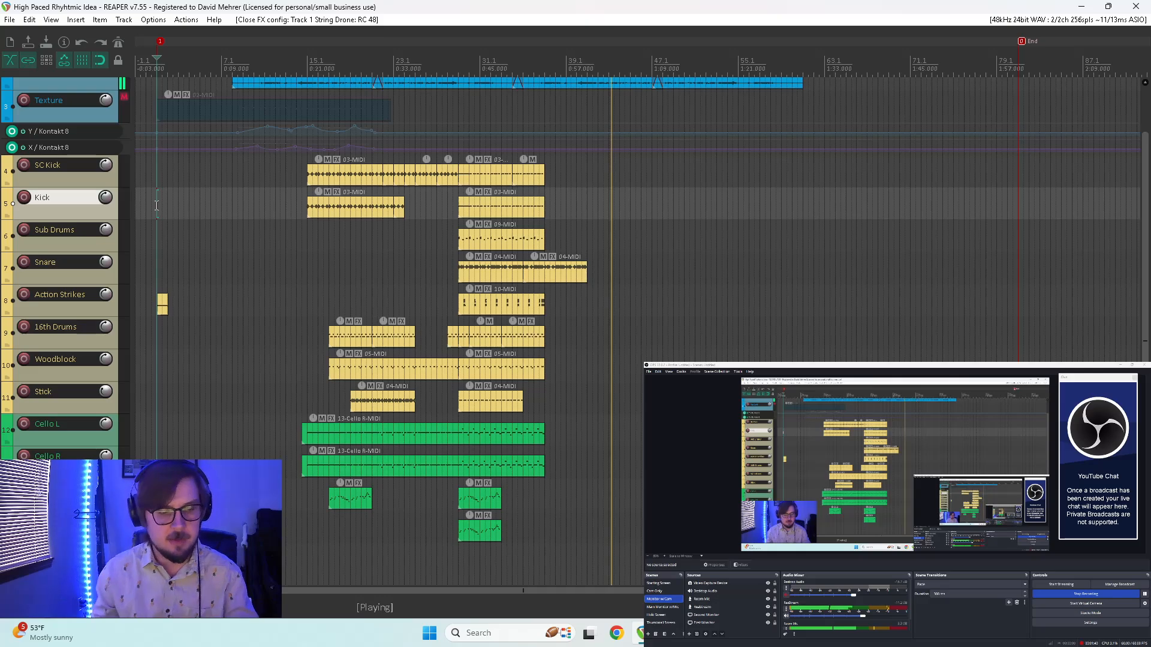
- Restart playback from the beginning of the project to listen through the arrangement, and stop it
key("space")
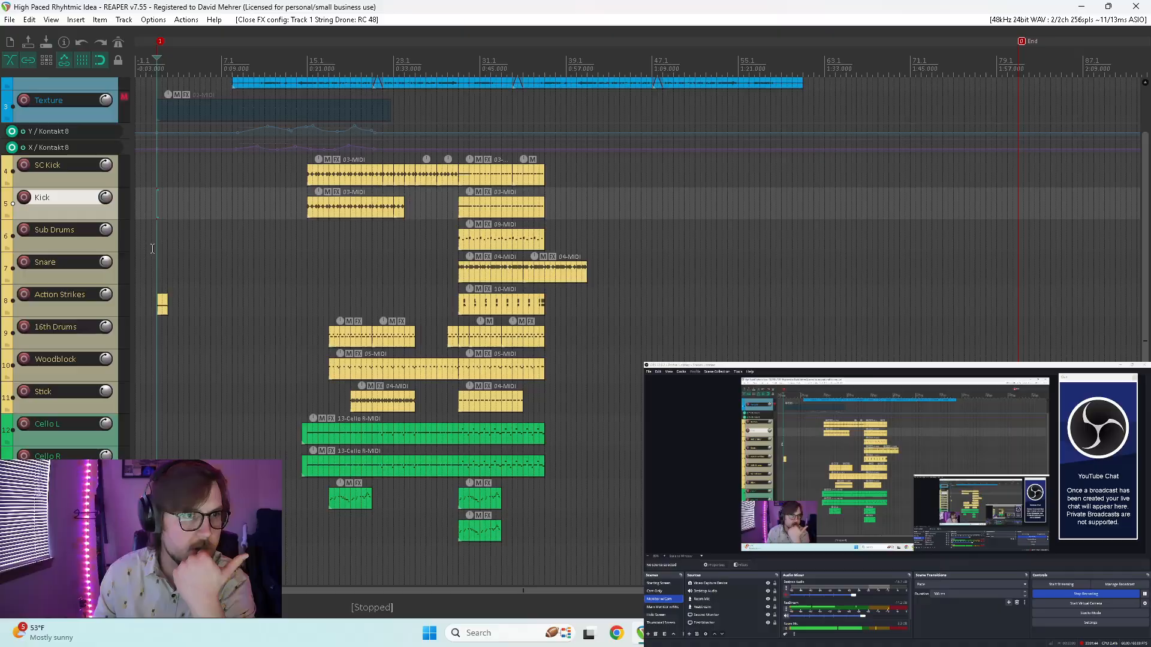
left_click(154, 271)
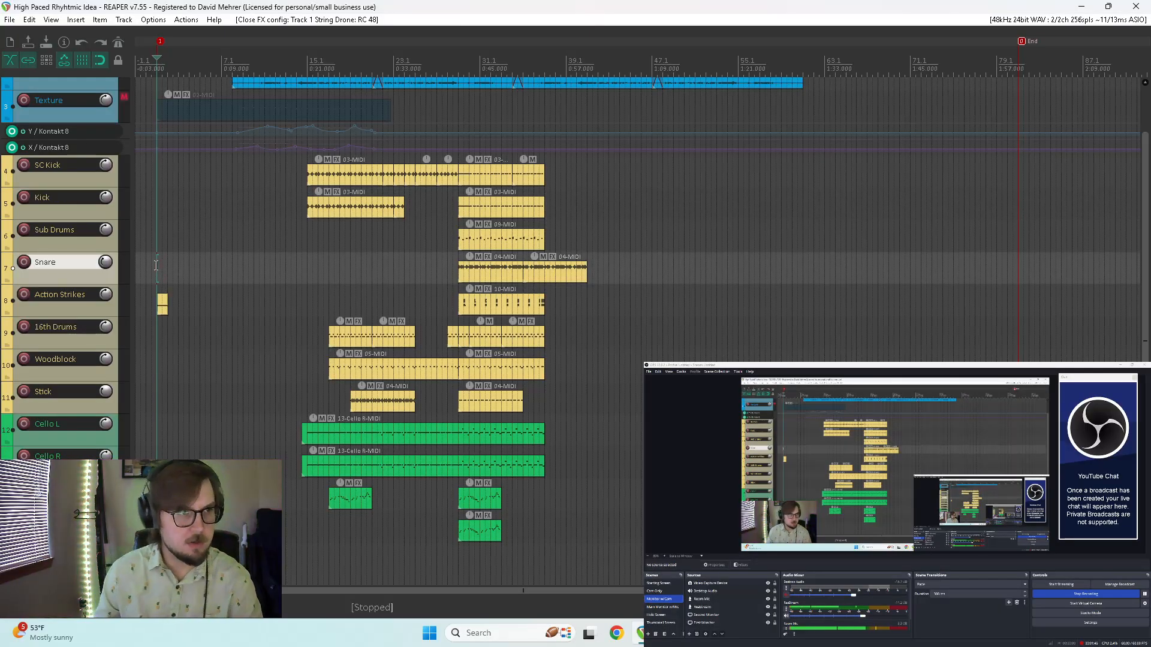
key("space")
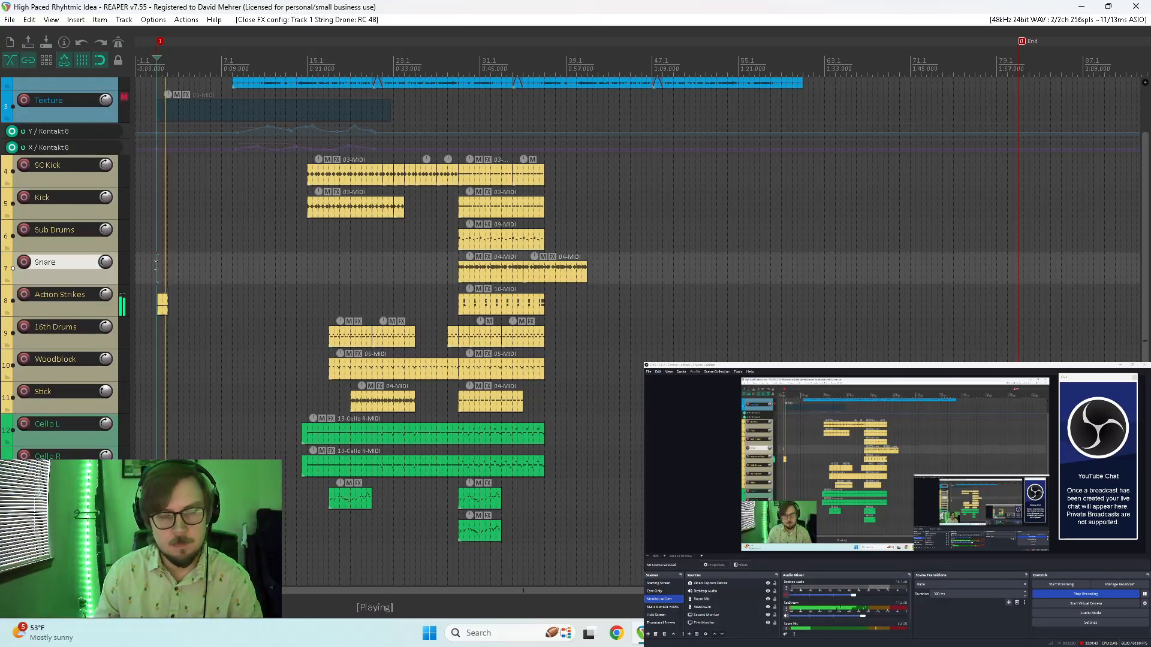
key("space")
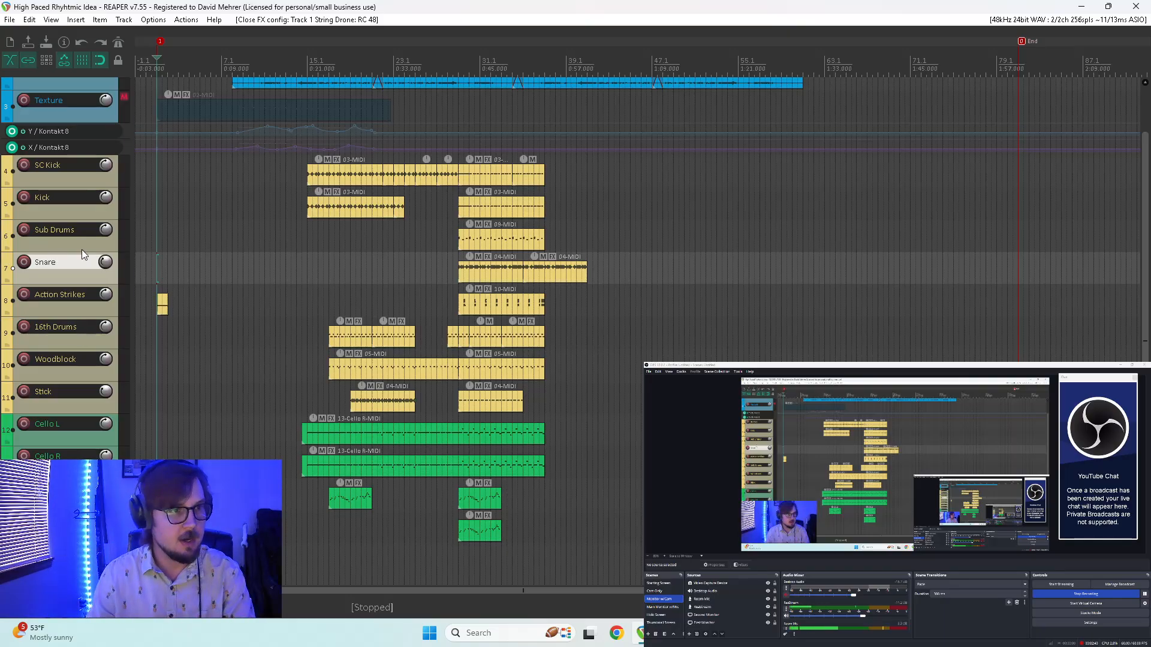
- Play from the first Trumpet clip, solo the Trumpet track, and stop playback
left_click(329, 487)
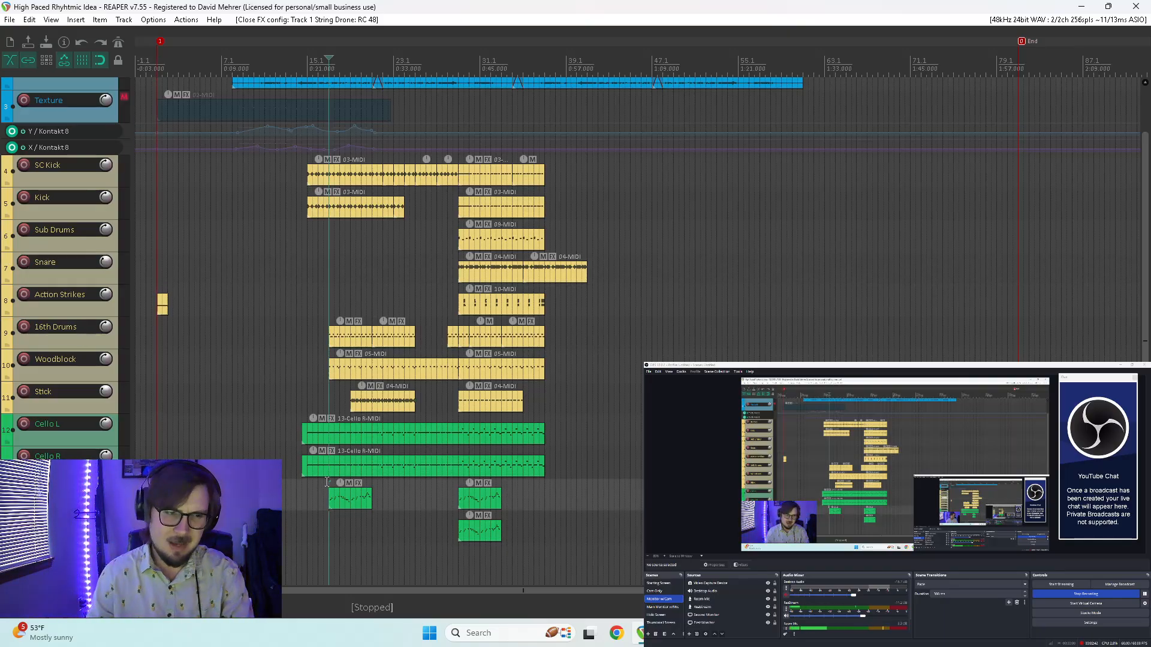
key("space")
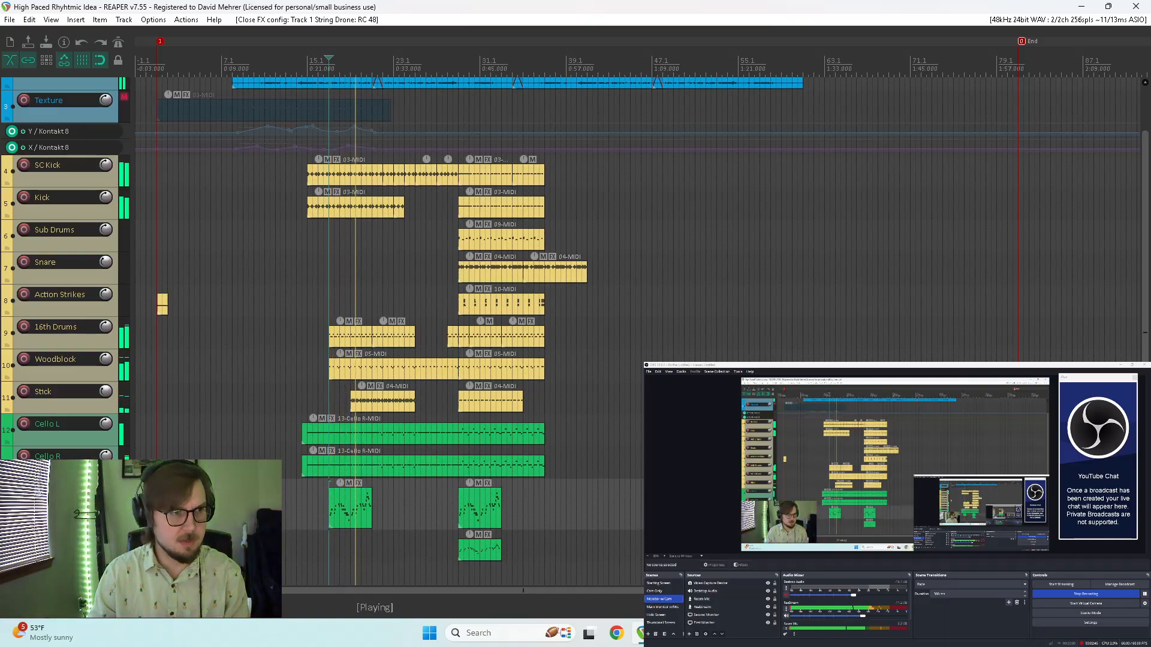
key("F6")
key("space")
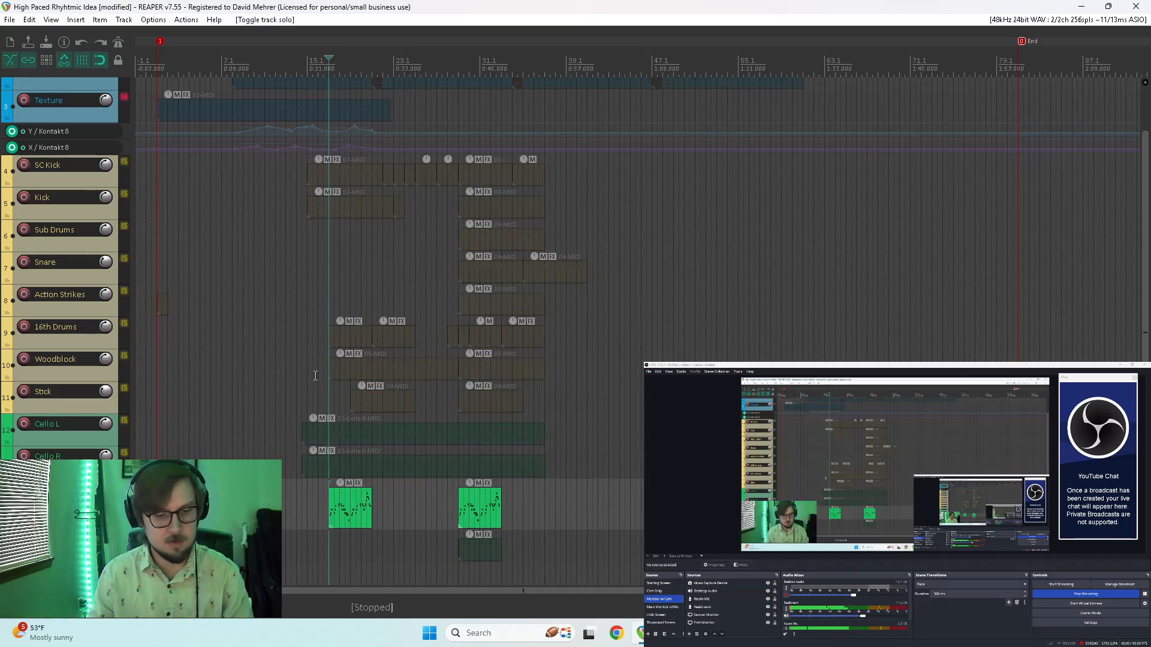
- Show the mixer, solo the T Trom track alongside the Trumpet, and play the brass from the first Trumpet clip
key("ctrl+m")
left_click_drag(645, 6, 796, 399)
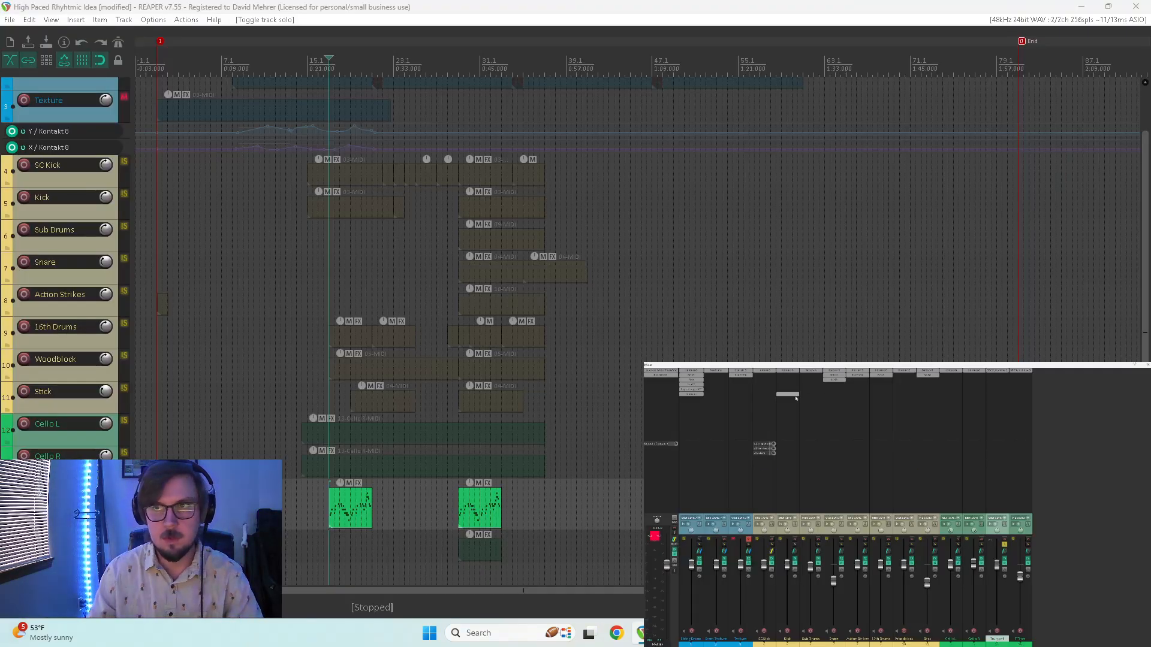
left_click(1028, 545)
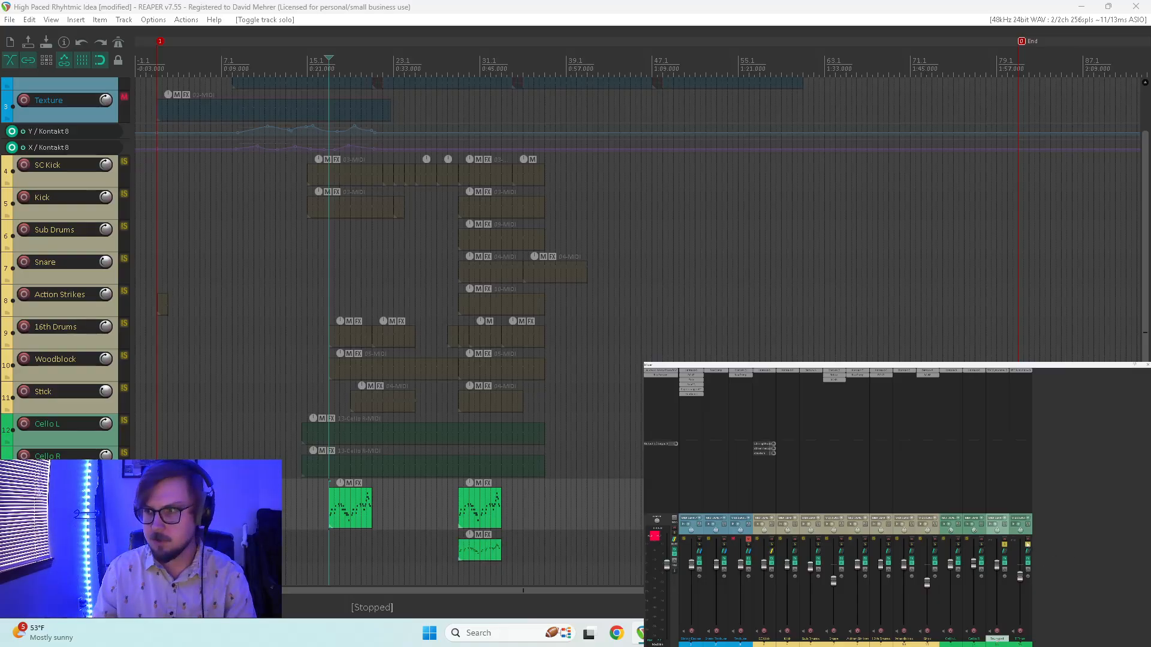
key("space")
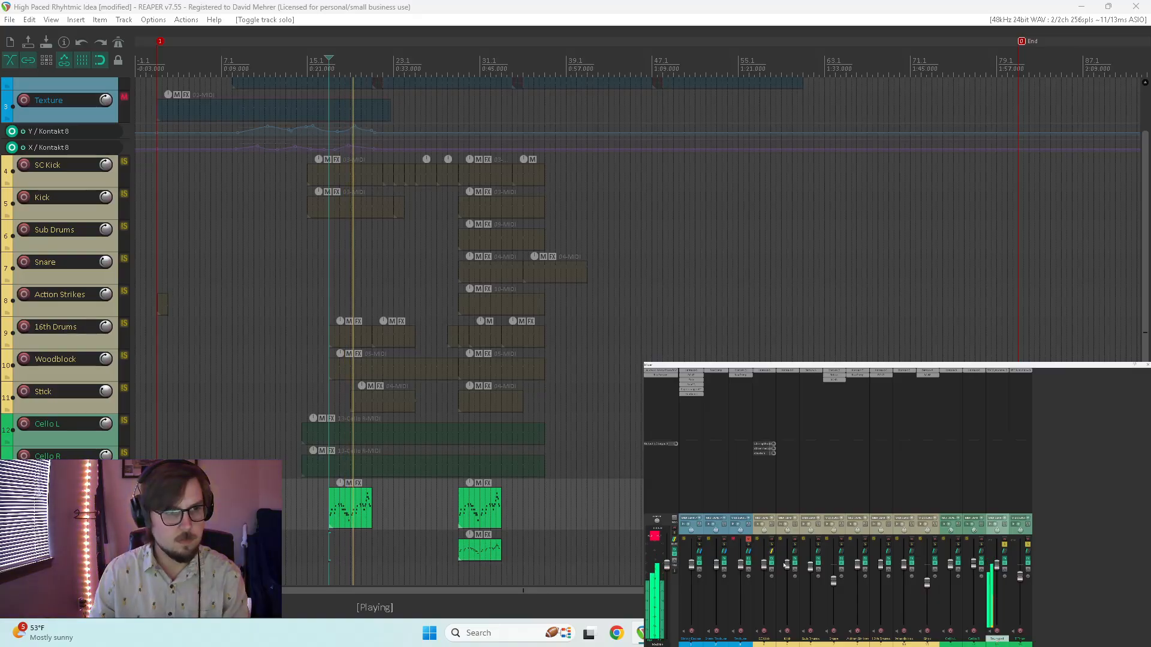
key("space")
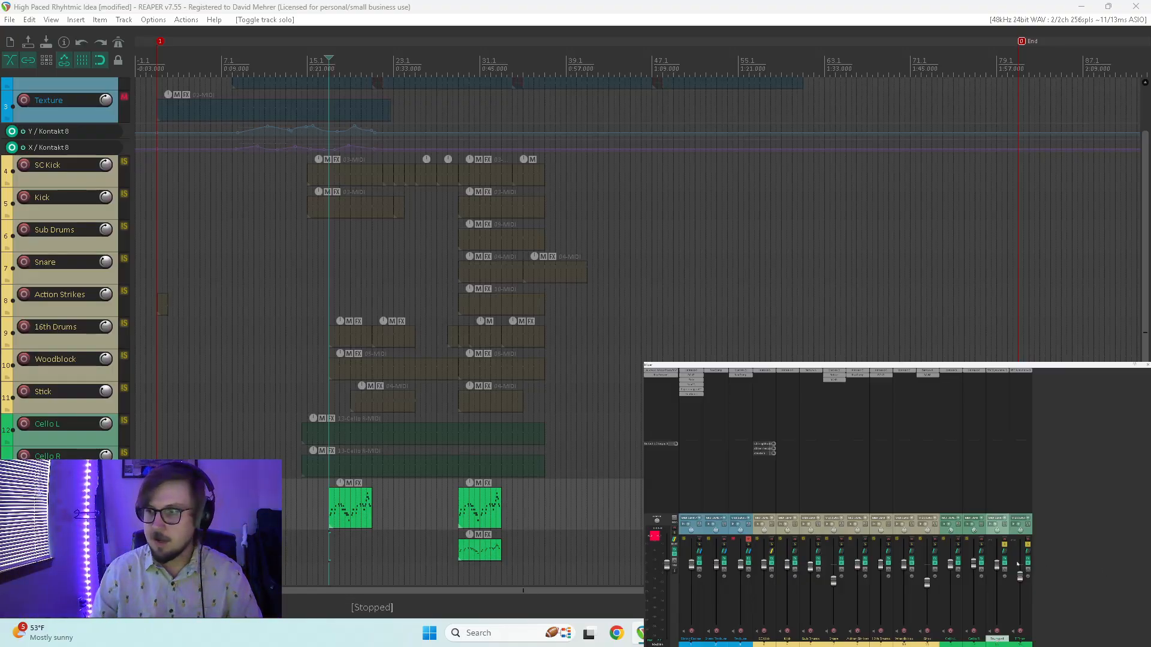
- Inspect the BBC Symphony Orchestra instrument settings on the Trumpet track, including its large dial, and on the T Trom track
left_click(996, 371)
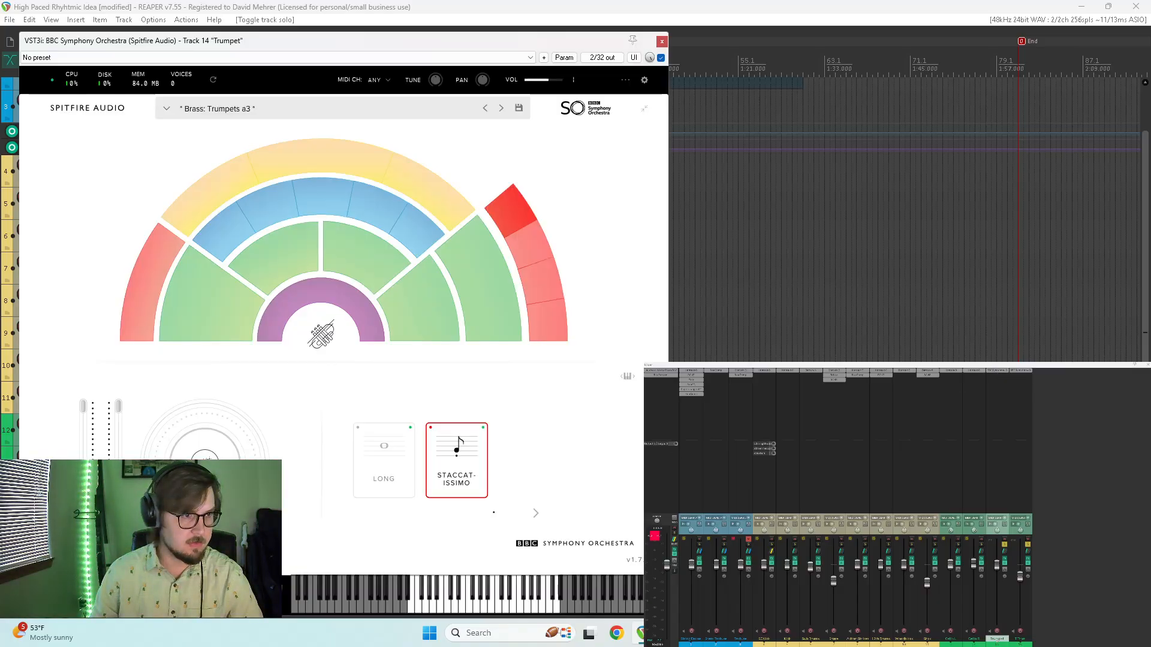
left_click(205, 464)
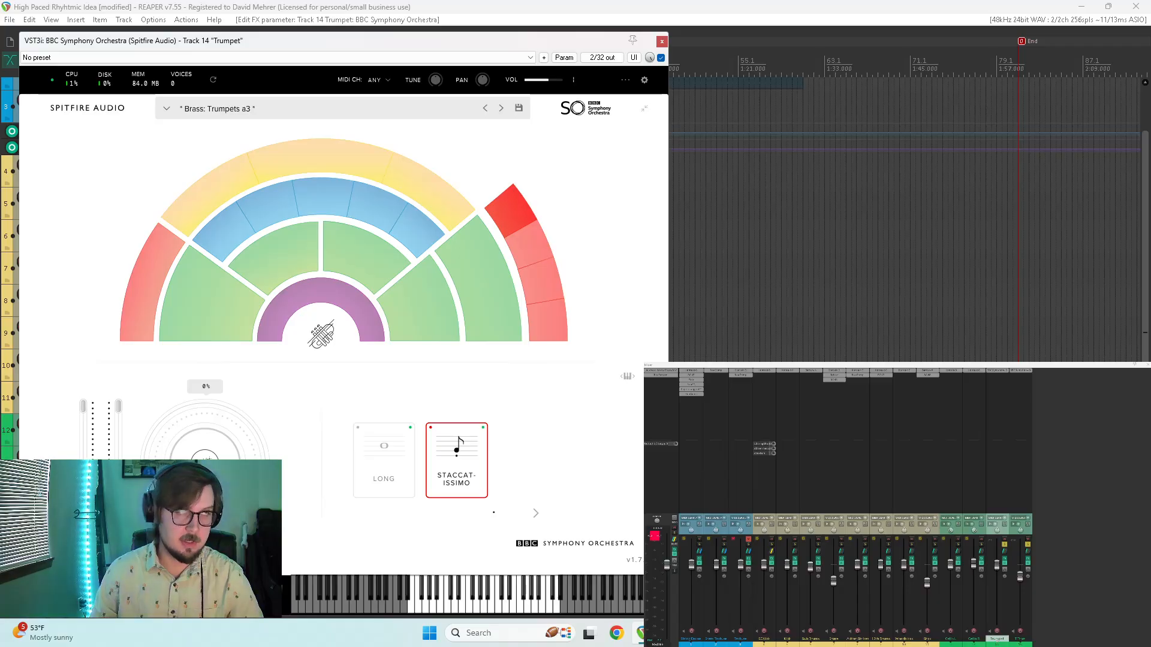
left_click_drag(168, 410, 183, 450)
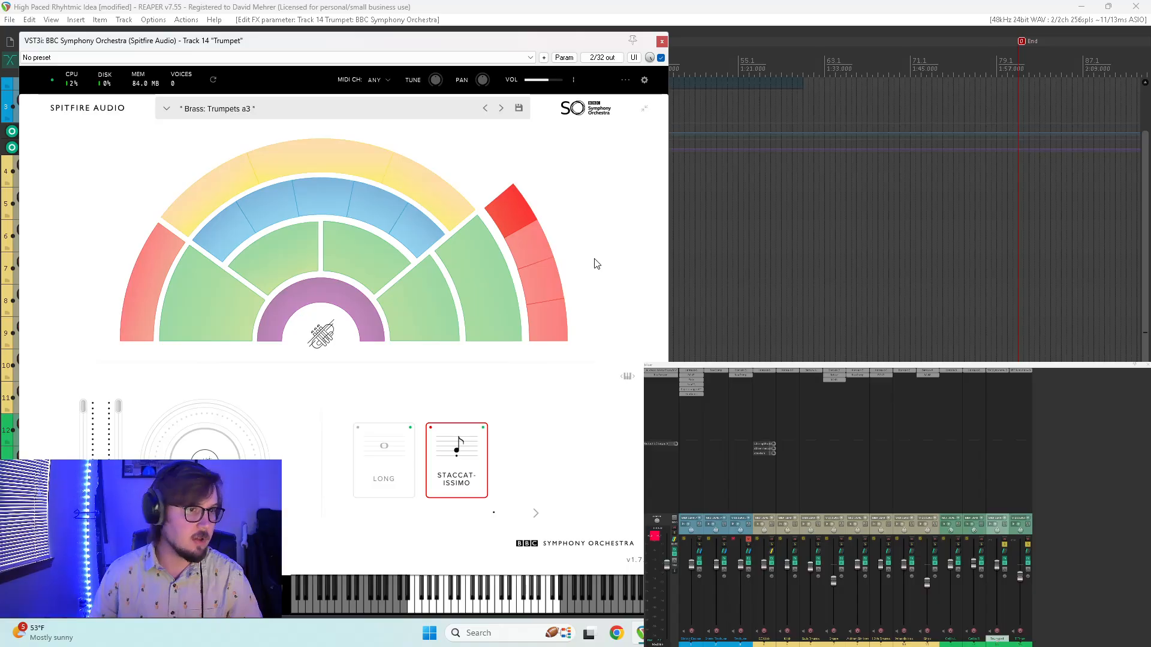
left_click(662, 40)
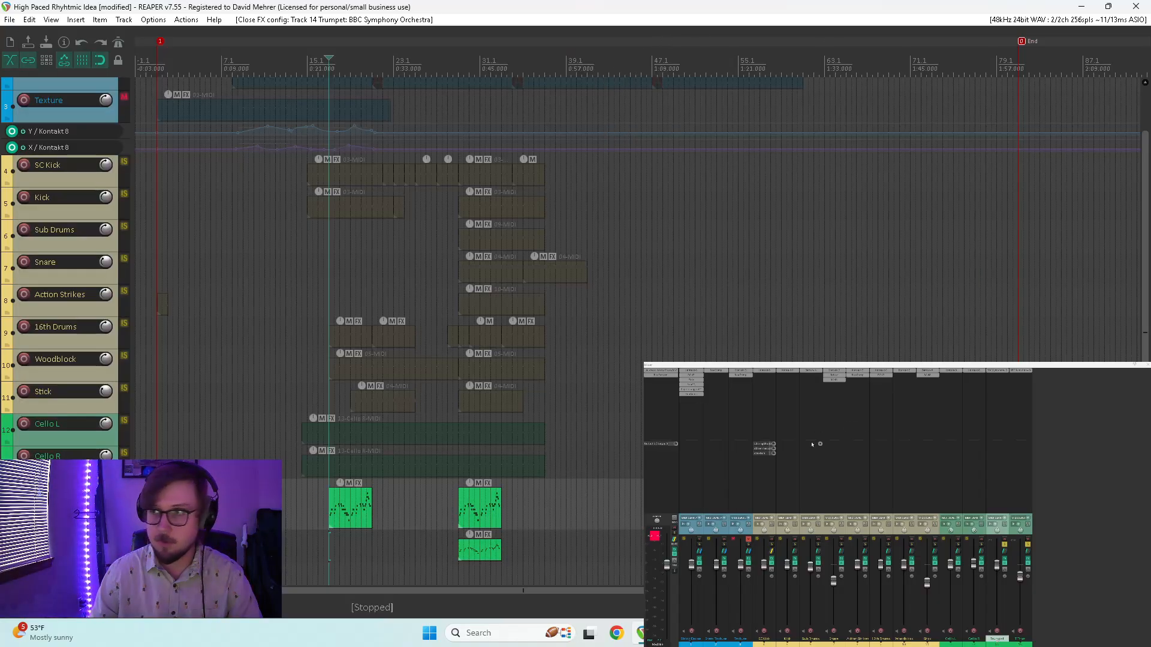
left_click(1024, 371)
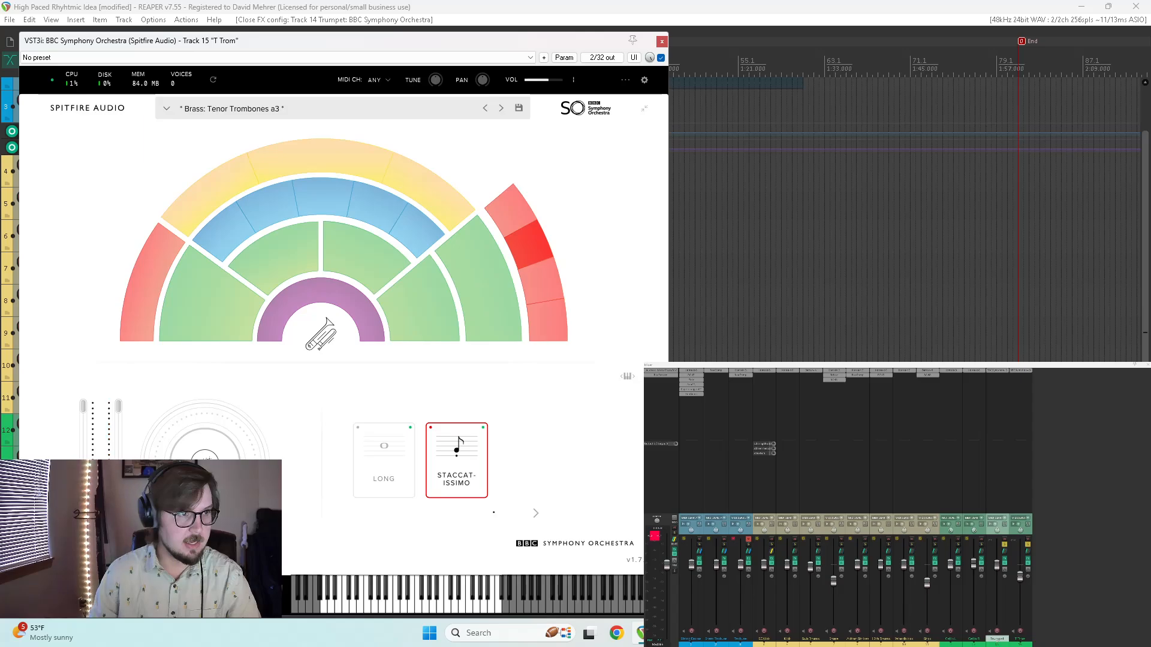
left_click(662, 42)
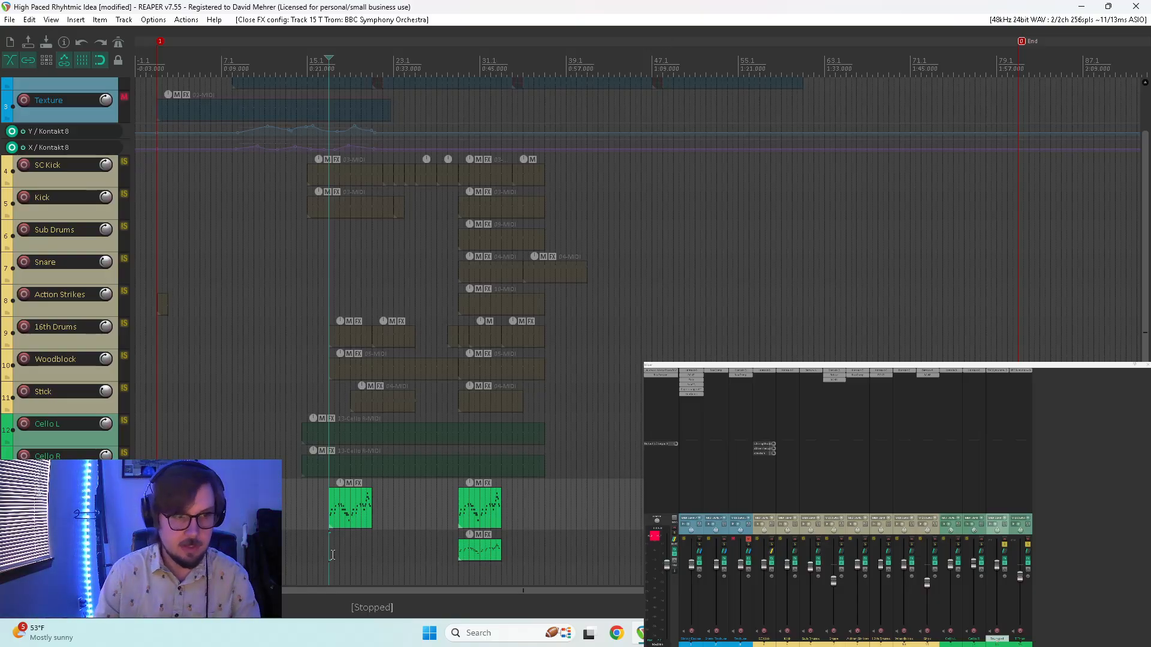
- Listen to the soloed brass from the start of the first Trumpet clip
left_click(363, 533)
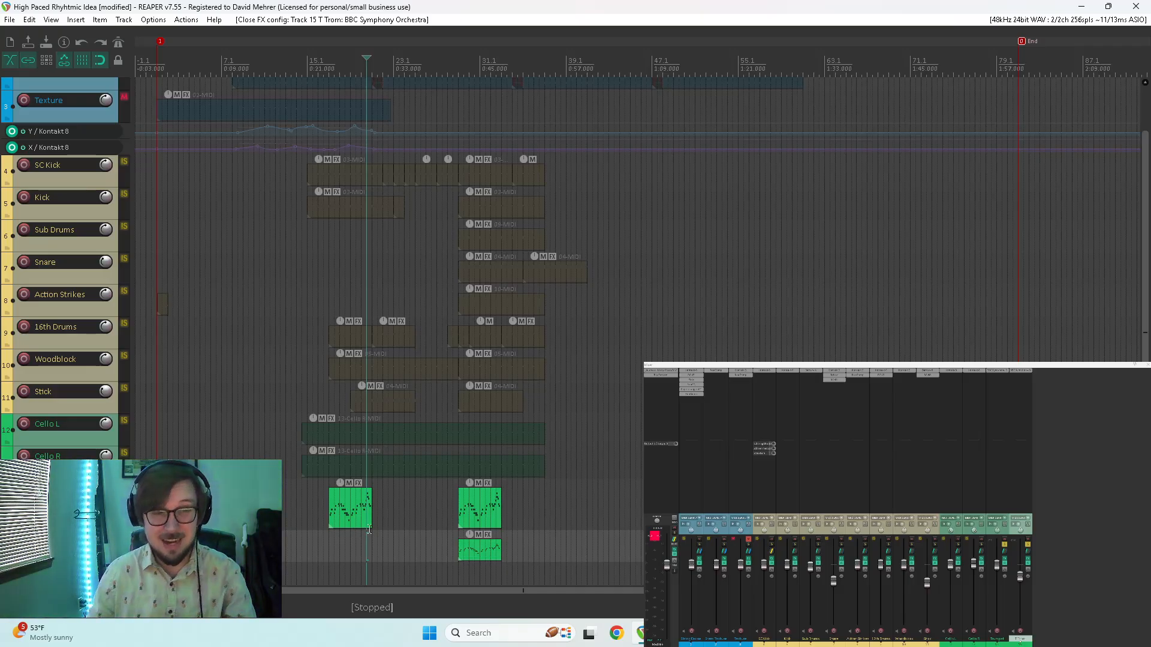
left_click(328, 531)
key("space")
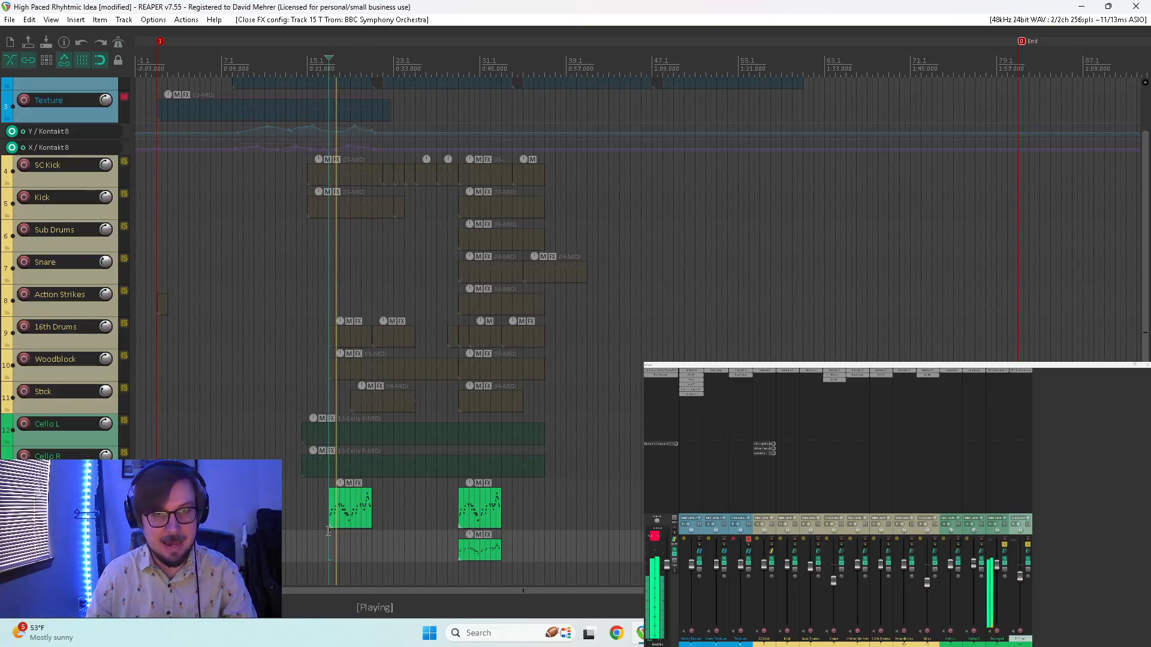
key("space")
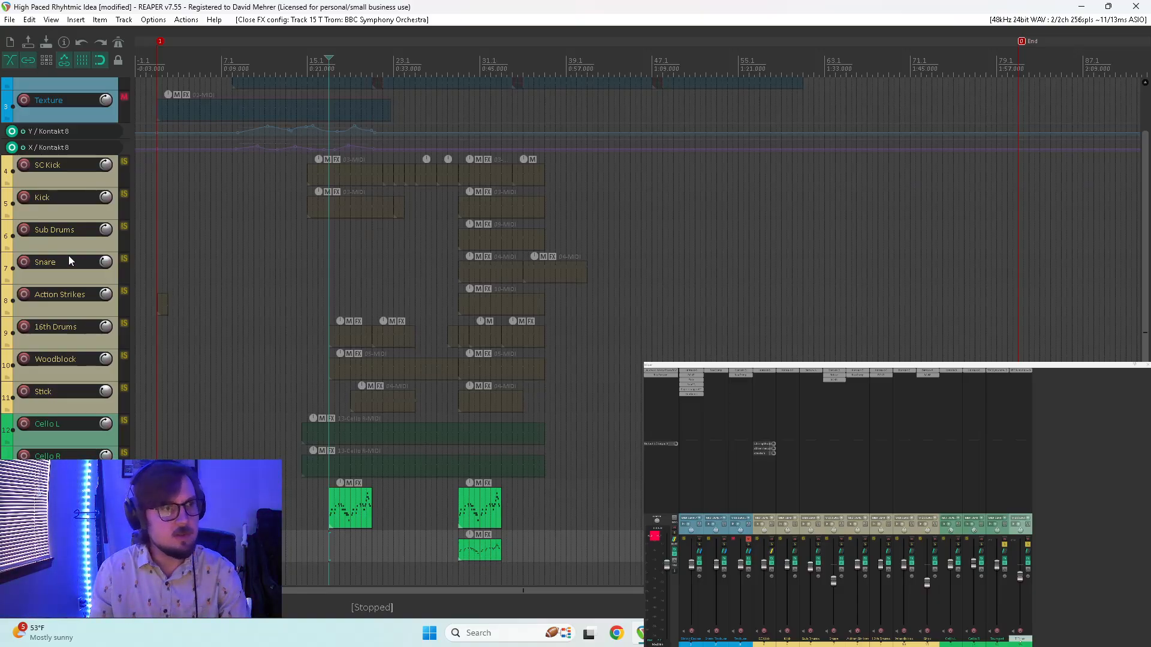
scroll(69, 256, "up", 2)
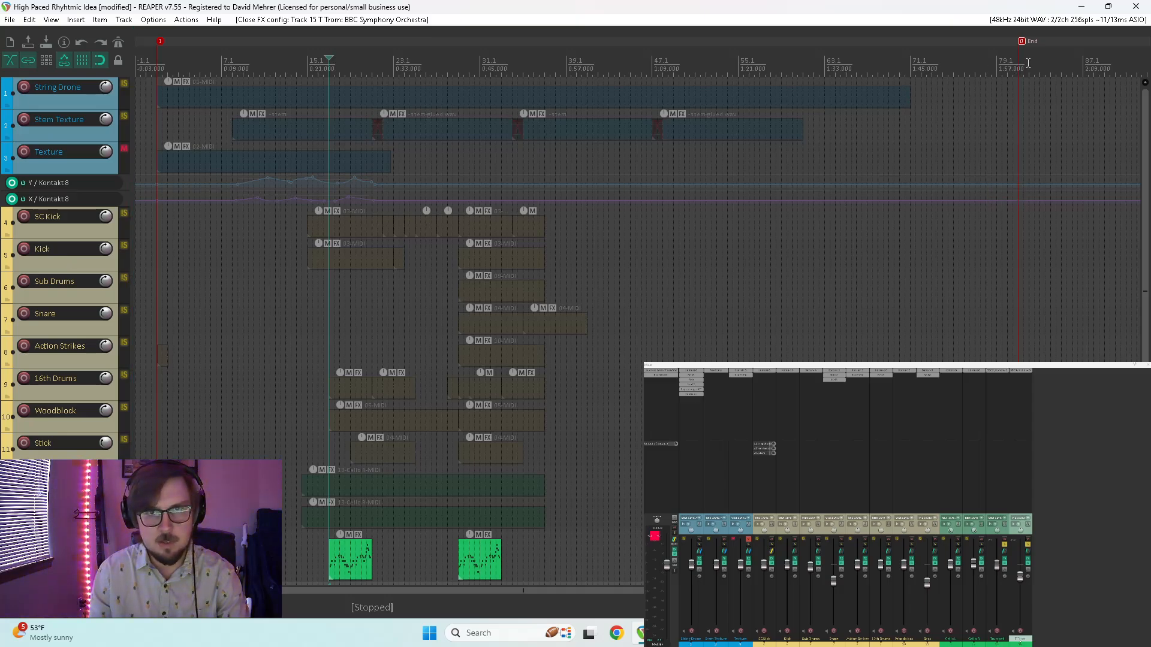
key("alt+Tab")
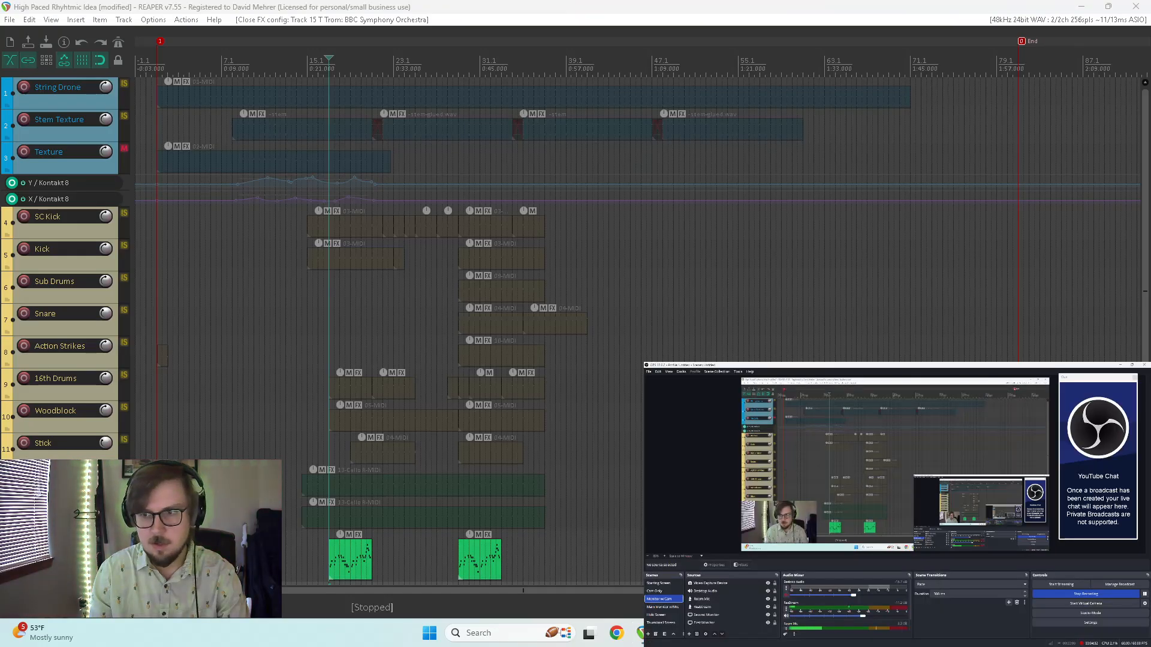
key("alt+Tab")
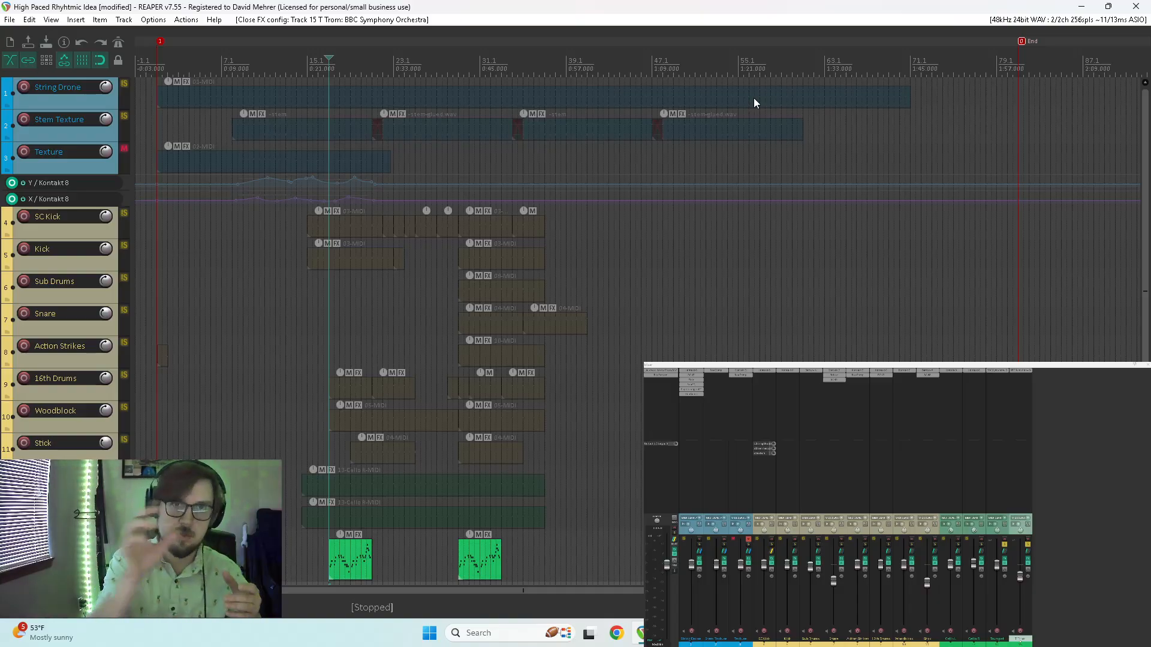
scroll(635, 302, "up", 3)
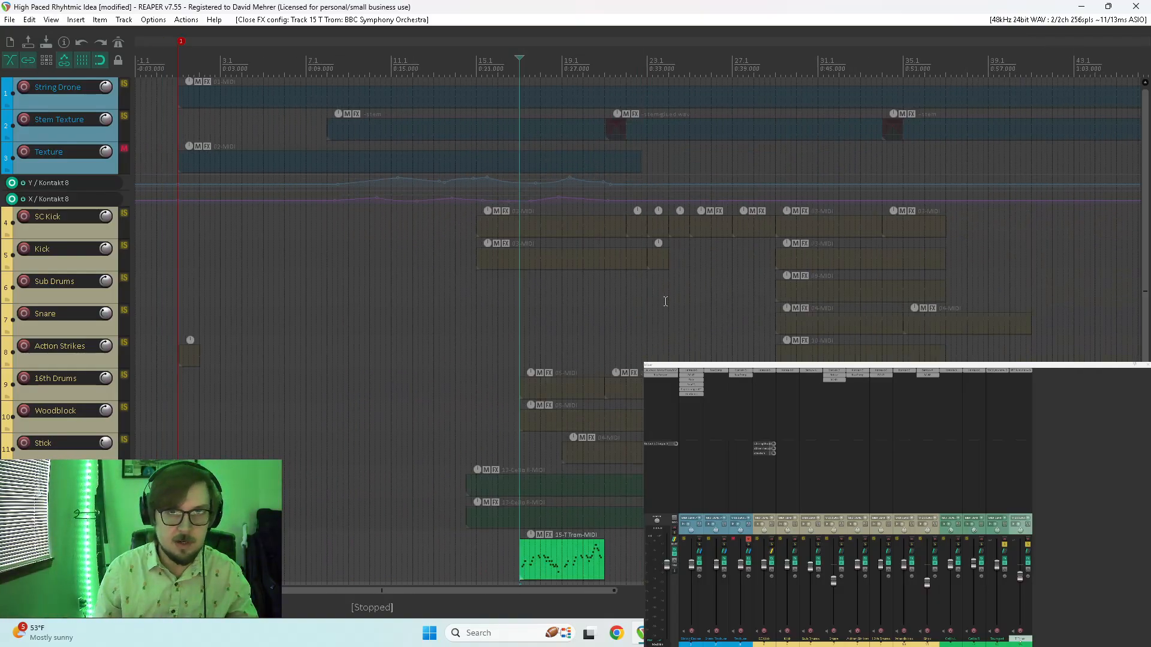
scroll(913, 278, "down", 2)
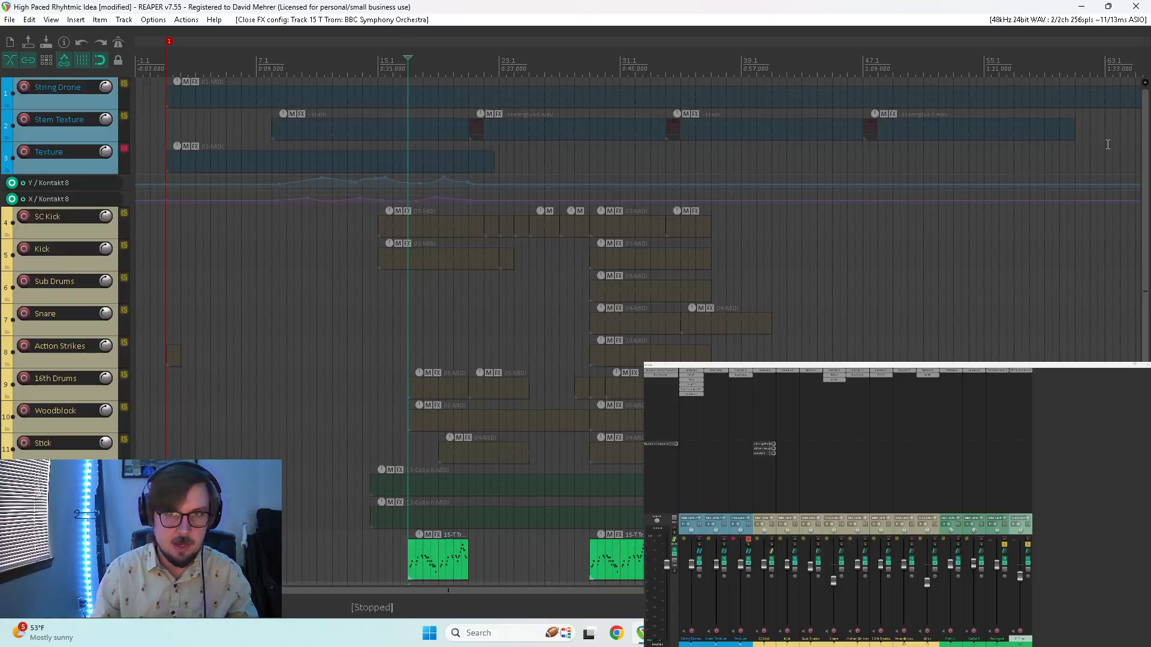
scroll(1108, 144, "down", 1)
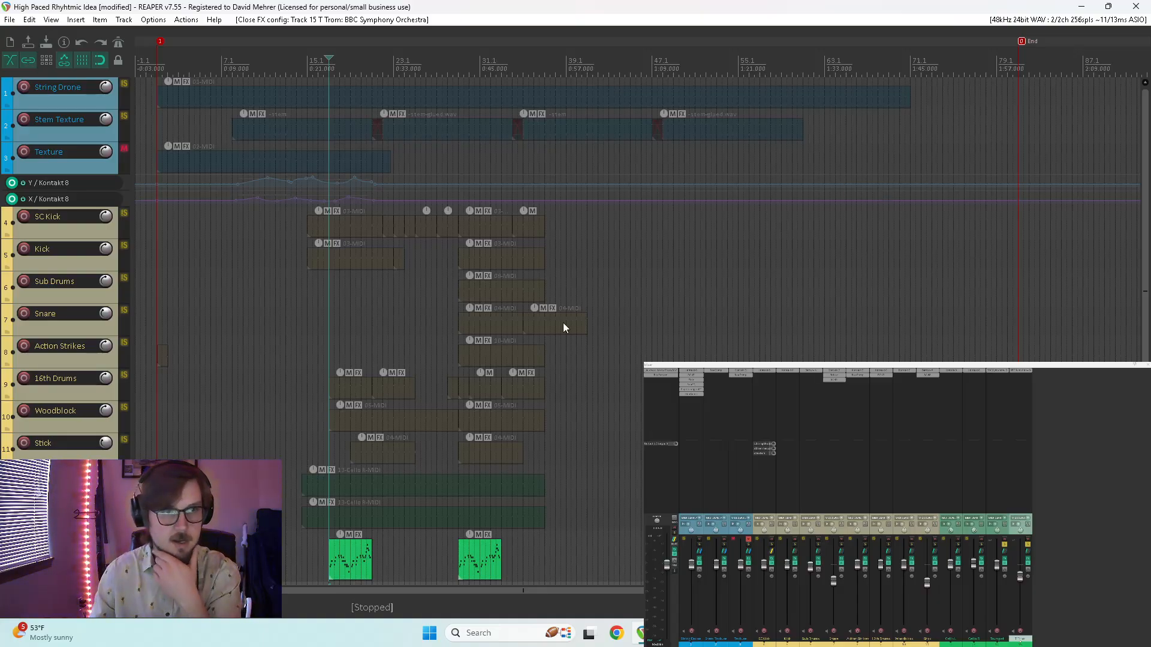
- Clear the solo on the T Trom and Trumpet tracks and play the section just after the Sub Drums end
left_click(560, 290)
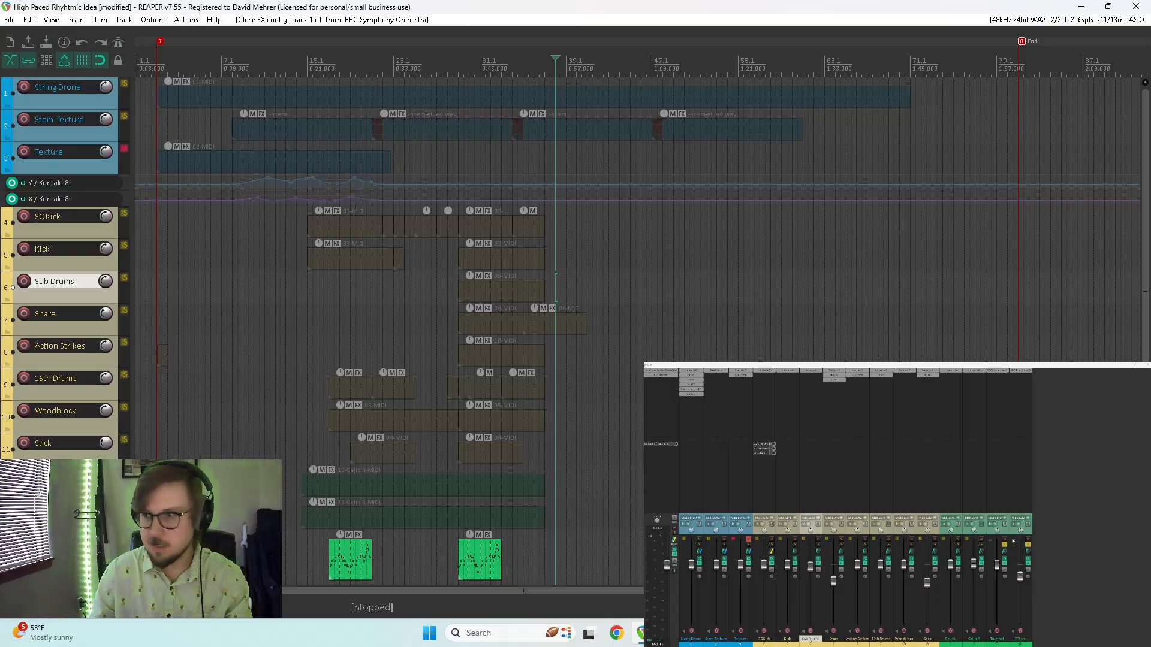
left_click_drag(1028, 545, 982, 545)
key("space")
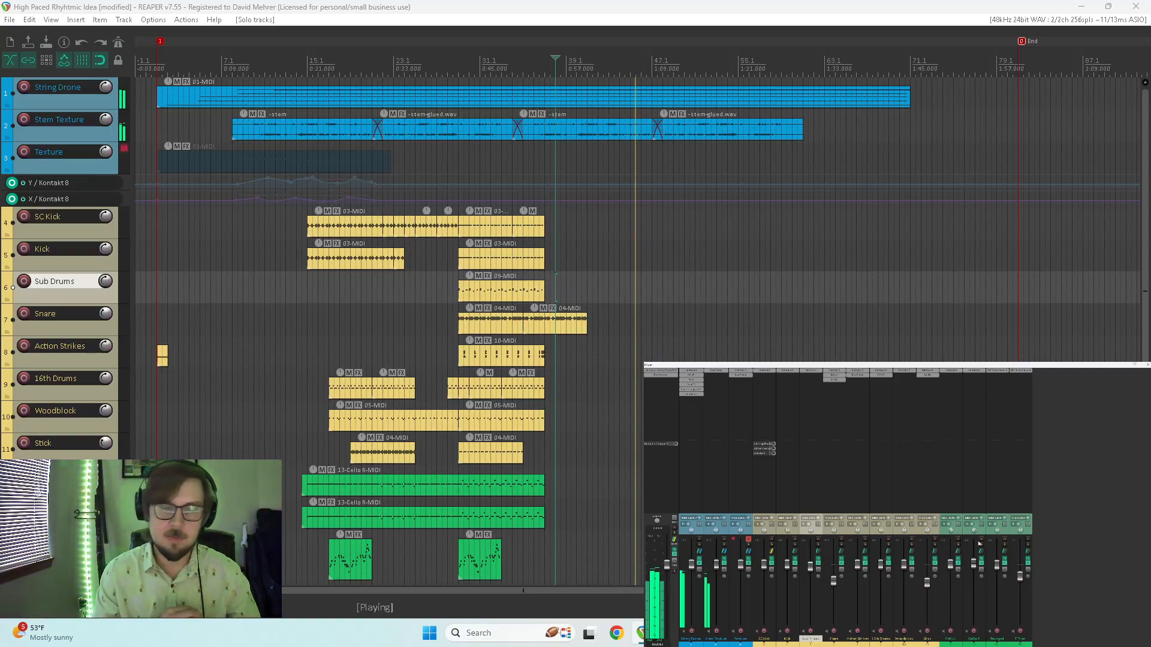
key("space")
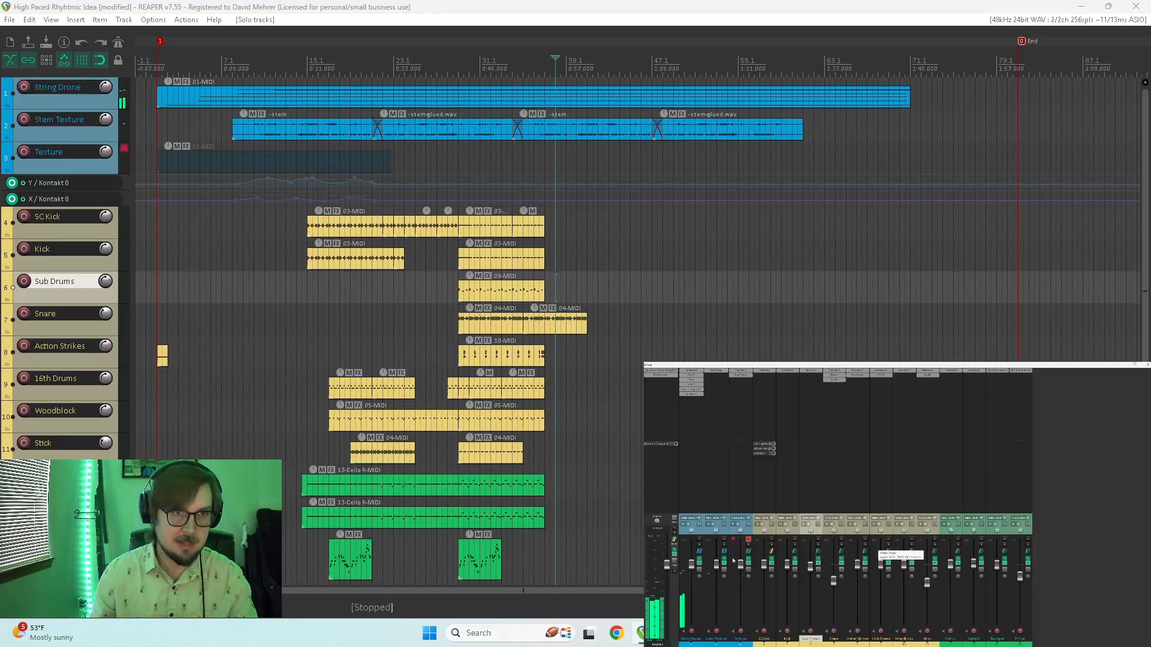
- Play the full arrangement from the end of the first Kick section
left_click(587, 284)
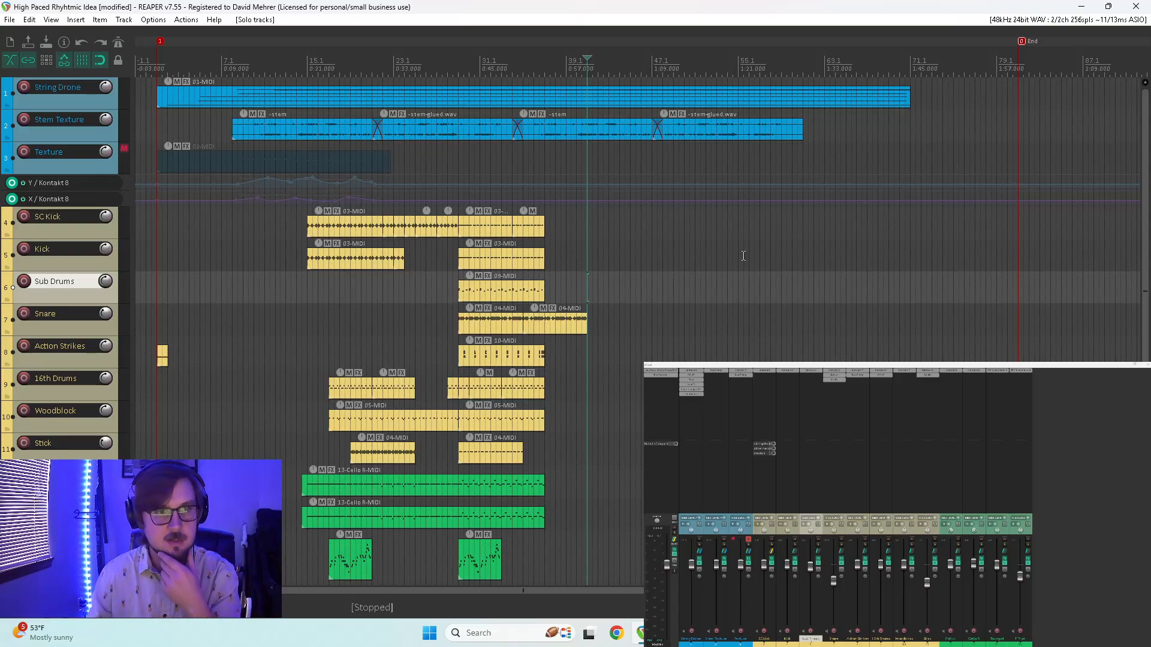
left_click(404, 292)
key("space")
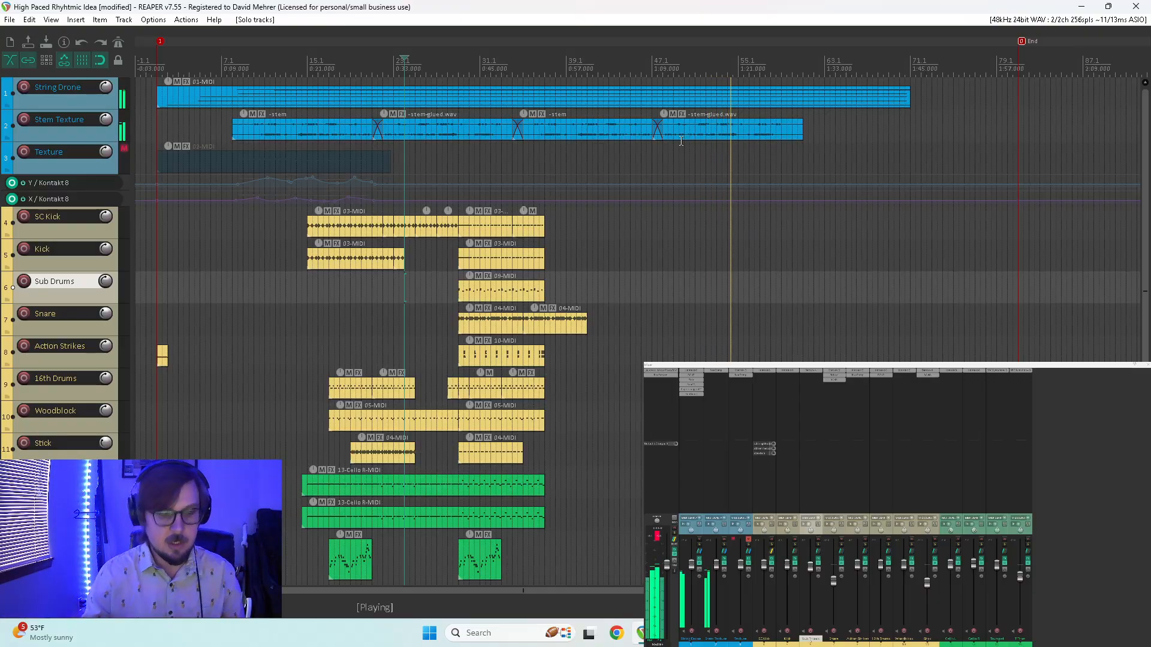
key("space")
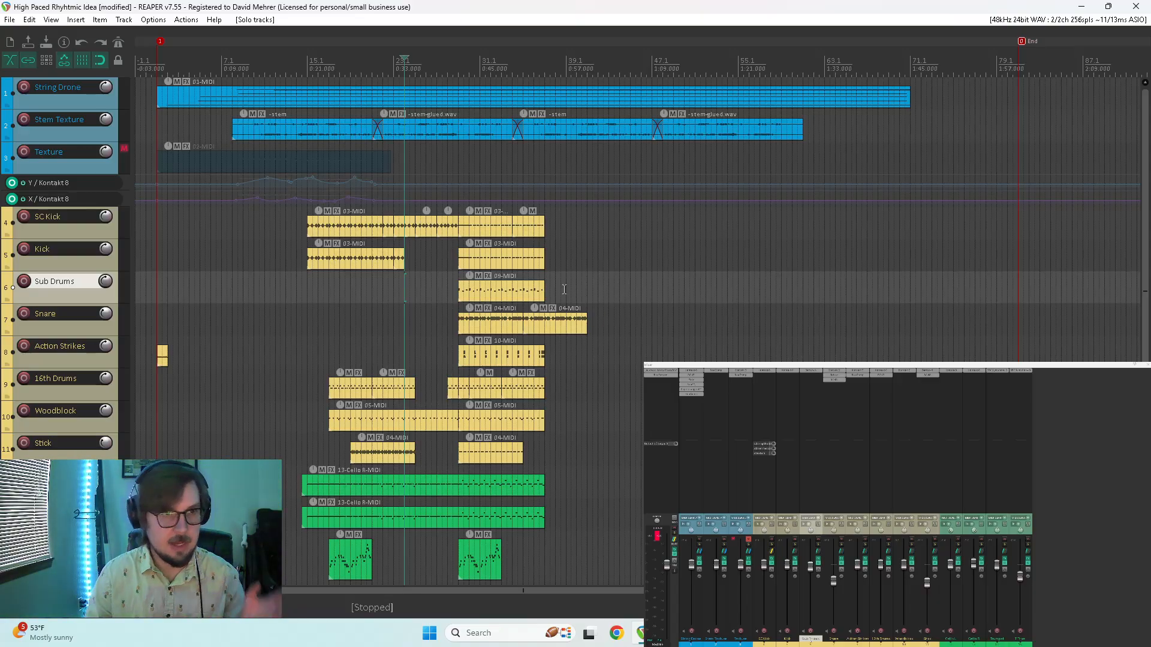
- Return the edit cursor to the project start and examine the opening bars around the Action Strikes clip
scroll(117, 379, "down", 2)
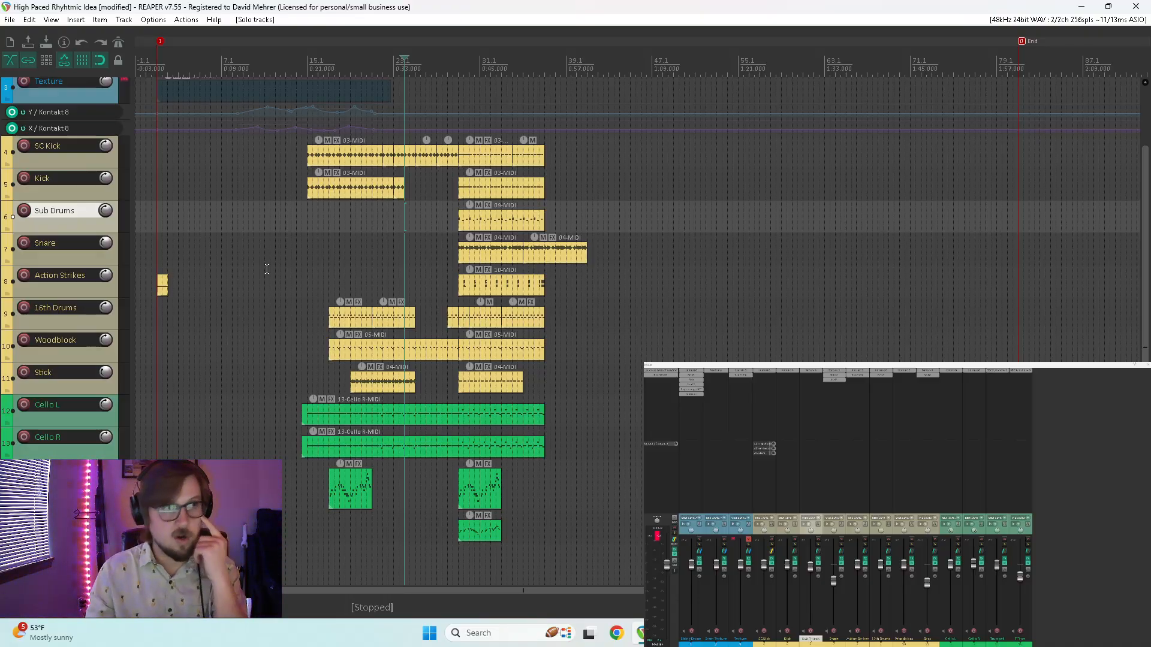
scroll(47, 269, "up", 2)
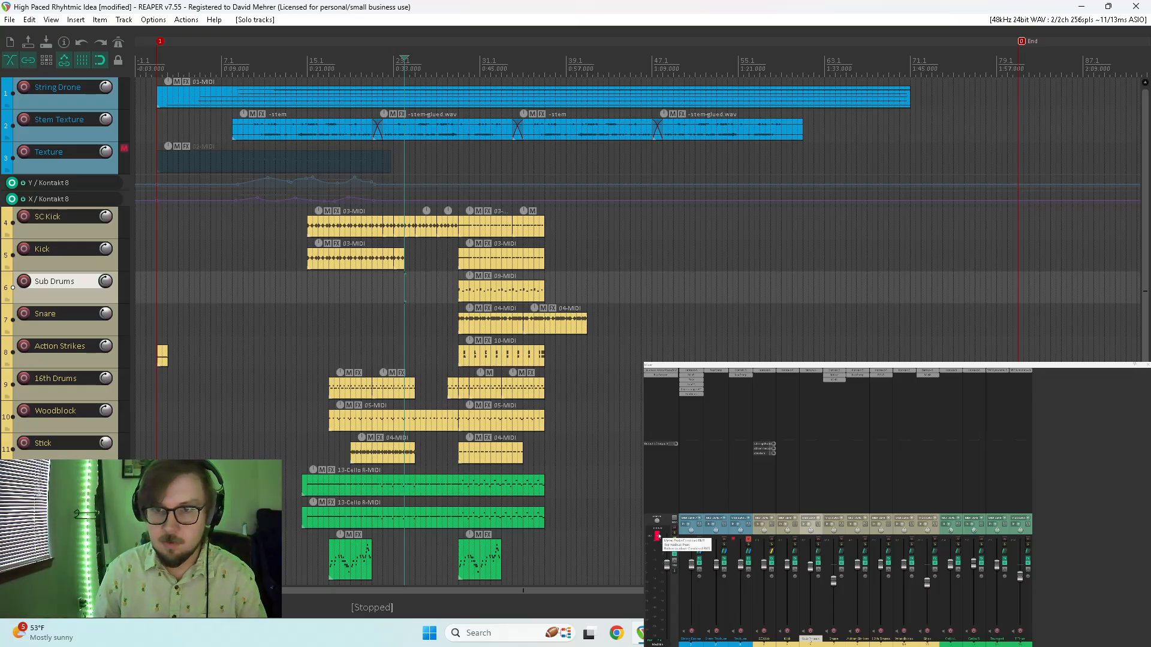
scroll(335, 366, "up", 5)
key("Home")
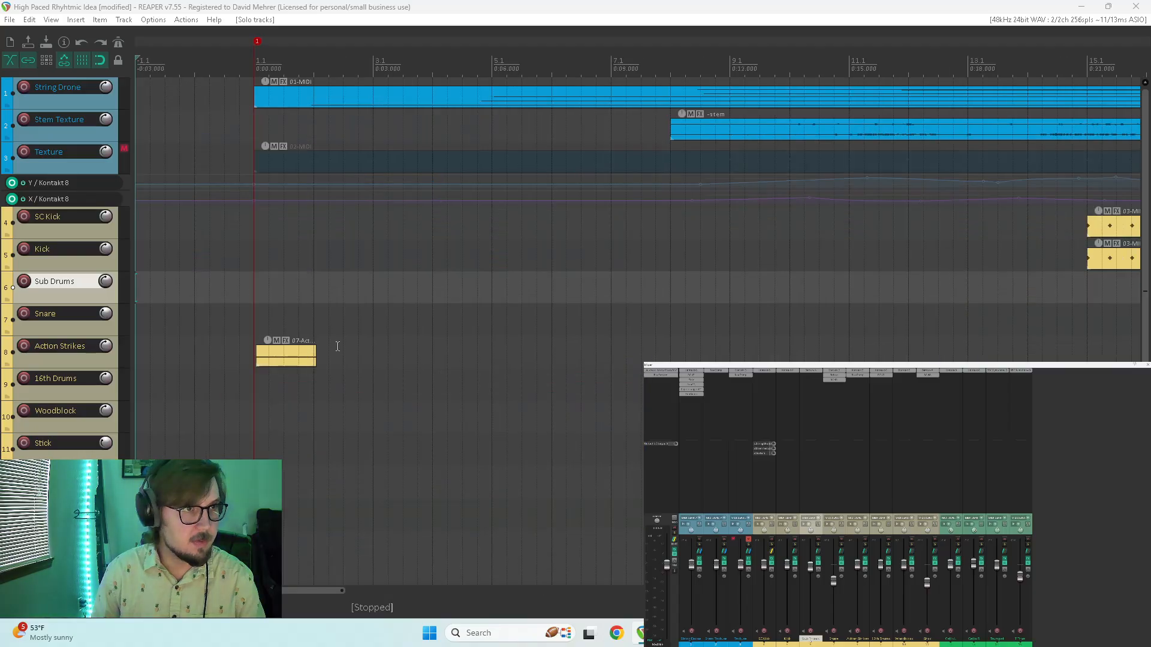
- Glue the opening Action Strikes MIDI clip into one item and check its contents in the MIDI editor
scroll(270, 351, "up", 4)
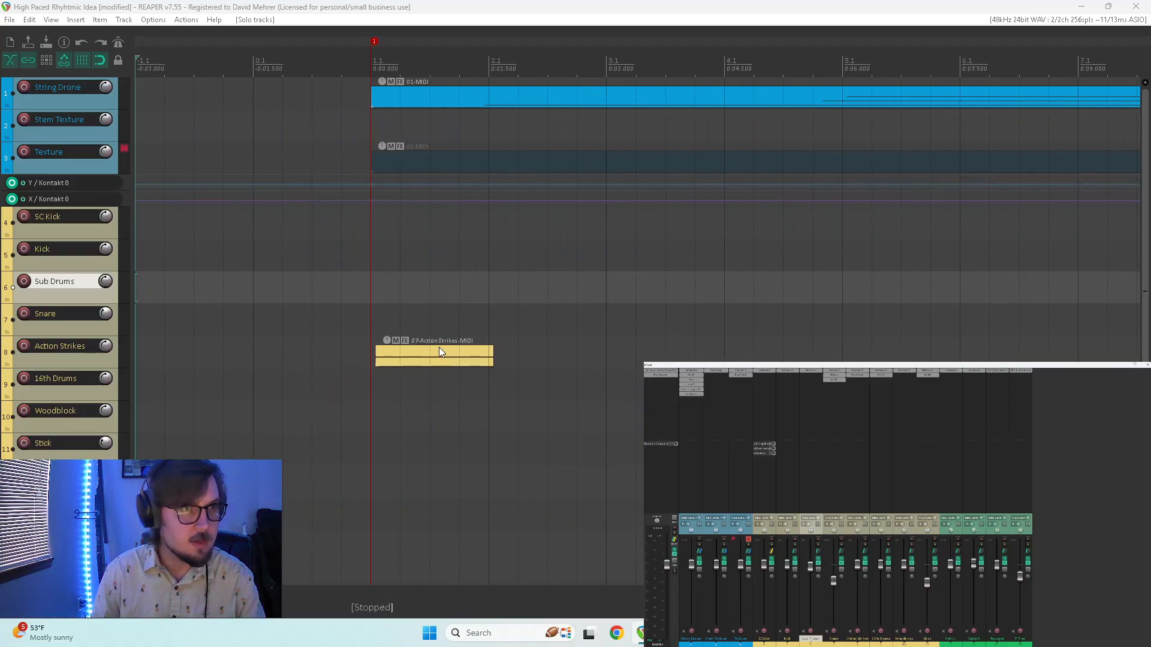
left_click_drag(371, 318, 448, 358)
right_click(444, 357)
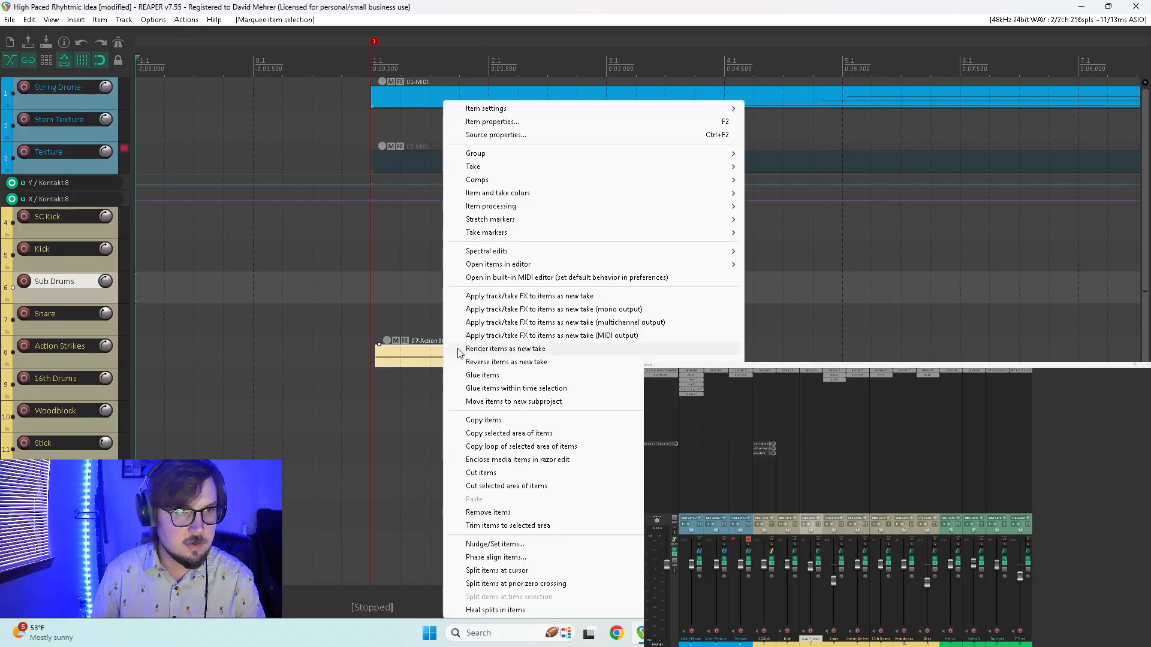
left_click(473, 374)
double_click(419, 354)
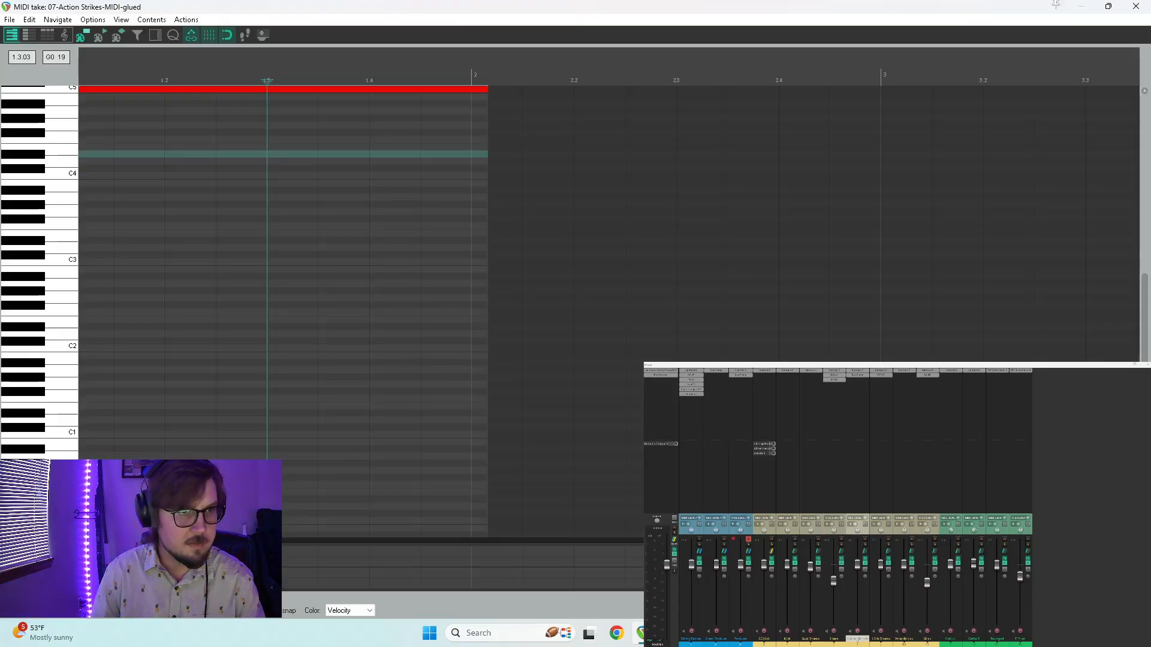
scroll(442, 358, "down", 5)
left_click(1136, 6)
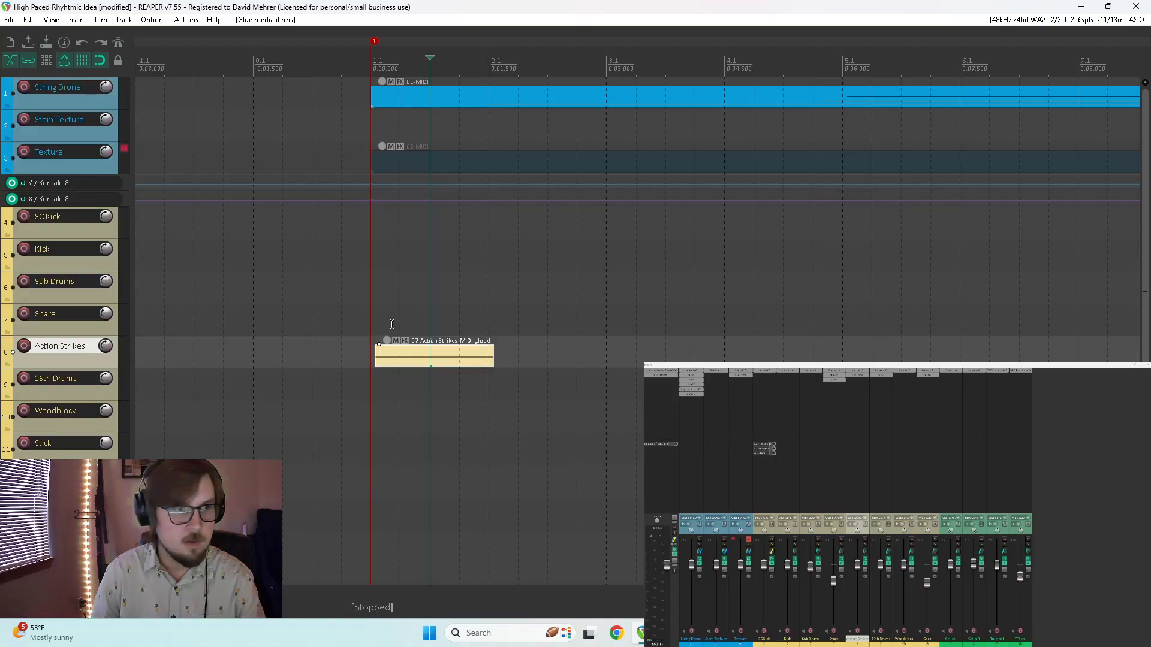
- Render the Action Strikes track to a stereo stem track, muting the original
scroll(392, 324, "down", 8)
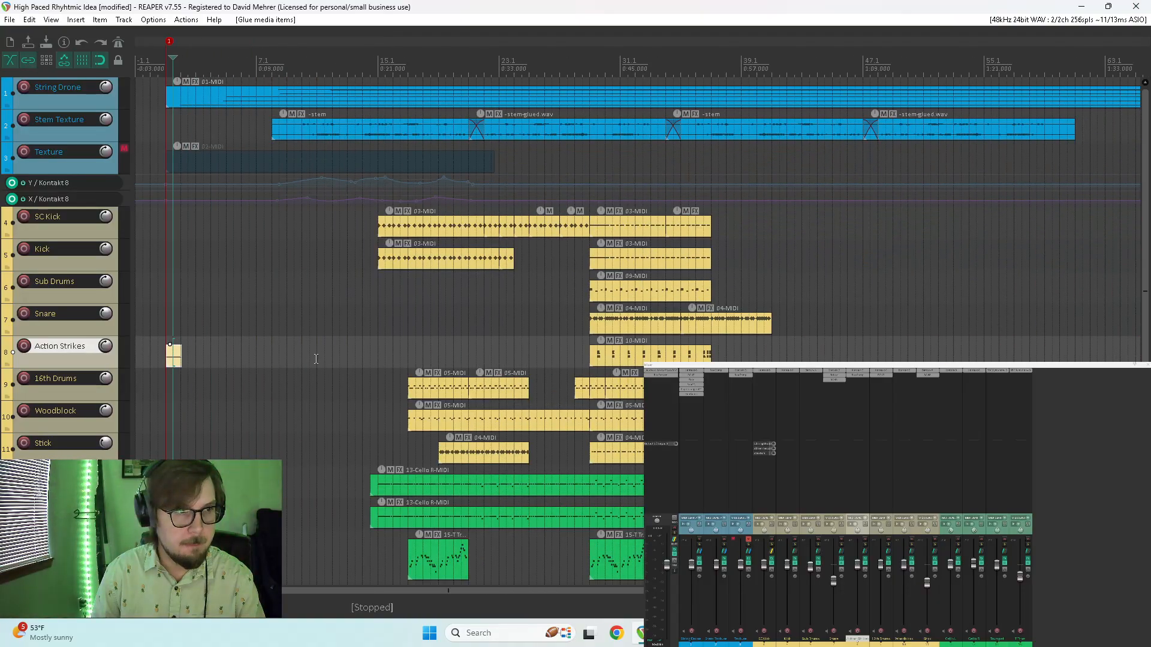
right_click(88, 364)
mouse_move(101, 357)
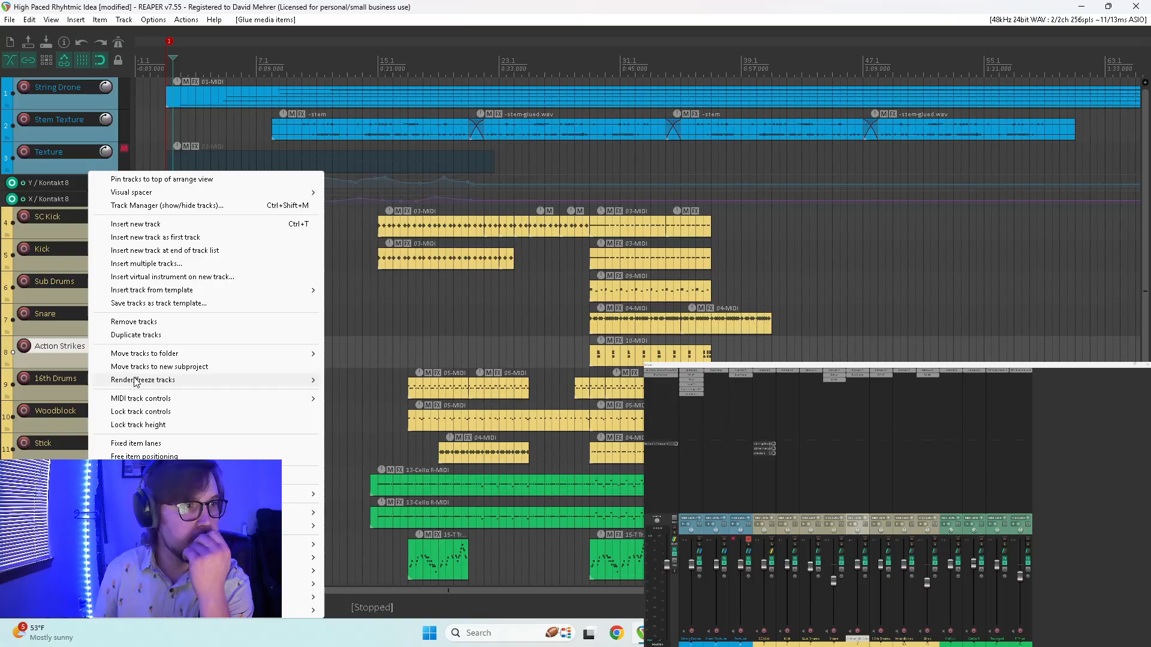
mouse_move(136, 382)
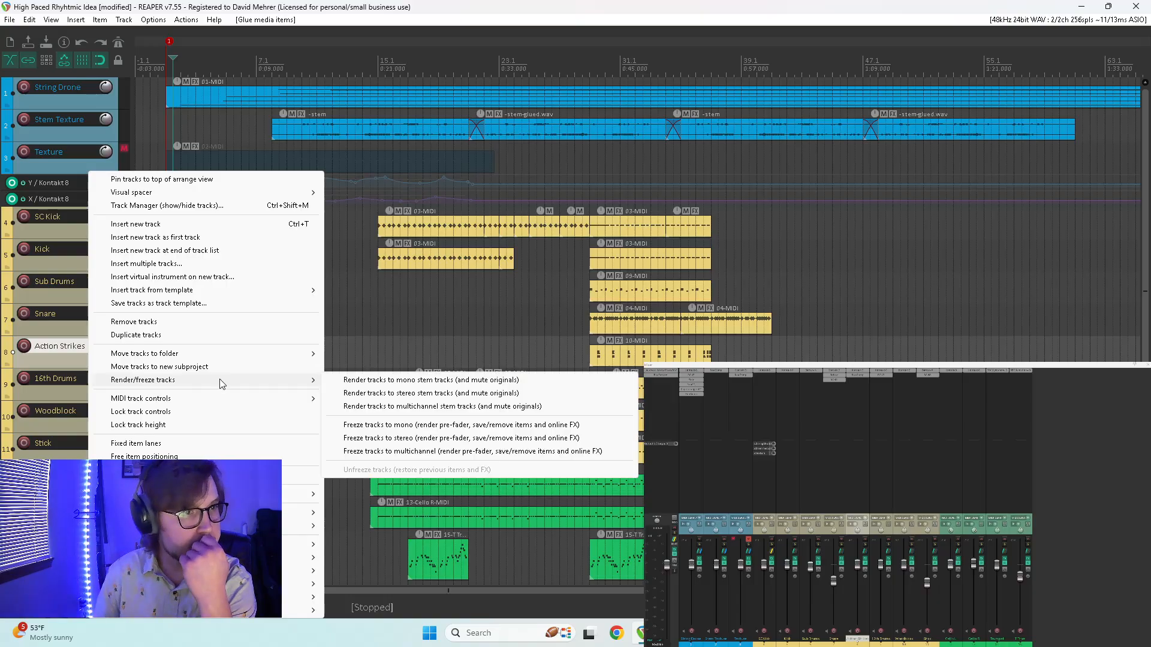
left_click(423, 395)
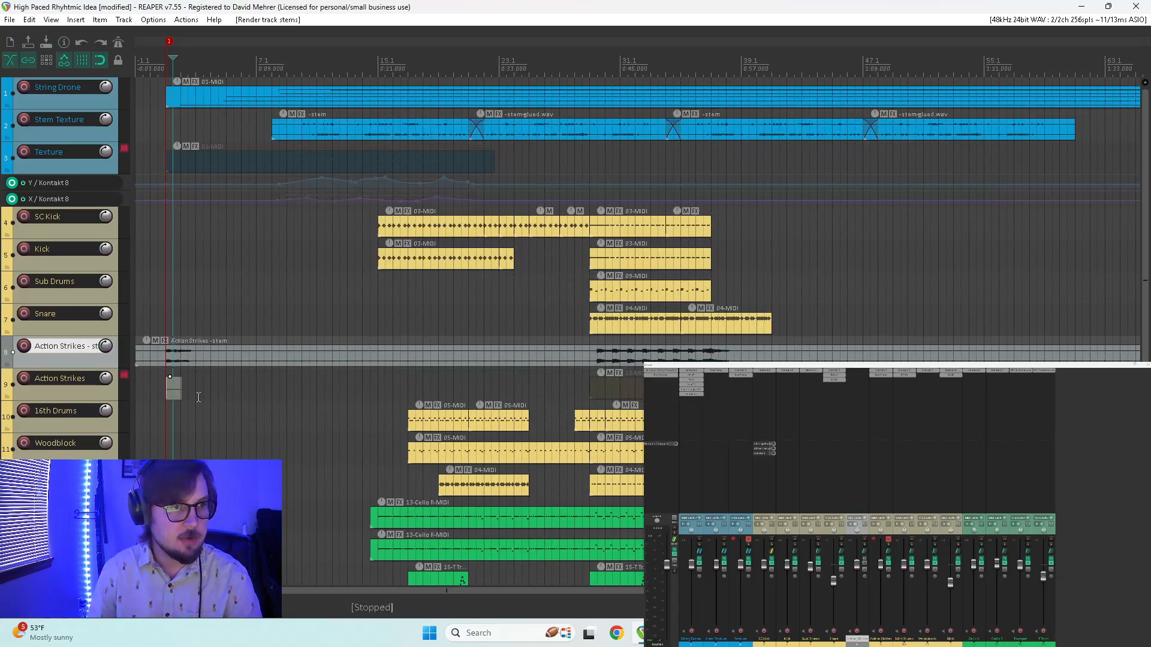
- Split the Action Strikes stem at bars 1 and 3 and delete the pieces before and after that opening hit
left_click(195, 354)
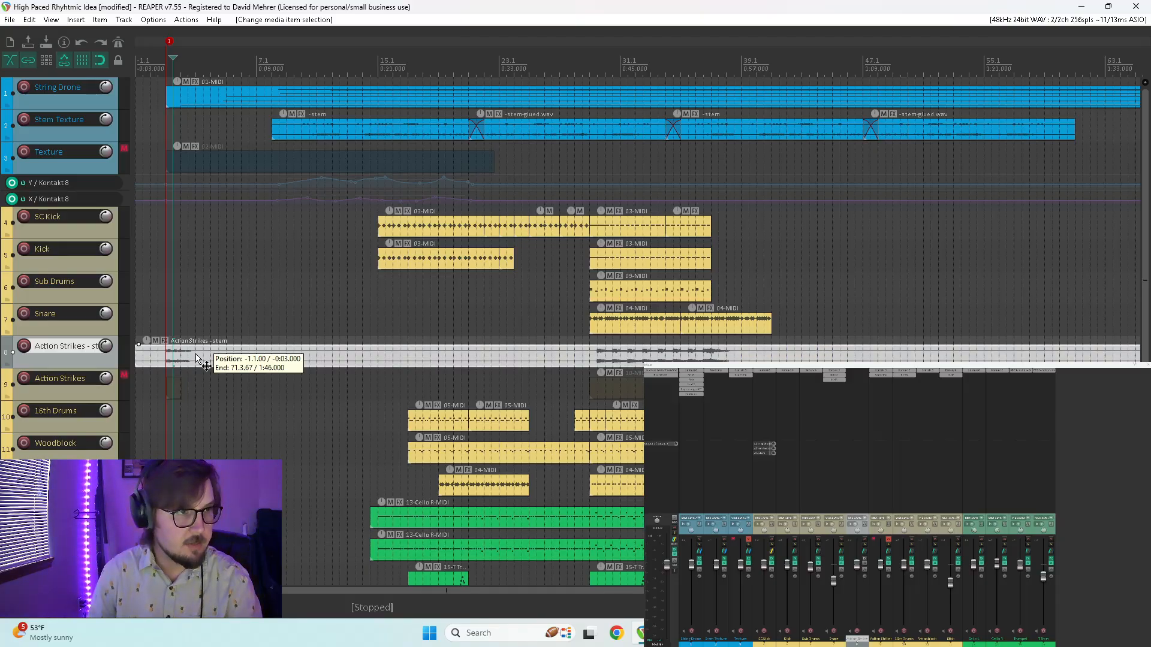
scroll(214, 359, "up", 5)
key("s")
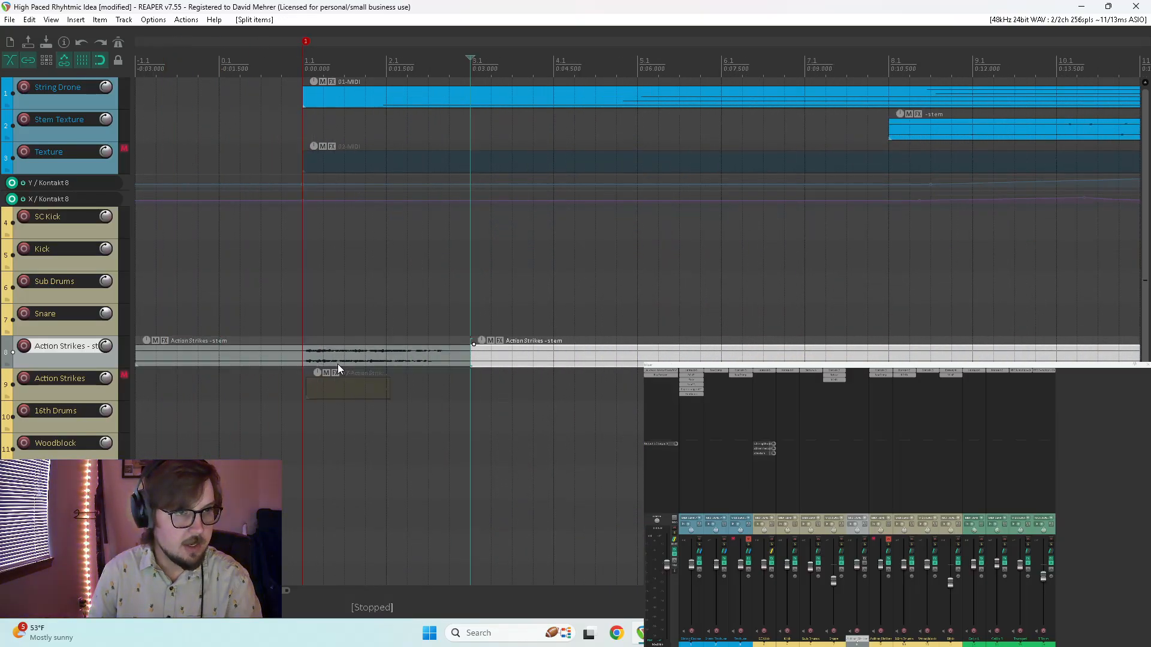
left_click(303, 353)
key("s")
left_click(246, 363)
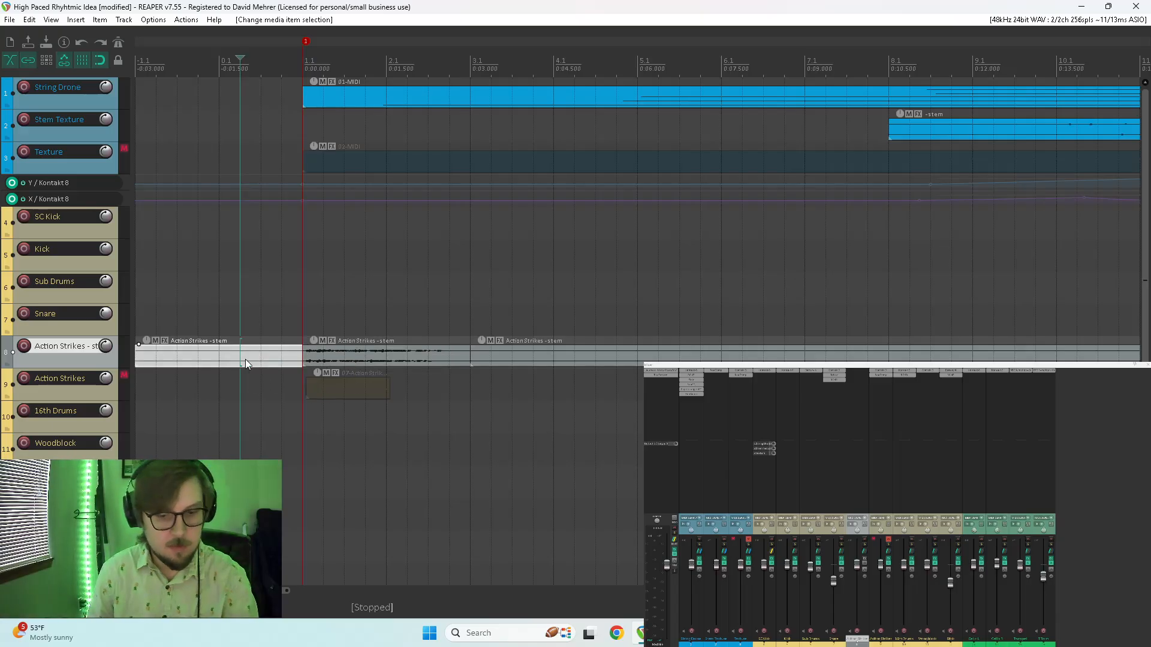
key("Delete")
scroll(342, 364, "down", 8)
left_click(342, 364)
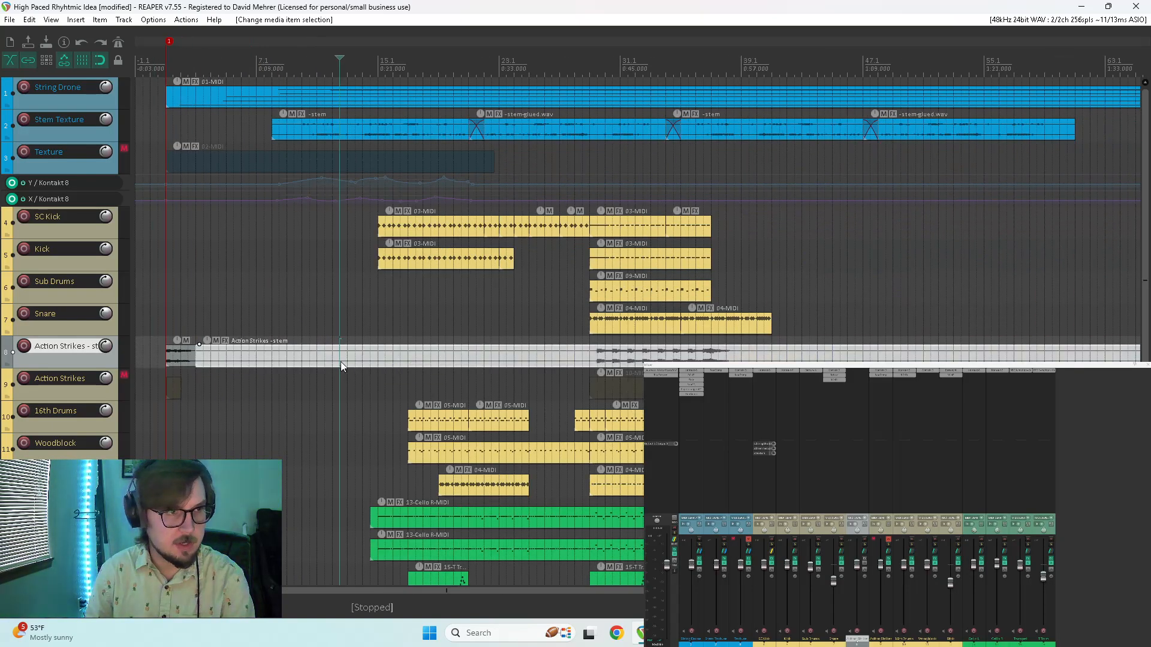
key("Delete")
- Delete the opening Action Strikes MIDI clip and move the trimmed stem audio into its place on the Action Strikes track
left_click_drag(184, 392, 174, 386)
scroll(174, 387, "up", 5)
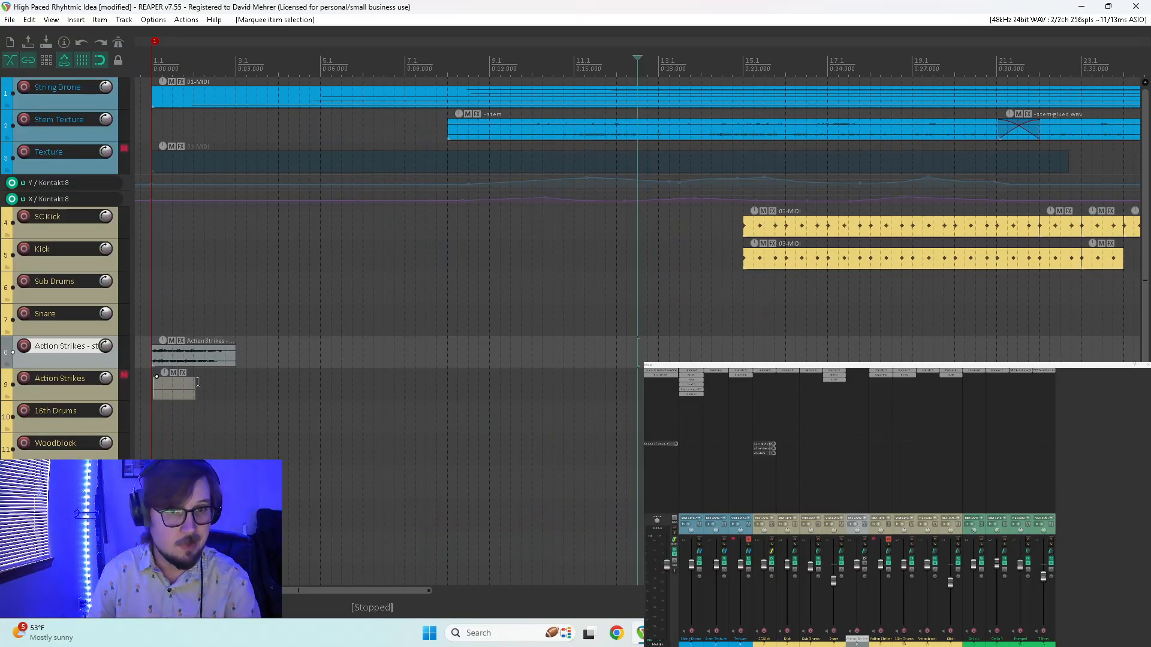
scroll(192, 385, "down", 6)
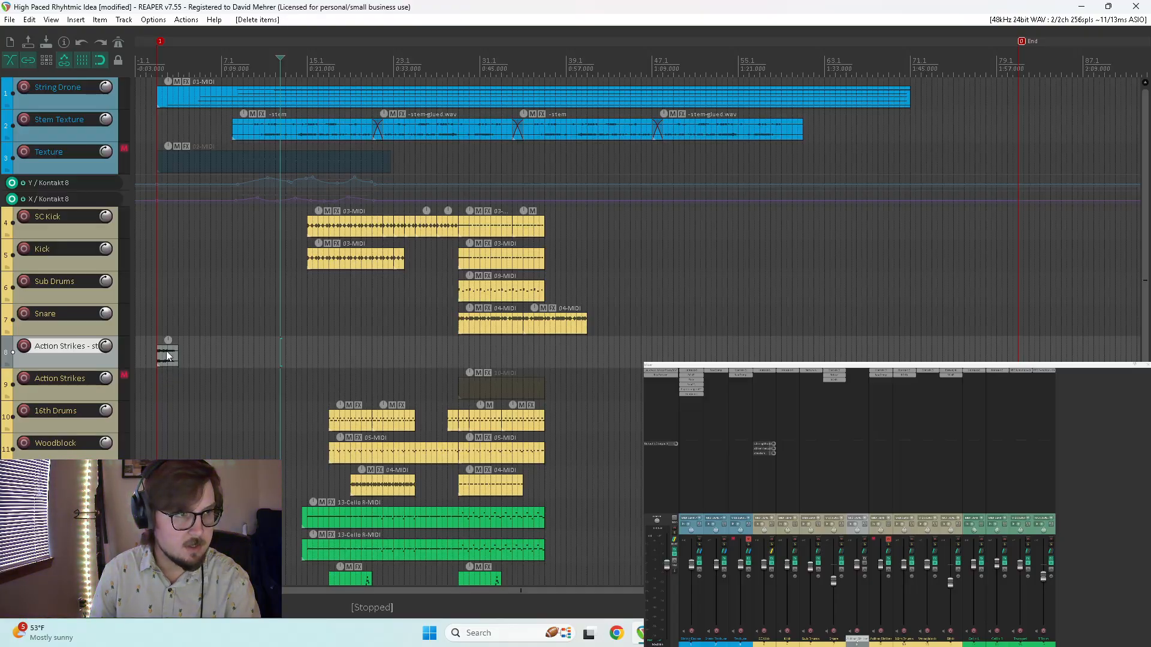
left_click(168, 356)
left_click_drag(168, 360, 169, 384)
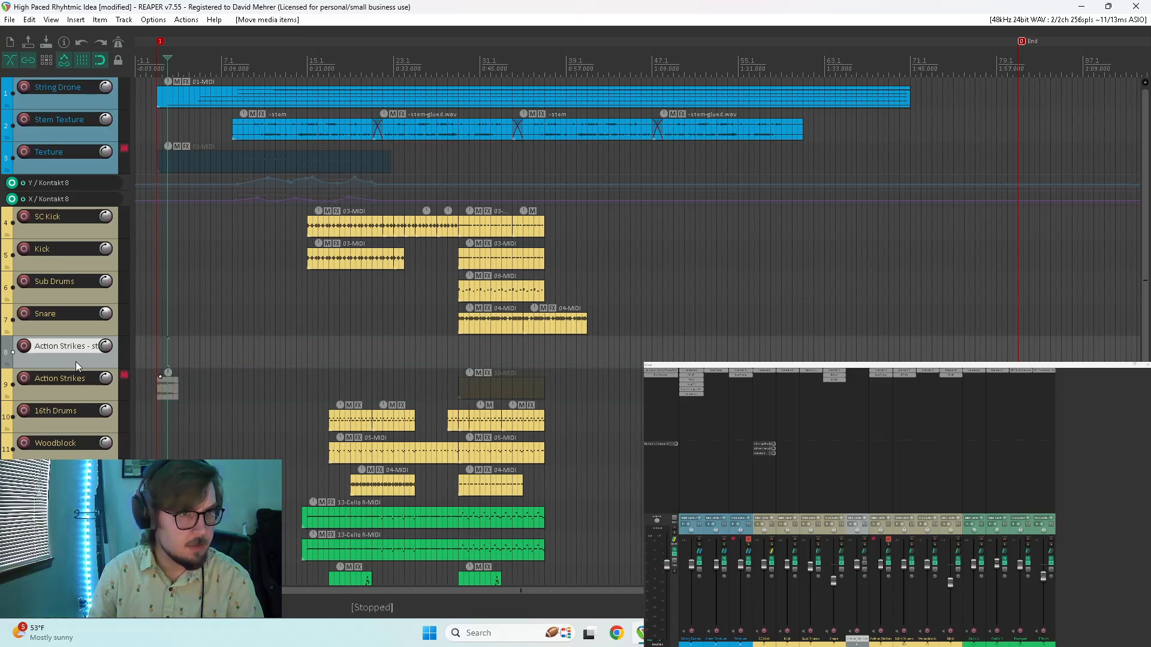
- Remove the empty Action Strikes stem track, then enlarge and unmute the original Action Strikes track
key("Delete")
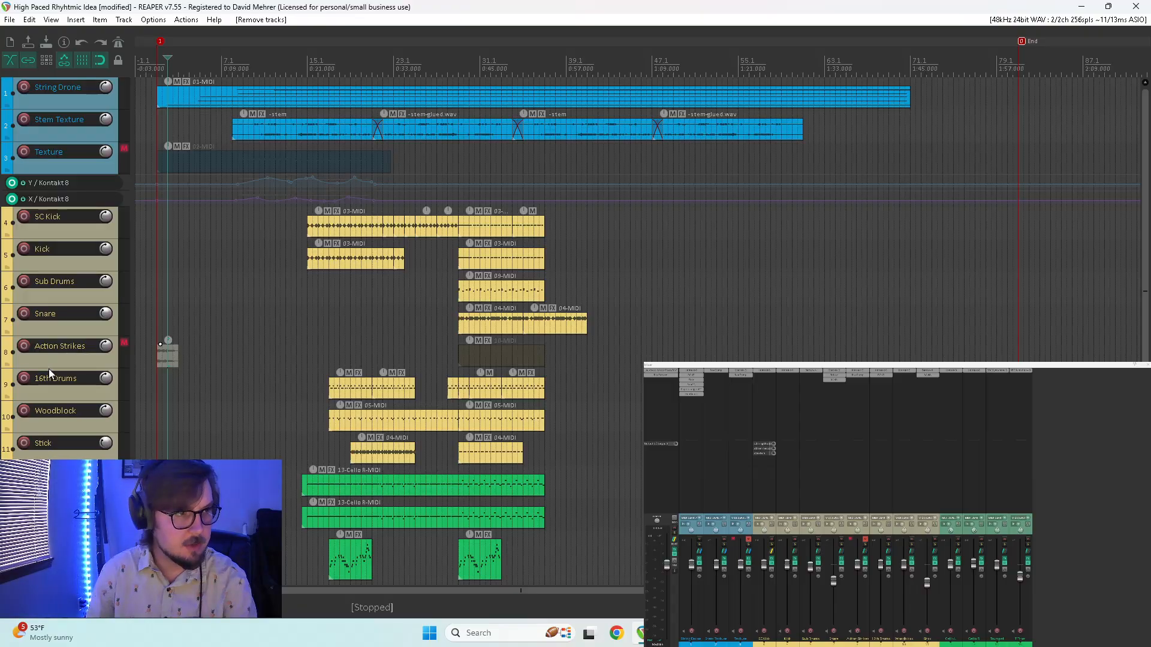
left_click_drag(48, 369, 45, 390)
left_click(24, 361)
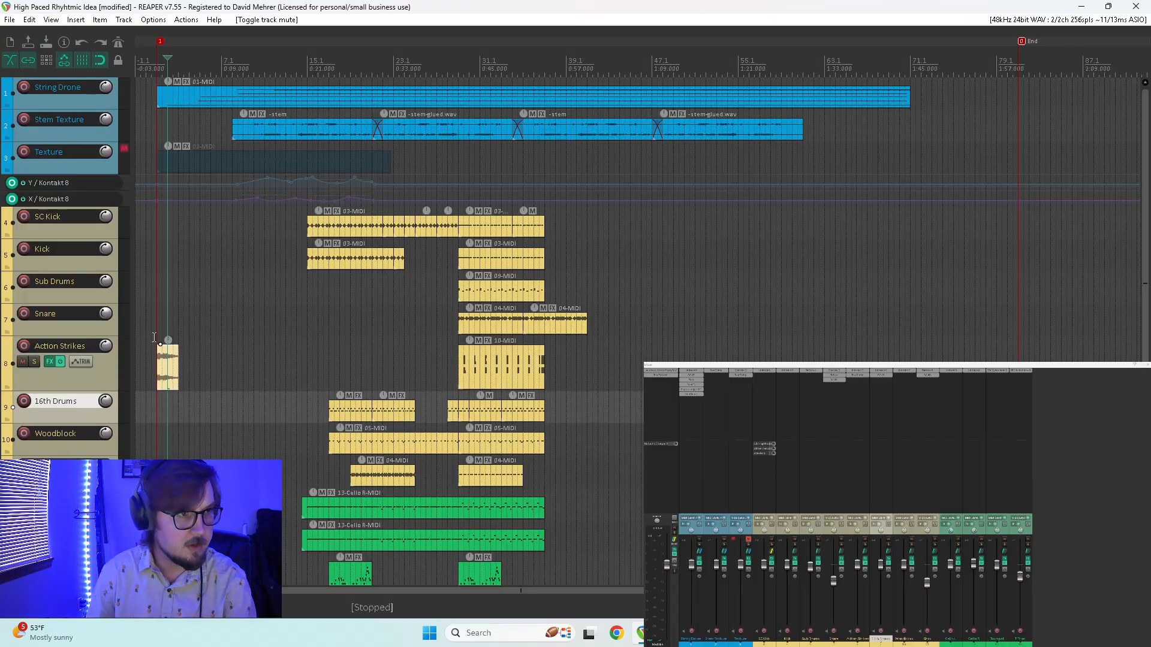
- Play the rendered Action Strikes hit from the project start
left_click(153, 336)
key("space")
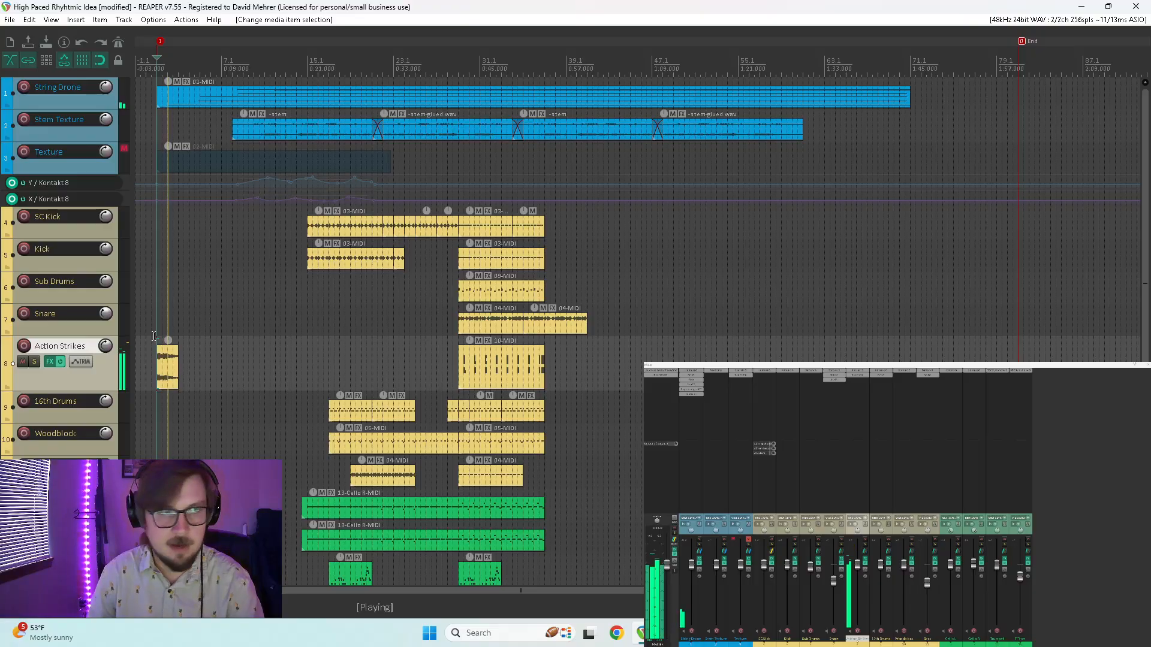
scroll(154, 337, "up", 6)
scroll(379, 380, "up", 1)
key("space")
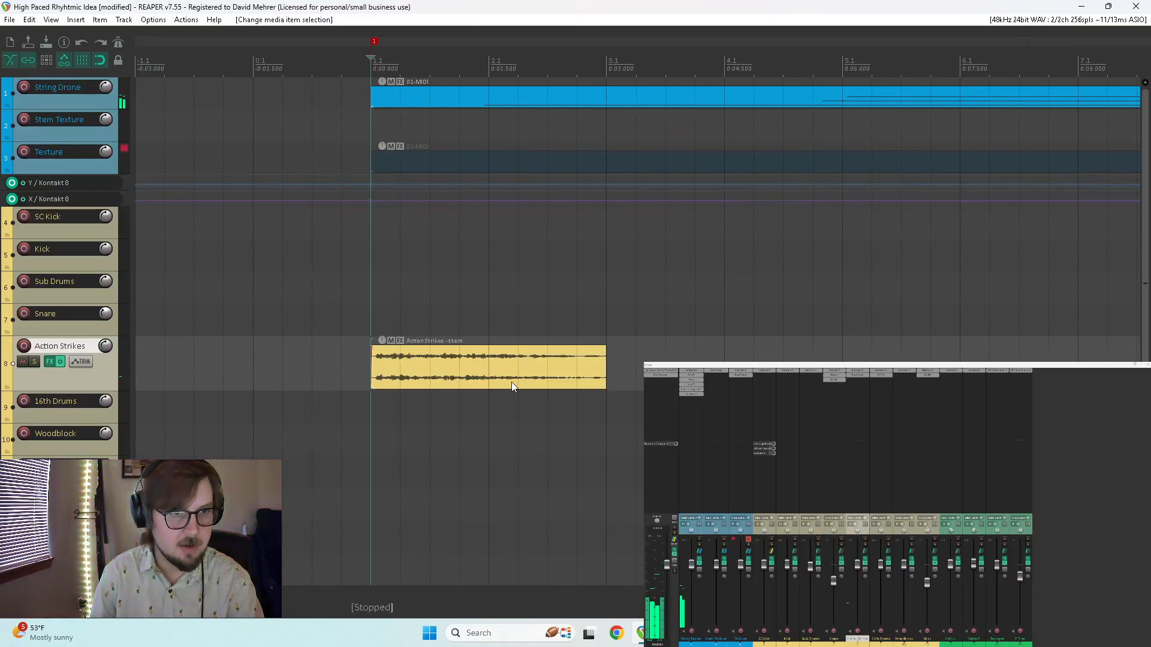
- Glue the Action Strikes stem clip and enable Reverse in its media item properties
scroll(391, 372, "up", 2)
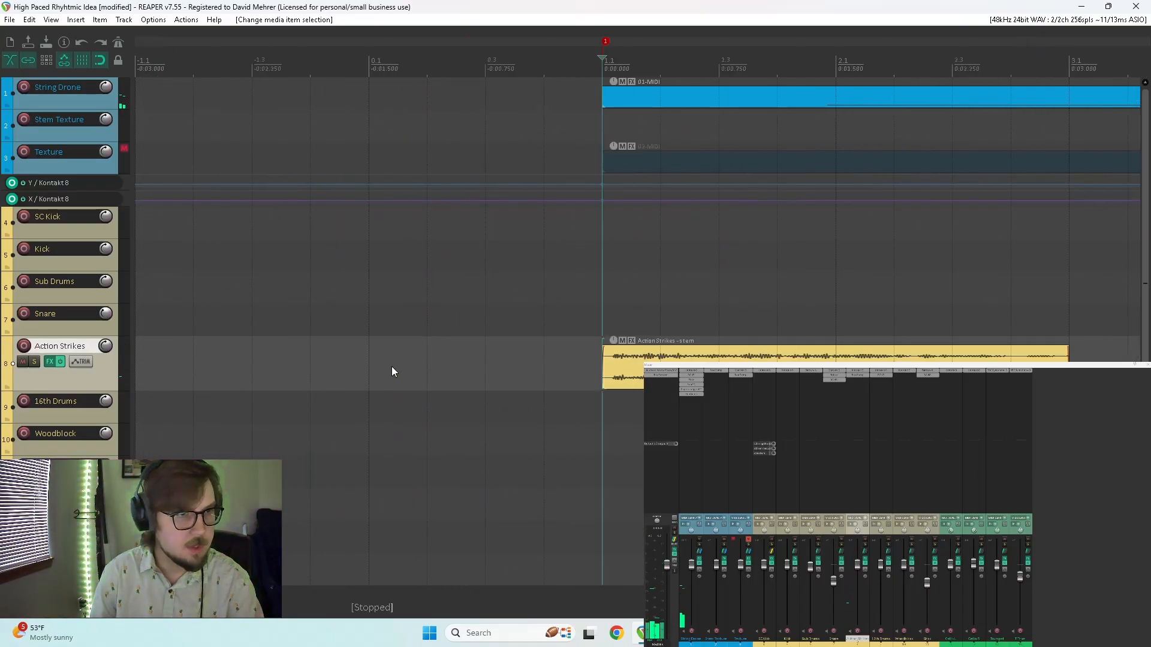
double_click(621, 366)
scroll(524, 359, "down", 3)
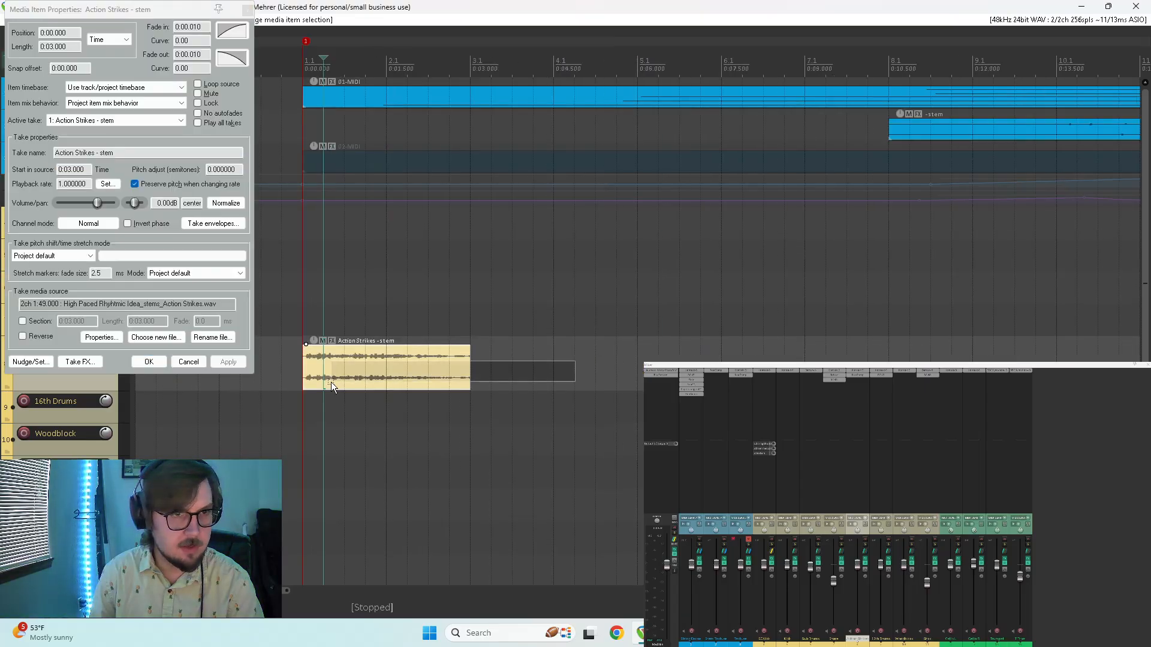
right_click(368, 373)
left_click(378, 375)
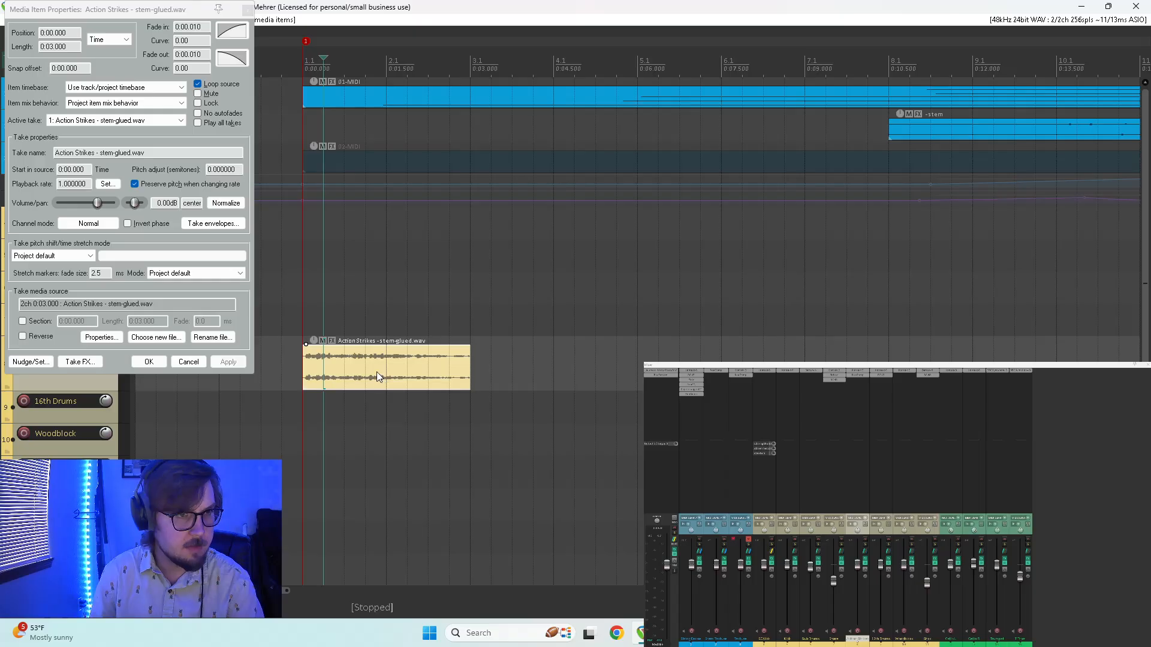
left_click(23, 336)
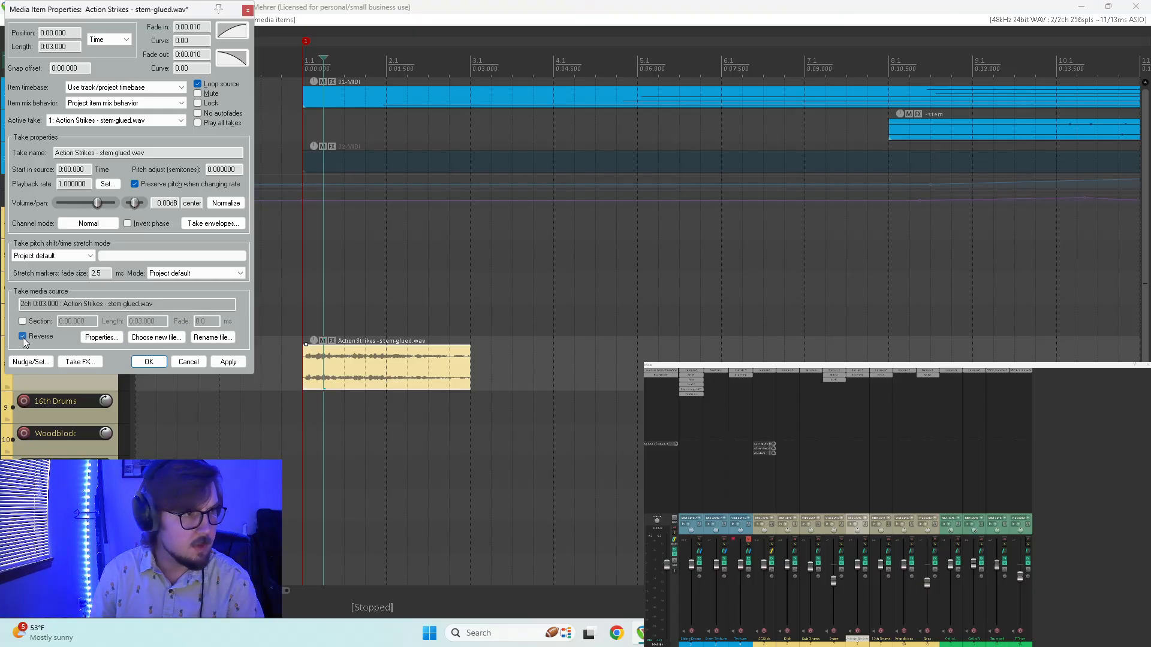
left_click(150, 362)
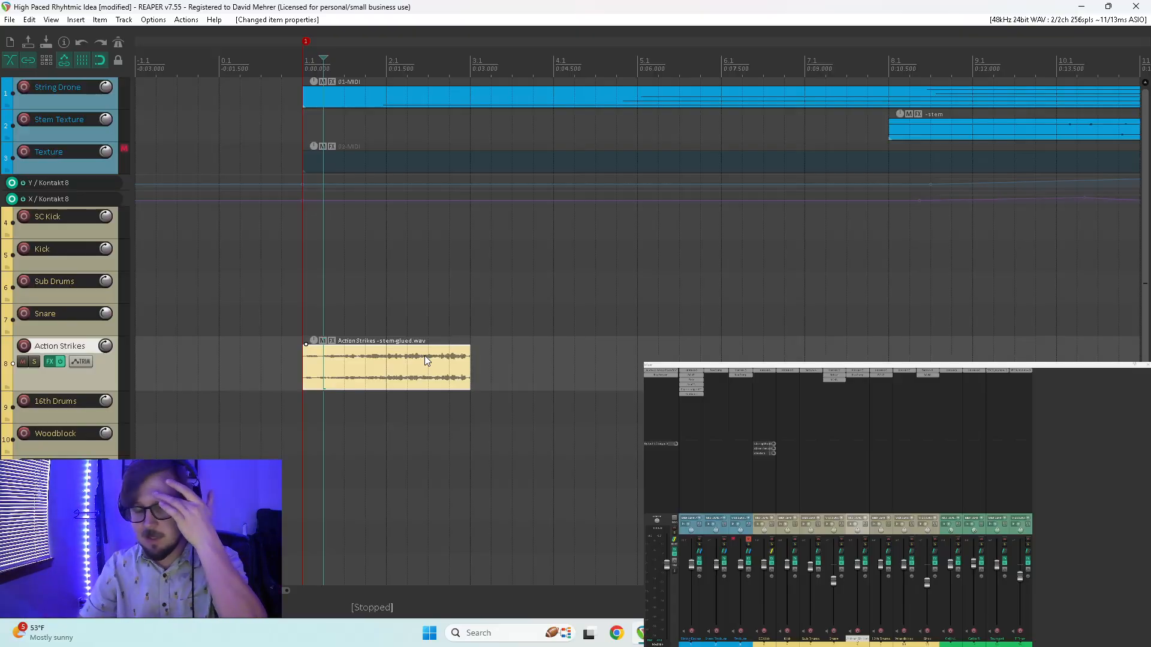
- Listen to the reversed Action Strikes clip from bar 1
left_click(301, 331)
key("space")
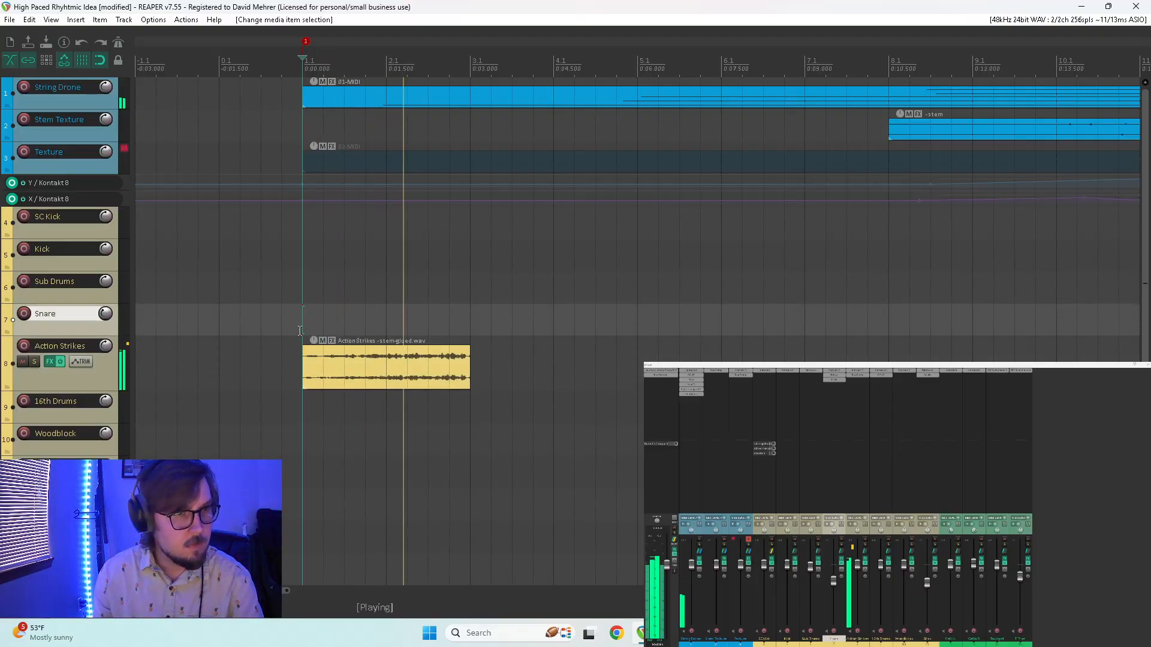
key("space")
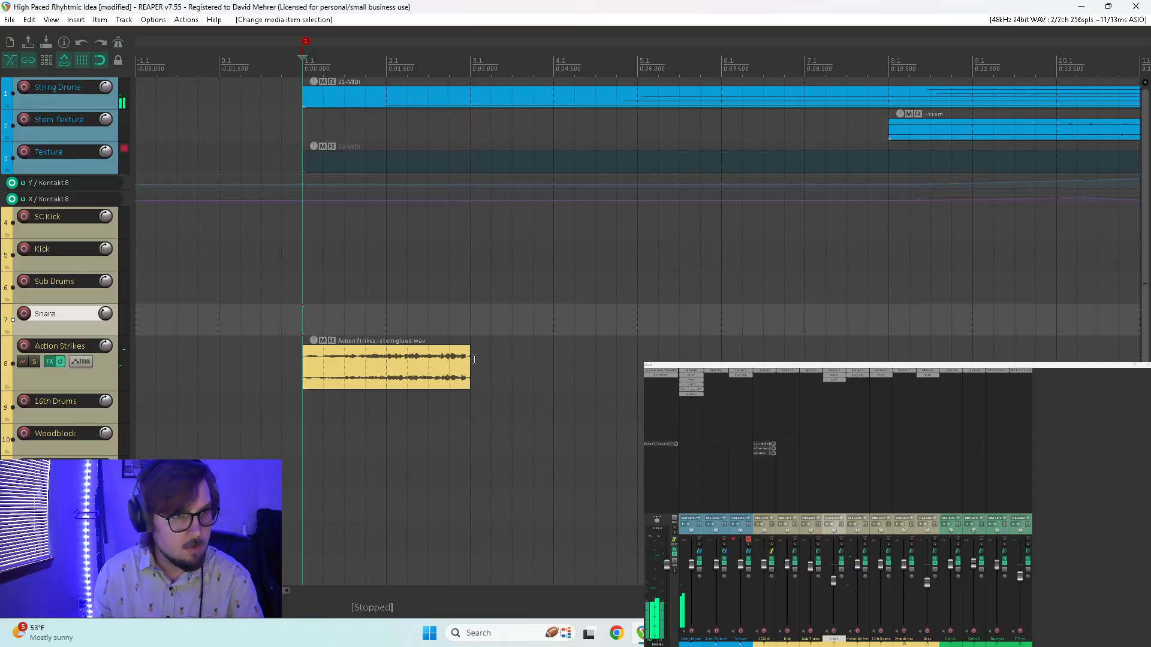
- Turn snapping off and trim the reversed Action Strikes clip's tail to end slightly before bar 3
left_click_drag(469, 367, 467, 367)
scroll(614, 372, "up", 4)
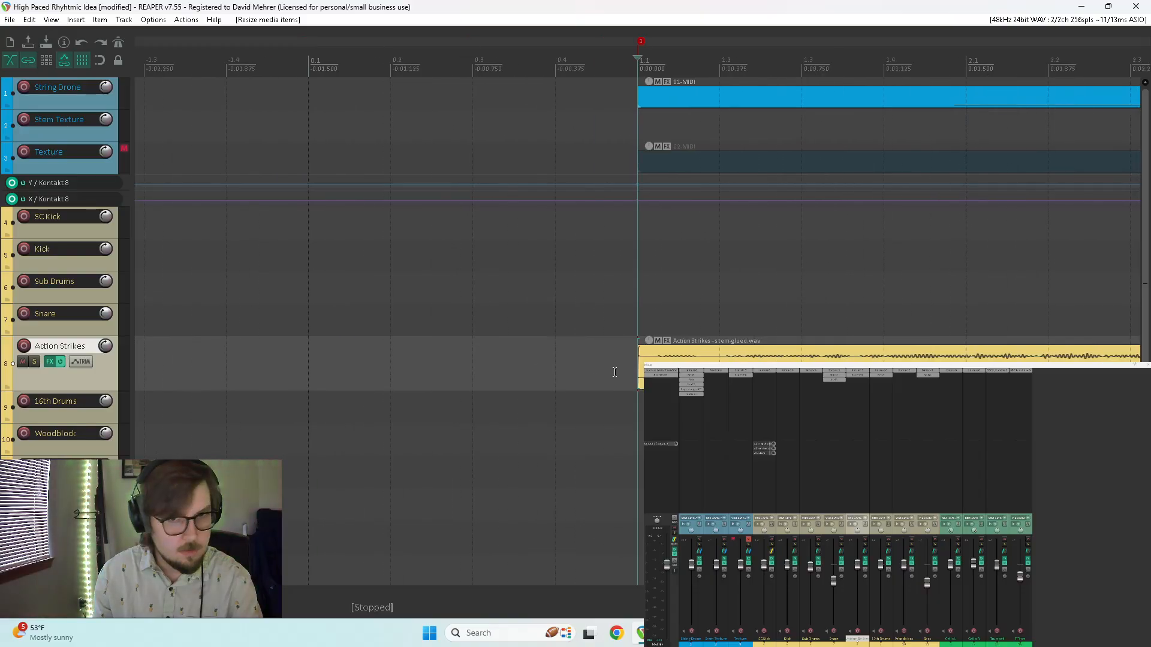
scroll(700, 339, "down", 4)
left_click(573, 328)
scroll(629, 341, "up", 4)
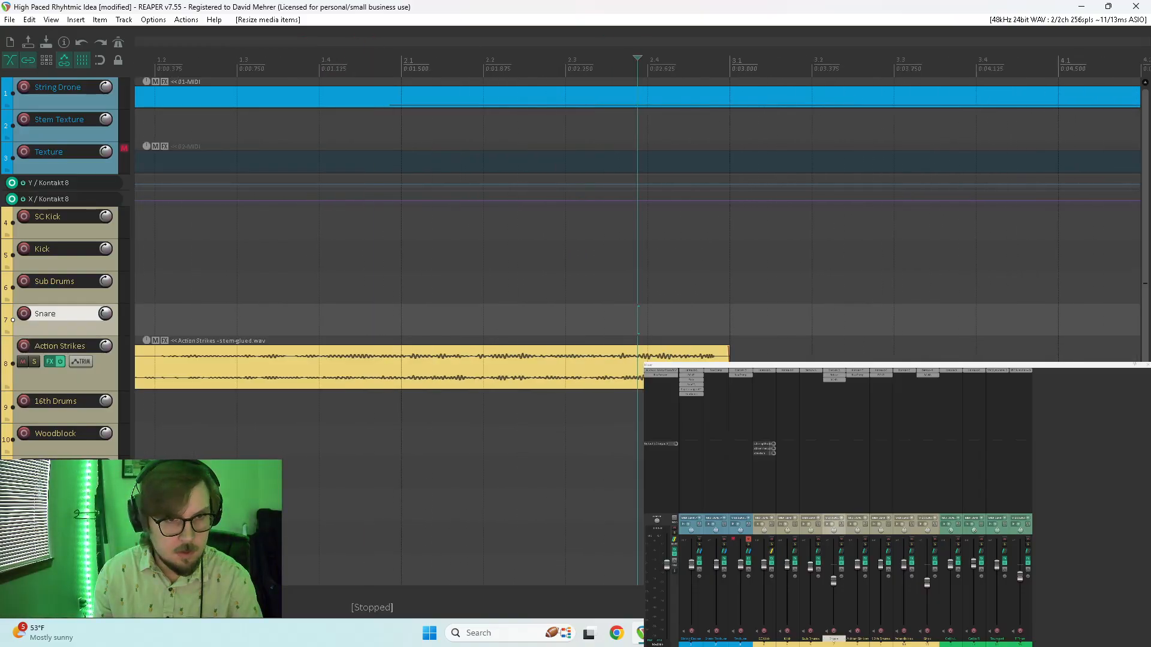
key("alt+s")
left_click(727, 354)
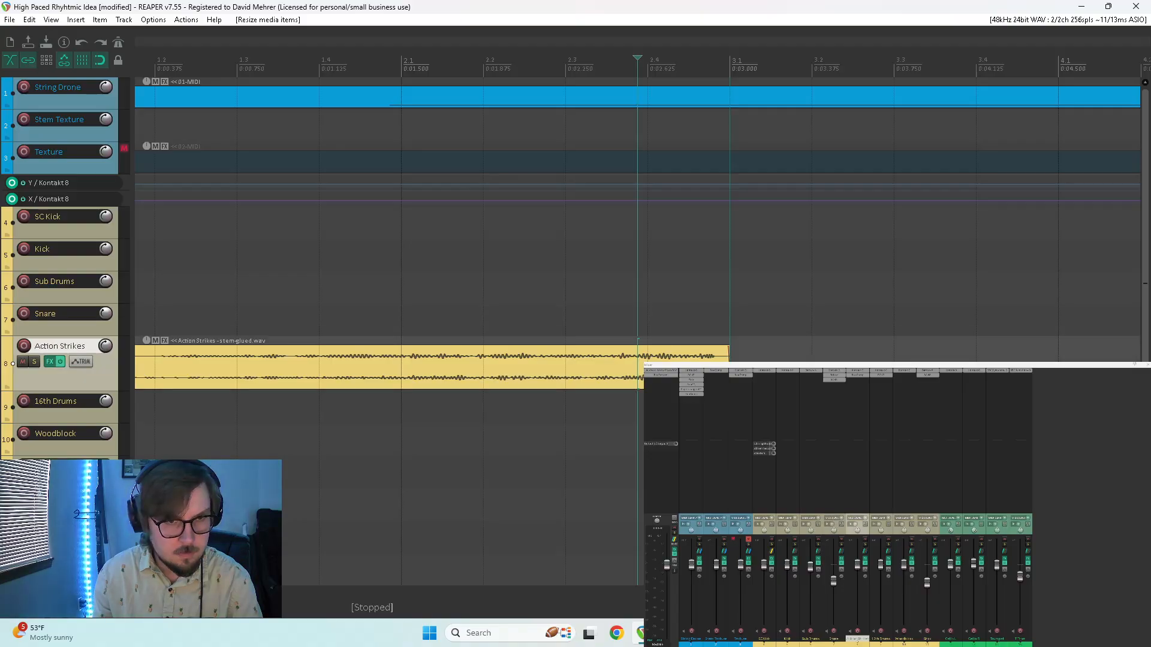
scroll(724, 354, "up", 2)
key("alt+s")
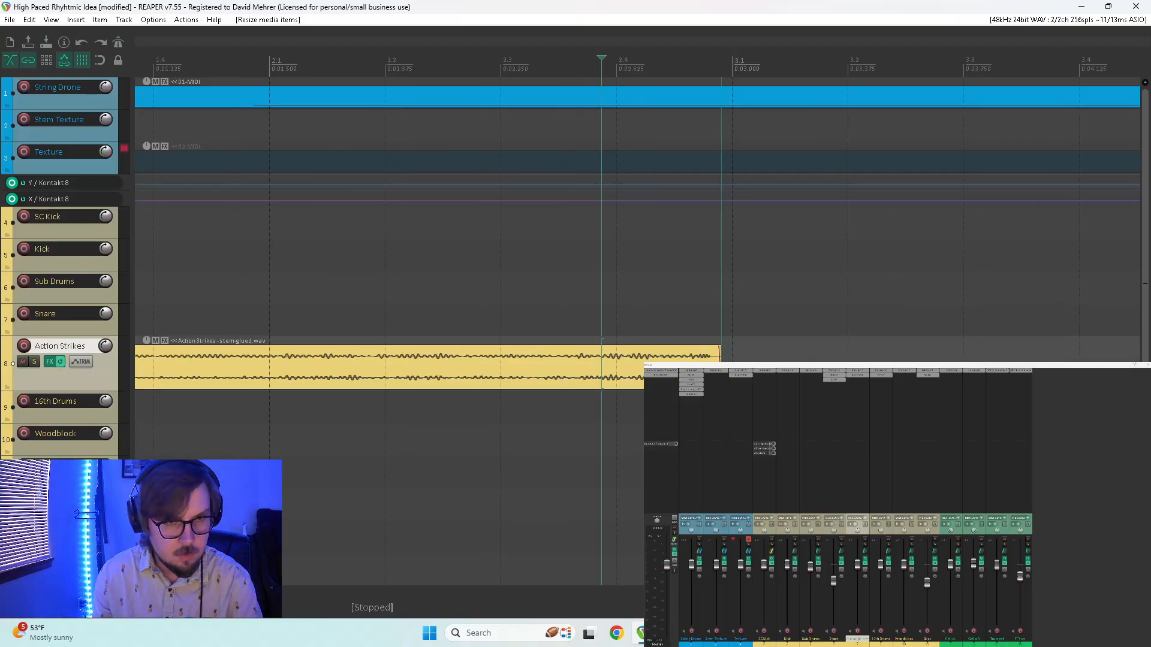
scroll(641, 377, "down", 4)
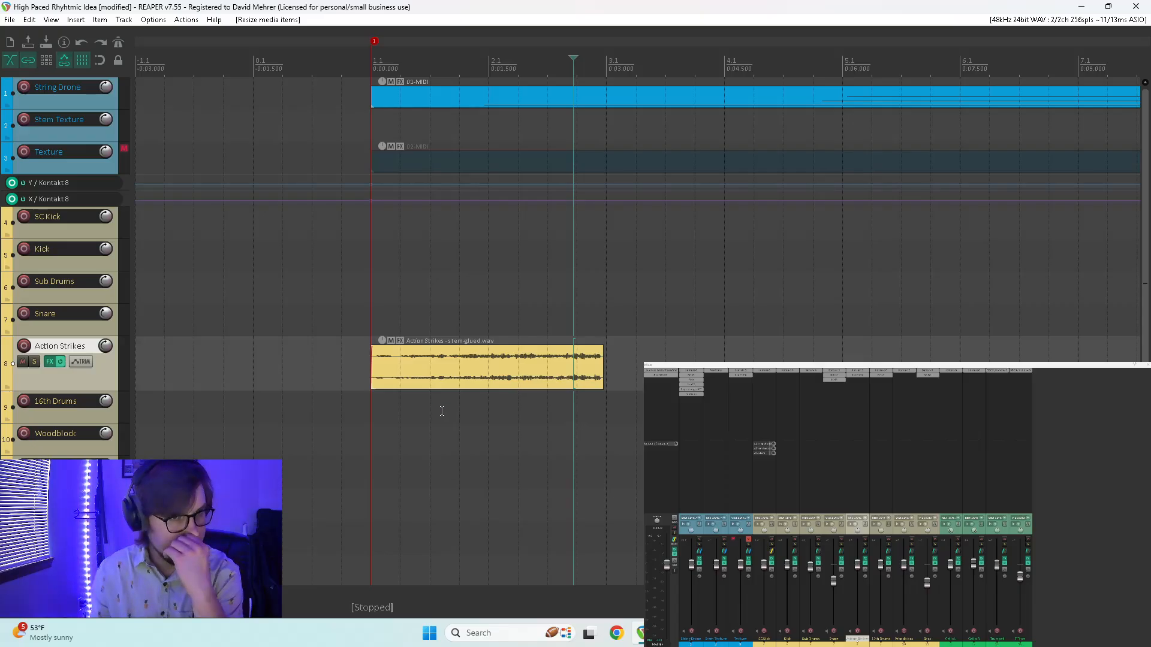
- Play the trimmed reversed clip from the project start to check its ending
key("space")
key("space")
left_click(371, 401)
key("space")
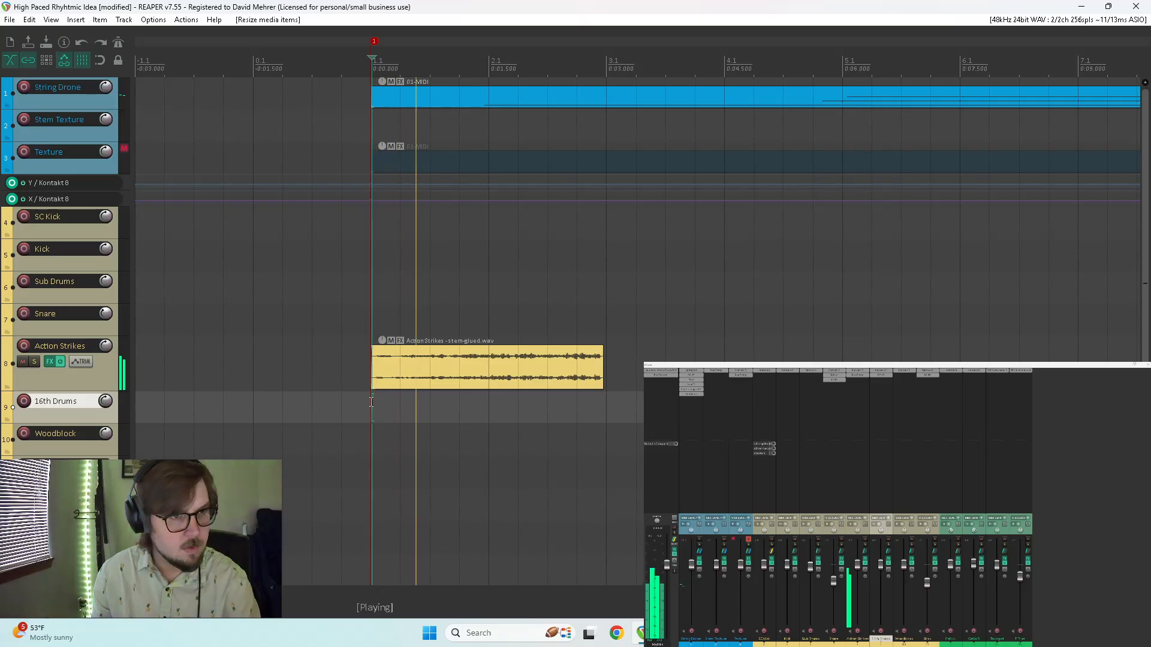
key("space")
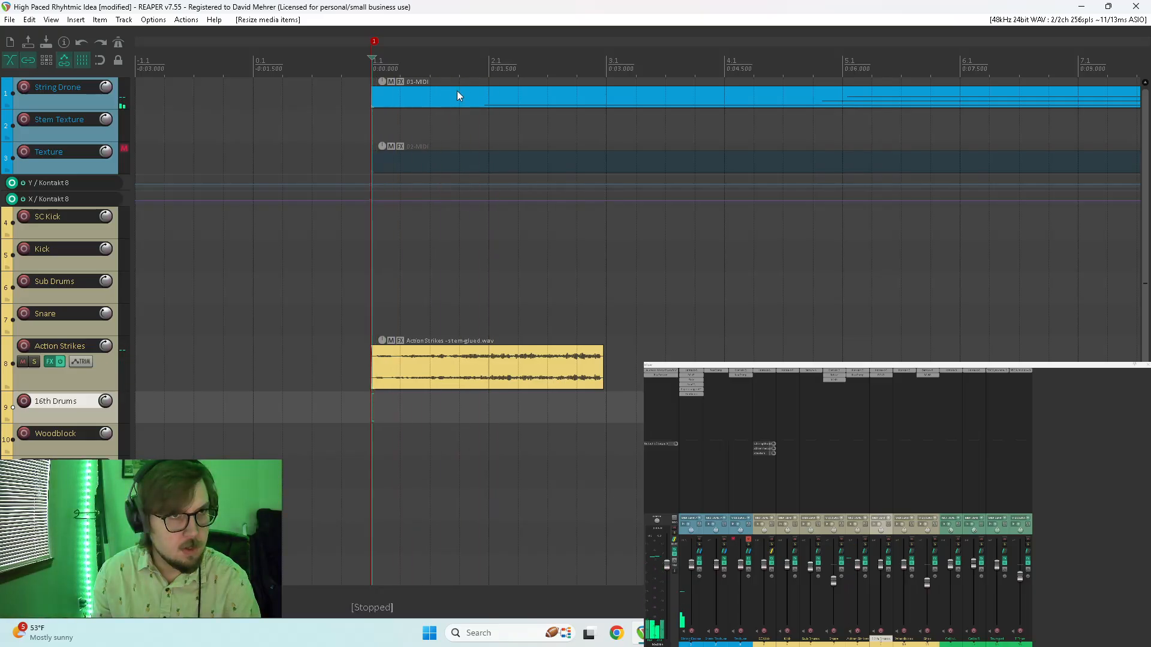
- Move the reversed Action Strikes clip about one bar earlier, ending just before bar 2, and play from shortly before bar 1
left_click_drag(549, 367, 416, 368)
left_click(334, 329)
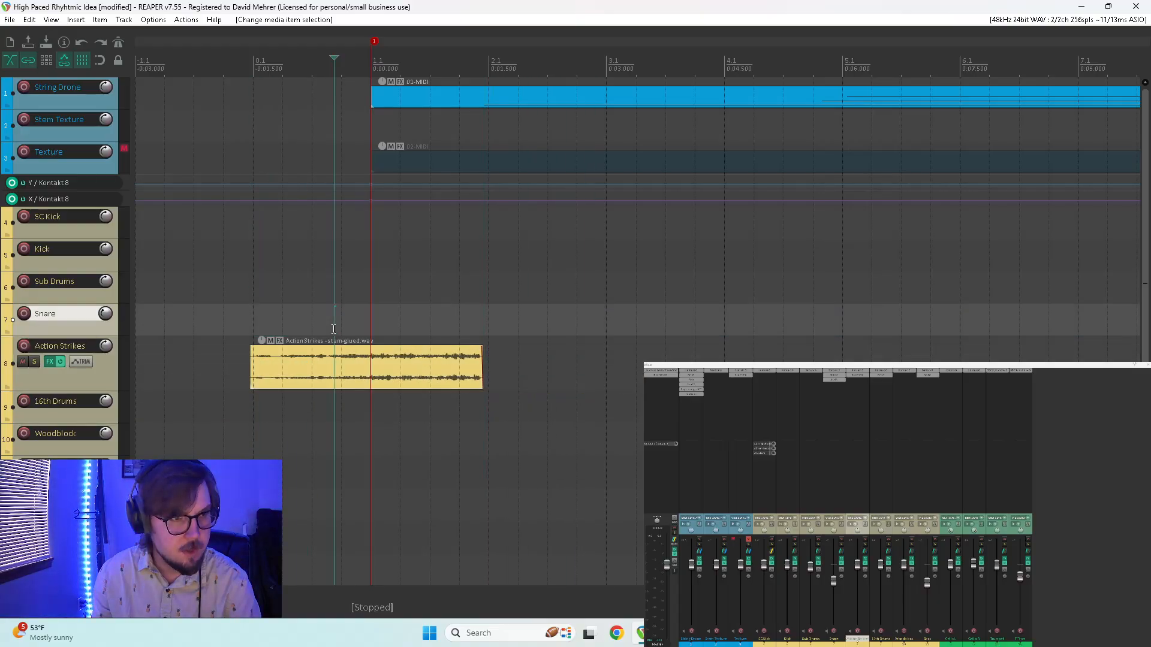
key("space")
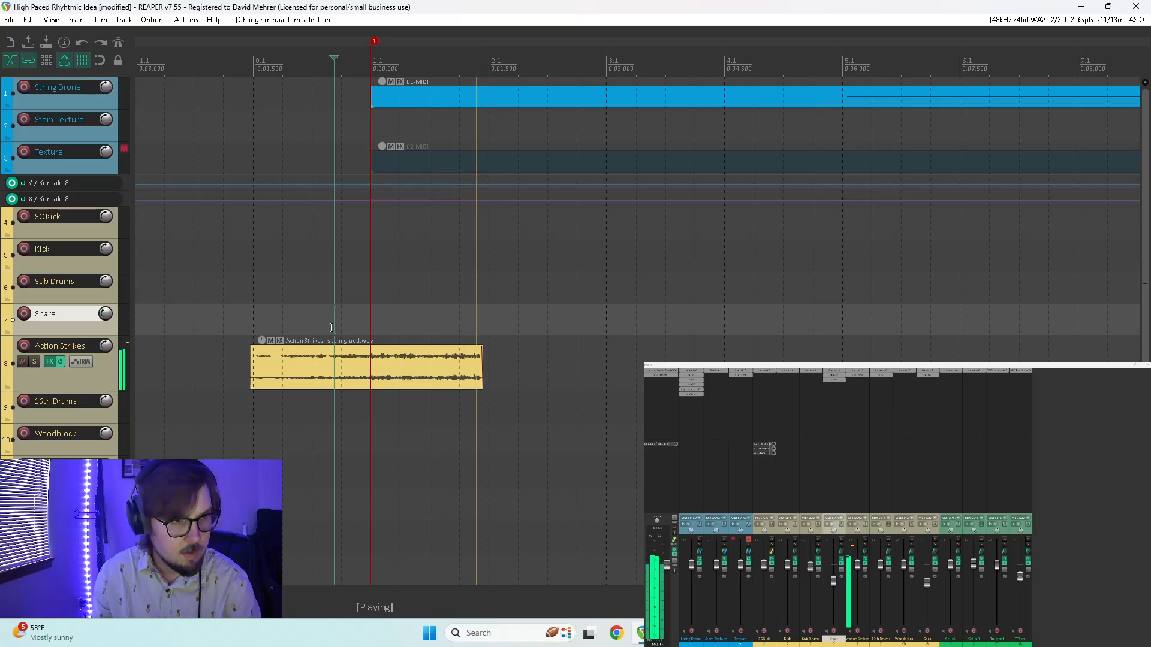
- Listen to the end of the reversed Action Strikes clip just before bar 2
key("space")
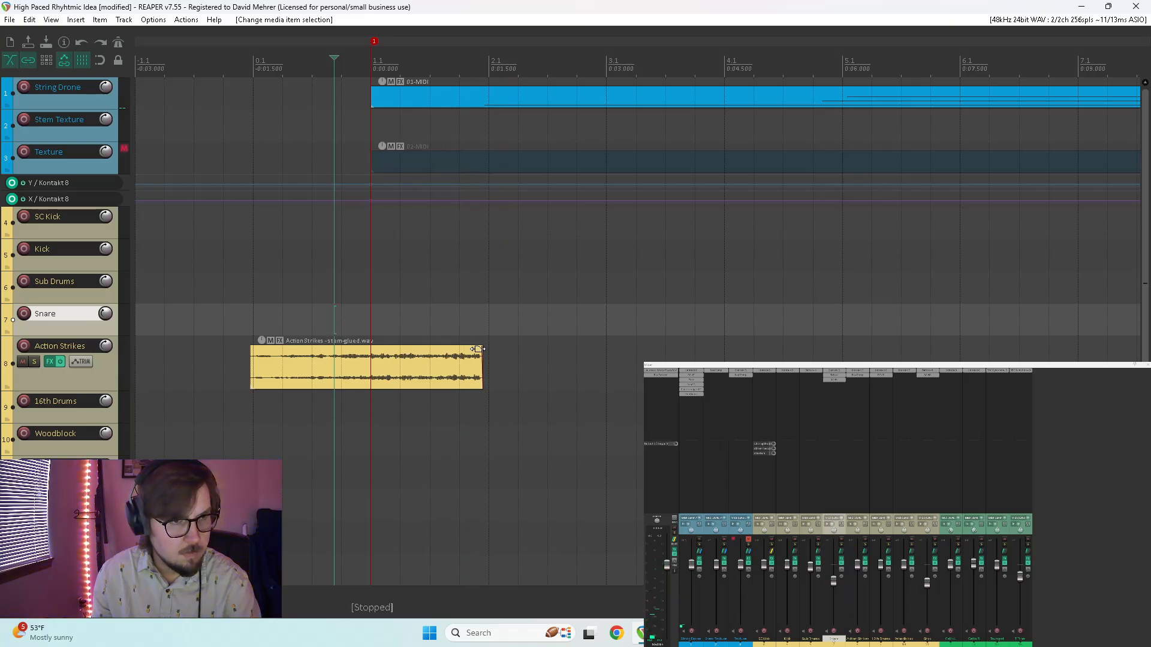
left_click(479, 350)
left_click(479, 349)
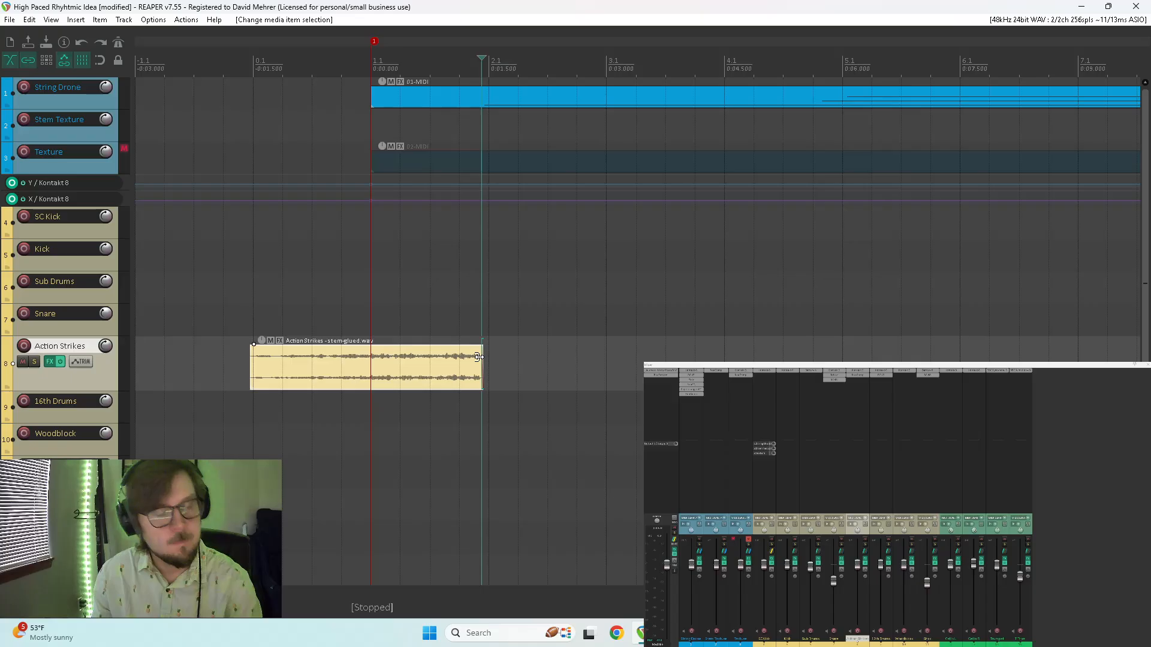
left_click(456, 331)
key("space")
key("space")
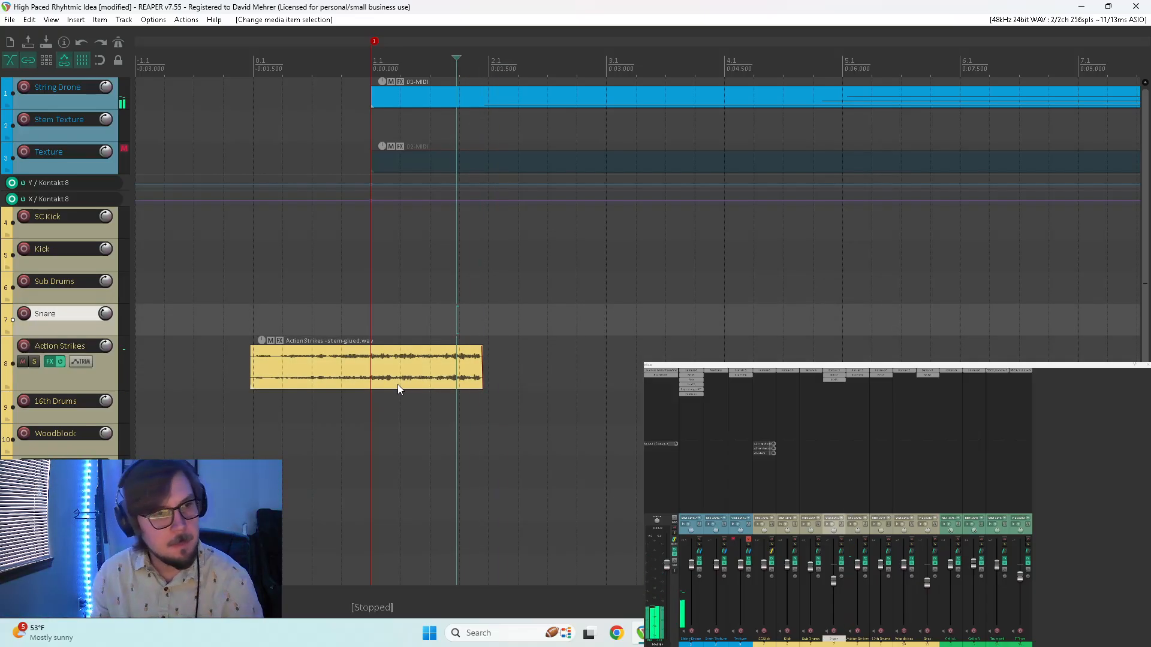
- Trim the reversed Action Strikes clip to start at about bar 1, add a long fade-in and a short fade-out, and play it
scroll(398, 380, "down", 2)
left_click(320, 321)
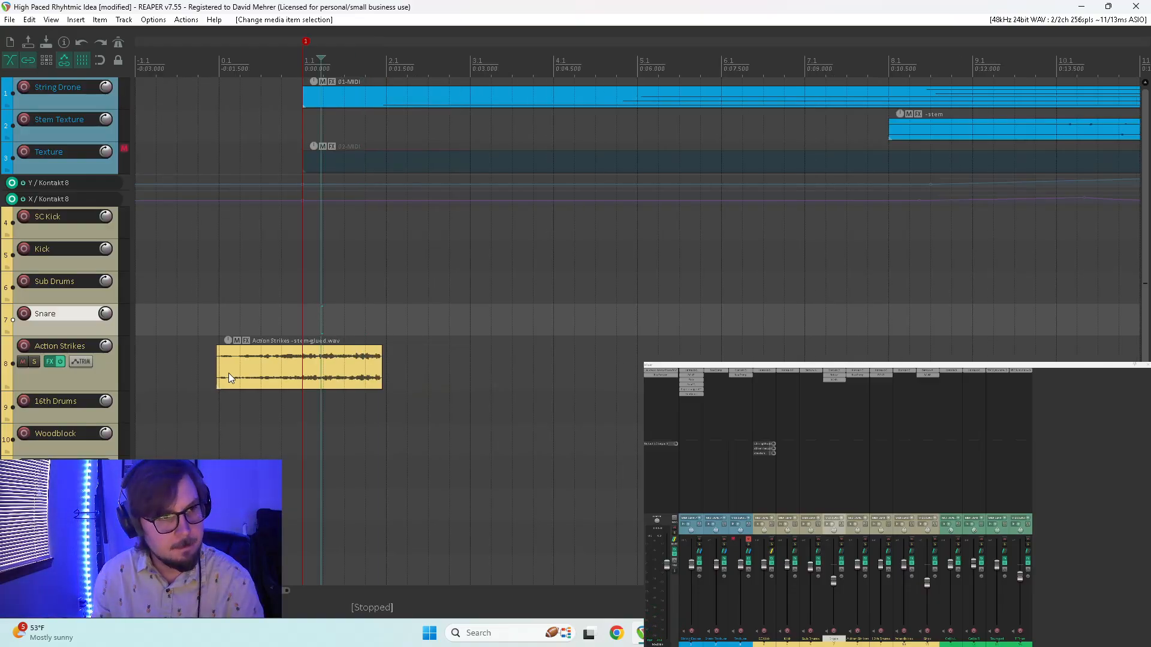
left_click_drag(217, 370, 349, 375)
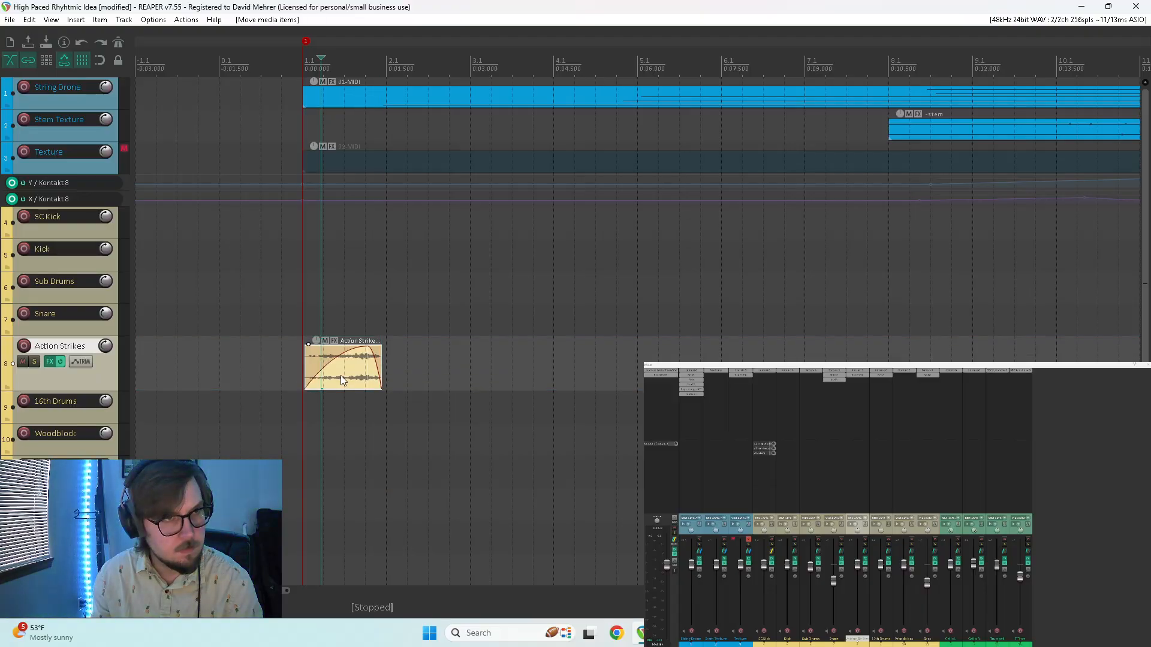
left_click(288, 327)
key("space")
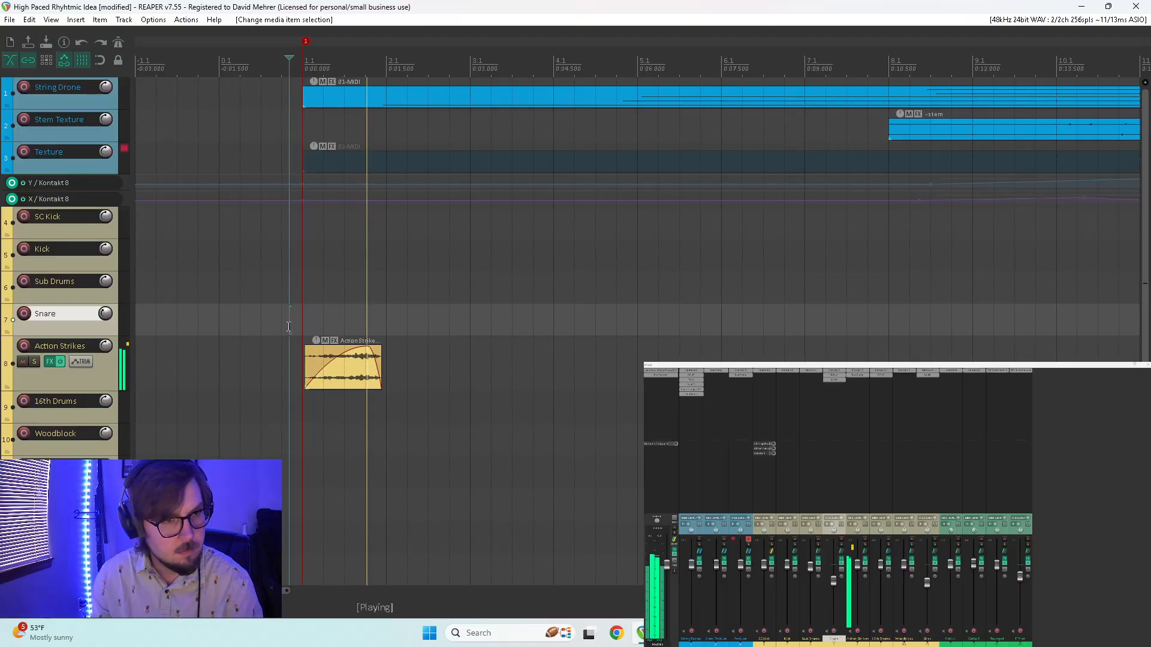
key("space")
- Shorten the fade-out of the reversed Action Strikes clip and play it
scroll(524, 382, "up", 2)
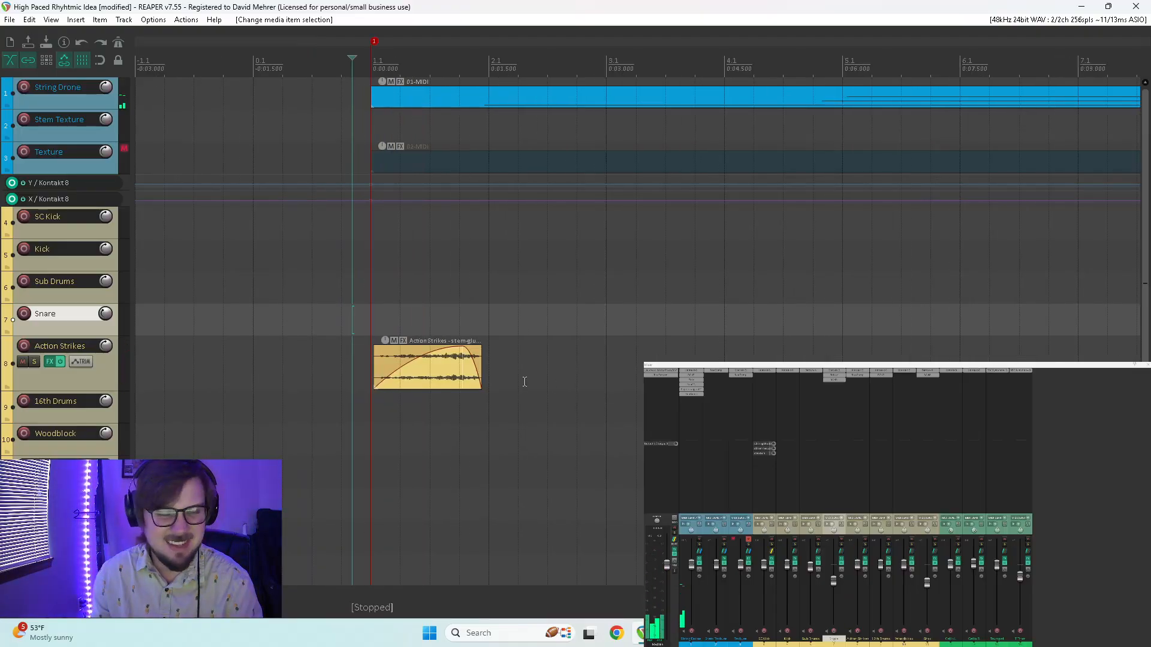
scroll(524, 382, "up", 2)
left_click_drag(601, 353, 624, 357)
key("space")
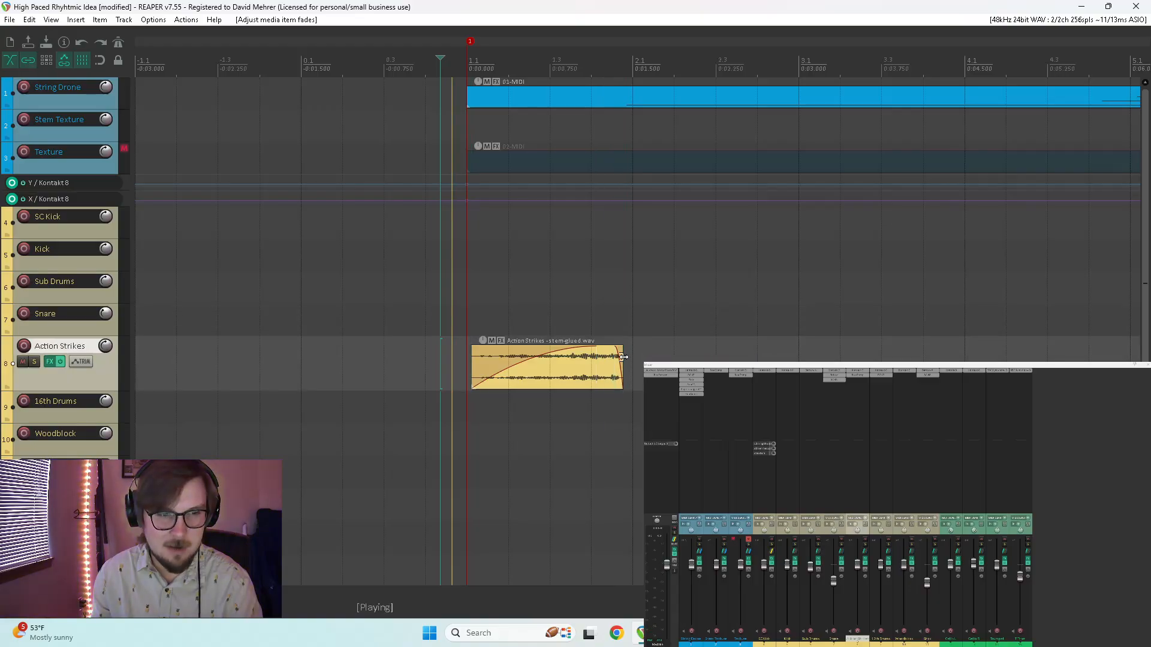
key("space")
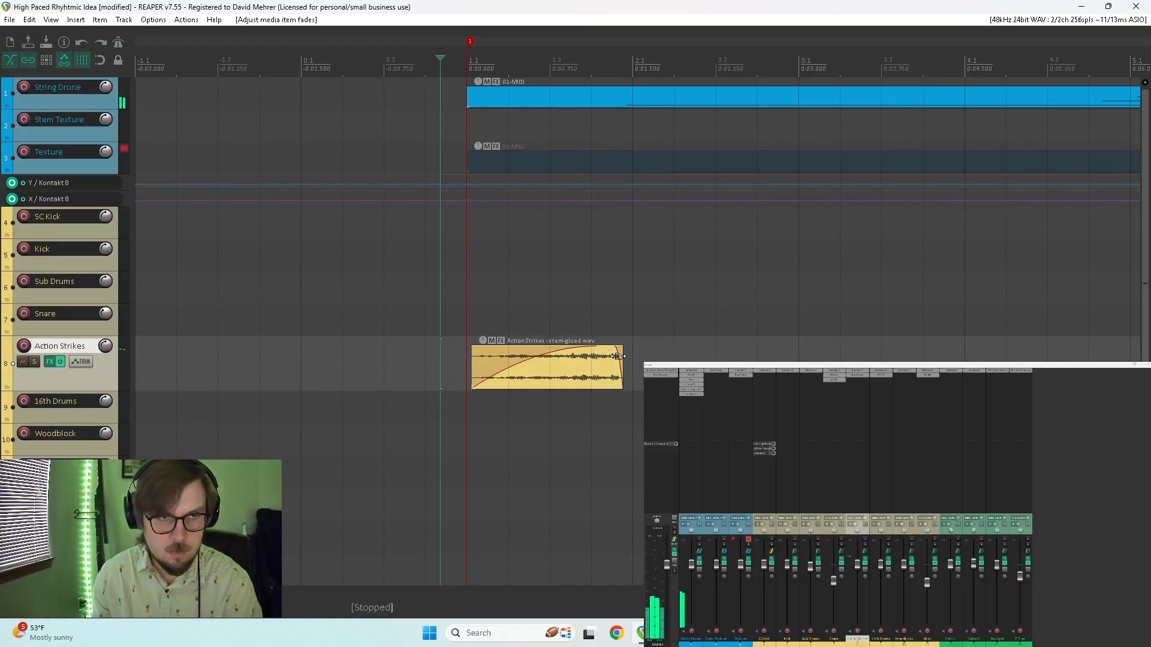
- Trim the reversed Action Strikes clip's tail and reposition the clip to span from bar 1 to just before bar 2
left_click_drag(623, 366, 608, 366)
key("space")
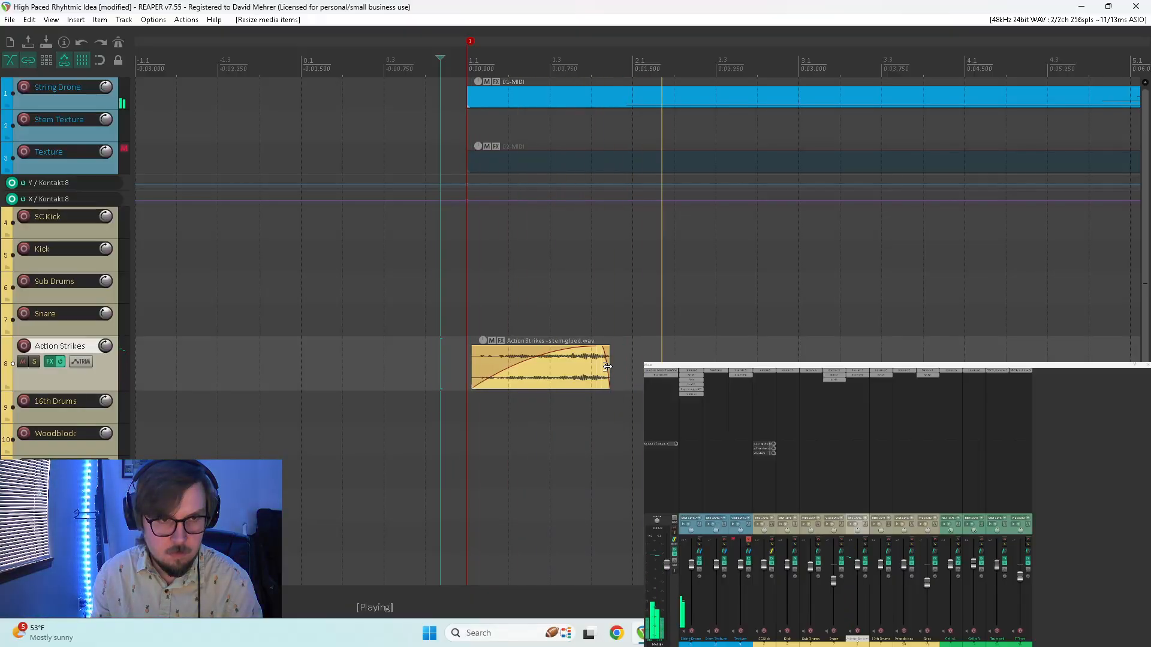
key("space")
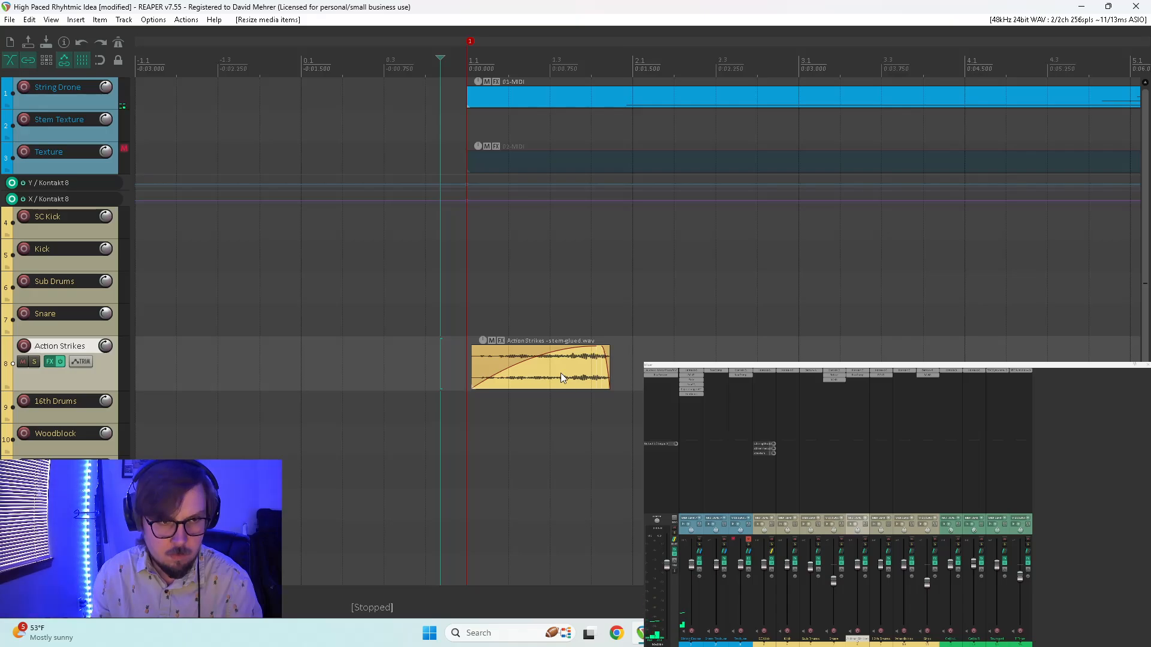
left_click_drag(562, 377, 581, 376)
left_click_drag(486, 362, 467, 363)
key("space")
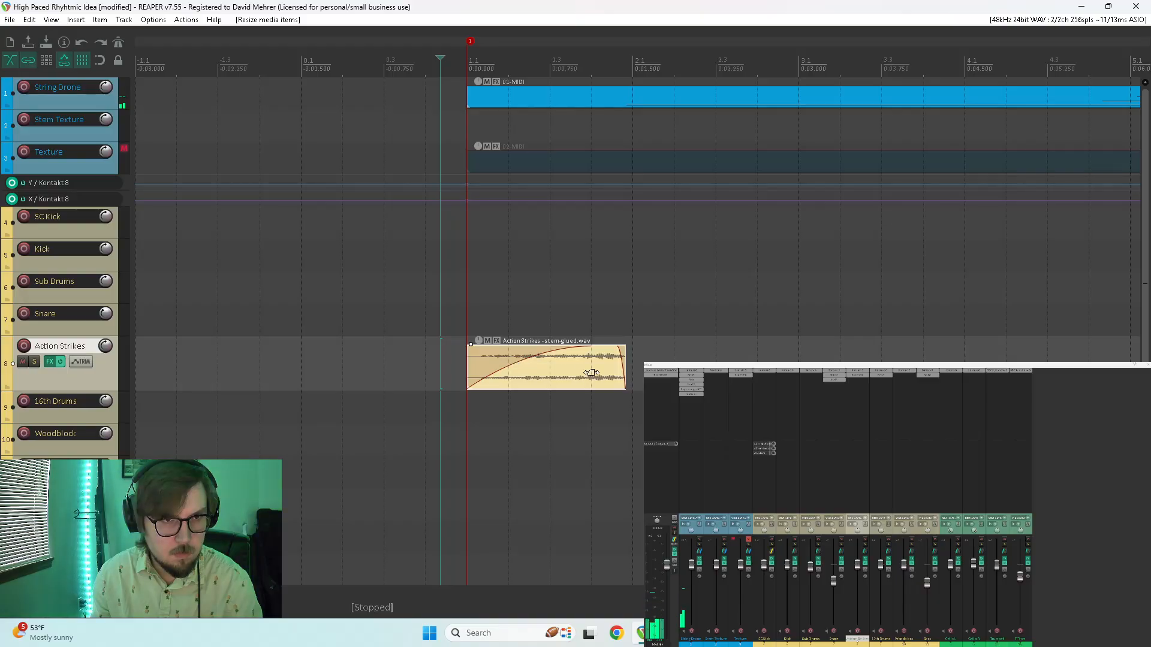
- Reduce the reversed Action Strikes clip's fade-out to almost nothing and listen to its abrupt ending
left_click_drag(618, 359, 620, 361)
key("space")
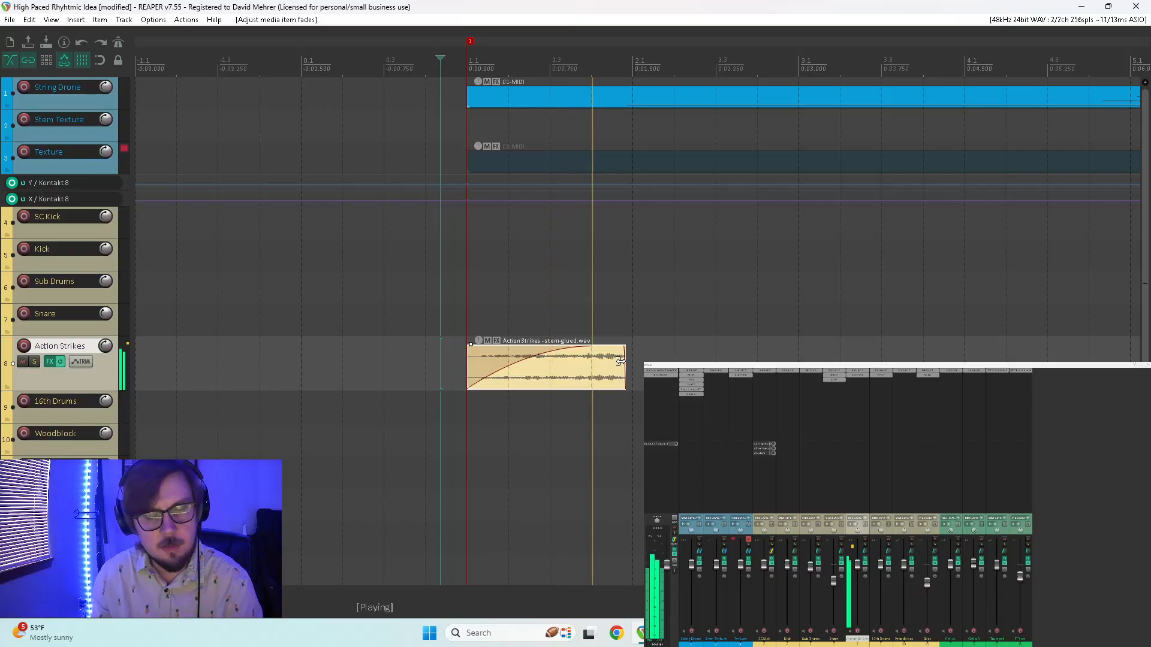
key("space")
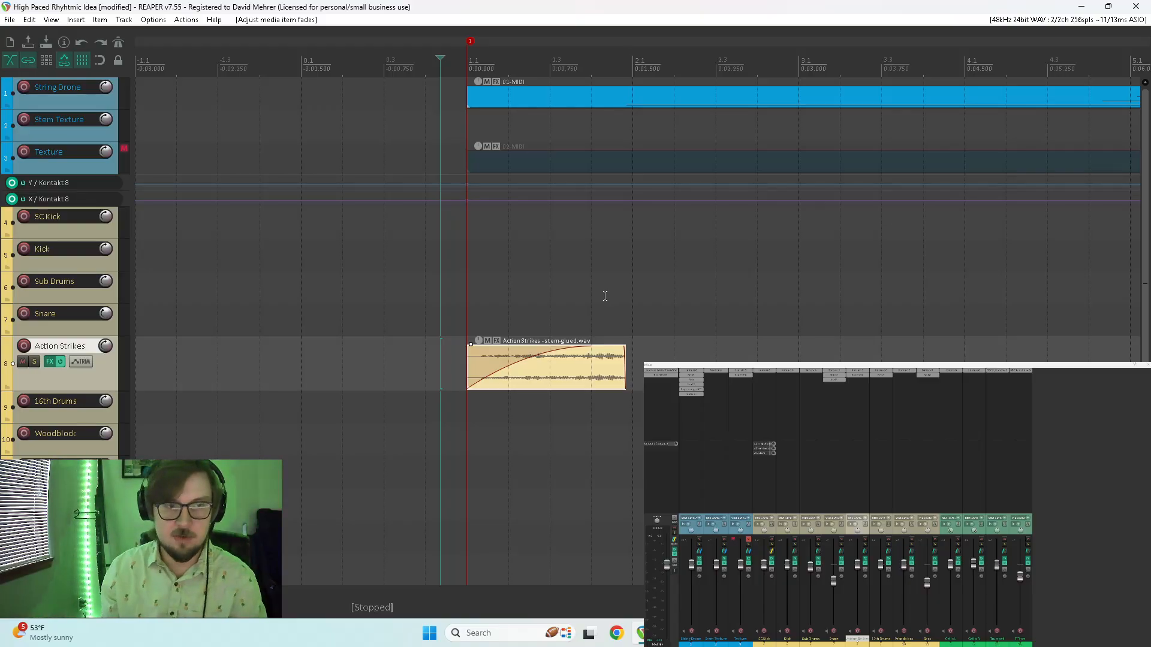
key("space")
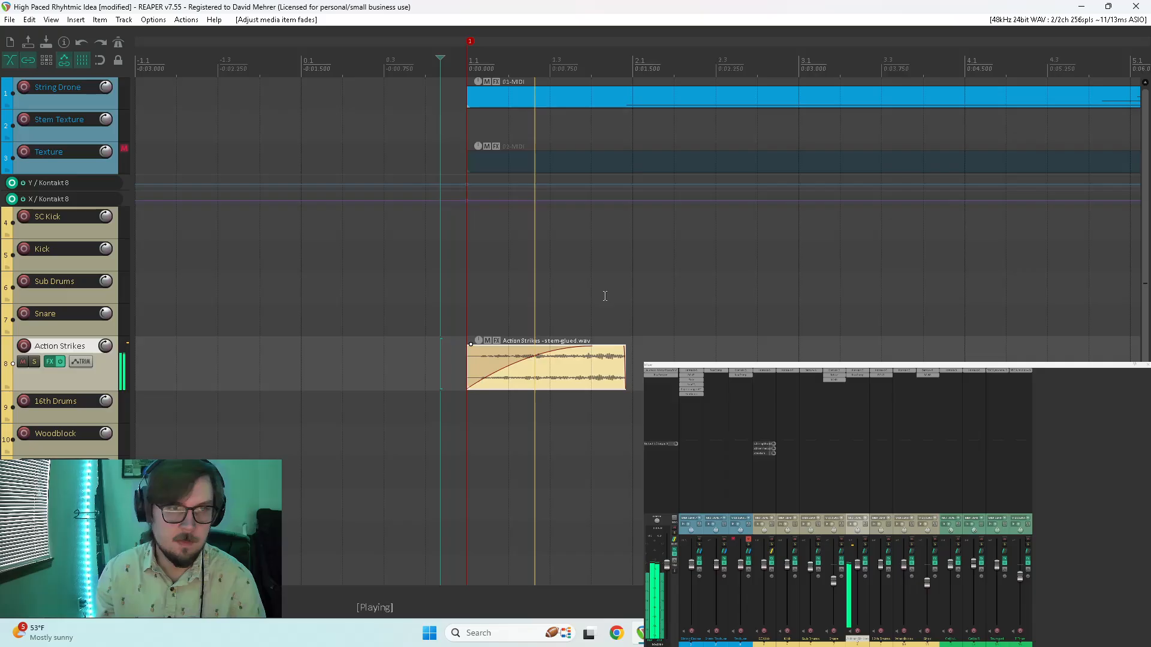
key("space")
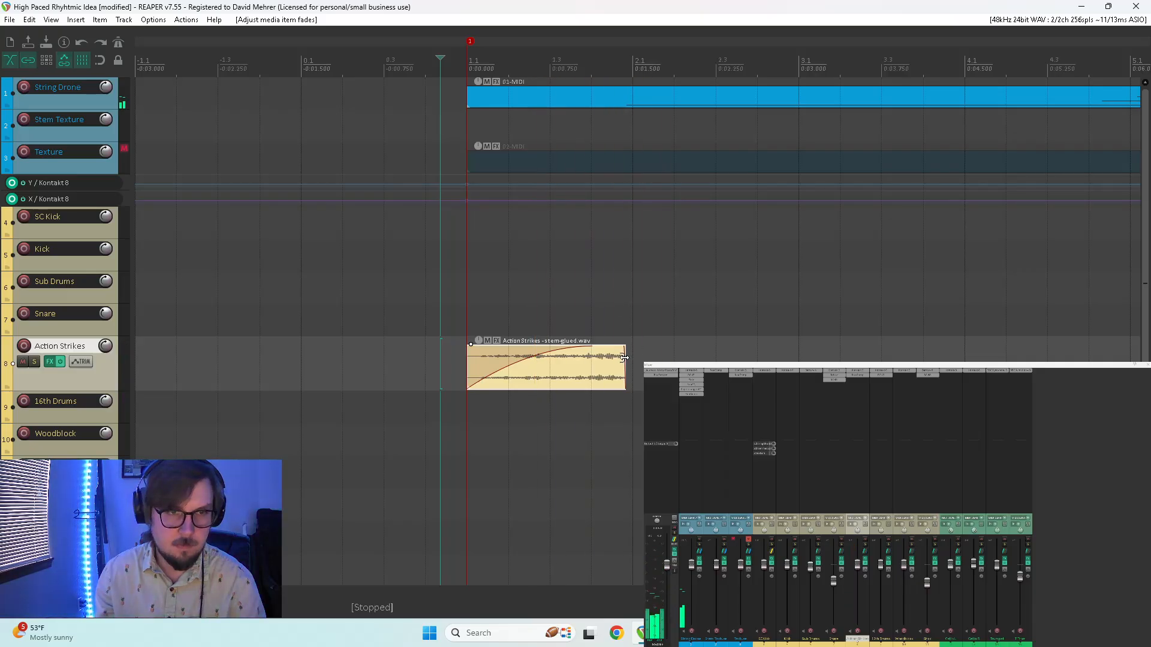
- Change the reversed Action Strikes clip's fade-in to a slow-start curve and play from just before bar 1
right_click(541, 353)
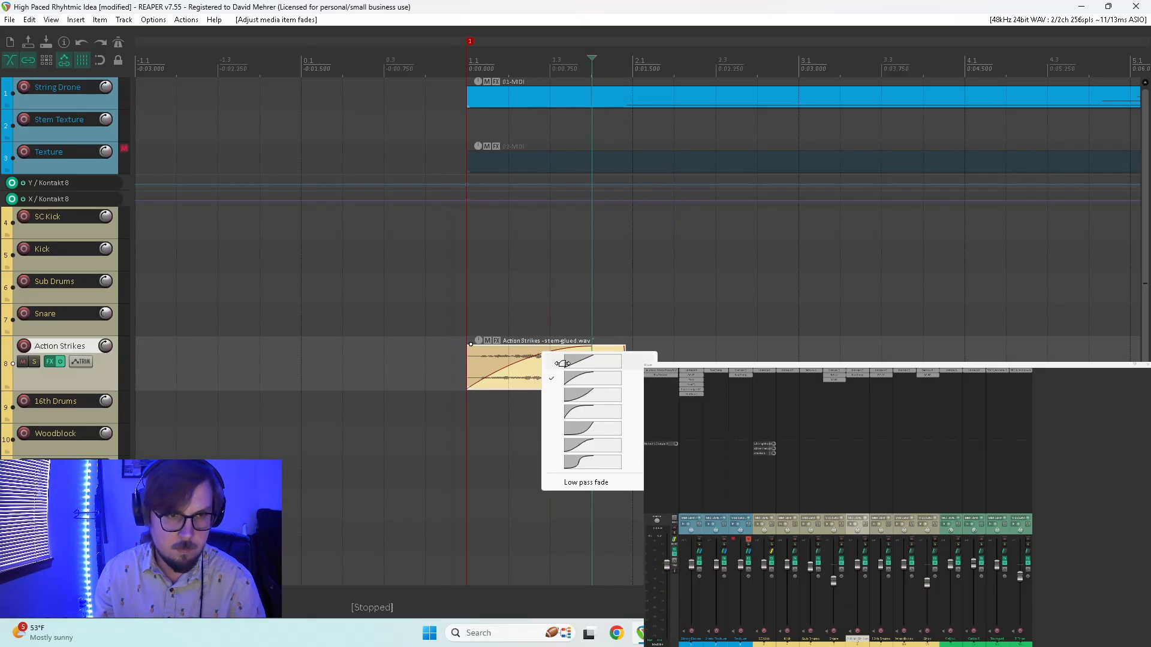
left_click(585, 394)
key("space")
key("space")
left_click(437, 311)
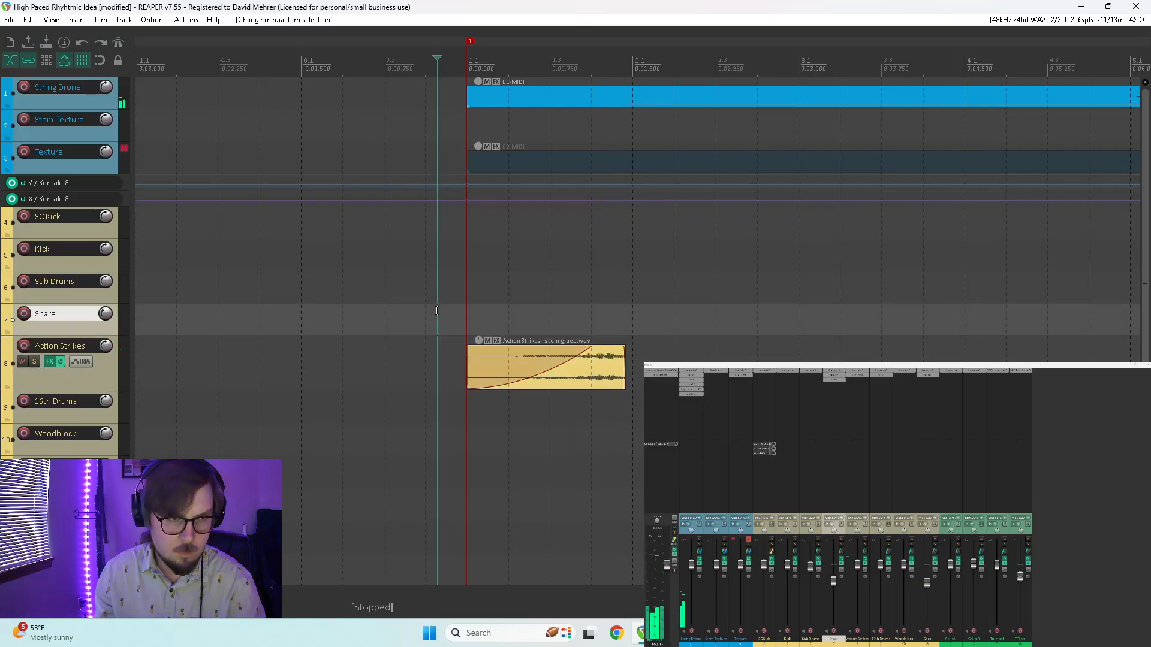
key("space")
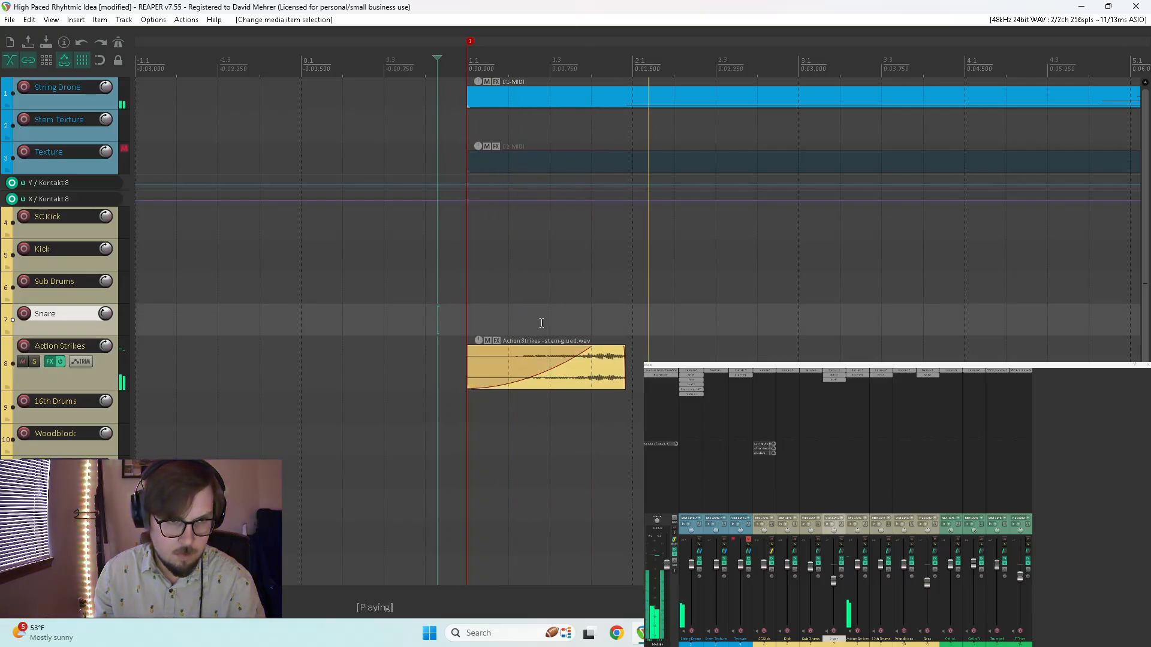
key("space")
- Delete the reversed Action Strikes clip and listen to the opening of the arrangement without it
left_click_drag(614, 366, 548, 356)
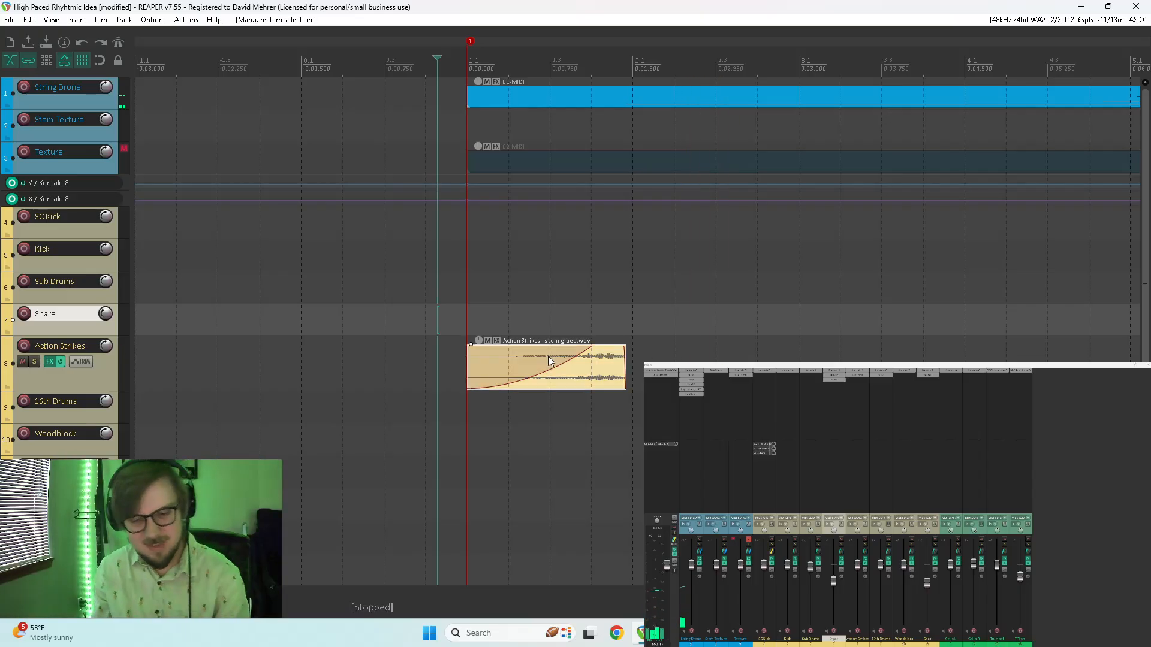
key("Delete")
scroll(733, 340, "down", 3)
scroll(720, 341, "down", 4)
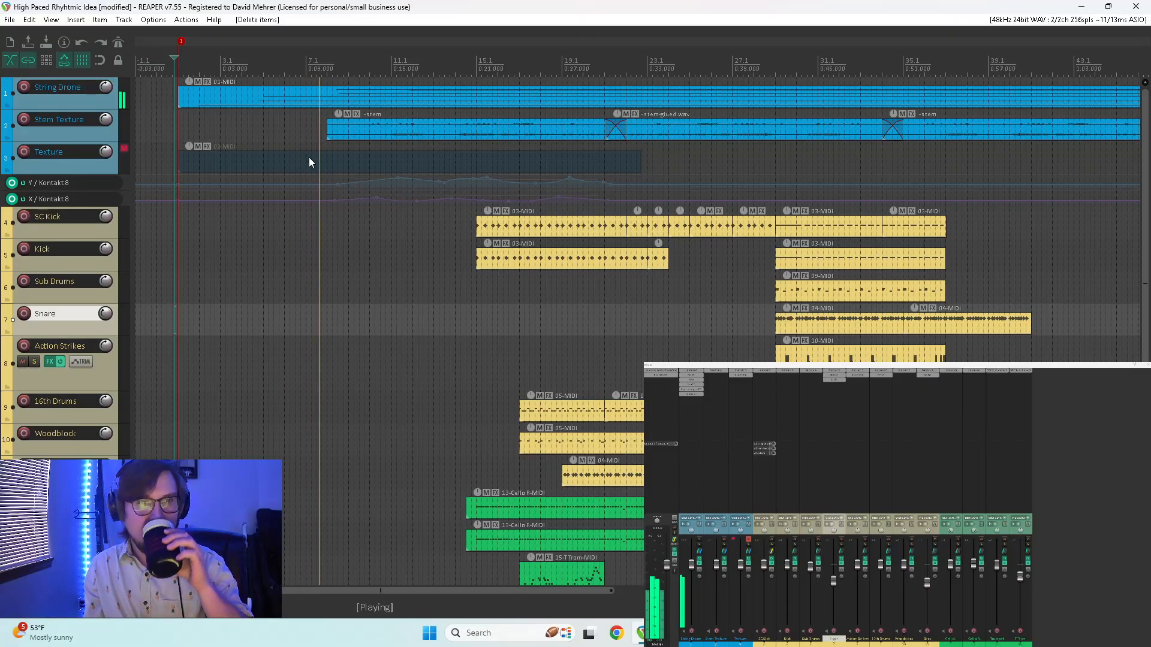
scroll(88, 268, "down", 2)
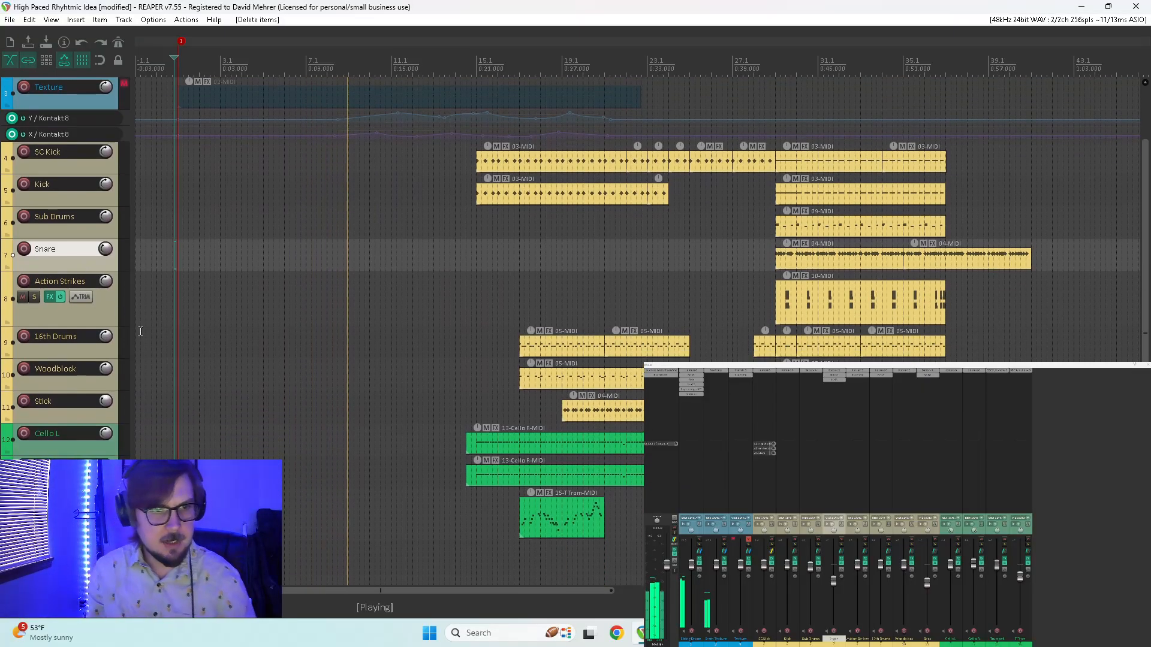
key("space")
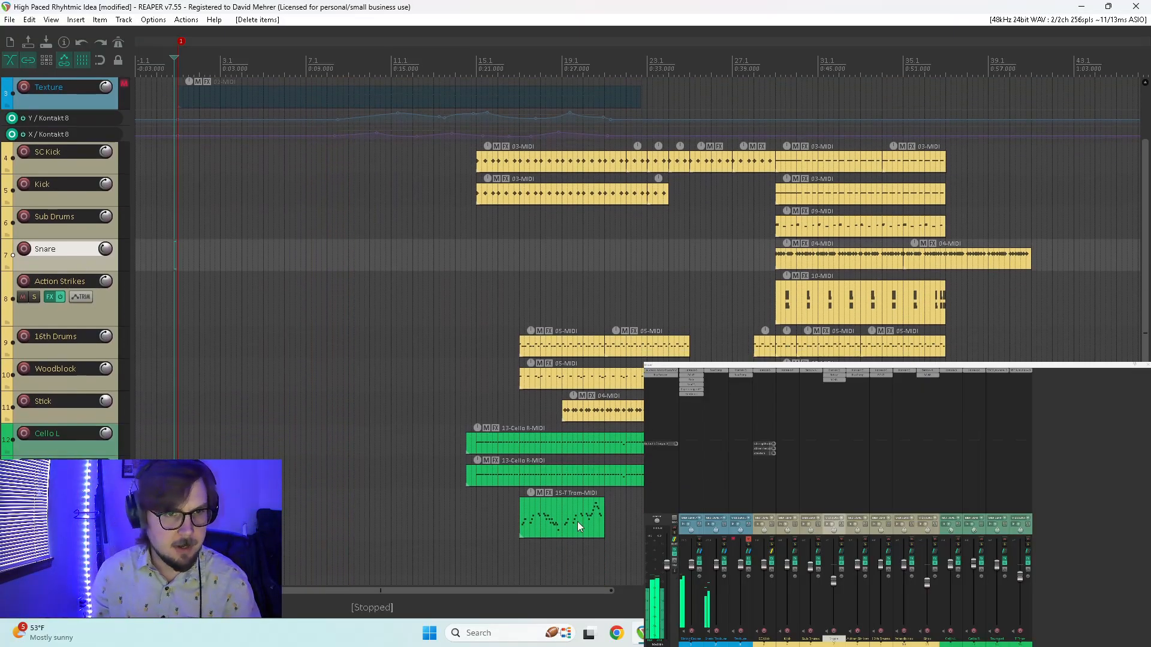
- Turn snapping on, split the Cello L item at bars 16 and 21, and copy the section between them to bars 10–15
left_click(606, 445)
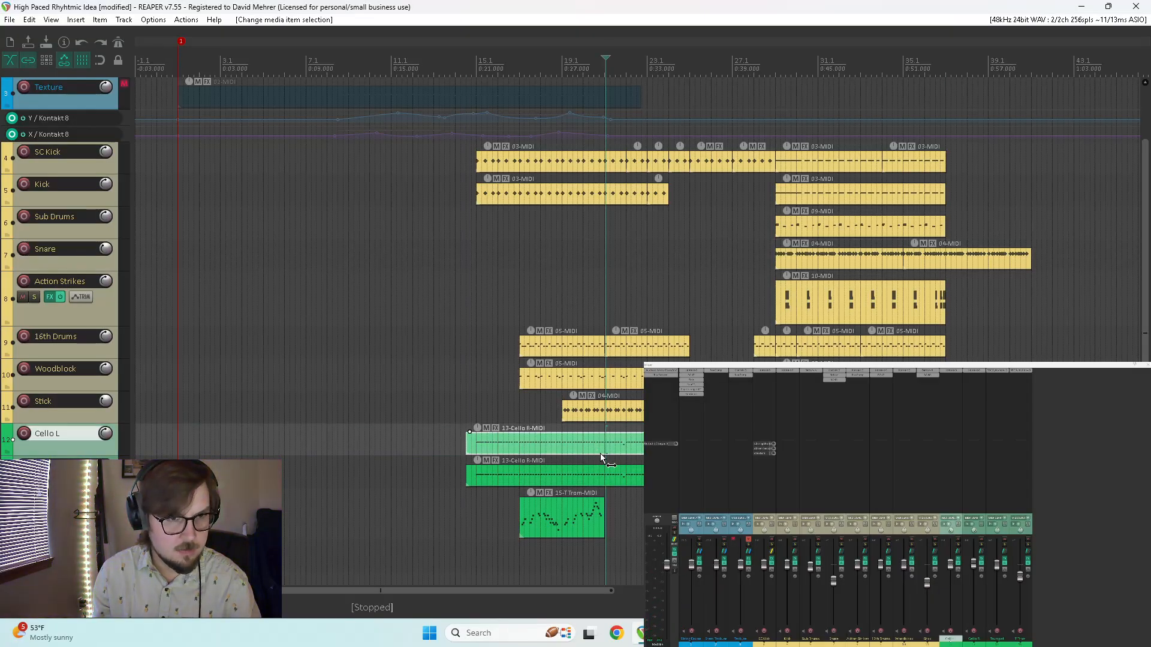
key("s")
left_click(500, 447)
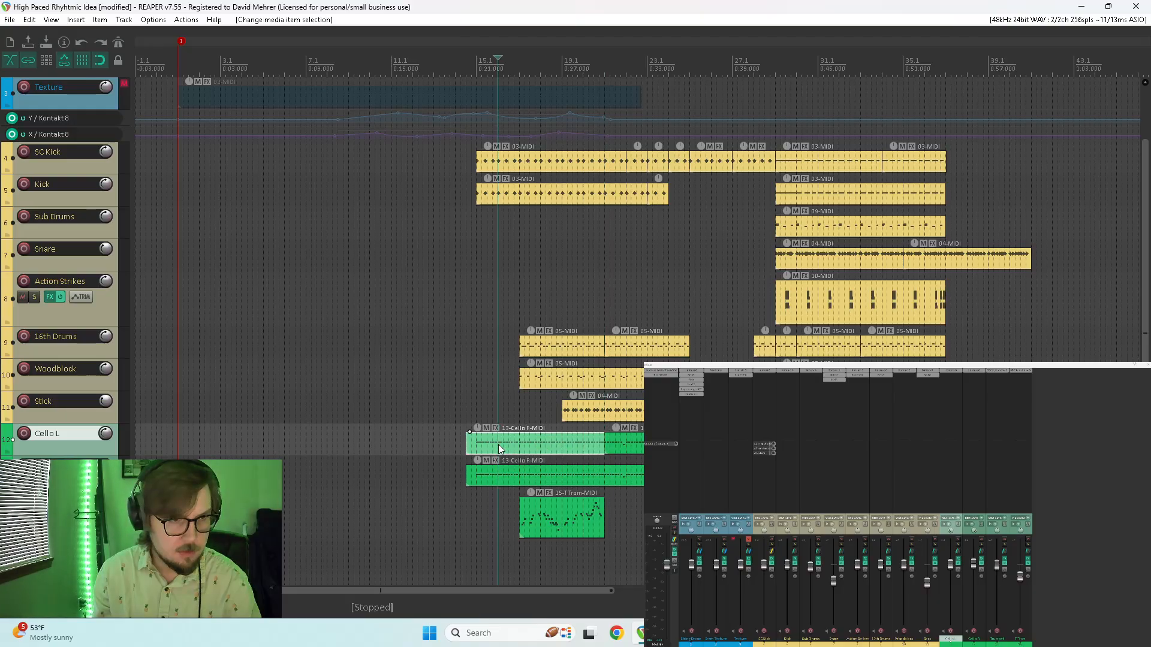
left_click_drag(549, 444, 399, 451)
left_click_drag(468, 444, 477, 448)
left_click_drag(431, 447, 462, 449)
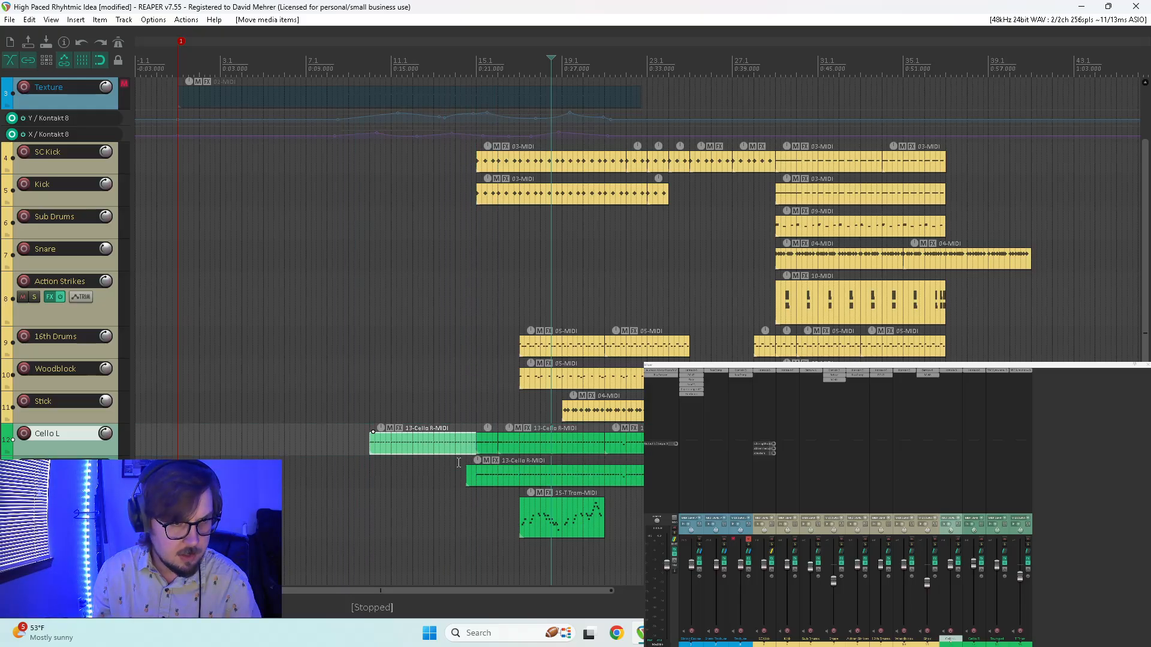
- Play the added cello part from bar 10 and duplicate the cello sections so Cello L and Cello R both start at bar 5
left_click(371, 468)
key("space")
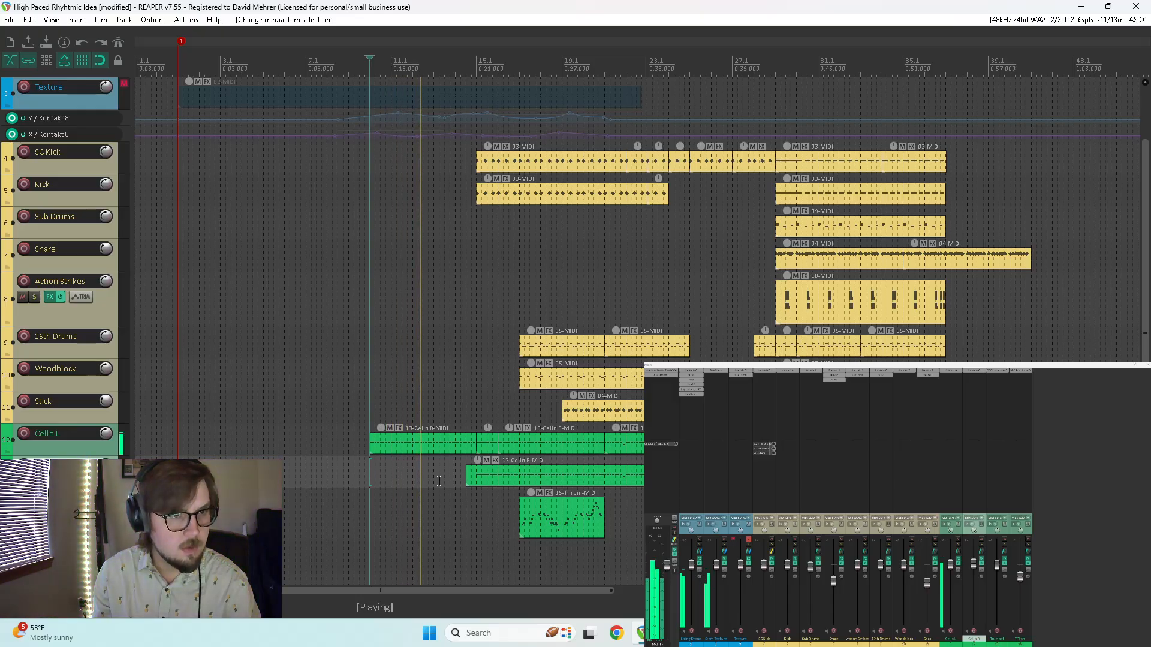
key("space")
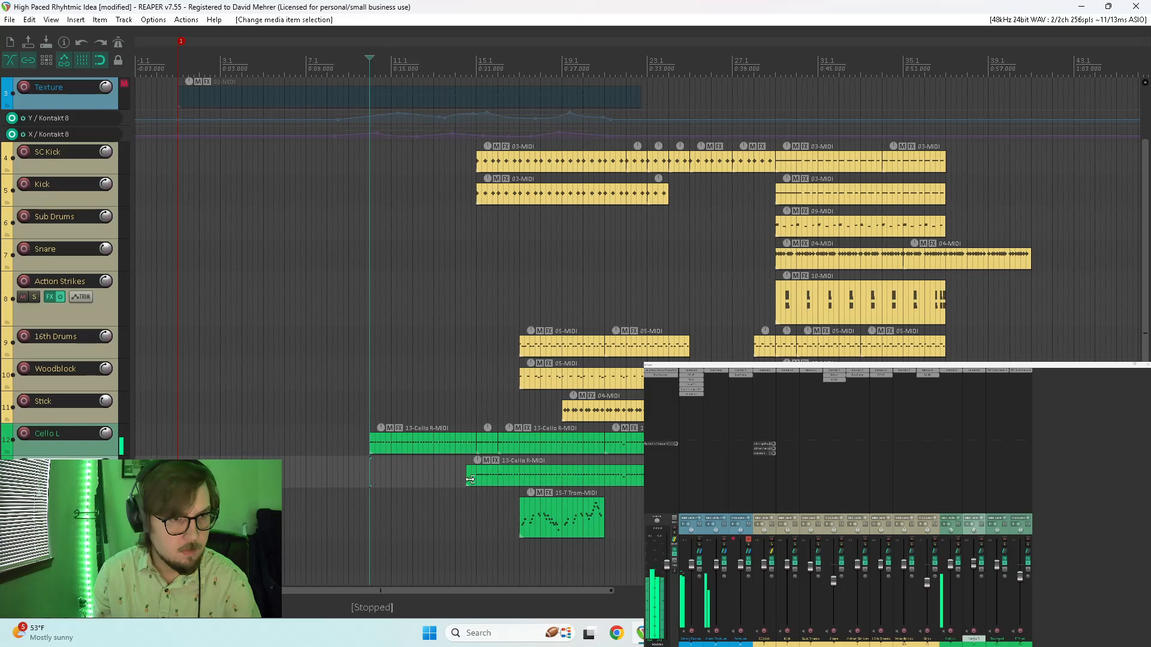
left_click_drag(469, 478, 313, 449)
left_click(455, 452)
- Play the arrangement from bar 1 to hear the extended cello introduction
scroll(198, 432, "down", 3)
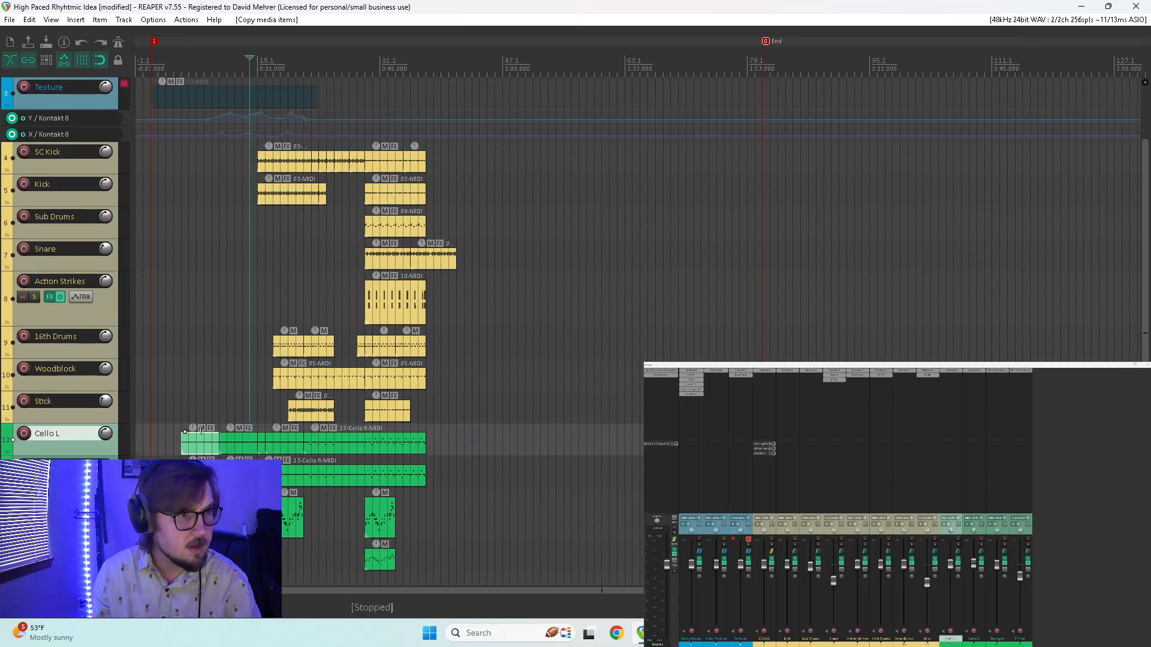
scroll(16, 447, "up", 2)
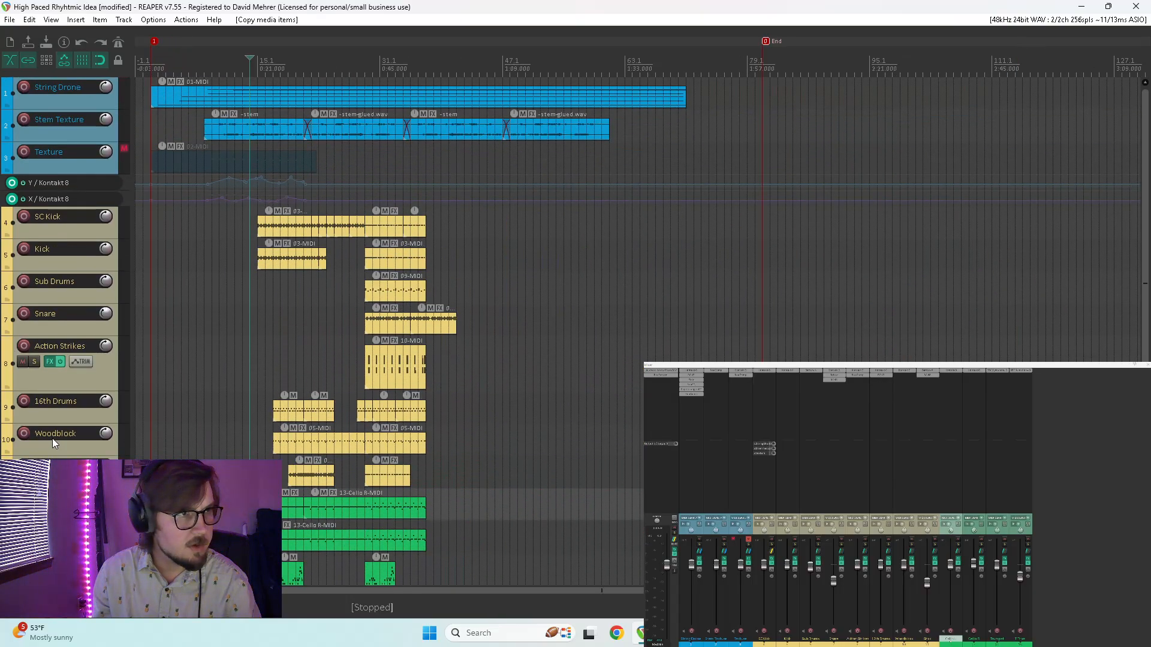
left_click(150, 437)
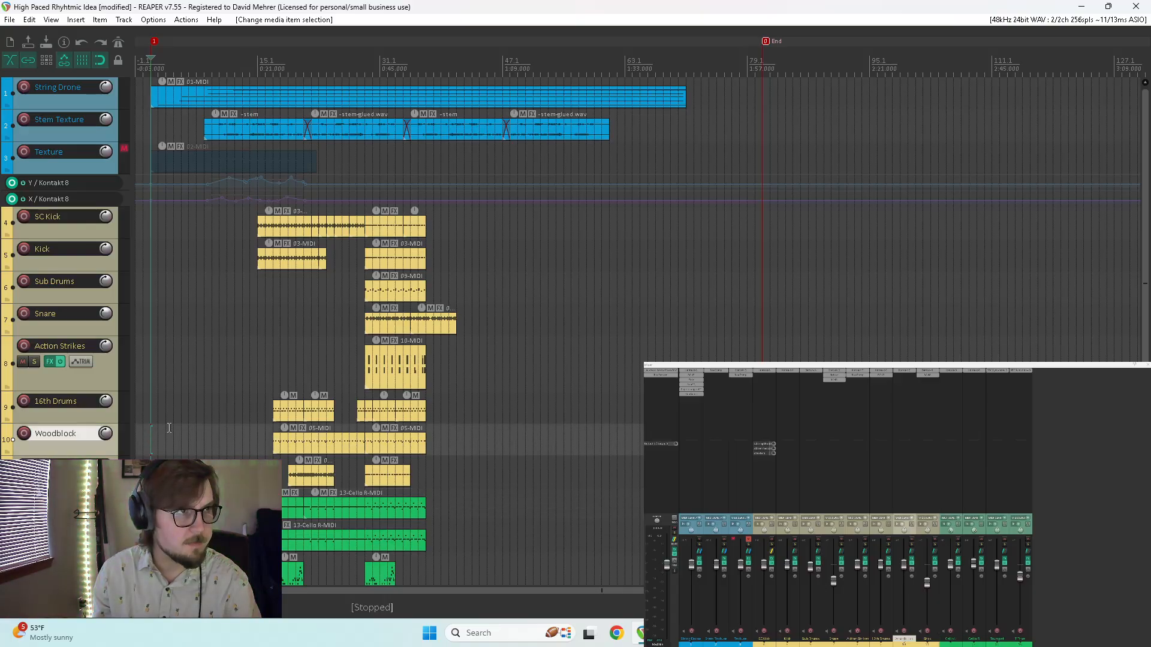
key("space")
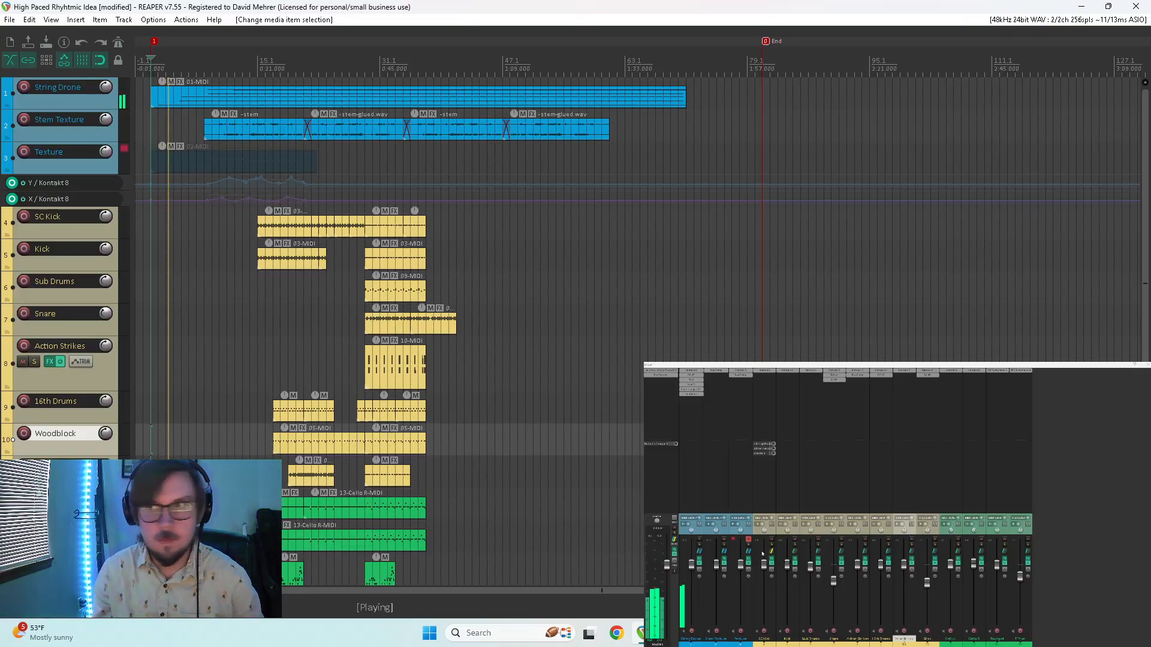
- Open the Stick track's Battery instrument and change its library filters to list other samples, stopping playback
left_click(927, 373)
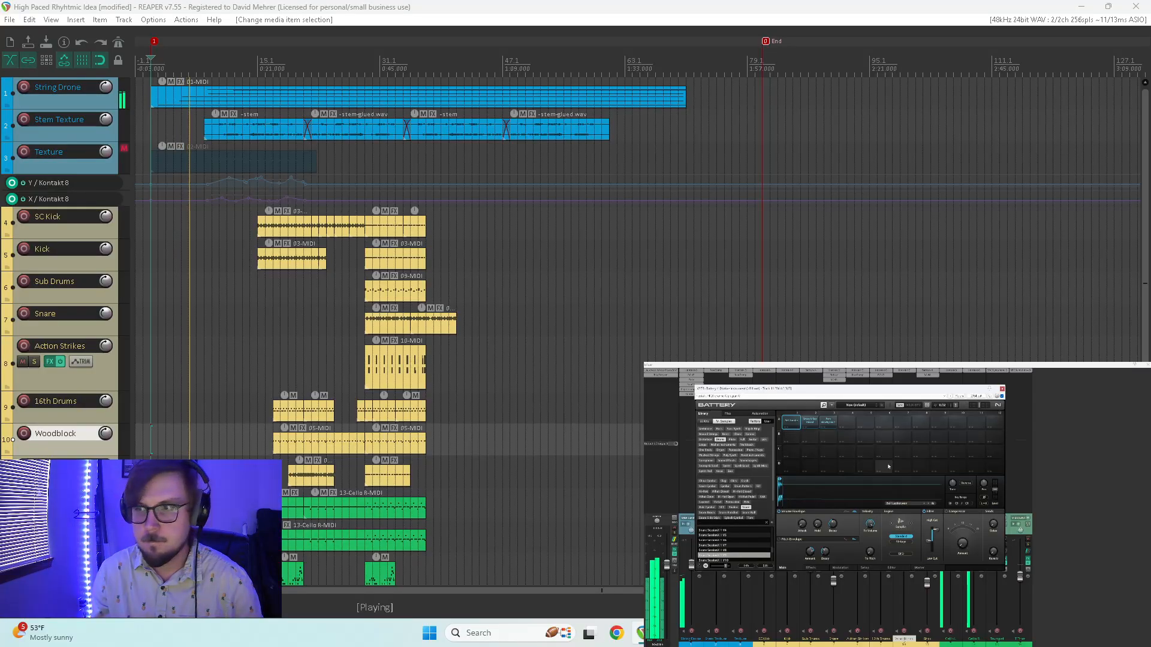
left_click_drag(928, 391, 907, 459)
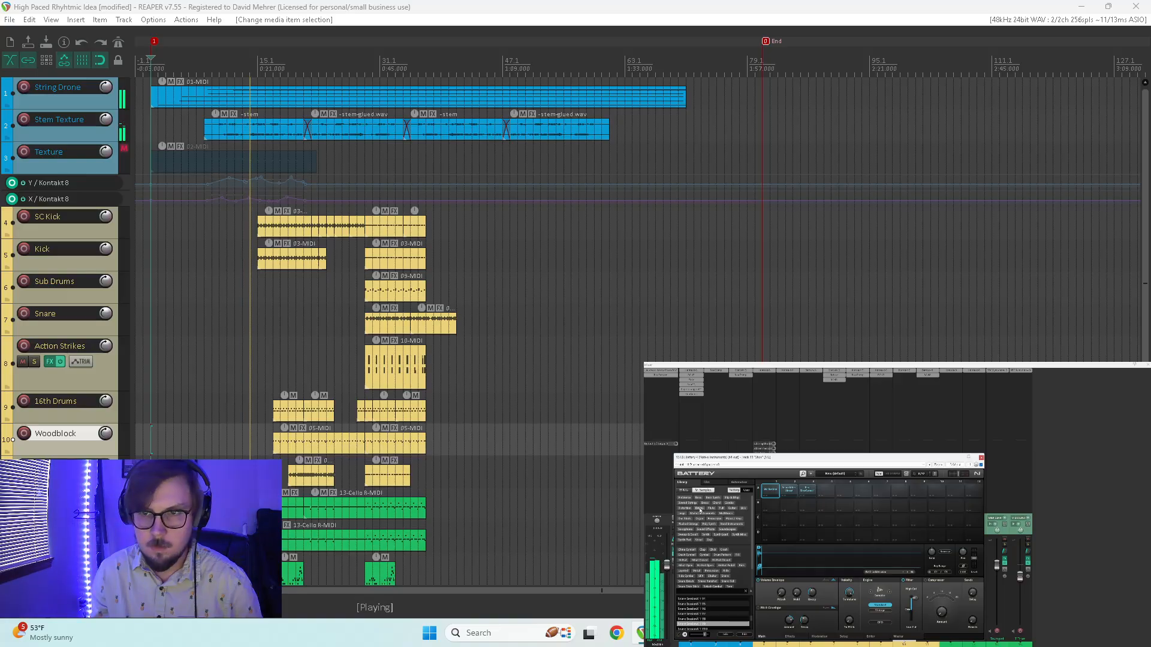
left_click(699, 509)
left_click(747, 547)
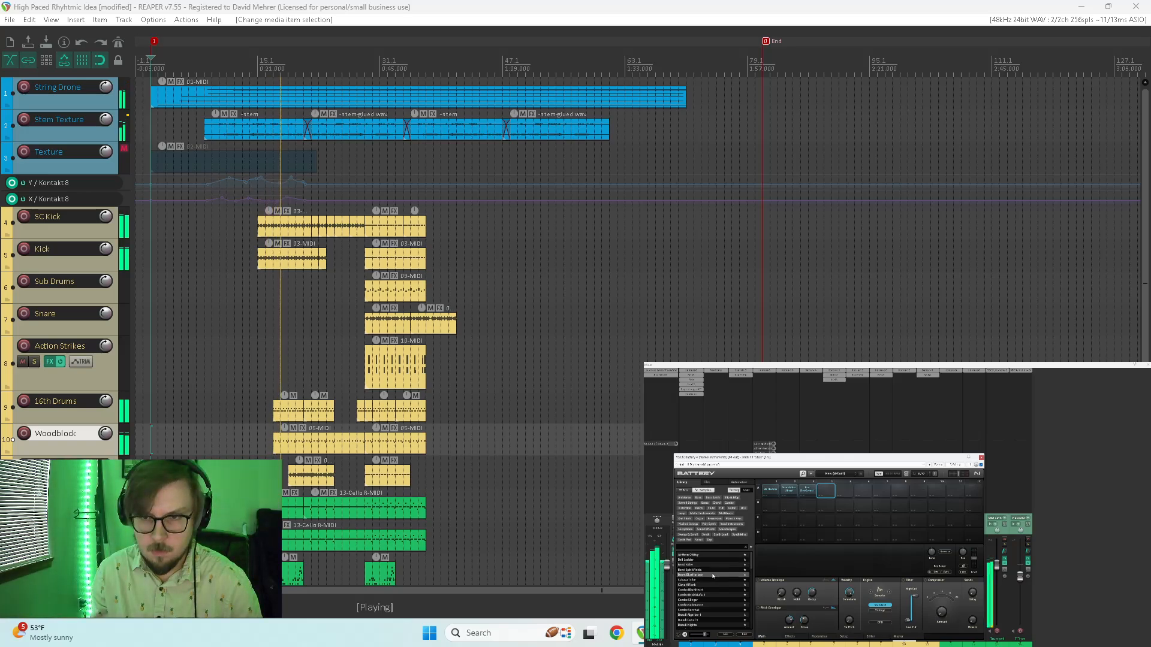
key("space")
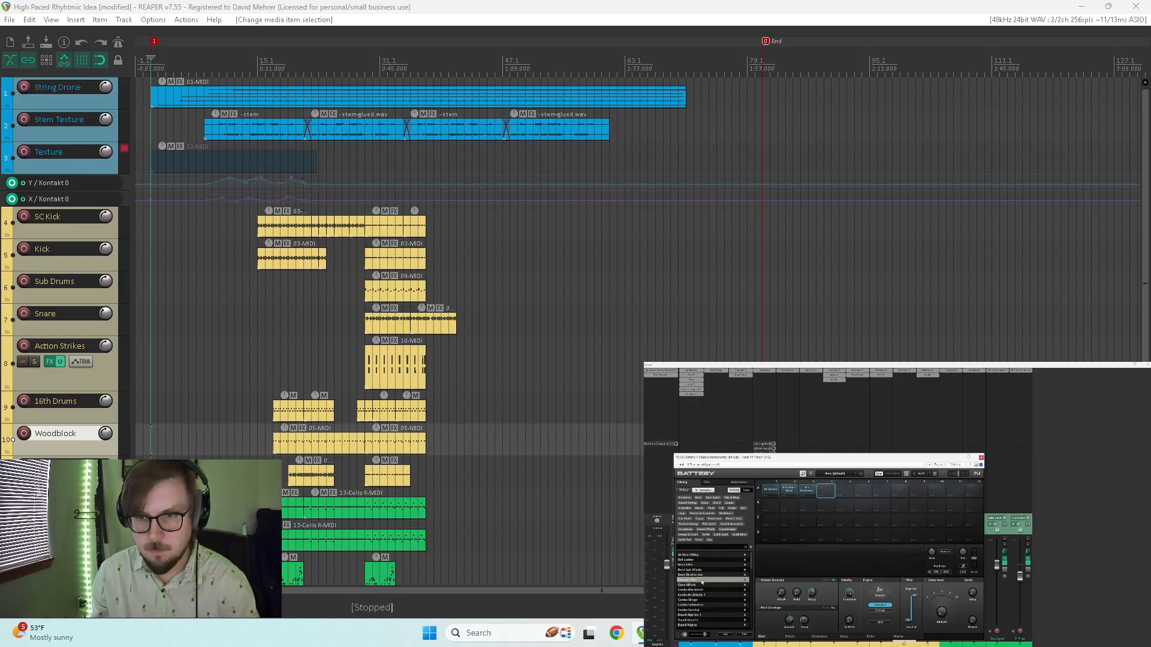
- Audition the effect samples one after another in Battery's library results
left_click(701, 585)
left_click(703, 590)
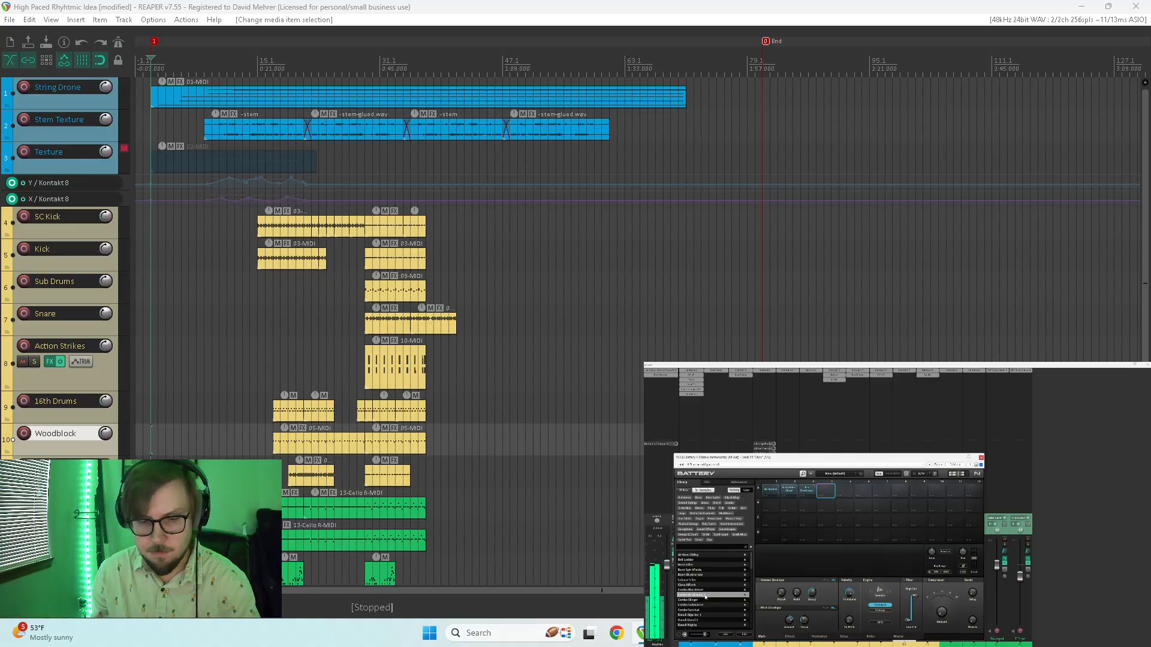
key("Down")
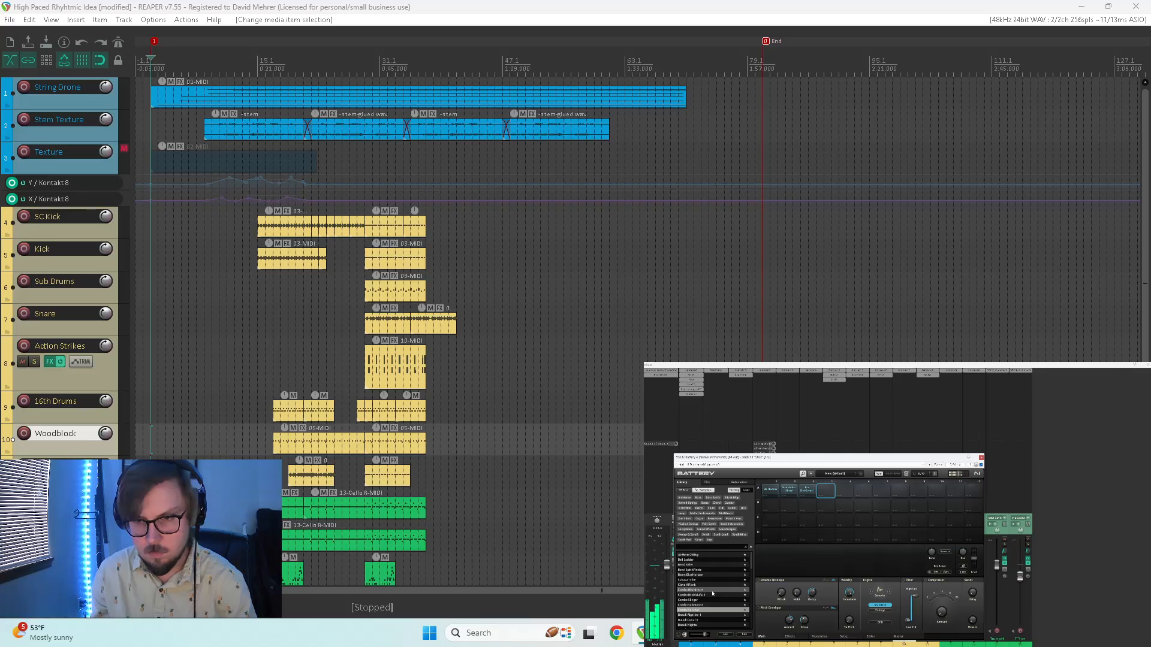
key("Down")
key("Down")
key("Down")
key("Down")
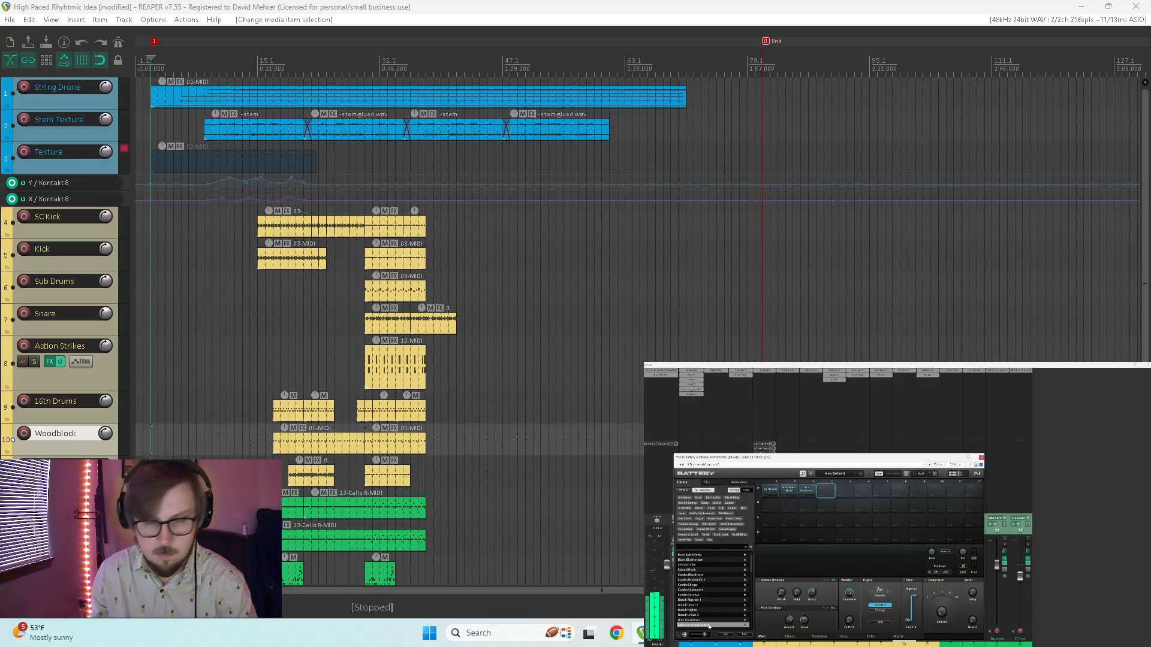
- Add the Explosion MindControl sample from Battery's library on a new track at bar 1 and name the track SFX
left_click_drag(709, 627, 750, 549)
left_click_drag(696, 628, 695, 627)
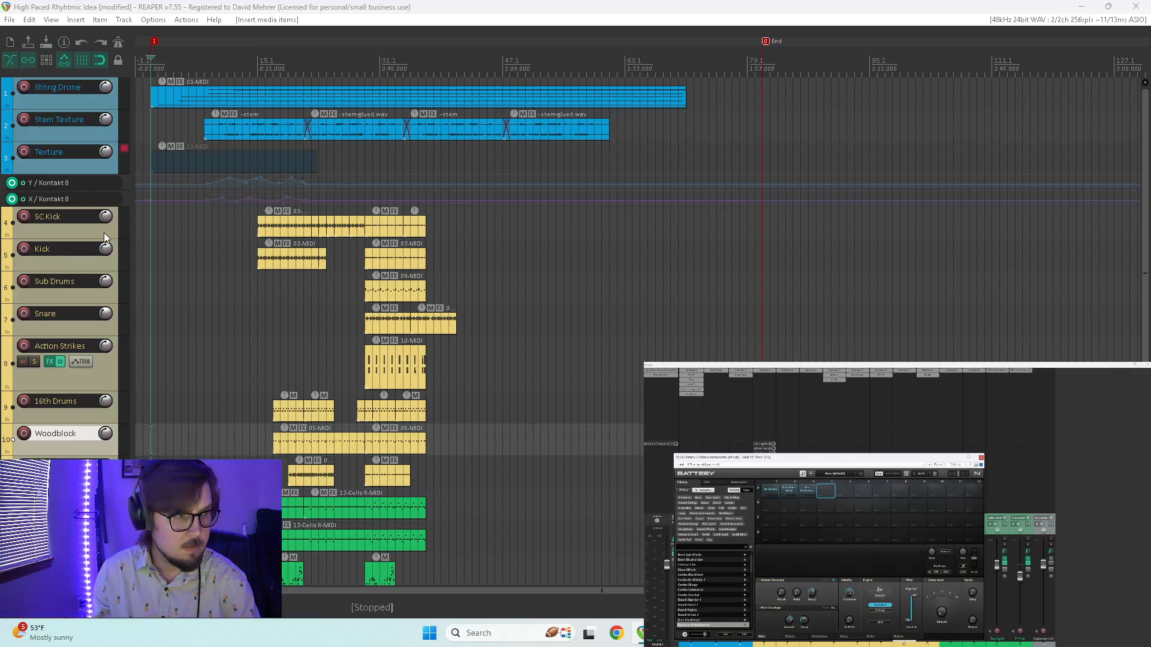
scroll(31, 342, "down", 4)
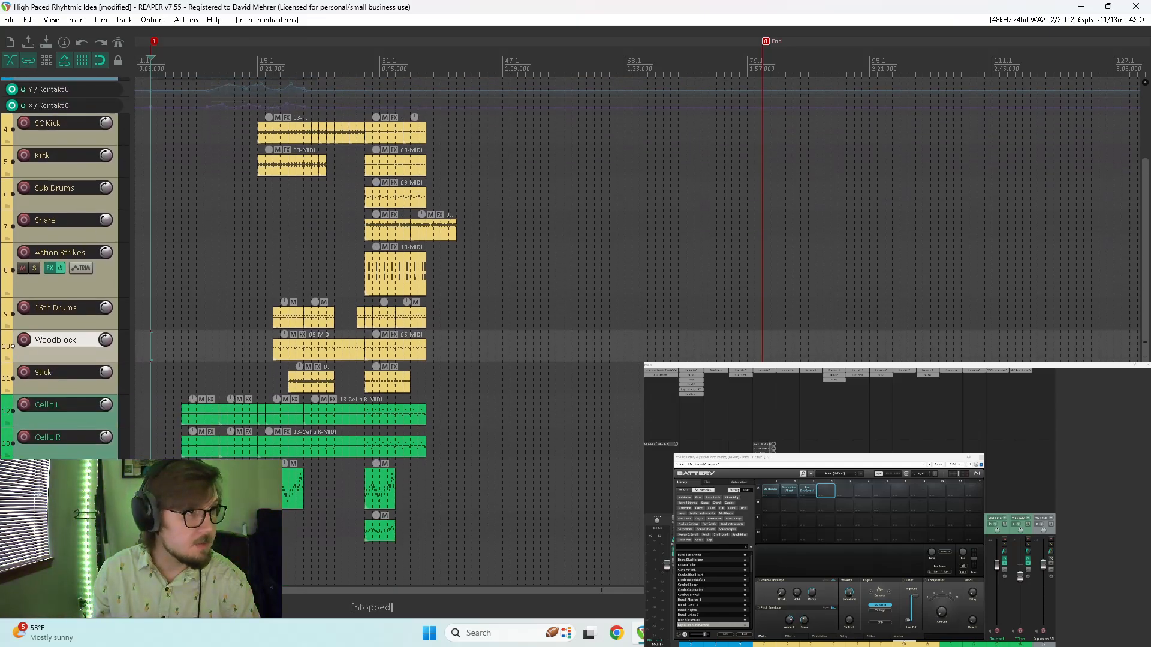
scroll(575, 317, "up", 3)
scroll(575, 318, "down", 3)
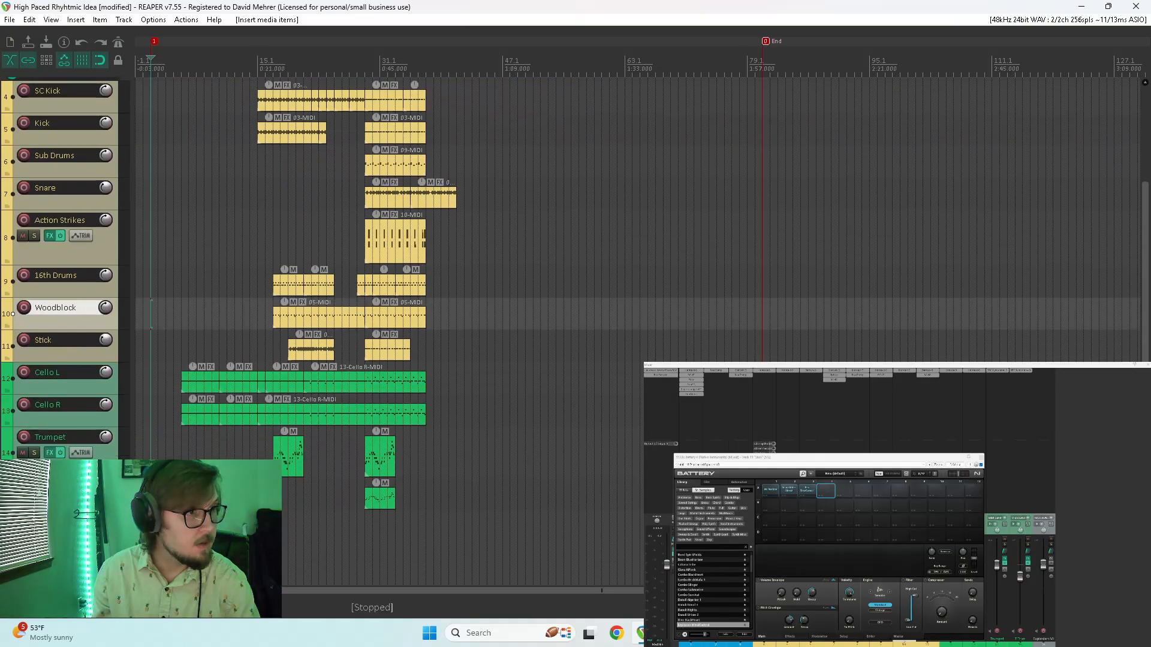
left_click(57, 526)
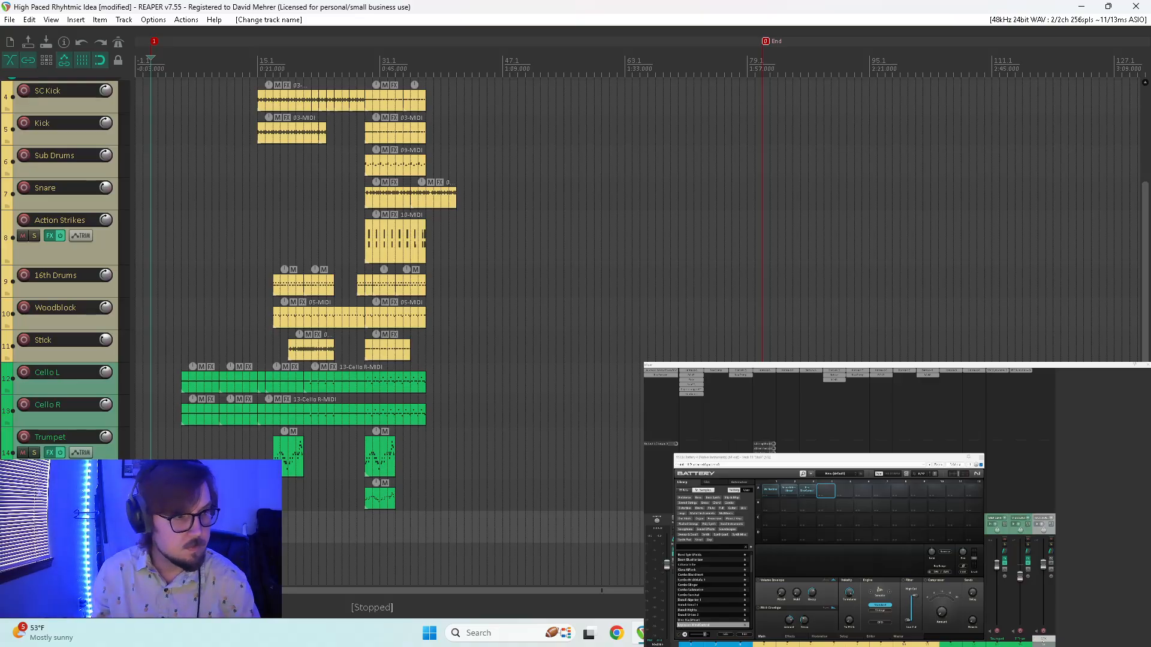
left_click_drag(153, 532, 169, 532)
left_click(258, 498)
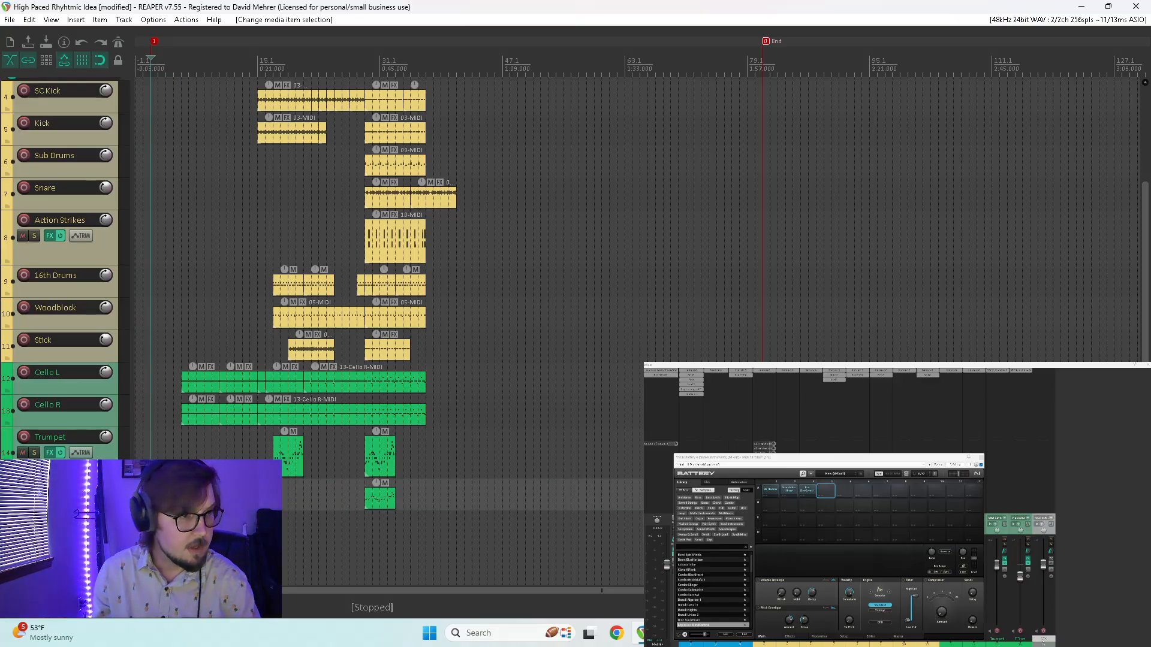
- Give the explosion clip a long fade-out starting within its first two bars, and check it by playback
scroll(455, 545, "up", 5)
key("space")
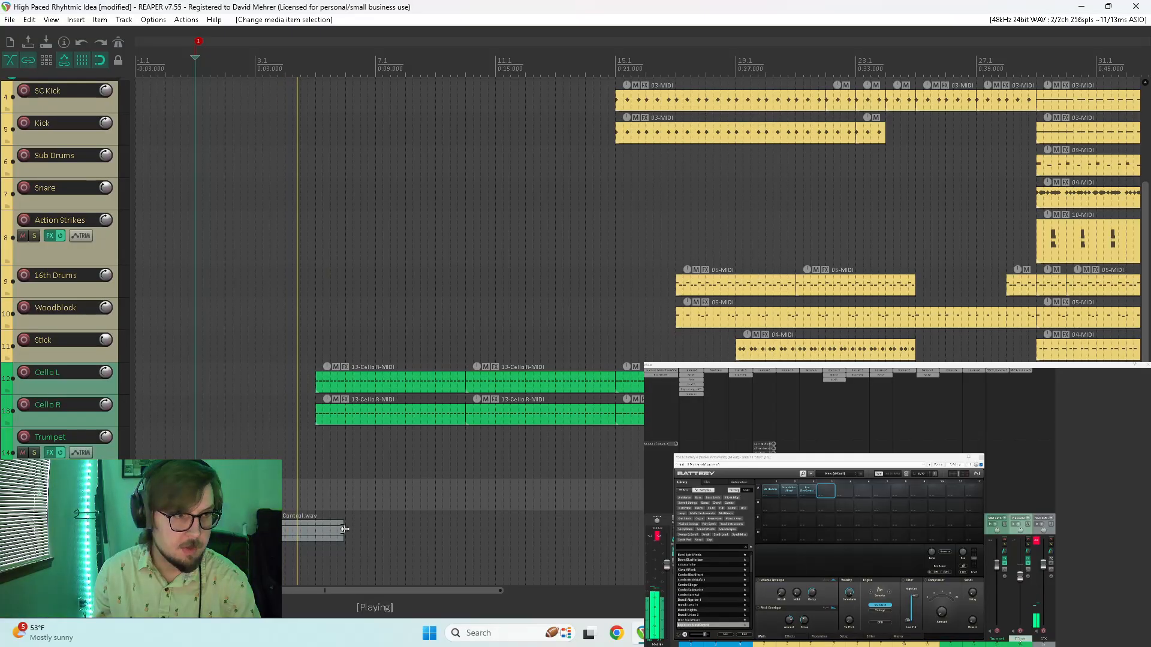
left_click_drag(344, 529, 229, 526)
key("space")
key("space")
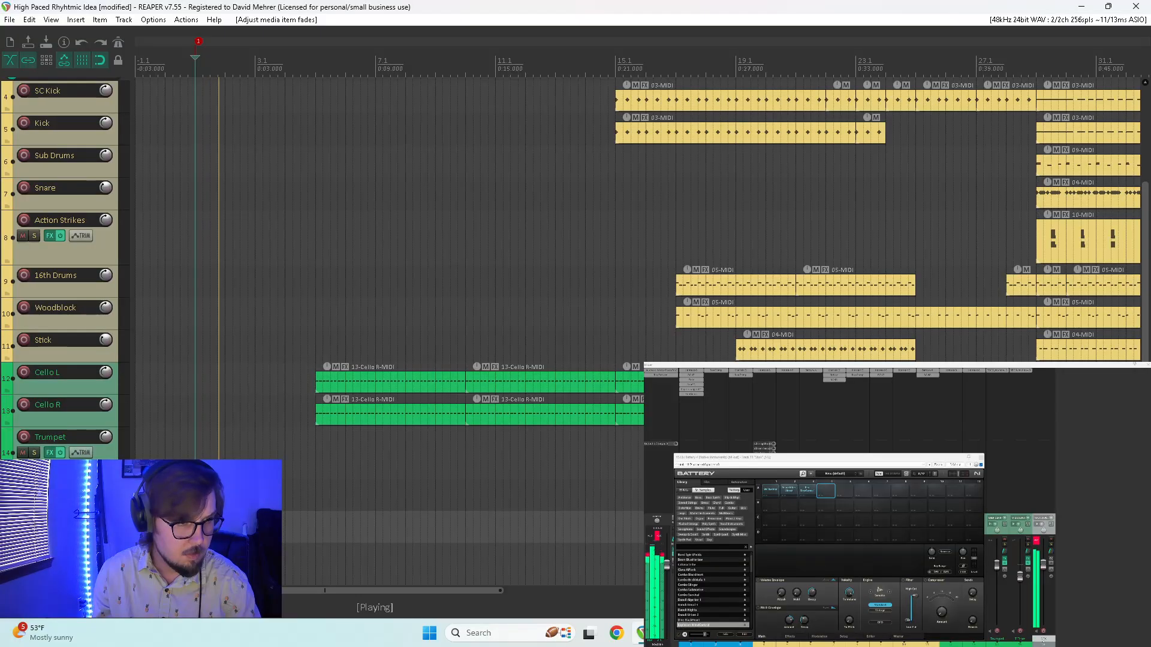
key("space")
left_click_drag(229, 525, 215, 525)
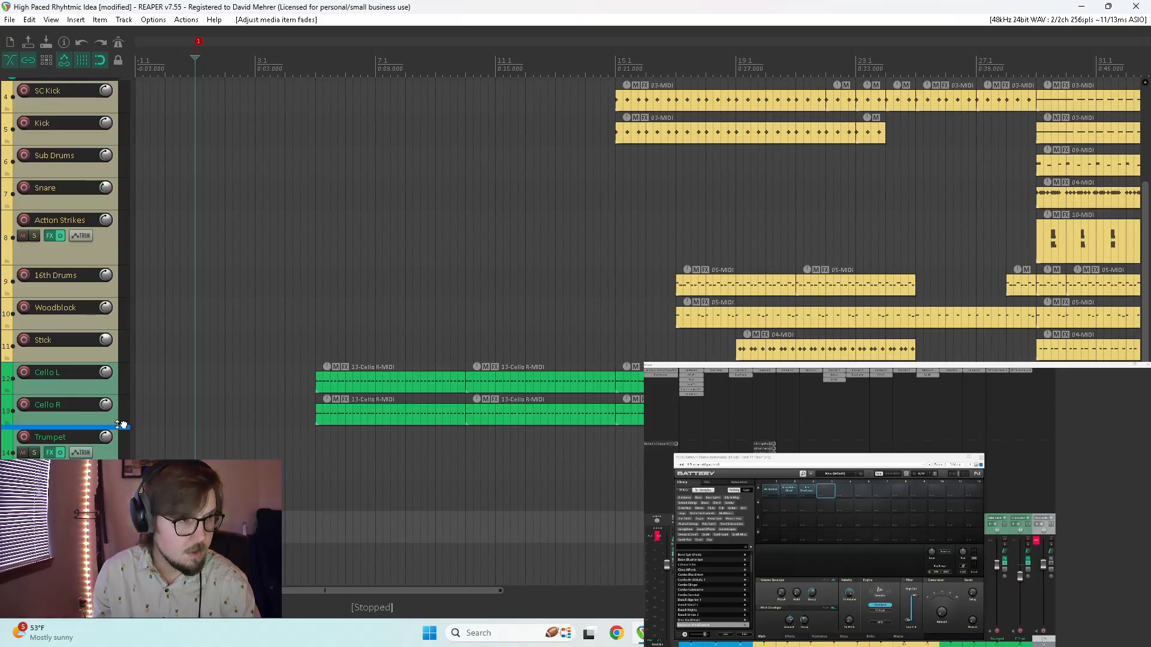
- Move the SFX track to the very start of the track order, above String Drone, and play the opening
left_click_drag(122, 424, 45, 80)
key("space")
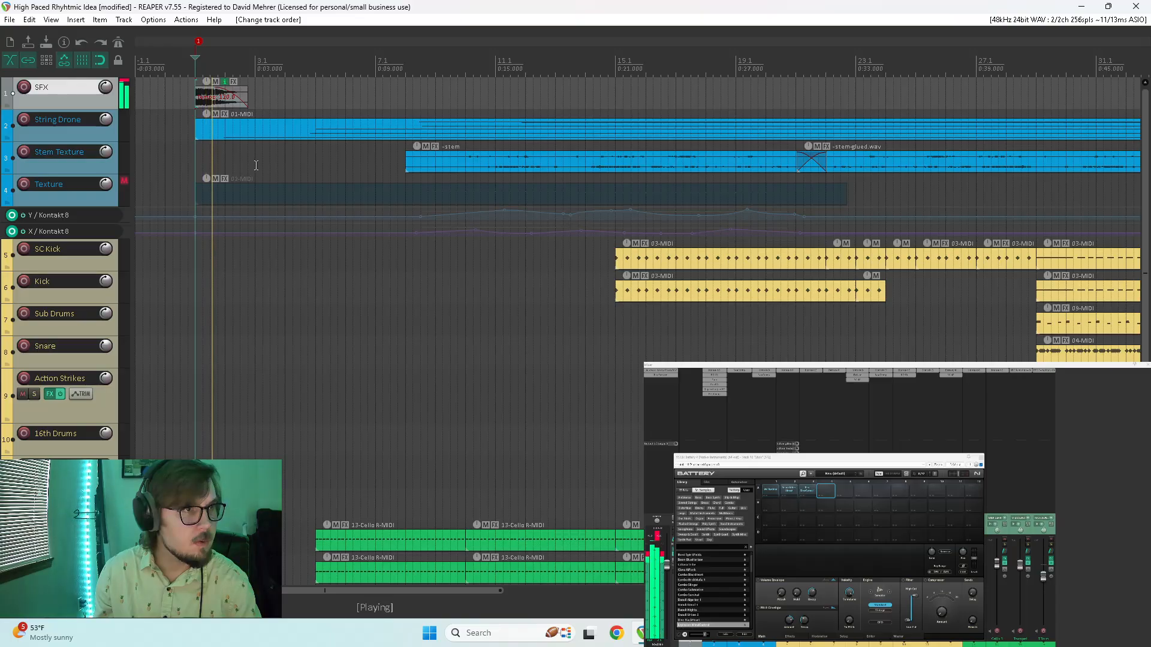
key("space")
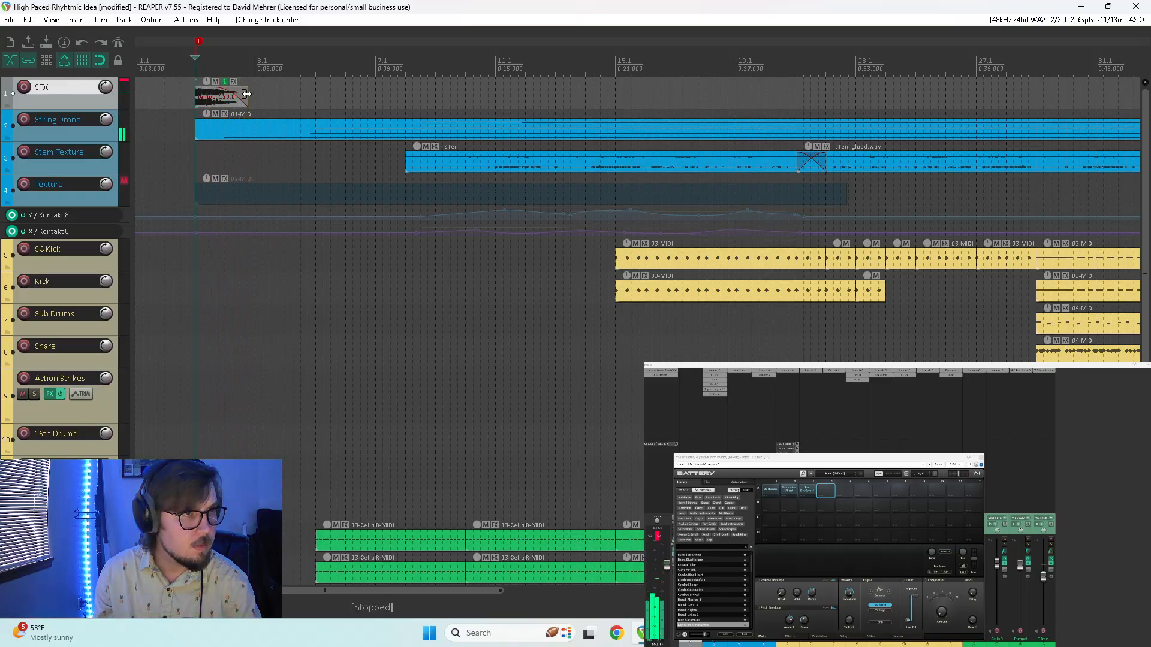
- Trim the explosion clip to about one bar, adjust its fade-out and listen to the shortened hit
left_click_drag(246, 94, 223, 102)
key("space")
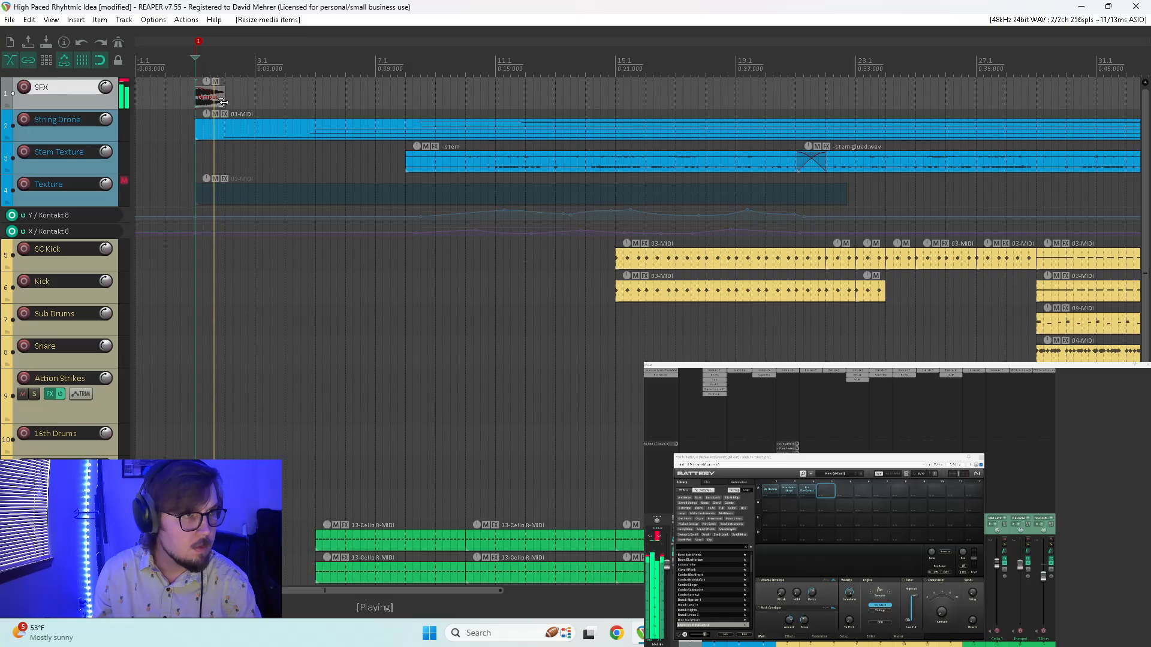
key("space")
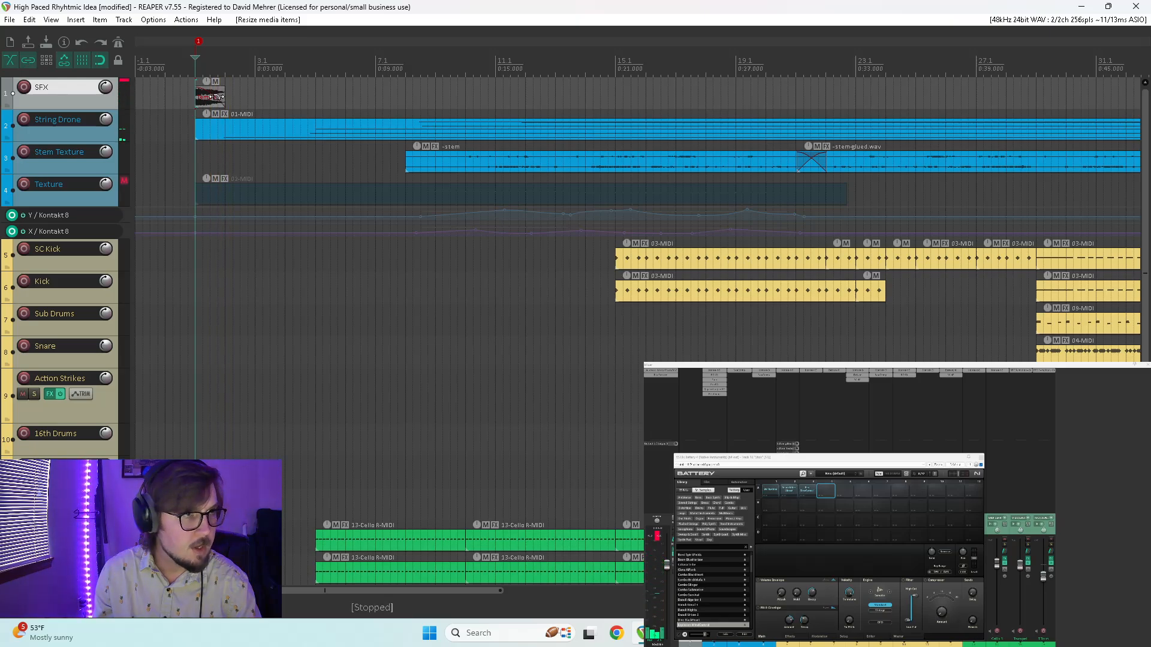
left_click_drag(222, 97, 232, 96)
key("space")
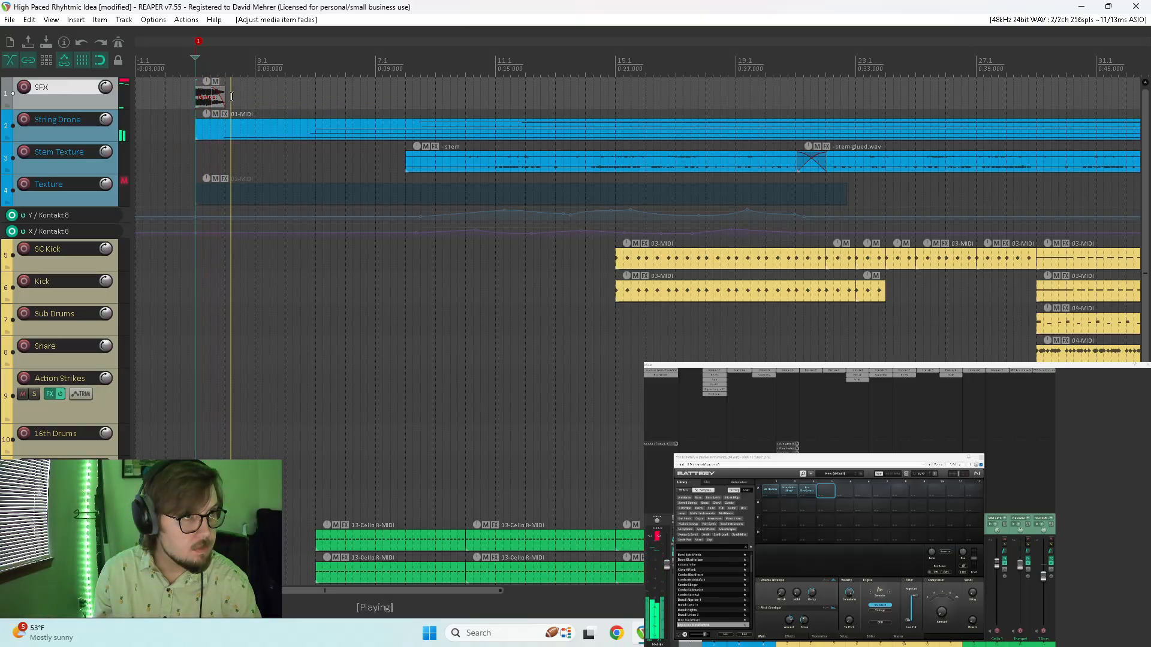
key("space")
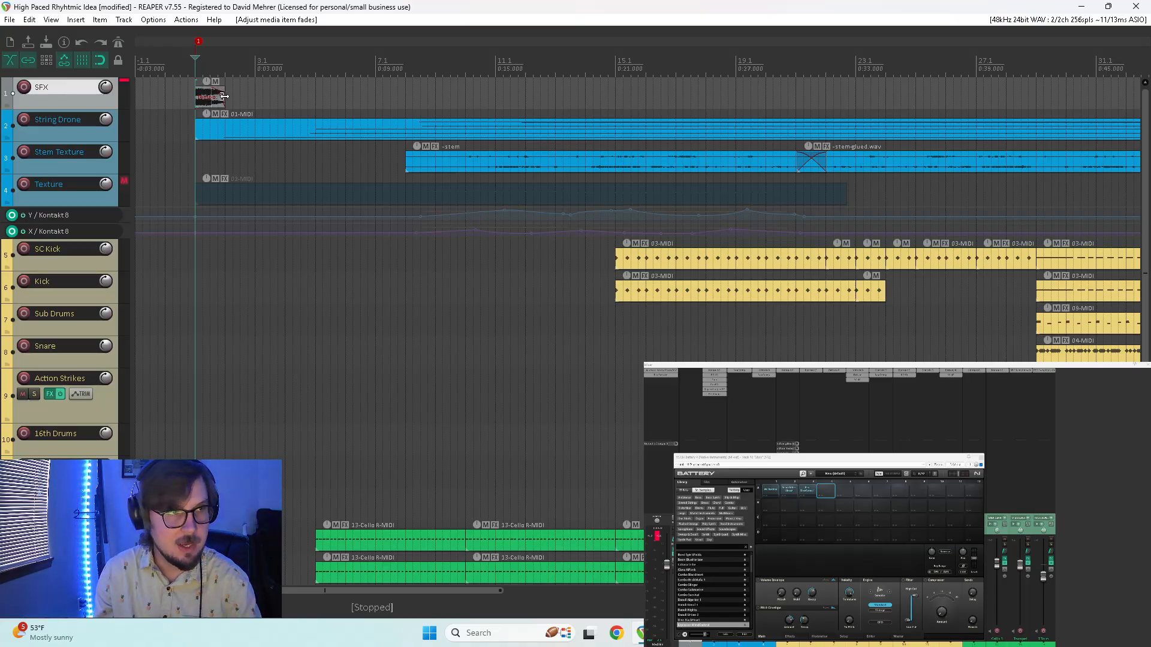
- Restore the explosion clip's length to nearly five bars, give its fade-out a concave curve and play the result
mouse_move(224, 96)
left_mouse_down()
mouse_move(400, 111)
mouse_move(223, 89)
left_mouse_up()
right_click(235, 88)
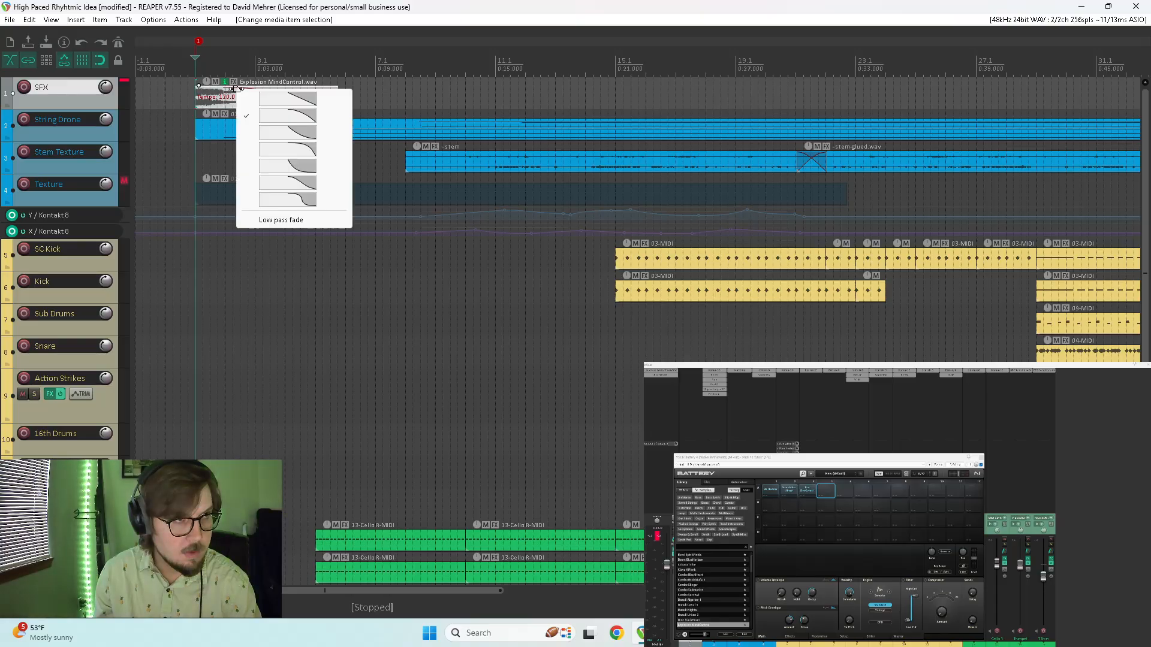
left_click(275, 130)
key("space")
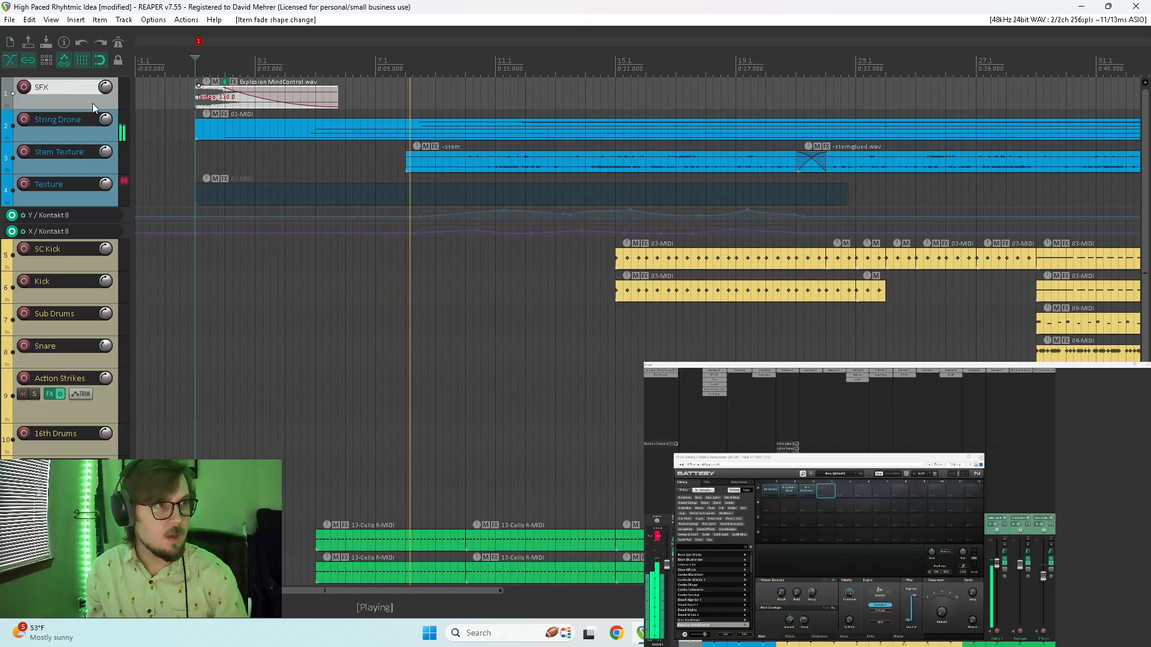
key("space")
- Lower the SFX track's volume and replay the opening hit
key("space")
left_click_drag(108, 91, 108, 86)
key("space")
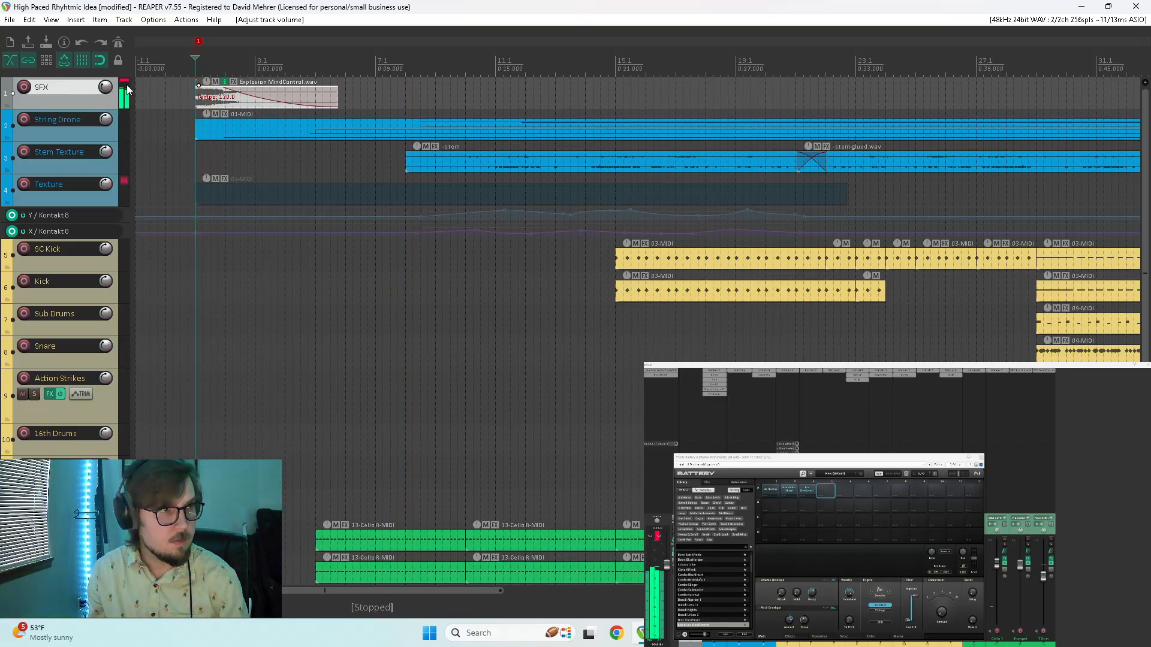
key("space")
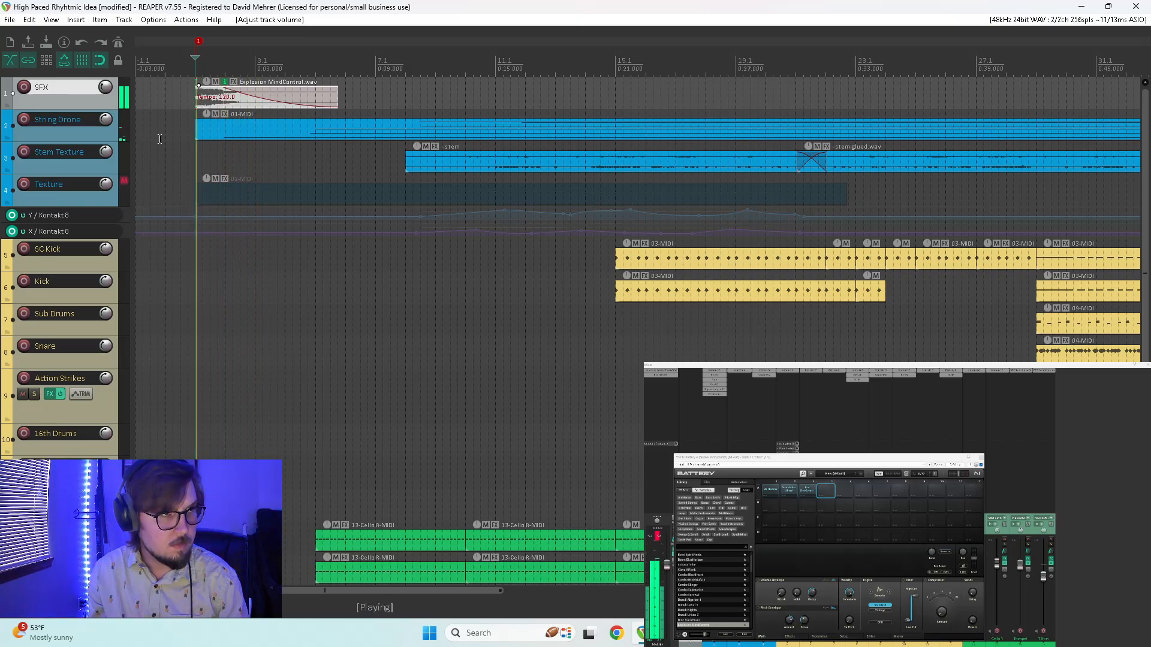
- Add a short fade-in with a steep concave curve to the explosion clip and listen to it
left_click_drag(198, 90, 209, 94)
key("space")
key("space")
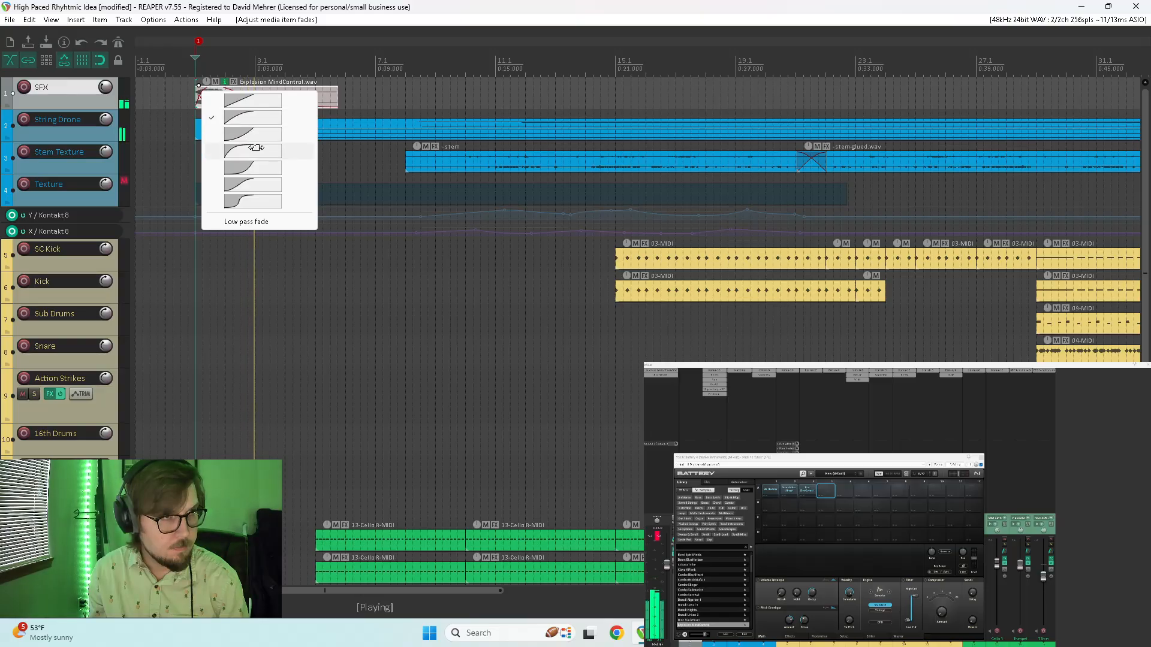
left_click(240, 167)
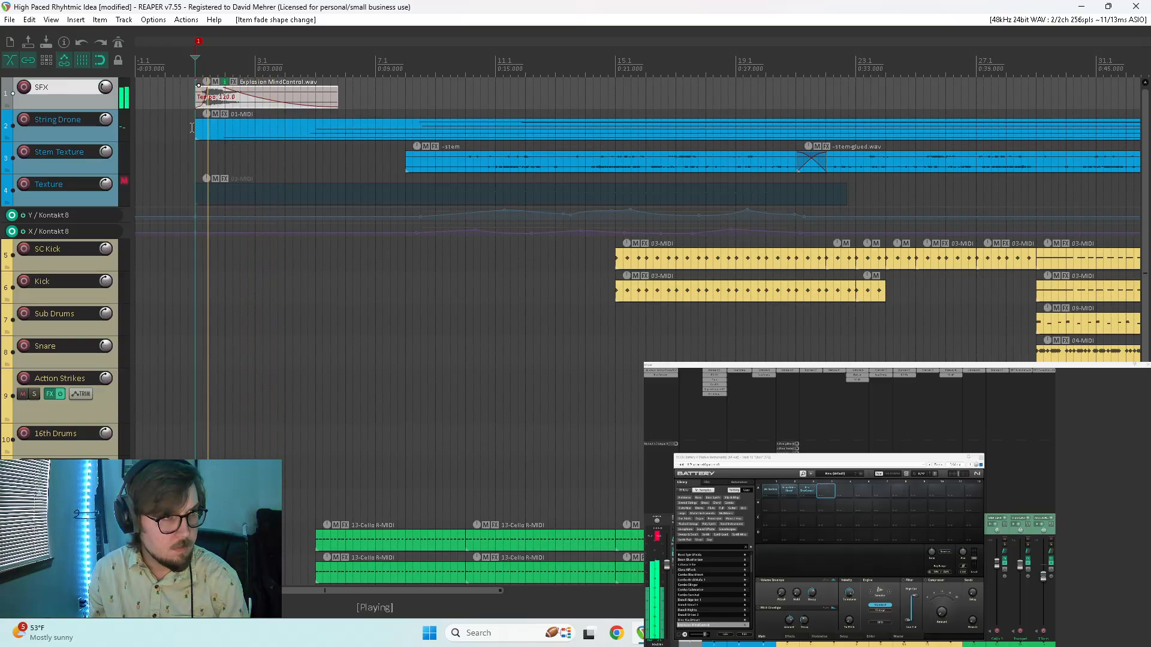
key("space")
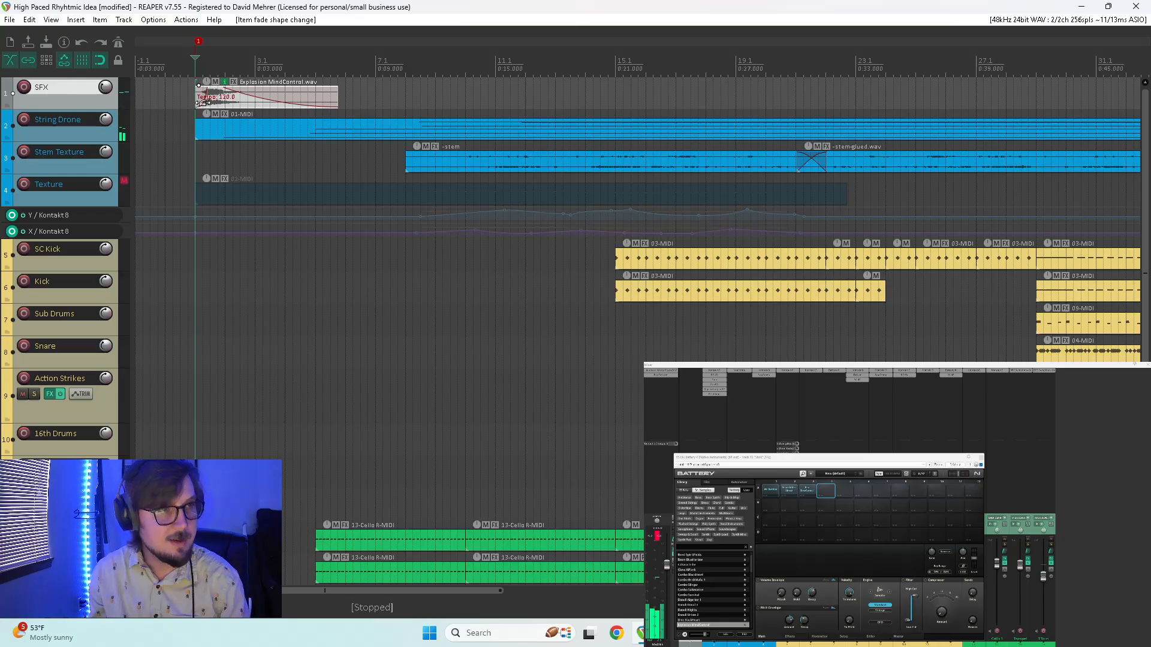
- Delete the explosion clip from the SFX track and play the arrangement from bar 1 without it
key("Delete")
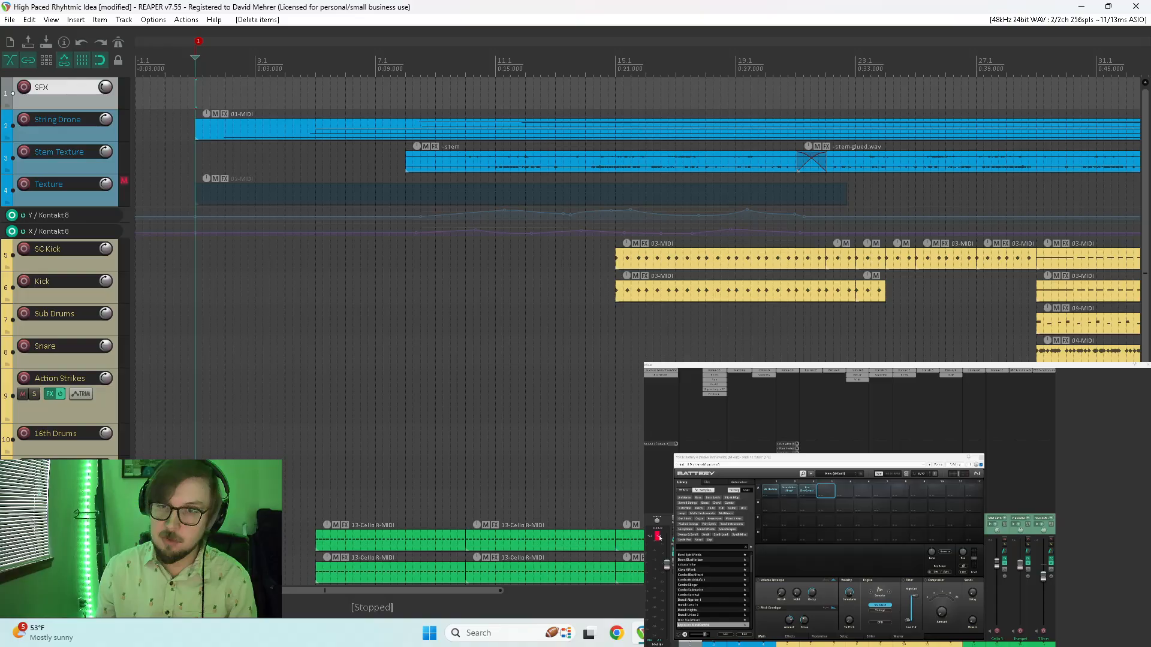
key("Escape")
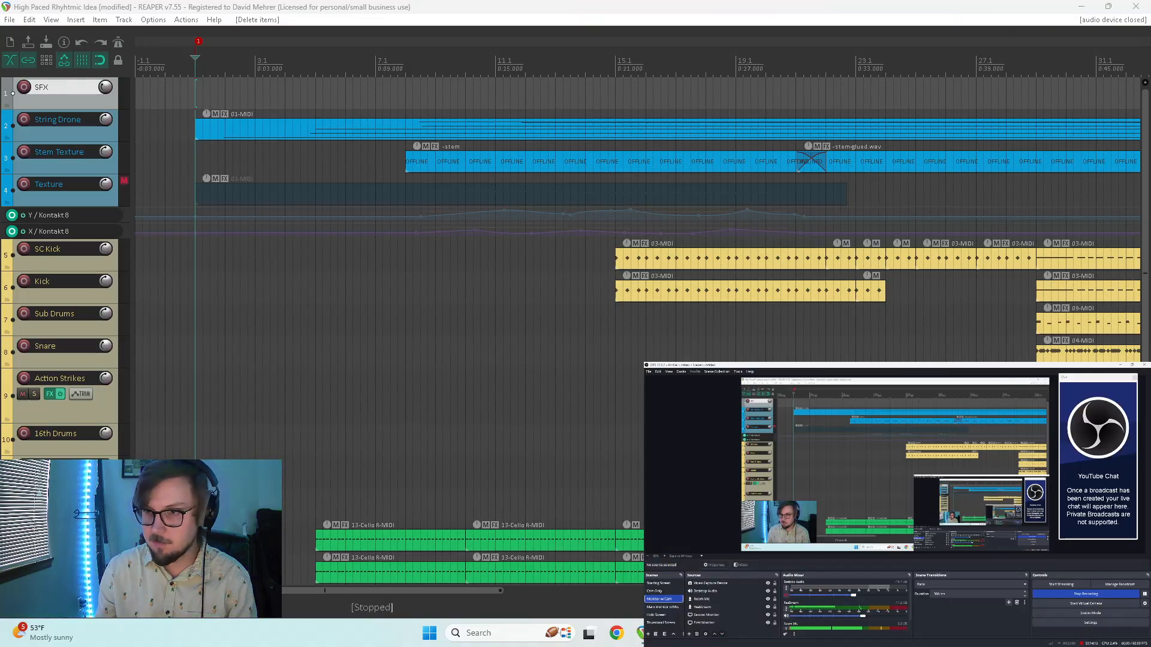
key("space")
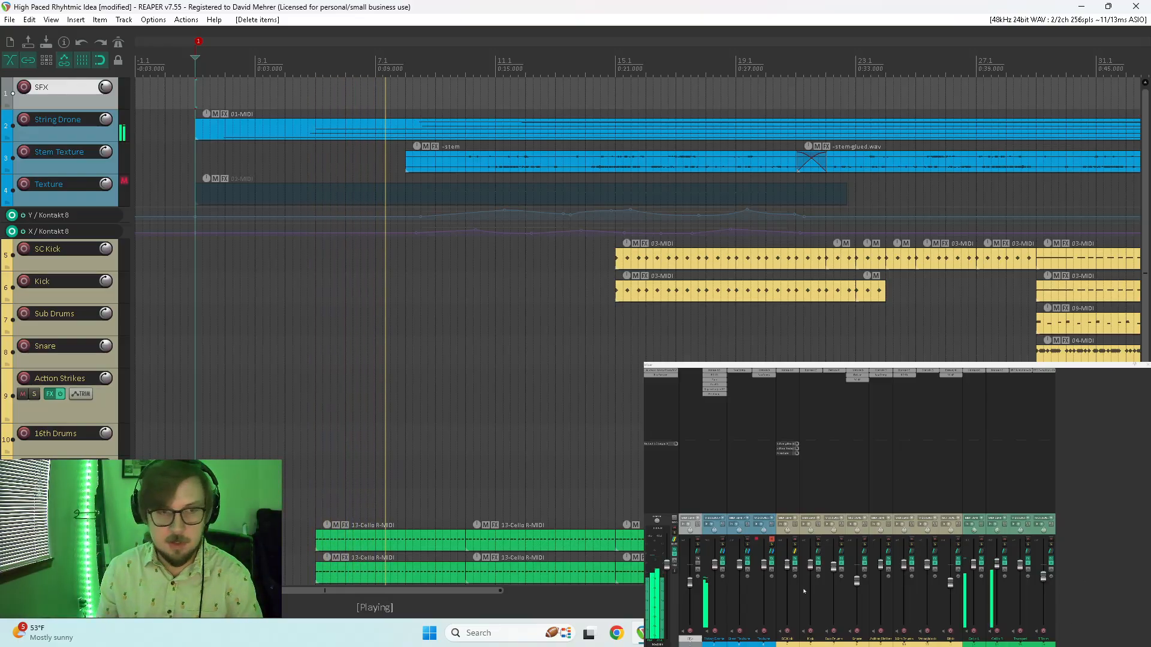
scroll(558, 483, "down", 5)
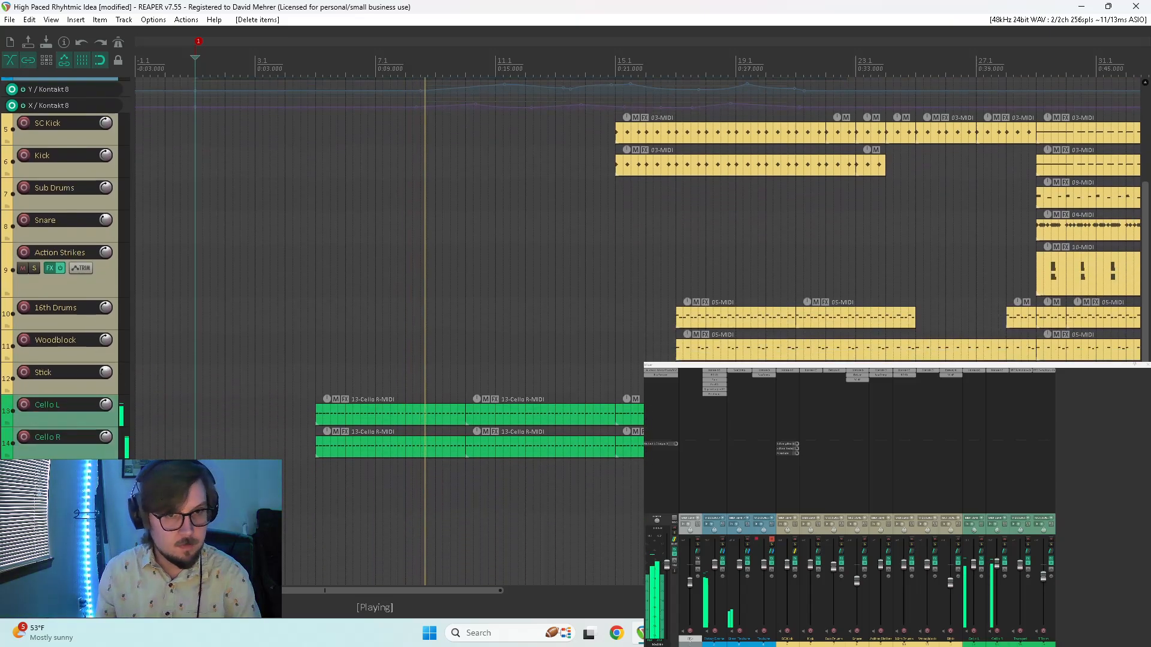
- Play the arrangement from late in bar 17 and mute the Trumpet track and the track following it
left_click(698, 524)
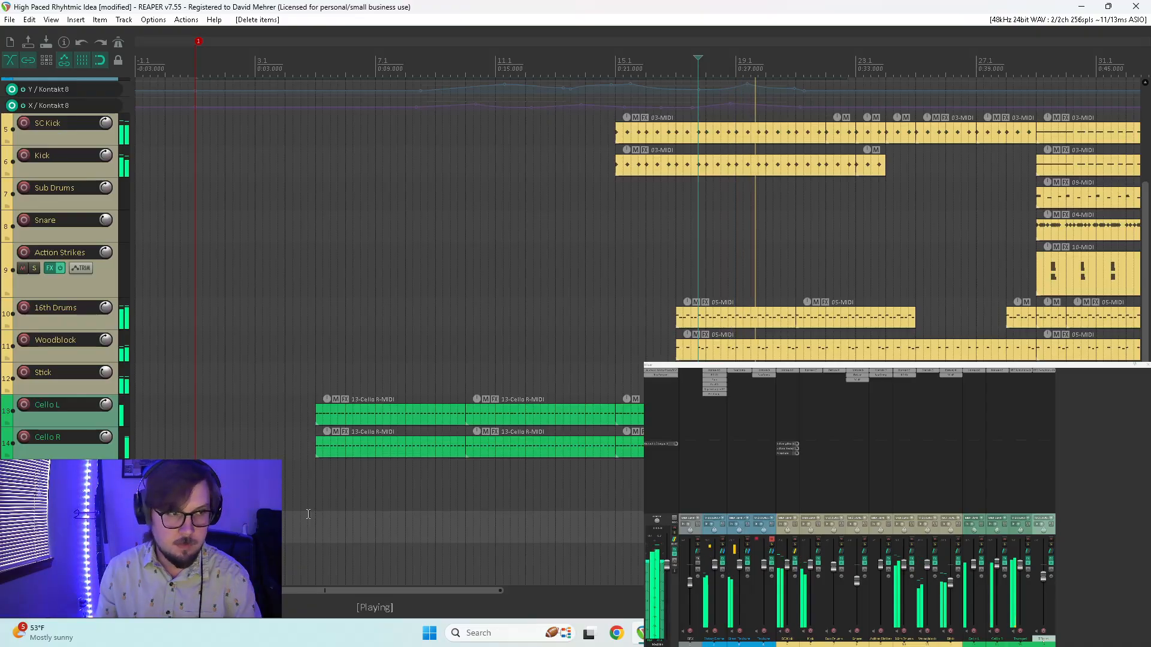
left_click(1028, 540)
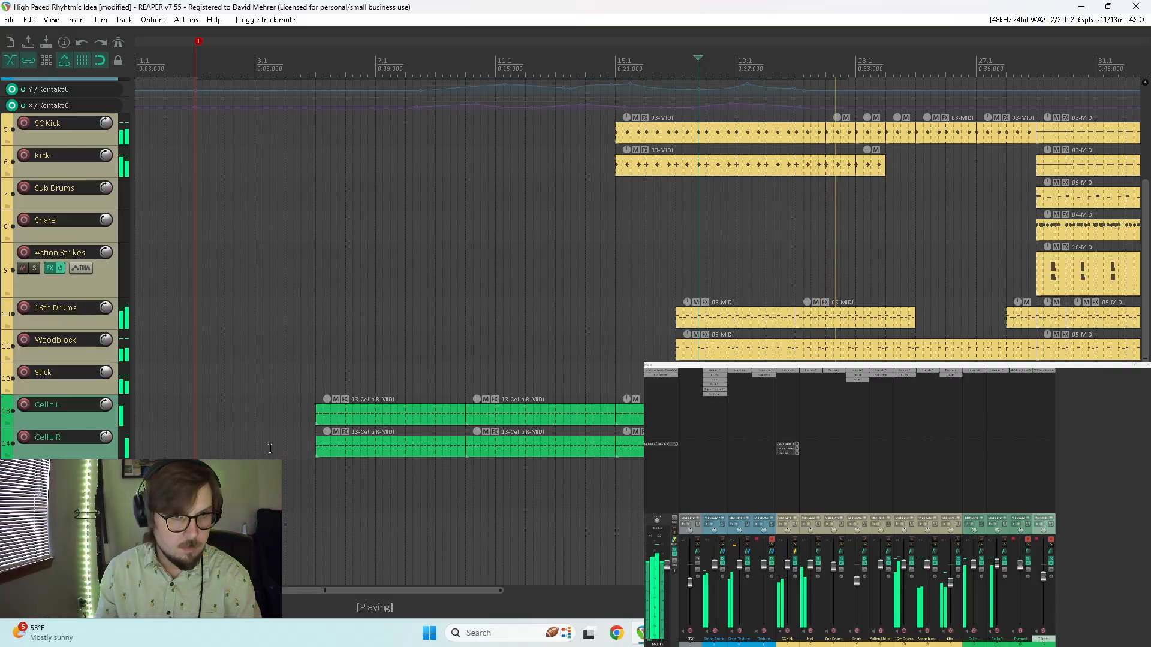
key("space")
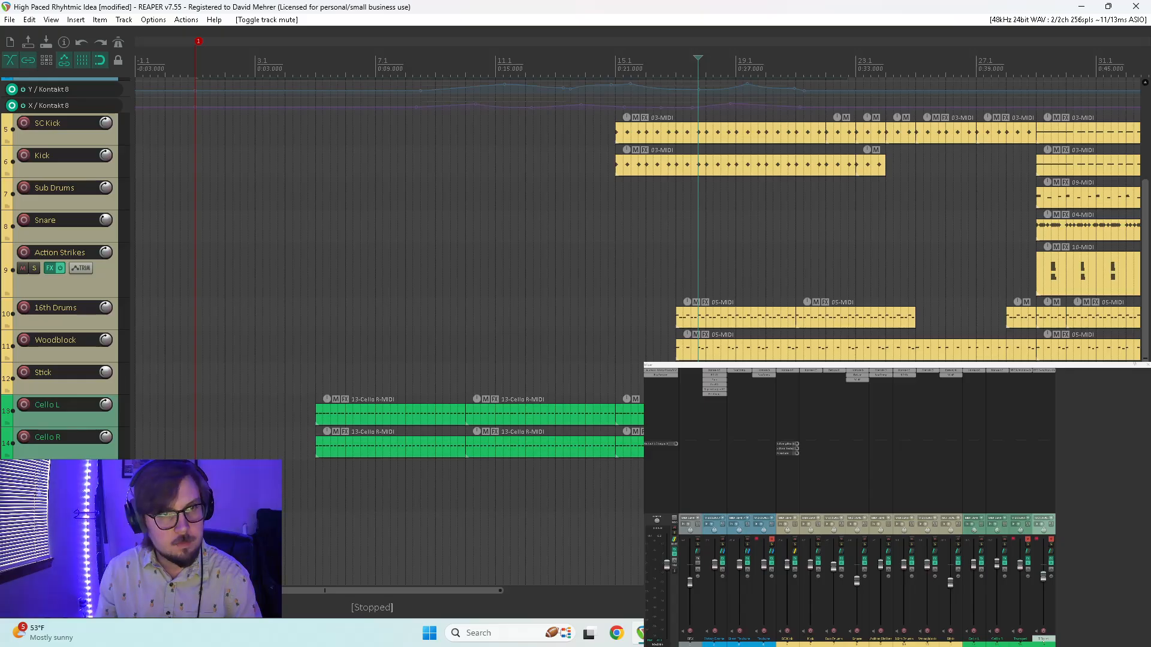
- Glue the two intro clips on each of the Cello L and Cello R tracks and open the glued Cello L clip for editing
left_click(577, 368)
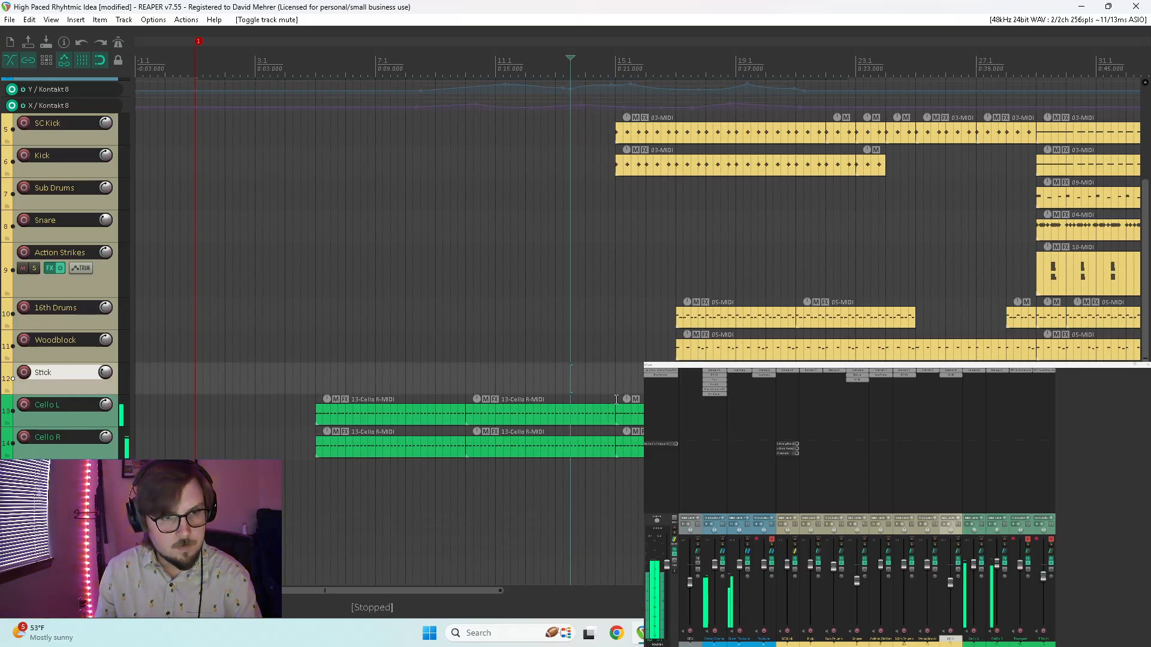
left_click_drag(605, 411, 383, 447)
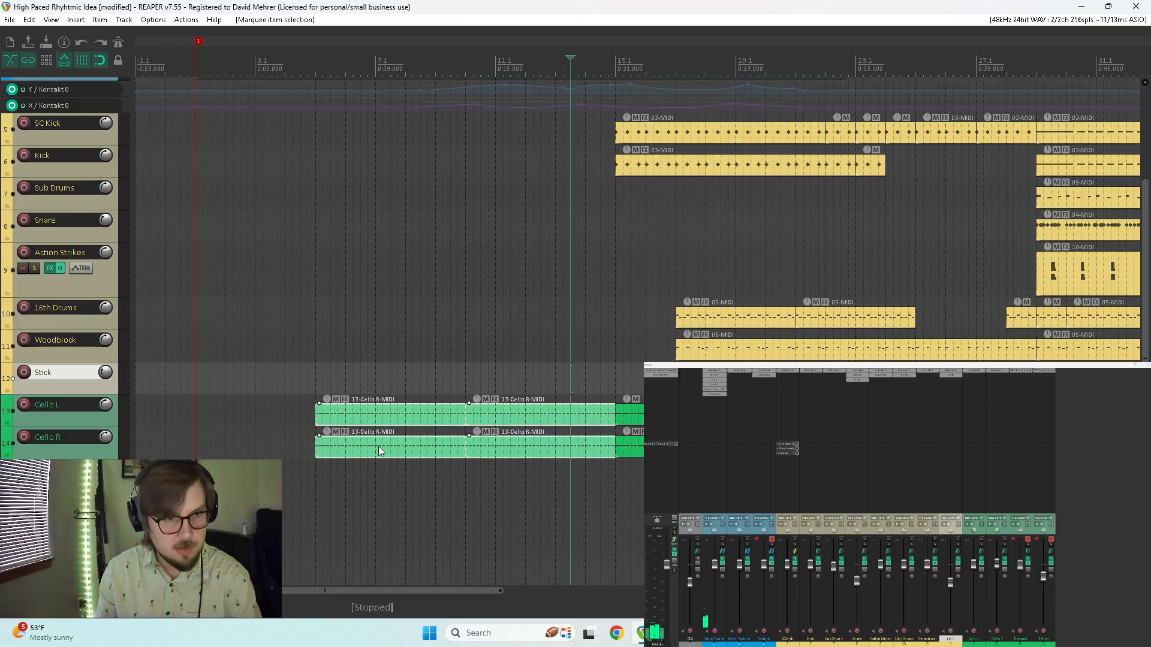
right_click(383, 447)
left_click(431, 375)
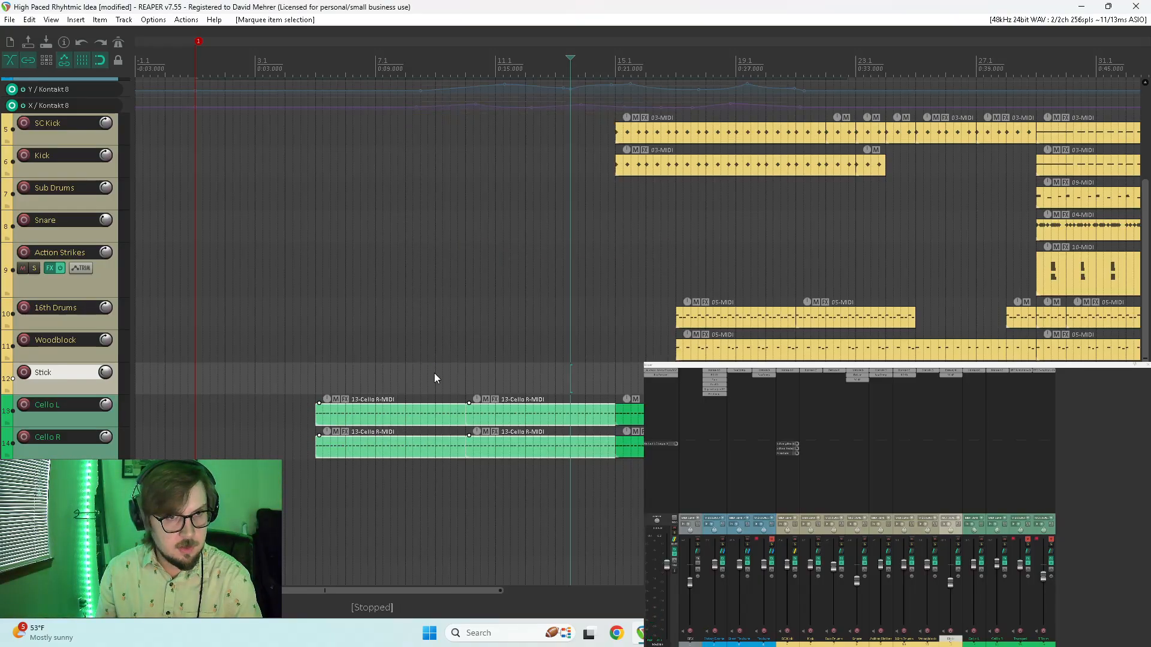
double_click(491, 414)
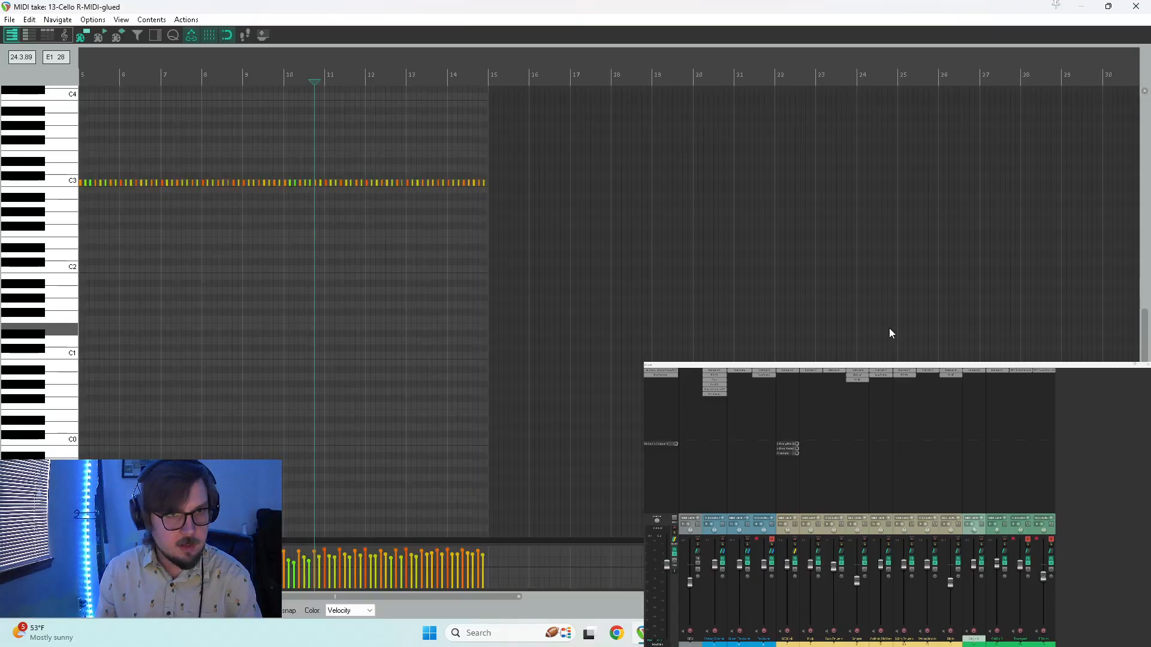
- Enlarge the velocity lane and strongly lower the velocities of the C3 notes in bars 5 and 6
left_click_drag(514, 140, 1, 292)
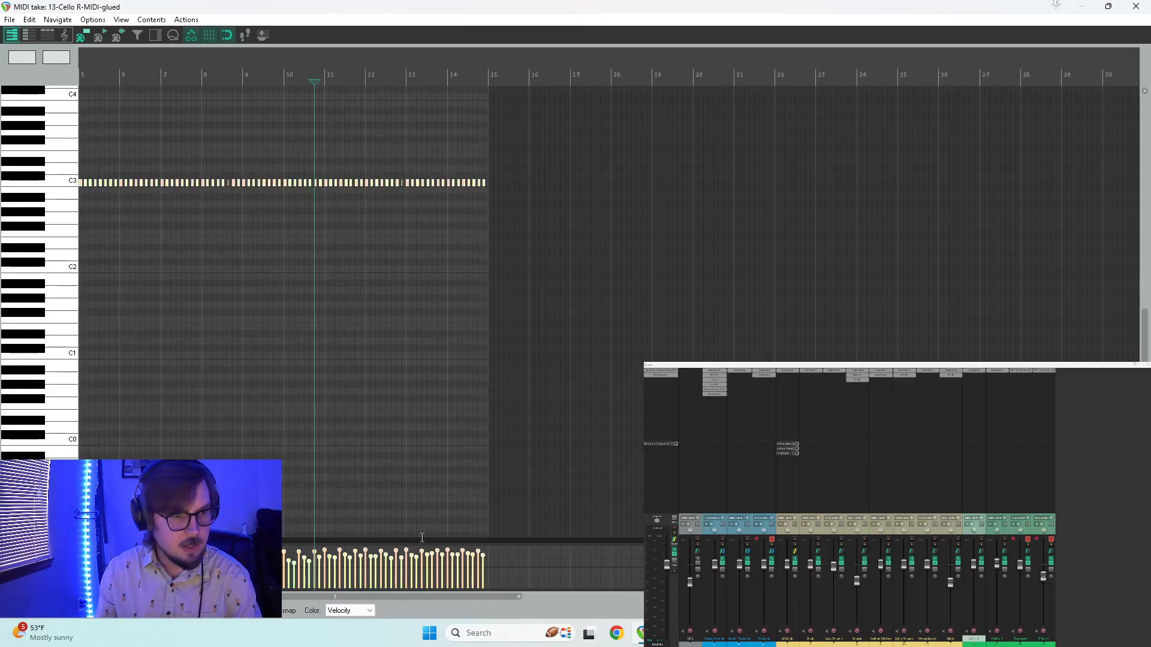
scroll(374, 482, "down", 3)
scroll(374, 482, "up", 3)
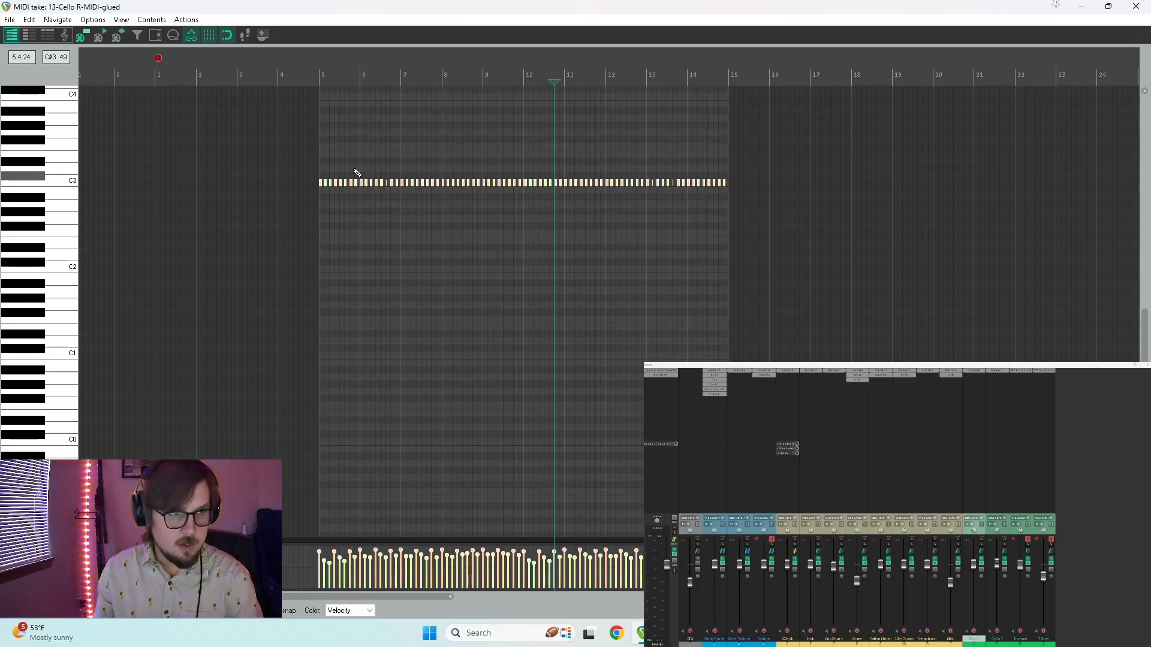
left_click_drag(301, 160, 398, 210)
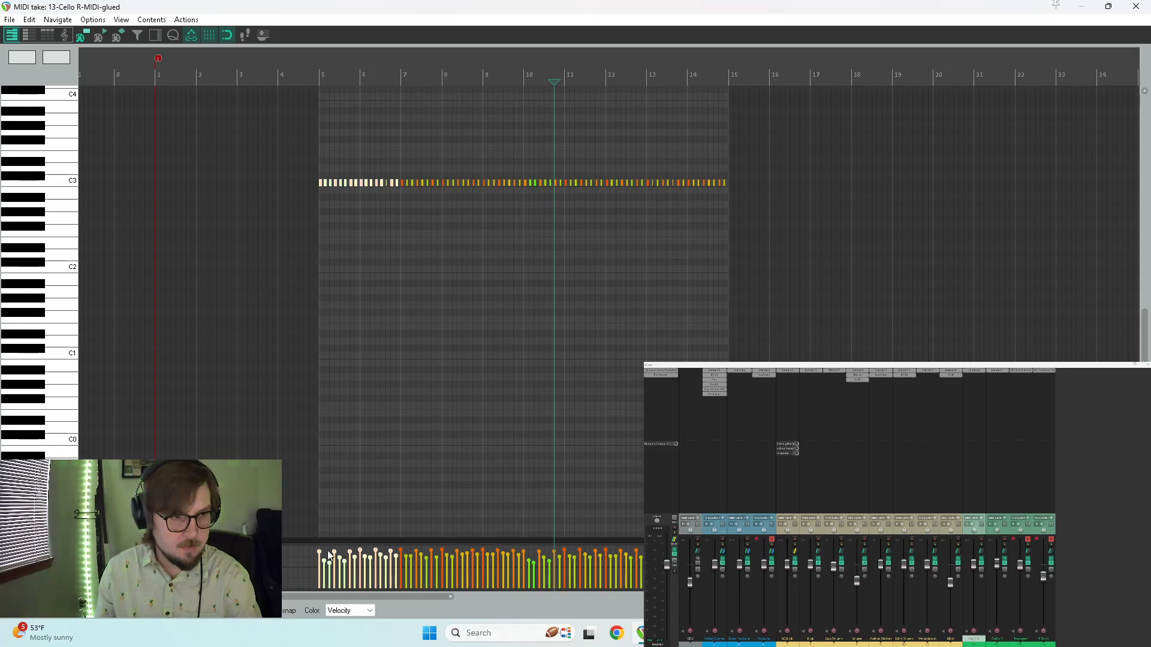
left_click_drag(87, 544, 111, 393)
left_click_drag(319, 424, 316, 491)
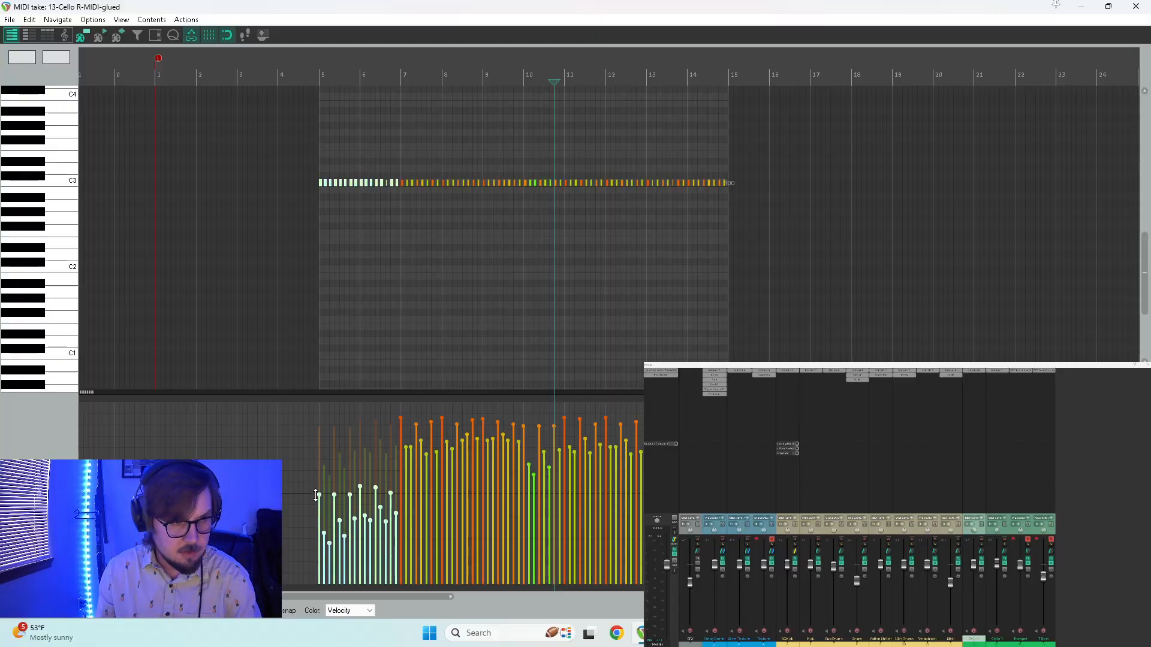
- Lower the Cello L note velocities in bars 7–8 and, by a slightly smaller amount, in bars 9–10 for a gradual crescendo
left_click_drag(400, 177, 480, 200)
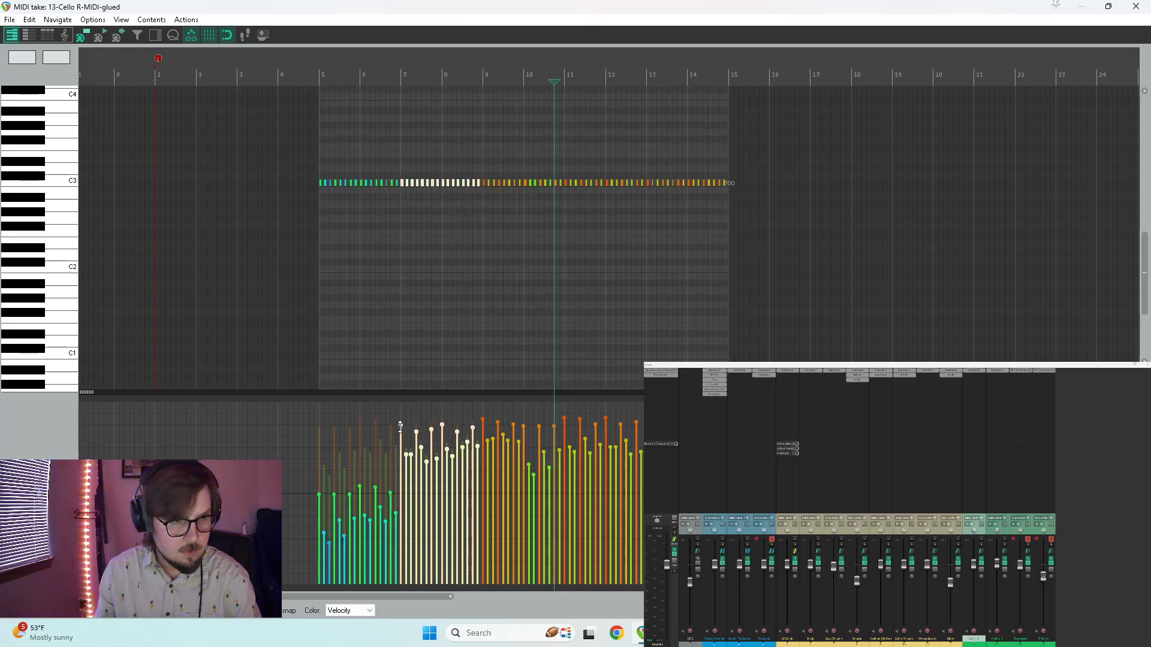
left_click_drag(400, 416, 403, 482)
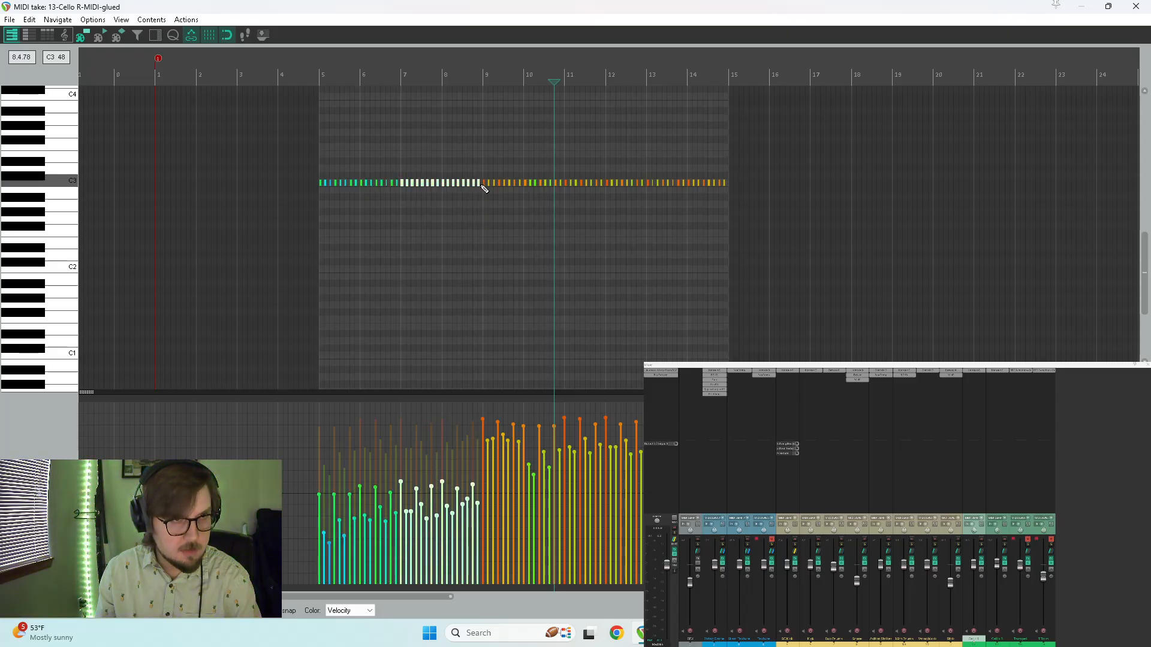
left_click_drag(483, 177, 561, 193)
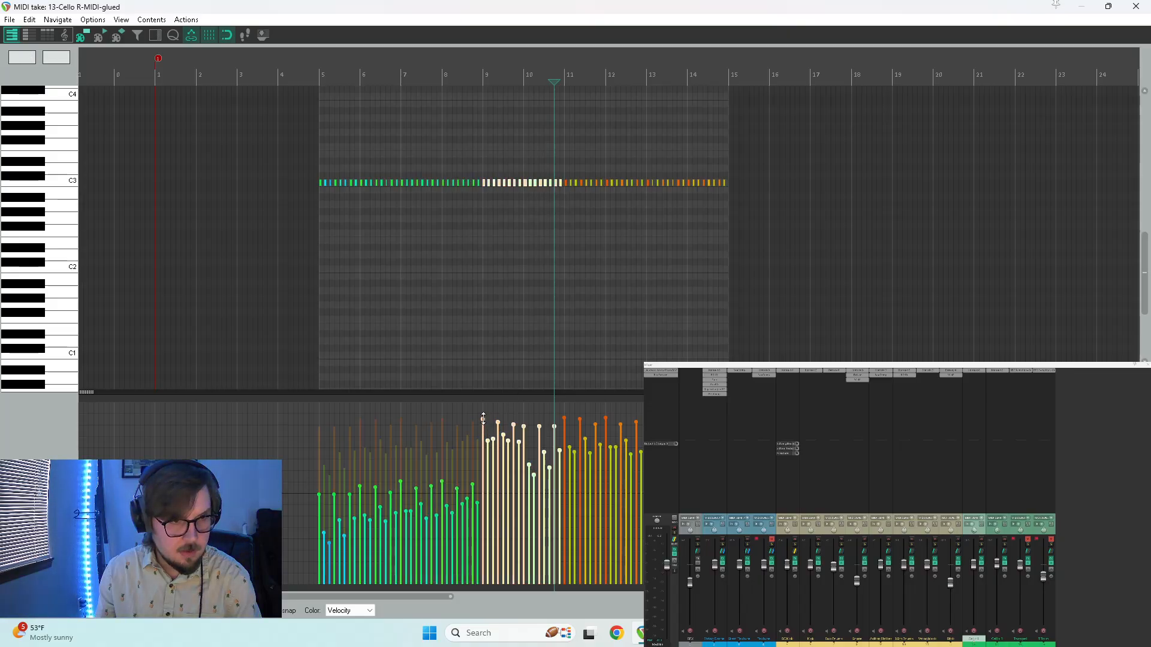
left_click_drag(483, 418, 490, 476)
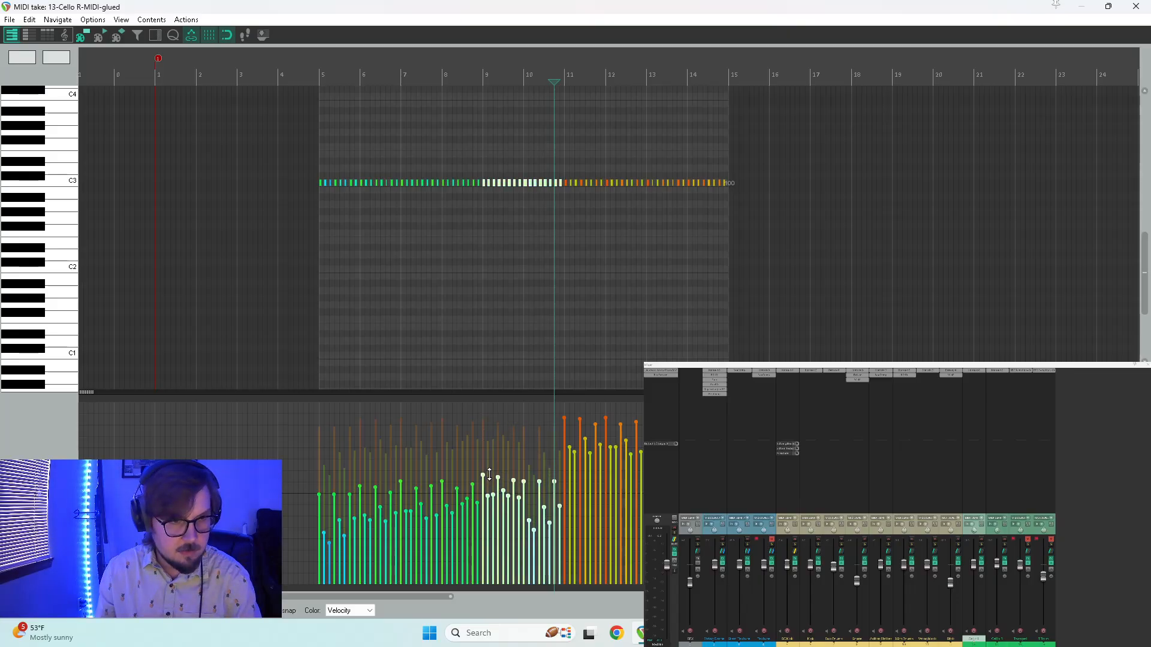
- Lower the note velocities moderately in bars 11–12 and only slightly in bars 13–14, and play the clip from its start
left_click_drag(578, 187, 645, 199)
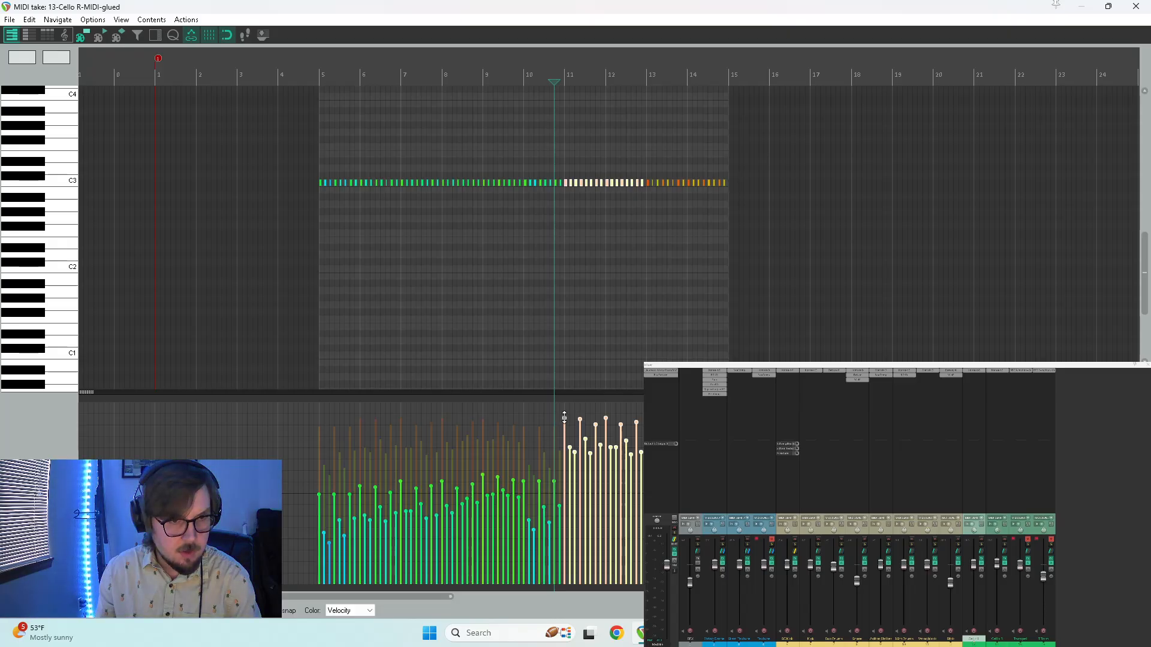
left_click_drag(564, 417, 572, 463)
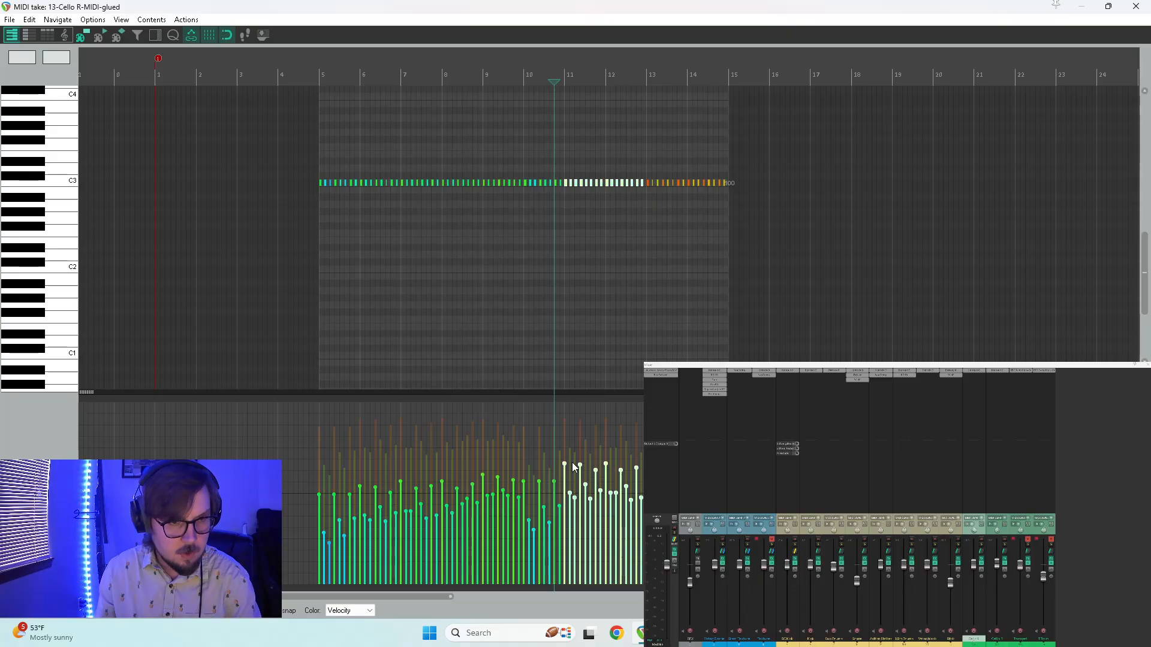
left_click_drag(646, 175, 750, 205)
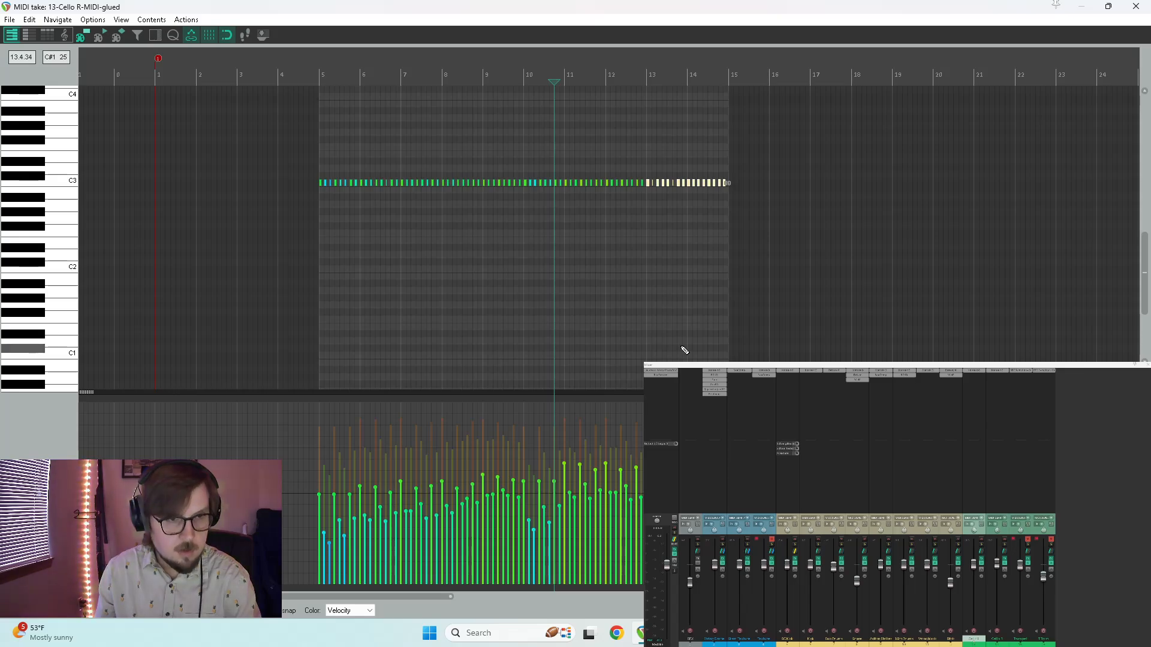
key("Home")
key("space")
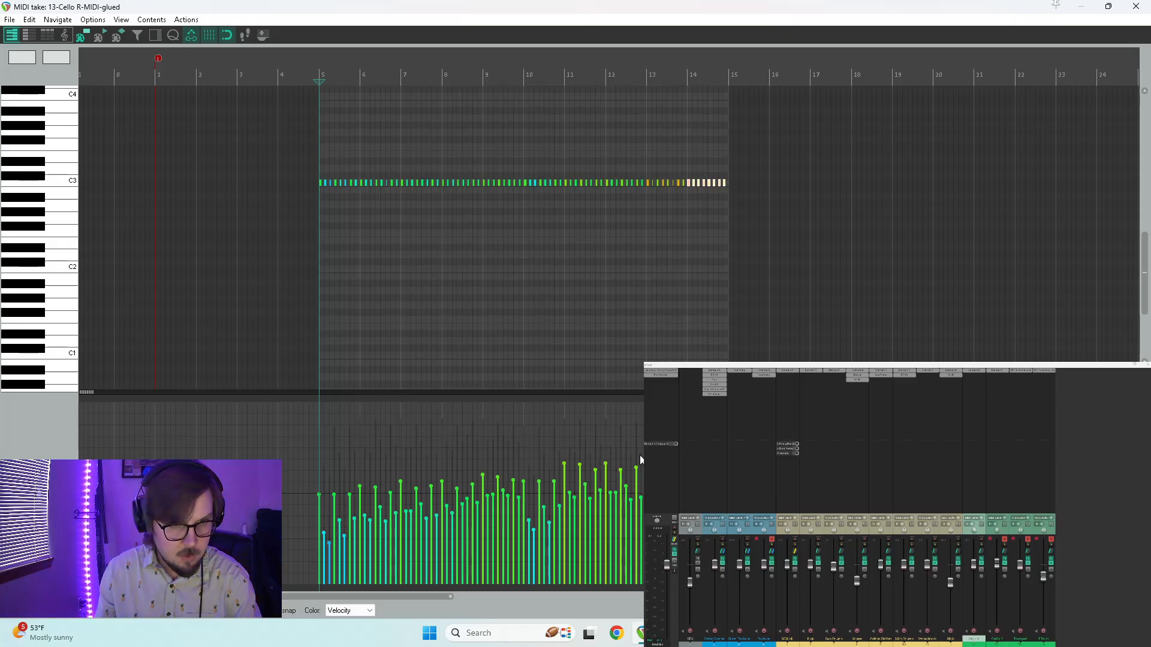
- Raise the note velocities slightly in bars 12 and 10, play the crescendo from bar 5, and close the Cello L clip
left_click_drag(638, 495, 606, 530)
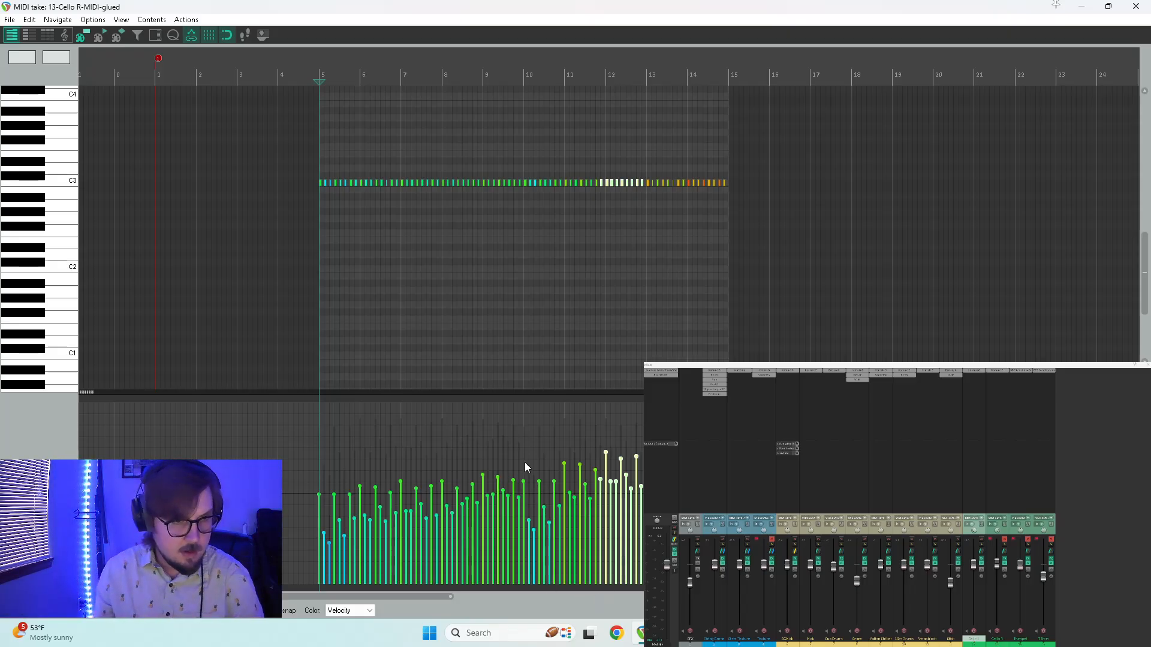
left_click_drag(524, 463, 559, 543)
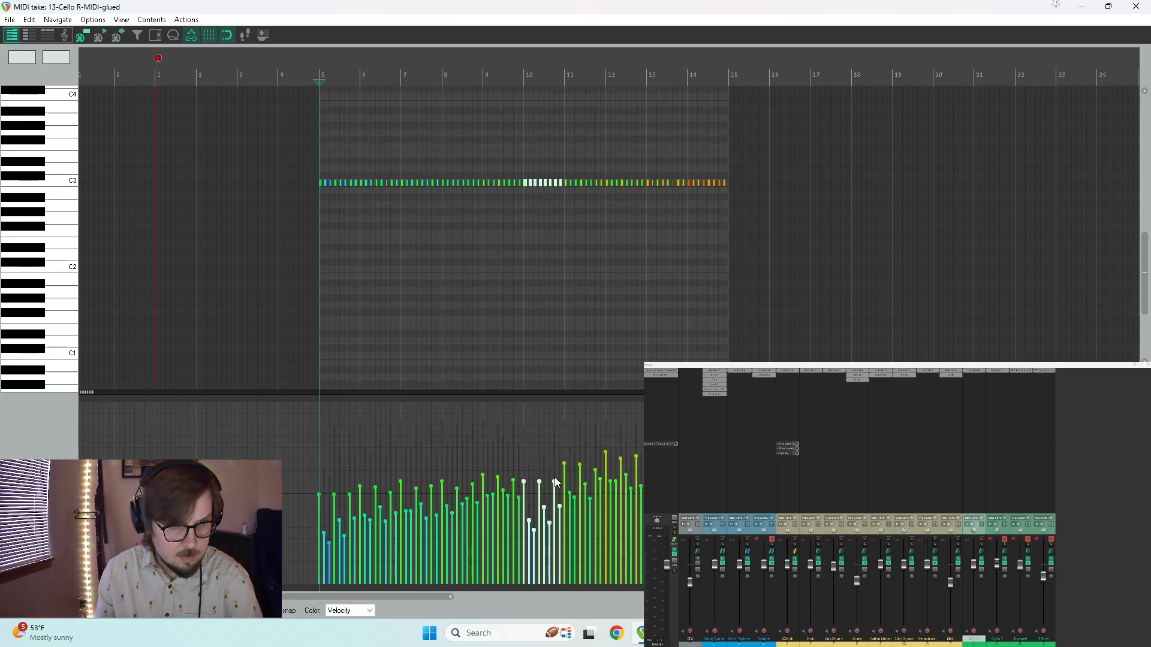
left_click_drag(555, 477, 556, 473)
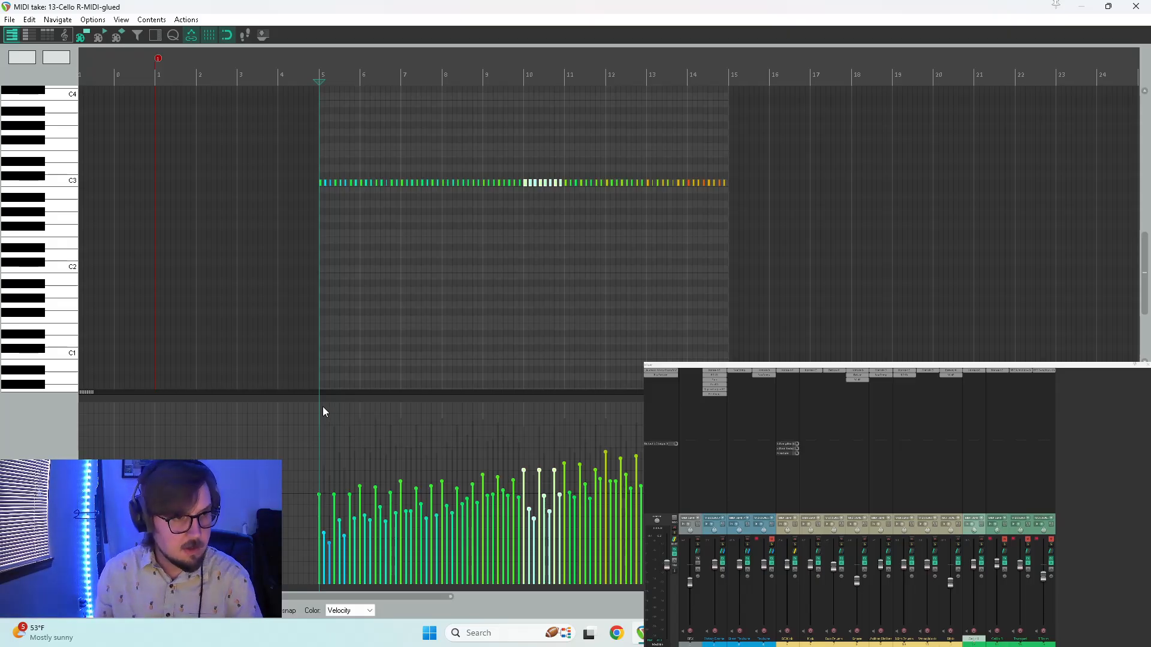
key("space")
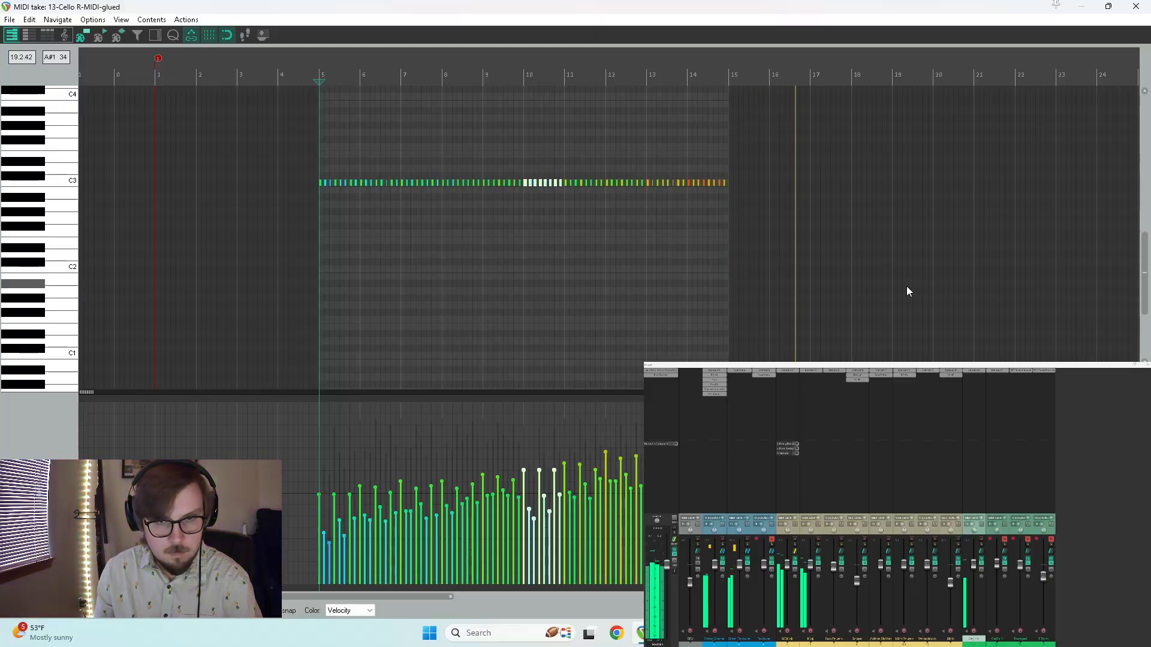
key("space")
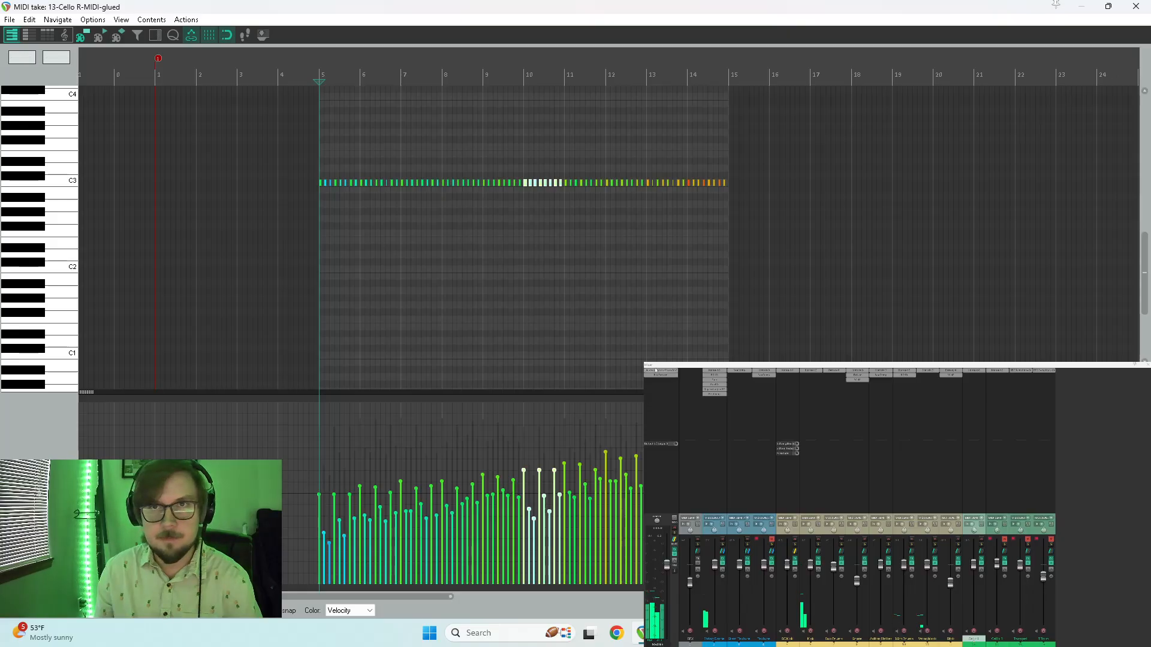
left_click(1137, 7)
- Open the glued Cello R intro clip in a maximised MIDI editor
left_click(526, 451)
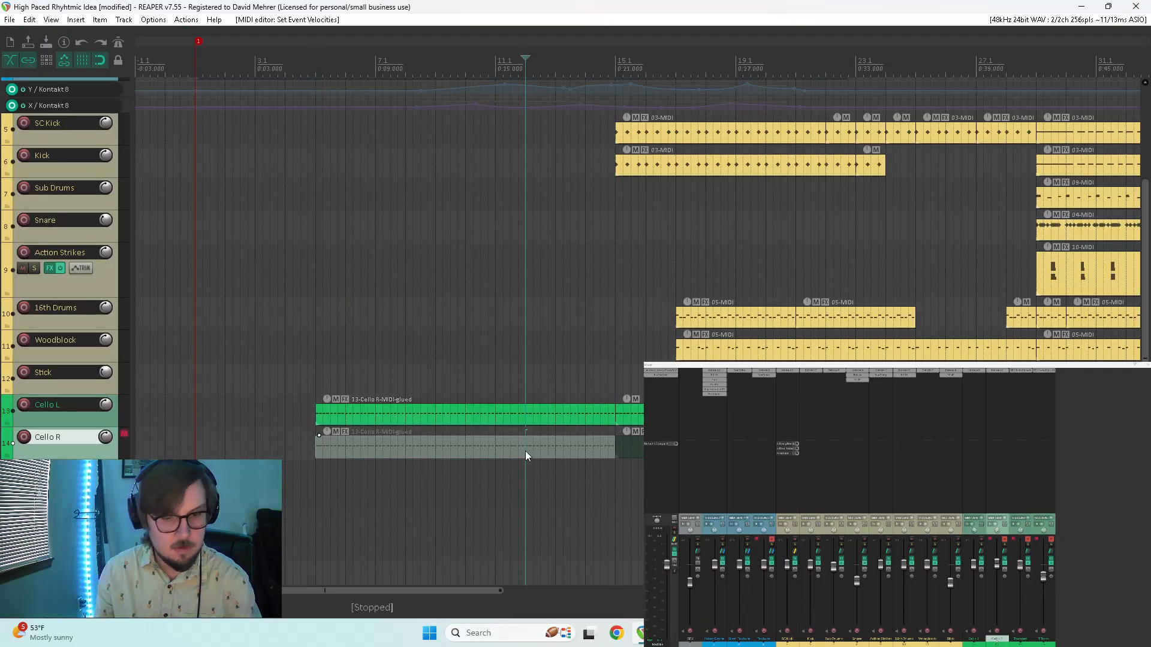
double_click(525, 451)
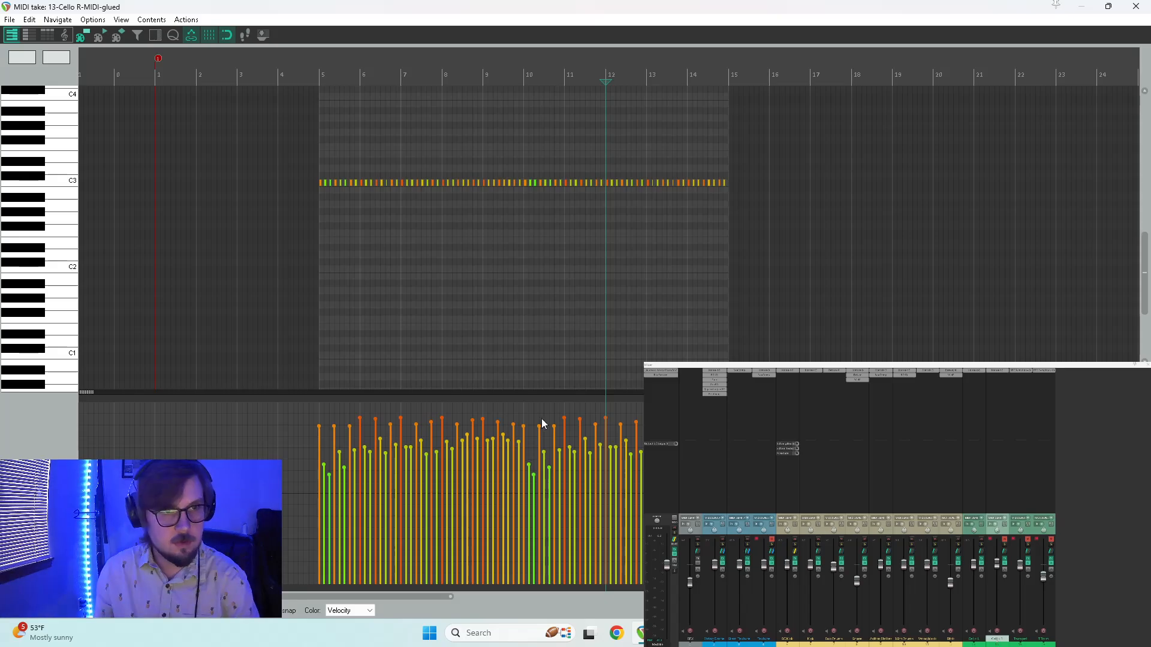
left_click_drag(791, 8, 651, 254)
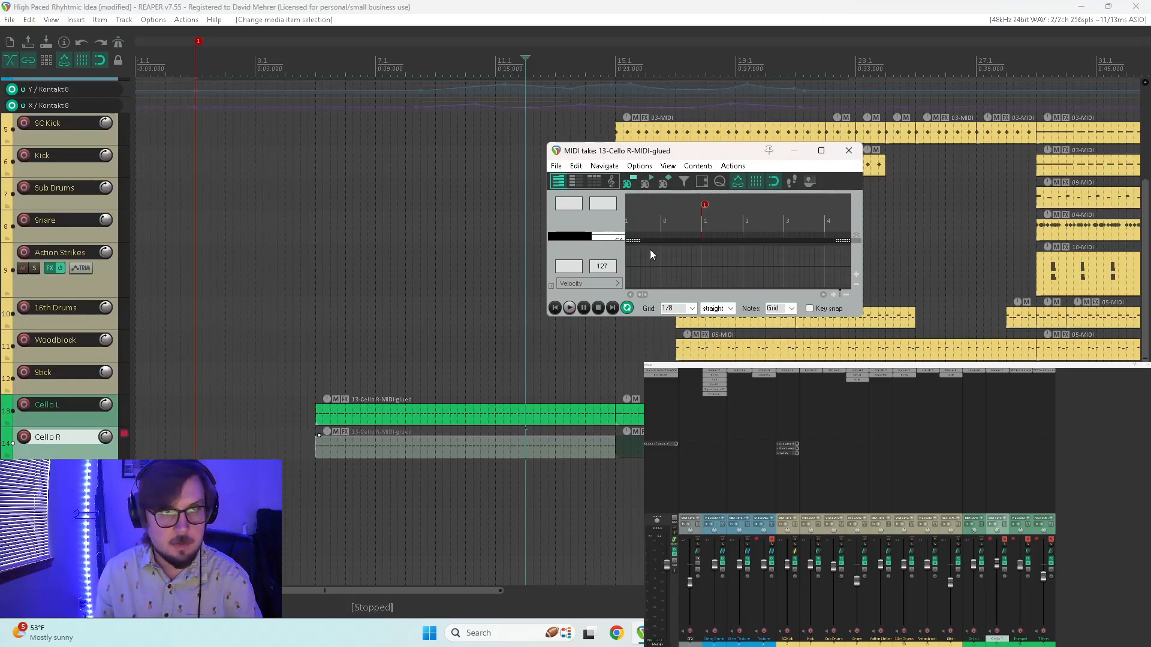
left_click(415, 421)
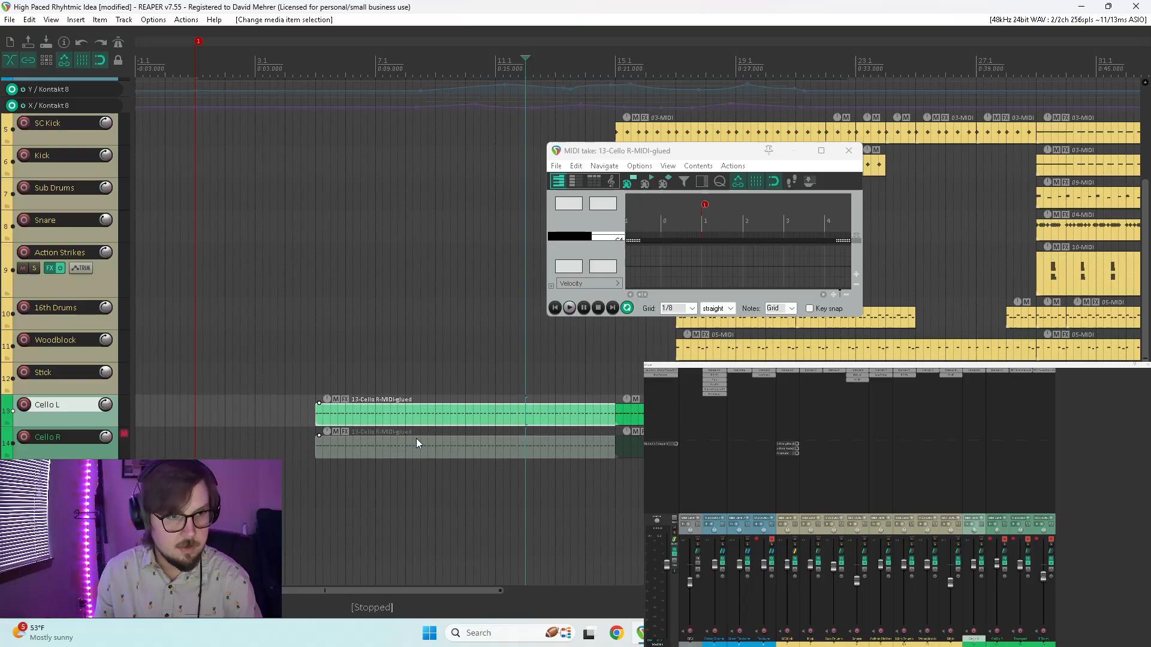
left_click(821, 151)
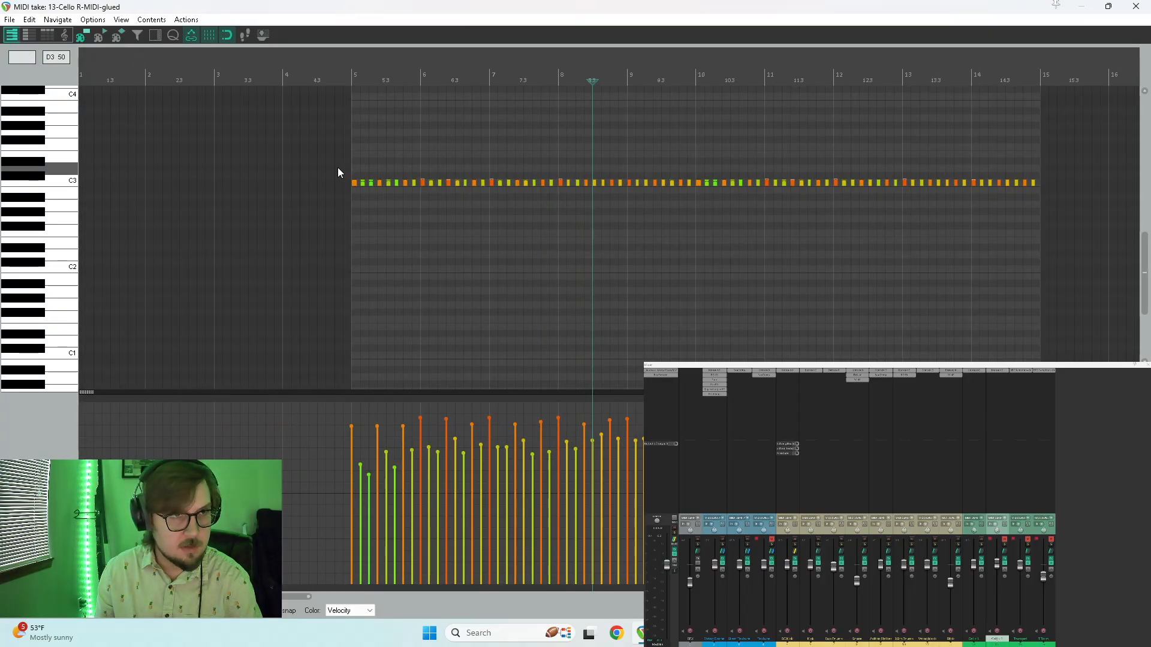
- Lower the Cello R note velocities in bars 5–6 and, slightly less, in bars 7–8, and leave the MIDI editor
left_click_drag(337, 168, 488, 220)
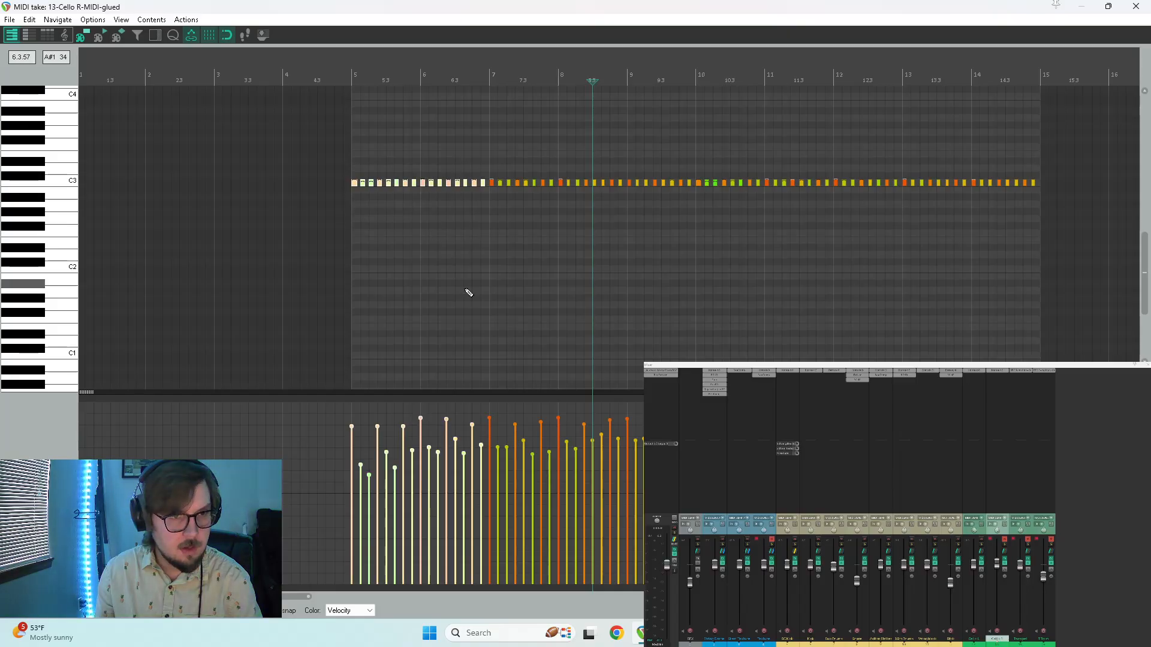
left_click(351, 427)
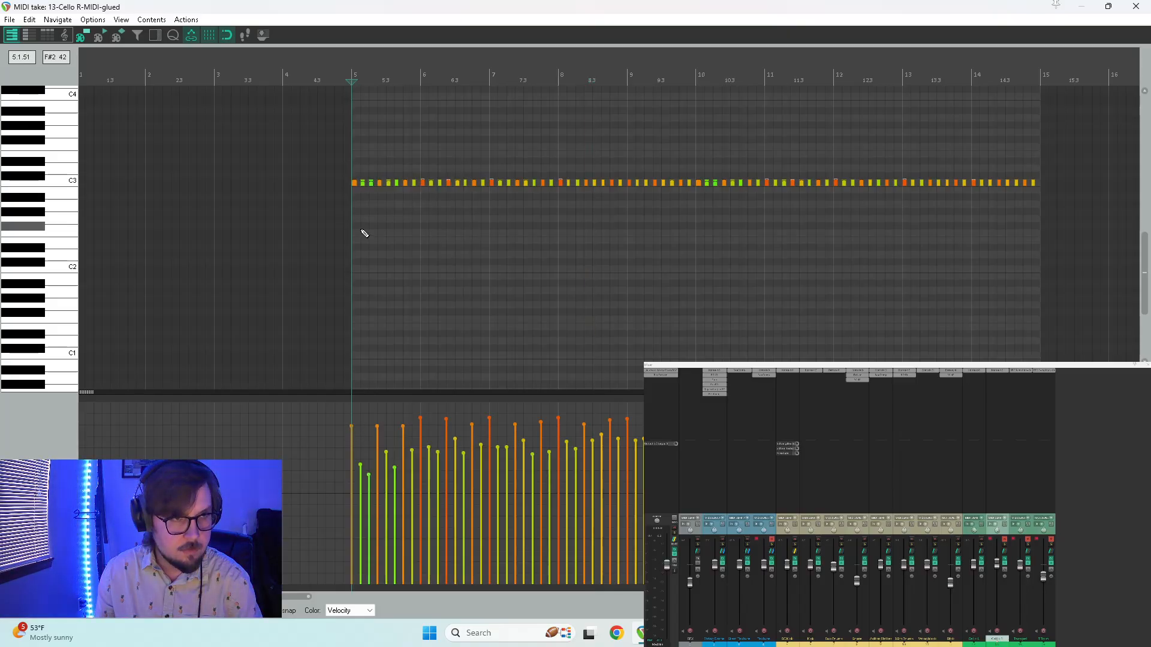
key("ctrl+z")
left_click_drag(355, 428, 365, 499)
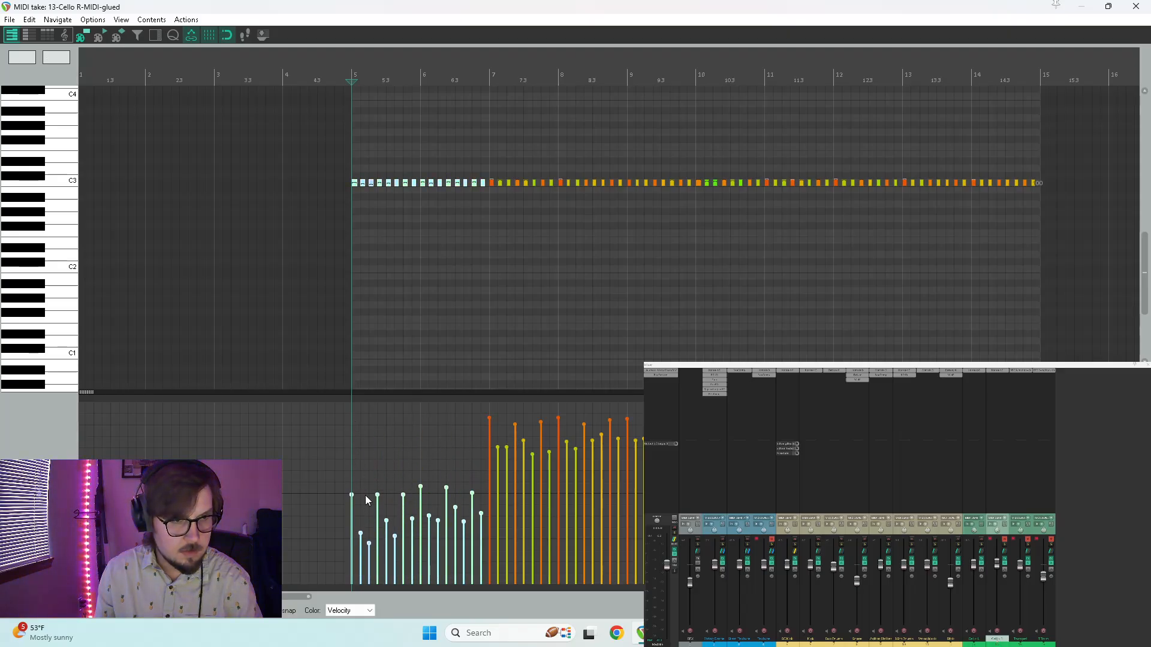
left_click_drag(490, 175, 626, 201)
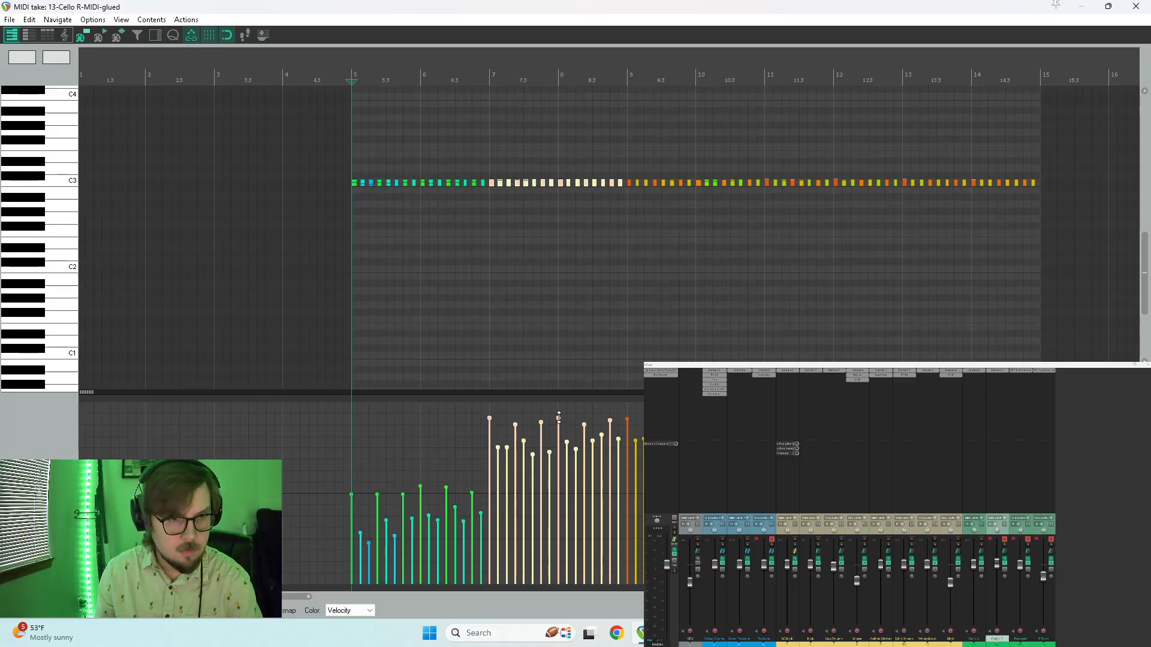
left_click_drag(562, 418, 566, 487)
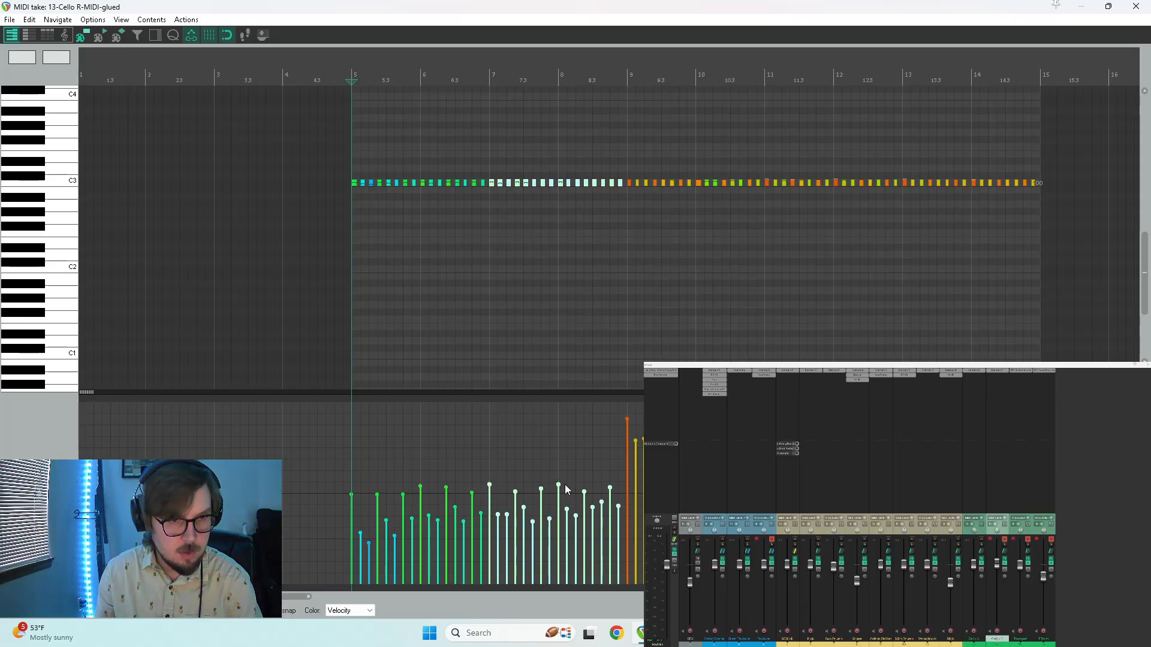
left_click(1126, 7)
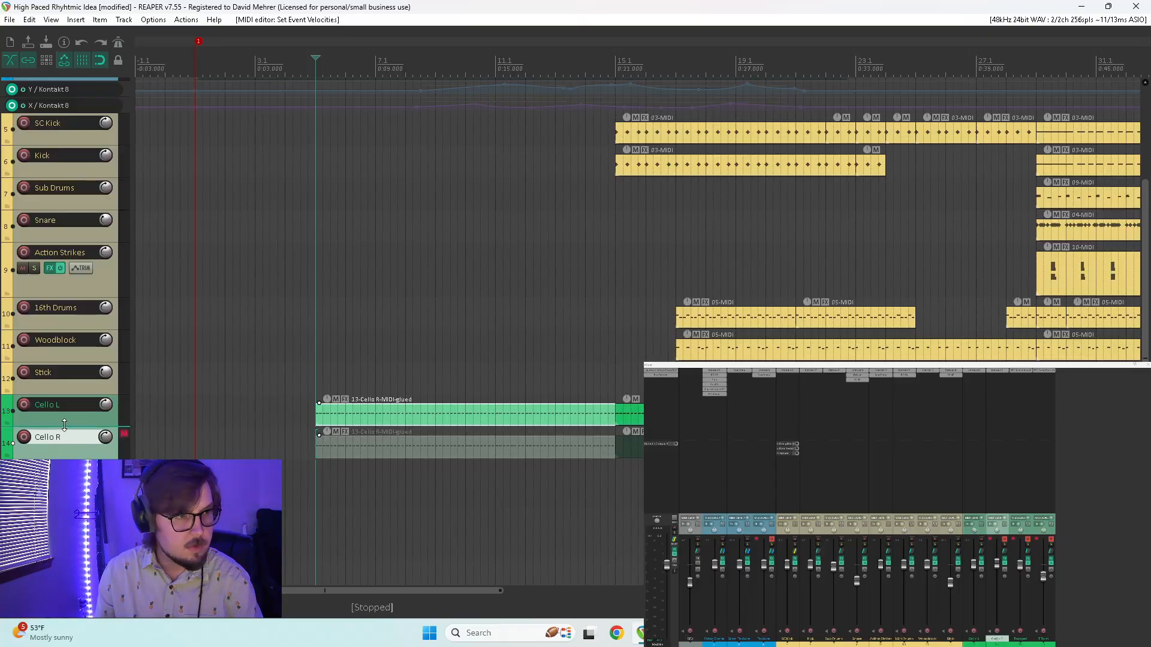
- Make the Cello L track taller, replace the Cello R intro clip with a copy of the Cello L clip, and open the copy
left_click_drag(64, 424, 64, 465)
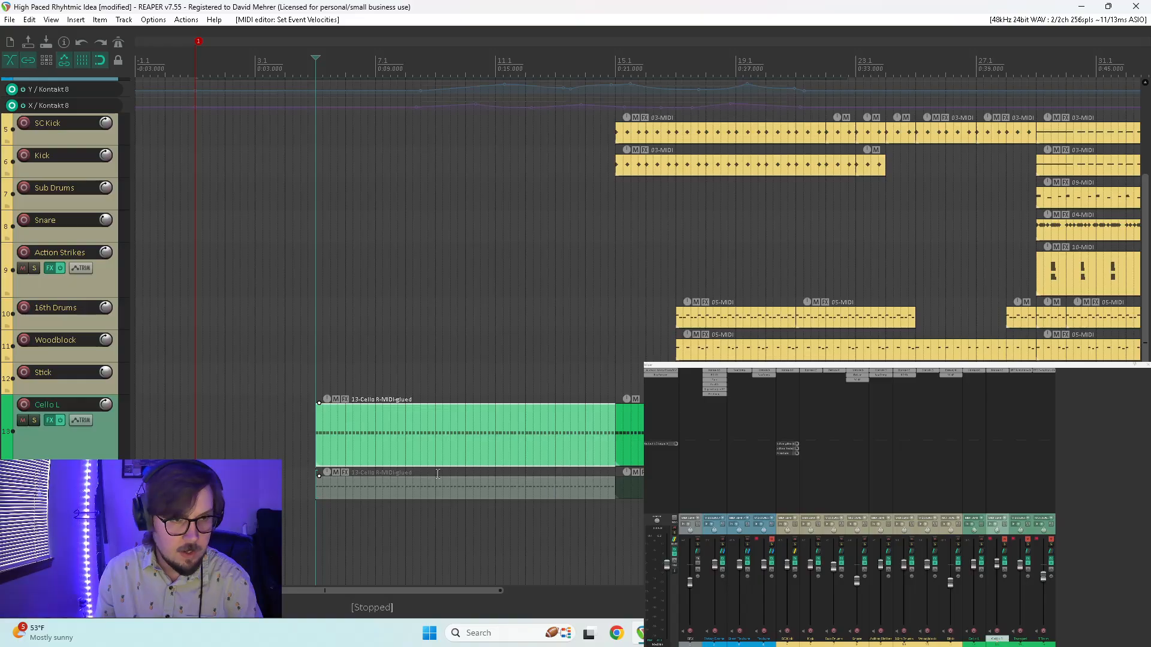
left_click(469, 493)
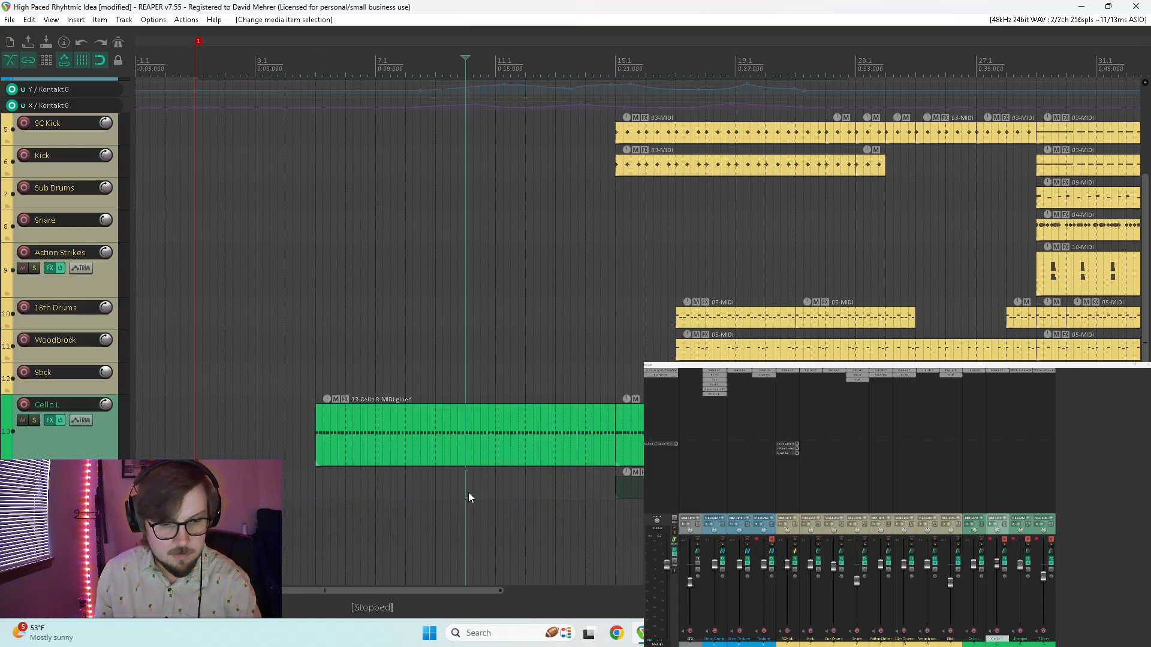
left_click_drag(465, 449, 460, 463)
double_click(457, 486)
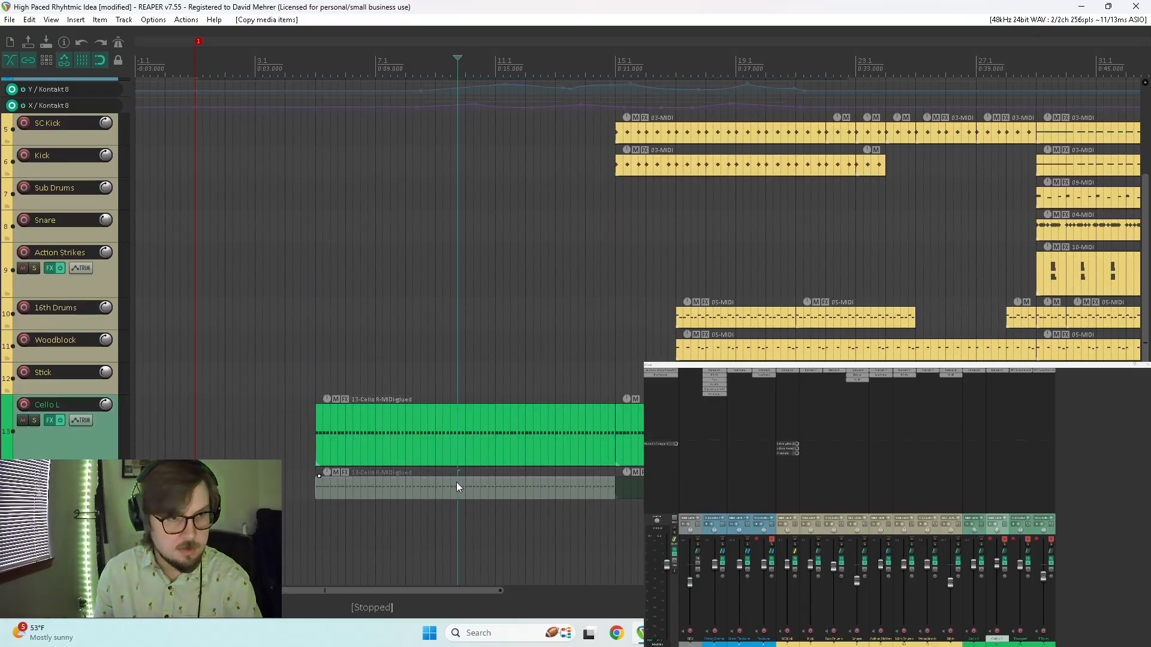
- Humanize the Cello R notes with the timing variation at its minimum and only a small velocity variation
left_click_drag(809, 137, 73, 248)
scroll(454, 257, "down", 3)
key("h")
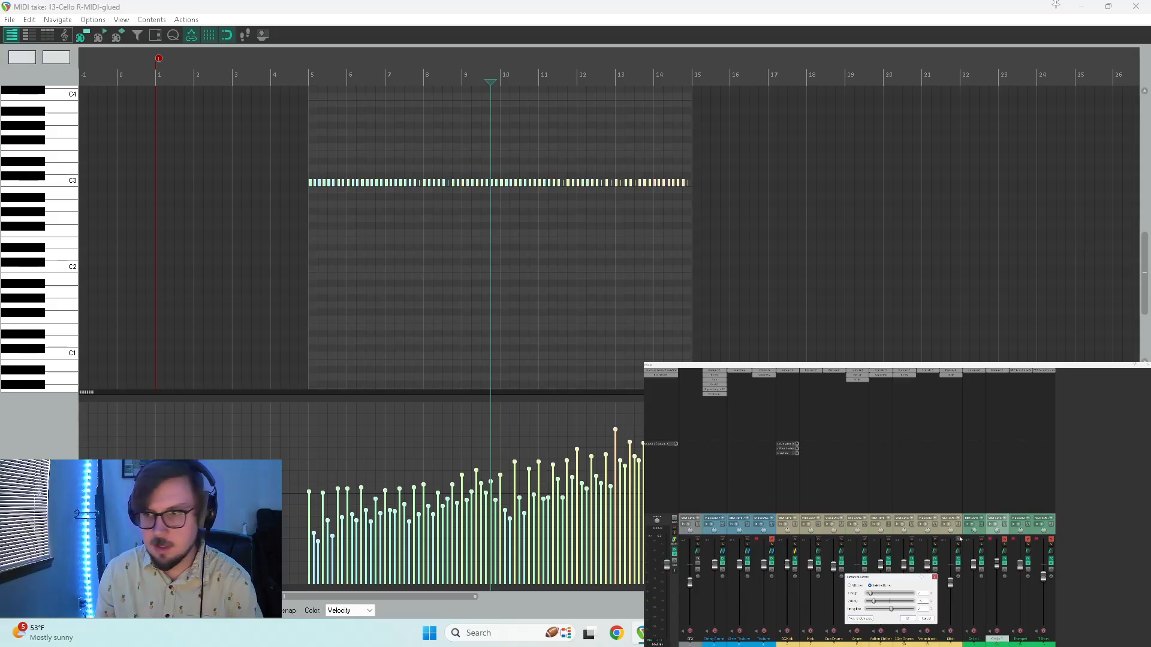
left_click_drag(870, 594, 868, 593)
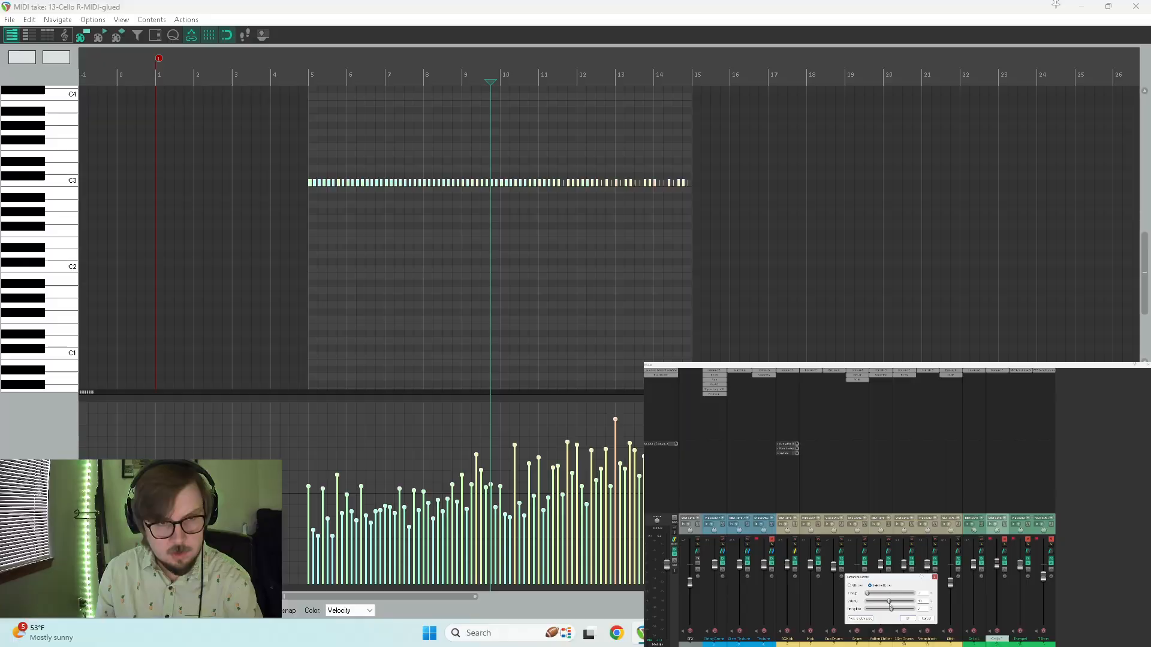
left_click_drag(890, 601, 844, 600)
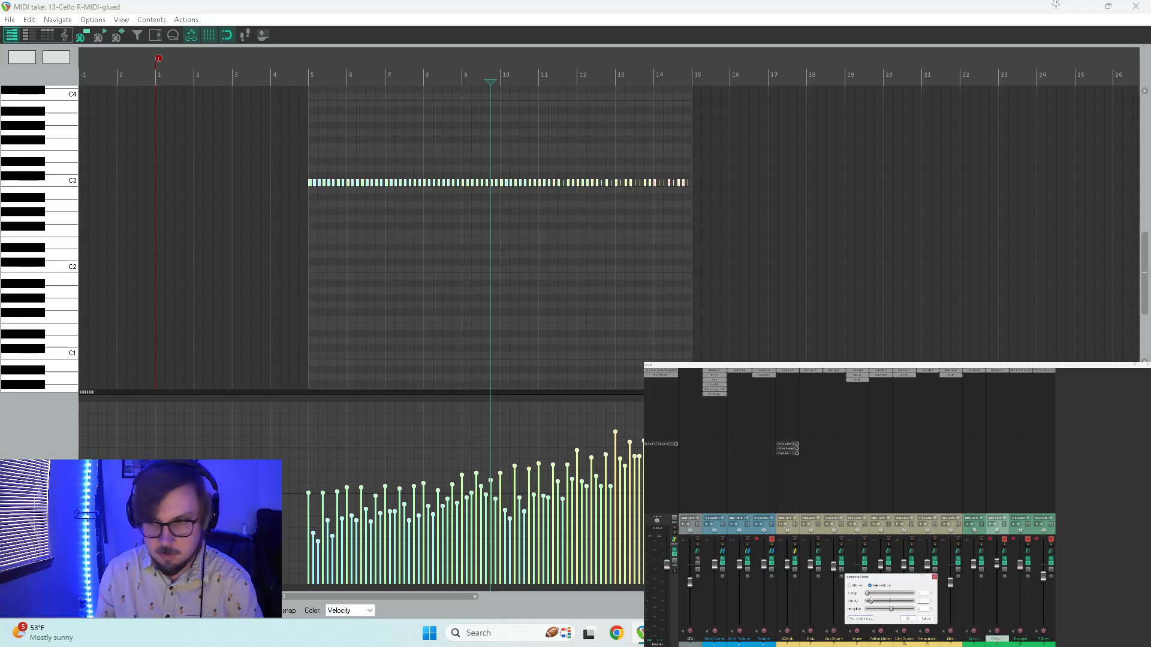
left_click(909, 620)
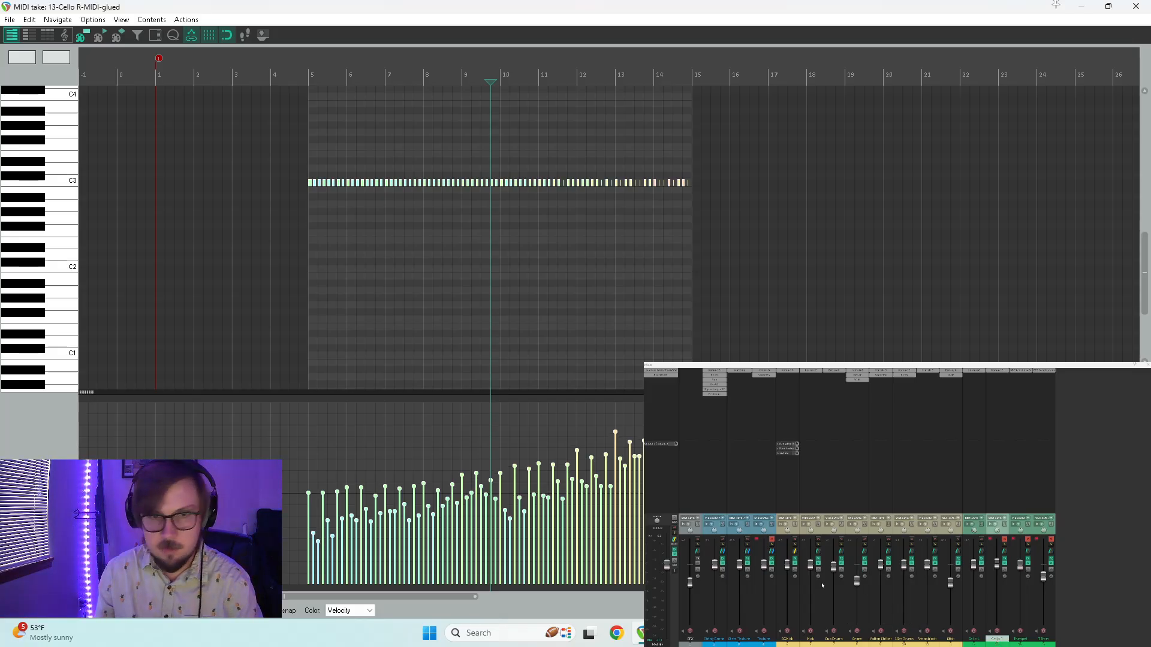
- Play the humanized cello intro from bar 5 and close the Cello R clip
key("Home")
key("space")
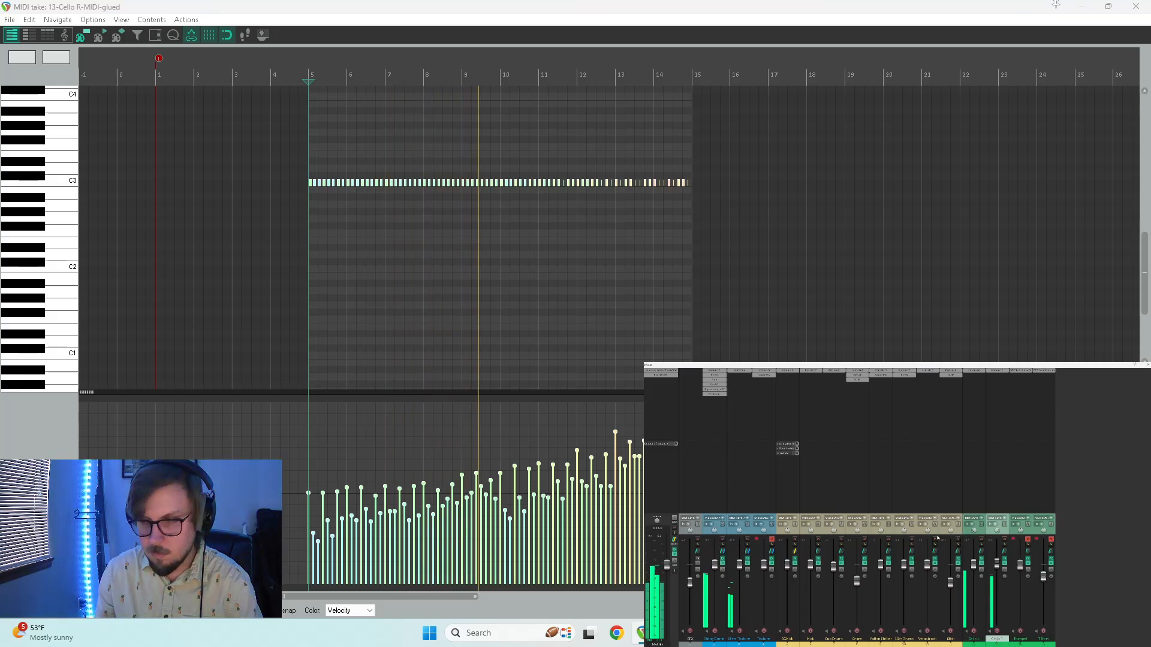
left_click(1134, 11)
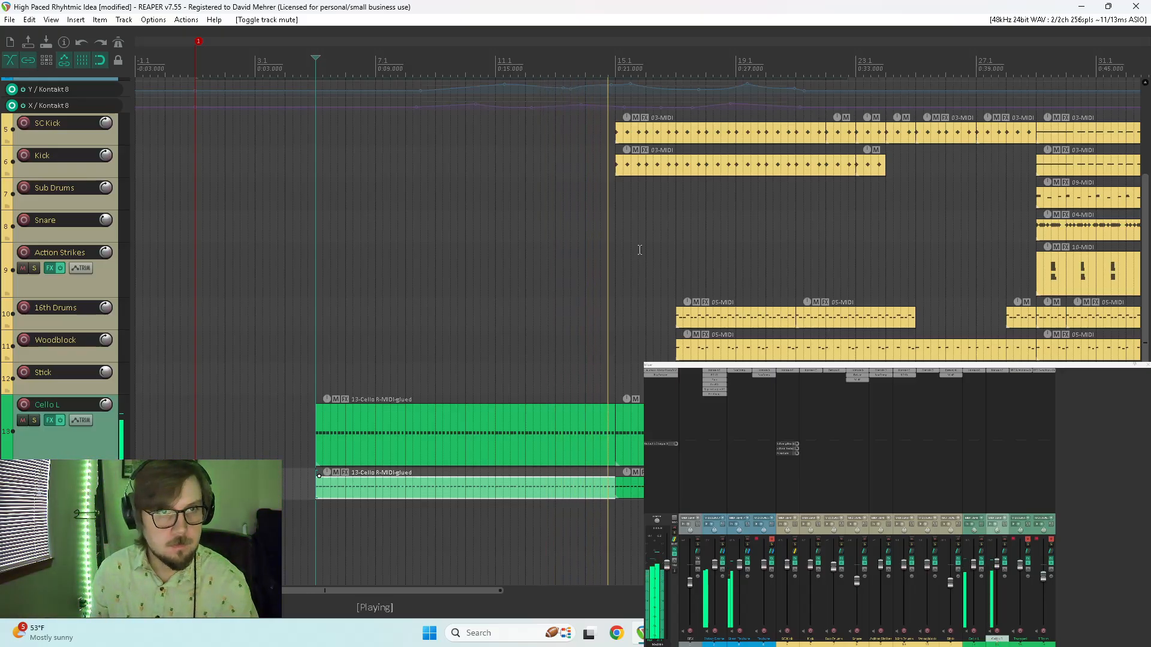
key("space")
- Open the Kick clip that starts at bar 15, add an extra kick hit late in bar 17, and play it
left_click(634, 167)
double_click(633, 167)
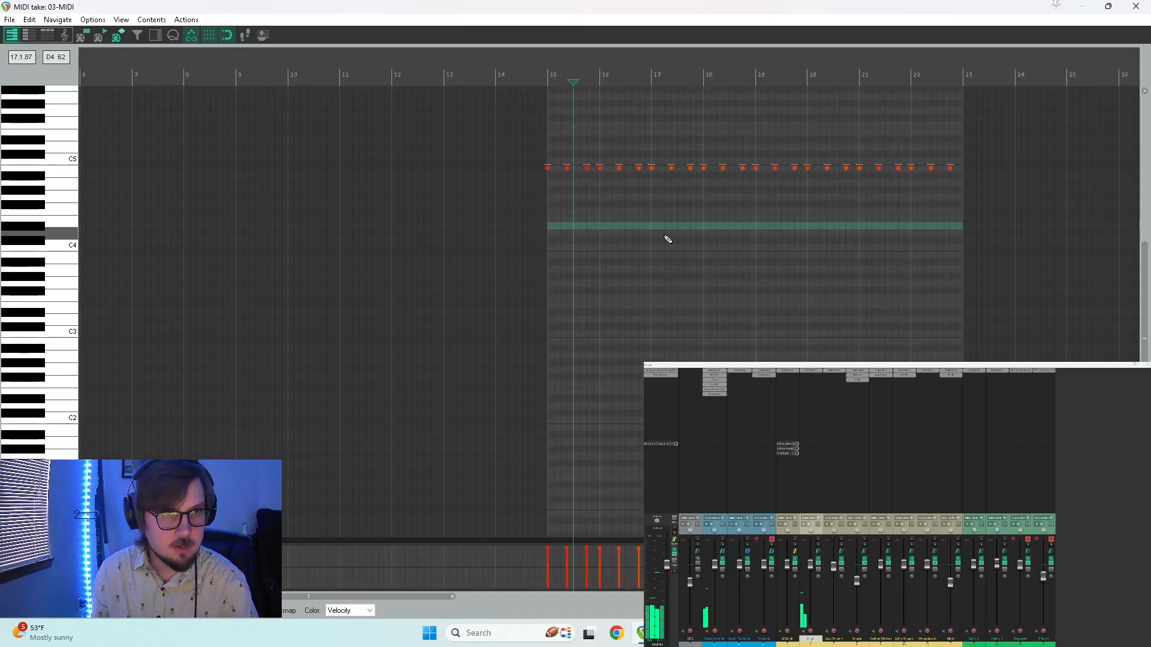
key("space")
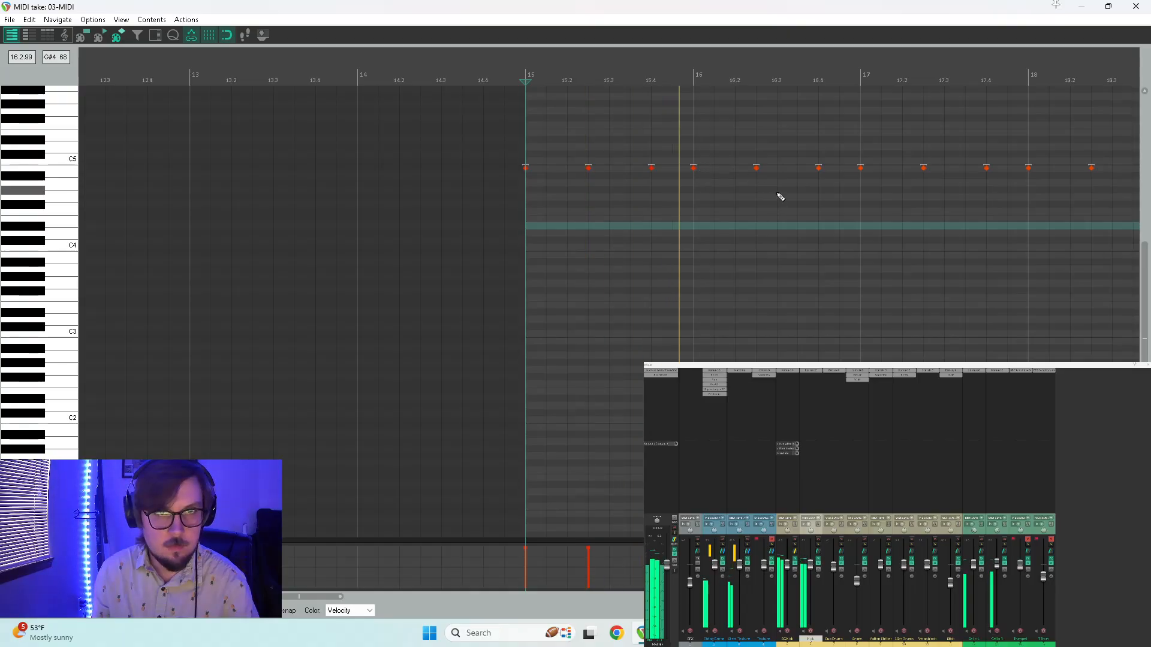
scroll(869, 185, "down", 2)
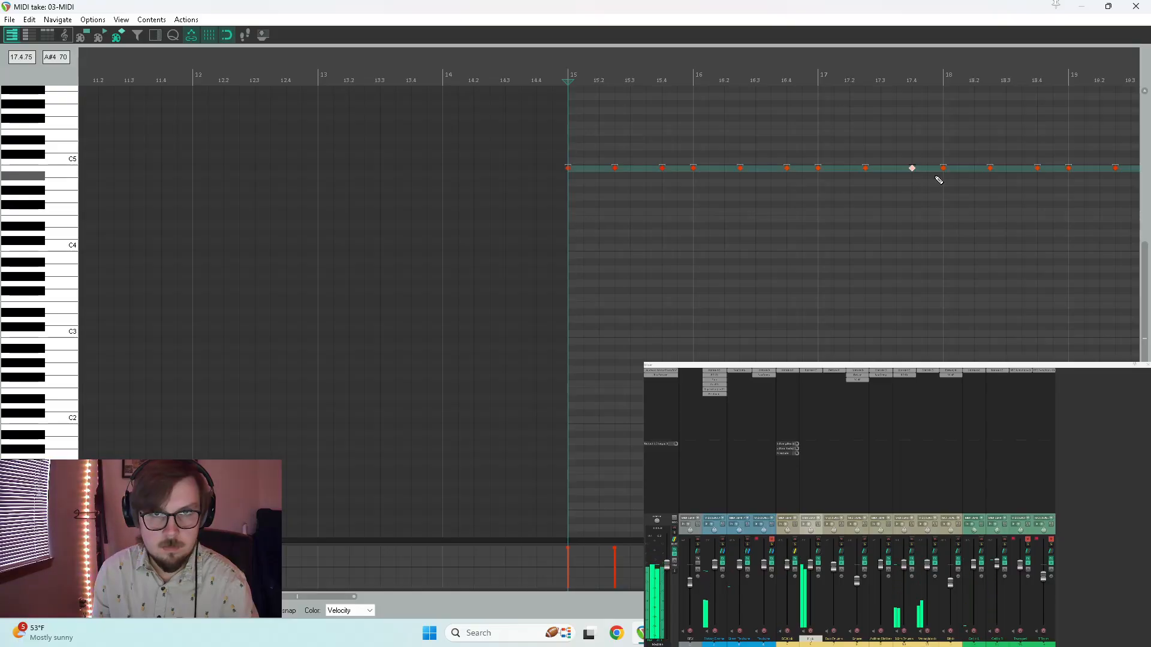
left_click(912, 179)
scroll(923, 186, "up", 3)
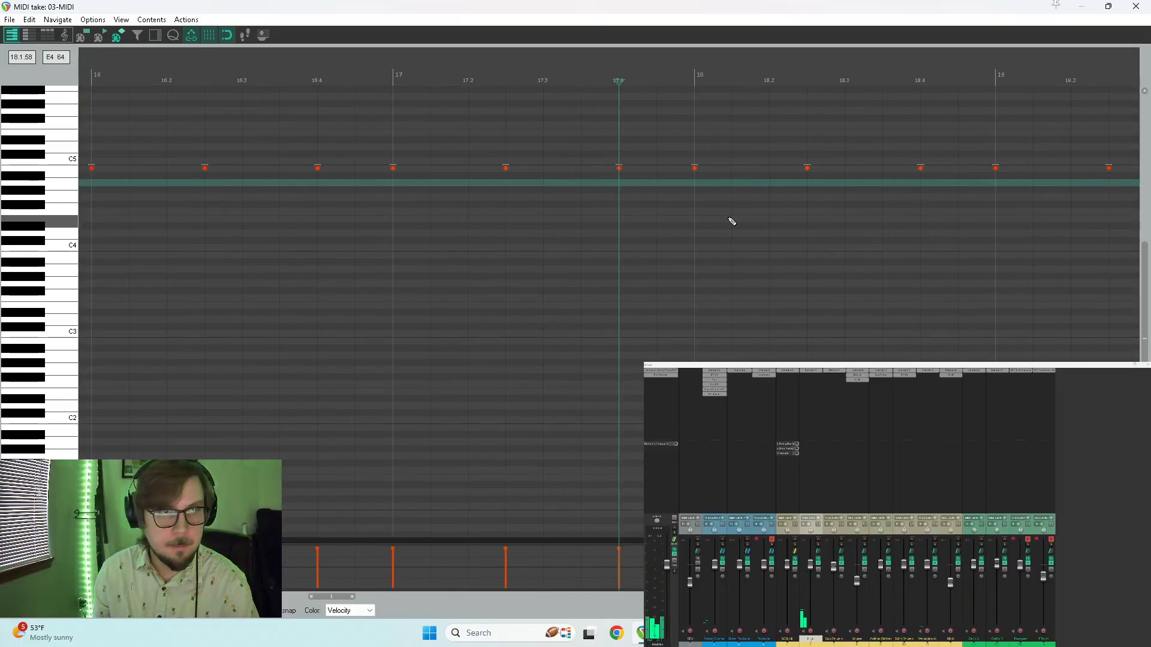
scroll(404, 175, "down", 2)
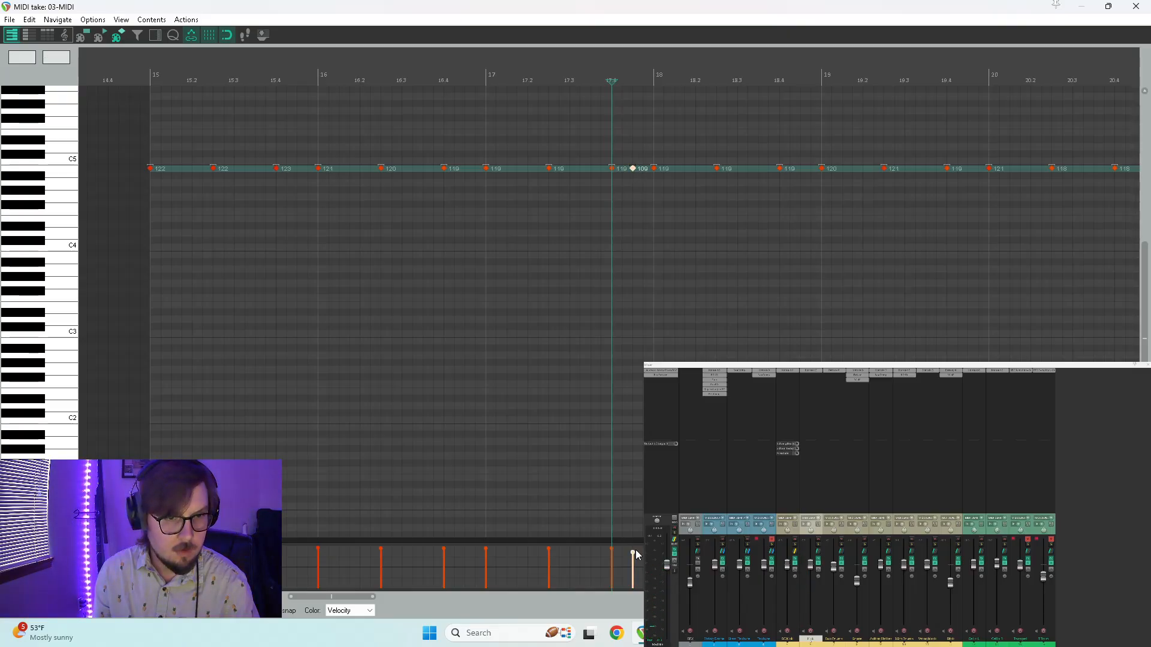
key("space")
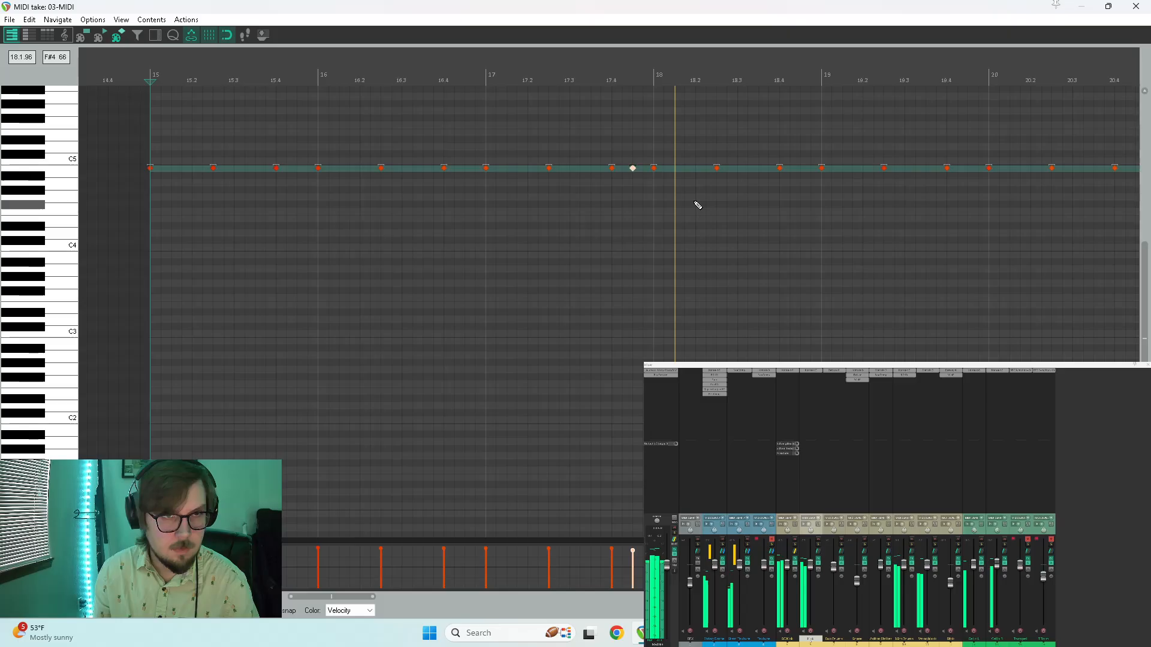
key("space")
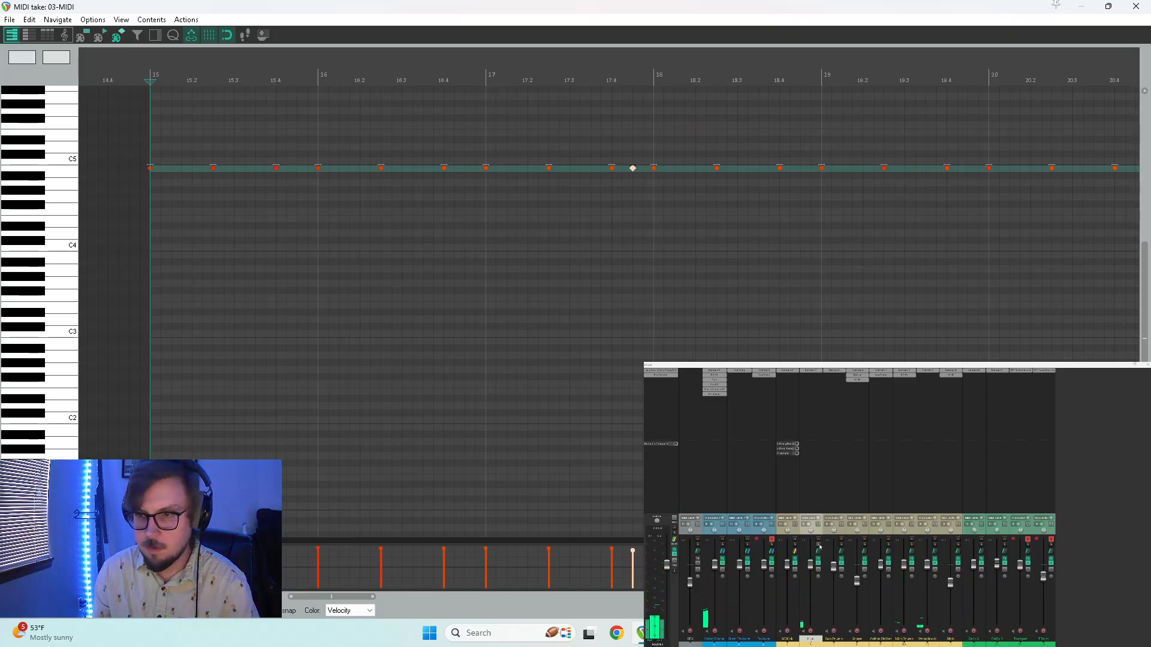
- Solo the Kick, add a second extra hit just before bar 18, and raise the first extra hit's velocity in an enlarged velocity lane
key("space")
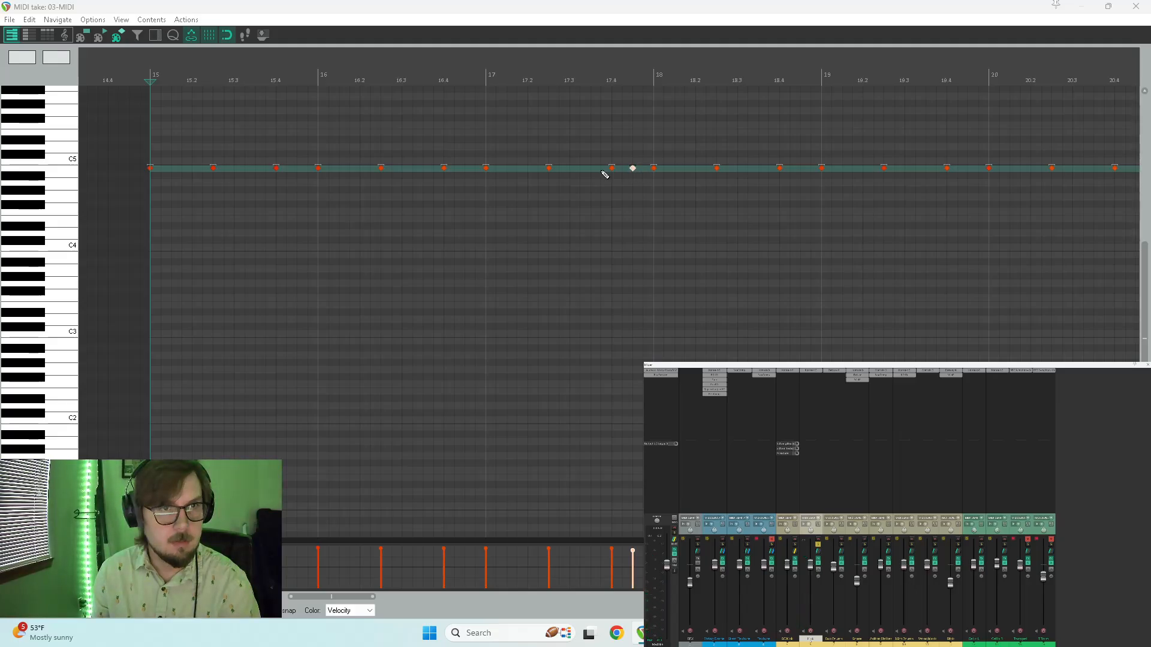
left_click(643, 167)
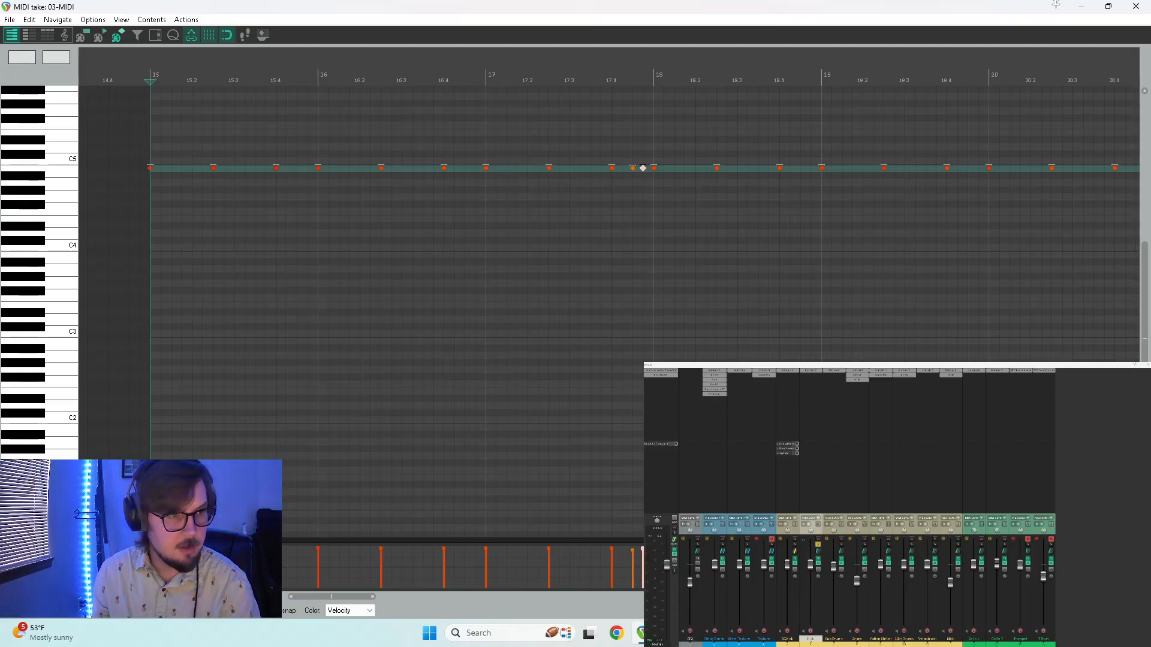
left_click_drag(117, 540, 117, 356)
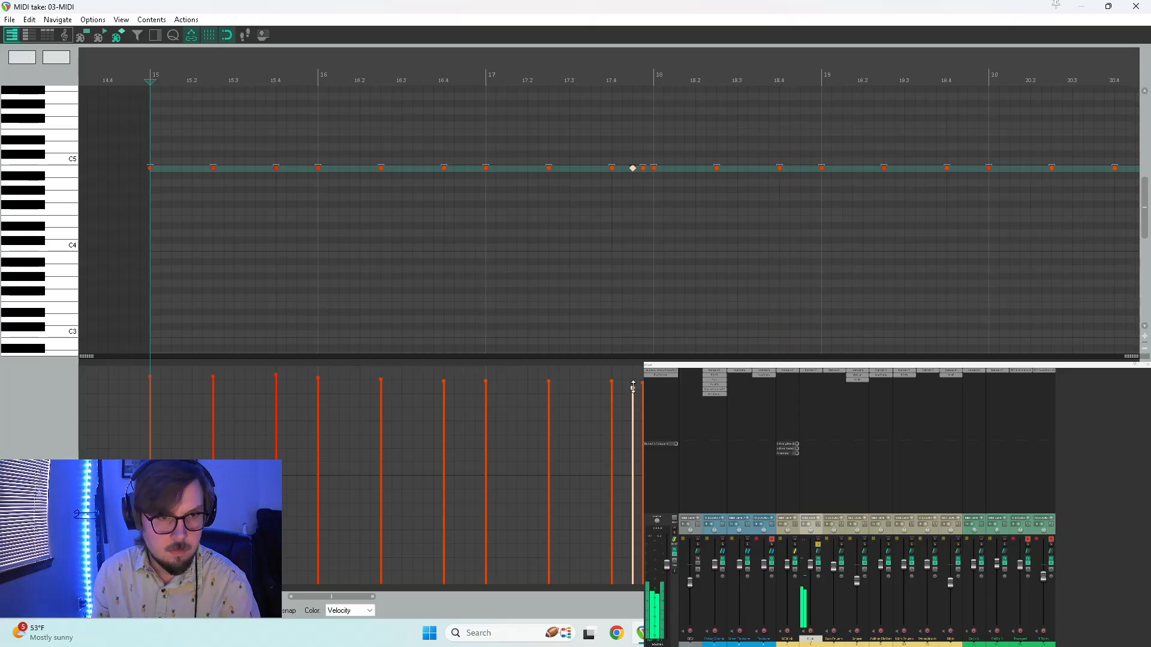
key("space")
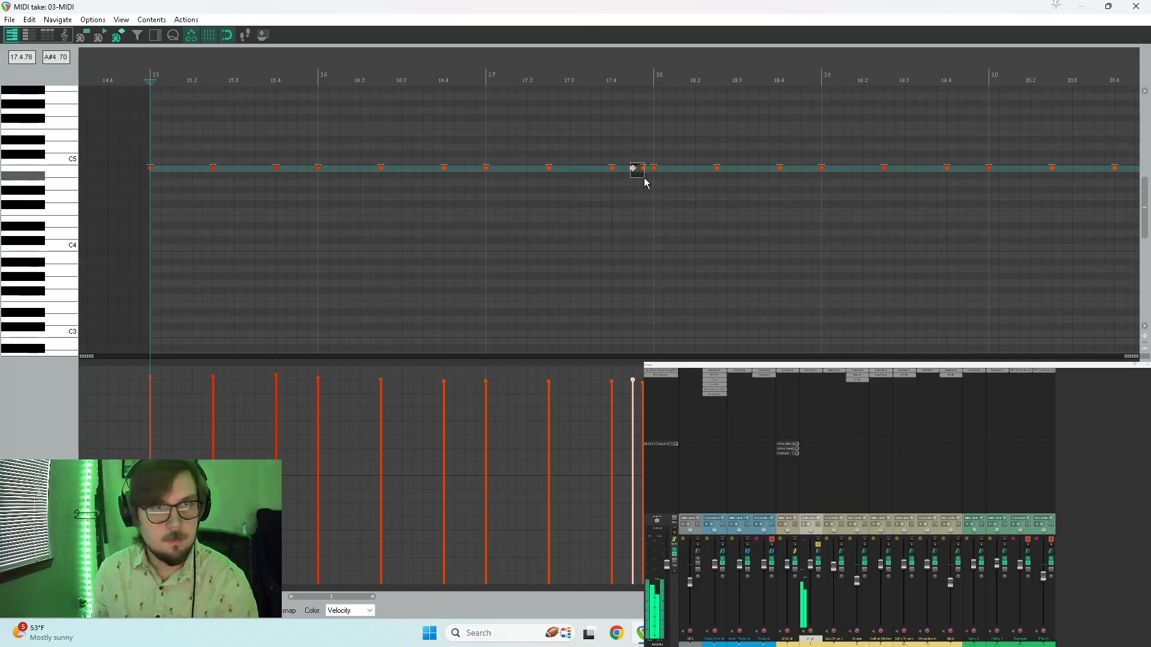
- Copy the two extra kick hits to the ends of bars 18, 19 and 20
left_click(808, 170)
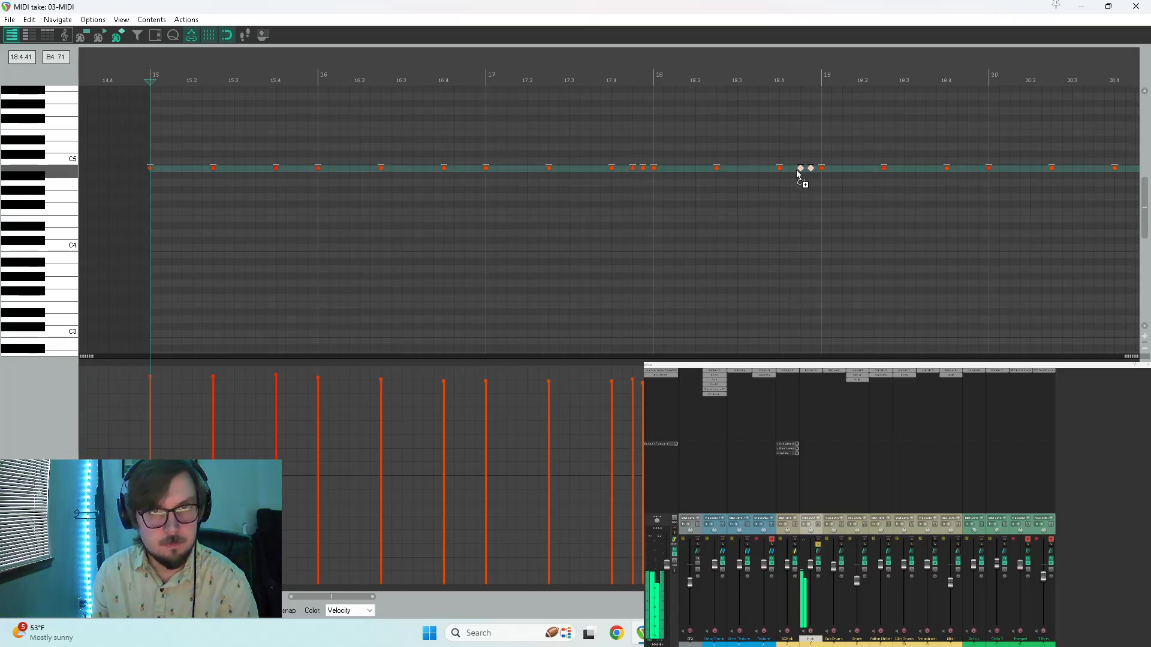
left_click_drag(928, 176, 971, 174)
key("space")
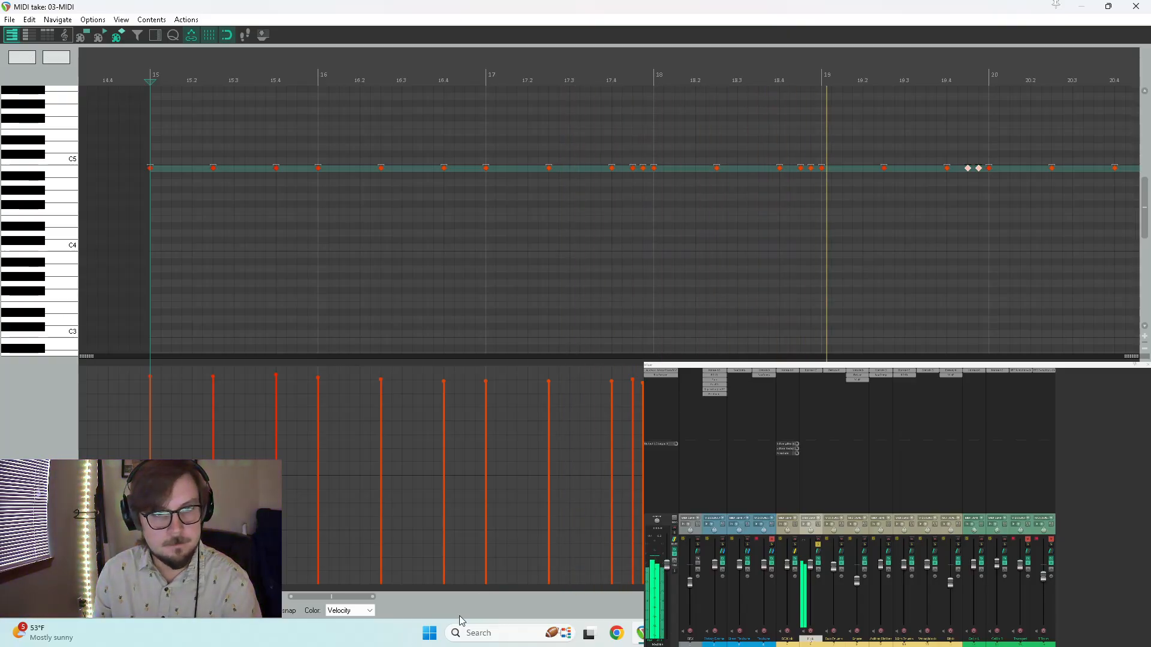
left_click_drag(340, 596, 396, 595)
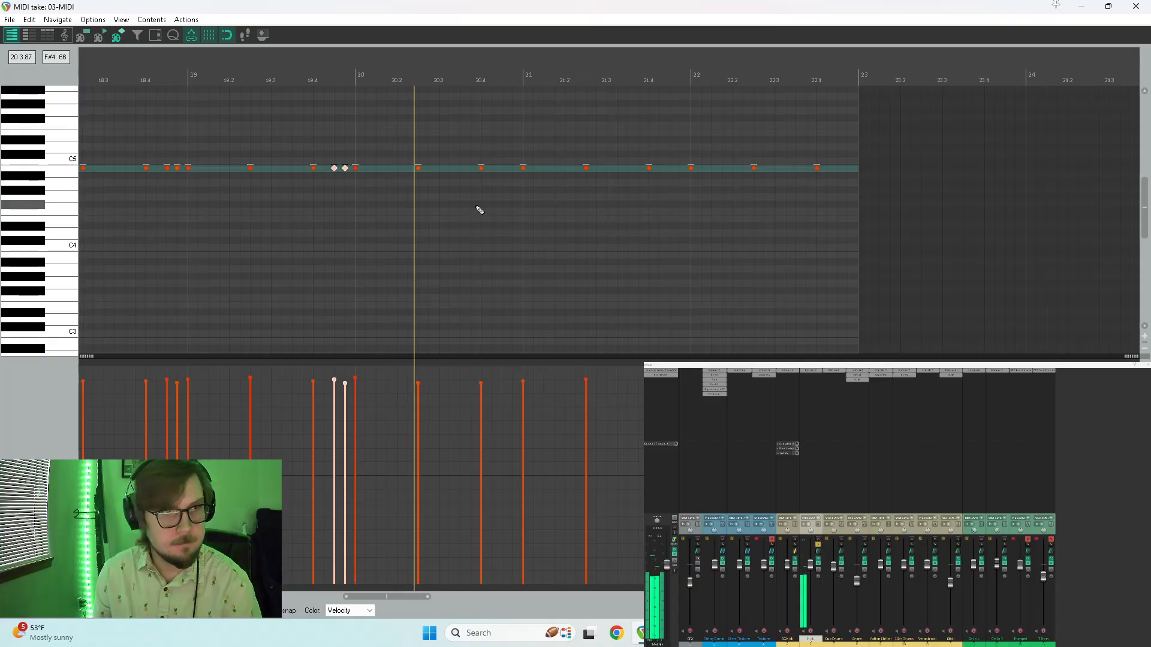
key("space")
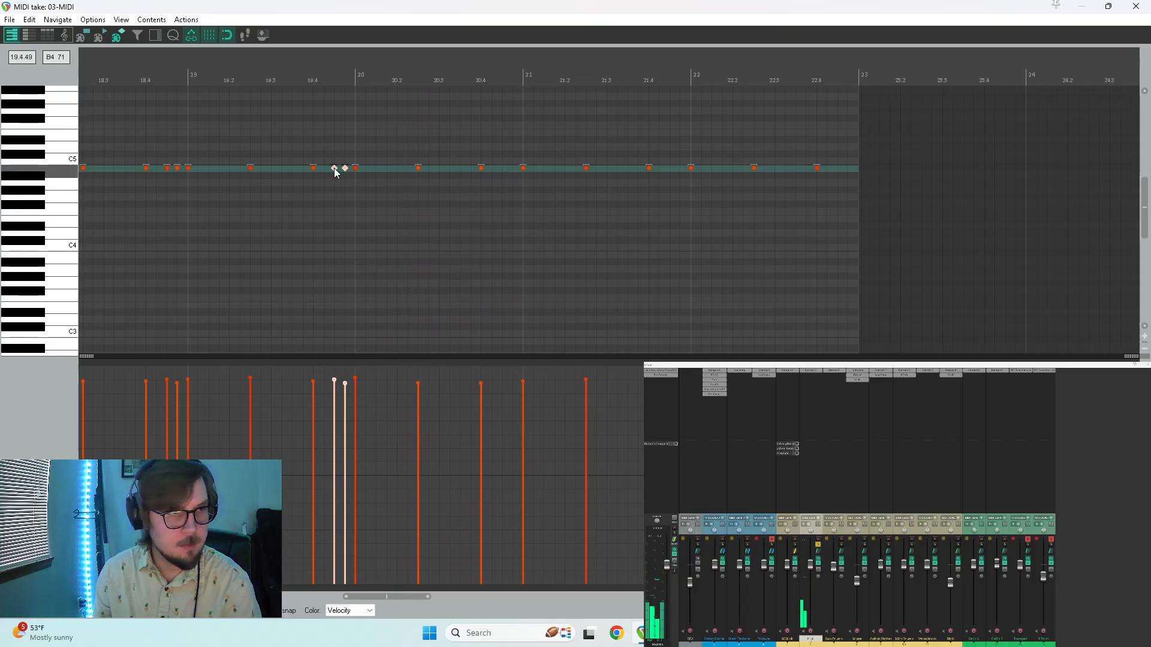
left_click_drag(336, 172, 508, 173)
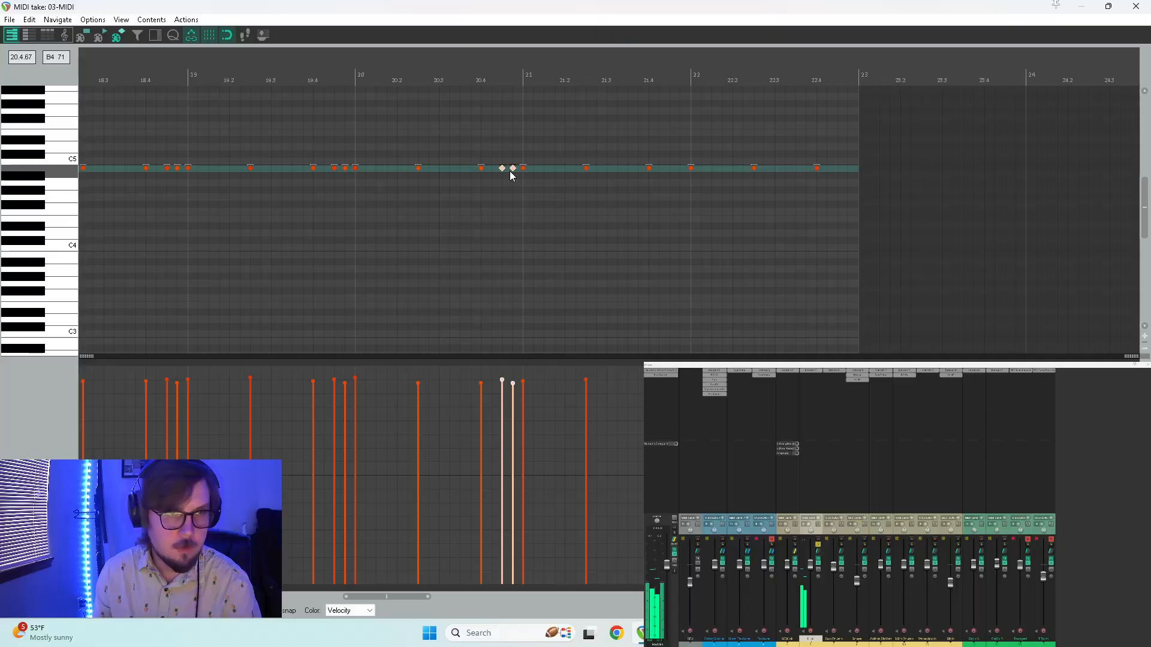
- Move the MIDI editor over the mixer as a smaller window and play the arrangement from bar 23
left_click(425, 215)
key("space")
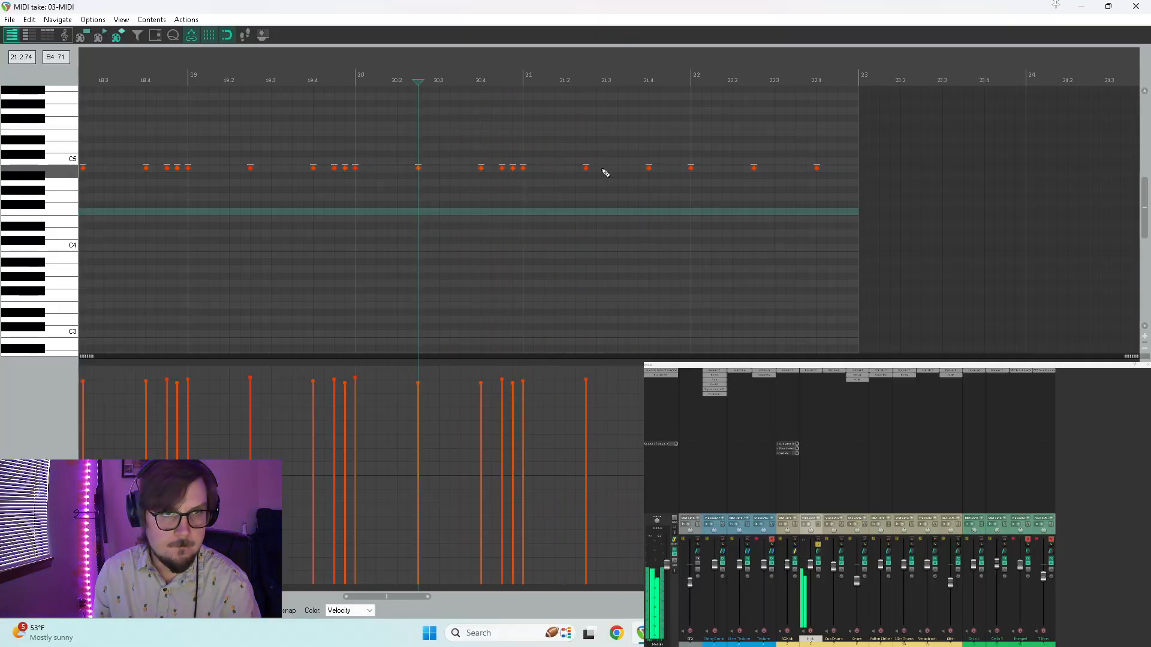
left_click_drag(648, 6, 774, 370)
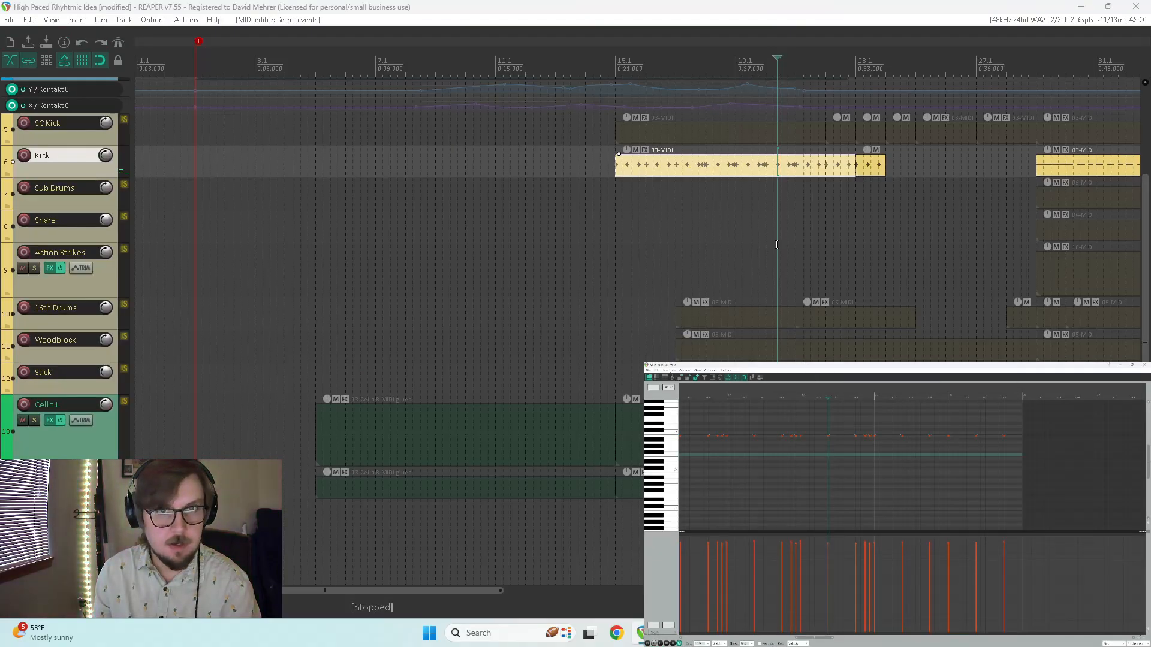
scroll(775, 253, "right", 3)
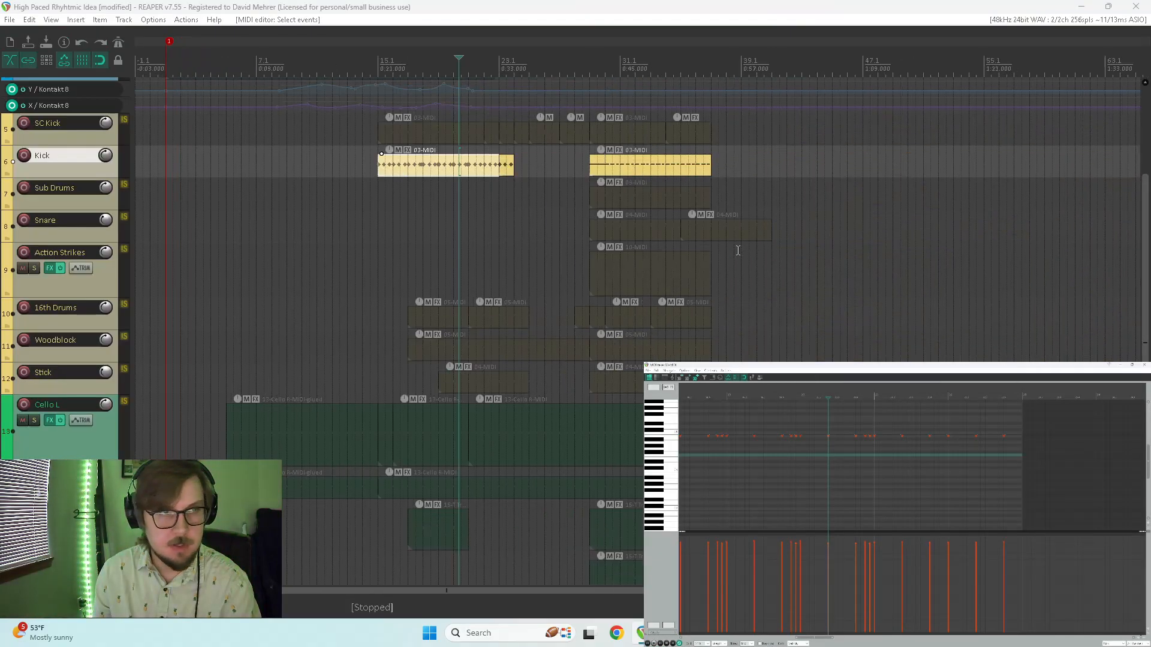
left_click(715, 196)
key("space")
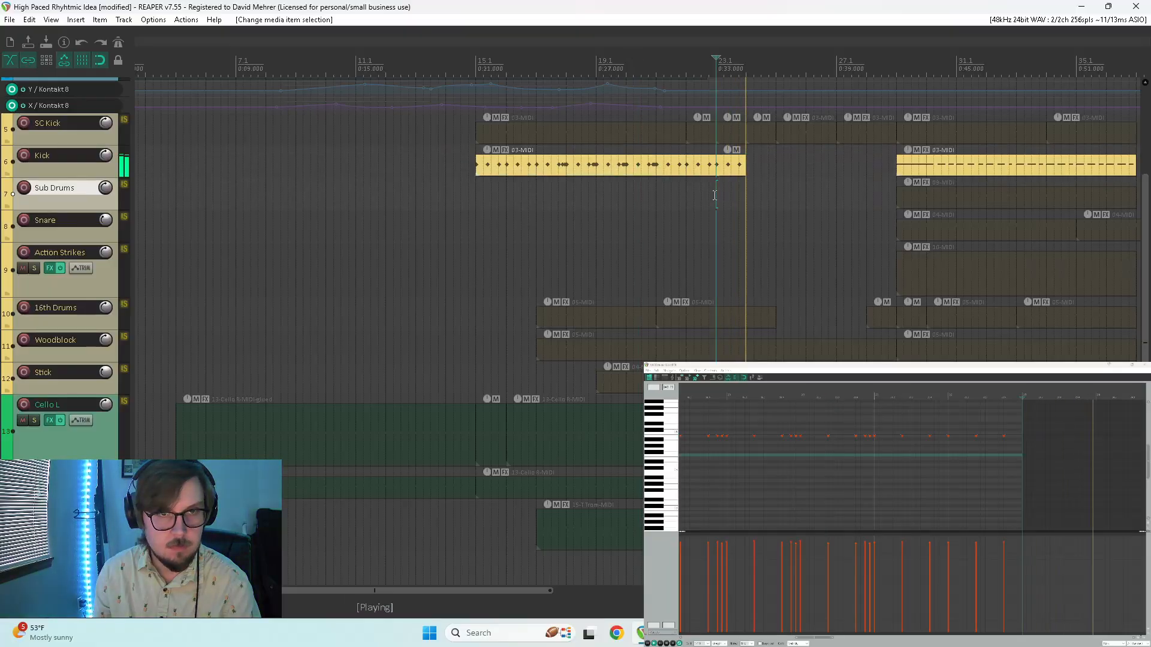
- Play the Kick clip from bar 15, make the Kick track taller, and unsolo it
left_click(663, 168)
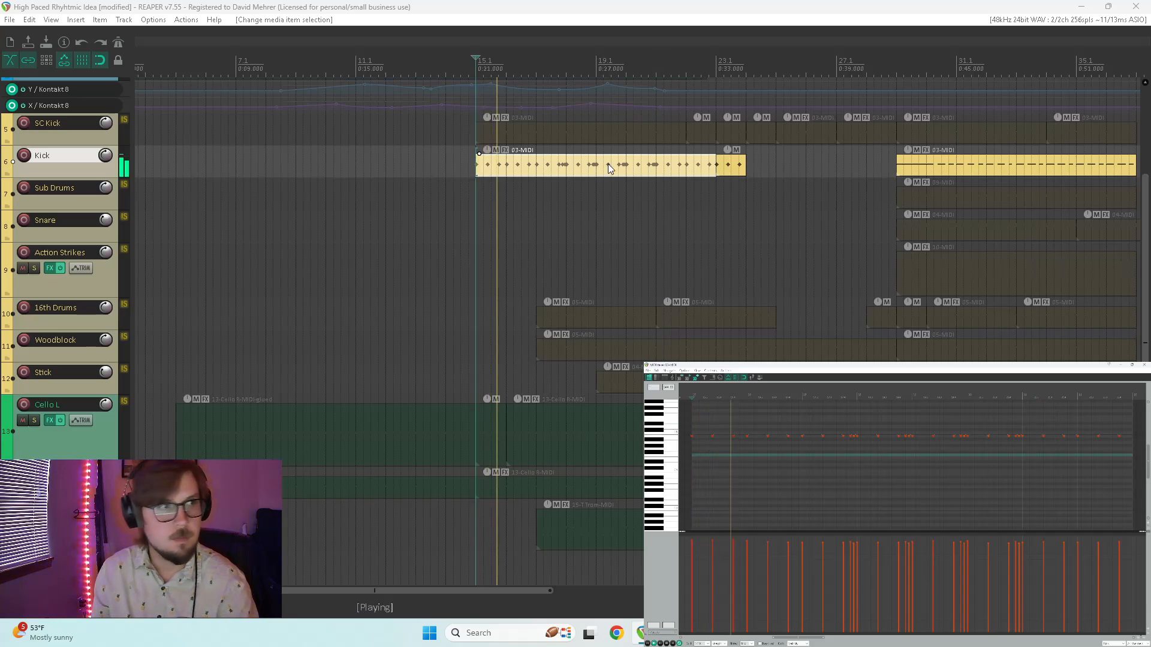
left_click_drag(52, 177, 47, 196)
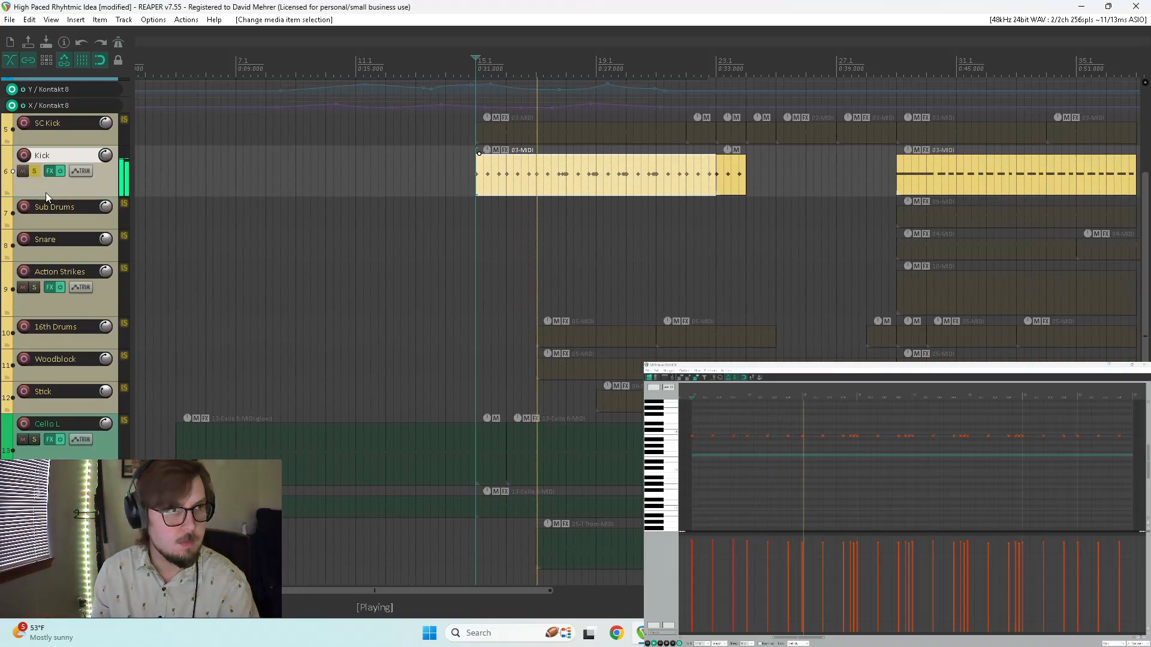
left_click(34, 171)
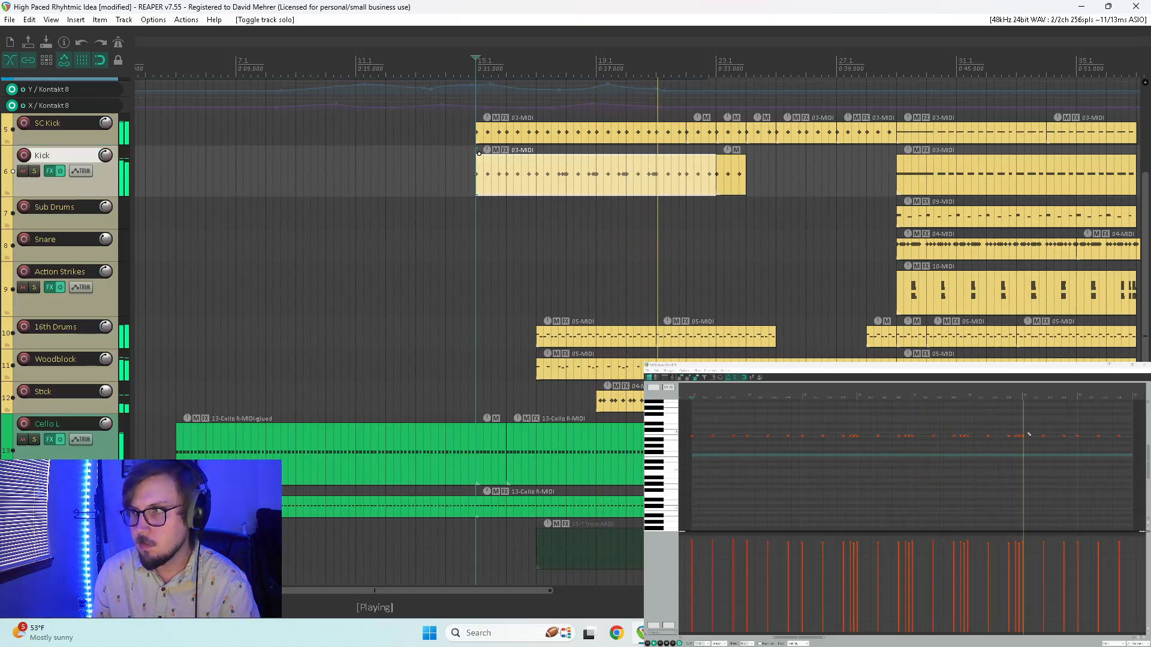
key("space")
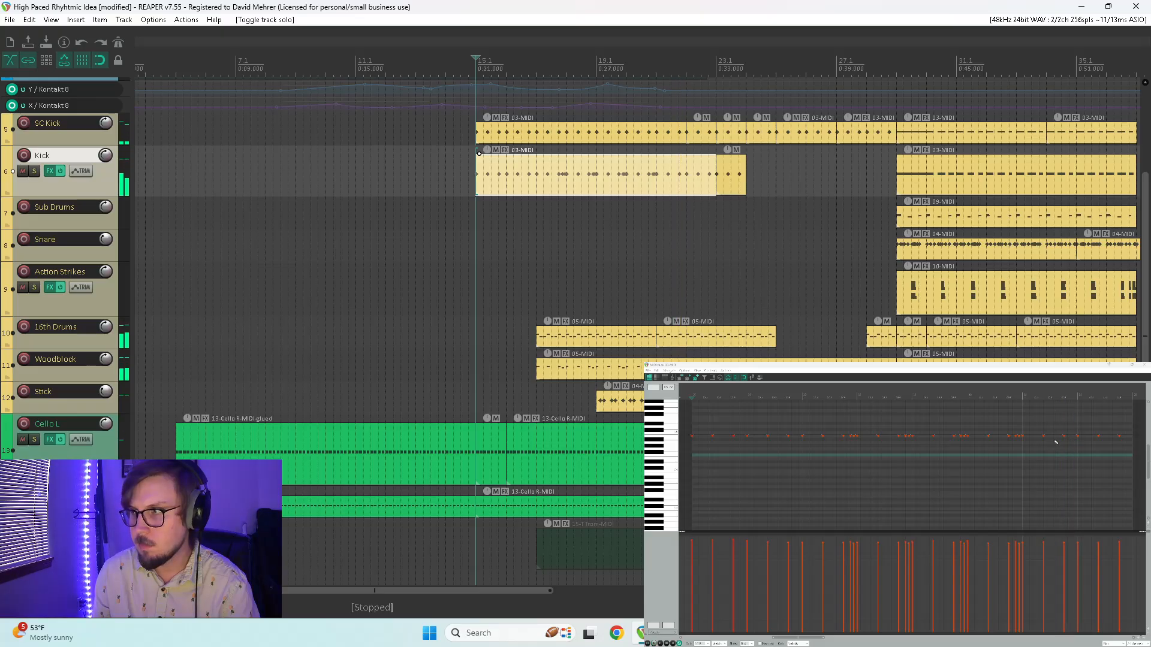
- Copy the extra kick hits to the end of bar 21 and into the gaps of bar 22
left_click(1017, 435)
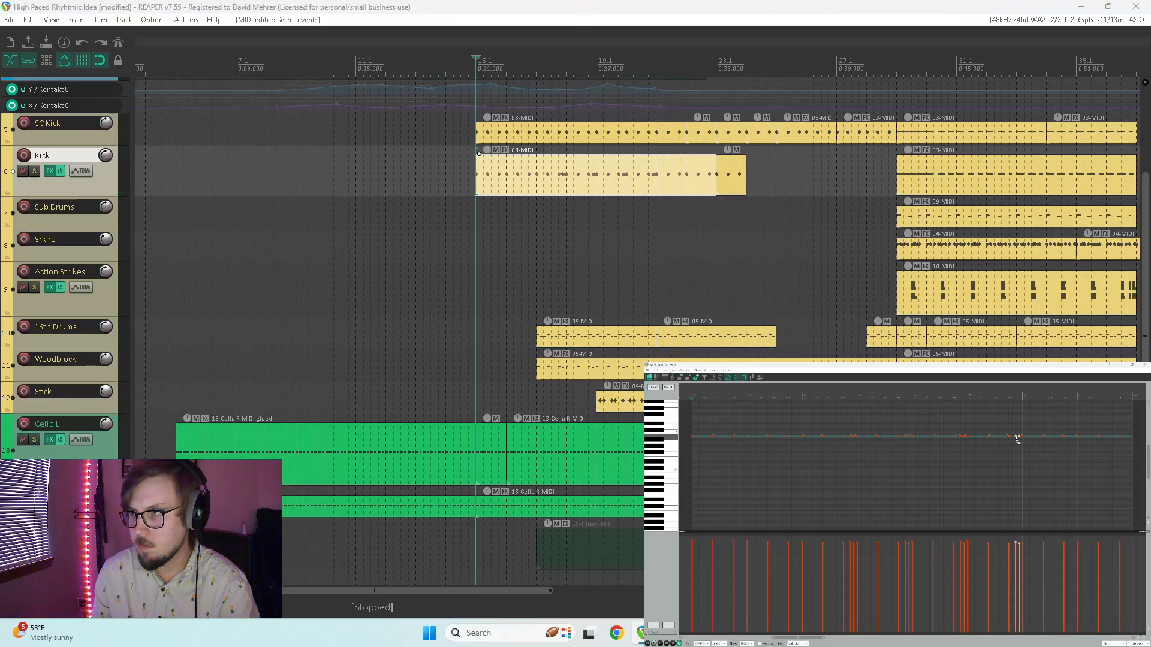
left_click(1046, 437)
left_click(1073, 438)
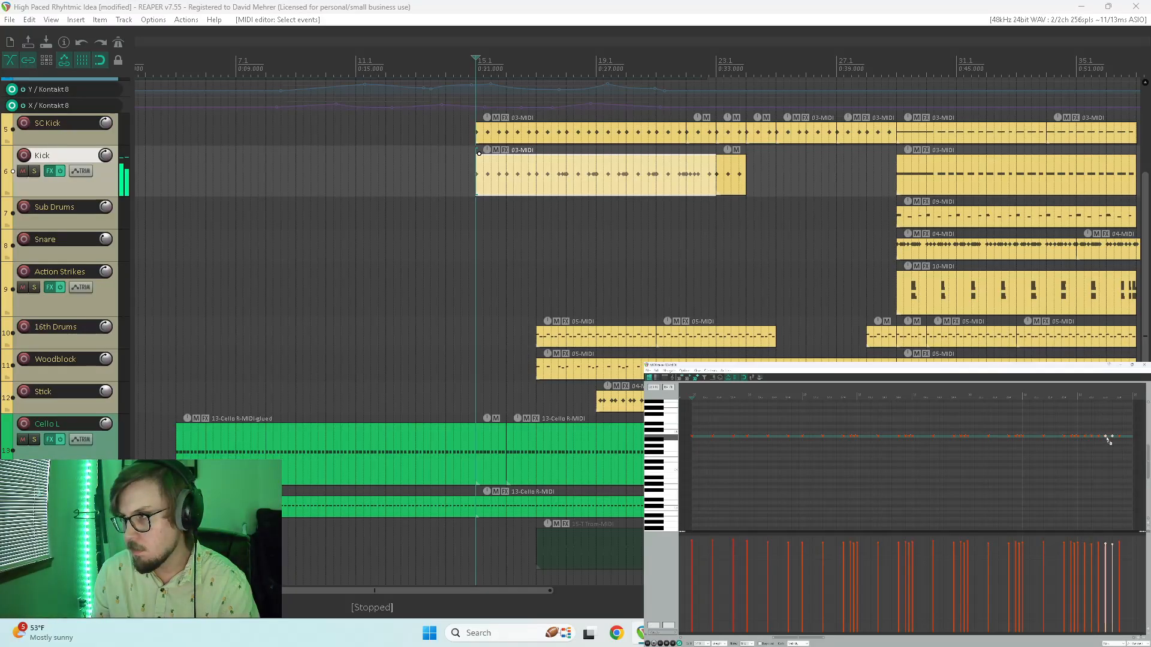
- Play the full arrangement with the denser kick pattern and close the MIDI editor
key("space")
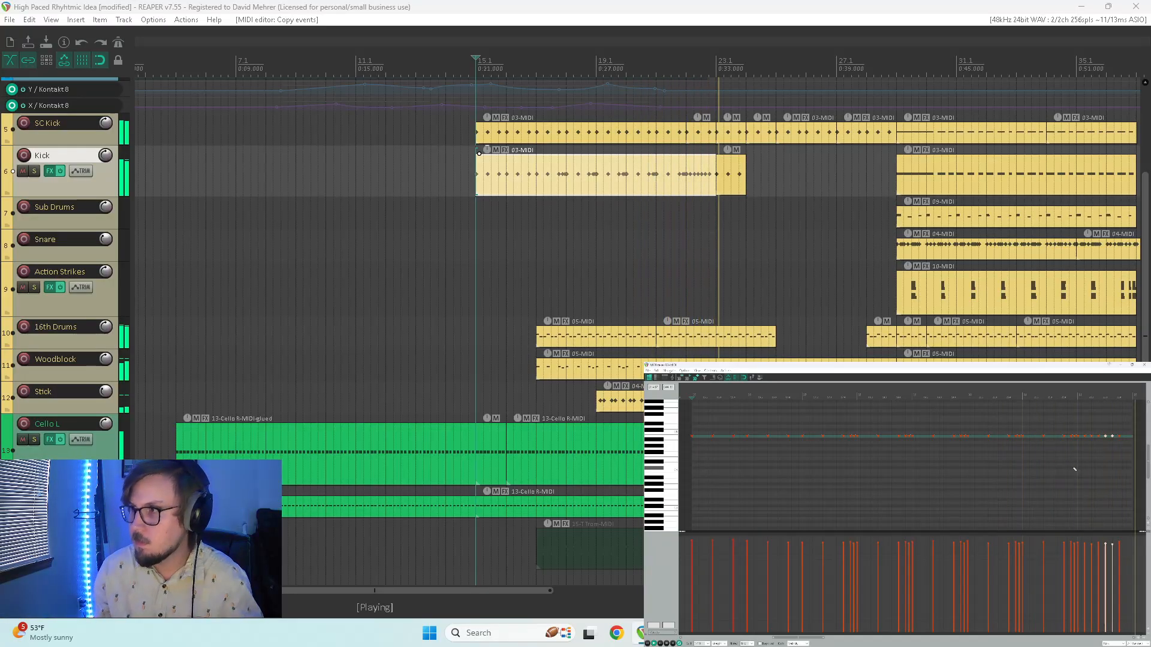
left_click(1145, 365)
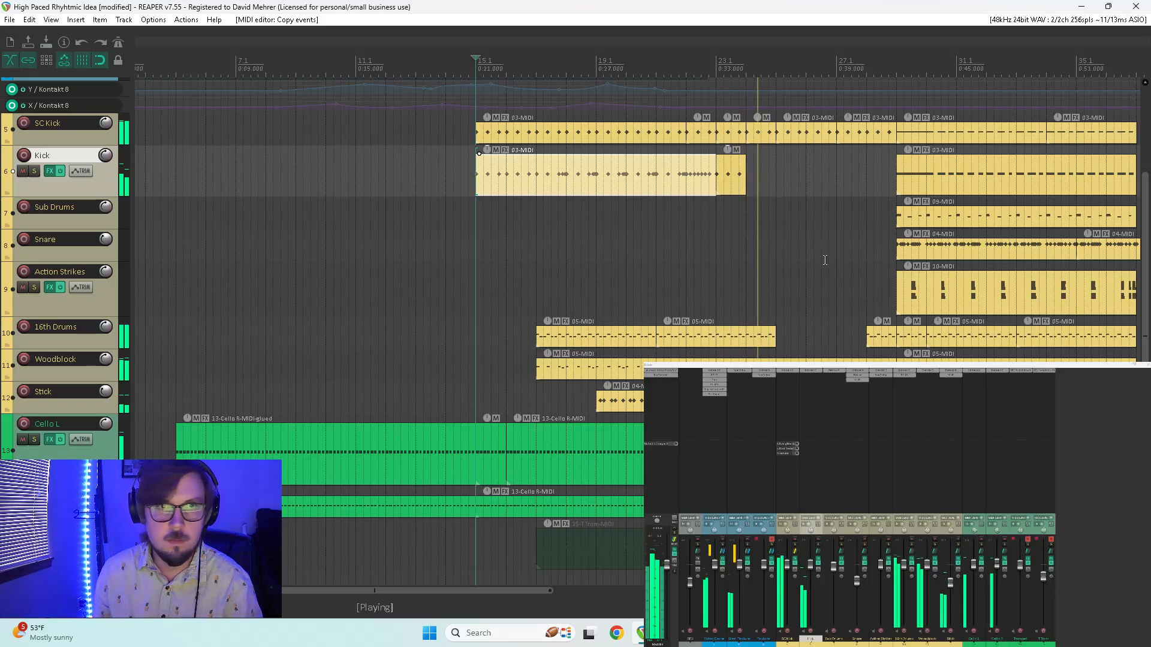
left_click(725, 240)
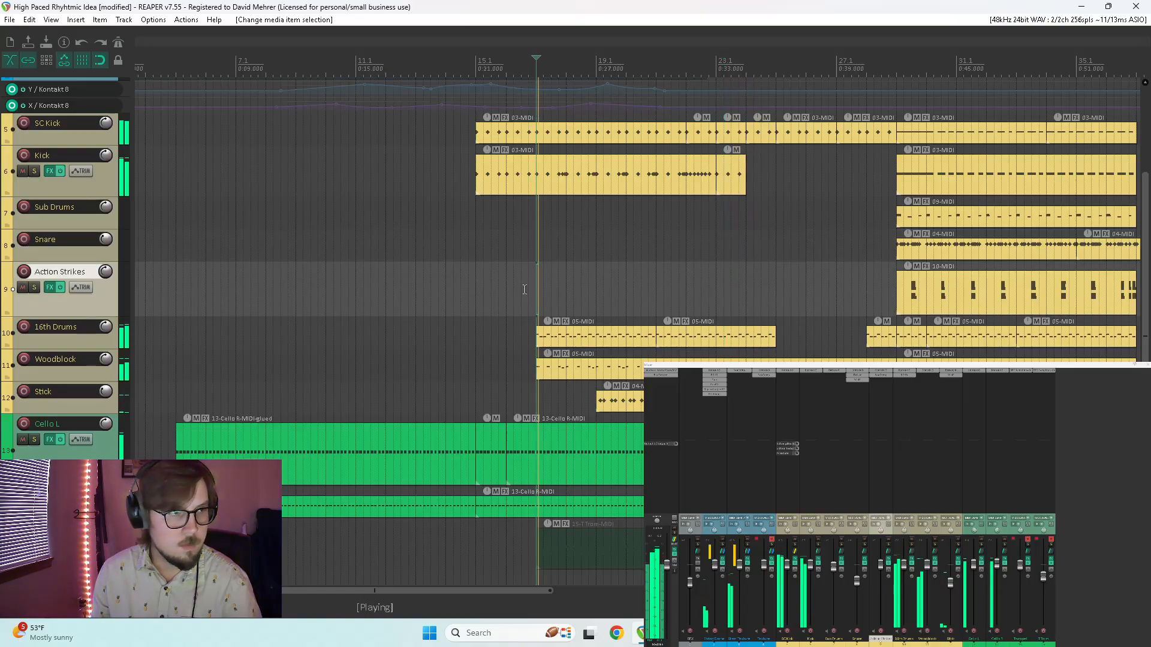
- Play from bar 17, make the 16th Drums track taller, and solo it together with the Kick track
left_click(536, 288)
left_click_drag(54, 347, 54, 381)
left_click(34, 342)
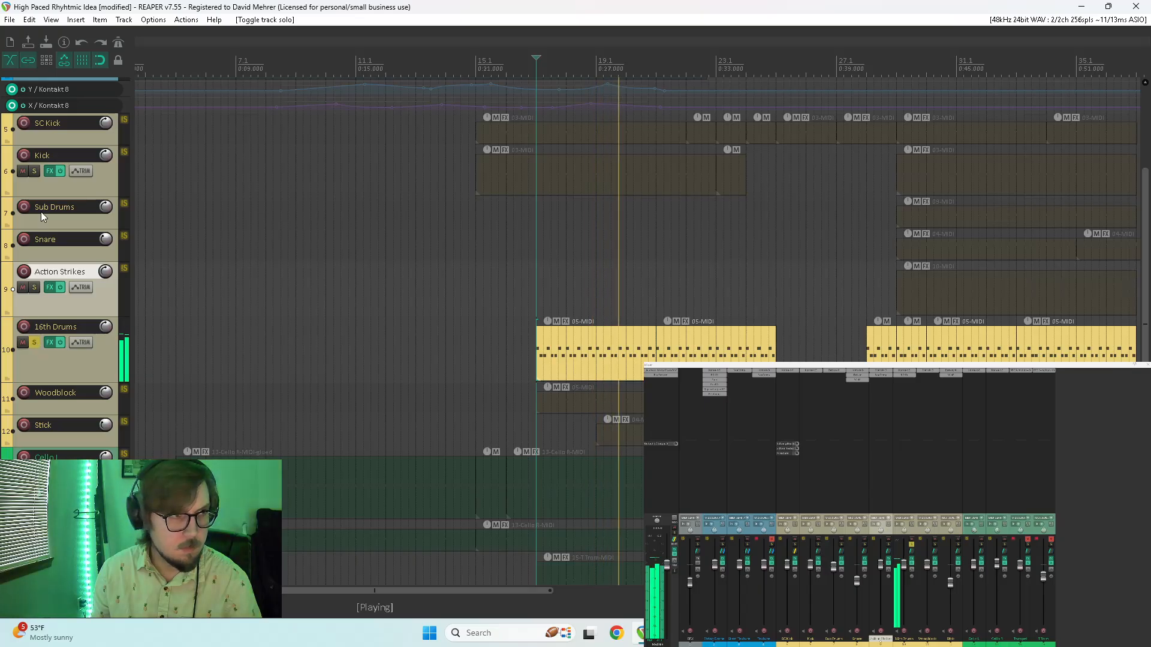
left_click(35, 172)
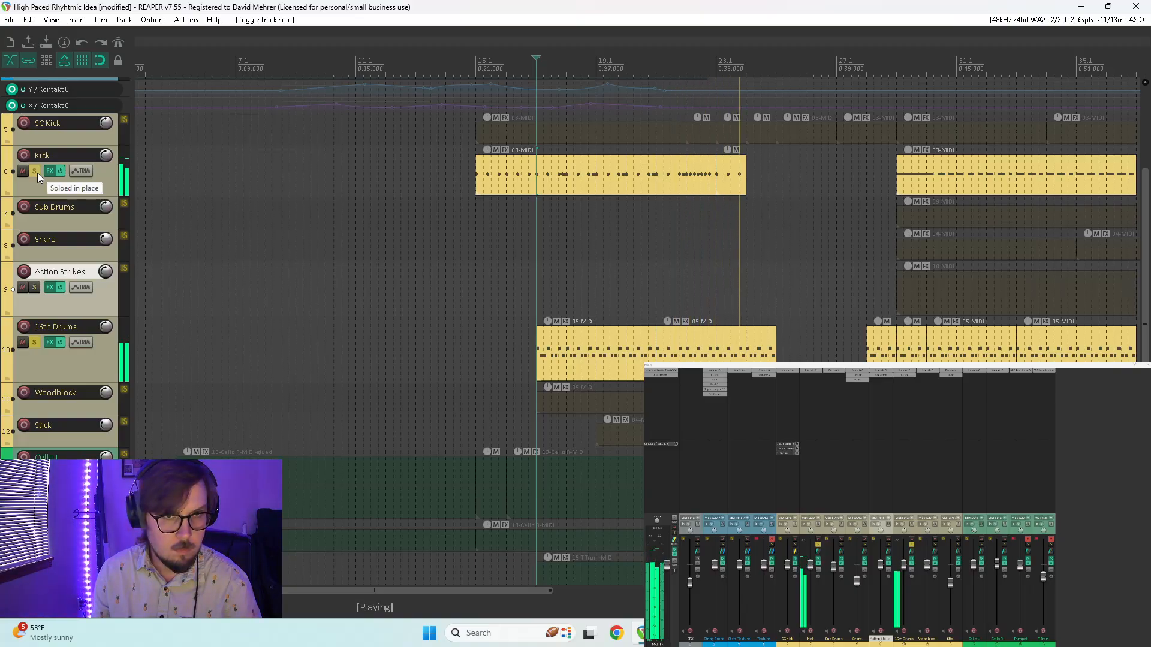
left_click(715, 286)
- Lower the velocities of the bar 24 notes in the second 16th Drums clip, enlarging the velocity lane for the edit
double_click(752, 339)
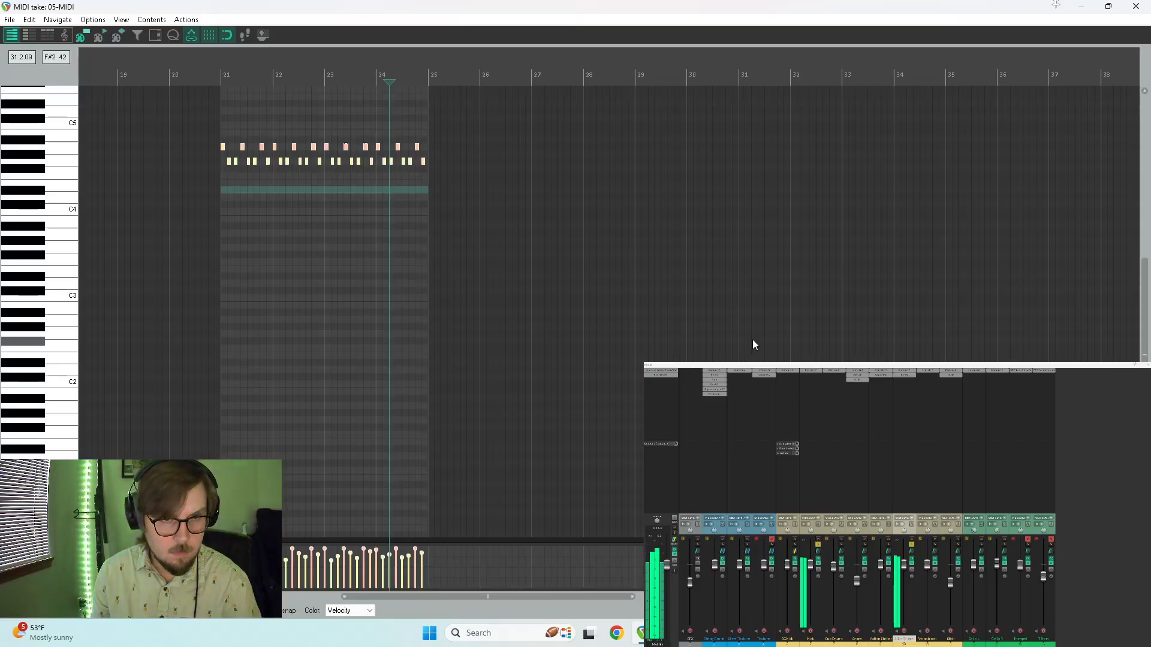
left_click_drag(468, 118, 378, 182)
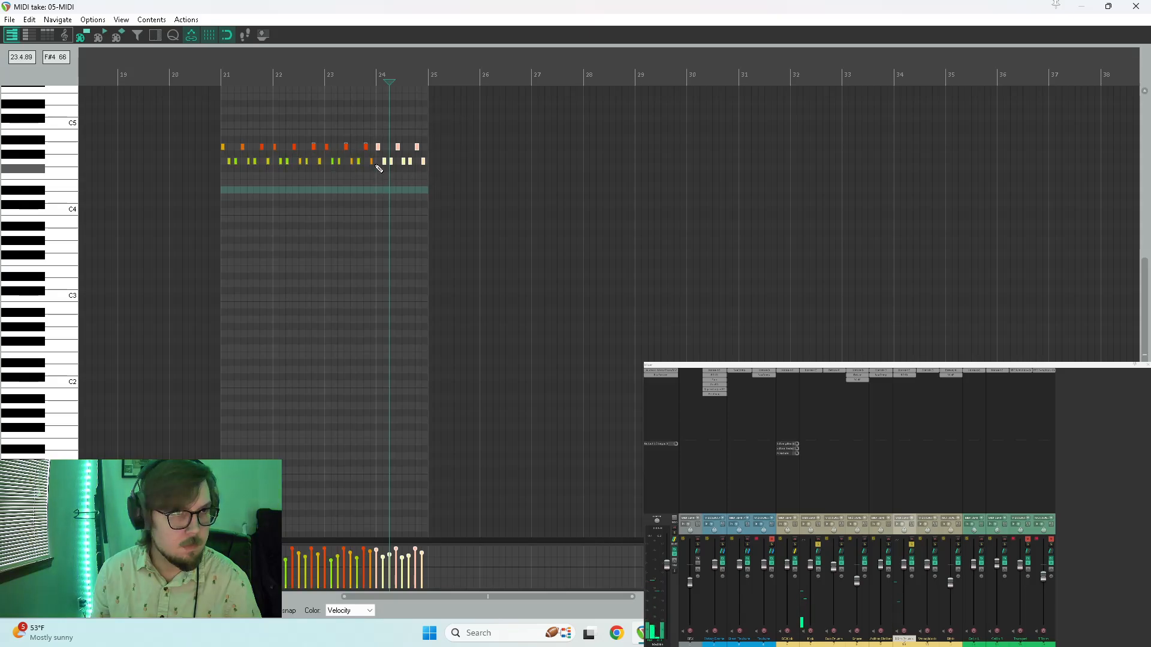
key("space")
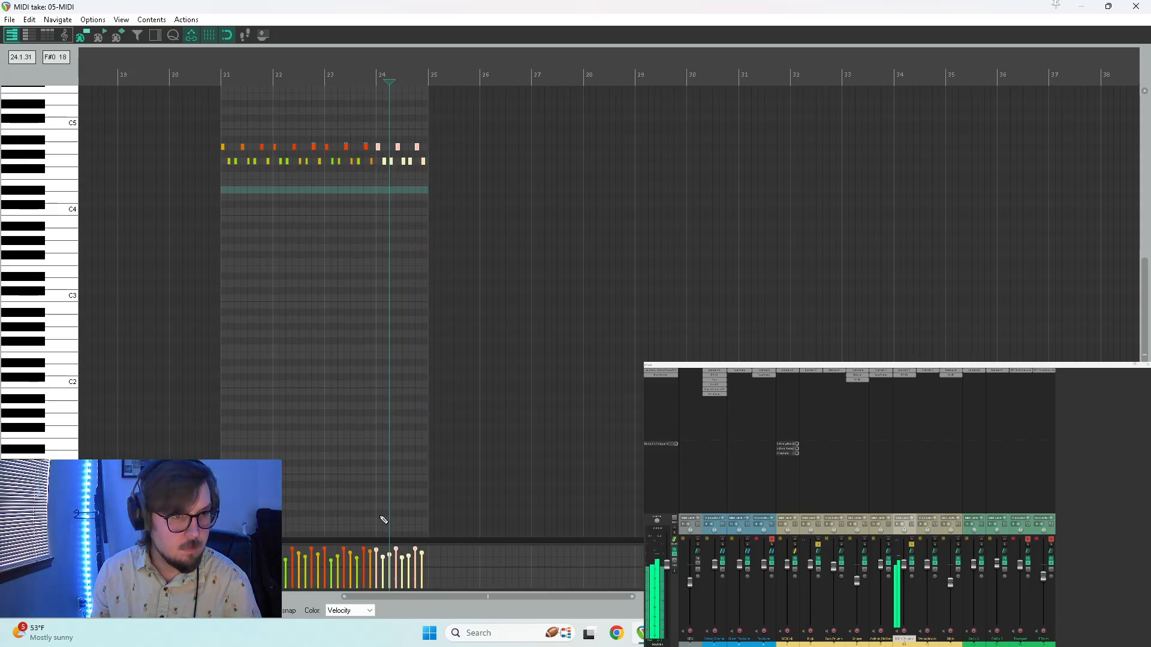
key("space")
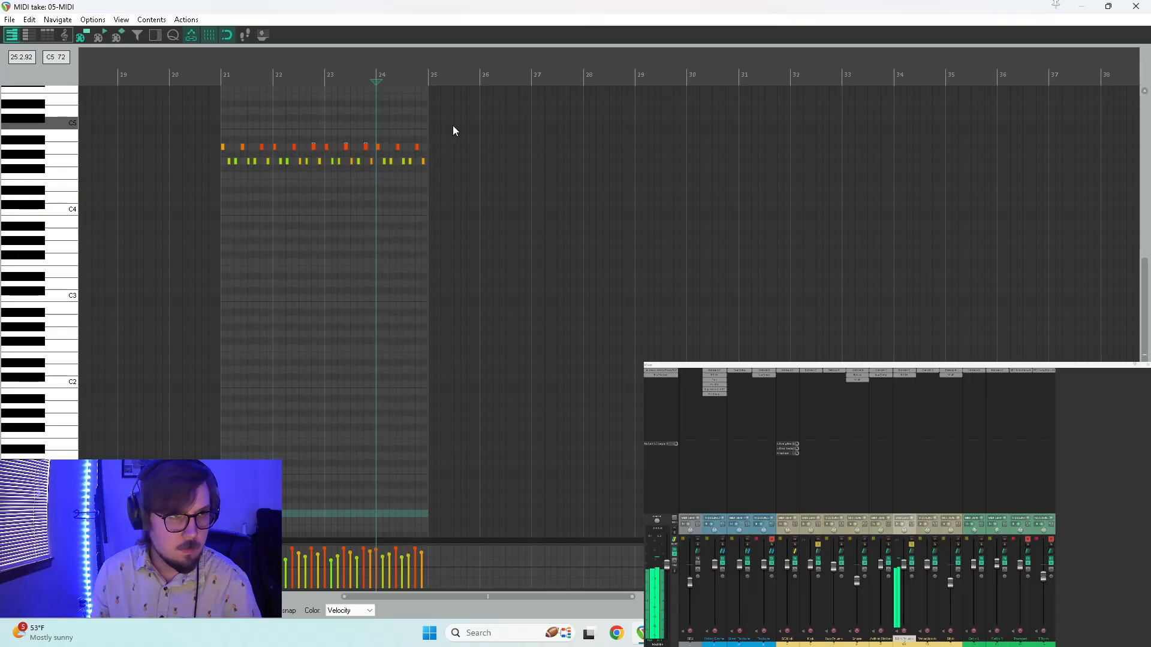
left_click(340, 133)
key("space")
left_click_drag(456, 132, 376, 184)
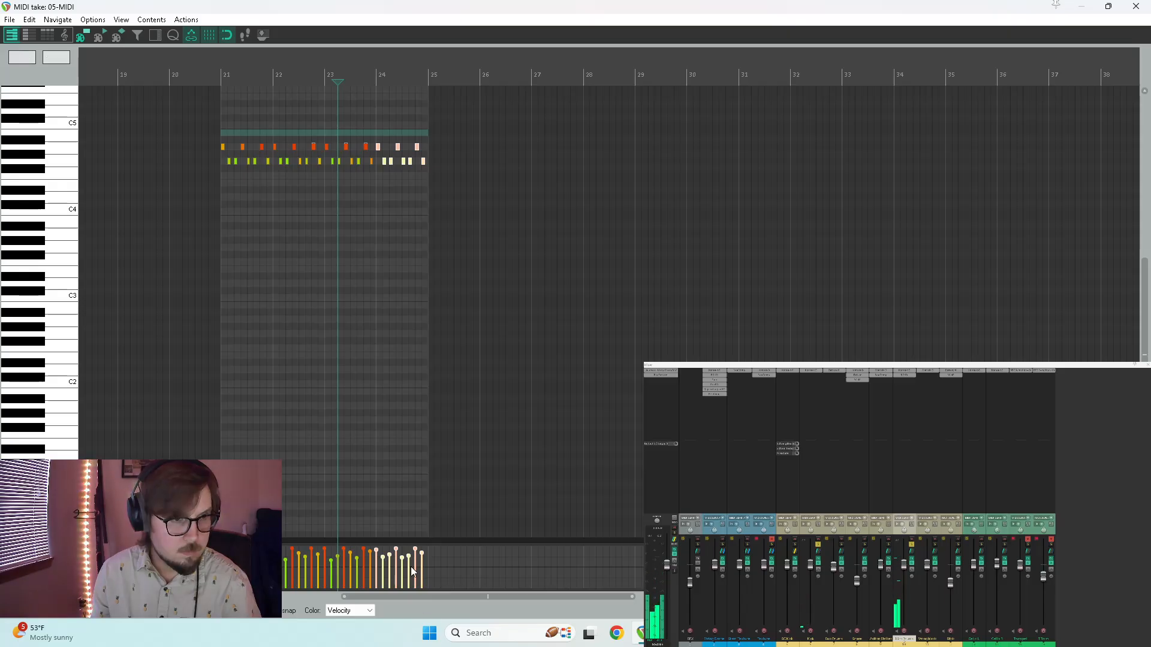
left_click_drag(423, 540, 375, 480)
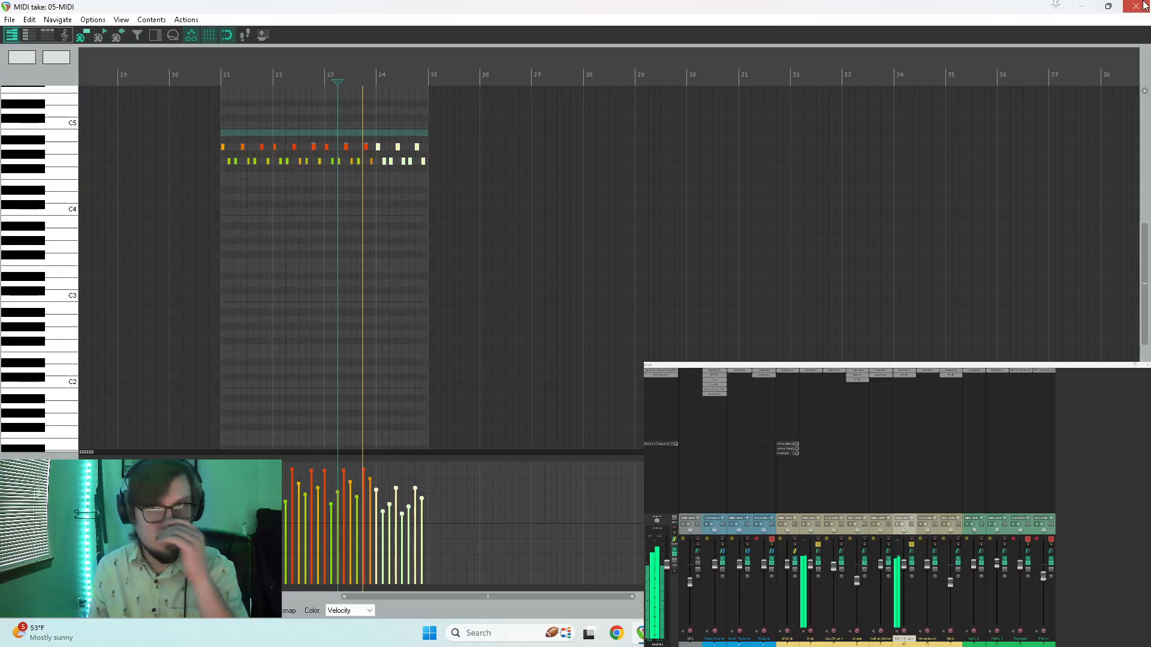
key("Escape")
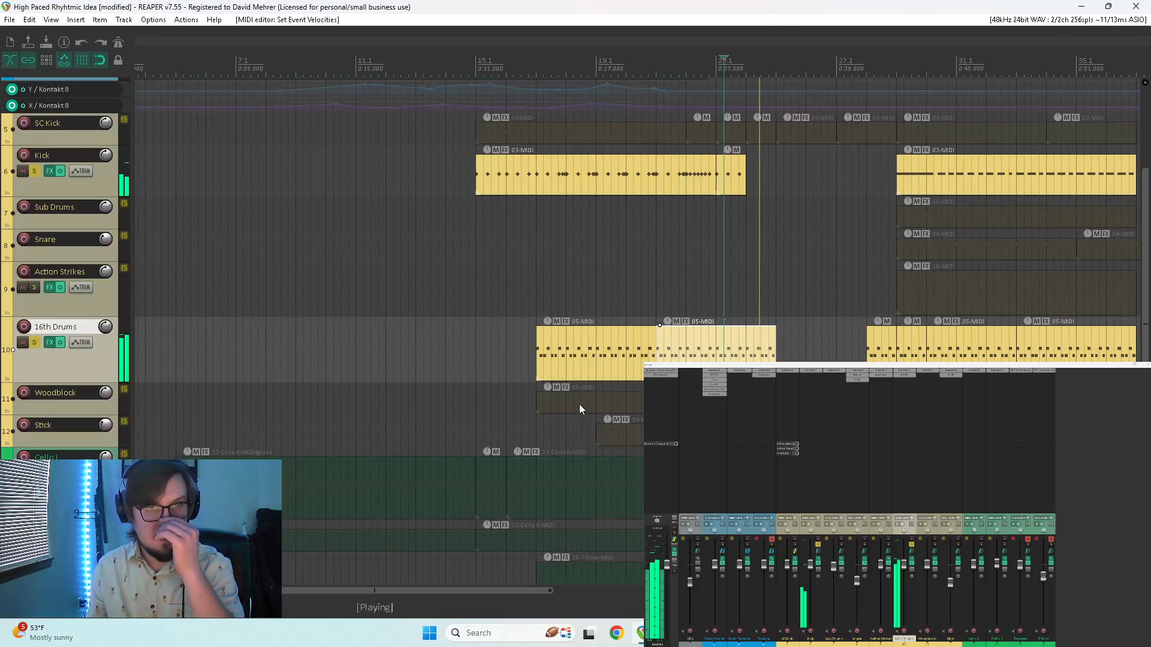
- Unsolo the Kick and 16th Drums tracks and restart playback of the full arrangement from bar 23
left_click(817, 545)
left_click(912, 544)
key("space")
key("space")
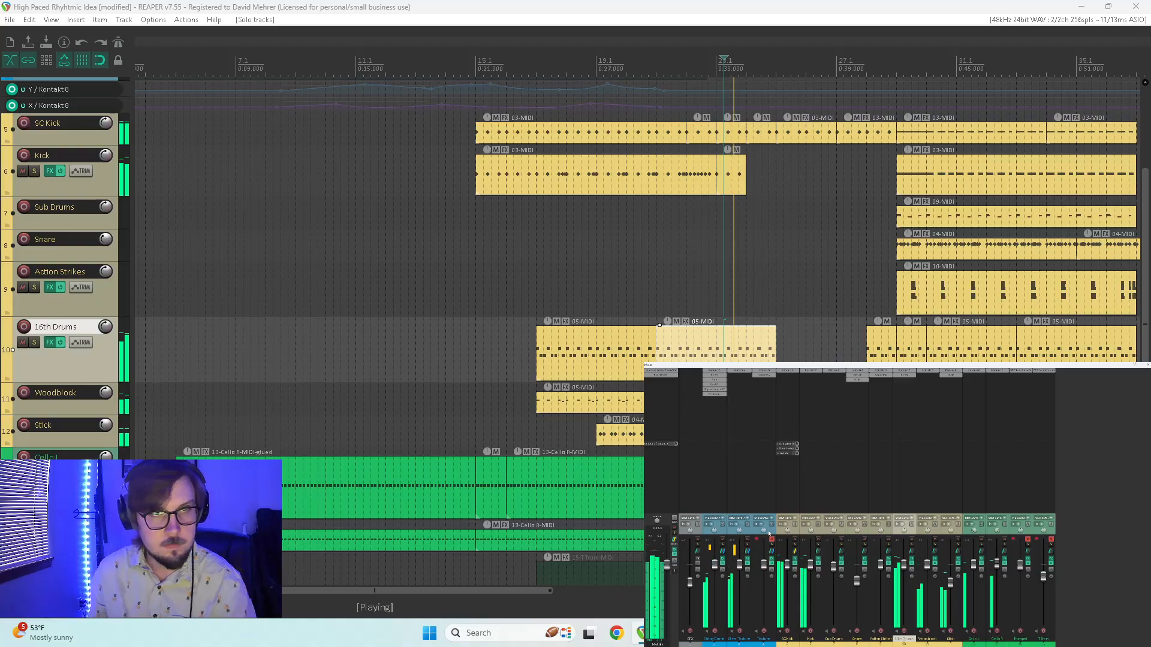
- Raise the velocities of the upper-row notes in bar 23 of the 16th Drums clip and play the arrangement
double_click(719, 348)
key("space")
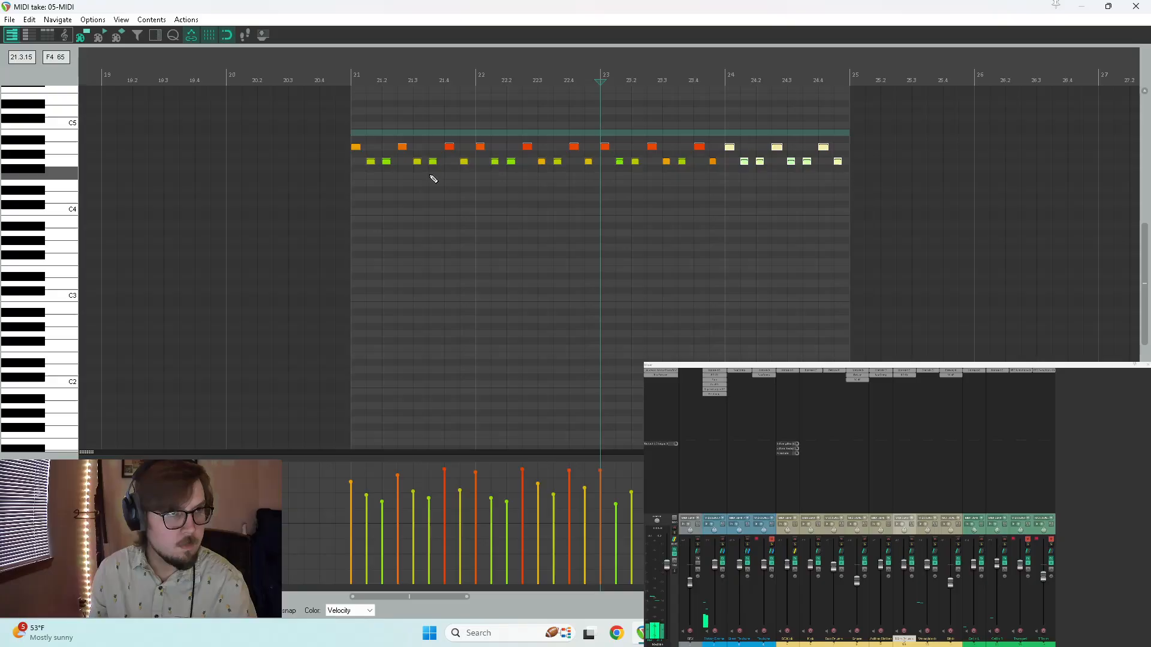
scroll(431, 178, "up", 3)
left_click_drag(598, 138, 701, 156)
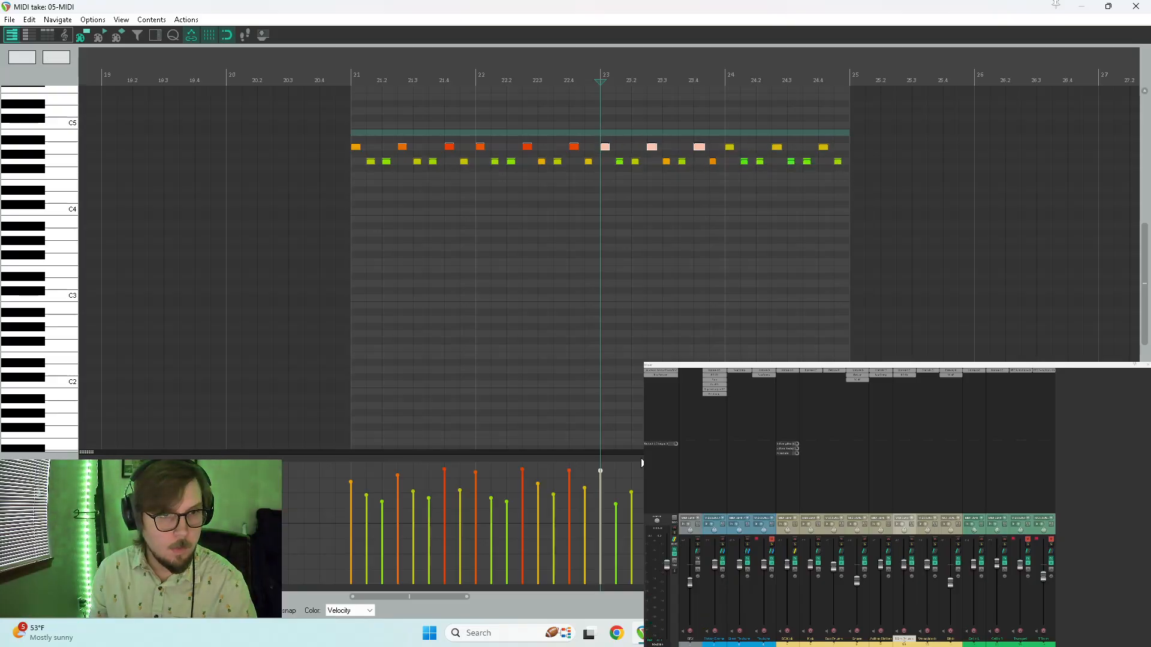
key("space")
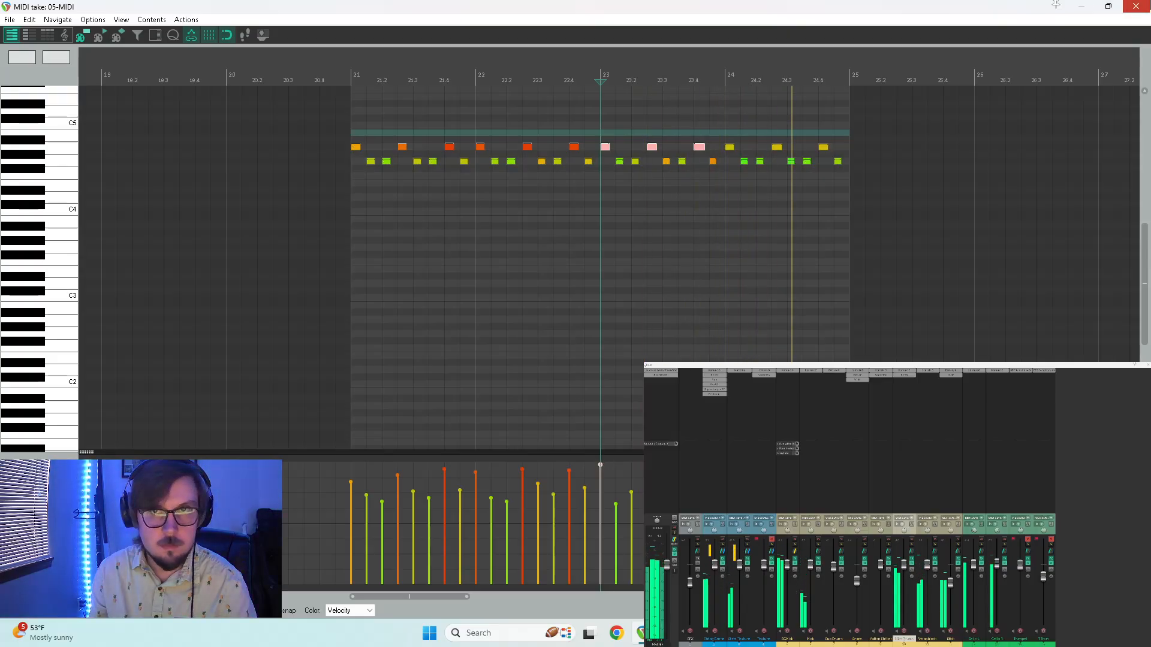
left_click(1136, 6)
scroll(789, 276, "down", 3)
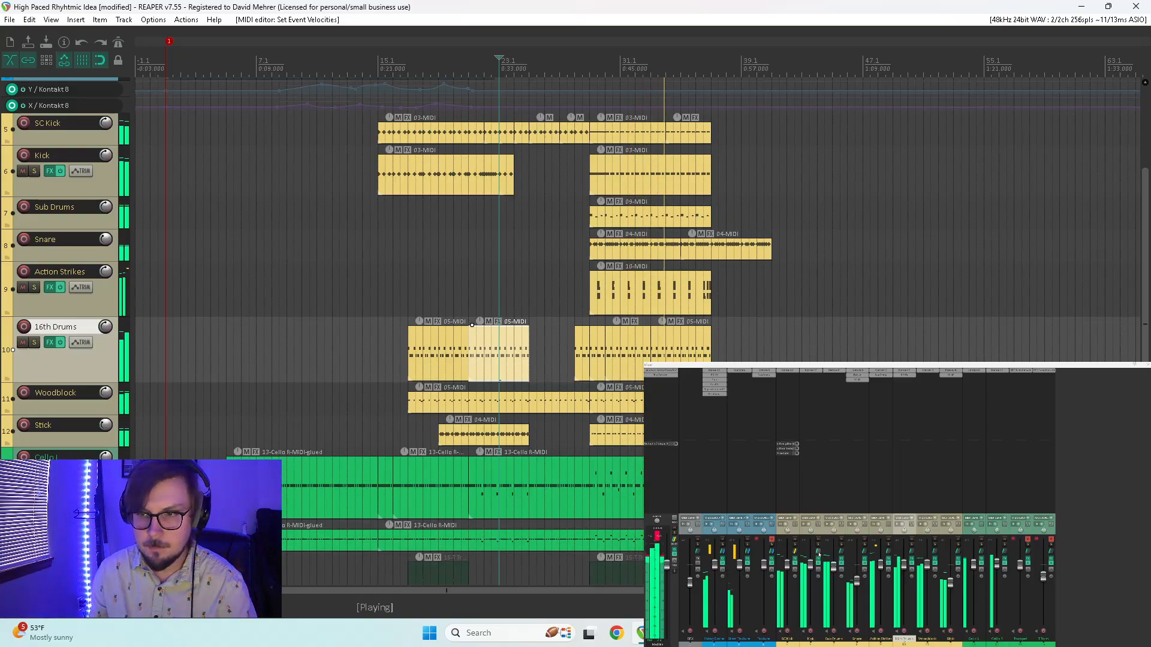
key("space")
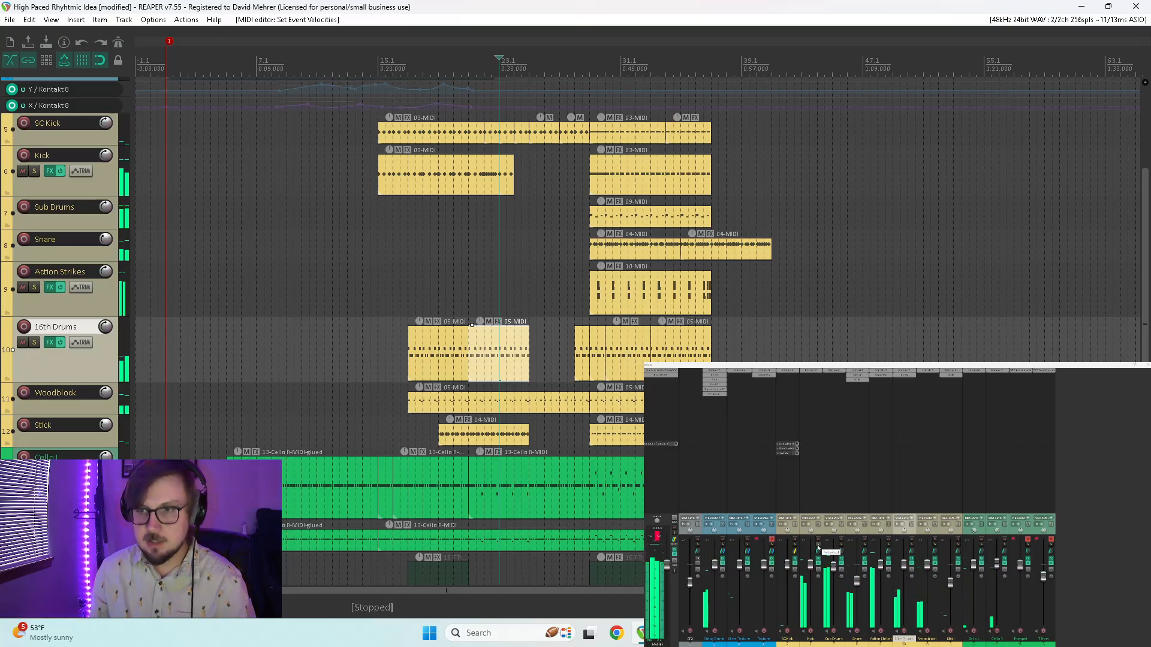
- Solo the Kick track and compare its bar 23 hits with its second section from bar 29 and with bar 19
left_click(818, 544)
key("space")
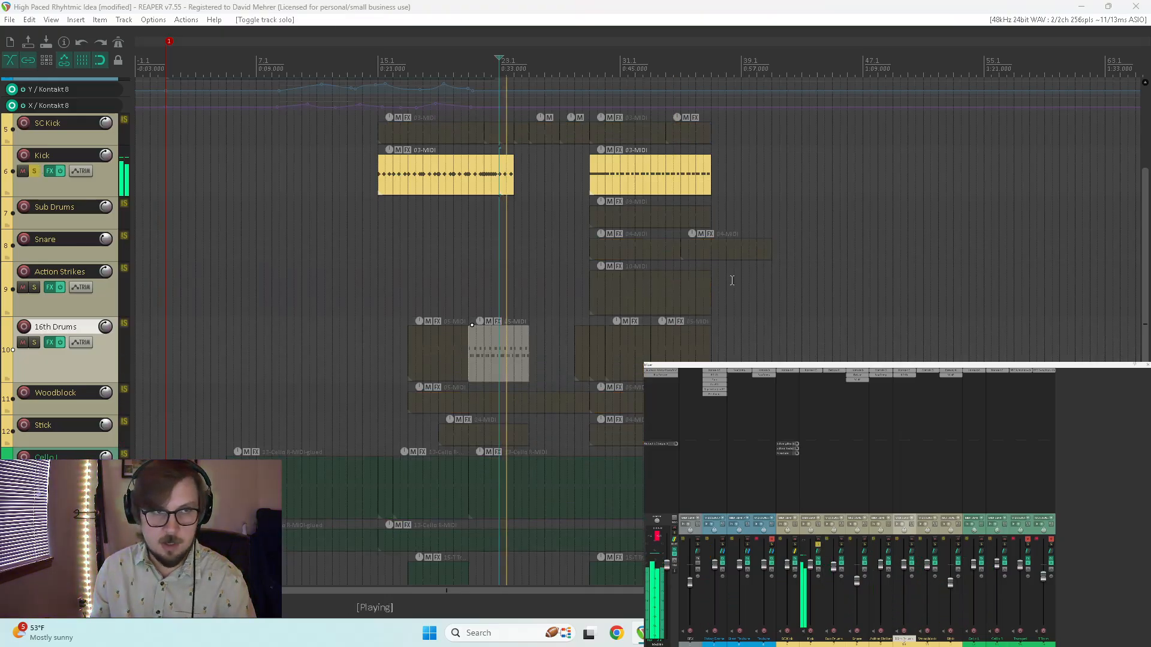
left_click(601, 151)
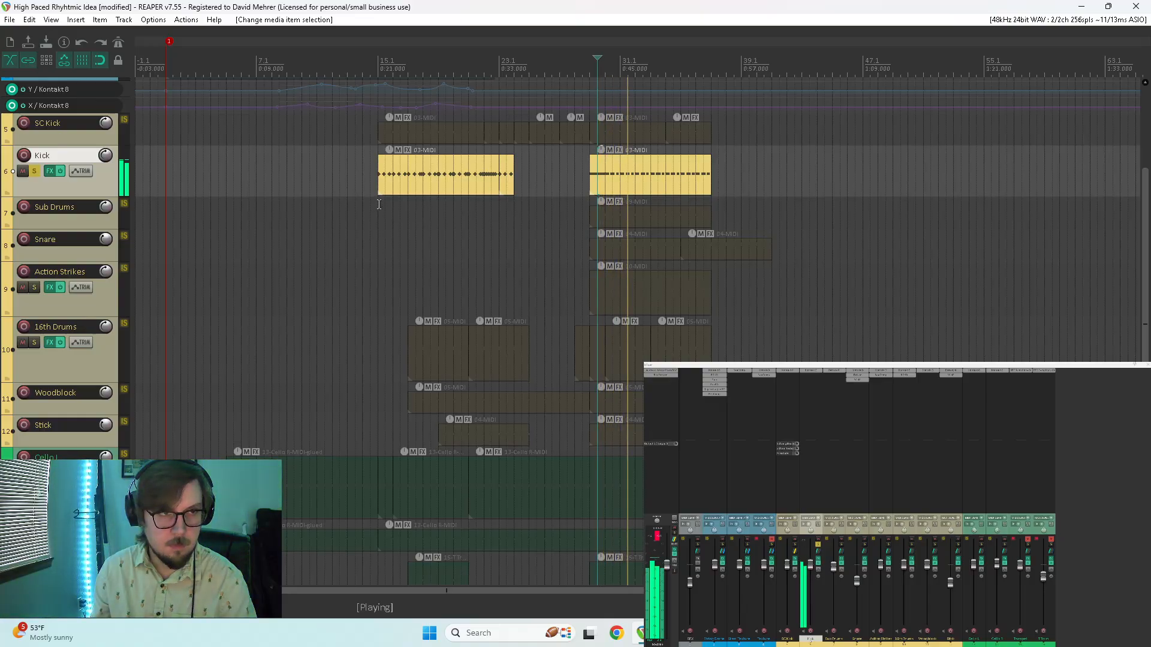
left_click(438, 205)
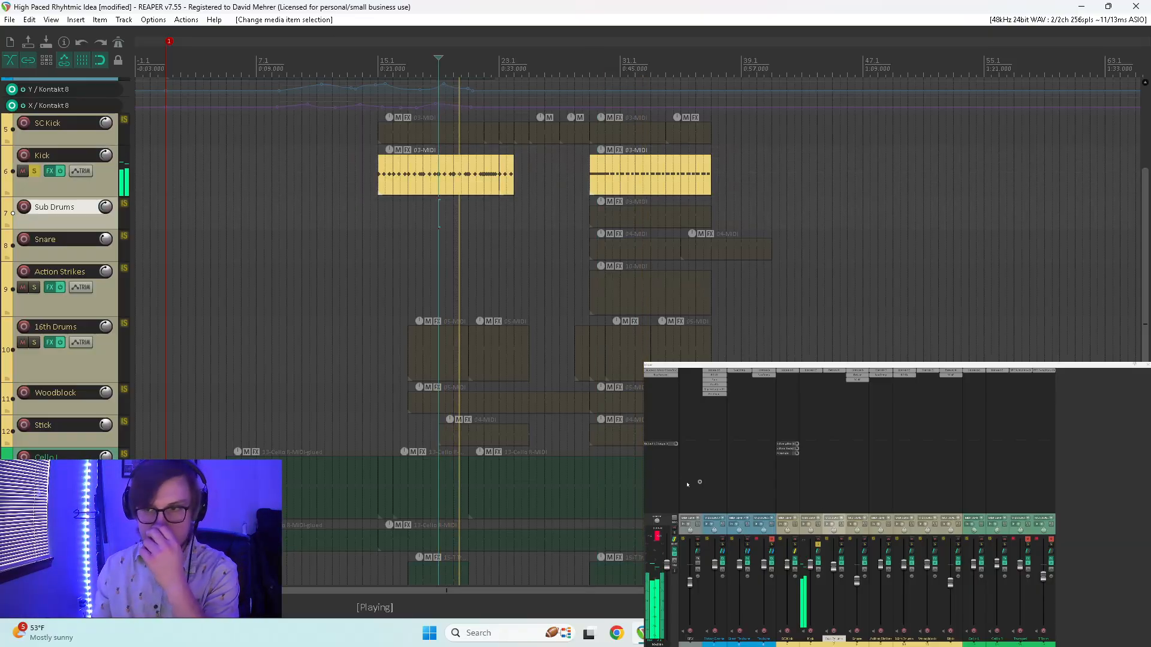
key("space")
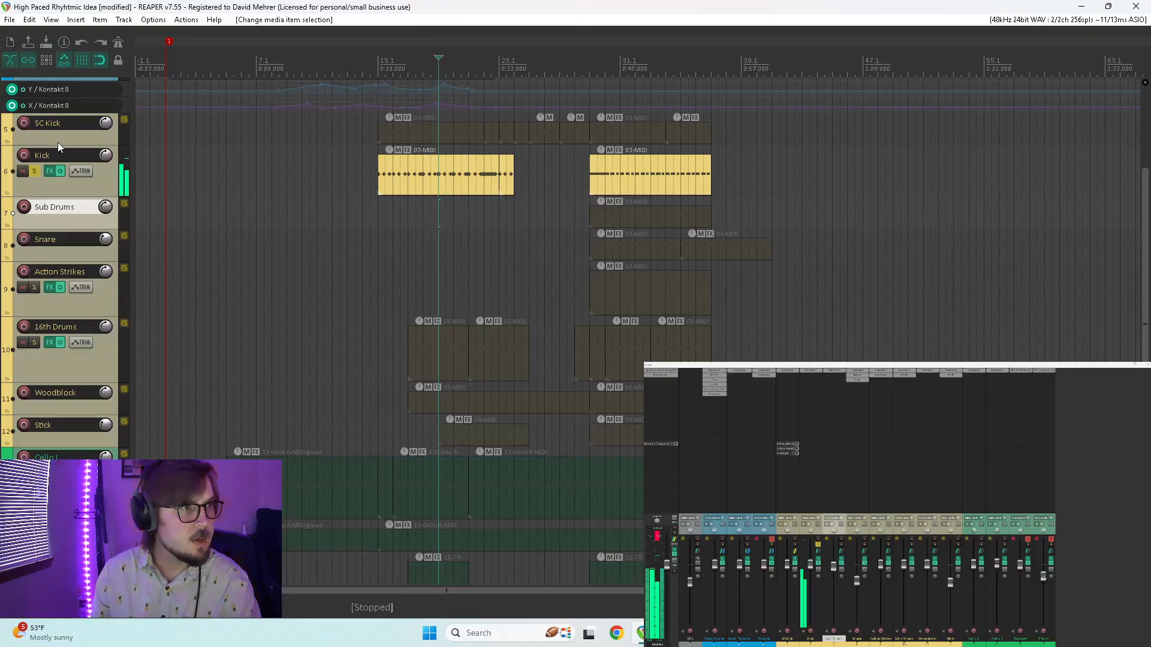
- Make the SC Kick track taller, solo it alongside the Kick, and play both from bar 19
left_click_drag(57, 143, 49, 159)
left_click(35, 138)
scroll(546, 229, "up", 3)
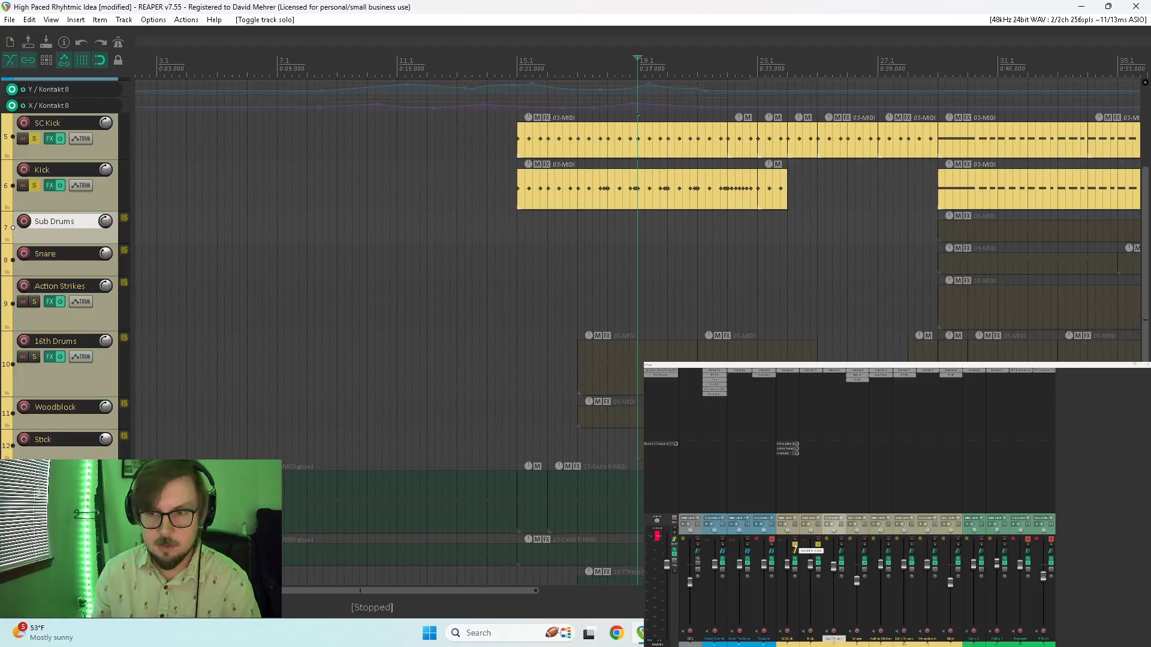
key("space")
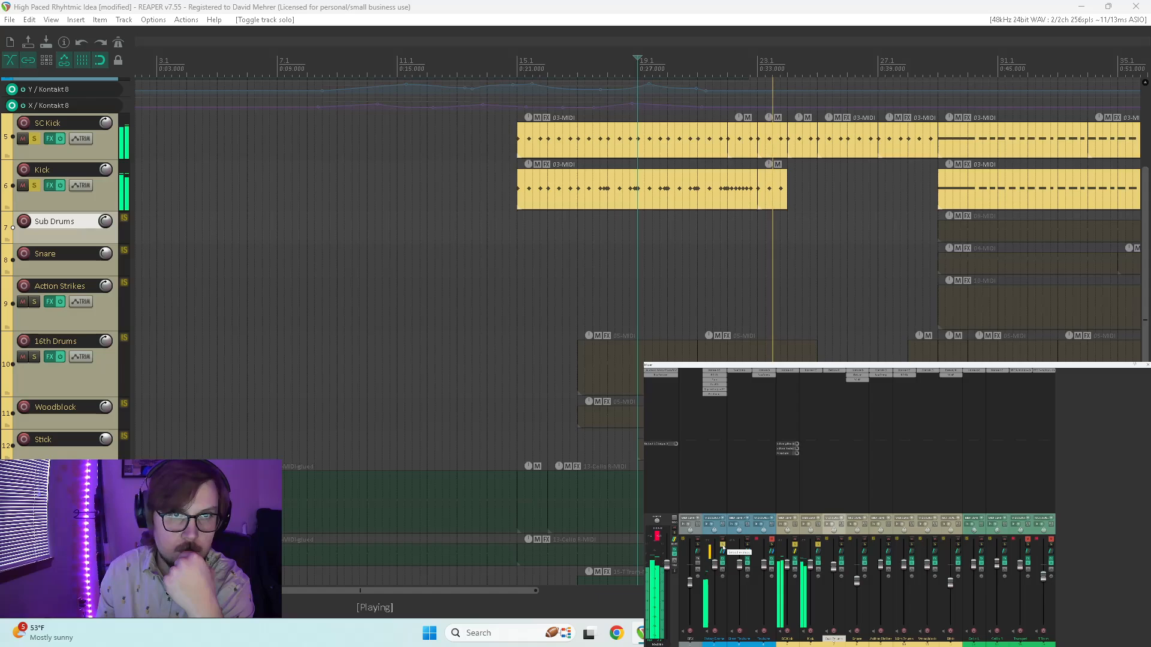
- Clear all track solos and replay the full arrangement from bar 19
left_click_drag(795, 545, 817, 545)
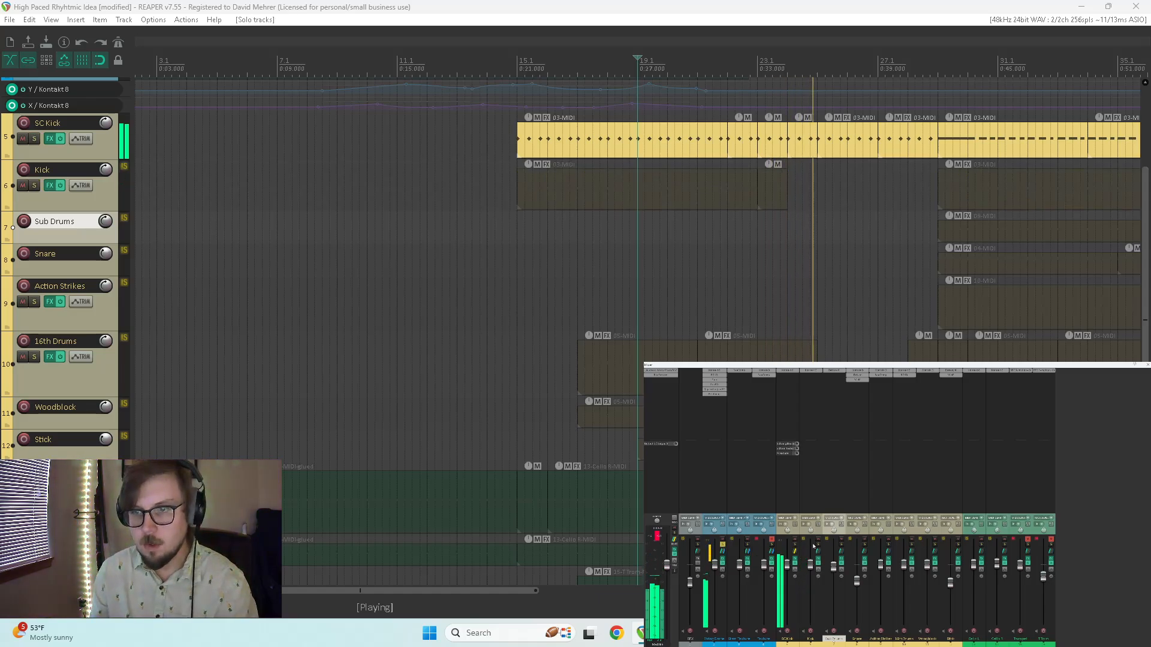
key("space")
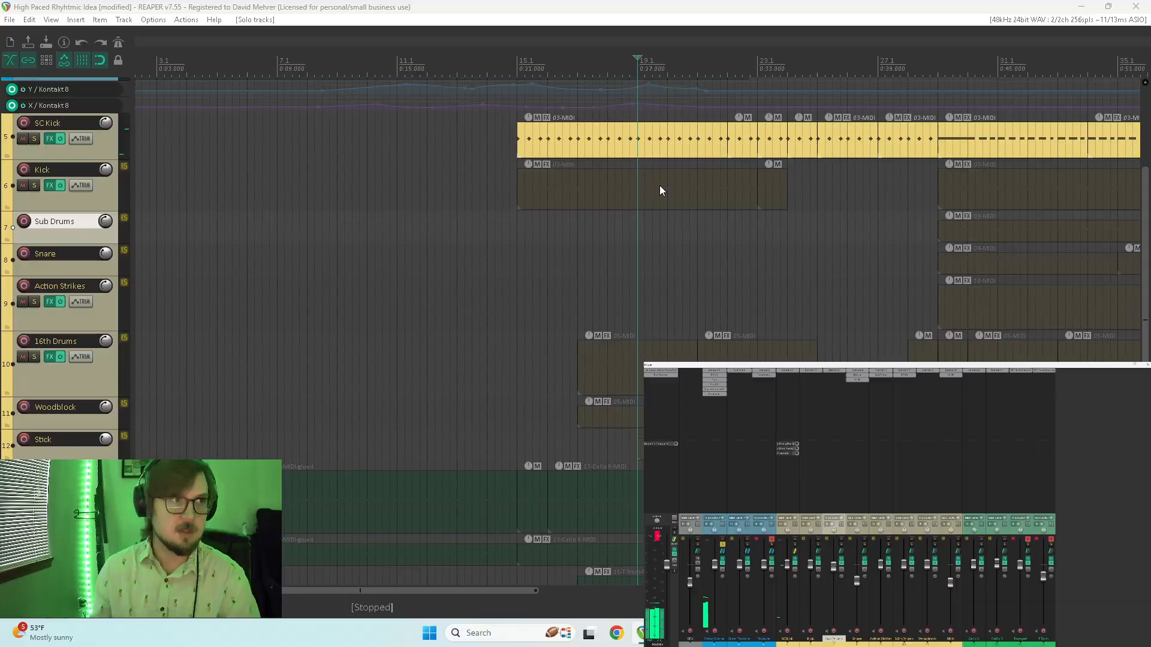
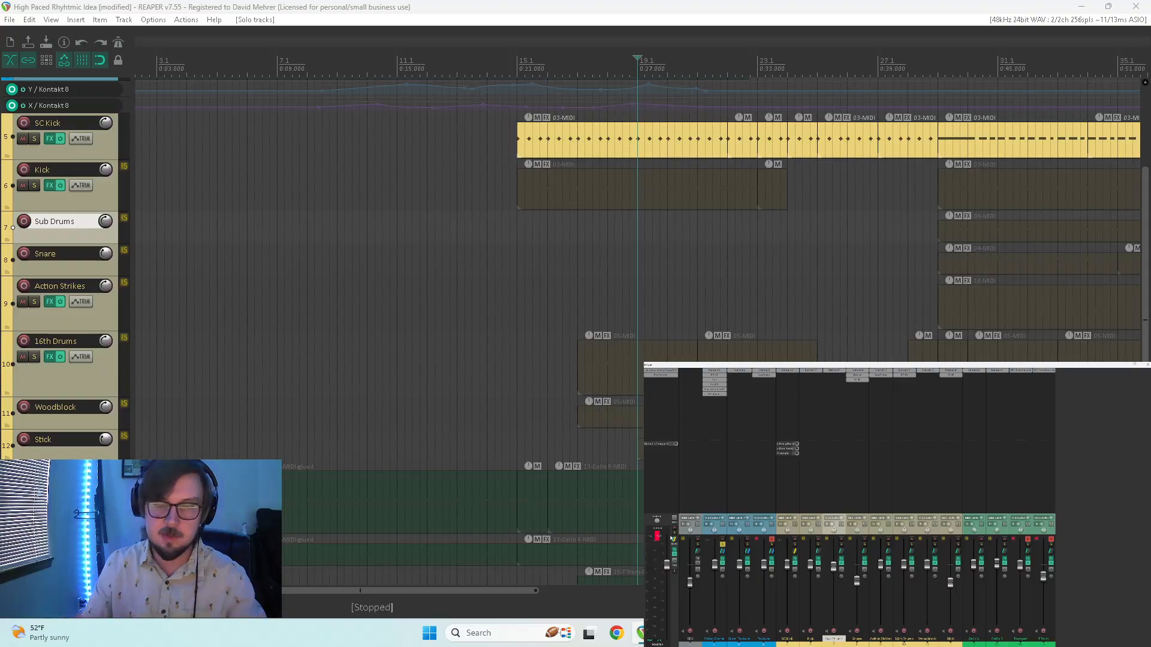
left_click(722, 545)
key("space")
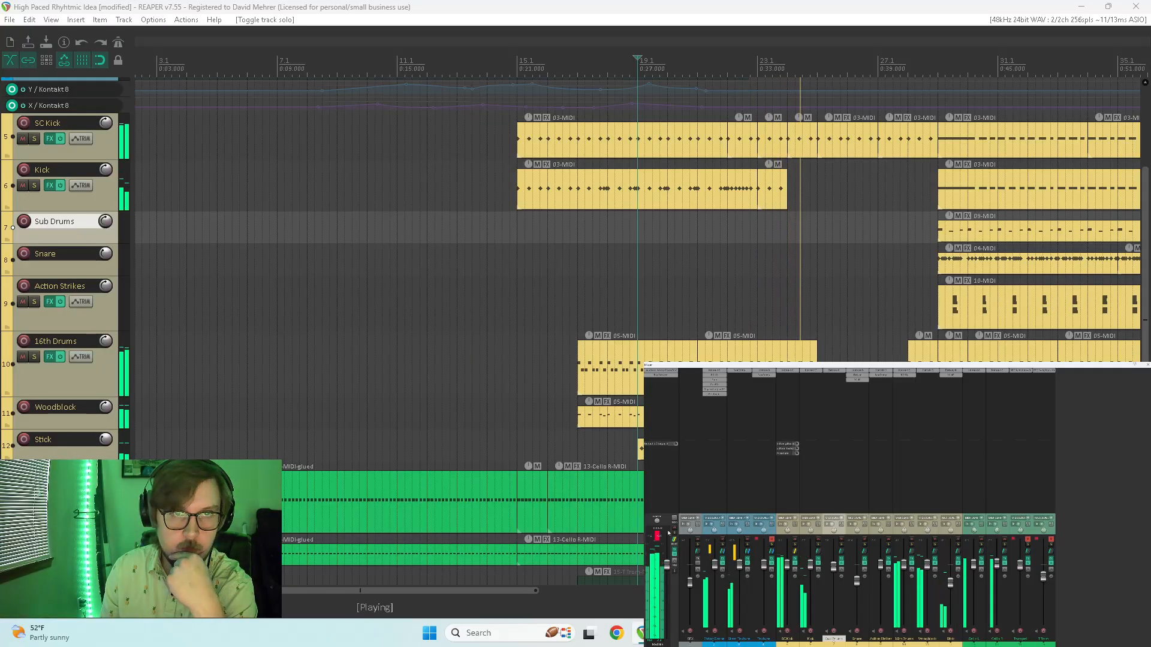
- Inspect the three hits in the Kick clip at bar 23 with a taller velocity lane and replay that bar in the arrangement
left_click(761, 187)
double_click(766, 186)
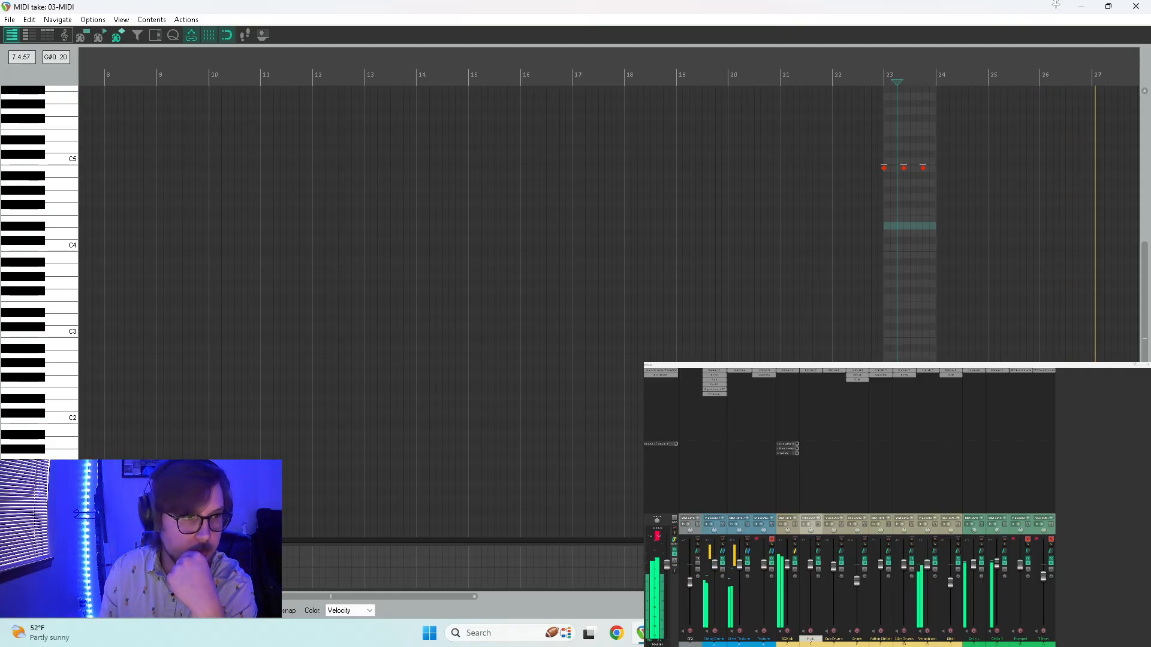
left_click_drag(118, 540, 118, 466)
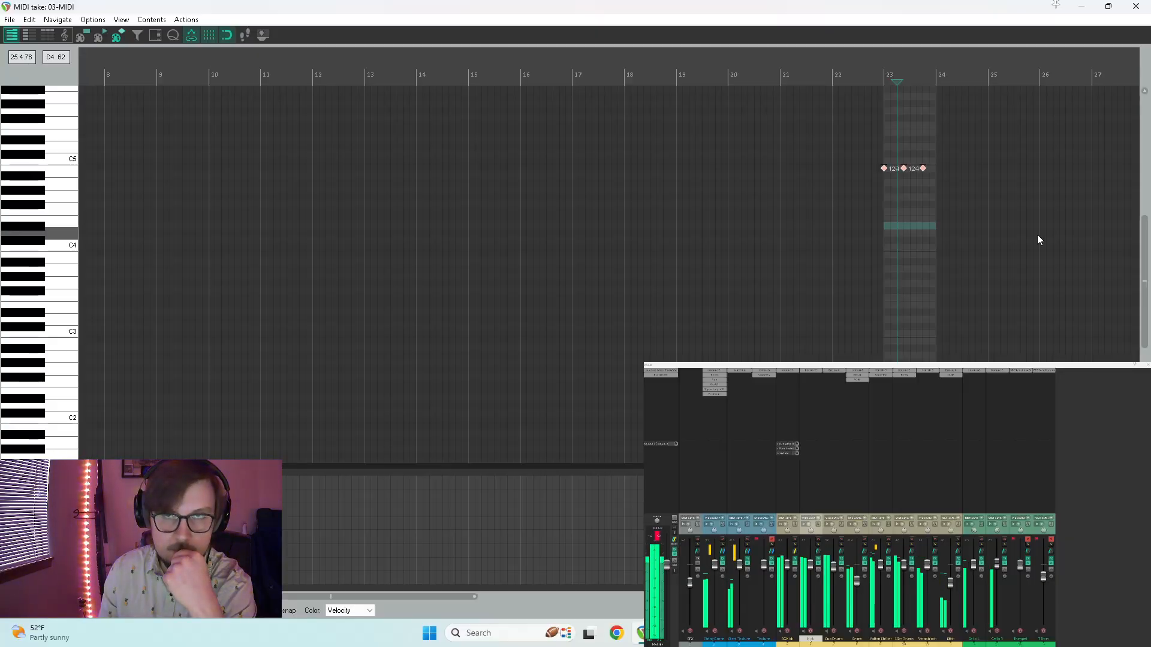
left_click(1136, 6)
left_click(754, 246)
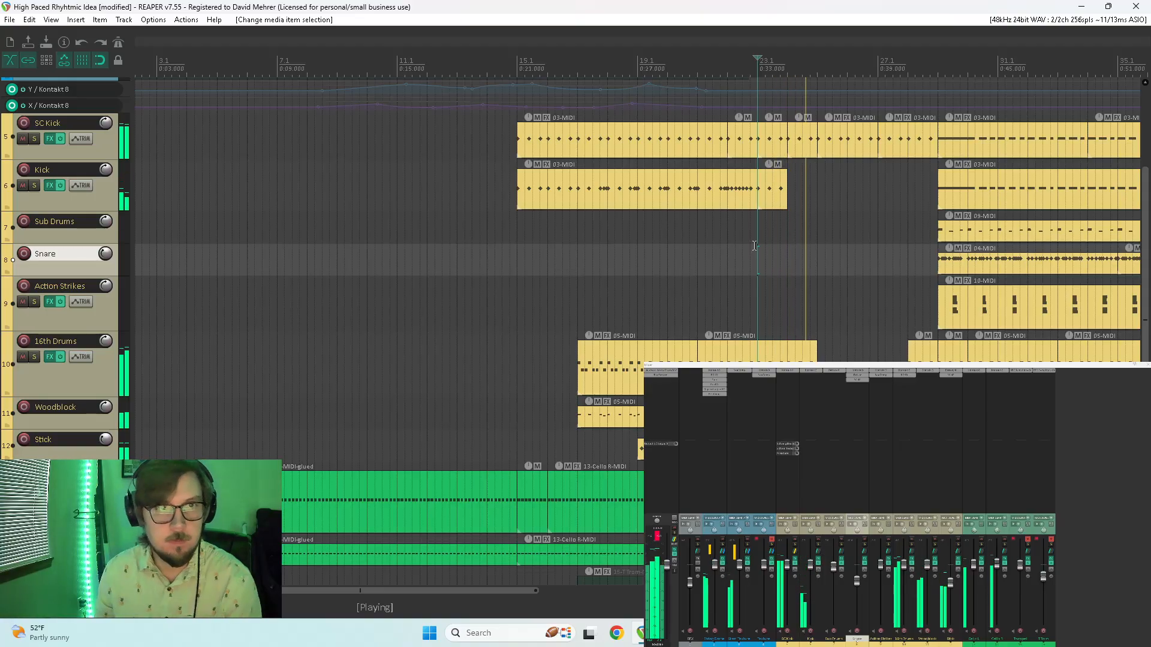
key("space")
- Record-arm the Kick track and play from just before bar 15, soloing the Kick for a moment
left_click(507, 230)
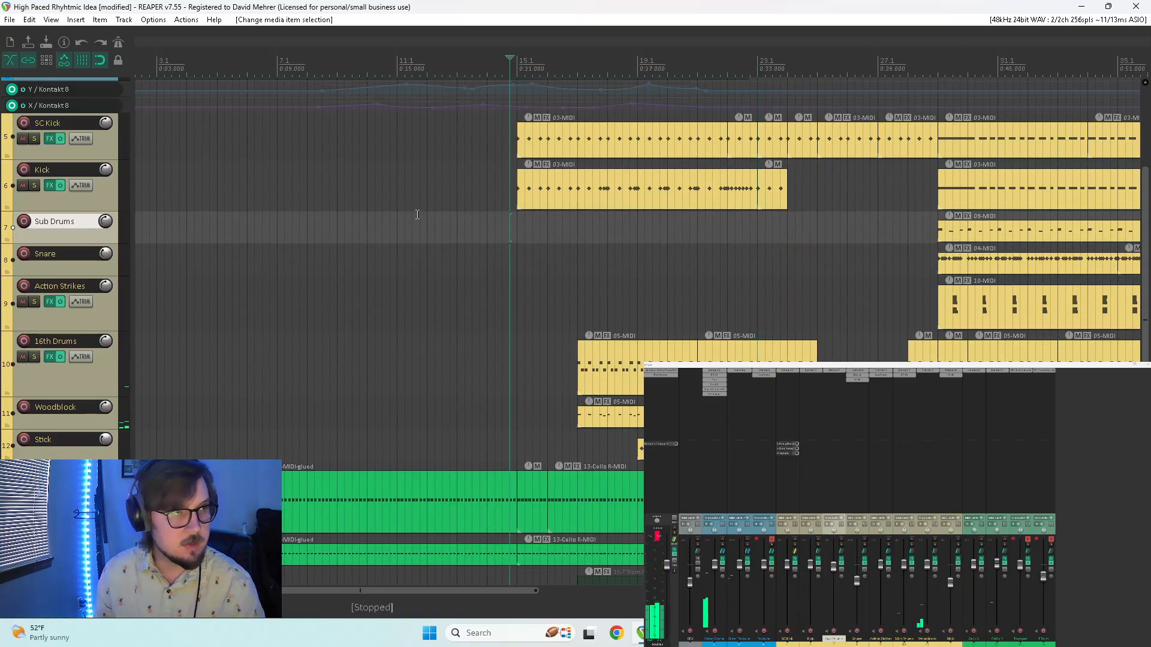
left_click(24, 172)
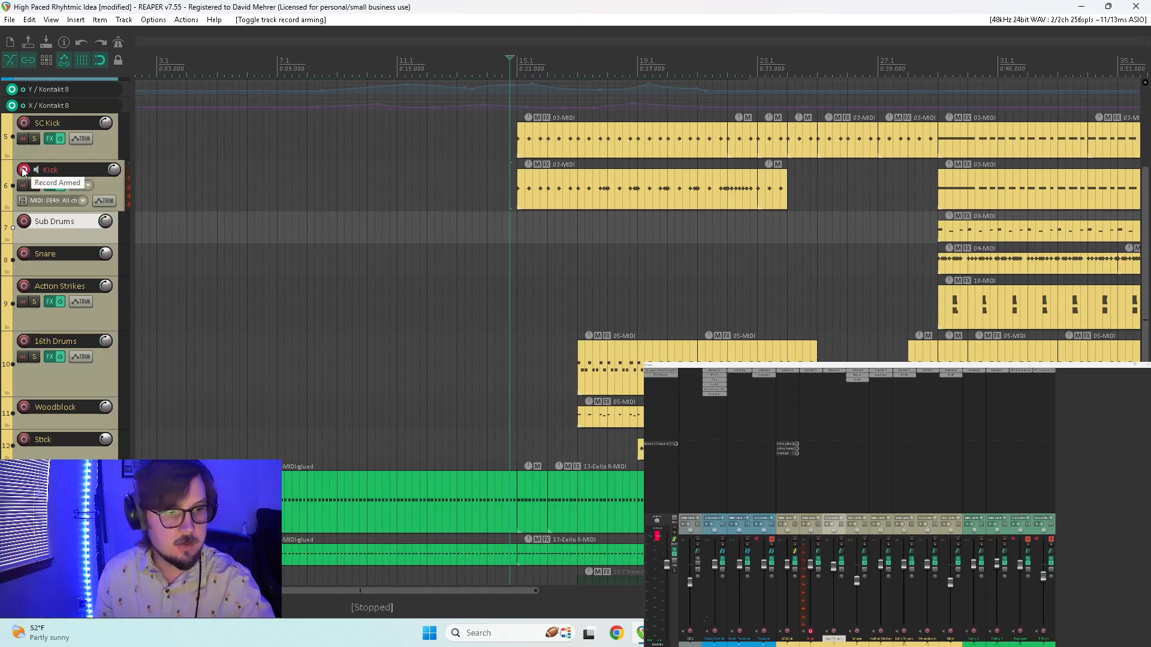
key("space")
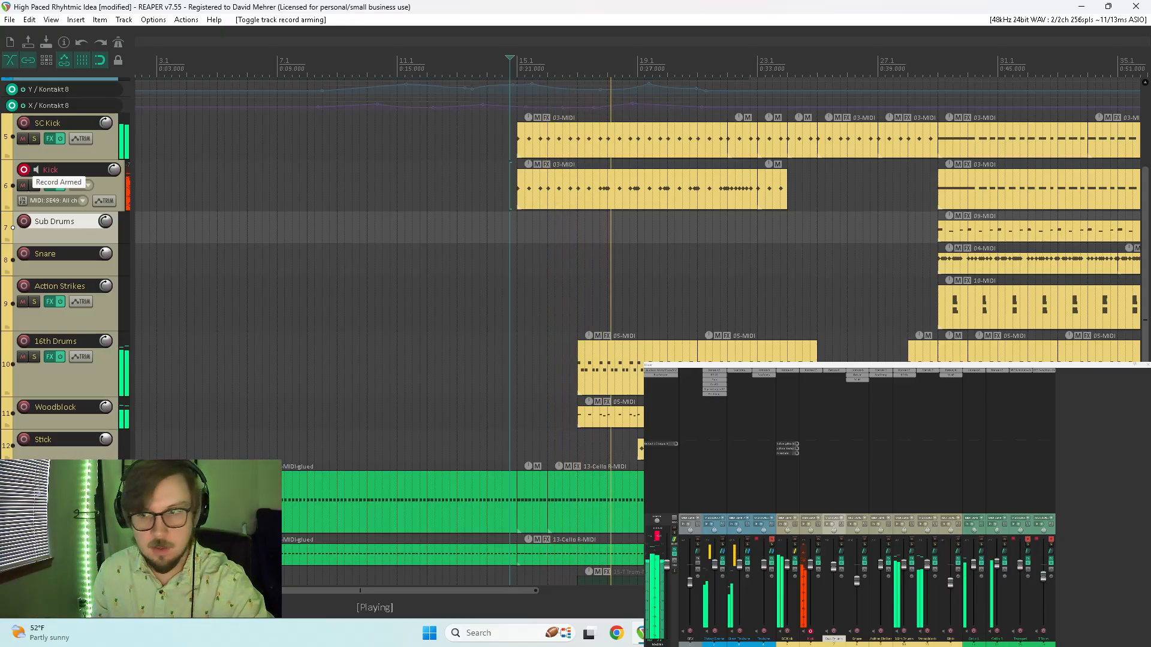
left_click(817, 545)
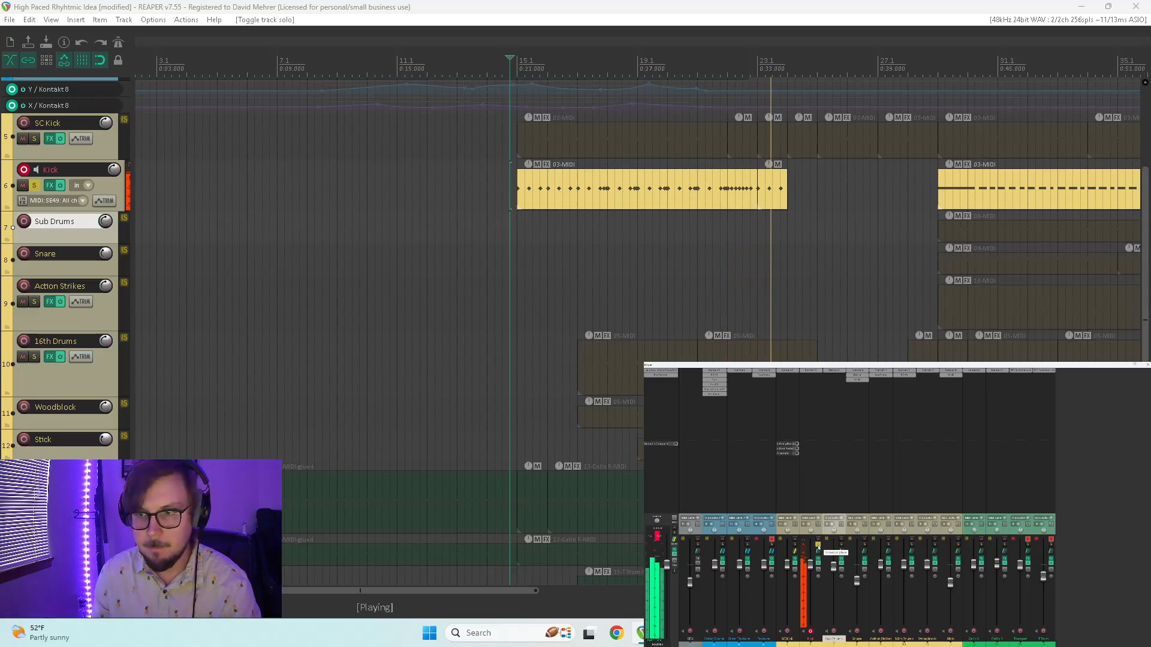
left_click(817, 545)
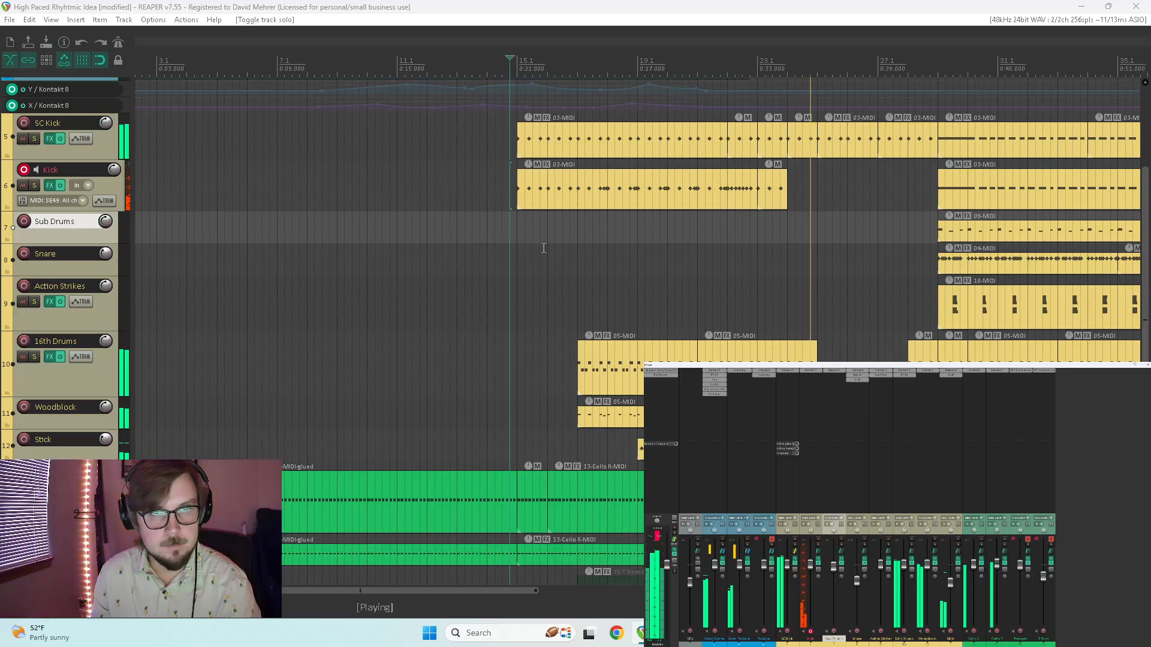
- Play the arrangement from bar 21 and again from bar 22
left_click(694, 233)
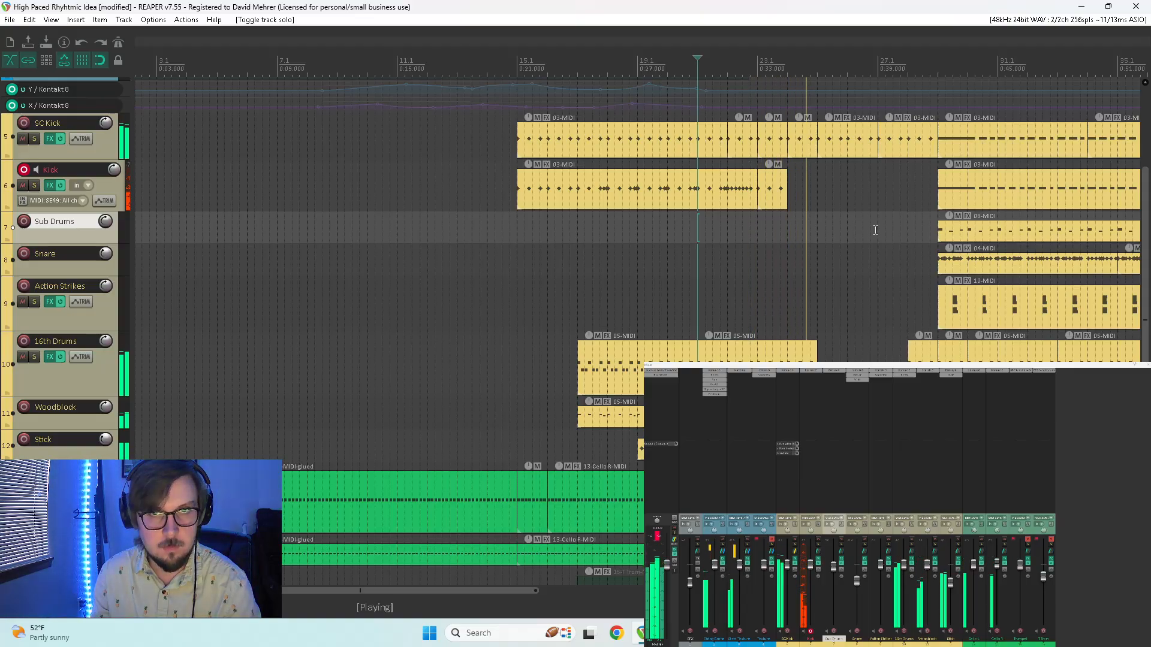
scroll(660, 216, "down", 2)
left_click(579, 213)
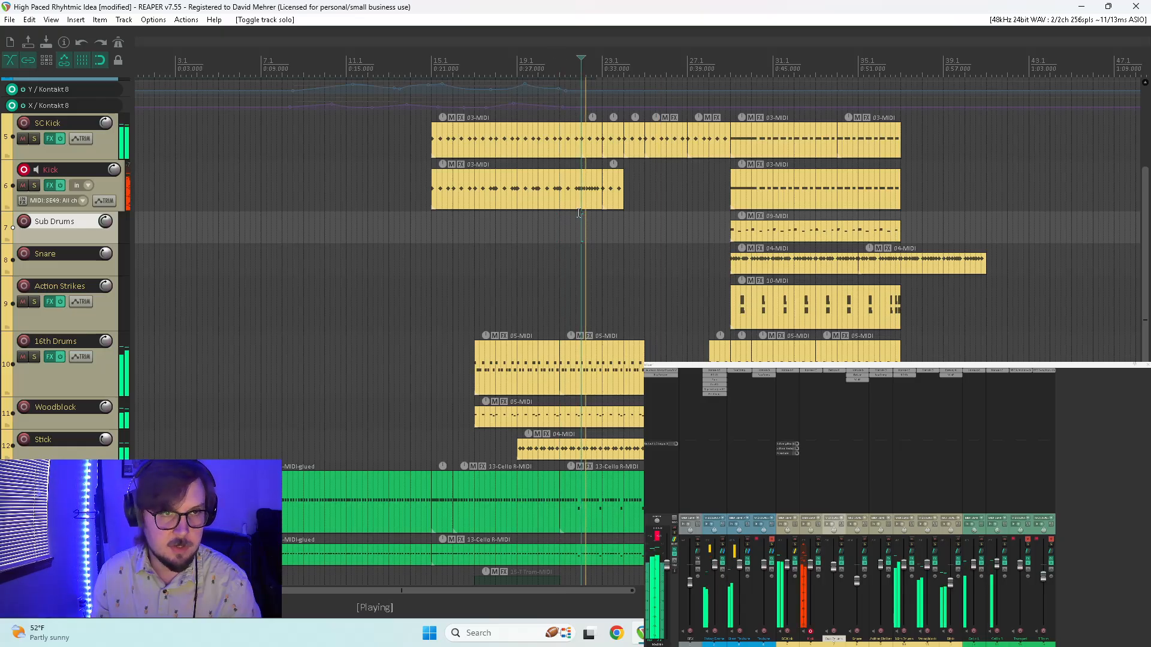
- Disarm recording on the Kick track and audition it soloed from bar 22
key("space")
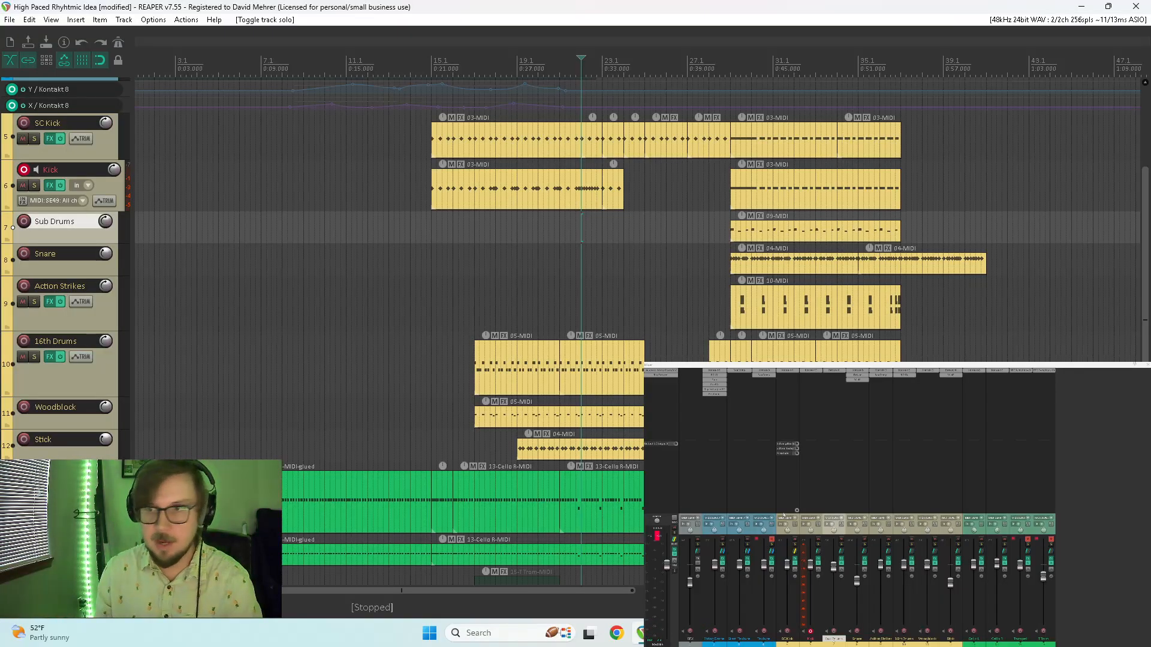
left_click(818, 545)
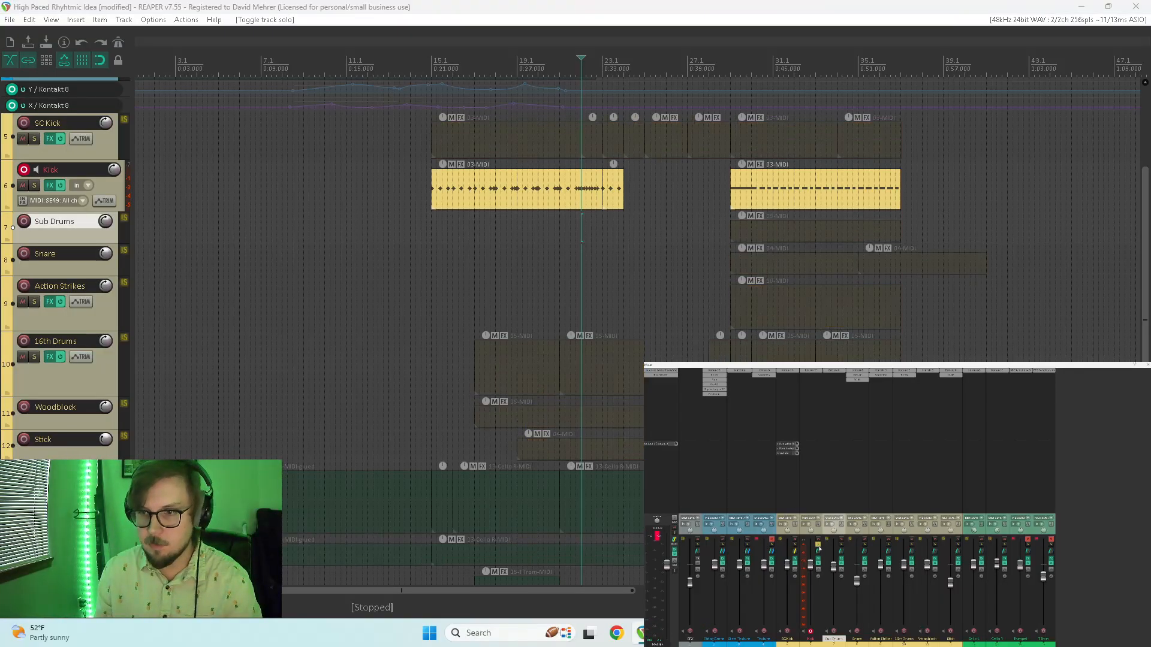
left_click(810, 631)
key("space")
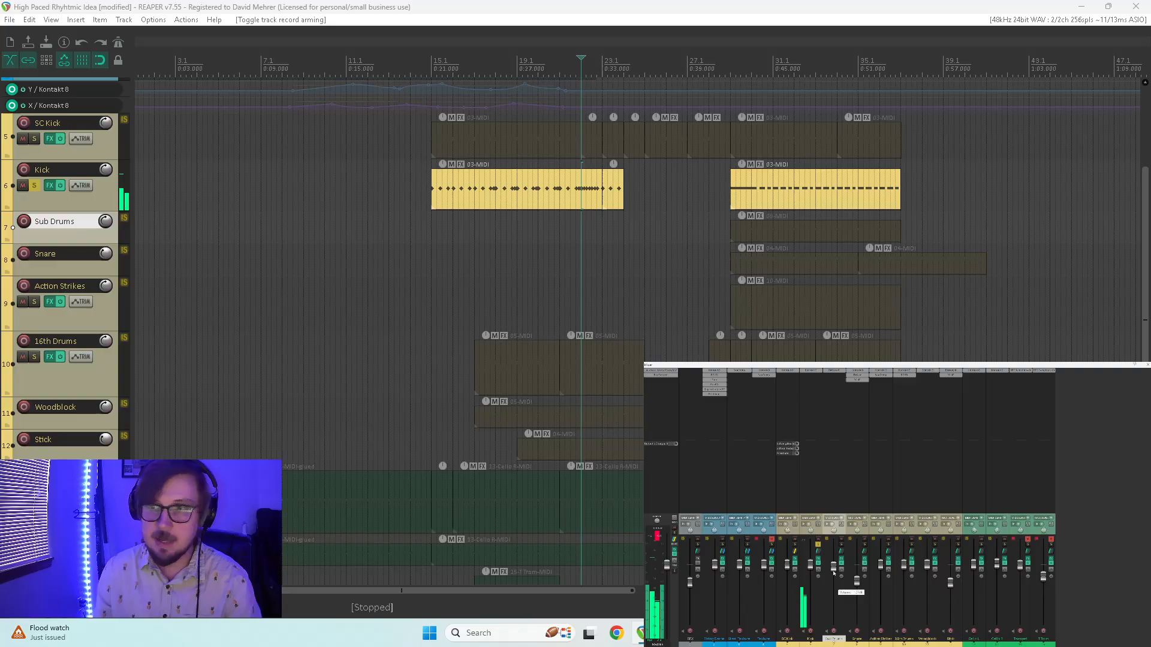
left_click(818, 545)
left_click(818, 545)
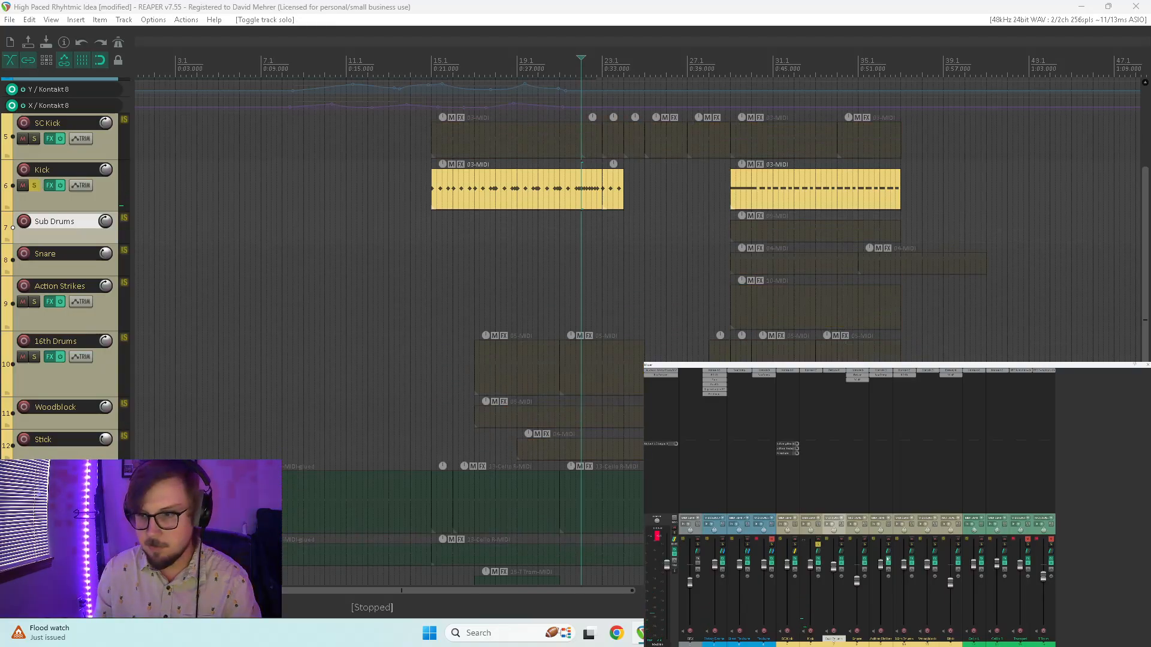
- Audition the Kick and 16th Drums soloed together, then clear both solos and play the full arrangement from bar 22
left_click(911, 545)
key("space")
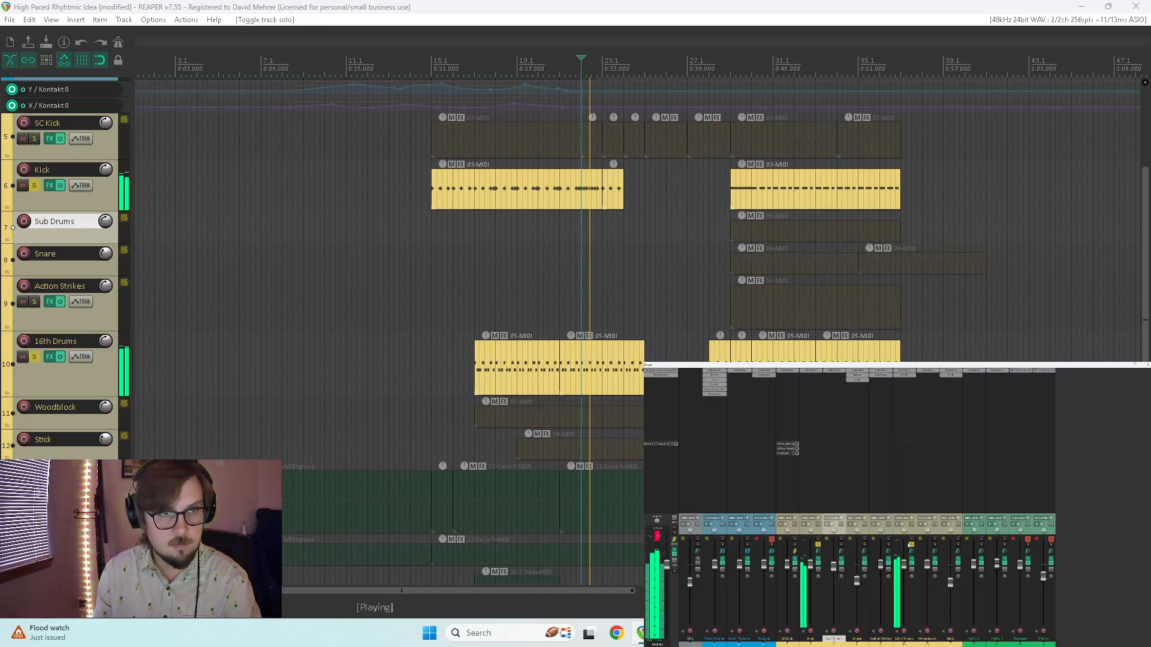
key("space")
left_click(911, 545)
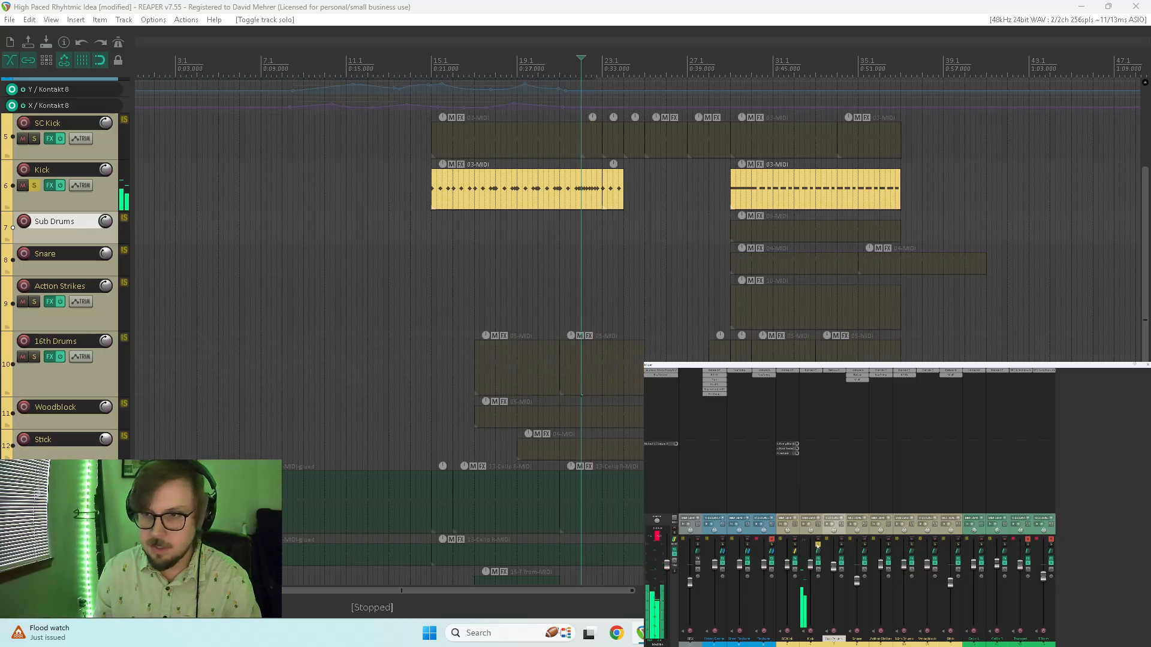
left_click(818, 545)
key("space")
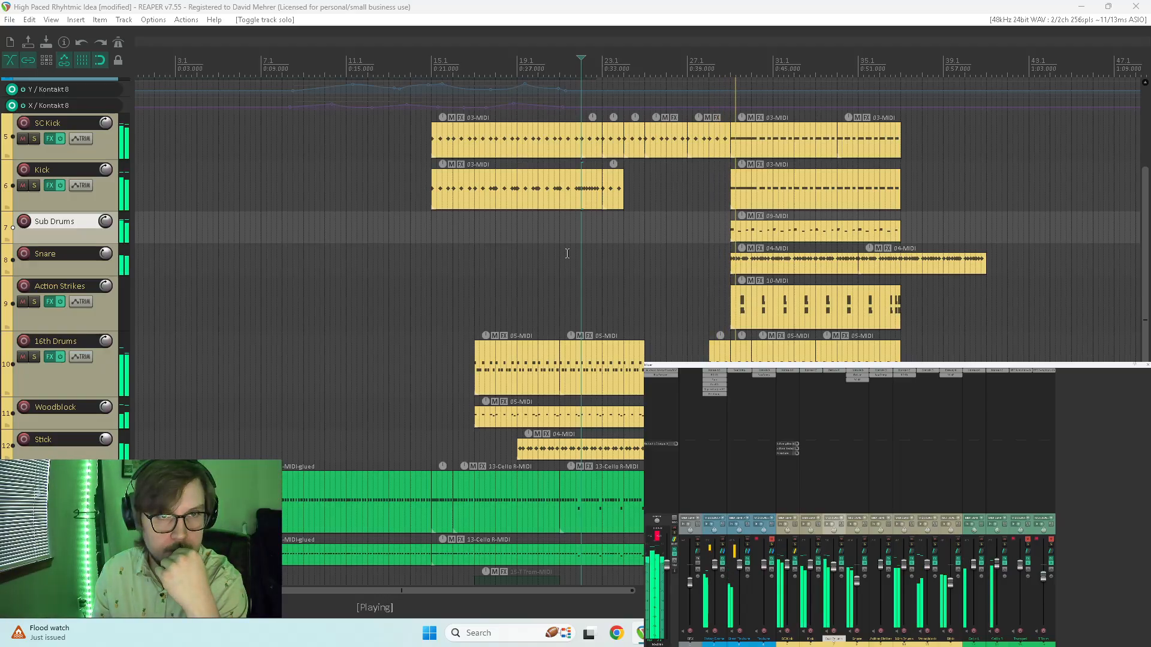
- Raise the velocities of the five softer, lower-pitched hits in the 16th Drums clip at bar 28 and audition the clip
left_click(708, 322)
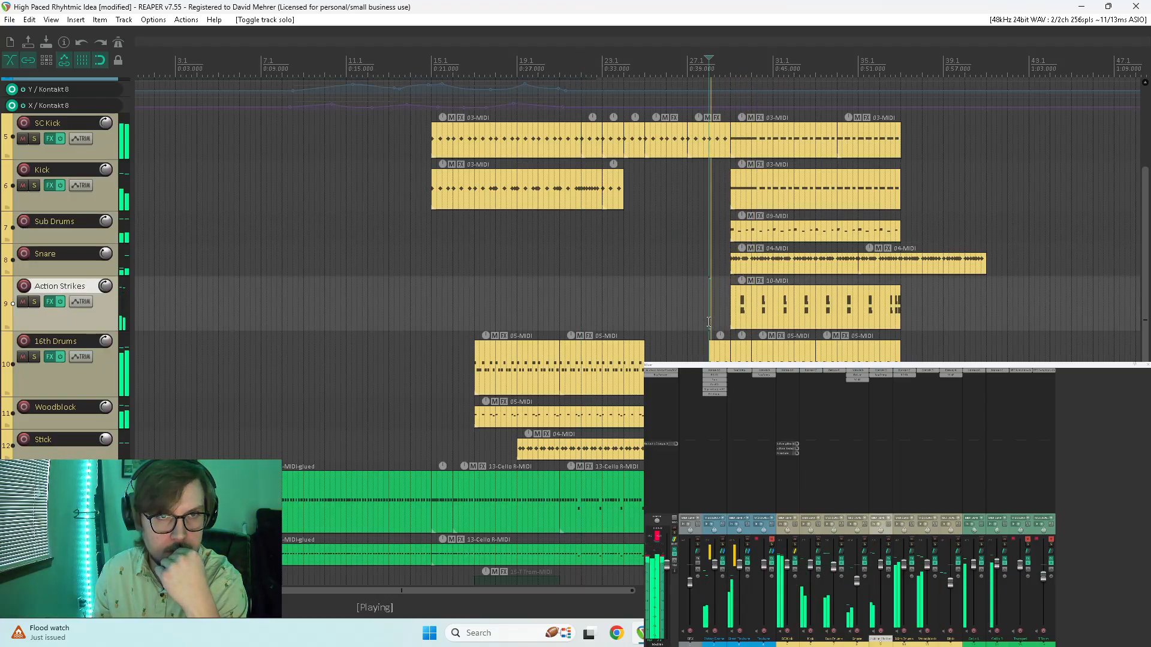
double_click(719, 351)
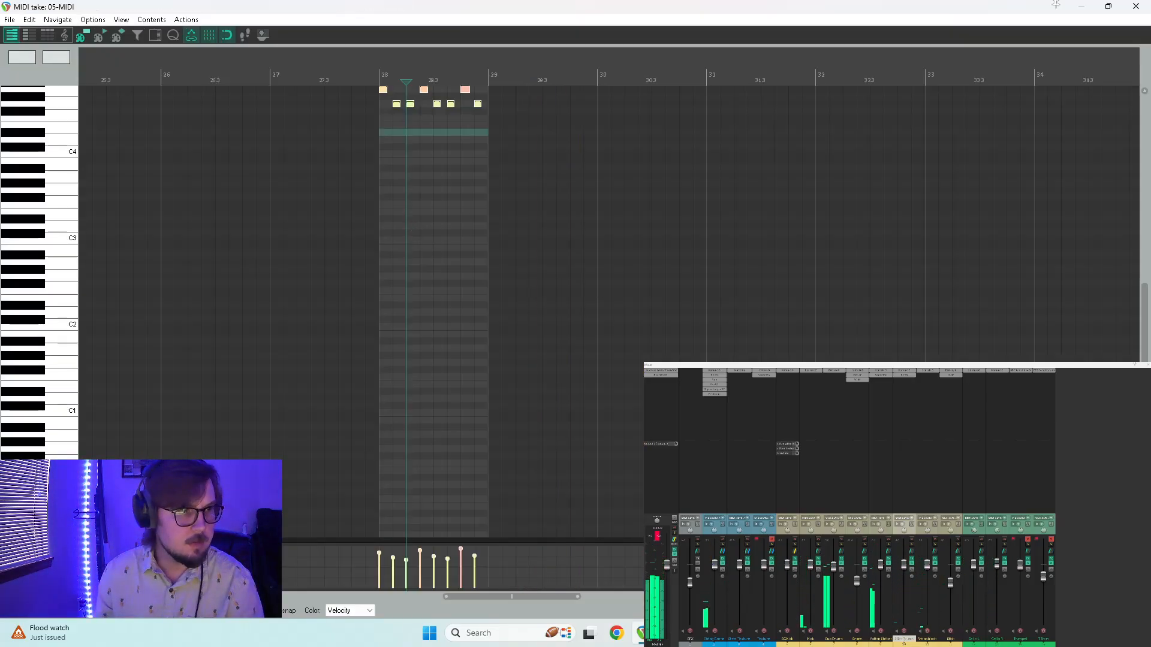
left_click_drag(89, 542, 89, 415)
left_click_drag(362, 513, 516, 458)
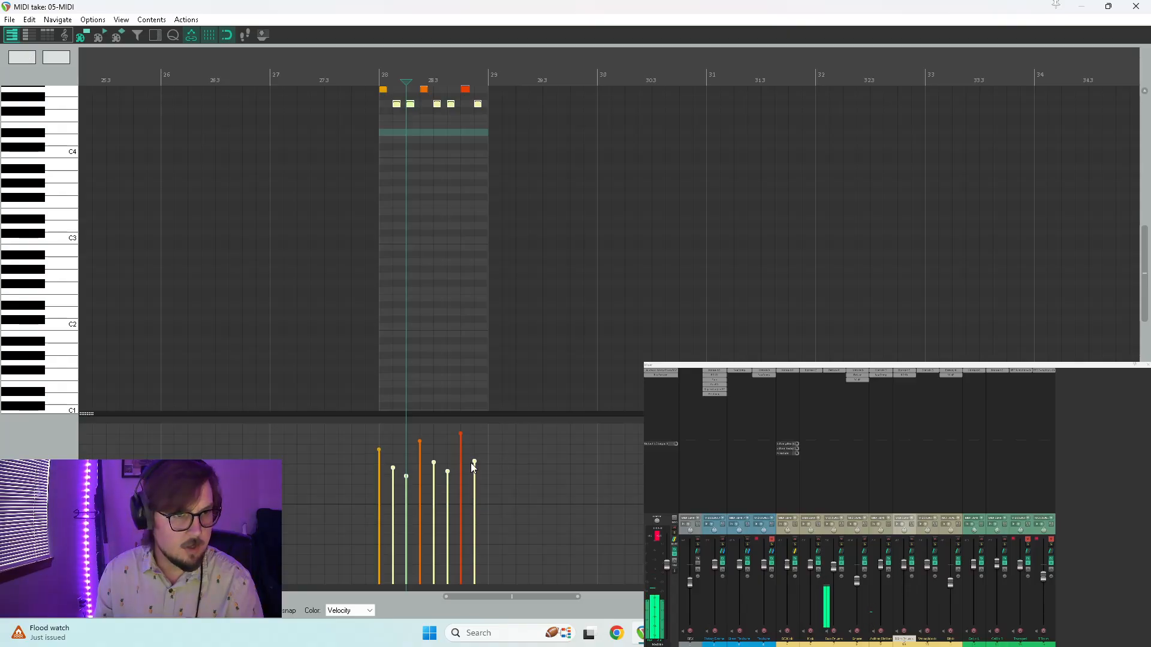
key("space")
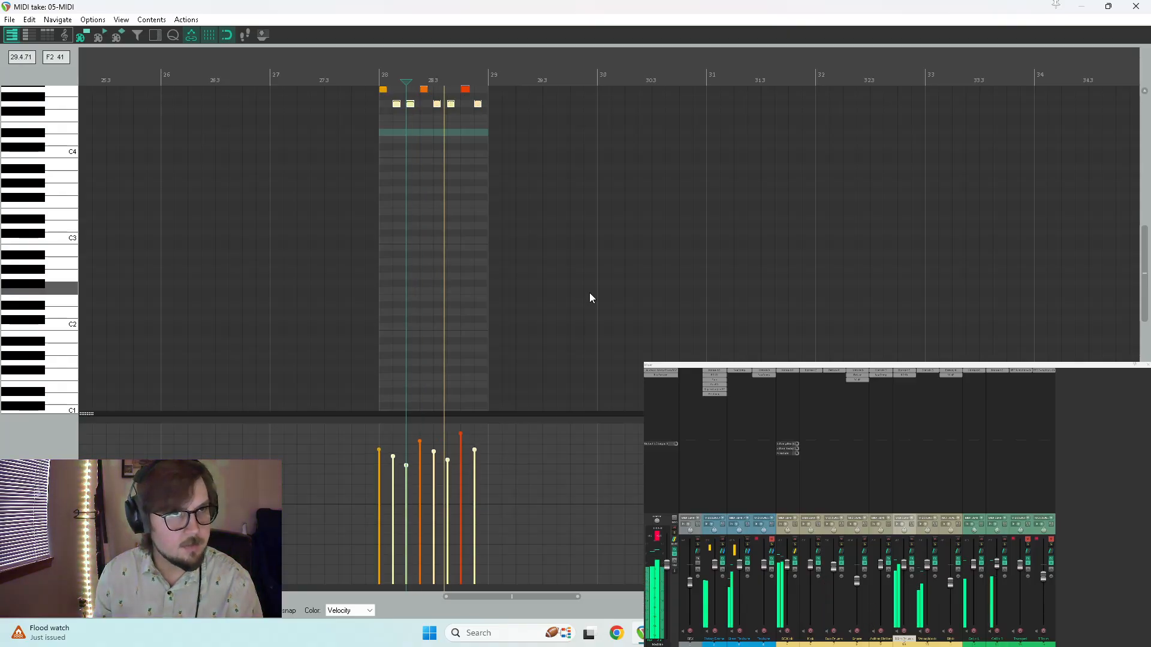
key("space")
left_click(1135, 6)
- Play the arrangement from bar 28 and solo the Action Strikes track to hear it in isolation
left_click(708, 295)
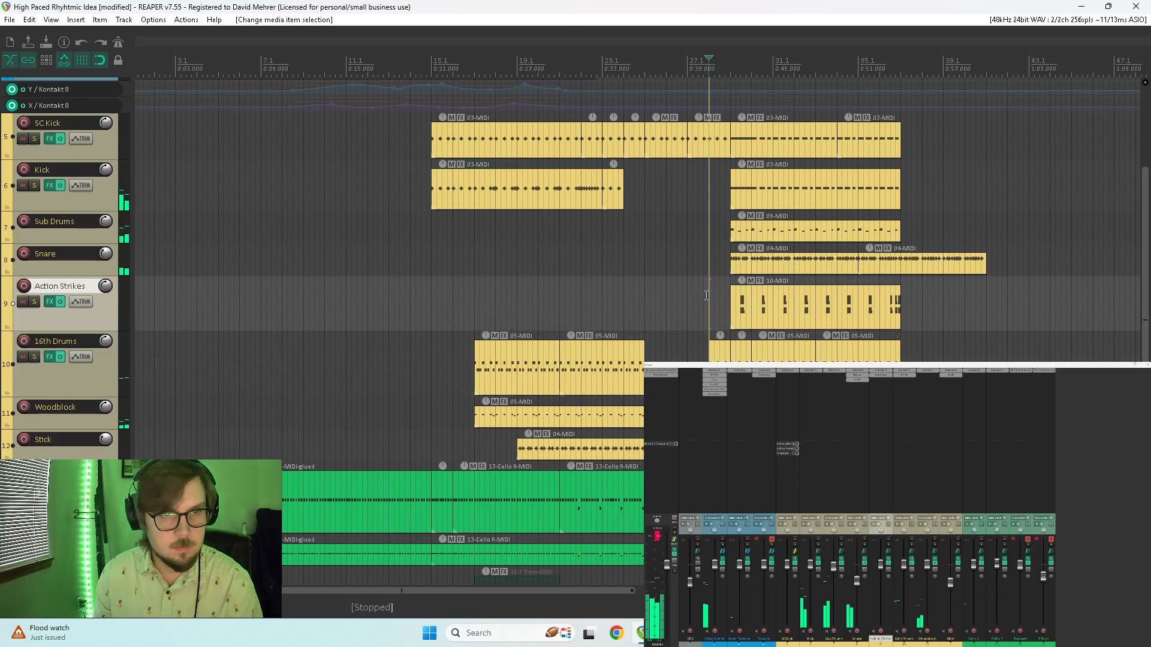
key("space")
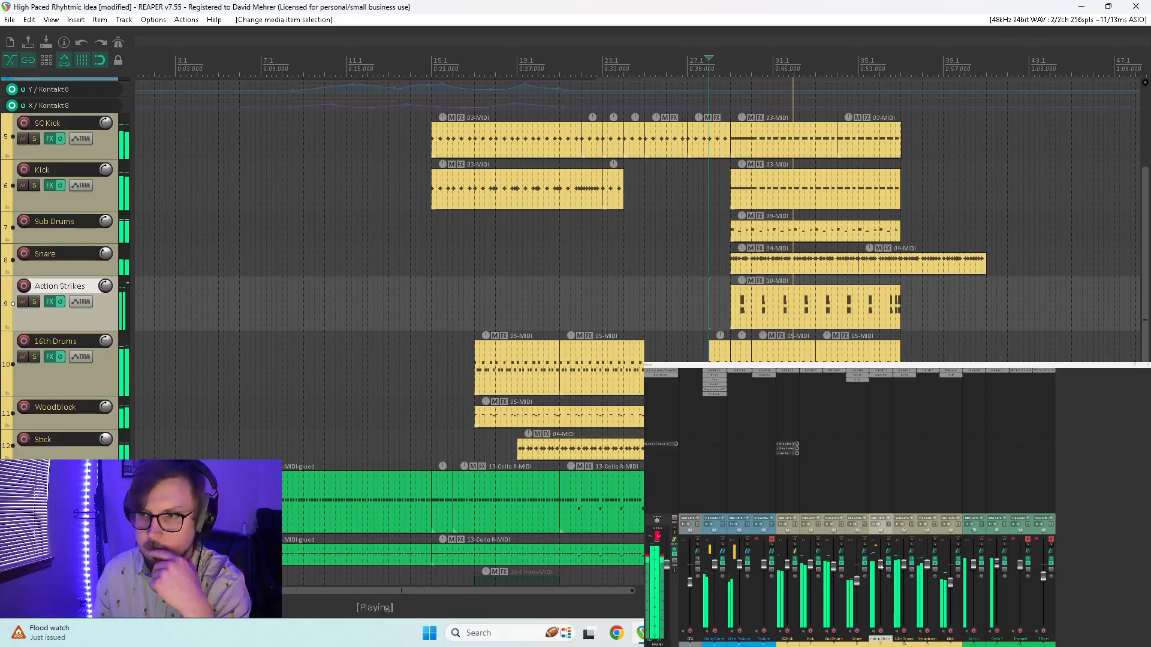
left_click_drag(881, 567, 881, 567)
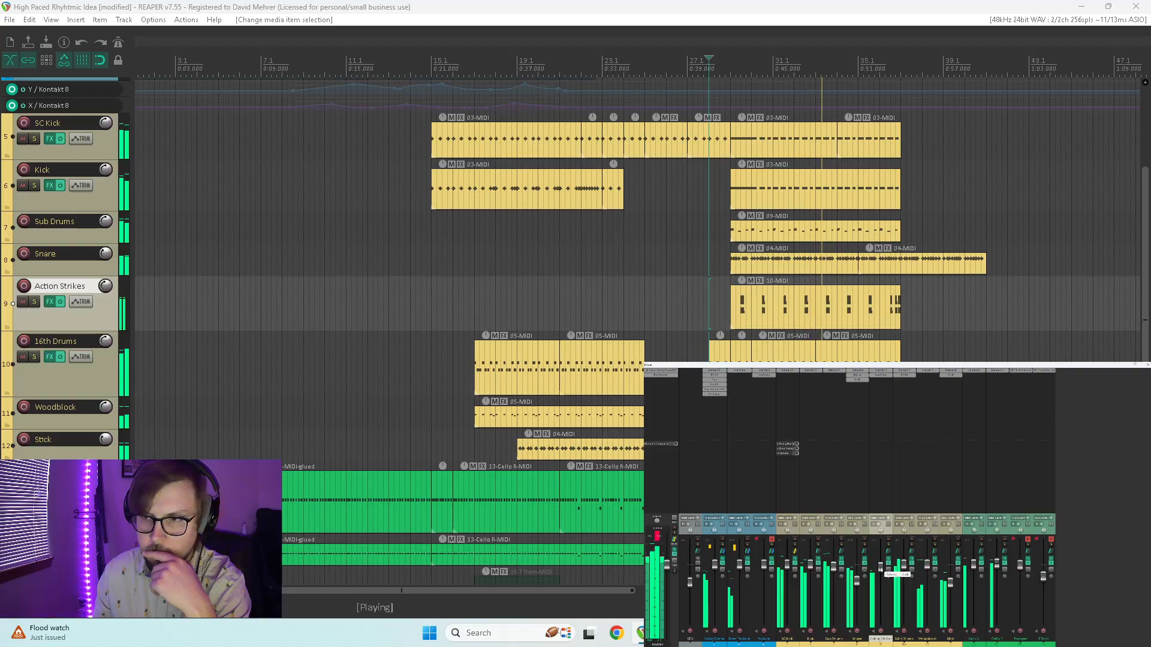
left_click(888, 547)
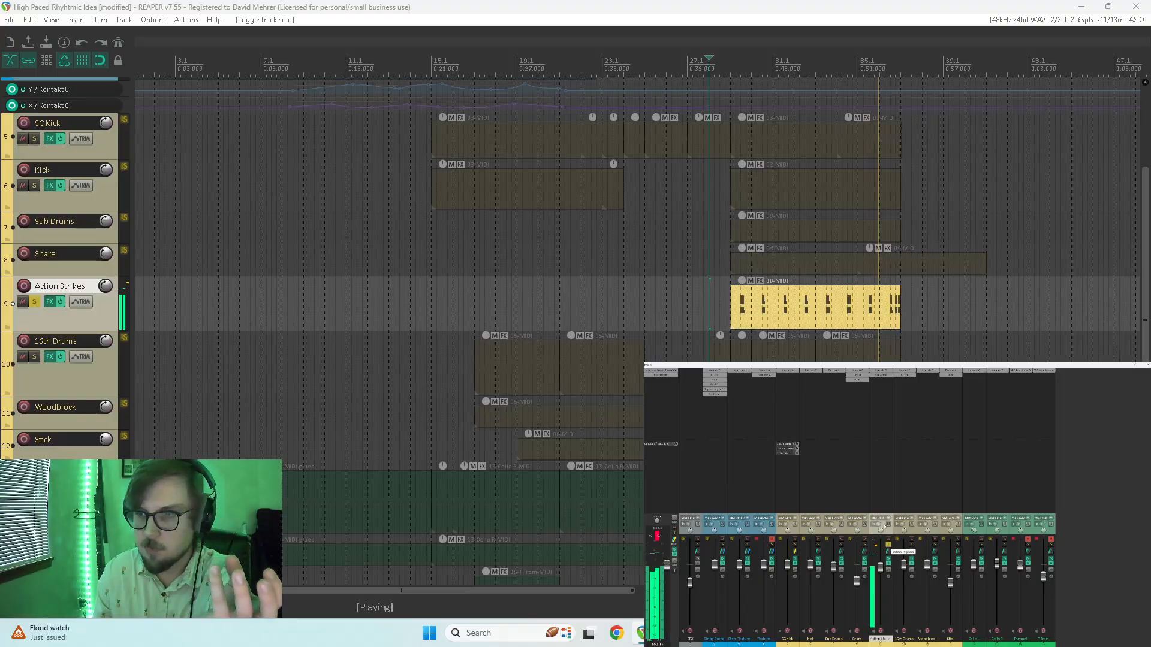
- Set the ReaComp threshold on Action Strikes to -20.9 dB, comparing against the bypassed sound, and clear the track's solo
left_click(881, 374)
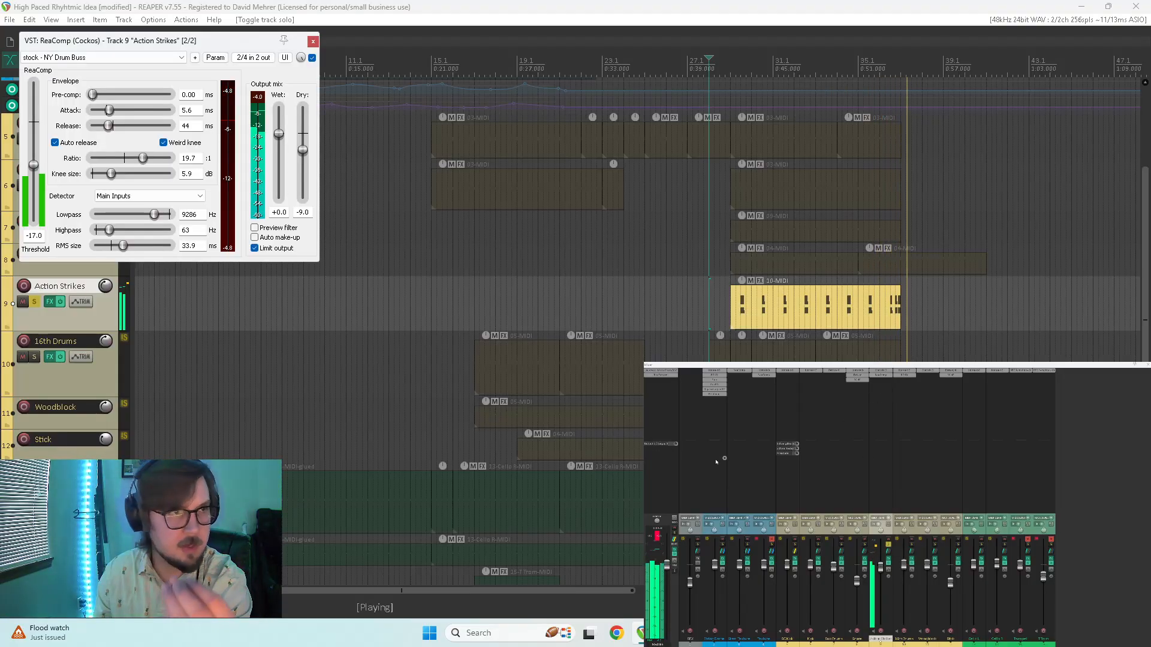
key("space")
key("space")
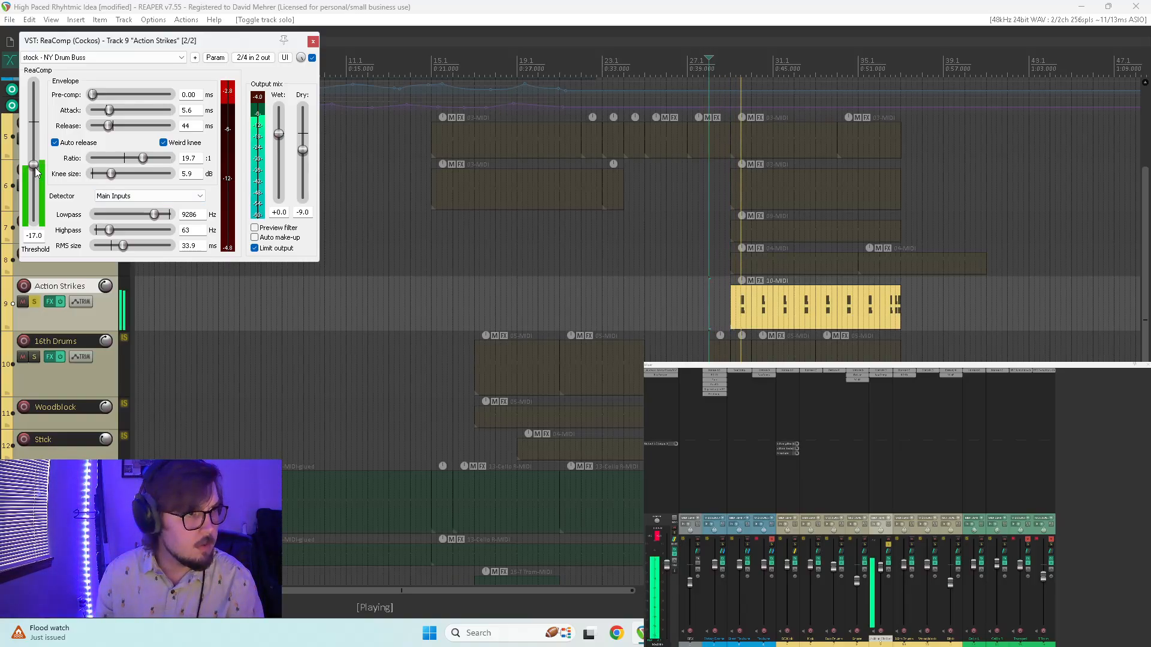
left_click_drag(36, 171, 35, 183)
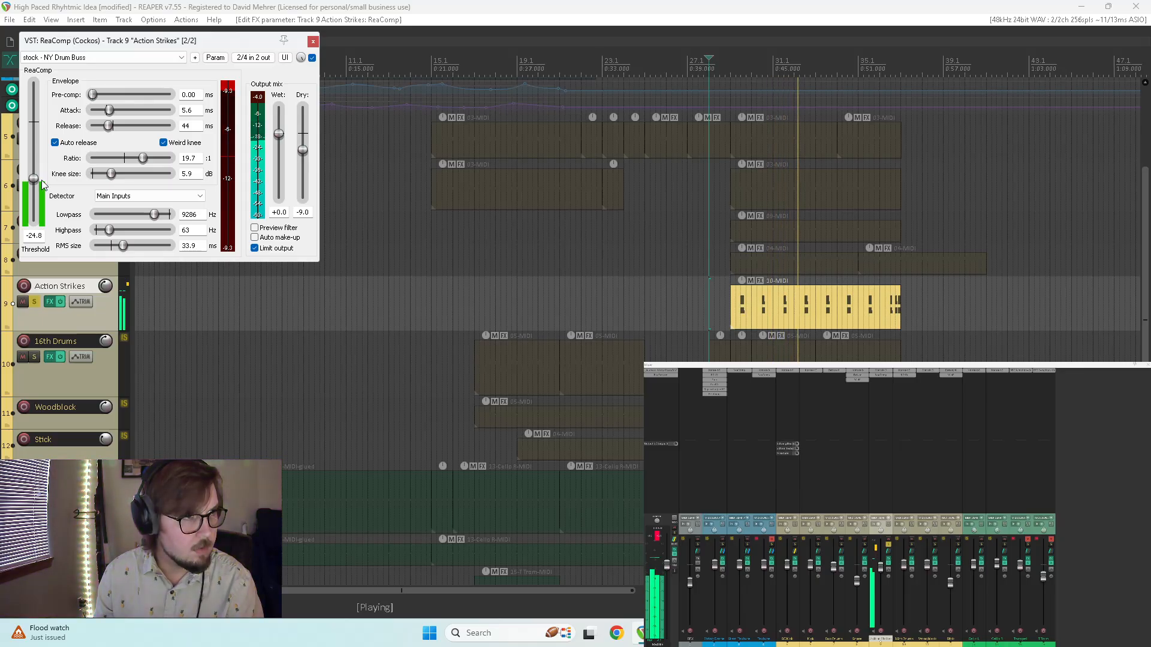
left_click(311, 57)
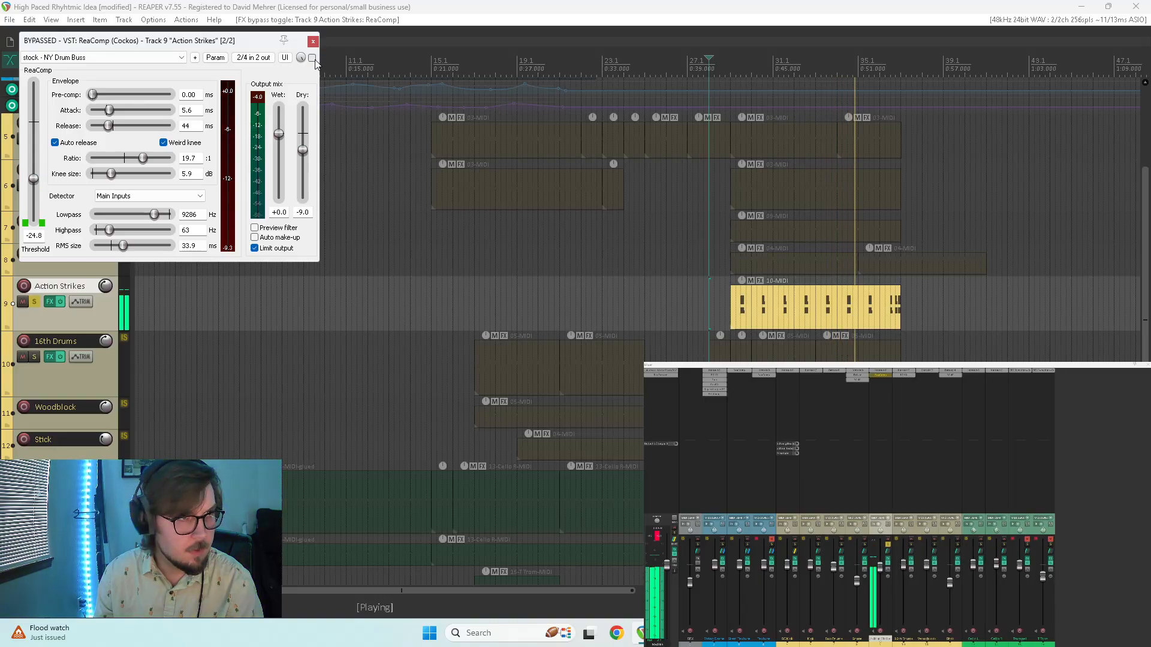
left_click(312, 58)
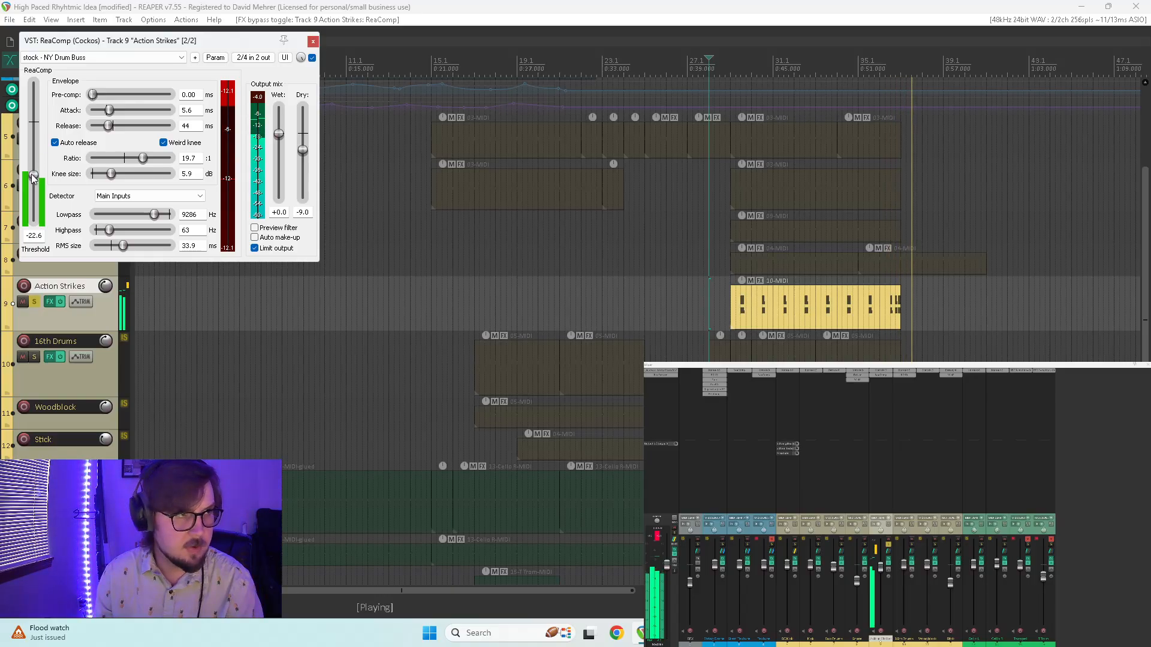
left_click_drag(33, 180, 33, 174)
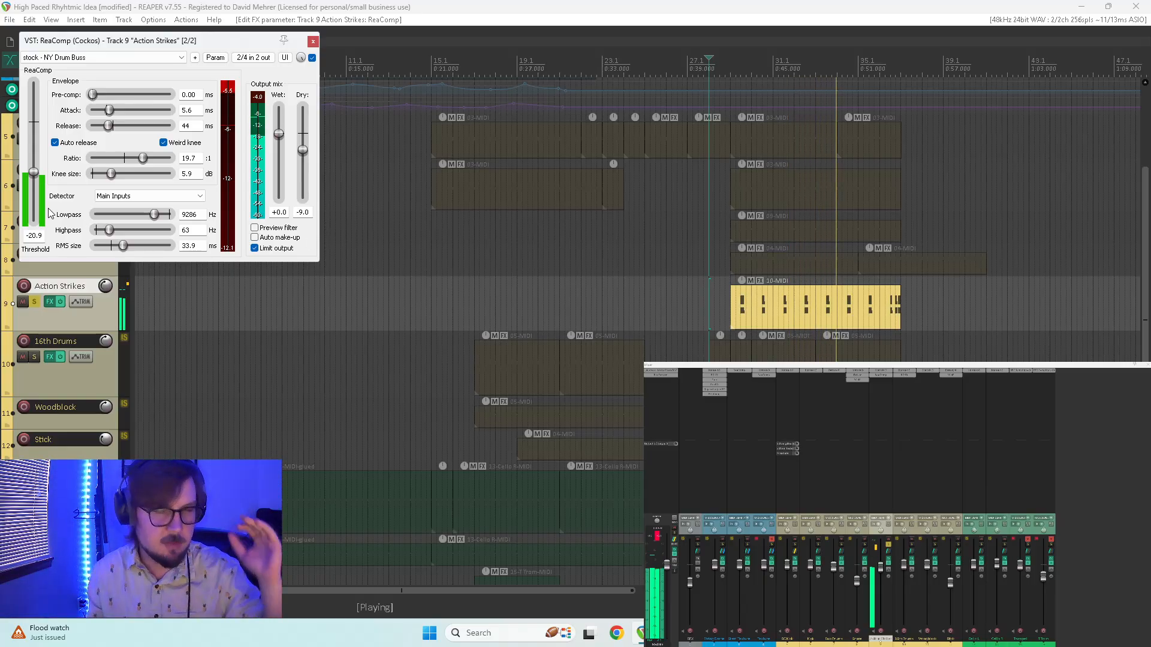
left_click(313, 41)
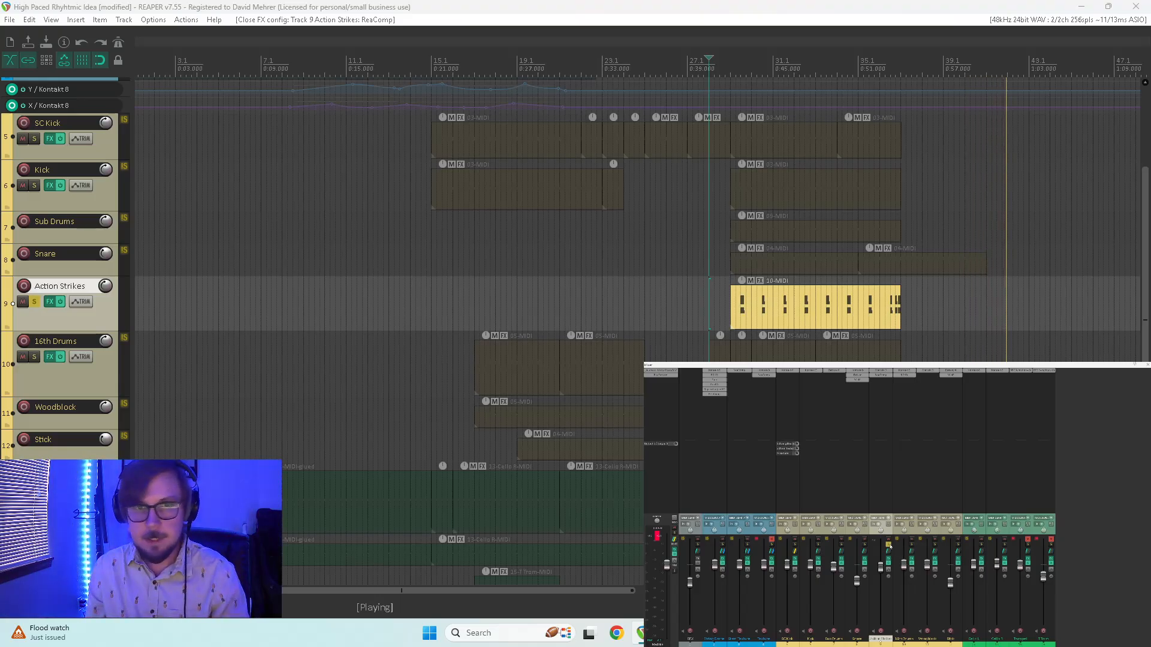
left_click(890, 546)
key("space")
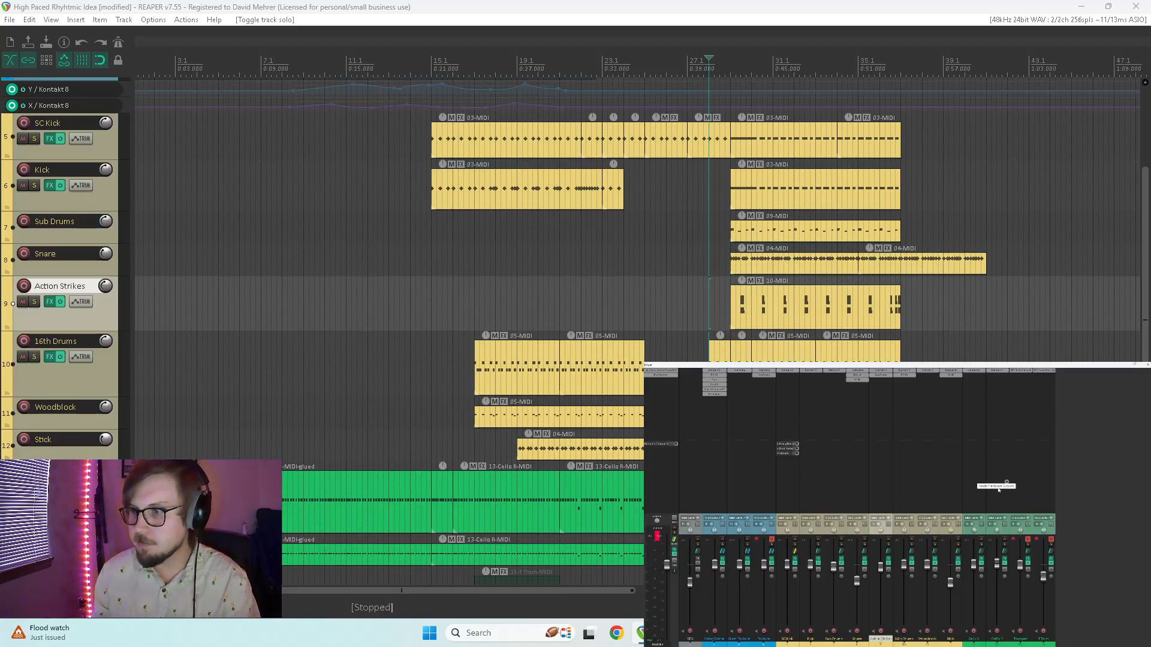
- Remove the orchestral instrument plugins from the Trumpet and T Trom tracks and add Kontakt 8 to the Trumpet track
left_click(1019, 372, "alt")
double_click(1021, 372)
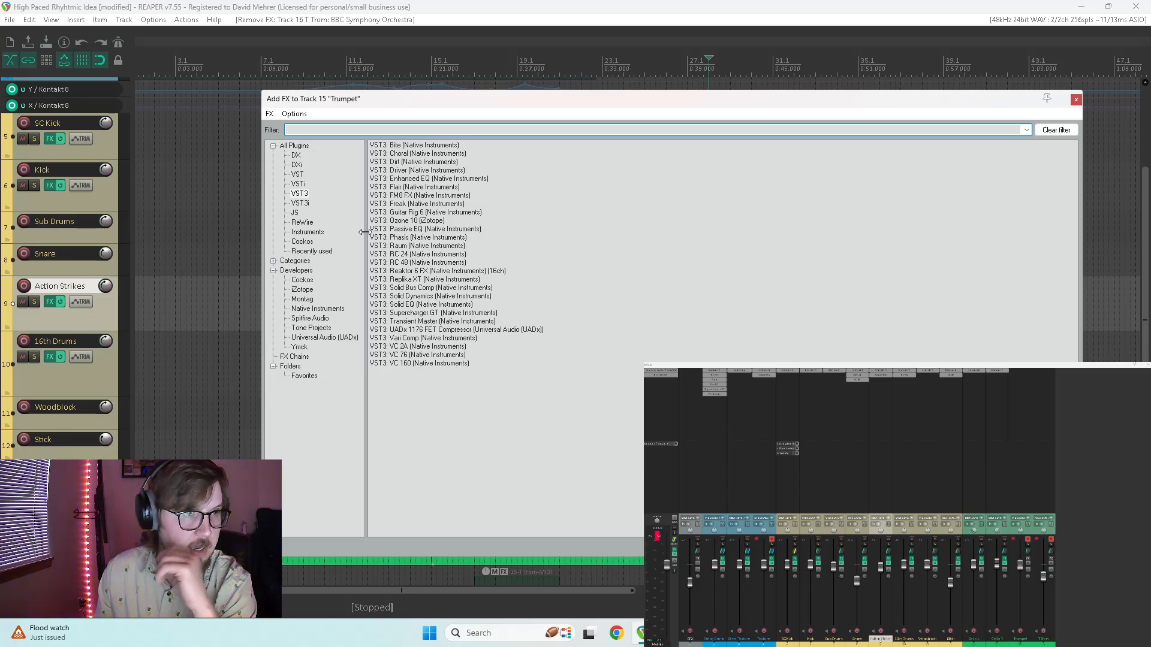
left_click(301, 203)
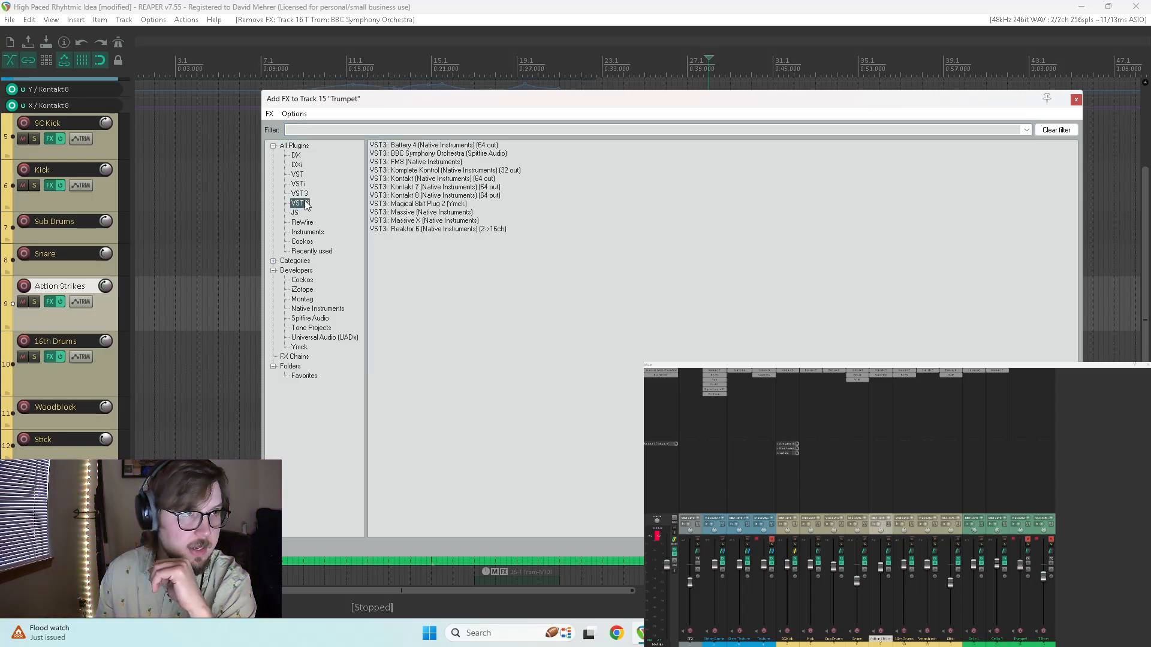
left_click(407, 196)
double_click(407, 196)
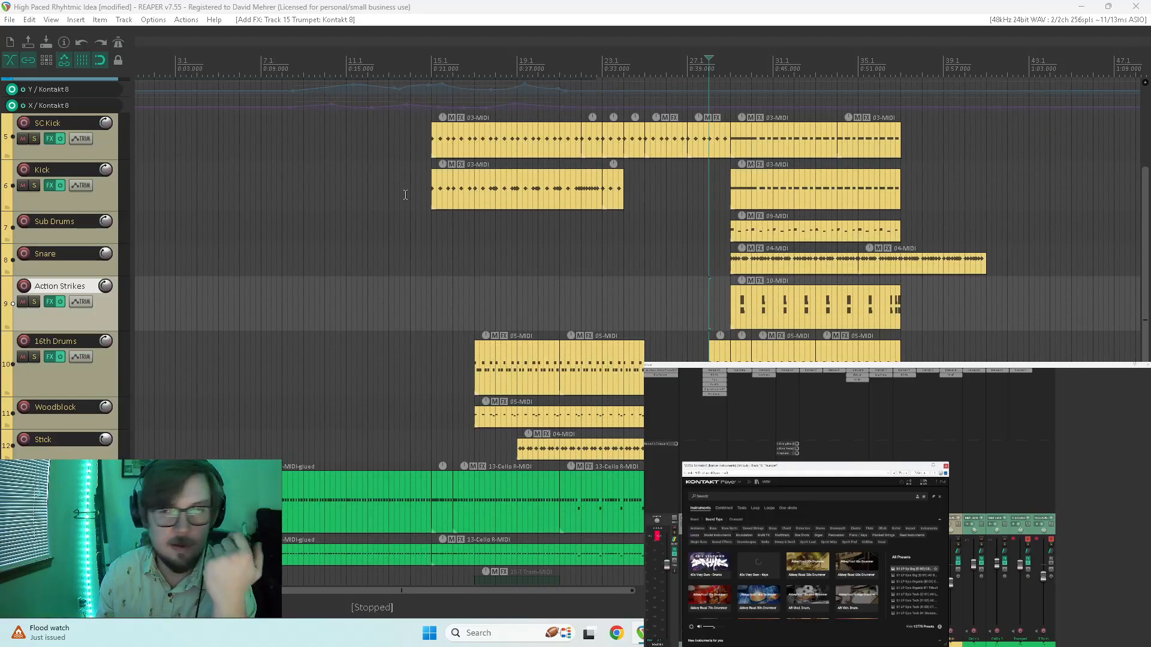
left_click_drag(792, 465, 713, 1)
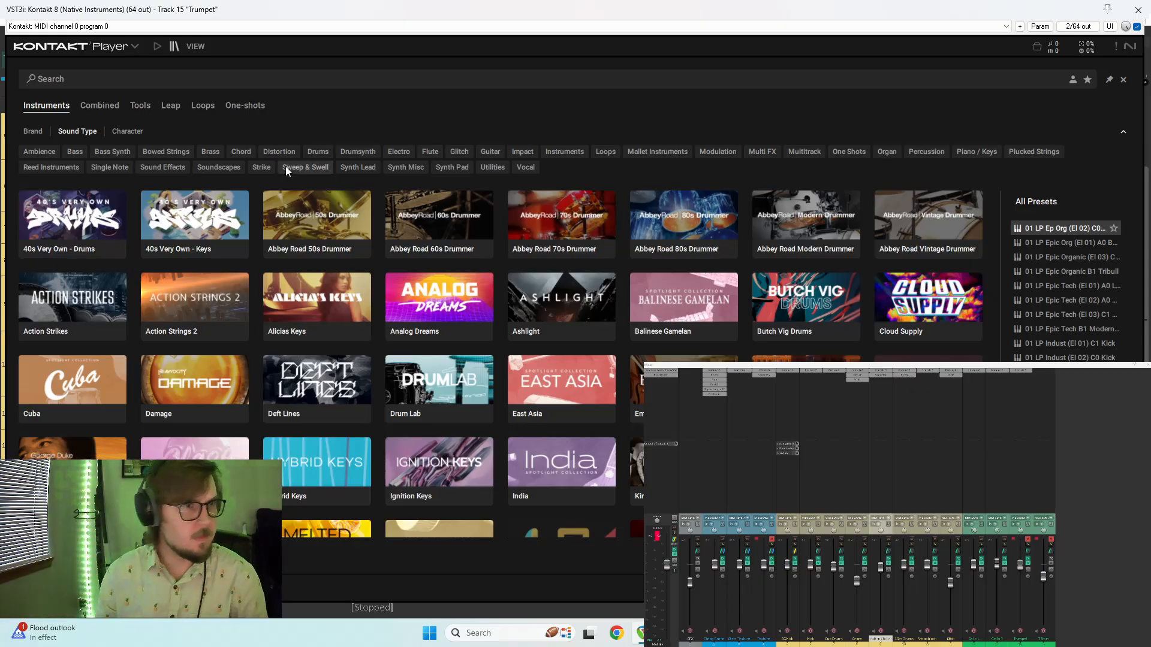
- Filter the Kontakt library to Brass trumpets and audition the listed trumpet presets
left_click(213, 156)
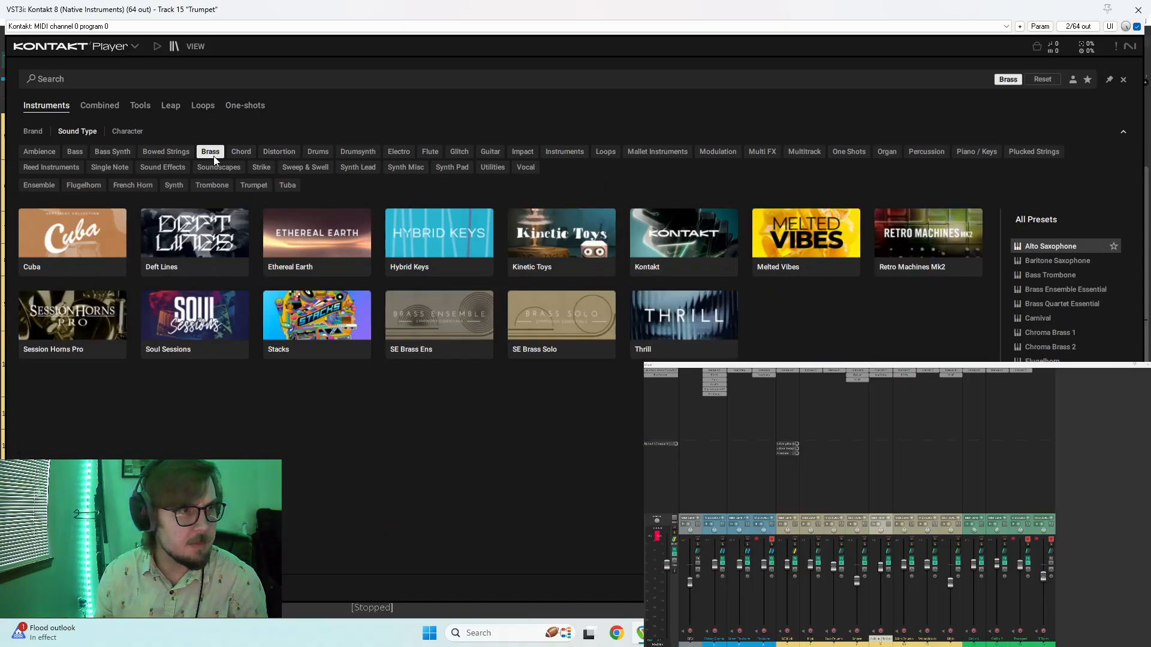
left_click(254, 185)
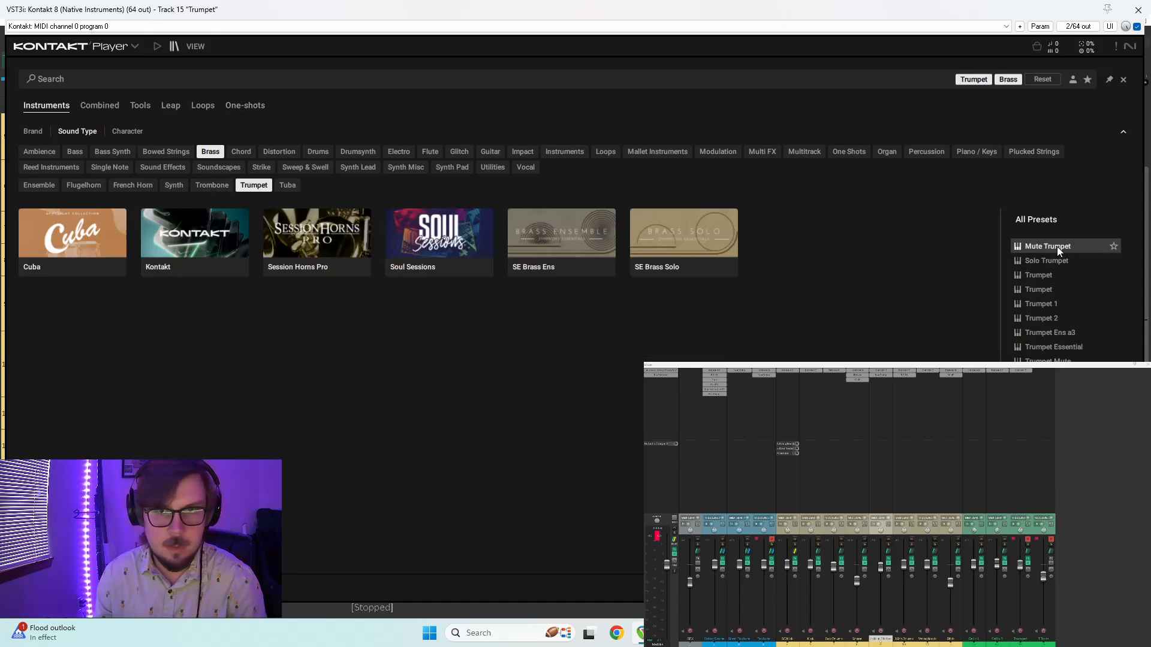
left_click(1057, 262)
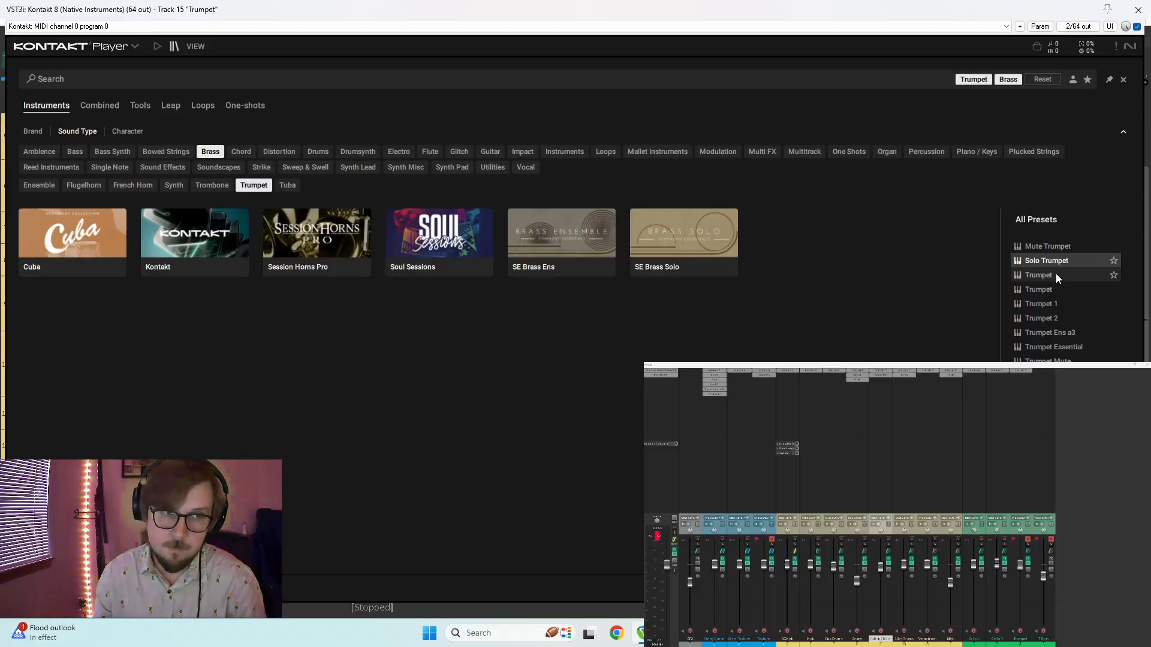
left_click(1055, 274)
left_click(1054, 304)
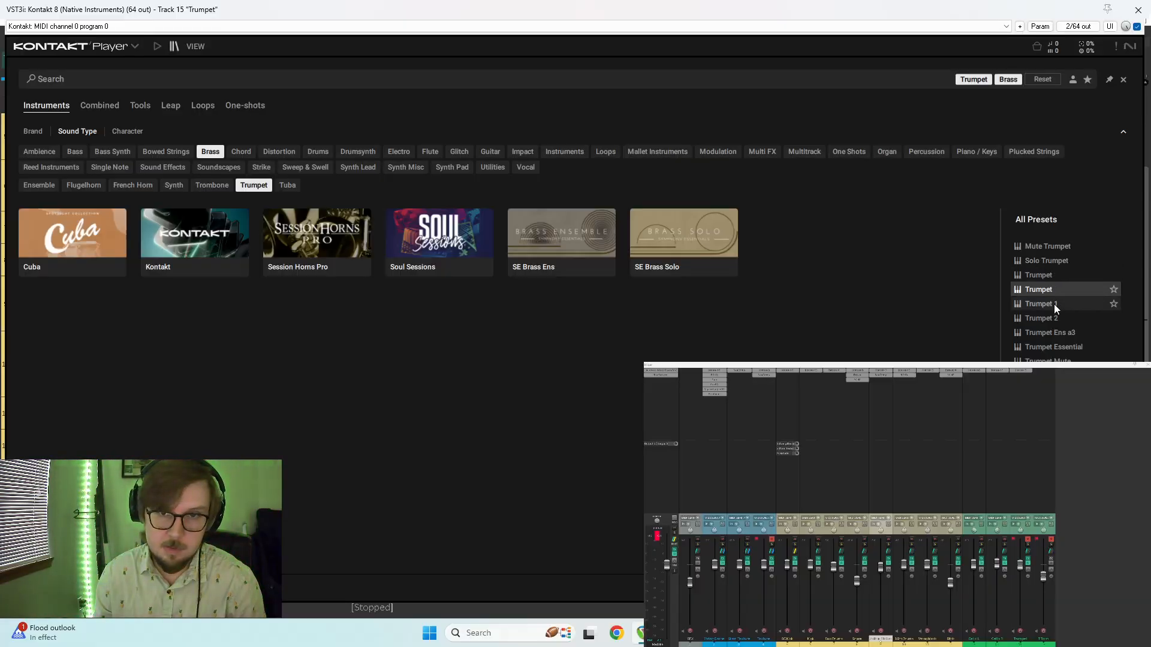
left_click(1051, 320)
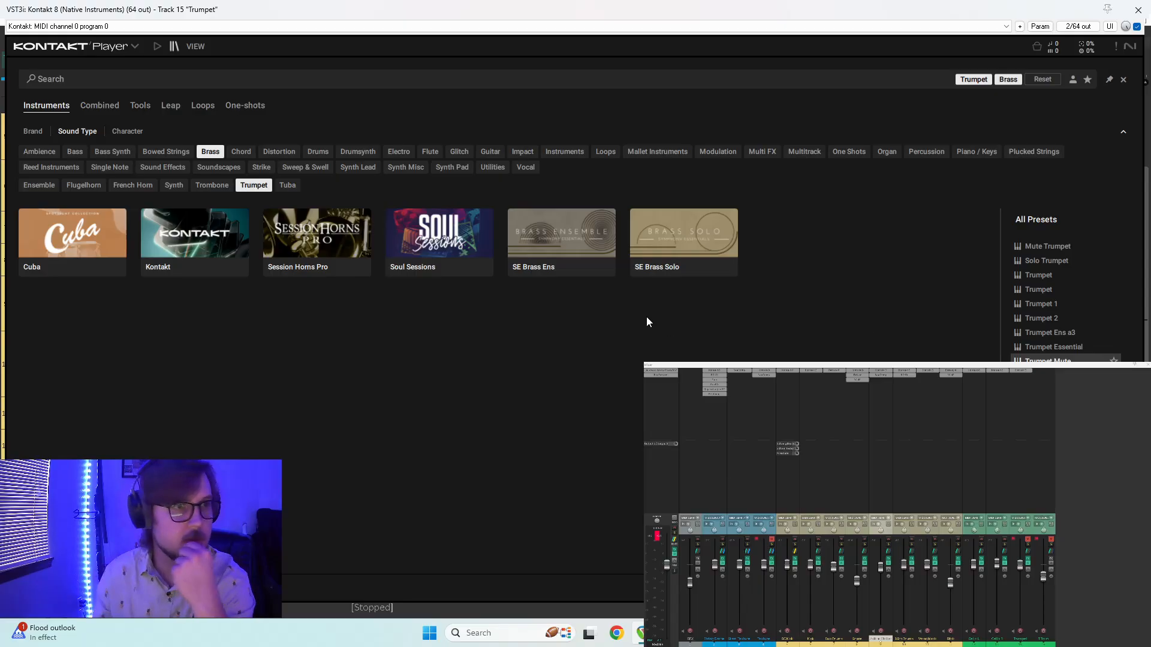
- Load the Trumpet preset from the Cuba library into the Trumpet track's Kontakt
left_click(66, 232)
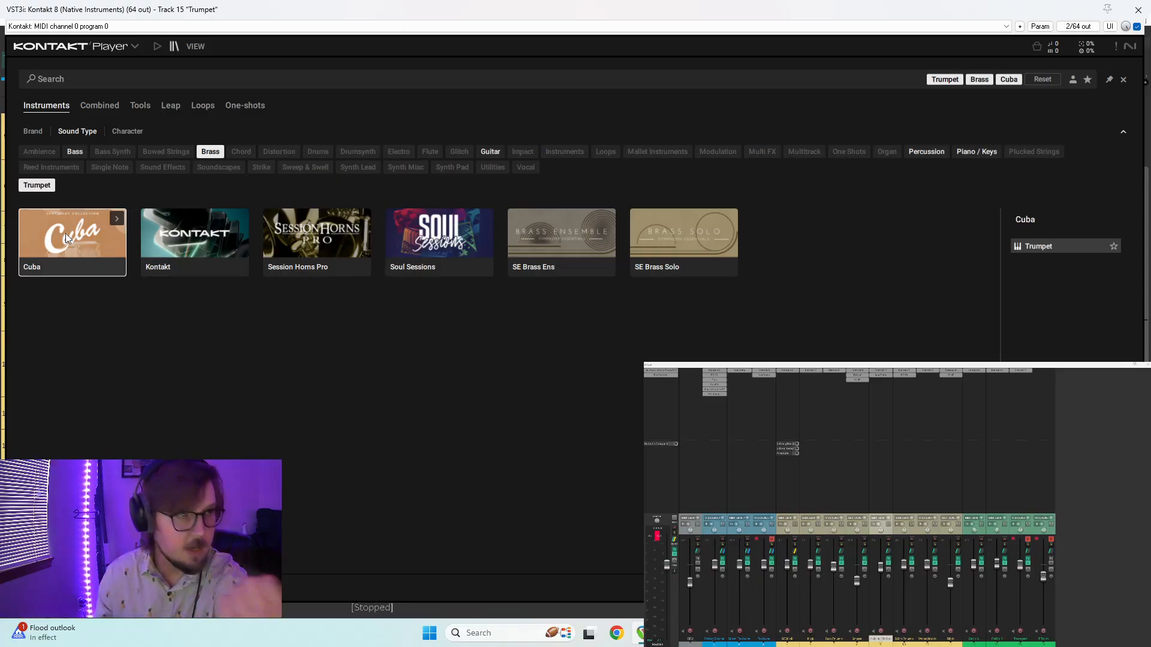
double_click(1055, 246)
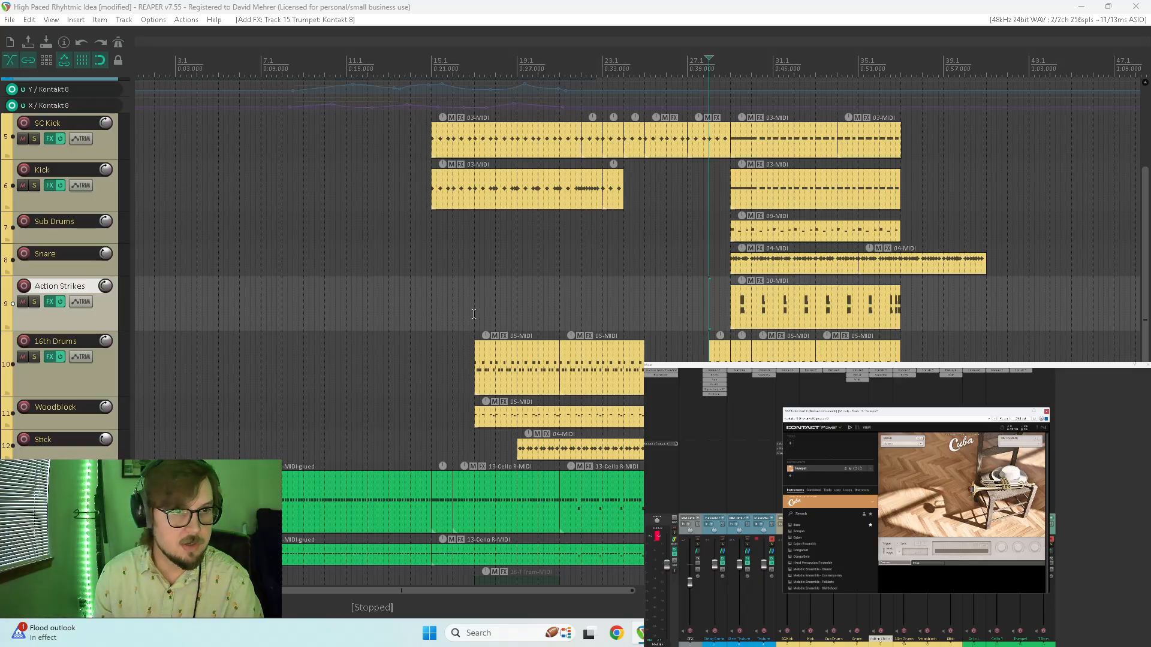
scroll(66, 370, "down", 3)
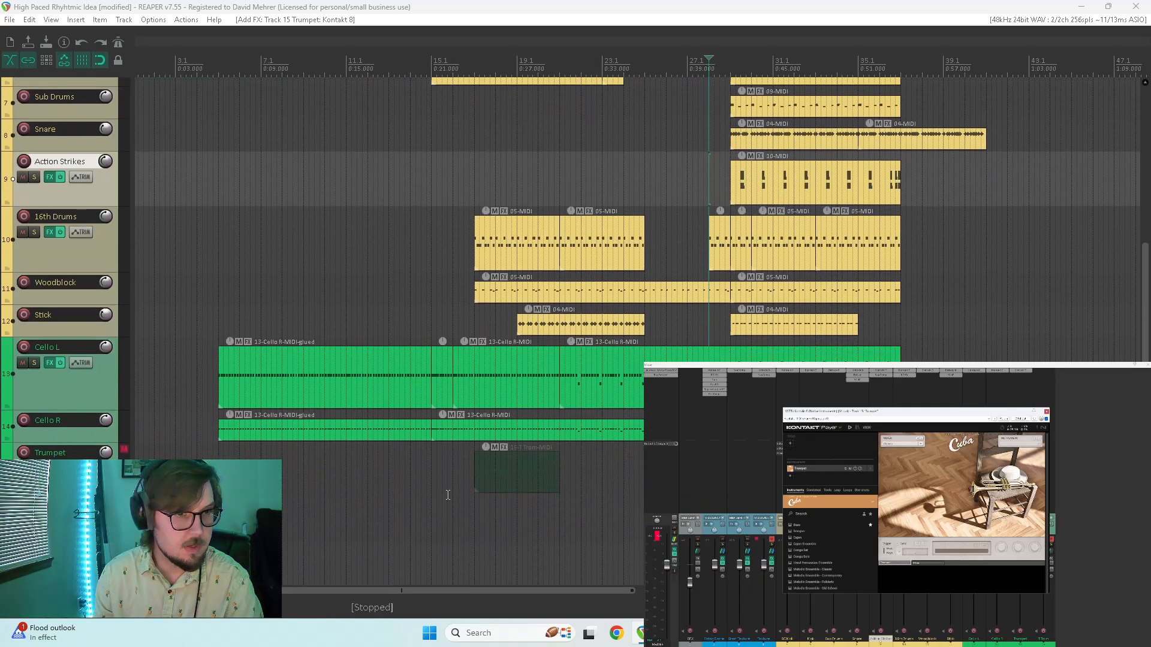
- Unmute the Trumpet track and play the cue from the start of its MIDI item
left_click(22, 468)
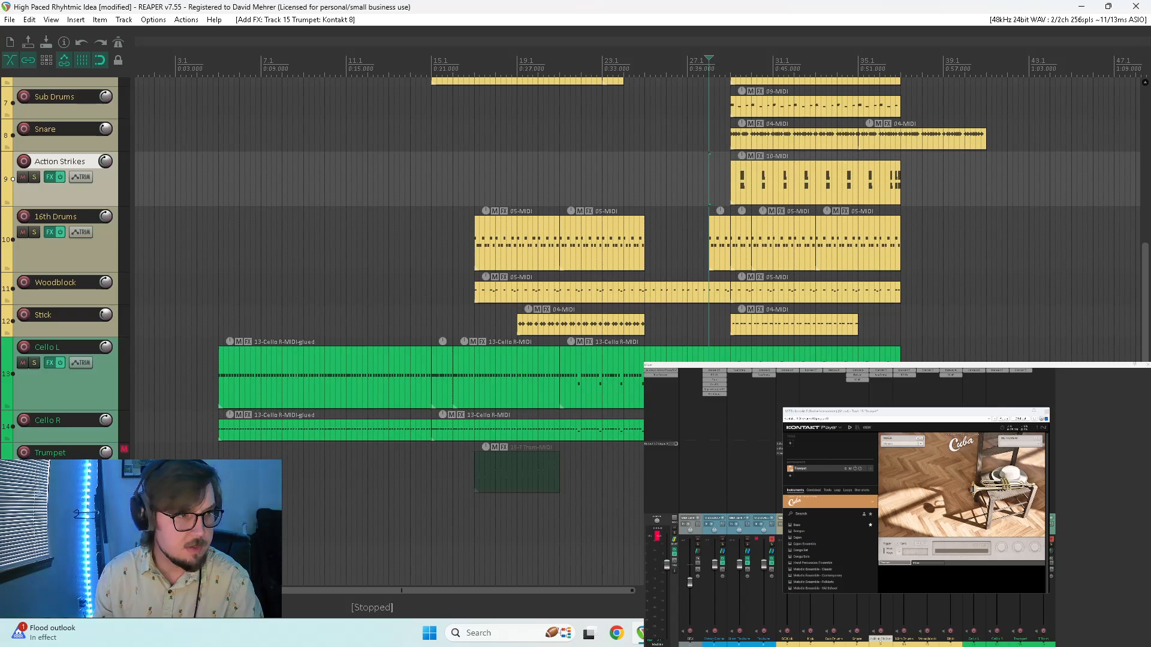
left_click(473, 512)
key("space")
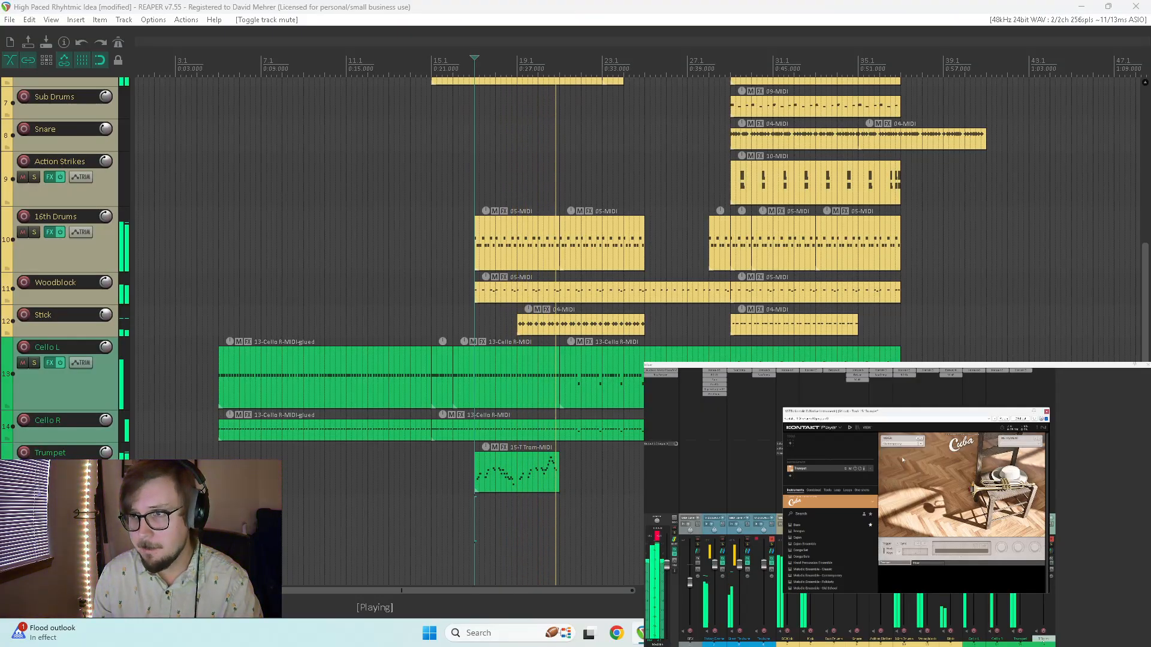
- Try different style options on the Cuba Trumpet instrument during playback, and stop the transport
left_click(921, 444)
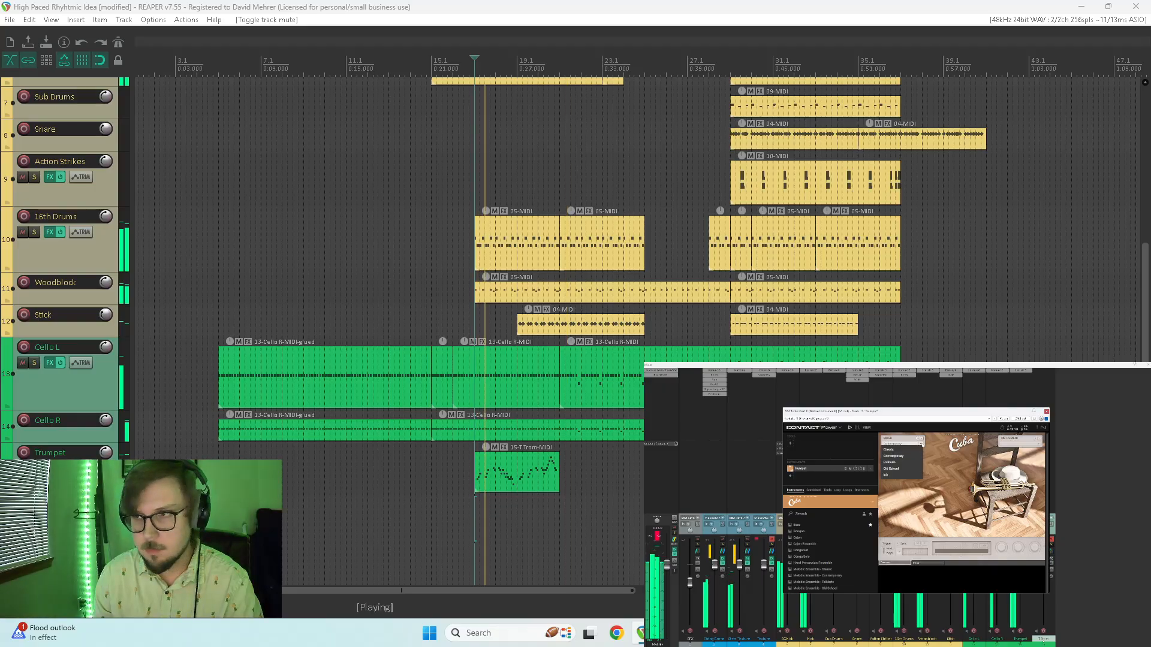
left_click(908, 471)
left_click(909, 444)
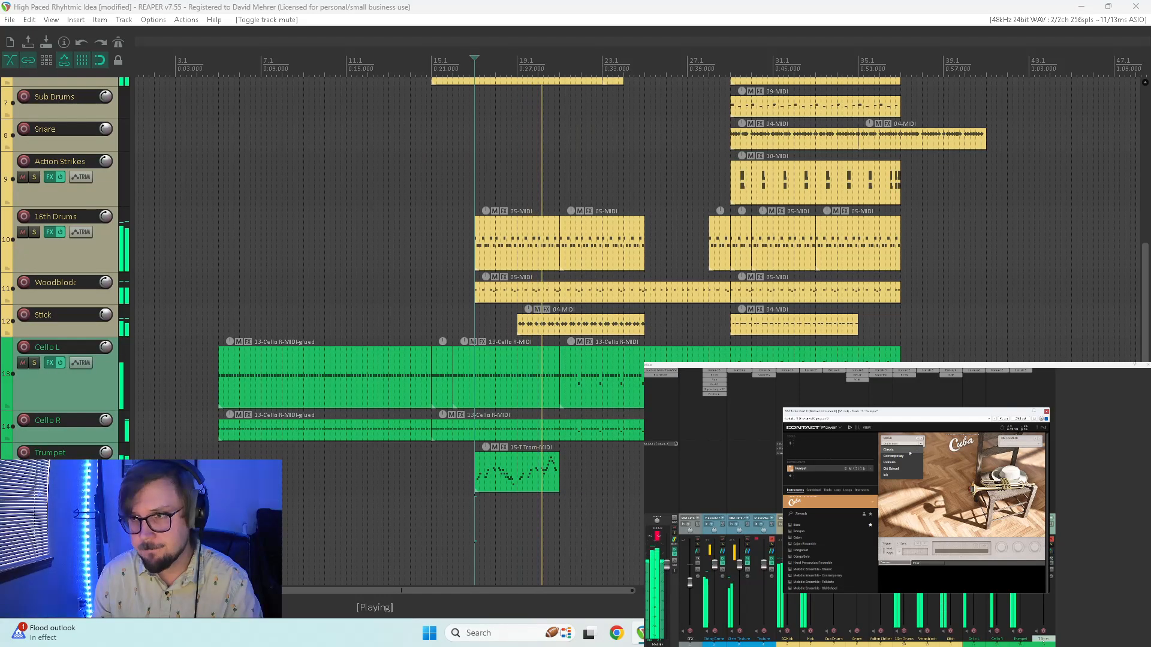
left_click(909, 453)
key("space")
- Clear the Cuba filter in the Kontakt library browser and audition the trumpet presets of the Kontakt library
left_click(858, 428)
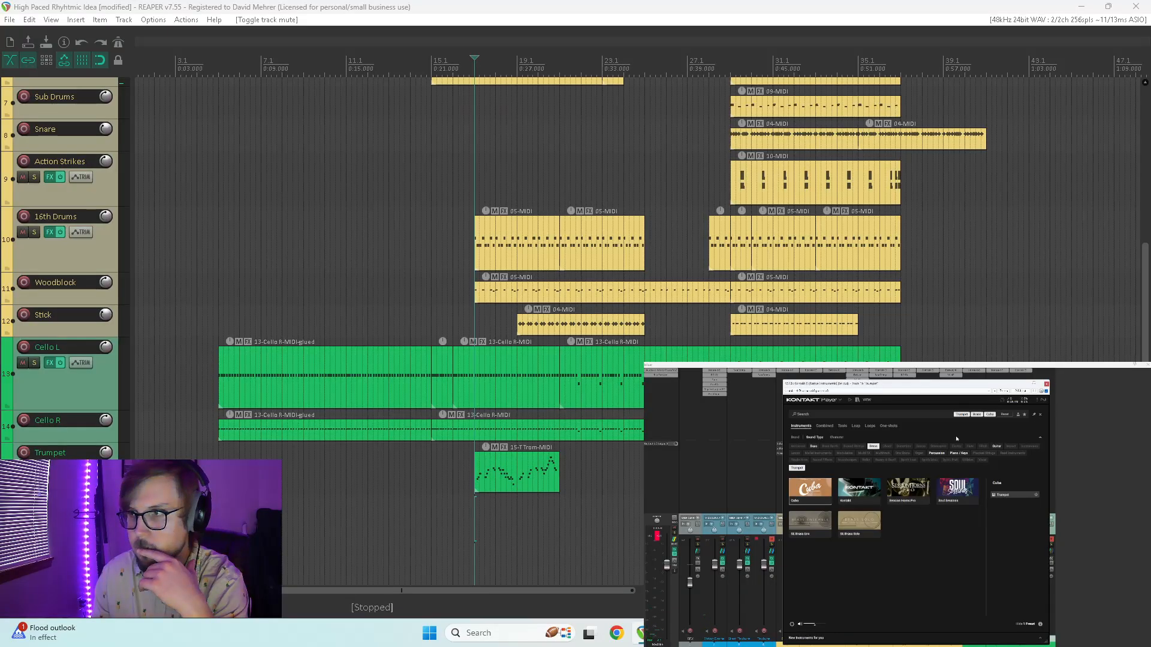
left_click(992, 415)
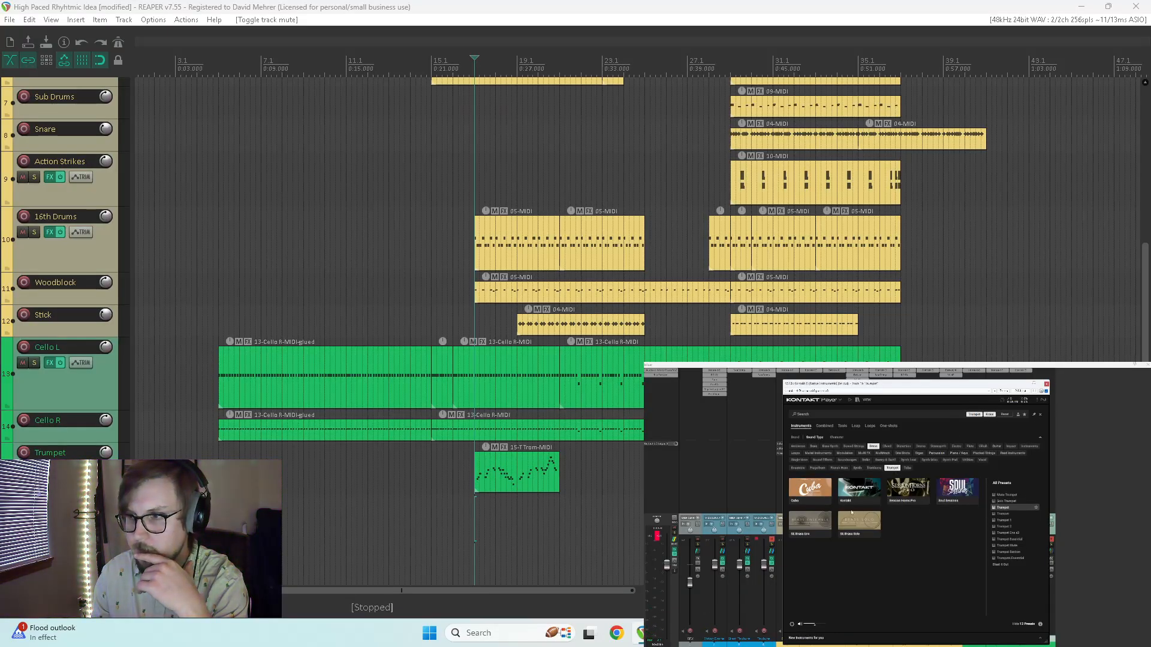
left_click(858, 490)
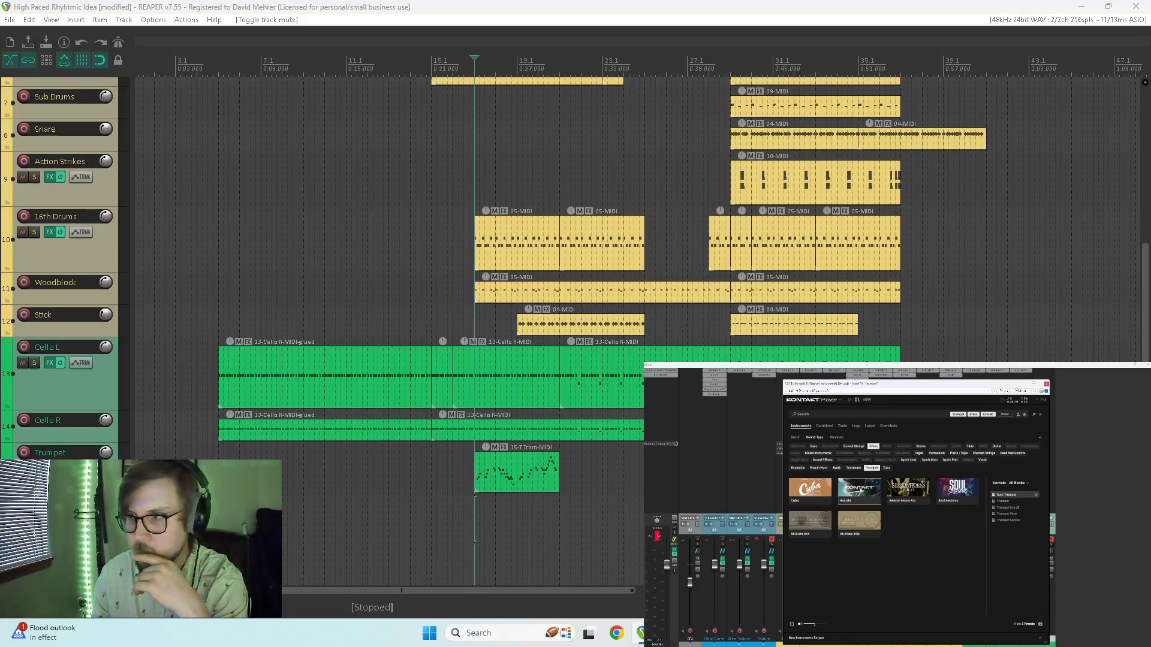
left_click(1013, 496)
left_click(1005, 502)
left_click(1009, 509)
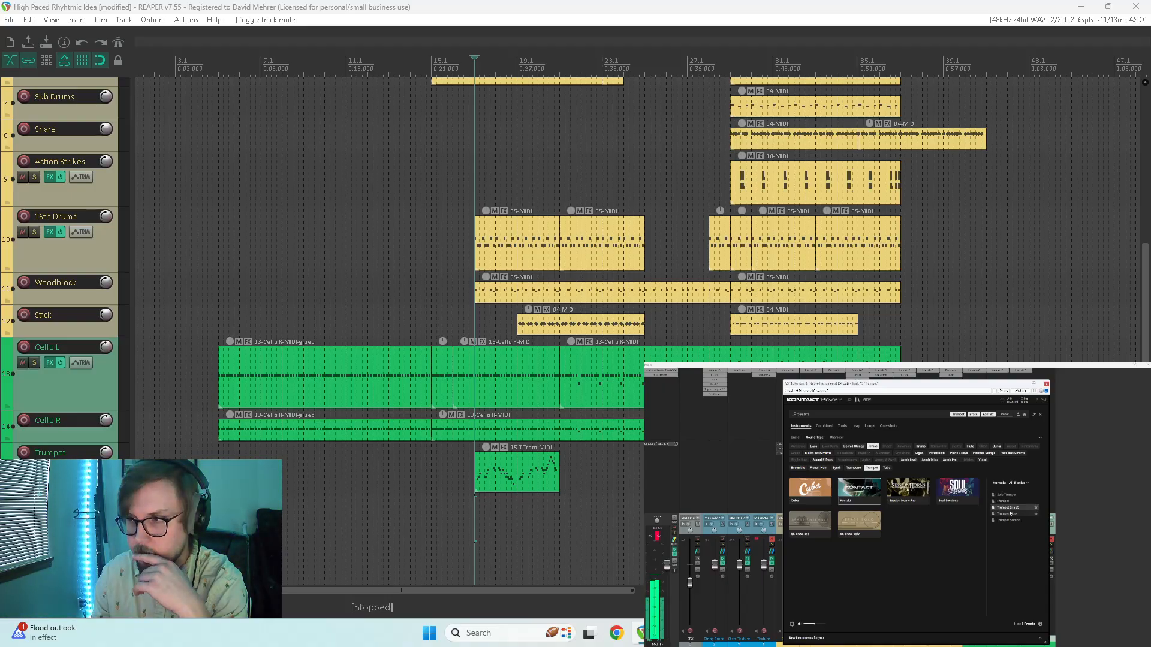
left_click(1009, 515)
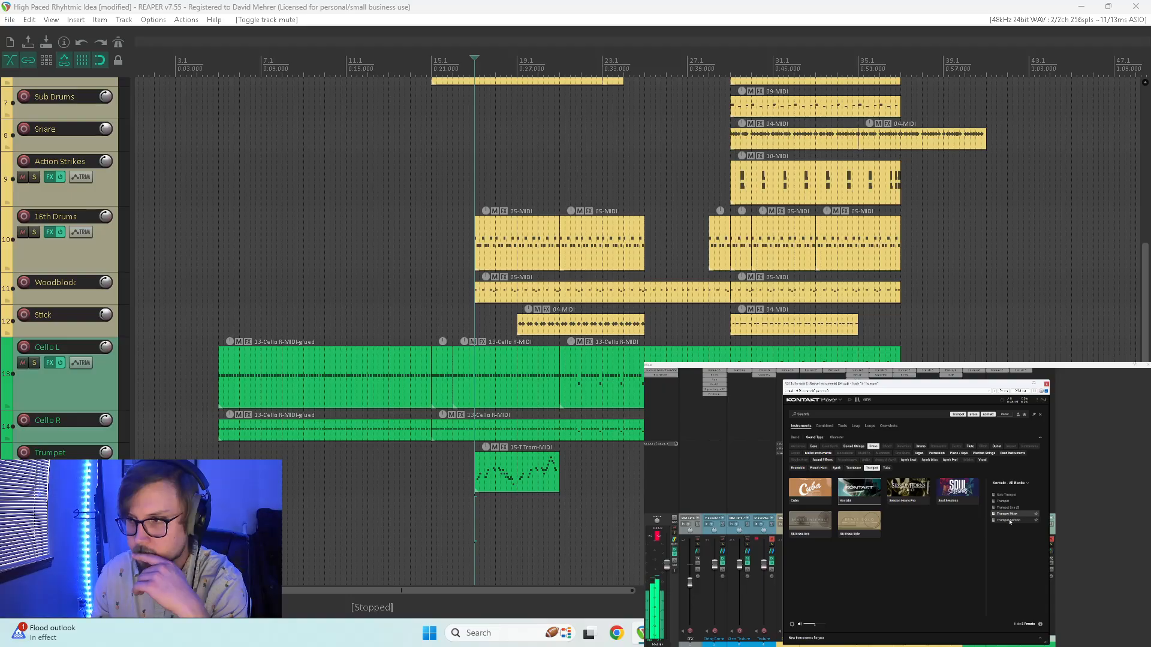
left_click(1009, 521)
left_click(1007, 509)
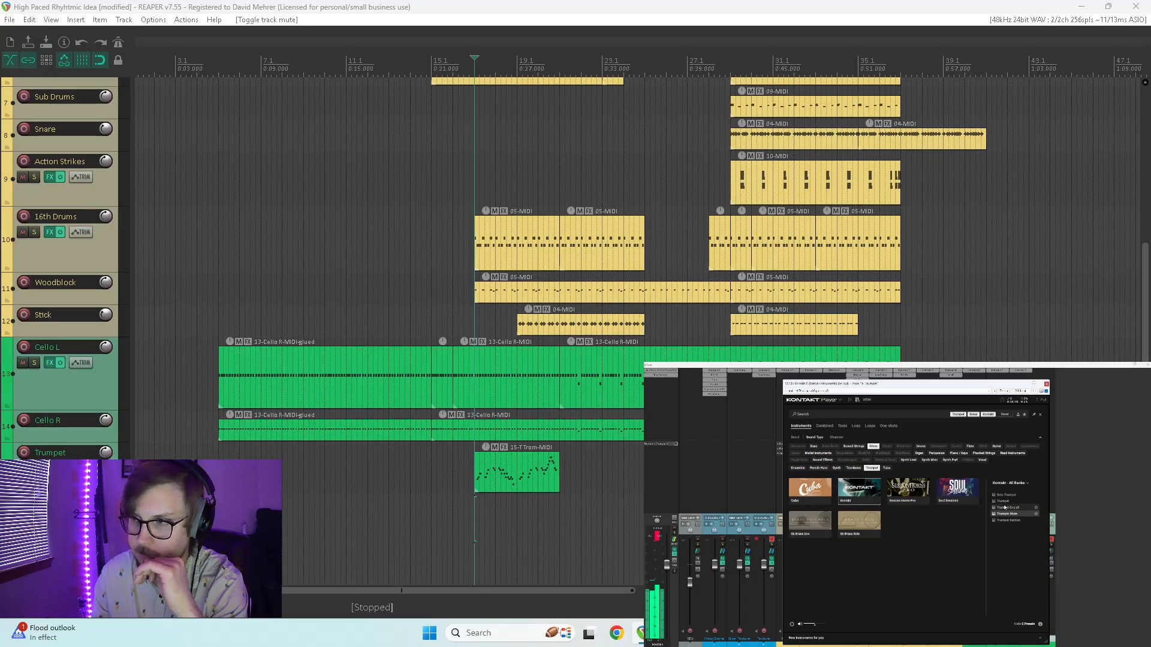
left_click(1005, 502)
left_click(1007, 496)
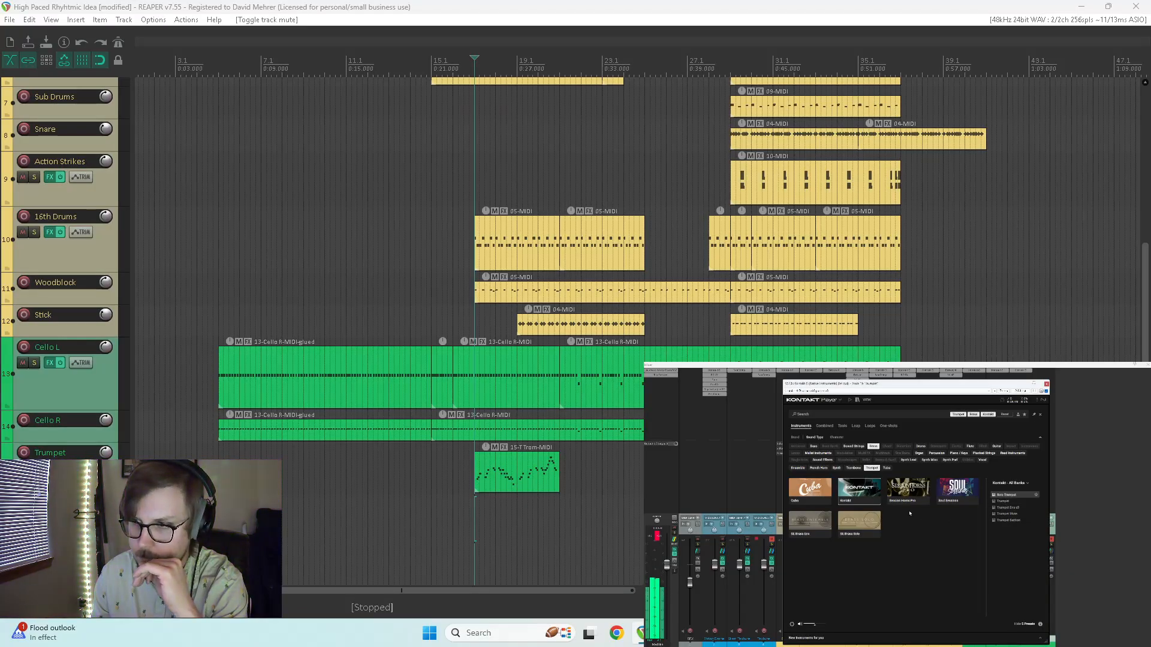
left_click(1010, 509)
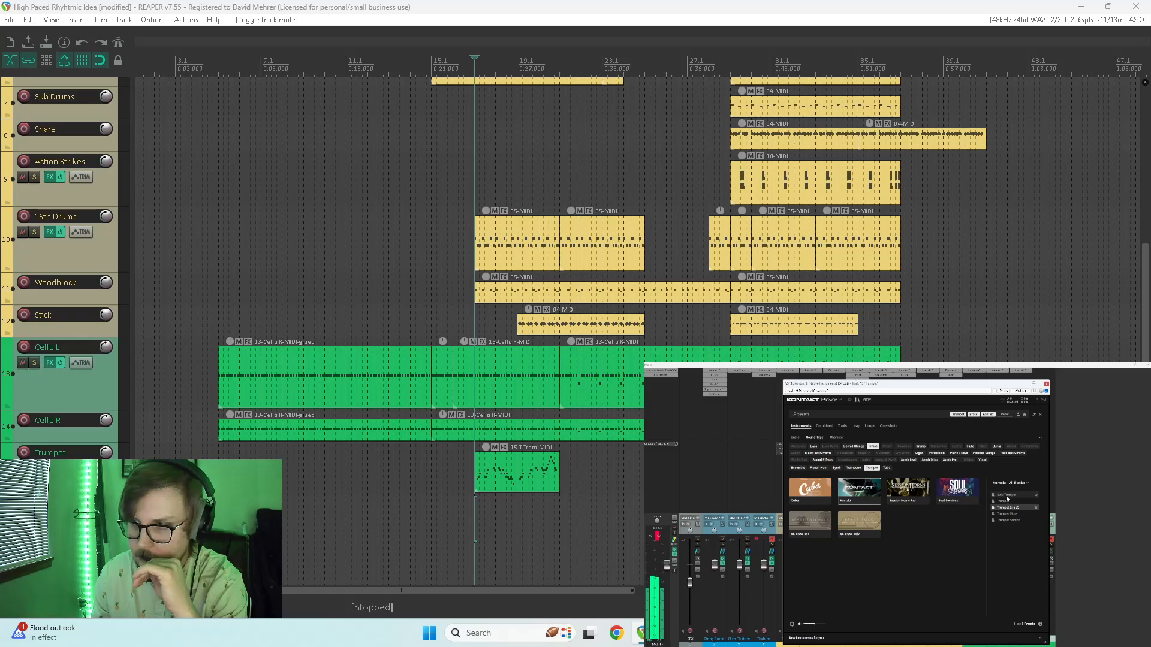
- Audition the trumpet presets of the Session Horns Pro and Soul Sessions libraries
left_click(909, 489)
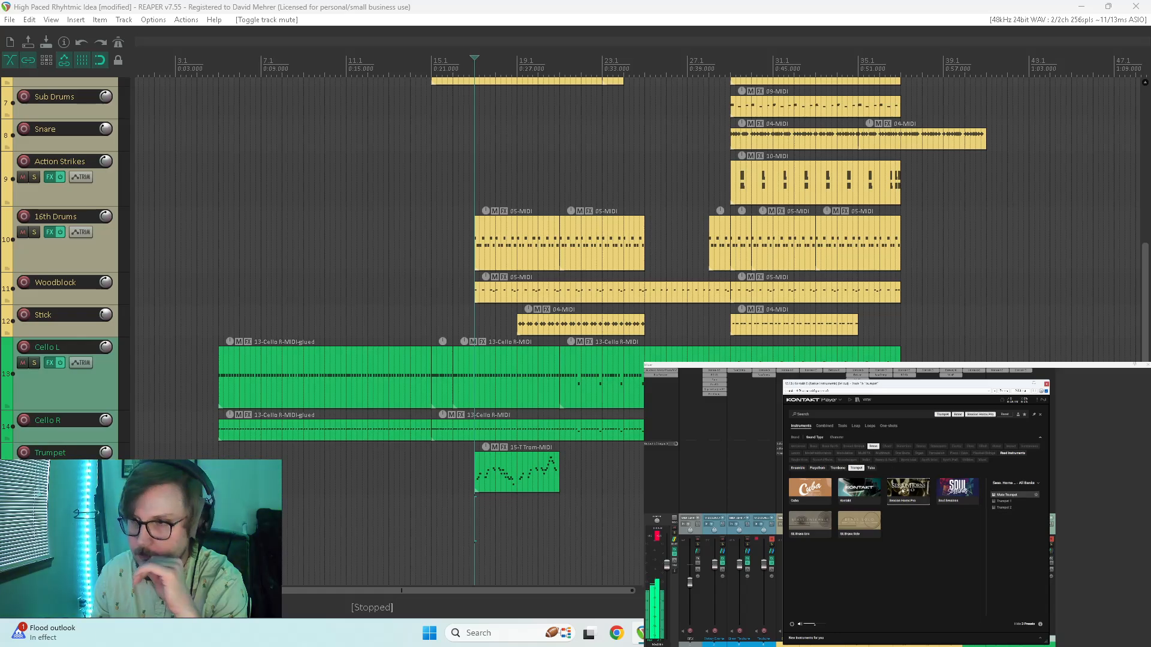
left_click(1006, 503)
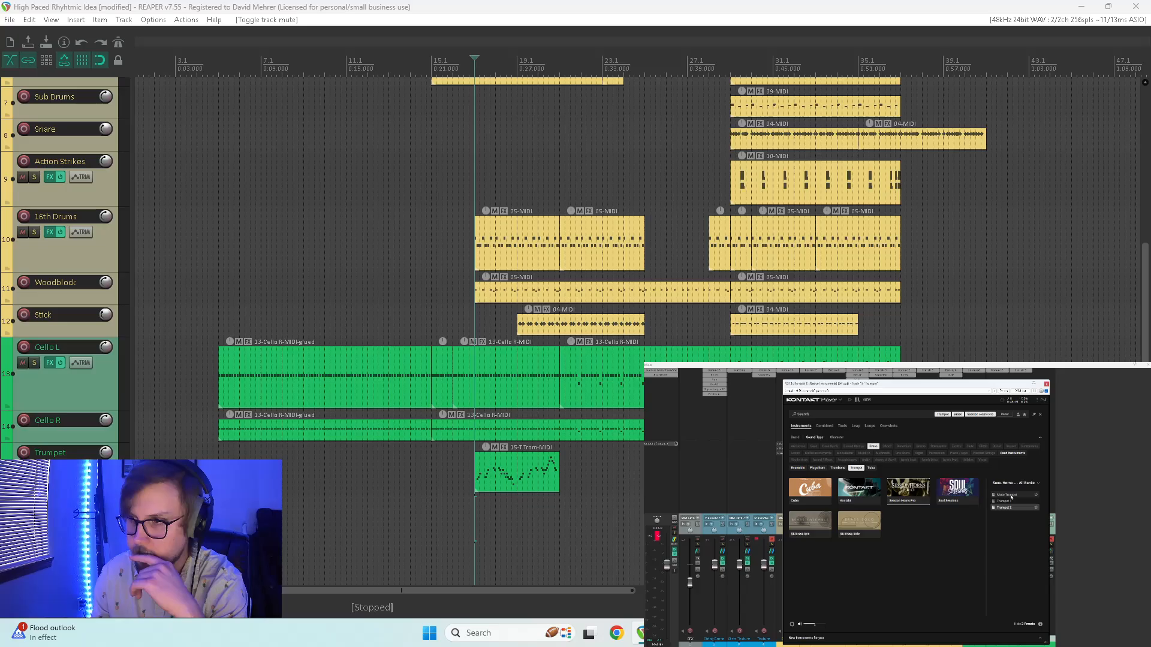
left_click(1006, 494)
left_click(957, 491)
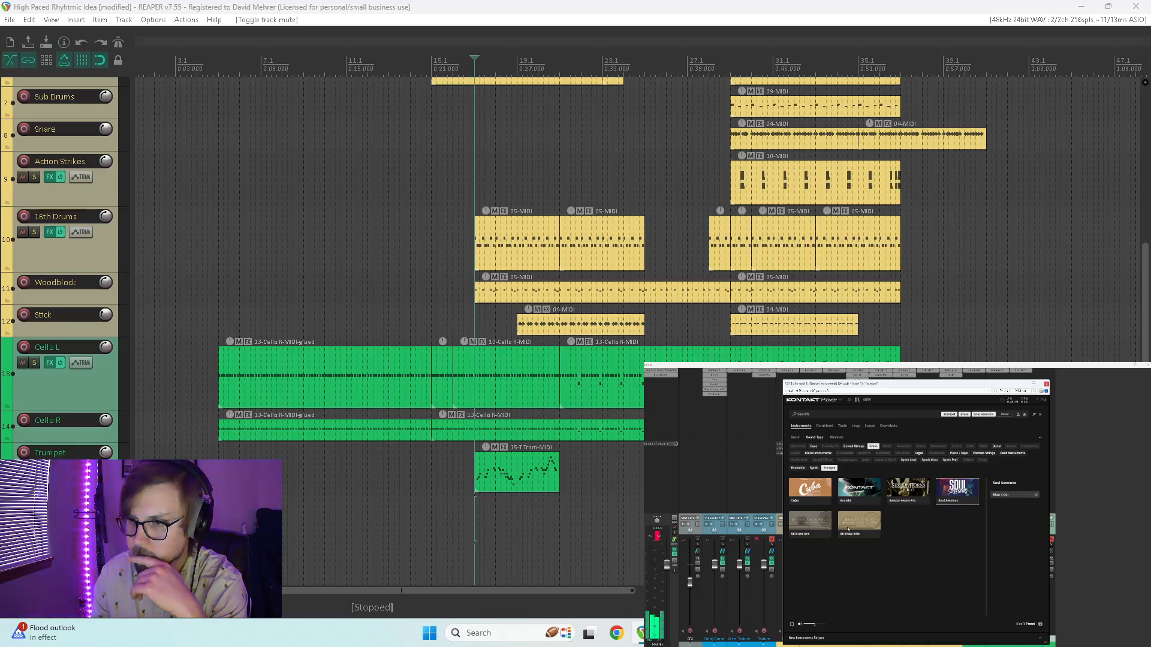
- Load the Trumpets Essential preset from the Symphony Essentials Brass Ensemble library in place of the Cuba trumpet
left_click(809, 522)
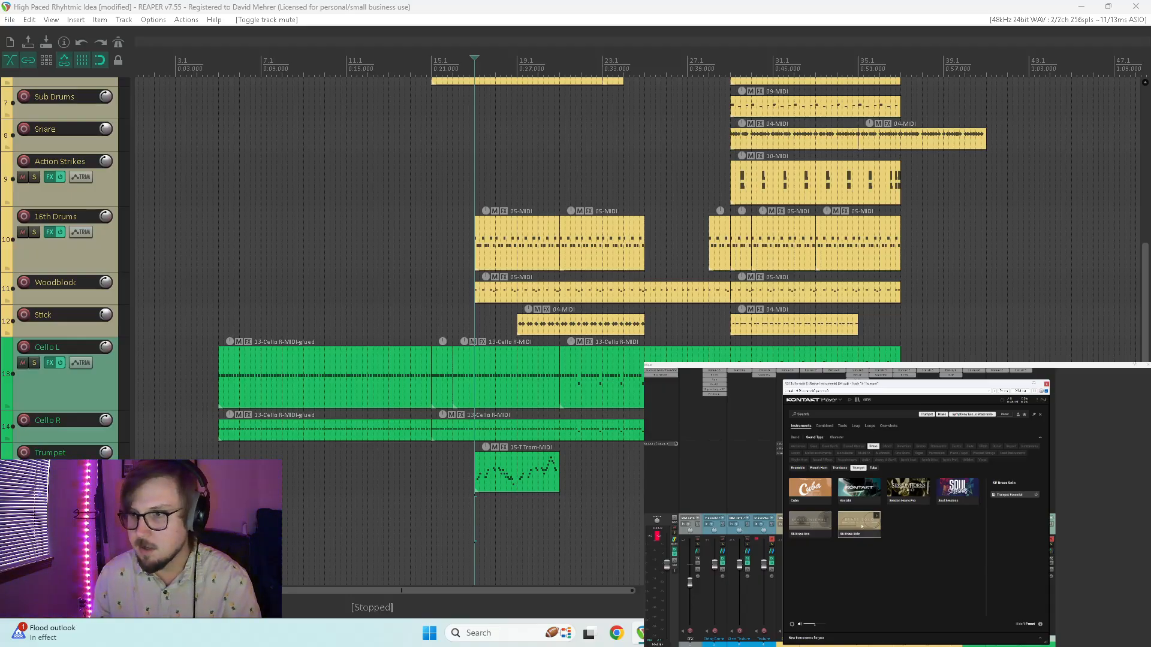
left_click(817, 523)
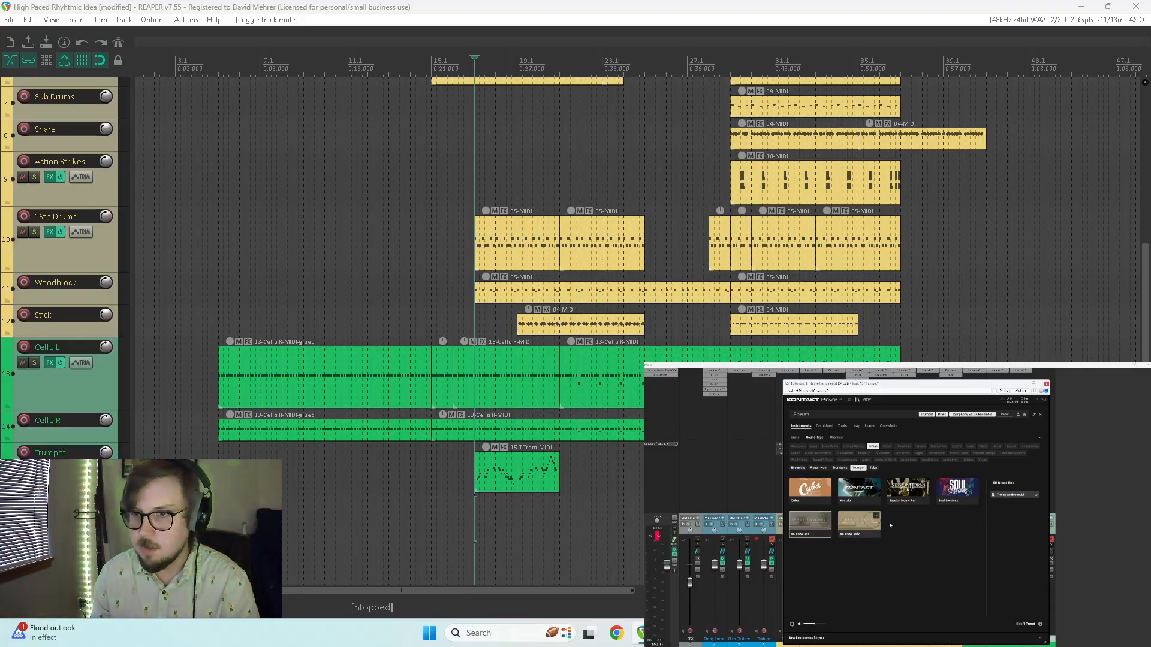
double_click(1008, 497)
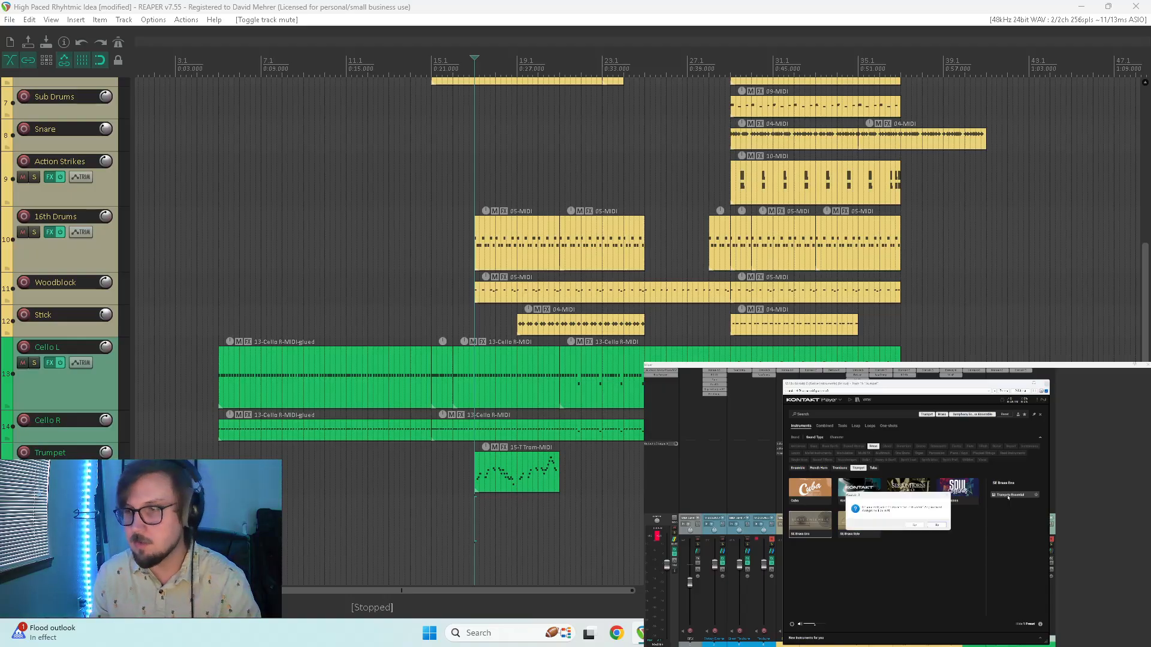
left_click(919, 527)
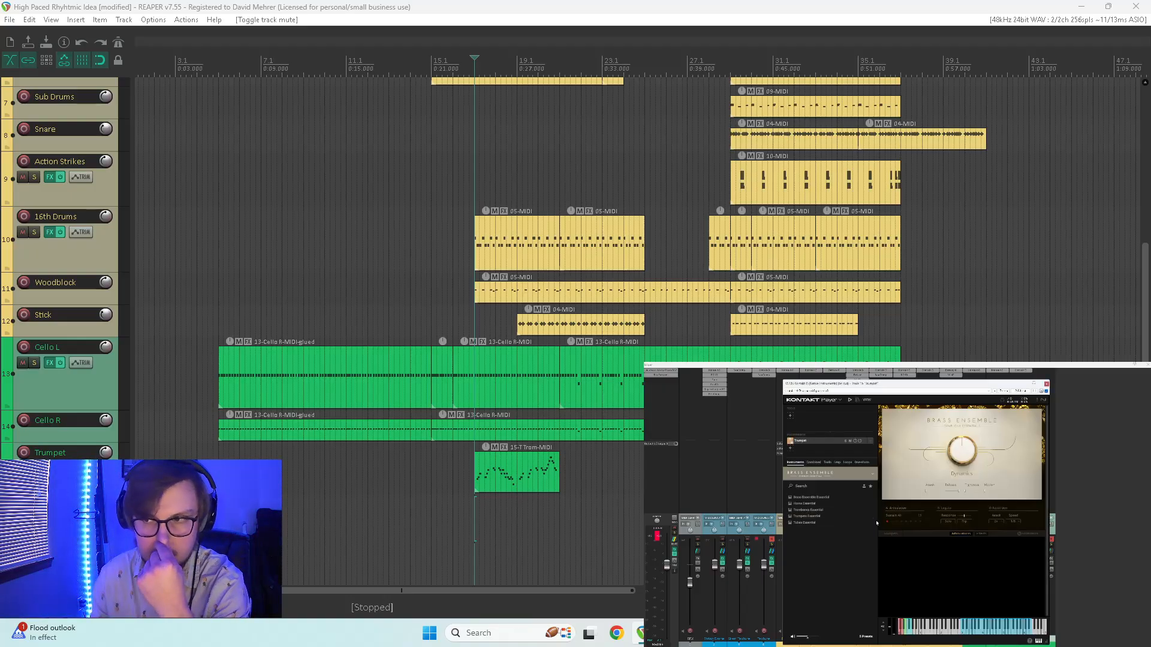
- Play the cue with the new trumpets, move the Kontakt window off the mixer channels and solo the Trumpet track
key("space")
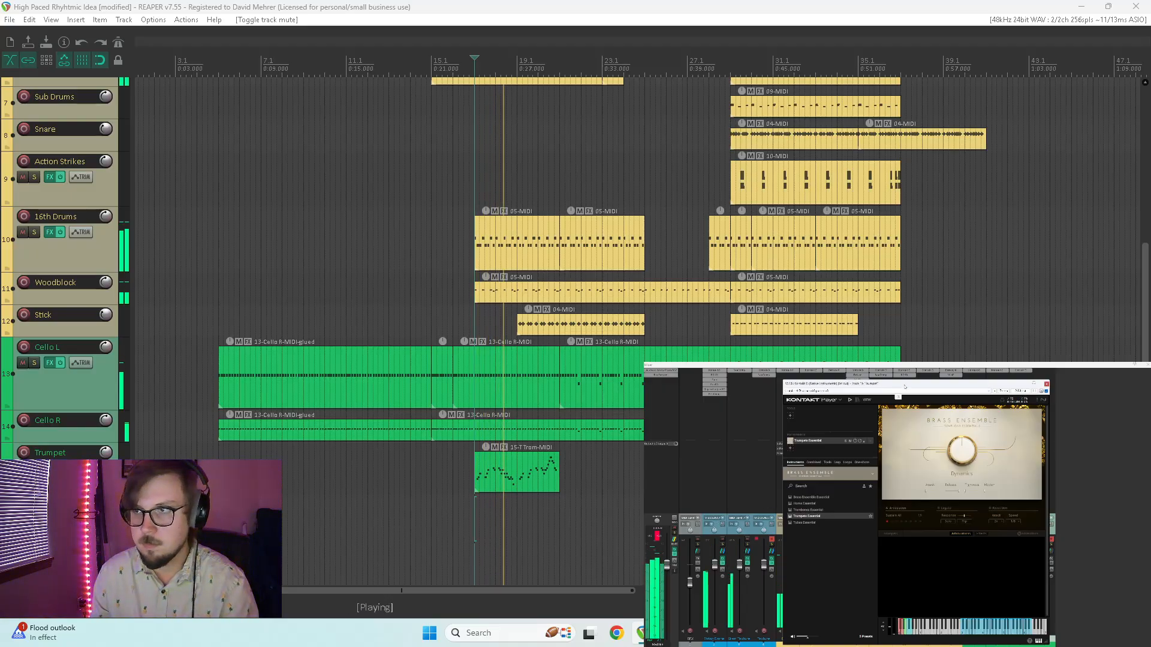
left_click_drag(959, 384, 778, 377)
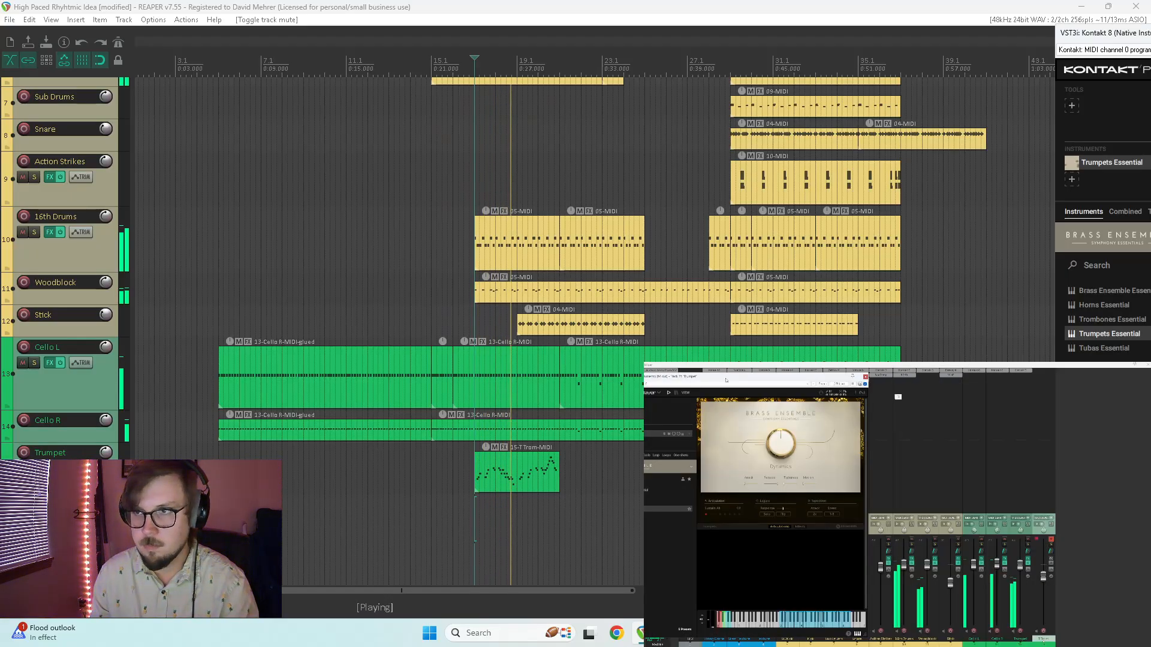
left_click(1027, 543)
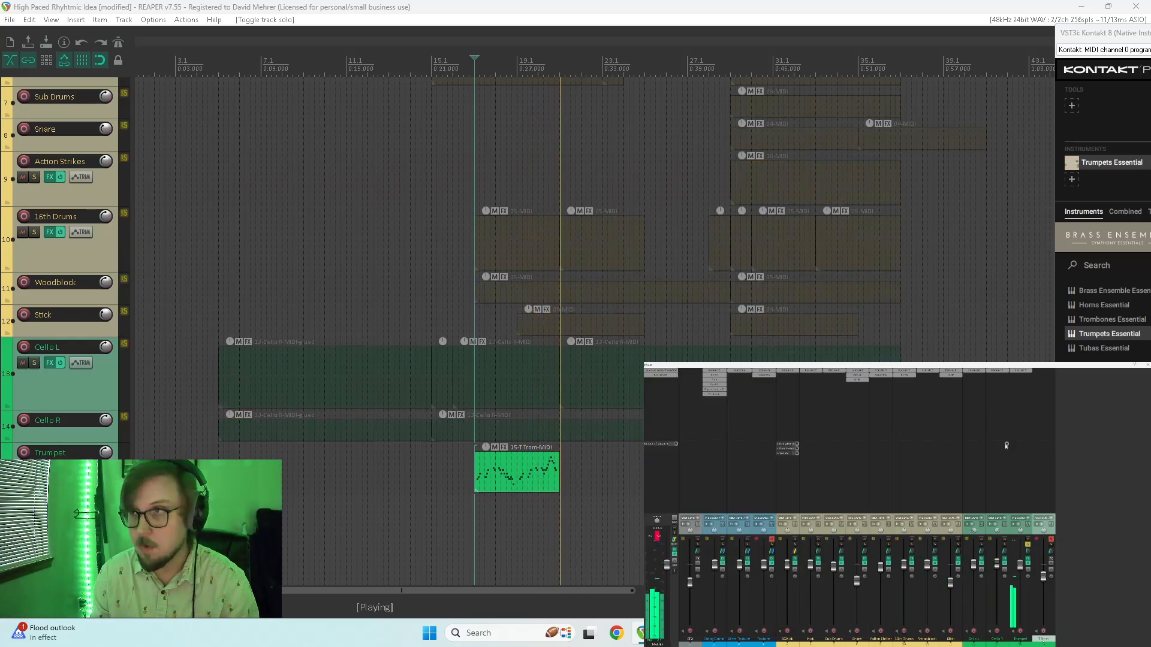
left_click(1027, 372)
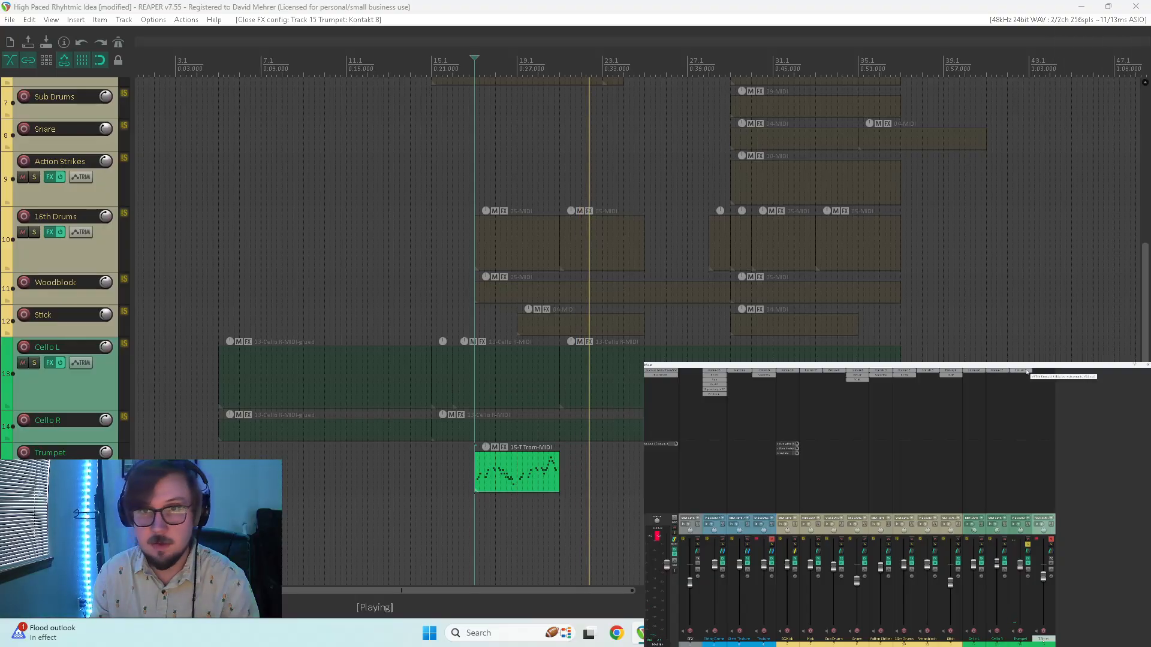
left_click(1027, 371)
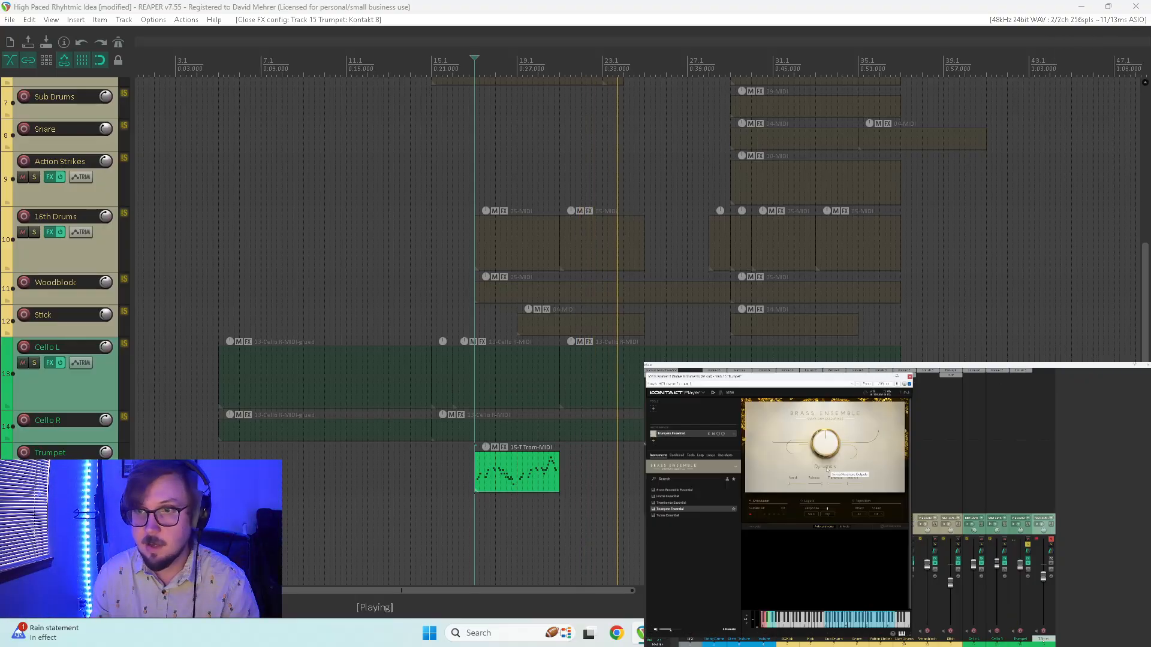
- Audition the articulation slots of Trumpets Essential on the soloed trumpet part, returning to the first slot
key("space")
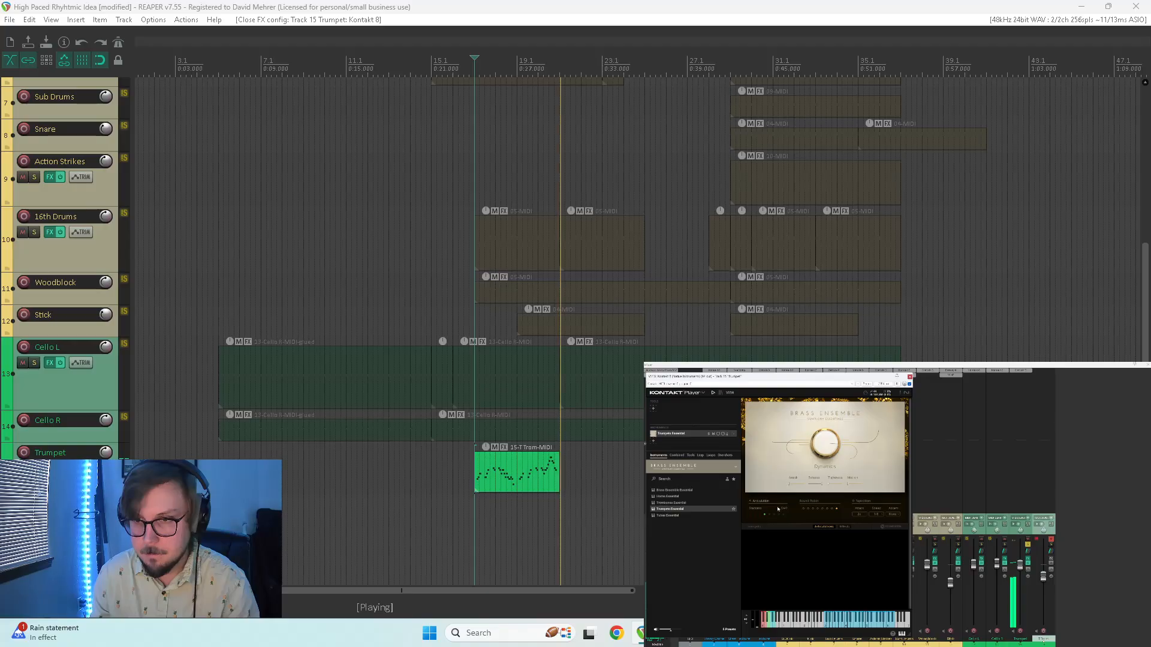
key("space")
key("space")
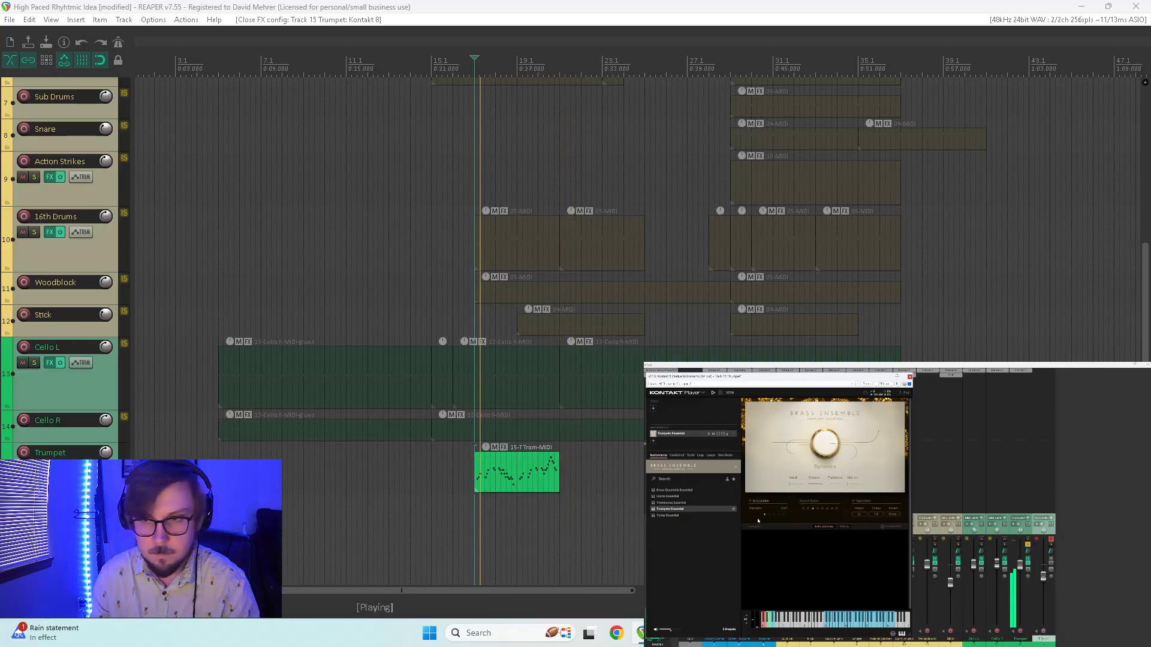
left_click(770, 515)
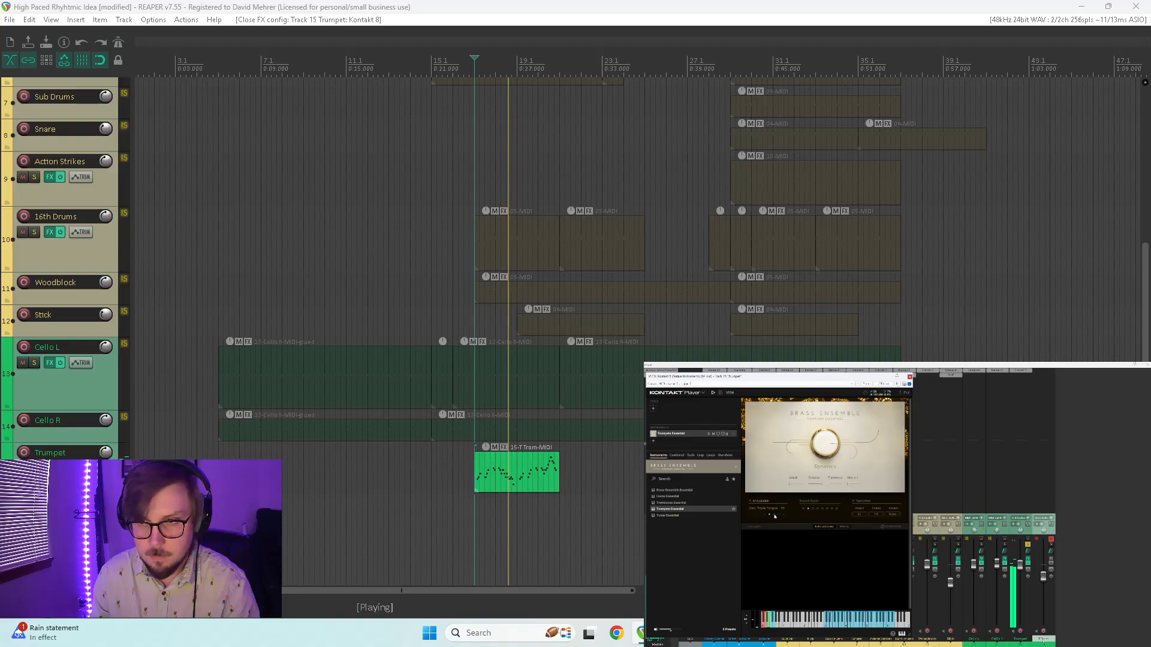
left_click(778, 516)
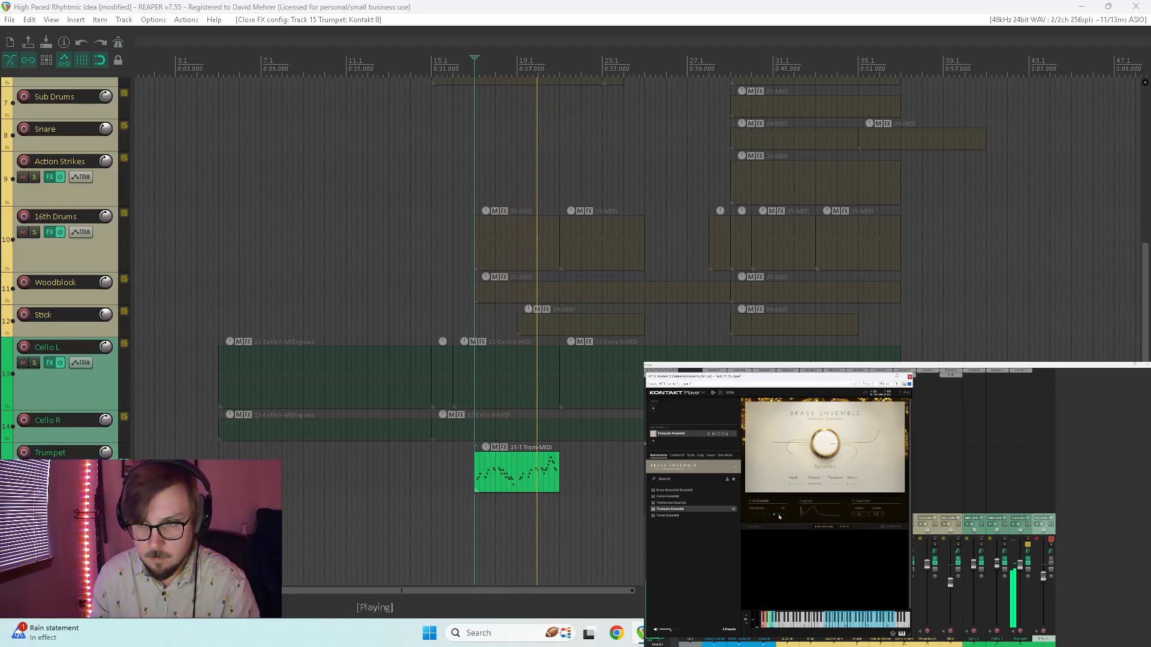
left_click(779, 516)
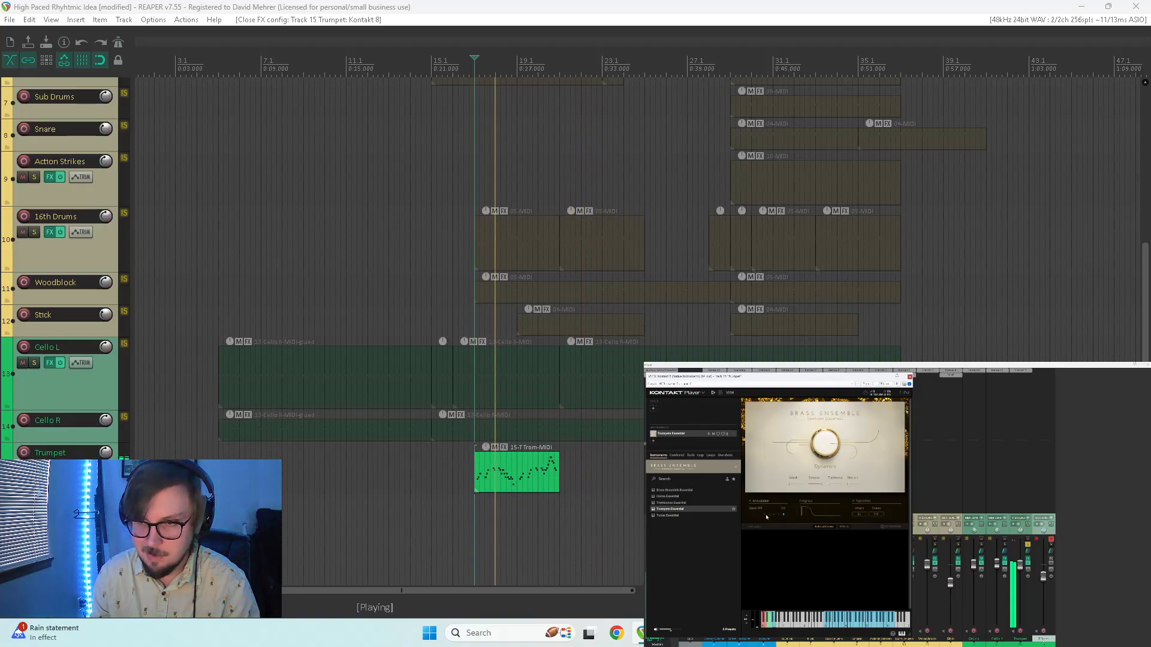
left_click(779, 516)
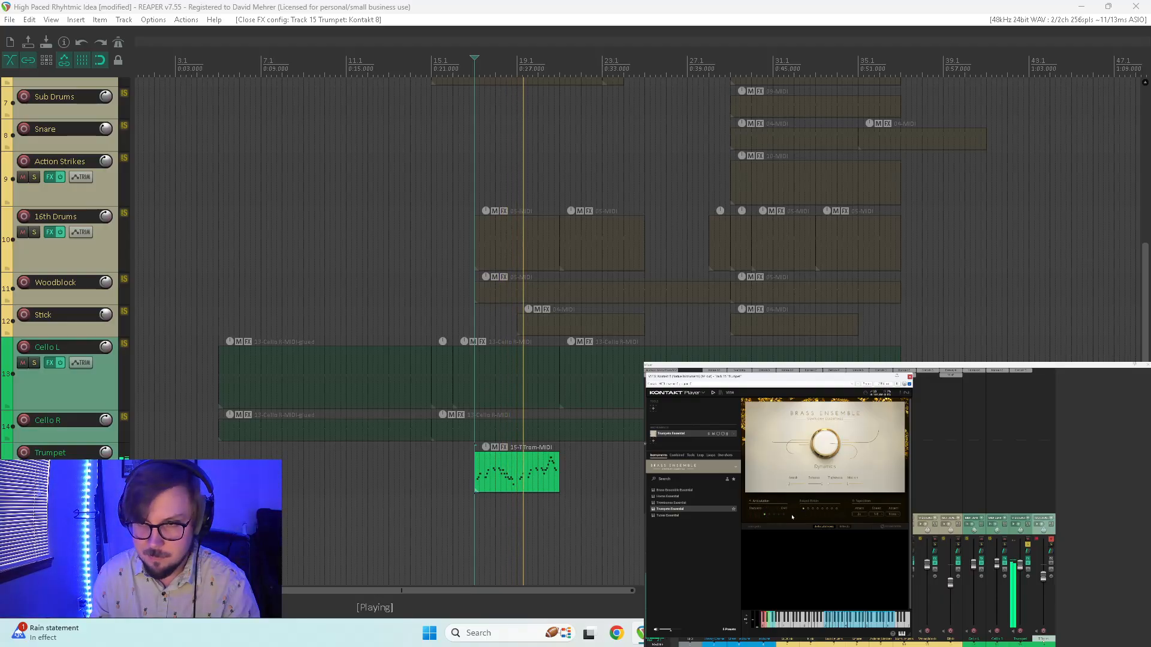
- Replay the soloed trumpet part while testing the Brass Ensemble performance controls
key("space")
key("space")
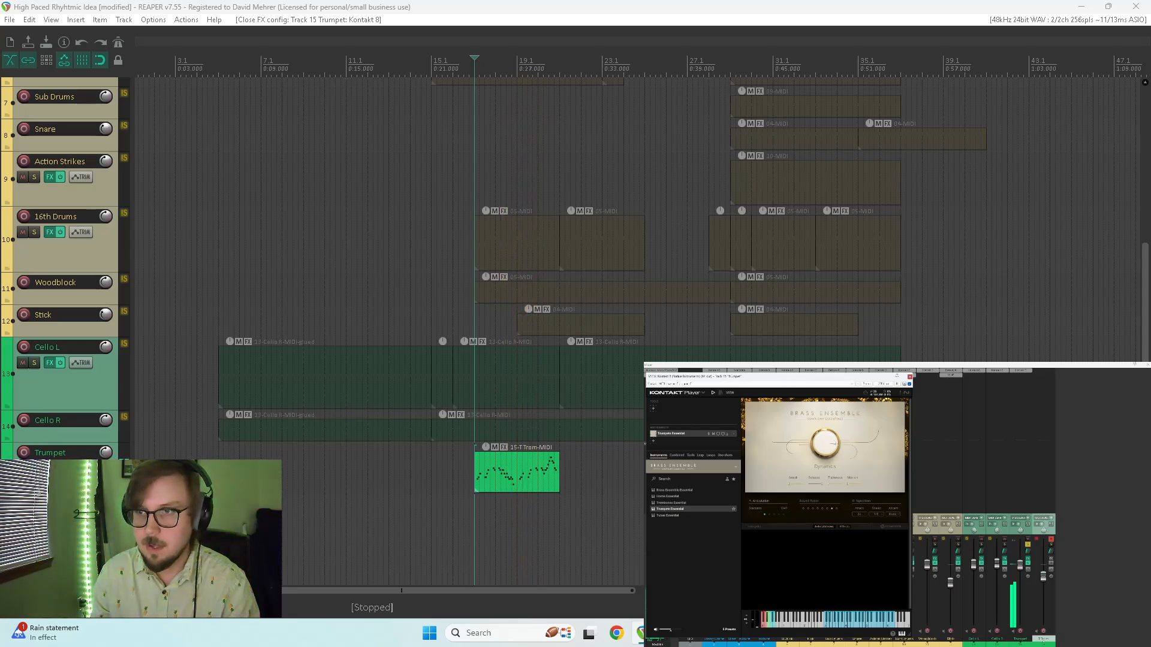
key("space")
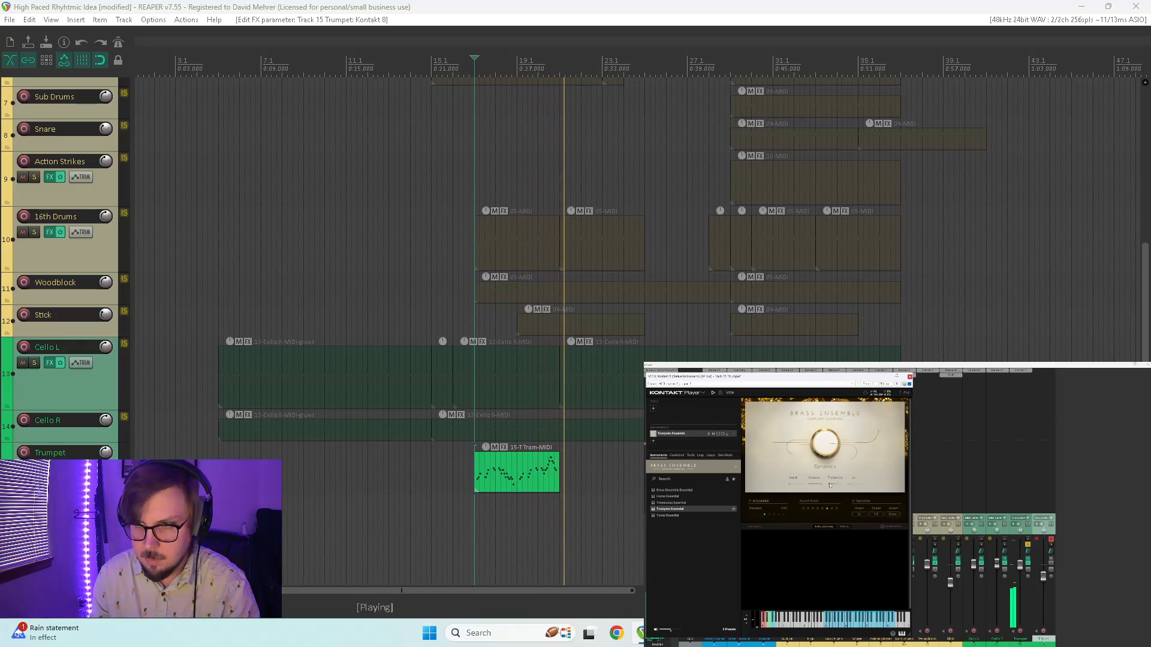
key("space")
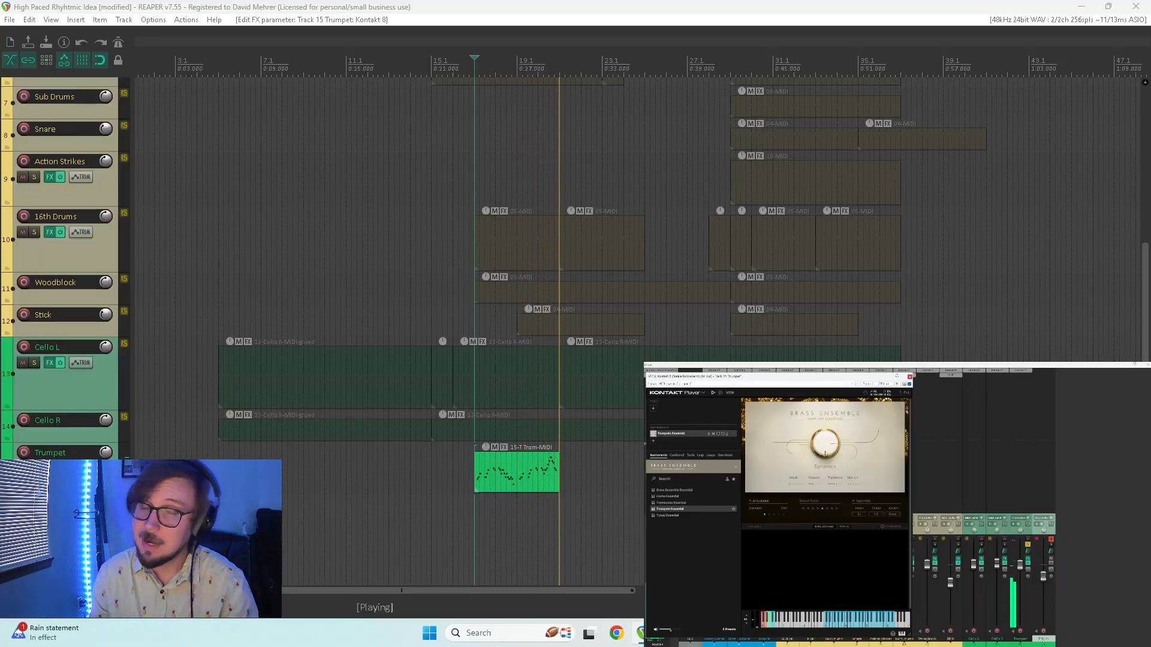
- Load the Trumpet 1 preset from the Session Horns Pro library in place of Trumpets Essential
left_click(720, 393)
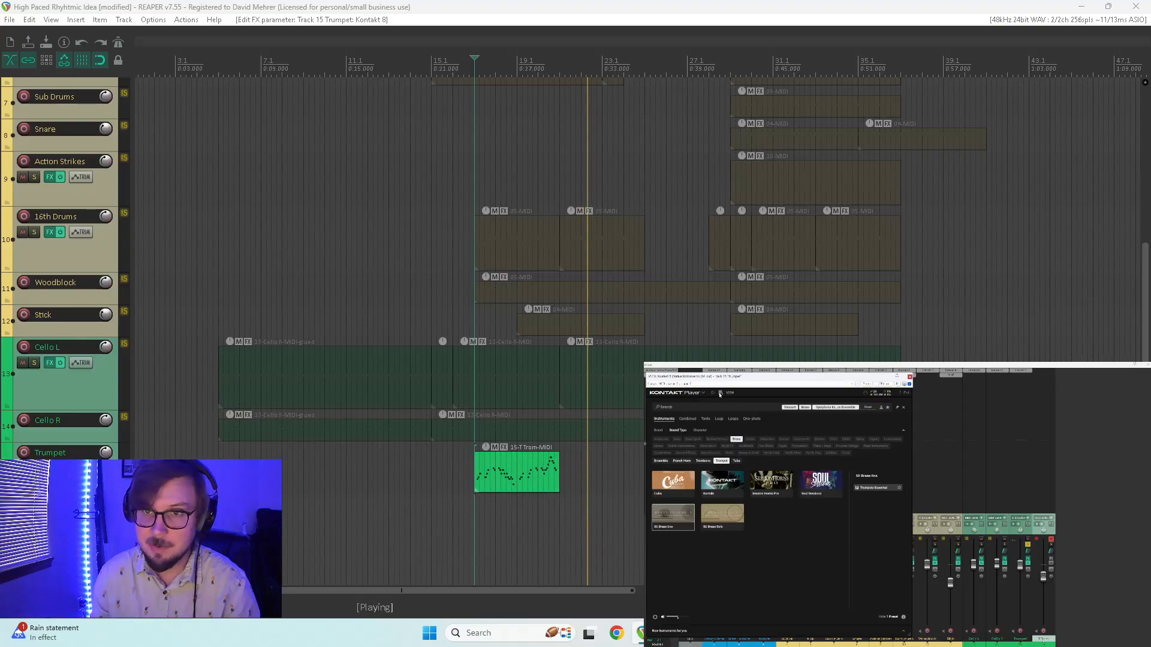
left_click(773, 490)
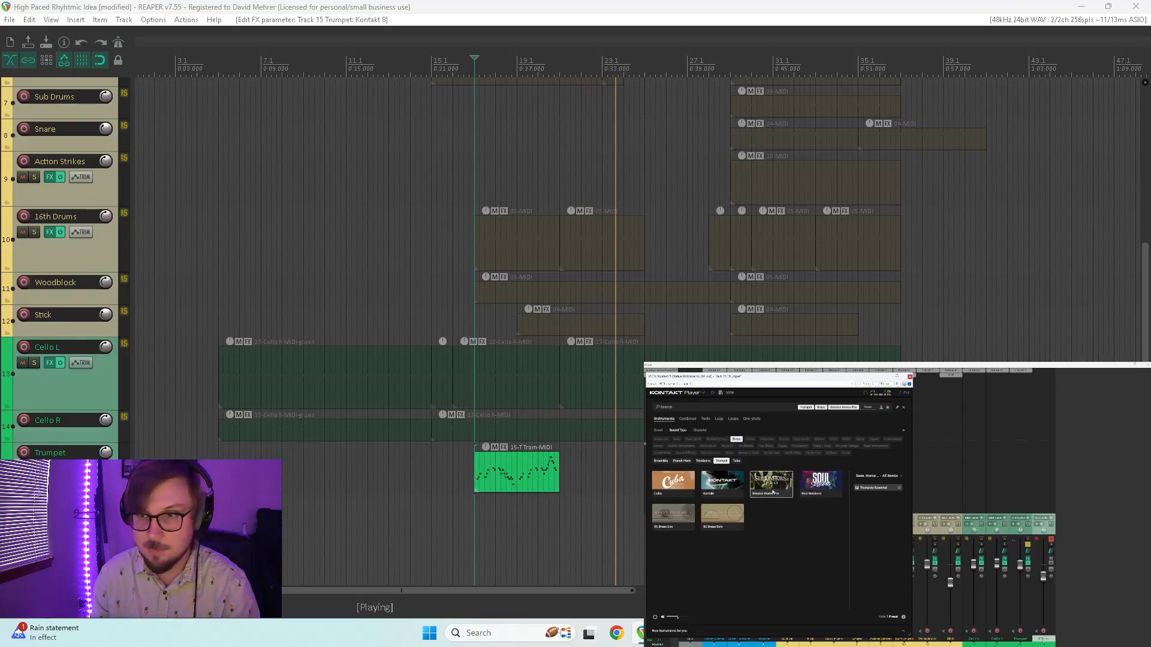
double_click(877, 496)
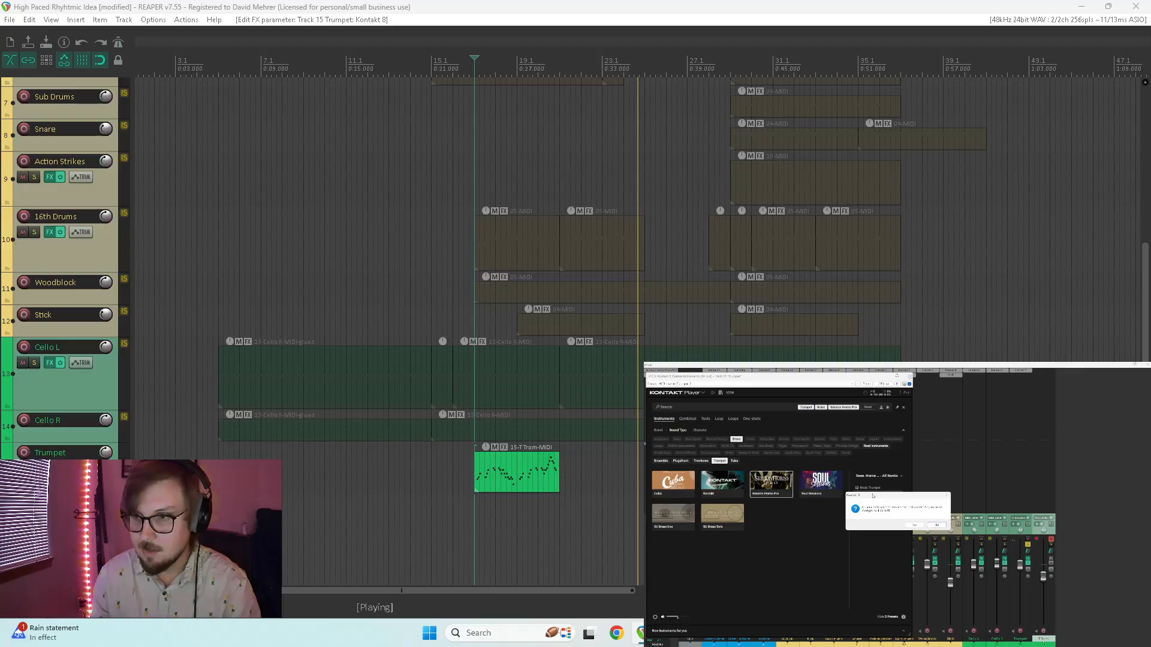
left_click(915, 525)
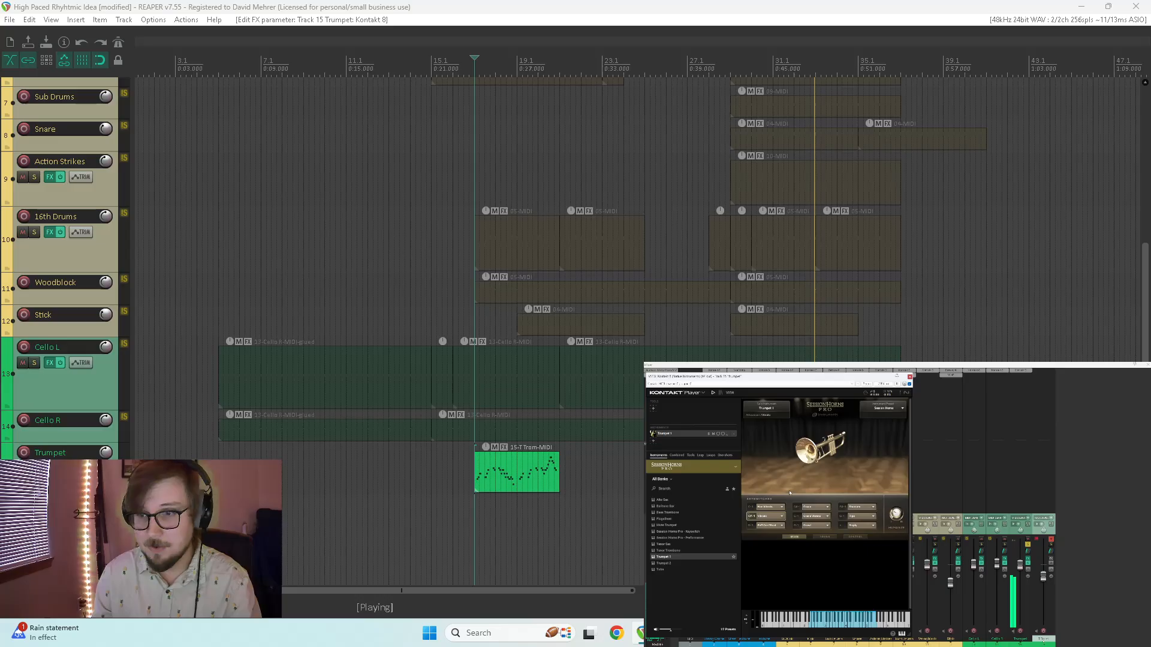
- Switch Trumpet 1 to the Staccato articulation and replay the soloed trumpet part
left_click(865, 508)
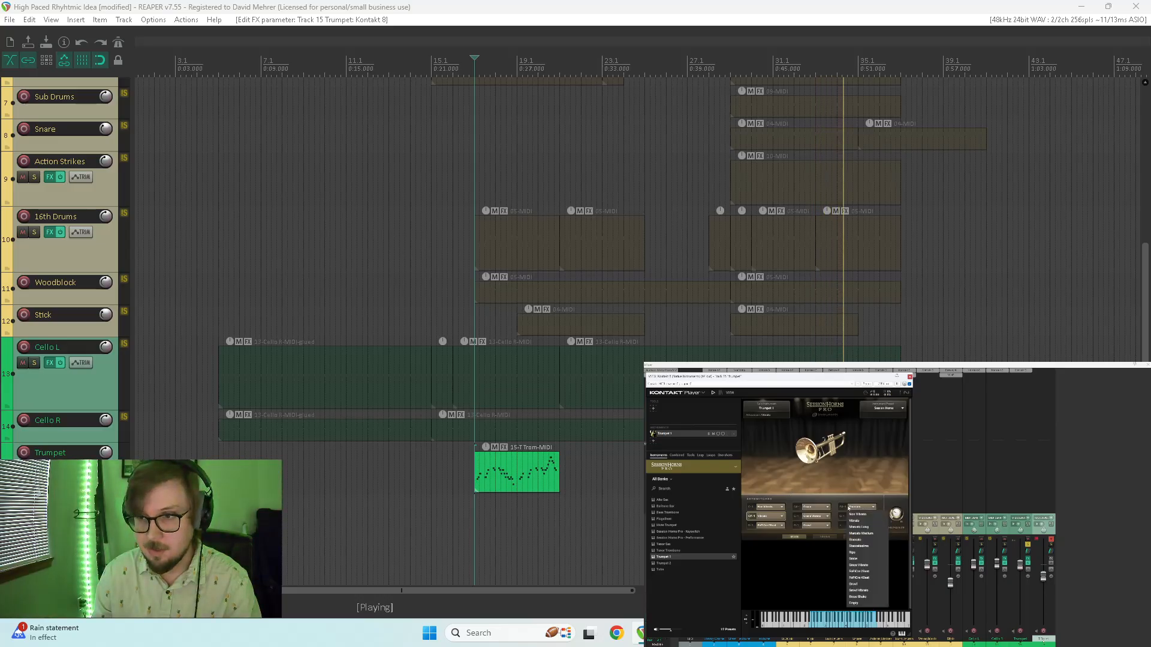
left_click(857, 510)
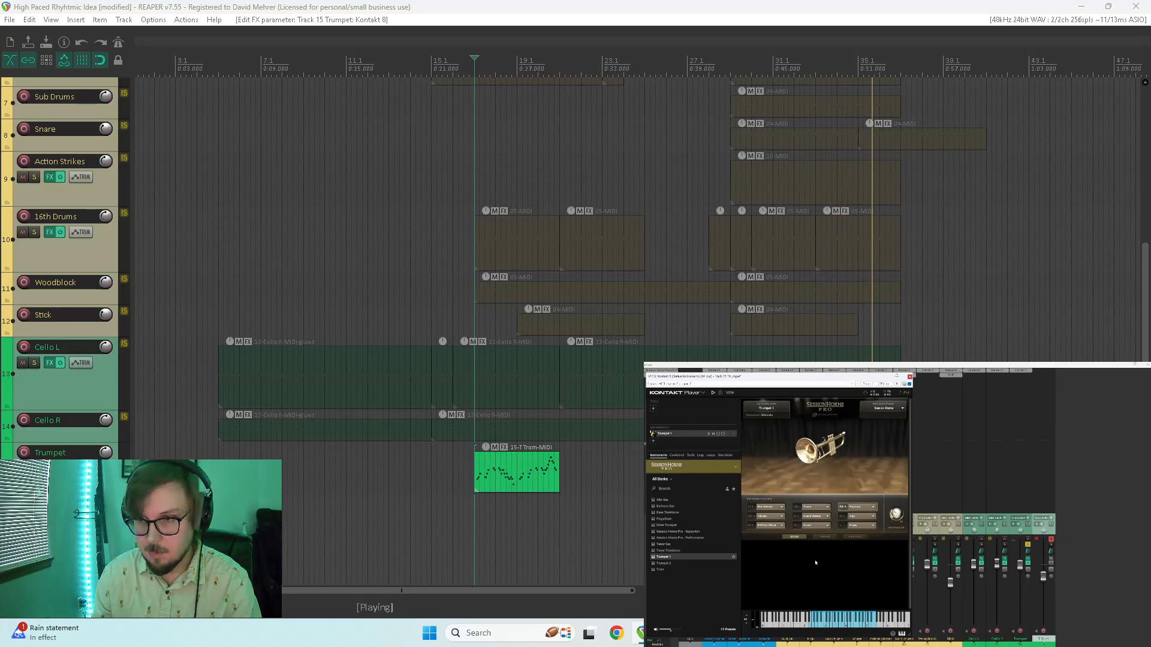
key("space")
key("space")
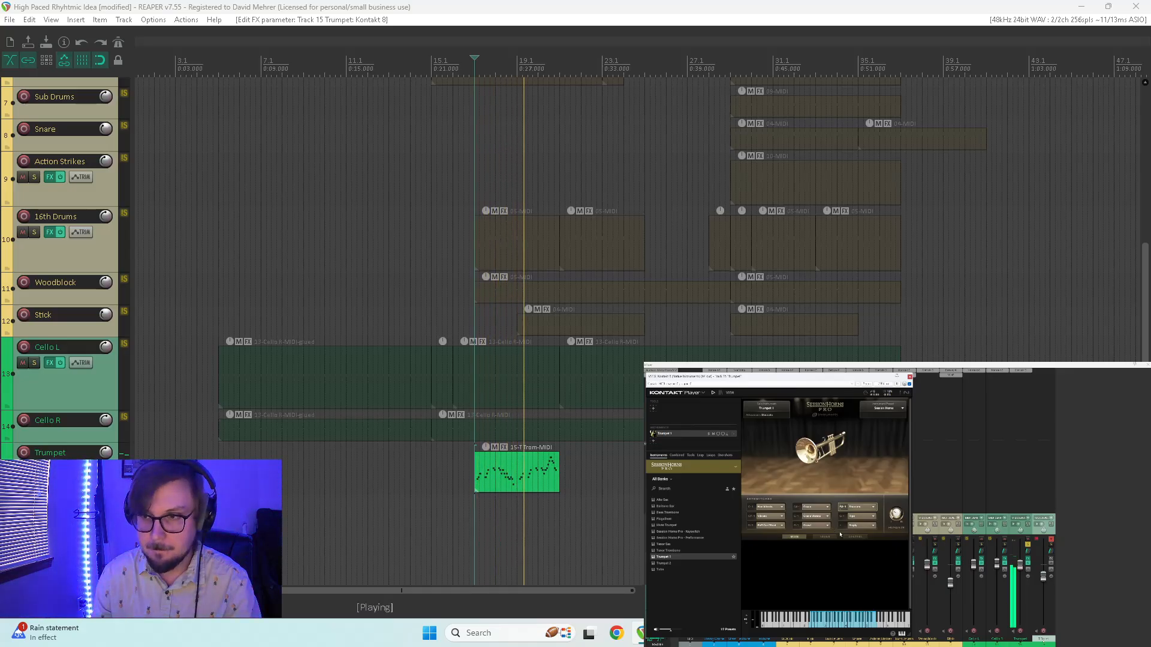
- Examine Trumpet 1's effects, reverb types, dynamic options and keyswitches while replaying the soloed part
left_click(825, 535)
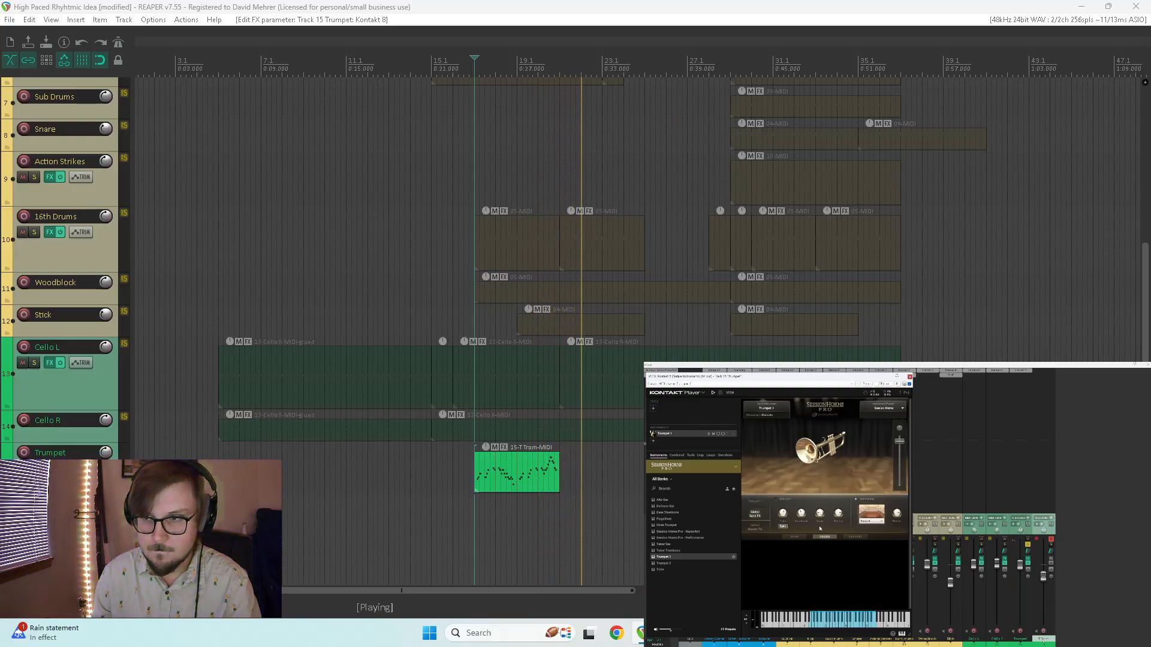
key("space")
left_click(878, 522)
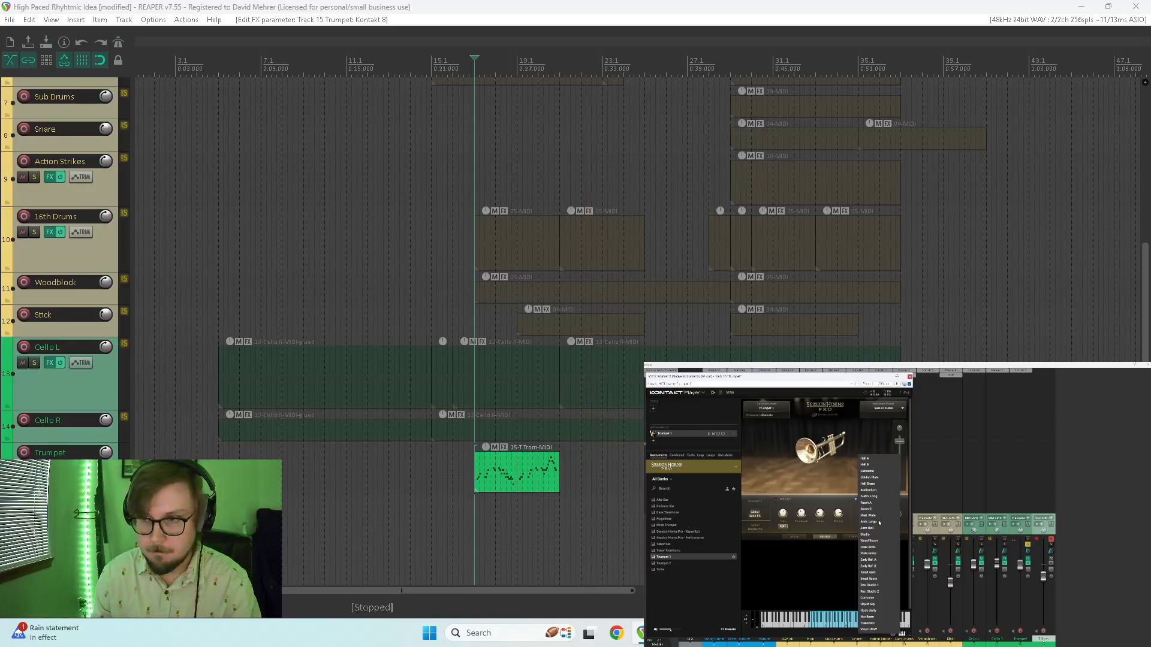
left_click(857, 502)
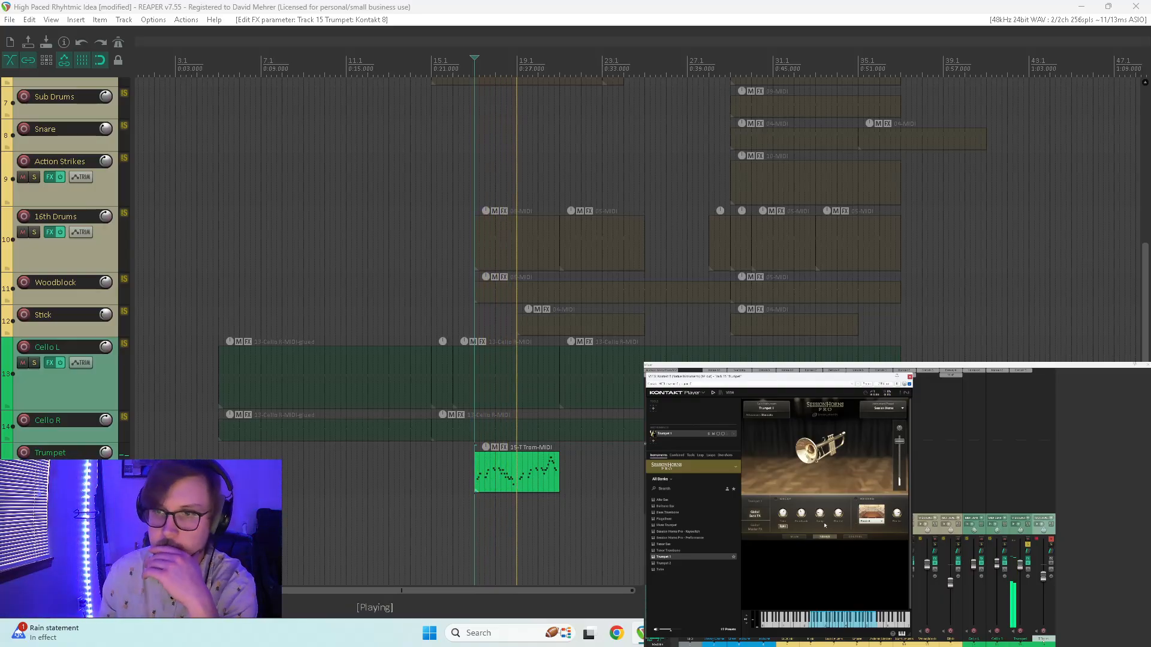
left_click(853, 536)
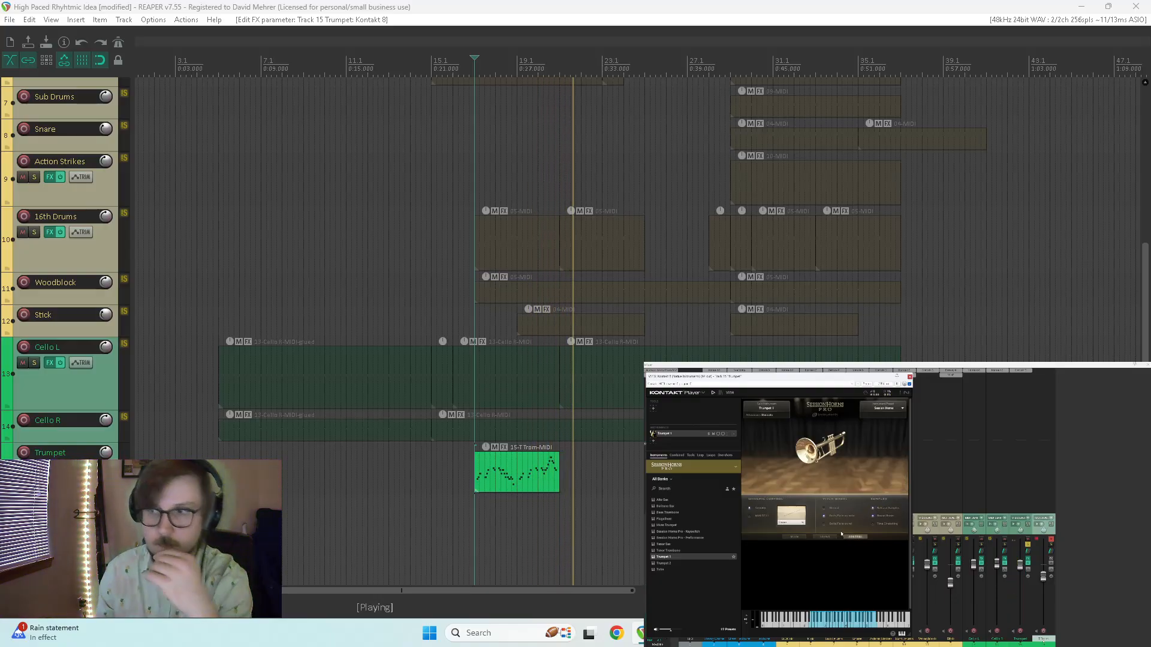
left_click(796, 537)
left_click(825, 538)
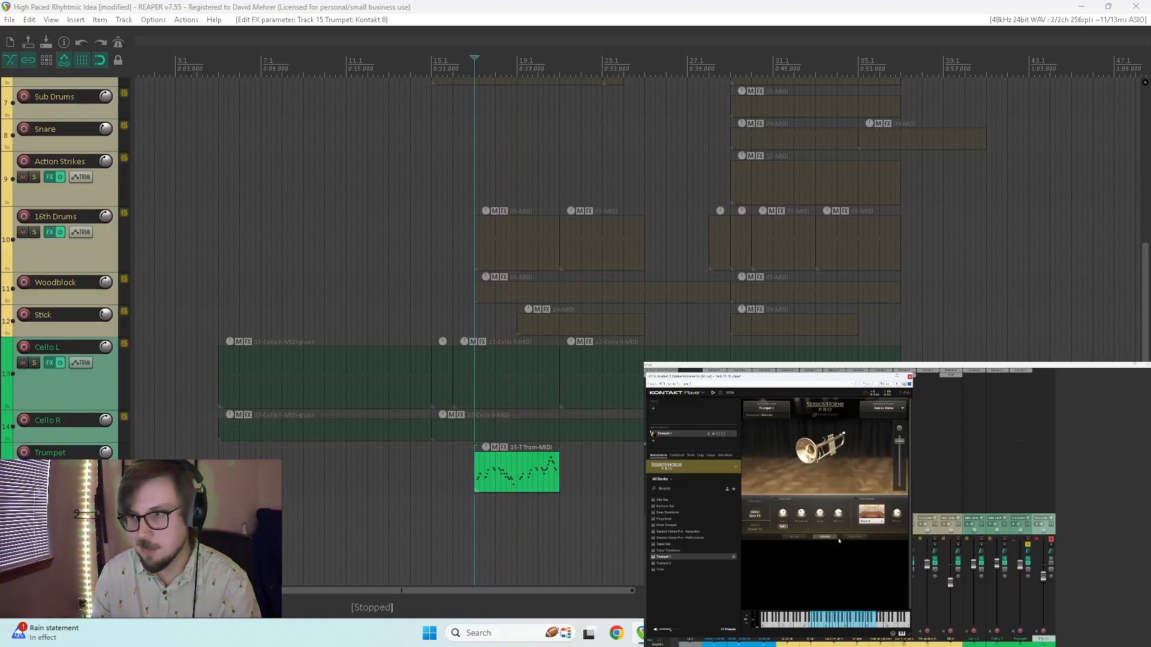
- Show Trumpet 1's own compressor and EQ settings and replay the soloed part
left_click(754, 501)
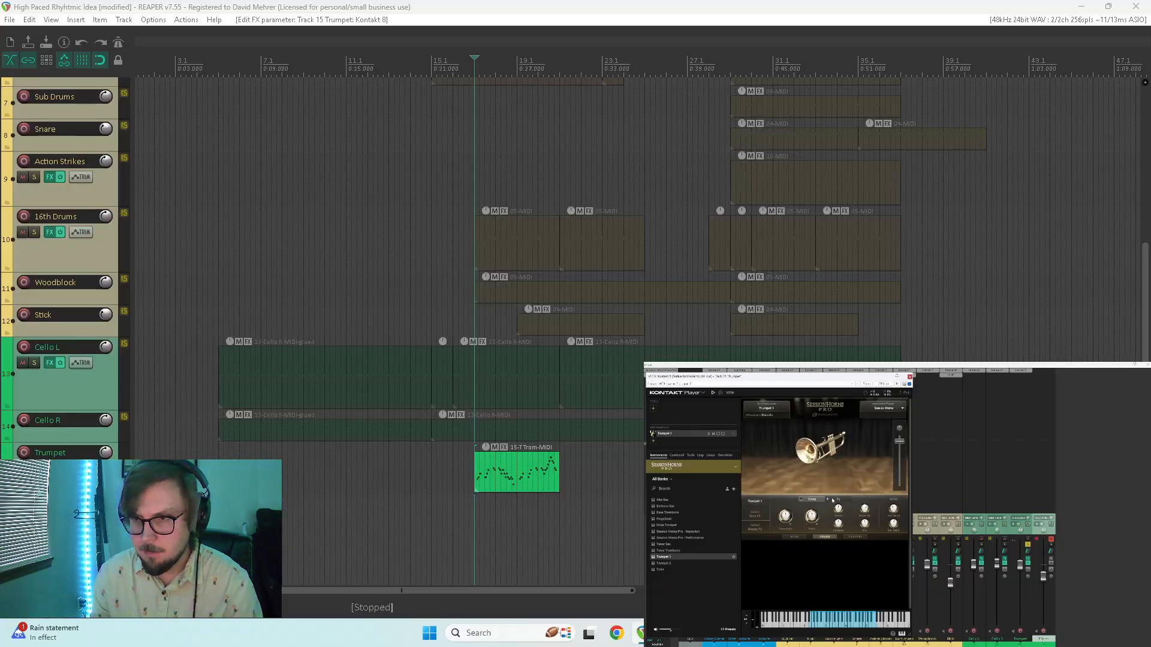
key("space")
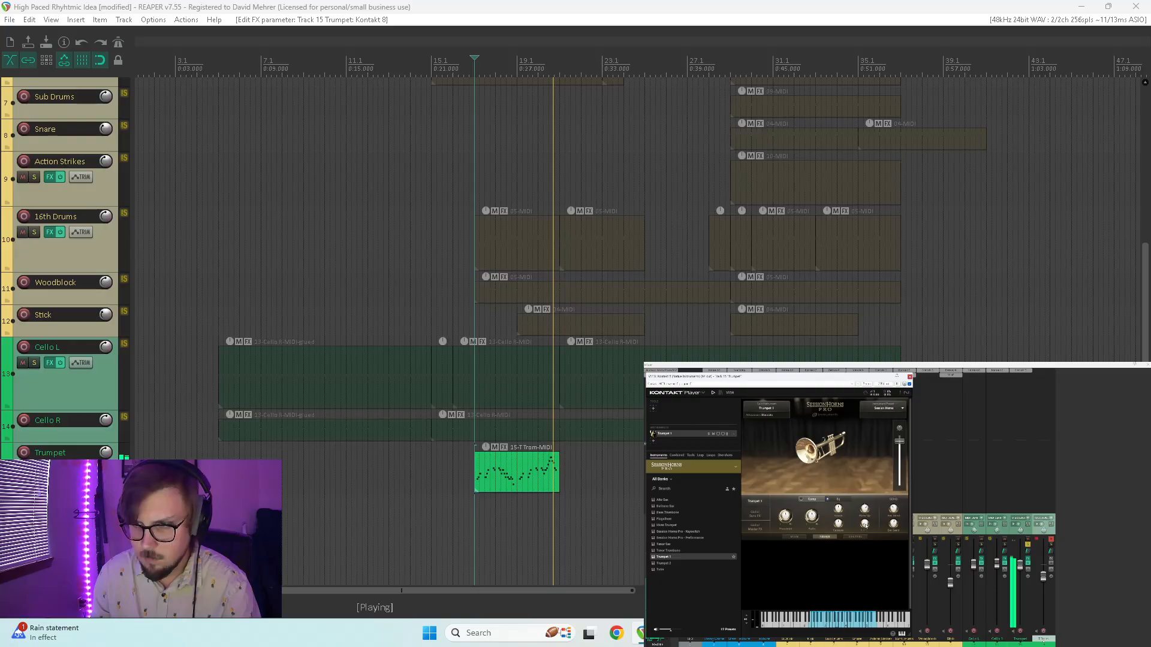
key("space")
key("space")
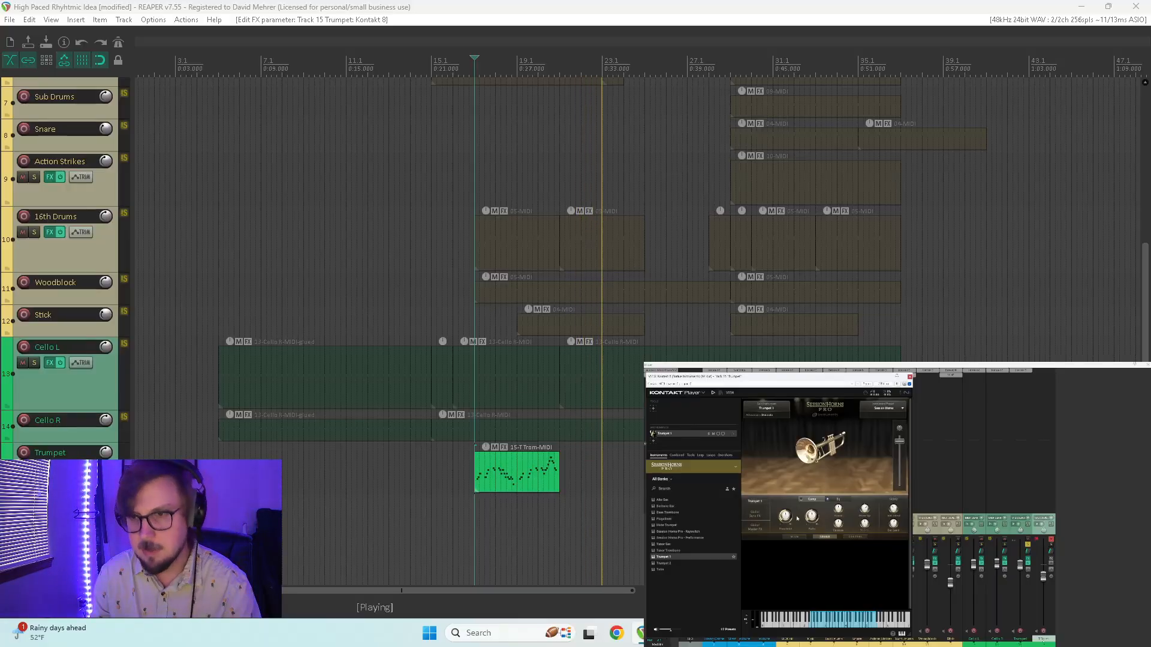
- Move the Kontakt window to the middle of the screen and audition the Soft Lead and Dry instrument presets
left_click_drag(788, 387, 645, 102)
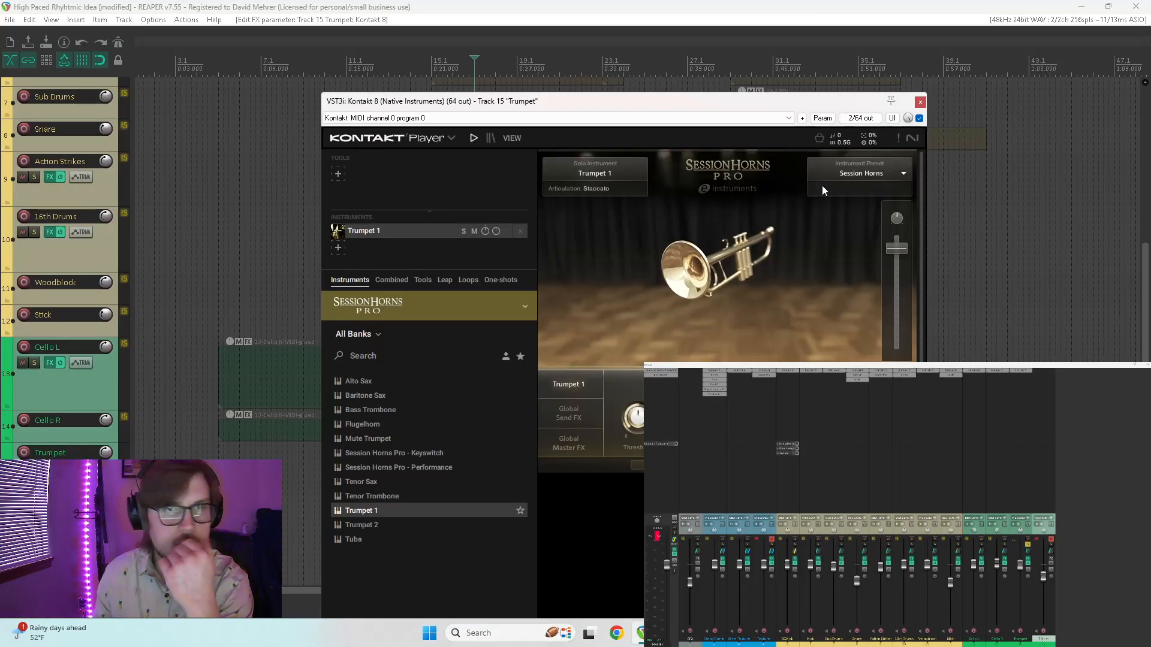
left_click_drag(728, 101, 698, 63)
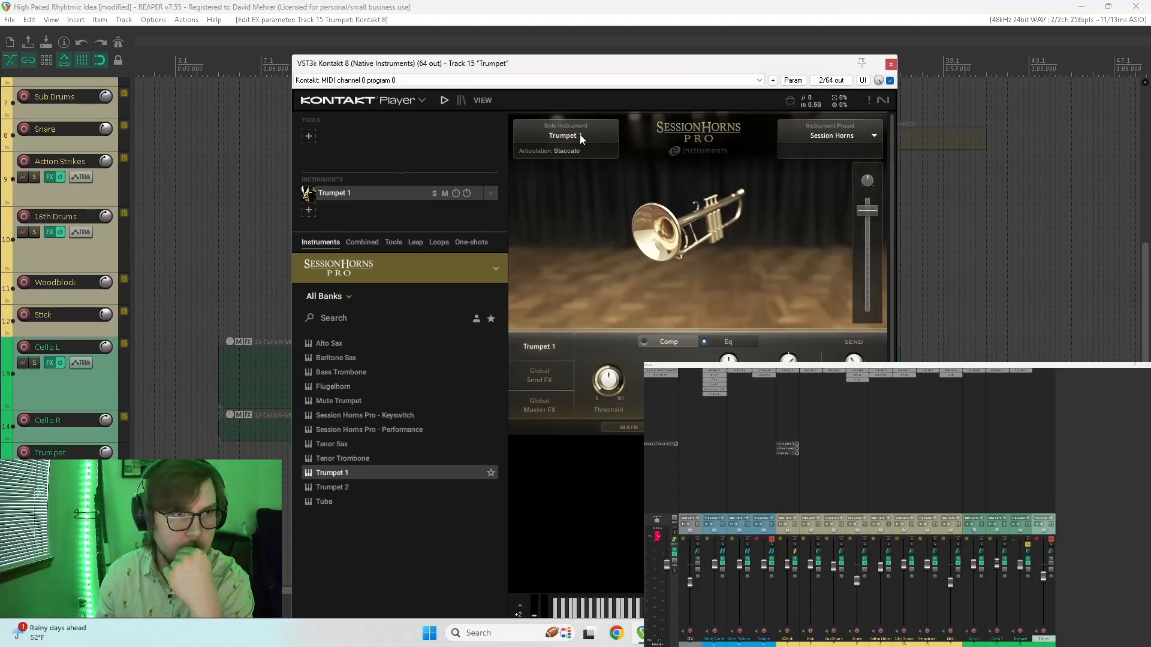
left_click(857, 136)
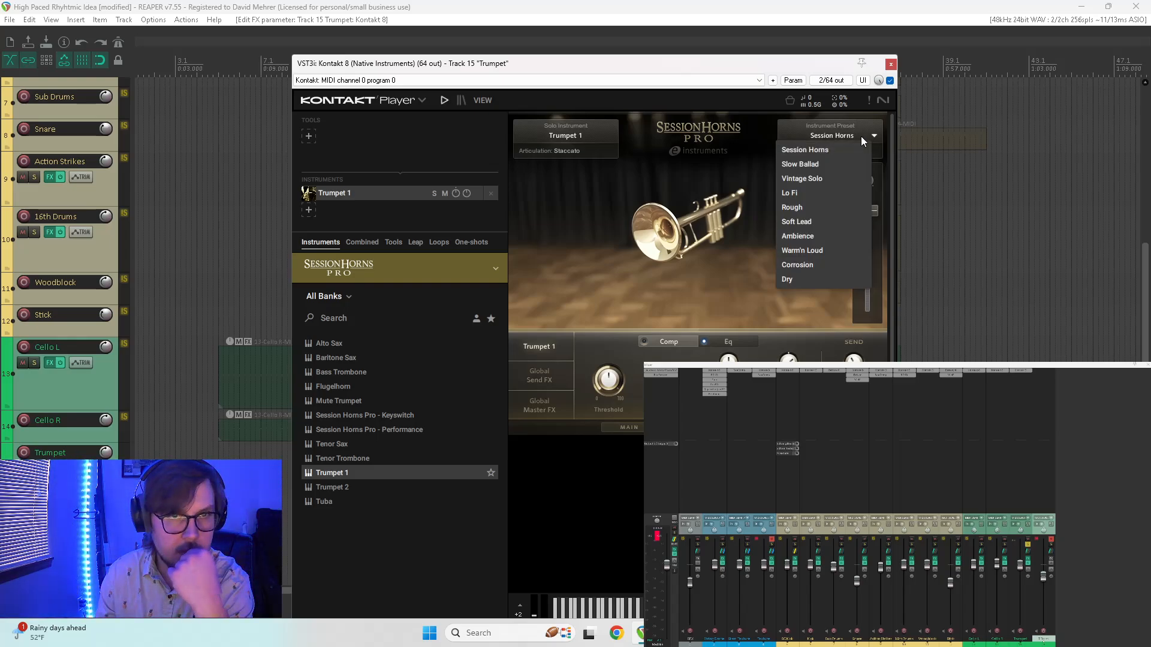
left_click(817, 221)
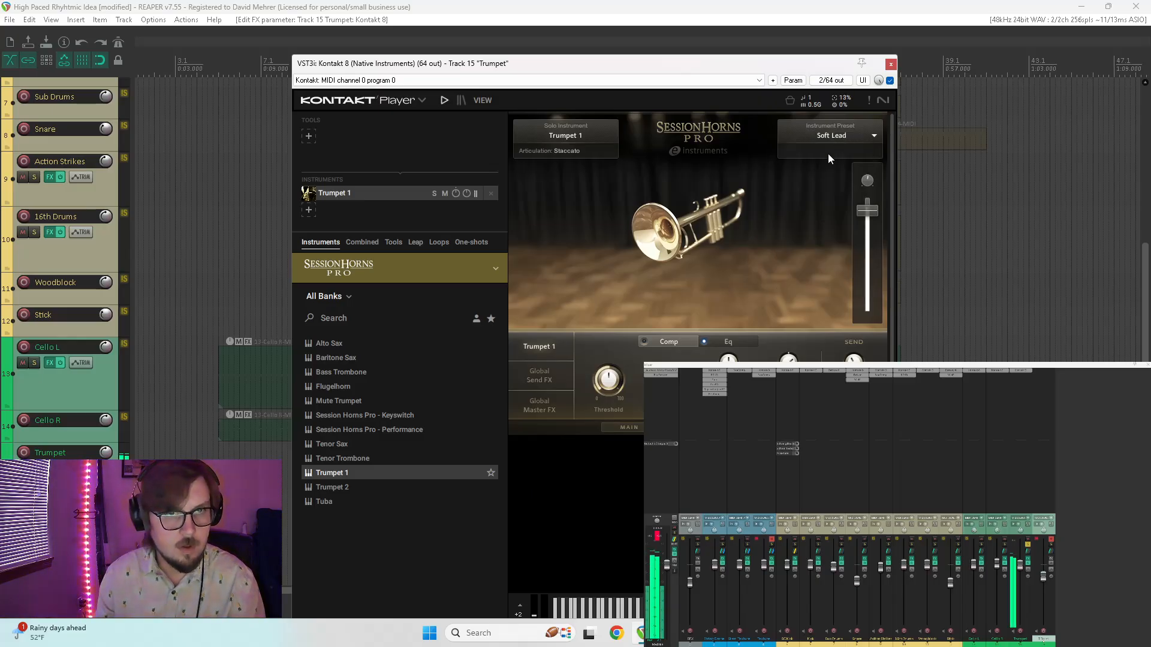
left_click(862, 135)
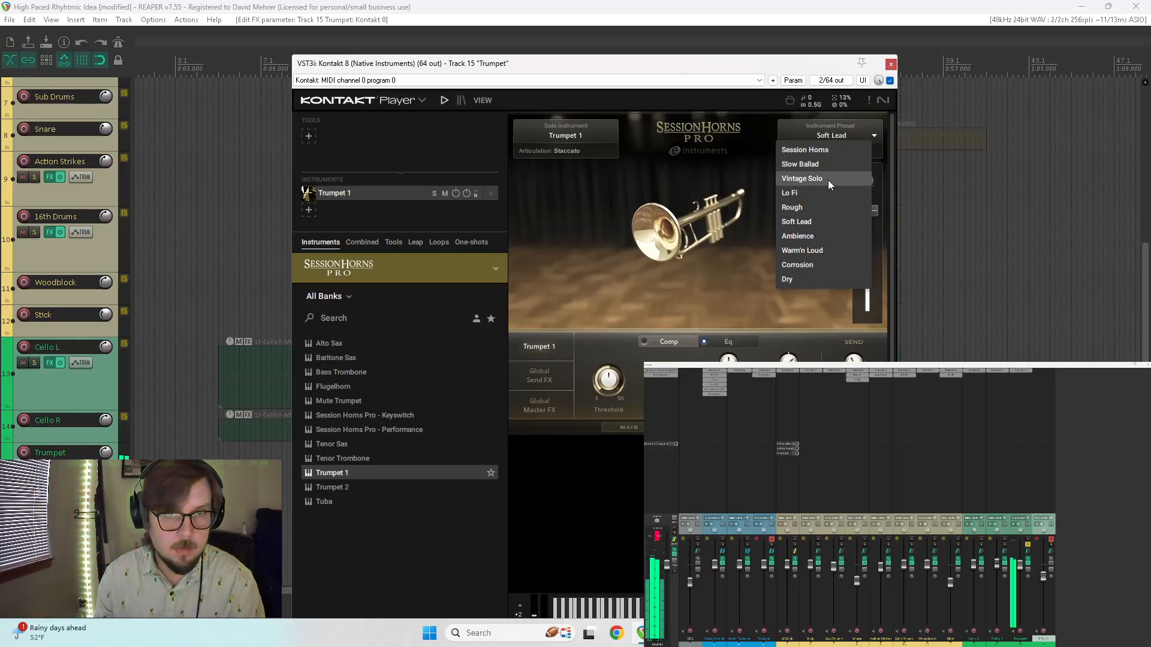
left_click(793, 280)
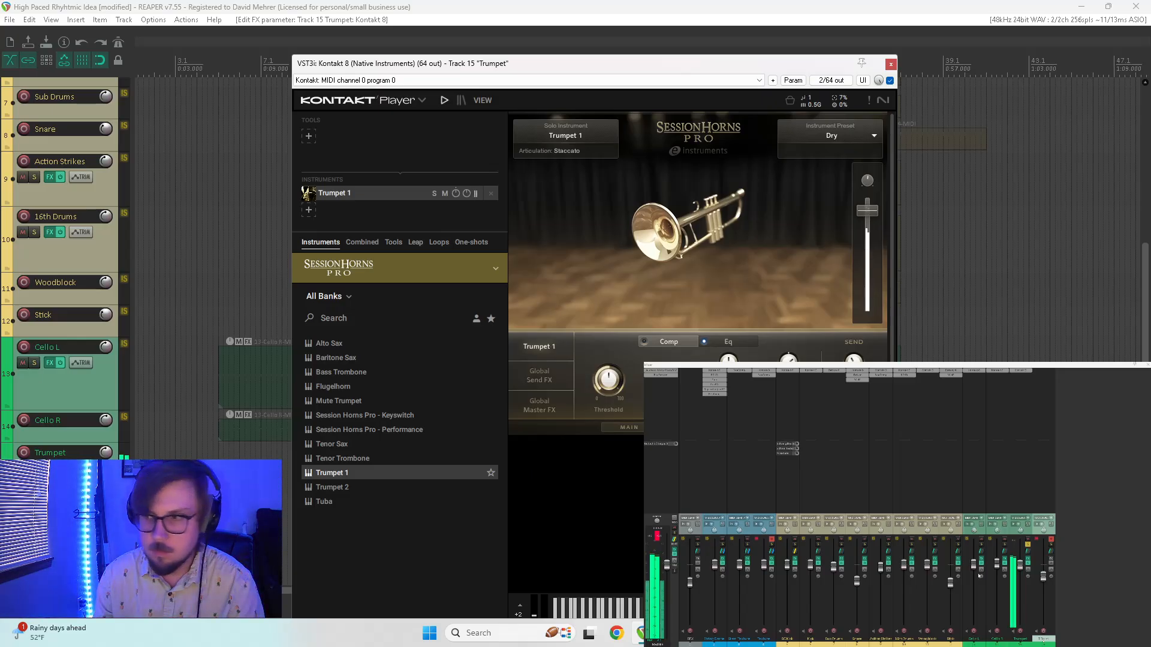
- Unsolo the Trumpet track and compare the Session Horns, Vintage Solo and Lo Fi presets in the full mix, settling on Dry
left_click(1027, 545)
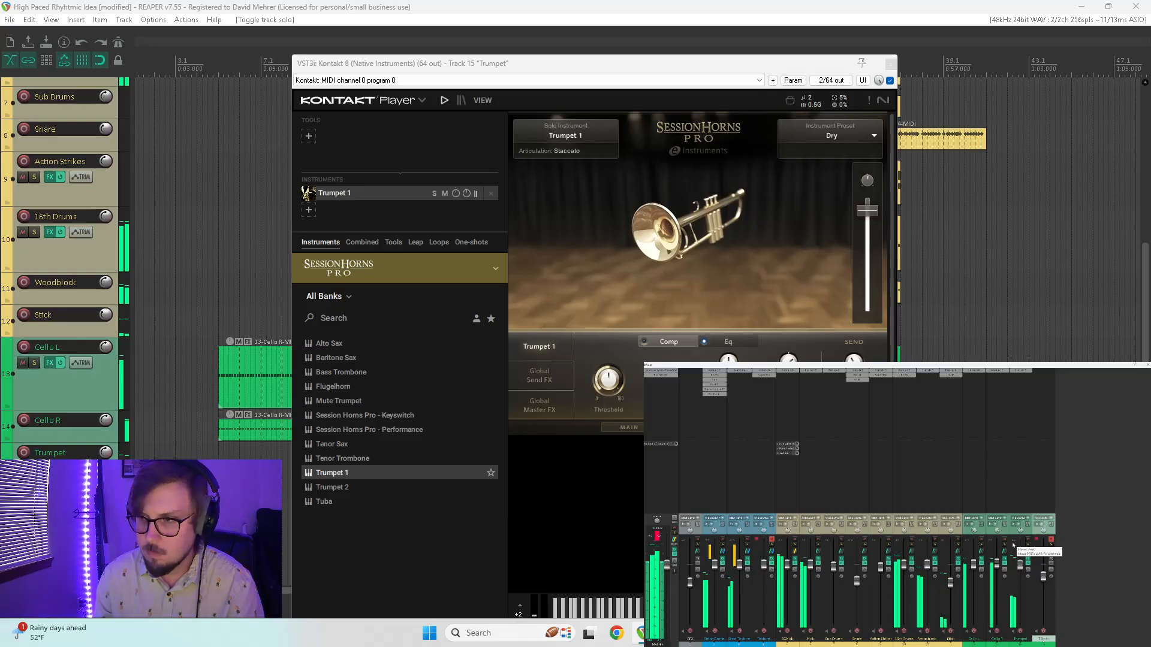
left_click(847, 136)
left_click(819, 146)
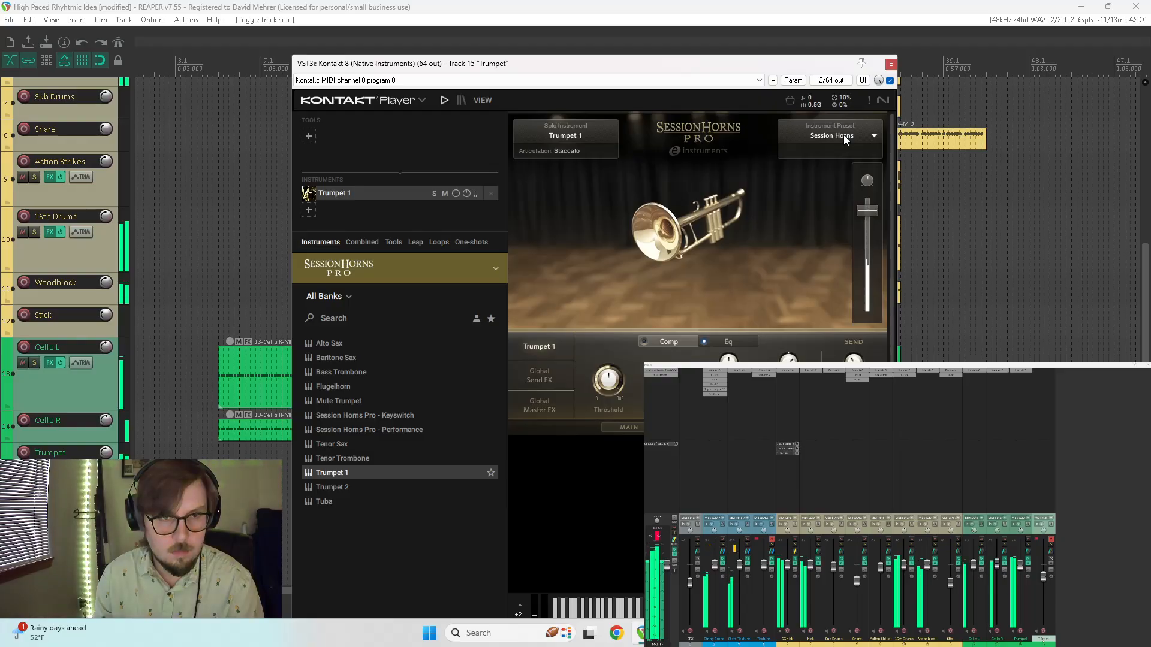
left_click(844, 135)
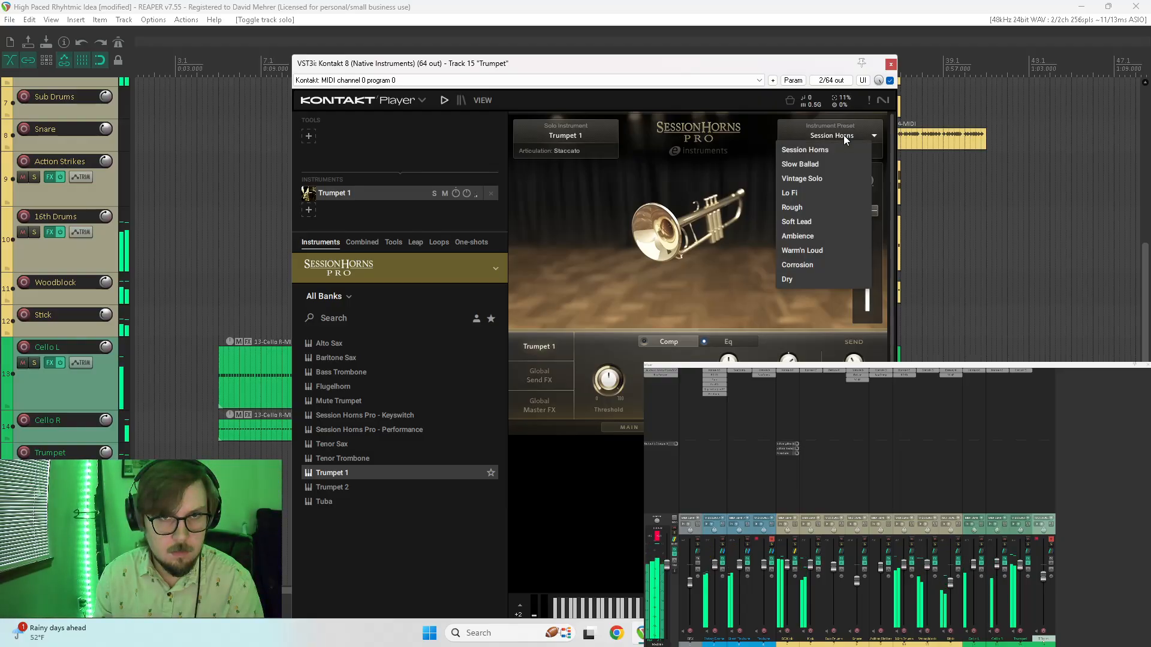
left_click(850, 178)
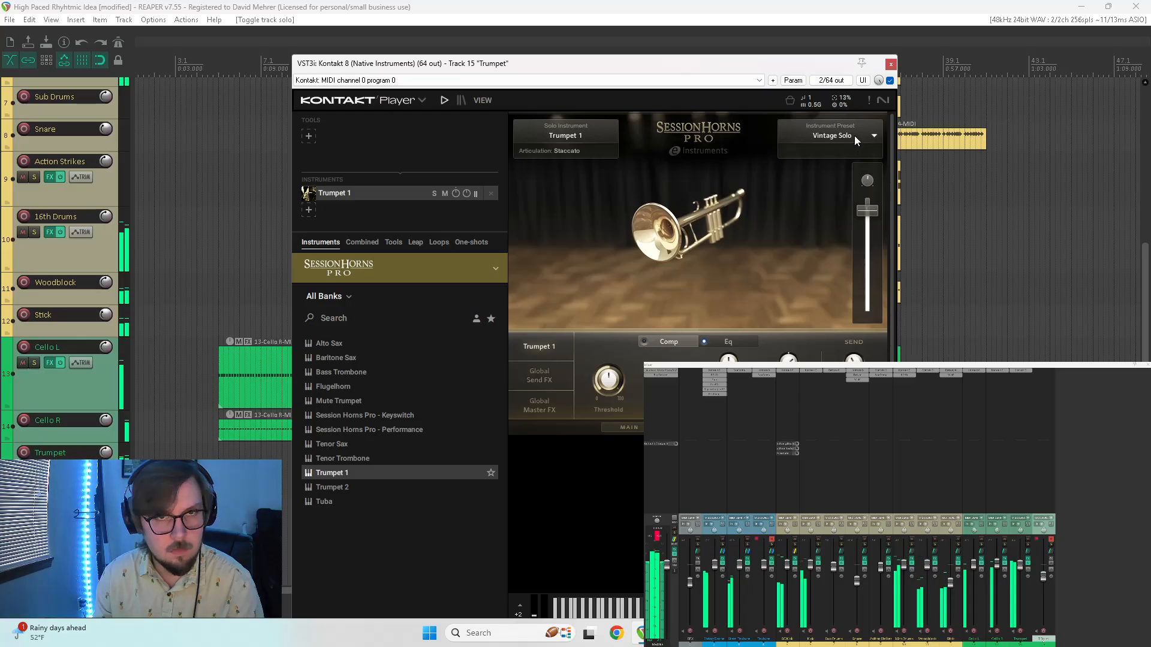
left_click(854, 133)
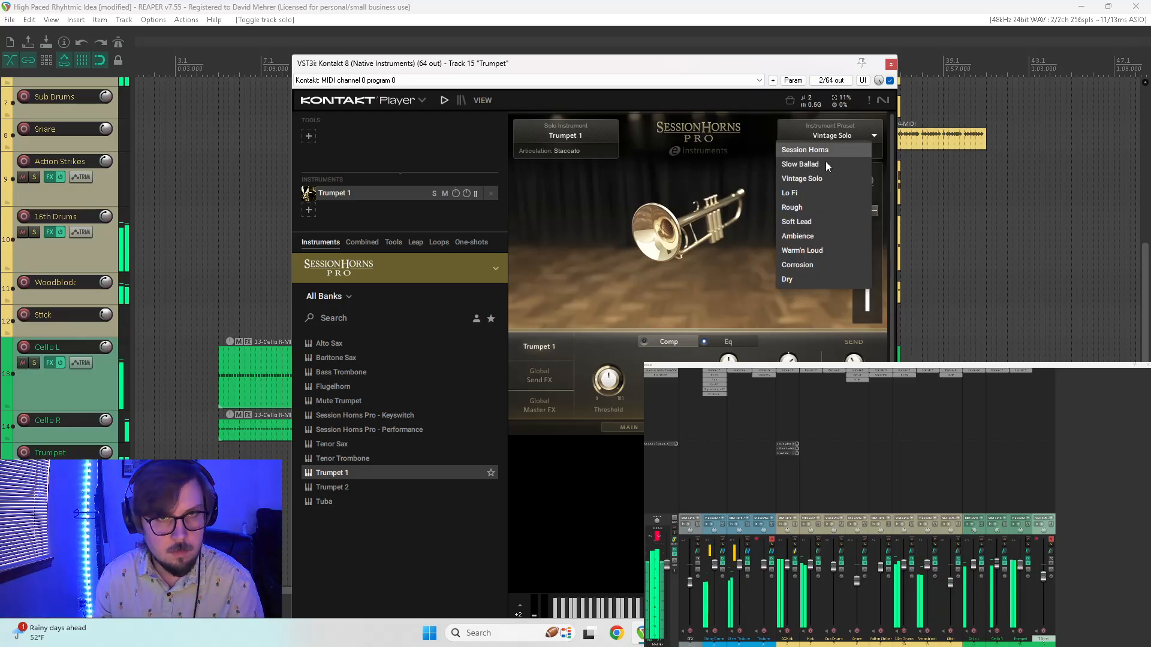
left_click(816, 193)
left_click(839, 136)
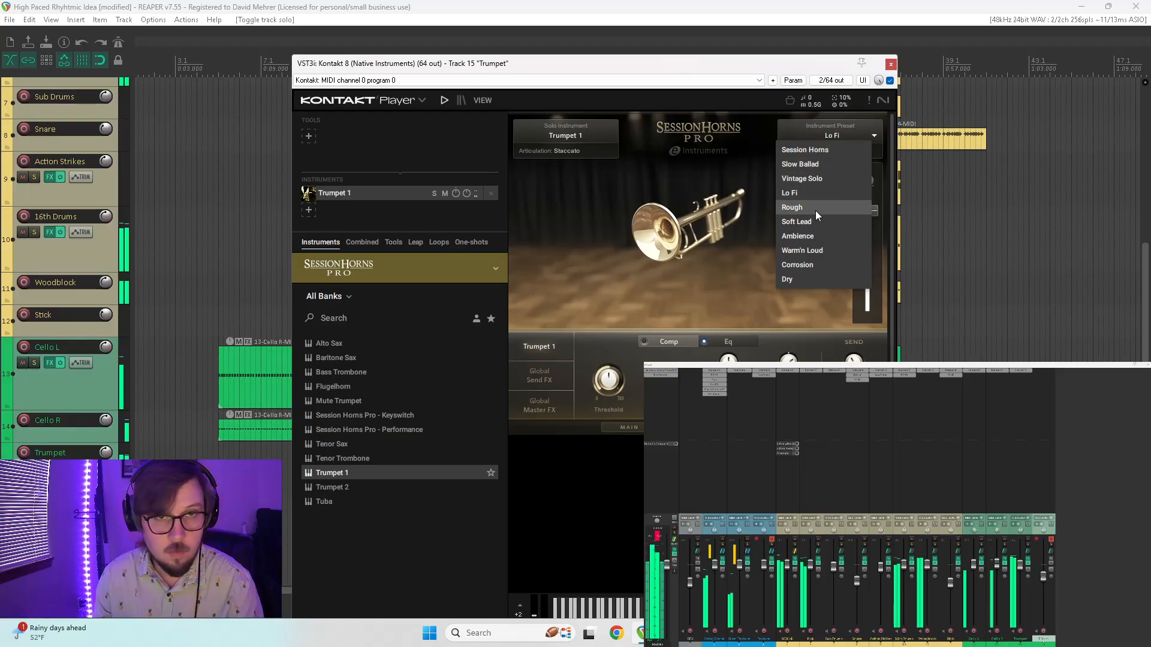
left_click(810, 281)
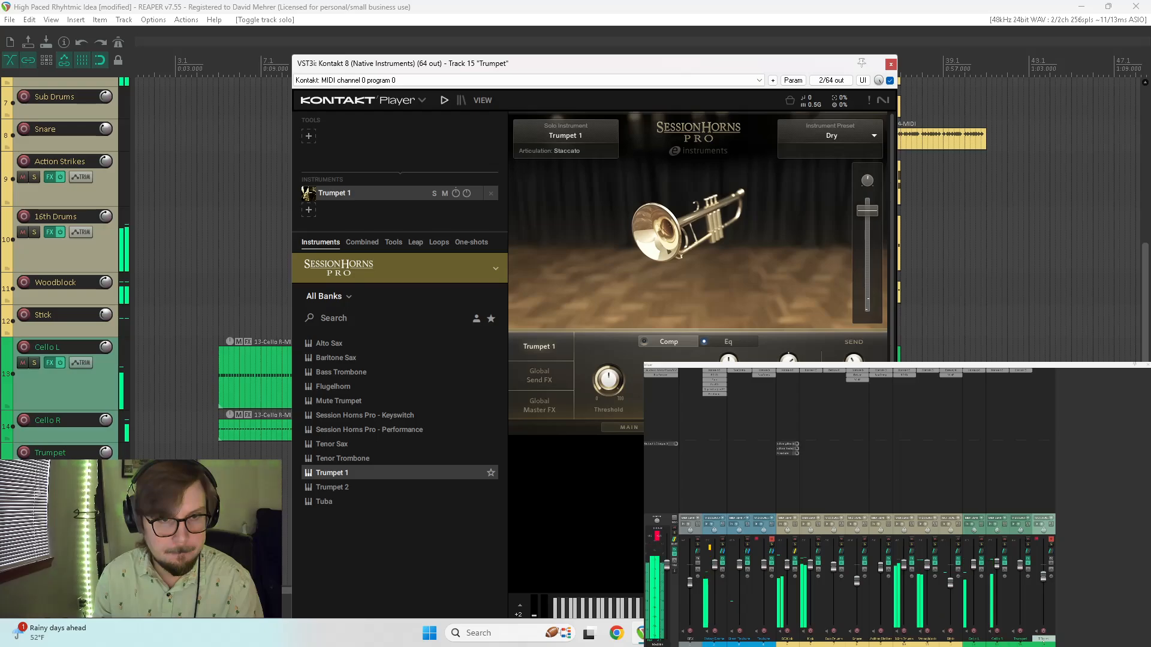
- Check Trumpet 1's keyswitches, dynamic options and global effects, replay the cue and close the Kontakt window
left_click(624, 432)
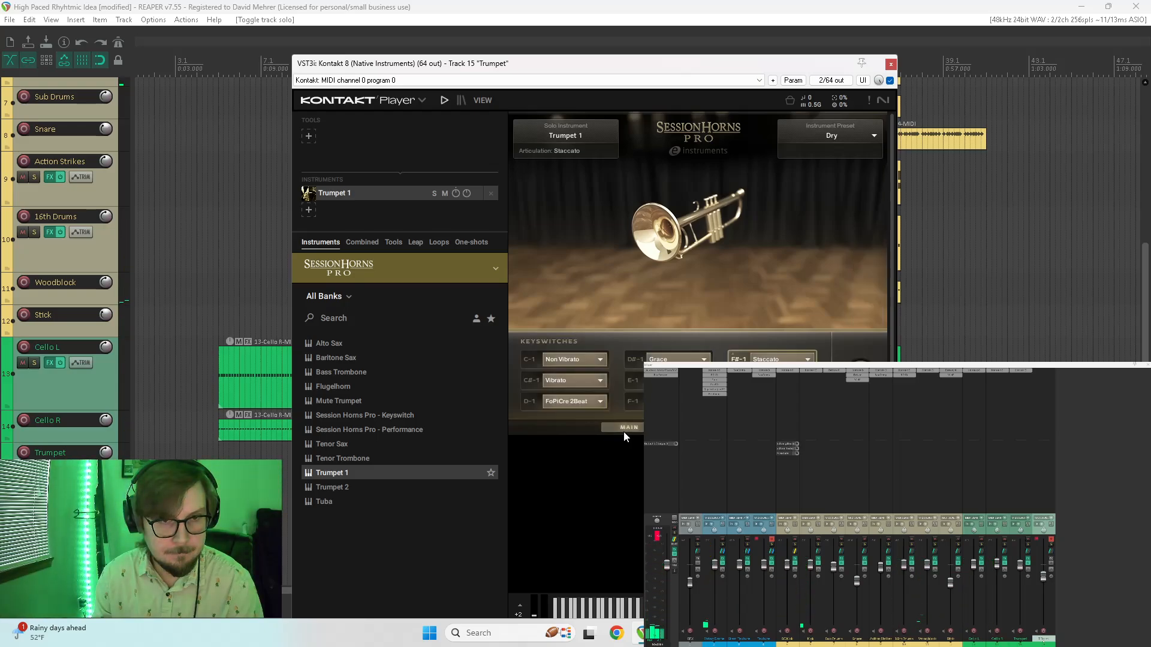
left_click(697, 428)
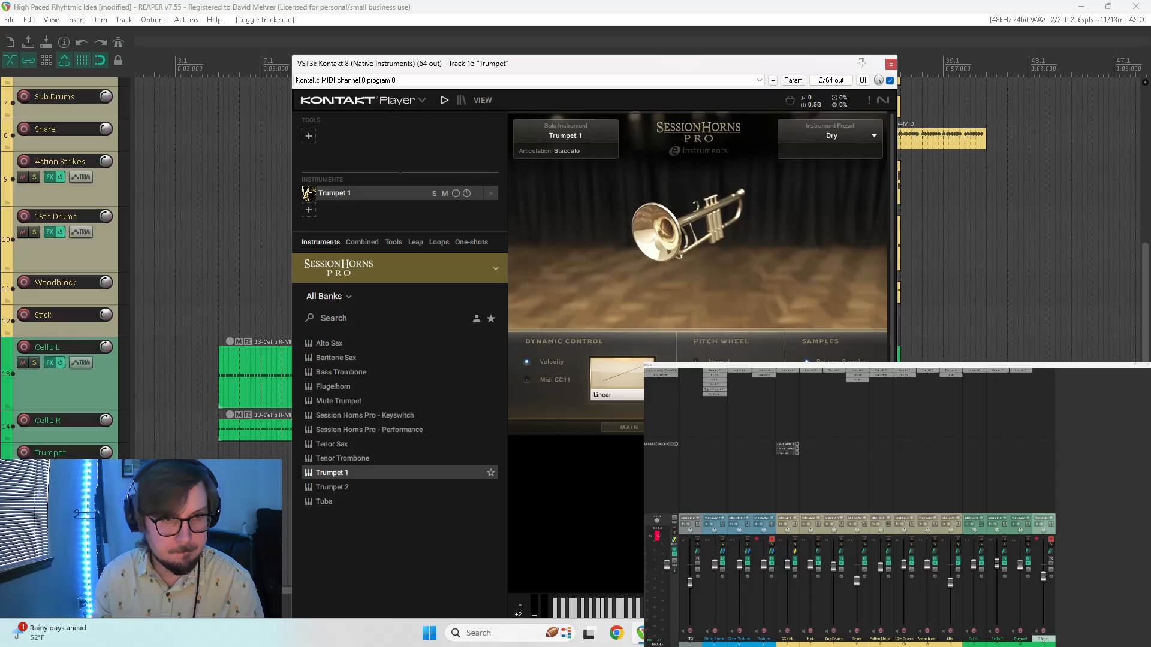
left_click(766, 428)
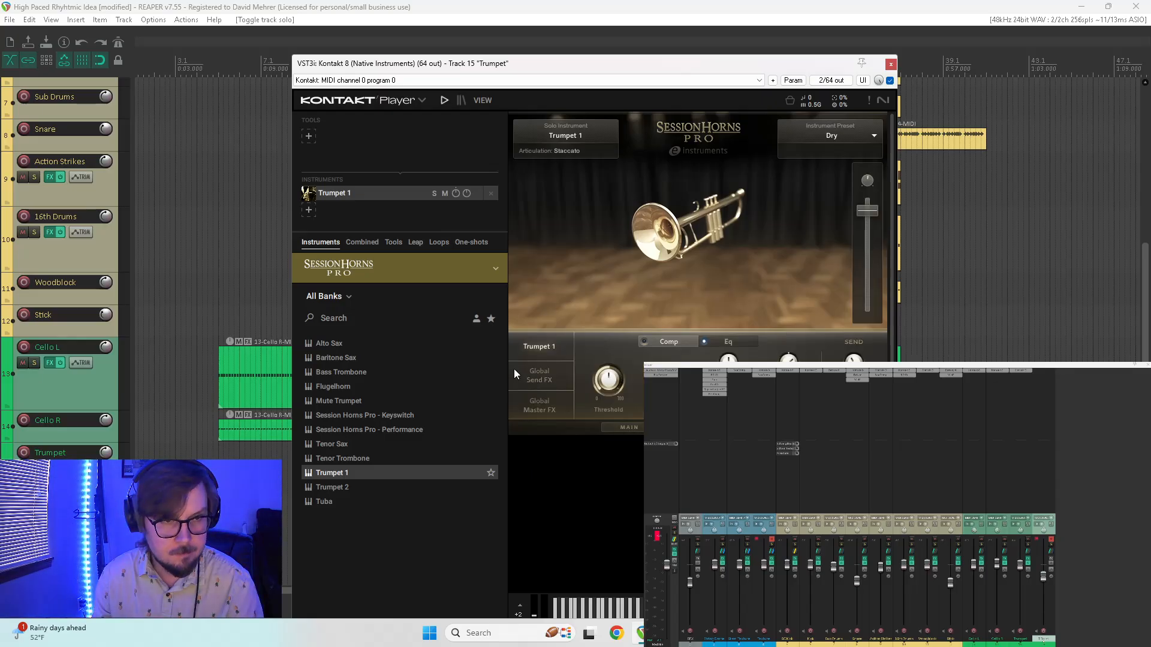
left_click(531, 375)
left_click(538, 408)
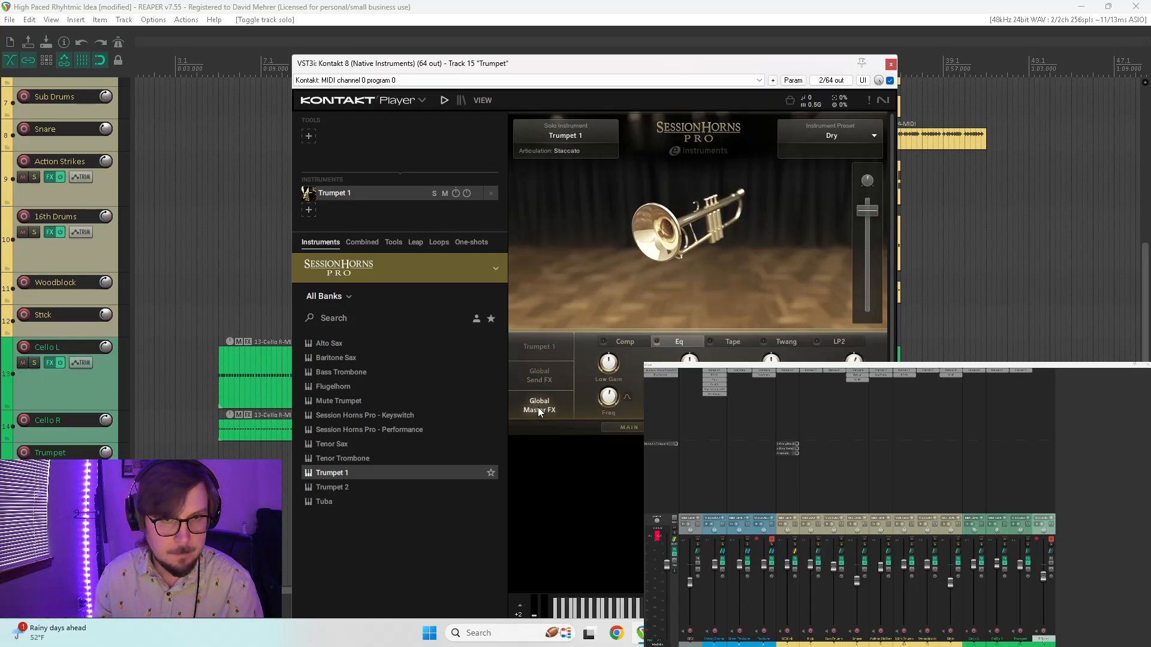
key("space")
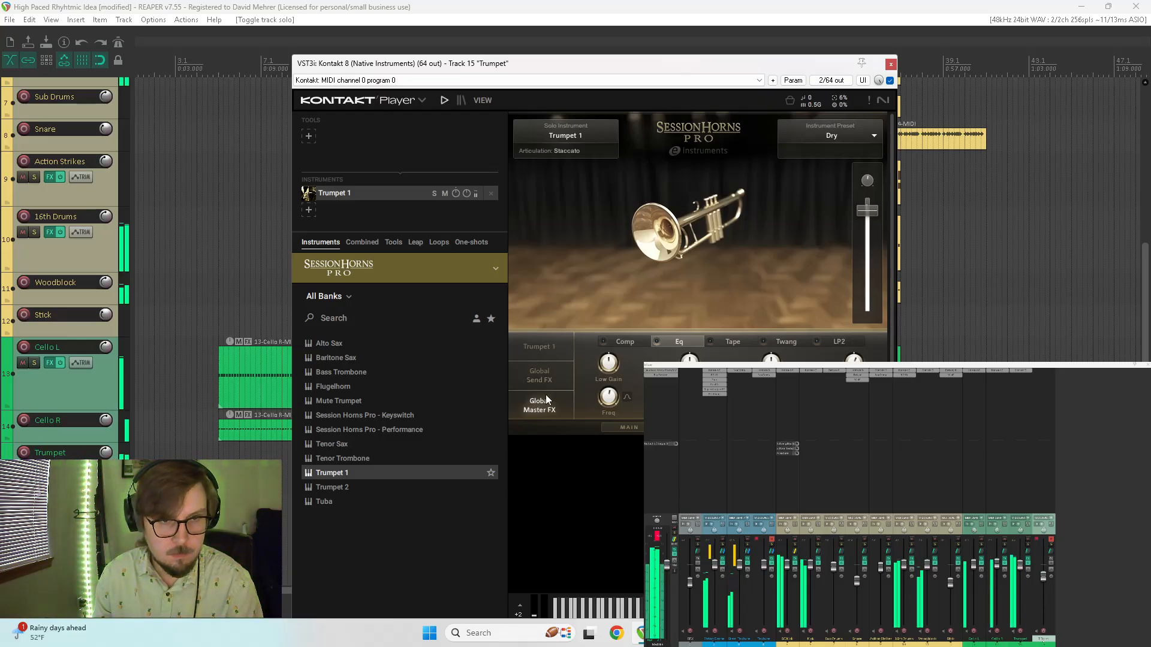
left_click(568, 339)
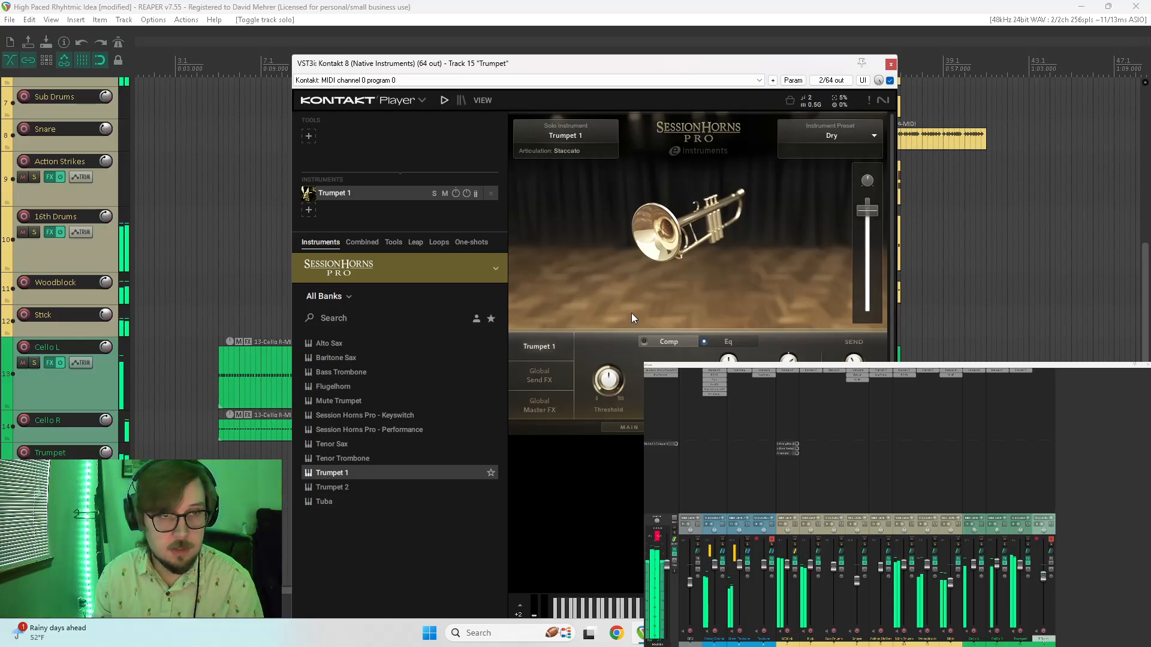
left_click(891, 64)
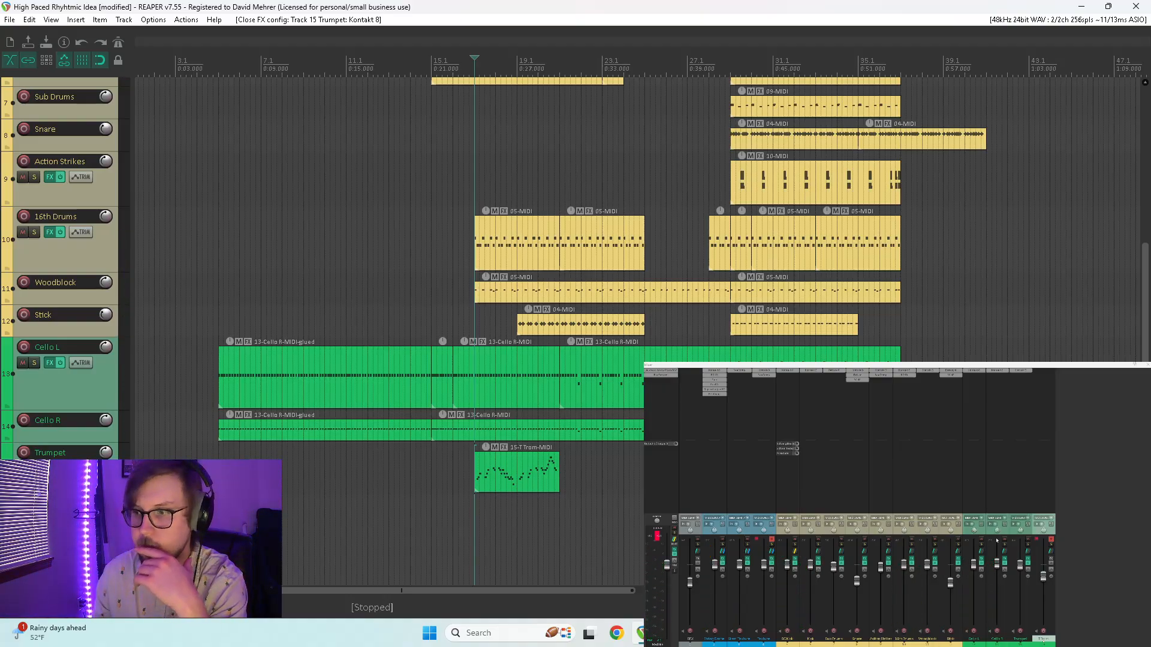
- Select the Trumpet track, play the cue in the full mix, and solo the Trumpet before stopping playback
left_click(1030, 533)
key("space")
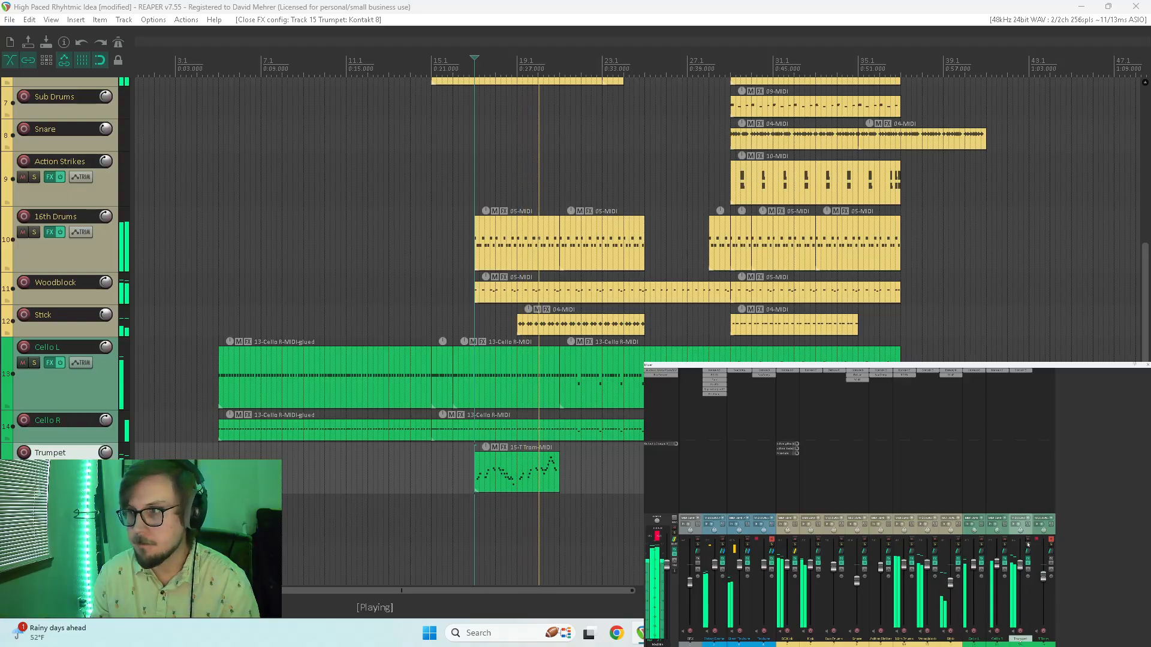
left_click(1028, 545)
key("space")
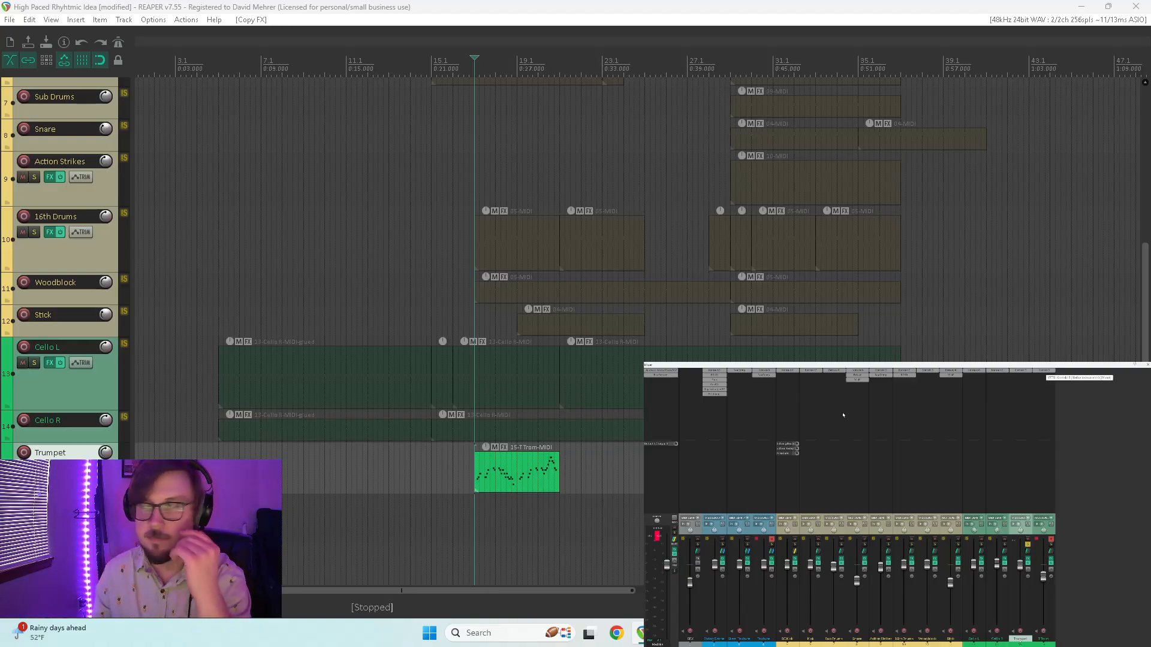
- Copy the Trumpet's Kontakt instance to the T Trom track, load Tenor Trombone in it, and unmute and solo that track
left_click(1042, 372)
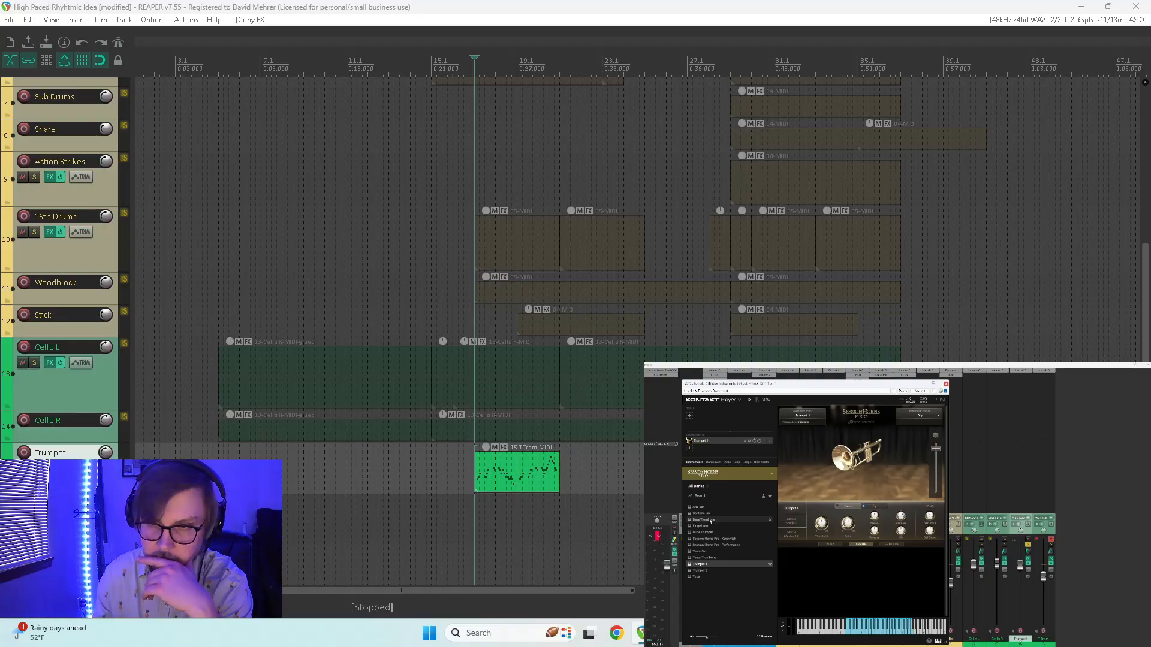
double_click(711, 558)
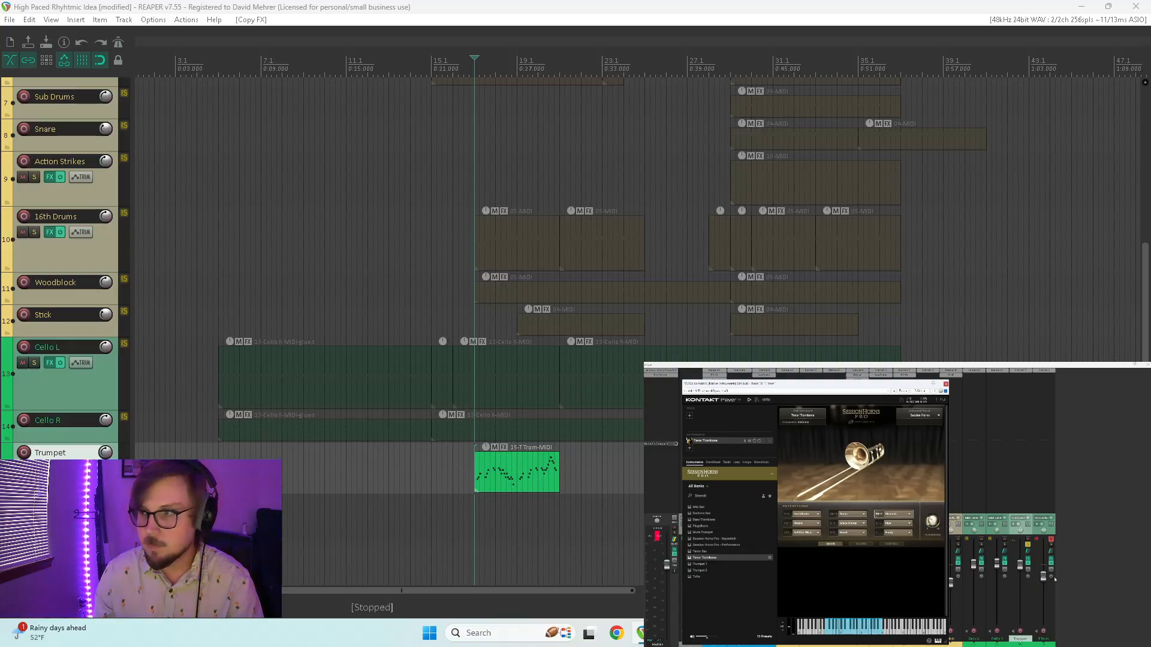
left_click(1051, 540)
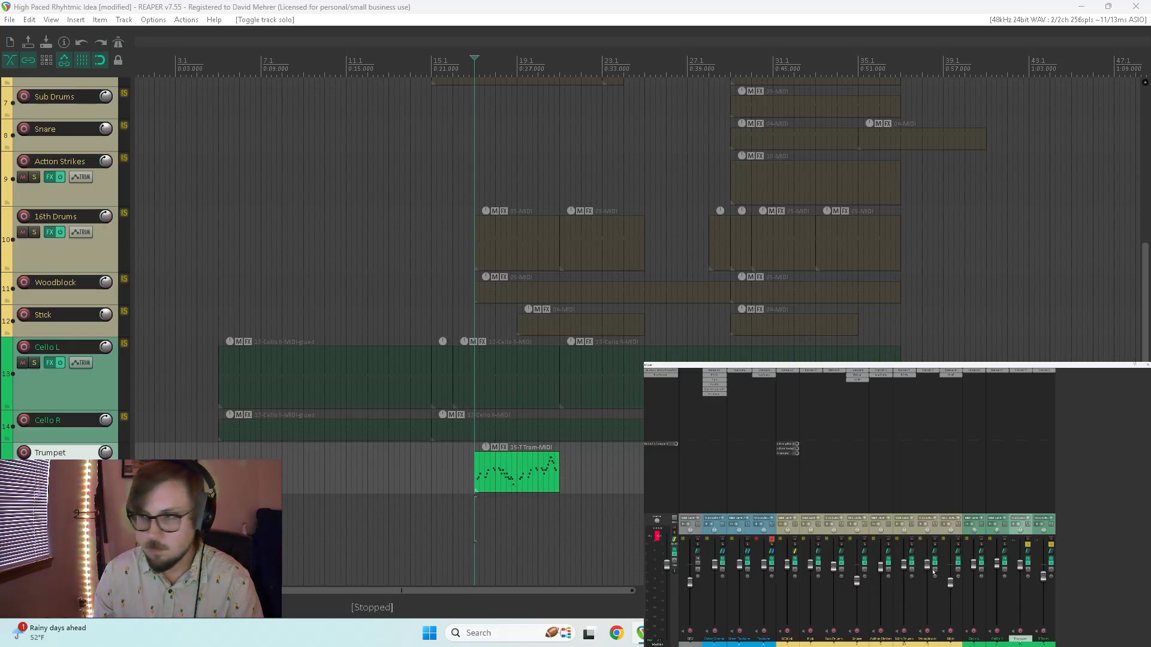
- Play the soloed brass from bar 29 and lower the Trumpet track's volume slightly
left_click(730, 66)
key("space")
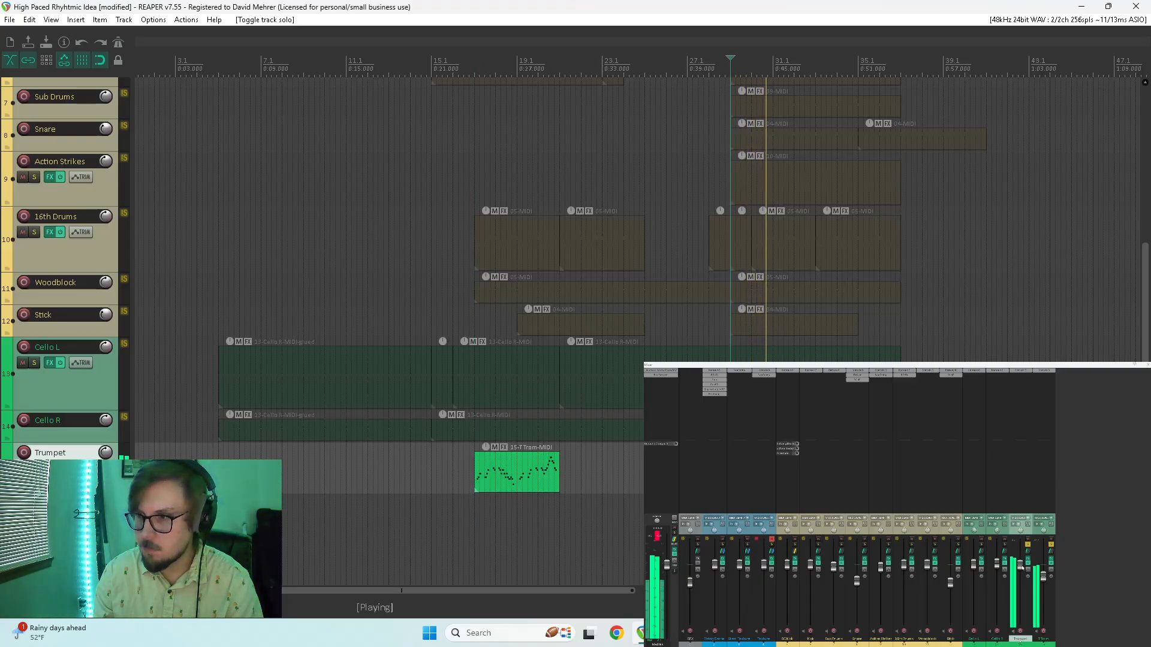
left_click_drag(1021, 566, 1021, 574)
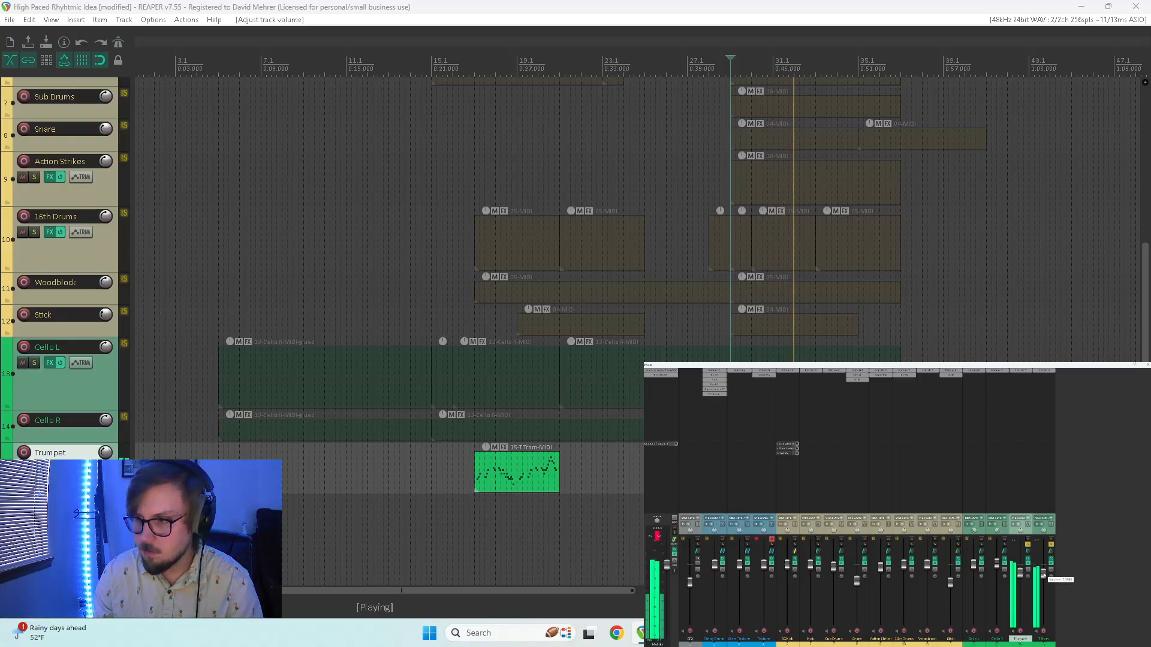
- Reopen the T Trom track's Kontakt window and show the Tenor Trombone's sound and effect controls
left_click(1053, 385)
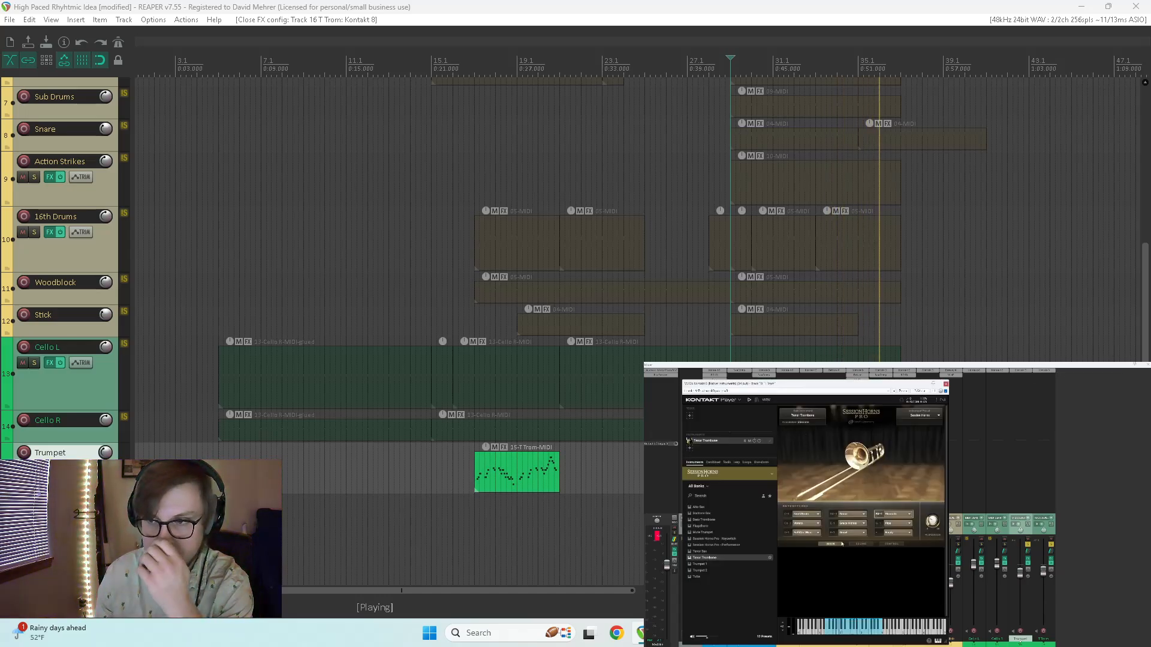
left_click(862, 544)
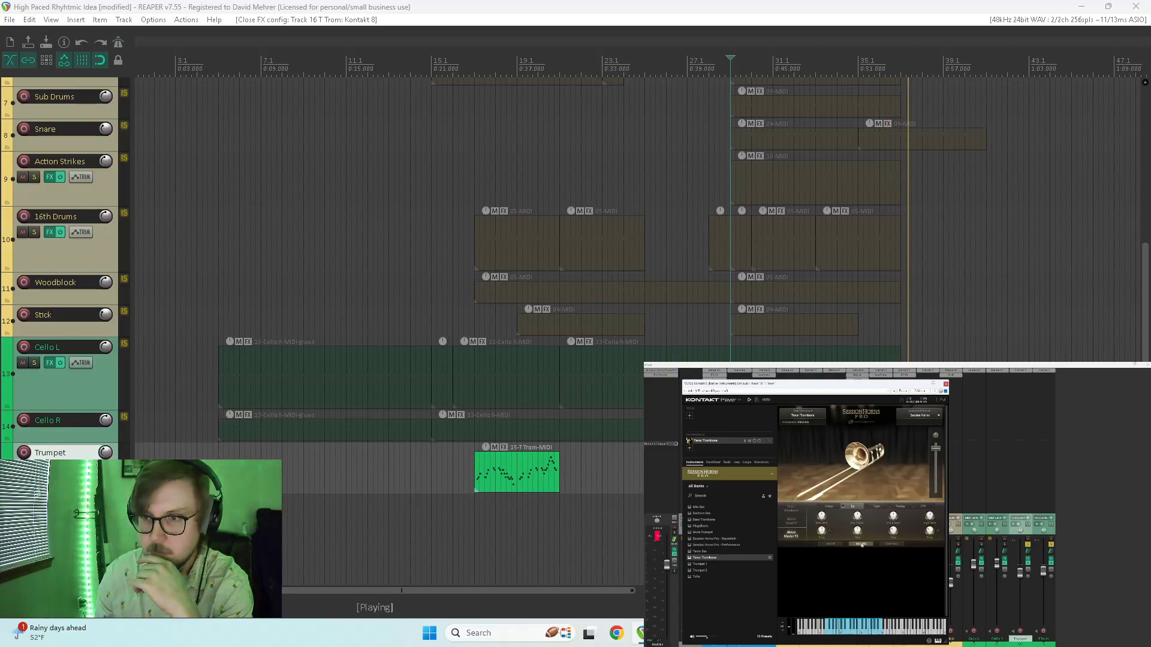
- Switch off the reverb in the Tenor Trombone's Global Send FX and restart playback to audition the dry sound
left_click(792, 509)
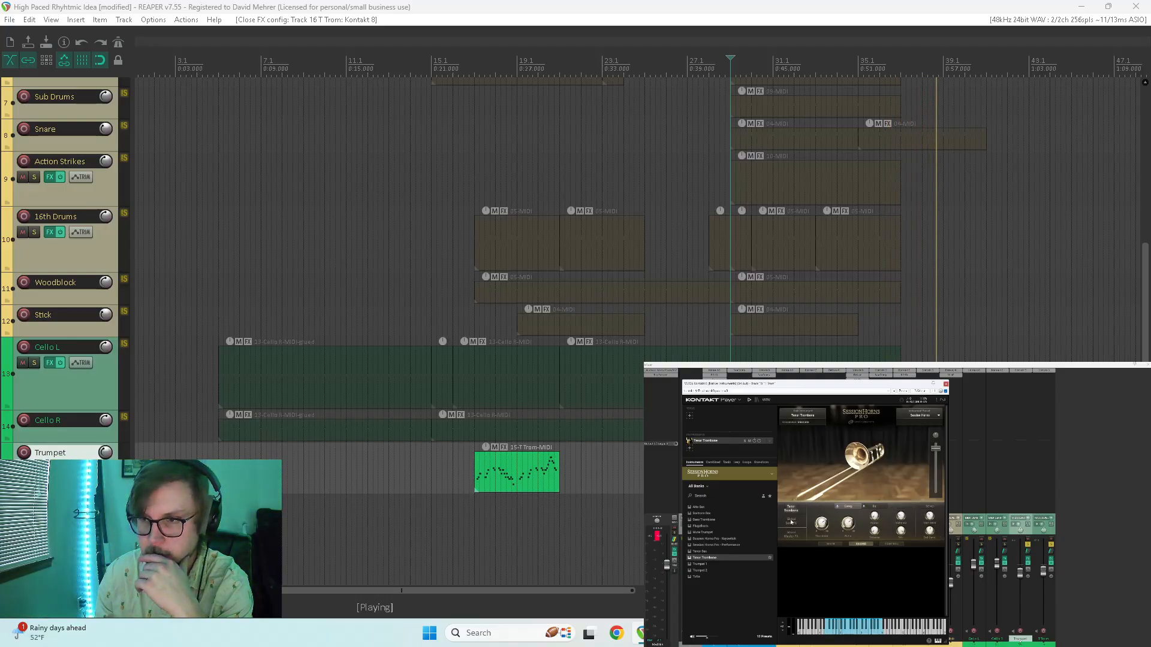
left_click(791, 521)
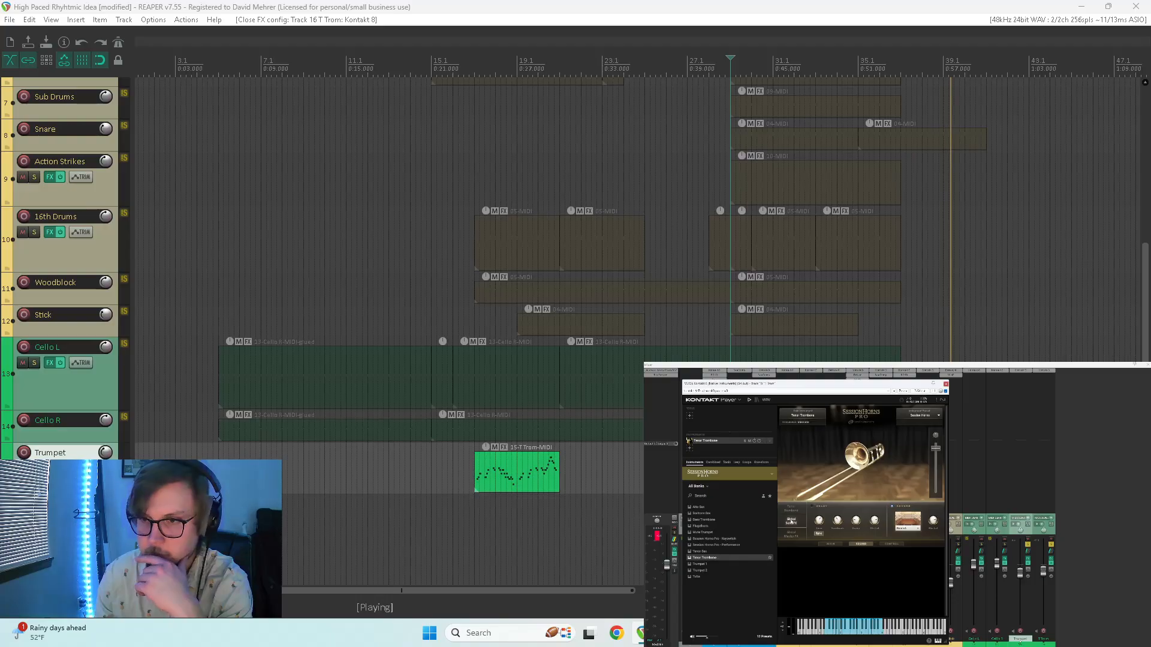
left_click(893, 506)
key("space")
key("space")
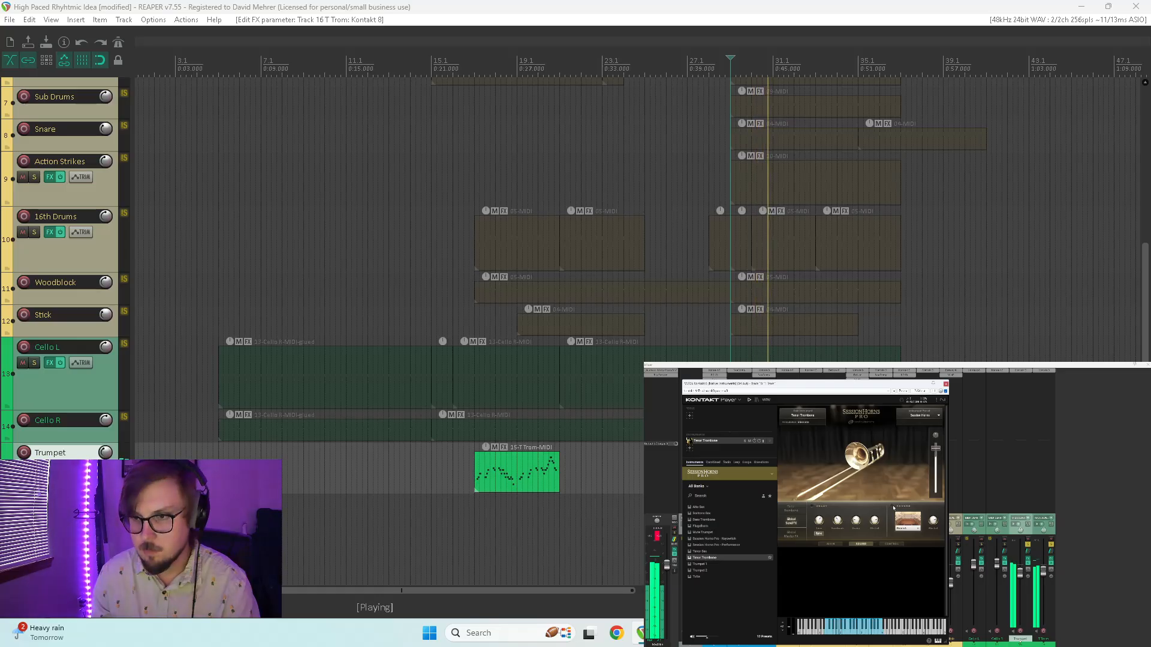
- Load the Dry instrument preset for the Tenor Trombone, audition it and close the instrument window
left_click(791, 534)
left_click(929, 416)
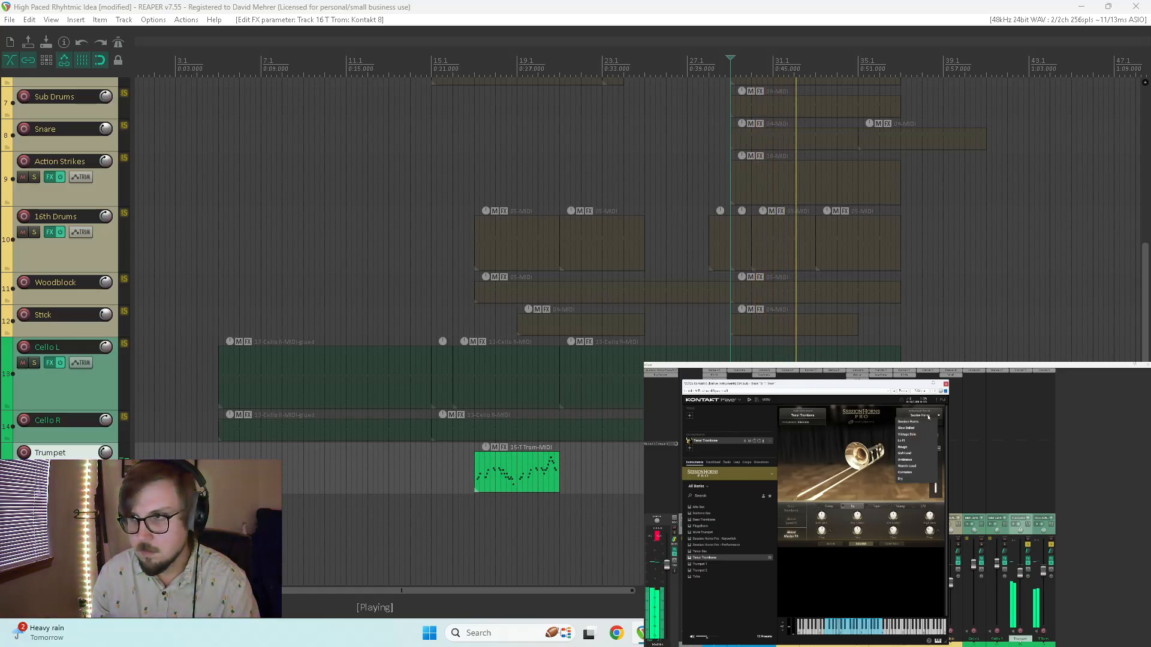
left_click(901, 479)
key("space")
key("space")
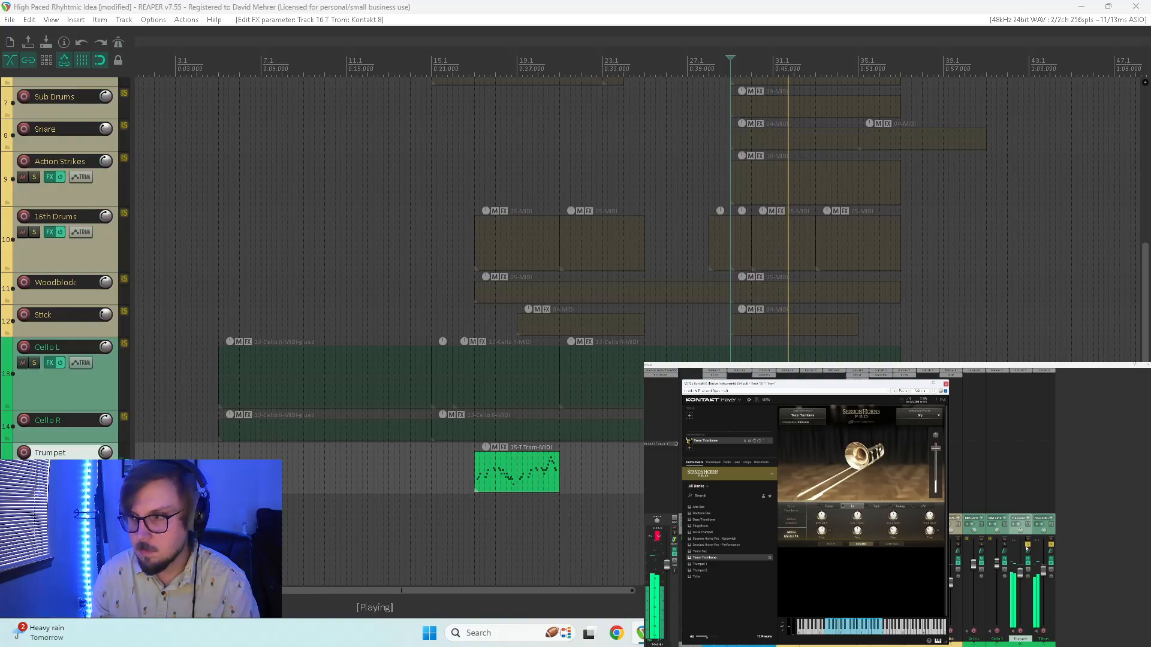
key("space")
left_click(946, 385)
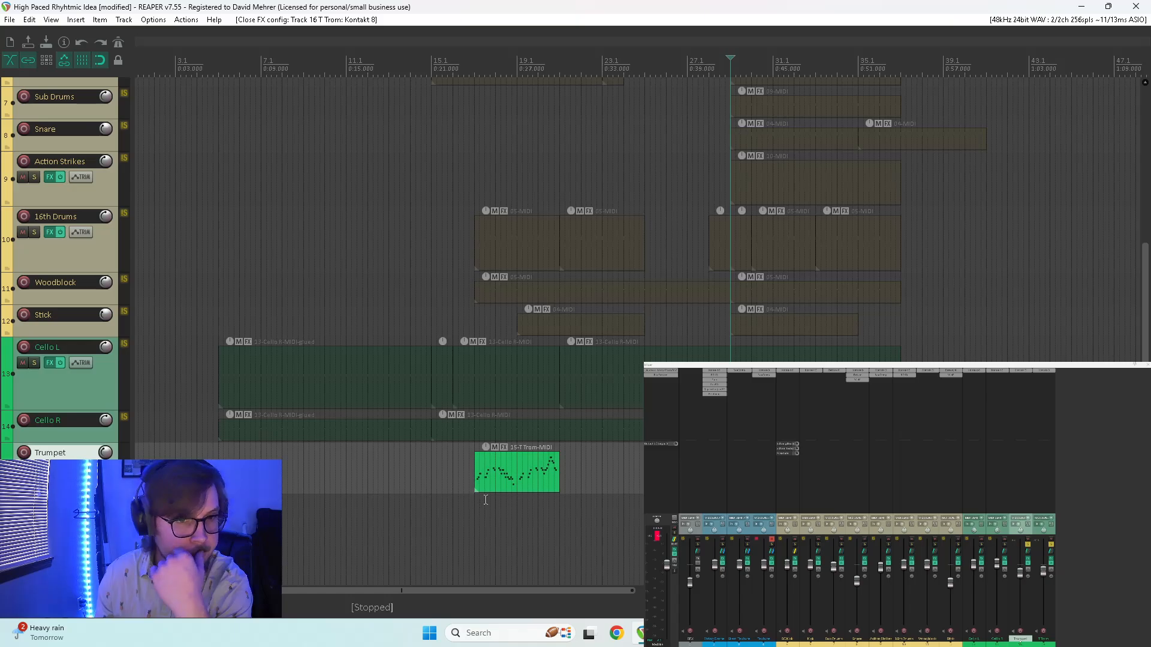
- Unsolo the horn tracks and raise the Trumpet track's volume slightly while playing the mix from just before its item
left_click(1026, 545)
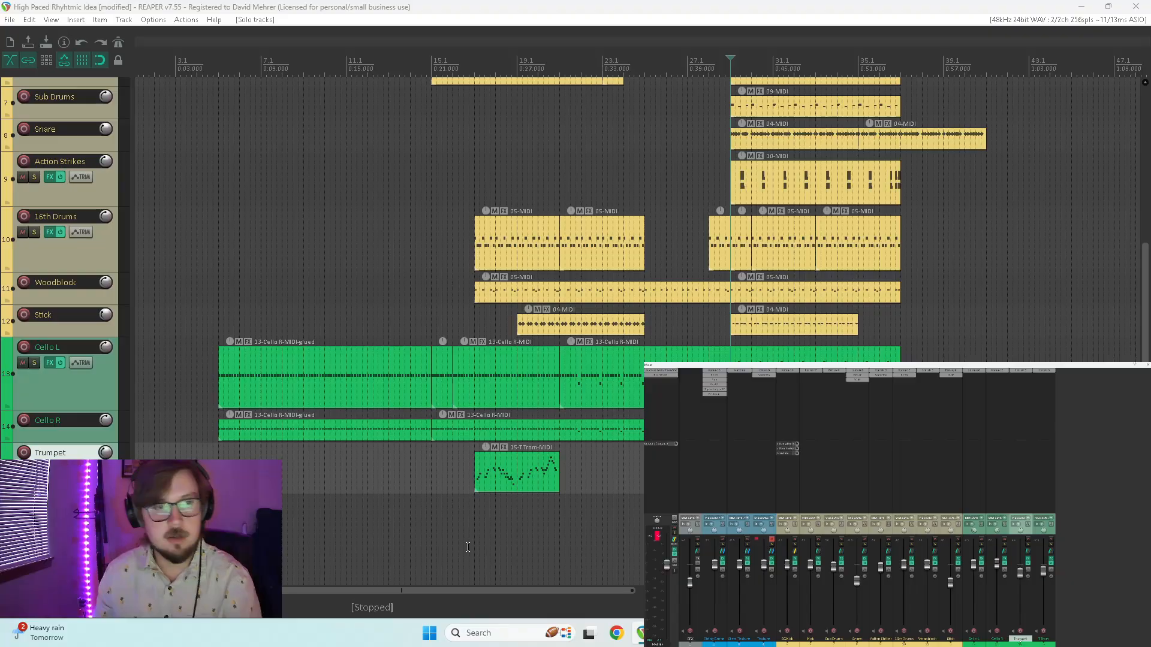
left_click(449, 509)
key("space")
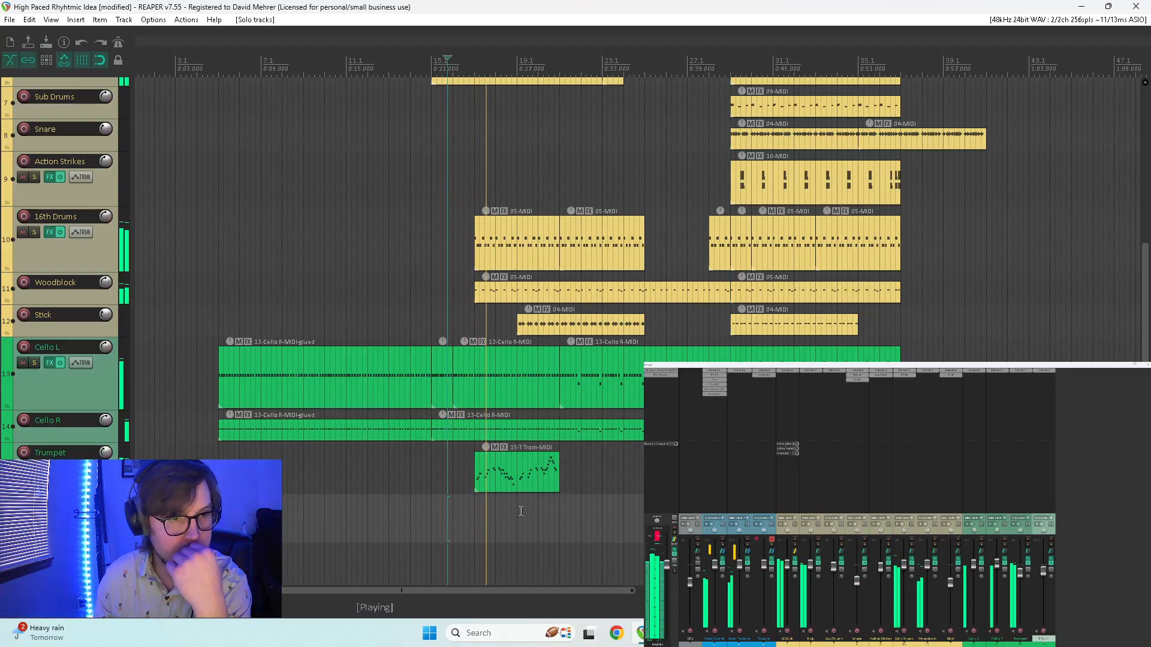
left_click_drag(1021, 573, 1021, 566)
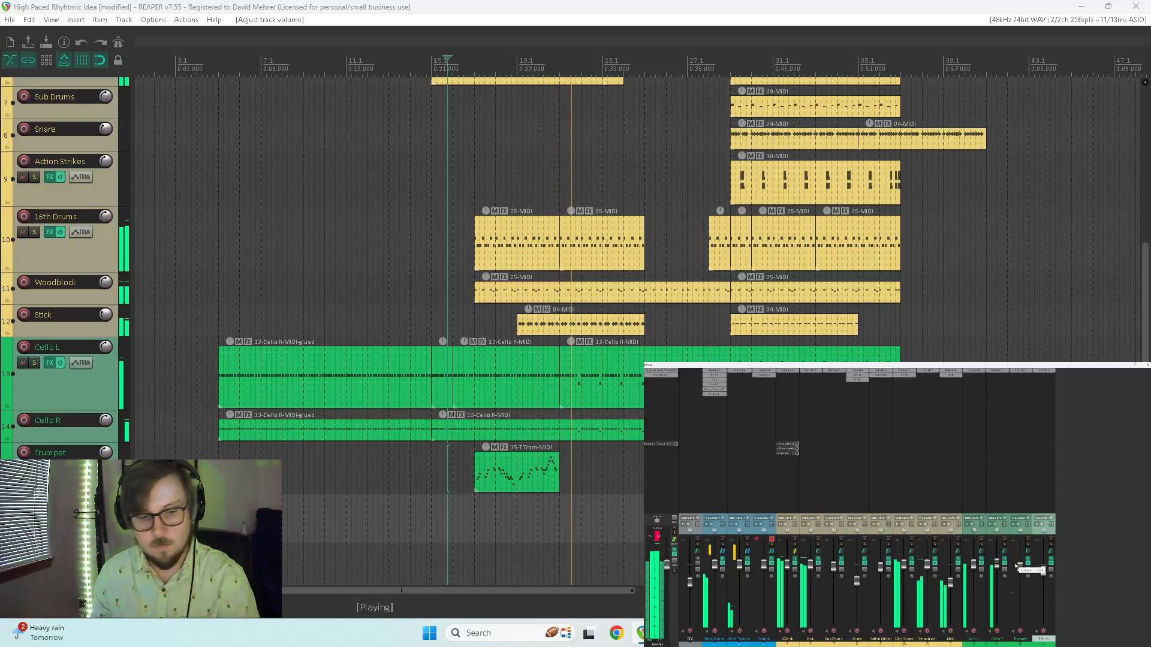
key("space")
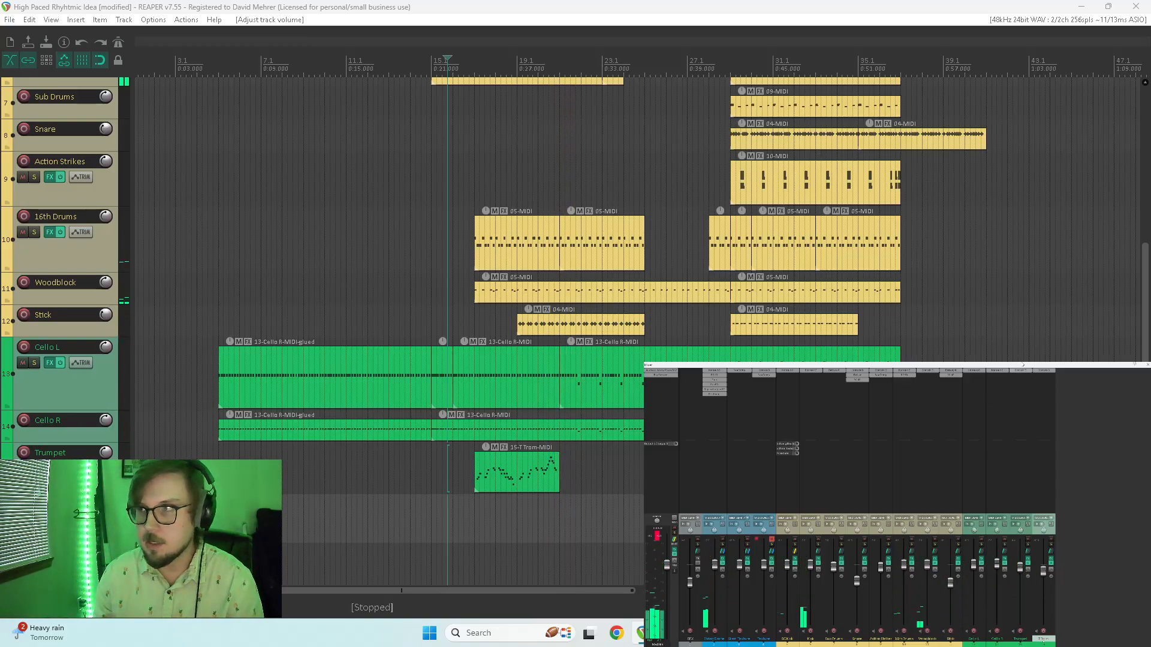
- Audition the Trumpet Ens a3 preset from the Kontakt library on the Trumpet track's sampler and close the window
left_click(1024, 373)
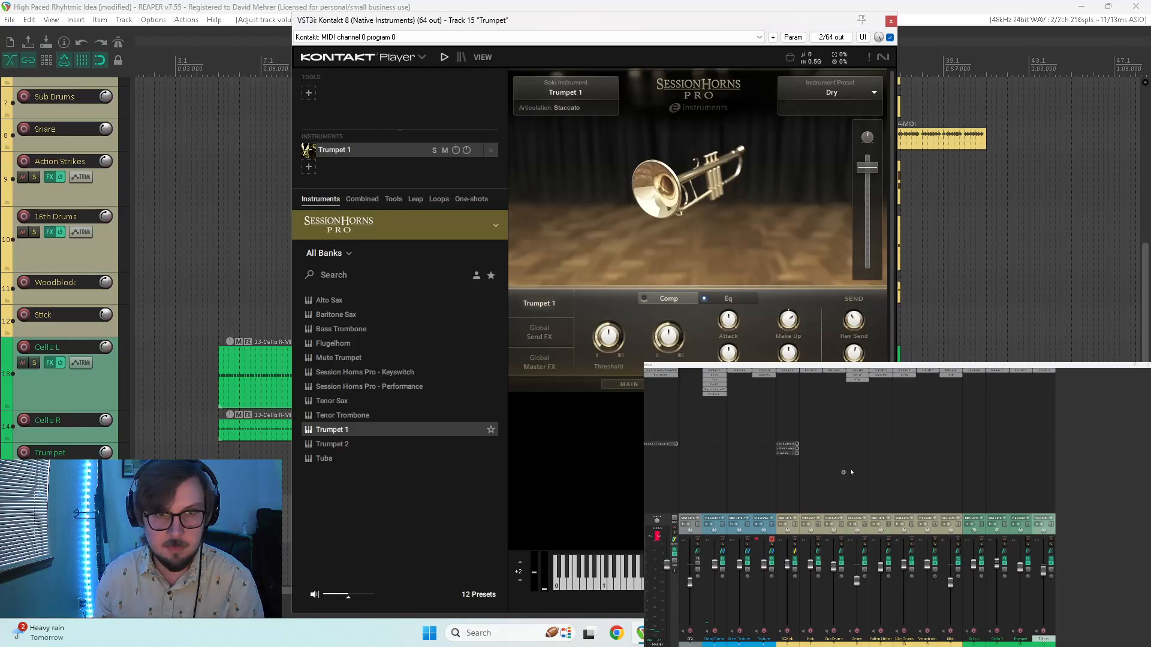
left_click(460, 57)
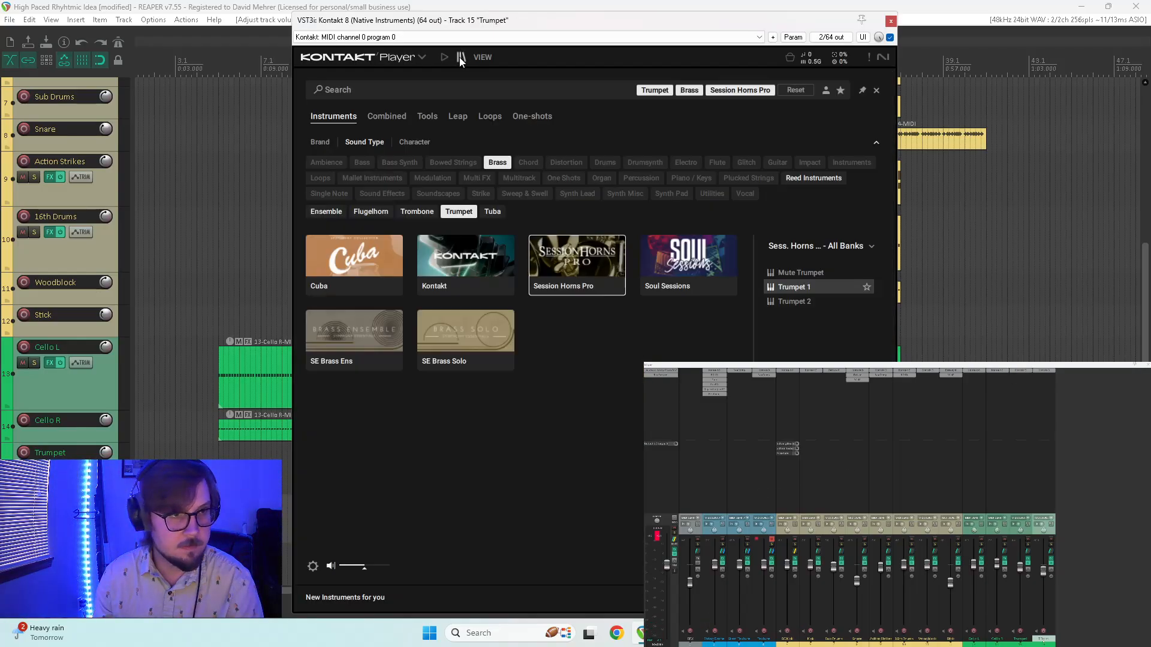
left_click(470, 260)
left_click(823, 303)
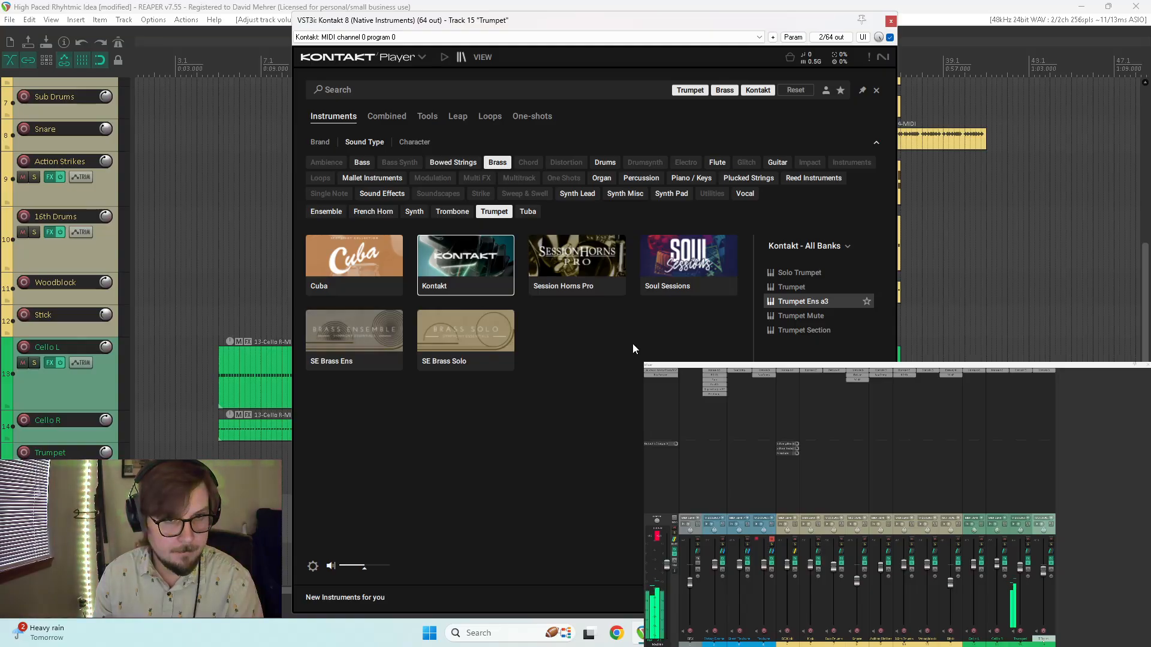
left_click(891, 21)
- Add the VST3 RC 48 reverb to the Trumpet track's effects
left_click(1032, 383)
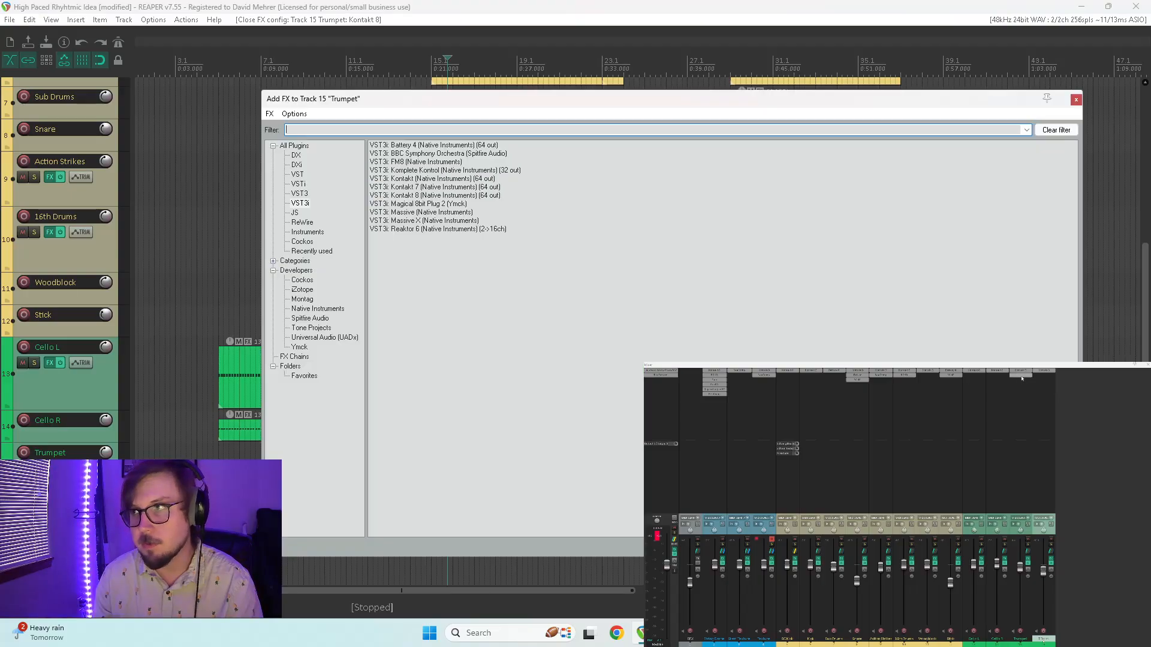
left_click(299, 194)
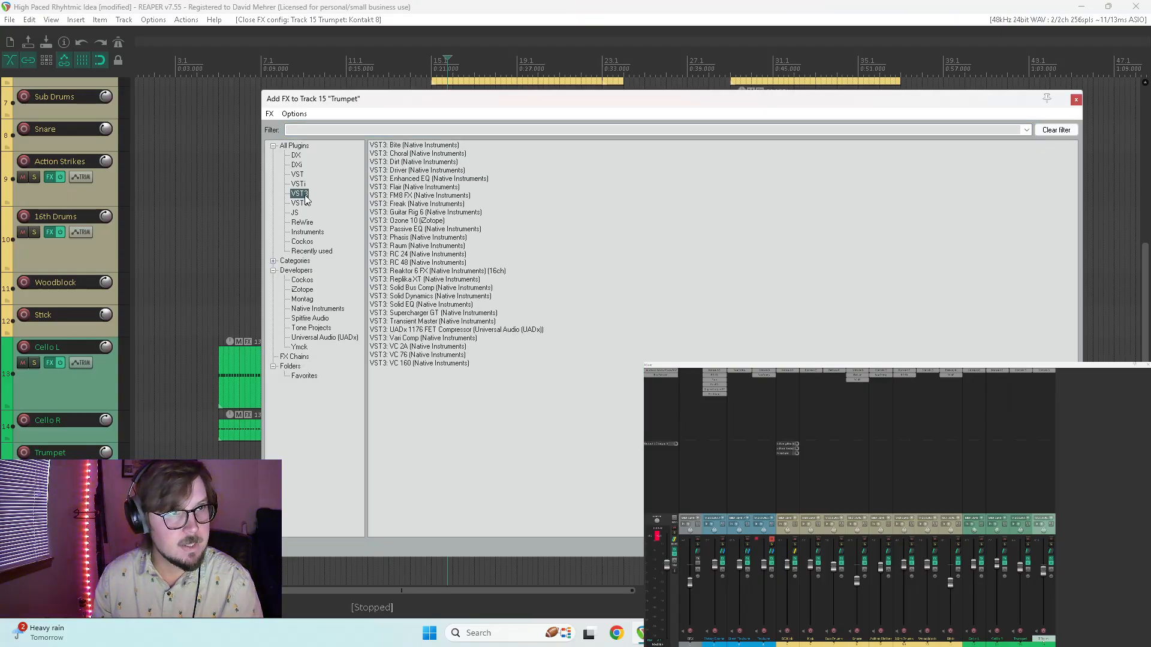
double_click(396, 262)
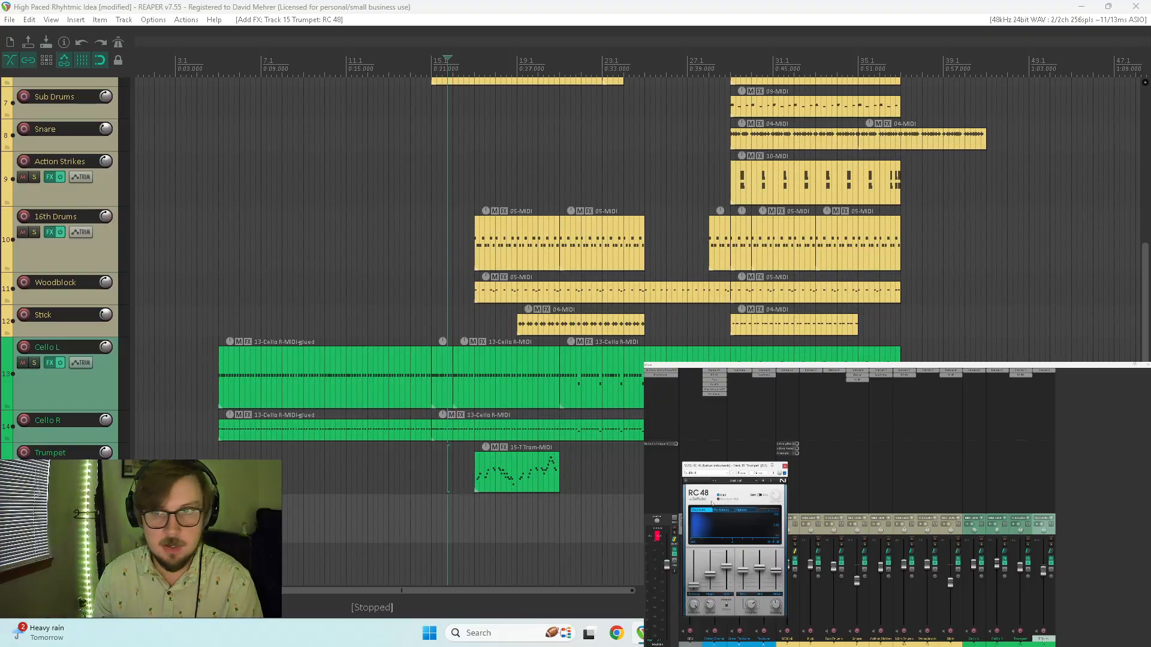
- Load the Club Stage preset in the Trumpet's RC 48 reverb during playback
key("space")
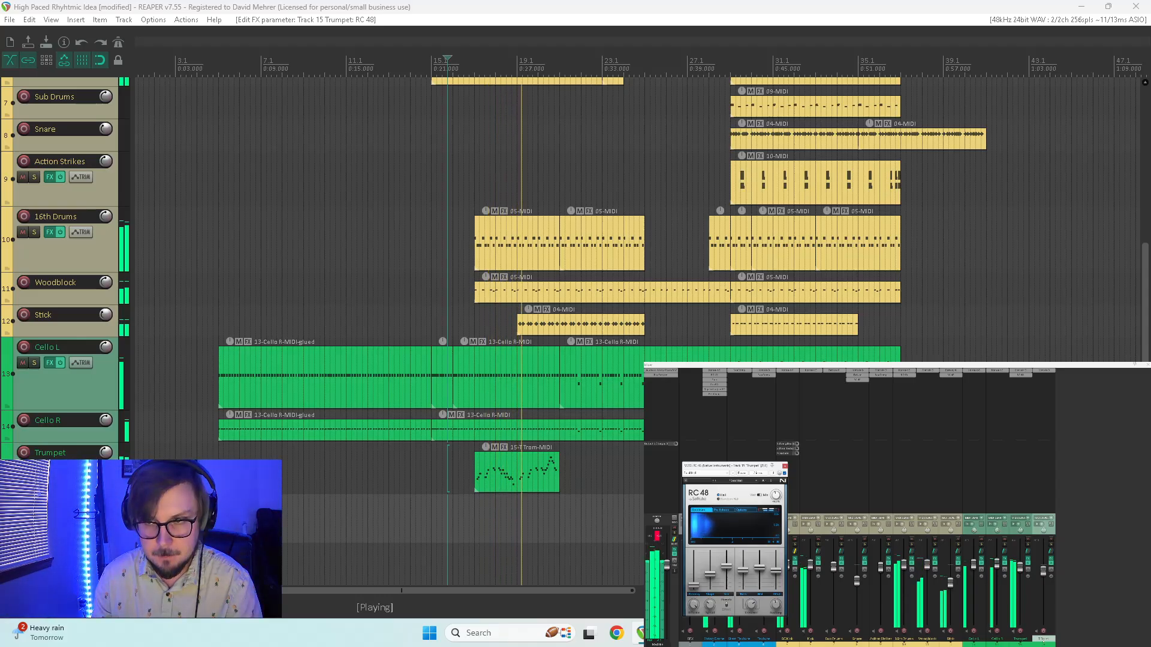
left_click(732, 488)
mouse_move(737, 505)
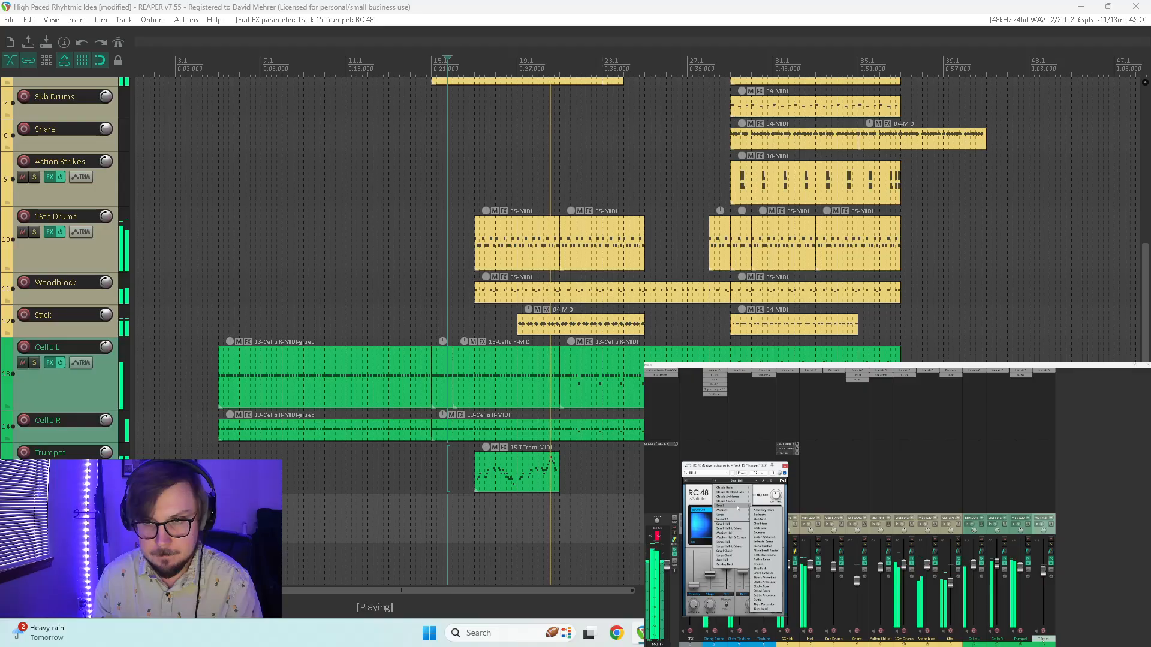
left_click(769, 525)
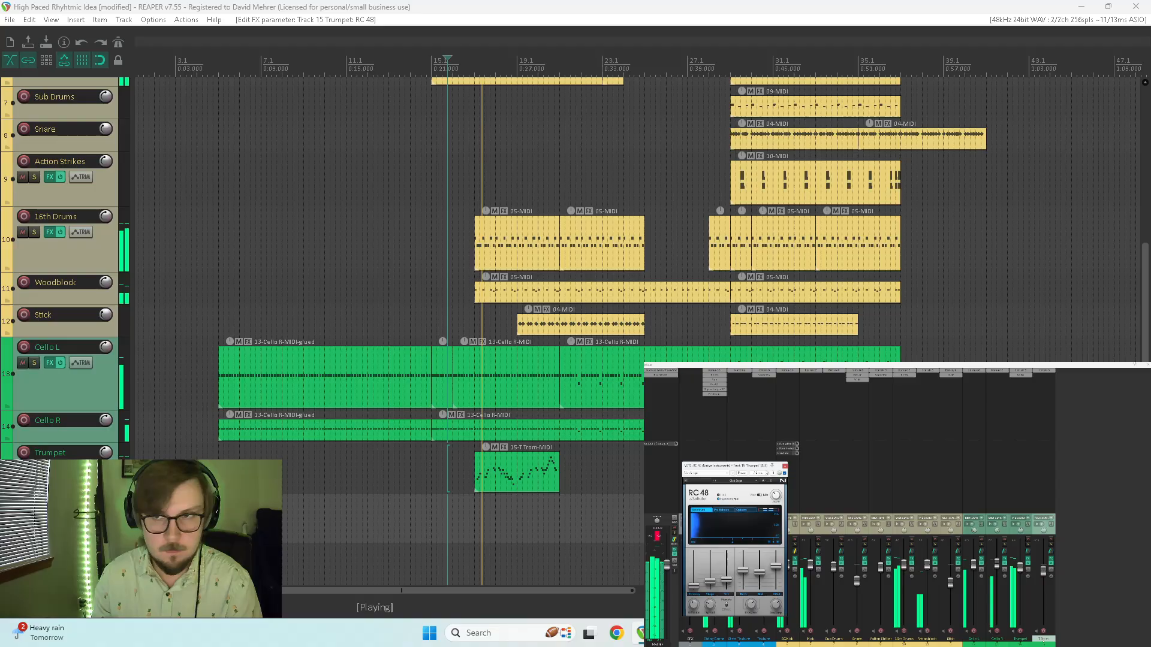
- Lower the RC 48 reverb's mix to about 42%, then close the plug-in and stop playback
left_click_drag(875, 223, 863, 210)
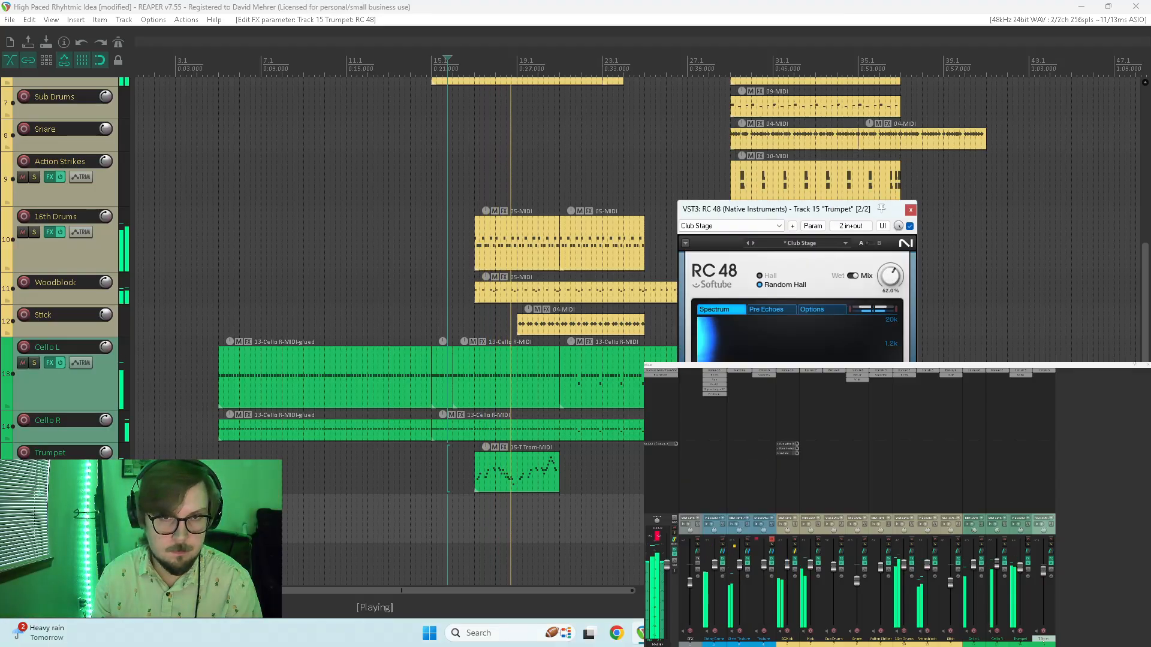
left_click_drag(890, 276, 890, 289)
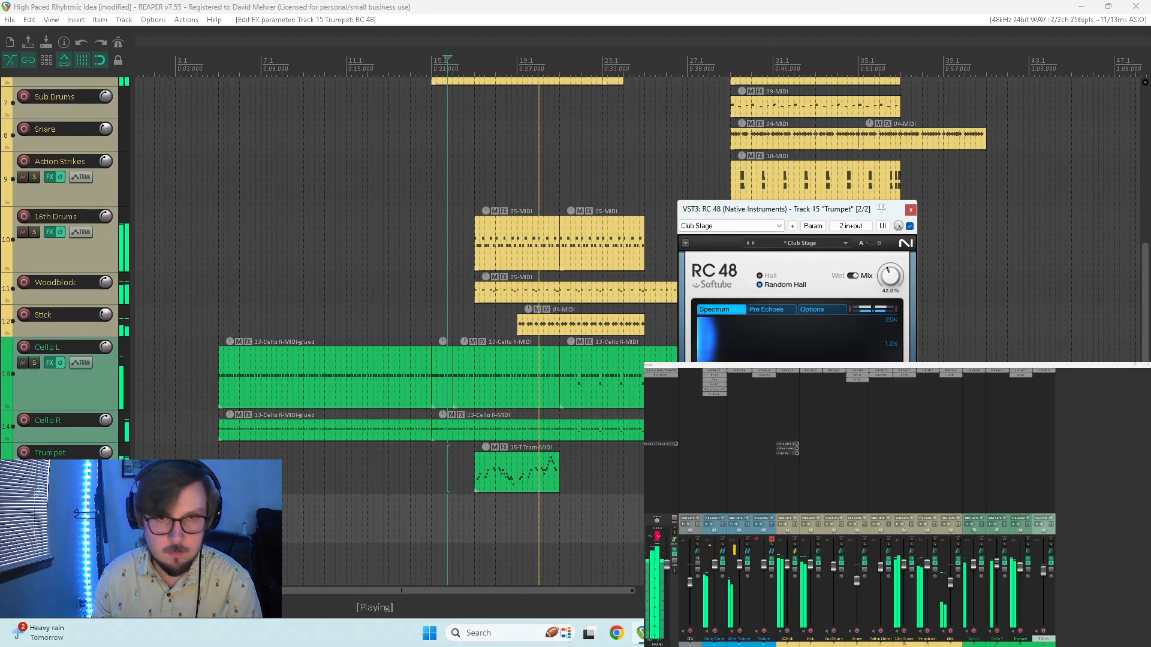
left_click(911, 209)
key("space")
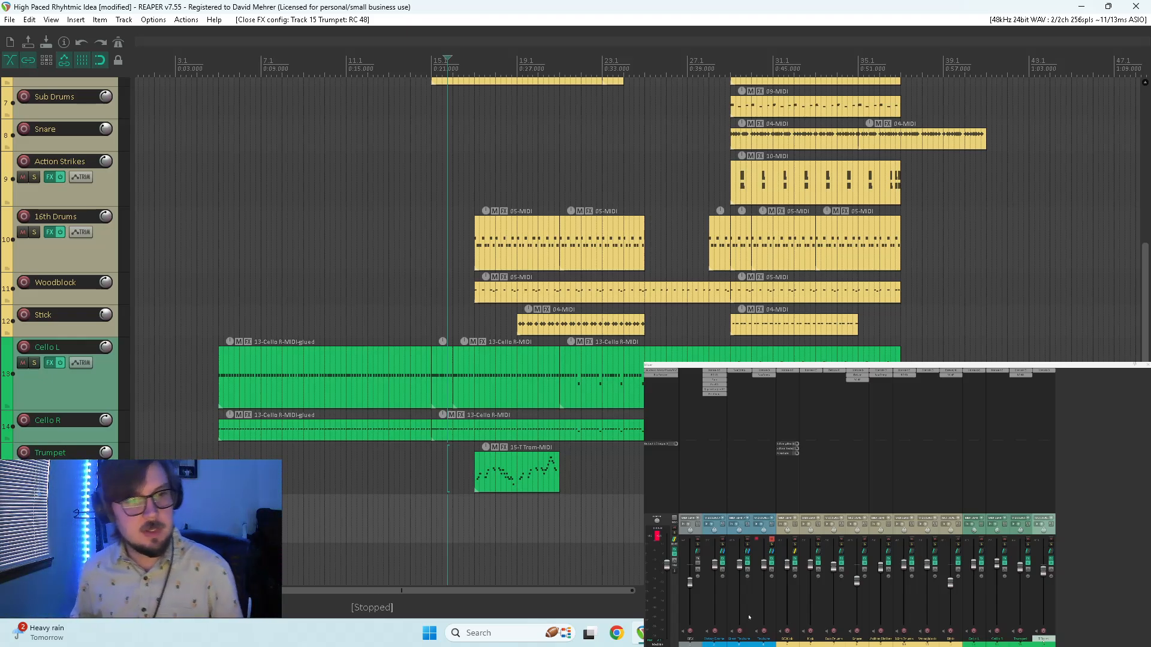
- Open the Trumpet item for MIDI editing, redraw the note velocities in bars 17 and 18, and play the phrase
double_click(505, 467)
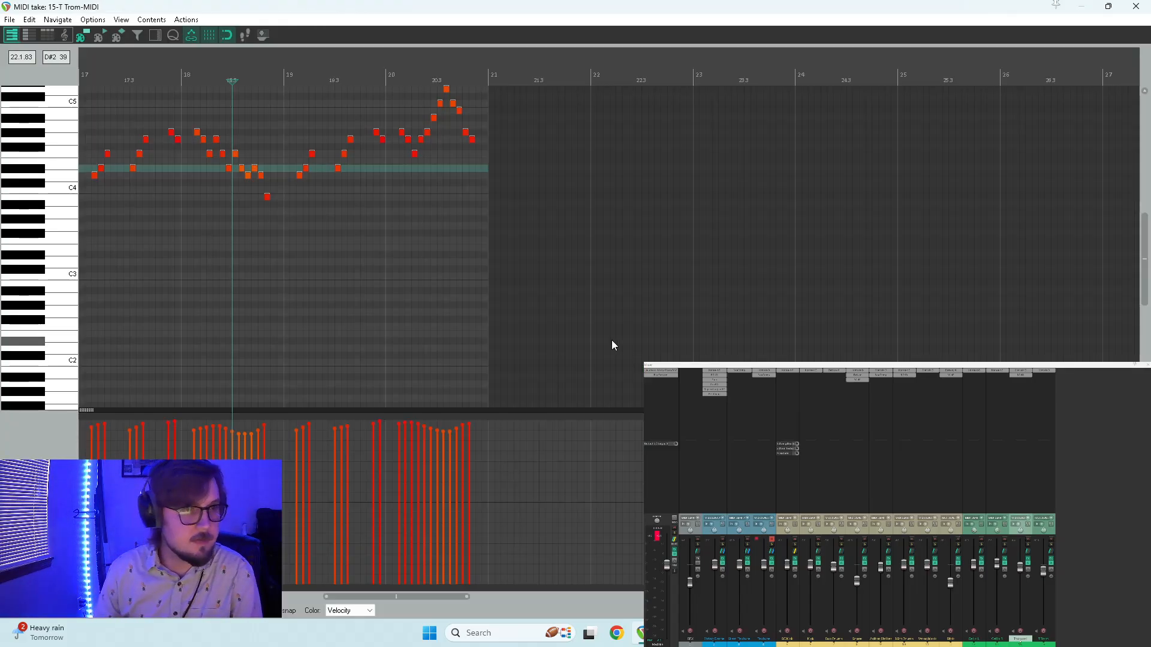
scroll(451, 302, "down", 2)
left_click_drag(425, 459, 671, 418)
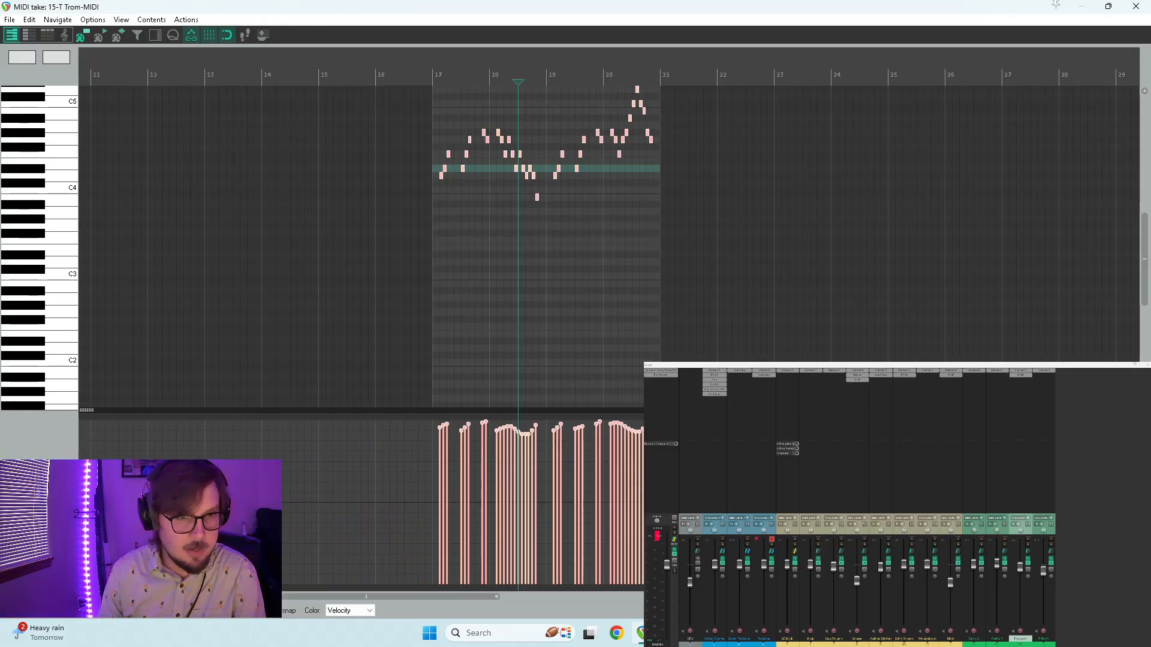
key("space")
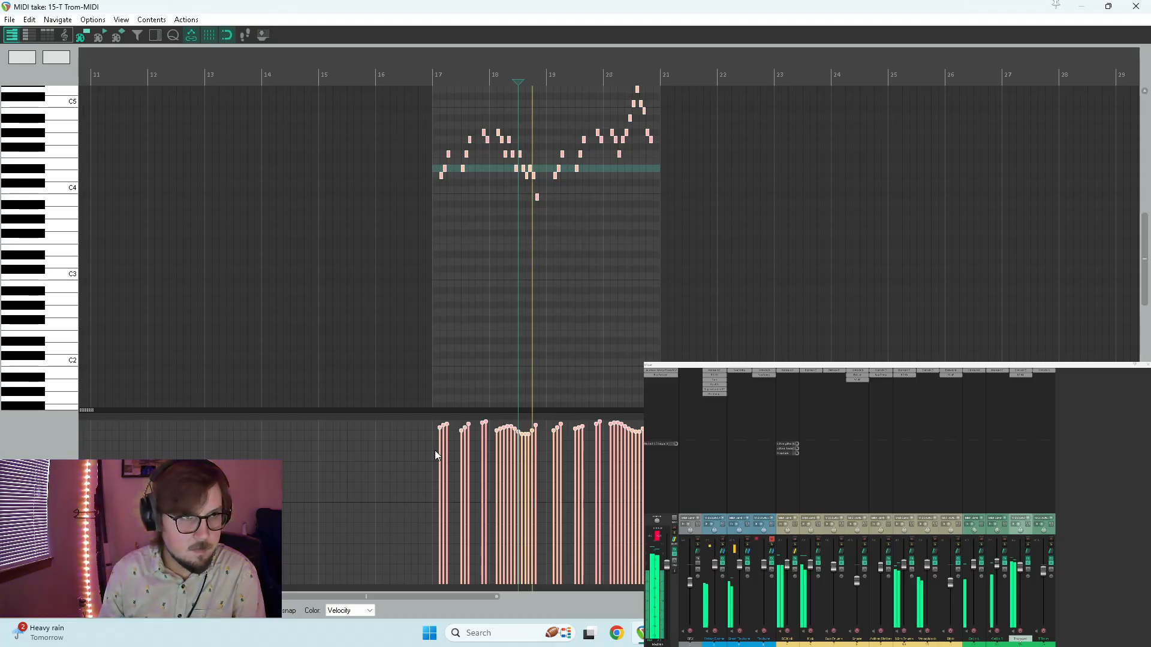
key("Home")
left_click_drag(434, 436, 517, 431)
key("space")
key("space")
key("space")
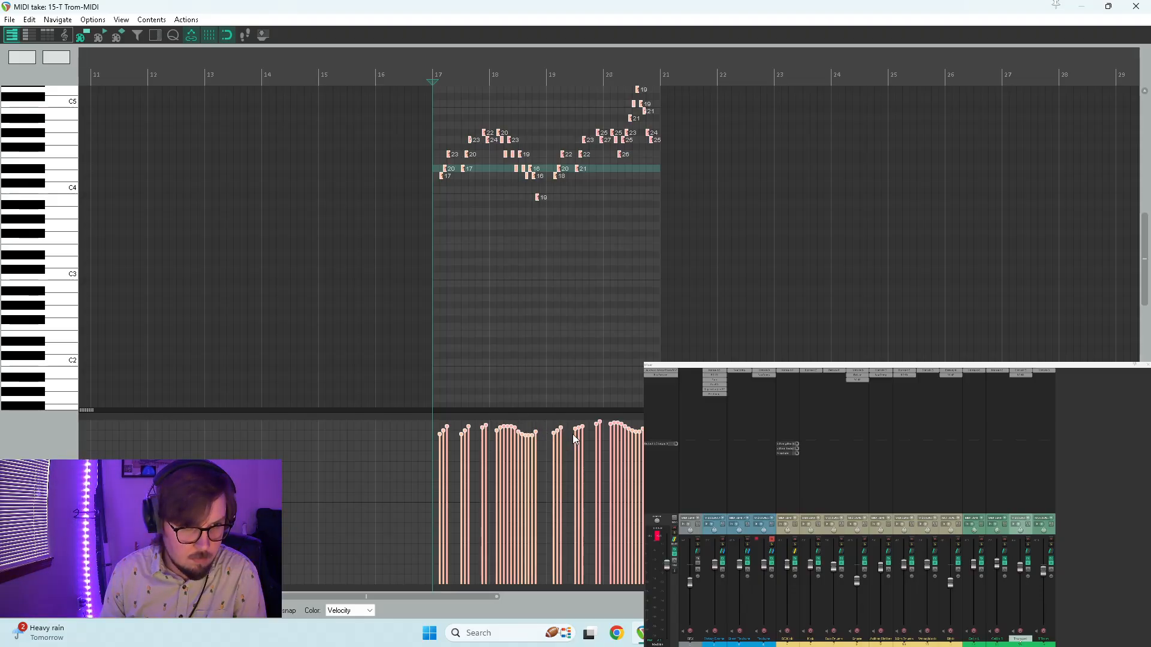
- Redraw the note velocities in bars 19 and 20 of the Trumpet item and close the MIDI editor
left_click_drag(591, 429, 612, 433)
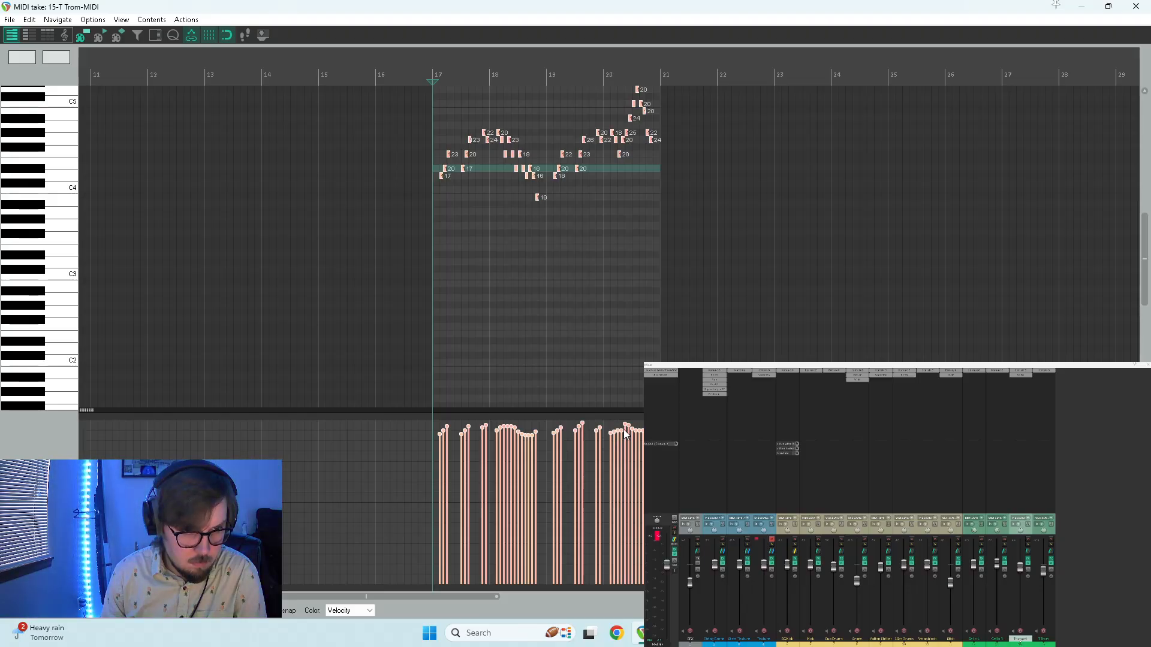
key("space")
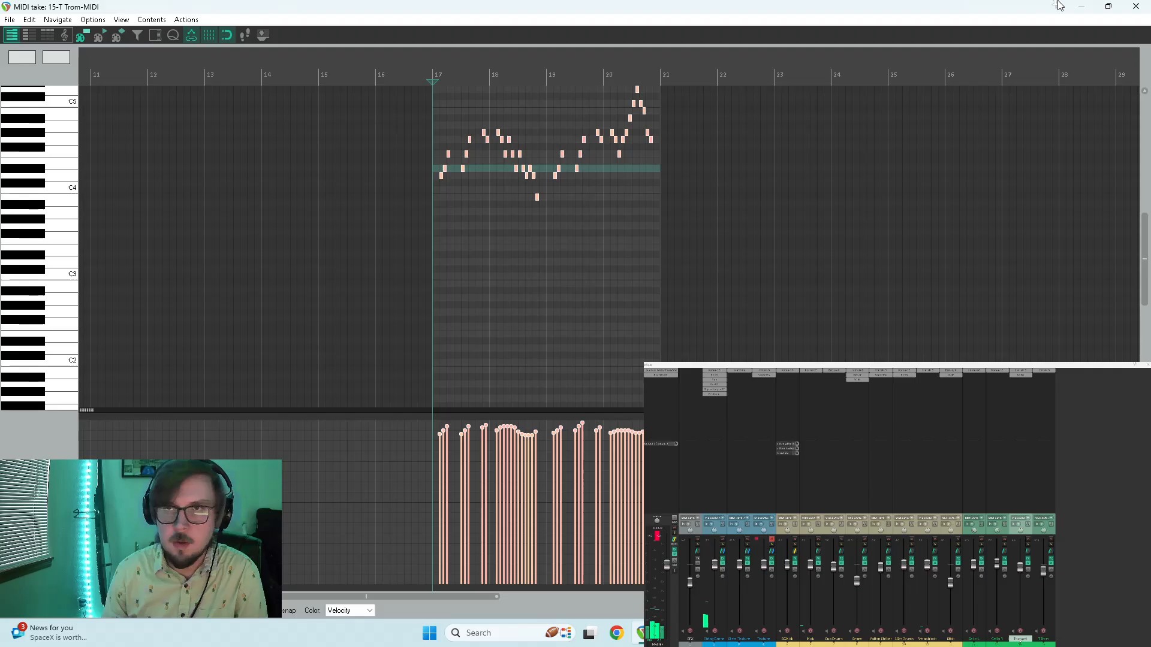
left_click(1136, 6)
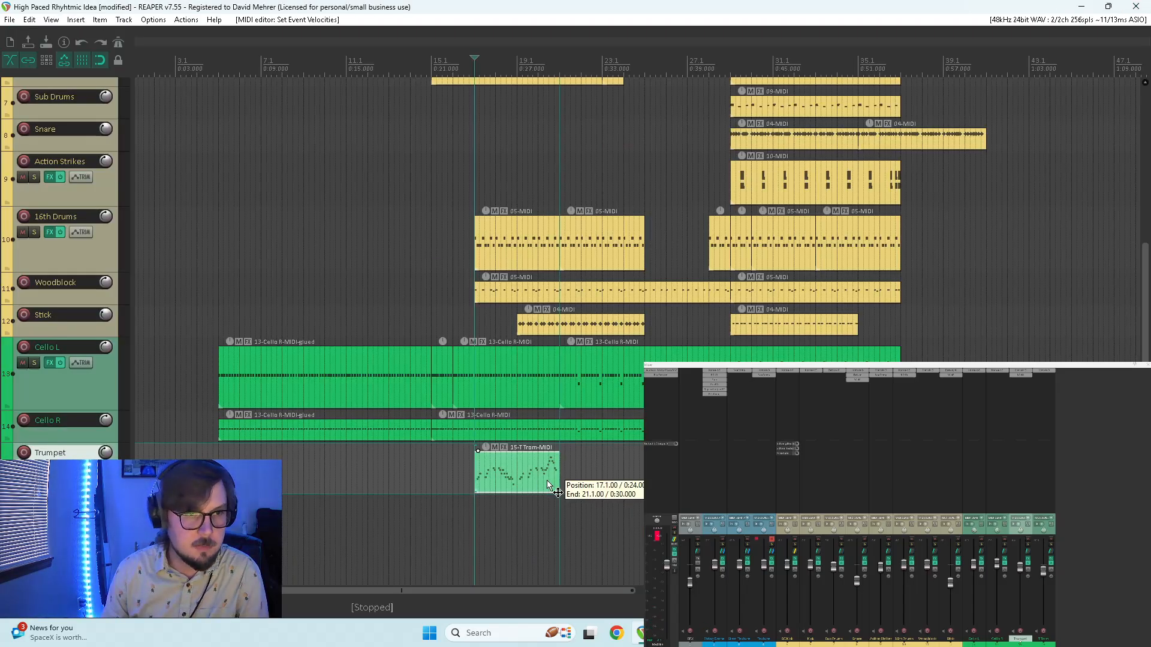
- Reopen the Trumpet item, play it through and insert a D4 note at the end of bar 20
double_click(532, 486)
key("space")
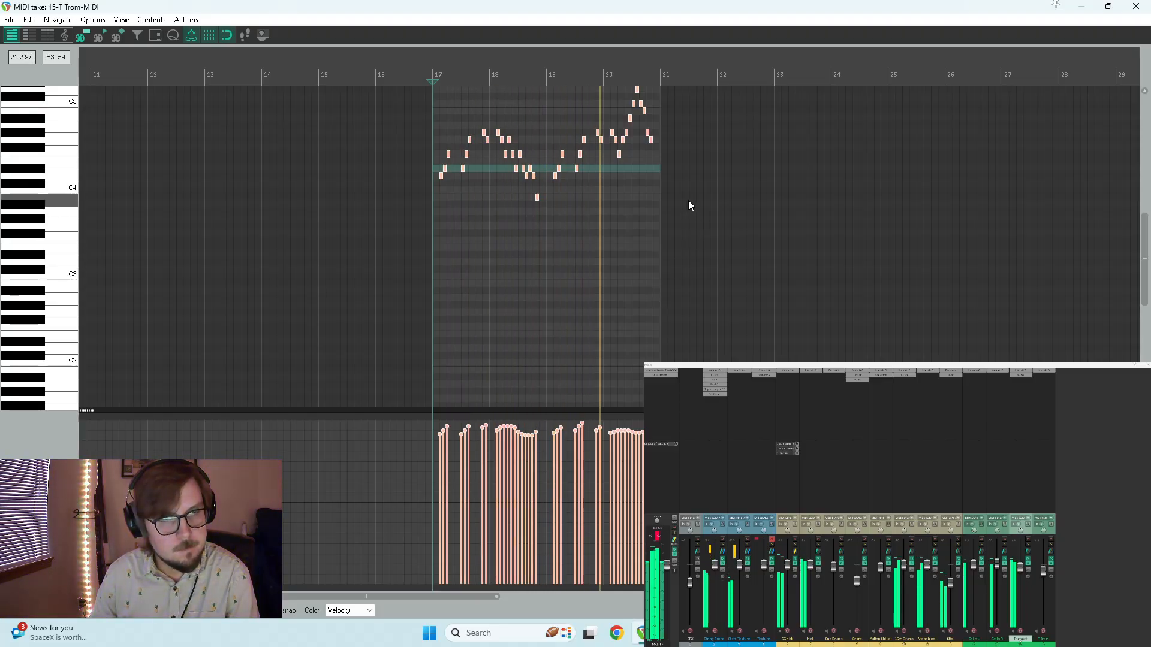
key("space")
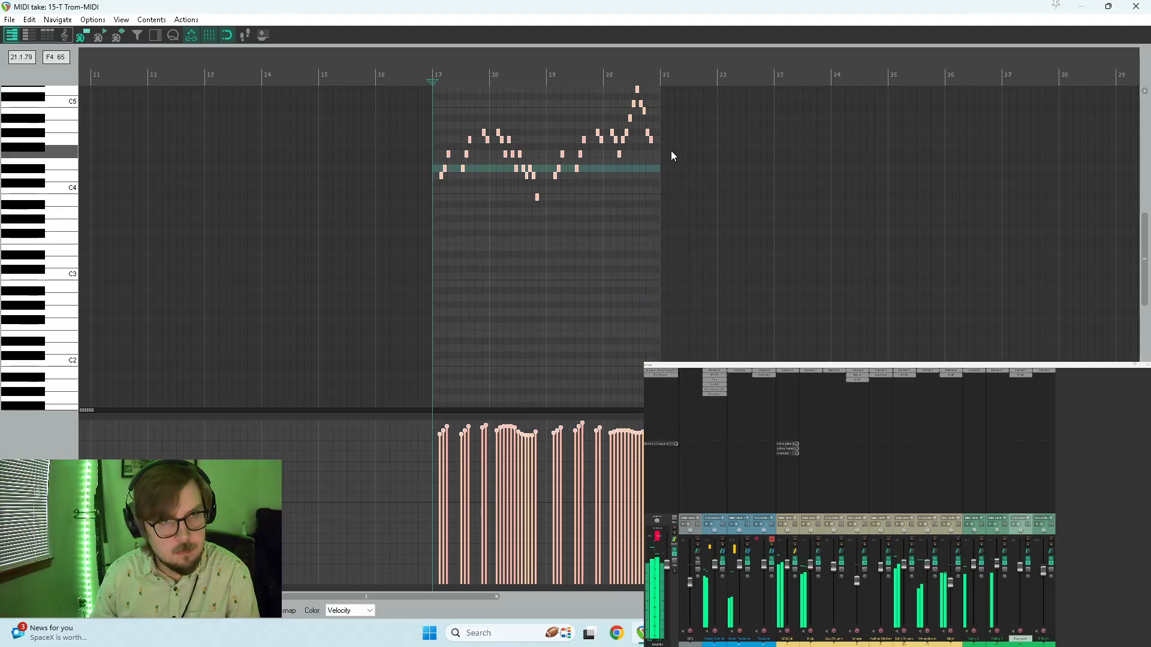
left_click(651, 140)
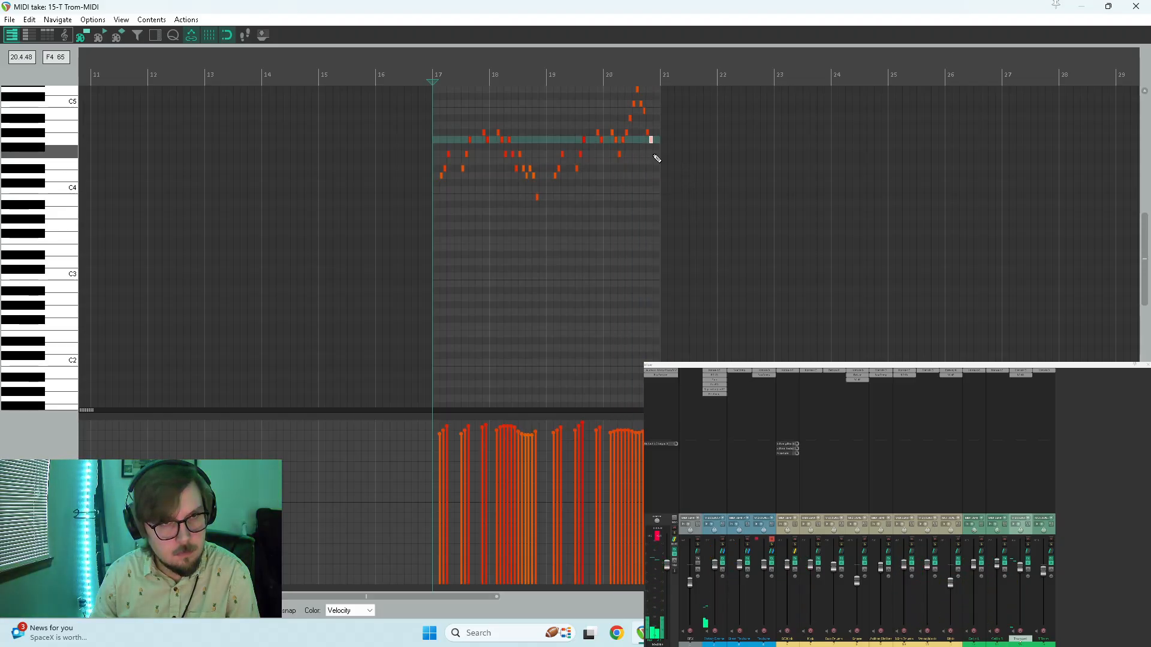
left_click(653, 157)
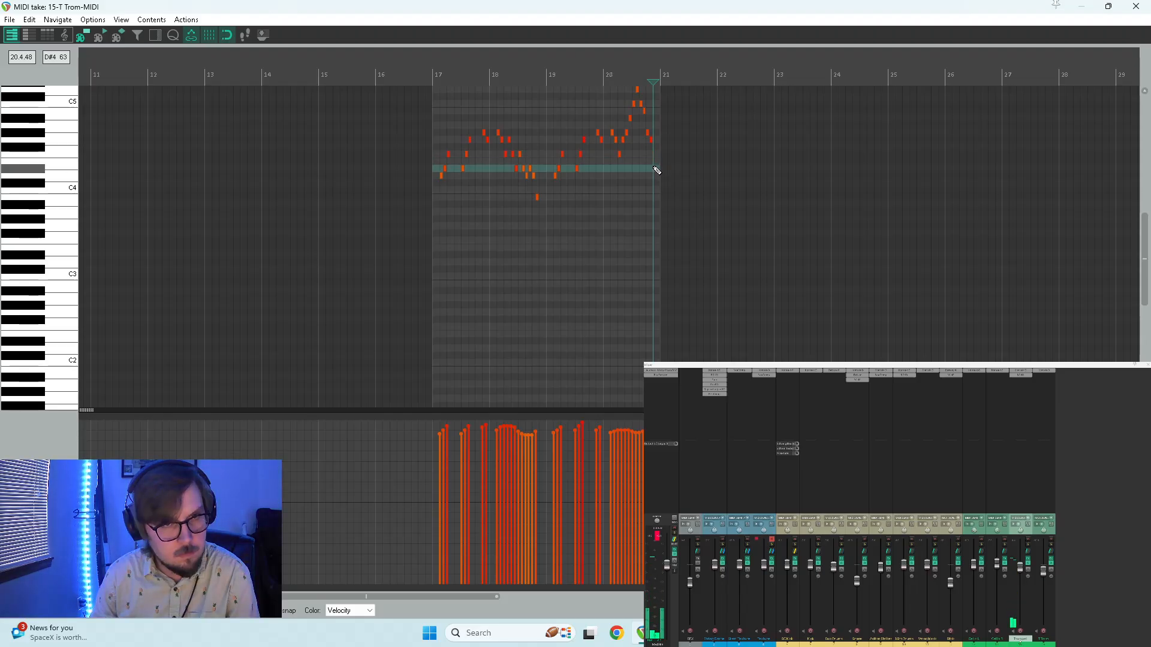
double_click(659, 176)
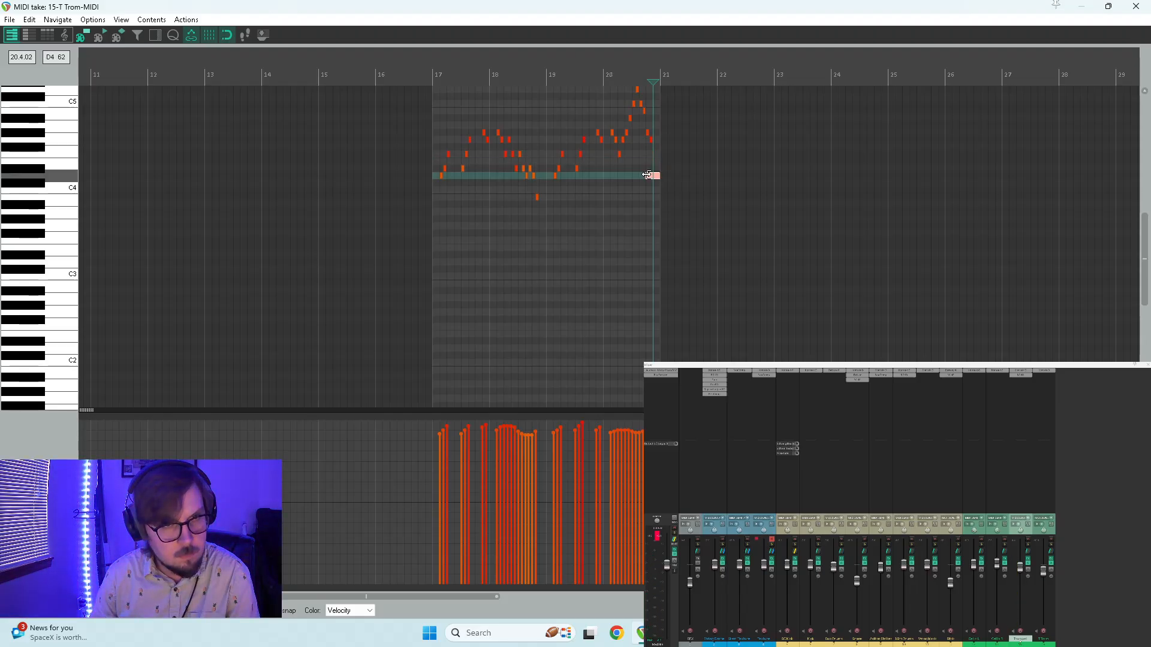
scroll(729, 210, "up", 5)
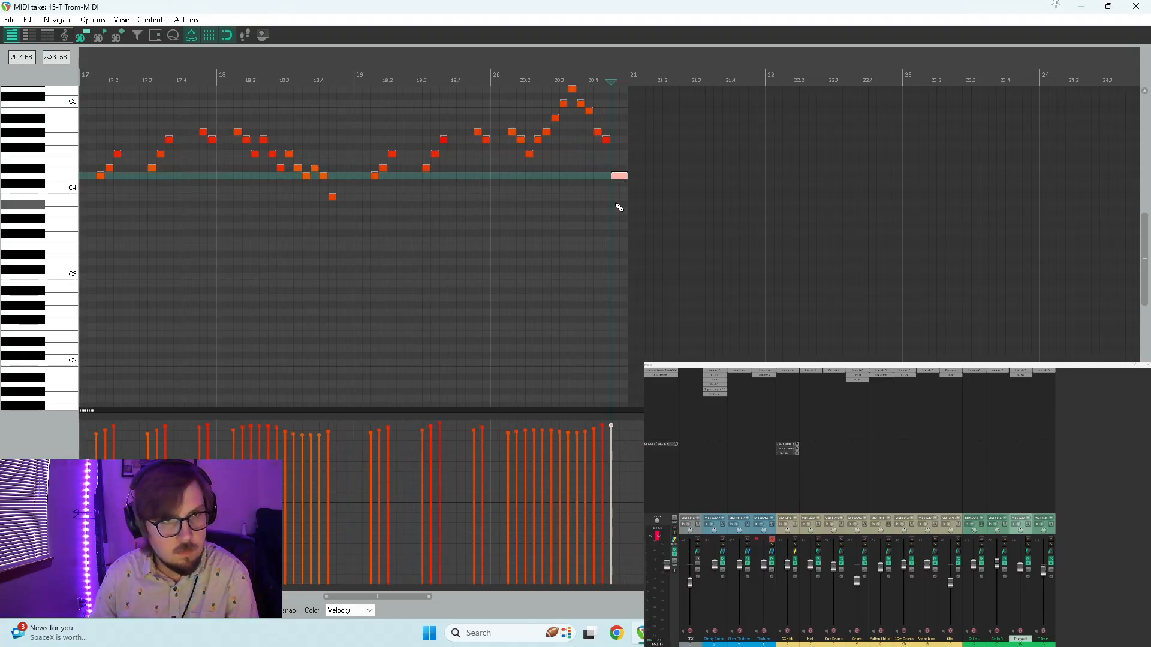
- Play the ending of the trumpet phrase with the added D4 note, then play the whole phrase from bar 17
key("space")
left_click(518, 215)
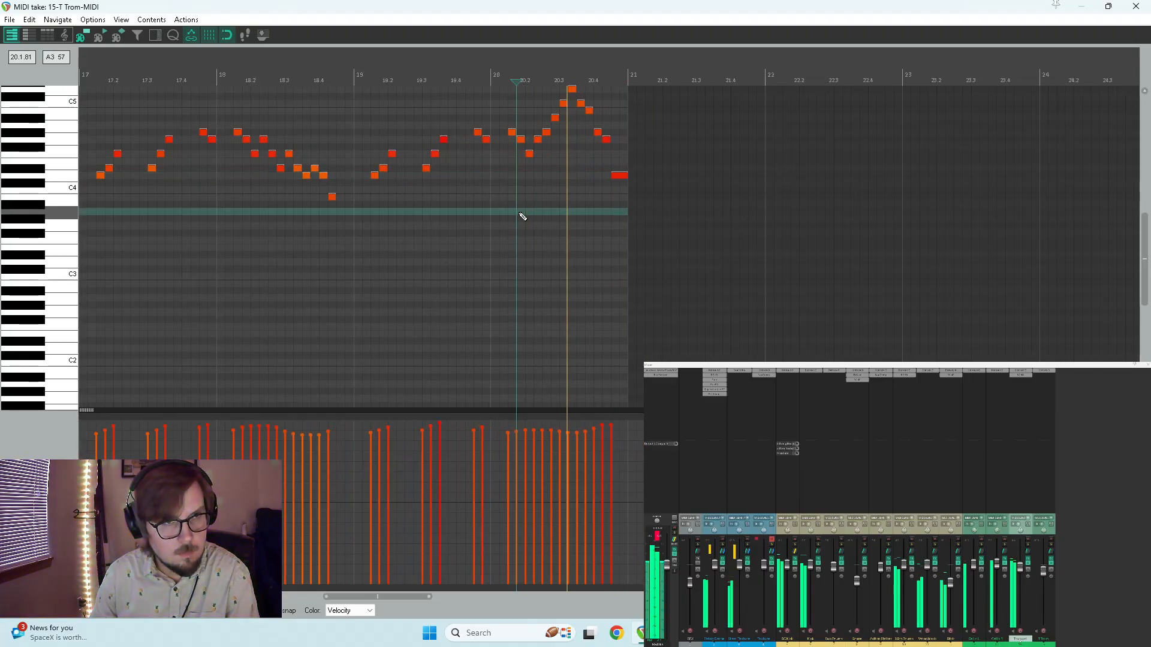
scroll(629, 211, "down", 5)
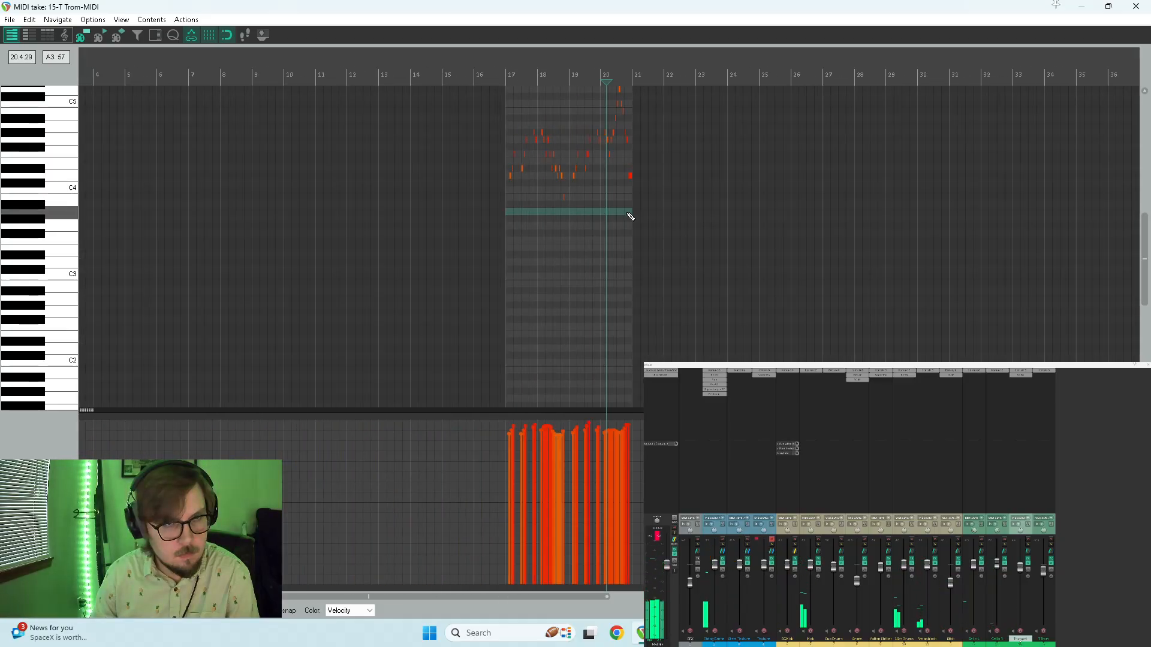
left_click(507, 240)
scroll(478, 210, "up", 5)
scroll(1002, 228, "down", 3)
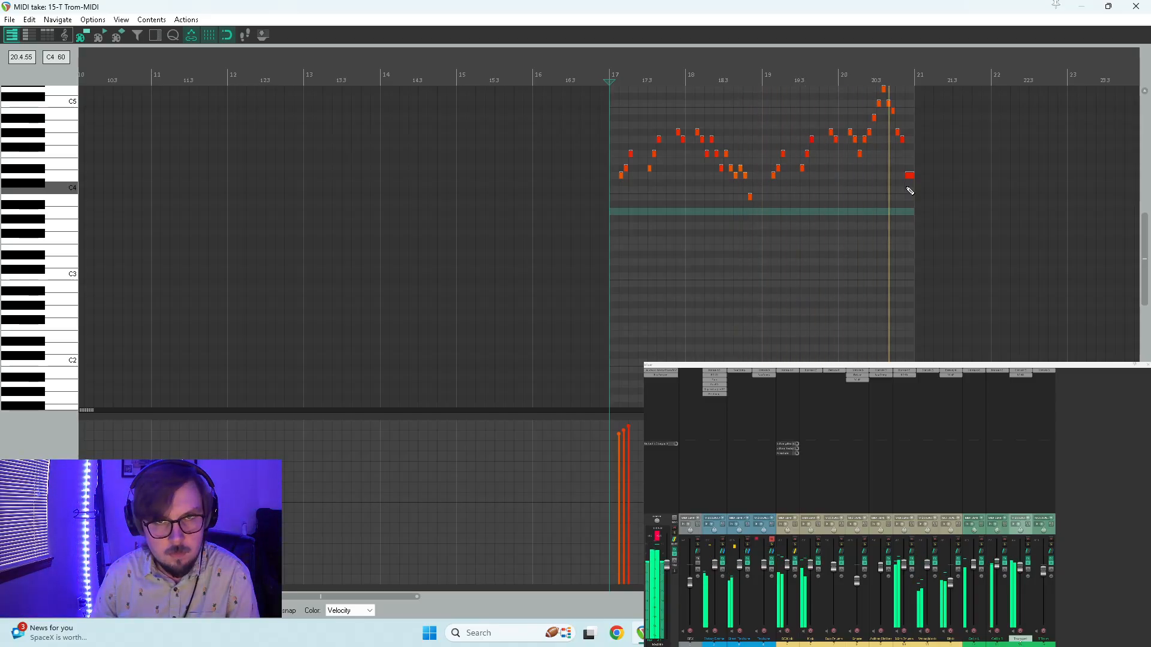
- Raise the final note of bar 20 to D#4 and then to F4, and play the phrase's ending
left_click_drag(910, 175, 909, 168)
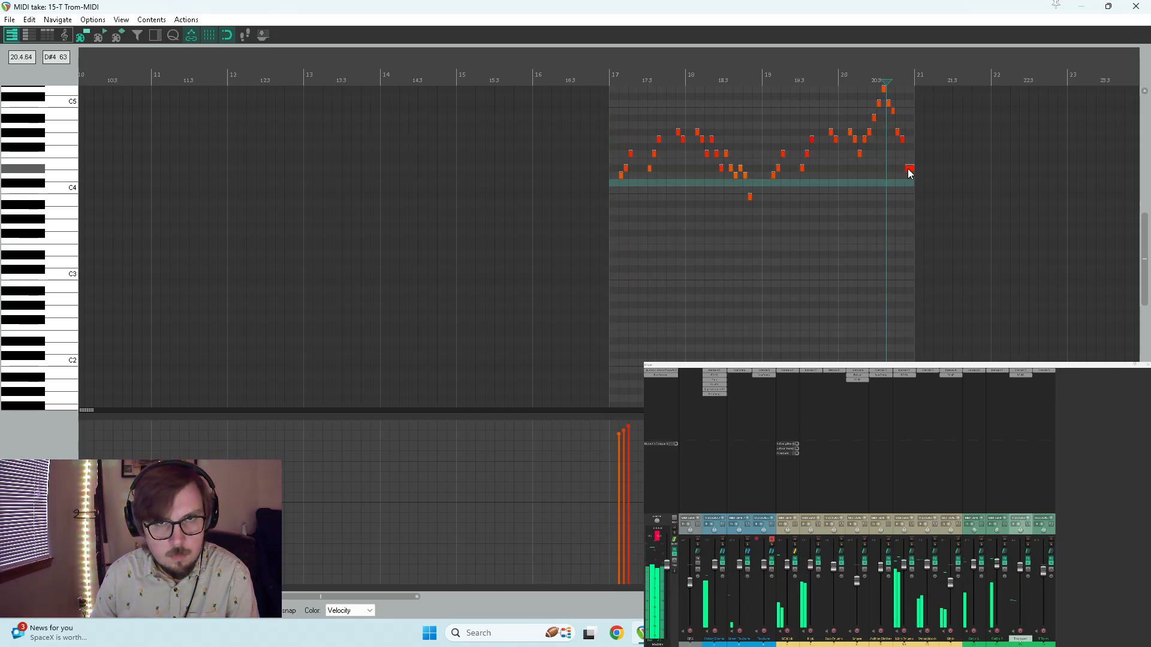
left_click_drag(909, 169, 910, 155)
left_click(830, 196)
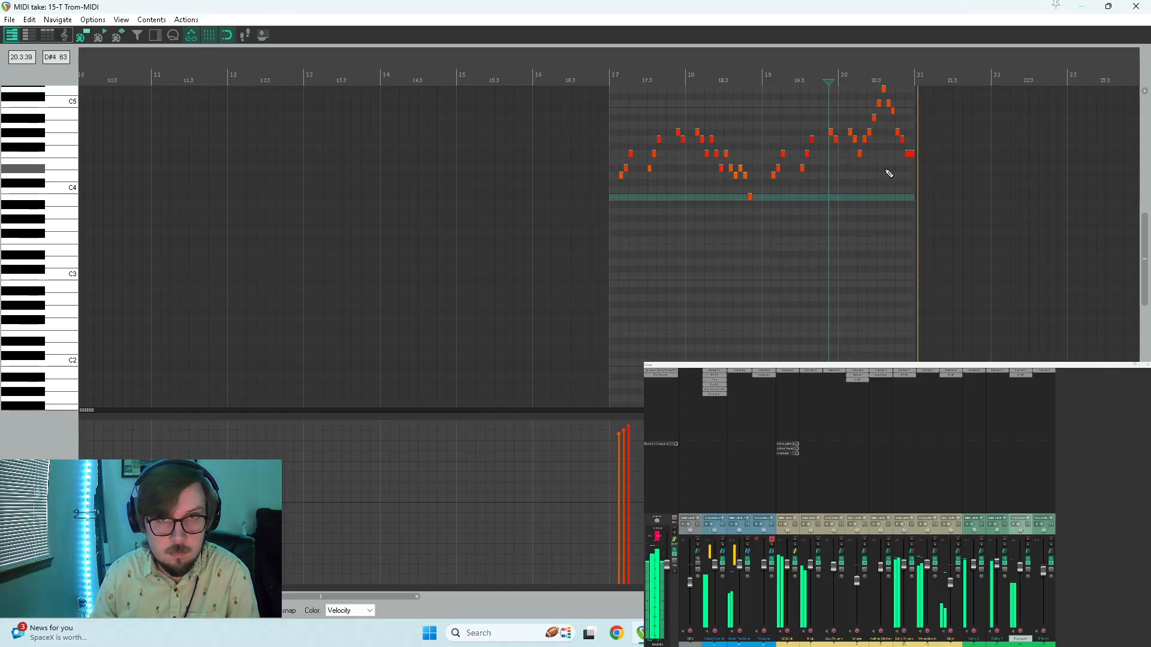
- Lower the final note of bar 20 to D#4, play the ending, and move the note back up to F4
left_click(911, 156)
left_click_drag(908, 161, 909, 167)
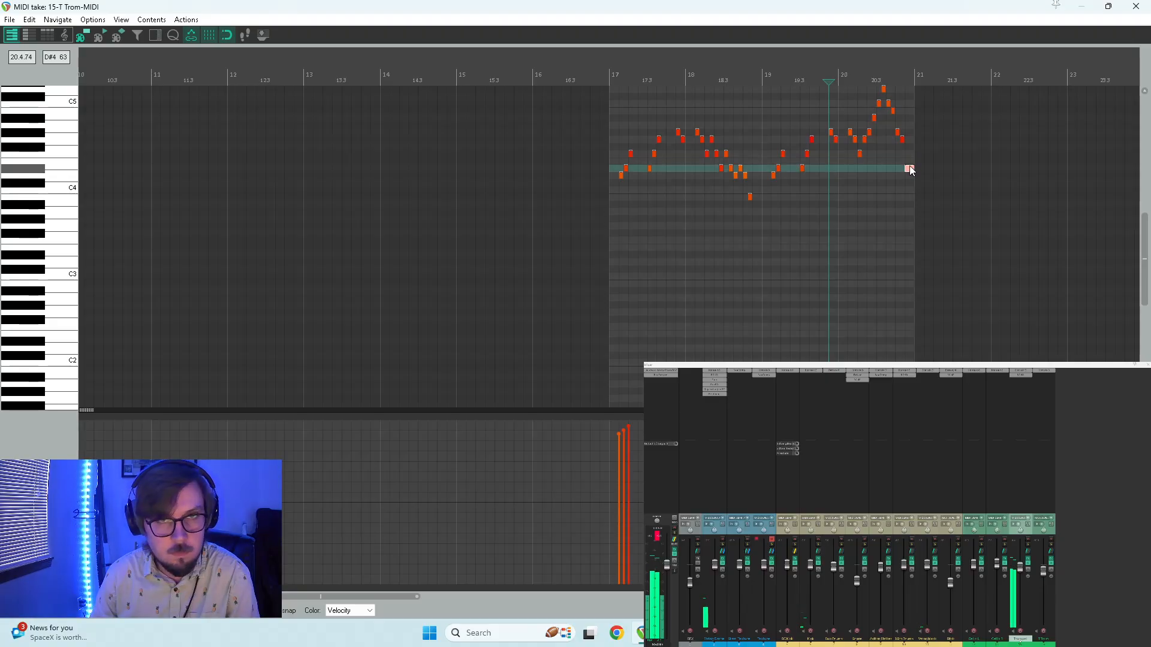
key("space")
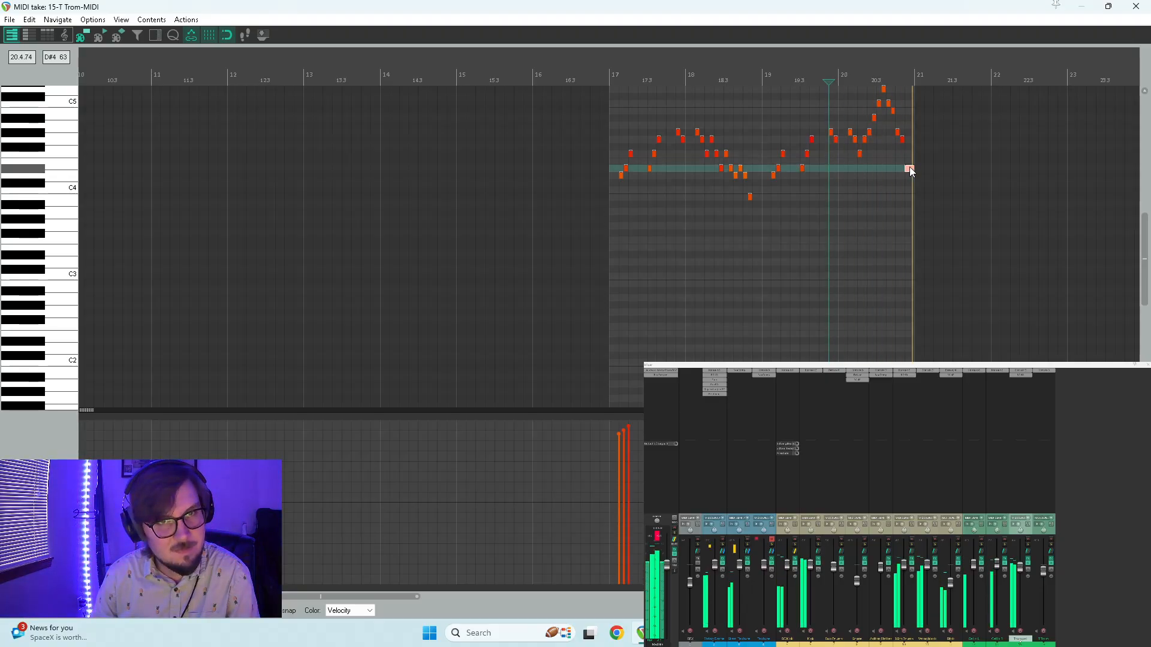
left_click_drag(909, 167, 909, 158)
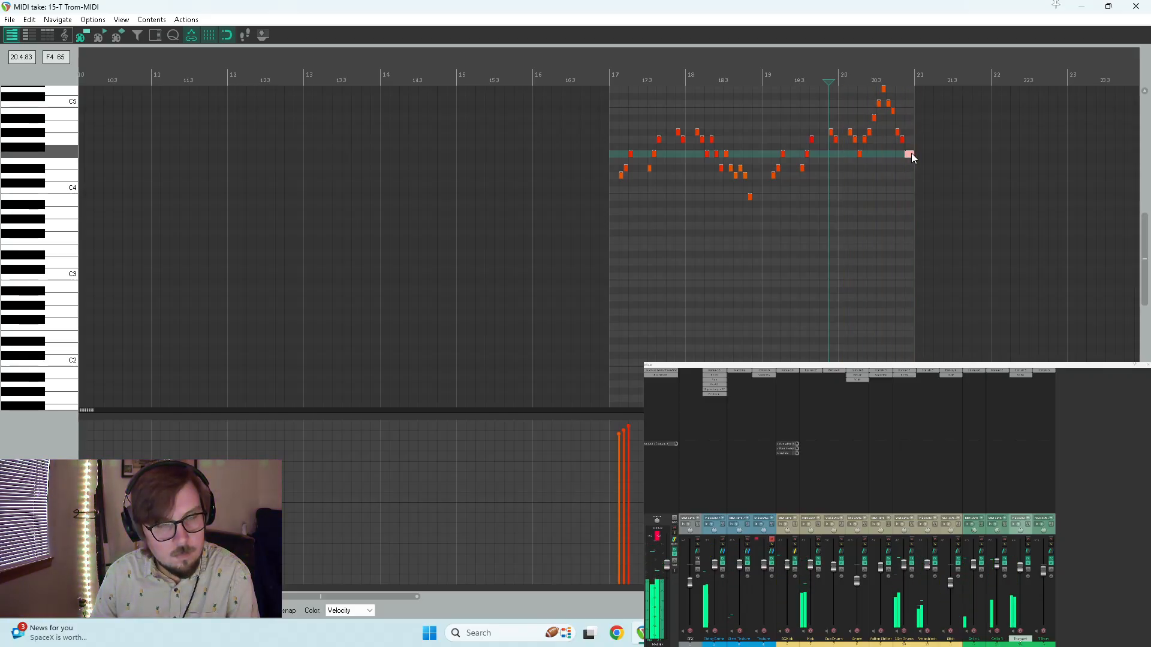
- Delete the long final note of bar 20, close the MIDI editor and stop playback
left_click_drag(912, 157, 911, 122)
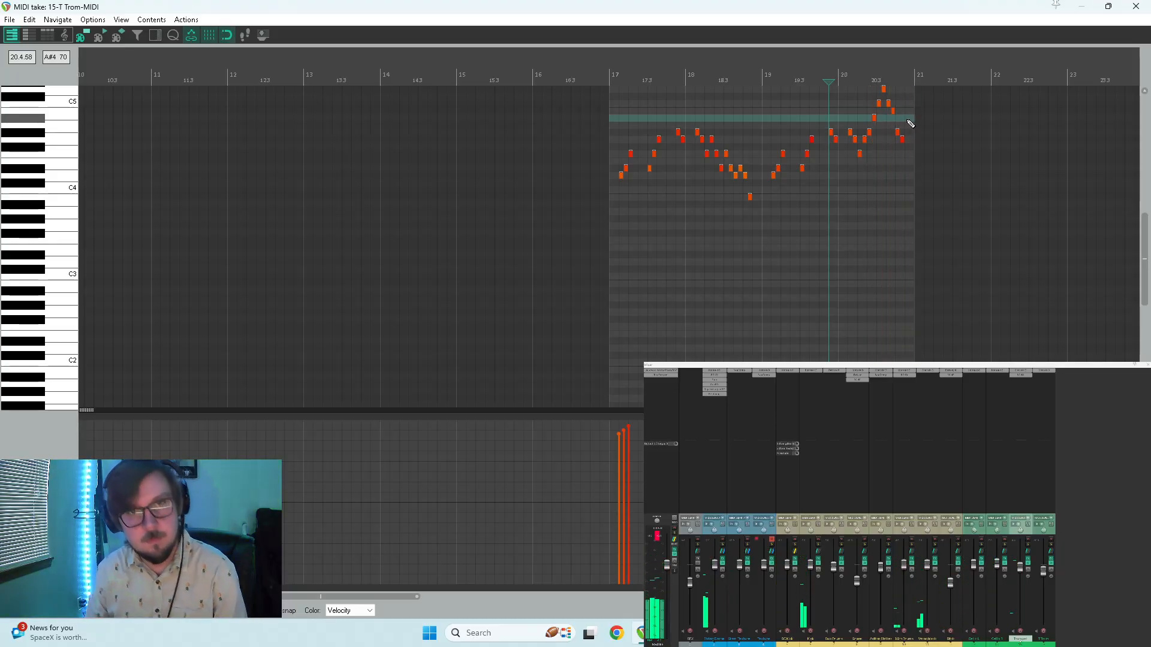
left_click(1136, 6)
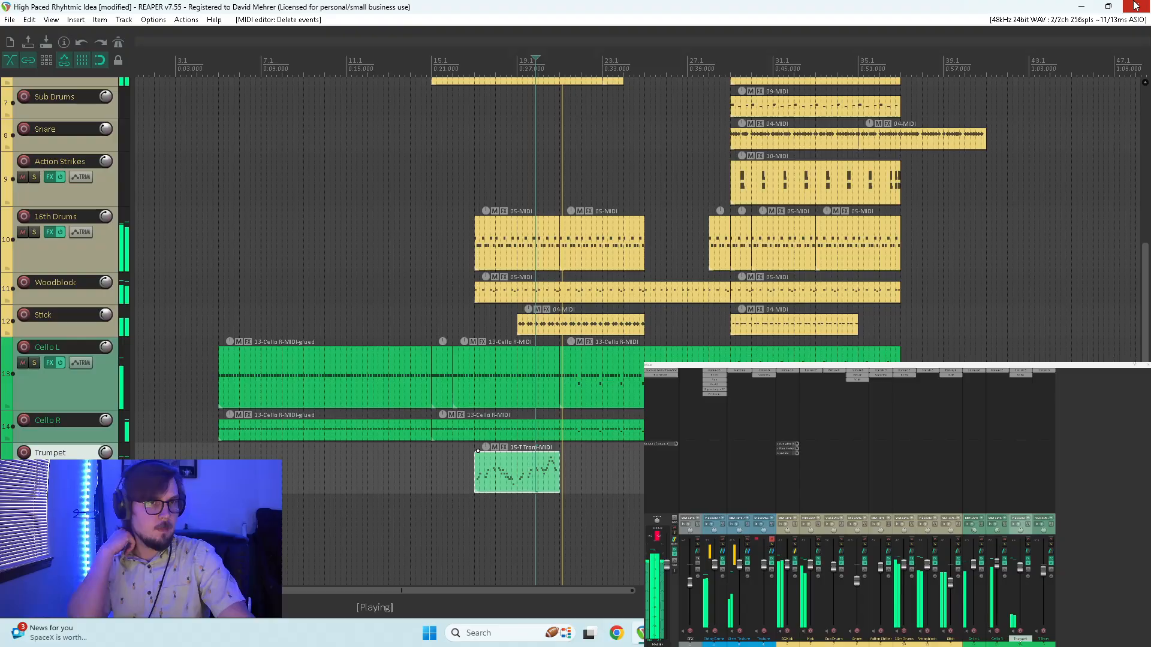
key("space")
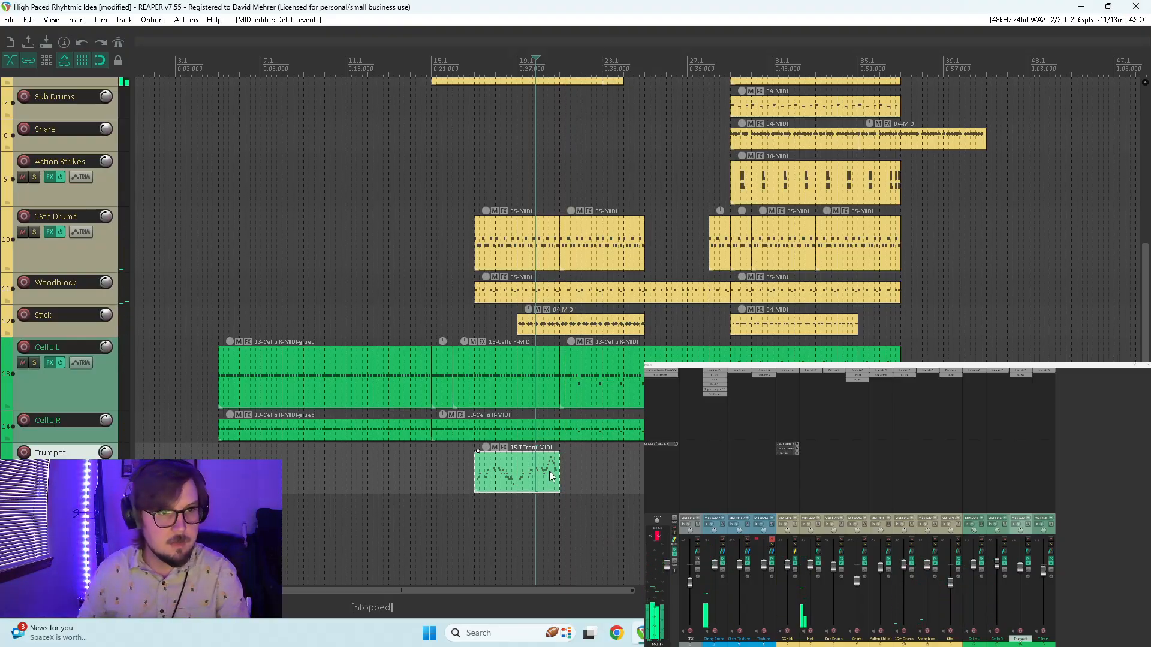
- Reopen the Trumpet item for MIDI editing and audition the individual notes of the run in bar 20
left_click(557, 463)
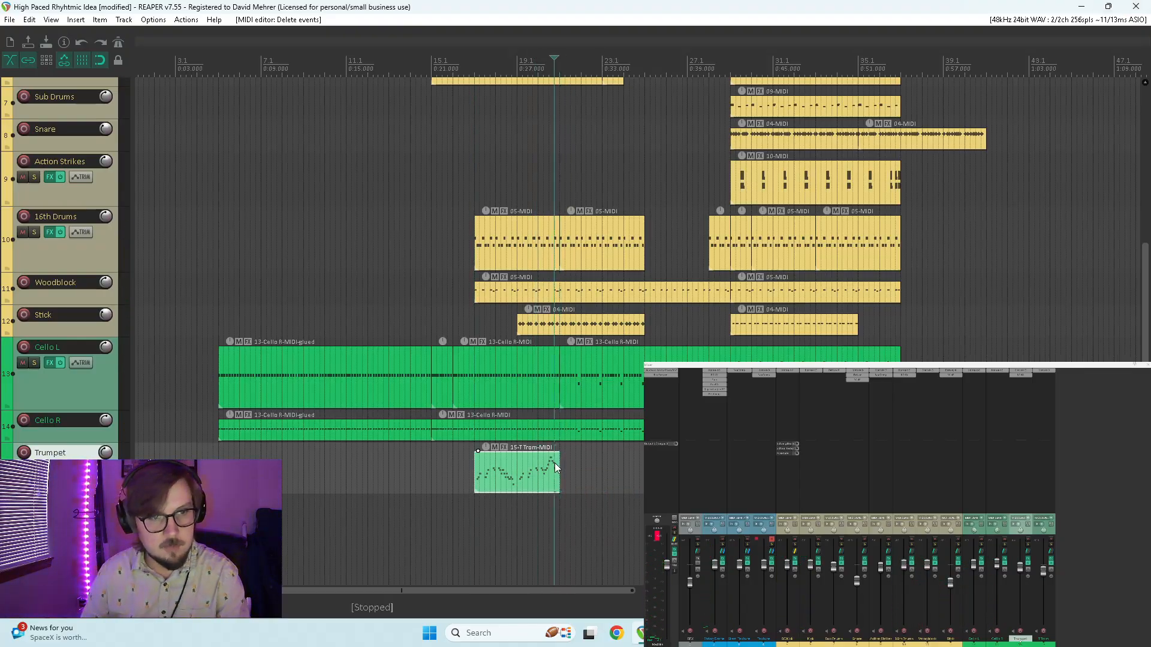
double_click(555, 463)
left_click(883, 245)
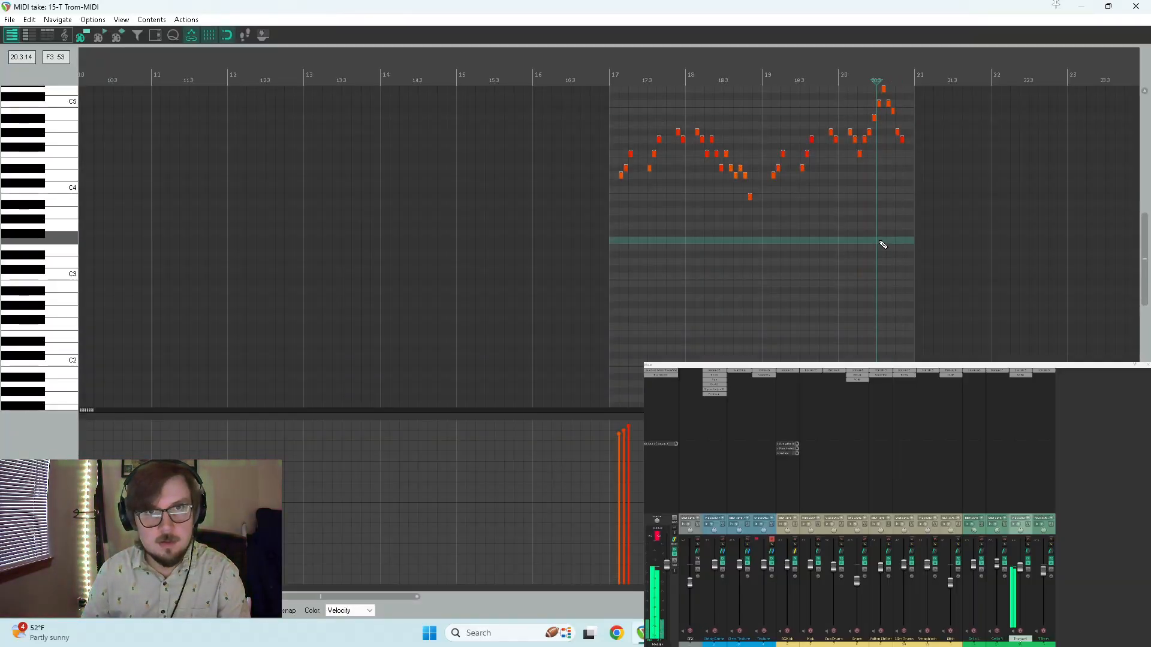
key("space")
left_click(906, 138)
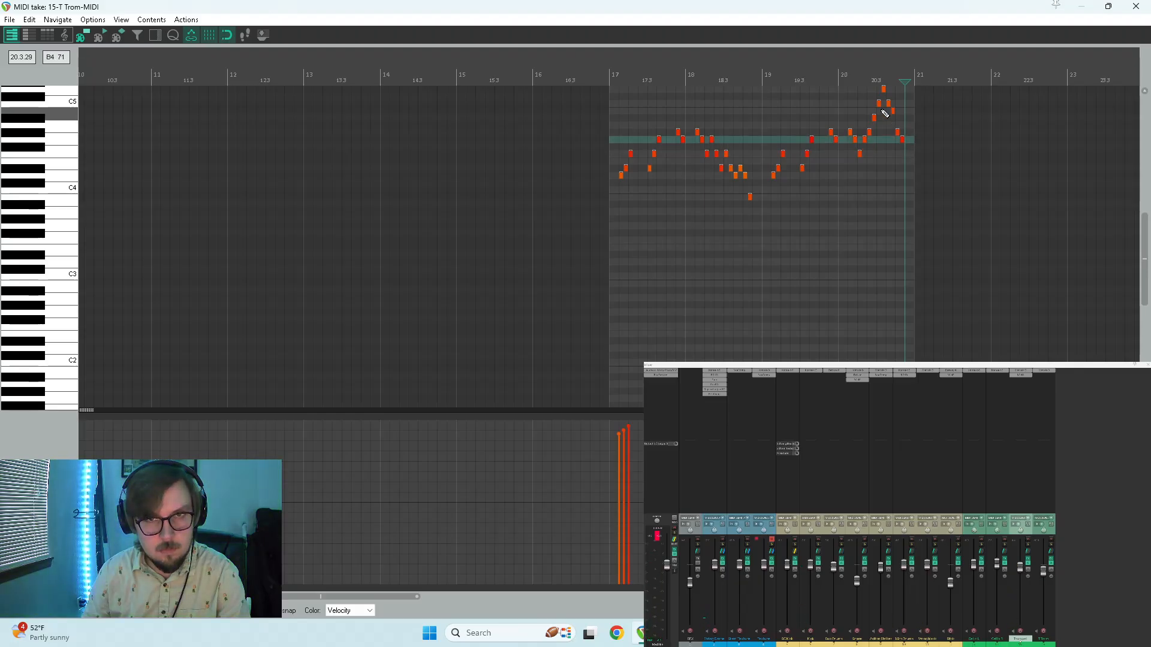
left_click(885, 90)
left_click(890, 102)
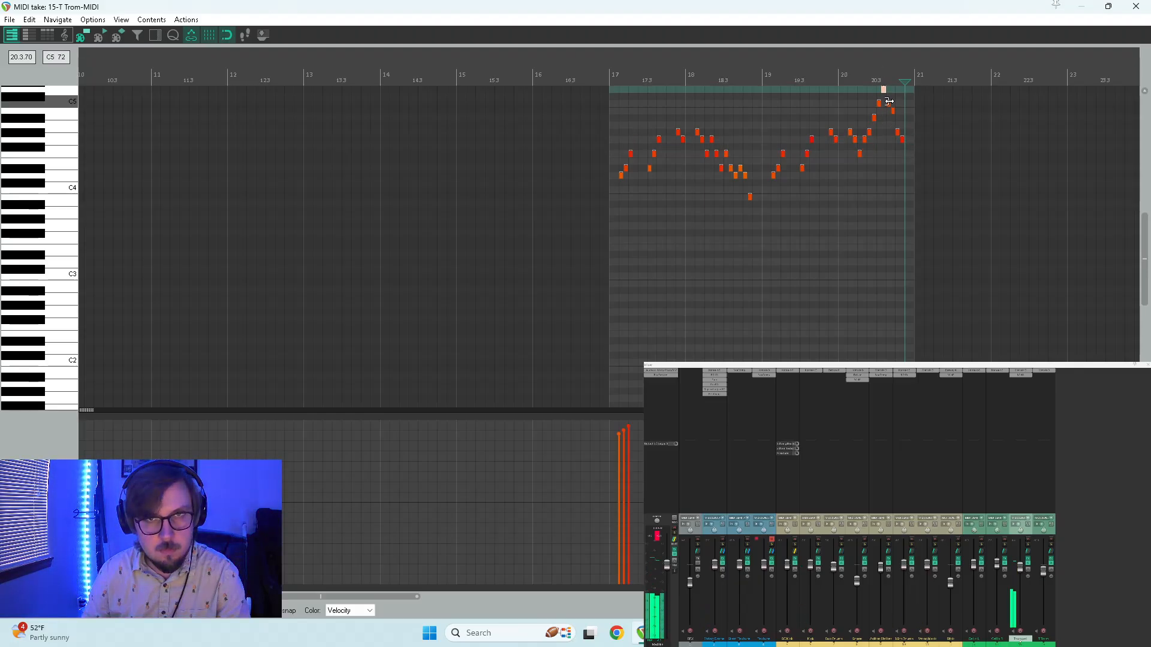
left_click(897, 133)
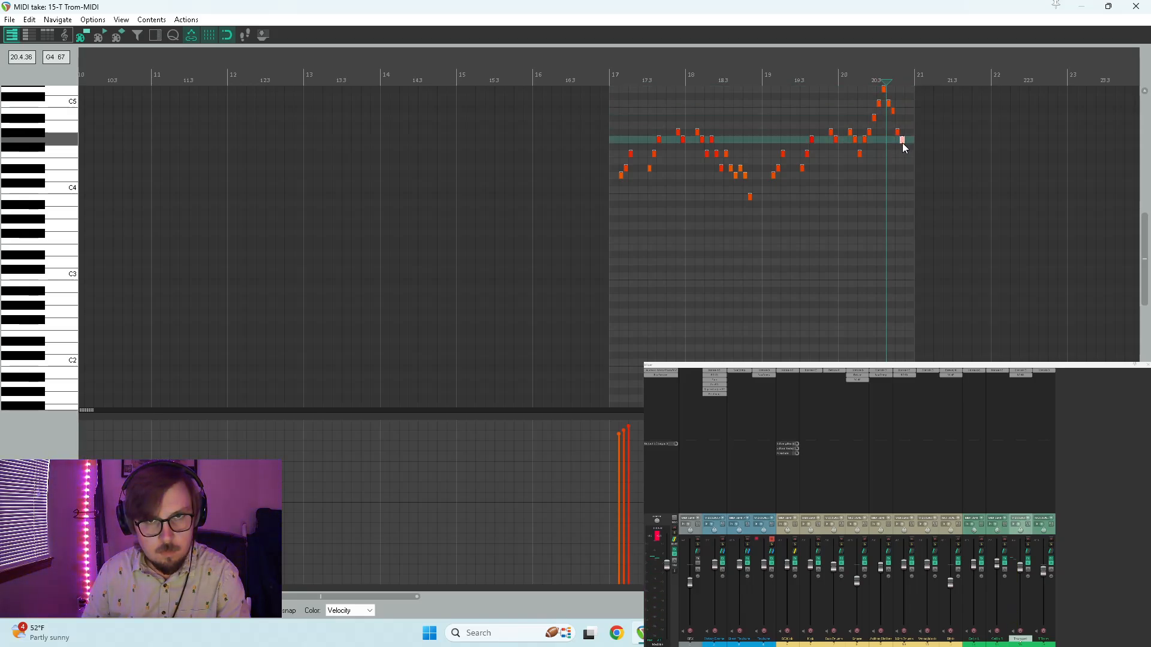
left_click(909, 155)
left_click(911, 157)
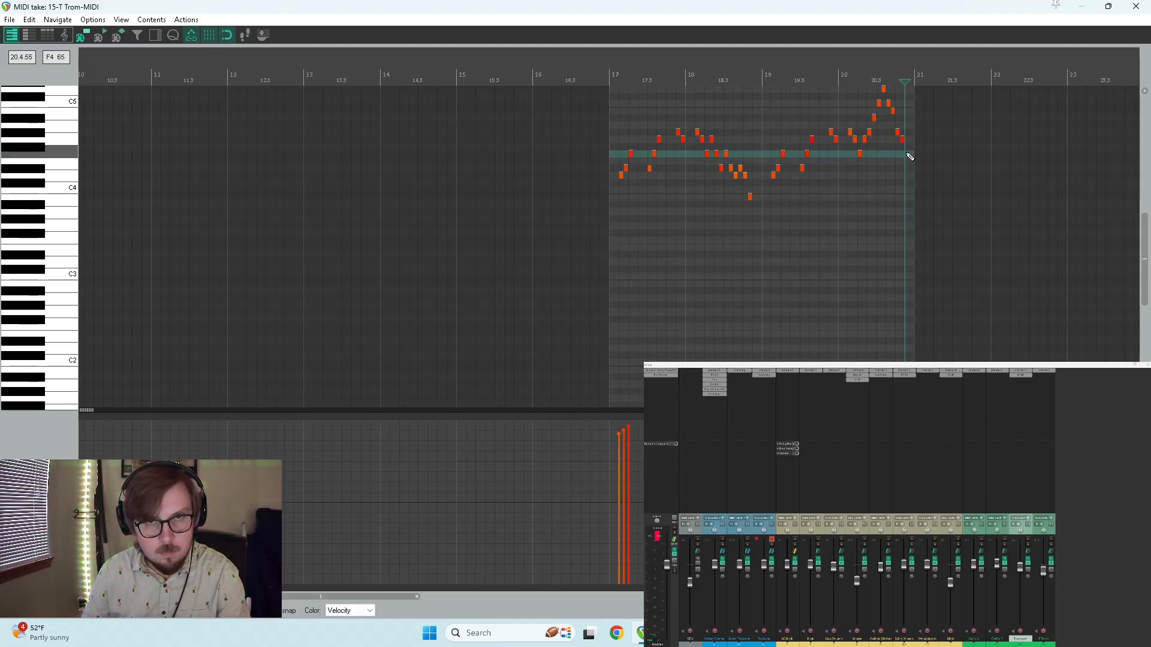
left_click(861, 155)
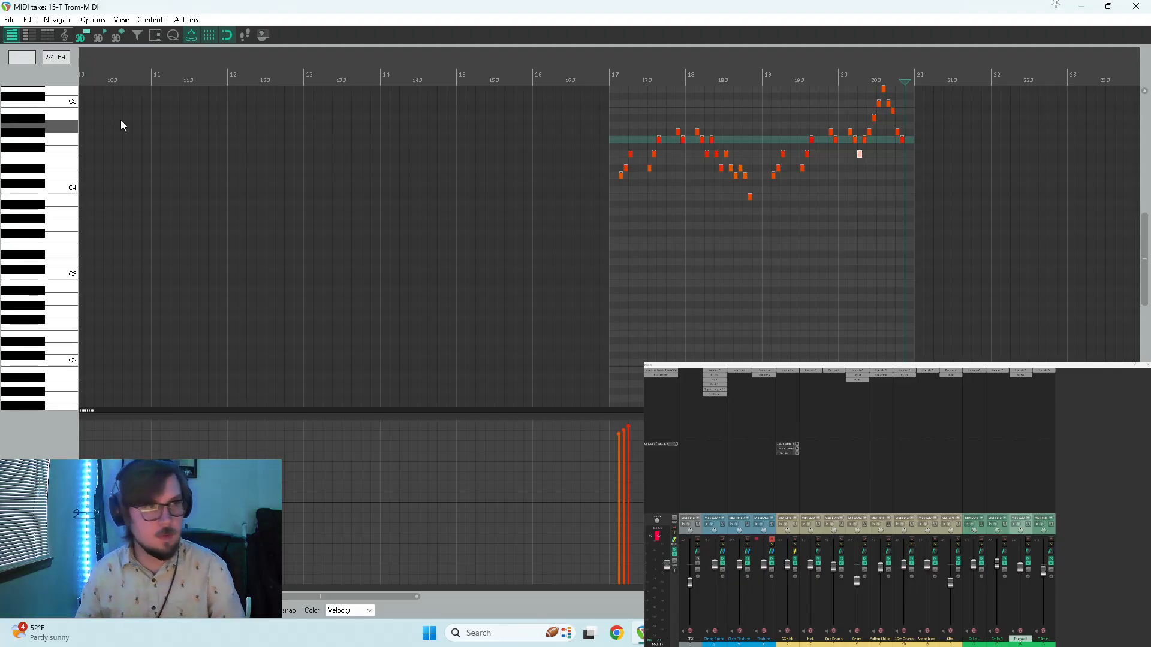
- Audition the pitches from about F4 up to C#5 and back down on the piano roll's keyboard
left_click(64, 149)
left_click(65, 141)
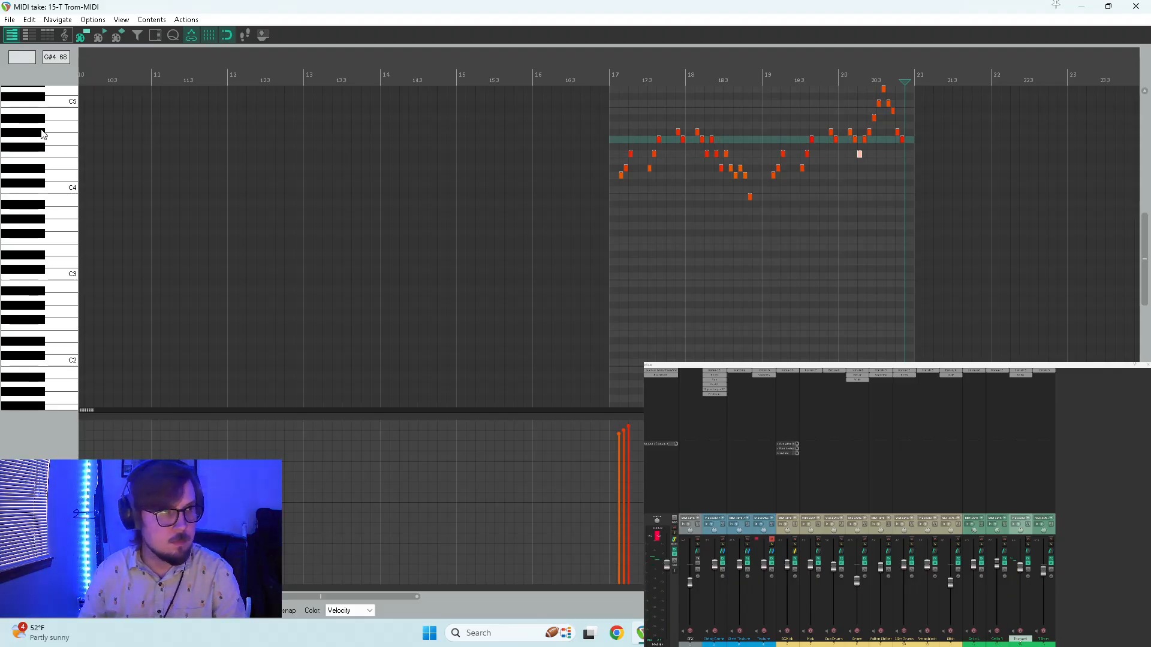
left_click(42, 133)
left_click(40, 120)
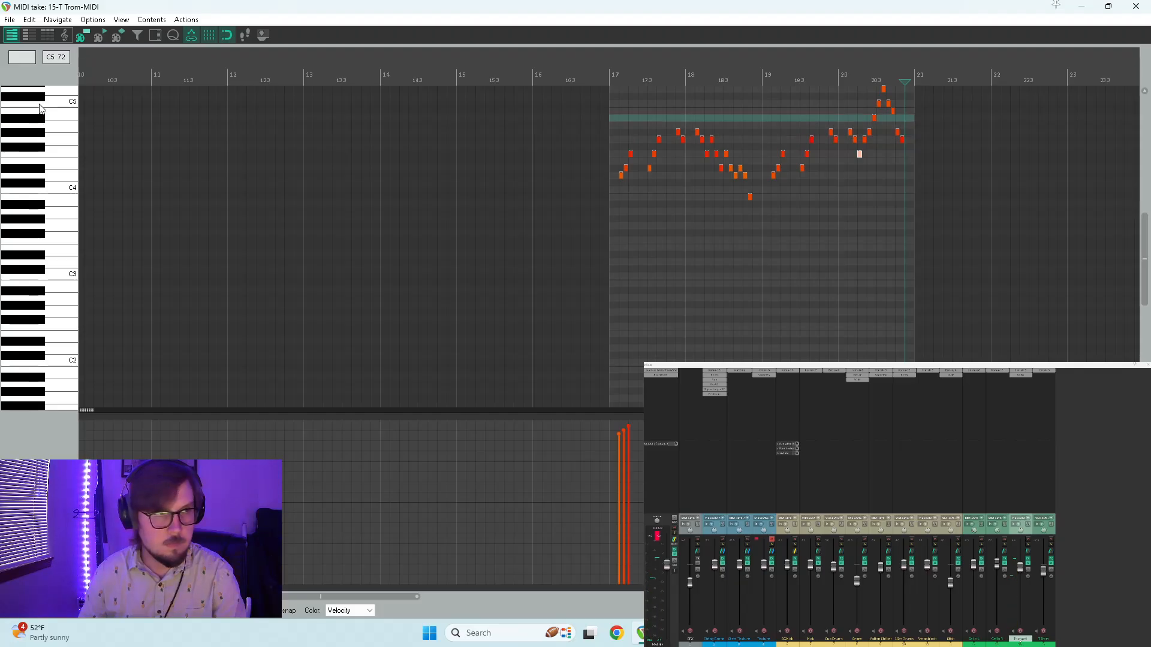
left_click(56, 107)
left_click(52, 96)
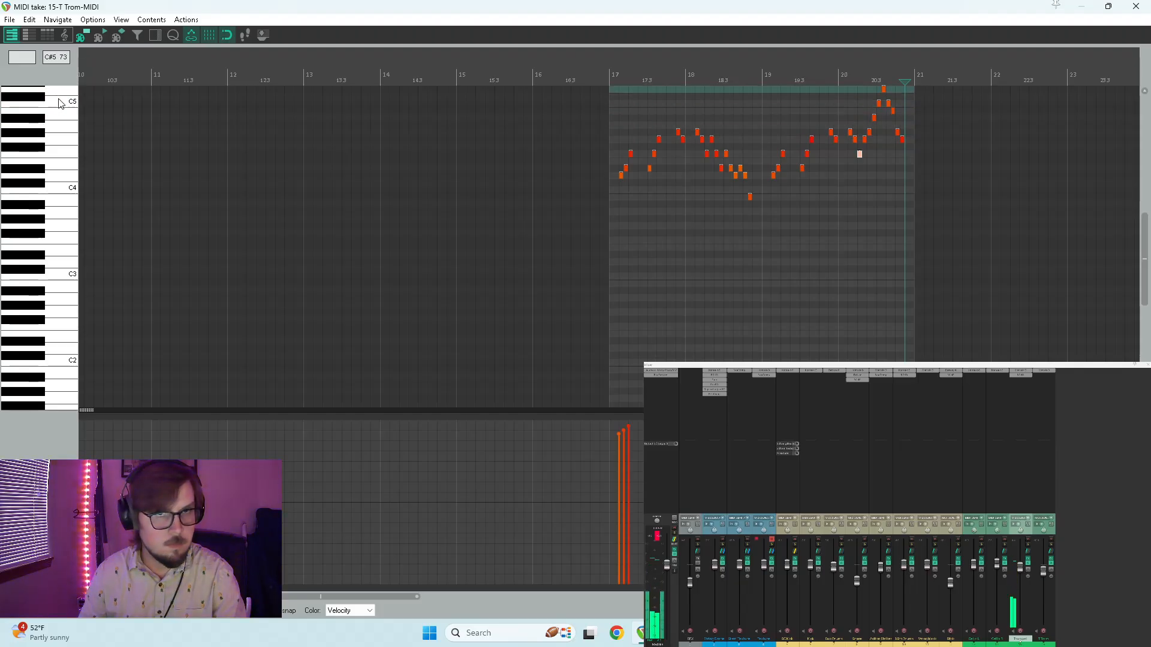
left_click(48, 106)
left_click(40, 121)
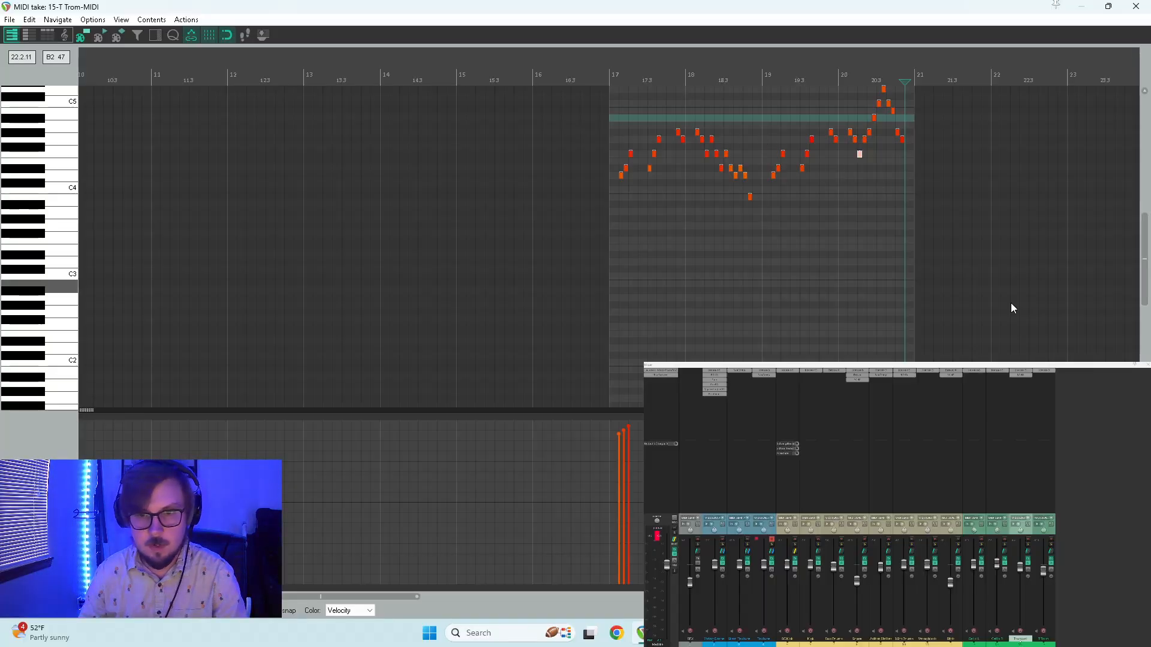
- Move the MIDI editor window over the mixer and play the trumpet phrase from the start of bar 17
left_click_drag(936, 7, 719, 364)
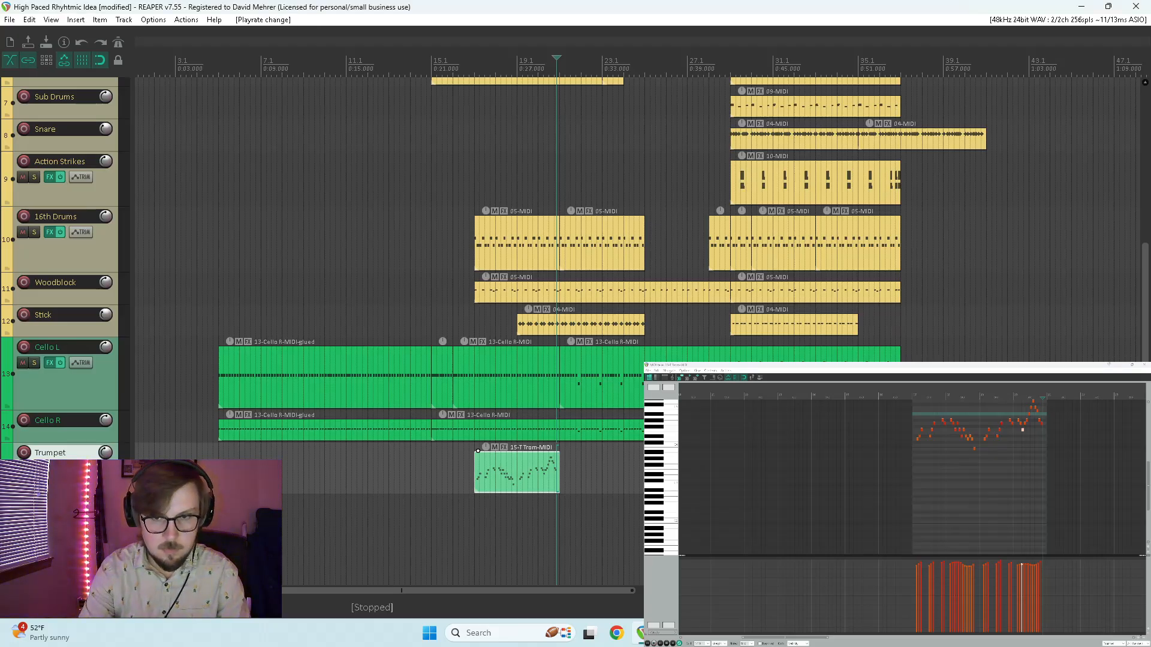
left_click(962, 479)
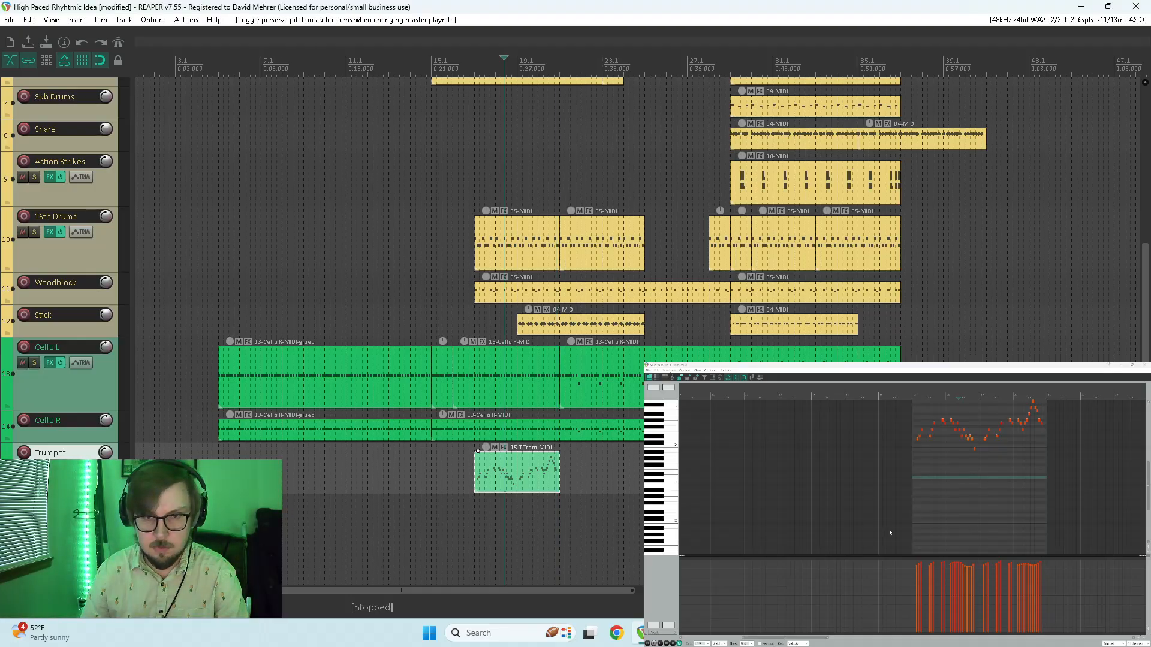
key("w")
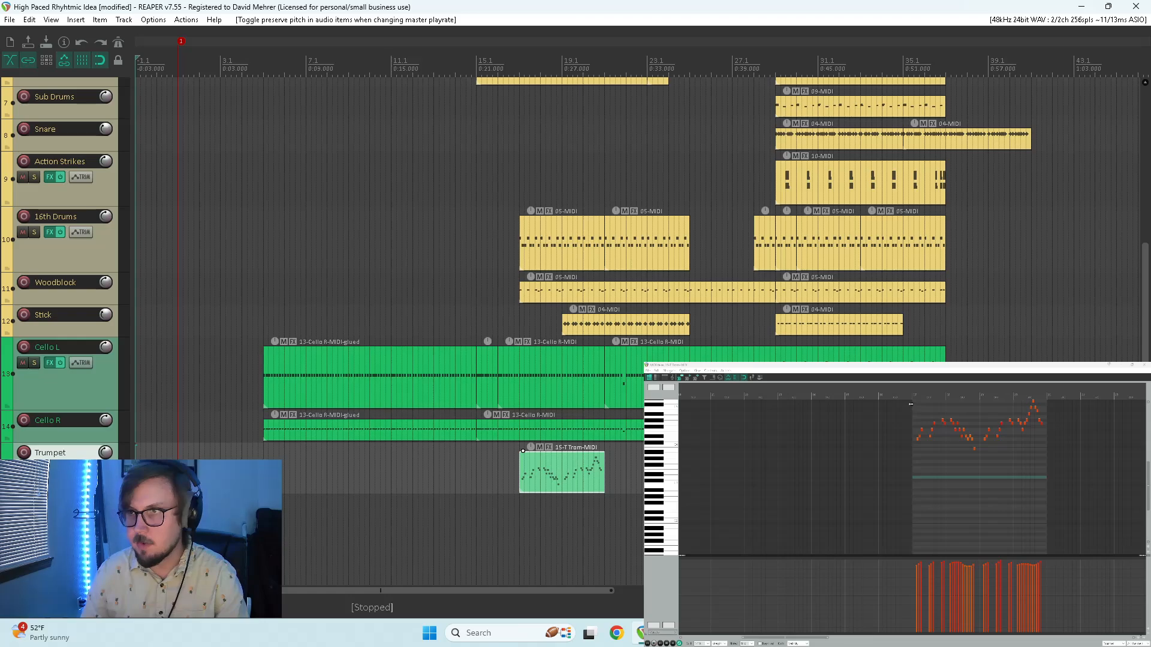
left_click(911, 404)
key("space")
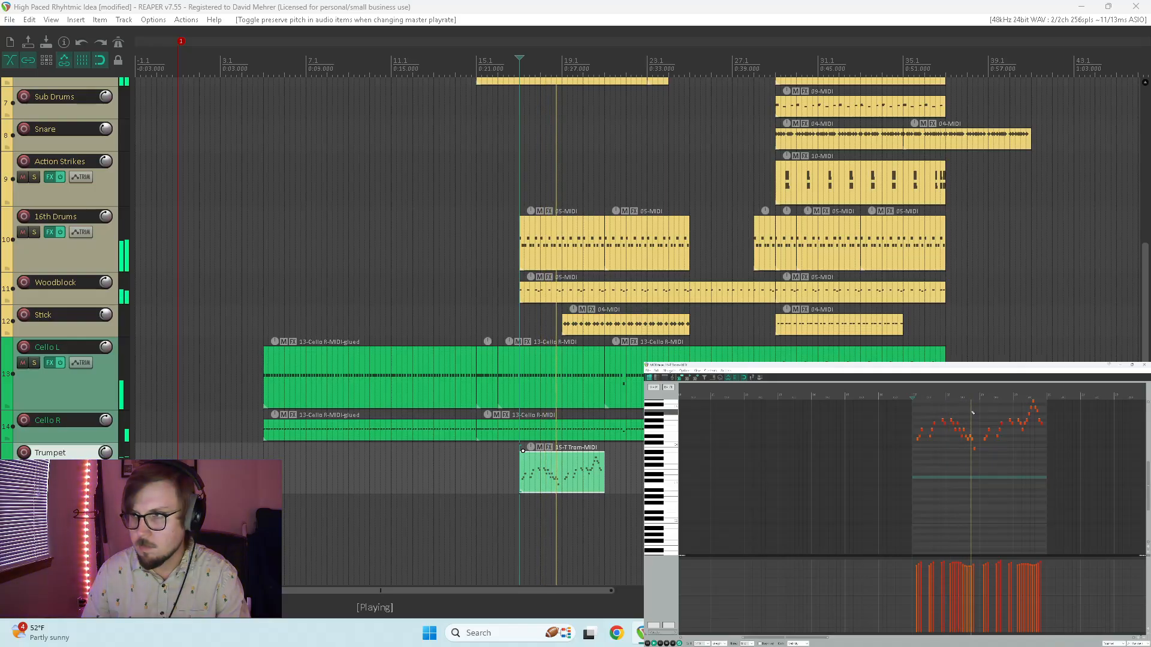
- Replay the trumpet phrase several times, then stop playback and close the MIDI editor
key("space")
key("space")
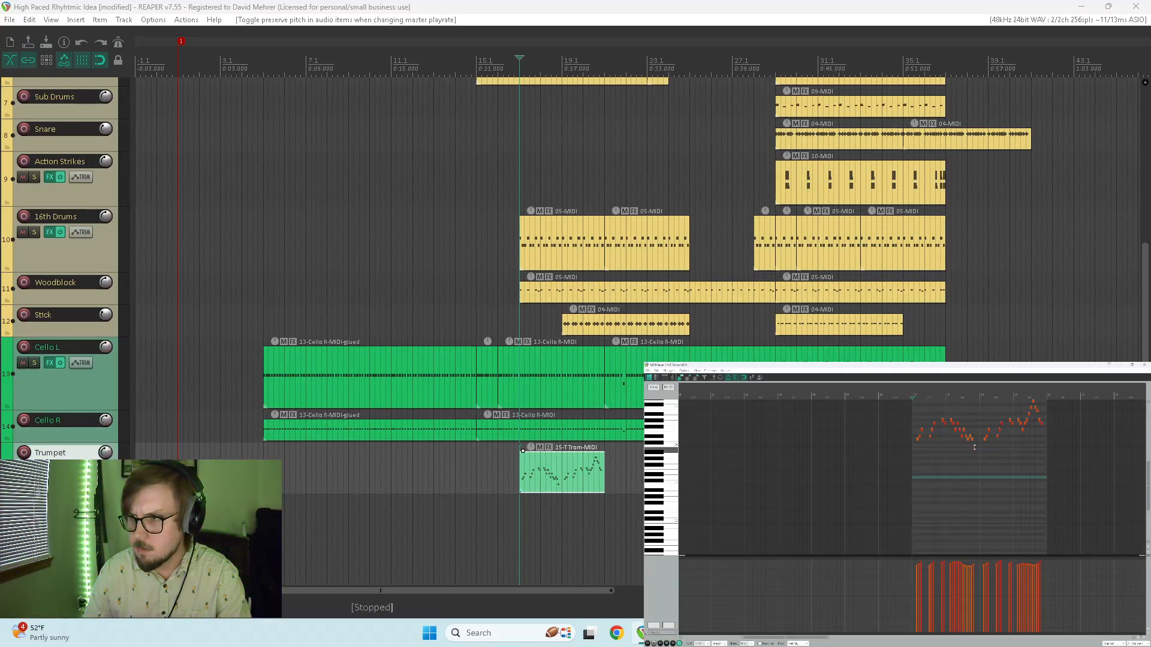
key("space")
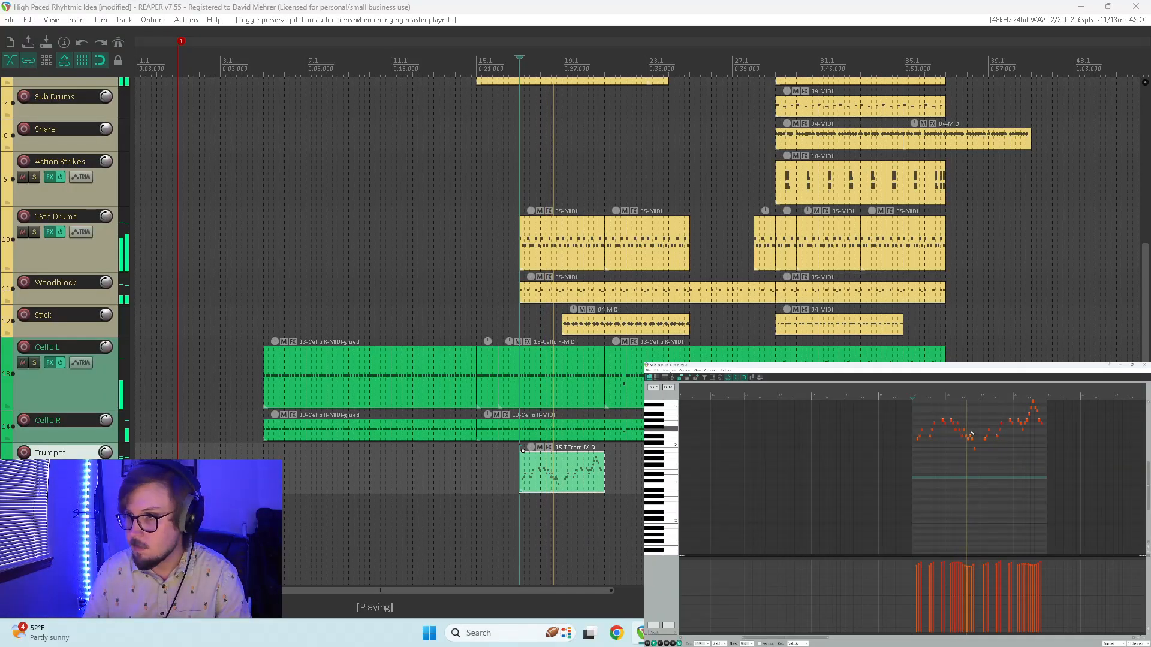
key("space")
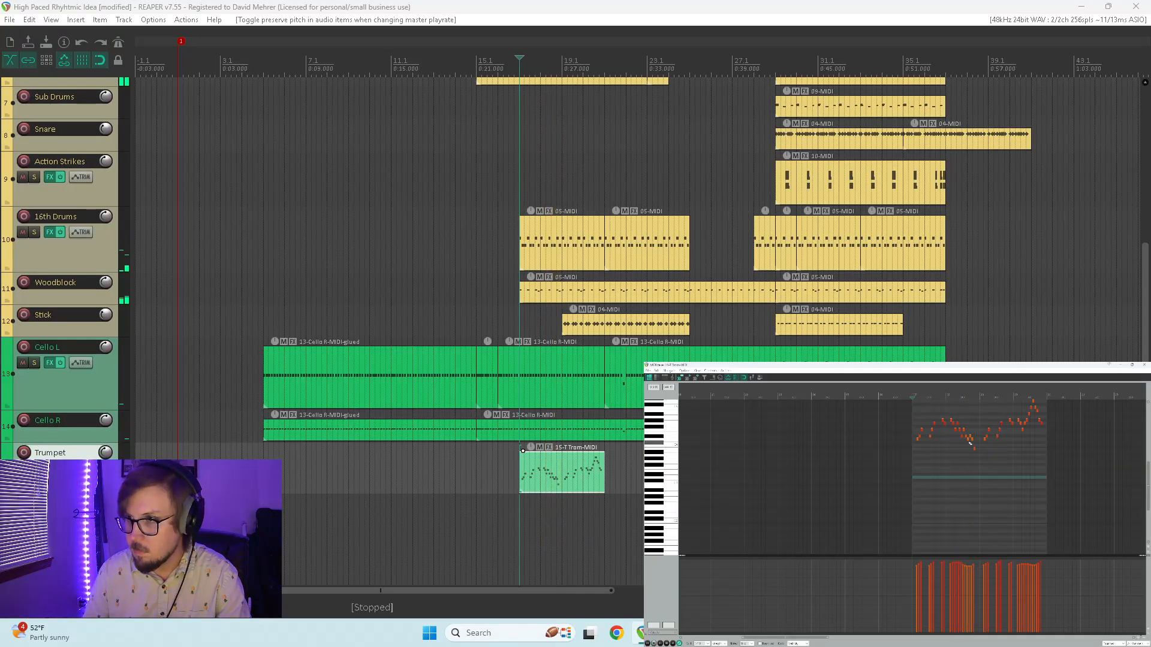
key("space")
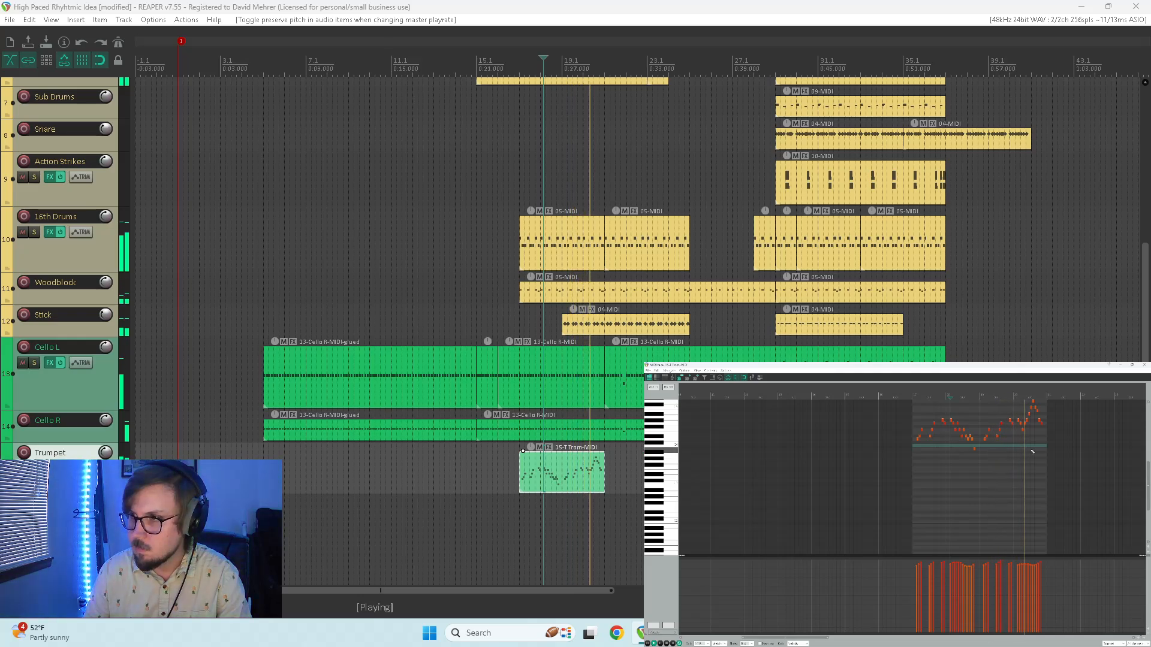
key("space")
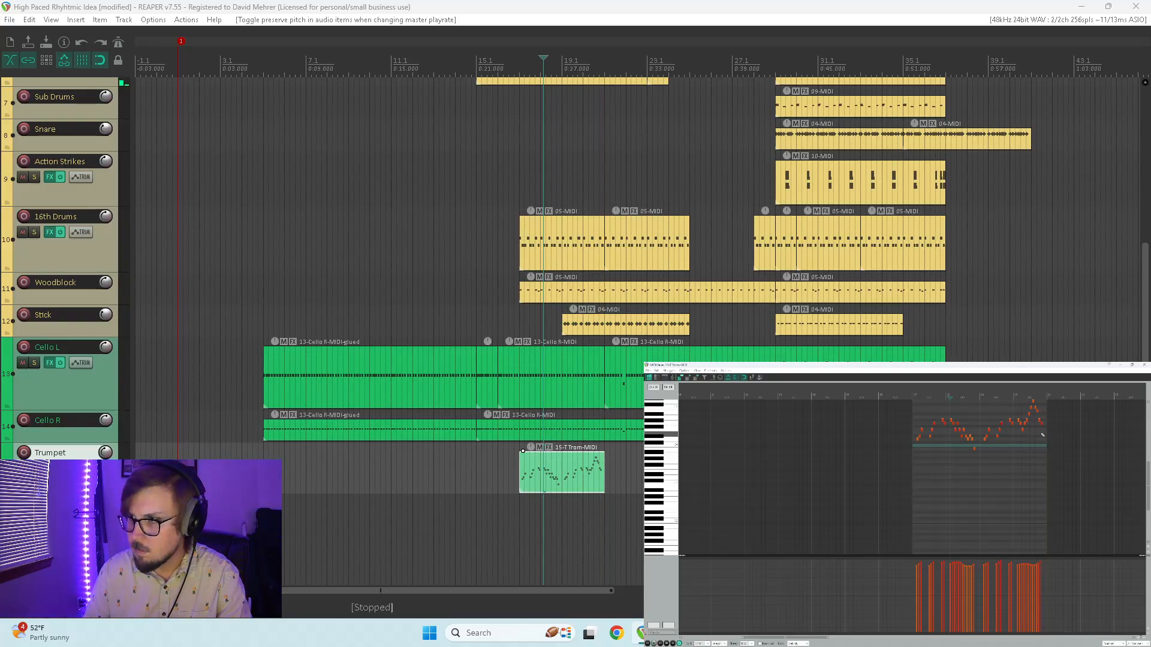
left_click(1144, 365)
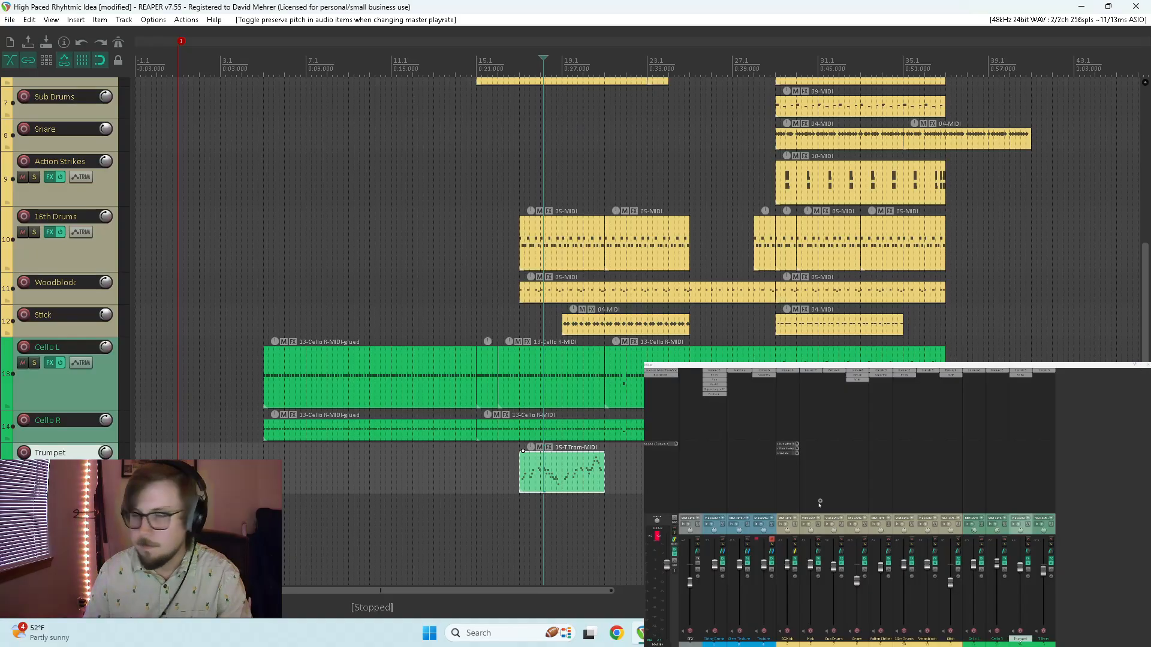
- Open the Trumpet track's RC 48 reverb and raise its mix to 56% while replaying the phrase
key("space")
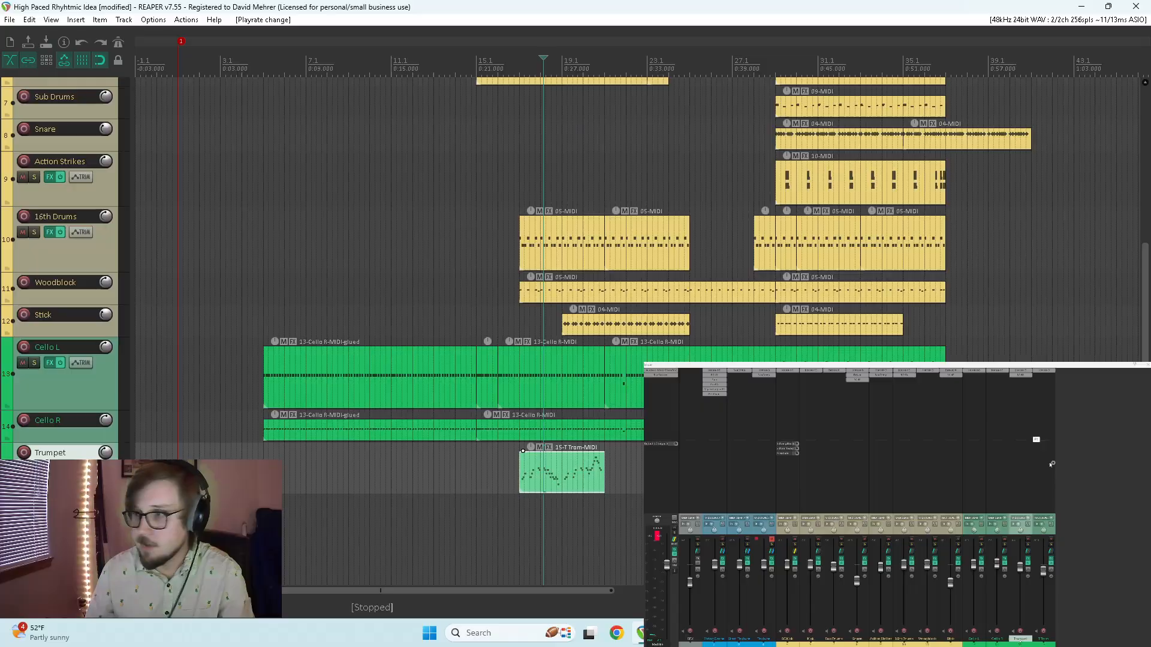
left_click(1023, 377)
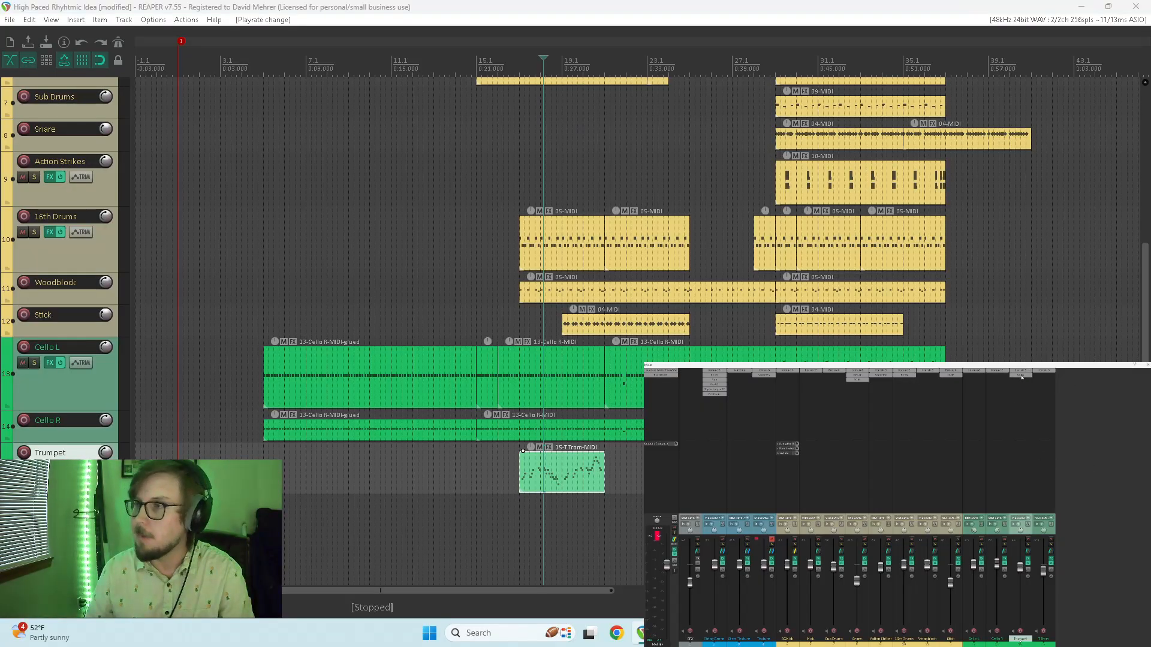
key("space")
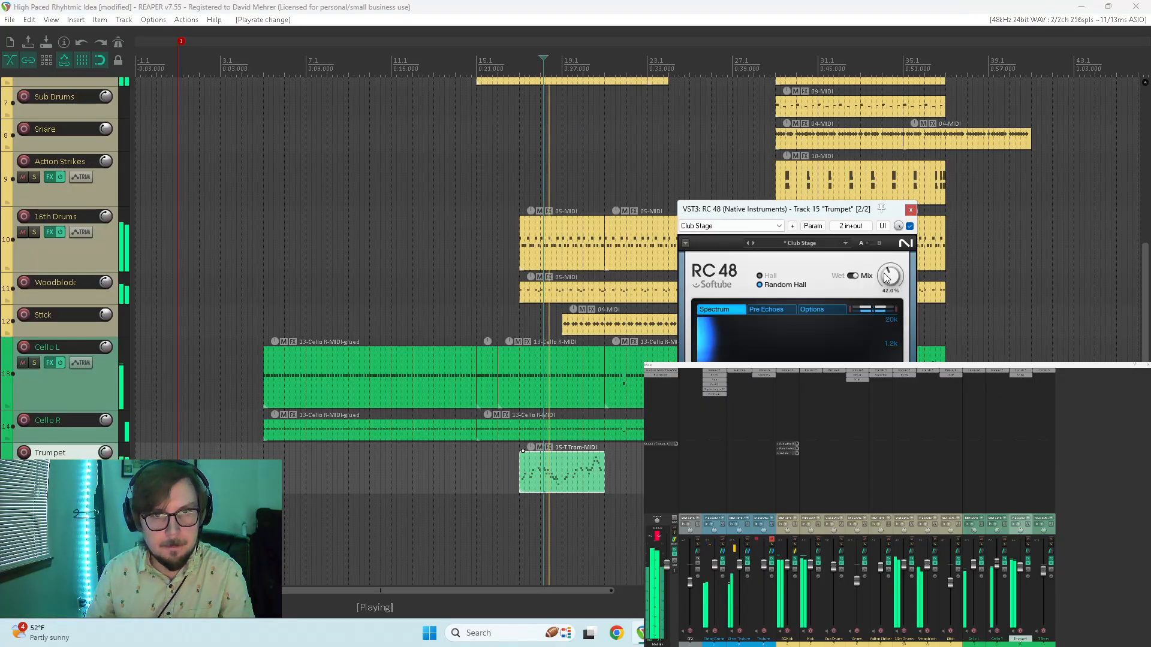
left_click_drag(888, 284, 888, 274)
key("space")
key("space")
key("space")
key("space")
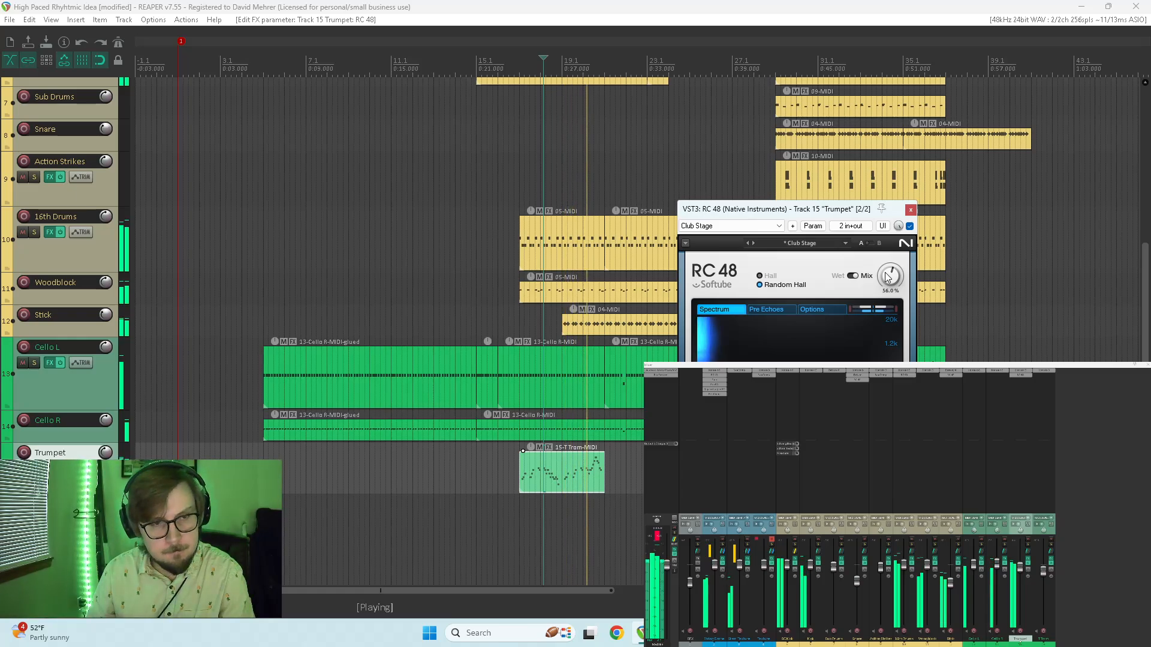
key("space")
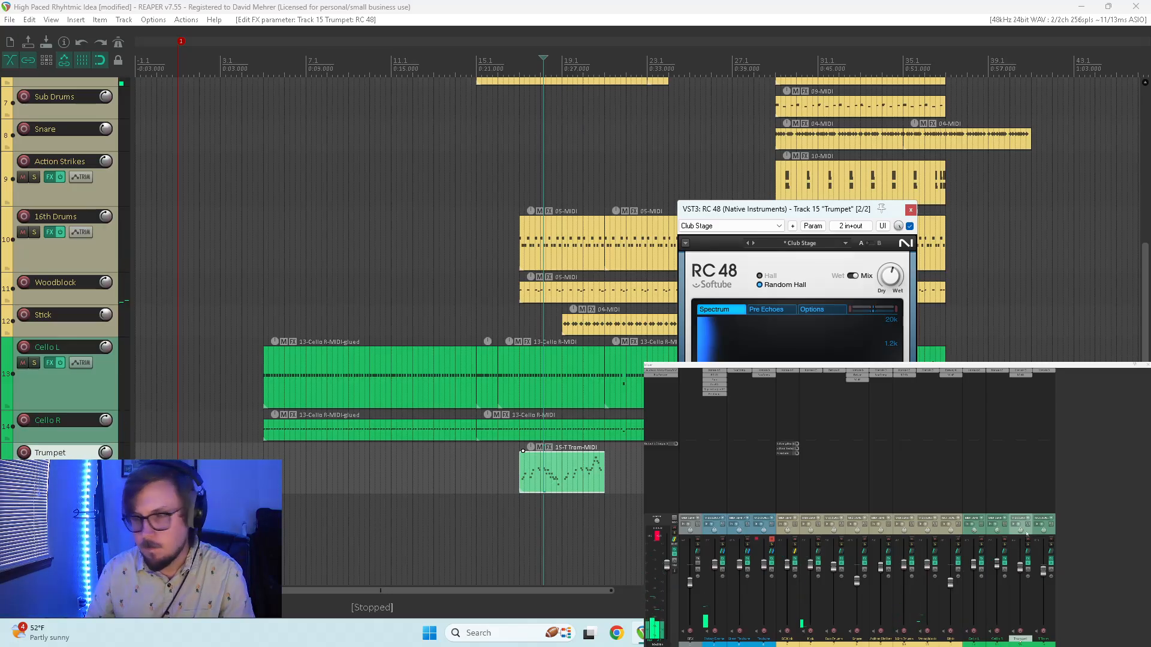
- Duplicate the Trumpet track with its MIDI item, adjust the panning, and play the doubled trumpets with the arrangement
key("ctrl+t")
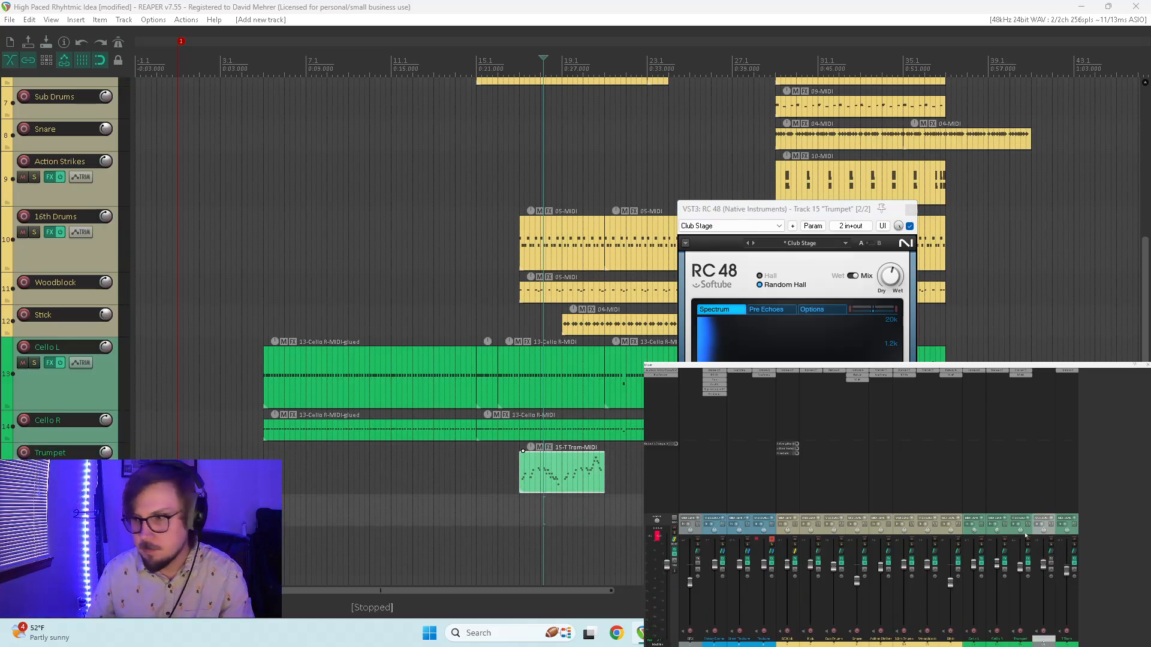
key("ctrl+z")
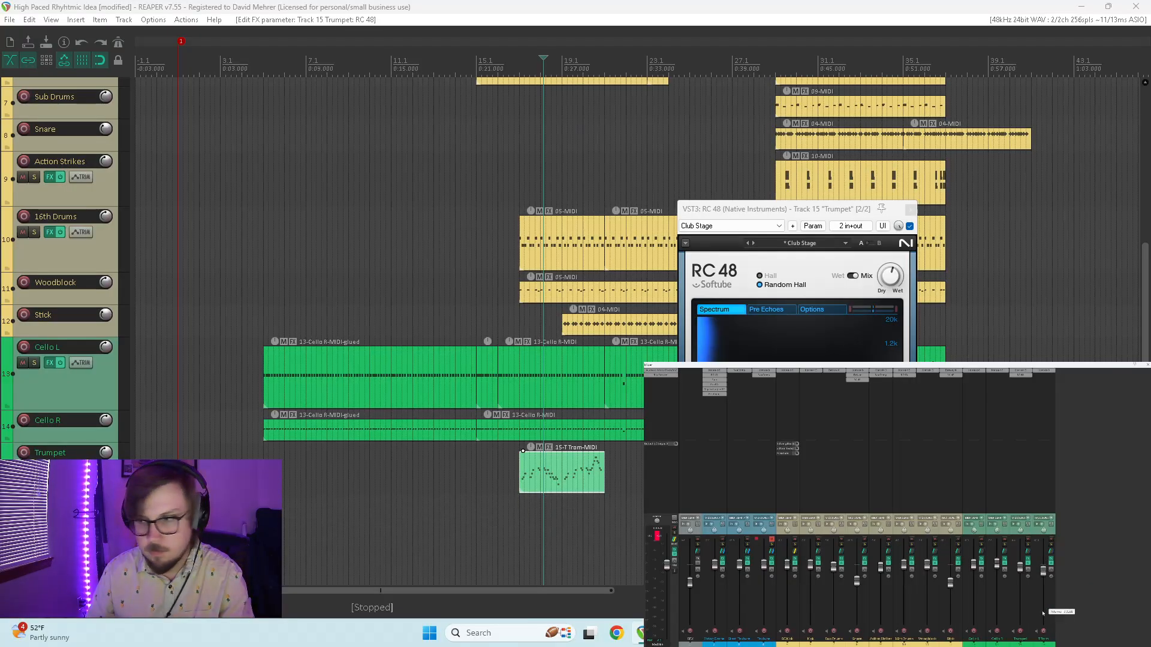
left_click(523, 450)
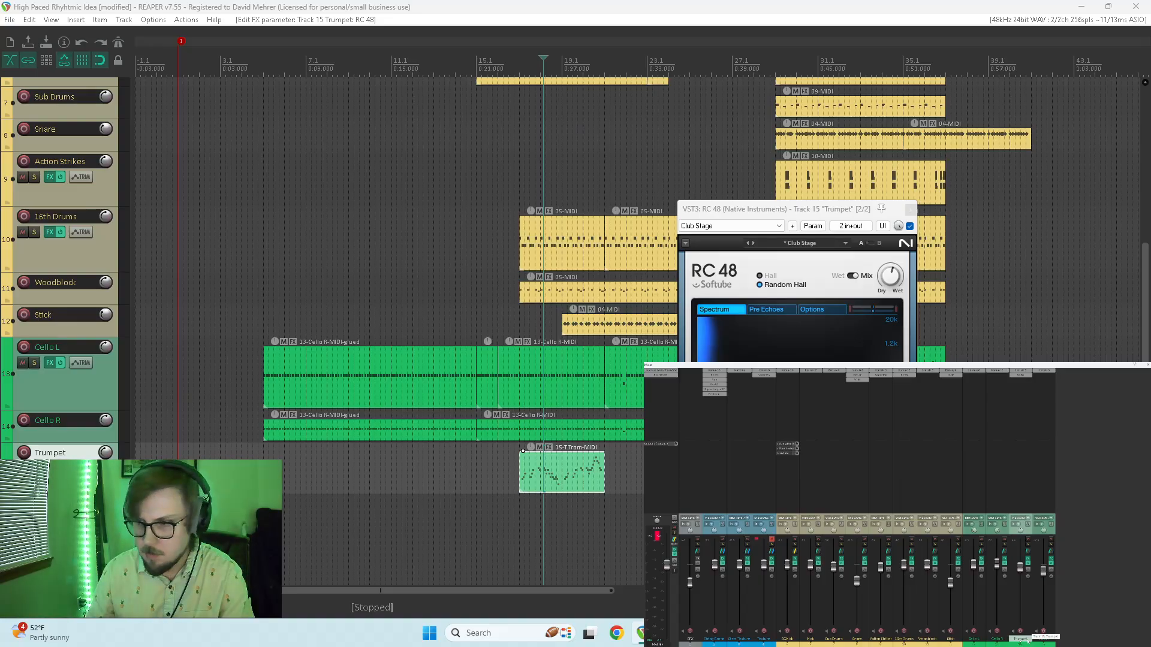
key("ctrl+v")
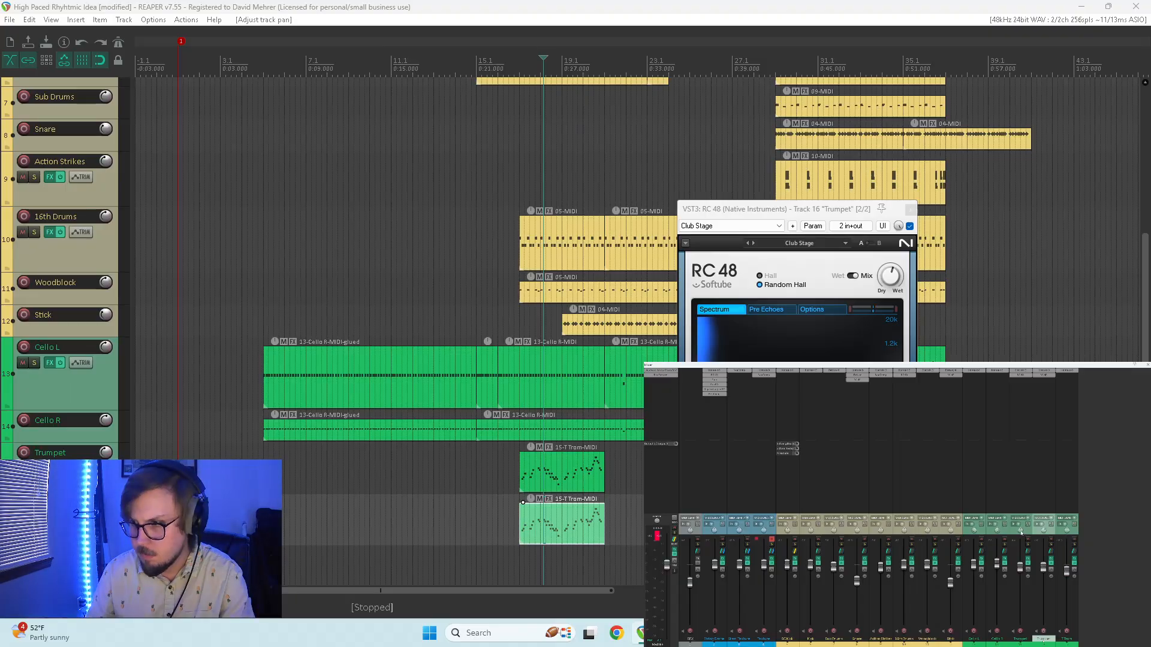
key("space")
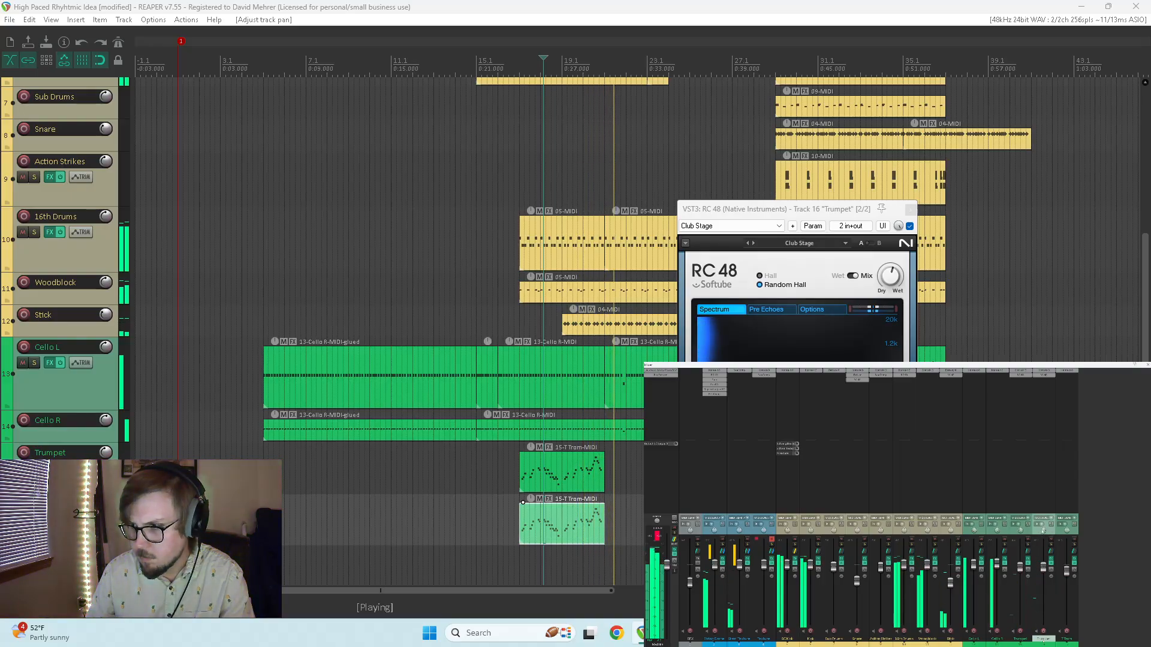
key("space")
key("space")
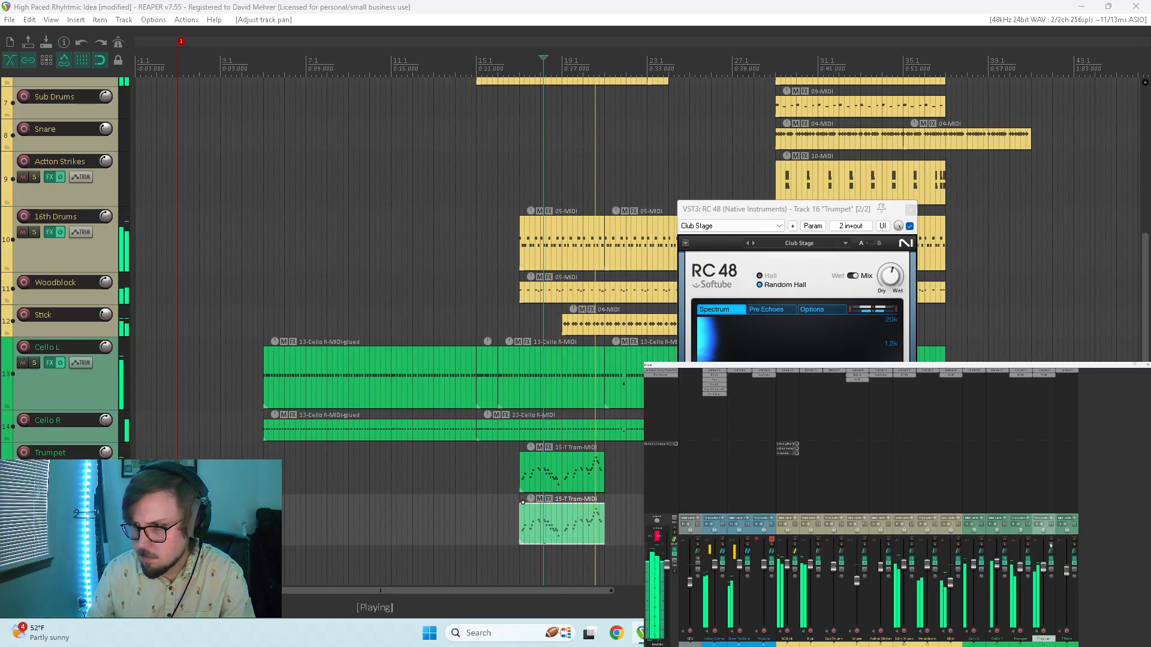
- Solo both Trumpet tracks and bypass the RC 48 reverb on each while replaying the phrase
left_click(1027, 545)
key("space")
key("space")
mouse_move(892, 280)
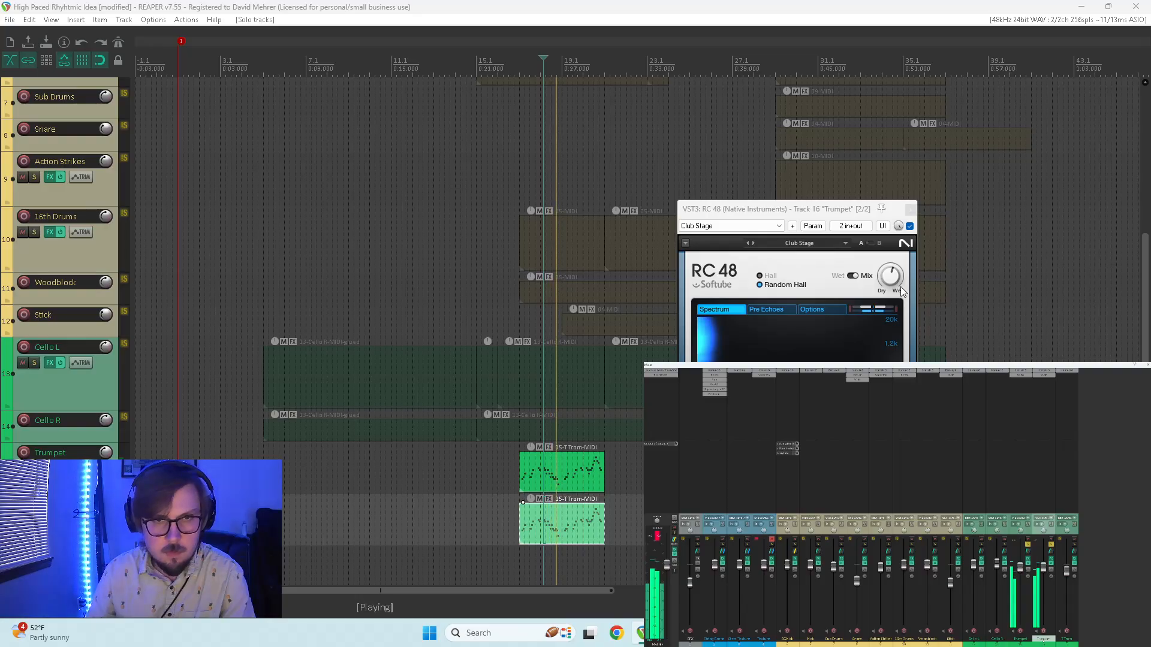
left_click(909, 226)
key("space")
key("space")
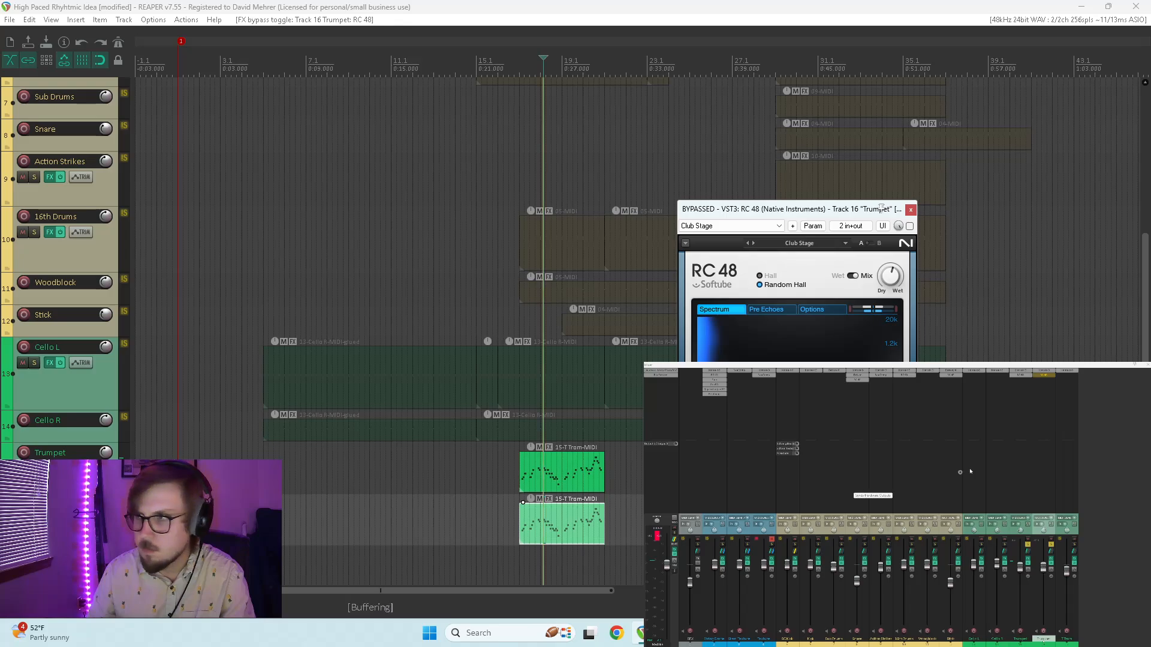
left_click(1029, 377)
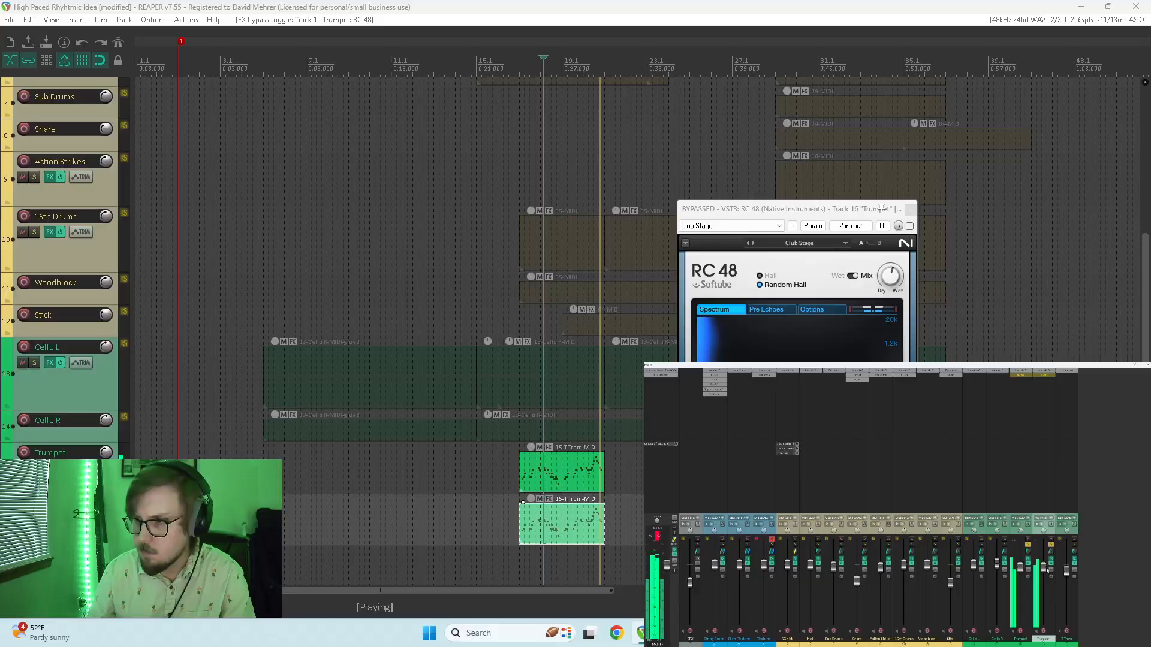
key("space")
key("space")
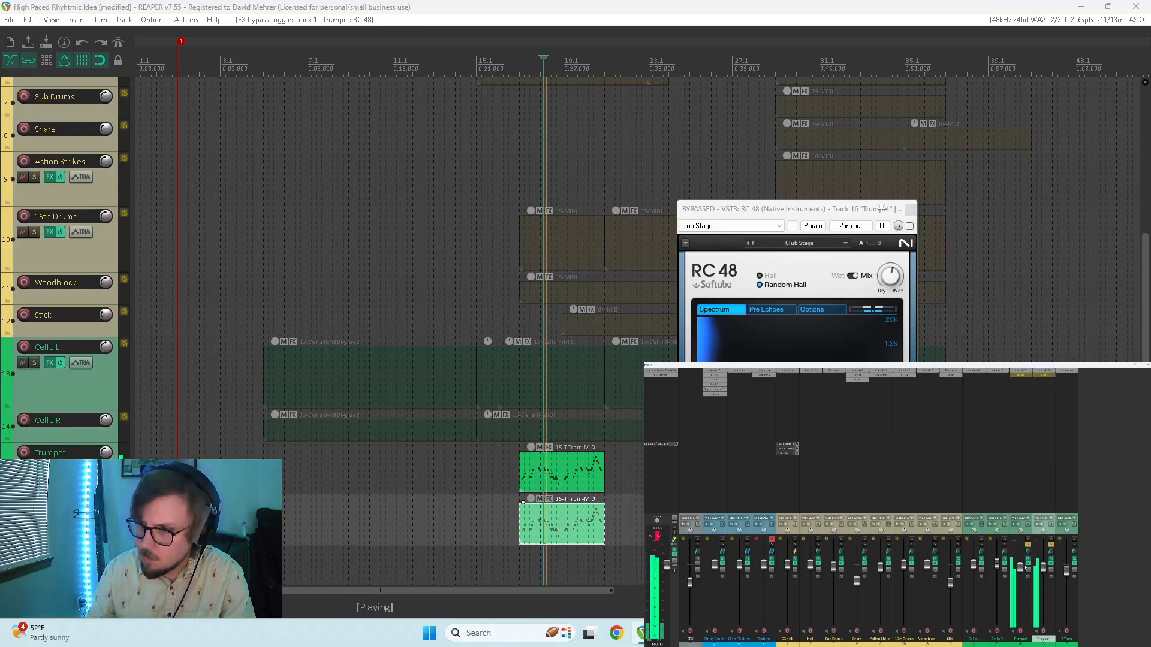
- Clear the solos and rebalance the volume and panning of the two Trumpet tracks while playing from bar 15
left_click(1027, 545, "ctrl")
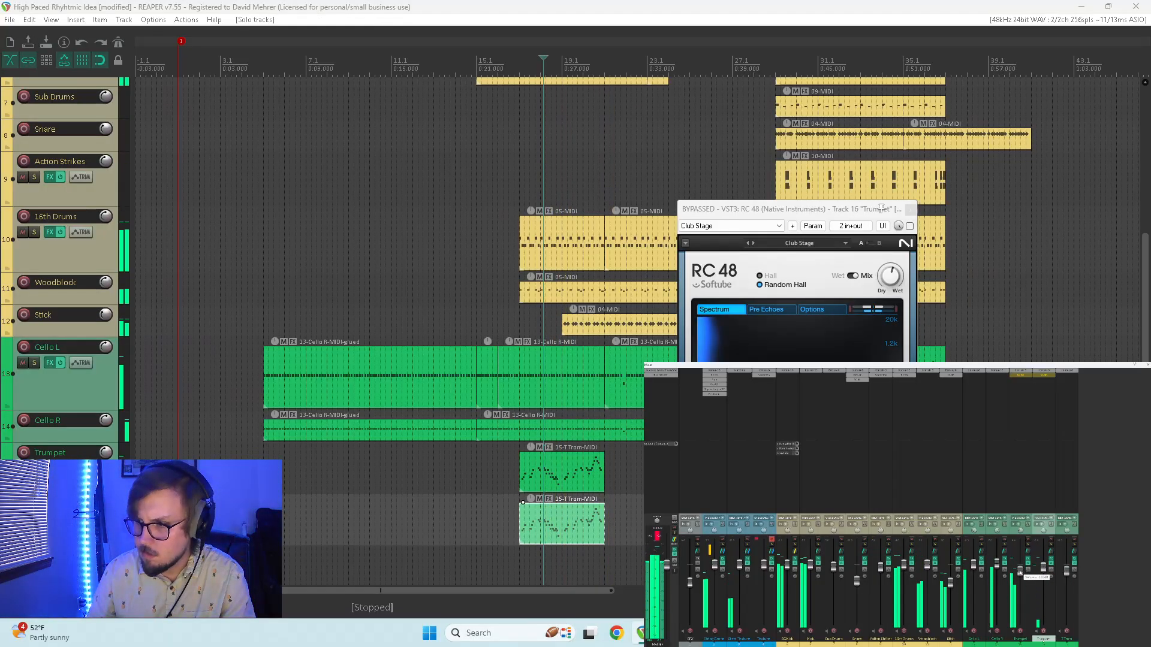
key("space")
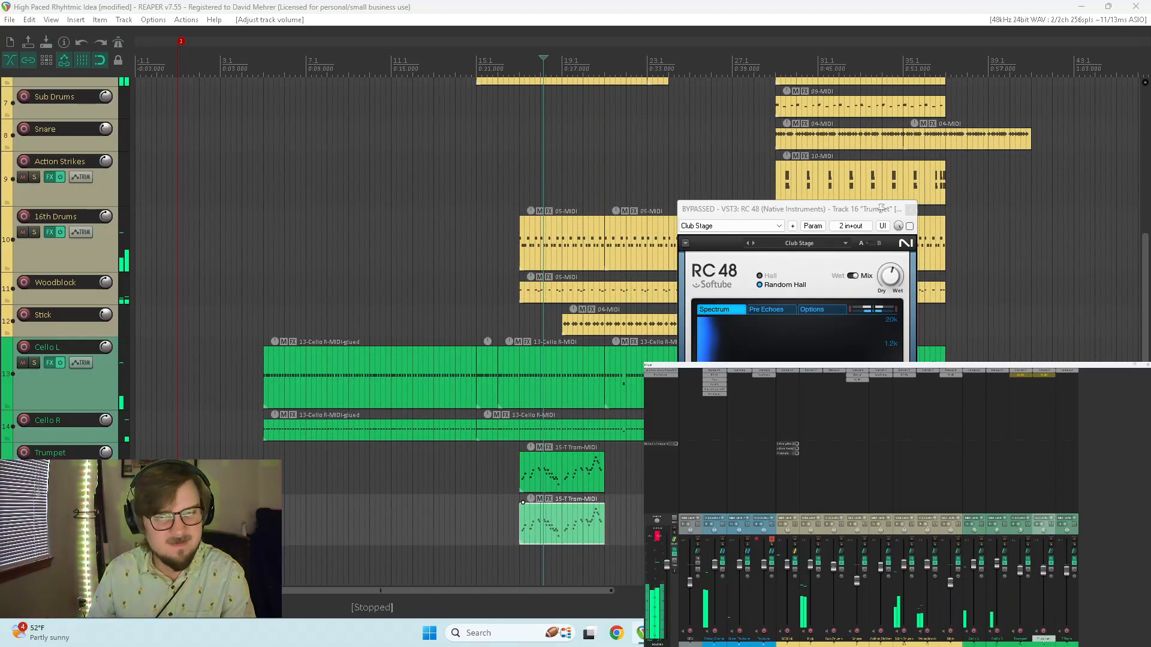
key("space")
left_click(494, 288)
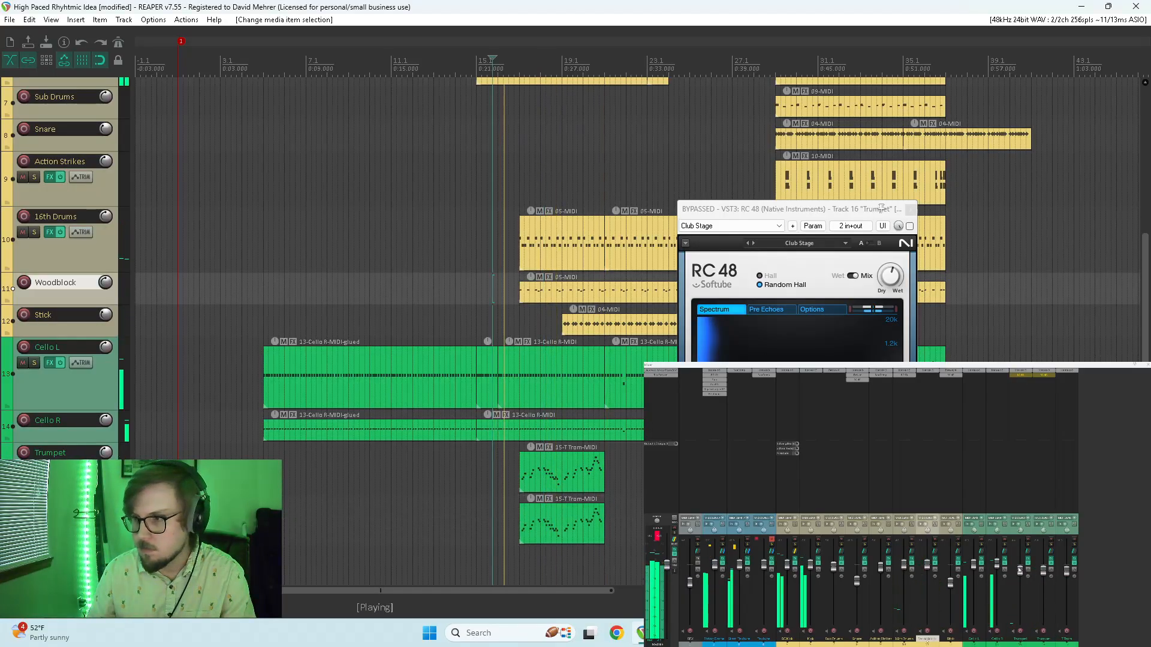
left_click_drag(1019, 570, 1043, 570)
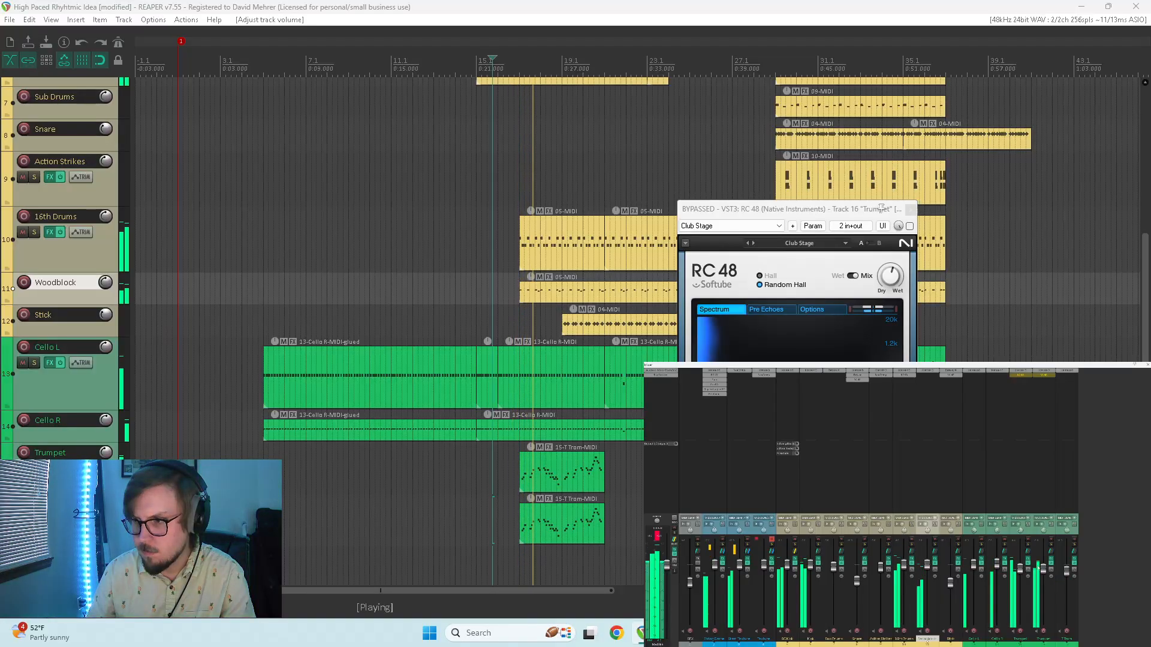
left_click_drag(1044, 531, 1043, 529)
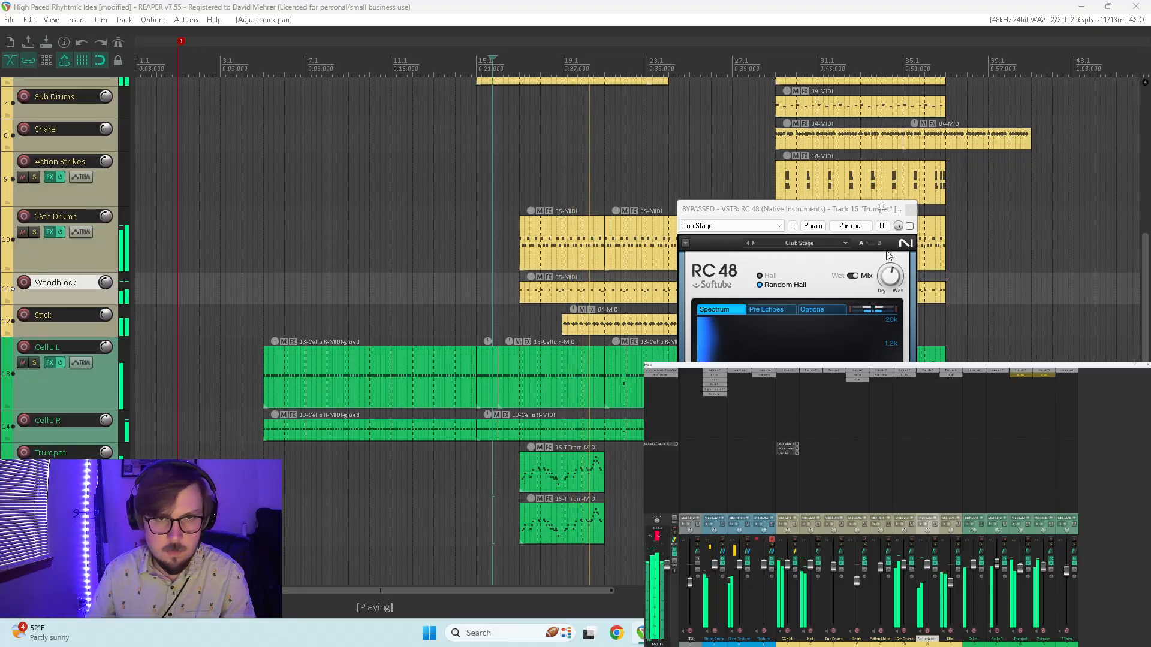
- Re-enable the RC 48 reverb on both Trumpet tracks and lower the duplicate's reverb mix to about 39%
left_click(909, 226)
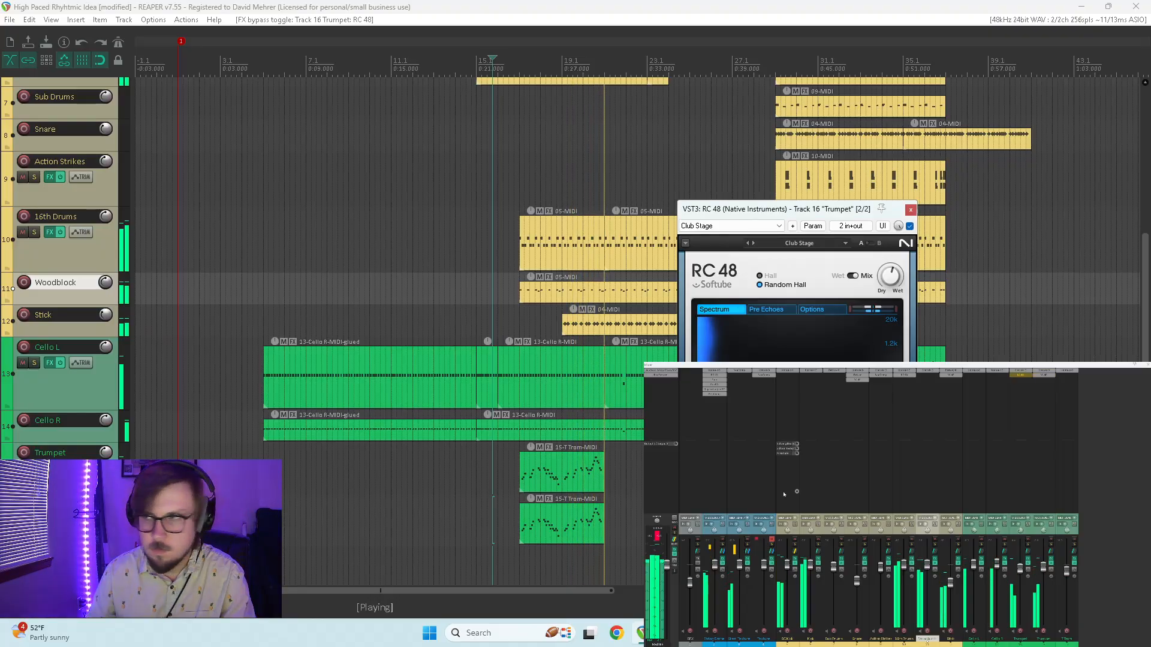
left_click(1024, 376, "shift")
key("space")
key("space")
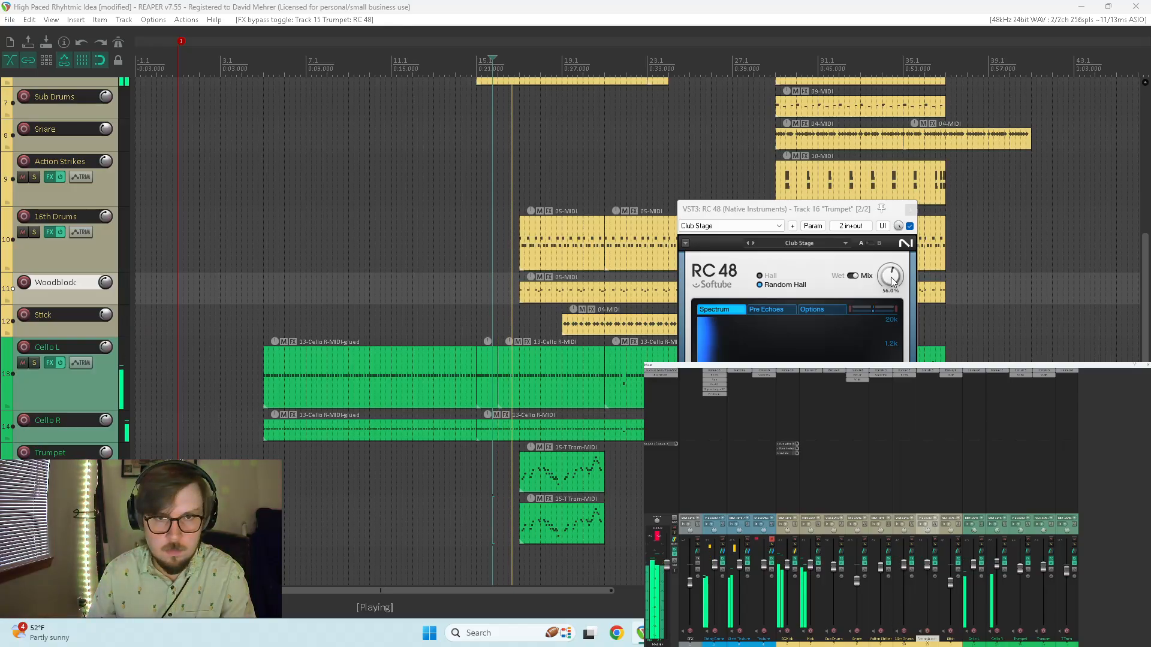
left_click_drag(893, 282, 893, 300)
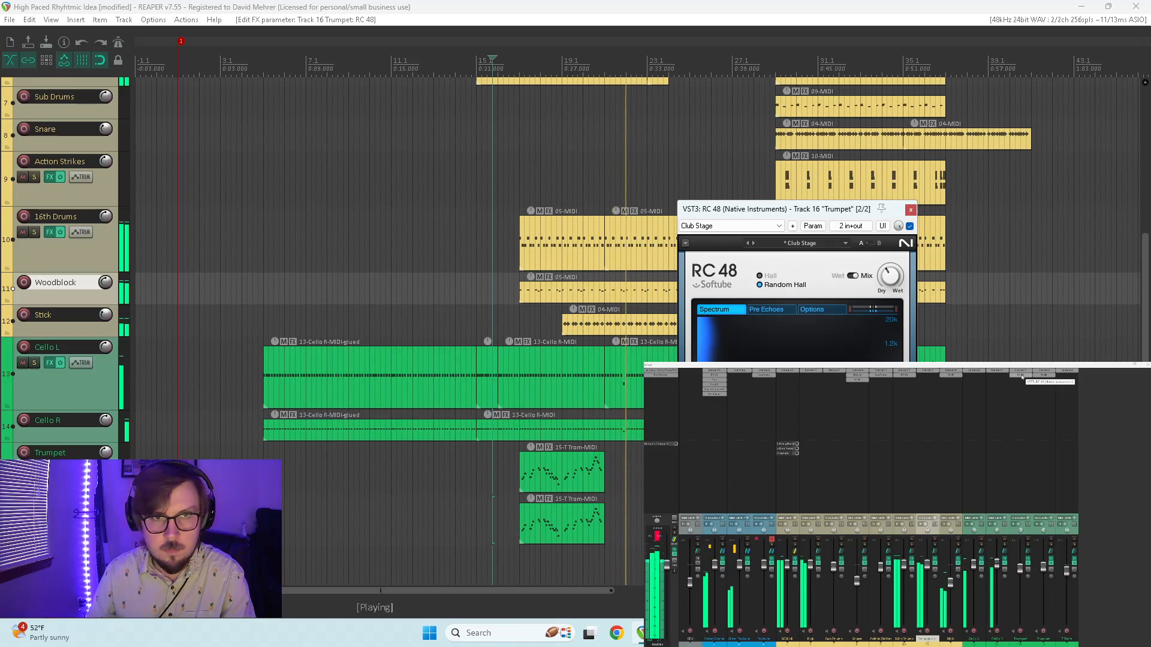
- Open the original Trumpet track's RC 48 reverb, lower its mix, and place its window beside the duplicate's
left_click(1022, 376)
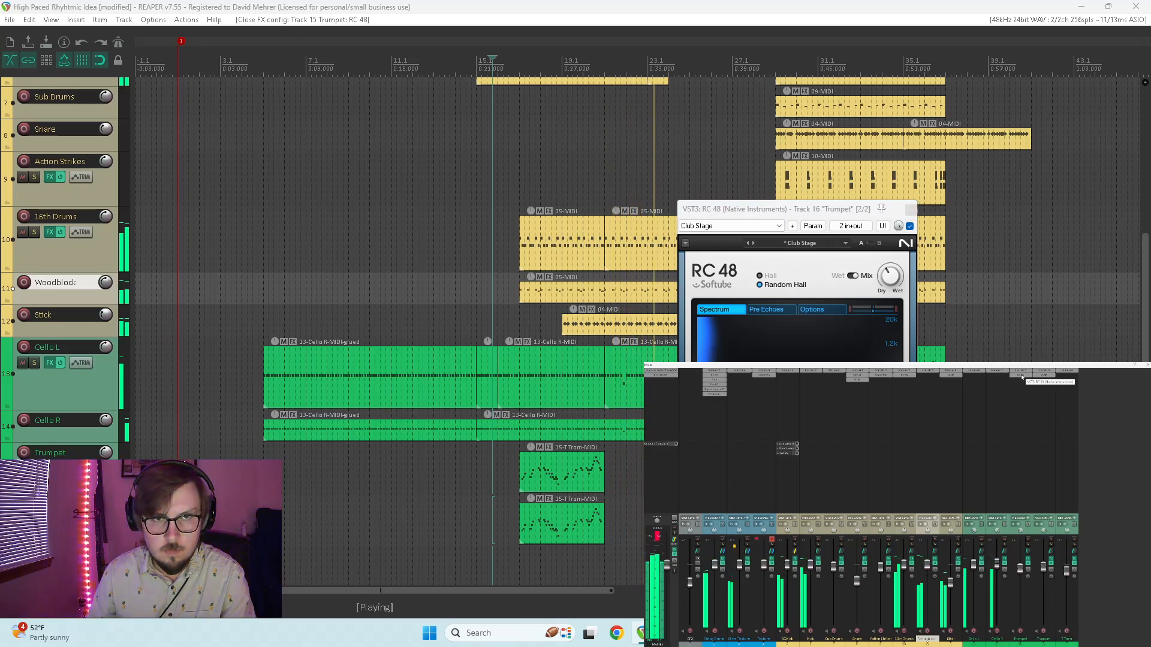
left_click(1022, 377)
key("space")
key("space")
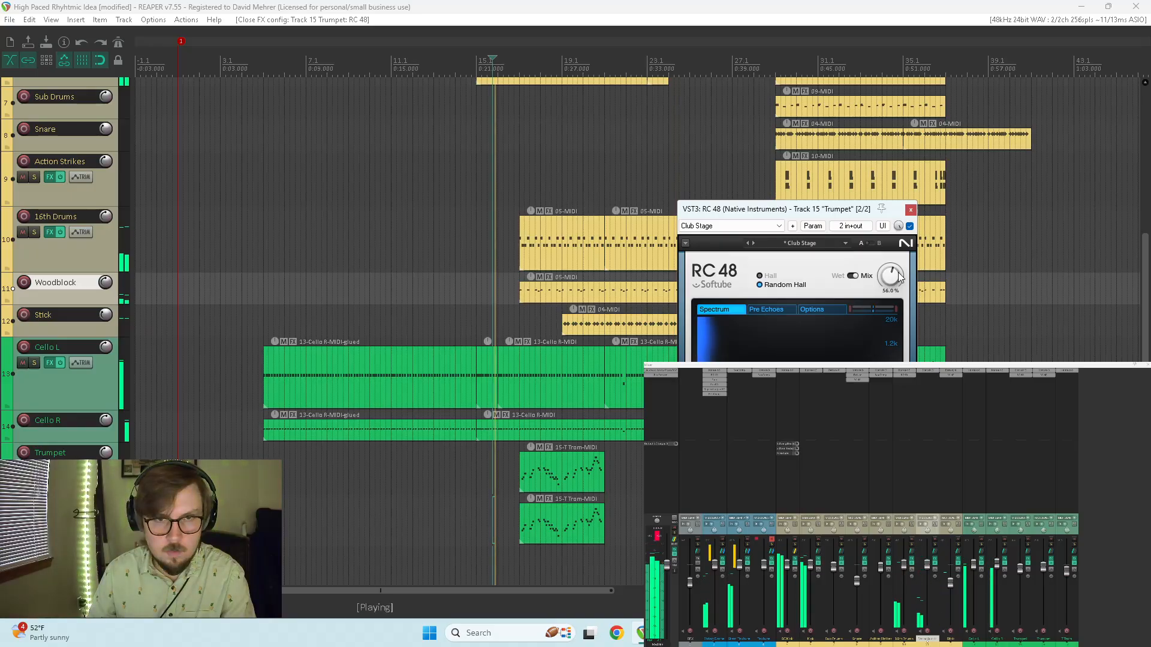
left_click_drag(890, 275, 890, 292)
left_click_drag(890, 275, 890, 268)
left_click_drag(853, 211, 512, 219)
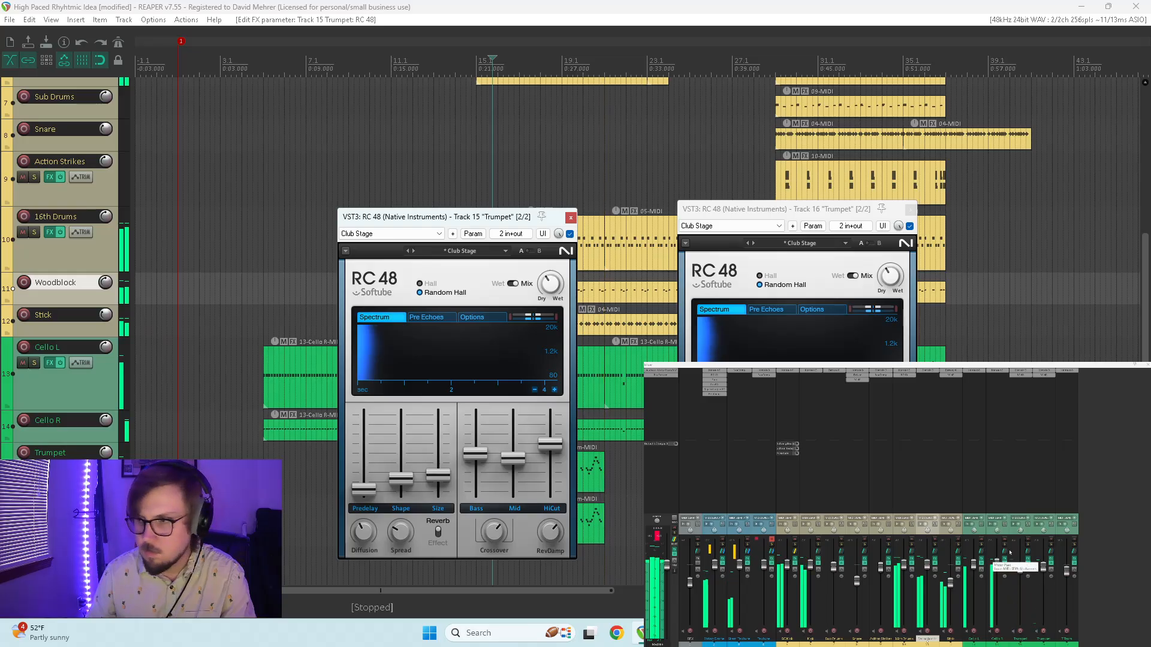
- Solo both Trumpet tracks, play them from bar 15, and close the two RC 48 windows
left_click_drag(1028, 544, 1051, 545)
key("space")
key("space")
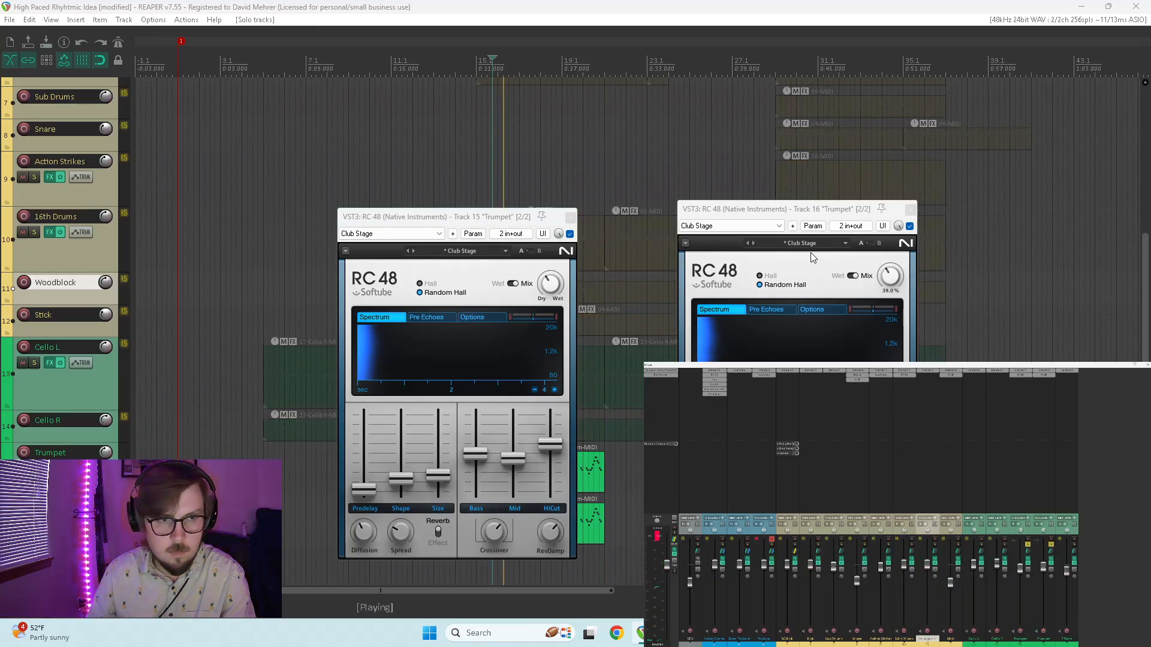
left_click(911, 208)
left_click(570, 217)
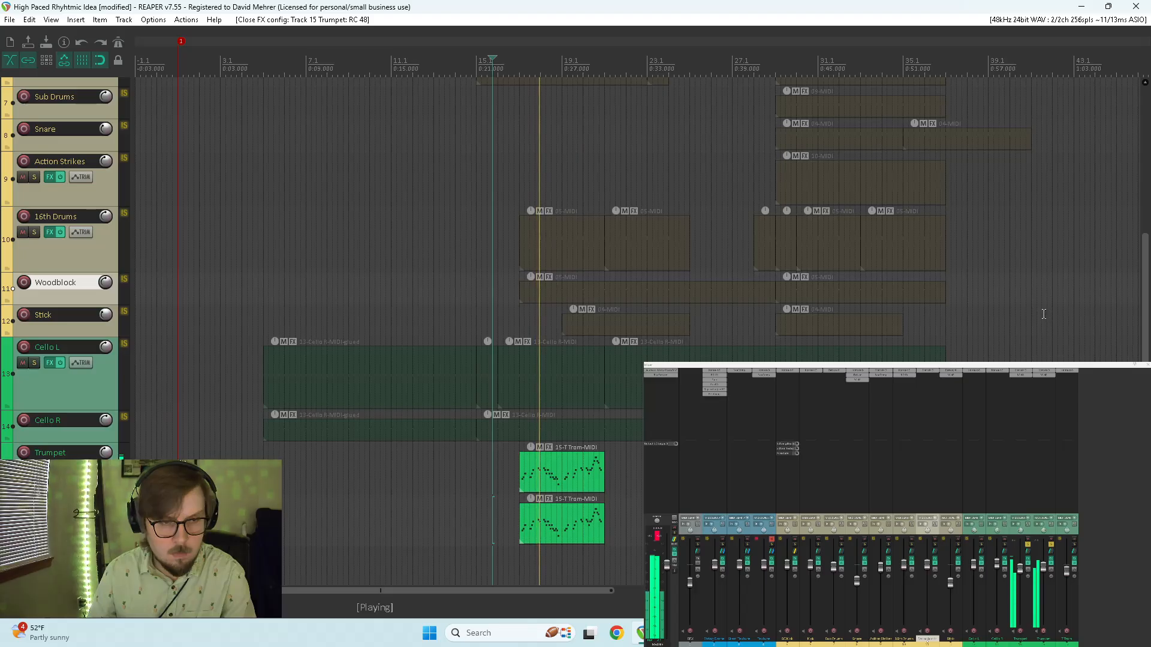
- Add the Replika XT delay to the original Trumpet track and load a mono tape preset
double_click(1028, 382)
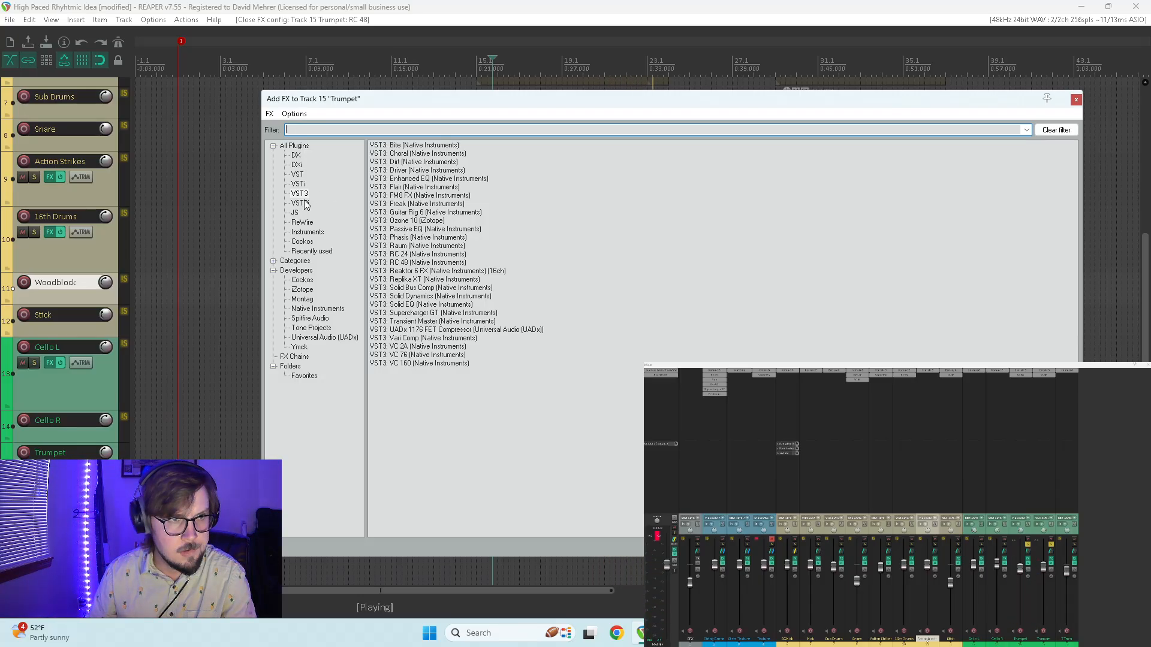
left_click(404, 280)
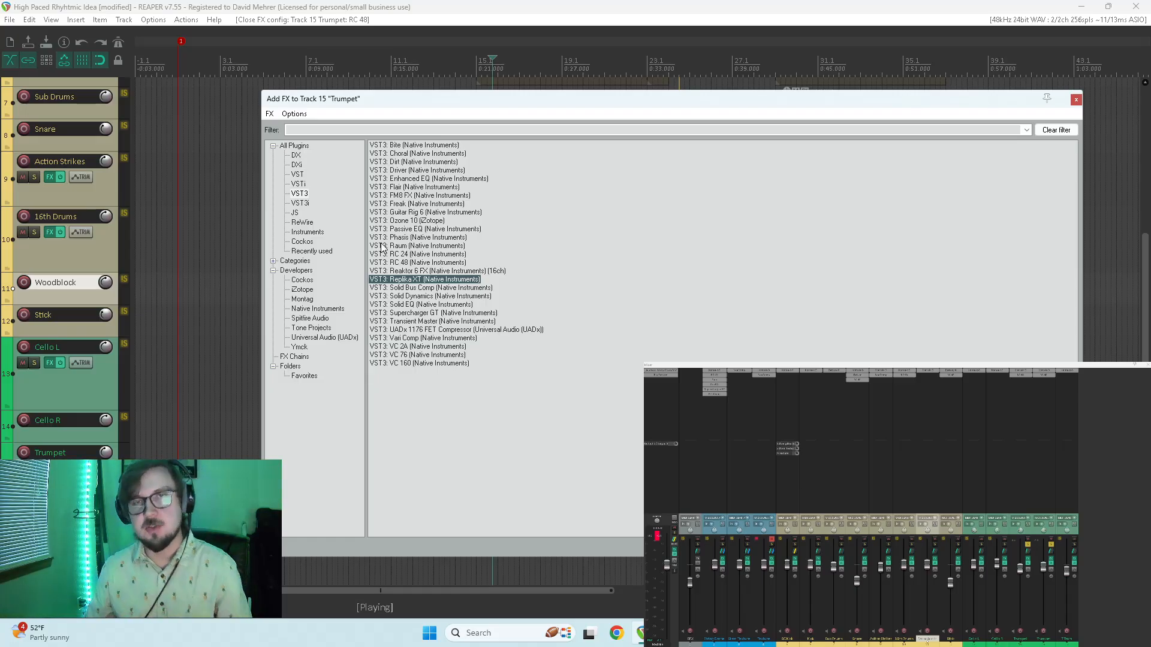
key("Return")
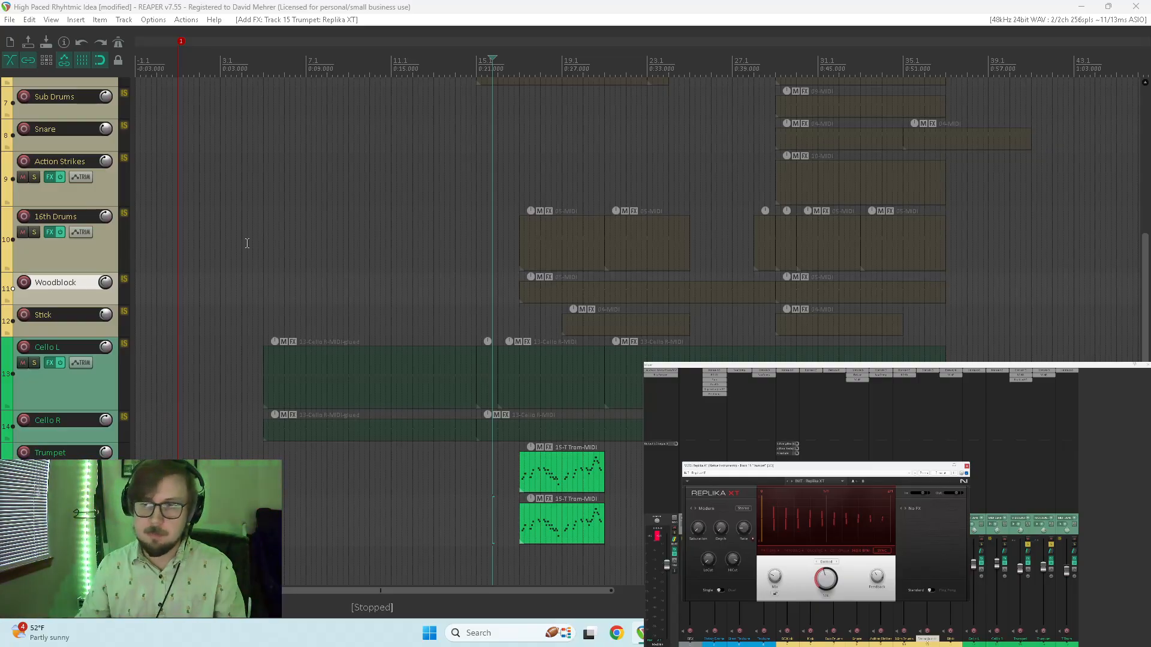
left_click(809, 482)
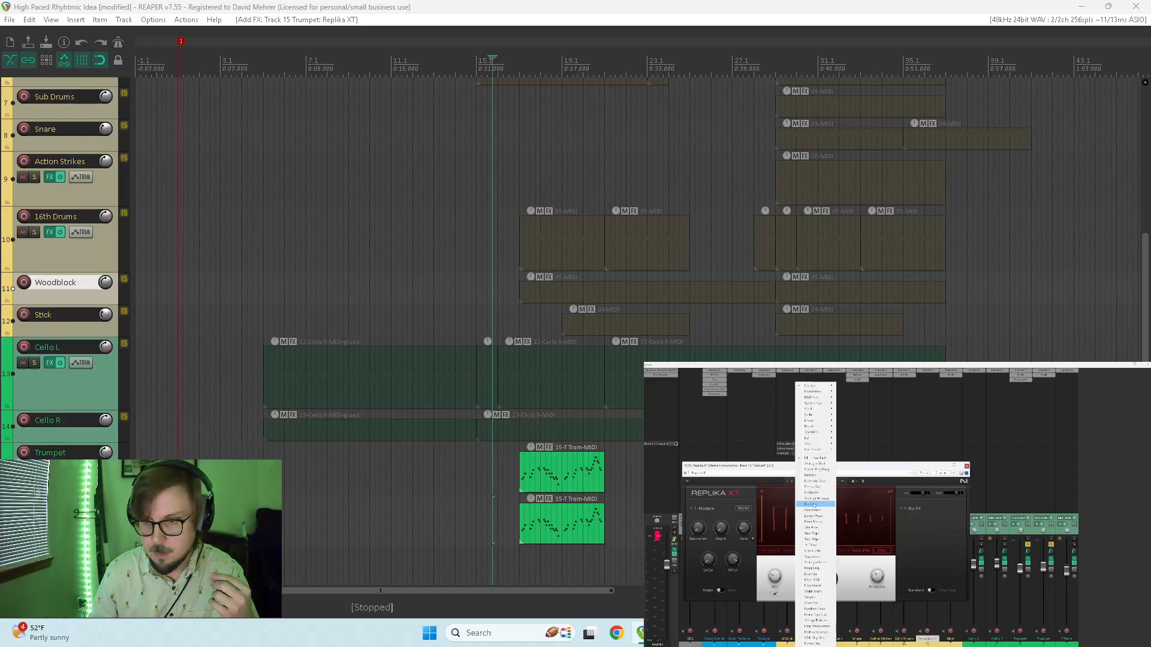
left_click(817, 616)
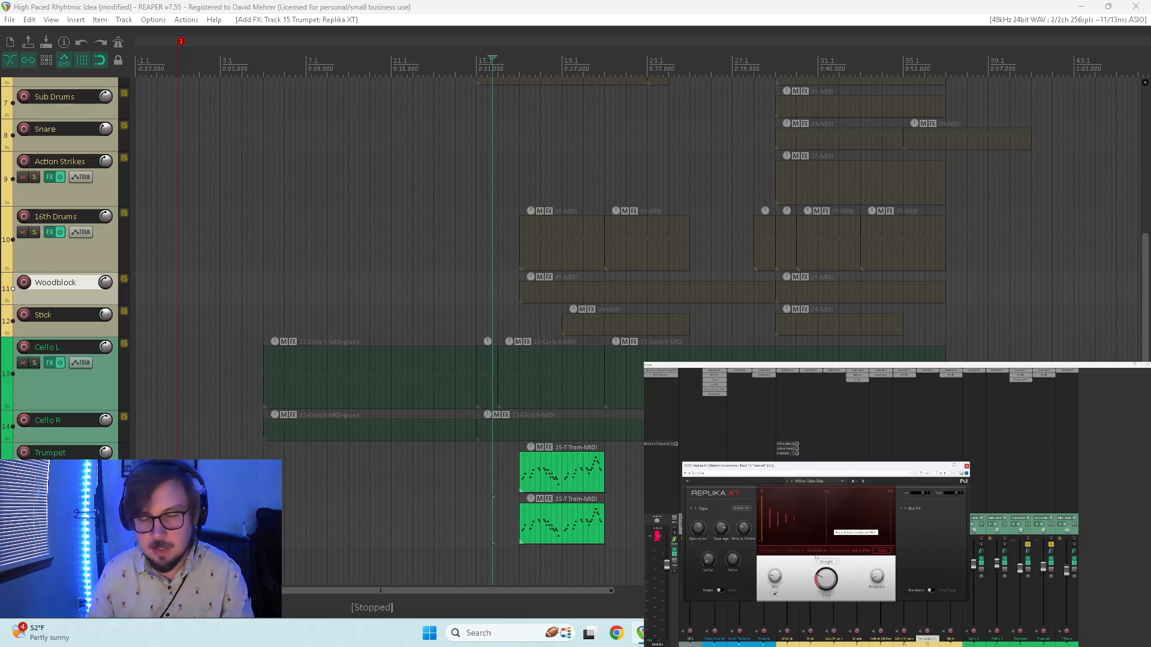
- Play the trumpets with the delay, close the Replika XT window, and unsolo the duplicate Trumpet track
key("space")
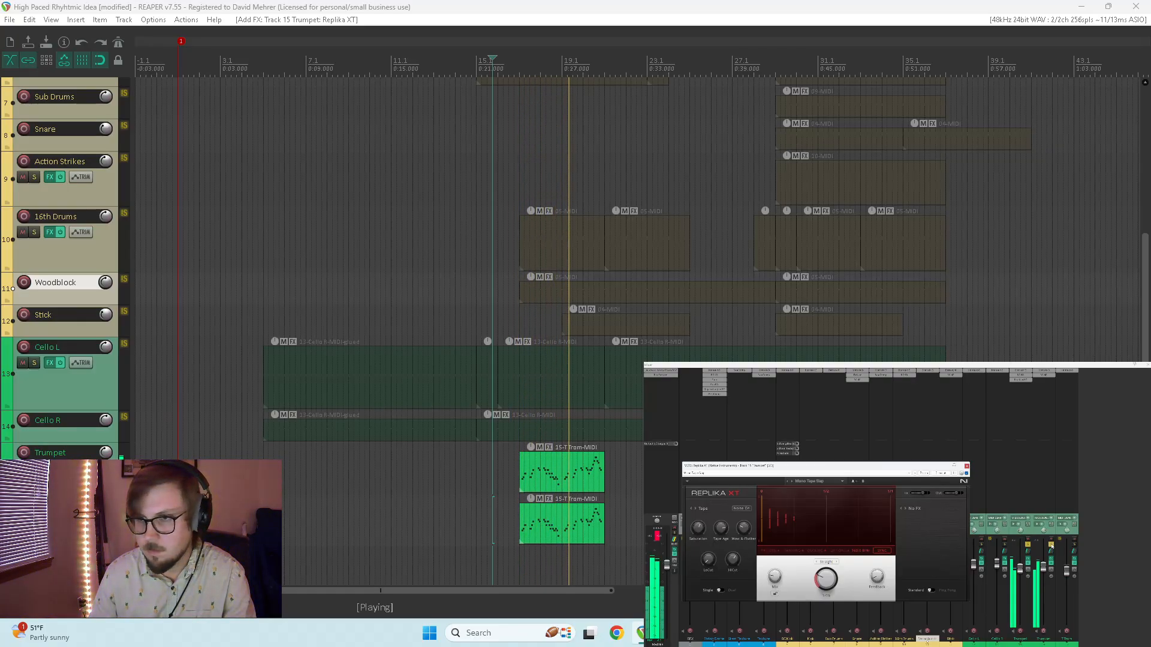
left_click(966, 466)
left_click(1051, 545)
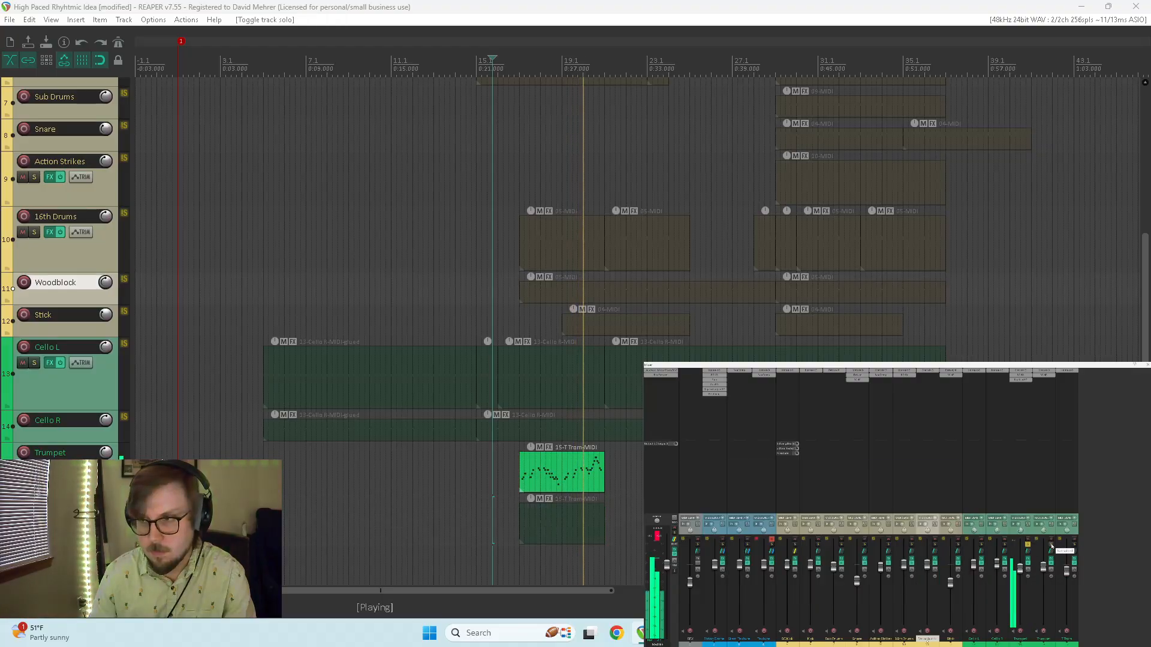
- Load a Vintage Digital preset in the original Trumpet track's Replika XT and play the part from bar 17
left_click(1021, 378)
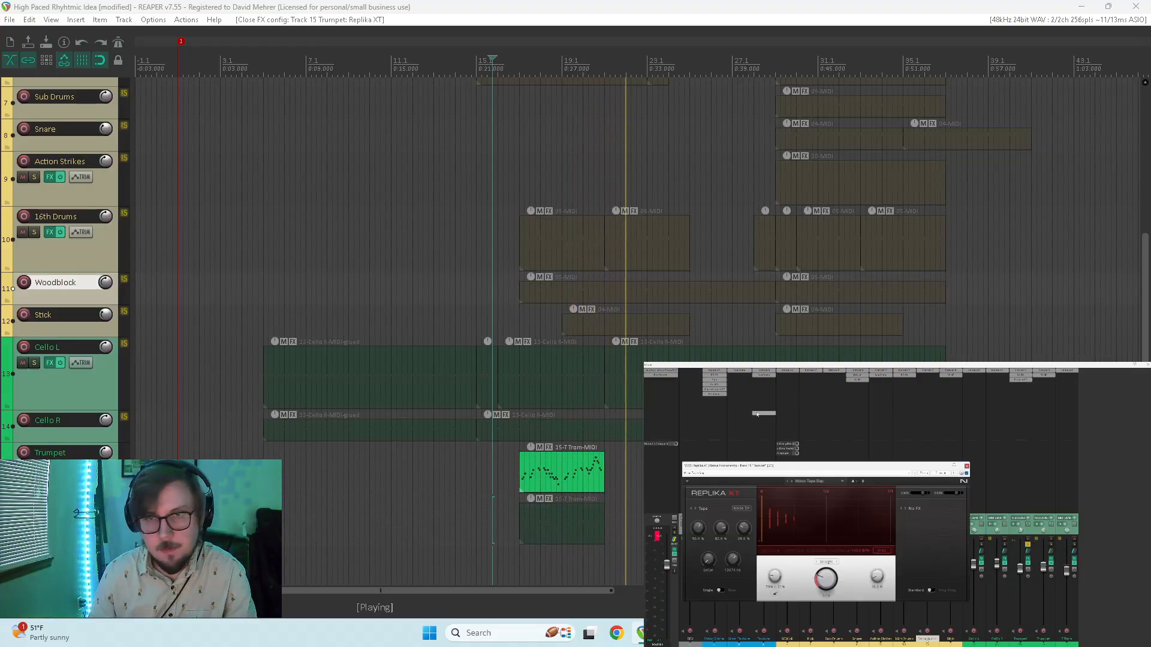
key("space")
key("space")
left_click(830, 482)
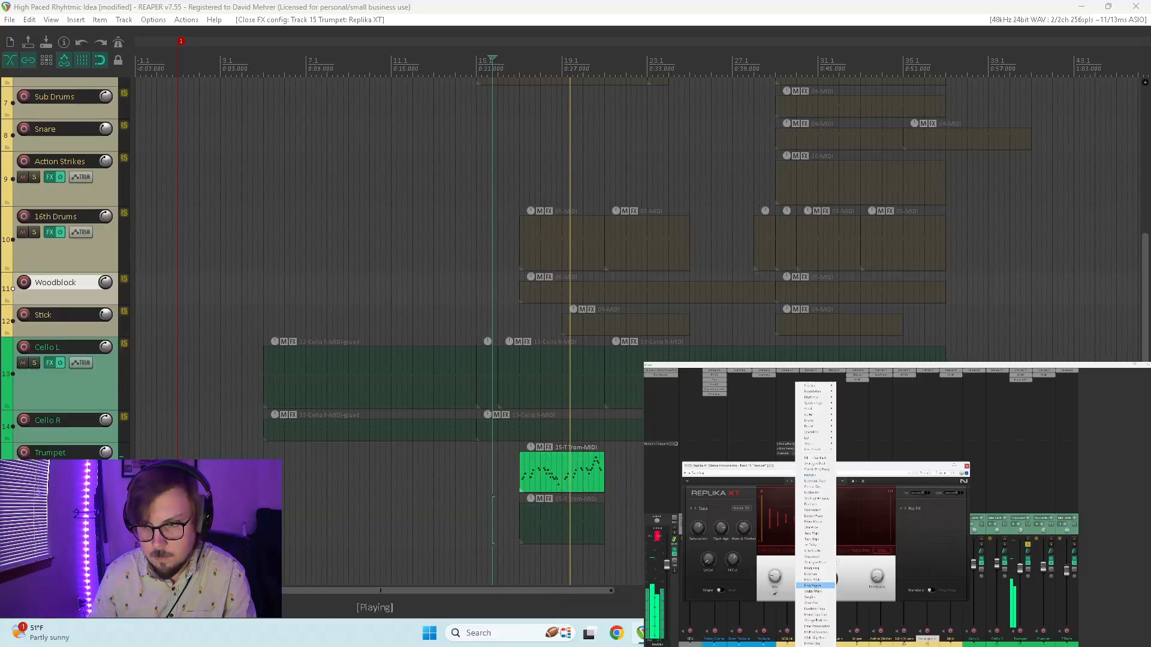
left_click(818, 637)
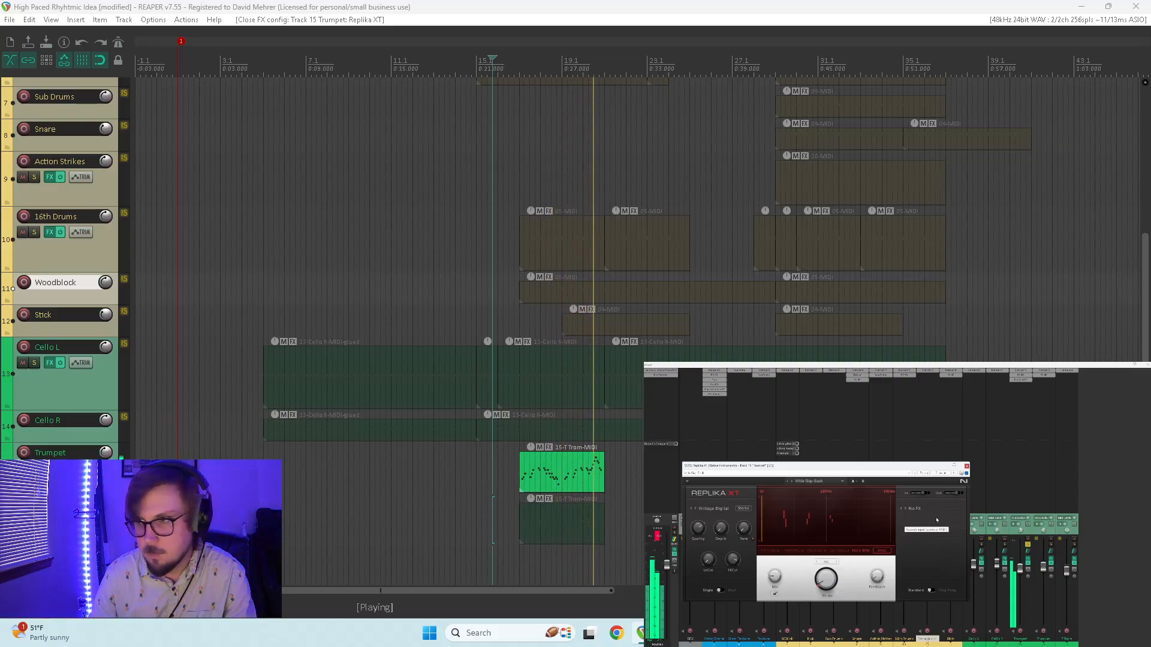
left_click(519, 448)
key("space")
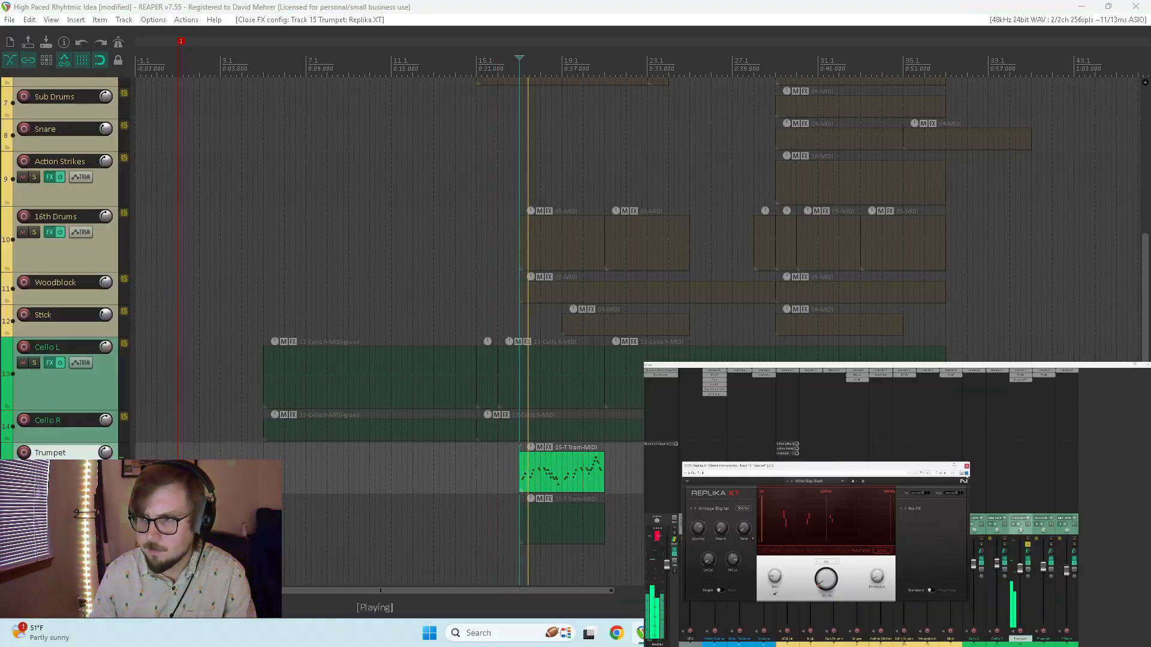
- Compare the Trumpet with Replika XT bypassed and active, then lower the delay's mix slightly and close its window
left_click(966, 474)
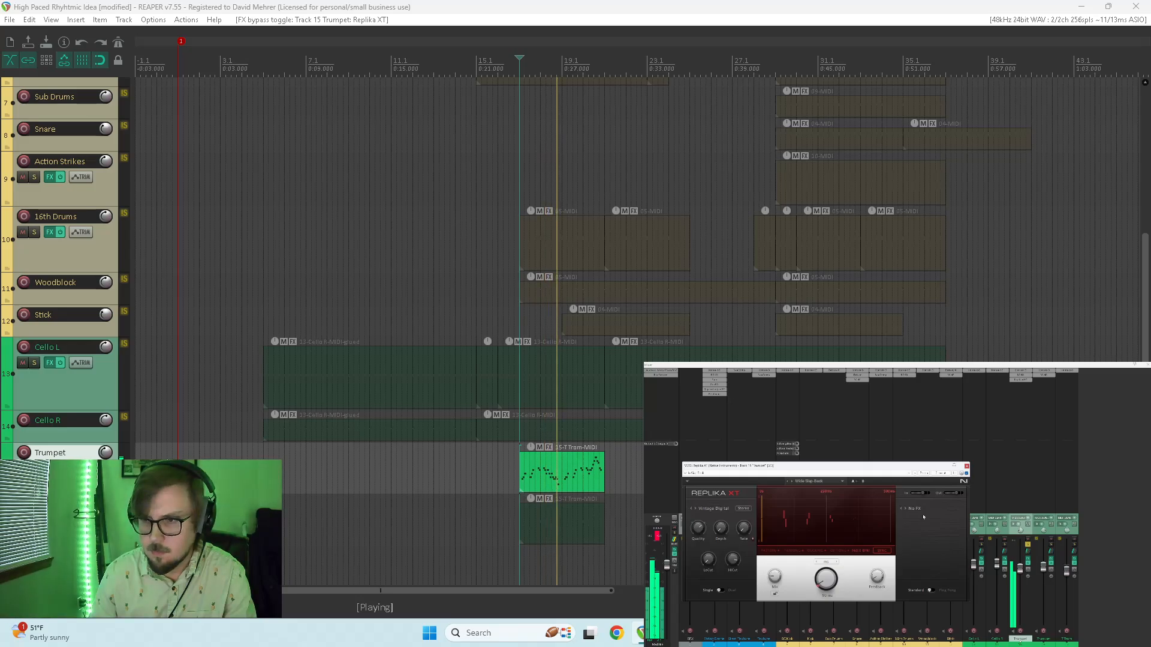
left_click(967, 474)
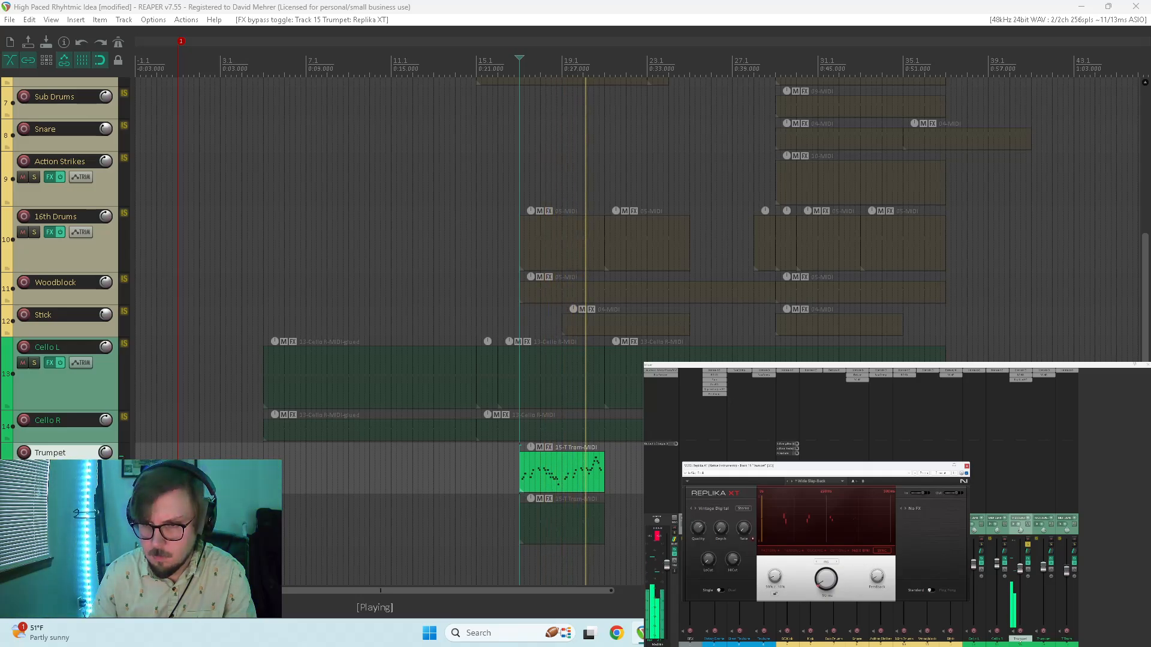
left_click_drag(775, 576, 774, 584)
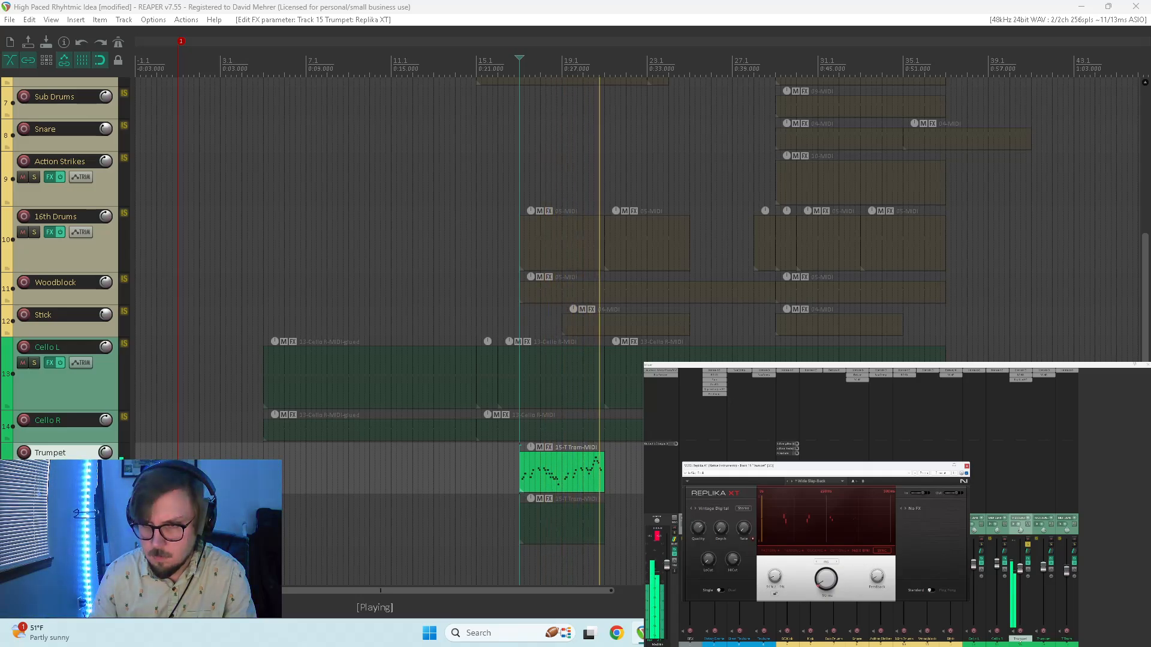
left_click(967, 466)
key("space")
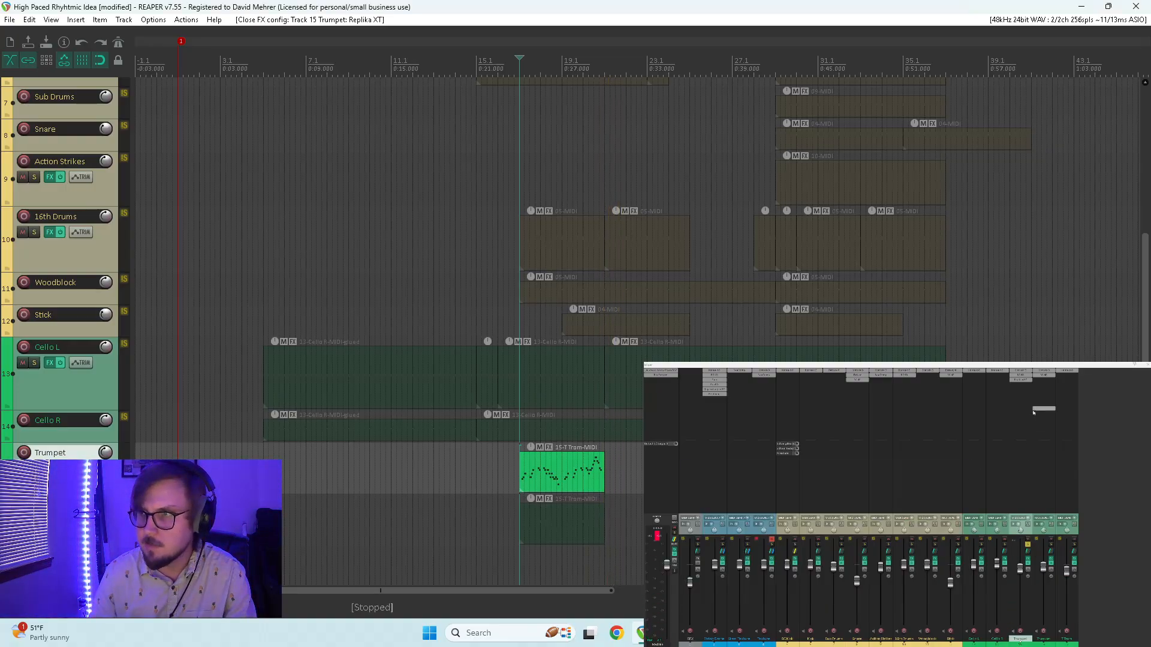
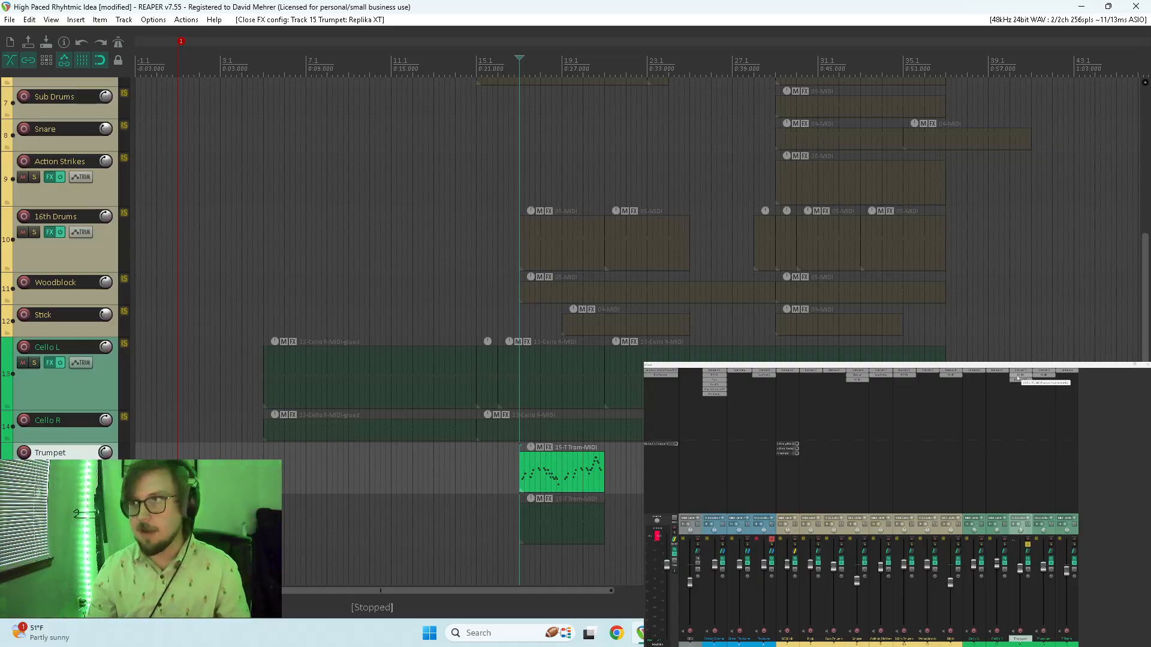
- Play the original Trumpet from bar 17 while toggling the Replika XT bypass to compare the sound
key("space")
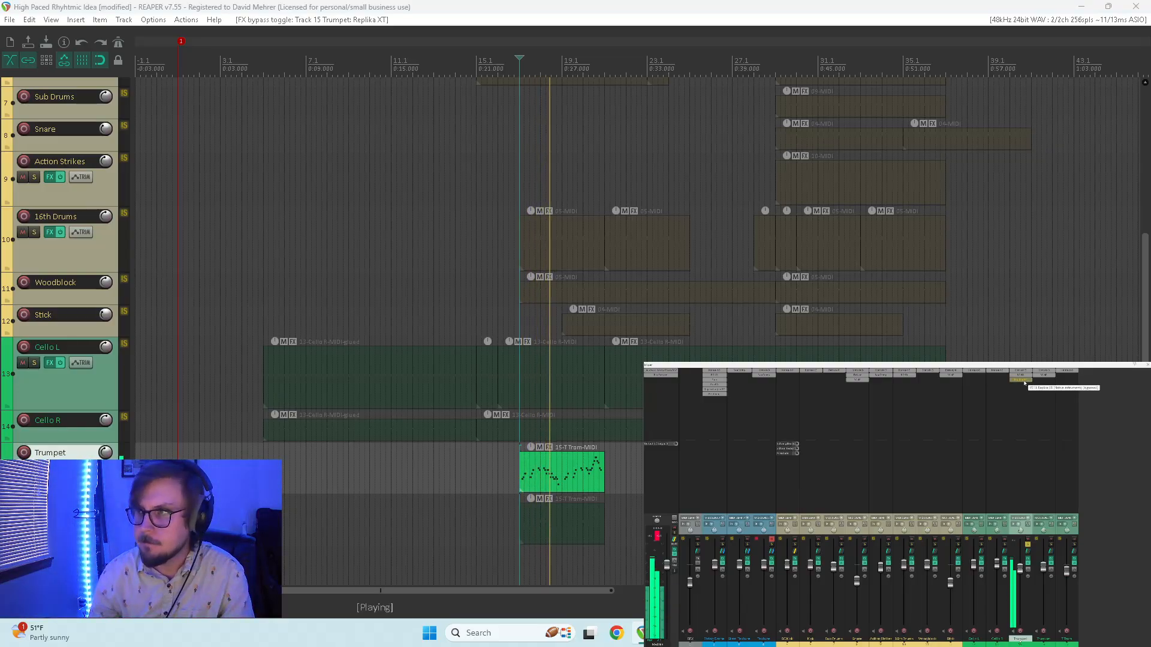
left_click(1024, 382, "shift")
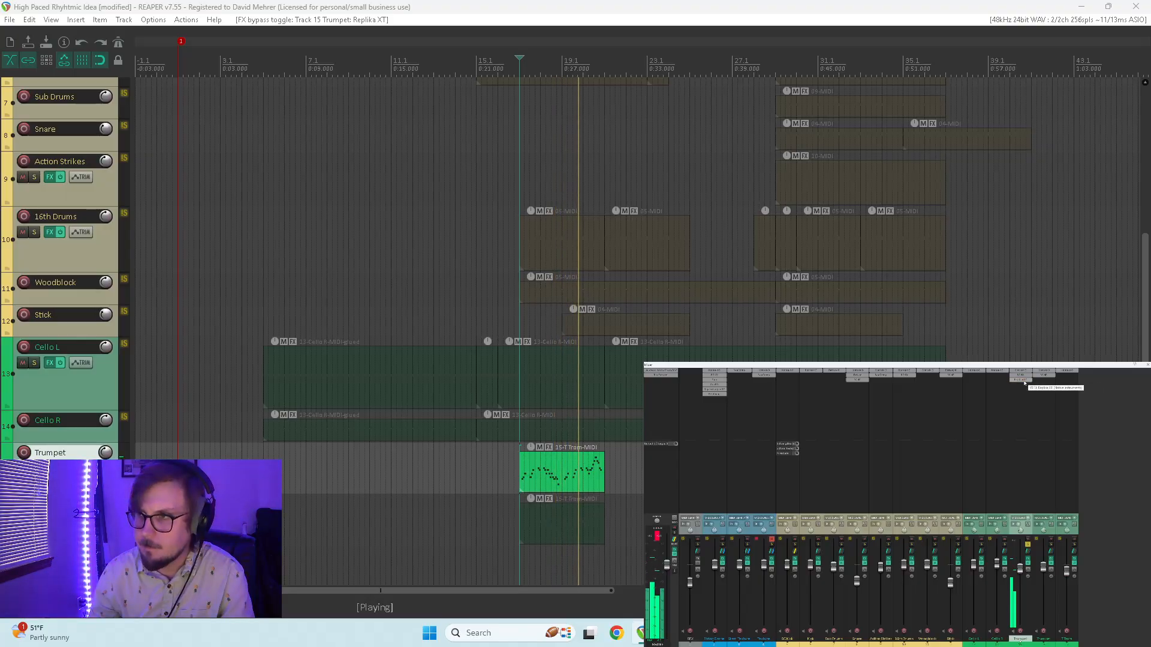
key("space")
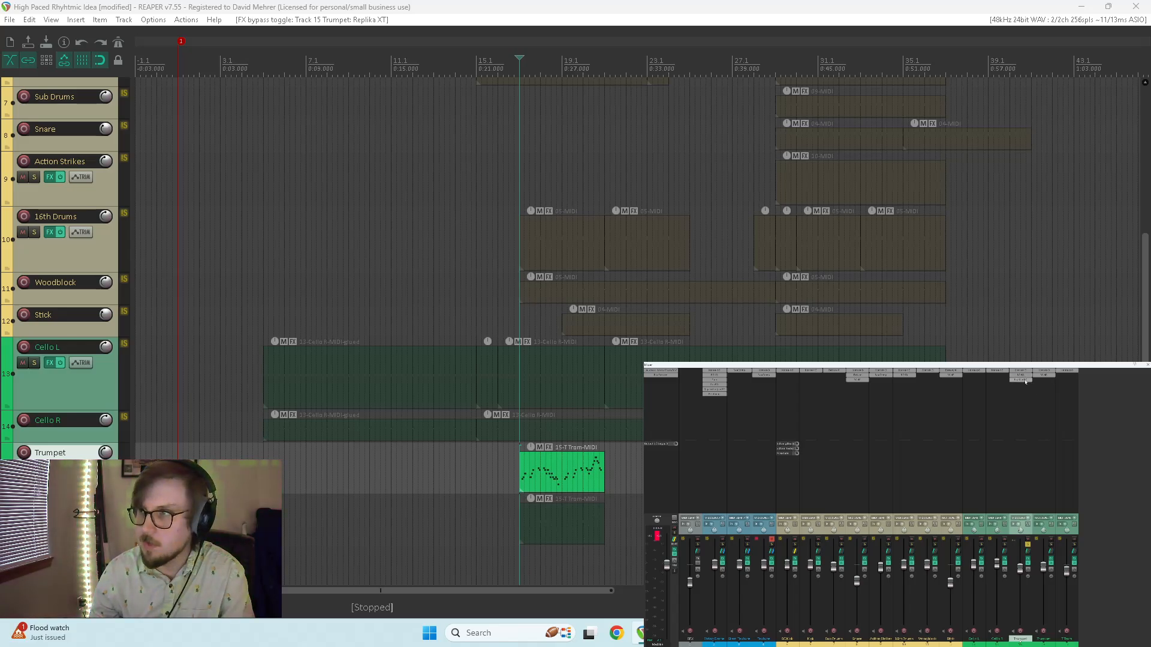
- Add a second RC 48 reverb after the delay on the original Trumpet track and load its Wide Sensation preset
double_click(1024, 386)
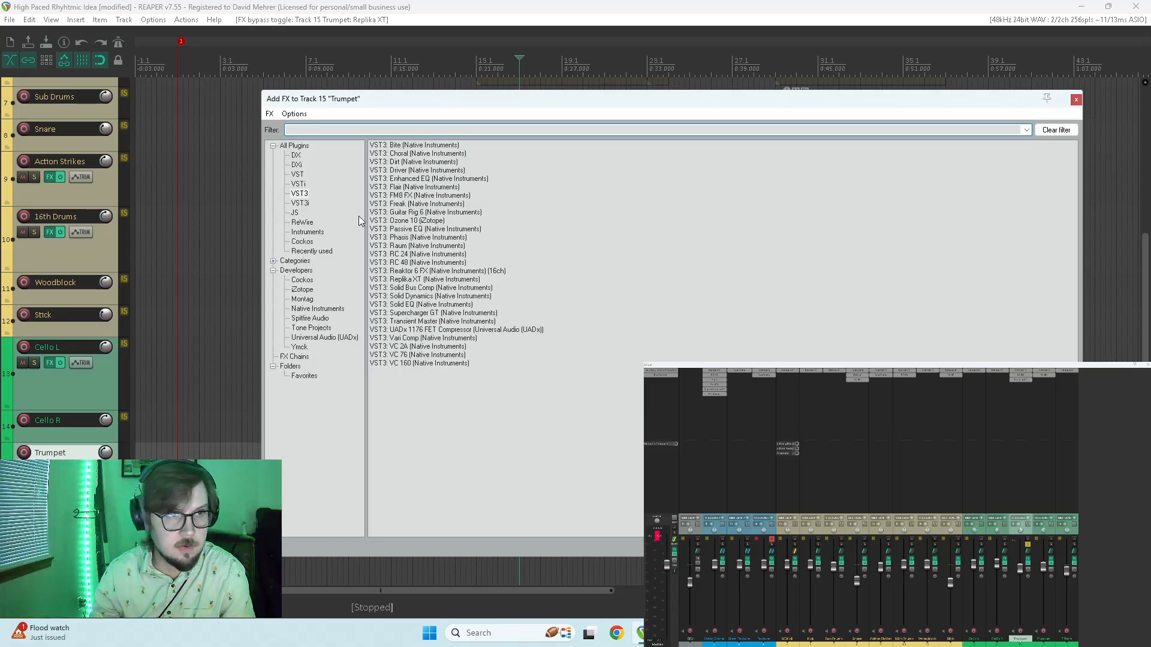
double_click(397, 262)
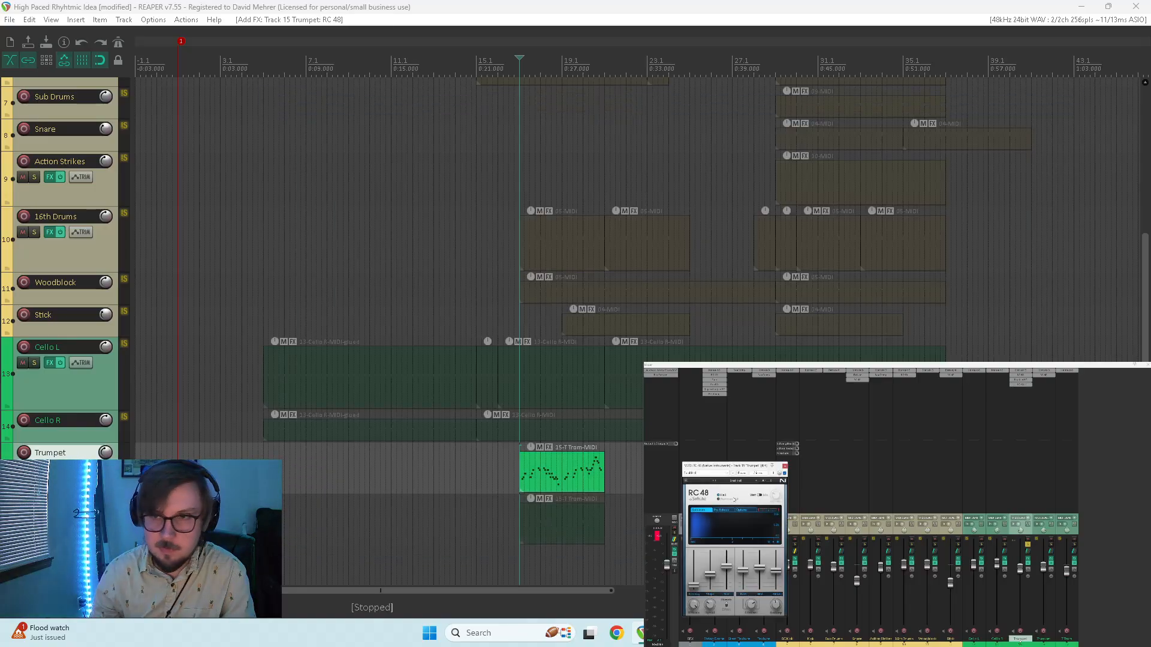
left_click(782, 180)
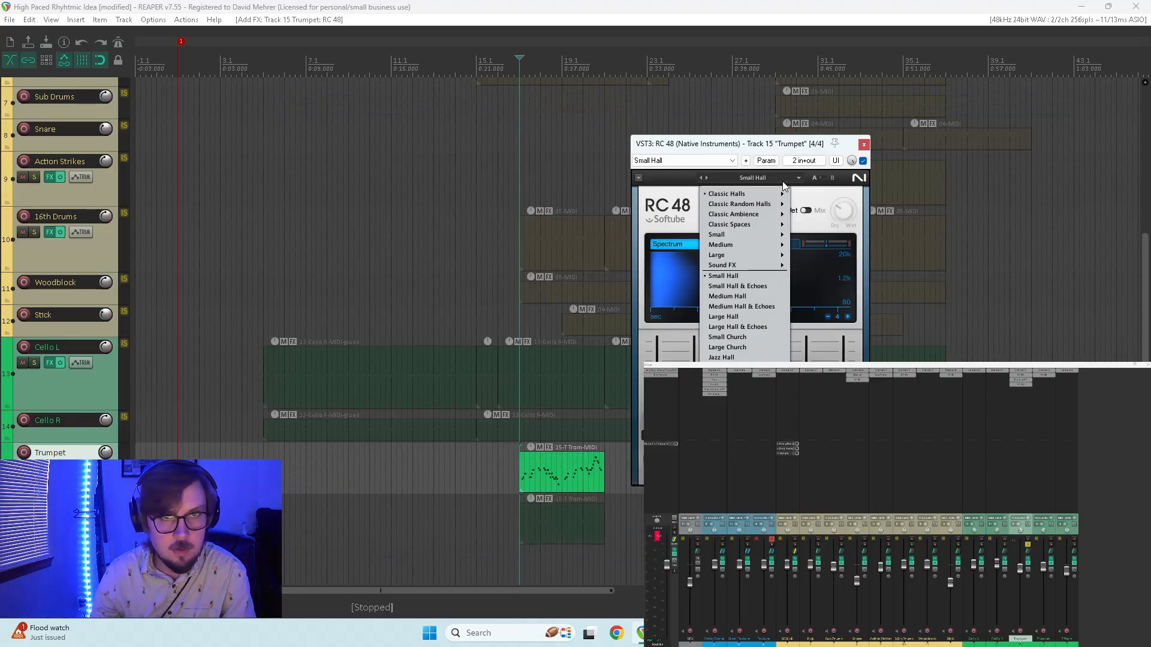
mouse_move(735, 247)
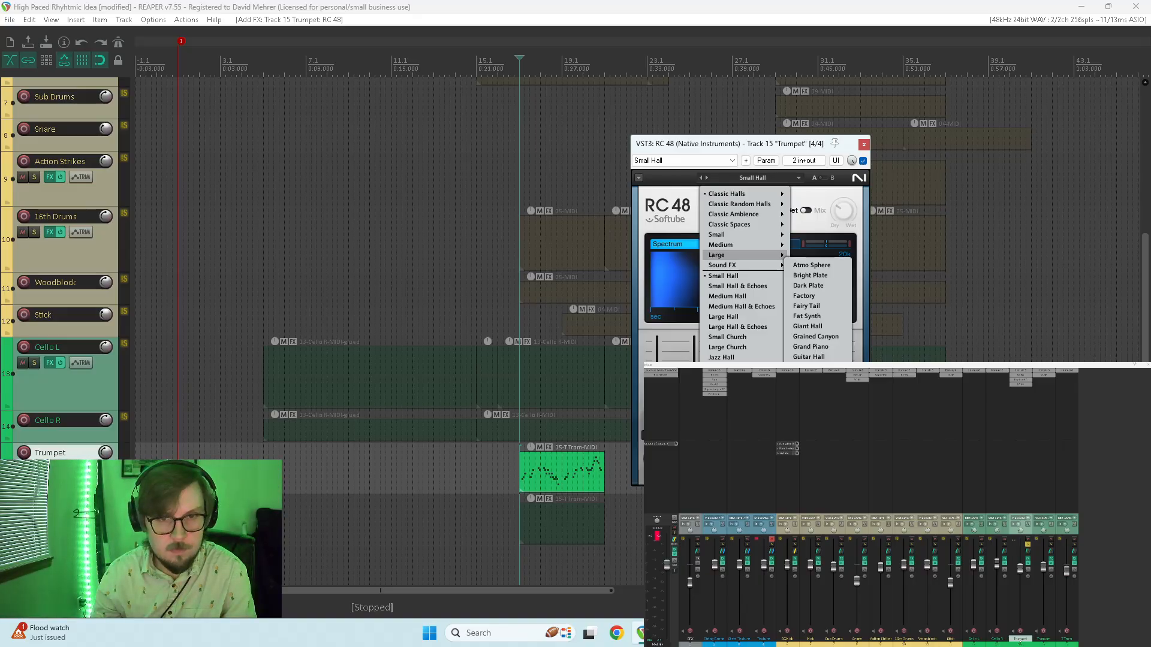
left_click(811, 459)
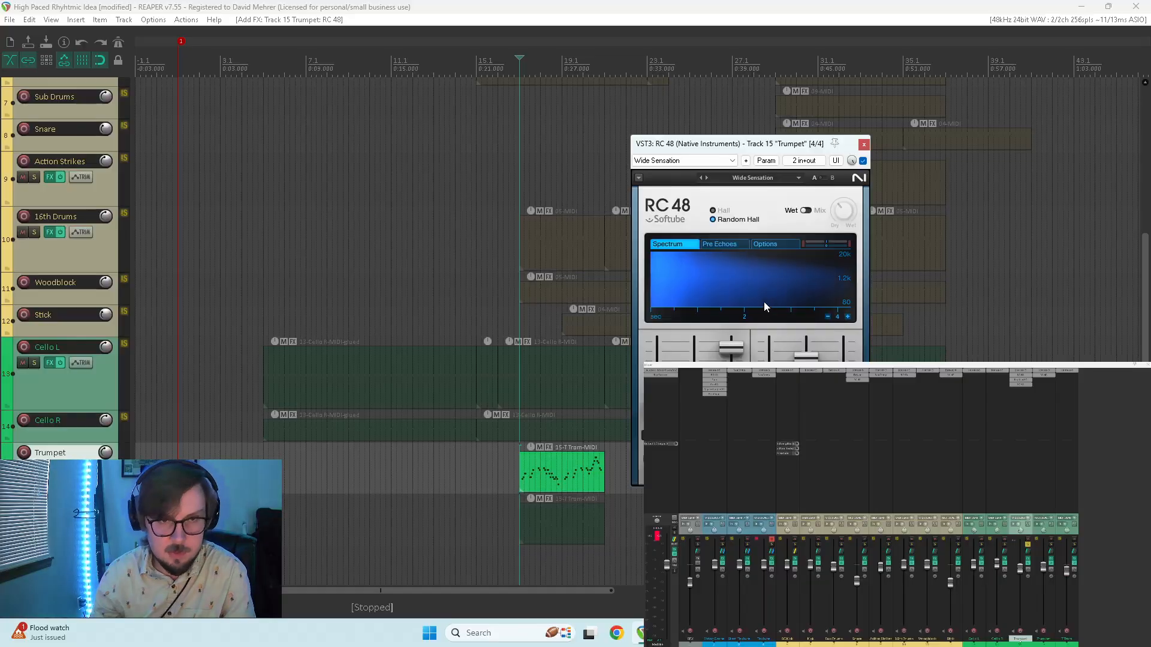
- Switch the new RC 48 from Wet to Mix during playback, and try the Bright Plate preset with a higher mix
key("space")
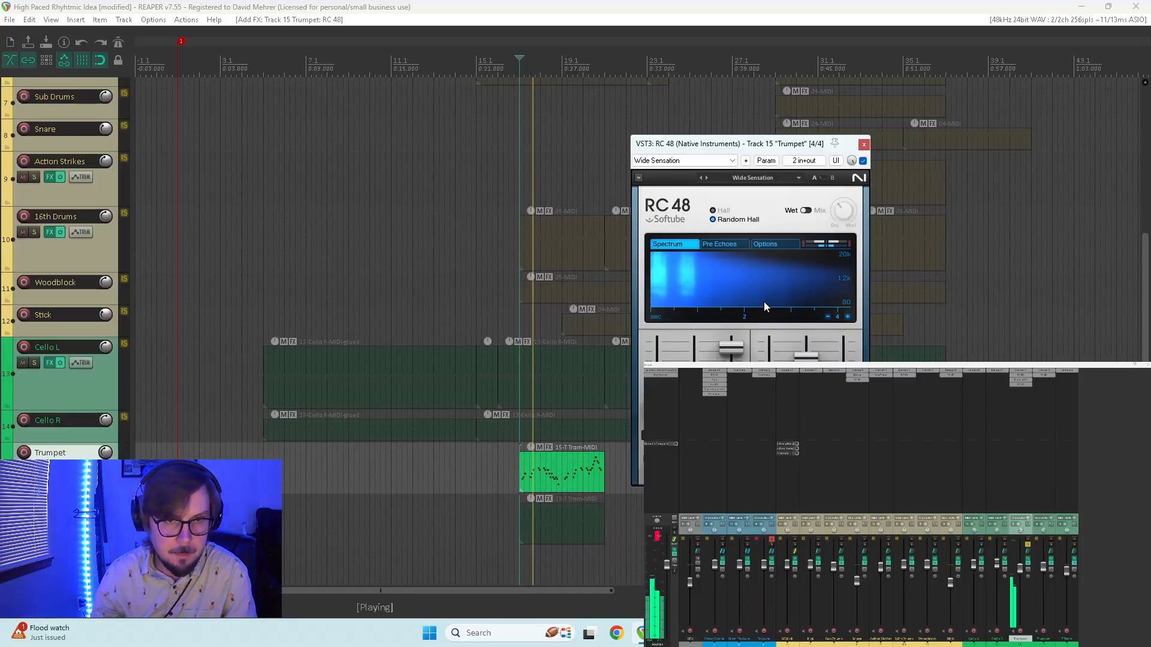
left_click(806, 211)
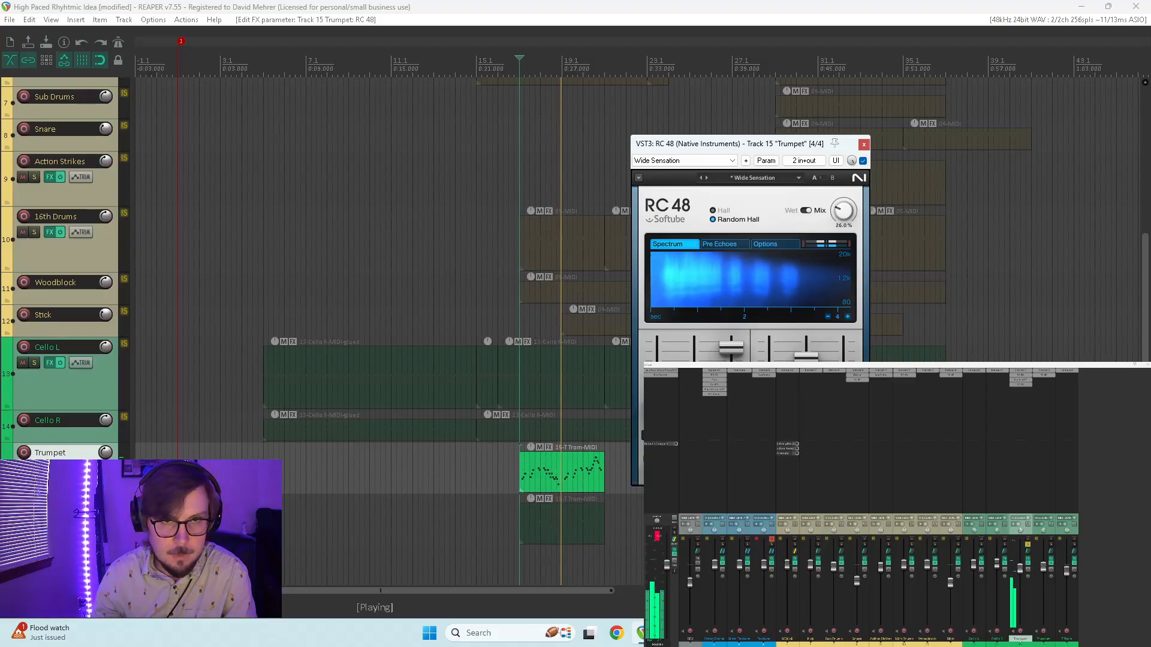
left_click(756, 177)
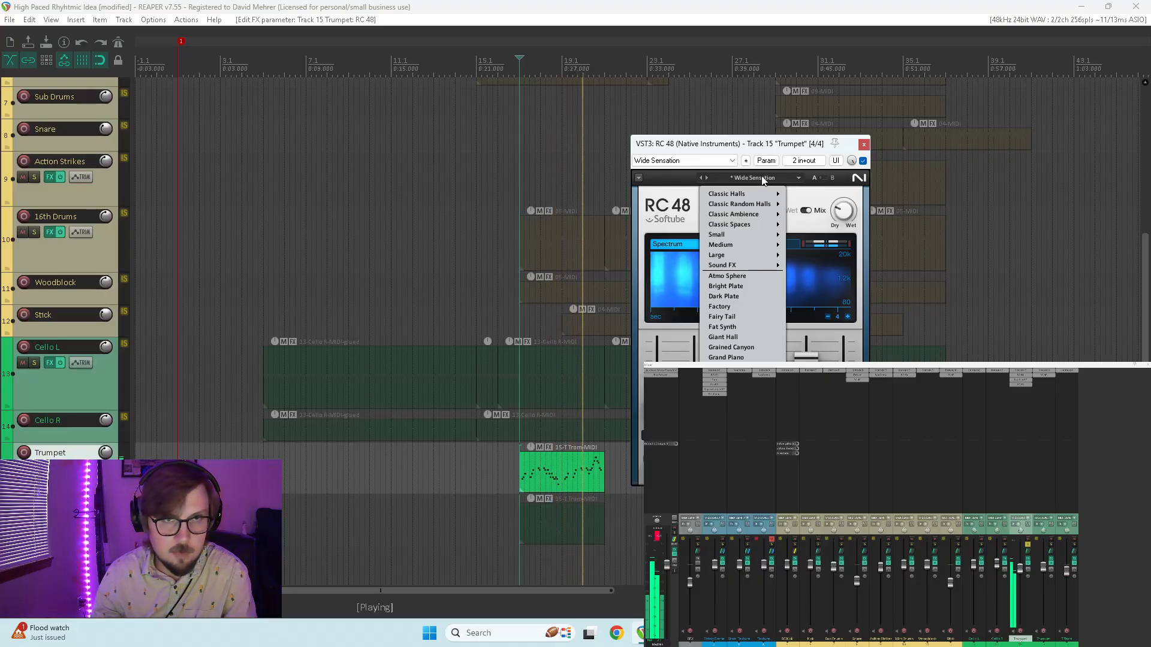
left_click(742, 286)
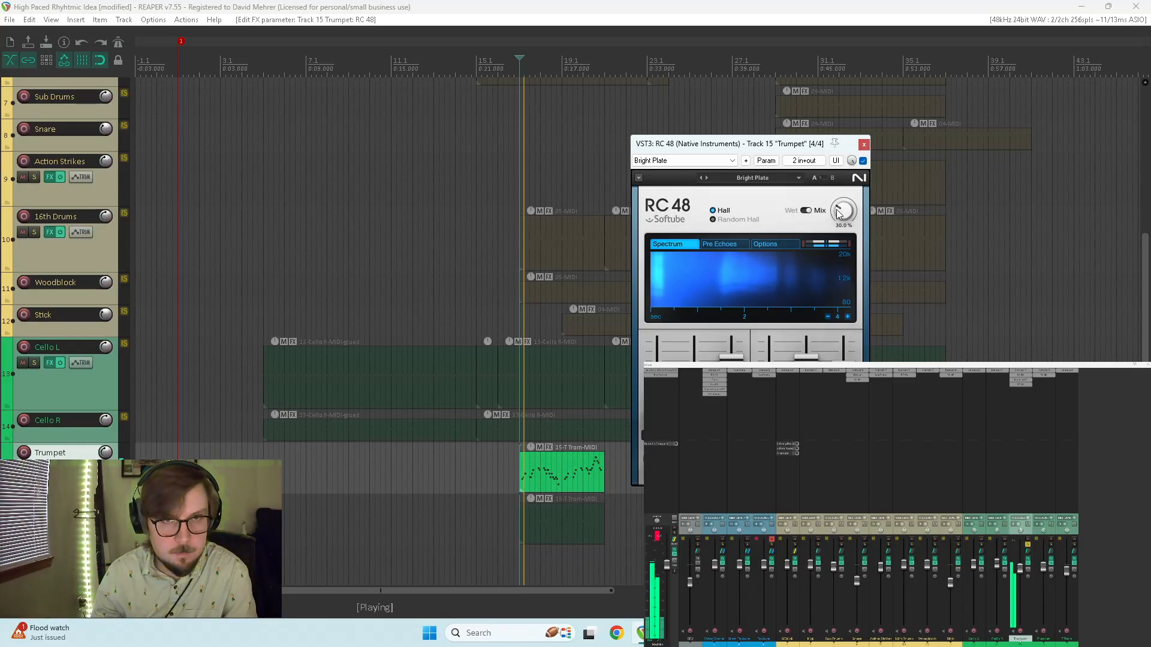
left_click_drag(844, 211, 844, 190)
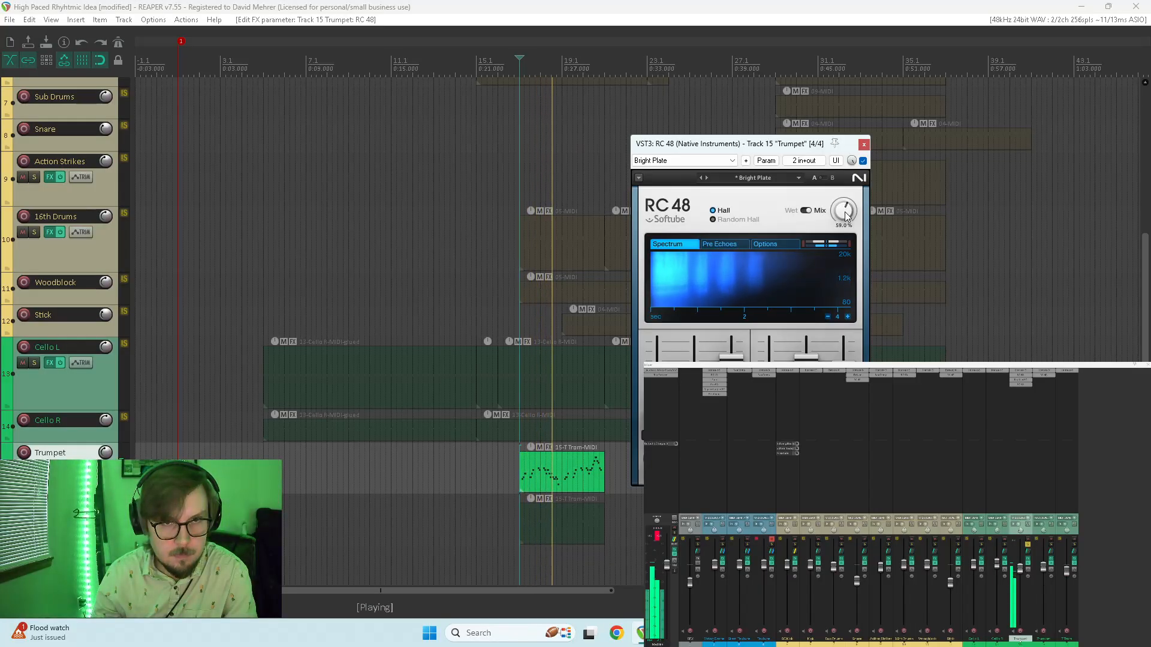
- Load the Dark Plate preset in the new RC 48 and set its mix to 36% while playing the Trumpet
left_click(754, 182)
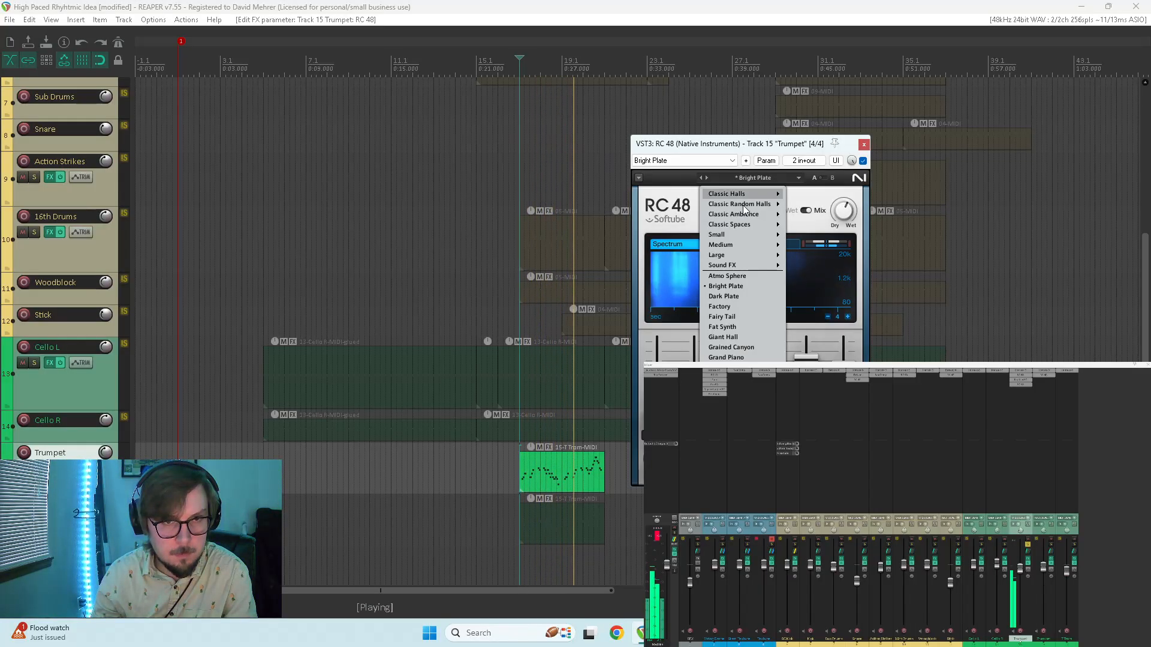
left_click(750, 286)
mouse_move(845, 211)
left_mouse_down()
mouse_move(845, 200)
mouse_move(849, 213)
left_mouse_up()
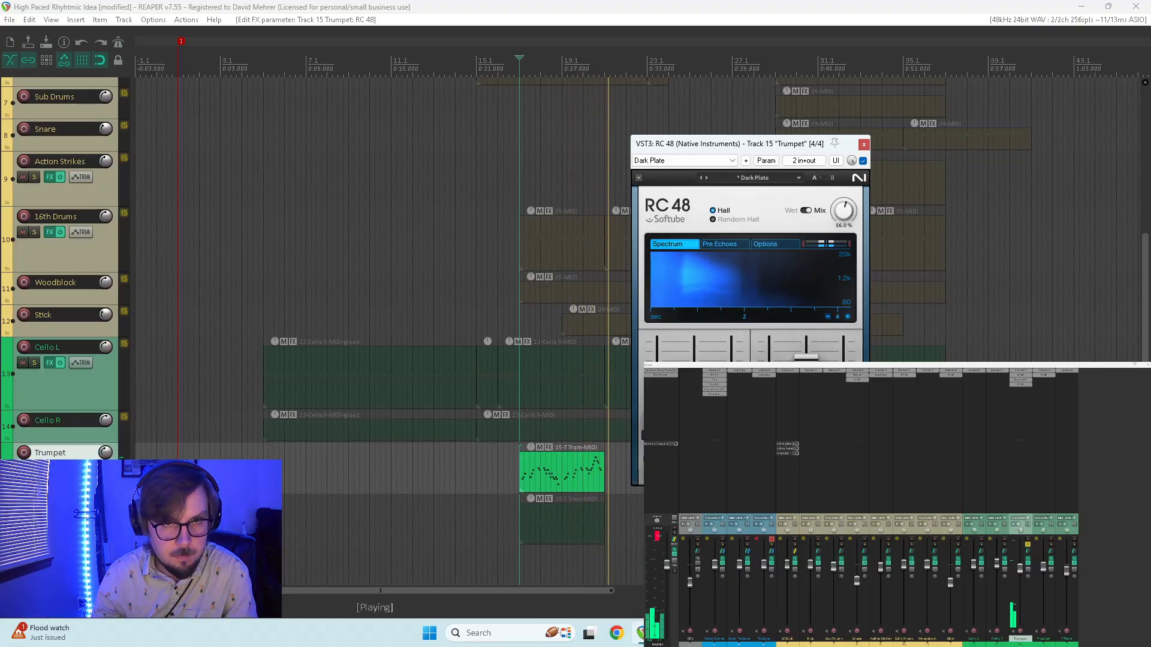
key("space")
key("space")
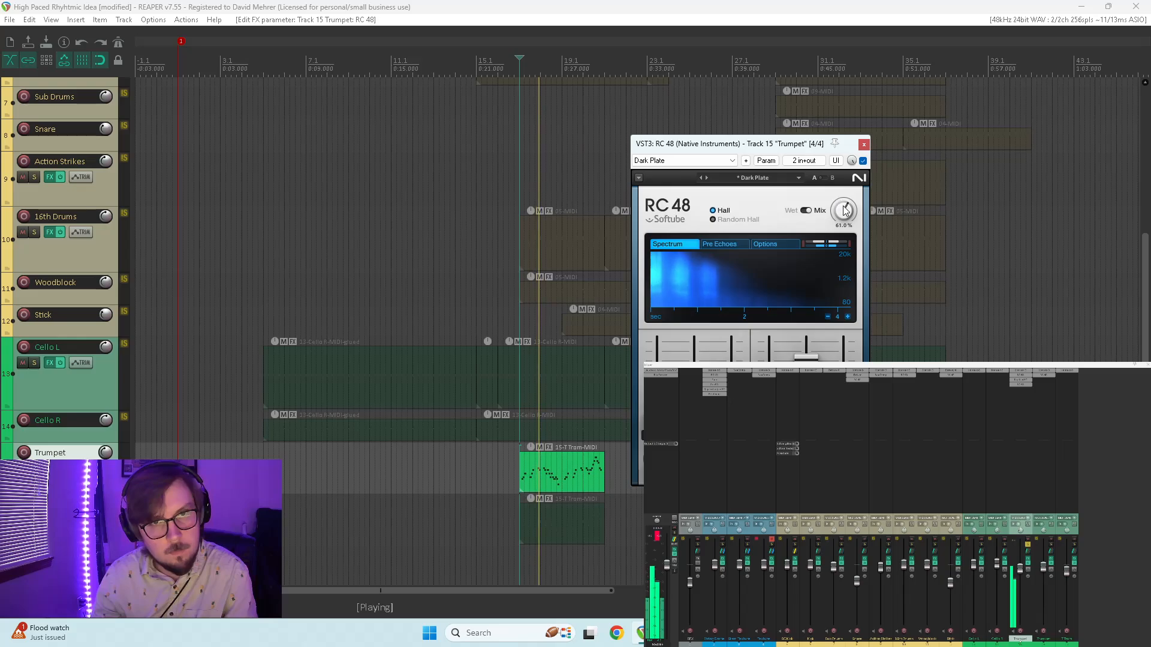
left_click_drag(845, 207, 846, 216)
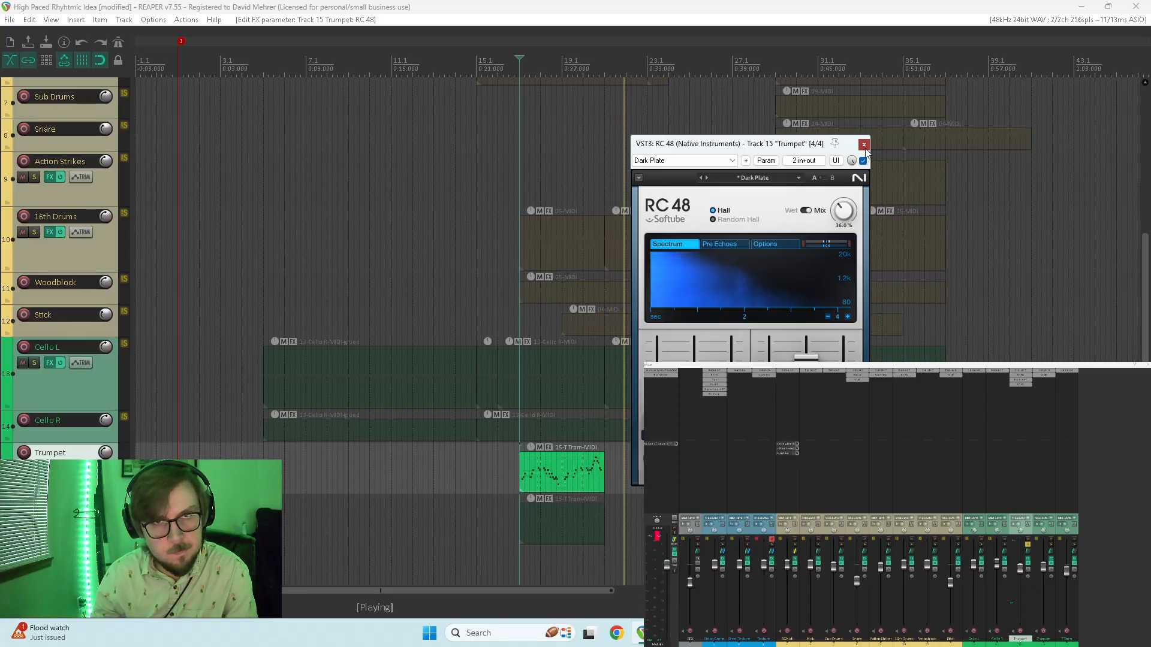
- Close the RC 48 window and play the original Trumpet from bar 17 to check the plate reverb
key("Escape")
key("space")
key("space")
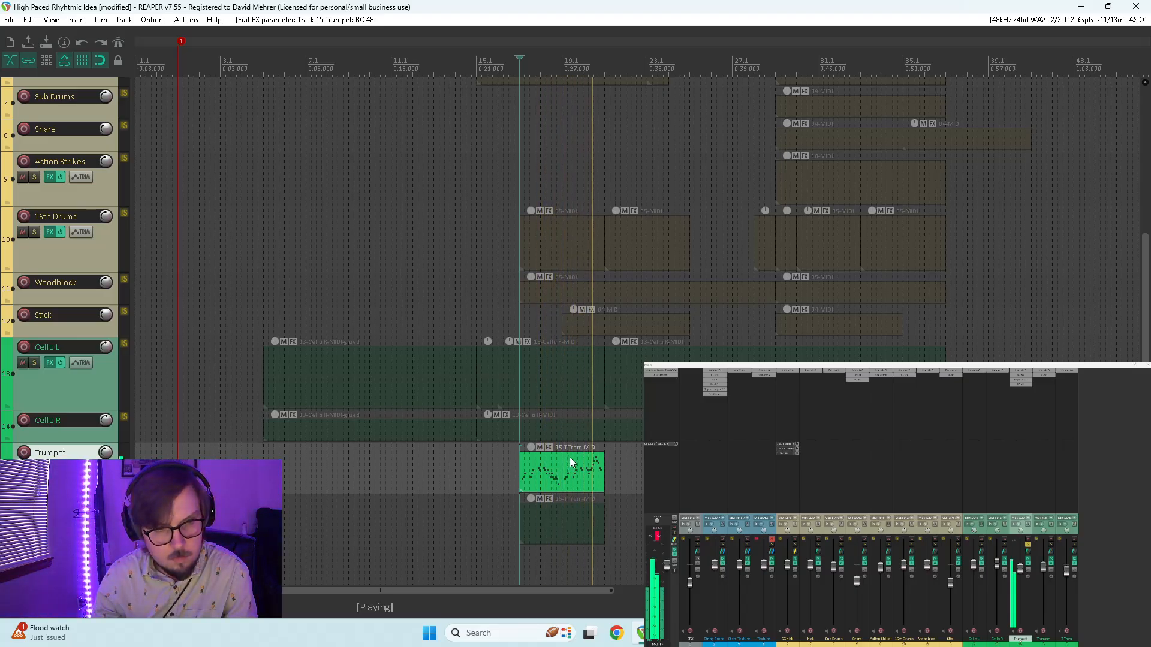
key("space")
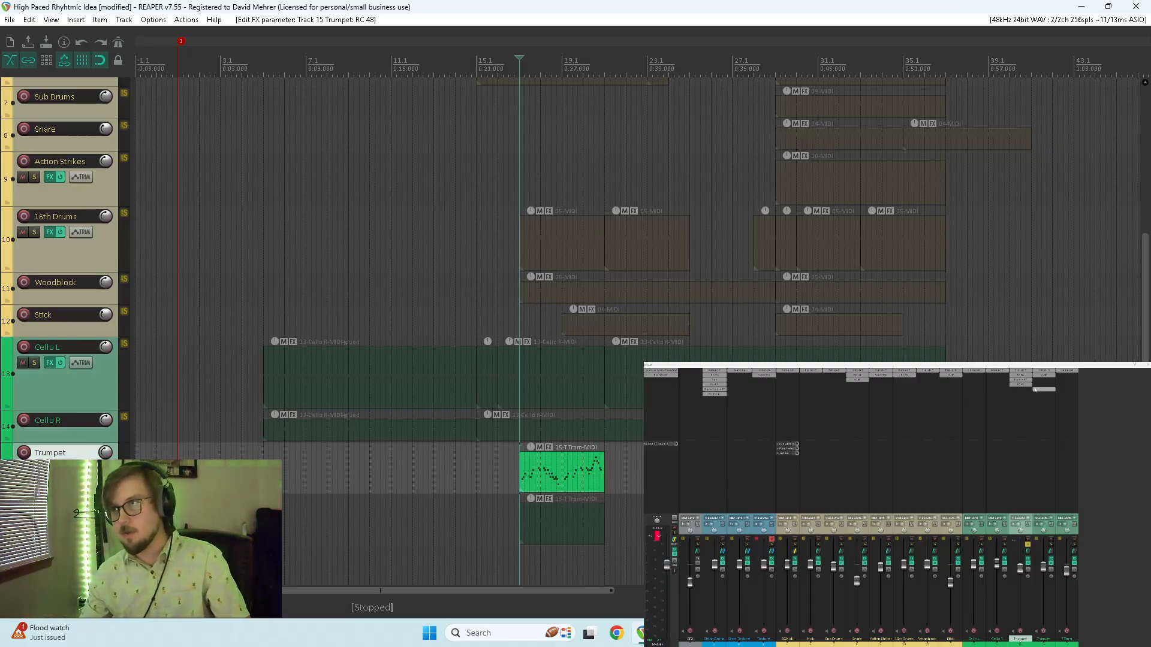
- Reopen the second RC 48 on the original Trumpet, set its mix to 41%, close its window, and replay from bar 17
left_click(1031, 385)
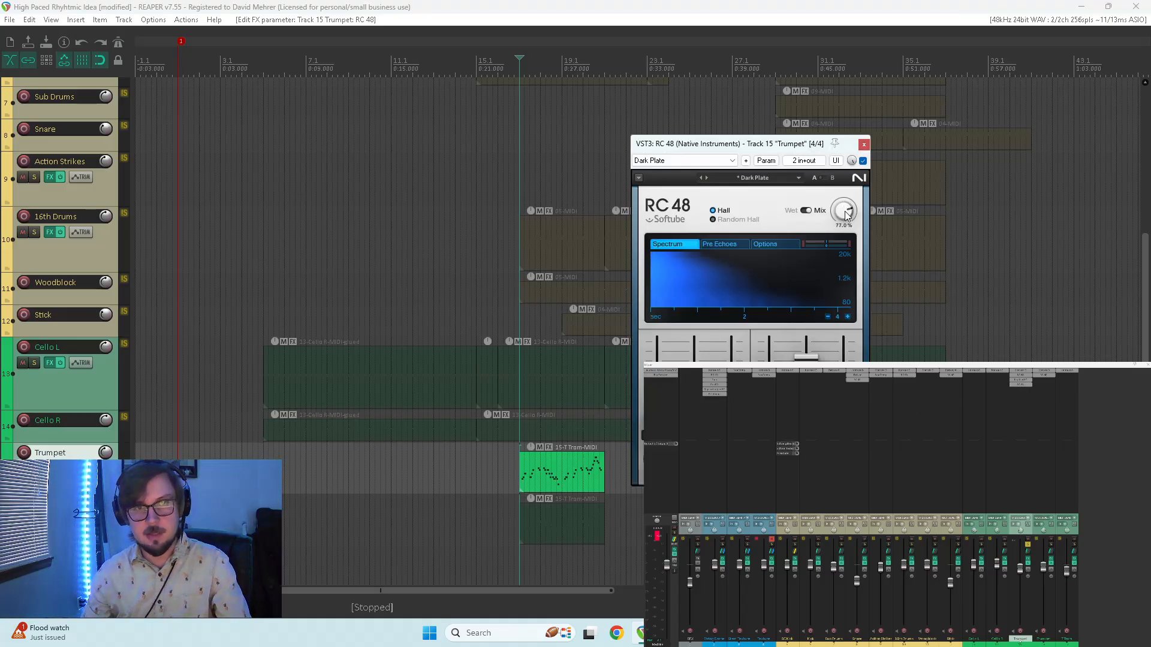
key("space")
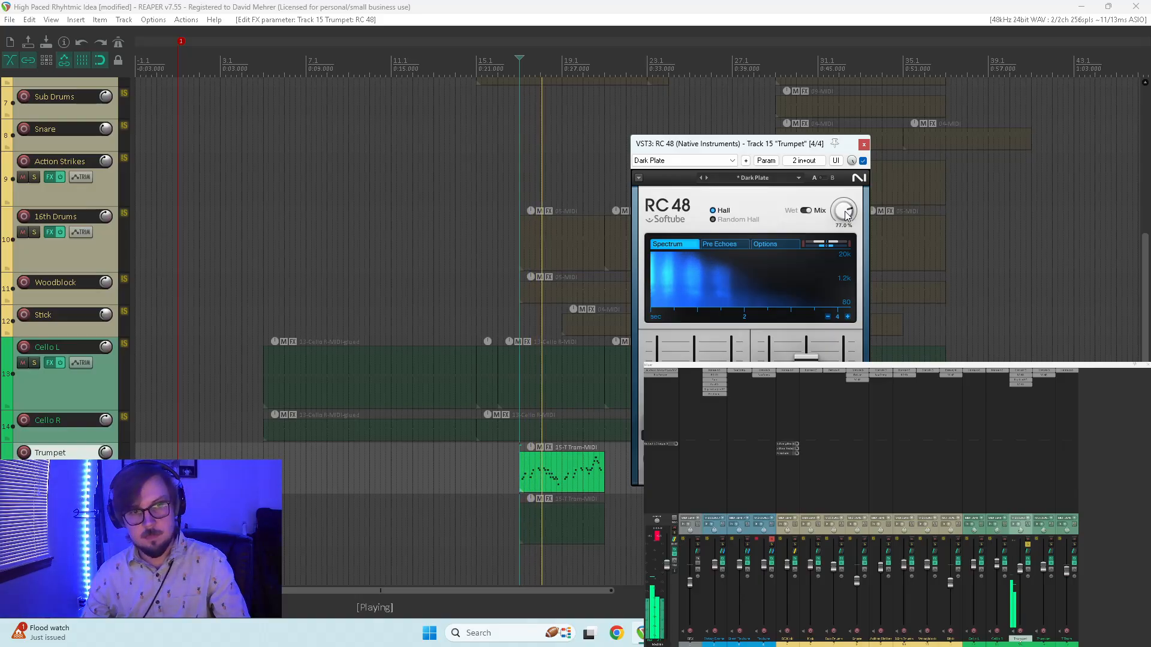
left_click_drag(846, 214, 844, 233)
key("space")
key("space")
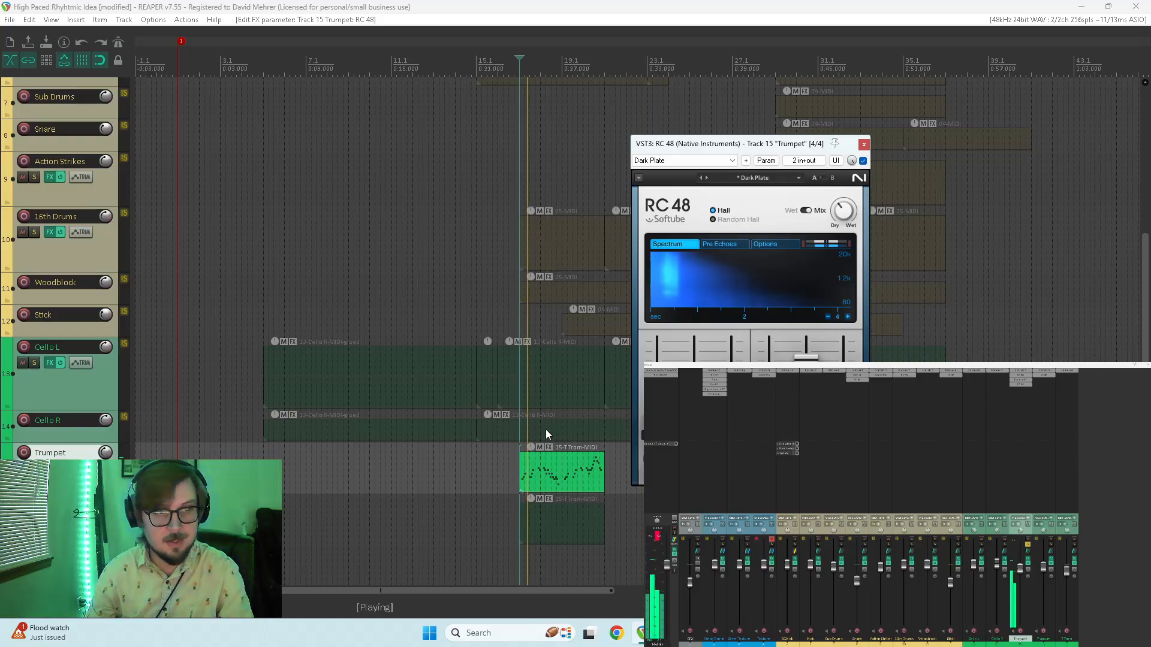
mouse_move(845, 214)
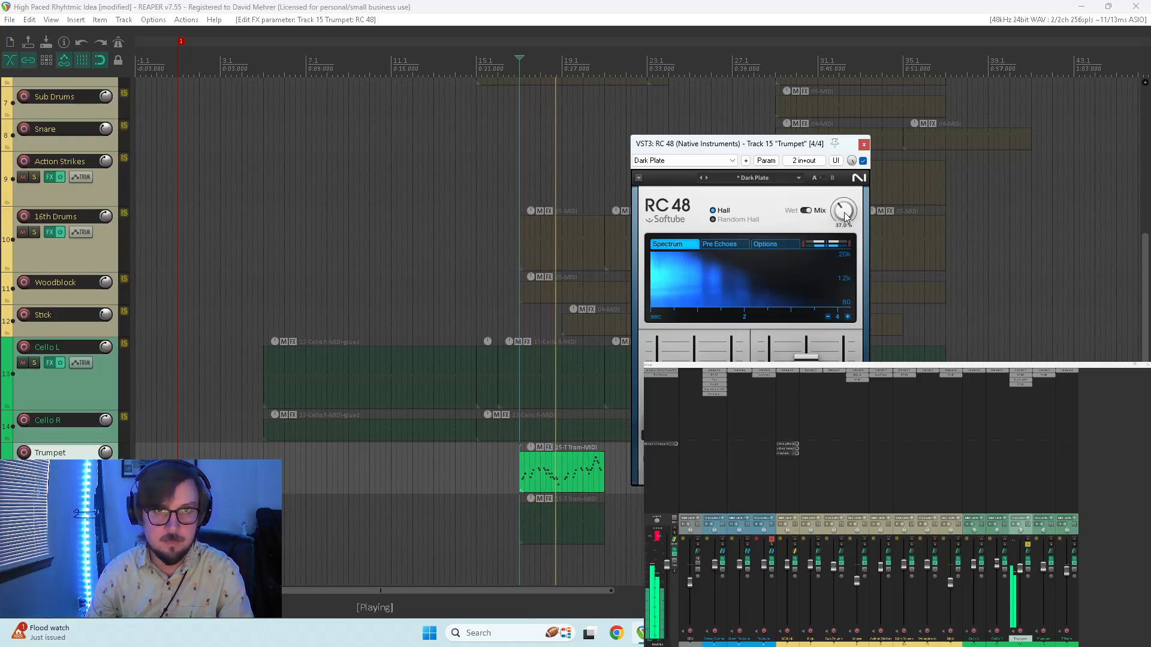
left_click_drag(845, 216, 845, 214)
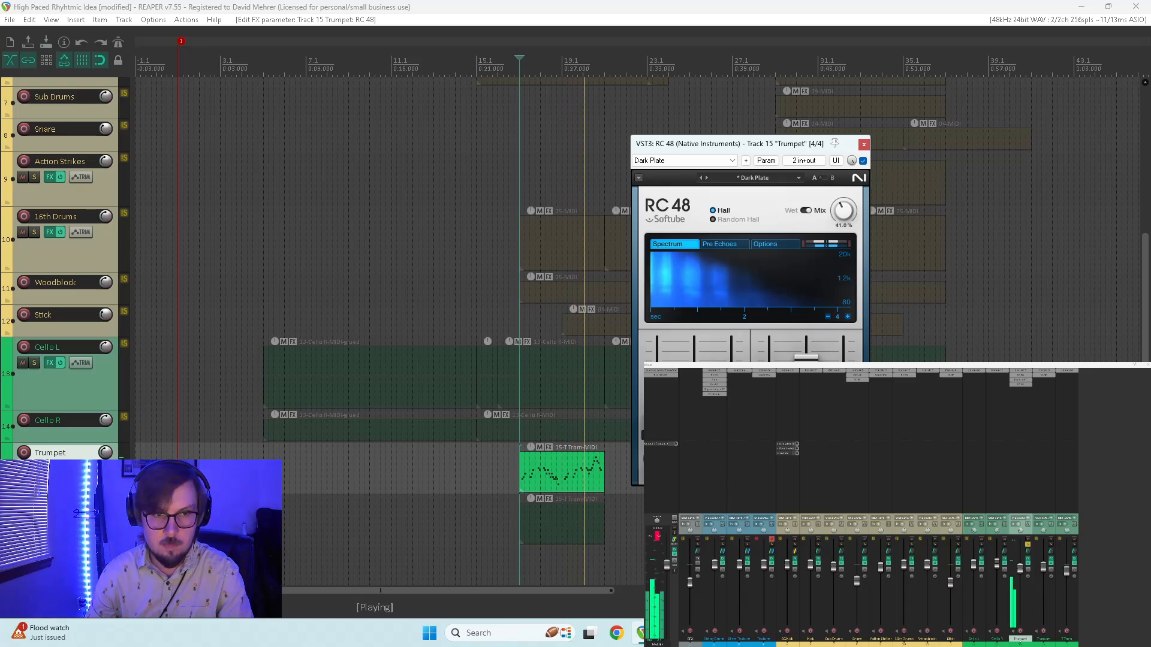
left_click(864, 144)
key("space")
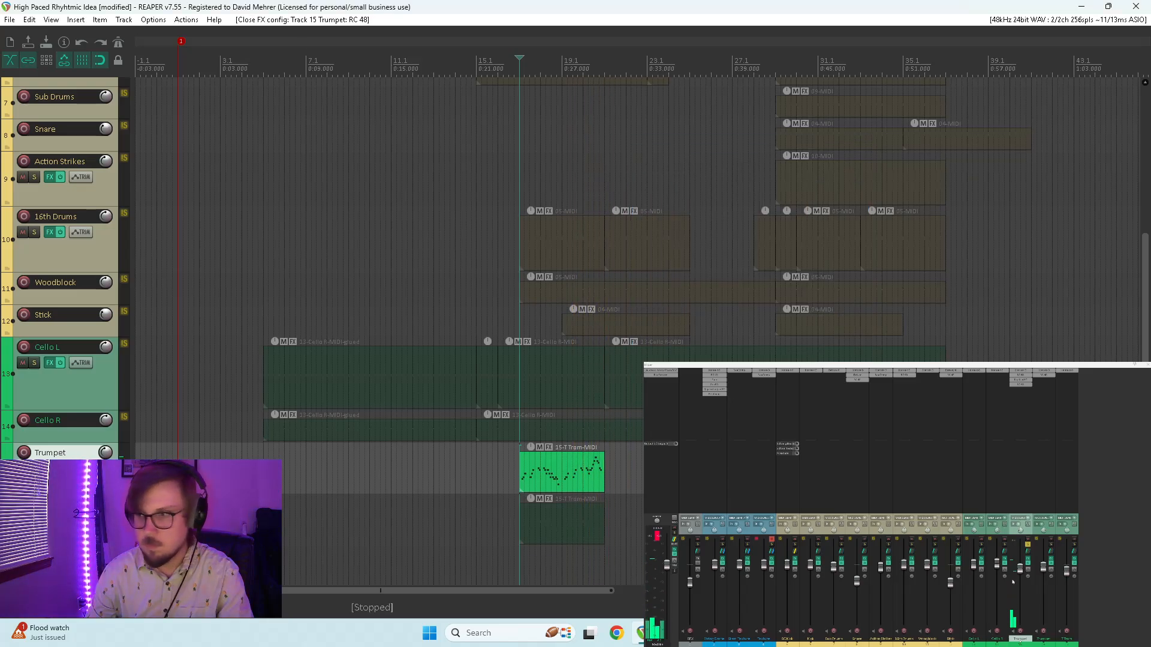
key("space")
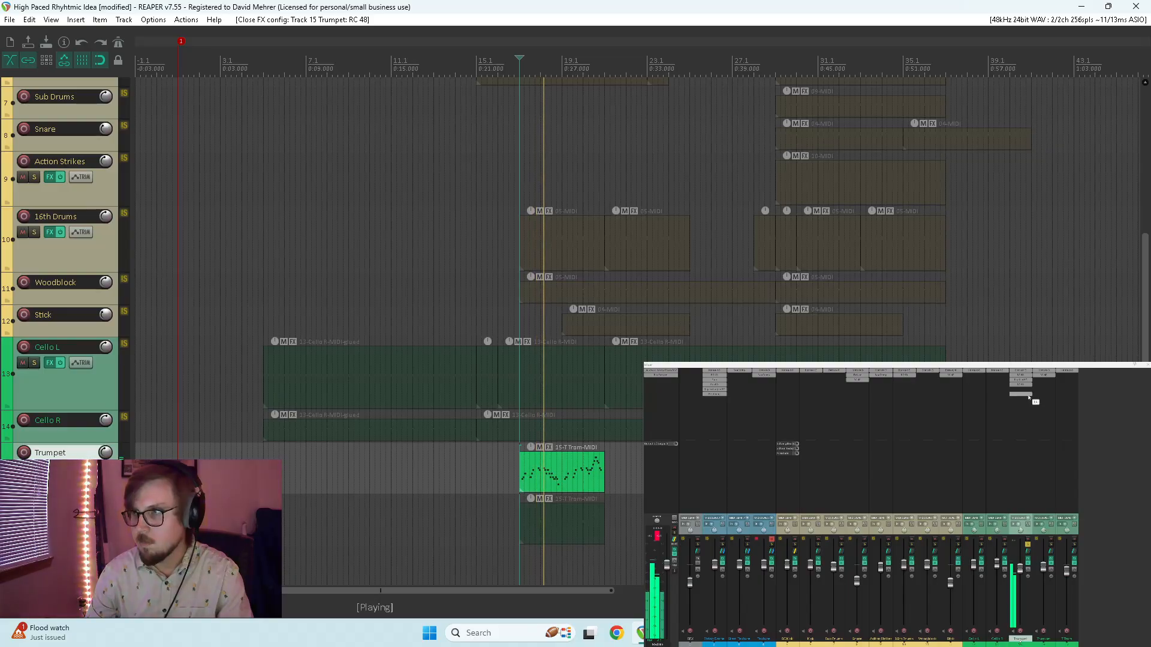
- Copy the plate RC 48 from the original Trumpet to its duplicate, solo the duplicate too, and adjust the original's pan during playback
left_click_drag(1027, 380, 1043, 385)
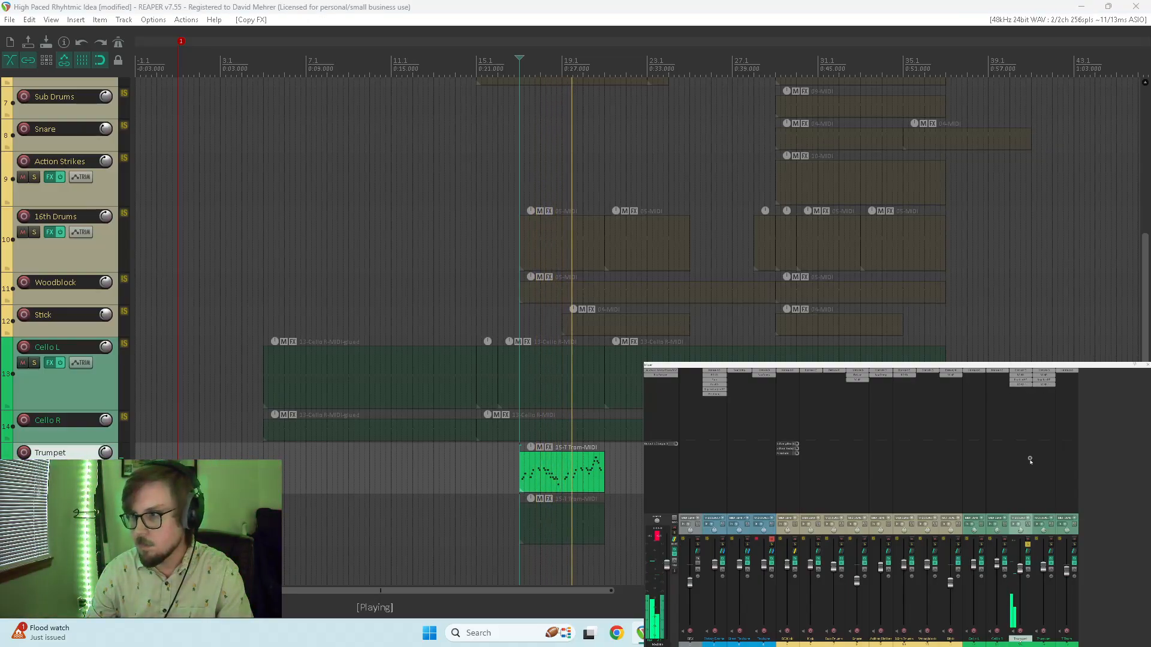
left_click(1050, 545)
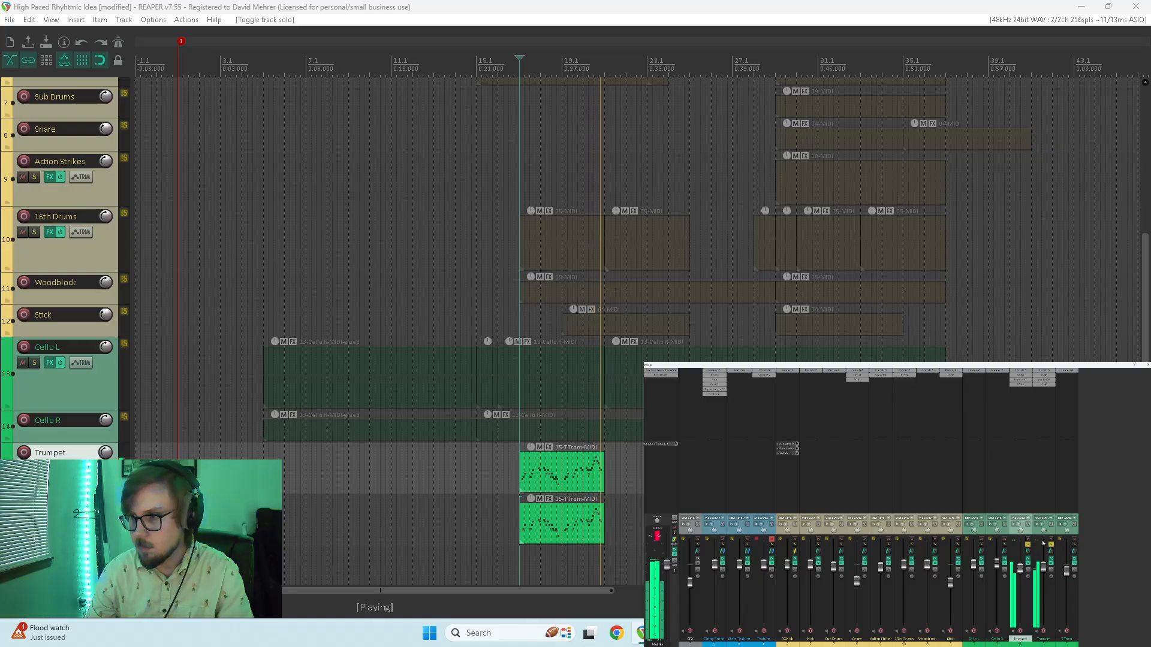
left_click_drag(1021, 529, 1021, 527)
key("space")
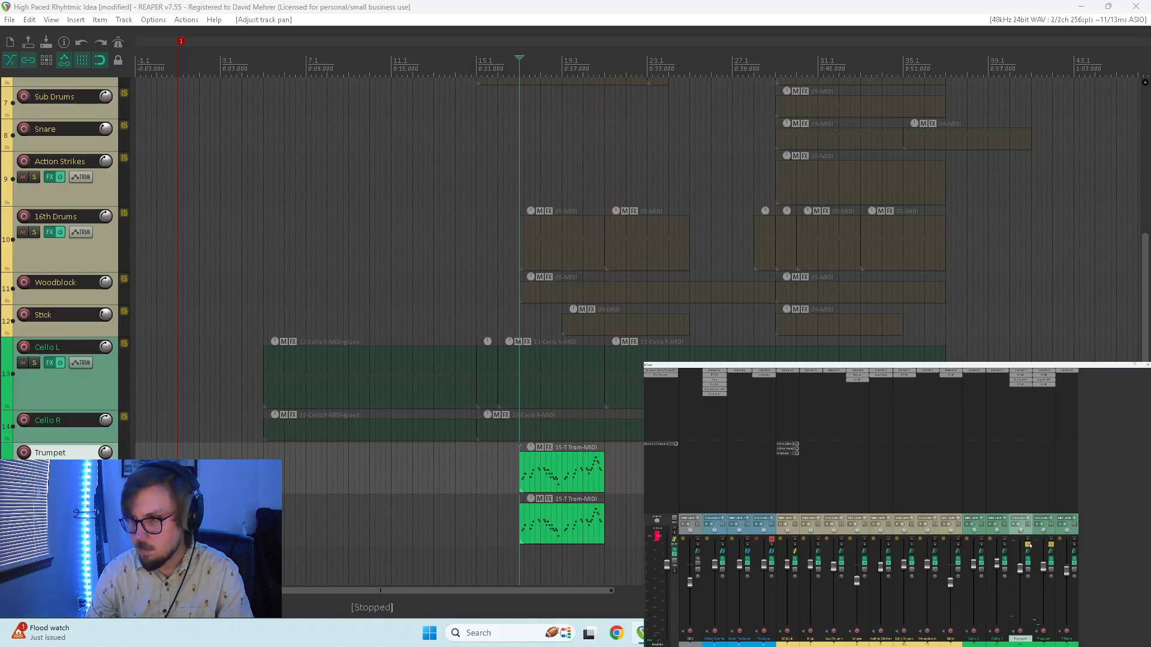
key("space")
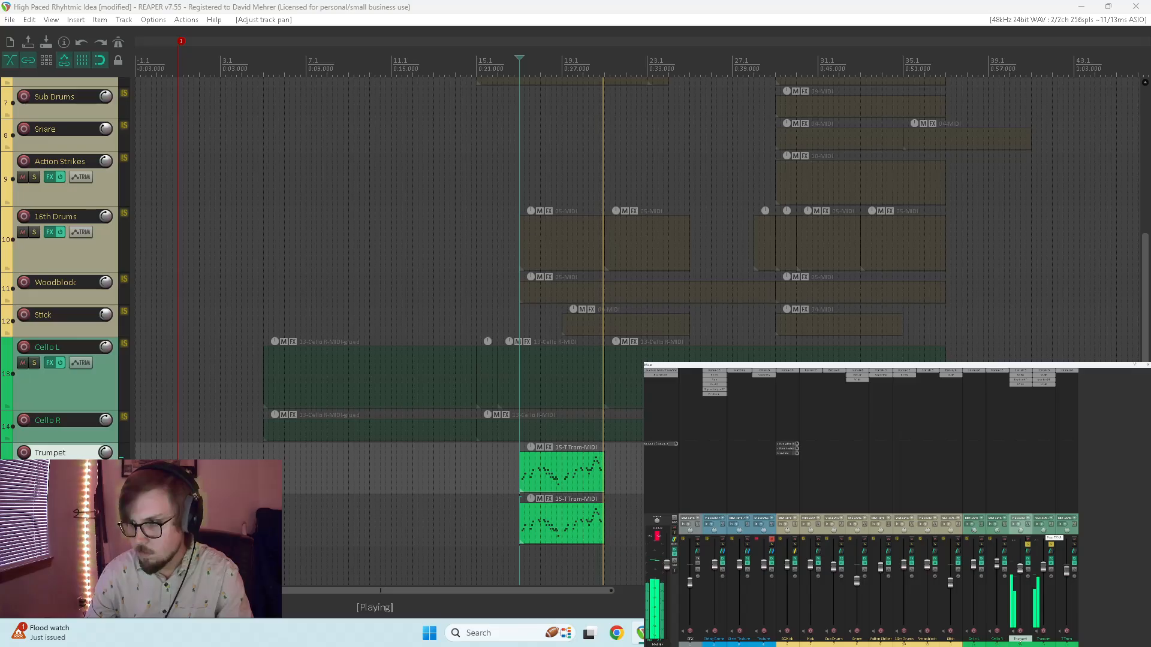
- Unsolo the duplicate Trumpet, replay the original alone from bar 17, and readjust the original's pan
left_click(1051, 544)
key("space")
key("space")
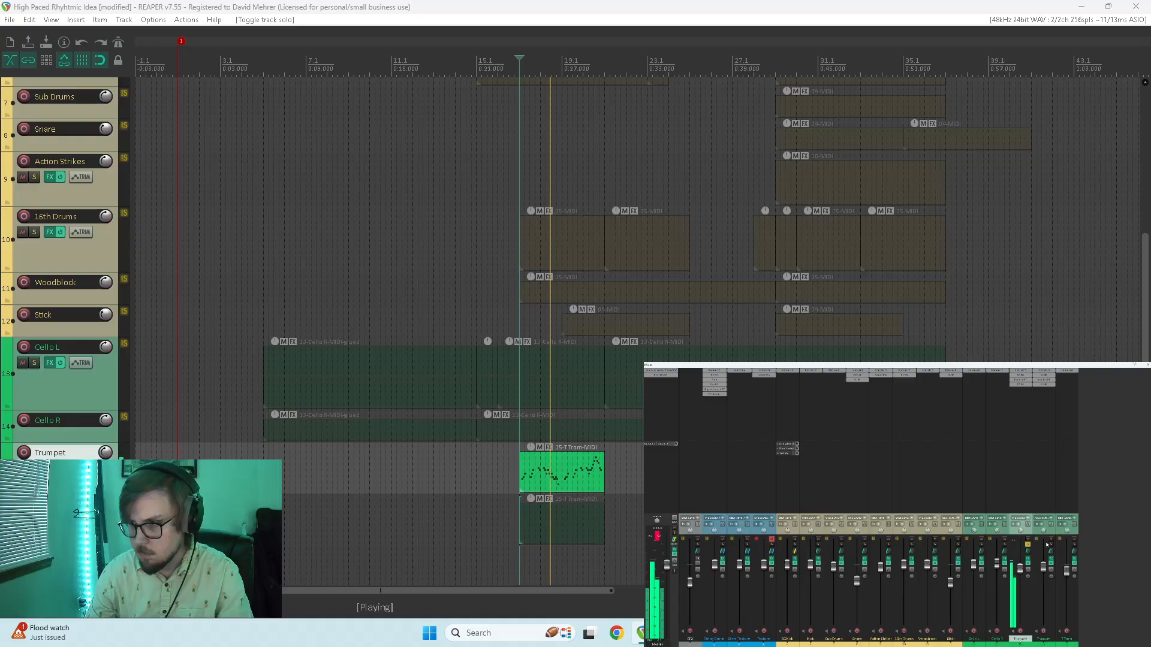
left_click_drag(1021, 533, 1022, 529)
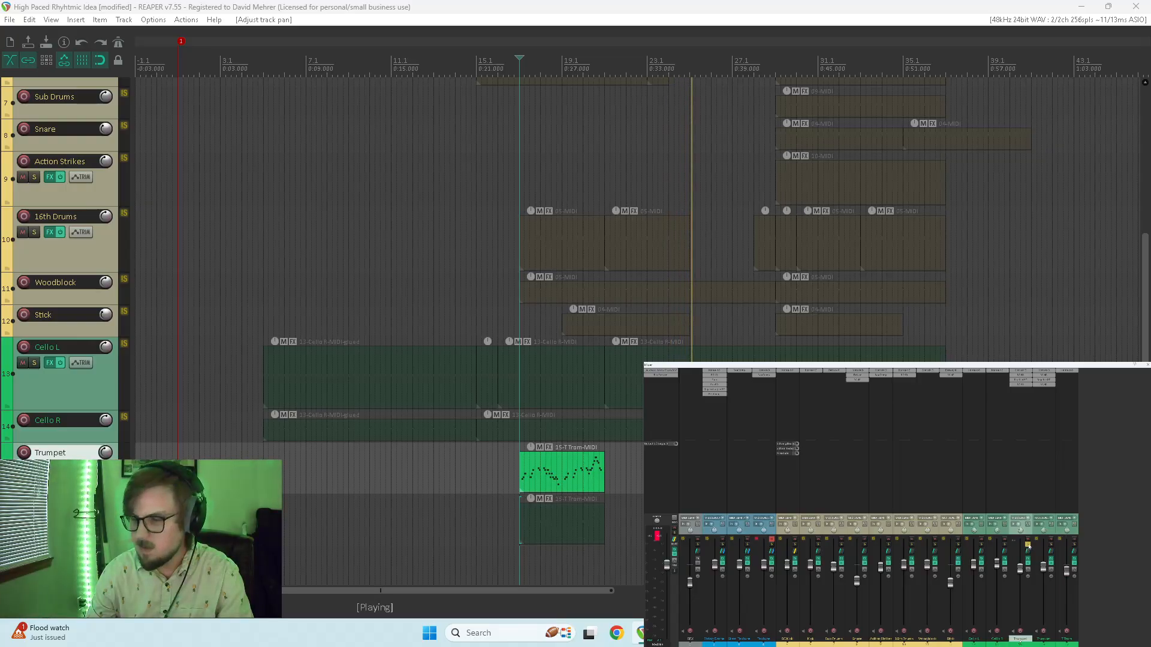
- Play both Trumpets soloed from bar 17, audition them with the trombone track around bar 29, and return the cursor to bar 17
left_click(1051, 545)
key("space")
key("space")
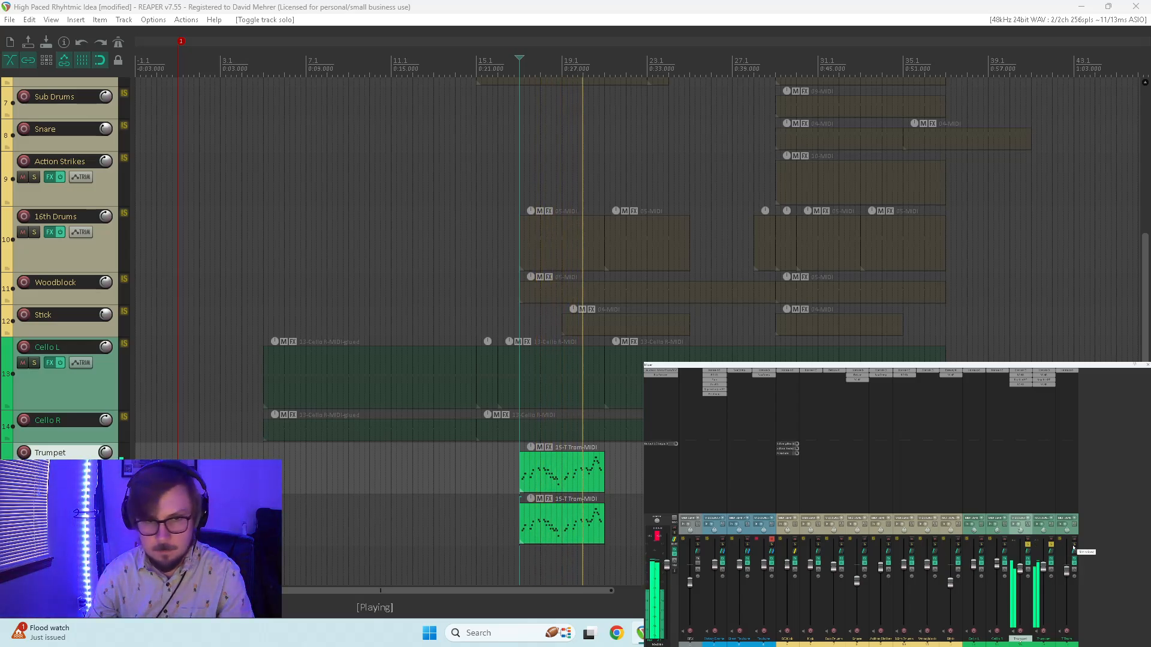
left_click(776, 427)
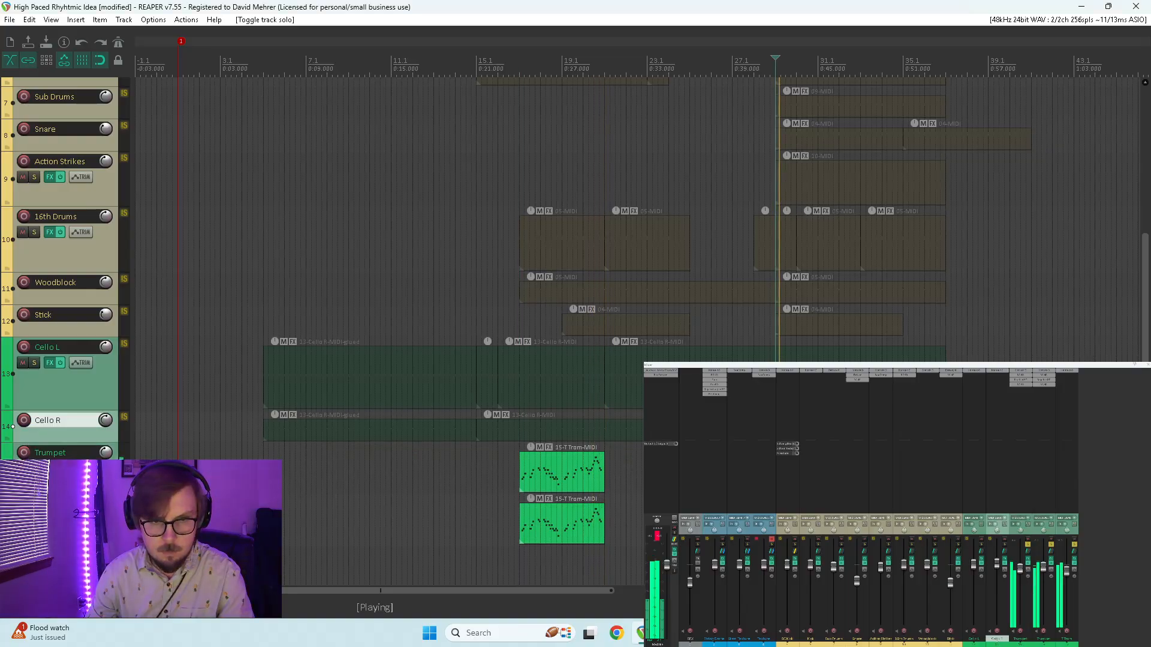
key("space")
left_click(522, 413)
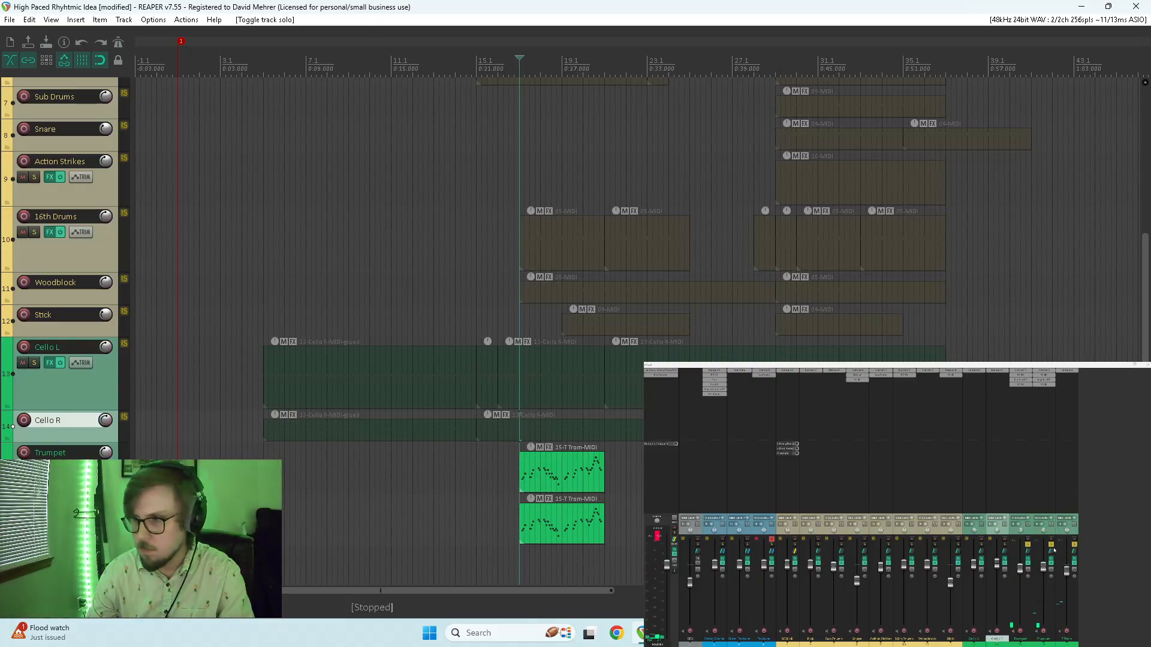
- Unsolo the two Trumpets and the trombone track, and play the full mix from bar 17
left_click_drag(1075, 545, 1017, 546)
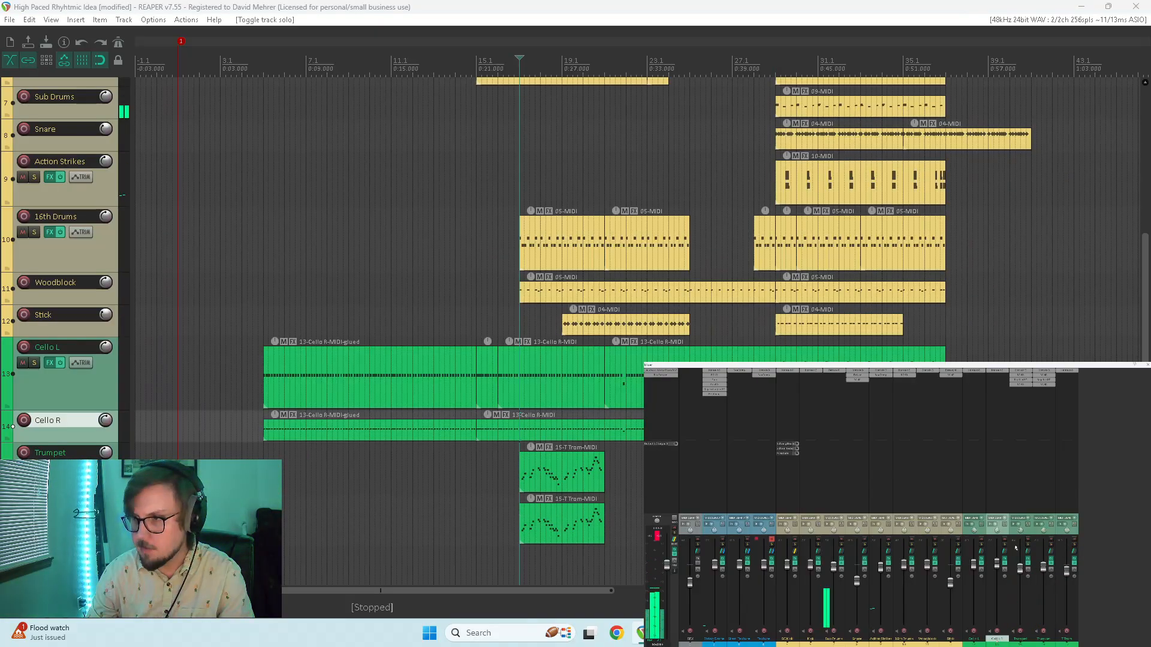
key("space")
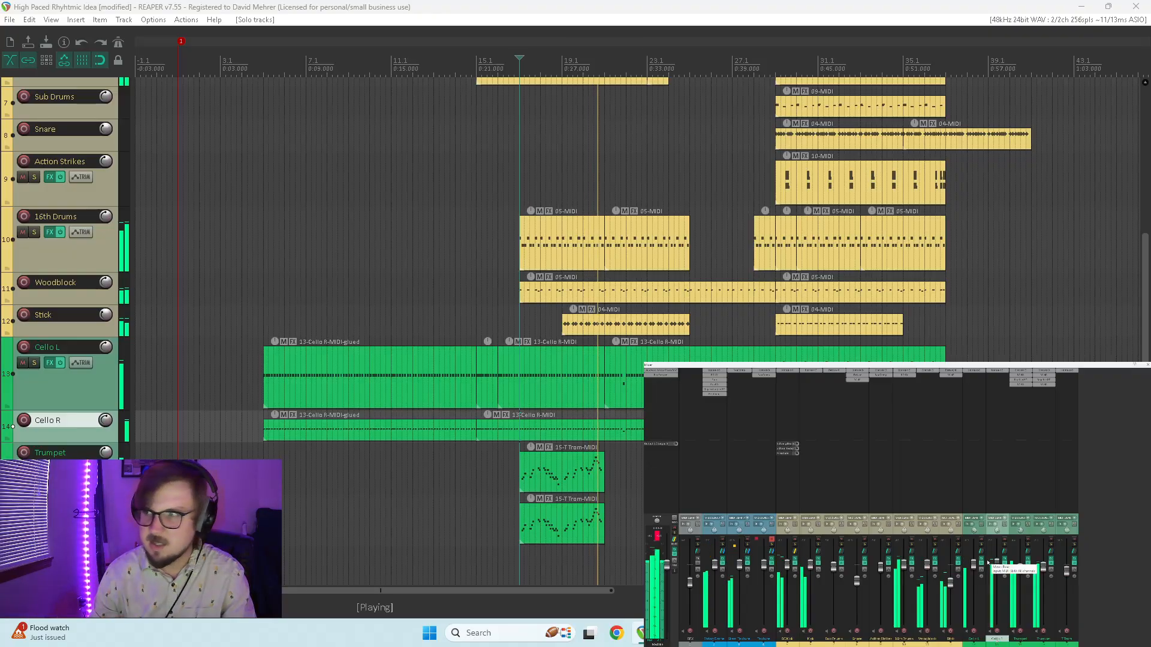
key("space")
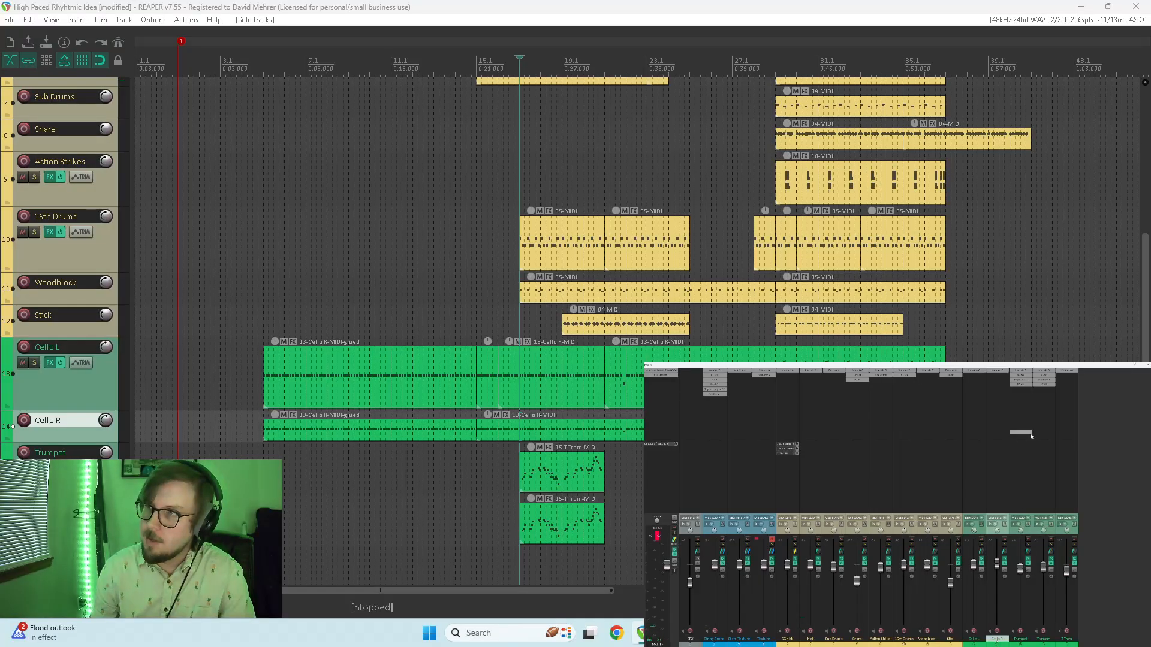
- Bypass the effects on both Trumpets and load Trumpet 2 with the Staccato articulation in the original Trumpet's Kontakt
left_click(1025, 382)
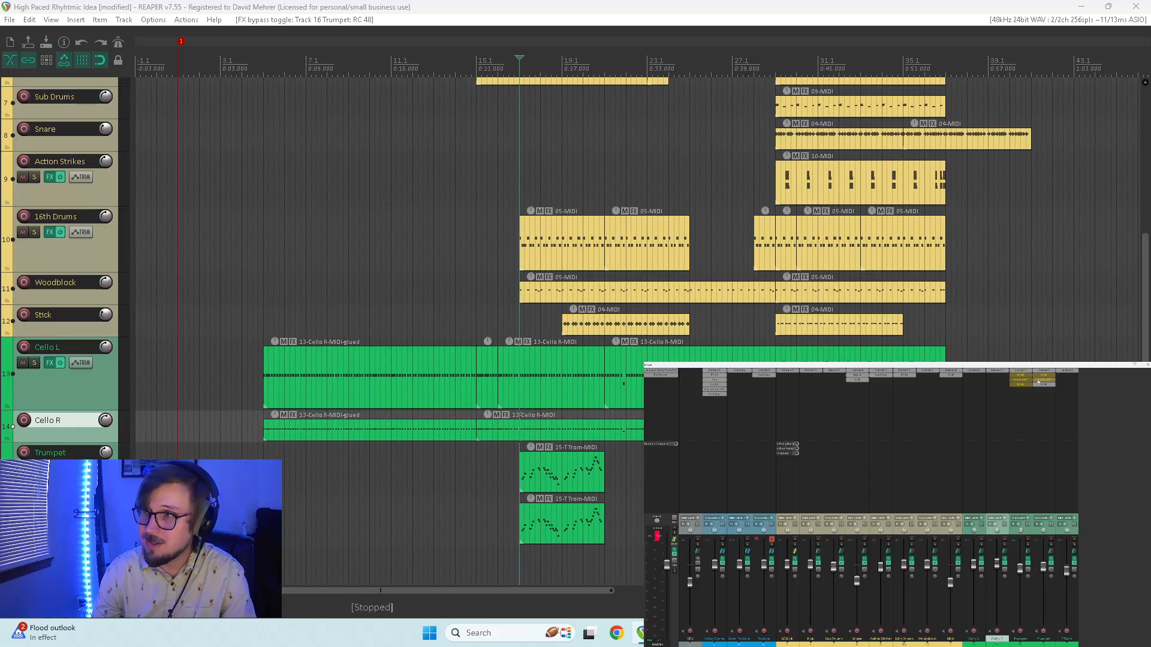
left_click(1023, 374)
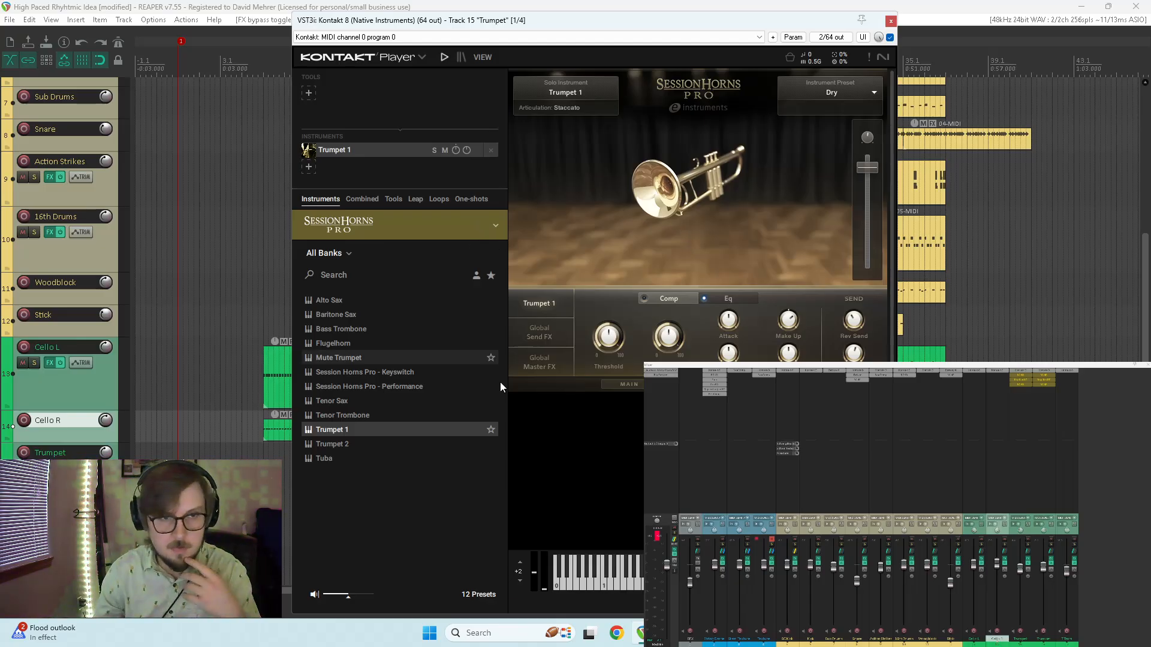
left_click(347, 444)
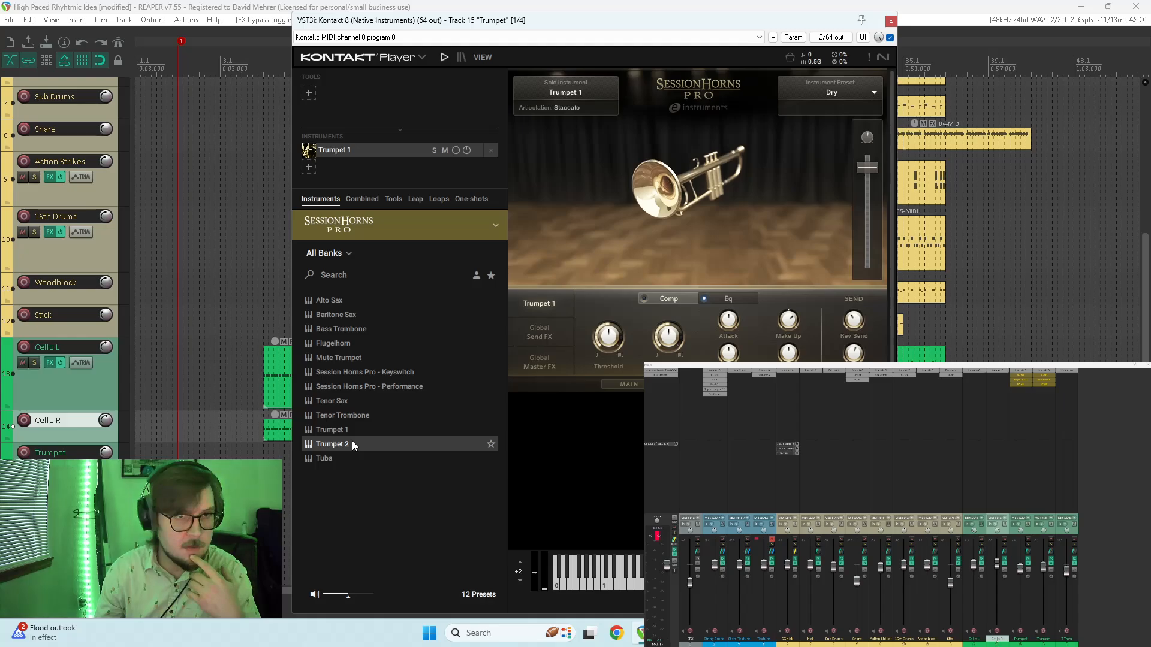
double_click(351, 442)
left_click(606, 354)
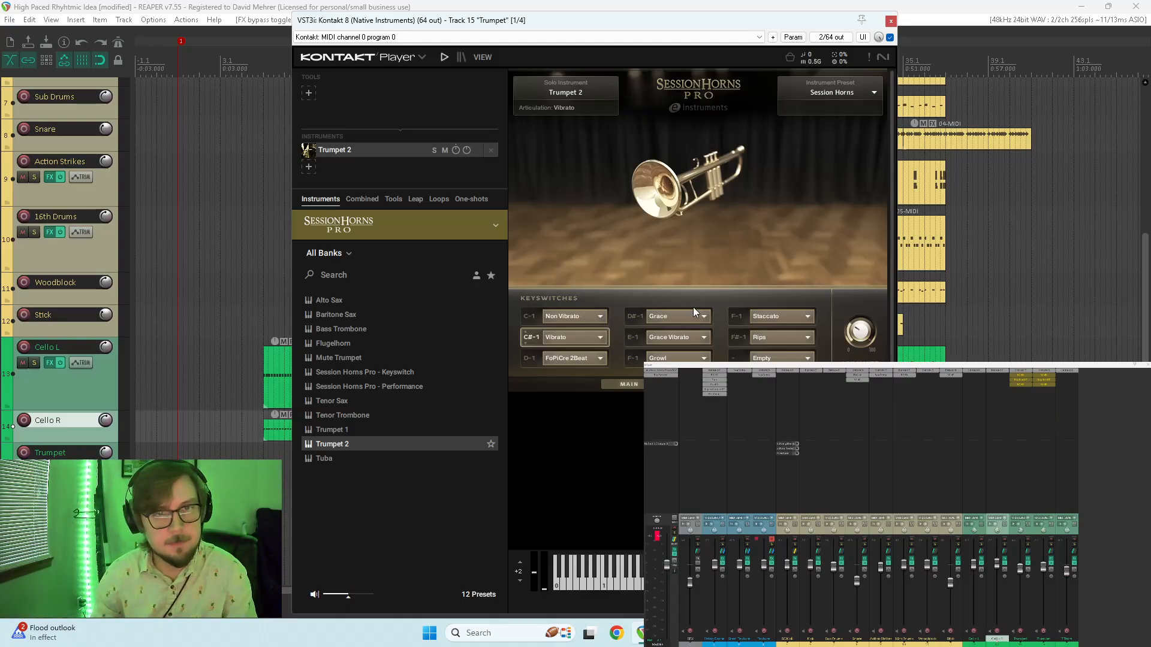
left_click(743, 315)
- Play the full mix from bar 17 with the duplicate Trumpet muted, and replay it with the duplicate unmuted
key("space")
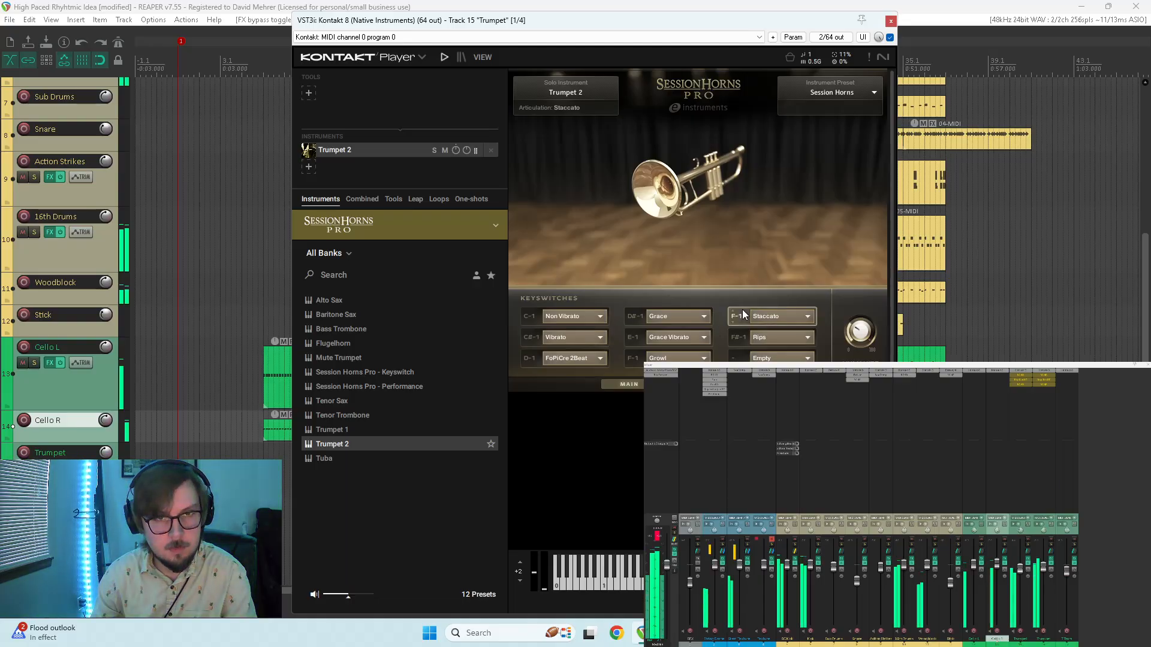
left_click(1051, 540)
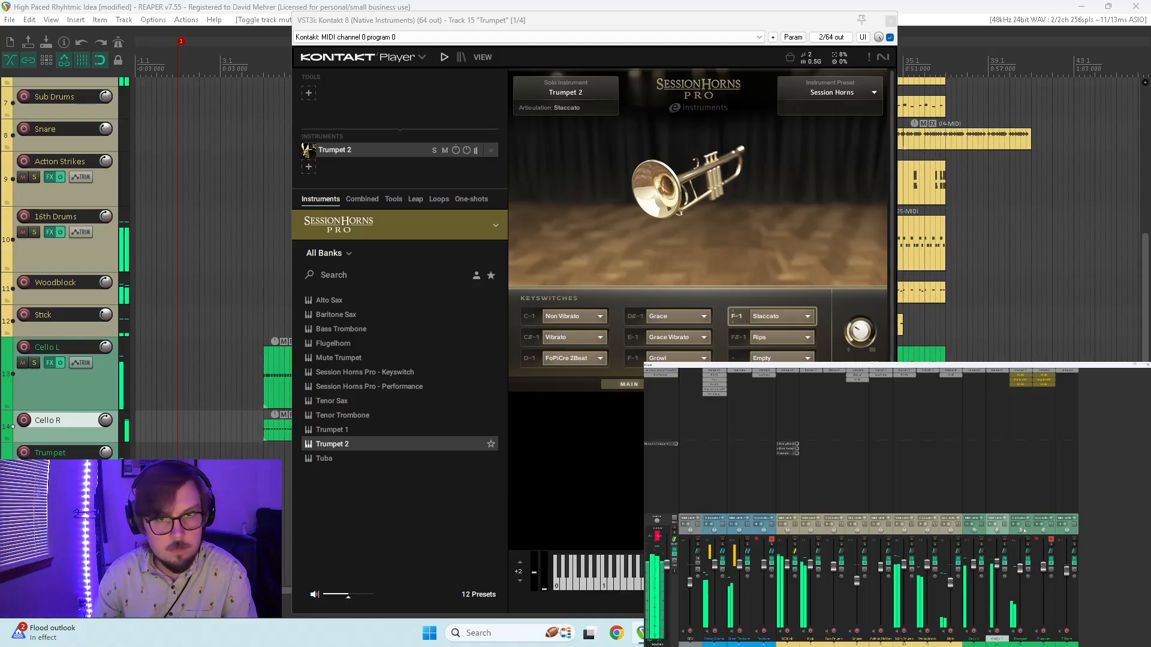
key("space")
left_click(1053, 541)
key("space")
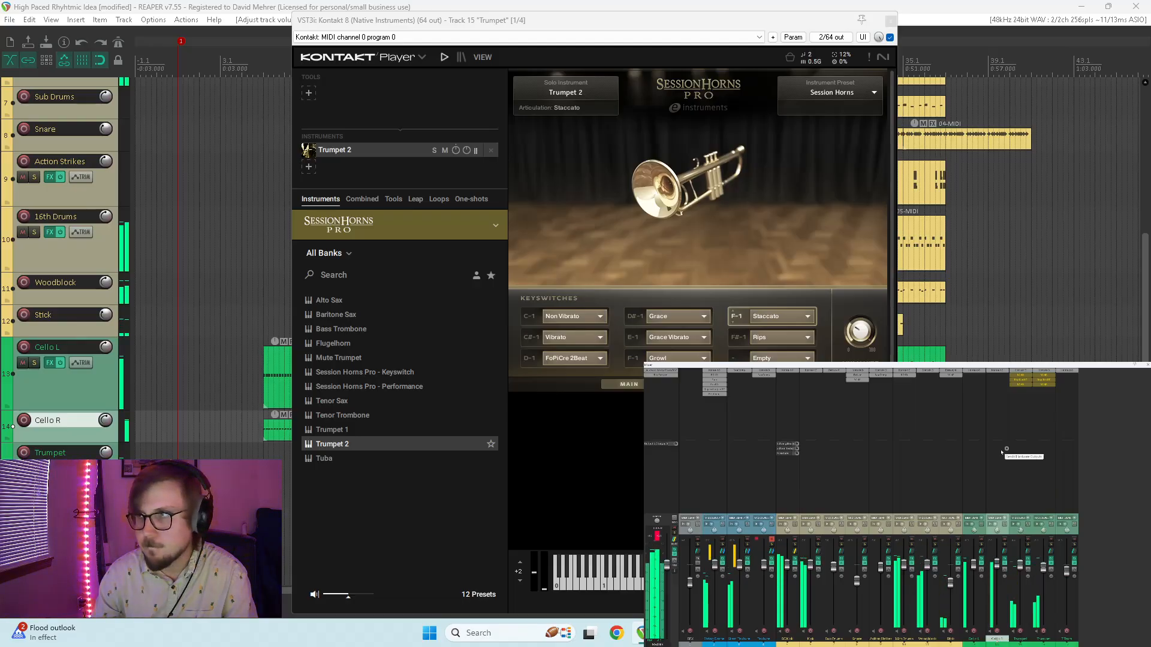
- Re-enable the bypassed effects on both Trumpet tracks, including the plate RC 48, while the mix plays
left_click(1027, 377)
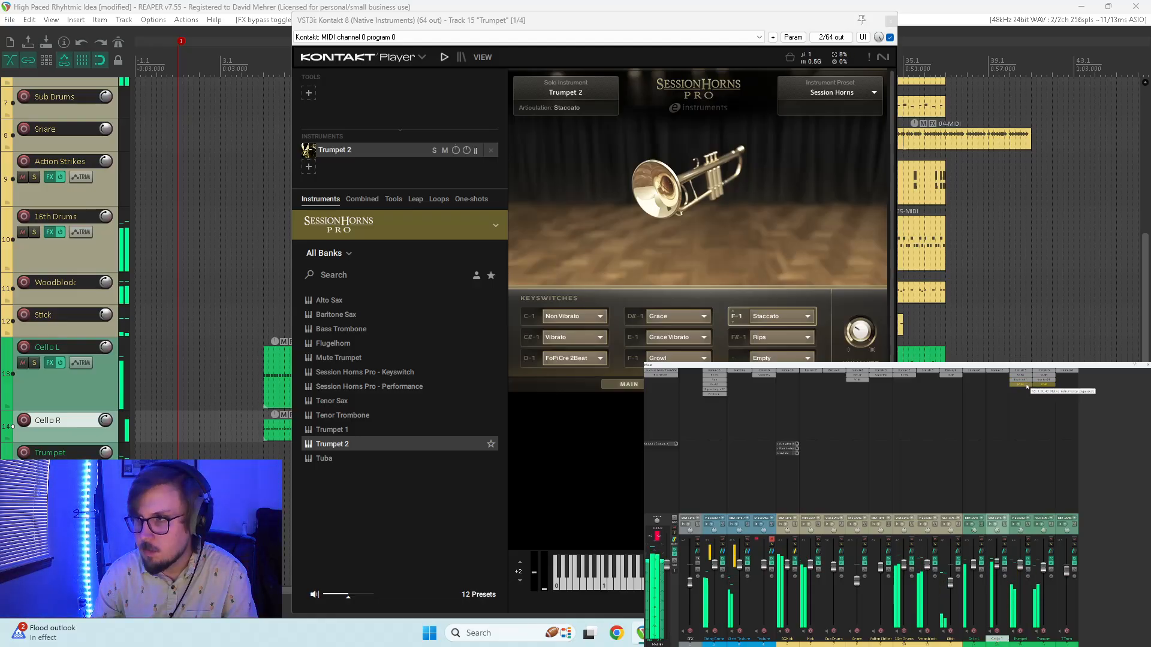
left_click(1026, 385, "shift")
left_click(1038, 385, "shift")
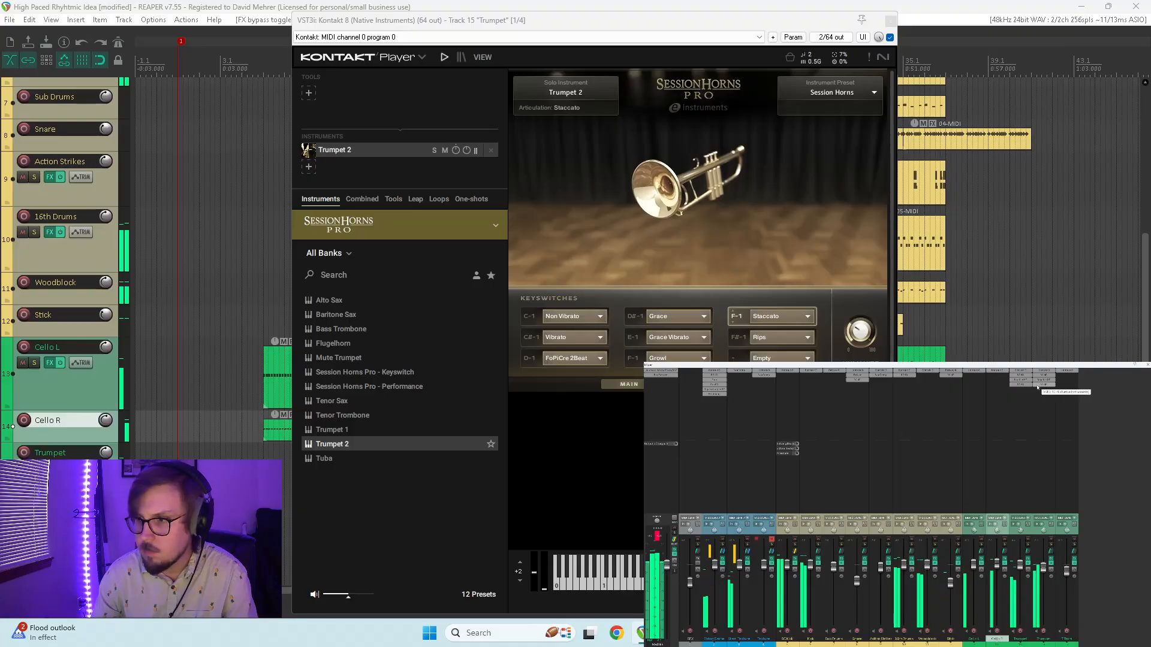
- Raise the original Trumpet's volume, solo both Trumpets, and close the Kontakt window
left_click(1029, 545)
left_click(1029, 545)
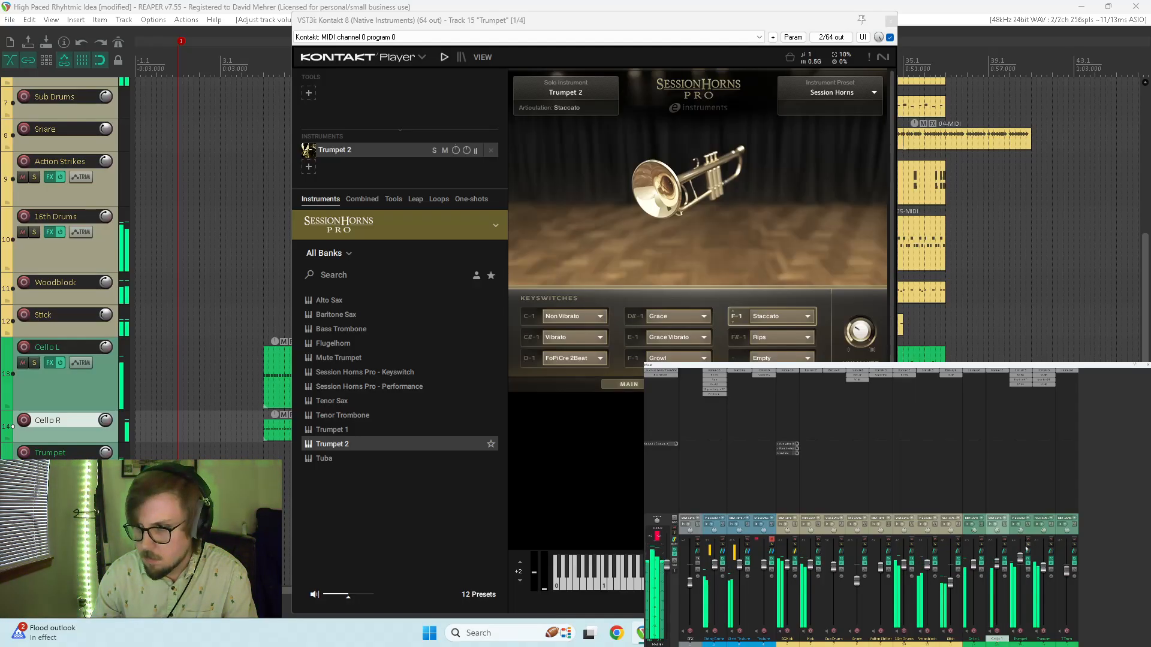
left_click(1046, 545)
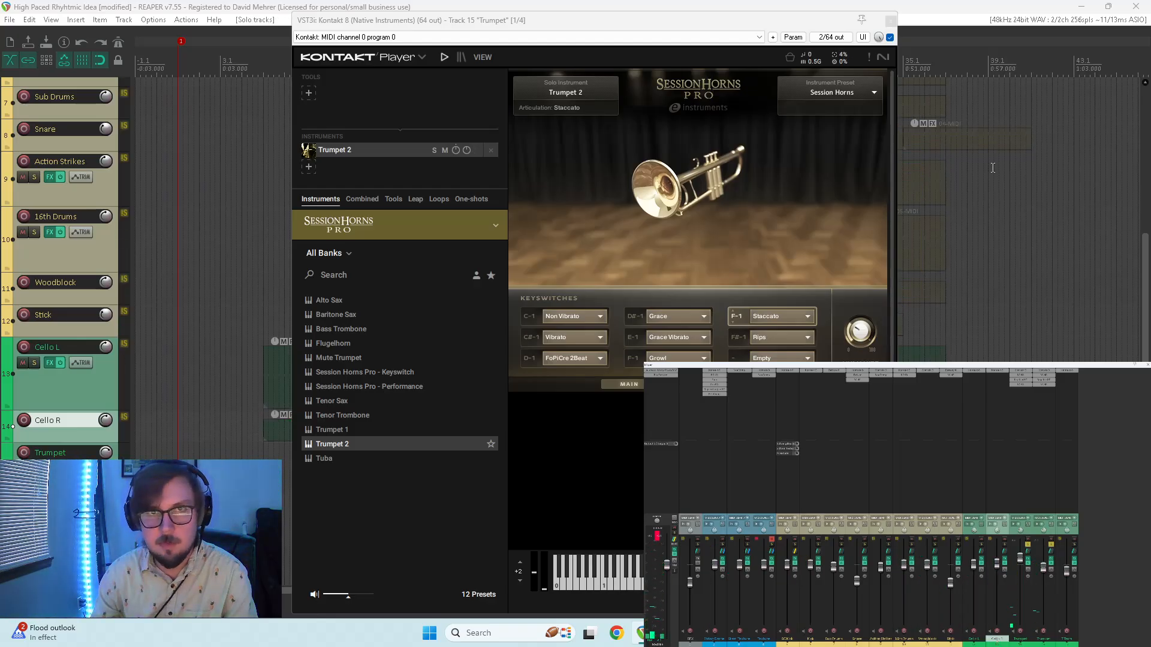
left_click(891, 21)
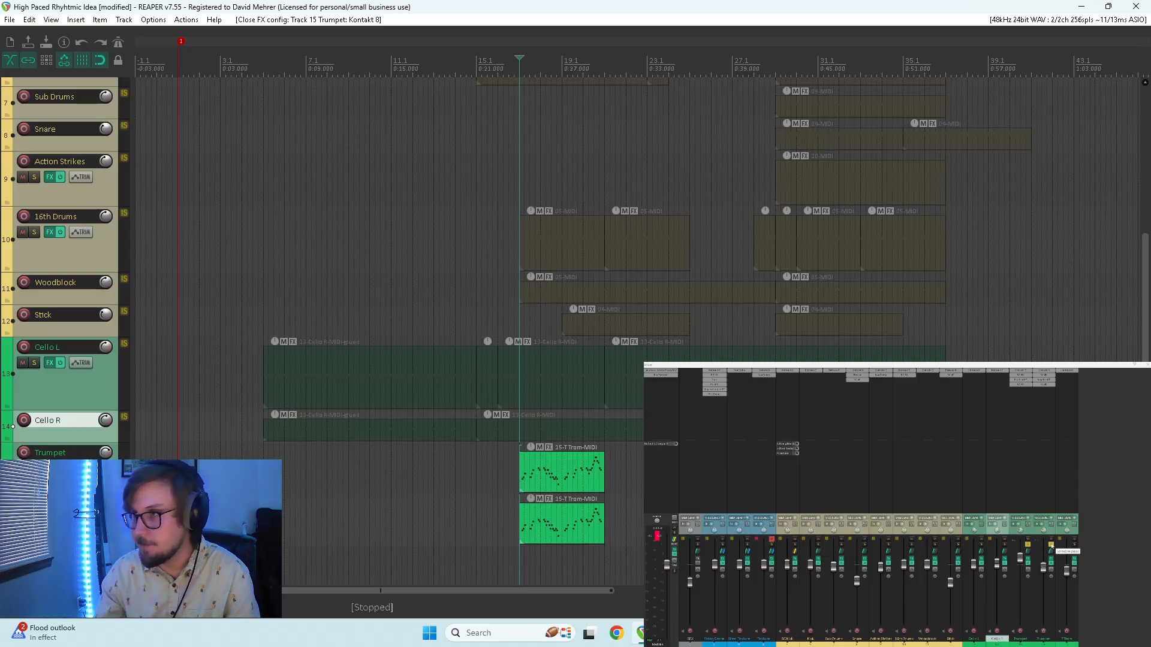
- Compare the two Trumpets from bar 17 by playing both together, the duplicate alone, the original alone, and both again
key("space")
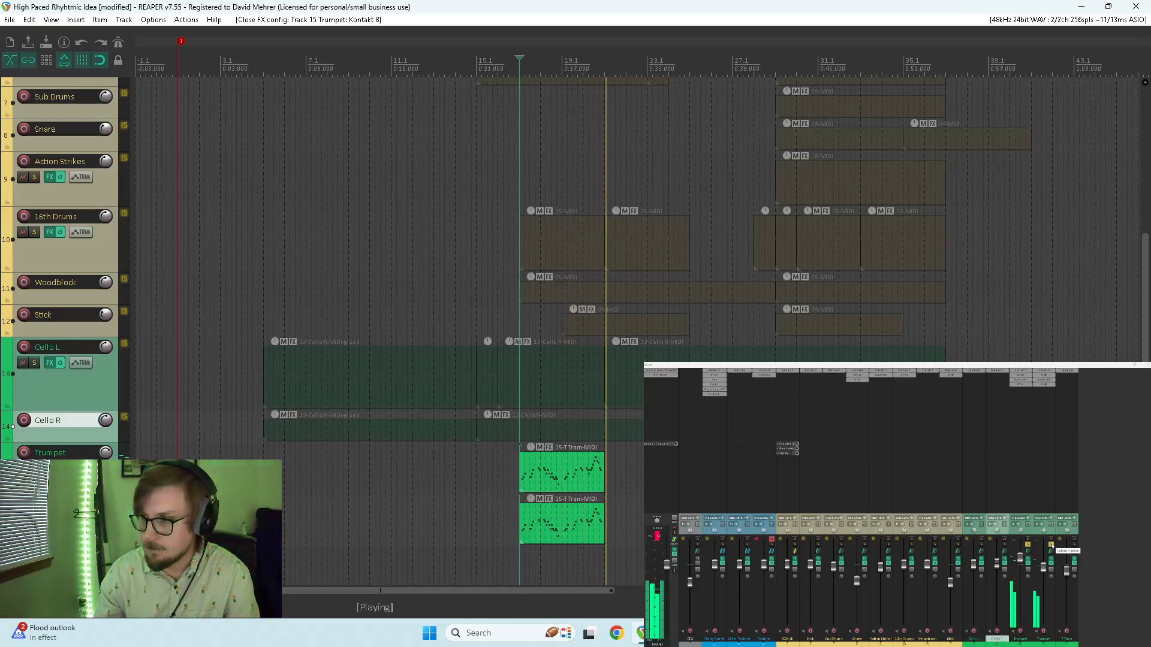
key("space")
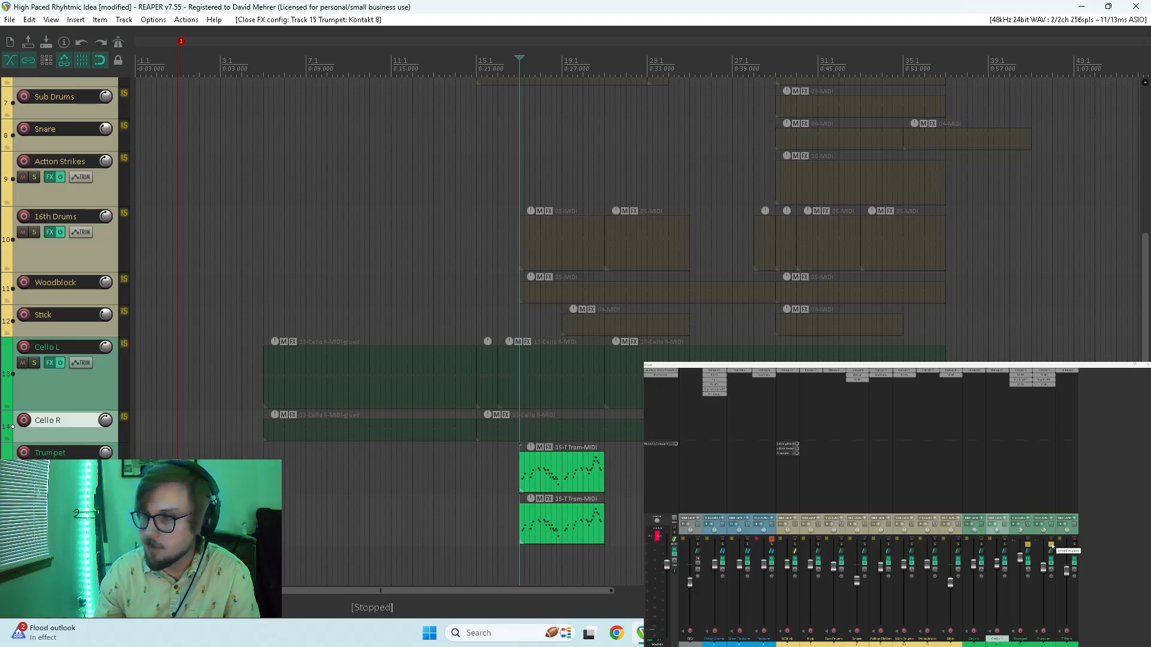
left_click(1027, 545)
key("space")
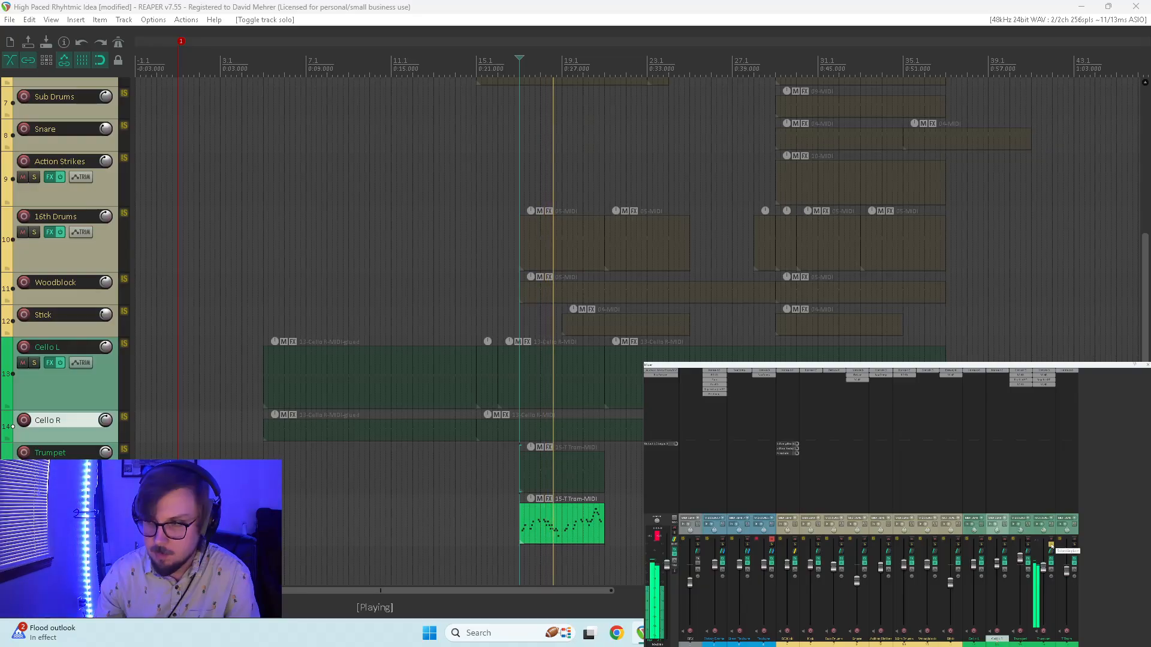
key("space")
left_click(1028, 545)
left_click(1051, 545)
key("space")
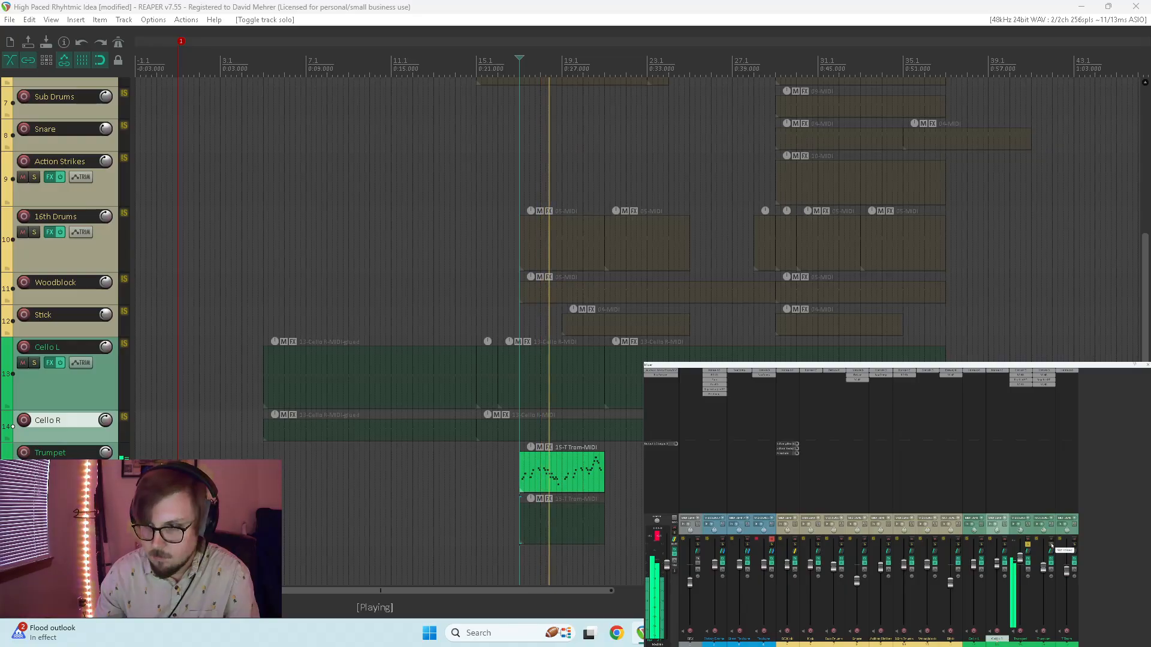
key("space")
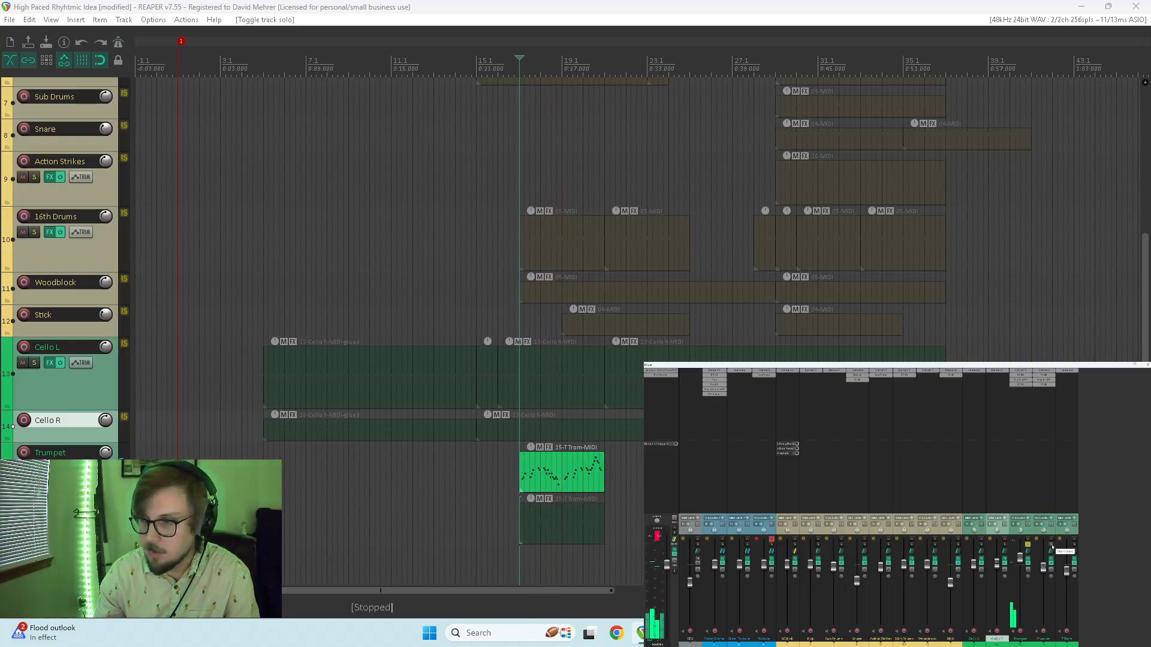
left_click(1051, 545)
key("space")
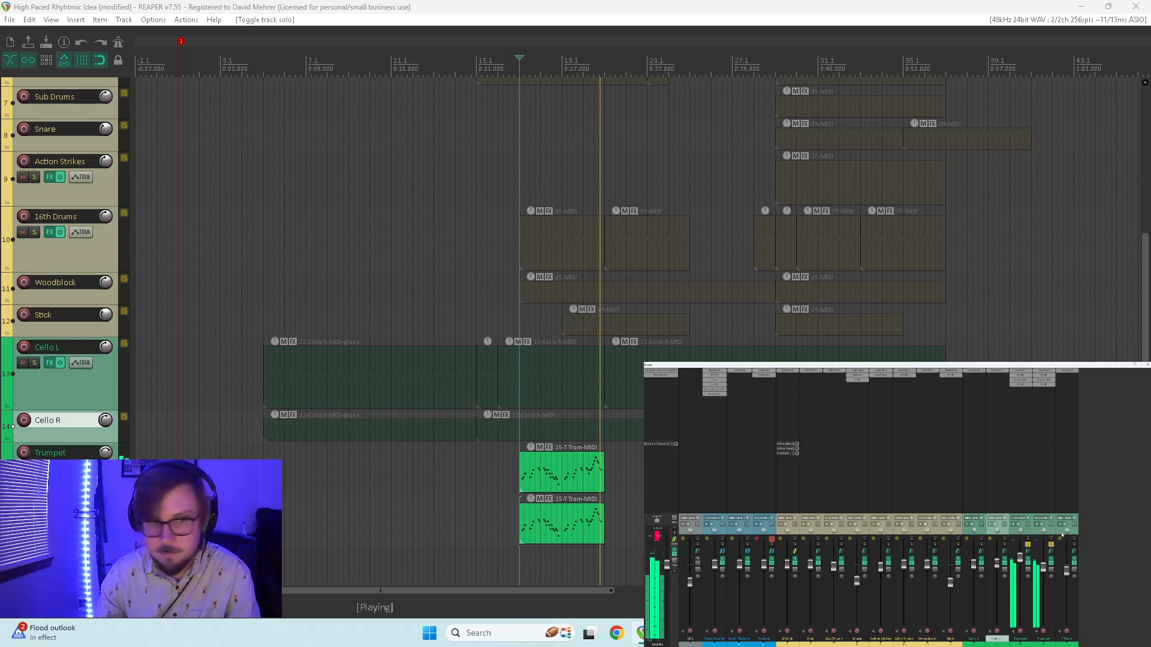
key("space")
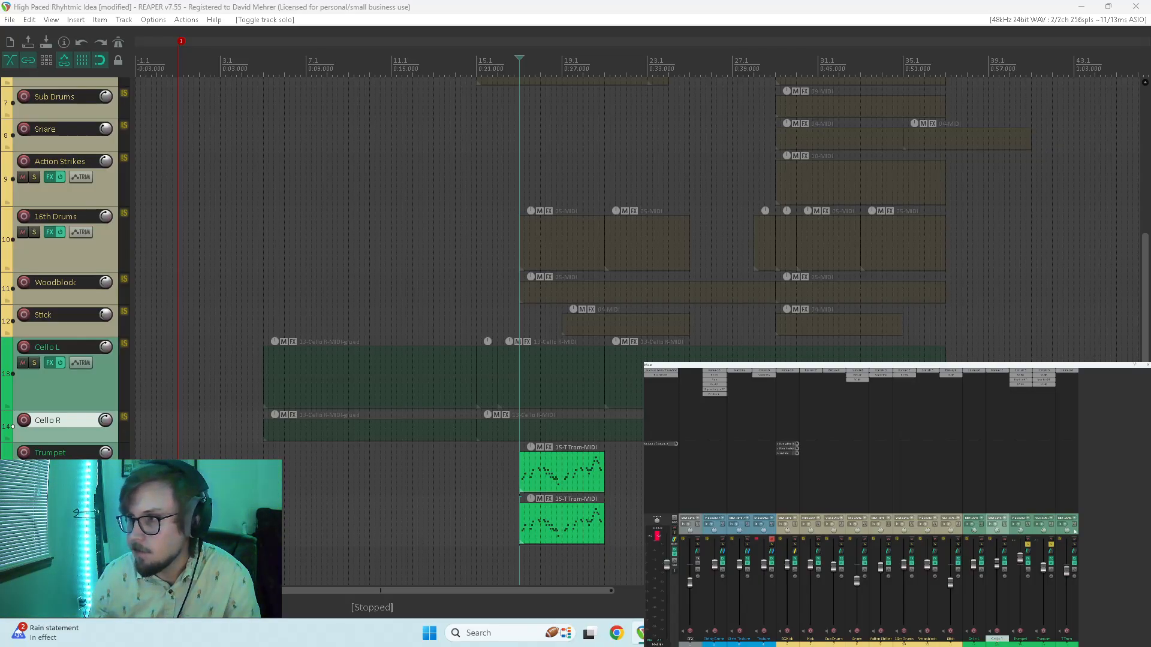
- Unsolo both Trumpets and play the full mix from about bar 14
left_click(1075, 532)
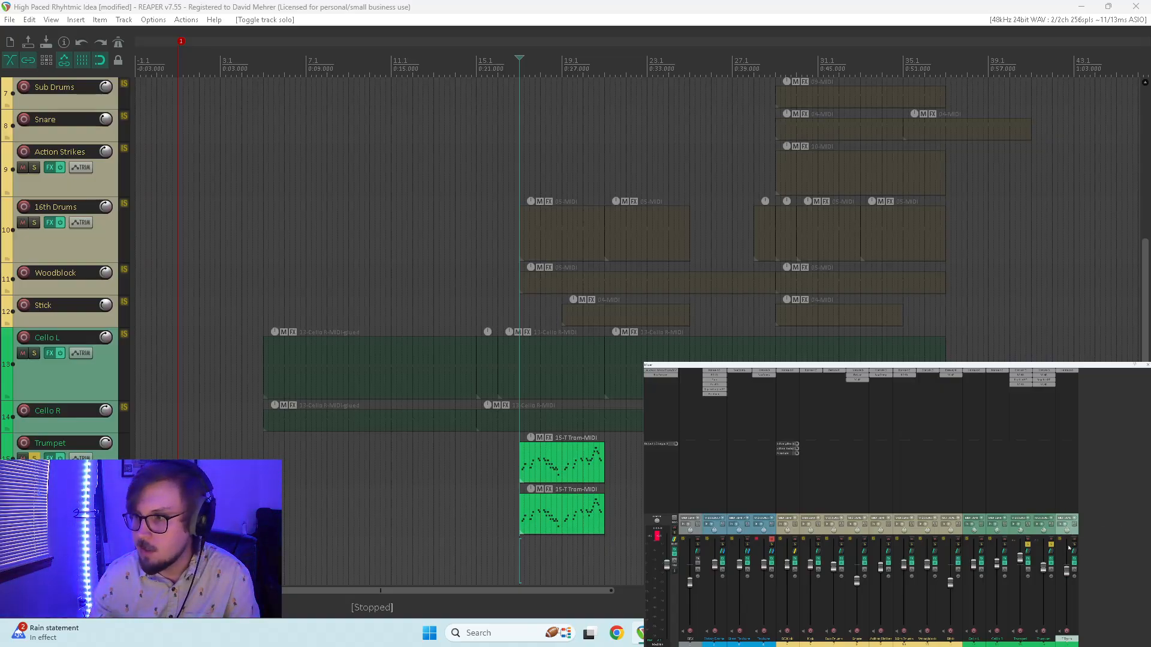
left_click(1073, 546)
left_click(1028, 545)
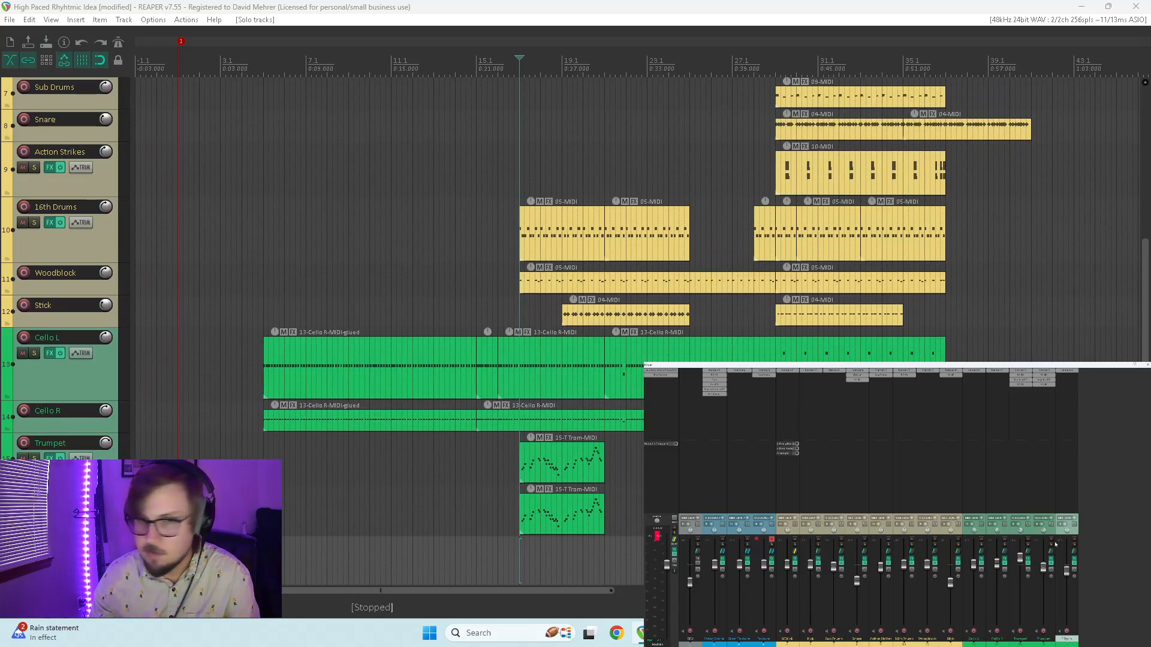
left_click(459, 251)
key("space")
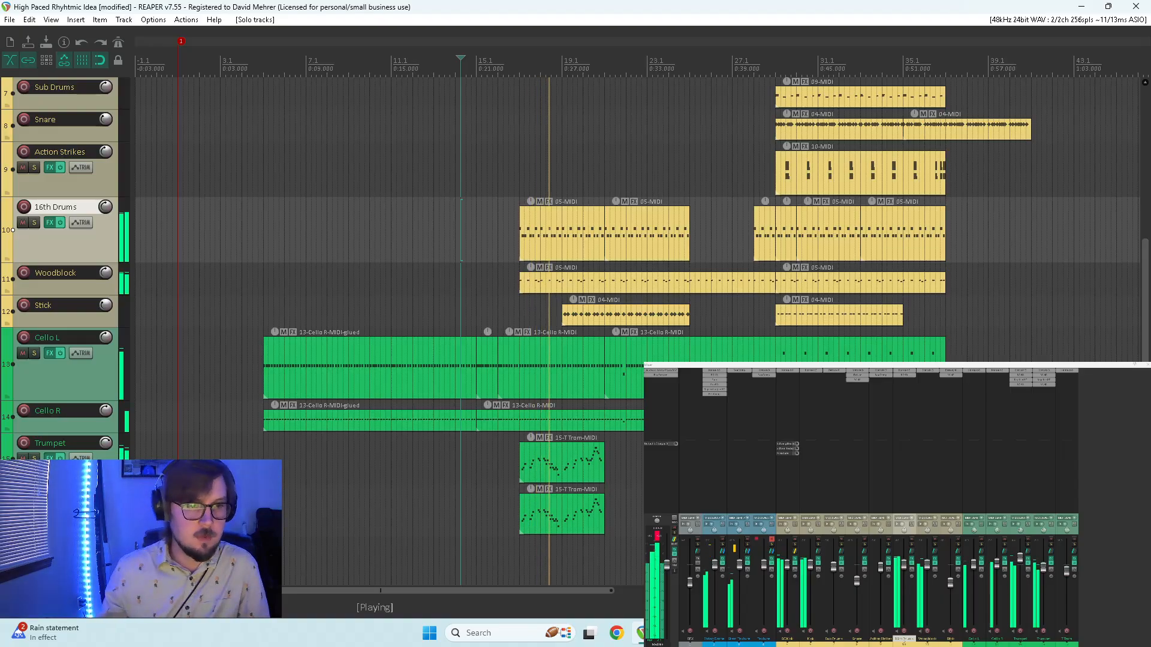
key("alt+Tab")
key("alt+Tab")
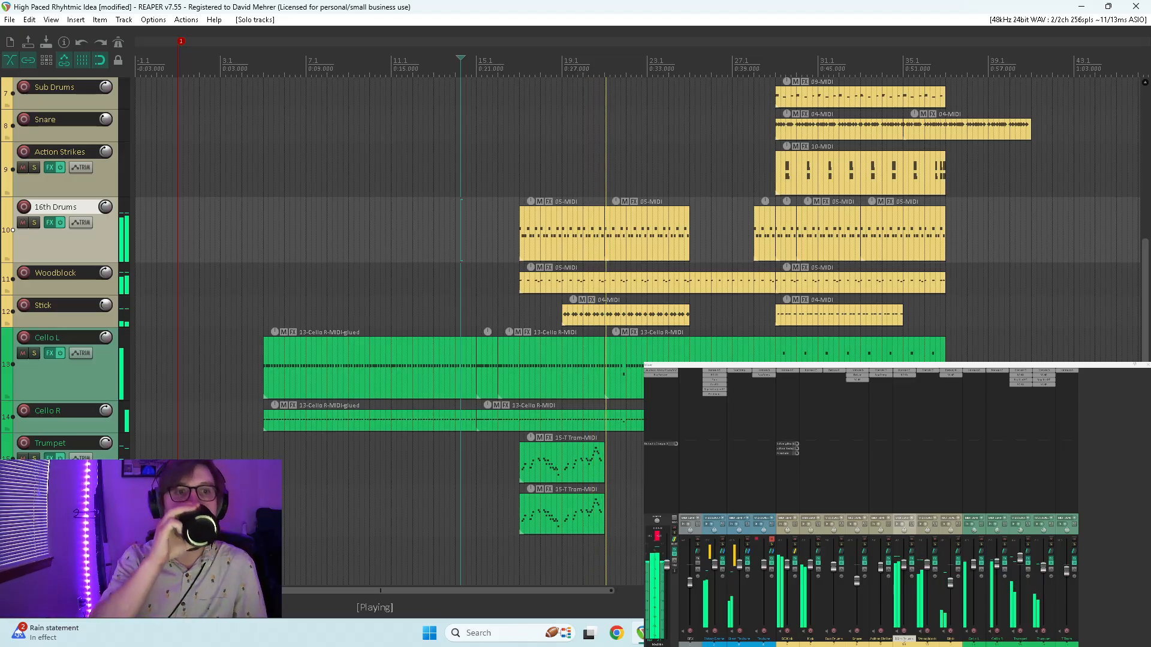
- Play the full mix from about bar 28 and duplicate the tenor trombone track
key("space")
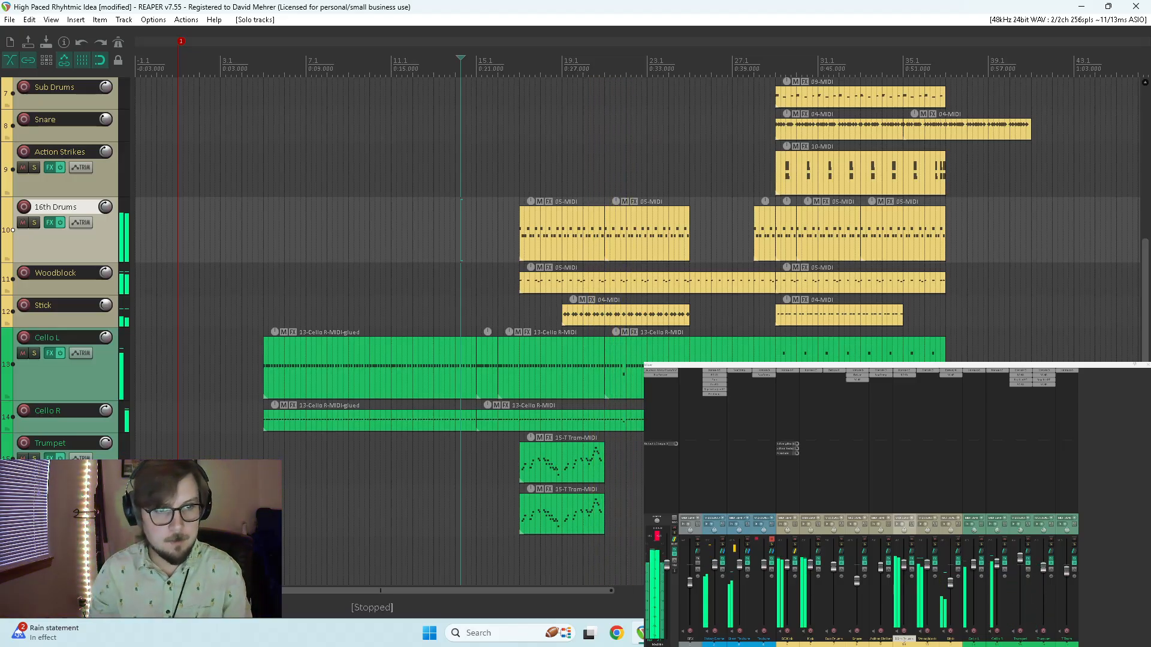
key("space")
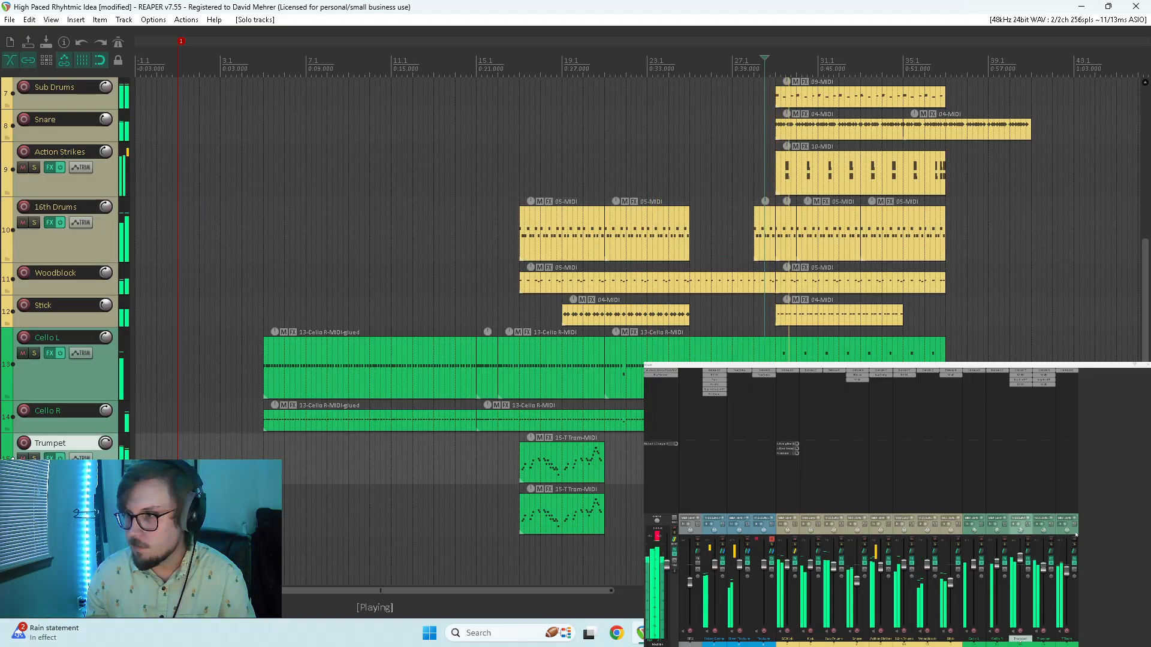
left_click(1072, 532)
key("space")
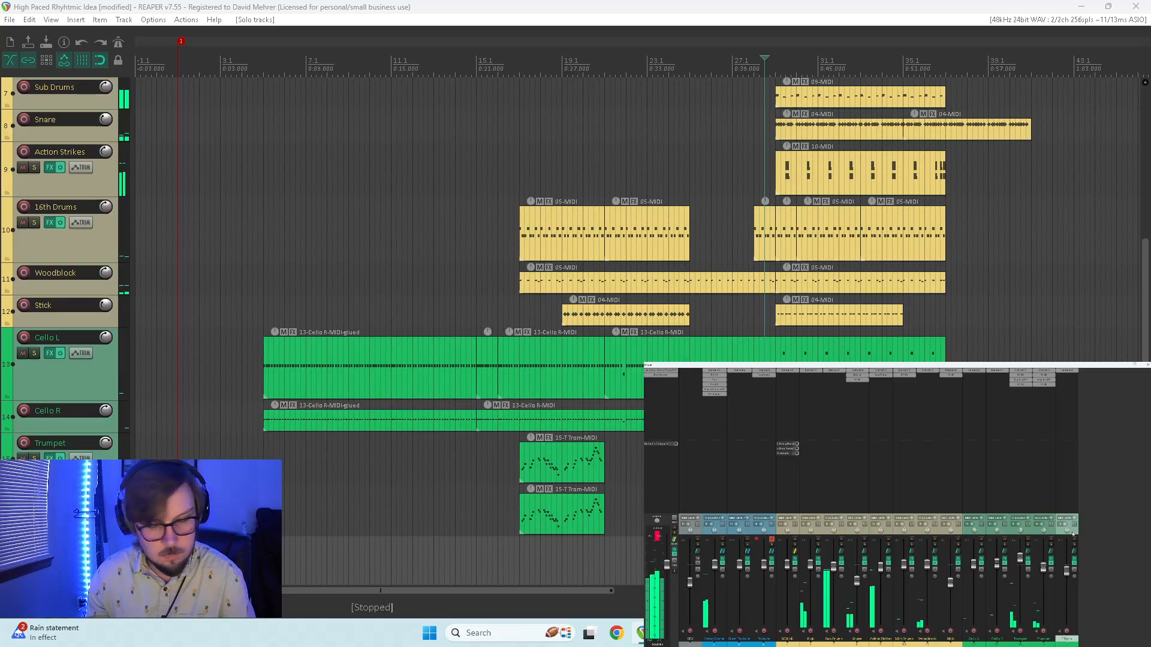
key("ctrl+v")
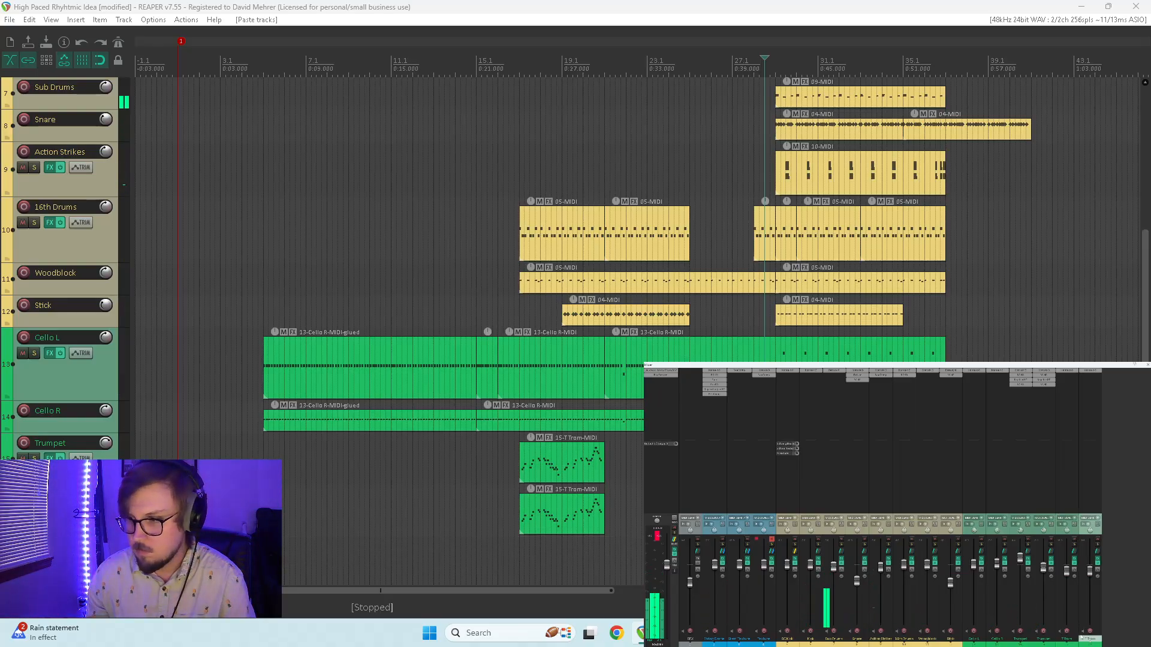
- Rename the trumpet tracks Trumpet 1 and Trumpet 2, and the duplicated trombone track B Trom
double_click(1022, 639)
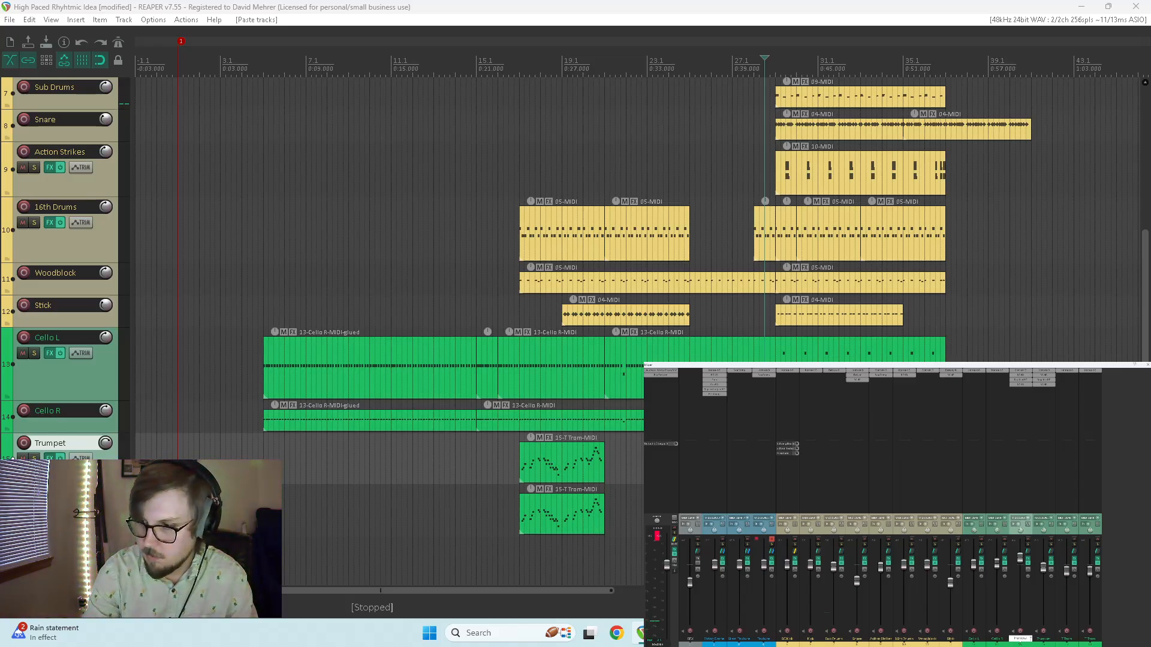
key("Tab")
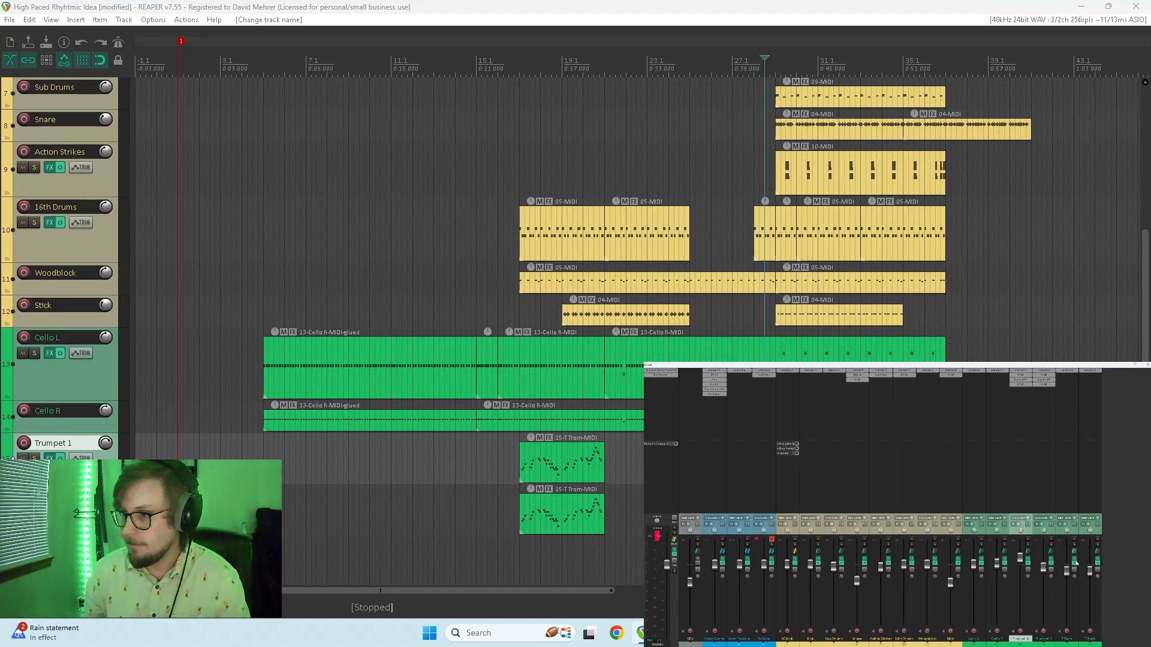
left_click(1088, 639)
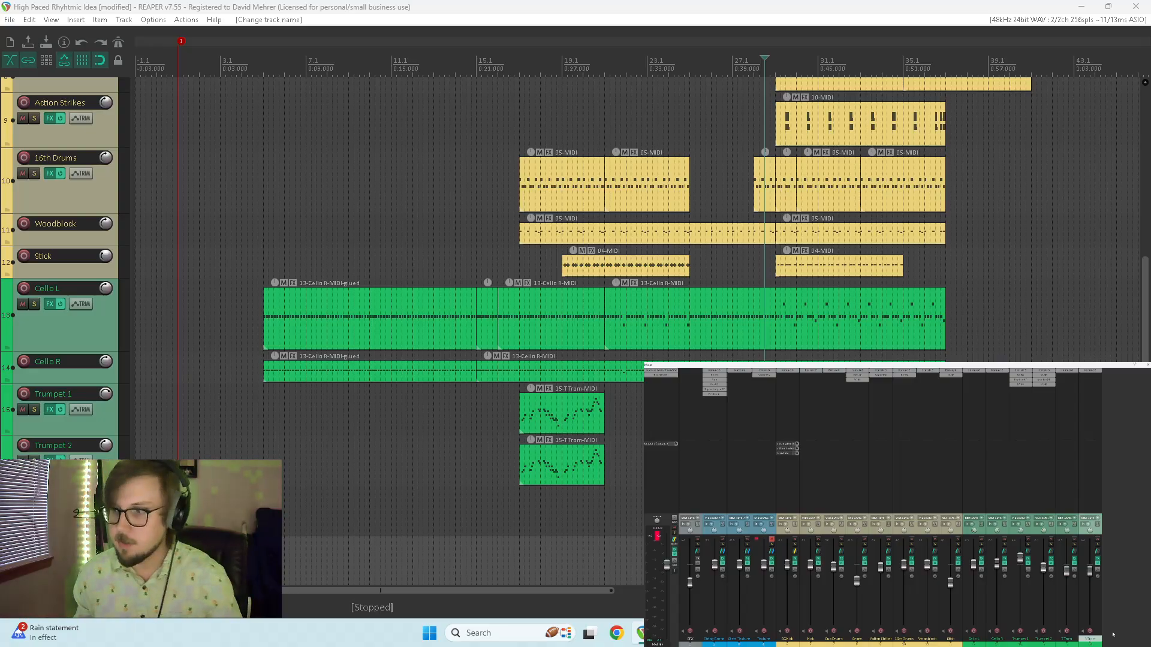
- Replace the Tenor Trombone in B Trom's Kontakt with the Bass Trombone, change its sound preset, and close the plug-in window
left_click(1090, 372)
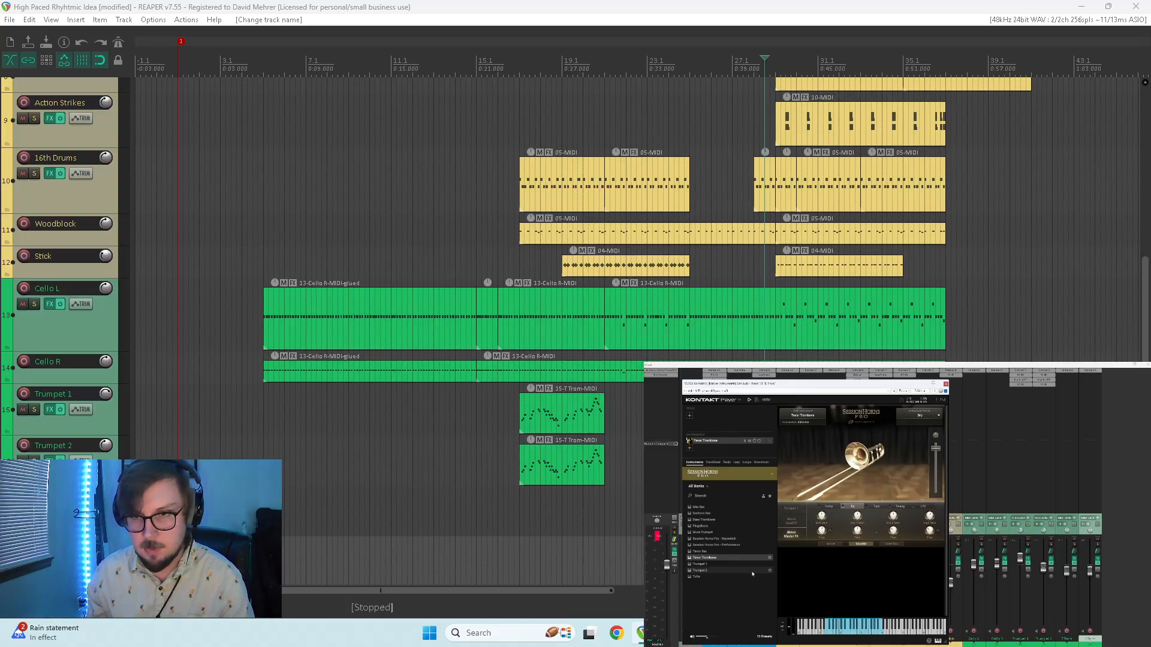
left_click(705, 520)
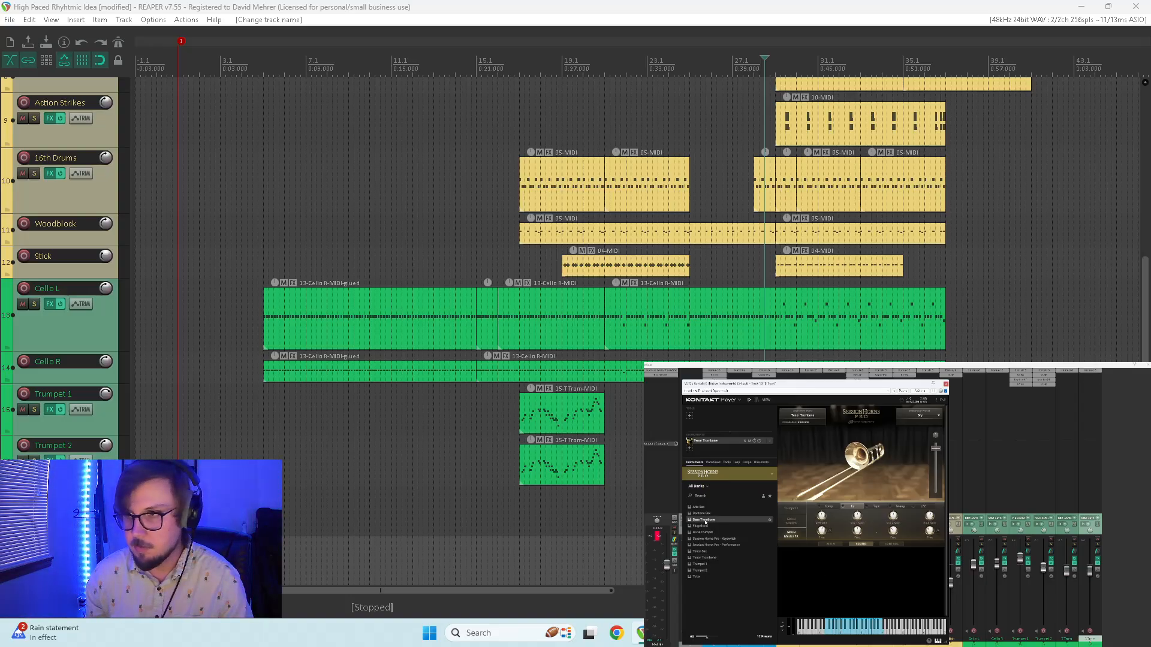
double_click(705, 520)
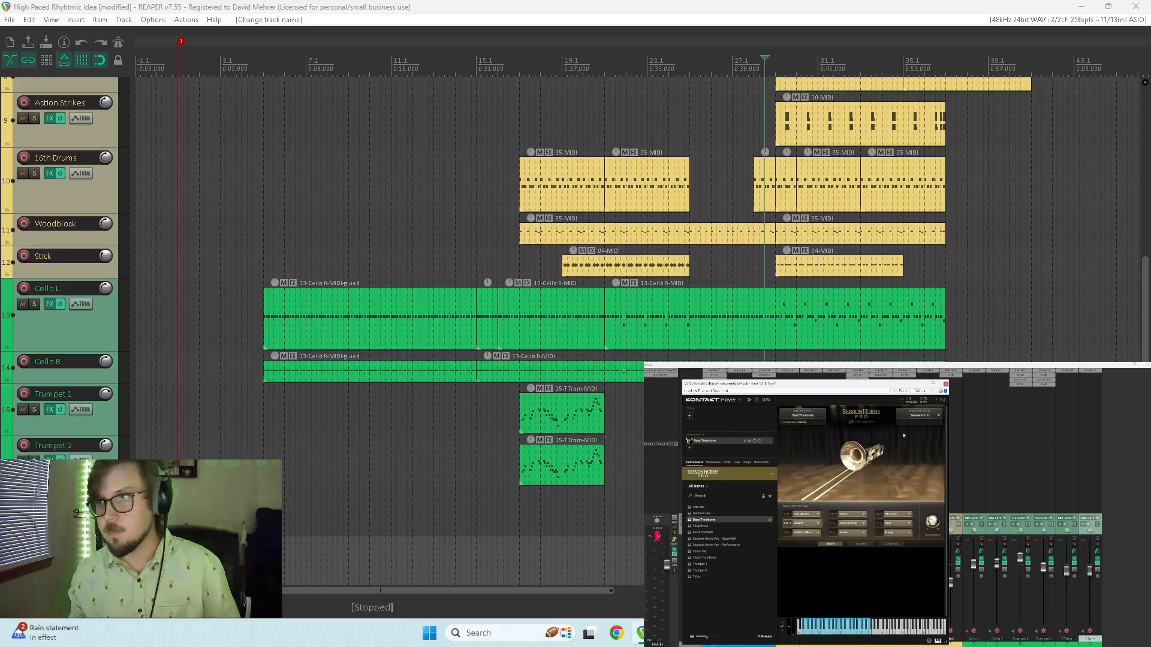
left_click(919, 414)
left_click(895, 485)
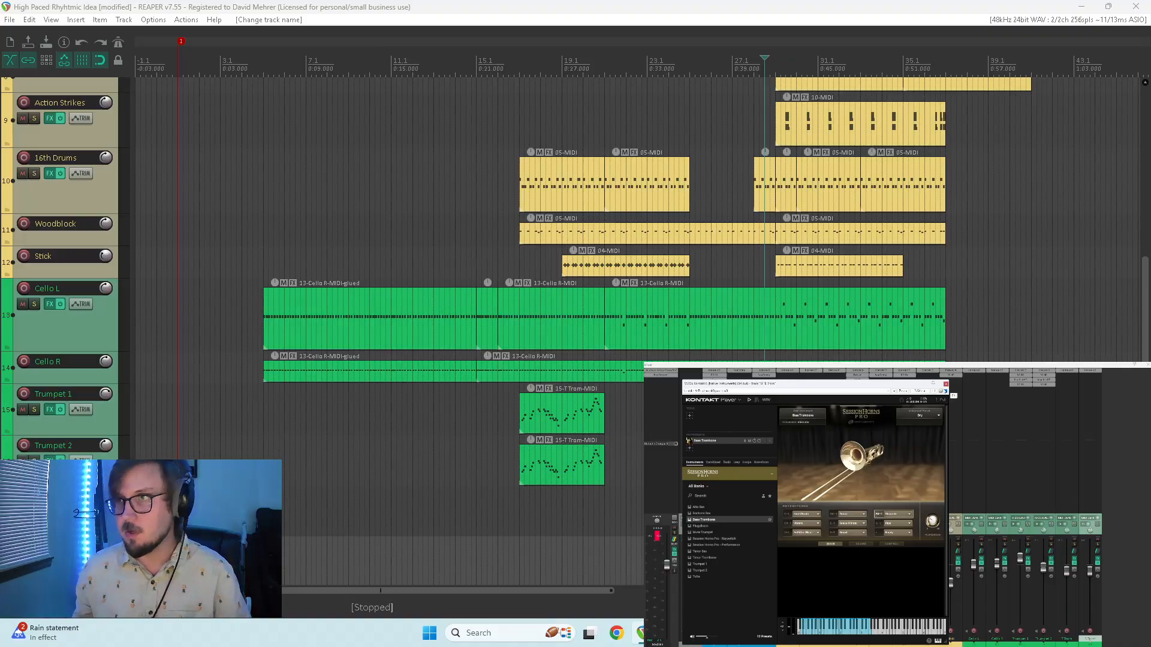
left_click(946, 384)
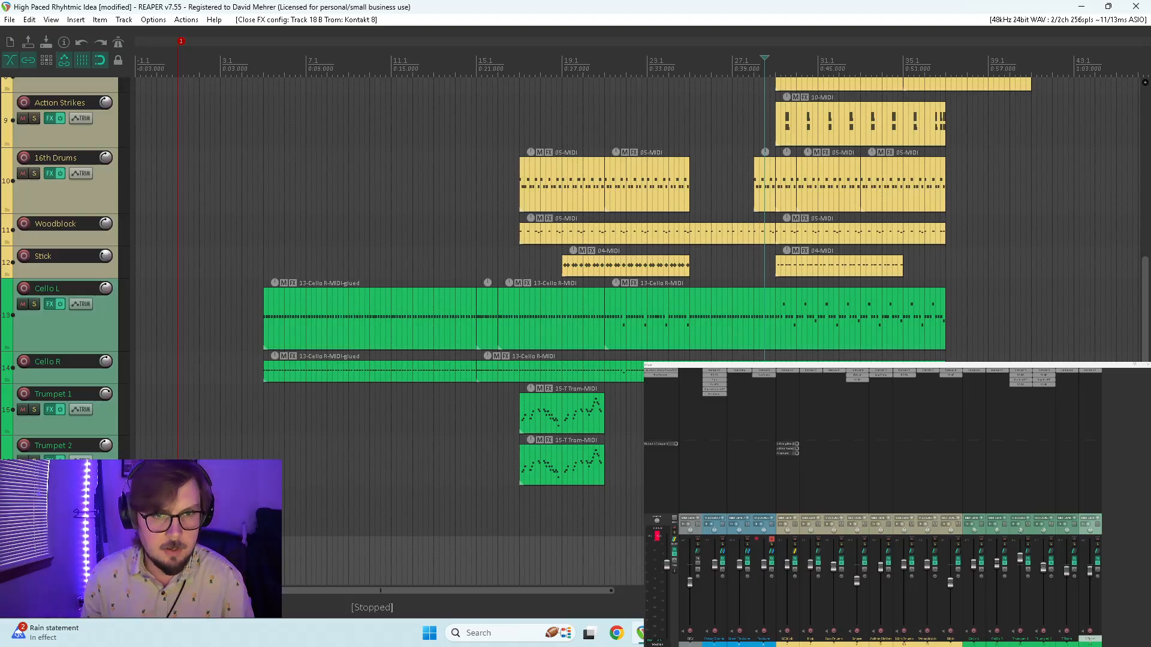
- Solo both trombones from about bar 29, adjust their panning, and listen to the tenor trombone alone
key("space")
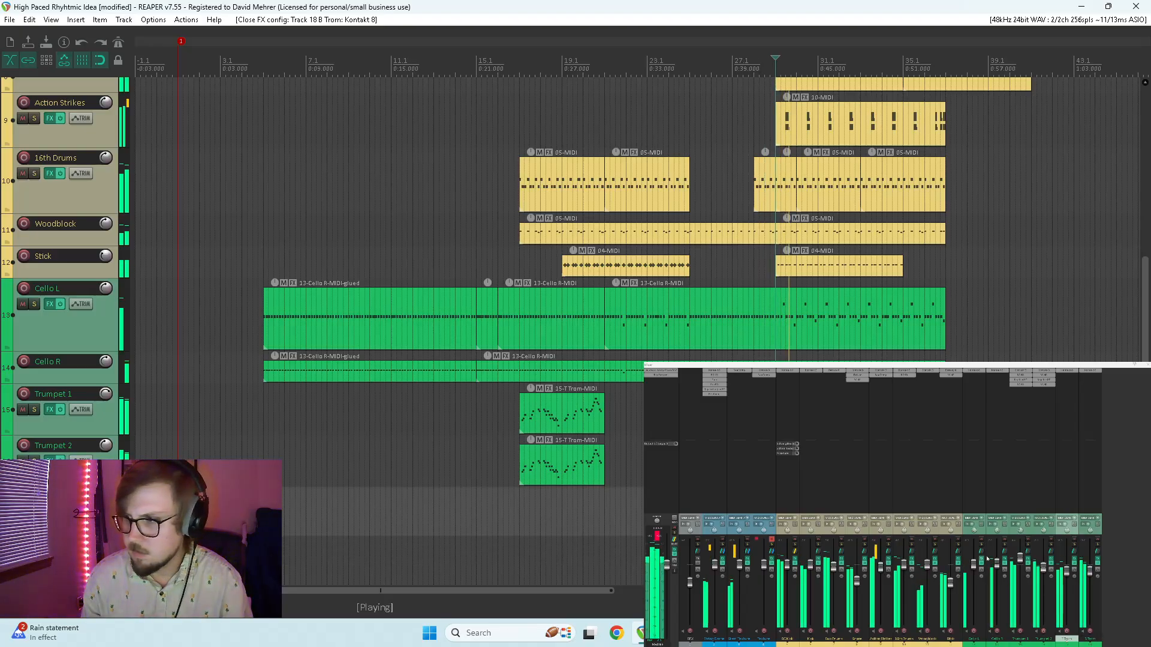
left_click(1073, 545)
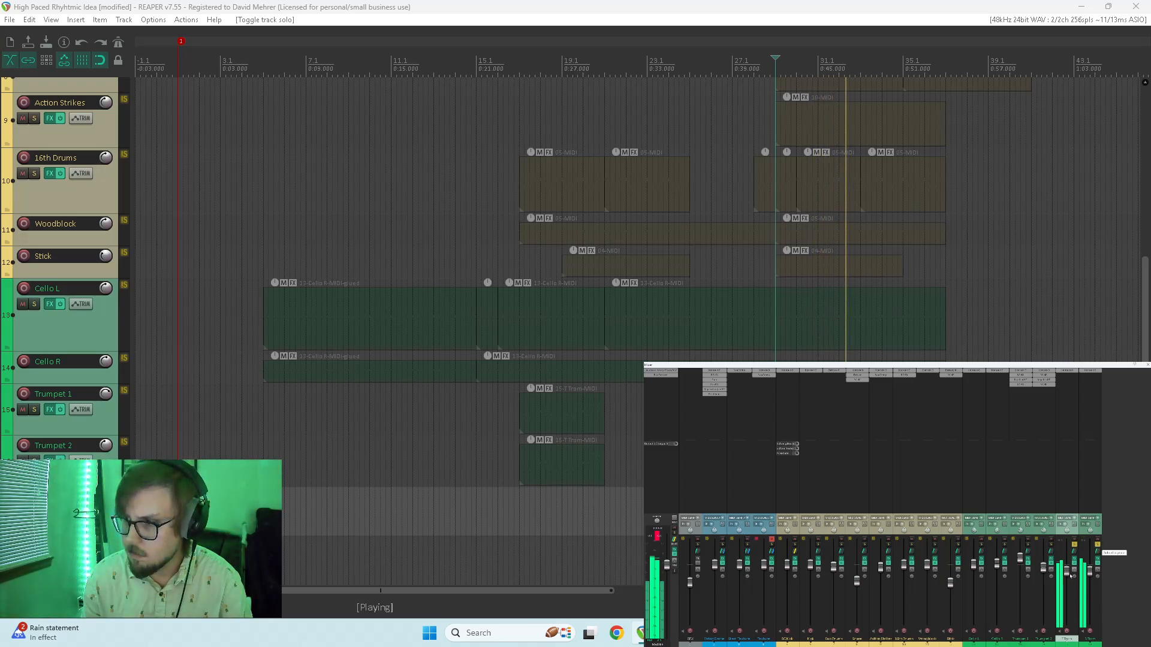
left_click(1098, 545)
key("space")
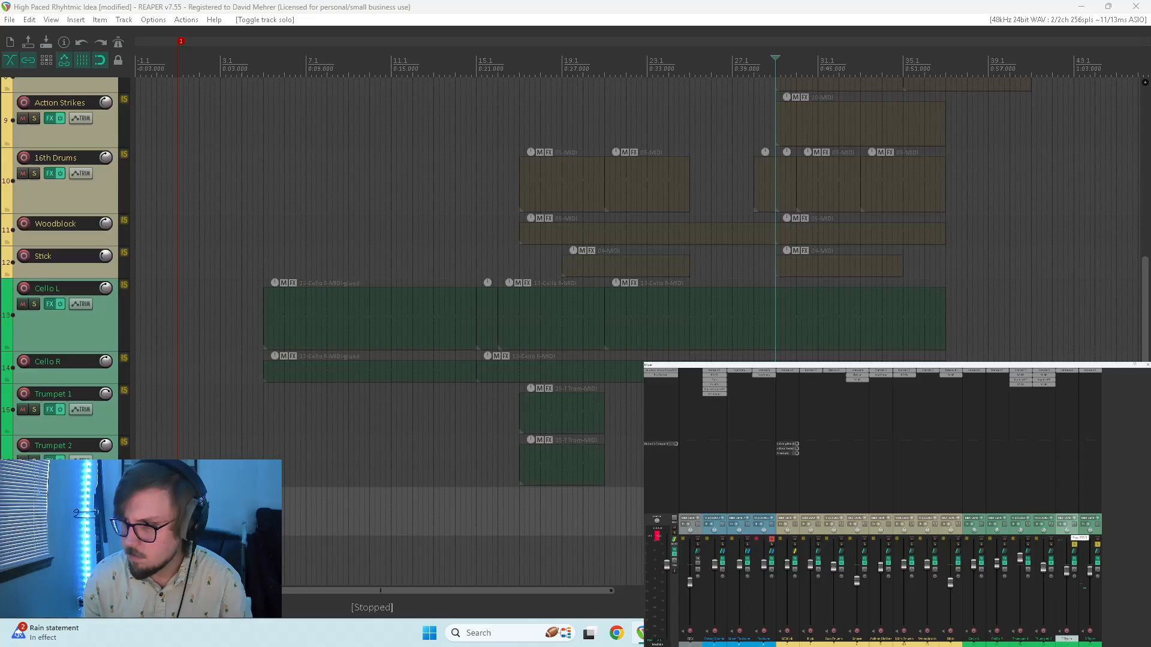
key("space")
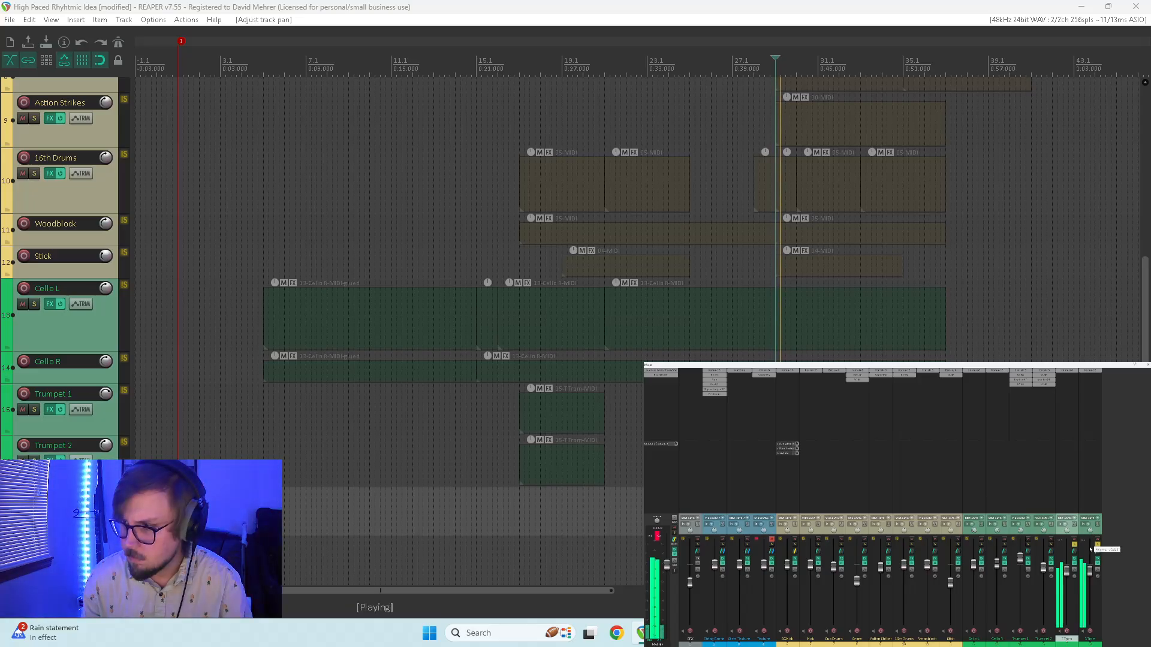
left_click(1097, 545)
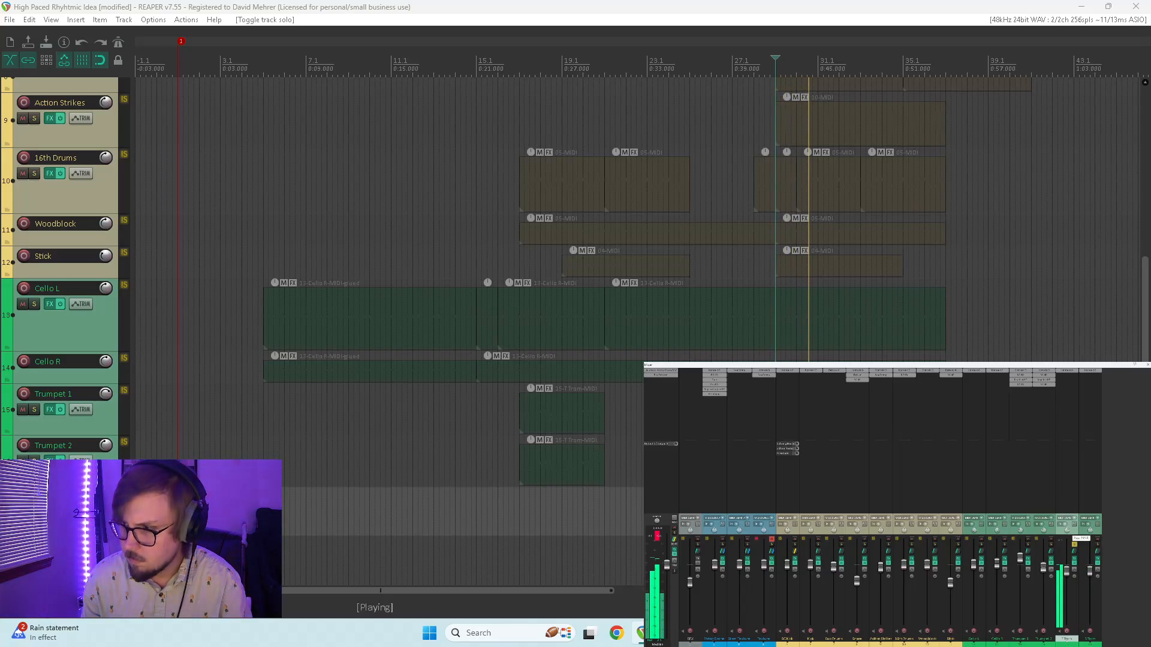
left_click_drag(1066, 532, 1066, 528)
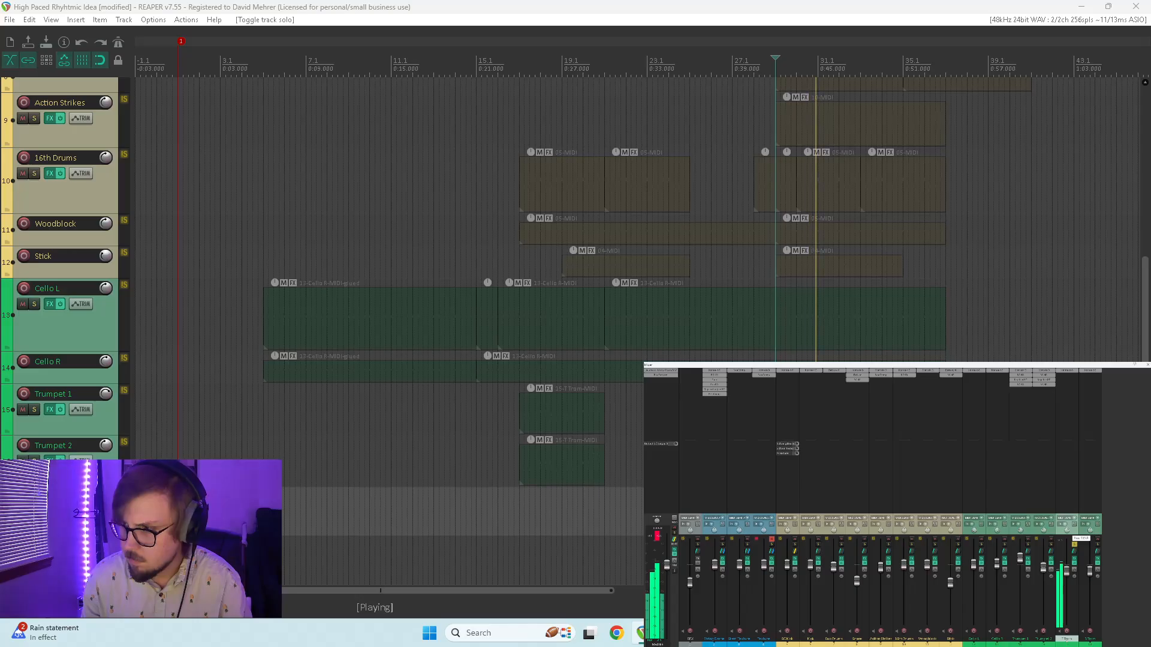
- Solo Trumpet 2 and B Trom alongside the tenor trombone, slightly raise the tenor's volume, and lower B Trom's
left_click(1051, 544)
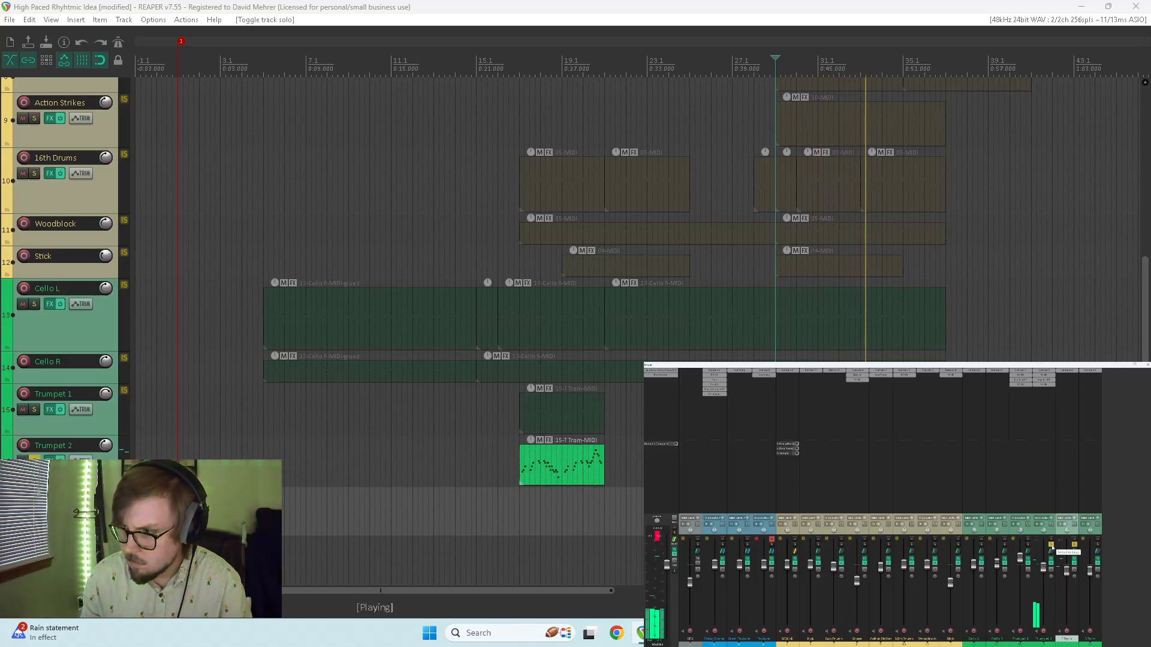
key("space")
key("space")
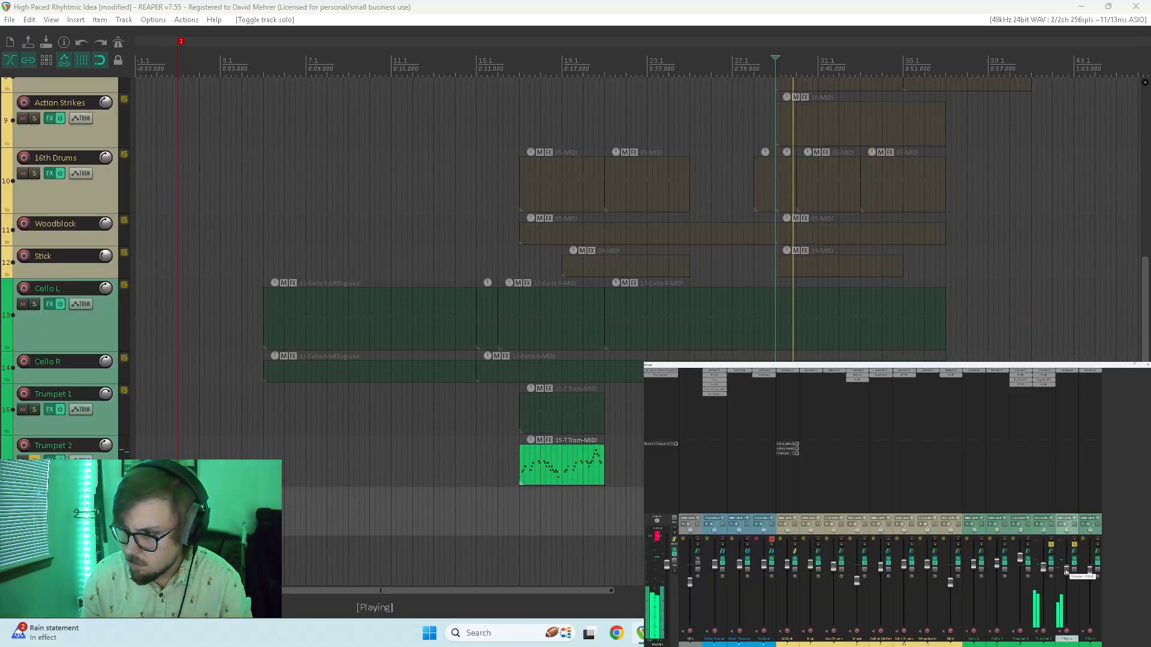
left_click_drag(1066, 573, 1067, 571)
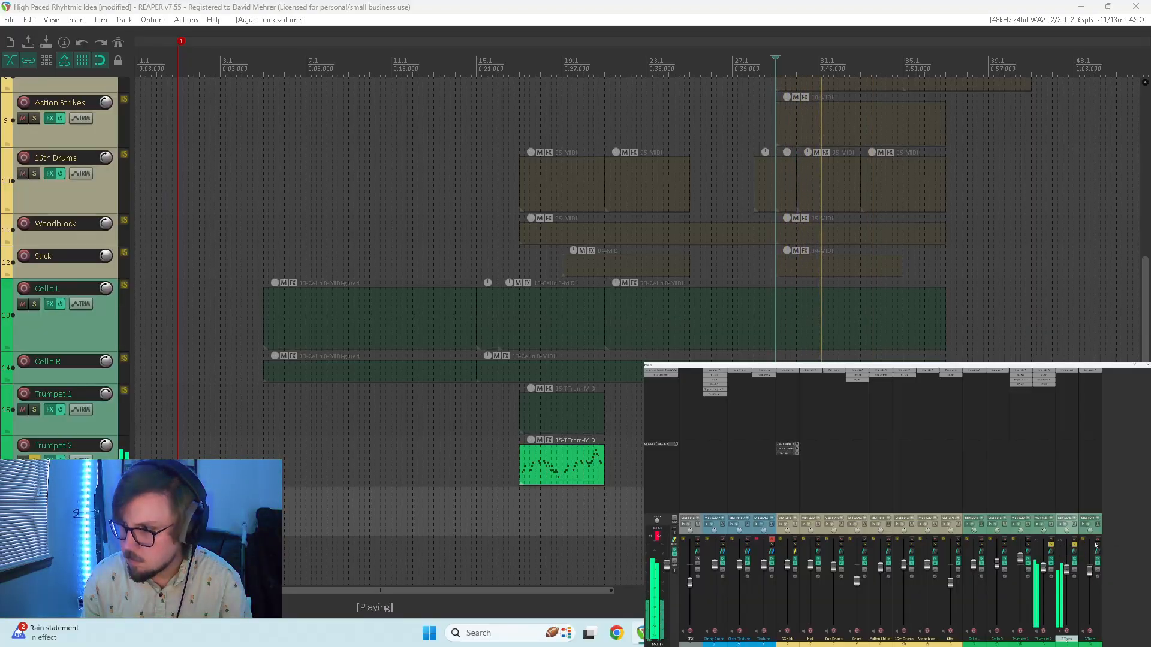
left_click(1097, 545)
left_click_drag(1090, 576, 1090, 577)
key("space")
- Transpose all notes of the B Trom MIDI part down one octave, moving its first note from D3 to D2
double_click(805, 560)
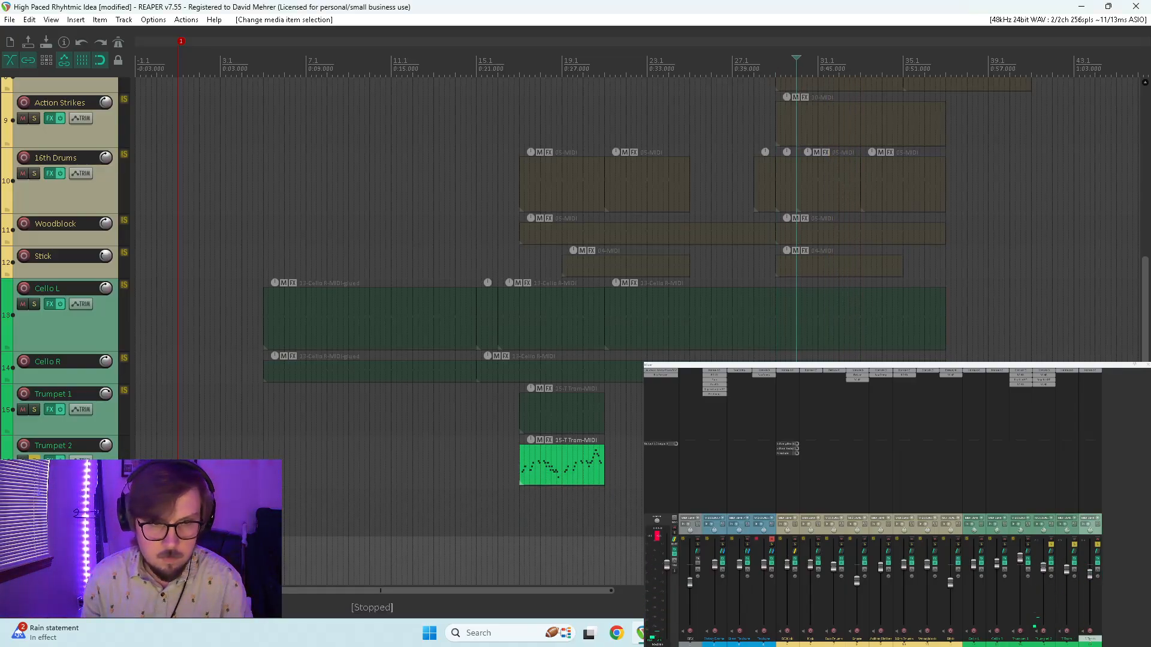
scroll(807, 371, "down", 4)
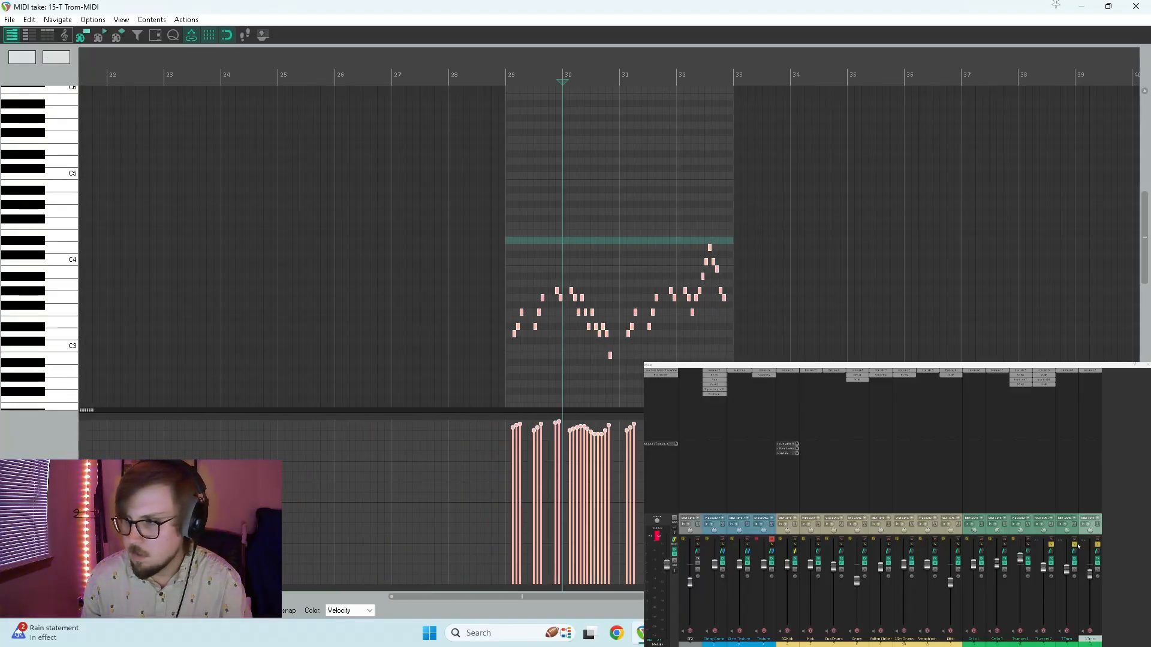
key("space")
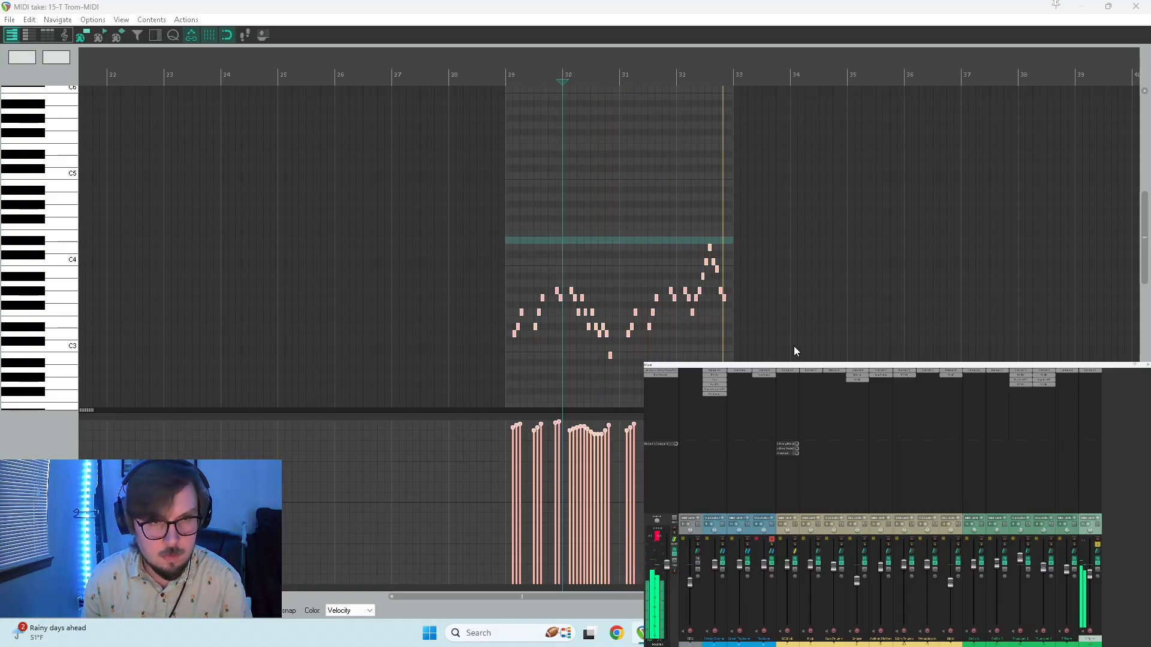
scroll(533, 349, "down", 2)
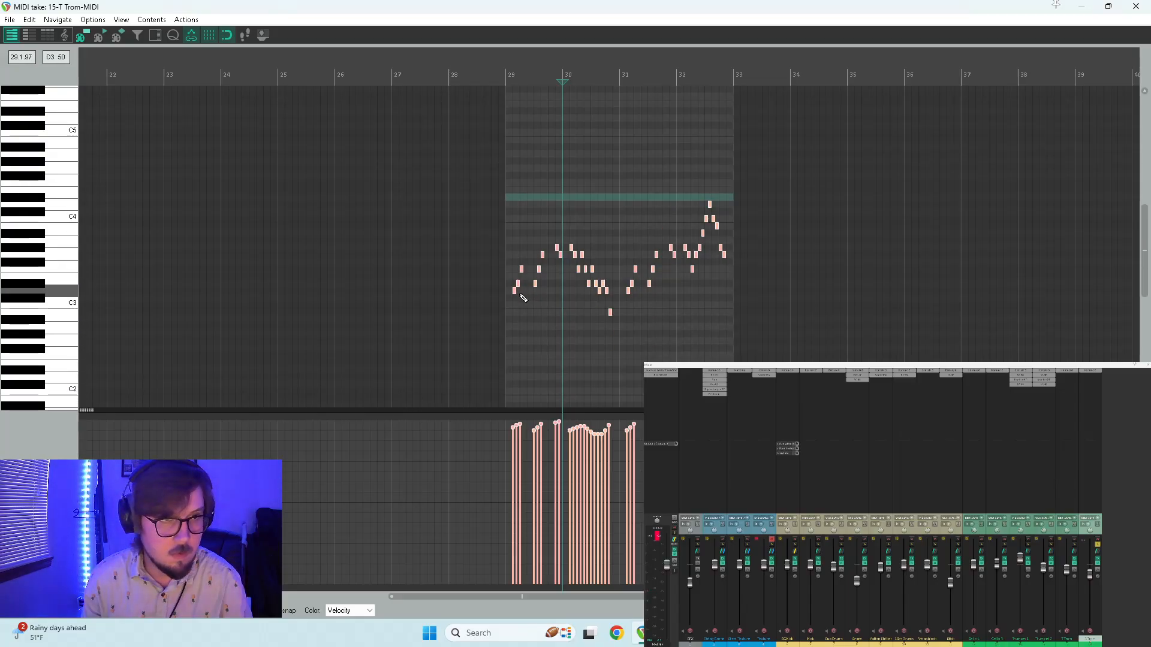
scroll(533, 349, "up", 3)
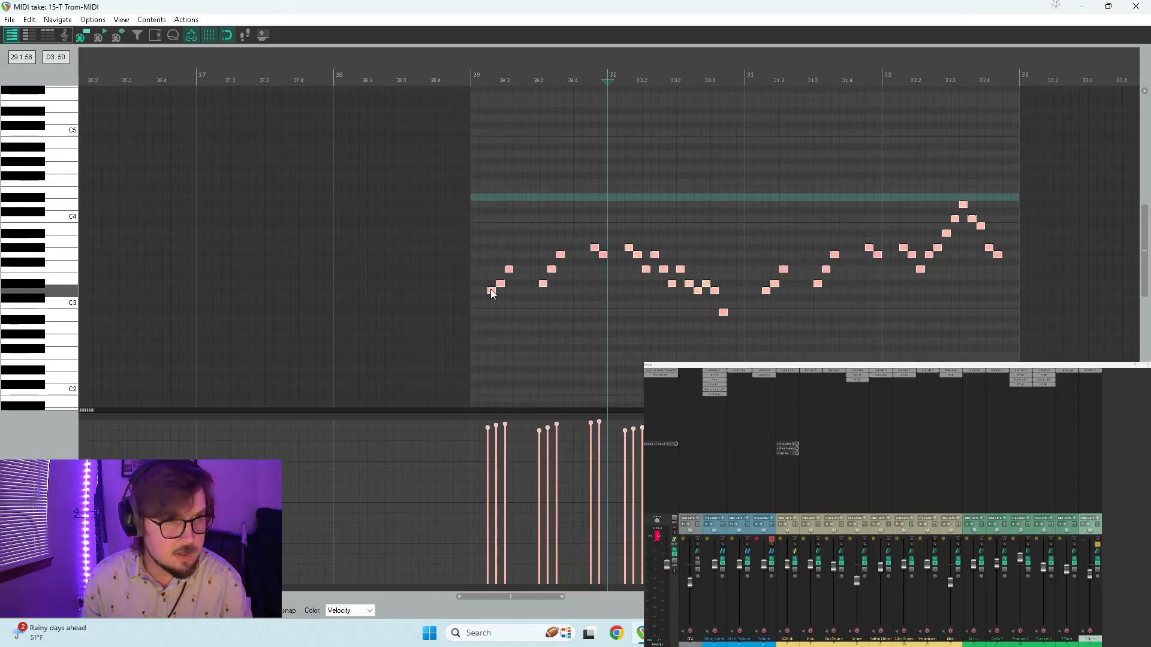
left_click_drag(492, 294, 489, 383)
- Play the transposed B Trom part from bar 29 alone, with the tenor trombone, and with both trumpets added
key("space")
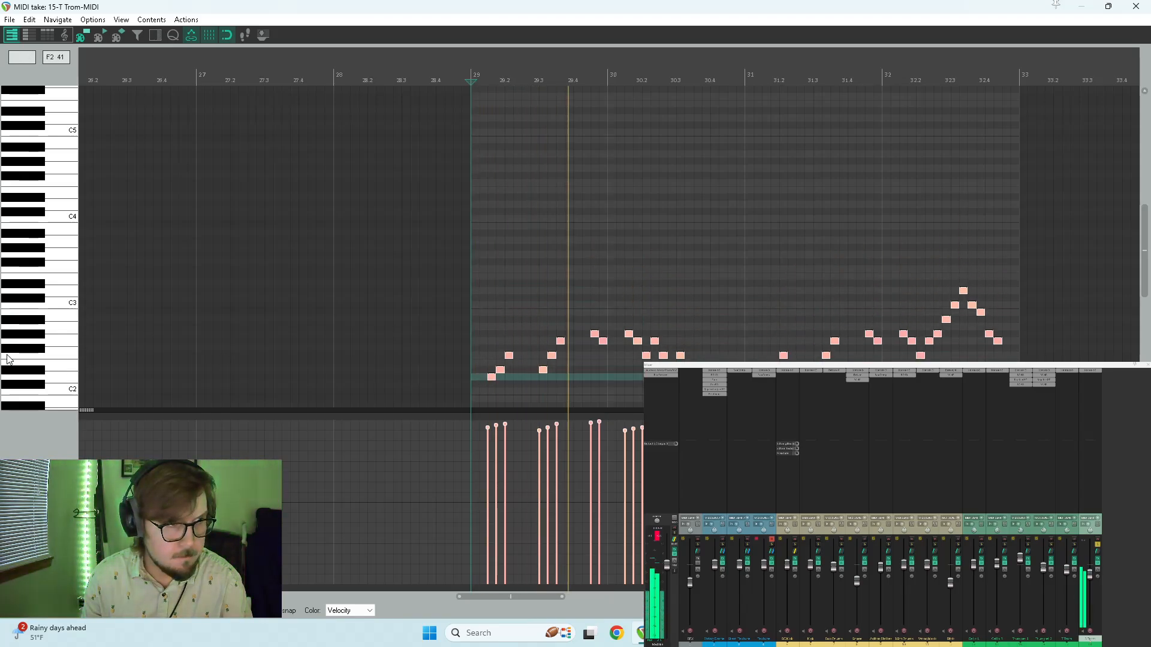
scroll(8, 360, "down", 3)
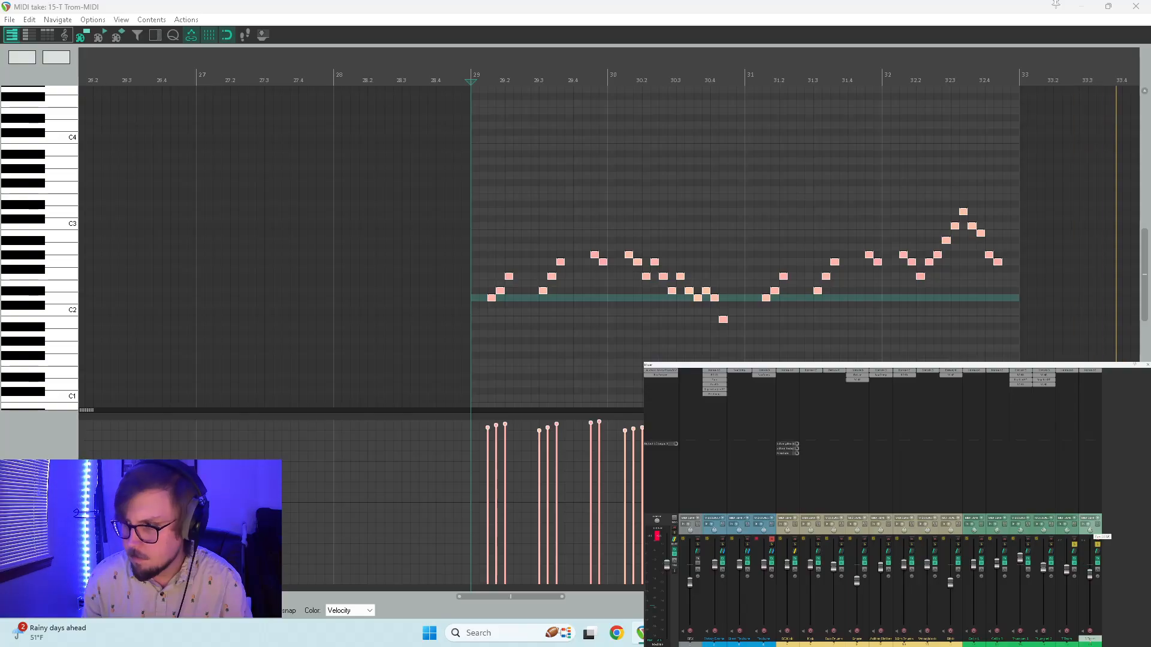
key("space")
key("space")
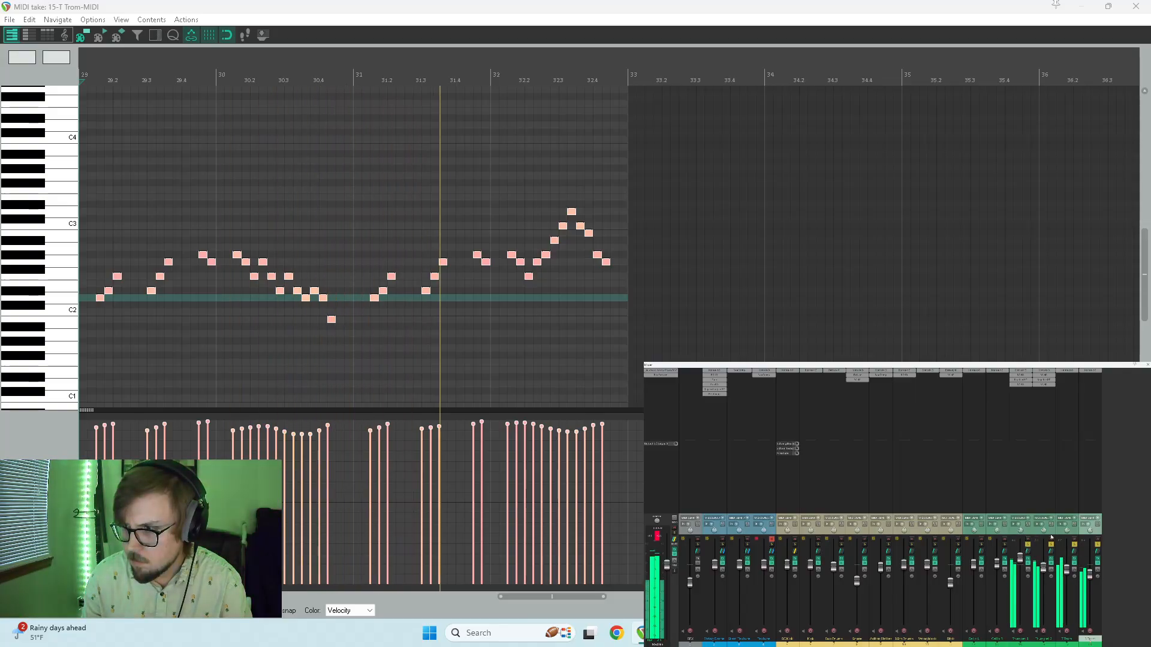
key("space")
- Move the Trumpet 2 track ahead of Trumpet 1, adjust the brass panning, and close the MIDI editor
left_click_drag(1044, 536, 1024, 536)
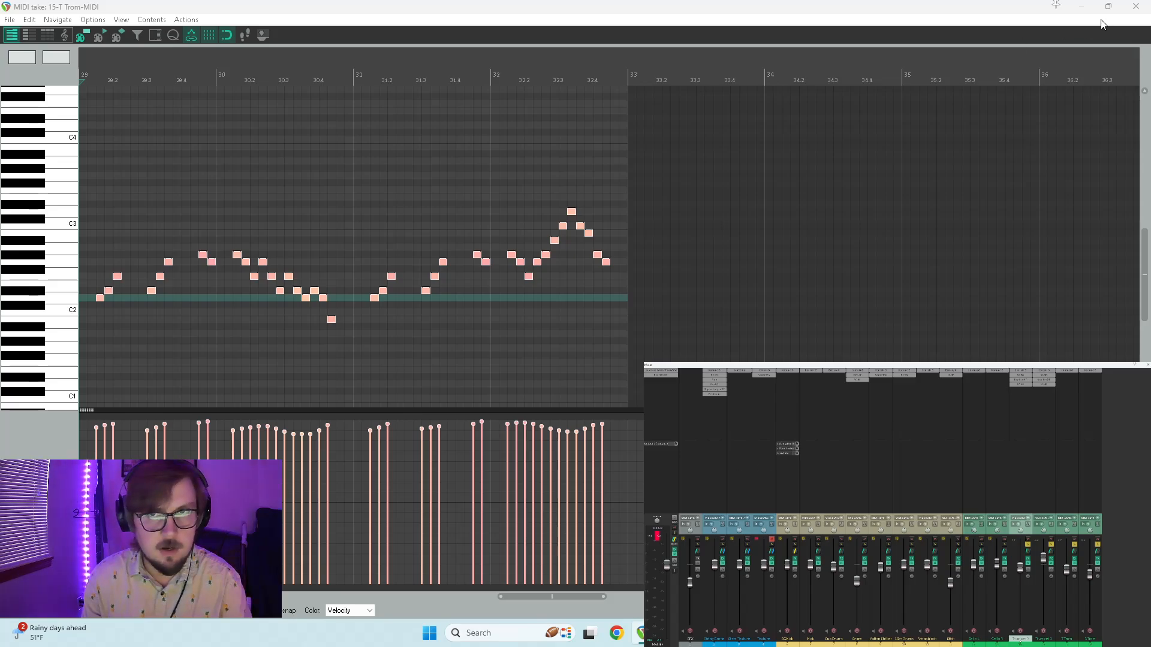
left_click(1136, 6)
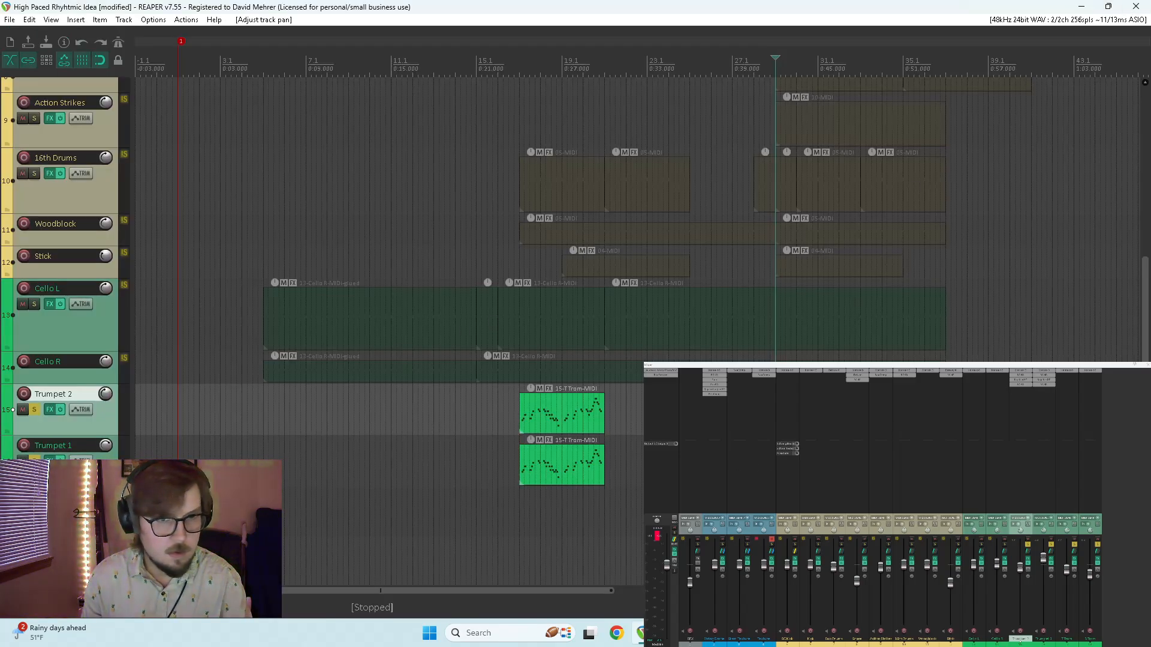
- Open Trumpet 1's MIDI part and audition notes along the keyboard from about D4 up to E6
double_click(561, 414)
scroll(535, 327, "down", 2)
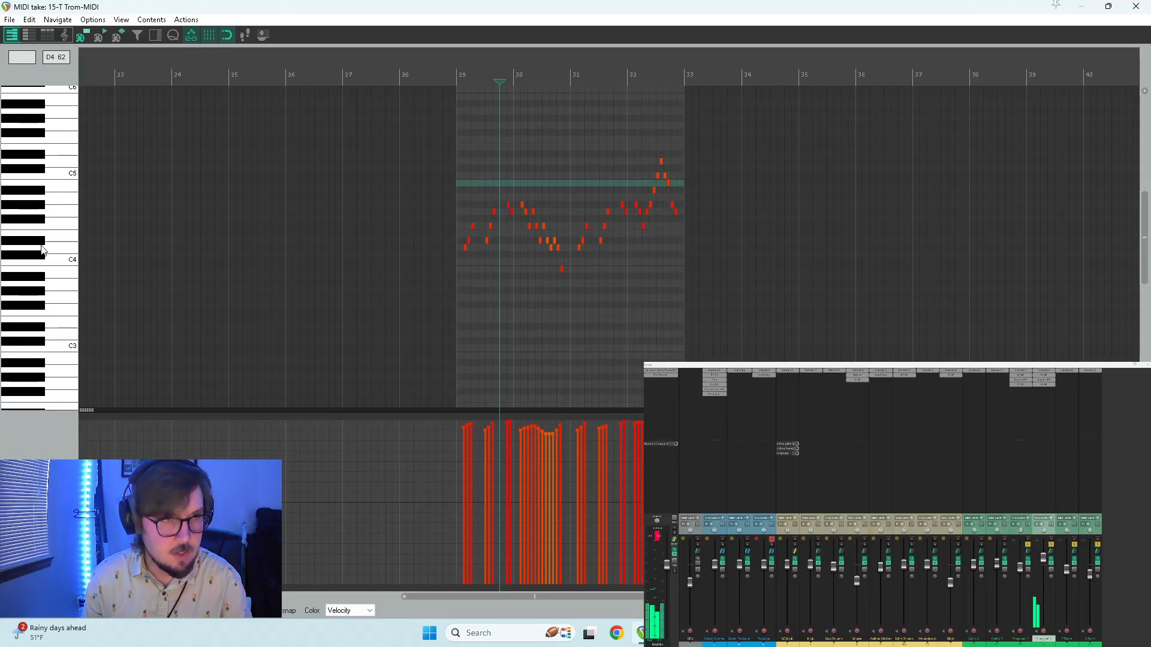
scroll(53, 120, "up", 2)
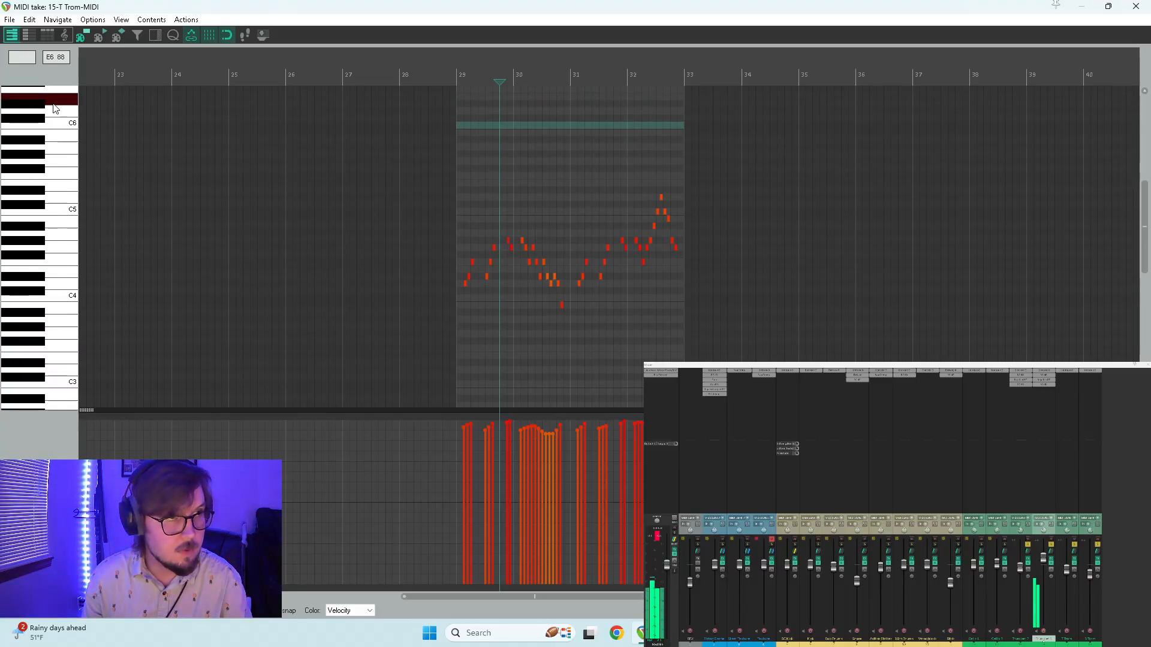
left_click(1137, 6)
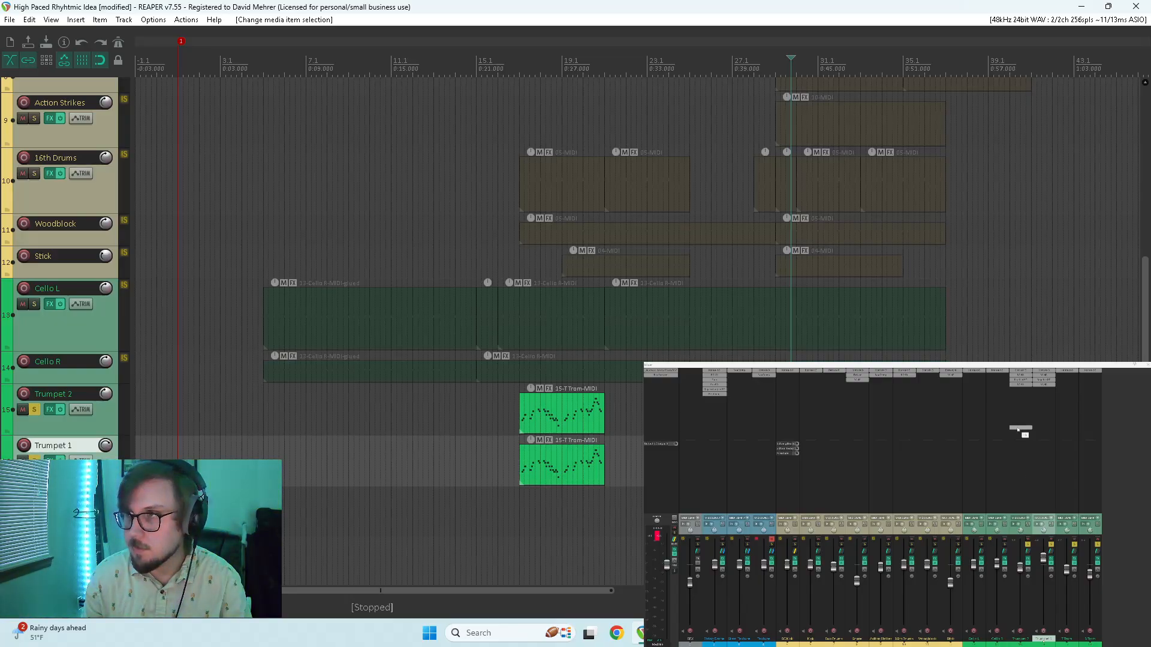
- Solo only Trumpet 2 and play it from just before bar 30
left_click(1051, 544)
key("space")
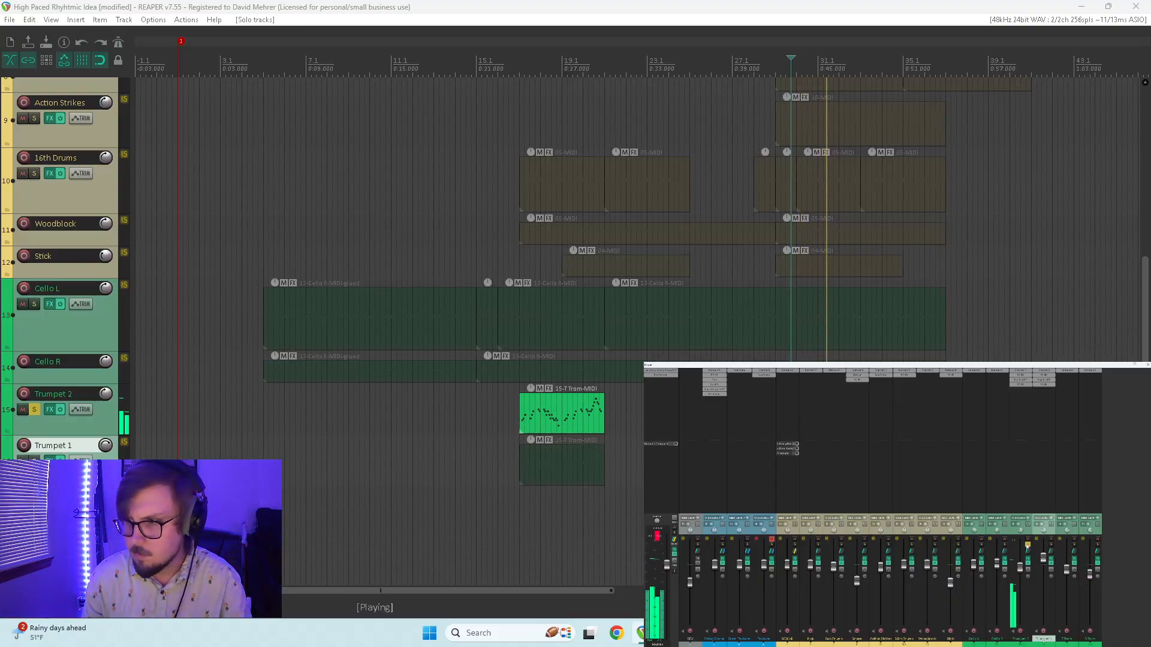
- Solo only Trumpet 1 and play it from just before bar 30
left_click(1050, 546)
left_click(1050, 546)
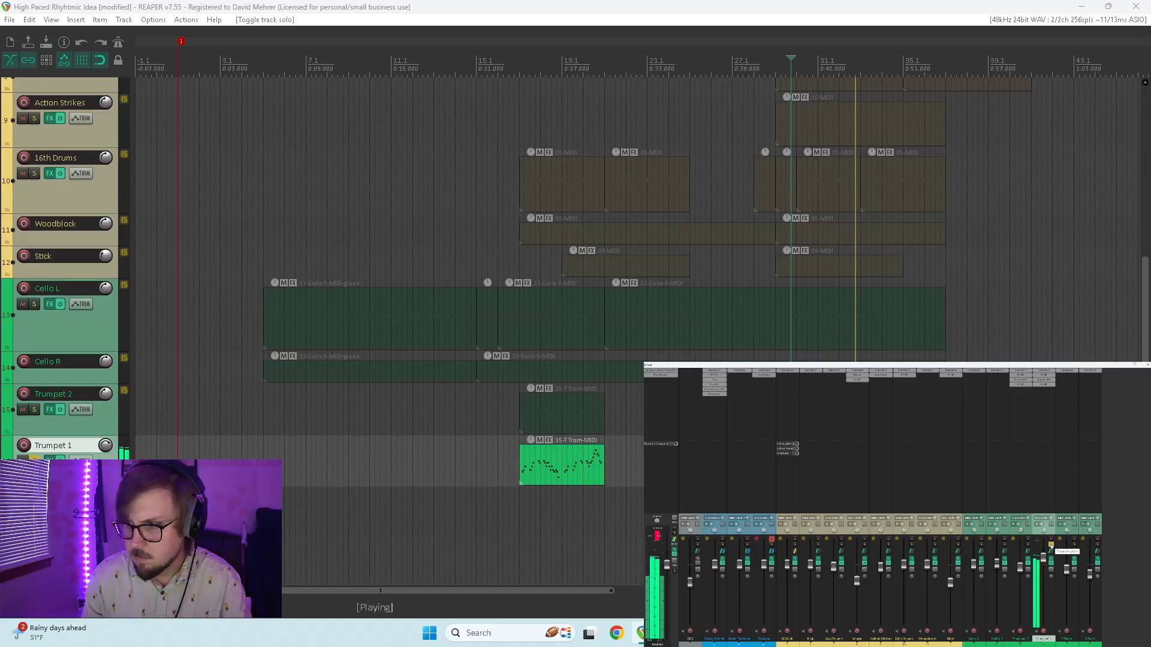
key("space")
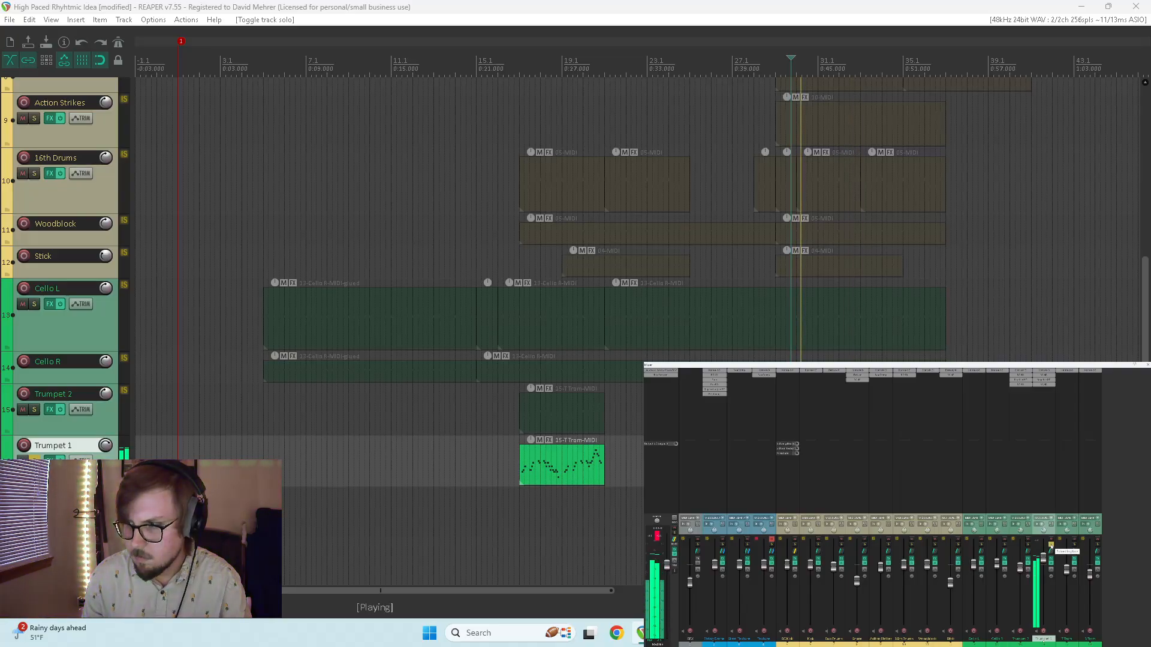
- Open Trumpet 2's MIDI part at bar 29 and raise all its notes an octave, moving the first note to D5
left_click(1024, 535)
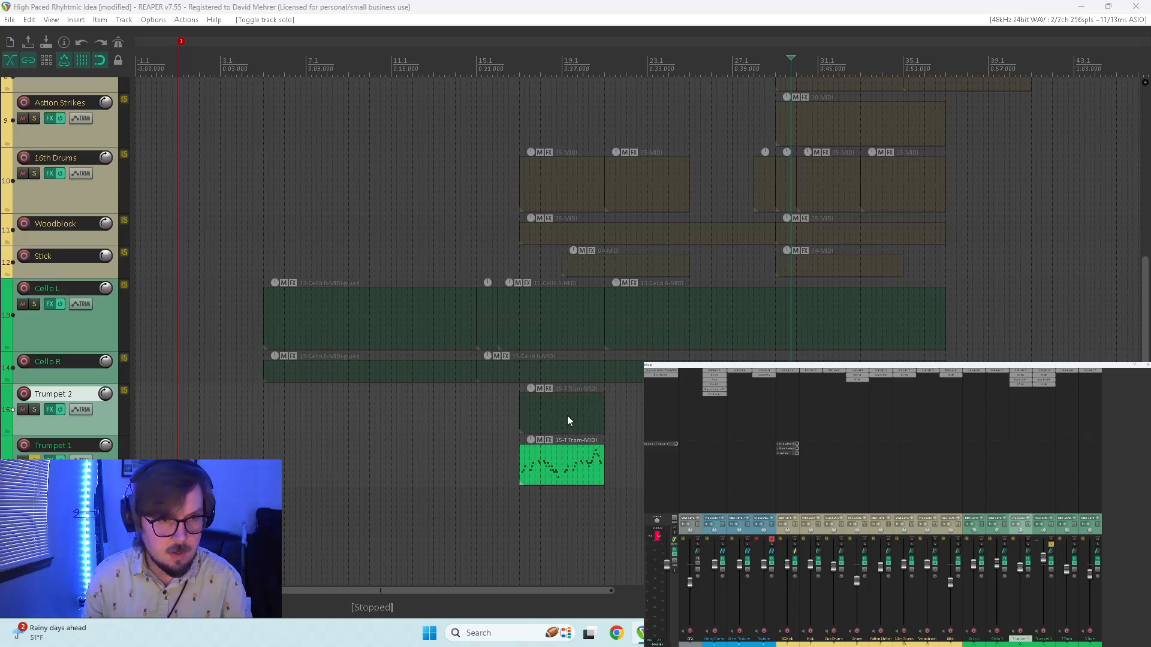
double_click(796, 465)
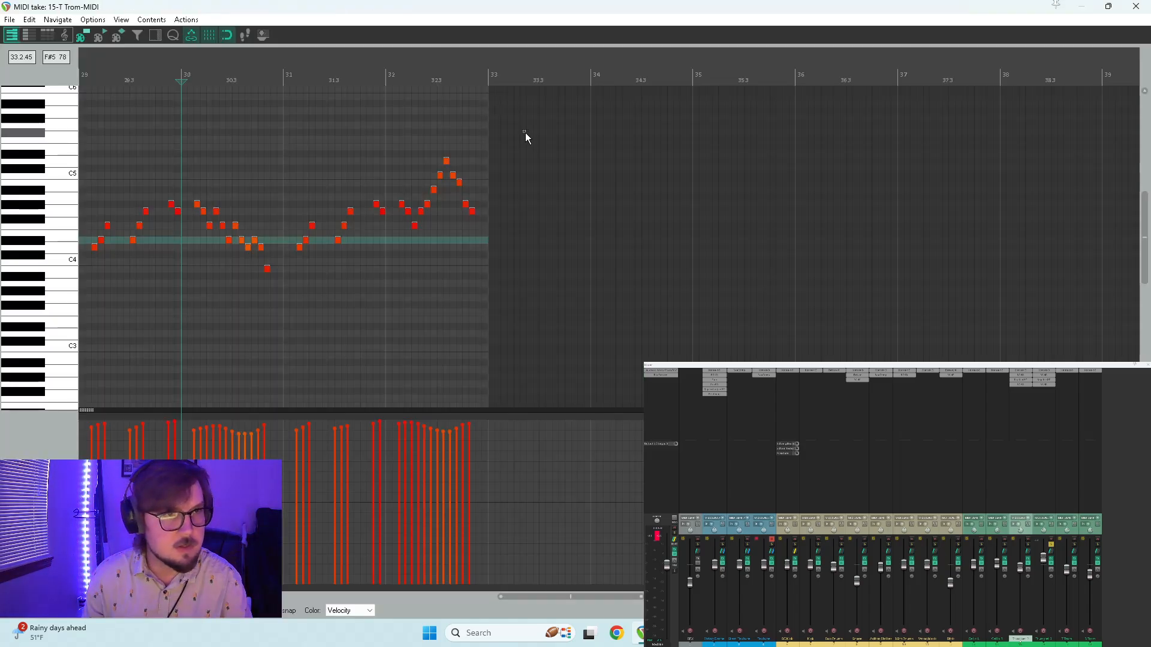
left_click_drag(524, 131, 70, 313)
scroll(423, 269, "up", 3)
scroll(452, 262, "down", 4)
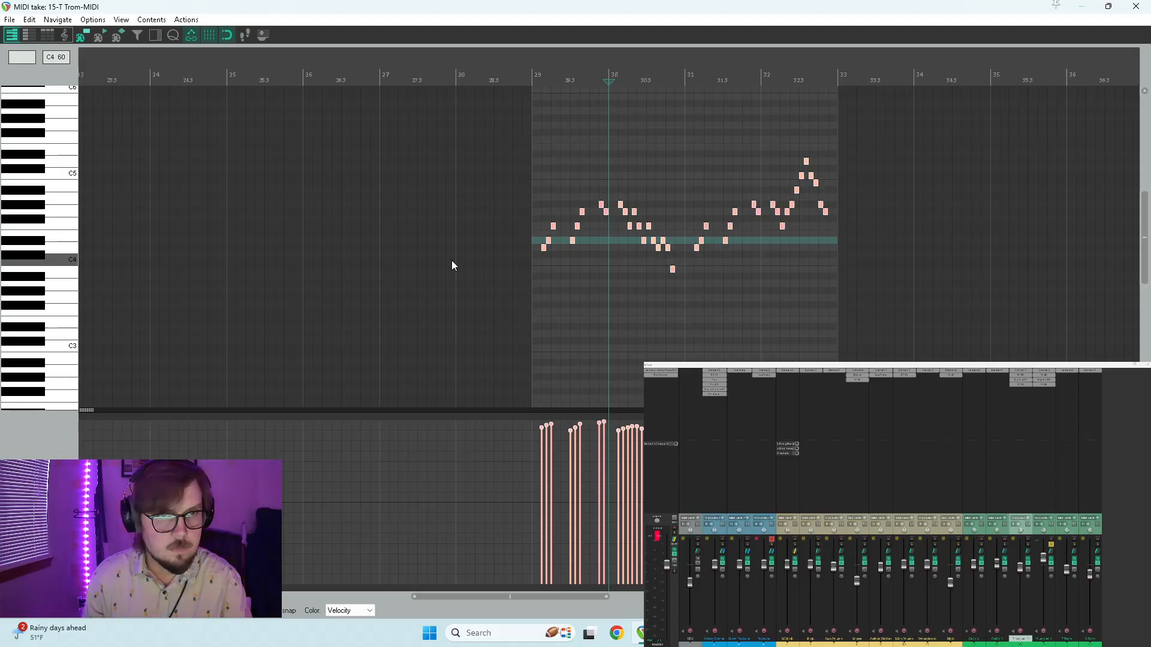
scroll(480, 260, "up", 4)
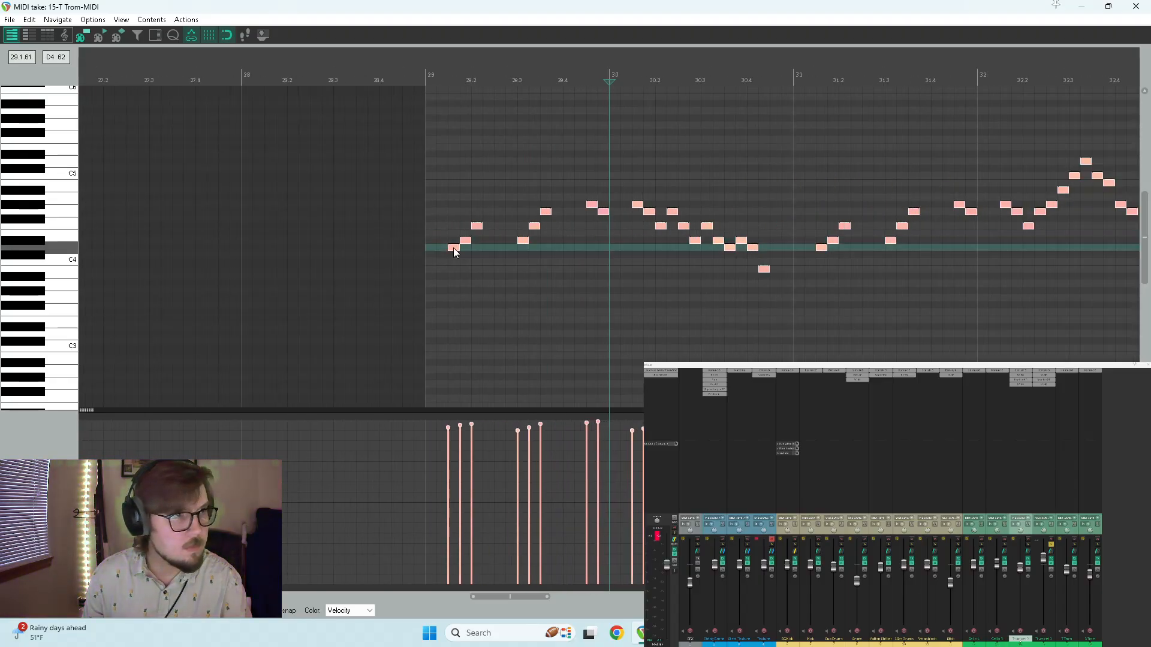
left_click_drag(453, 247, 456, 162)
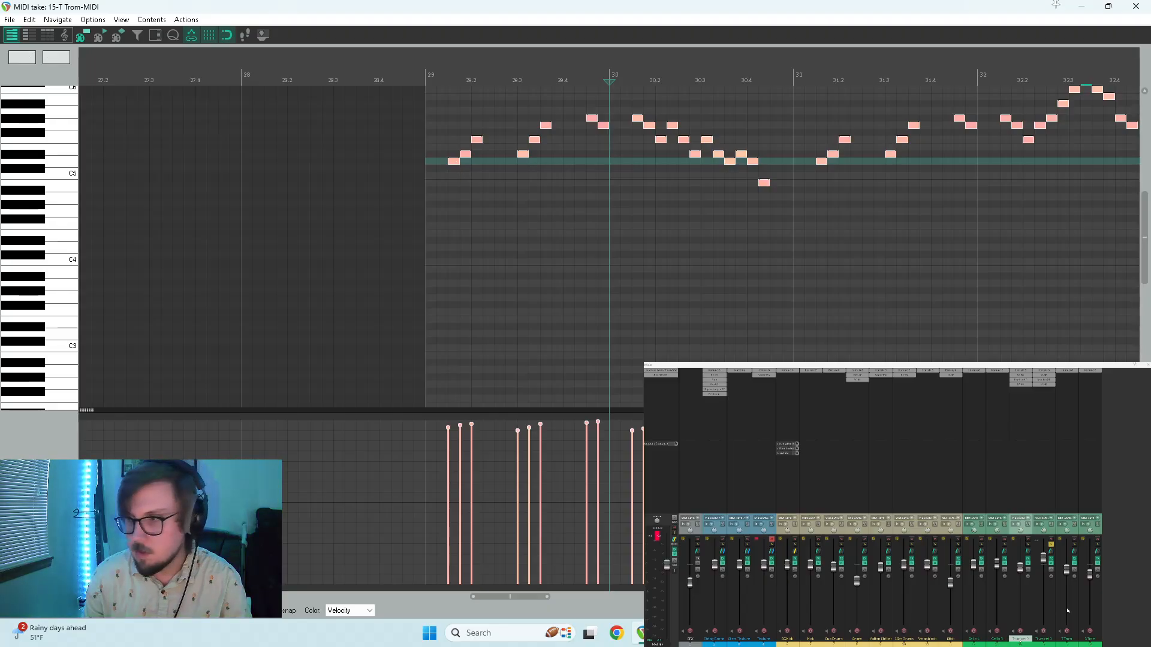
- Play the raised Trumpet 2 part with Trumpet 1 and alone, undo the octave shift, and close the MIDI editor
key("space")
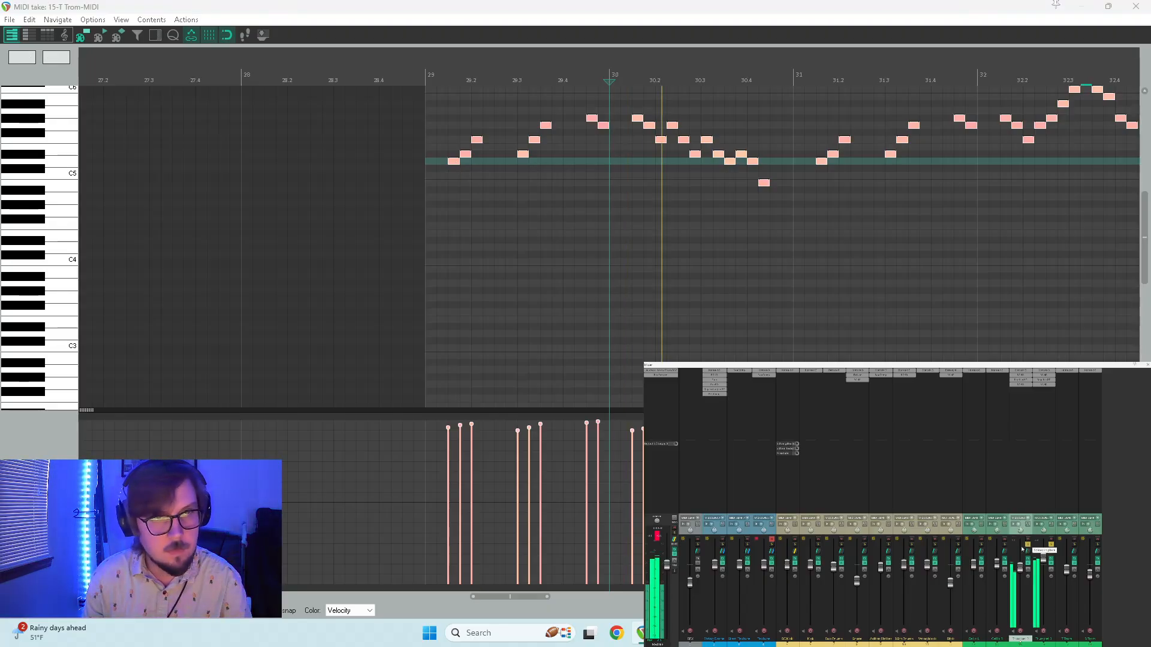
left_click(1052, 545)
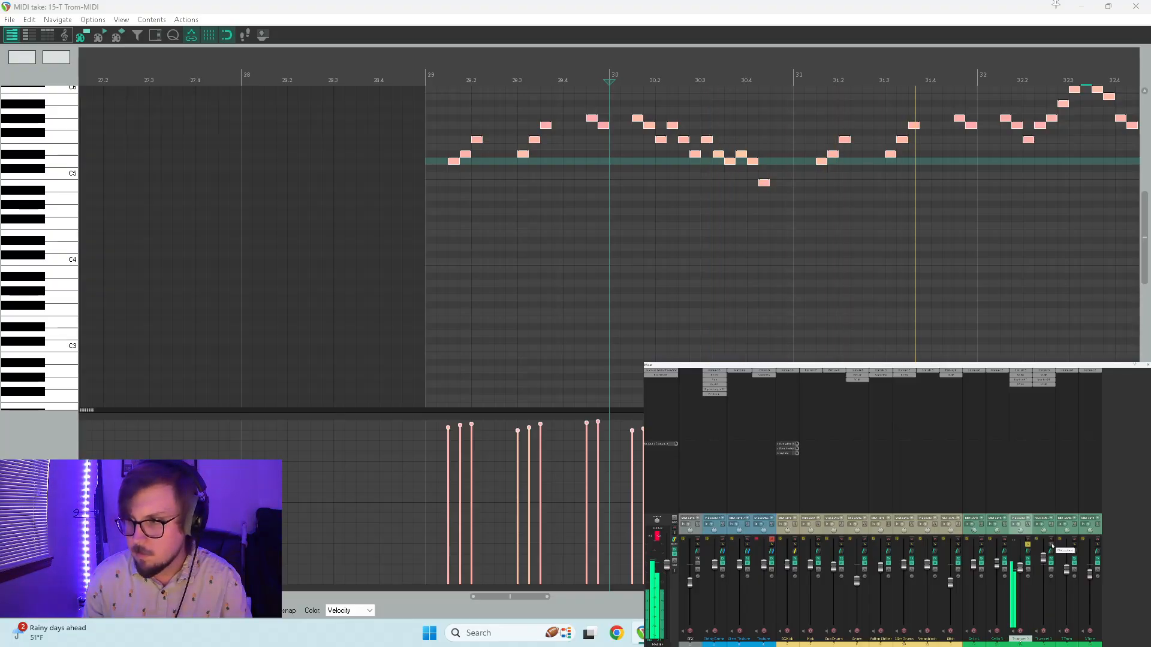
key("space")
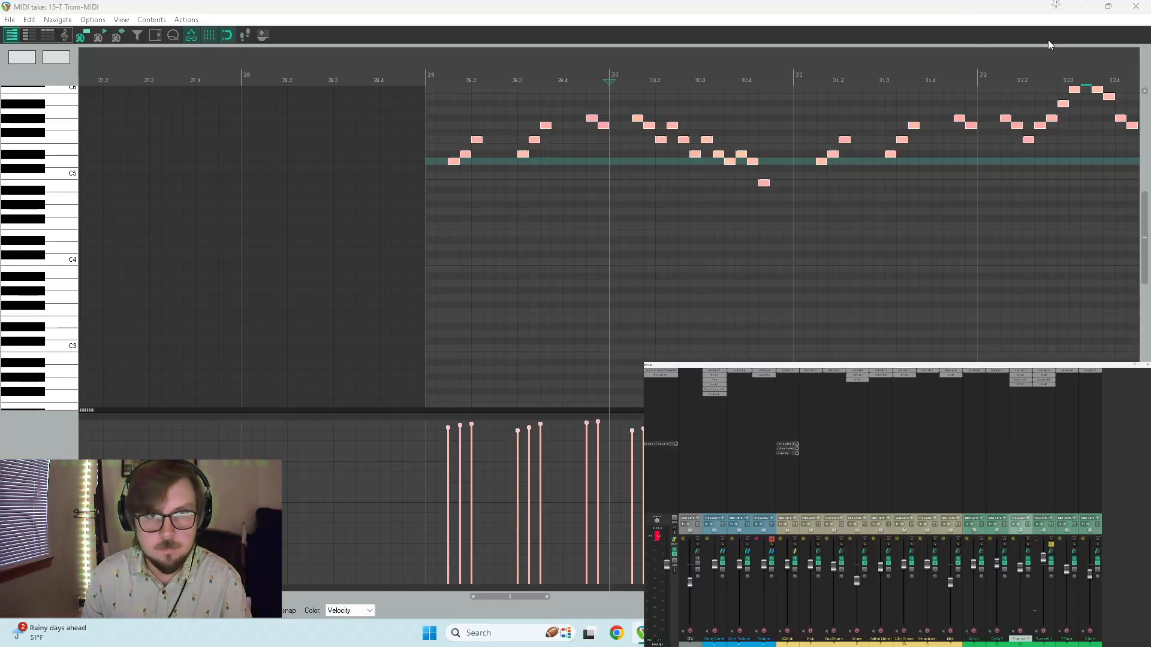
left_click(793, 30)
key("alt+KP_2")
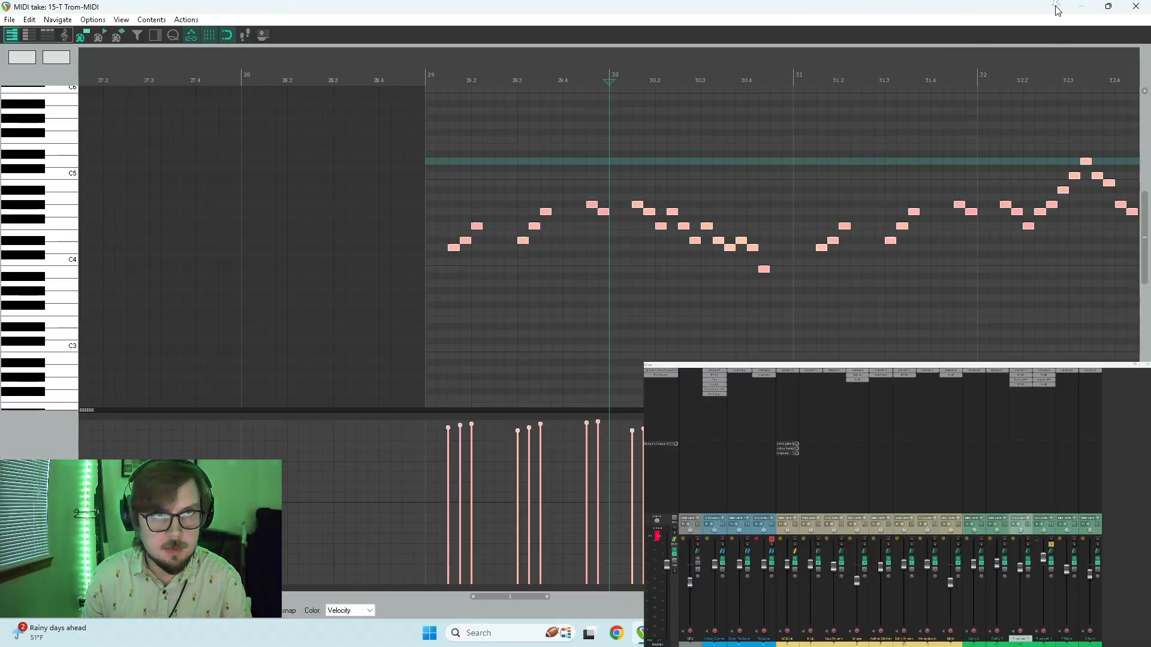
left_click(1146, 5)
- Open Trumpet 1's MIDI part at bar 29 and raise all its notes an octave, moving the first note to D5
double_click(562, 465)
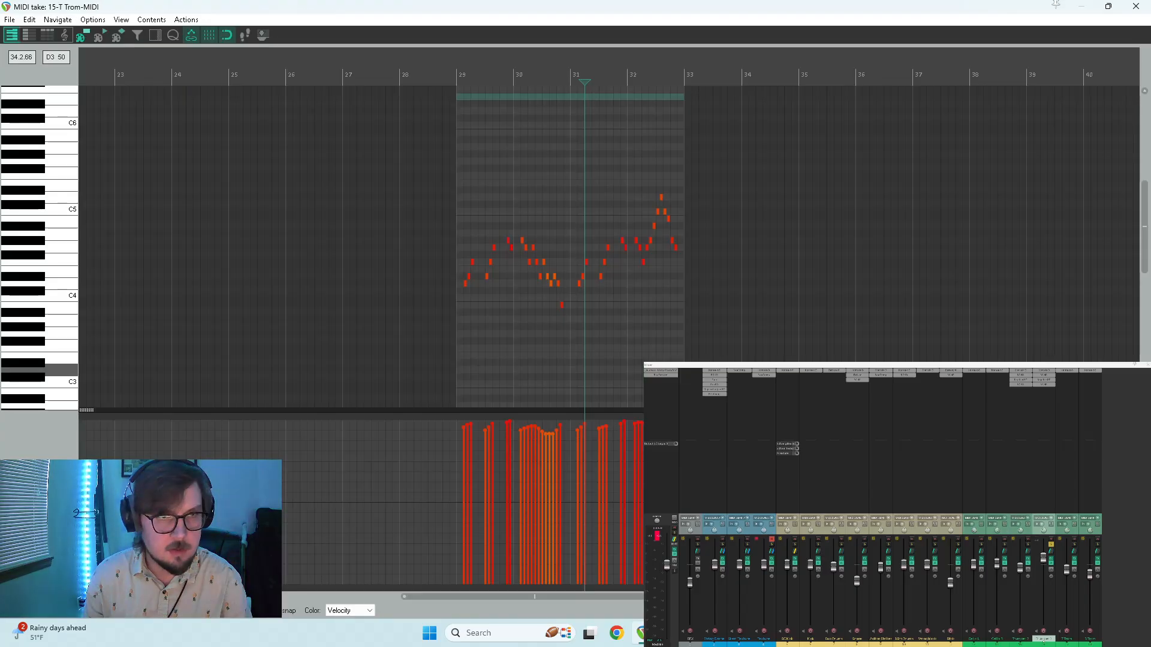
left_click_drag(748, 166, 422, 344)
scroll(540, 311, "up", 1)
scroll(565, 306, "up", 2)
scroll(371, 257, "down", 1)
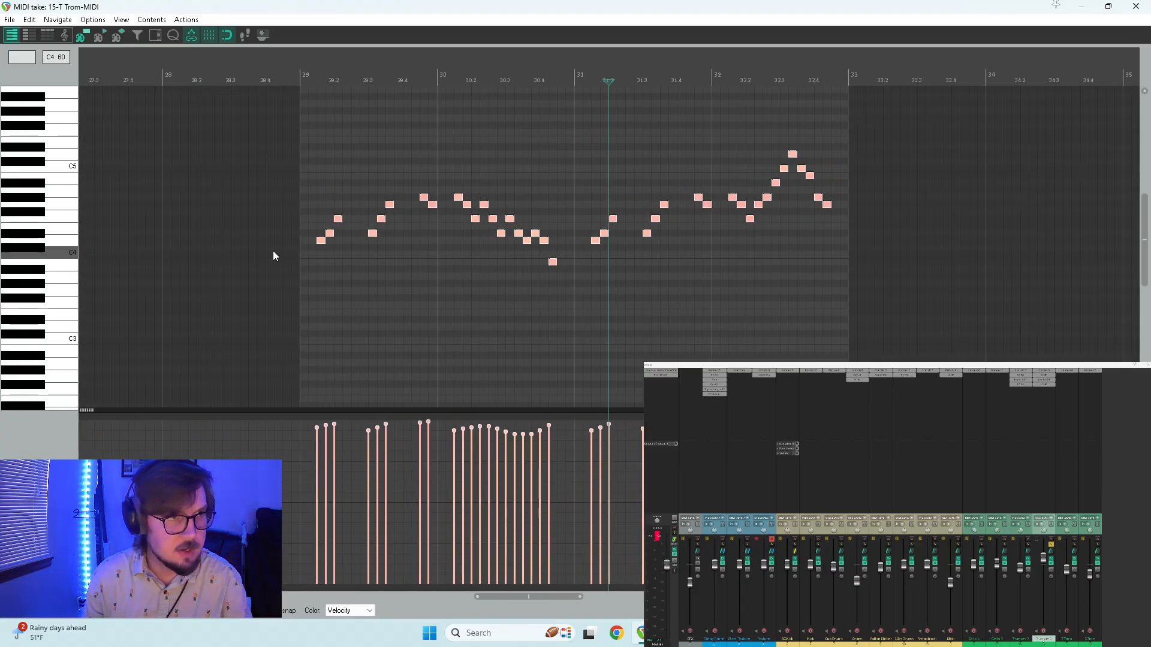
left_click(320, 240)
left_click_drag(319, 239, 320, 156)
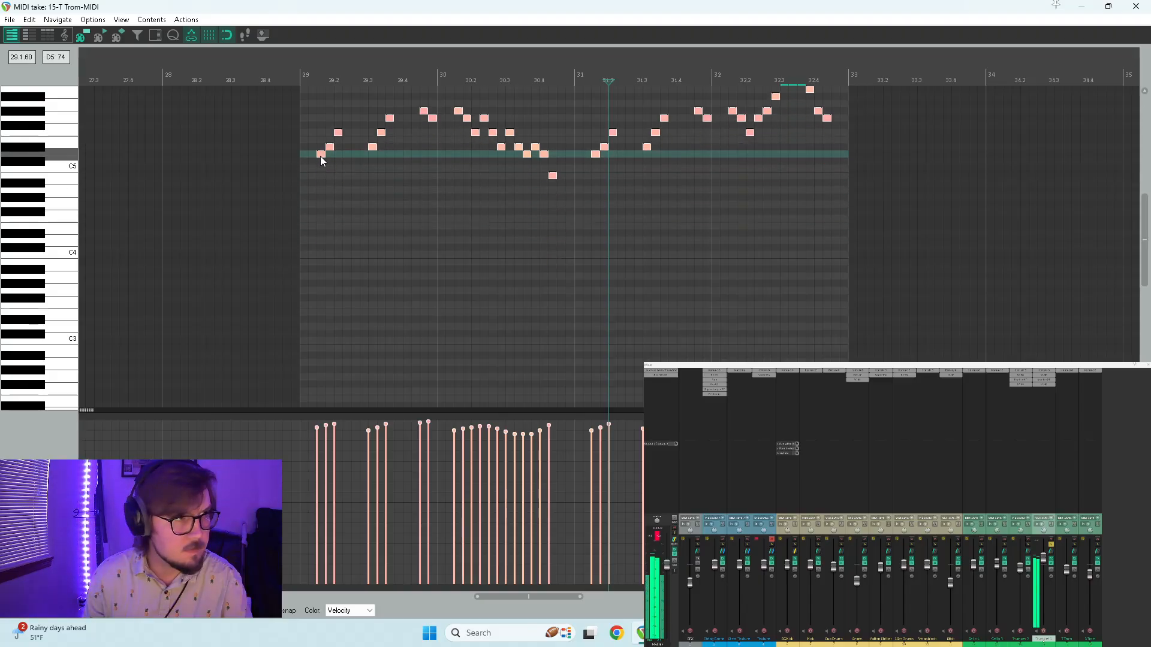
- Play Trumpet 1's raised part from bar 29 alone and together with Trumpet 2
key("space")
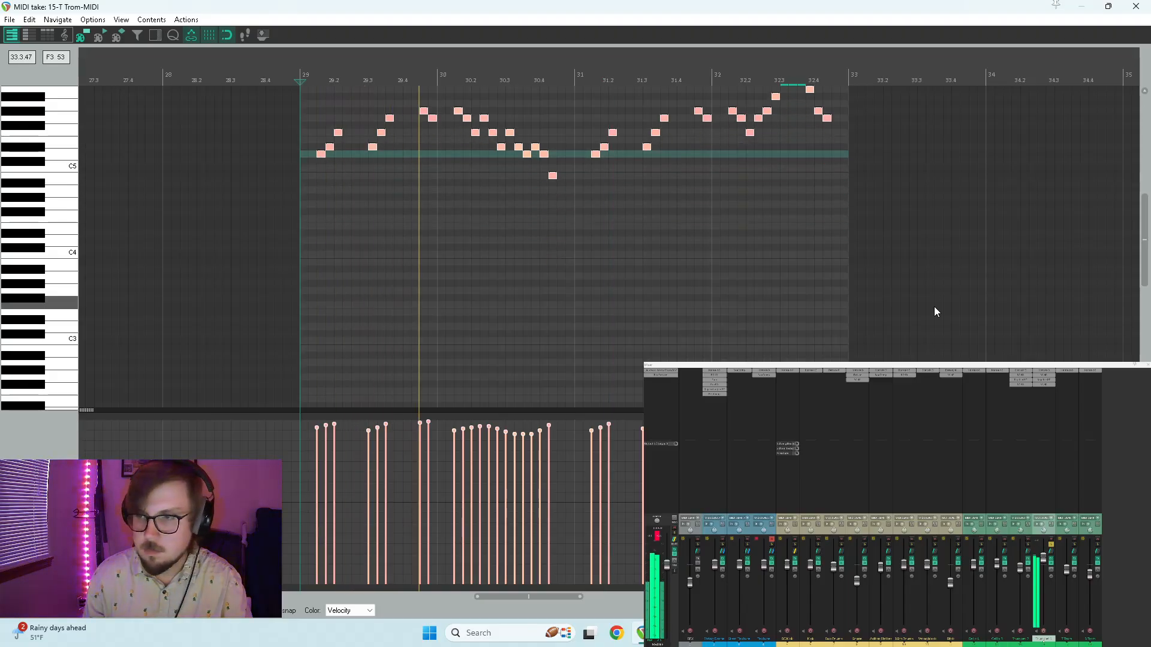
scroll(36, 294, "up", 1)
scroll(36, 294, "up", 2)
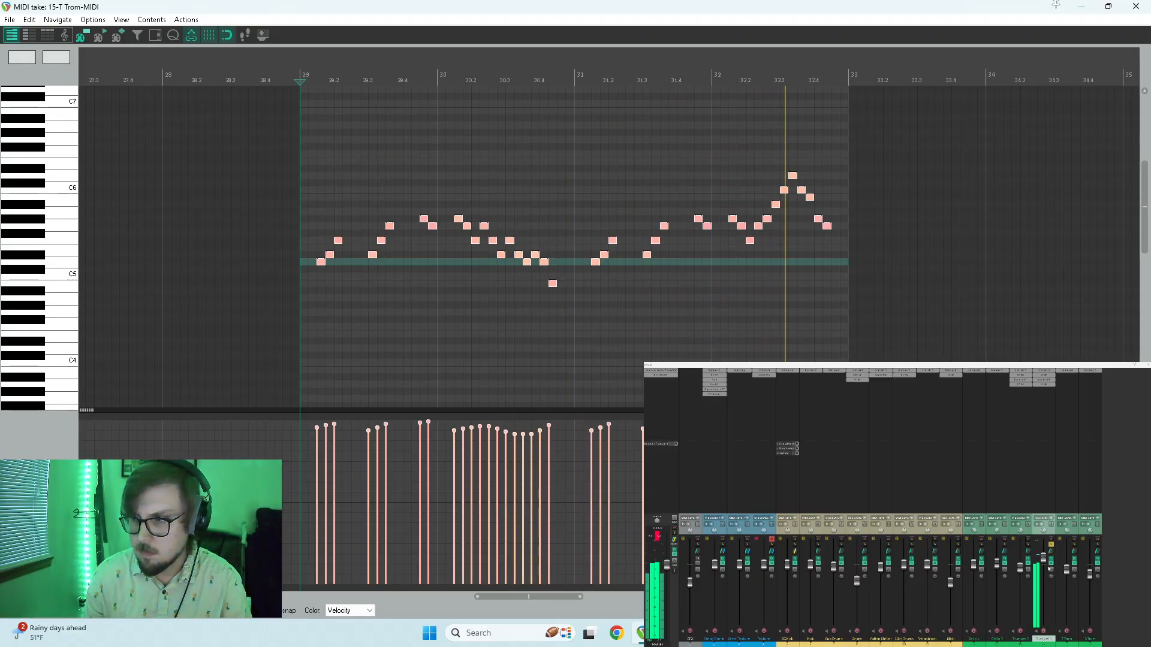
key("space")
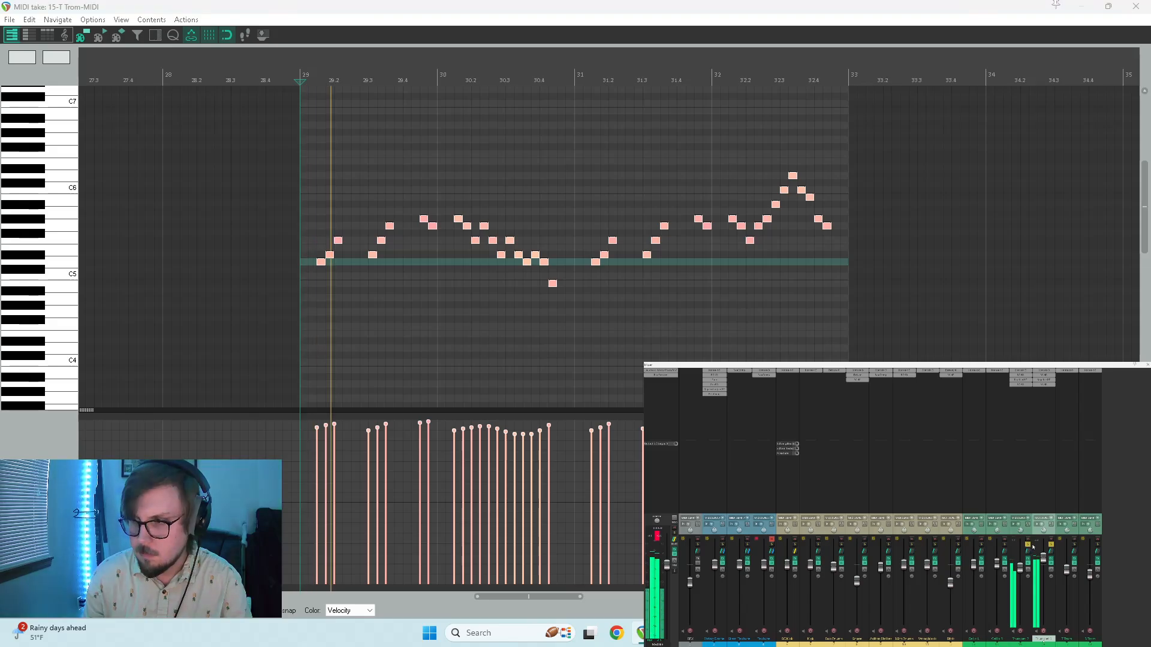
- Lower Trumpet 1's volume slightly, check it against Trumpet 2 and the full mix, and close the MIDI editor
left_click_drag(1044, 560, 1044, 570)
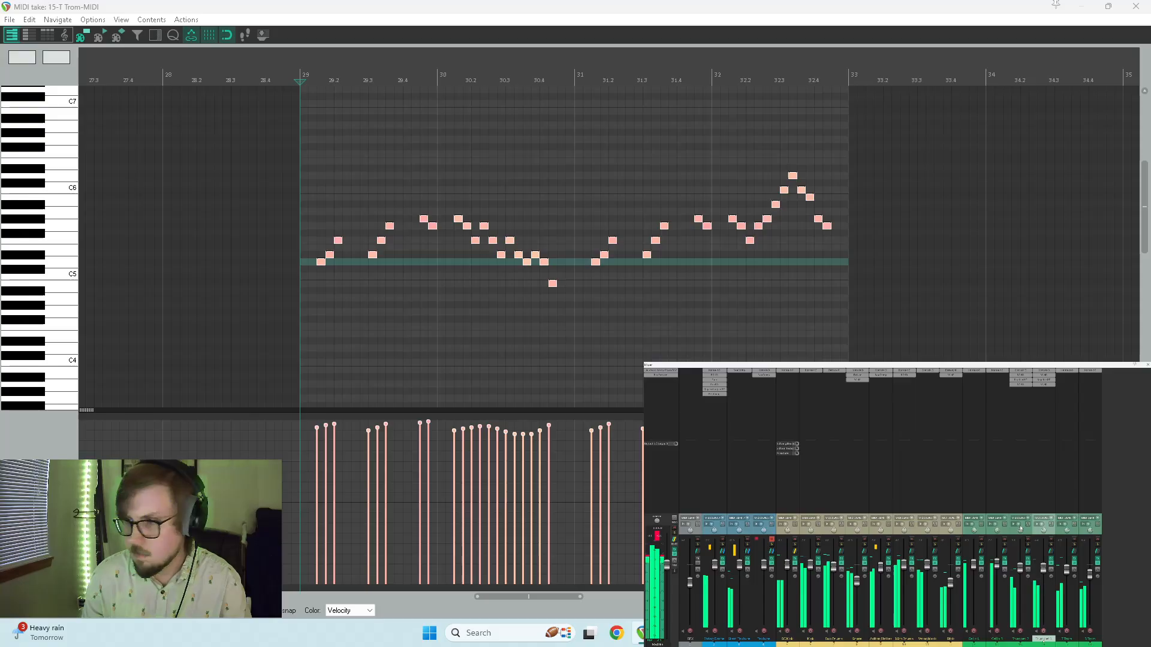
left_click(1136, 6)
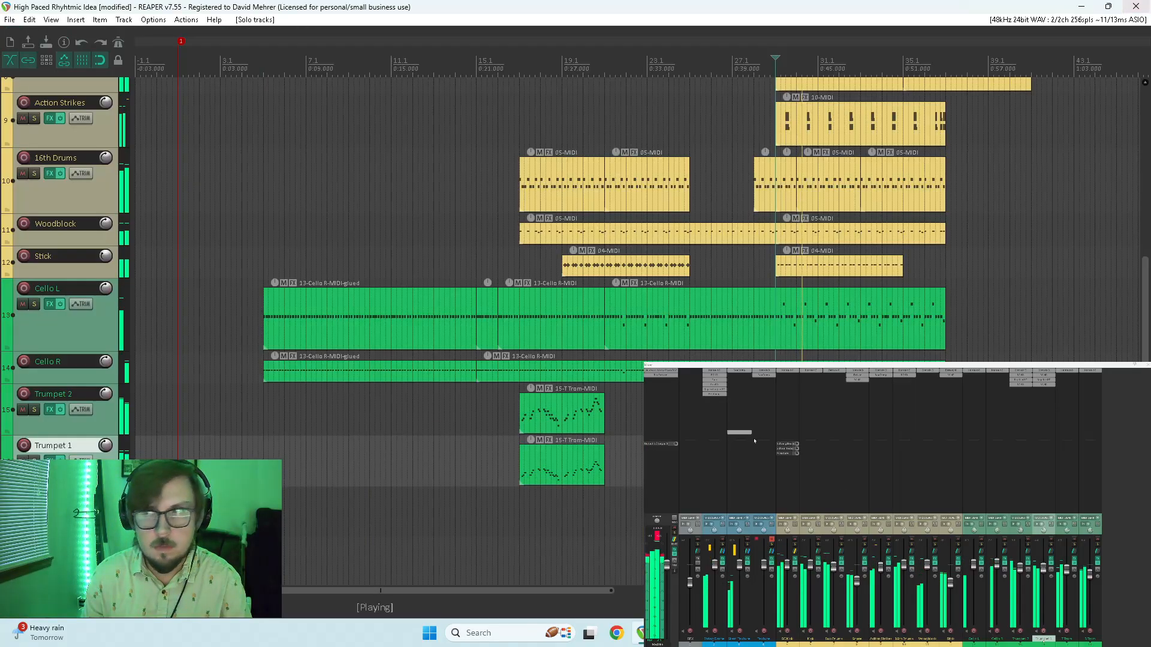
key("space")
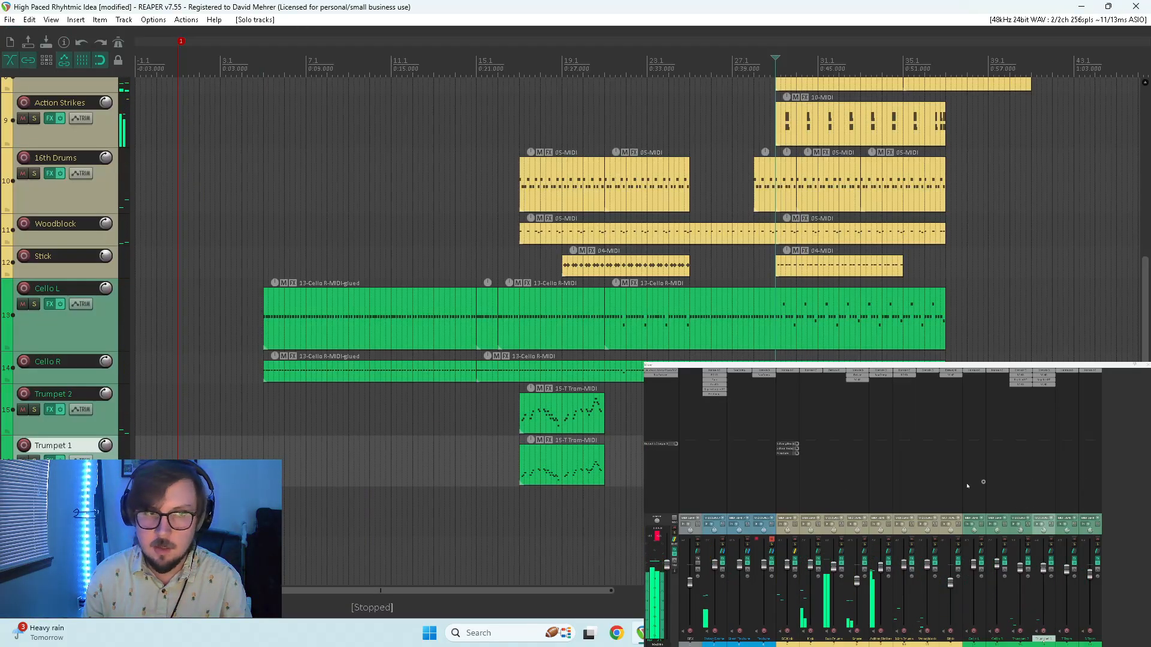
- Play the full mix into bar 17, open Trumpet 1's MIDI part there, and raise all its notes an octave
left_click(515, 509)
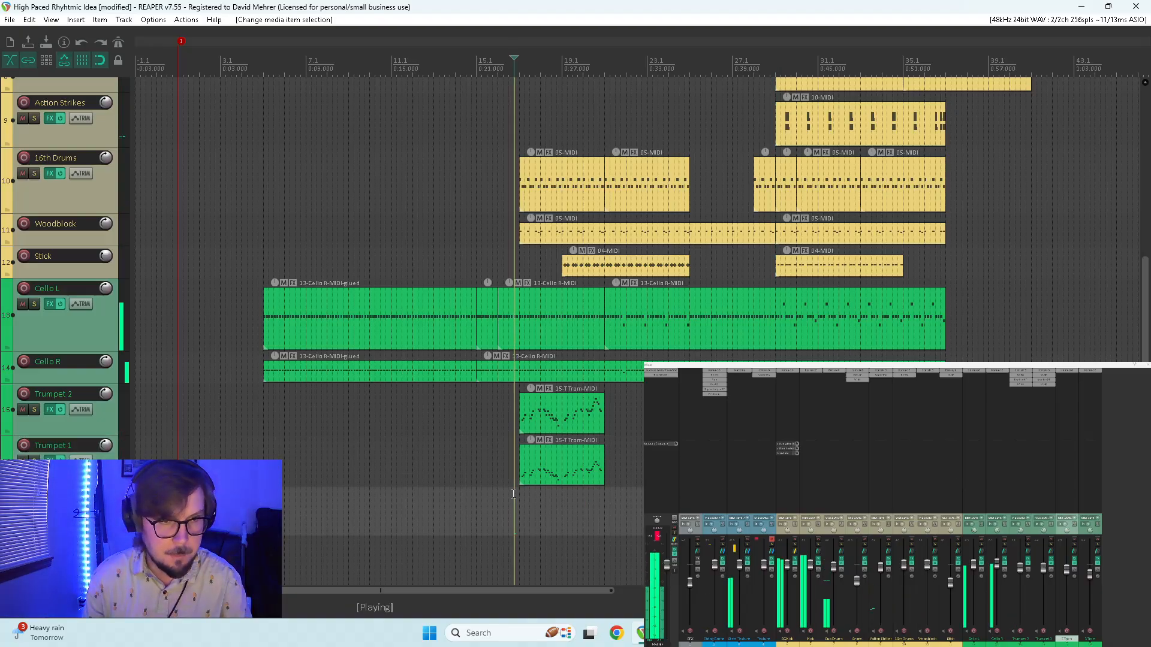
key("space")
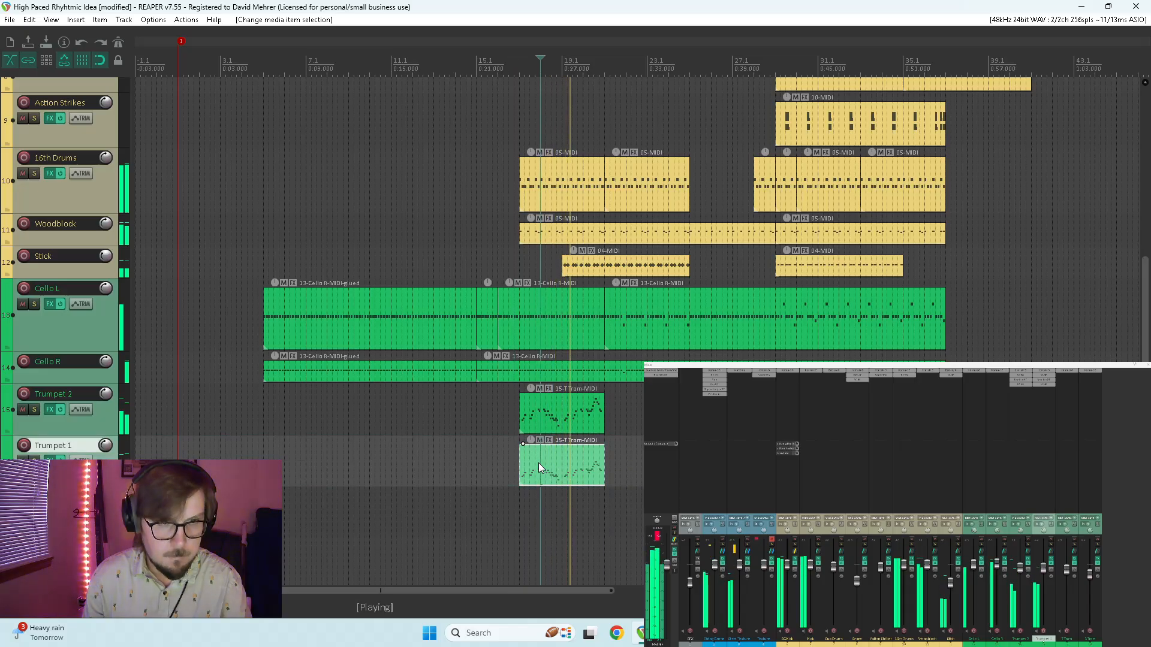
double_click(539, 463)
left_click_drag(1027, 39, 1027, 40)
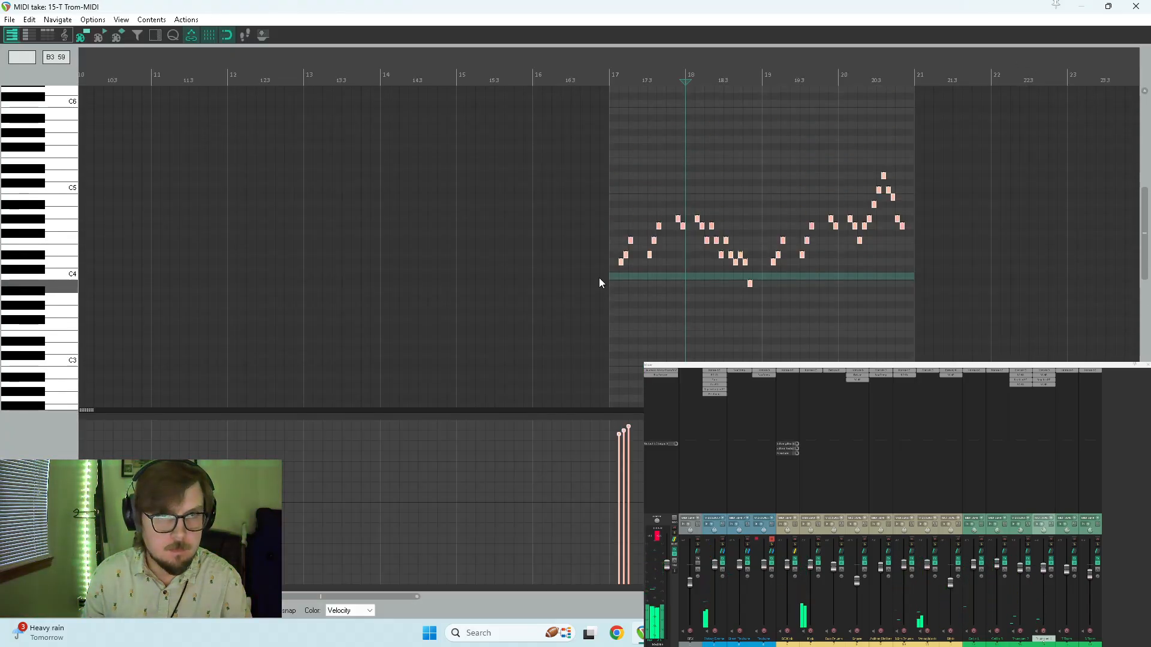
scroll(618, 262, "up", 3)
left_click_drag(503, 261, 504, 178)
- Lower and reshape the velocities of Trumpet 1's notes in bars 17 to 20 while playing the full mix from bar 17
key("space")
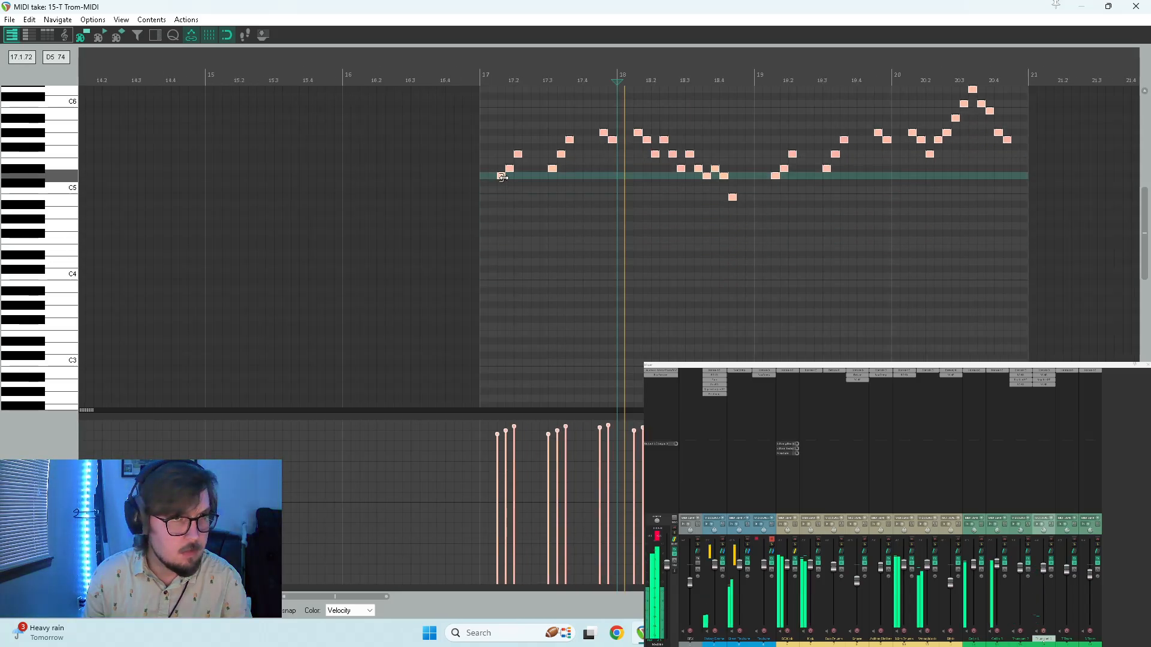
left_click(481, 76)
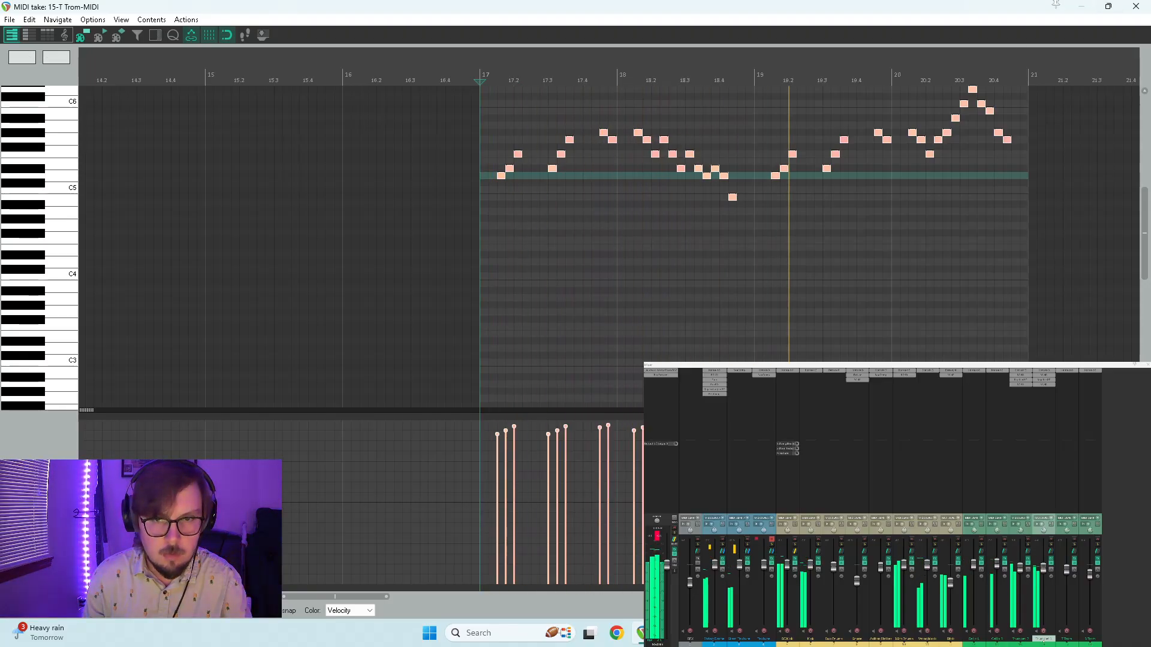
left_click_drag(659, 427, 659, 439)
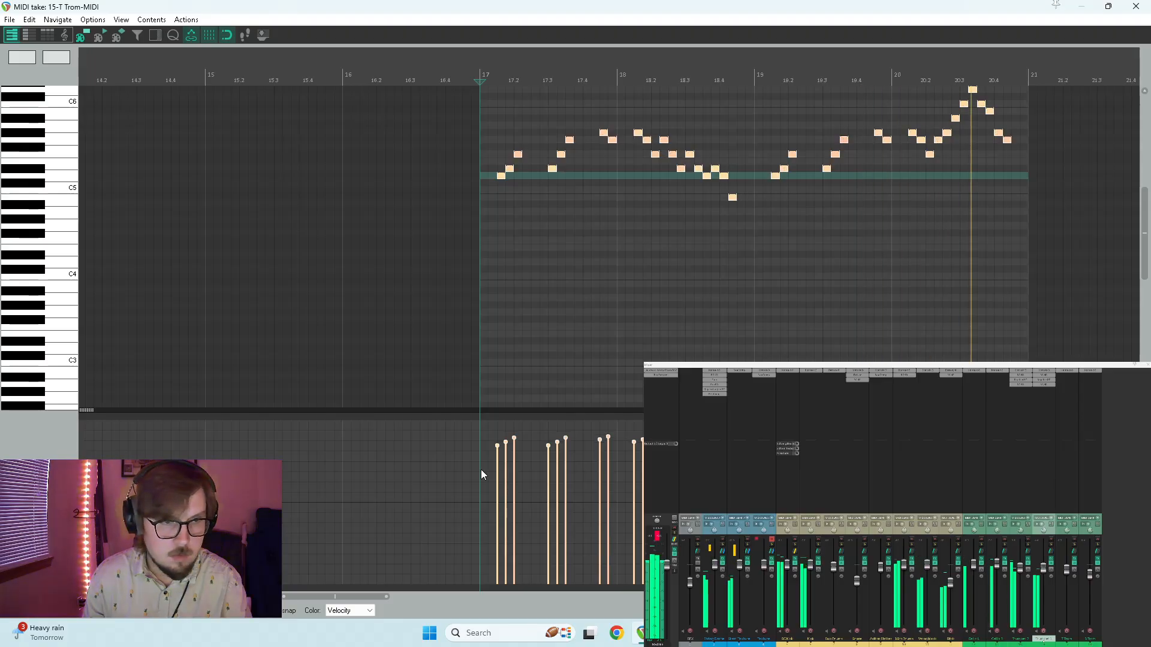
mouse_move(489, 471)
left_mouse_down()
mouse_move(528, 469)
mouse_move(582, 427)
mouse_move(635, 450)
left_mouse_up()
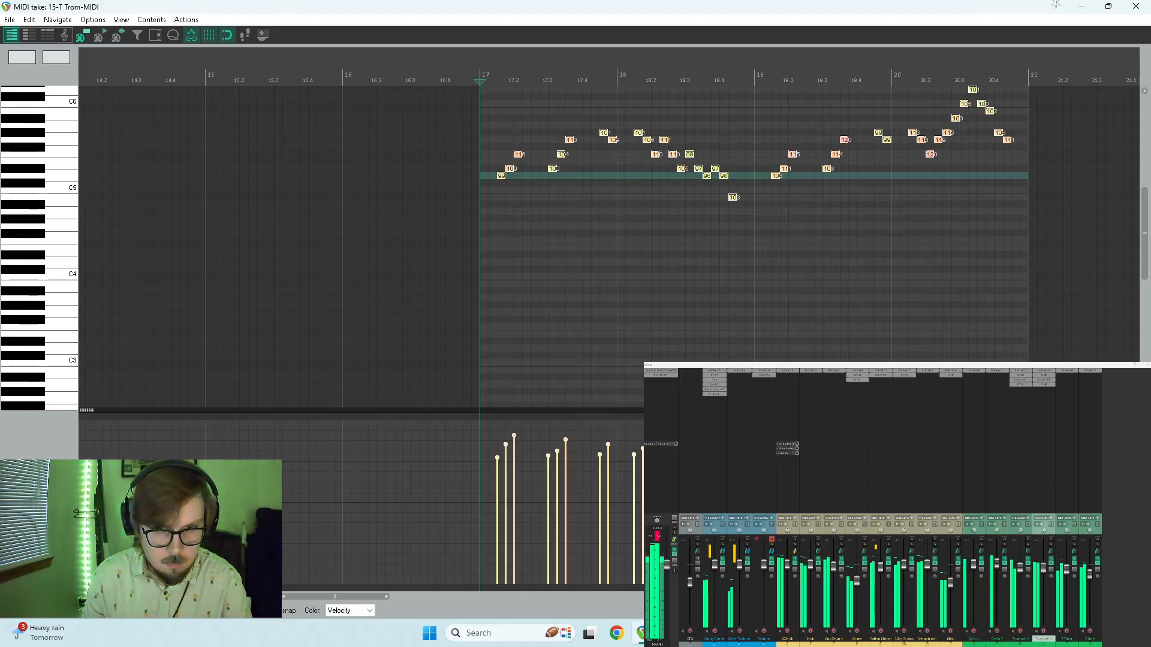
left_click_drag(874, 443, 884, 436)
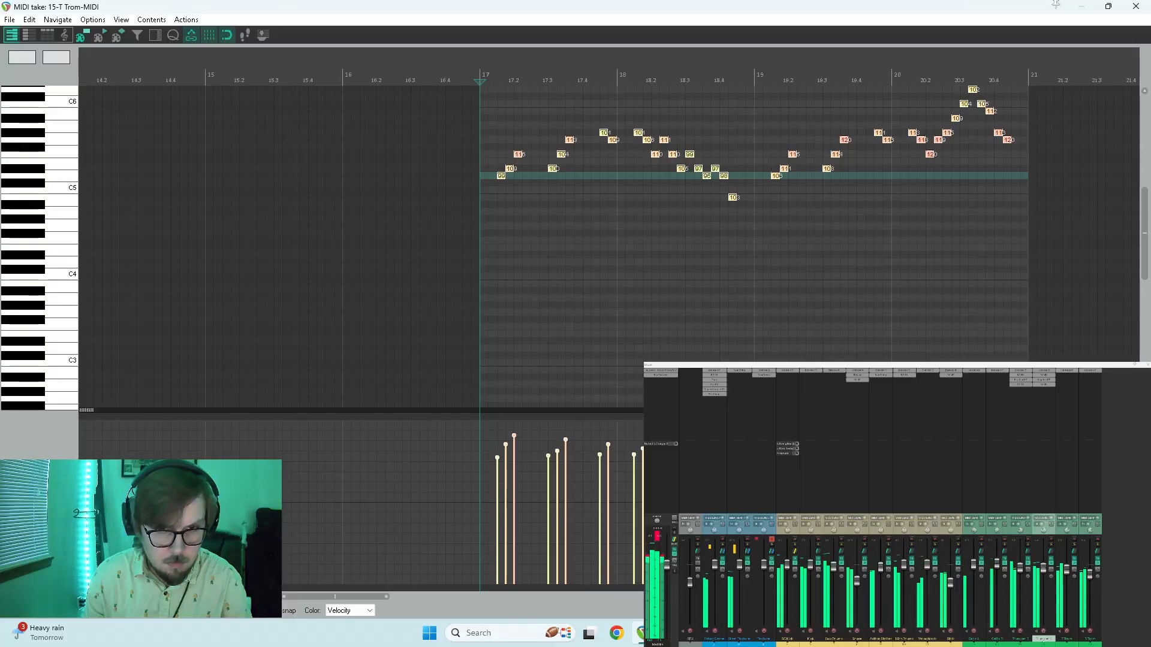
- Play both trumpets soloed from bar 17, close the MIDI editor, and unsolo them to hear the full mix
key("space")
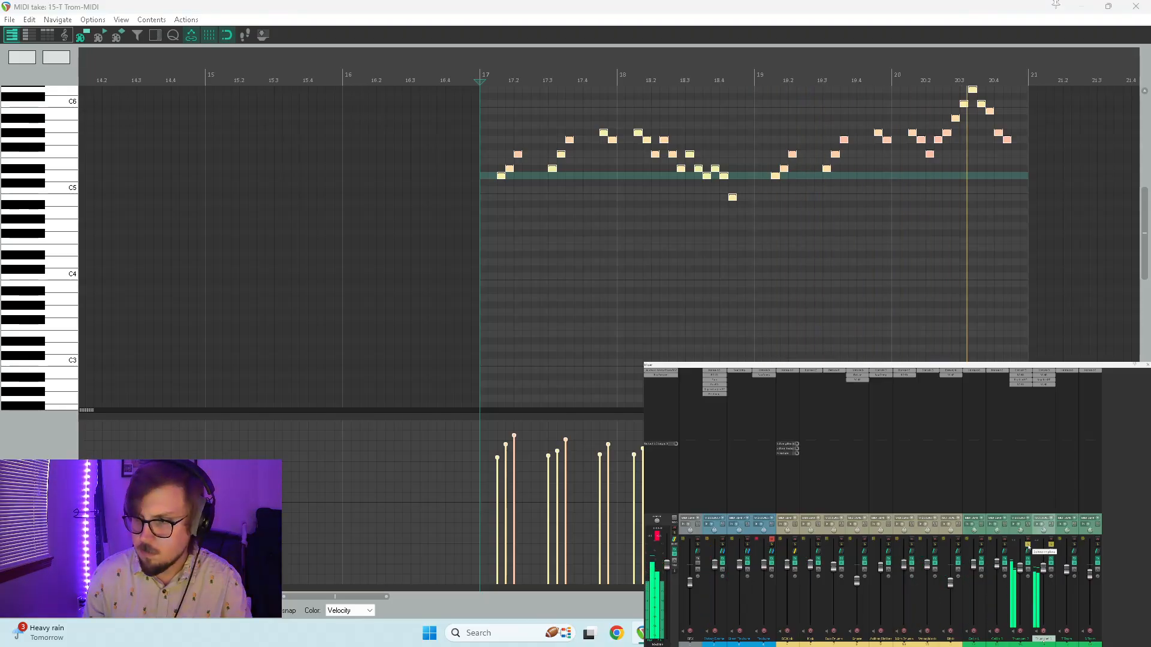
key("space")
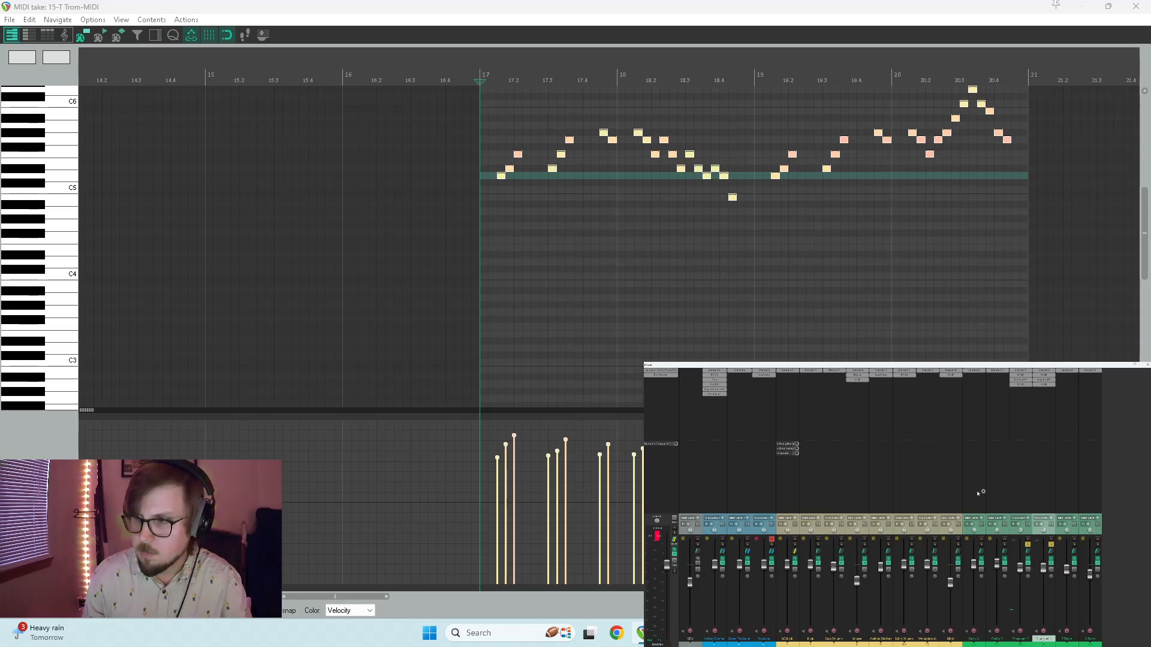
left_click(1136, 6)
key("space")
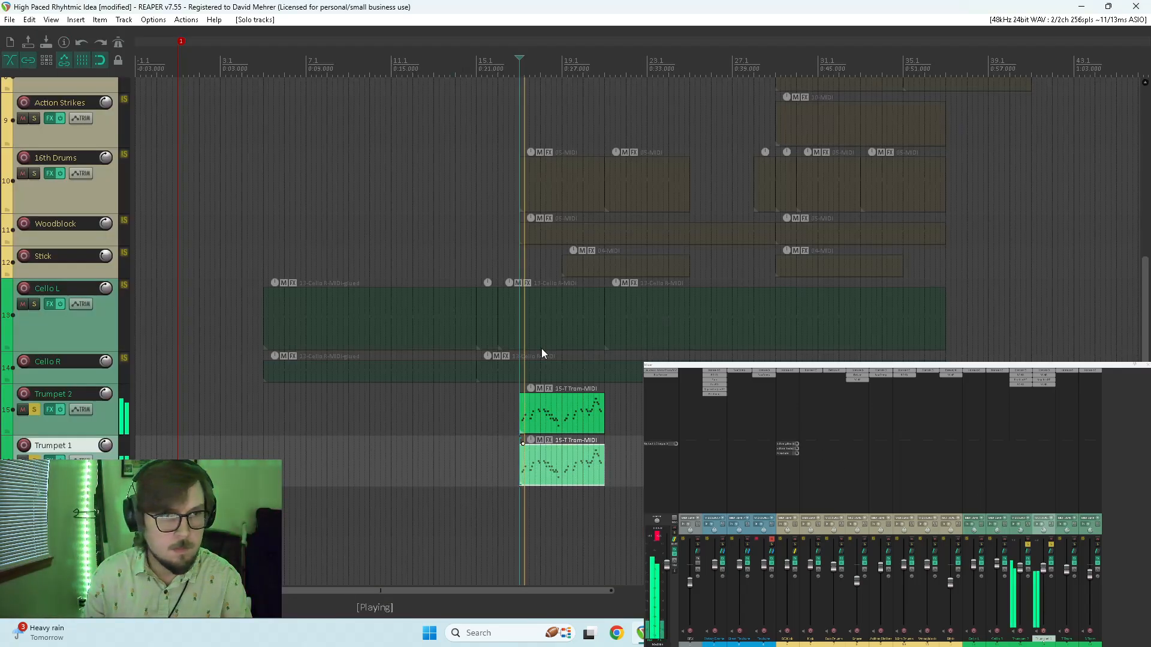
left_click_drag(34, 409, 36, 444)
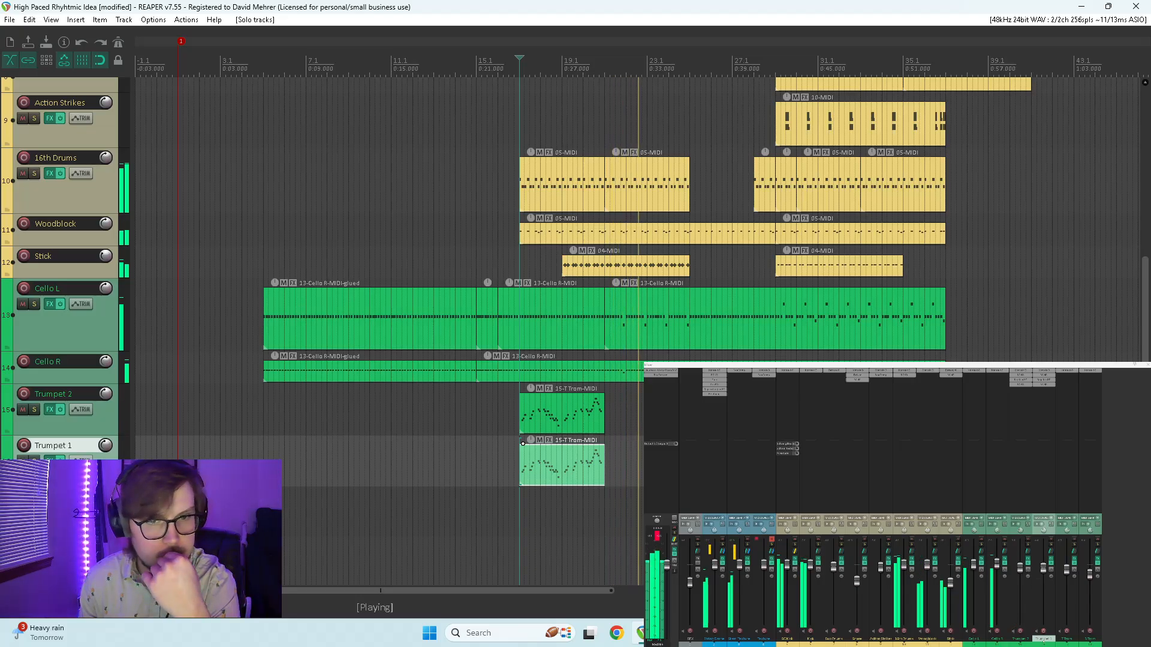
- Stop playback and copy Trumpet 2's part at bar 17 onto the T Trom track
scroll(1130, 311, "down", 2)
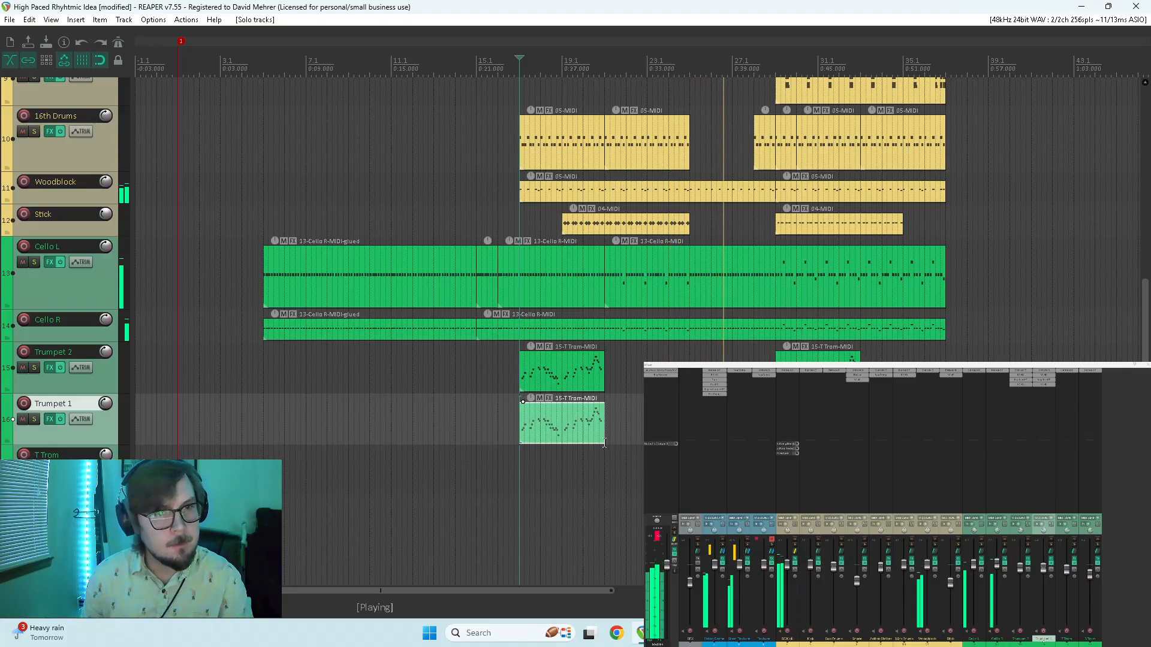
key("space")
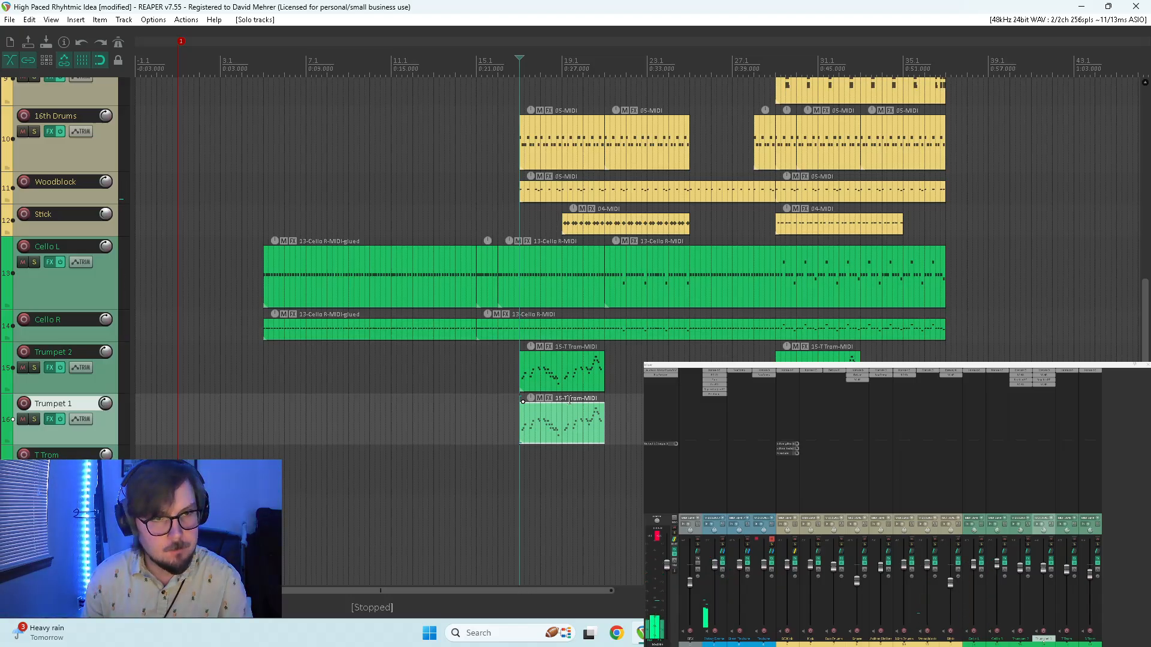
left_click(571, 369)
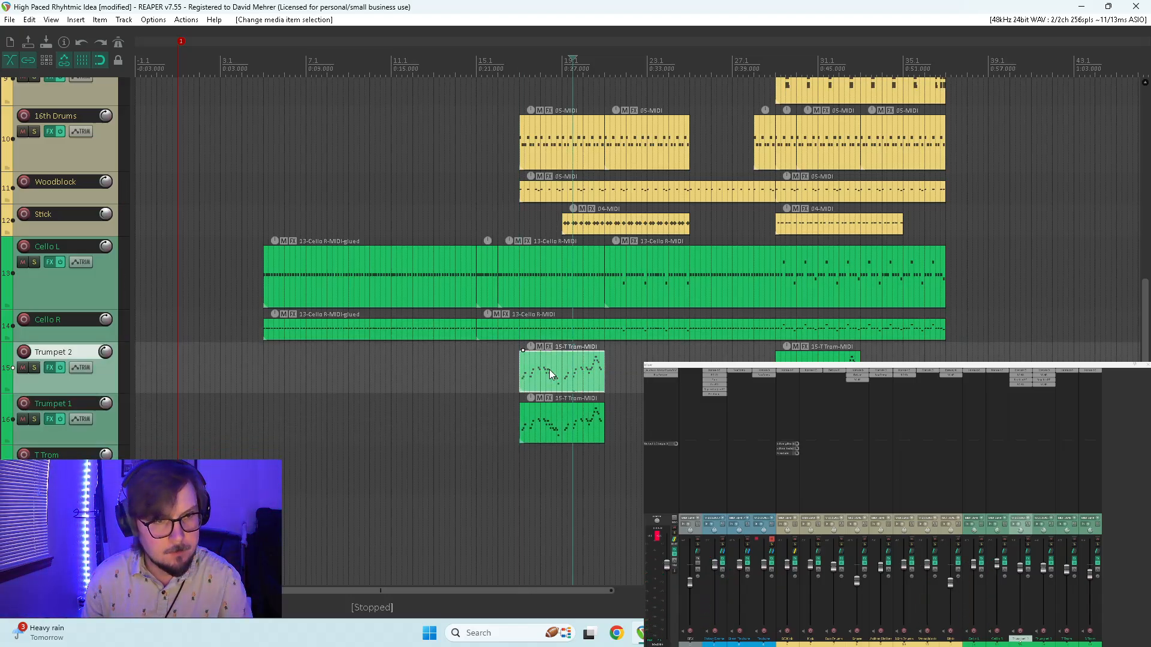
left_click_drag(550, 369, 545, 463)
key("ctrl+z")
left_click_drag(557, 377, 558, 478)
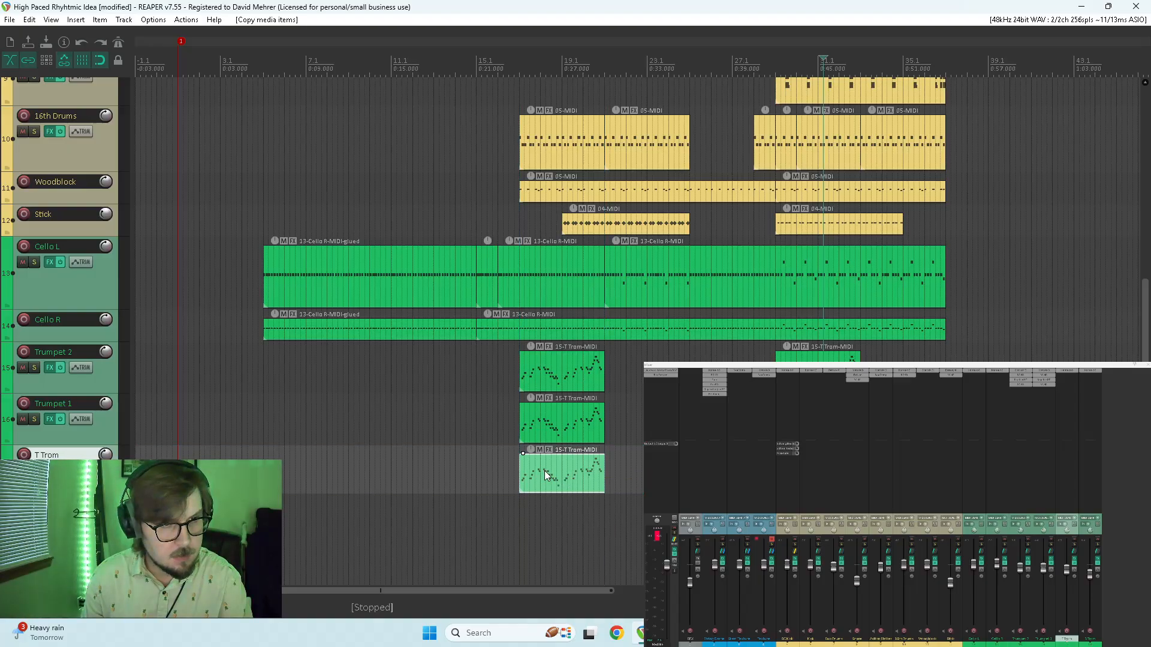
left_click(550, 426)
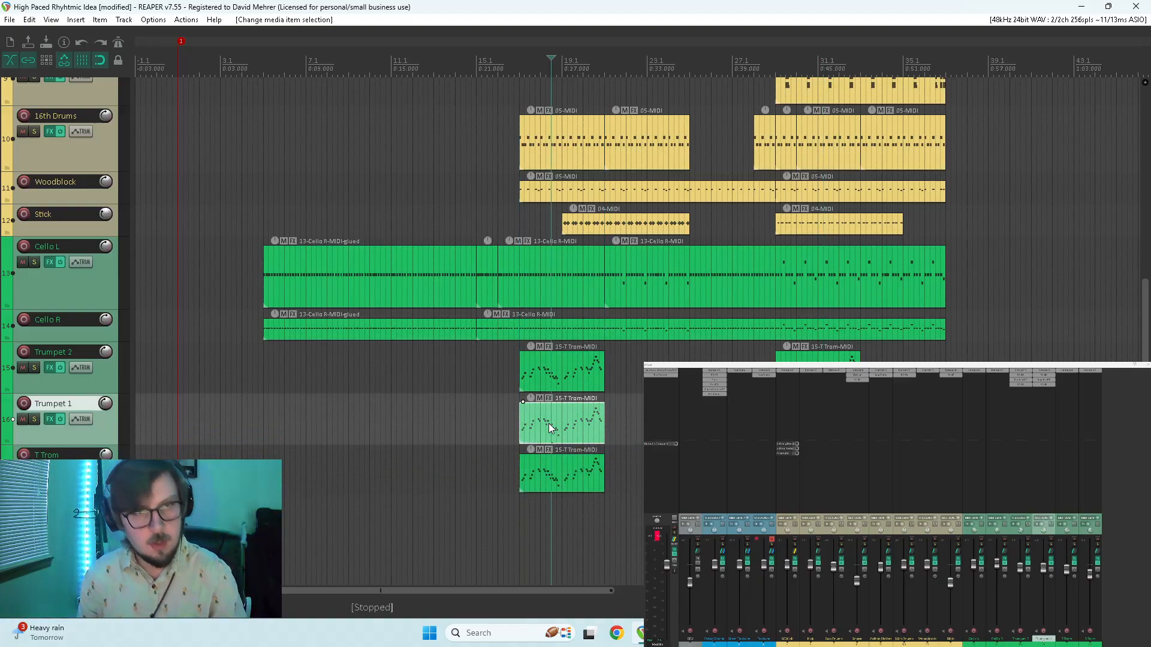
- Play the full mix from just before bar 17, stop, and delete the copied part from the T Trom track
left_click(515, 499)
key("space")
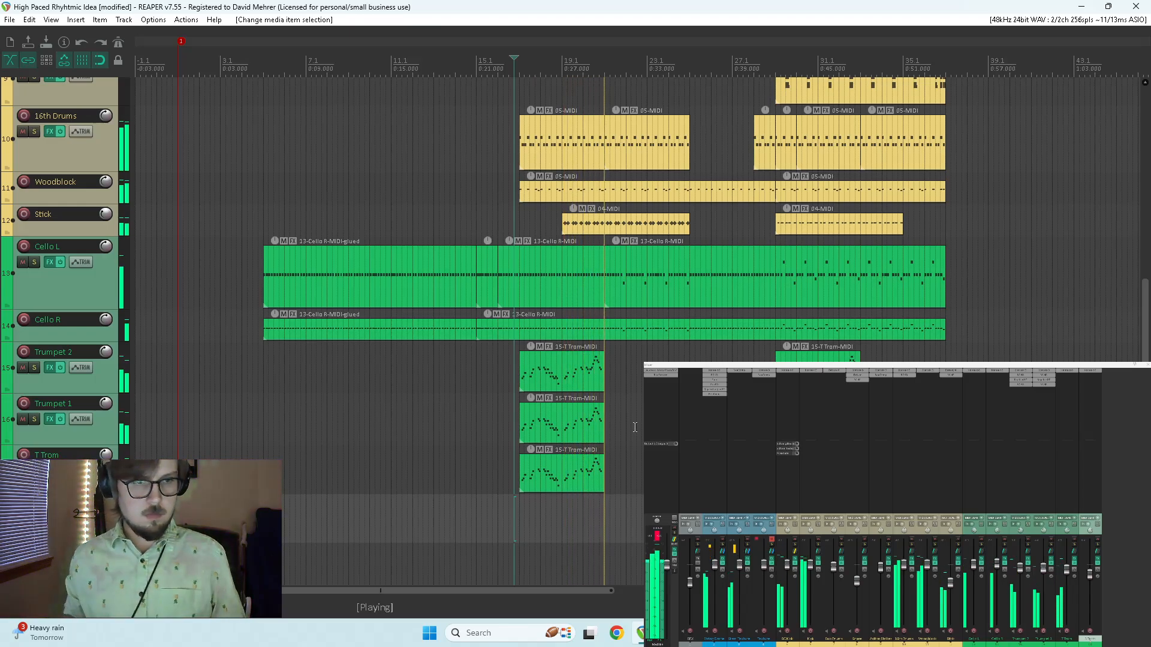
key("space")
left_click_drag(623, 503, 599, 479)
key("Delete")
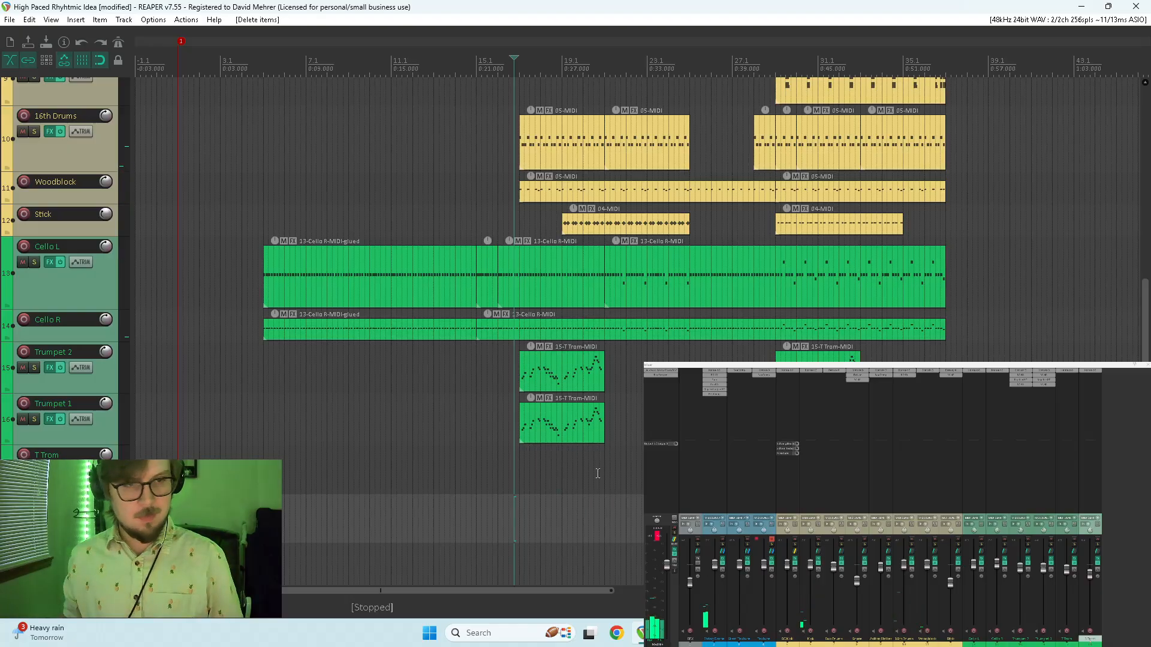
- Listen to the full mix from just before bar 17 and again from bar 29
key("space")
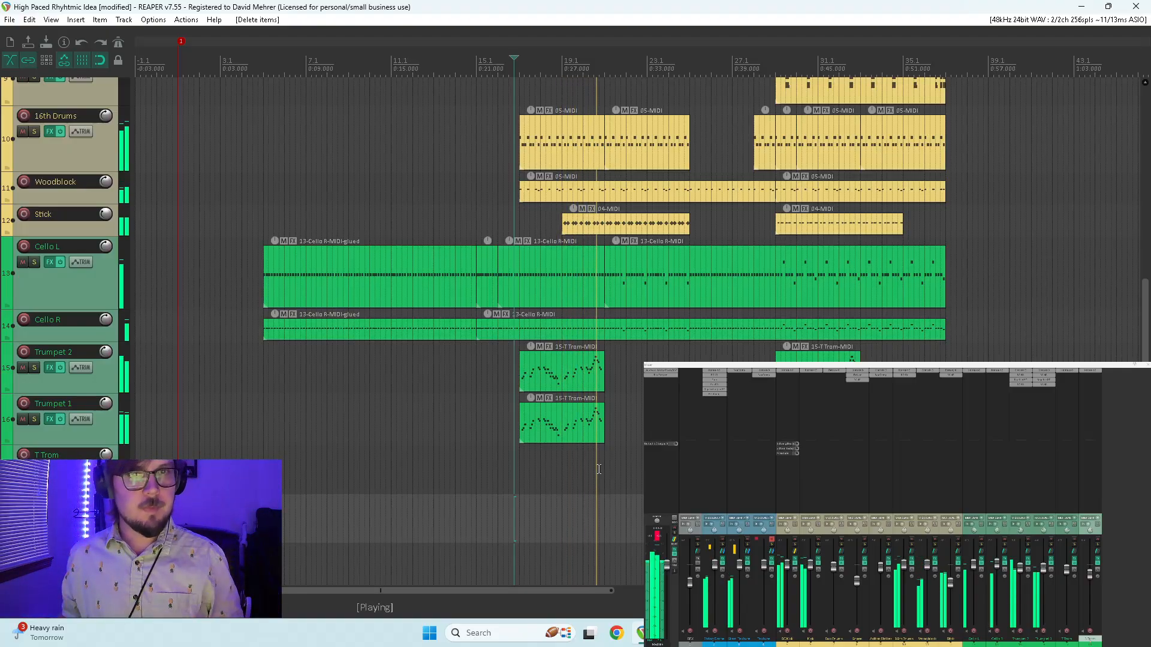
key("space")
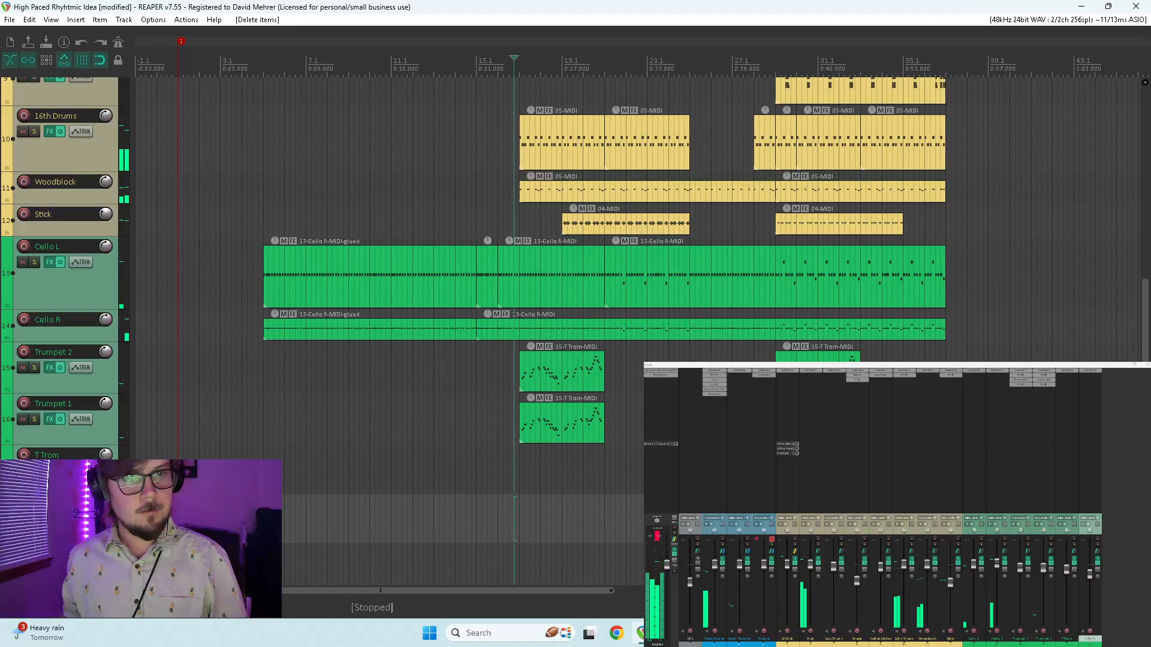
left_click(776, 66)
key("space")
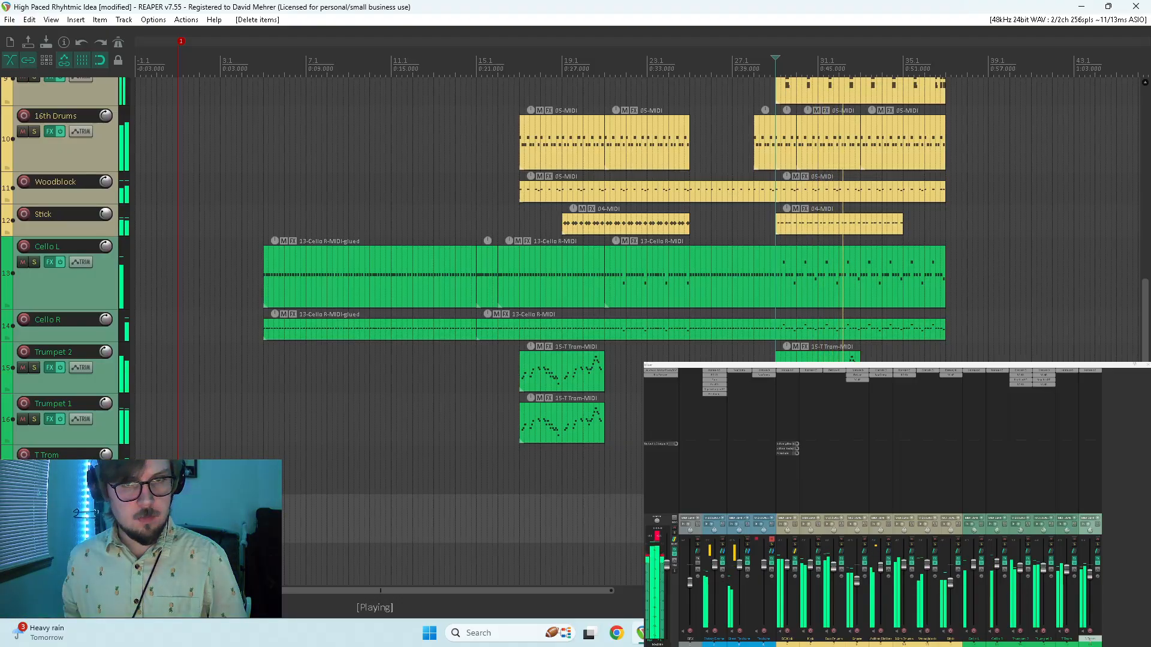
key("space")
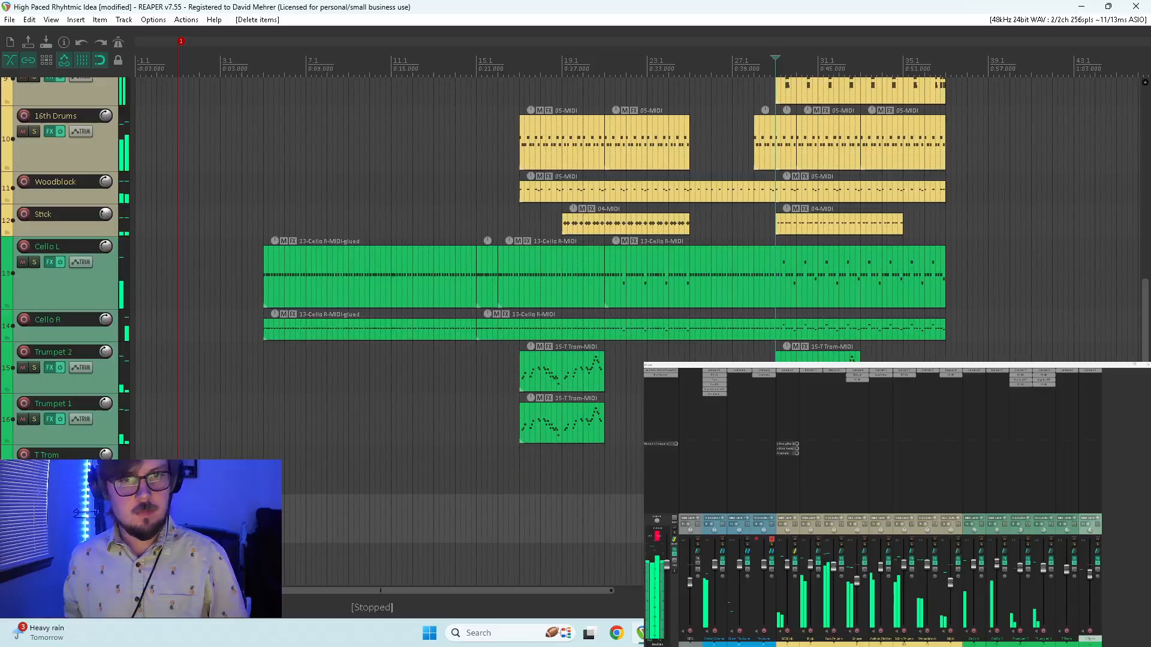
- Solo Trumpet 2 and Trumpet 1, lower Trumpet 1's volume slightly, and replay both from bar 29
left_click(1028, 545)
key("space")
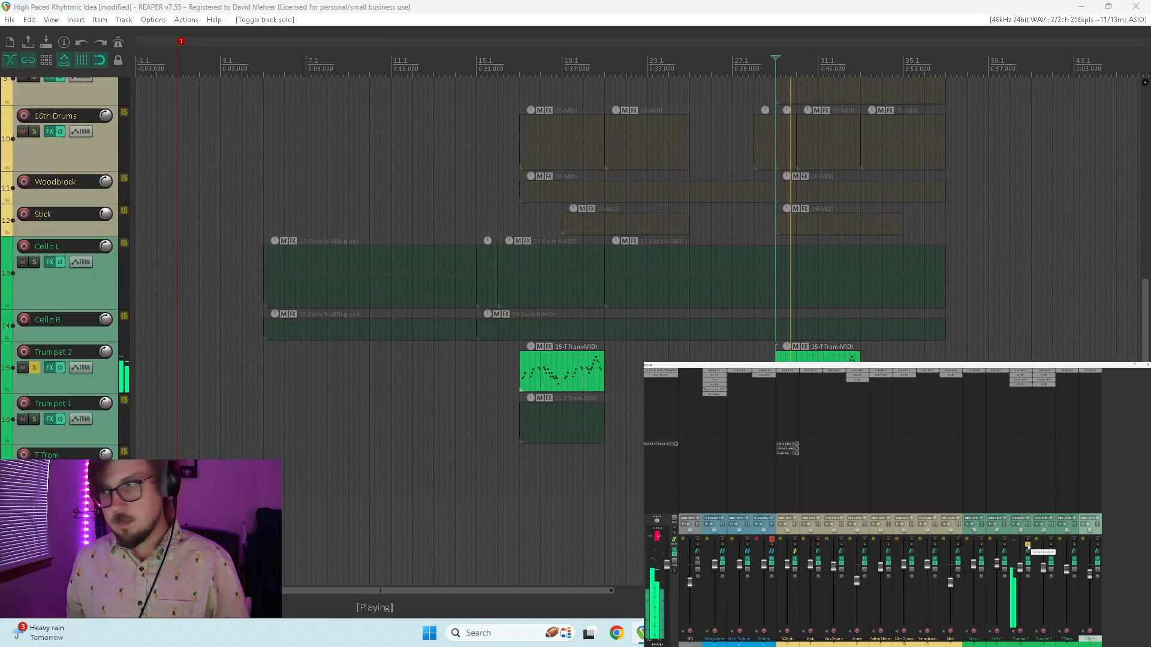
left_click(1051, 546)
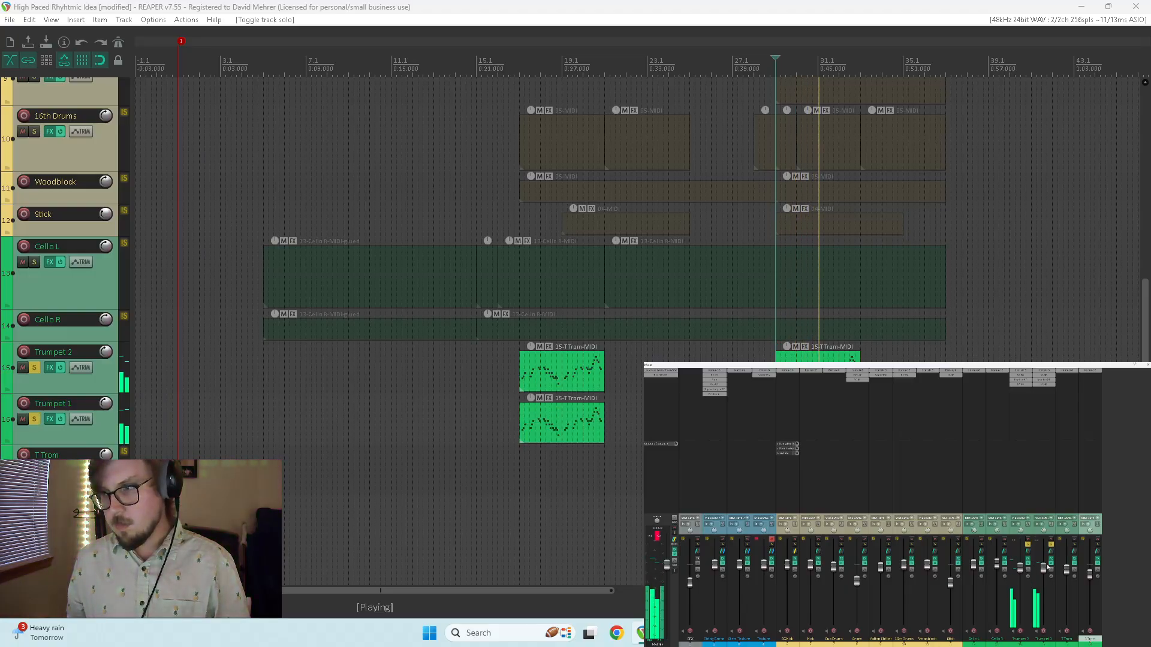
left_click_drag(1044, 571, 1045, 575)
key("space")
key("space")
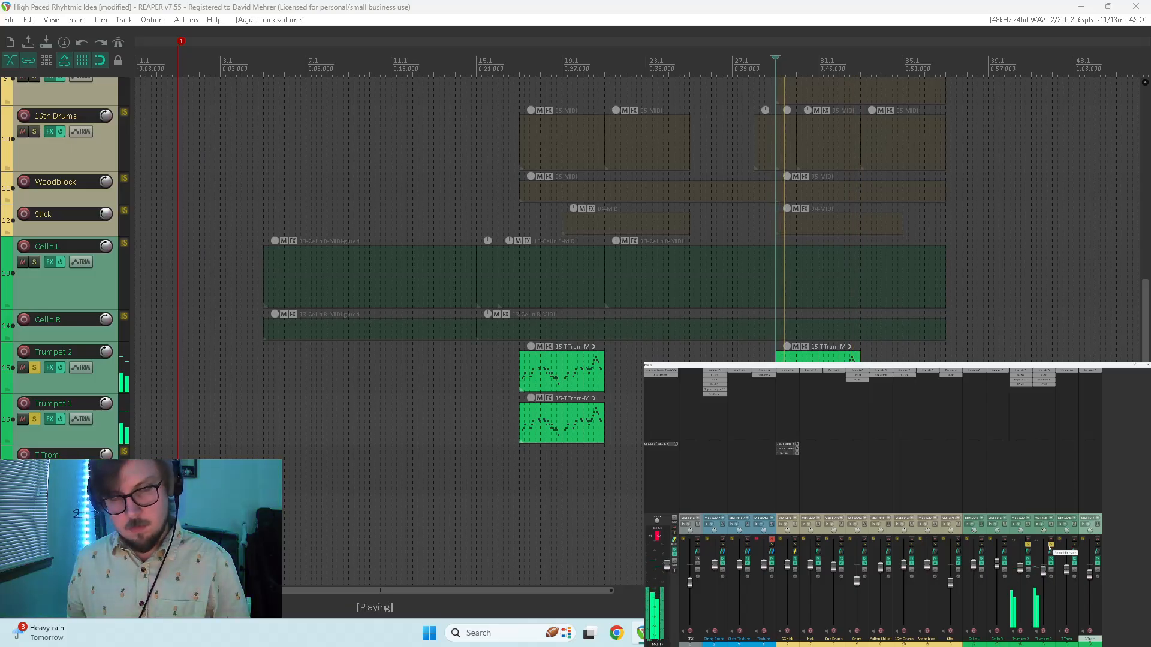
- Unsolo both trumpets to hear them in the full mix, and stop playback
left_click(1050, 545)
left_click(1026, 545)
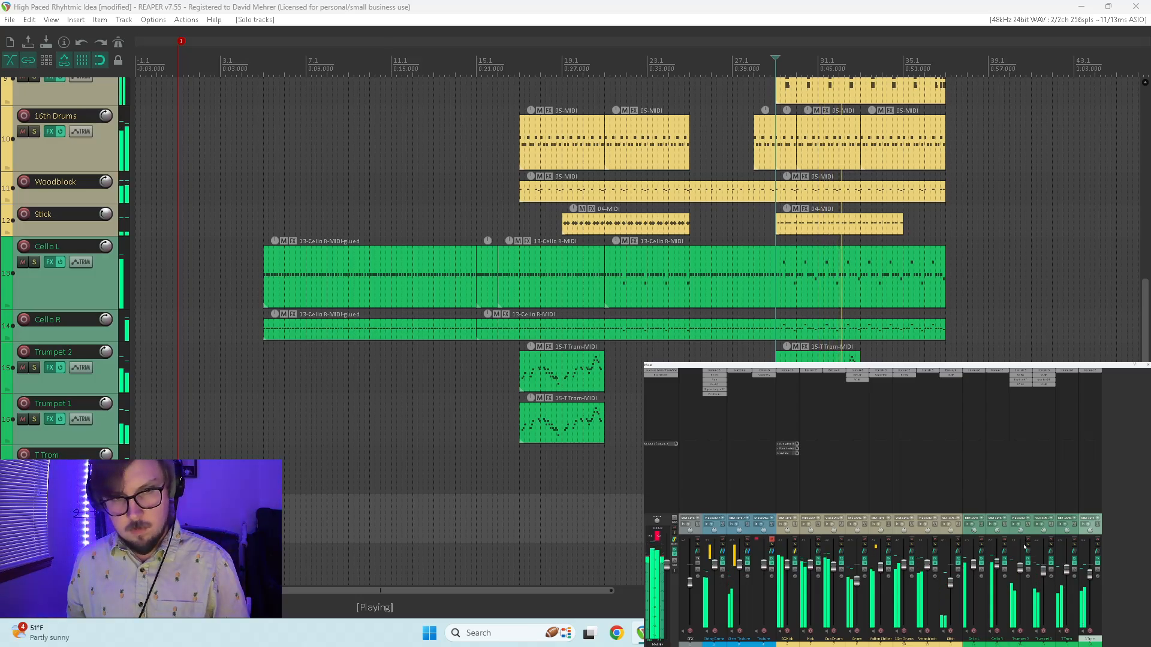
key("space")
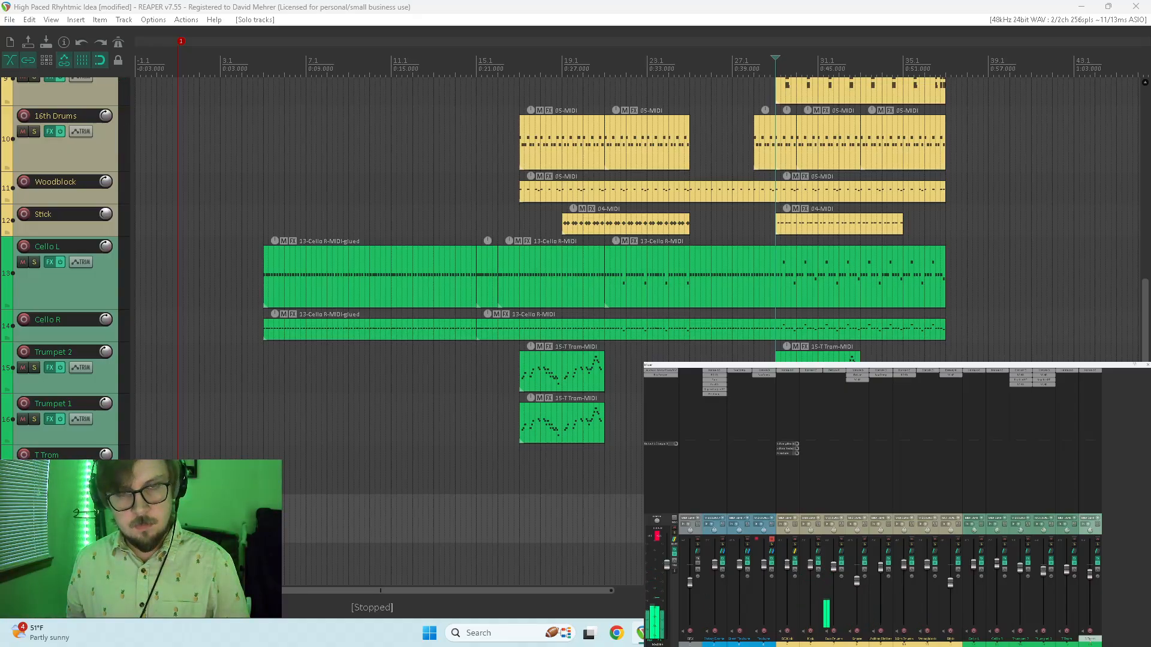
- Open Trumpet 2's MIDI part and its Kontakt instrument, move the instrument window over the mixer, and show its articulation slots
double_click(562, 372)
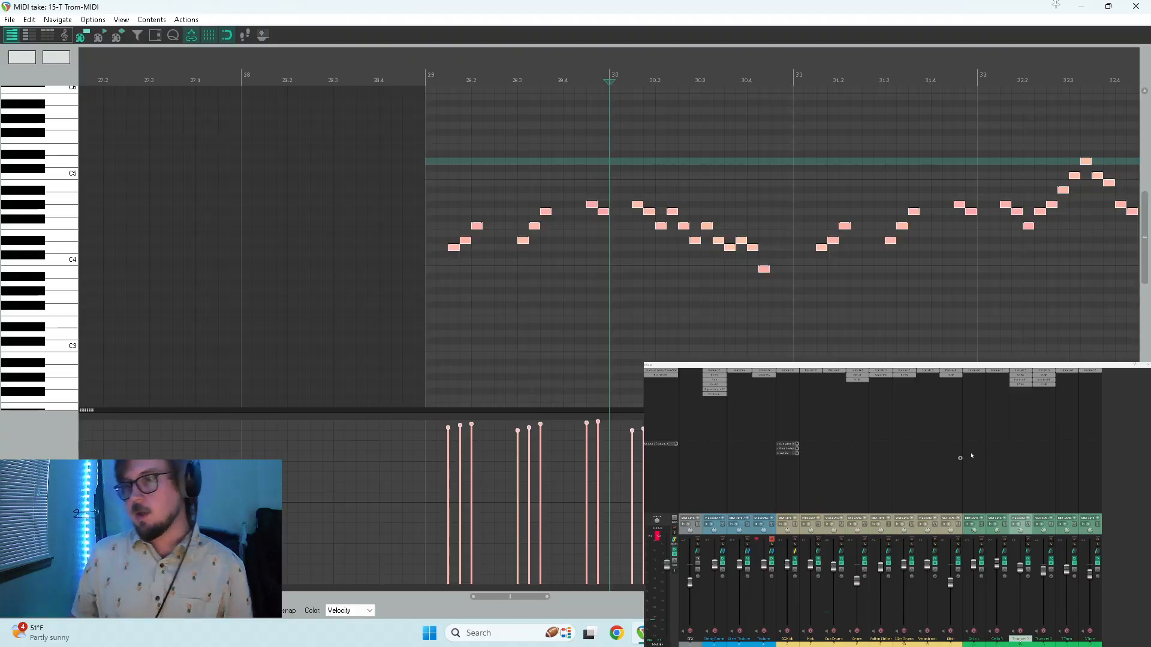
left_click(1019, 372)
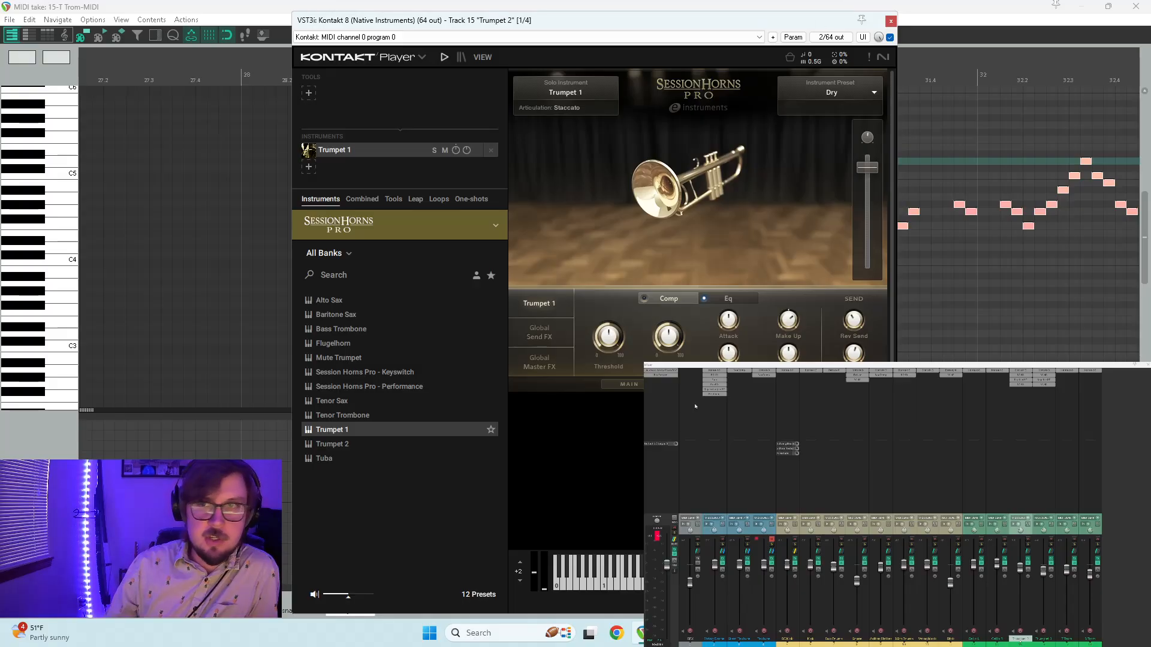
left_click_drag(721, 23, 865, 376)
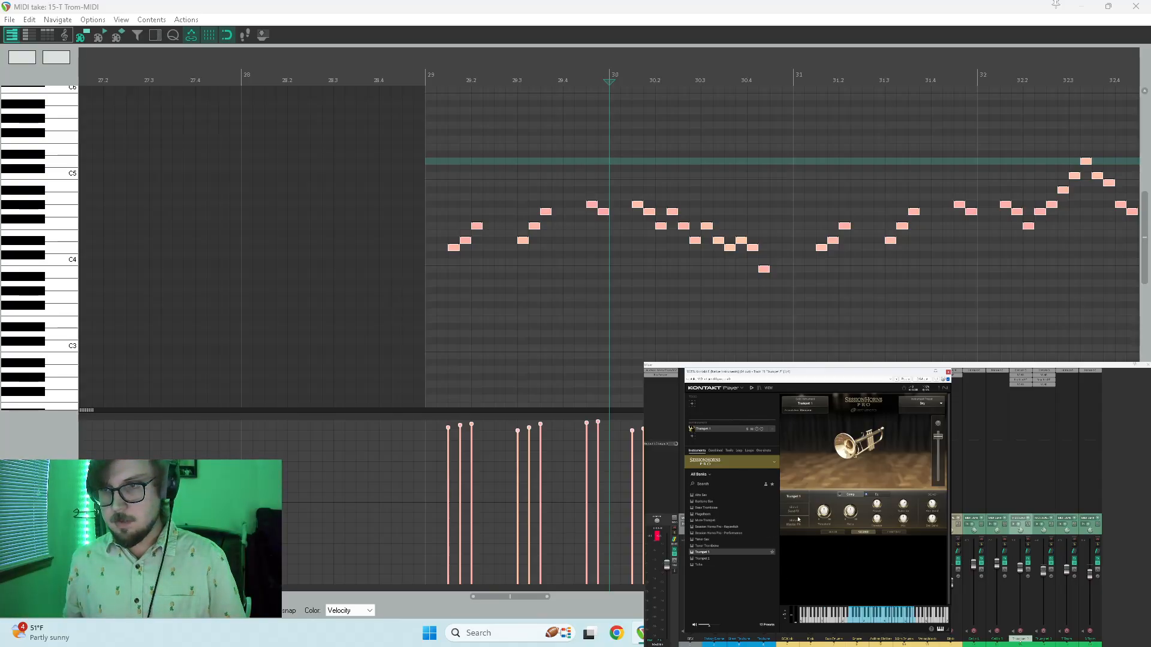
left_click(832, 533)
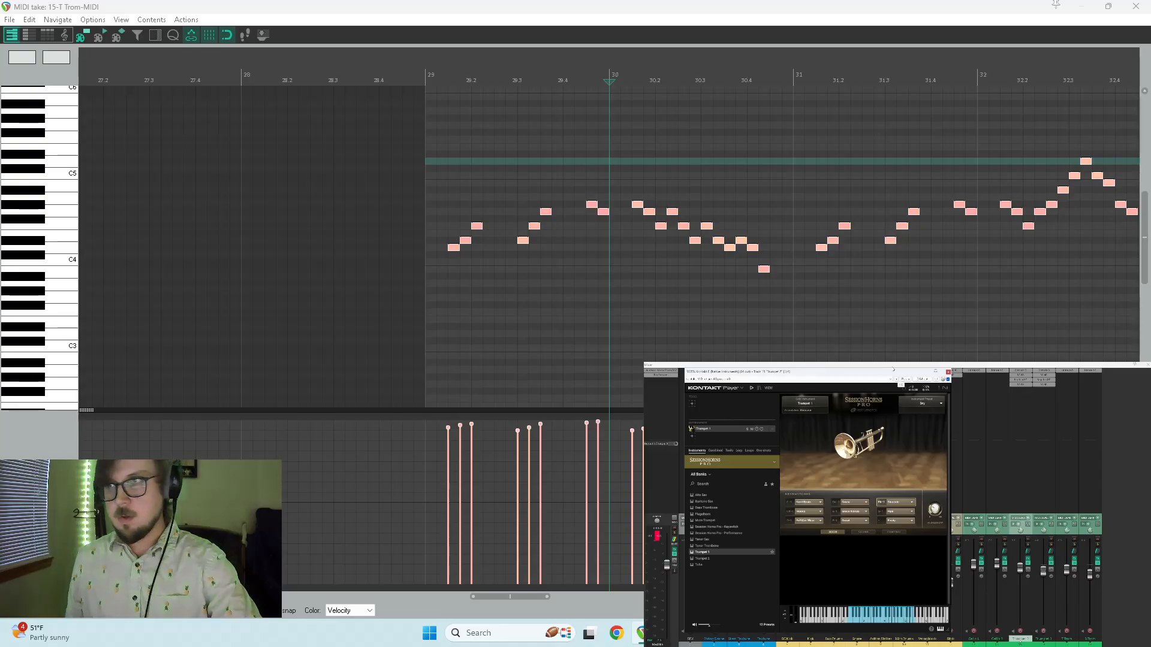
left_click_drag(892, 377, 890, 377)
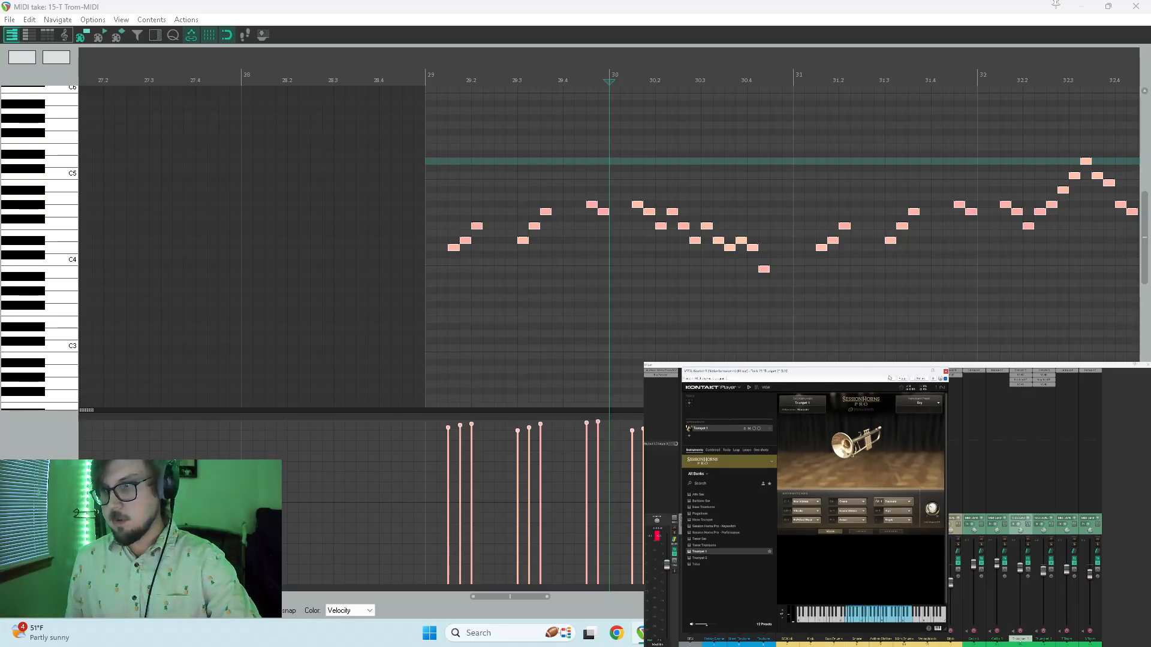
- Arm Trumpet 2 for recording and audition its Session Horns Pro trumpet in Kontakt, reopening the instrument window as needed
left_click(1021, 631)
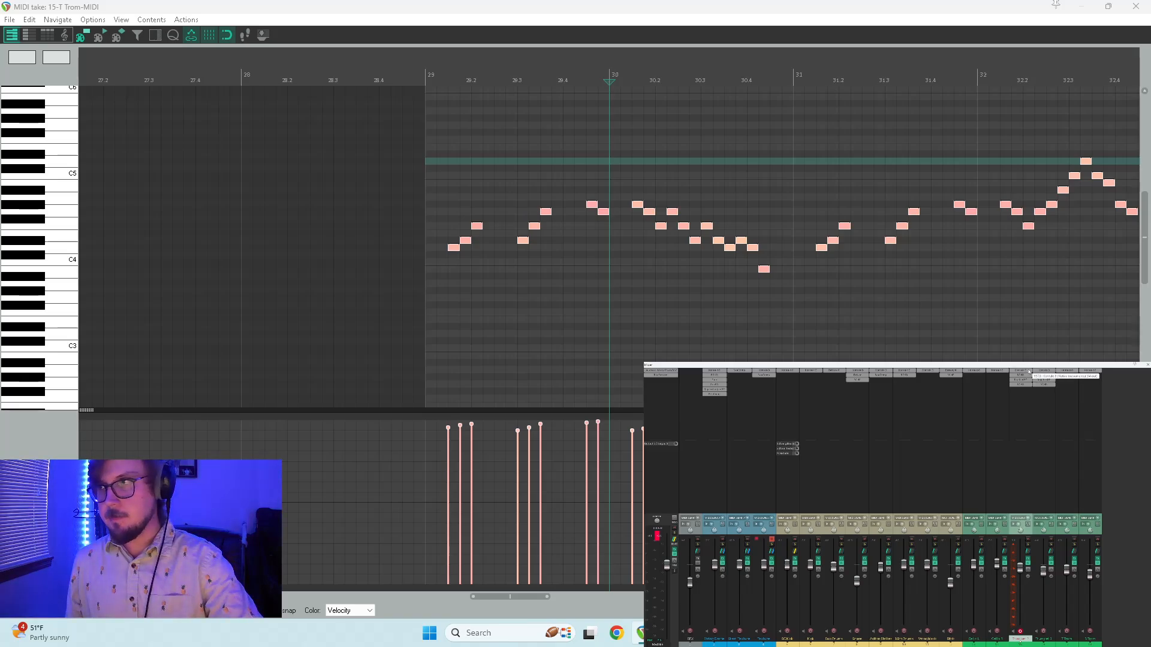
left_click(1029, 373)
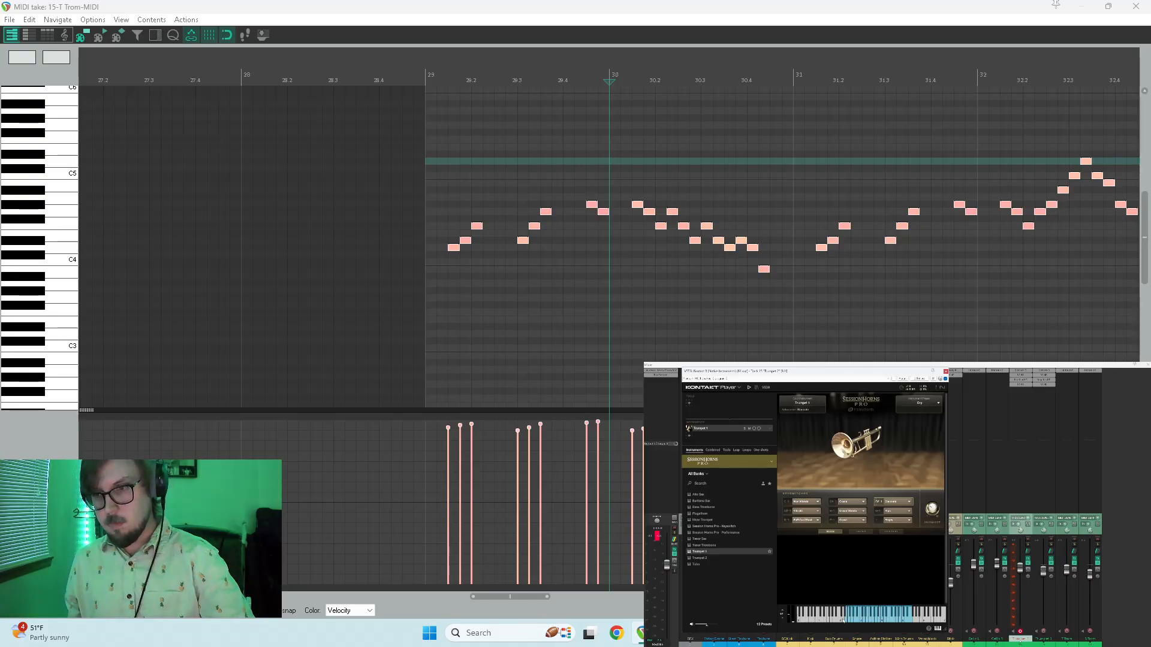
left_click(847, 621)
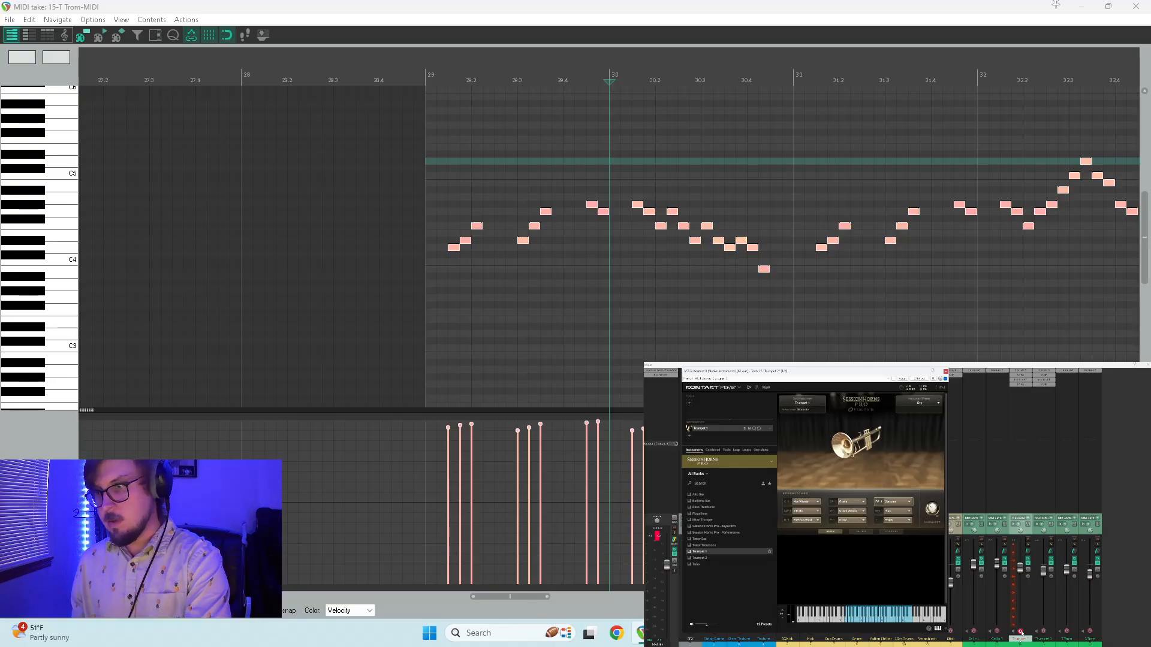
left_click(946, 372)
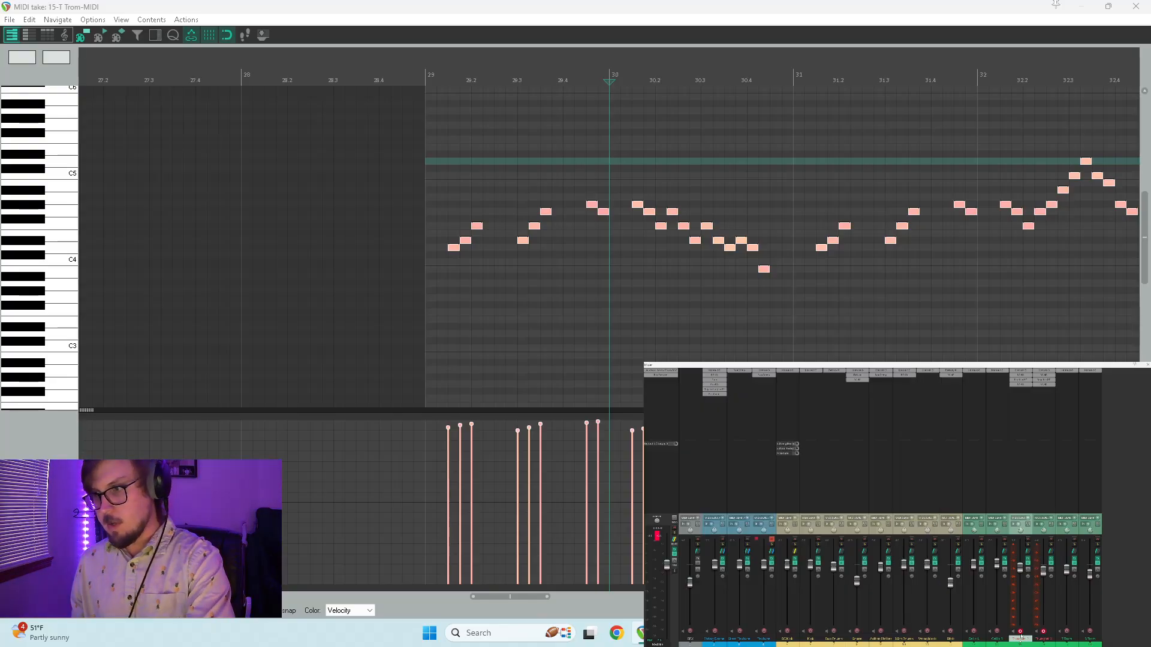
left_click(1026, 372)
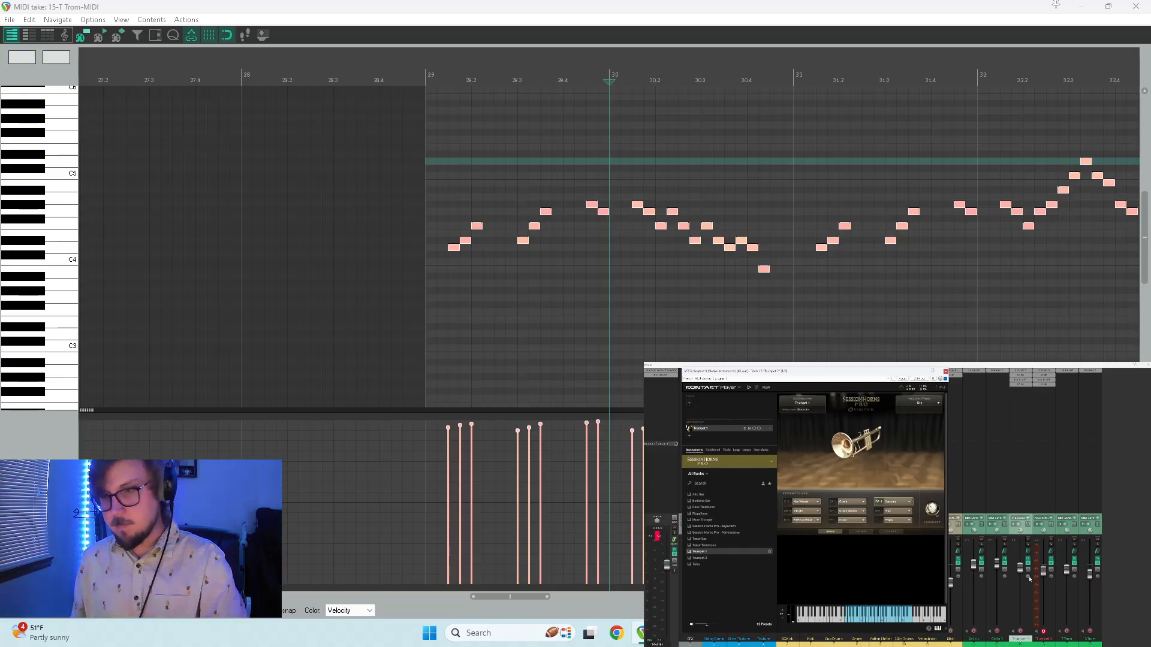
left_click(1022, 632)
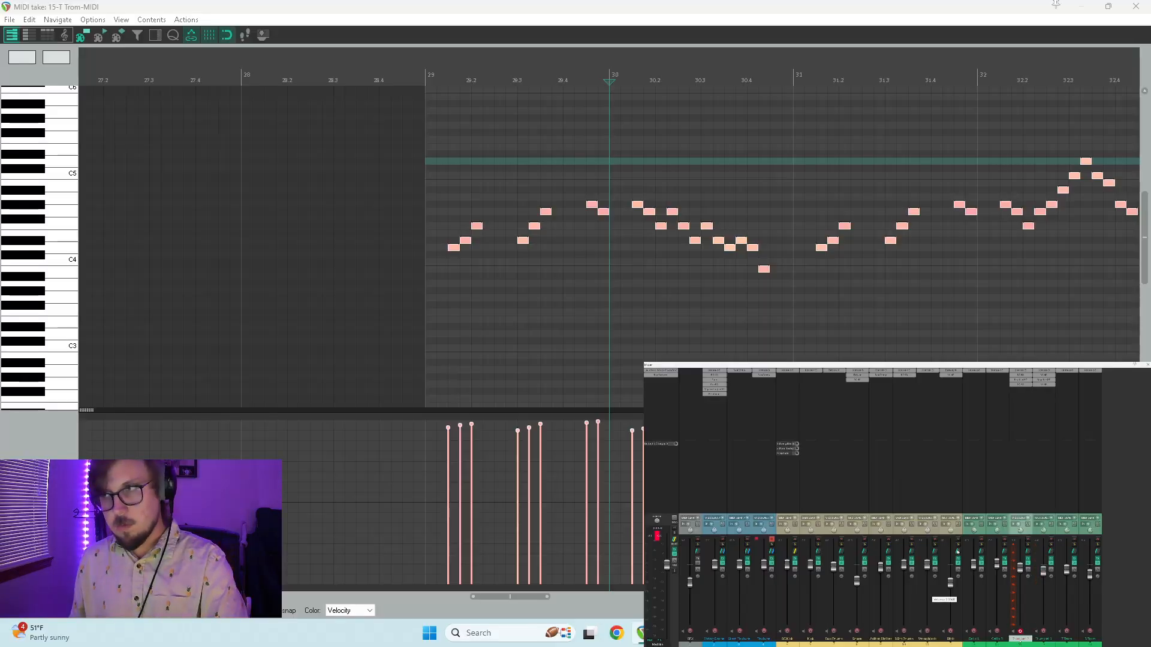
left_click(1021, 371)
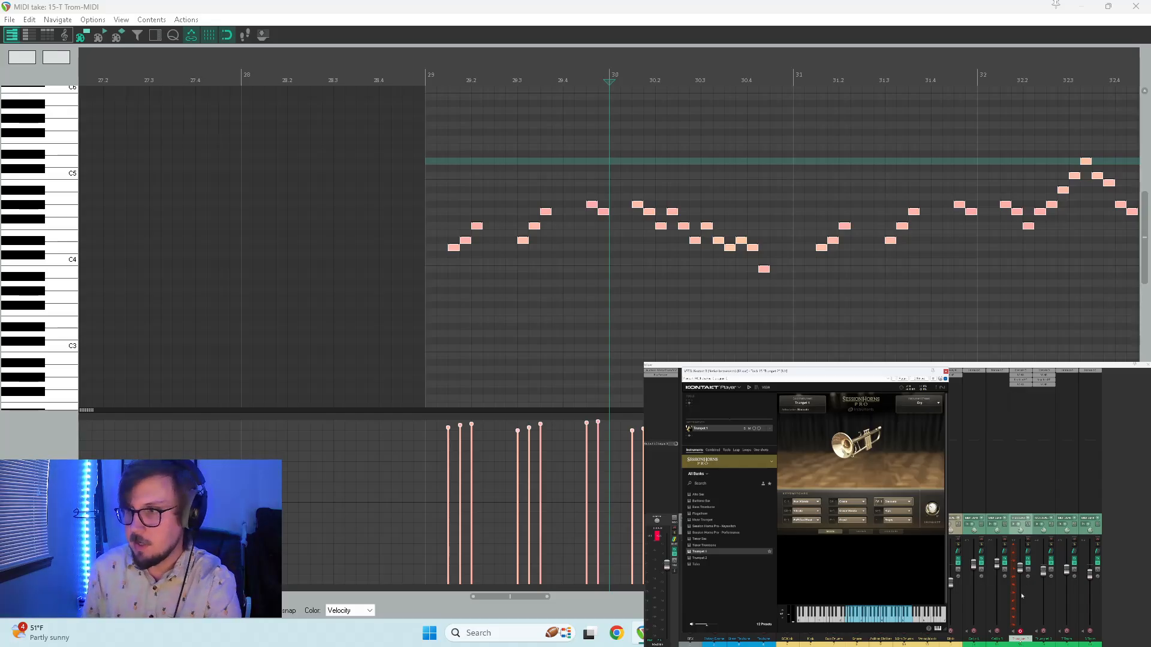
- Solo Trumpet 2 and Trumpet 1 and toggle Trumpet 1's record arming to audition the two trumpets together
left_click(1029, 545)
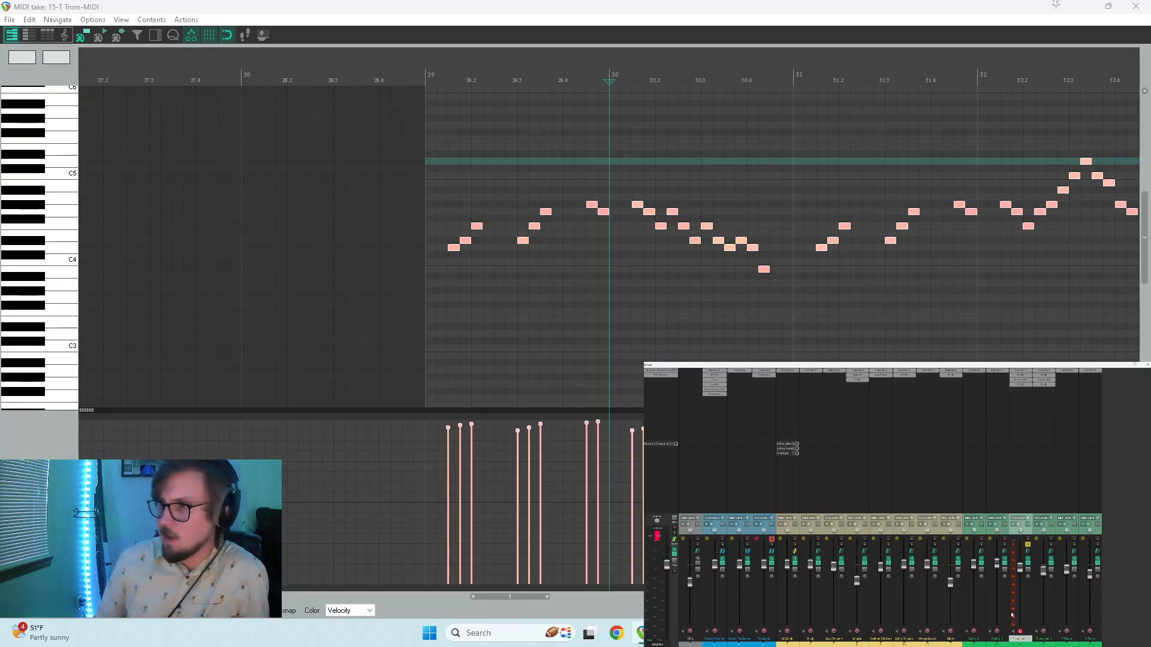
left_click(1051, 544)
left_click(1044, 632)
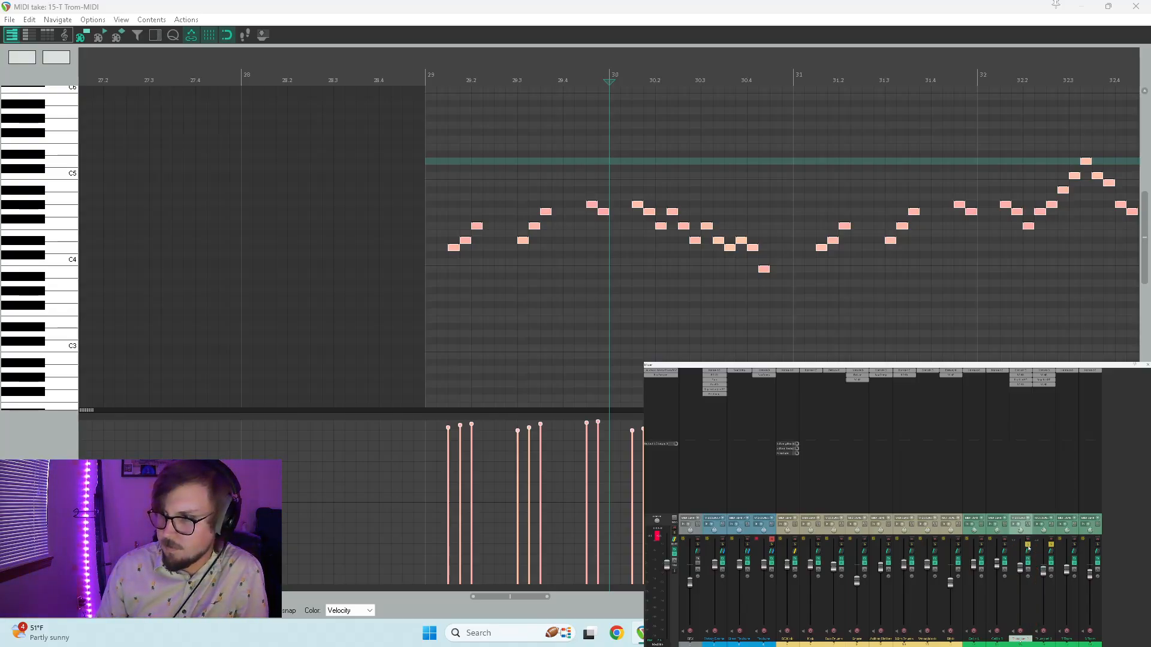
- Bring Trumpet 2's Kontakt window from behind the mixer over the MIDI editor, and return the mixer to its own screen
left_click(1147, 364)
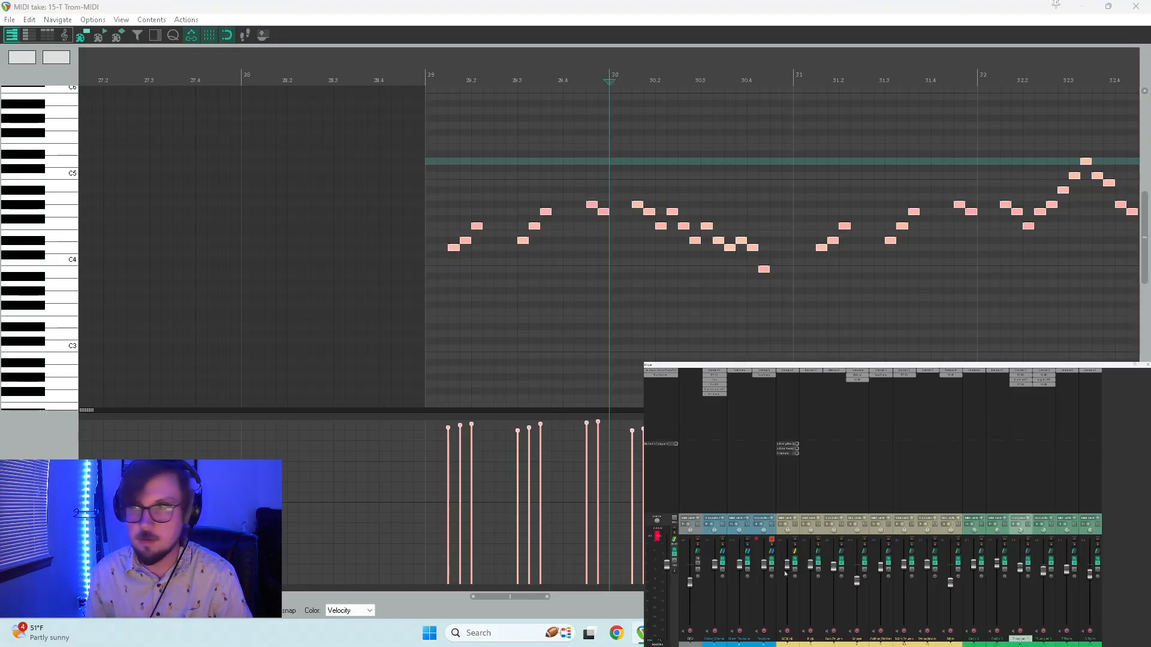
left_click(947, 371)
left_click(981, 458)
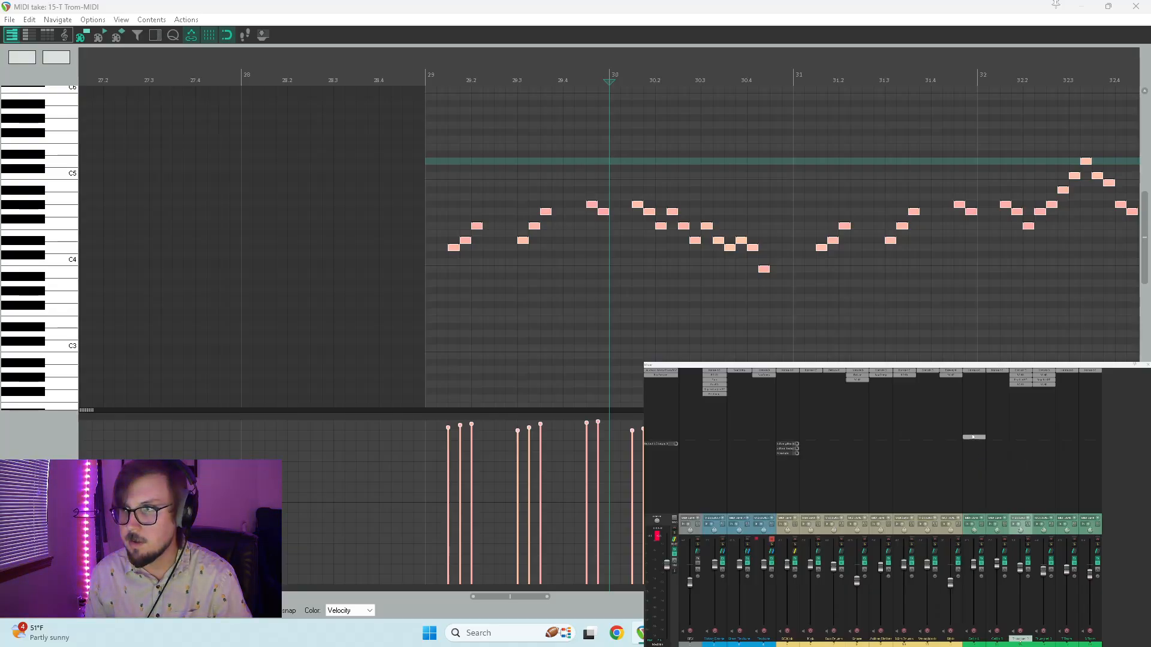
key("super+Left")
key("super+Left")
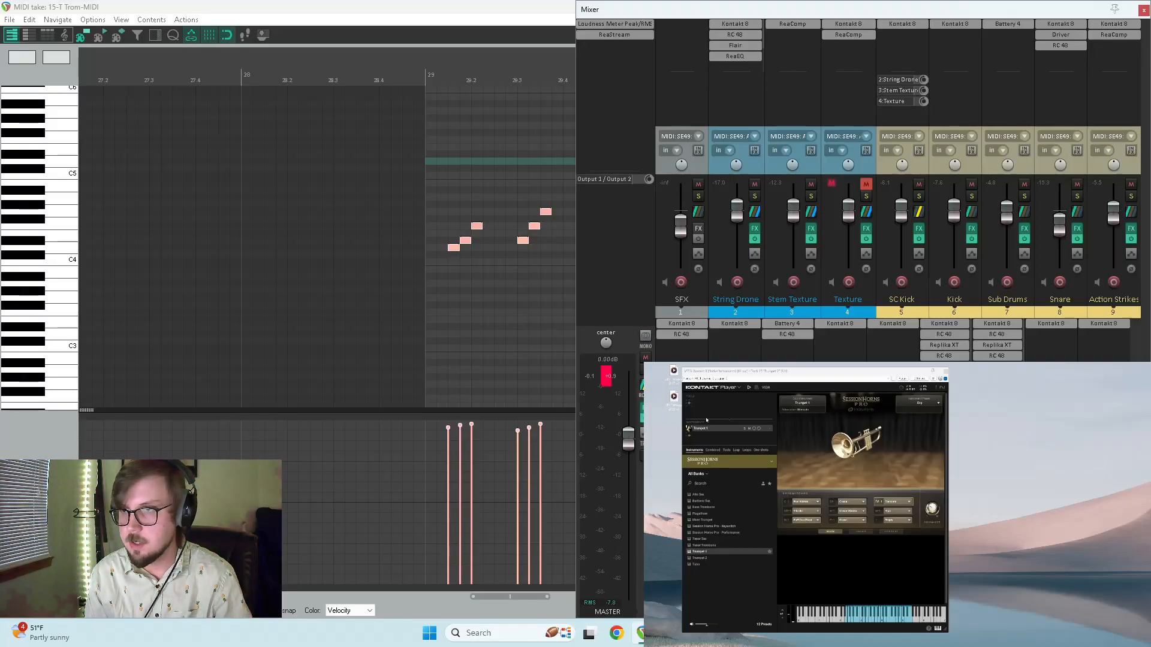
left_click_drag(731, 372, 600, 138)
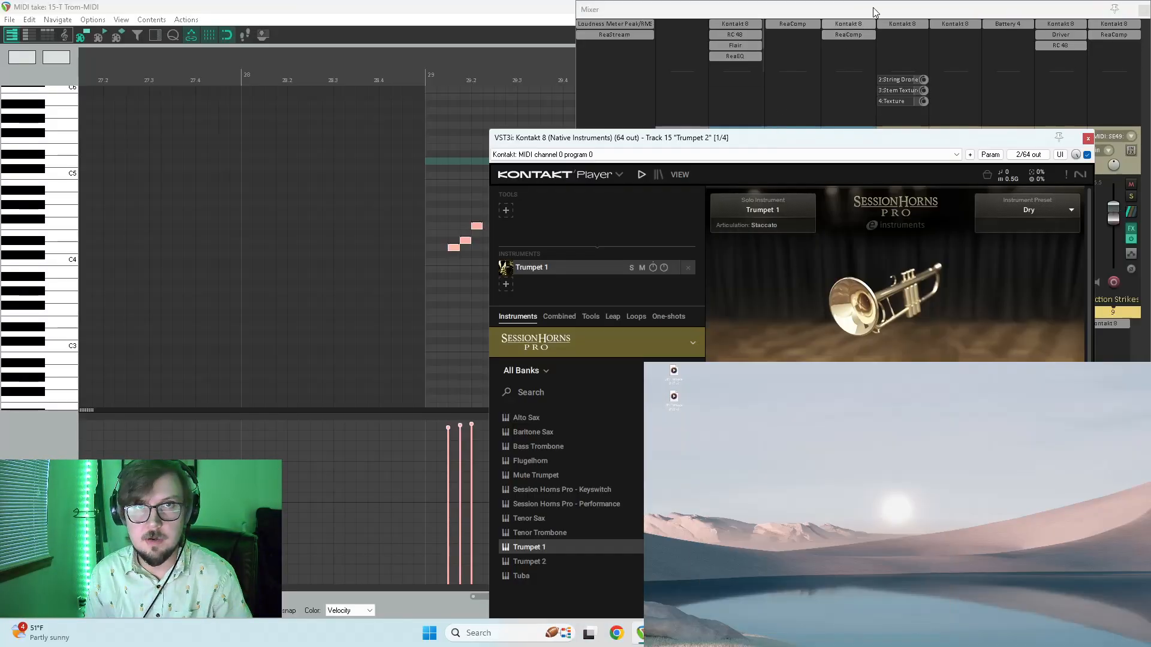
left_click_drag(900, 7, 843, 365)
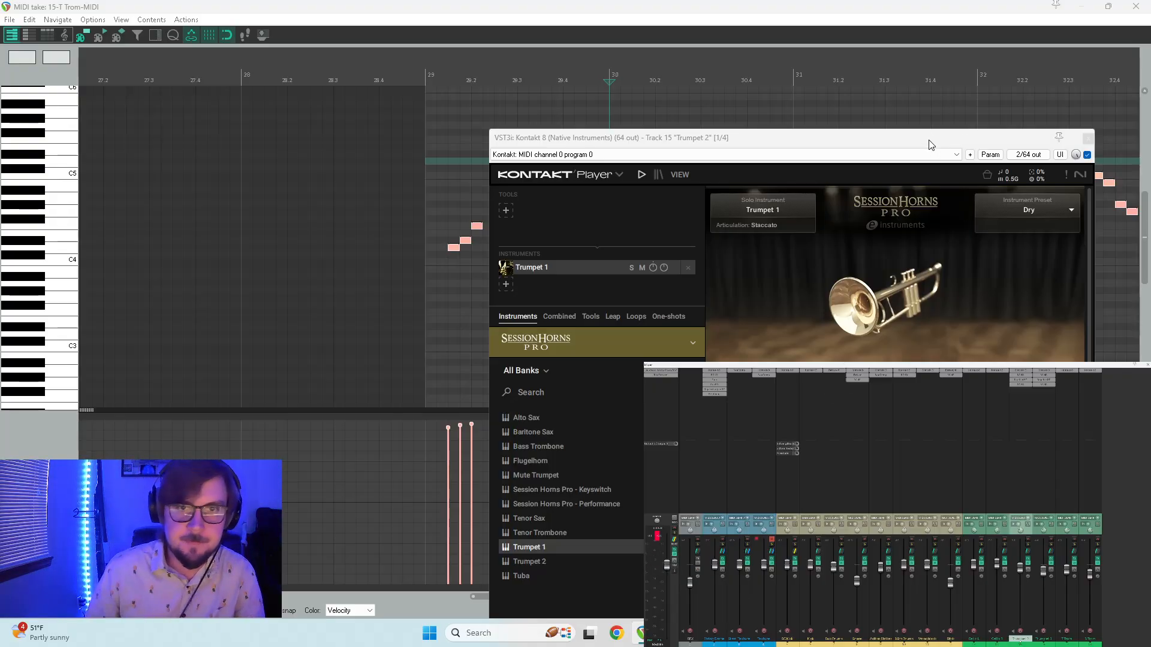
- Move Trumpet 2's Kontakt window over the mixer, insert an F#0 keyswitch note at bar 29, and play the passage
left_click_drag(930, 138, 907, 385)
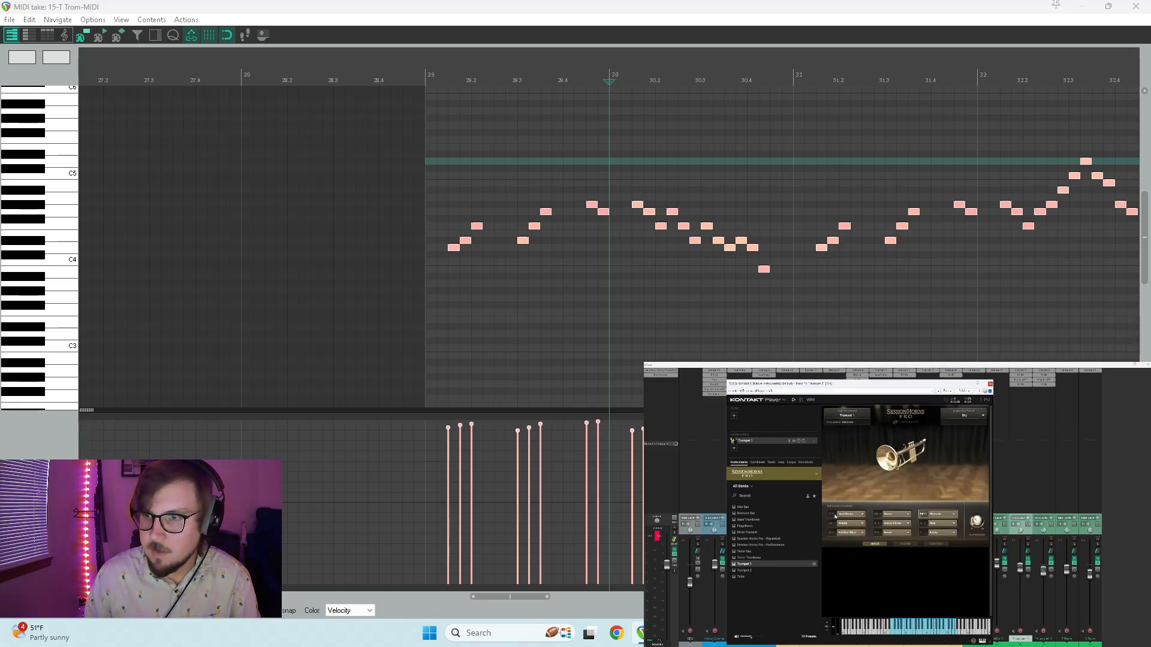
scroll(24, 292, "down", 4)
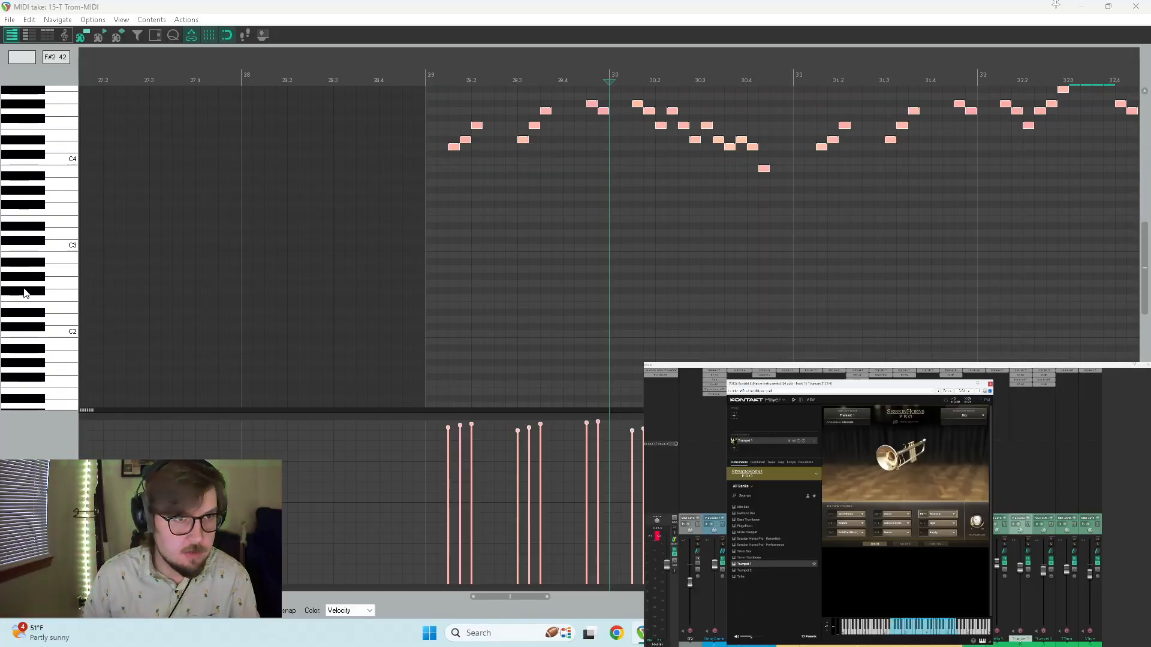
scroll(24, 292, "down", 4)
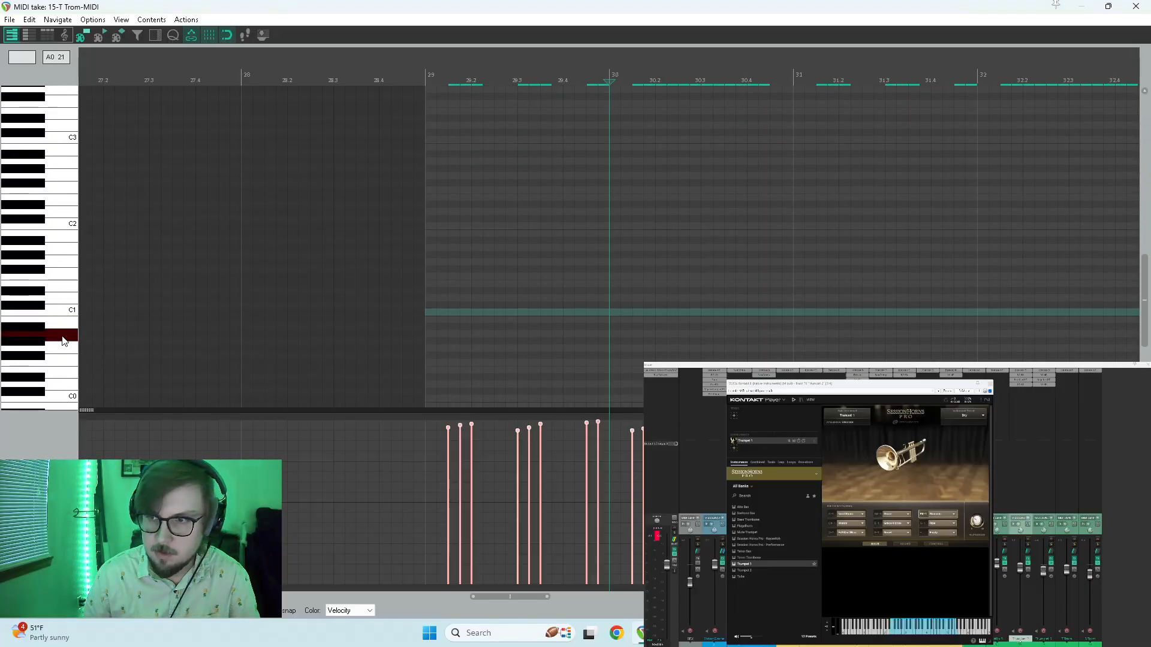
left_click(60, 399)
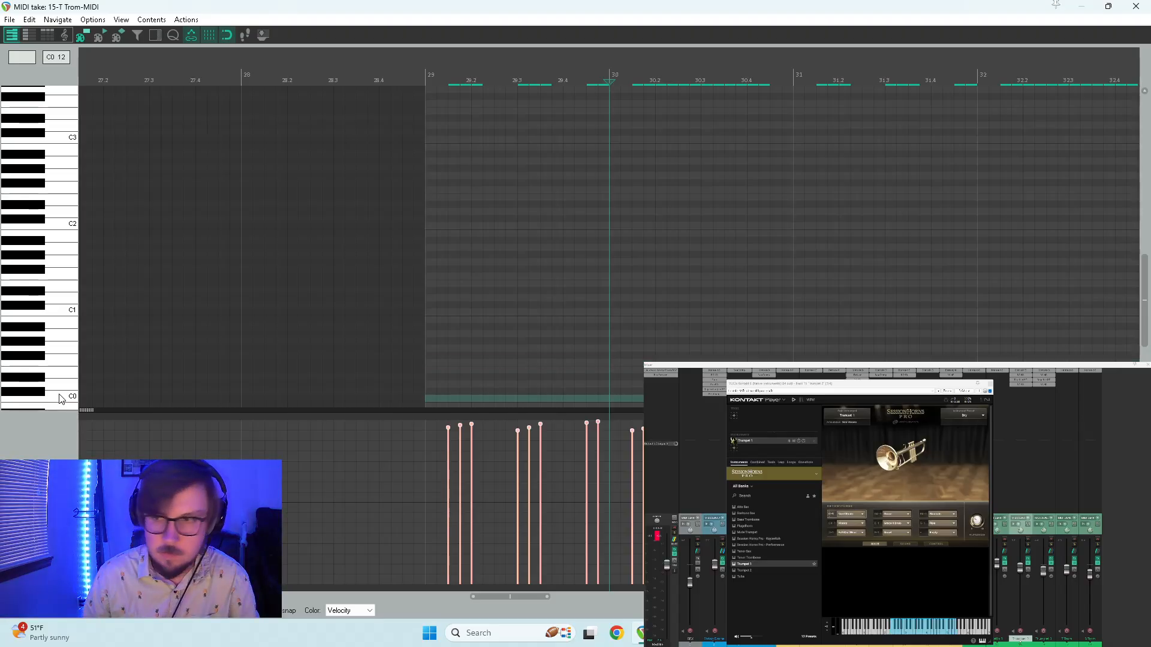
left_click(431, 356)
scroll(32, 300, "up", 5)
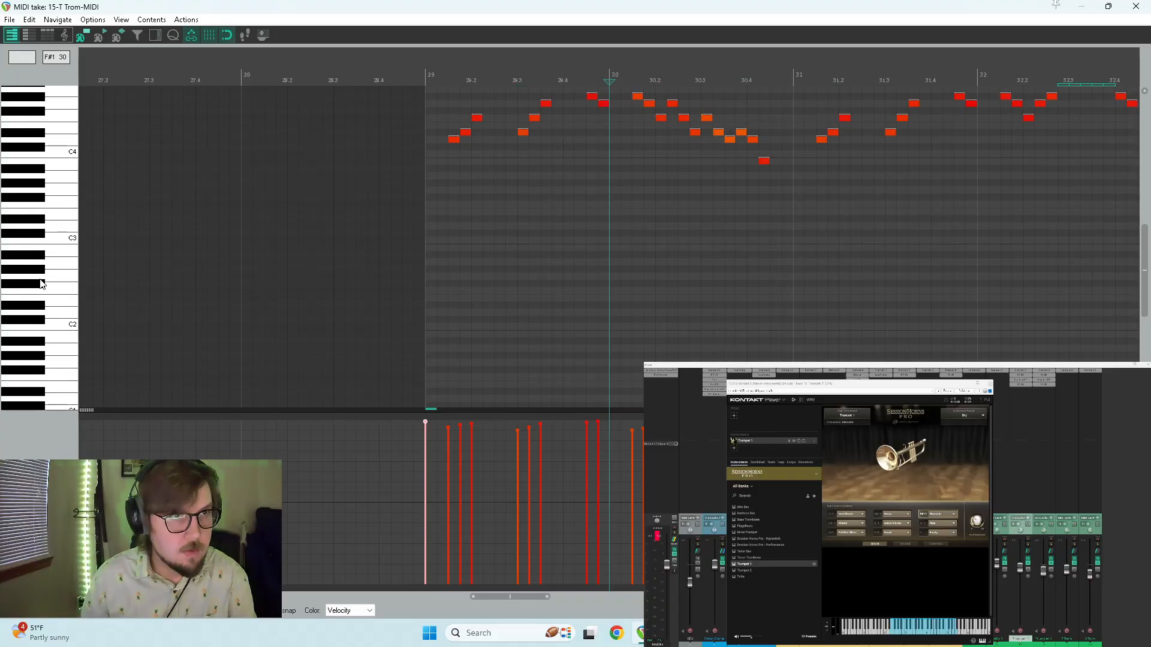
key("space")
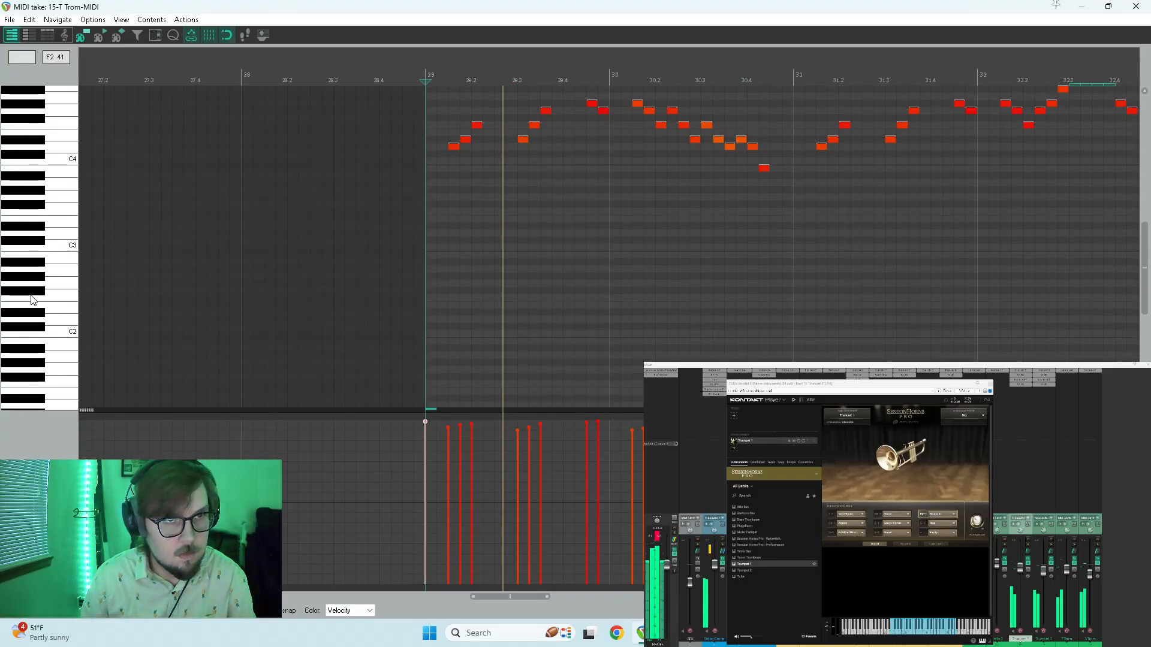
key("space")
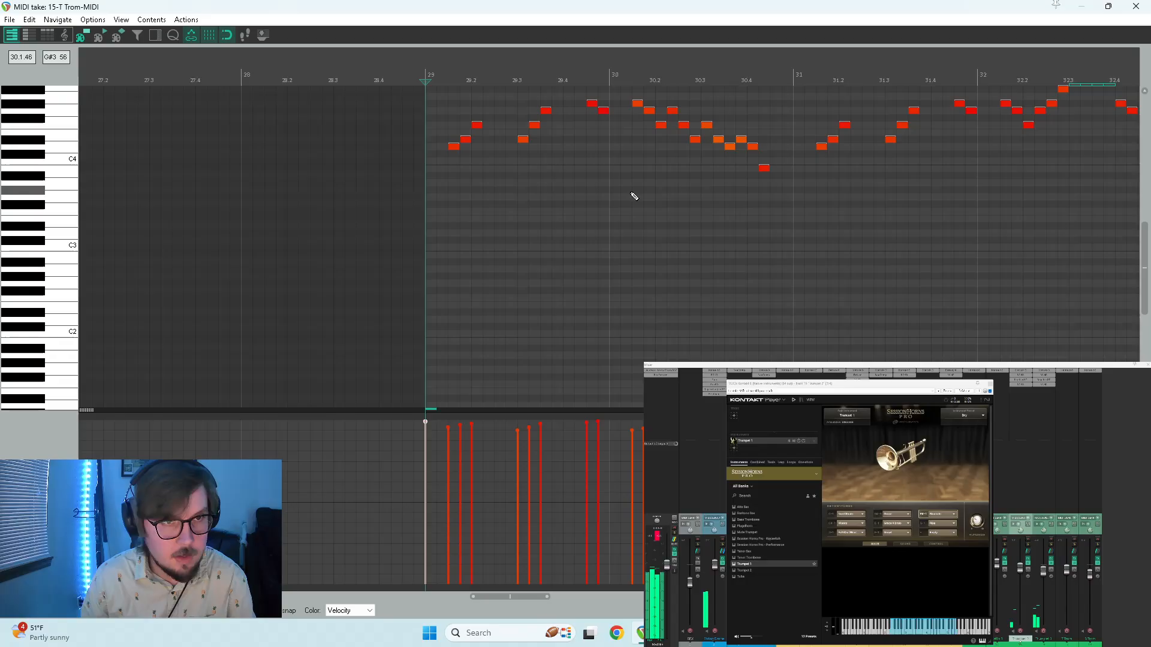
- Insert a C0 keyswitch note just after the start of bar 30 in Trumpet 2's part and audition it
left_click(632, 192)
scroll(30, 343, "down", 2)
scroll(29, 343, "down", 5)
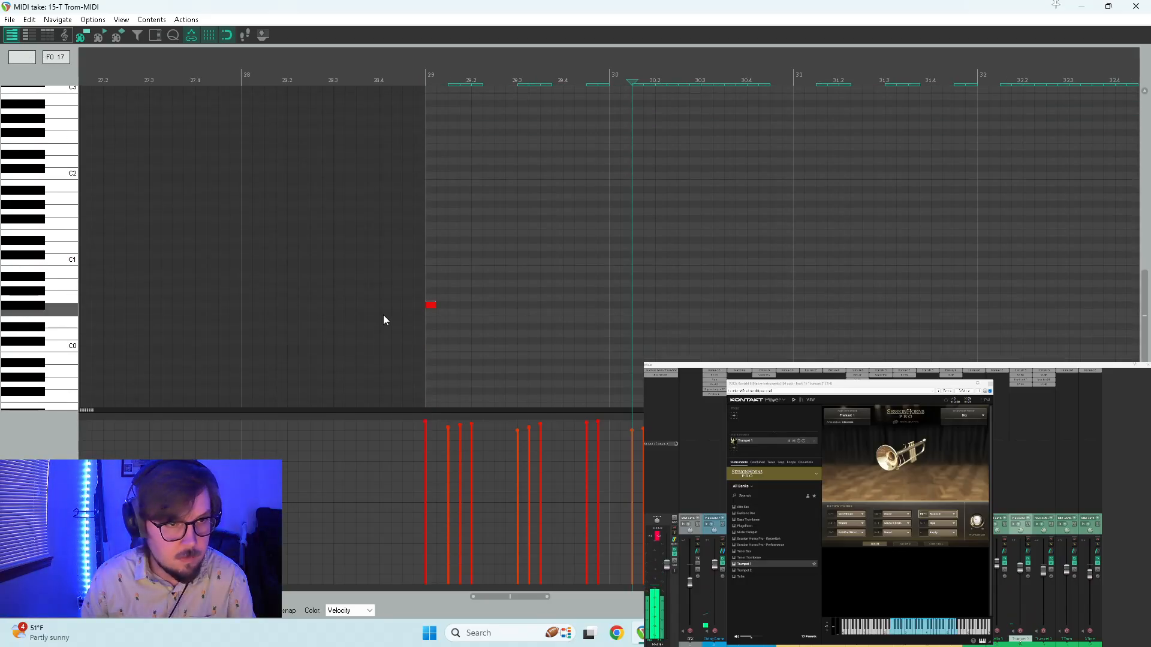
left_click(628, 349)
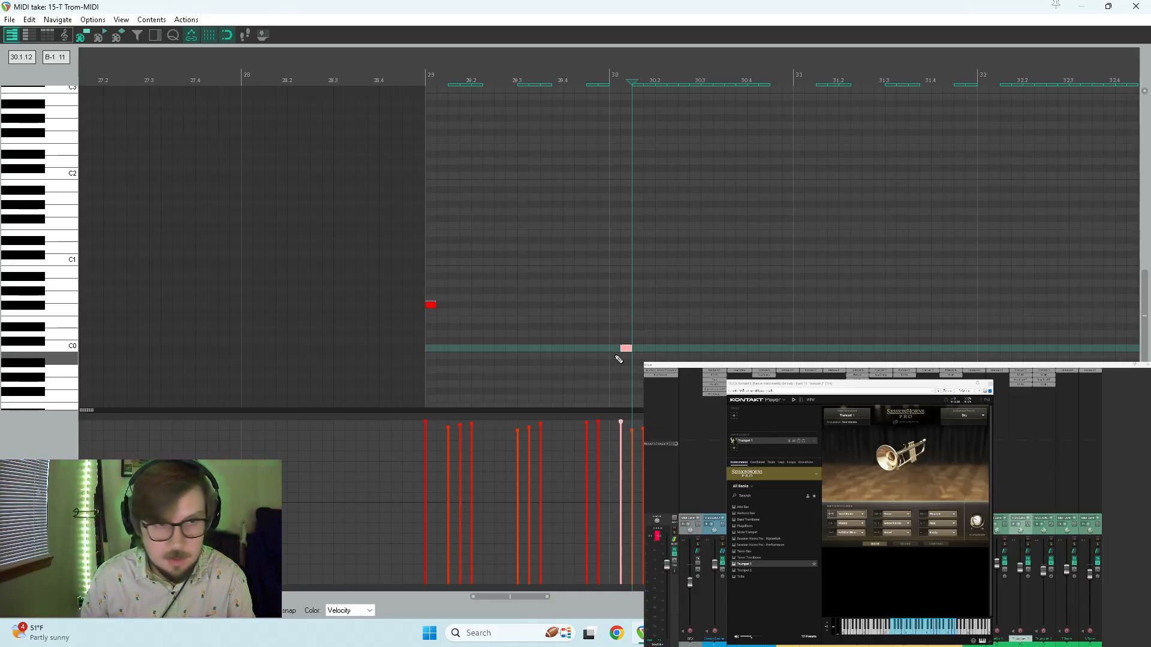
key("space")
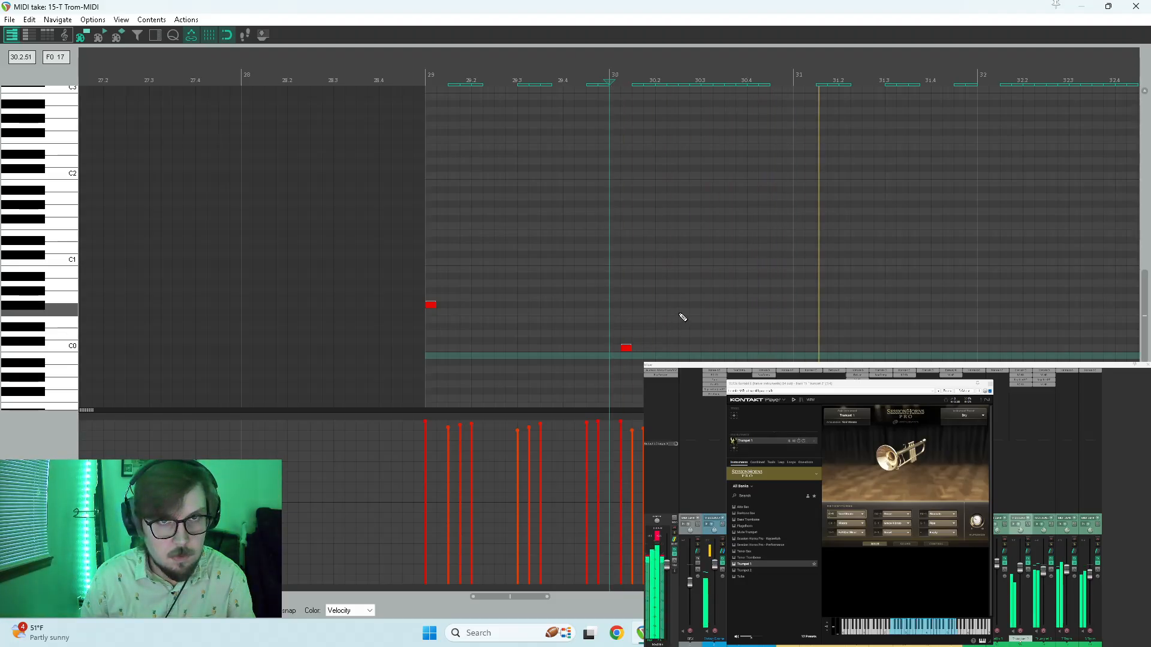
key("space")
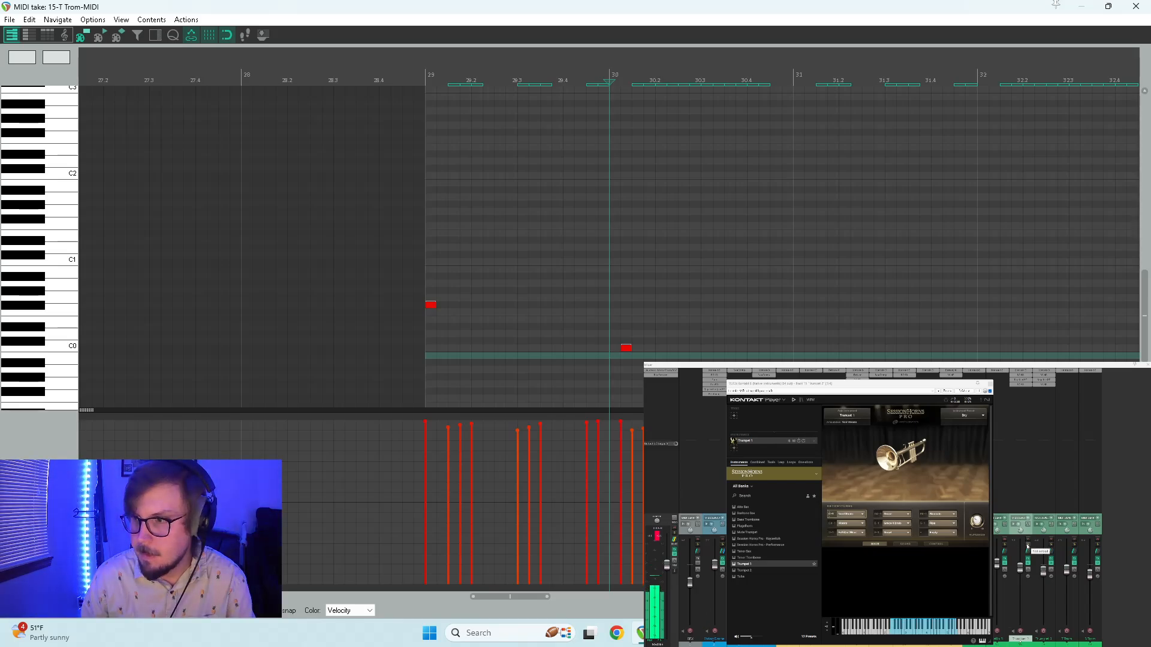
- Solo both trumpet tracks and play them together, shifting the Kontakt window off the mixer and back
left_click_drag(929, 384, 965, 112)
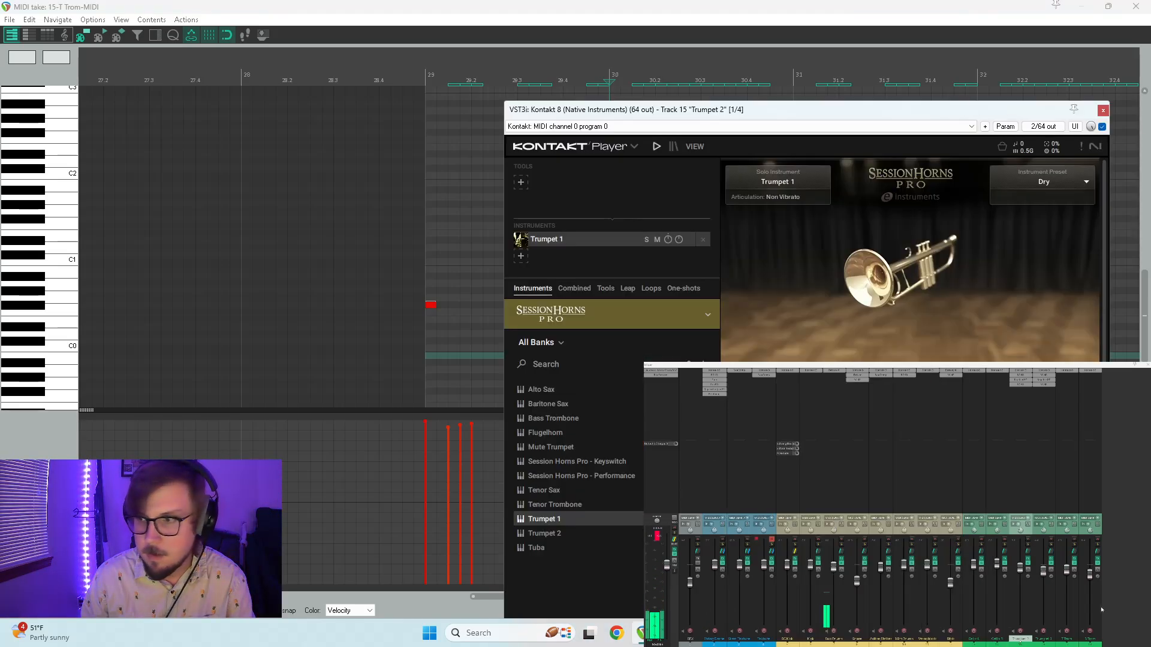
left_click(1027, 545)
left_click(1051, 545)
key("space")
left_click(971, 110)
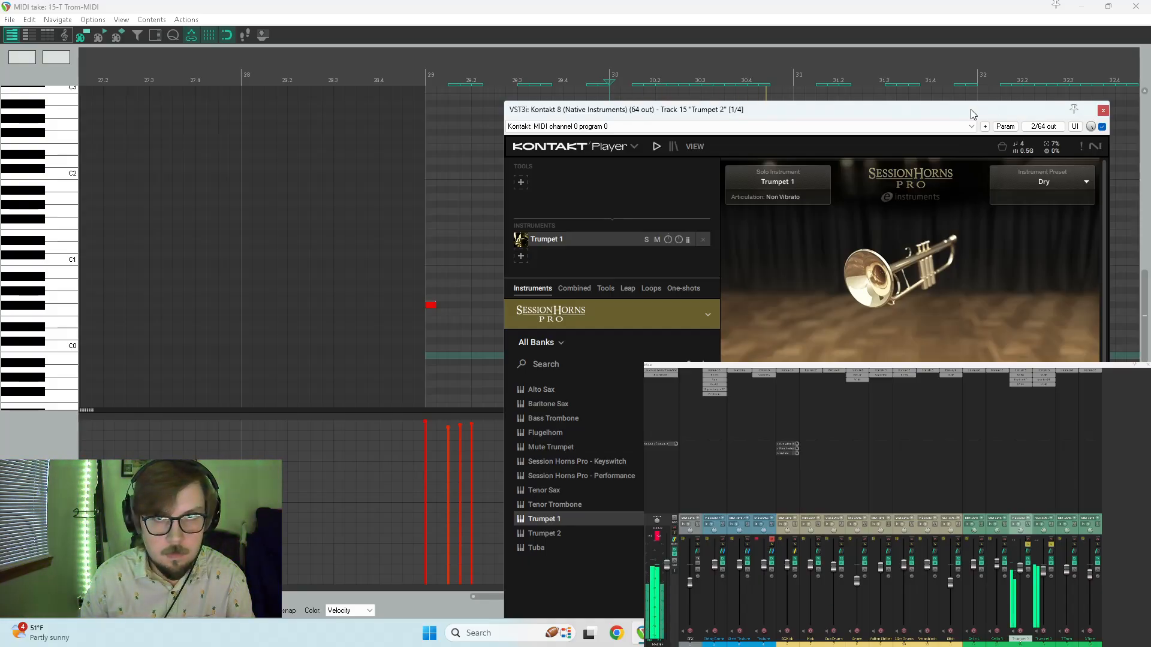
left_click_drag(971, 111, 888, 398)
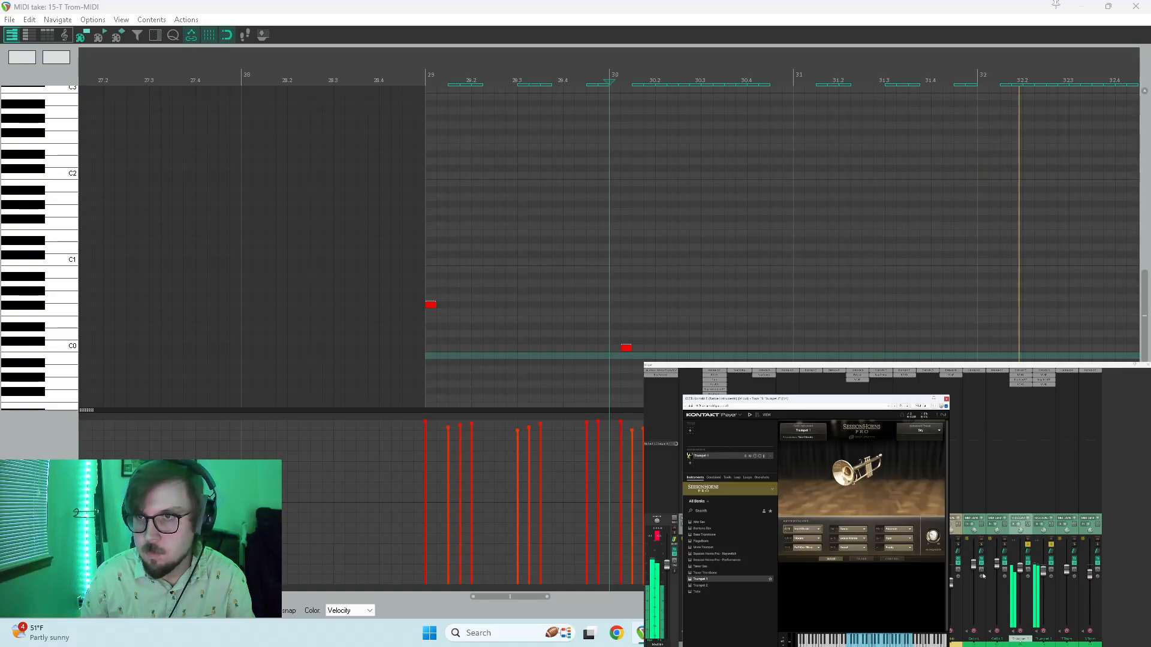
- Remove the other trumpet's solo, audition Trumpet 2 alone, and close and reopen its Kontakt window
left_click(1051, 545)
left_click(946, 399)
key("space")
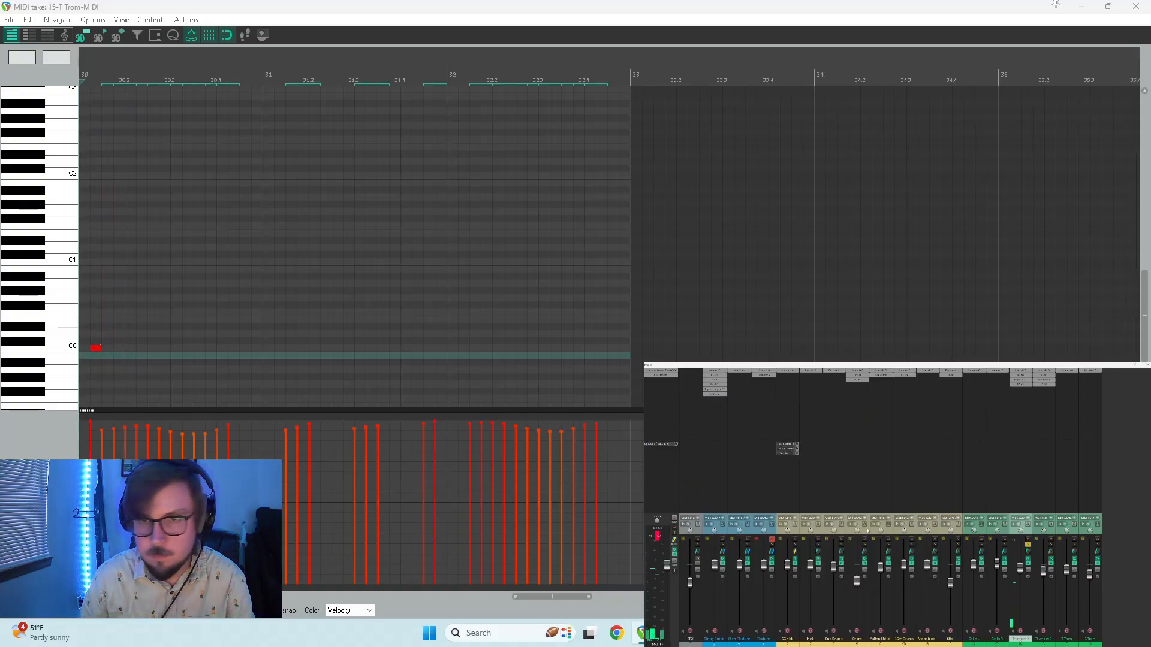
key("space")
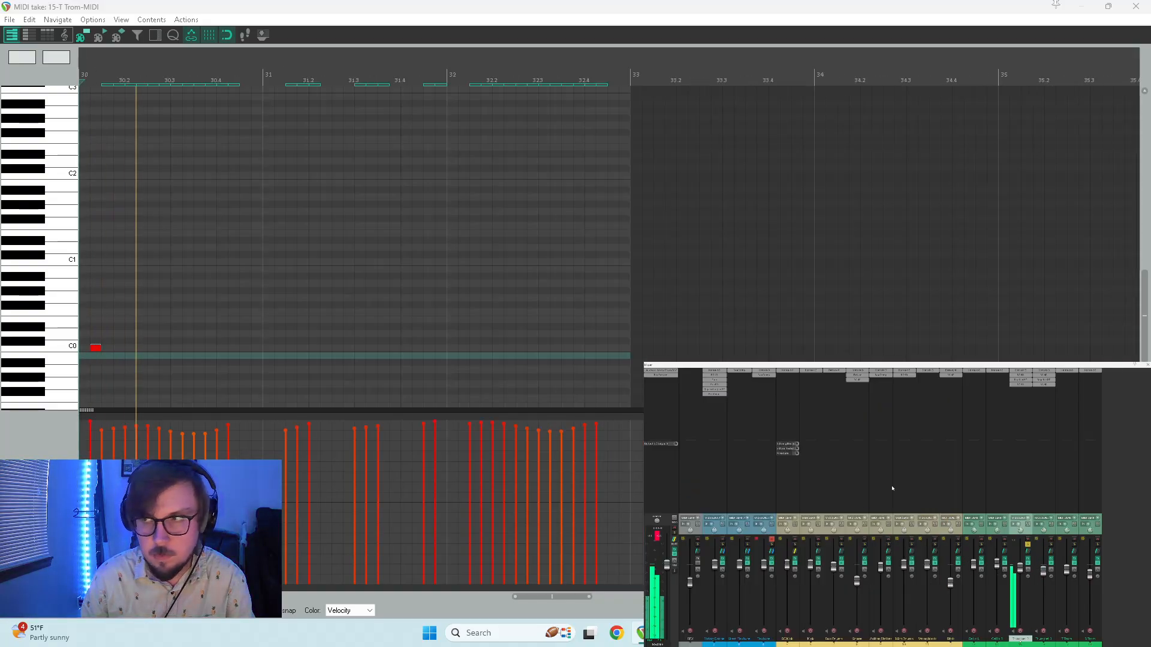
double_click(1026, 373)
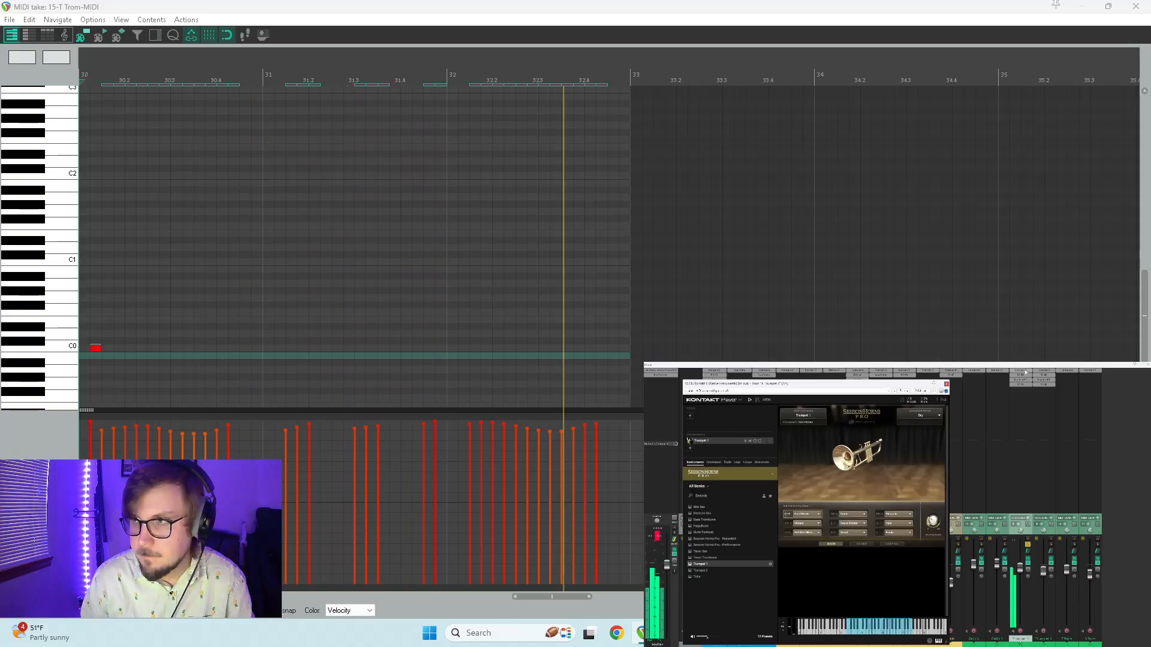
key("space")
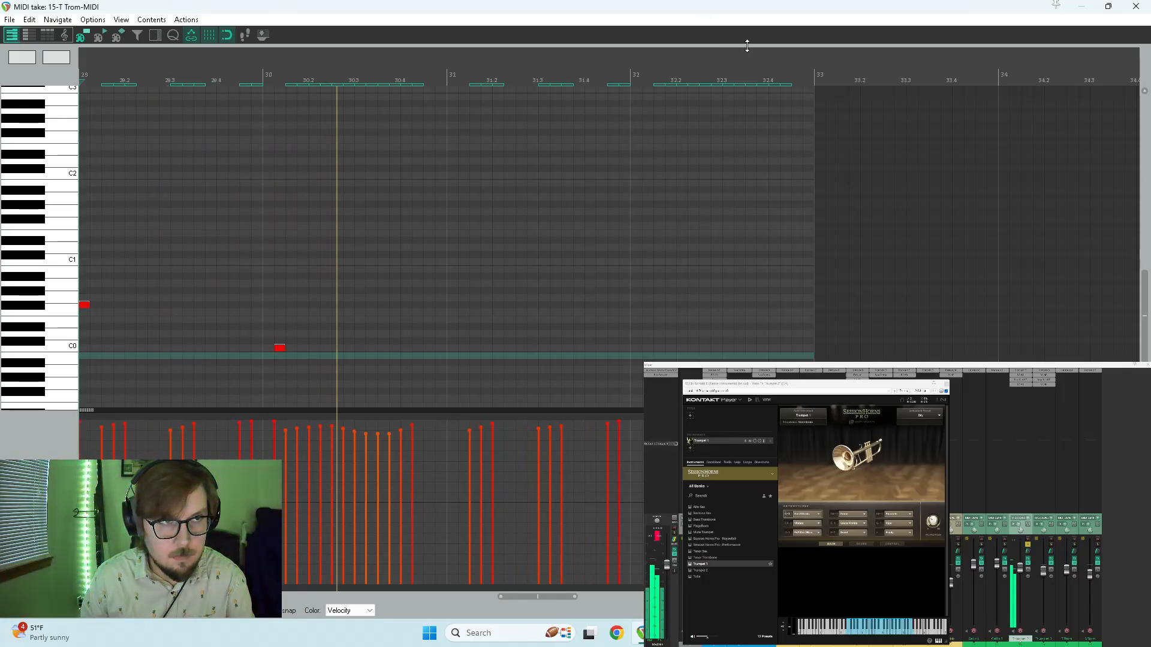
key("space")
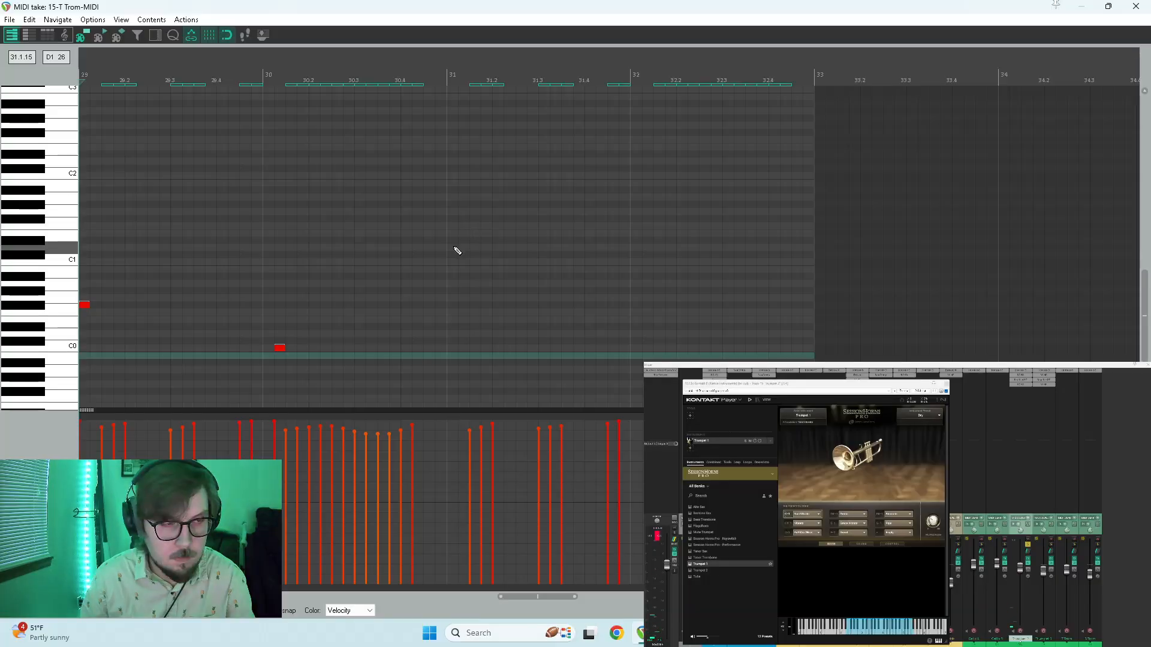
key("space")
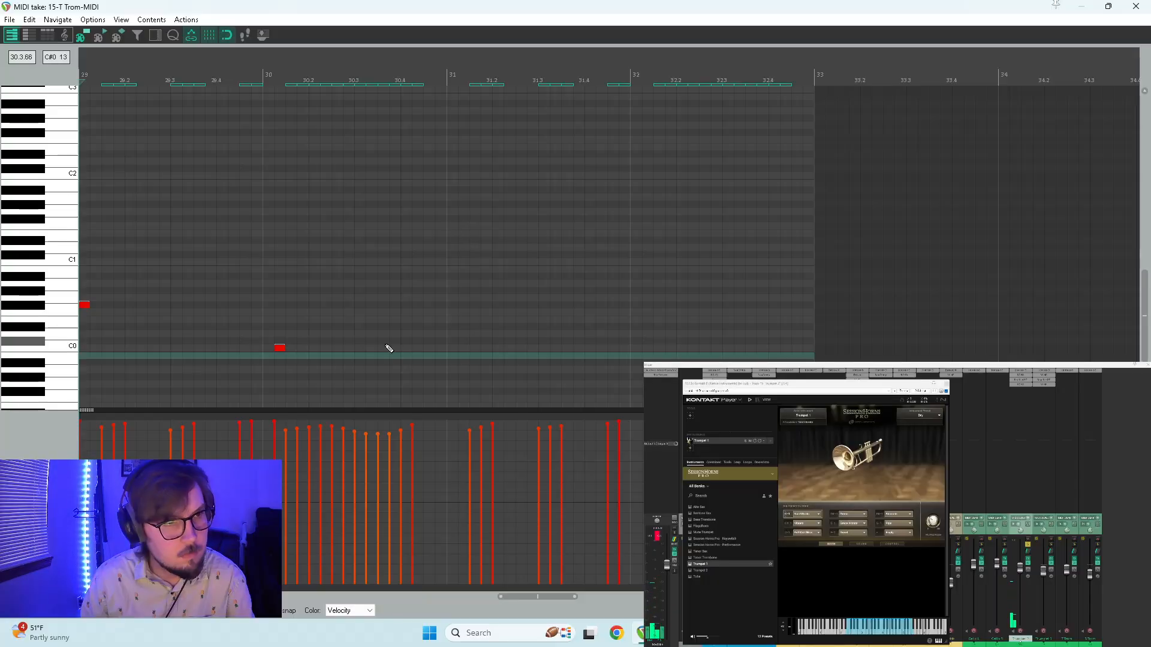
- Add an F#0 keyswitch note at the start of bar 31 and play Trumpet 2's passage
left_click(452, 308)
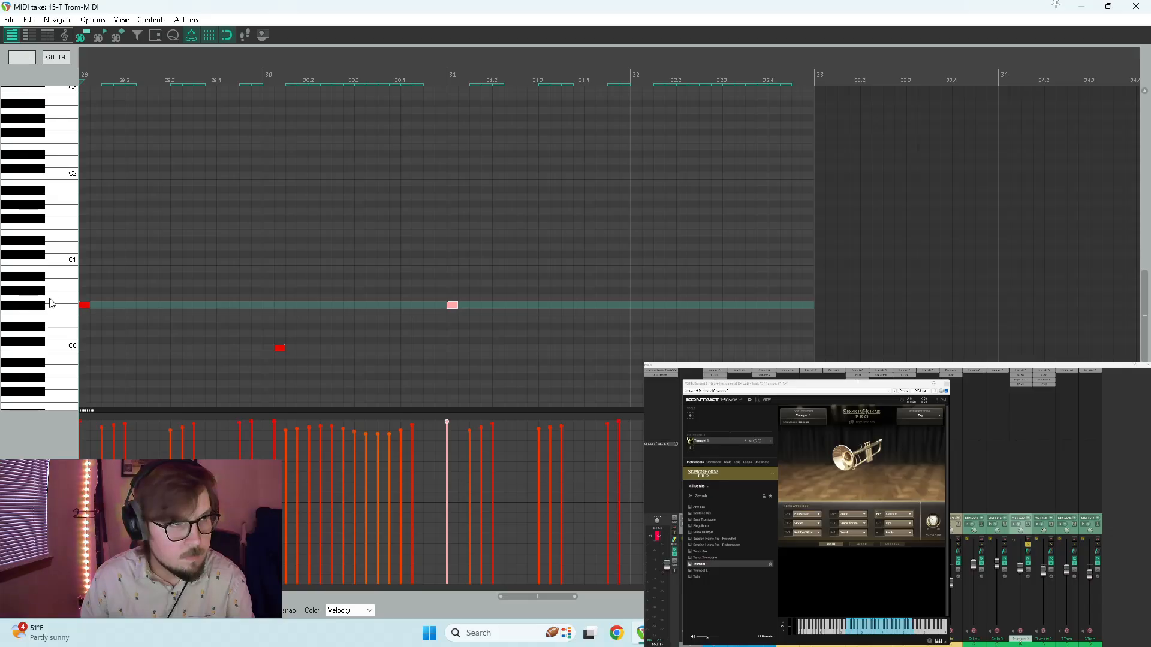
scroll(52, 305, "up", 3)
scroll(52, 305, "down", 1)
key("space")
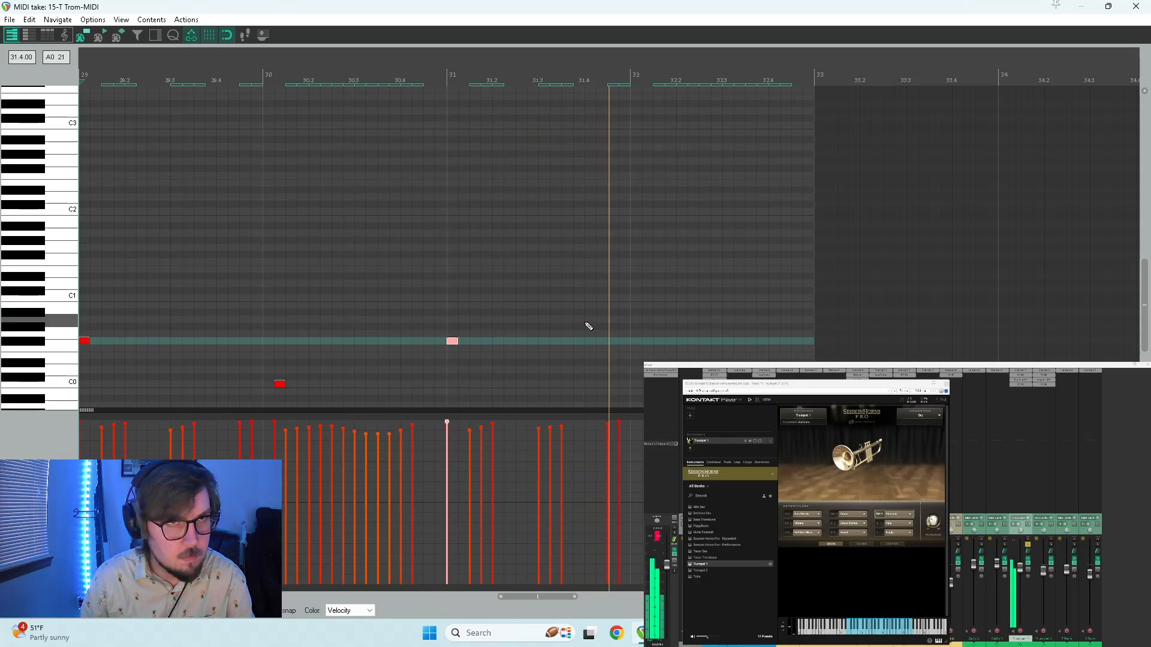
key("space")
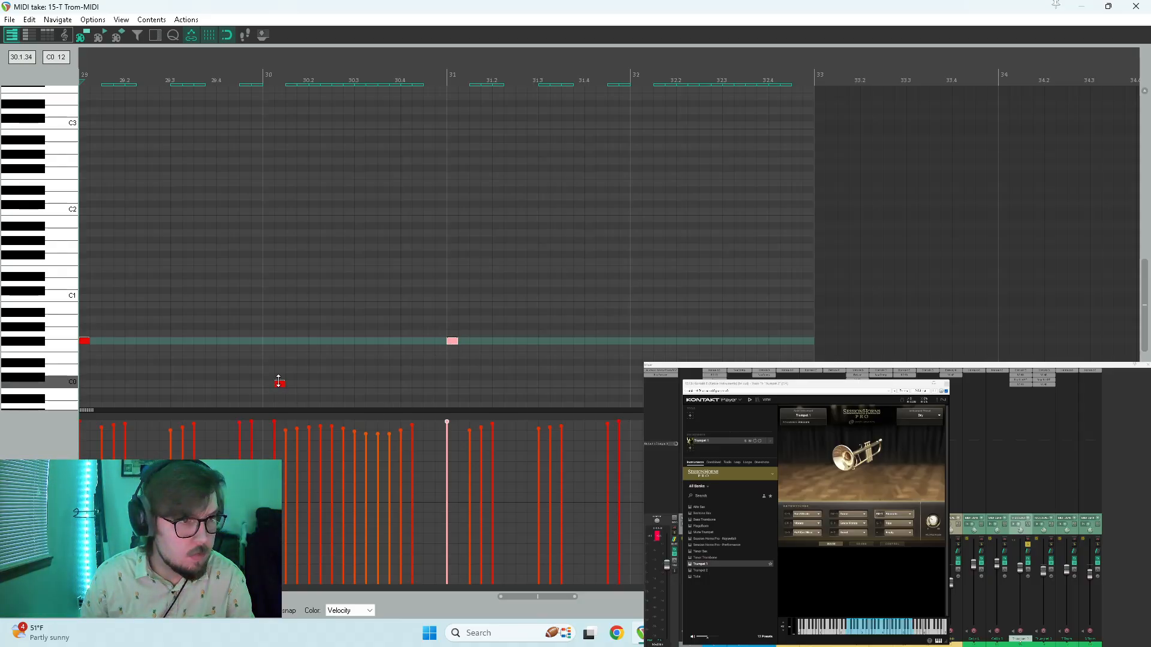
- Try the bar 30 keyswitch note on D#0 and audition the passage
left_click_drag(280, 388, 282, 362)
key("space")
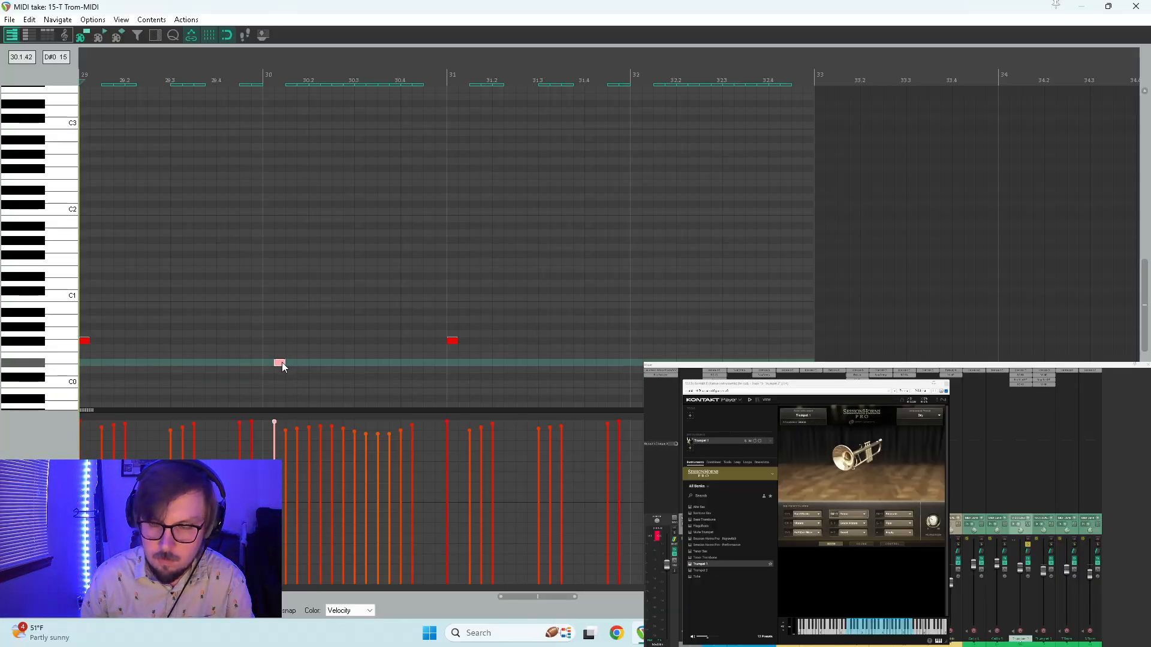
right_click(281, 362)
left_click(395, 4)
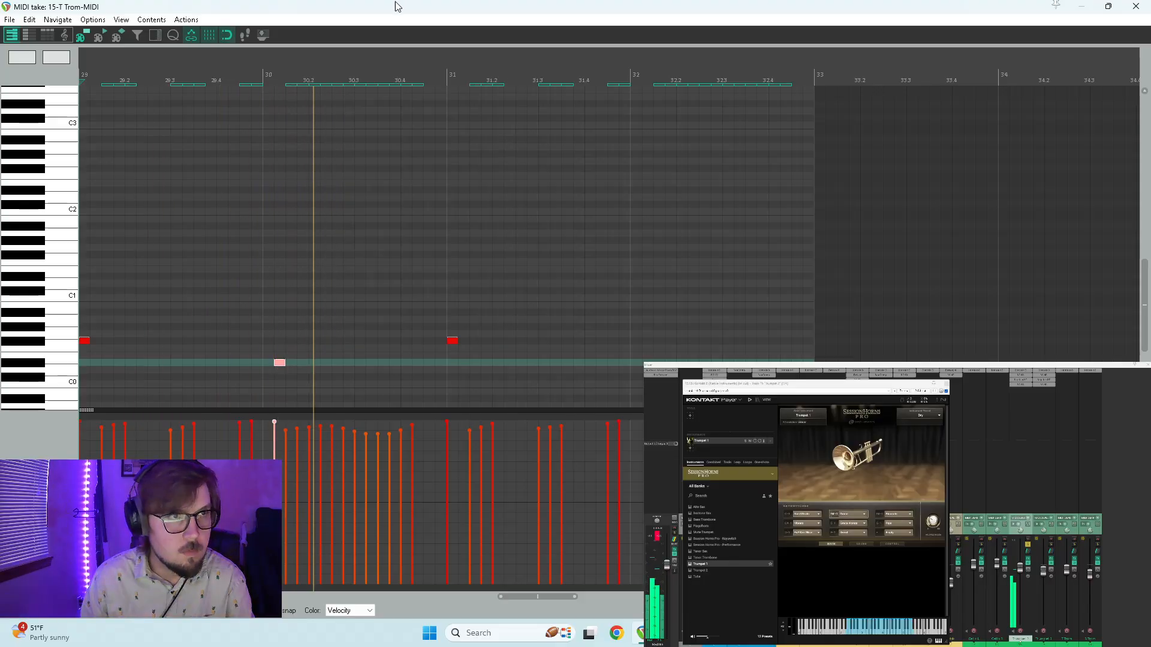
key("space")
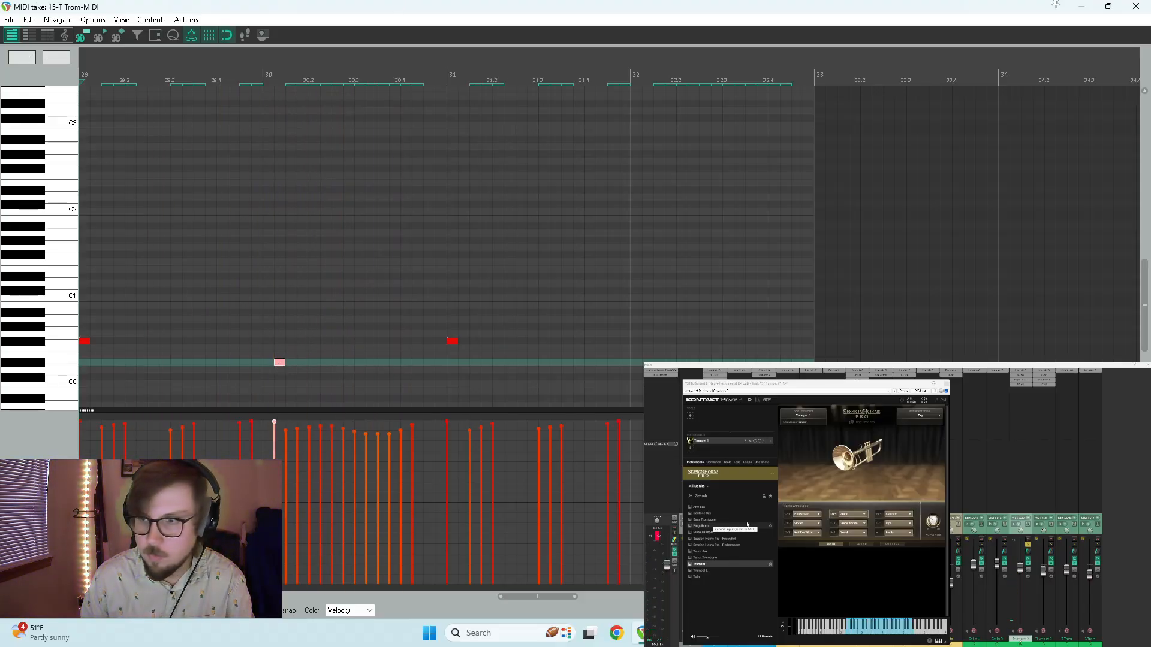
- Assign a different articulation to Kontakt's last slot and audition the bar 30 keyswitch note on G#0 and A#0
left_click(903, 533)
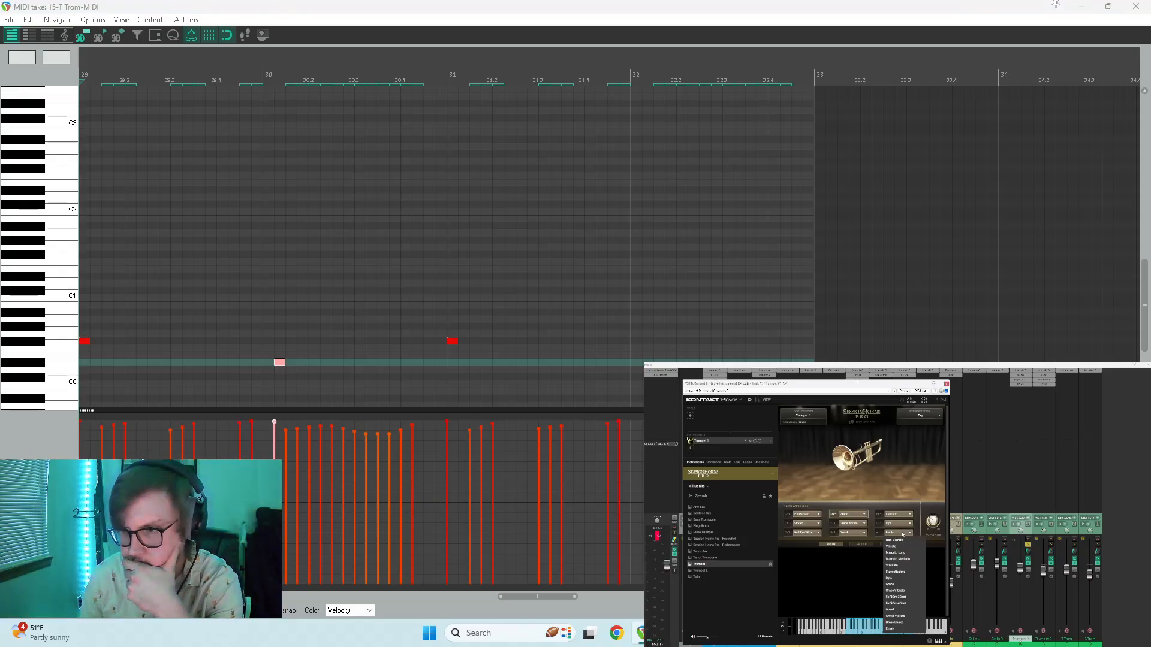
left_click(895, 566)
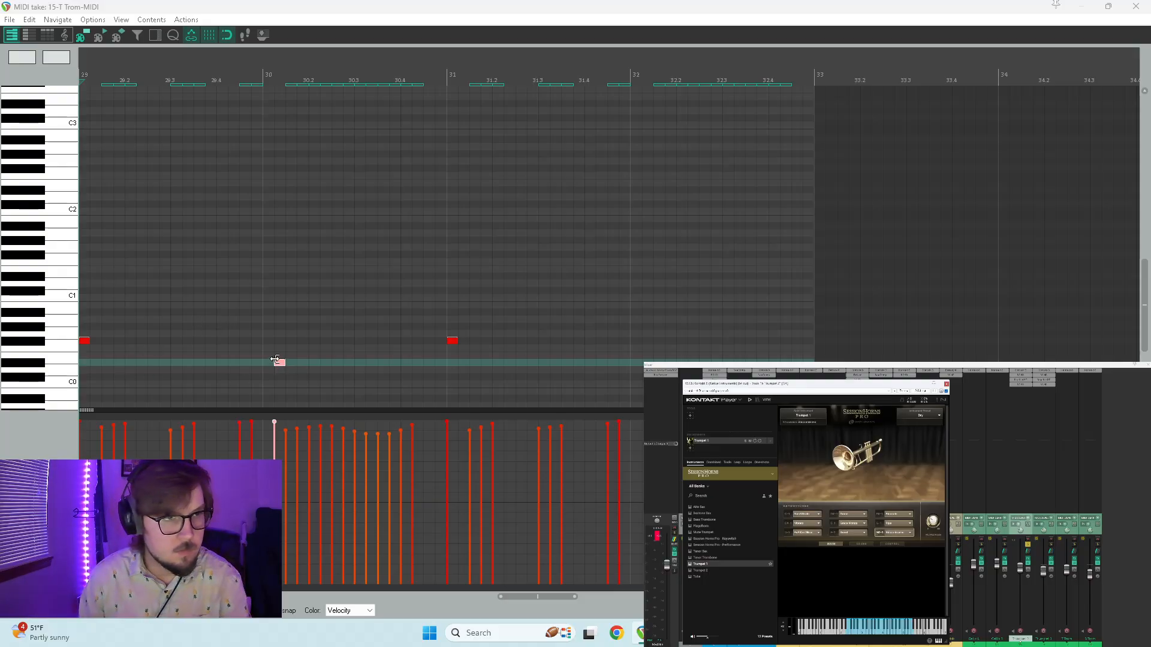
left_click_drag(280, 363, 279, 326)
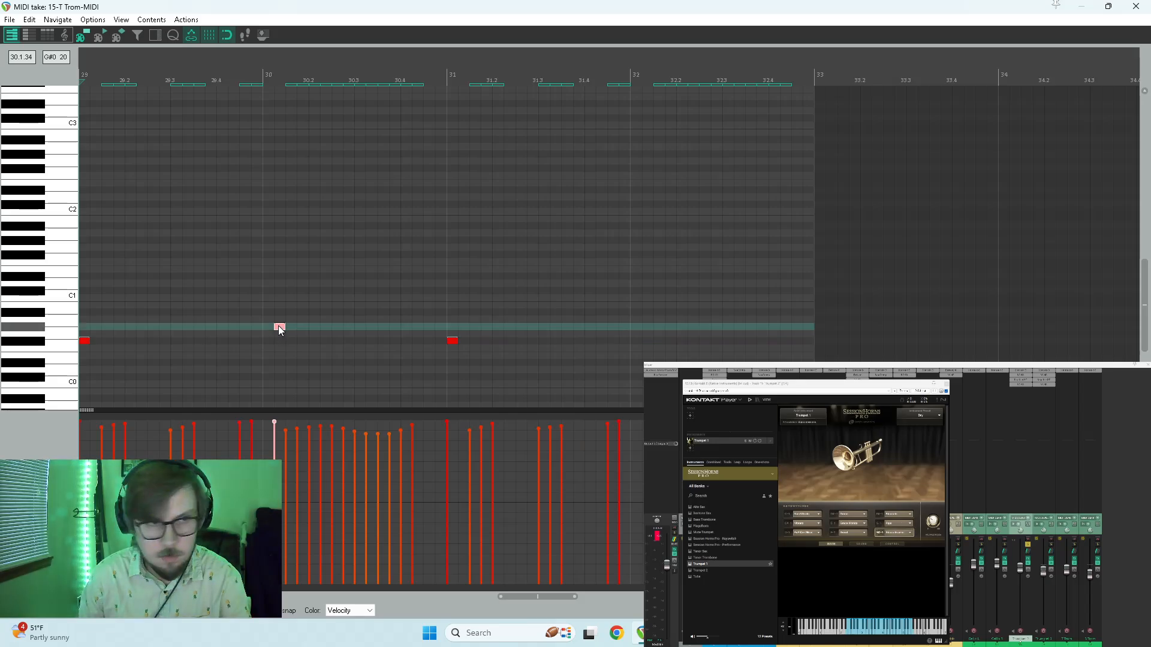
key("space")
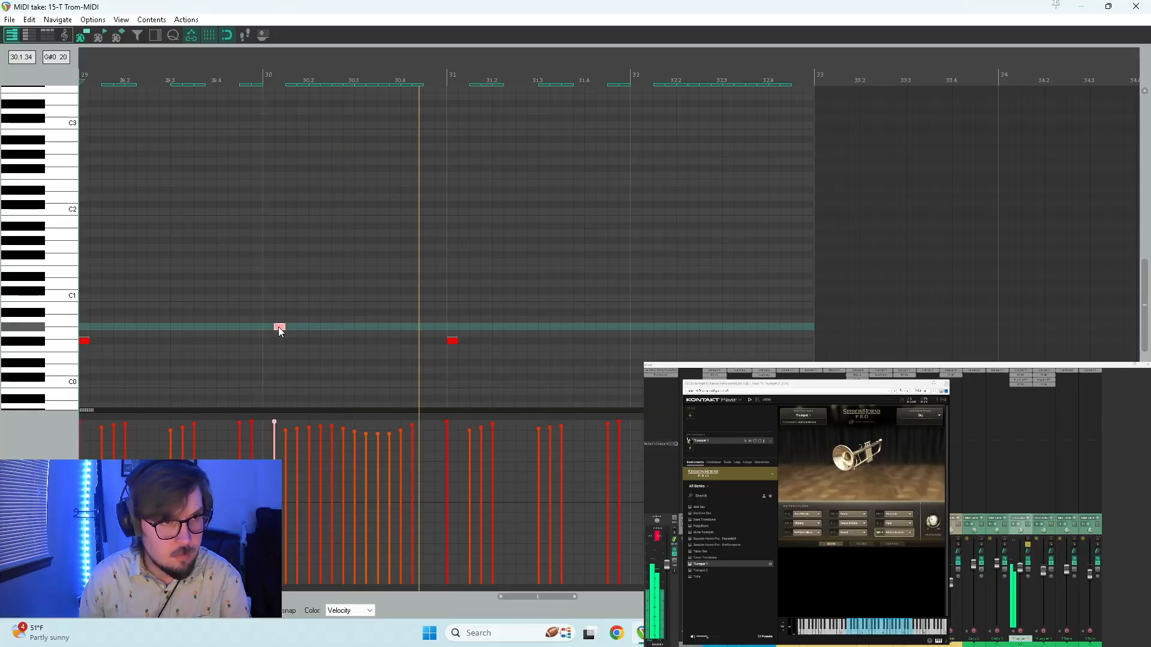
key("space")
left_click_drag(279, 327, 278, 328)
key("space")
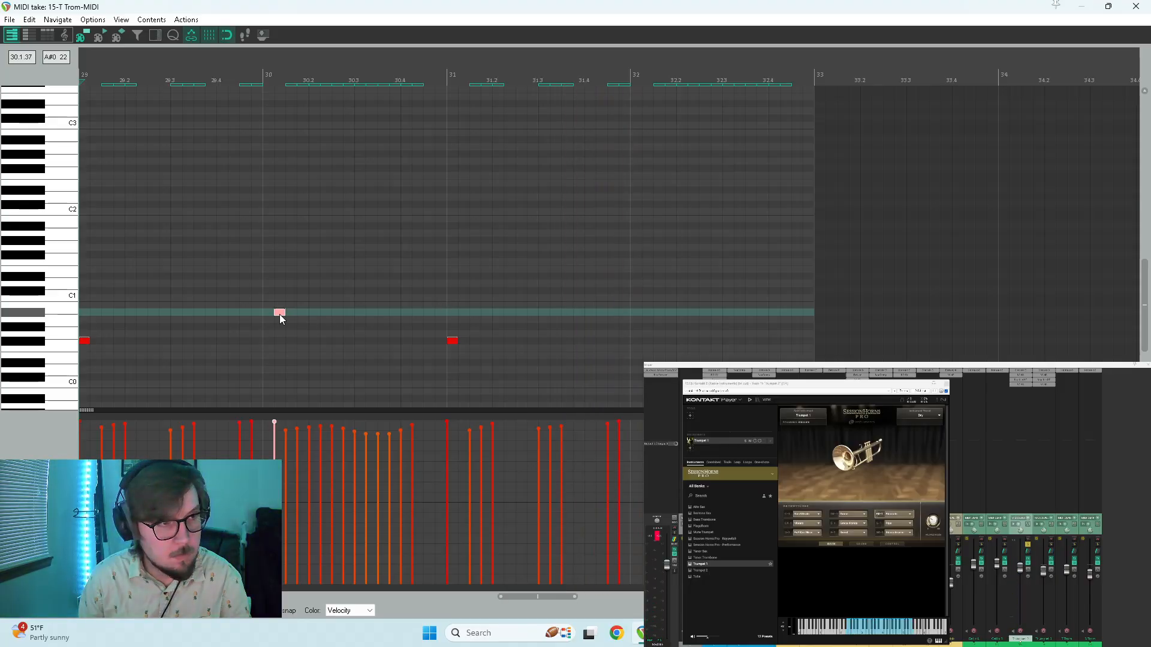
- Lower the bar 30 keyswitch note to C#0 and play the passage
scroll(288, 313, "down", 2)
scroll(629, 346, "up", 1)
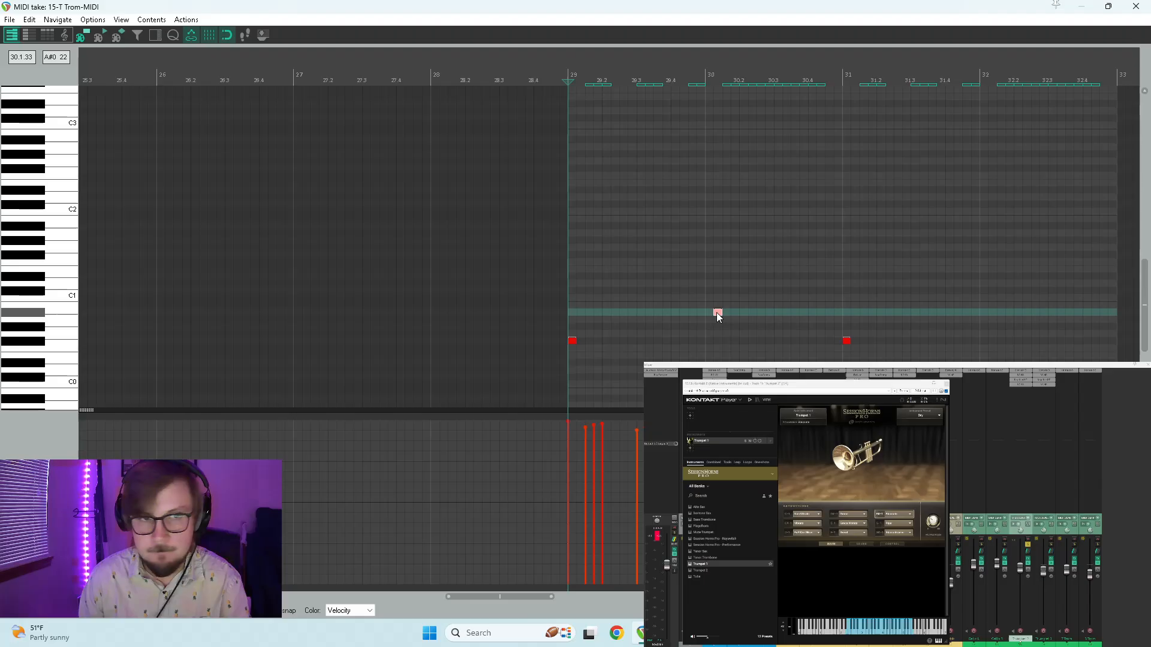
left_click_drag(719, 318, 718, 342)
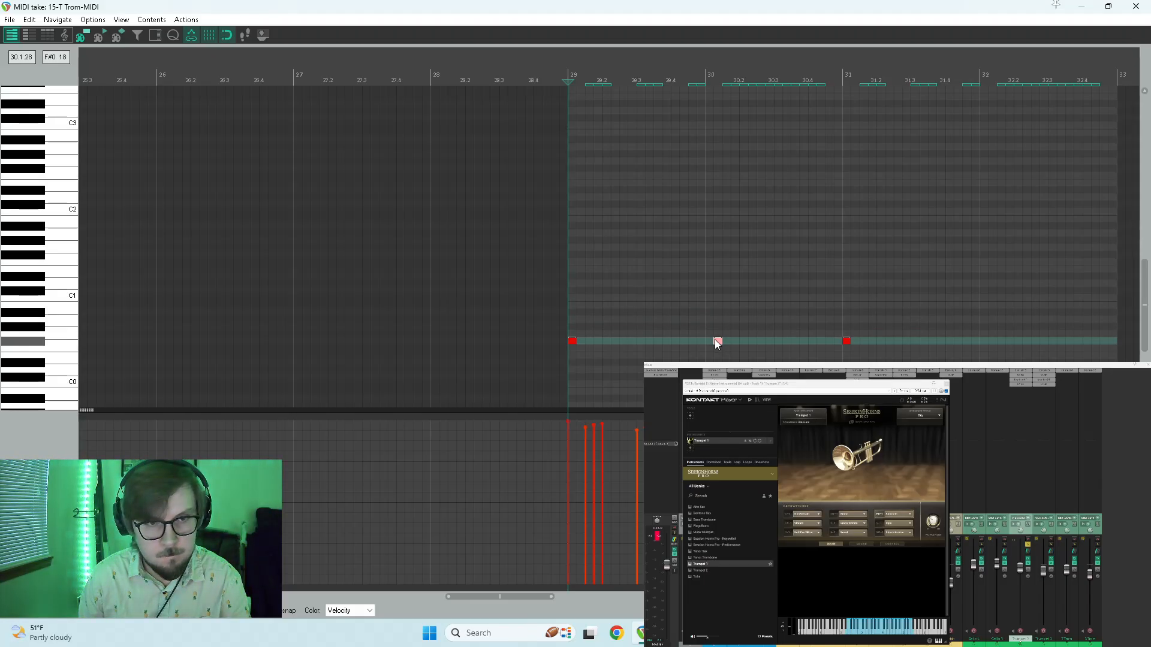
left_click_drag(718, 341, 718, 377)
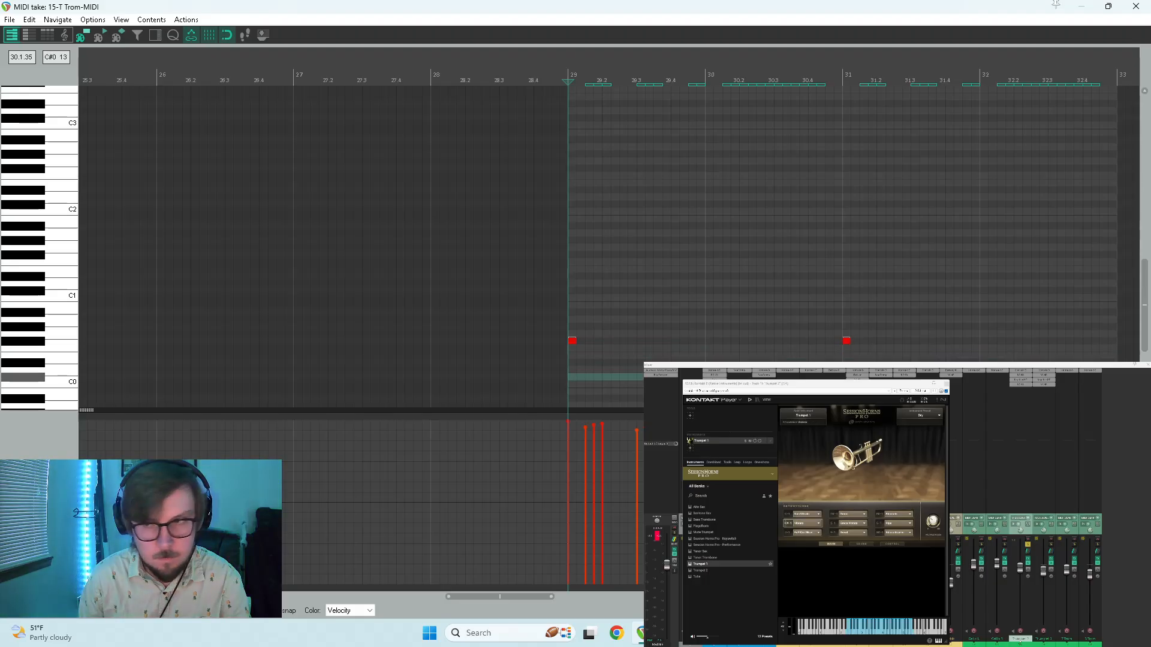
key("space")
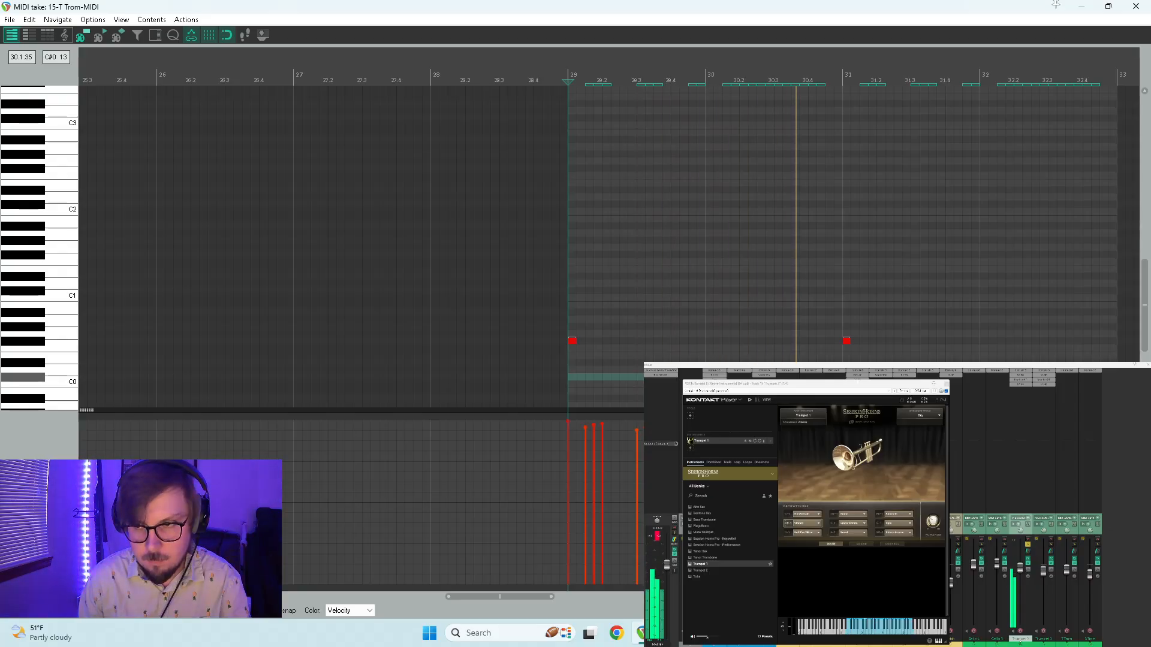
- Move the bar 30 keyswitch note up to F0 and audition Trumpet 2's passage
key("space")
left_click_drag(717, 377, 719, 350)
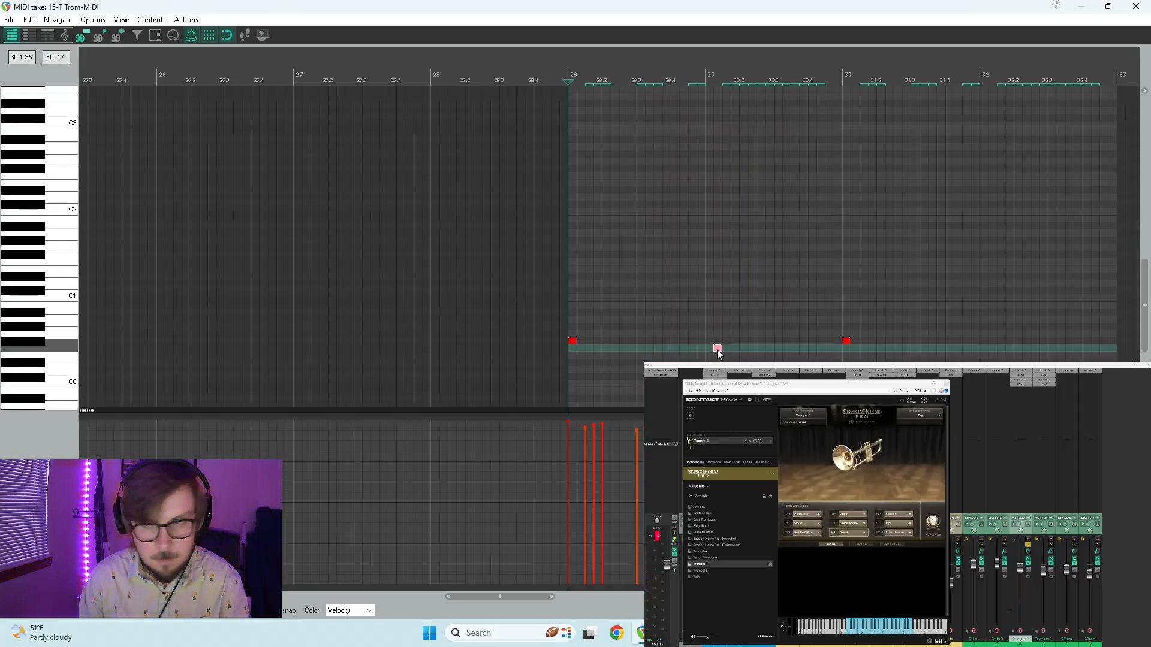
key("space")
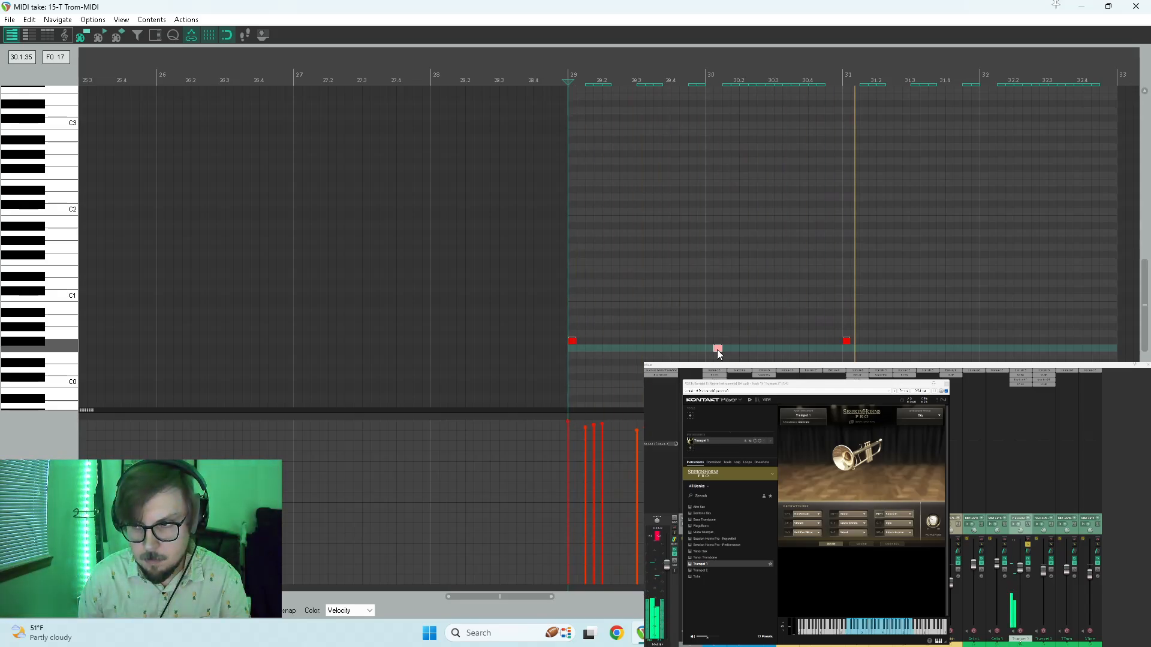
key("space")
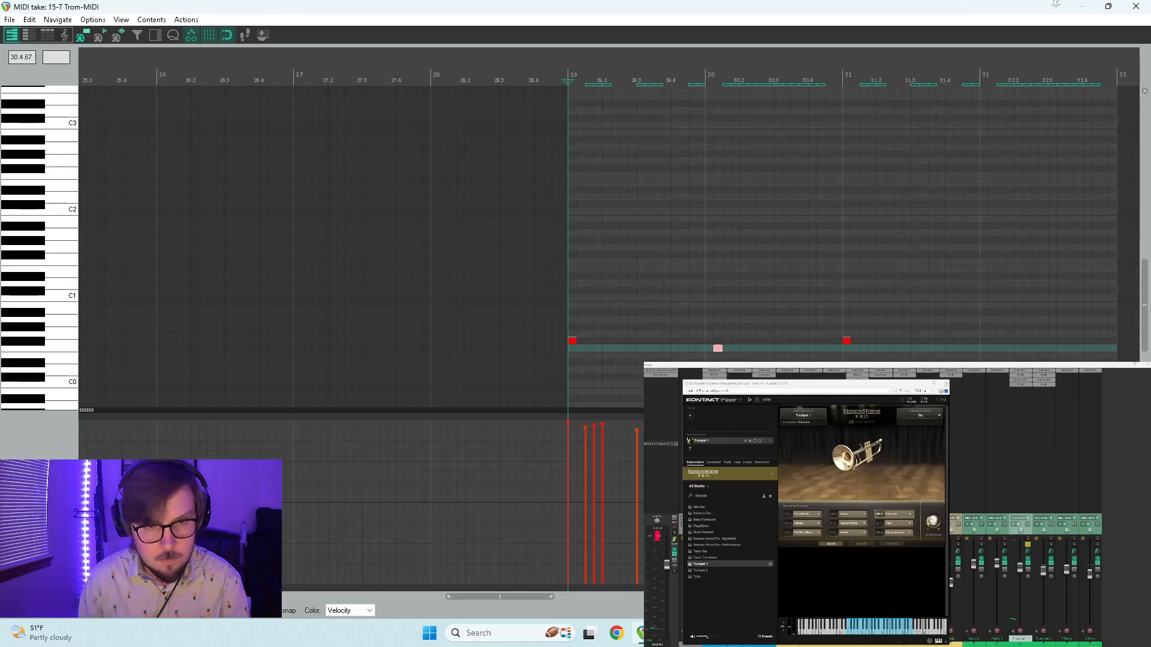
- Slightly lower the velocities of Trumpet 2's bar 29 notes and play the passage
left_click_drag(551, 451, 707, 413)
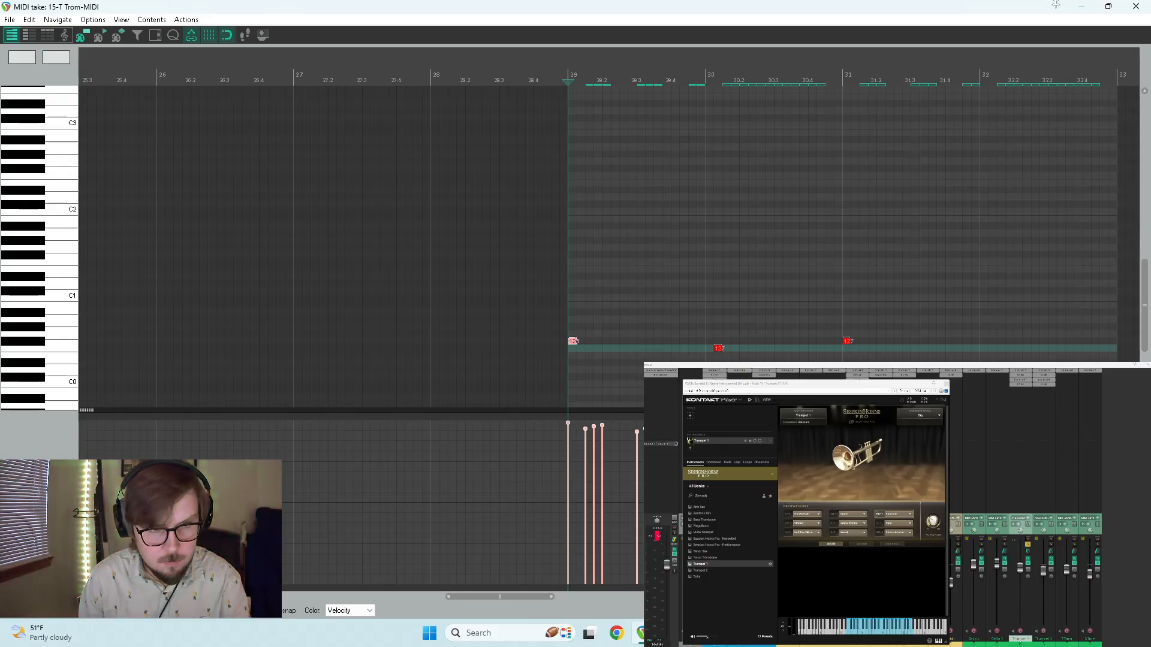
key("space")
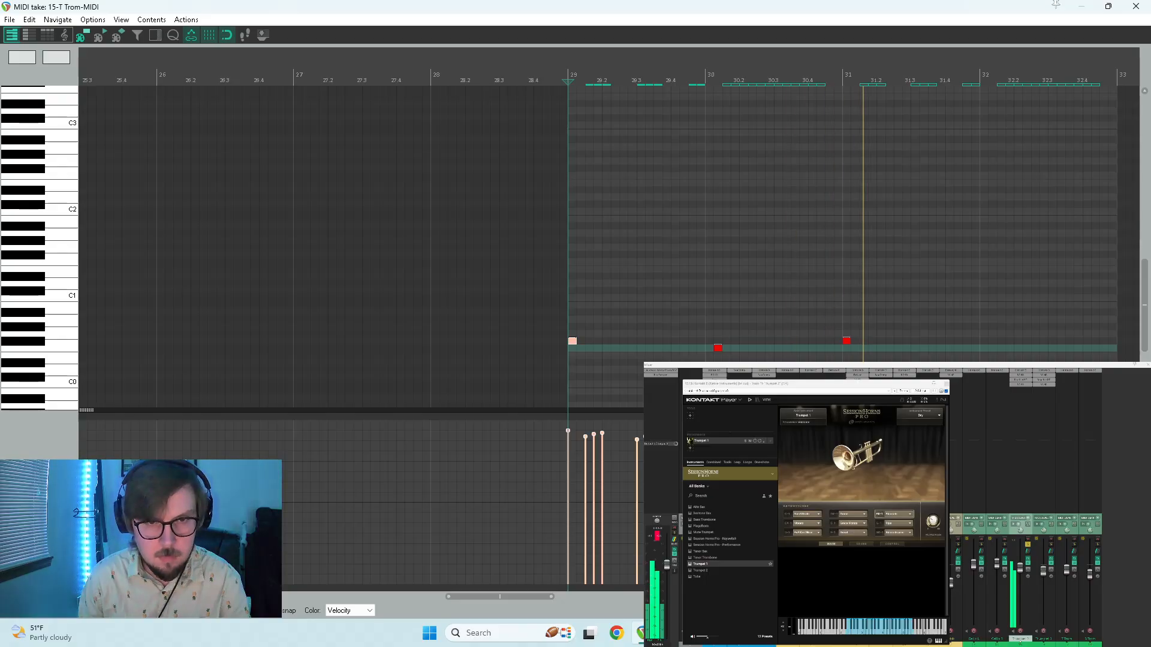
key("space")
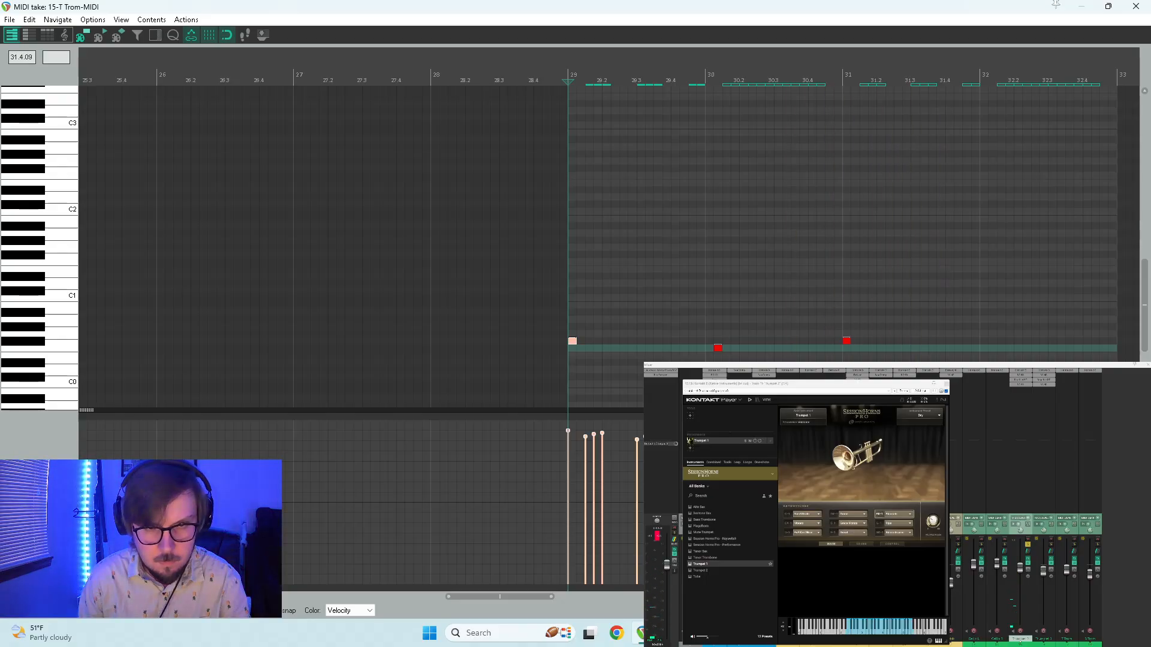
key("ctrl+z")
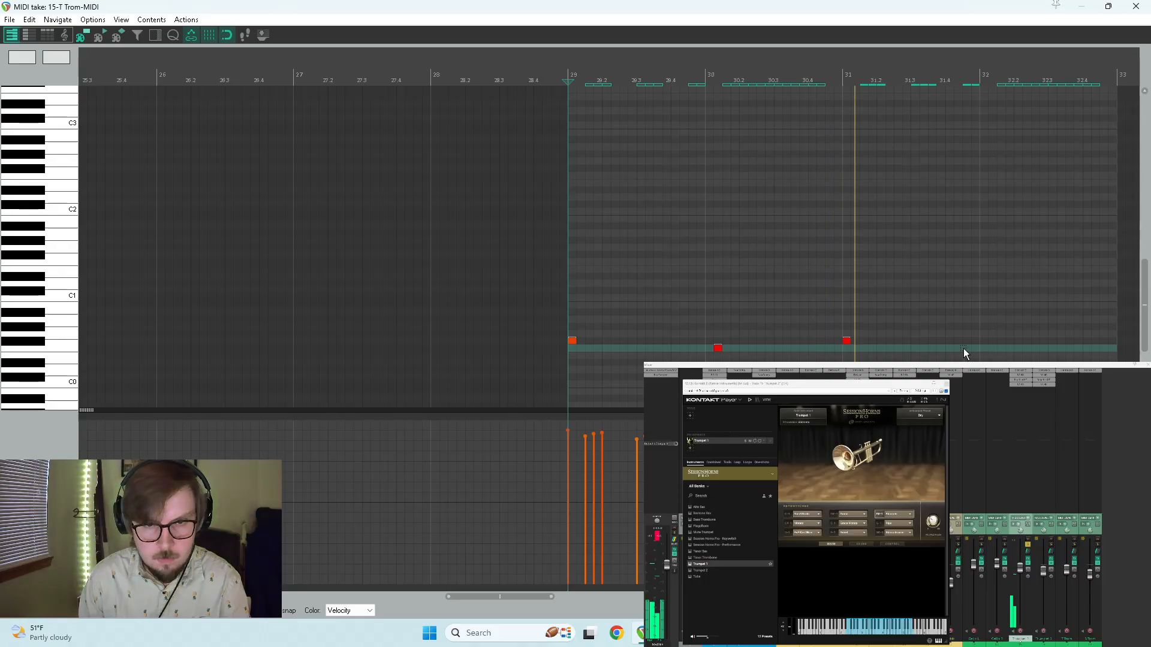
- Add an F0 keyswitch note just after the start of bar 32 and play Trumpet 2's passage from bar 29
left_click(983, 349)
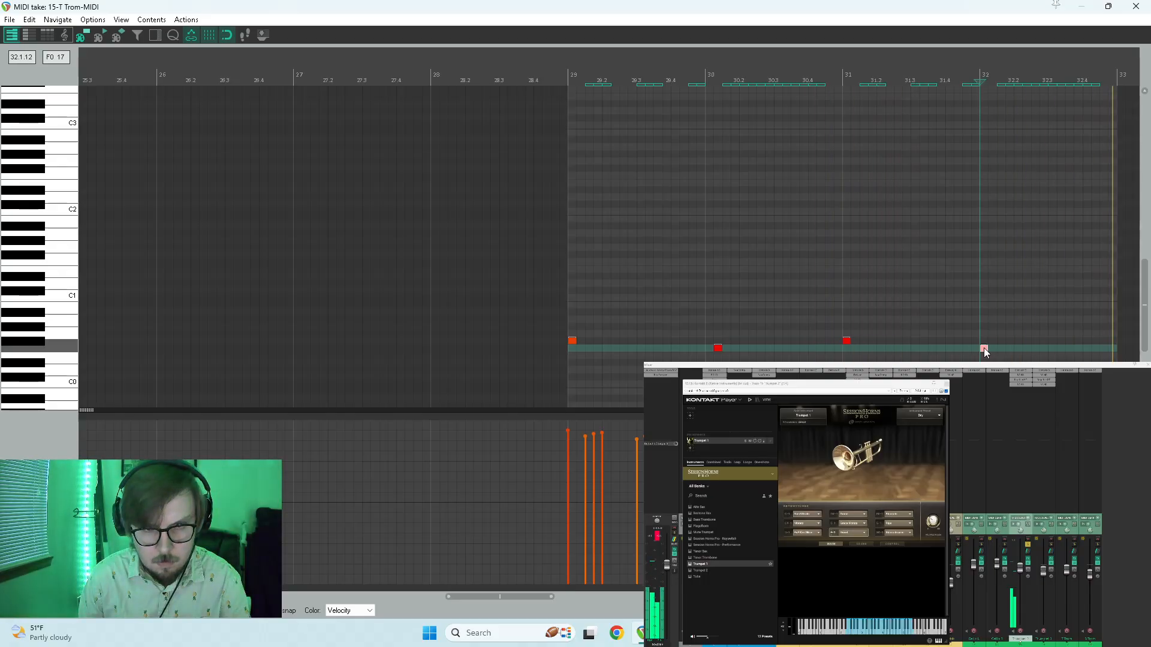
left_click(989, 350)
key("space")
key("Home")
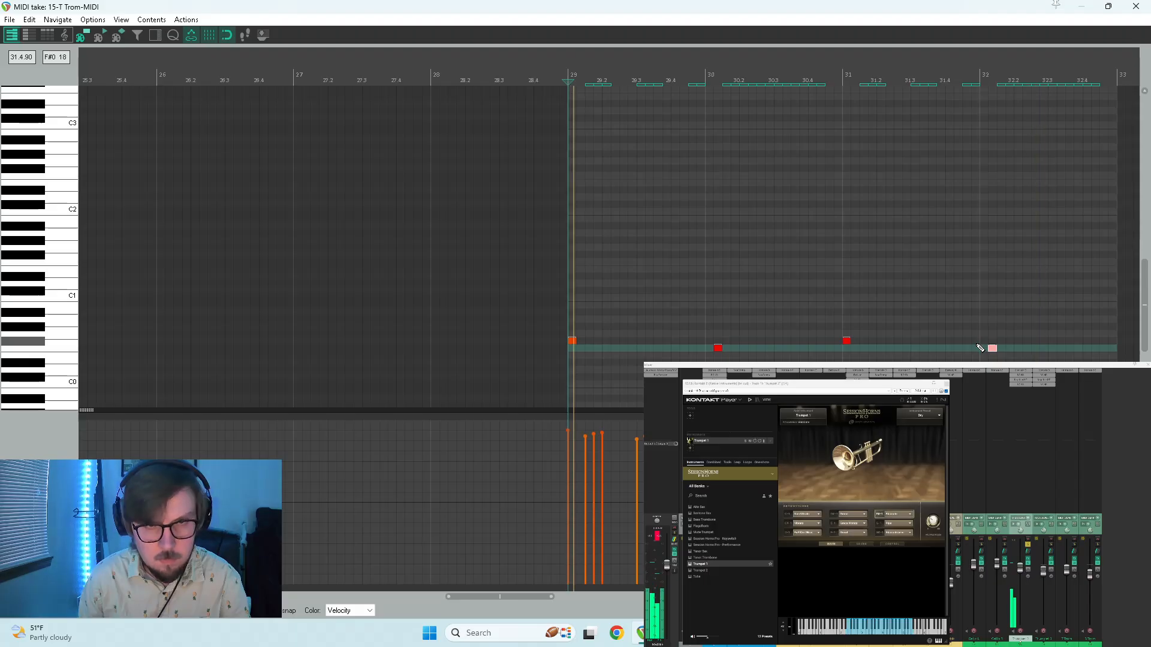
- Lower the velocities of all four keyswitch notes to near the minimum, audition the passage and close the MIDI editor
left_click_drag(1022, 325, 542, 376)
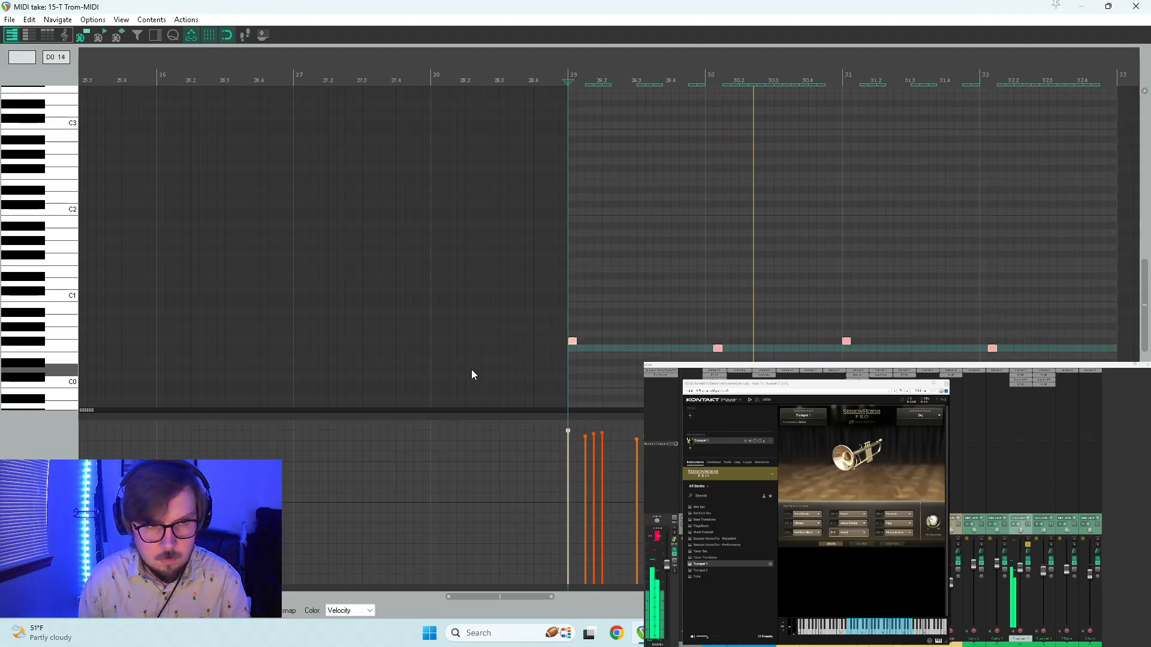
left_click_drag(568, 441, 568, 583)
scroll(638, 528, "down", 2)
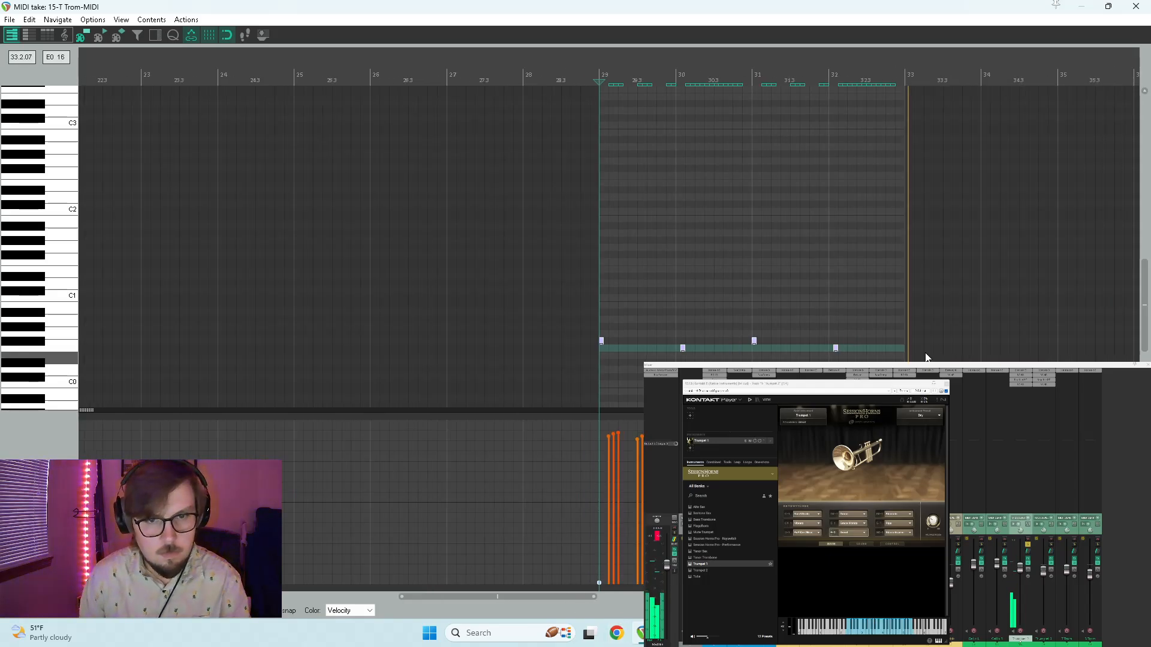
key("space")
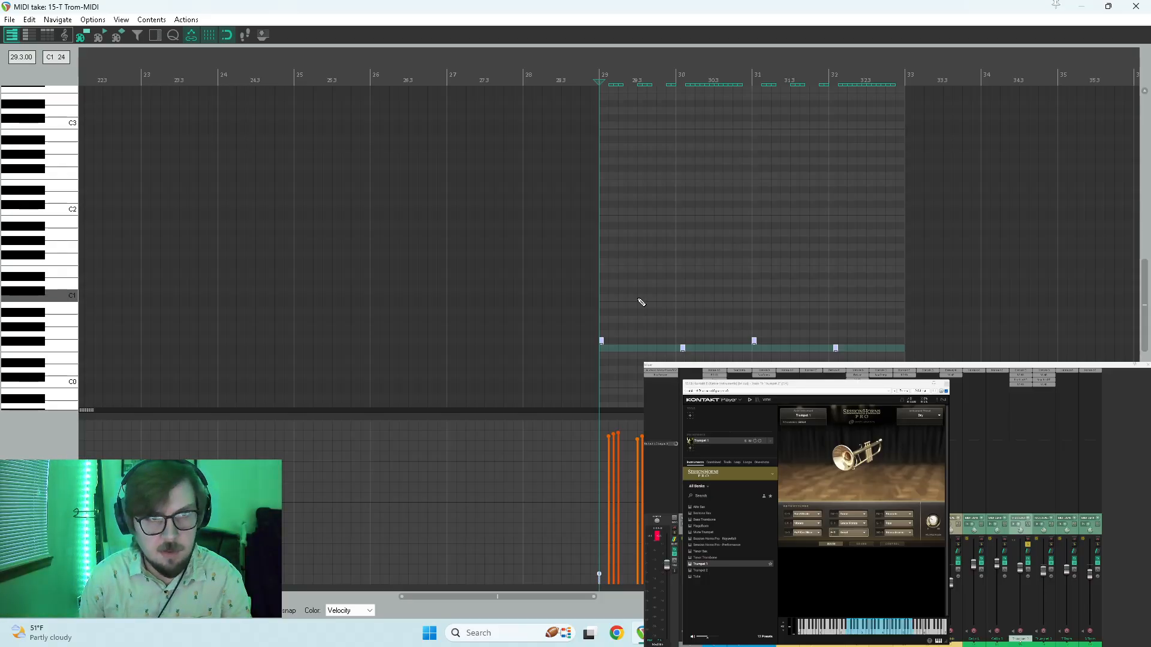
key("space")
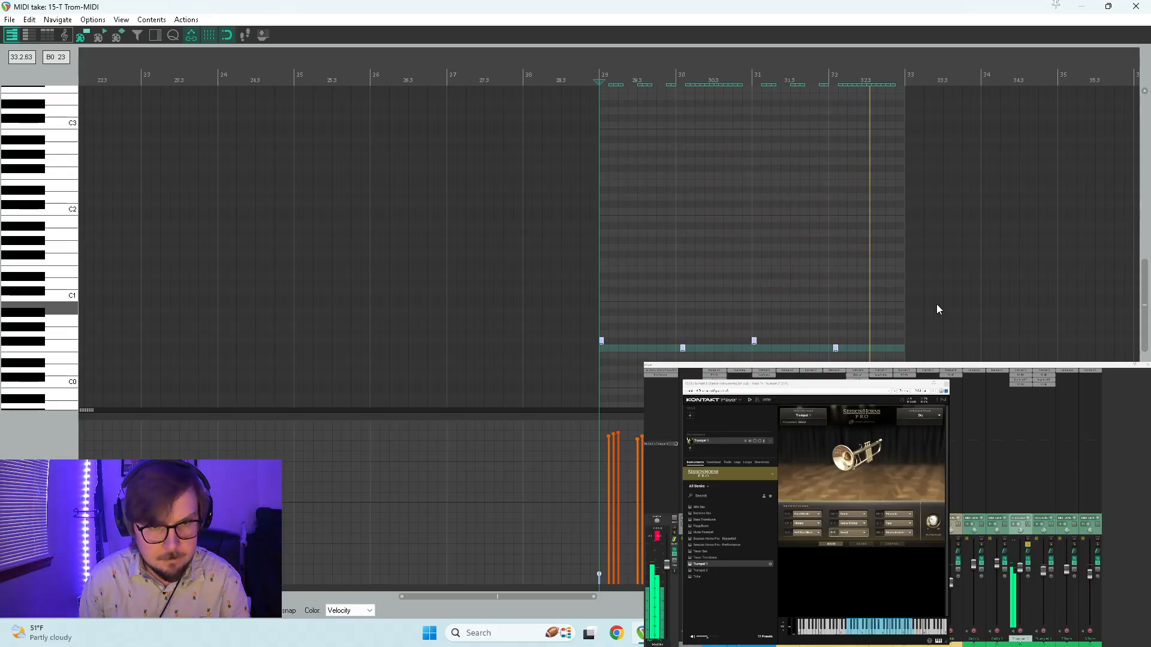
key("space")
left_click(1136, 6)
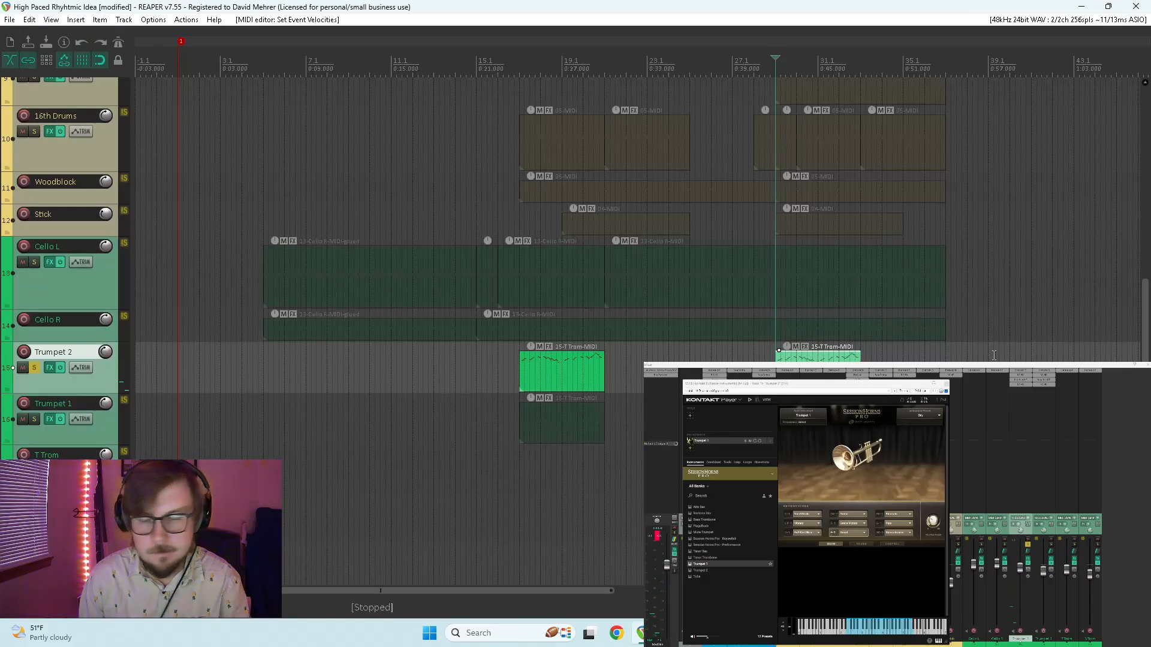
- Replace Trumpet 2's bar 17 item with a copy of its bar 29 item, audition it and close the Kontakt window
left_click(594, 379)
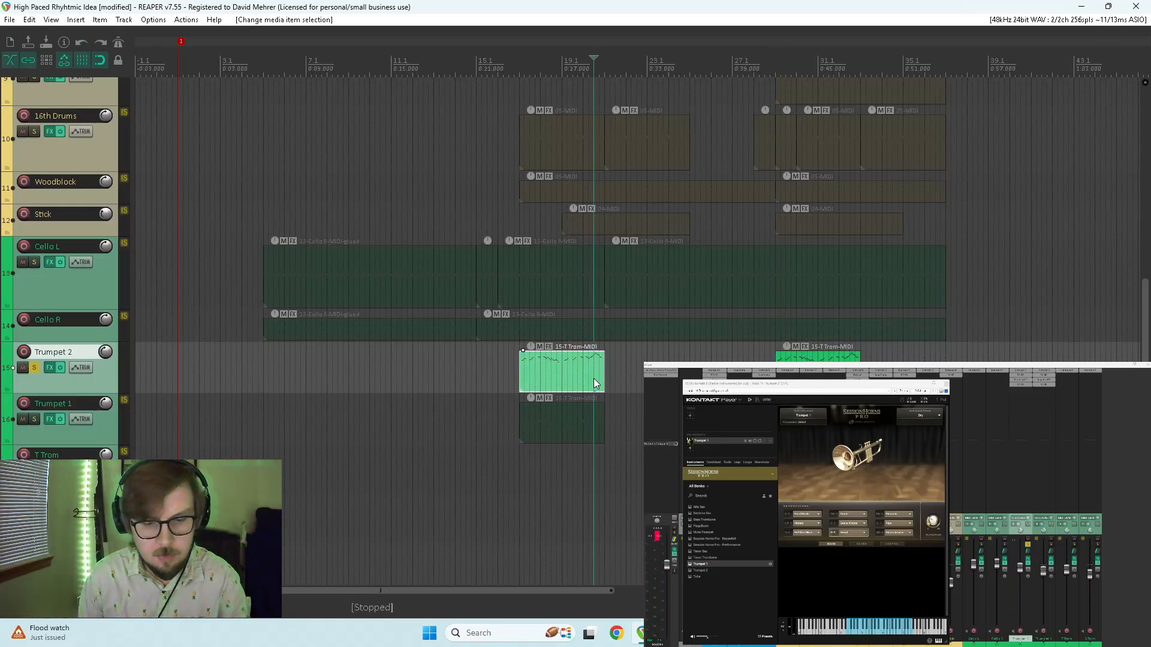
key("Delete")
left_click_drag(806, 357, 552, 379)
left_click(514, 352)
key("space")
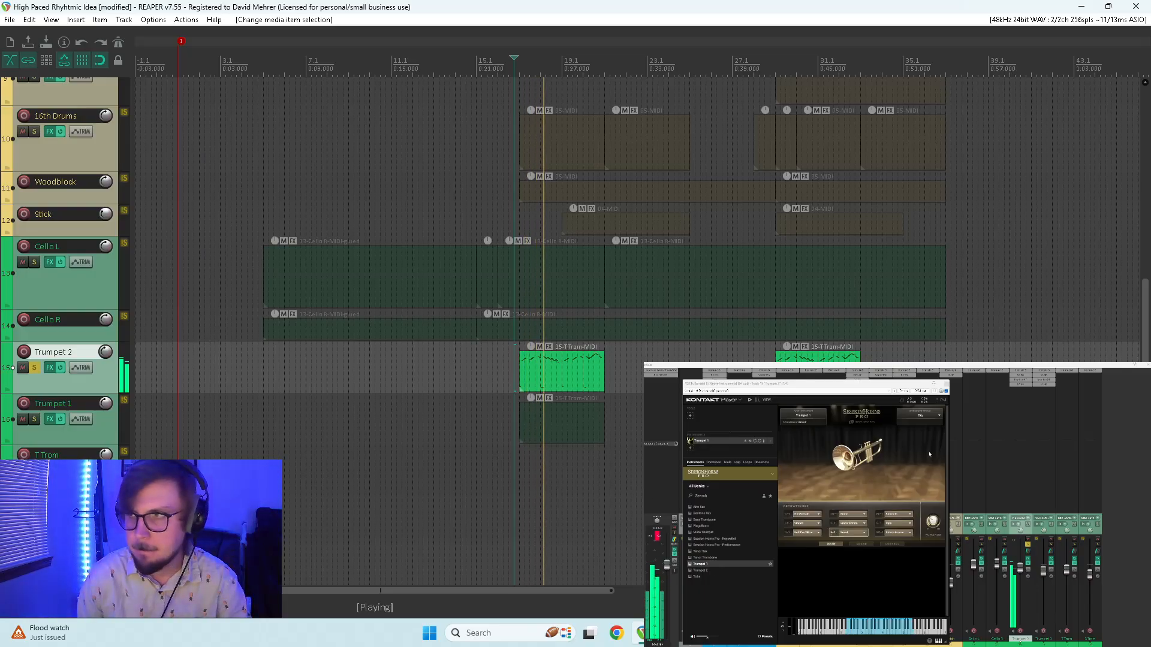
left_click(946, 384)
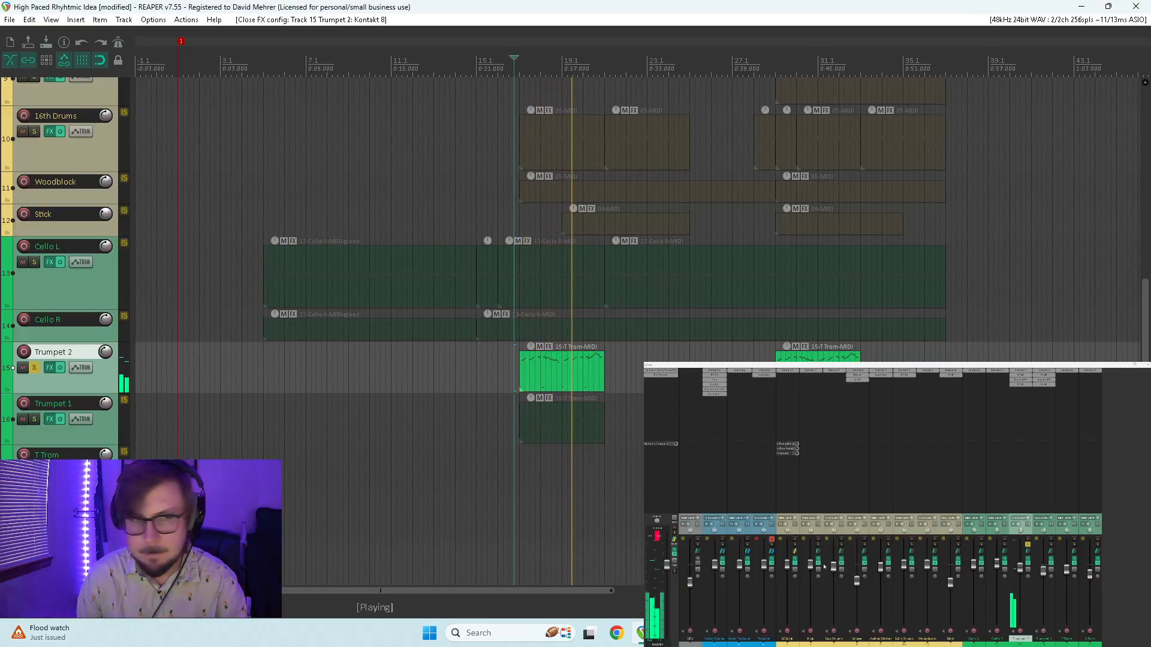
key("space")
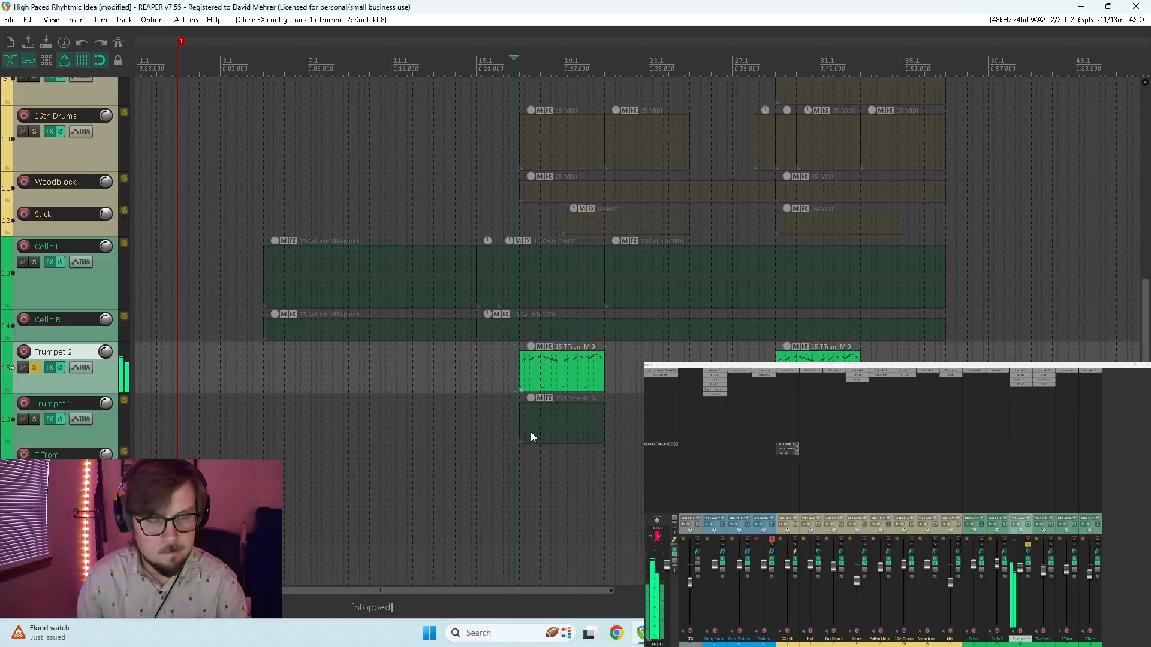
- Open Trumpet 1's bar 17 MIDI item and audition the C1 and F#1 keys against the passage
double_click(535, 427)
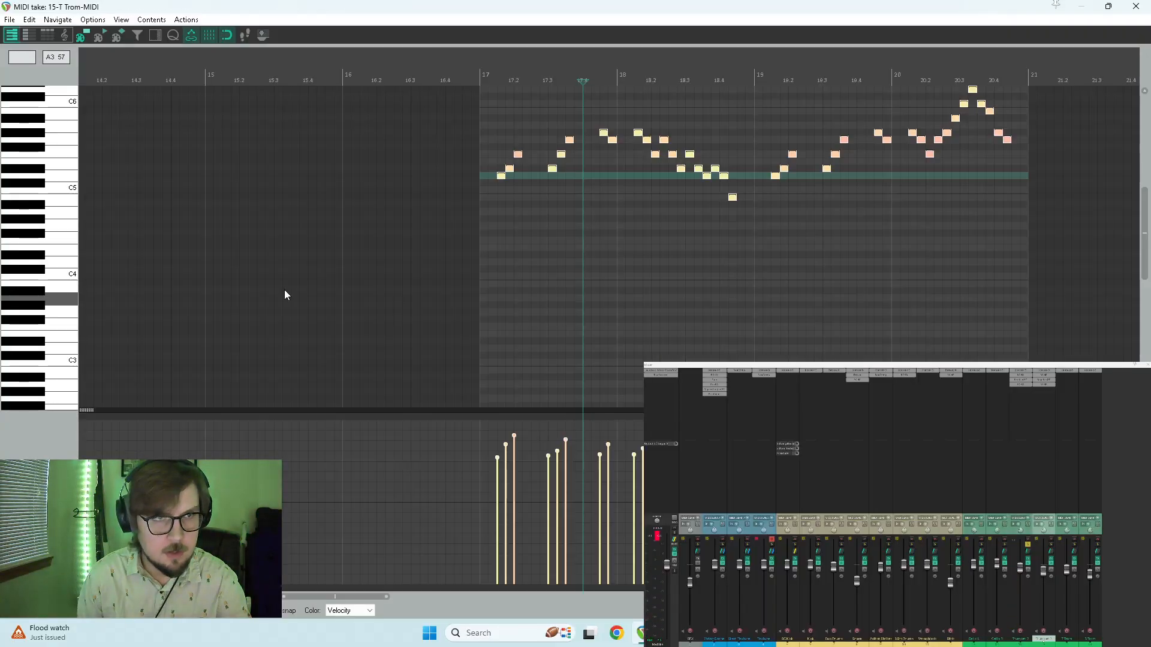
scroll(36, 269, "down", 5)
scroll(36, 275, "down", 2)
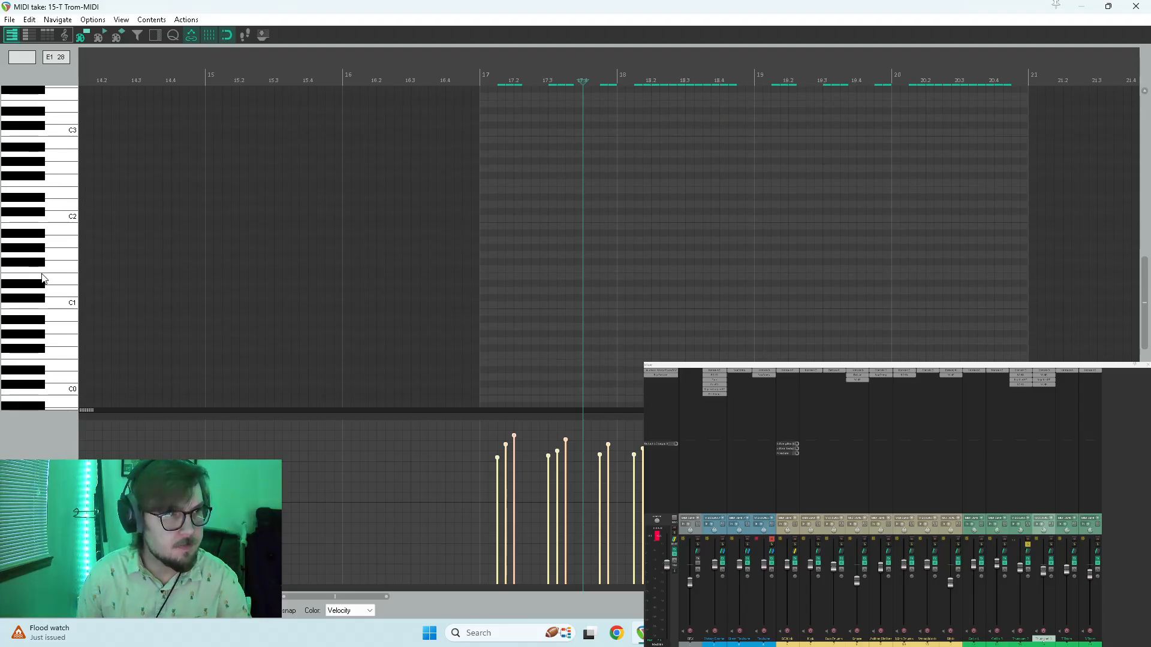
left_click(63, 306)
key("space")
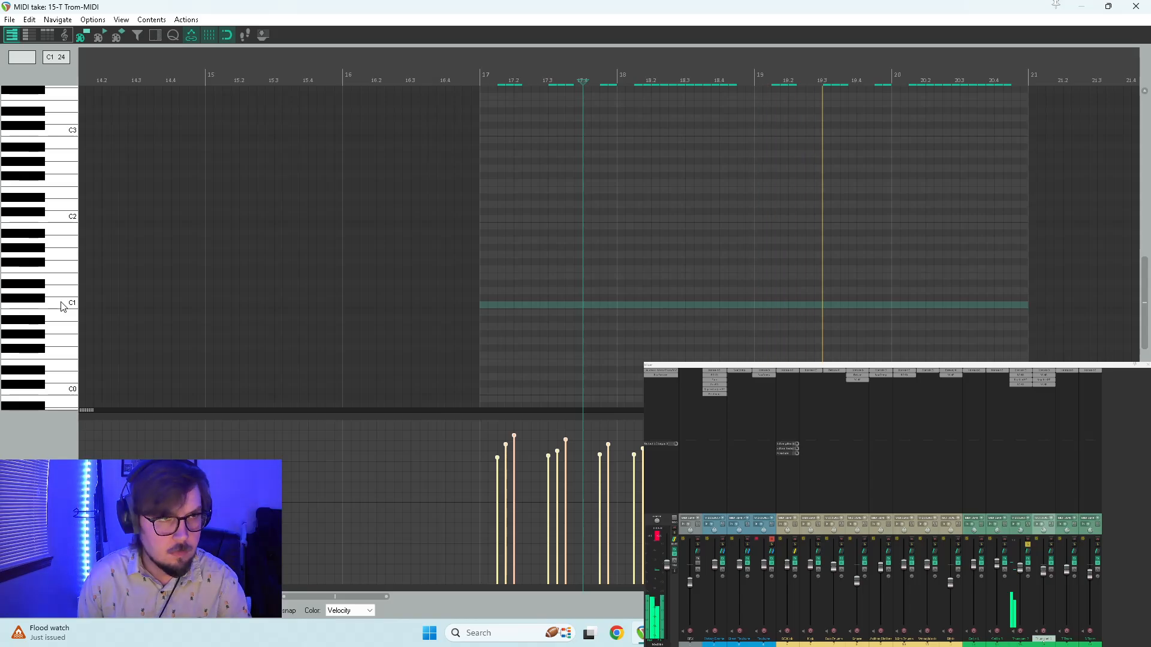
left_click(36, 271)
key("space")
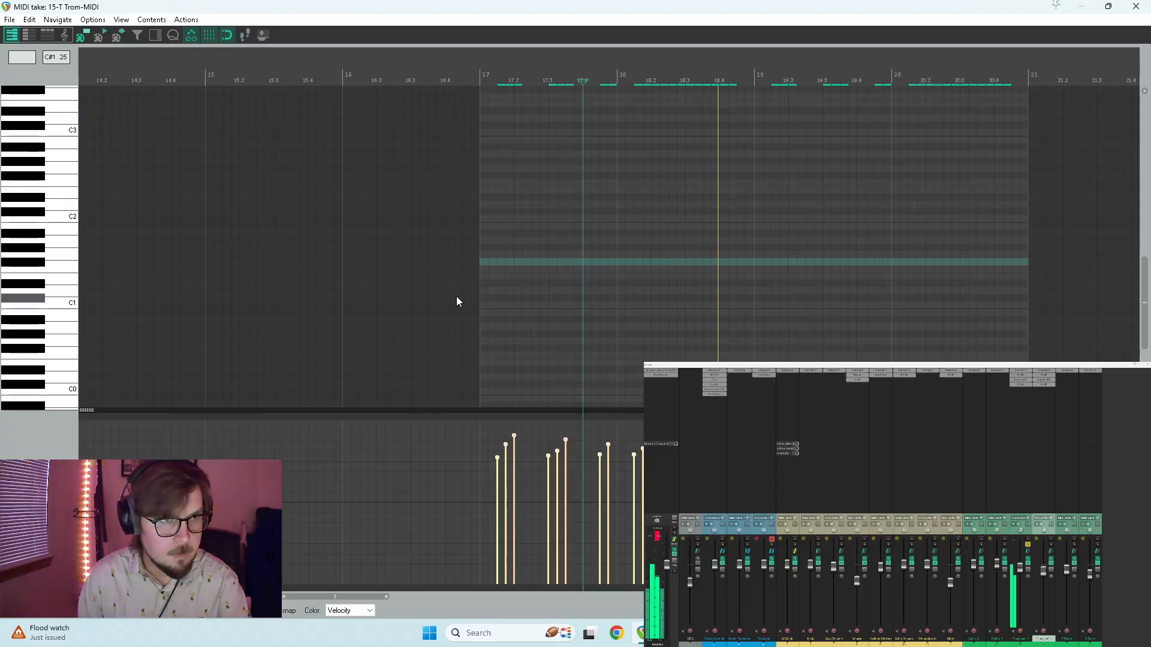
key("space")
- Add an F#1 keyswitch note at the start of bar 17 in Trumpet 1's item and play the passage
left_click(484, 262)
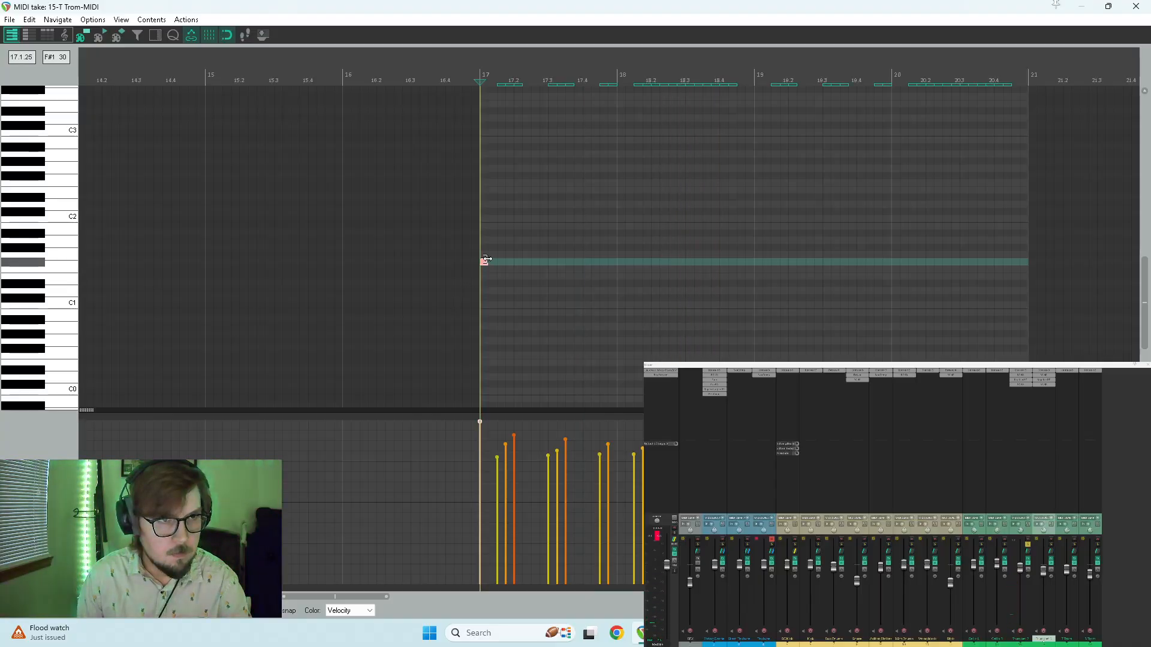
key("space")
key("space")
key("space")
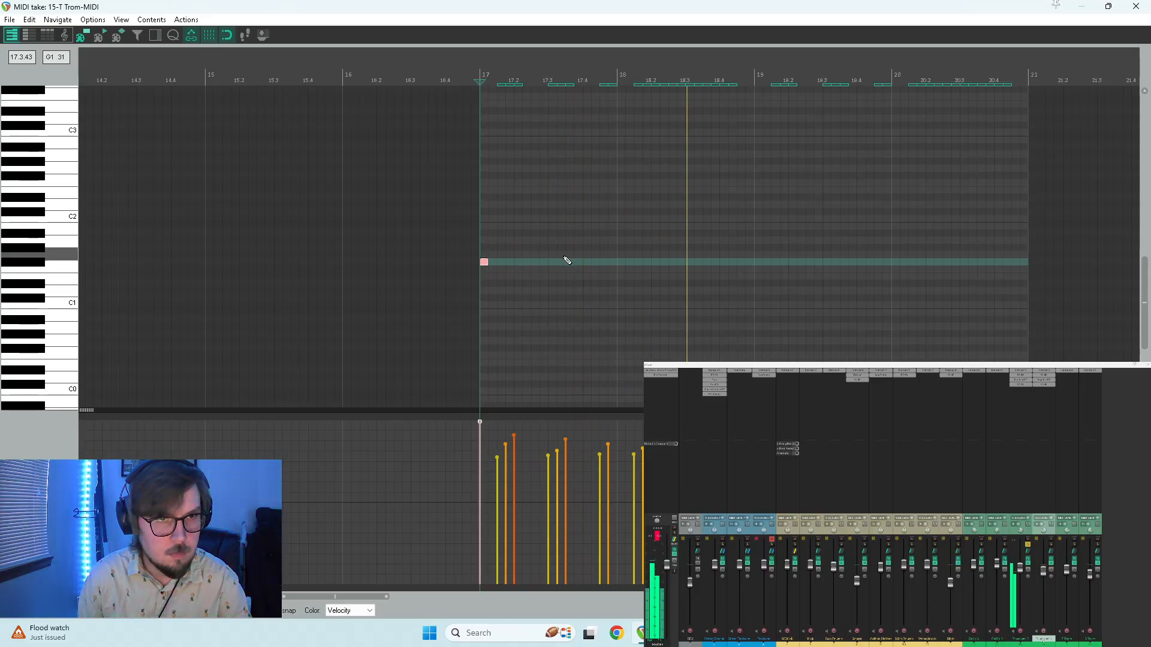
key("space")
key("space")
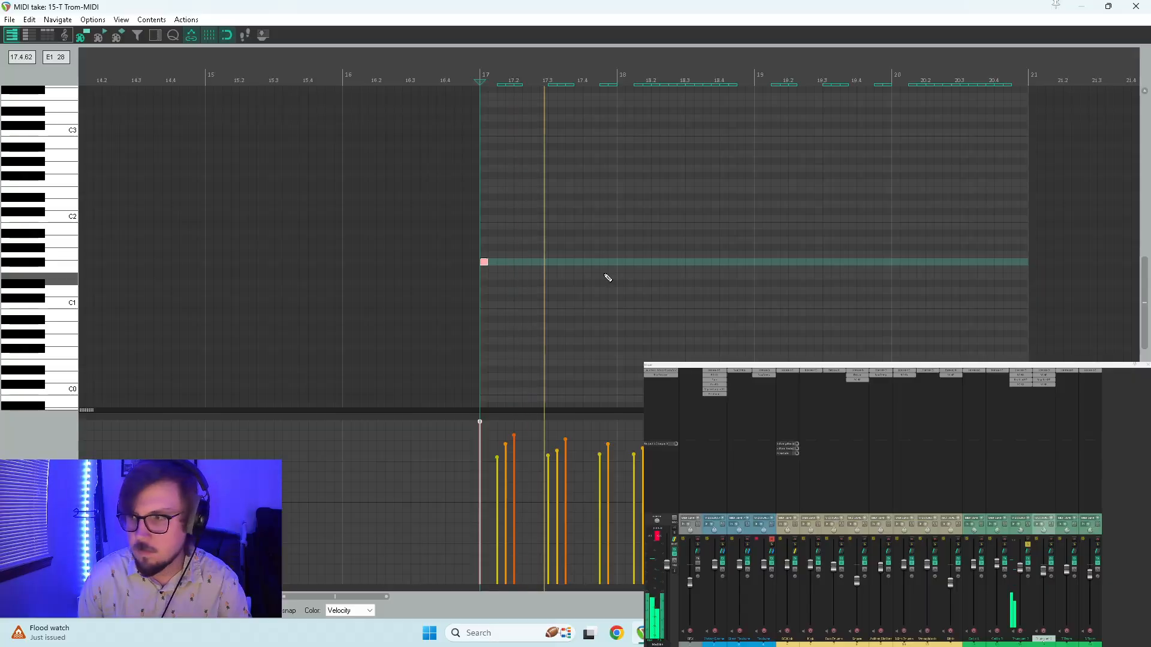
- Solo Trumpet 1 instead of Trumpet 2 and play the passage from bar 17
key("space")
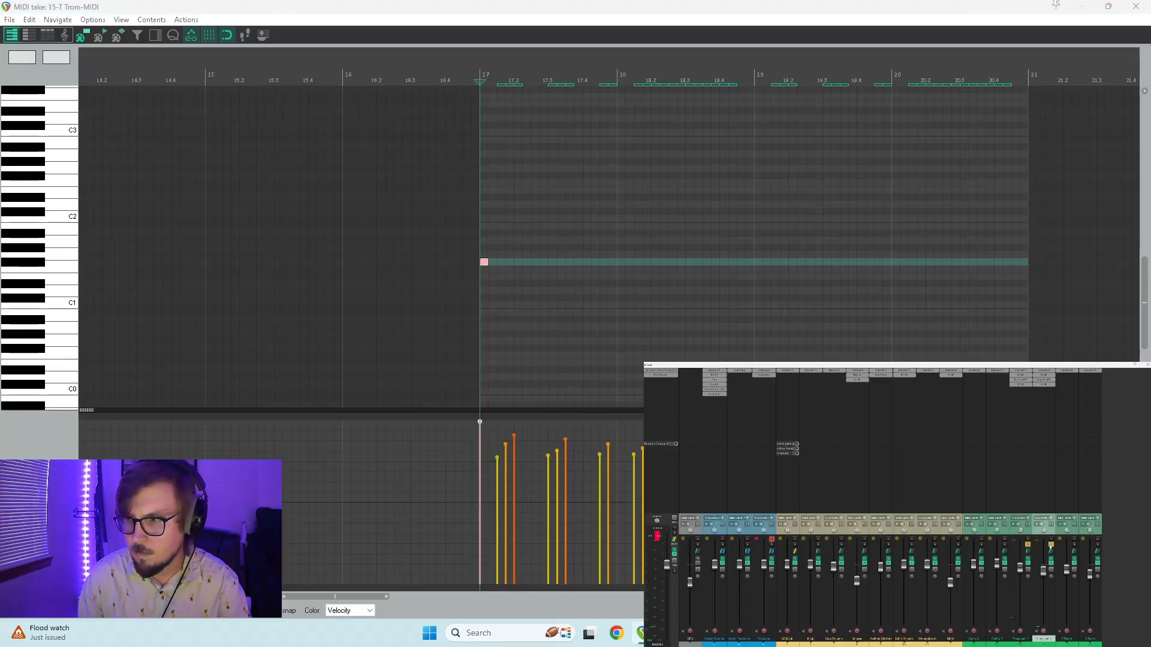
key("space")
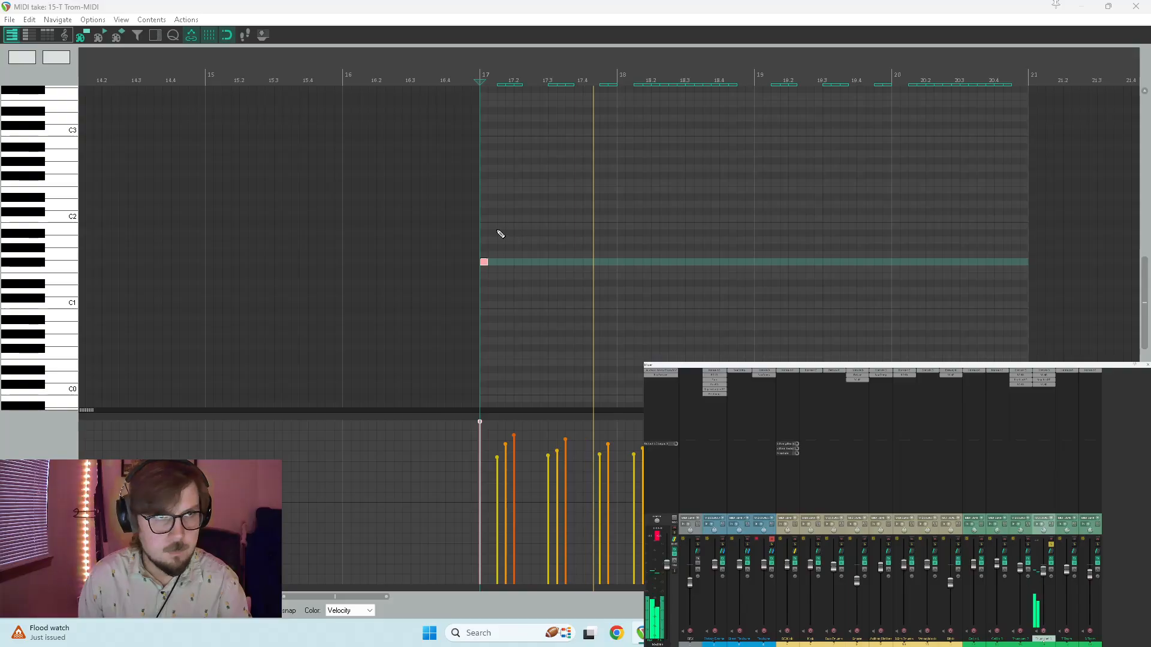
key("space")
- Try the bar 17 keyswitch note on C1 and audition Trumpet 1's passage
left_click_drag(480, 262, 484, 307)
key("space")
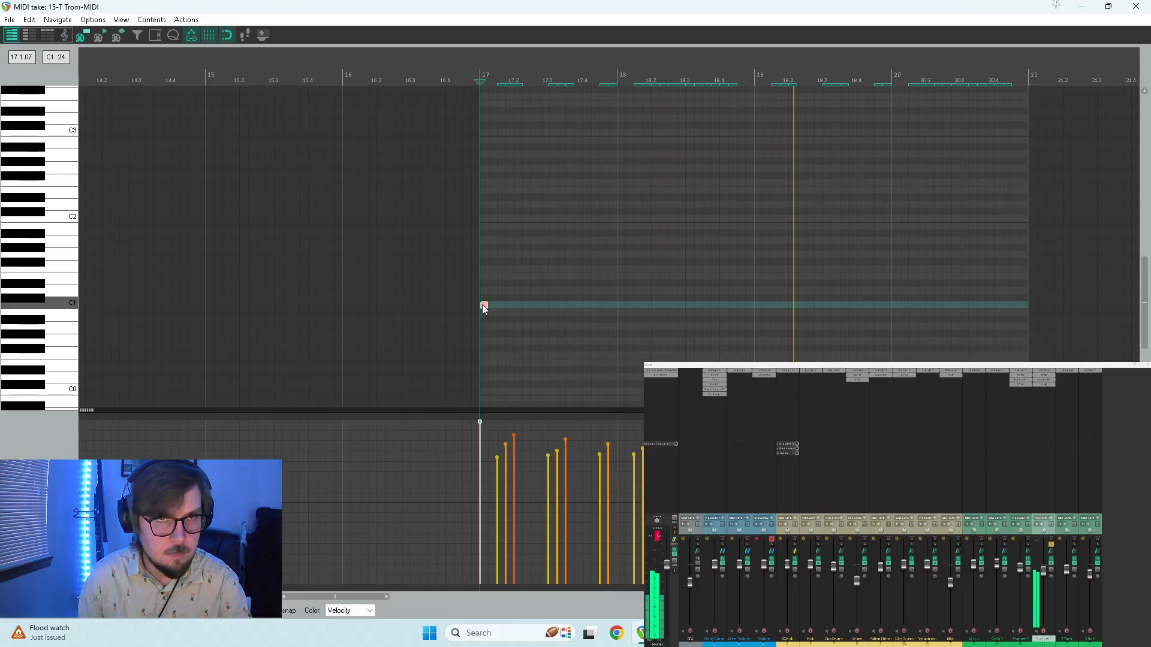
key("space")
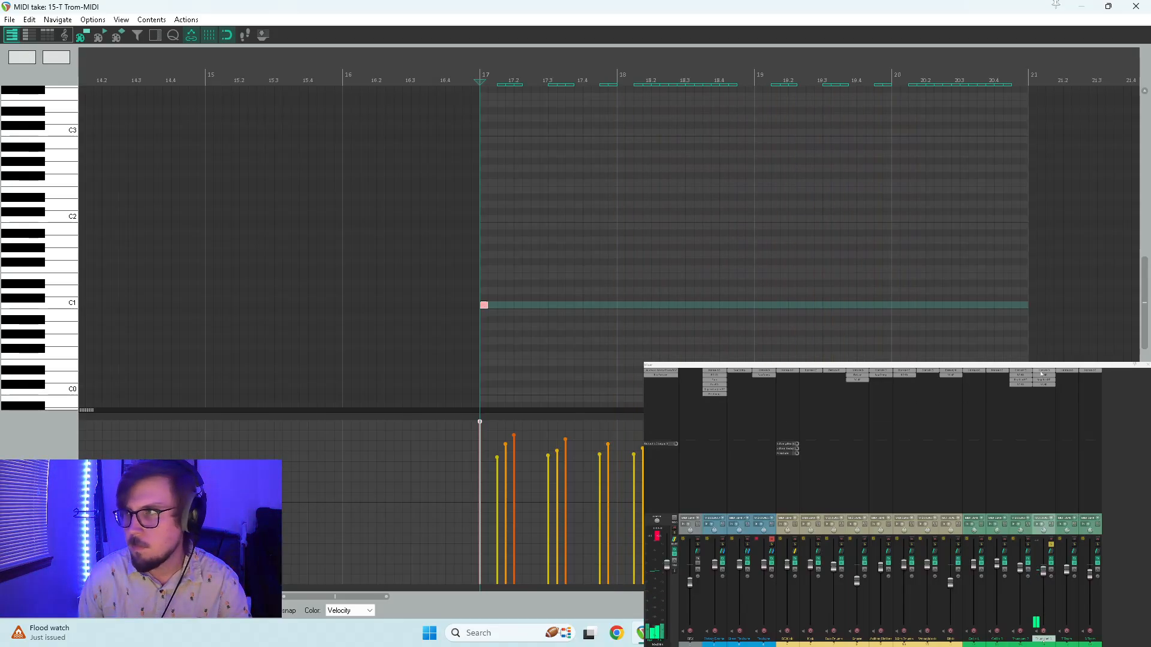
- Open Trumpet 1's Kontakt window, place it over the mixer and try the bar 17 keyswitch note on C0 during playback
left_click(1043, 373)
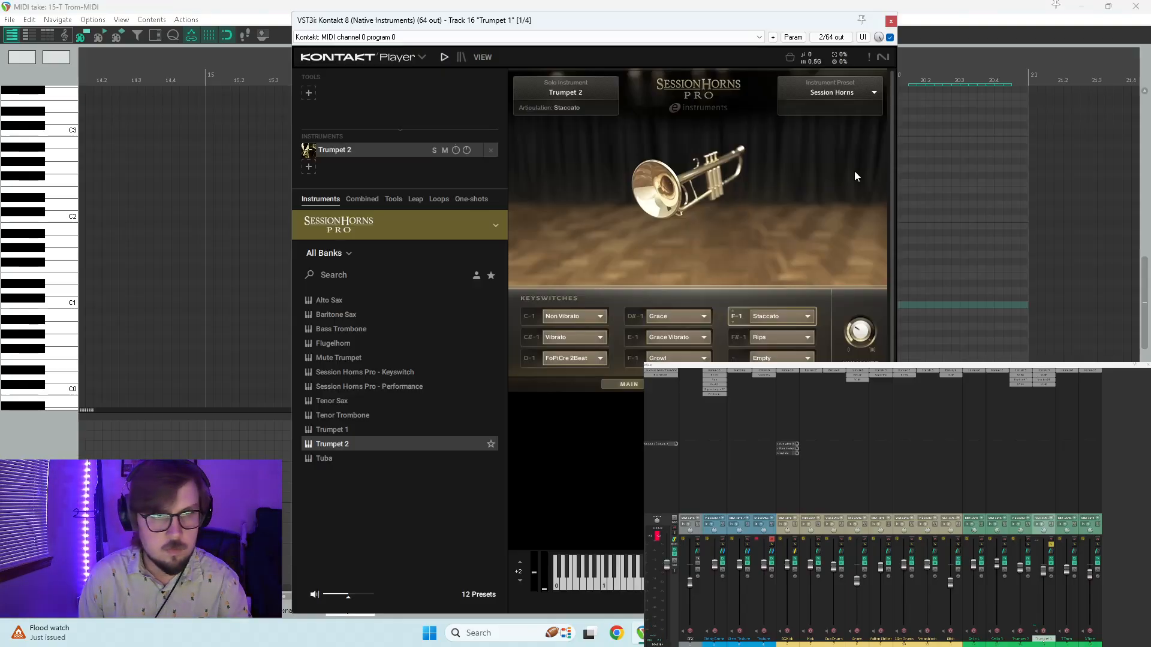
left_click_drag(832, 403, 814, 383)
key("space")
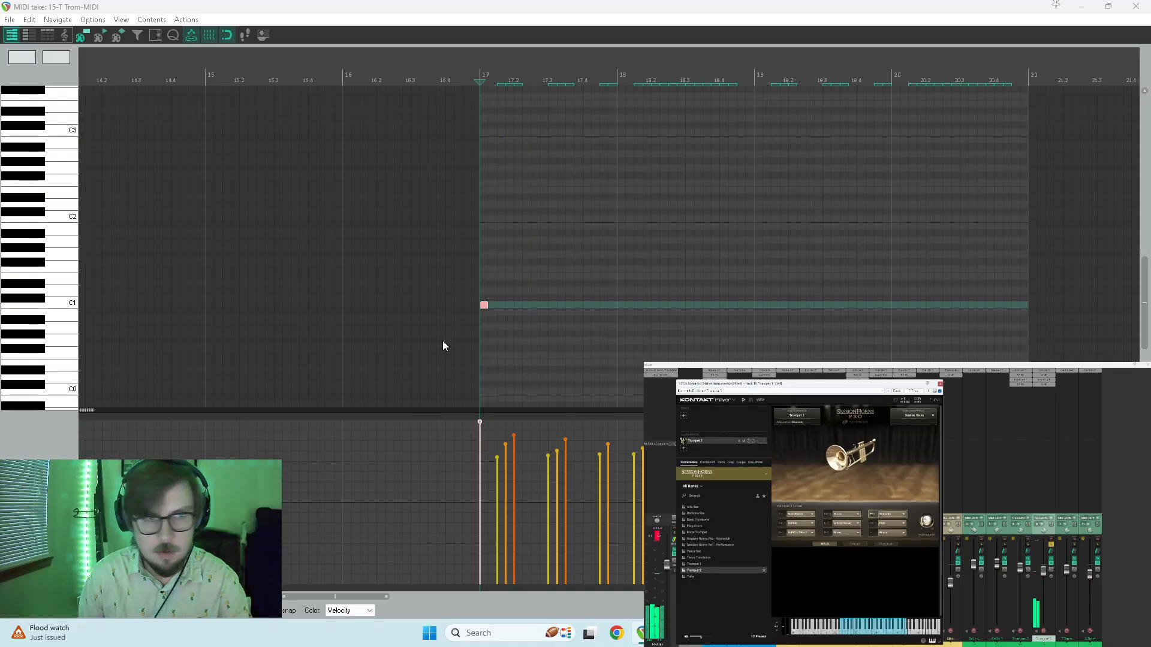
left_click_drag(485, 306, 486, 397)
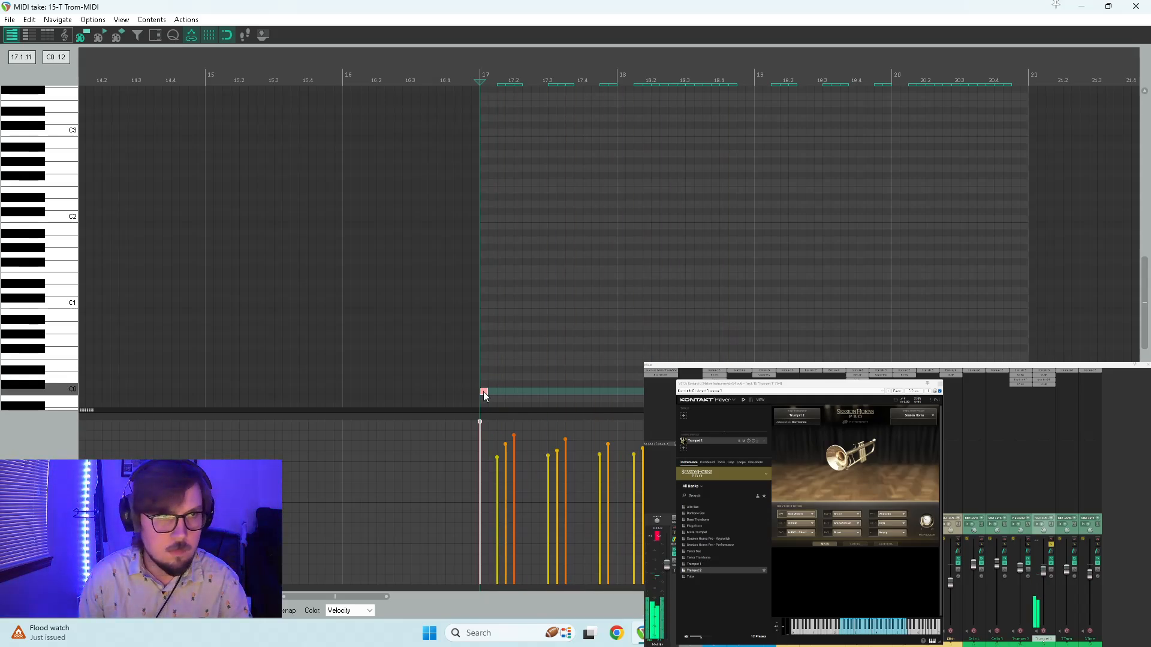
- Move Trumpet 1's keyswitch note to F#0 at the start of bar 17 and audition the passage
left_click_drag(484, 395, 493, 350)
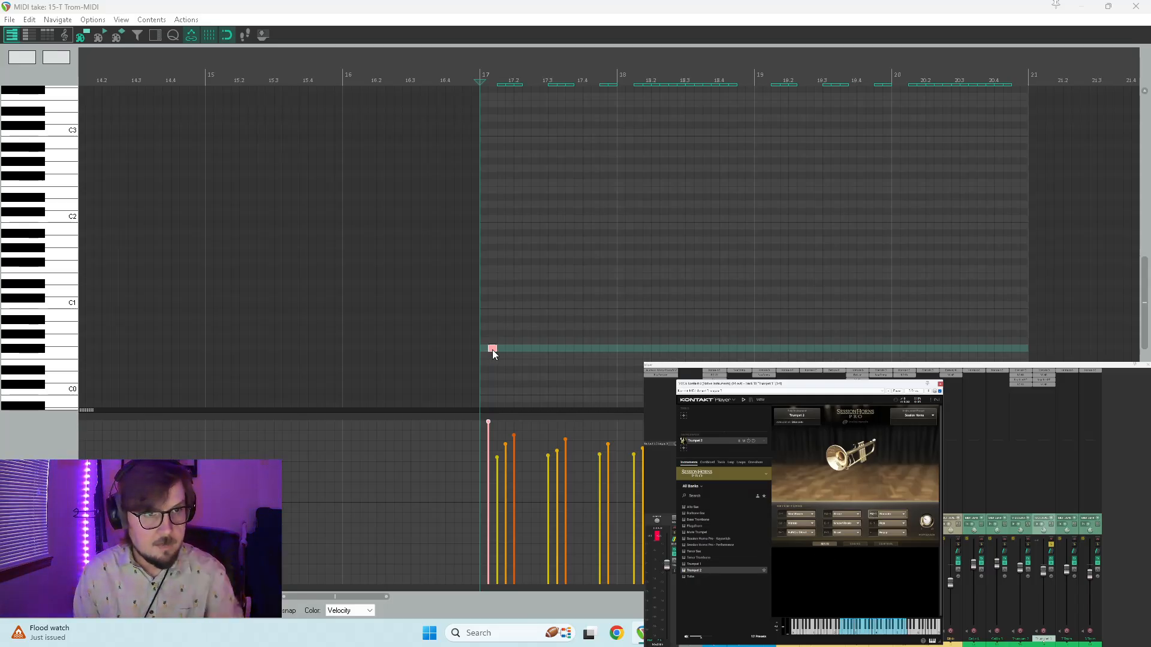
left_click_drag(494, 352, 478, 350)
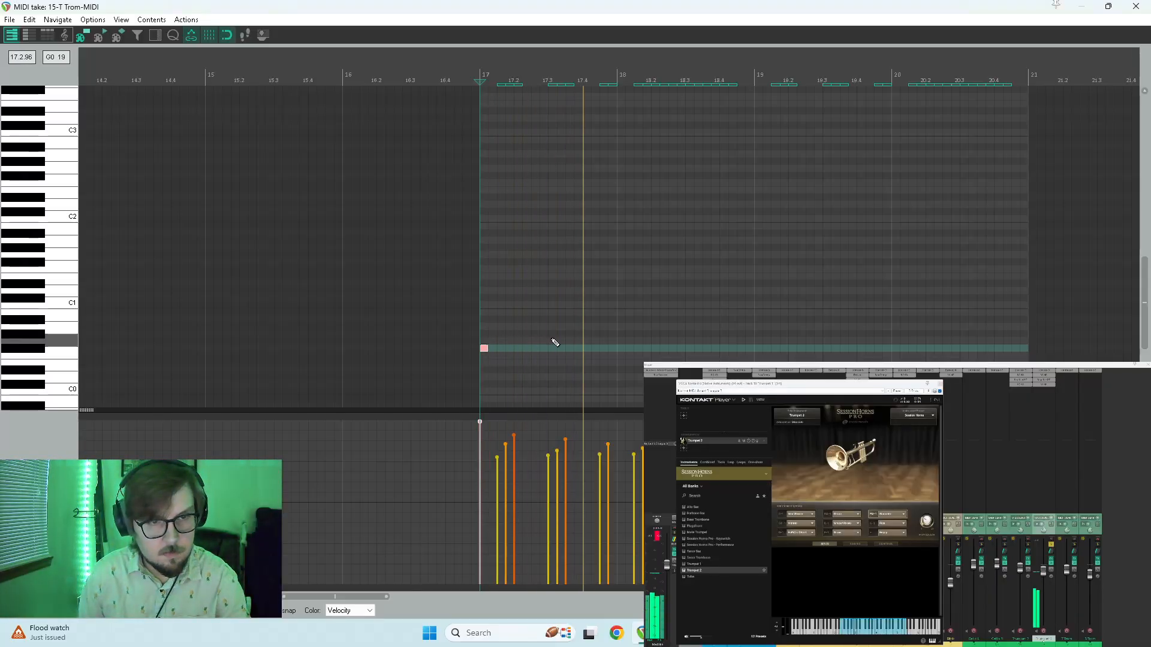
key("space")
left_click(629, 351)
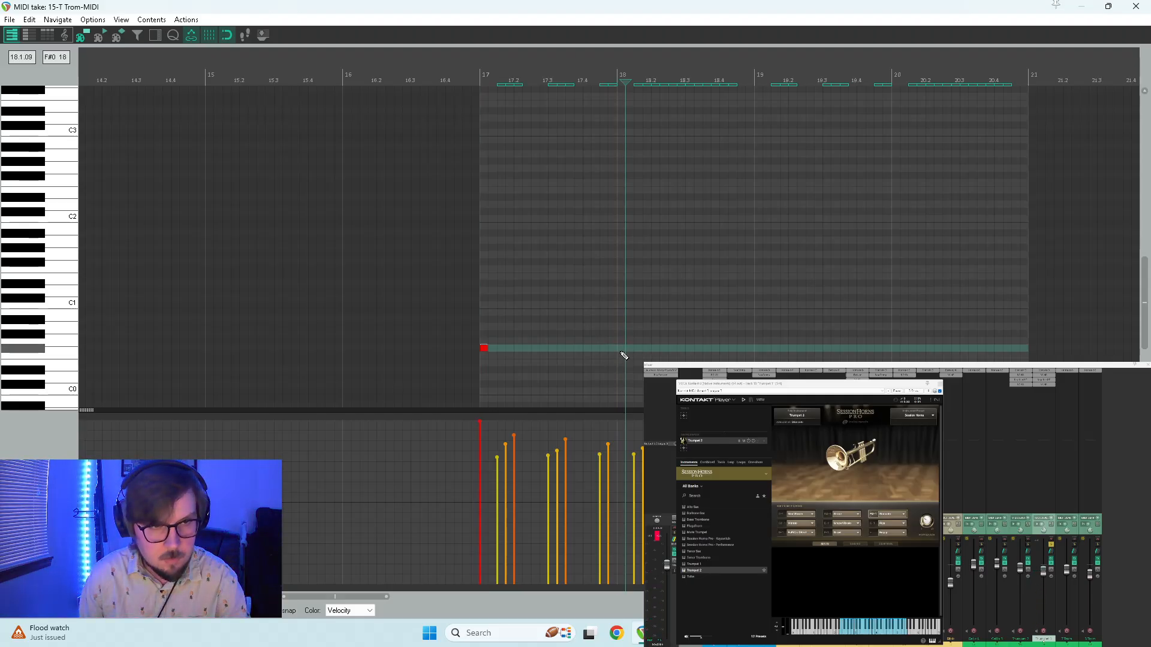
- Add a short keyswitch note at the start of bar 18 on C0, audition it and move it to F0
left_click(623, 394)
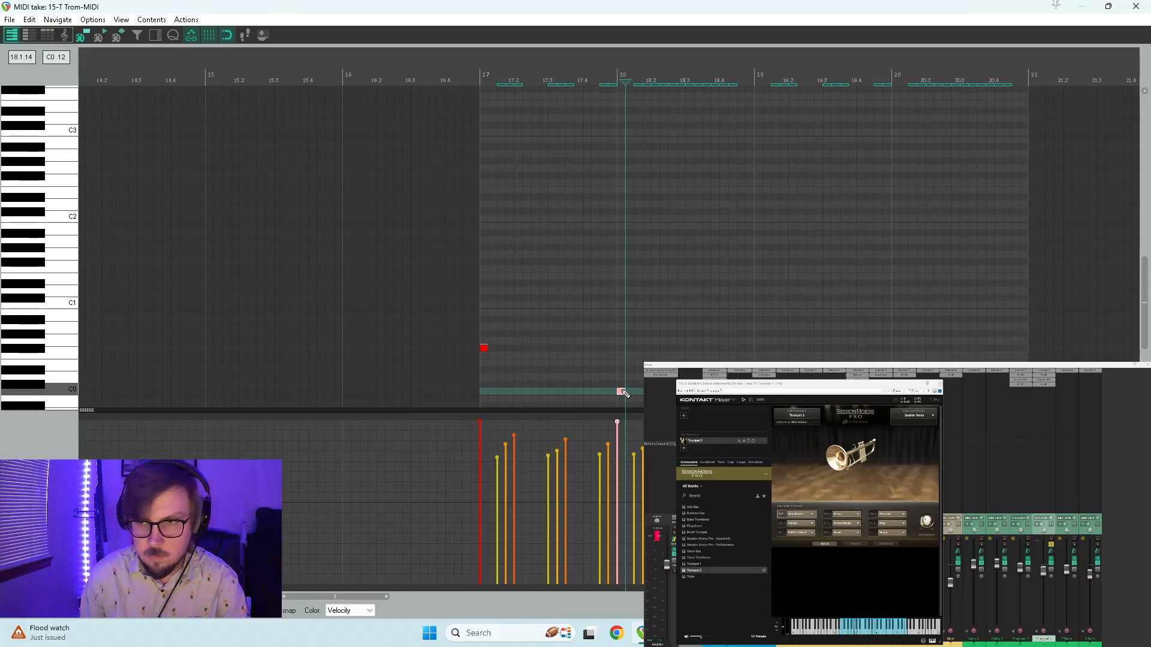
left_click(616, 379)
key("space")
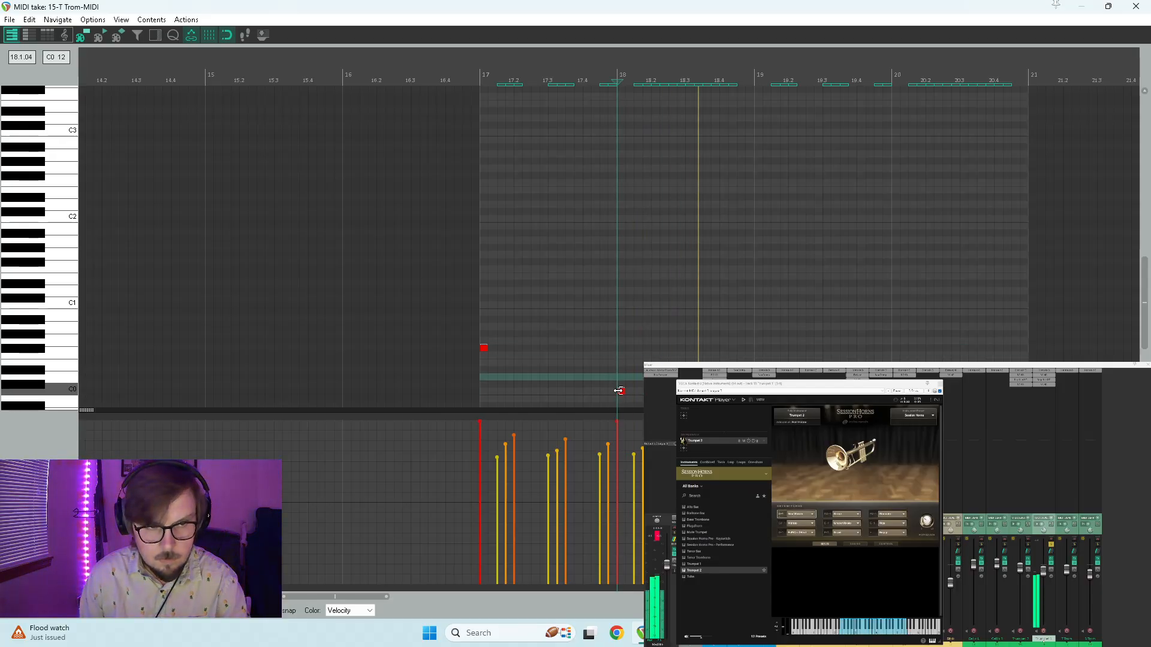
left_click_drag(621, 393, 622, 361)
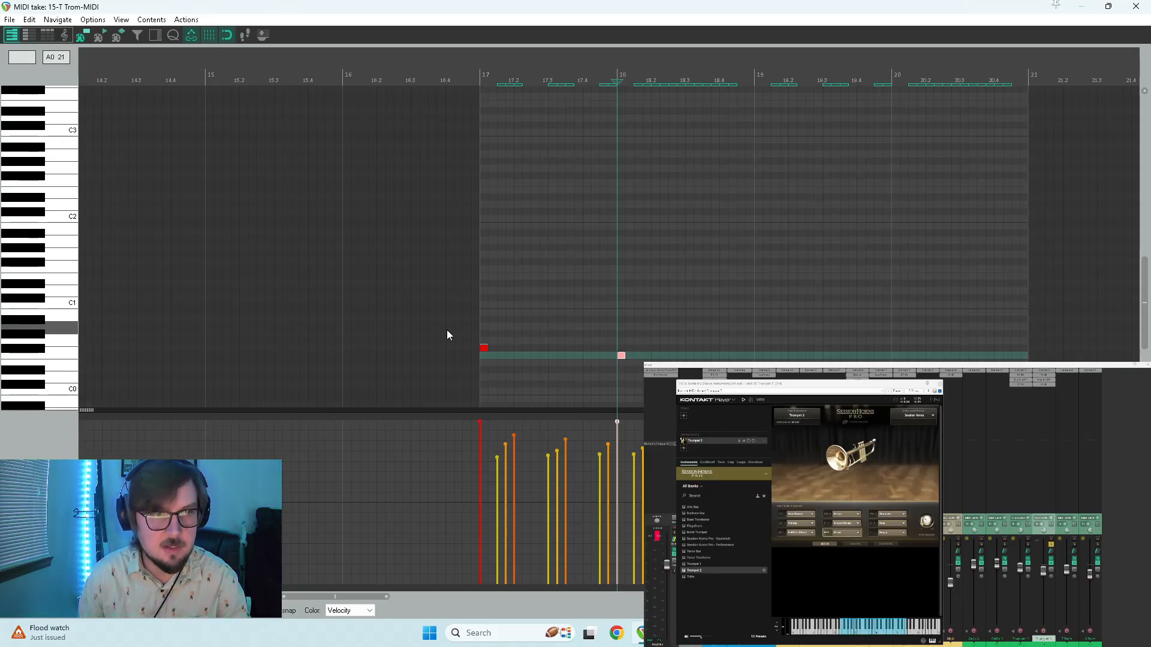
- Copy the F#0 and F0 keyswitch notes from bars 17 and 18 to bars 19 and 20, and audition the passage
left_click_drag(469, 325, 669, 364)
left_click_drag(484, 347, 764, 354)
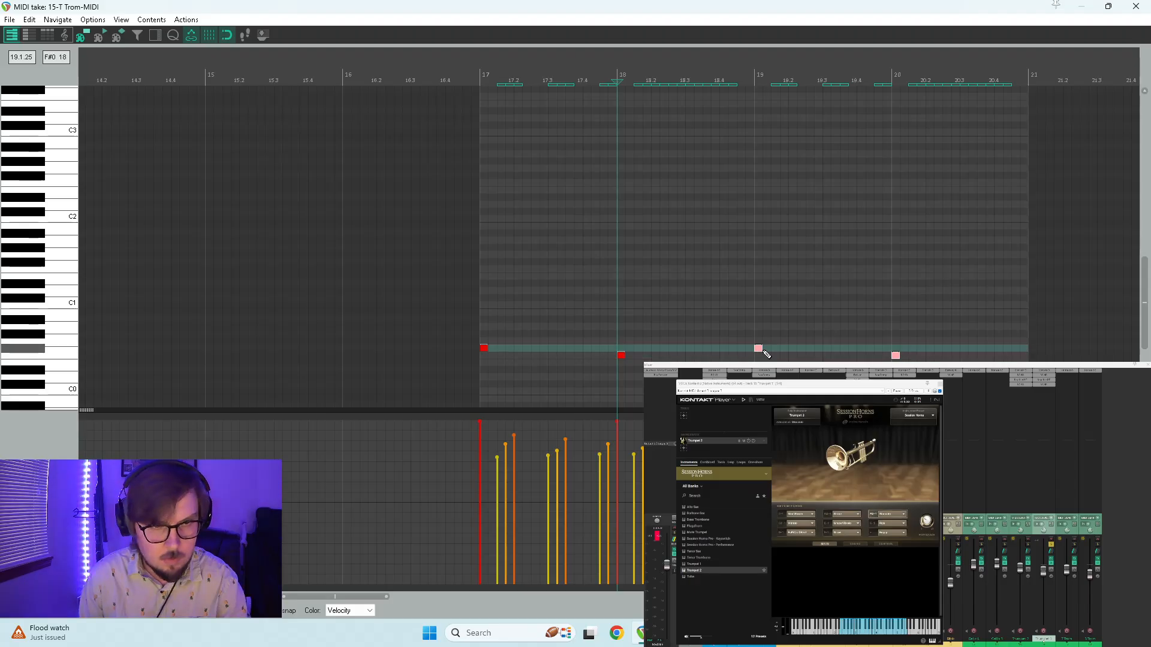
key("space")
key("space")
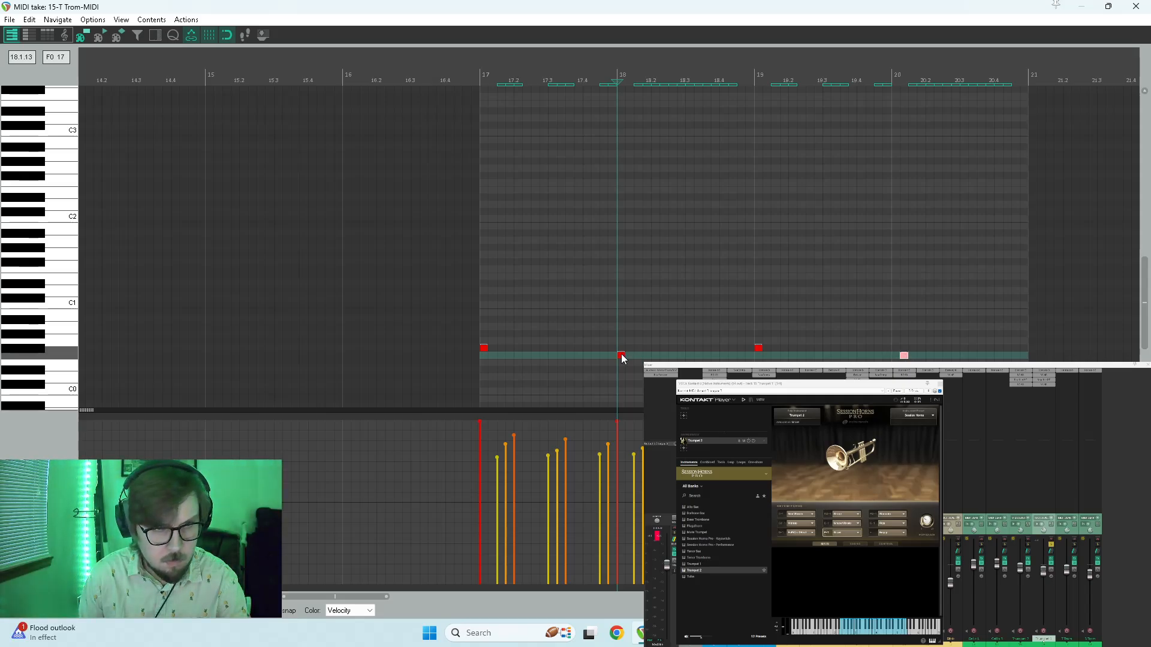
- Nudge the bar 18 F0 keyswitch note slightly later and lower the velocity of all four keyswitch notes to near minimum
left_click_drag(621, 355, 629, 356)
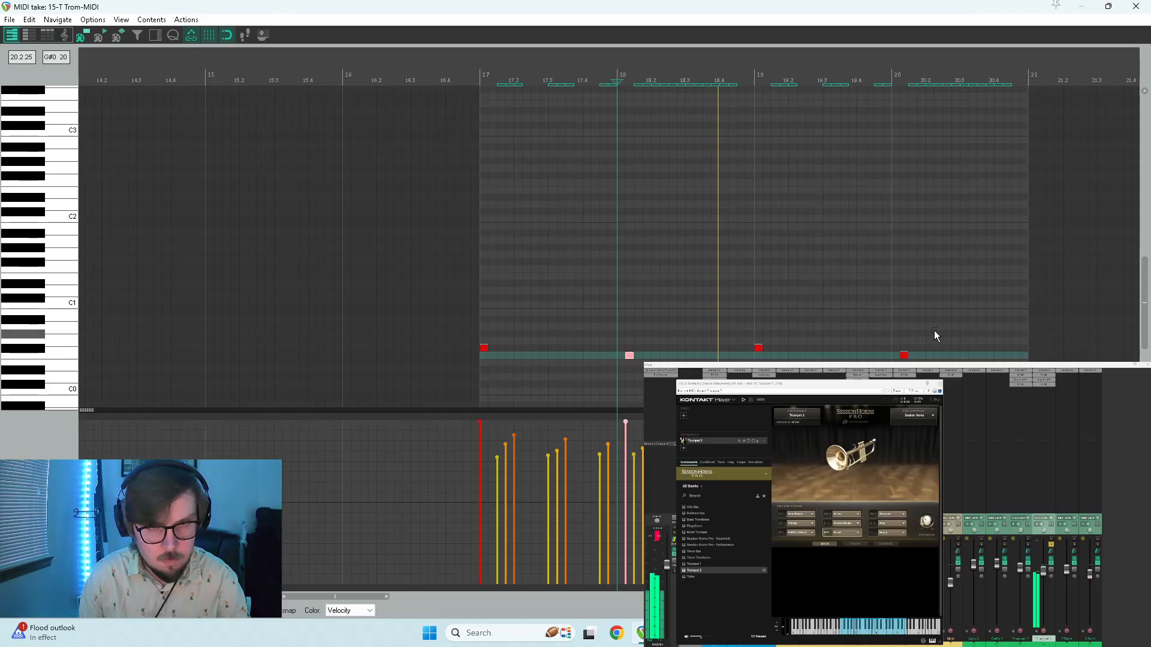
left_click_drag(938, 334, 400, 375)
left_click_drag(486, 440, 483, 577)
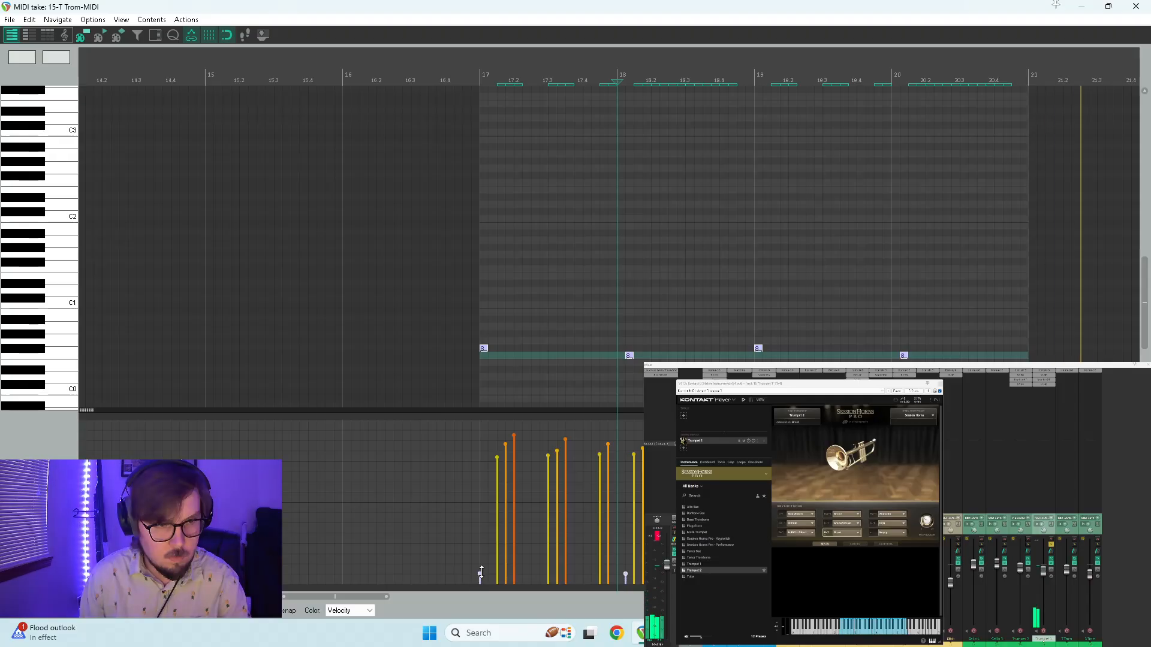
- Solo Trumpet 2 alongside Trumpet 1, close the MIDI editor and play both trumpets together from bar 17
left_click(487, 527)
left_click(1028, 545)
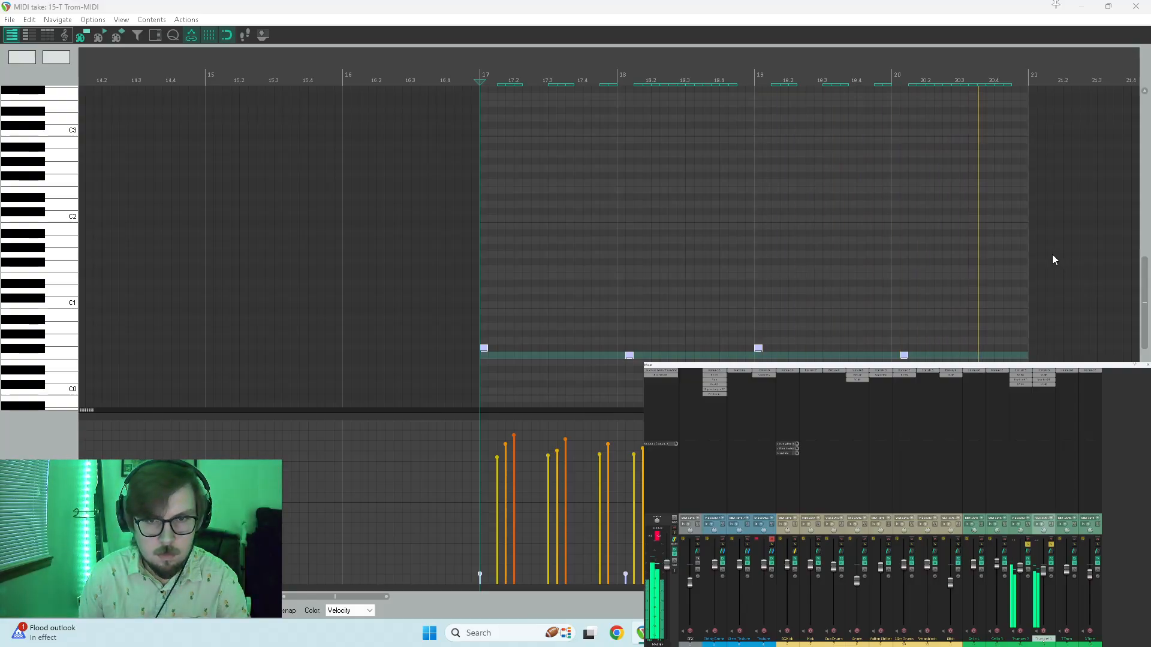
key("space")
left_click(1136, 6)
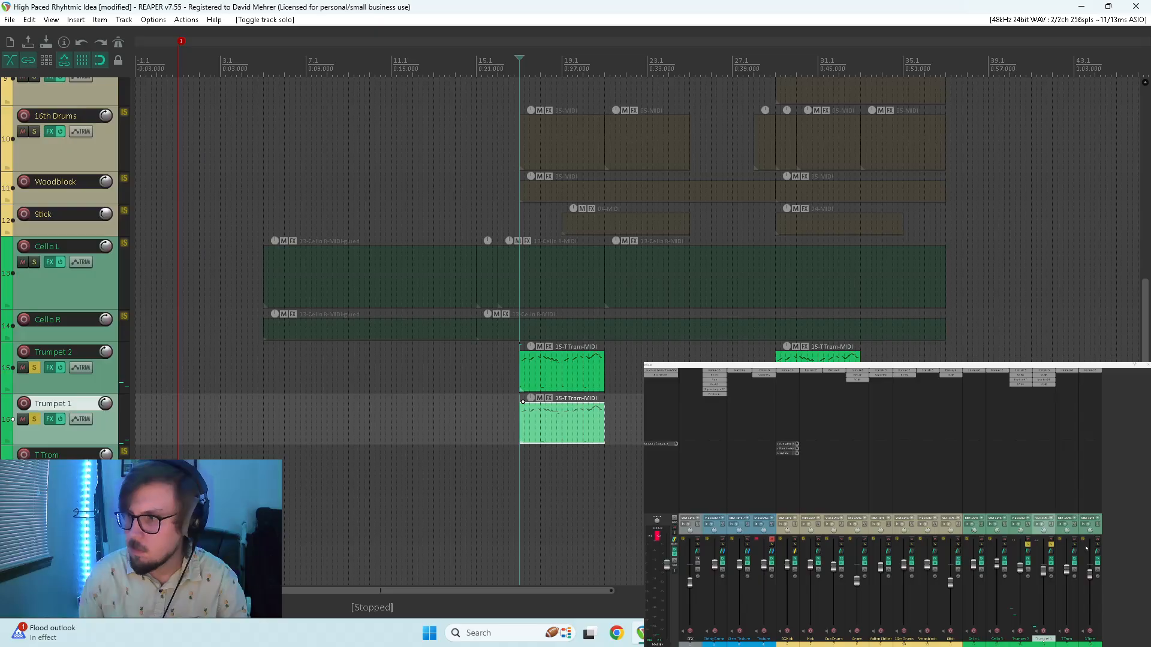
key("space")
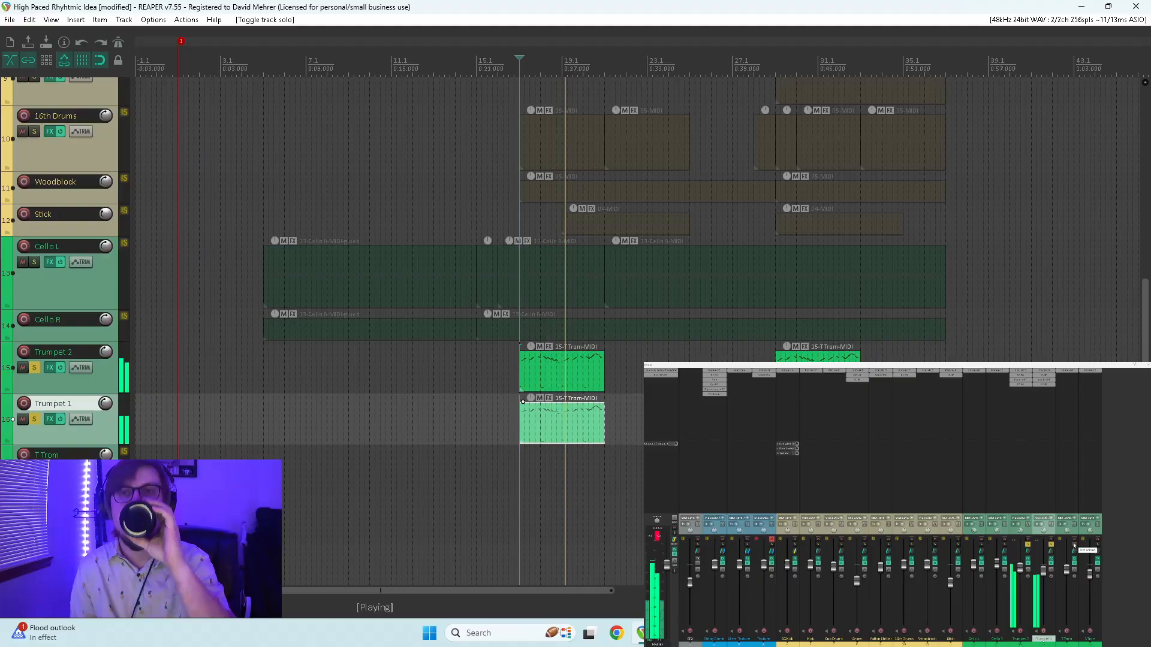
- Unsolo both trumpet tracks and raise the Trumpet 2 volume slightly while replaying the passage
left_click_drag(1051, 544, 1028, 544)
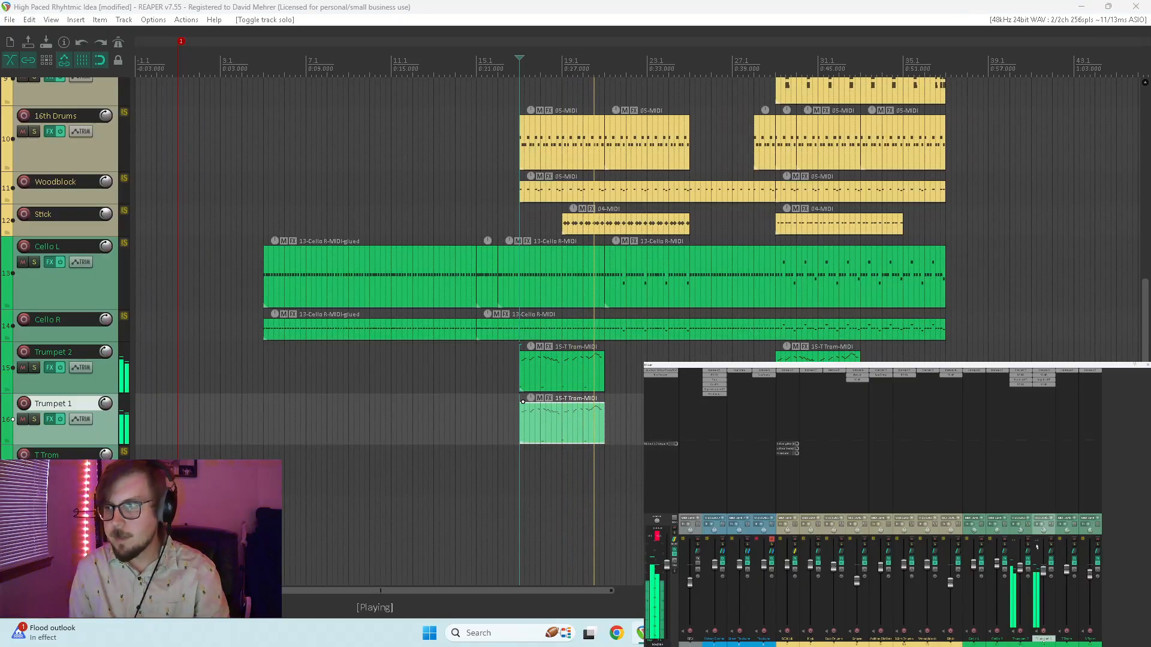
key("space")
key("space")
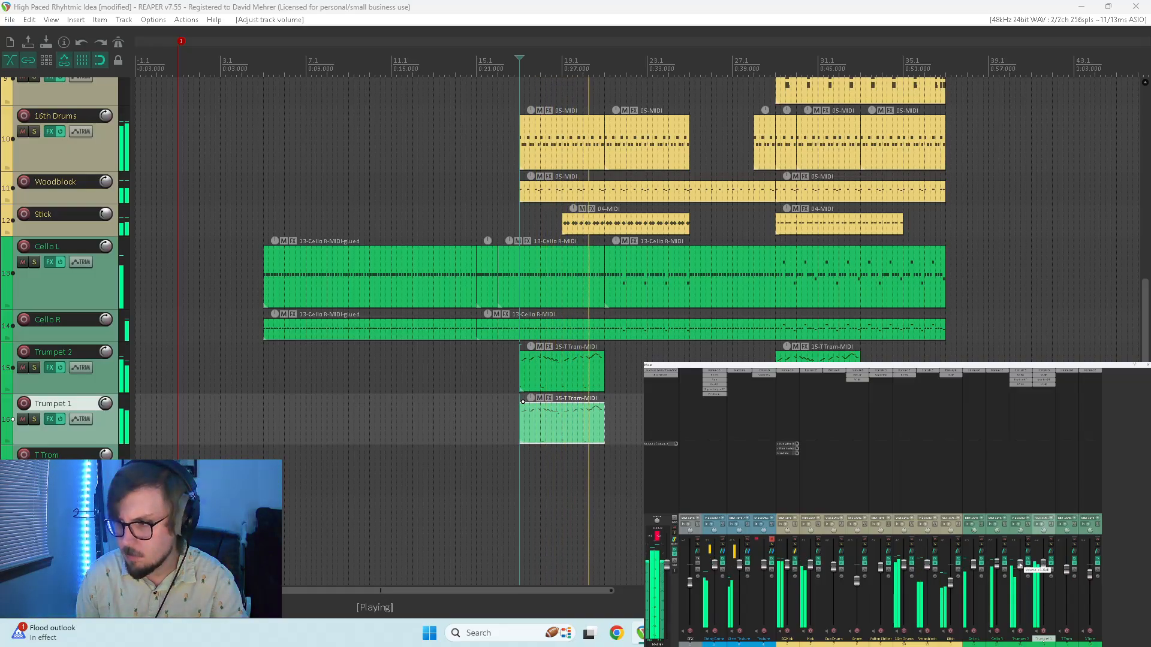
left_click_drag(1020, 565, 1020, 562)
key("space")
key("space")
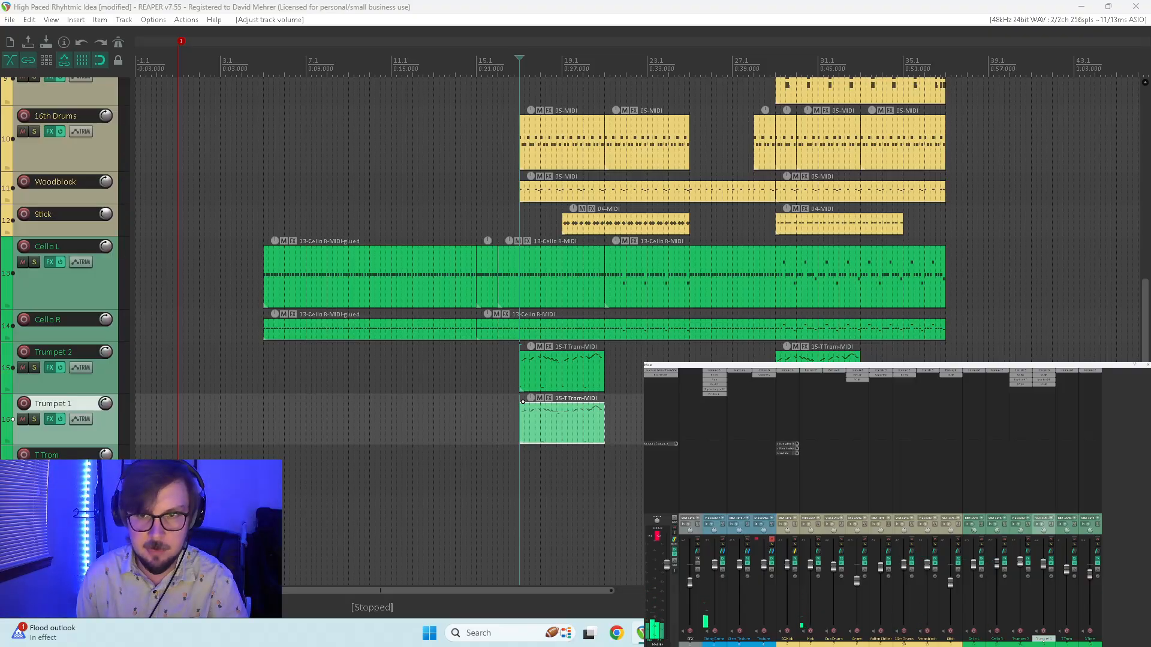
- Reset the master peak indicator and play the full arrangement from the project's beginning
scroll(523, 402, "up", 10)
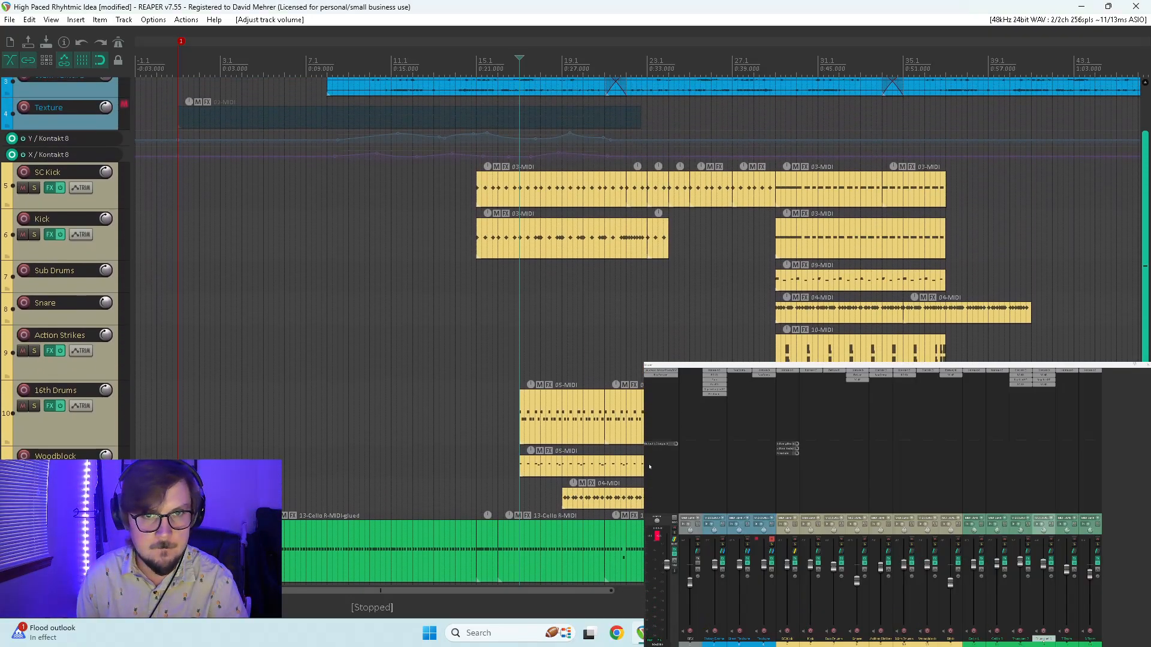
scroll(649, 467, "down", 1)
scroll(523, 402, "down", 6)
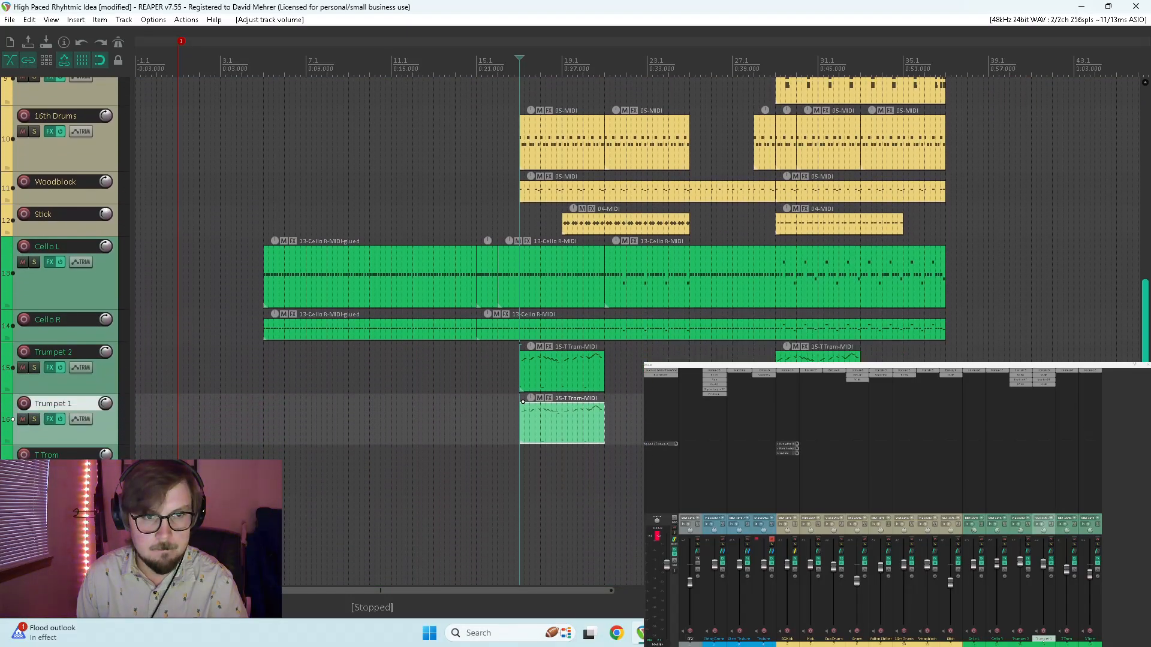
scroll(523, 401, "down", 4)
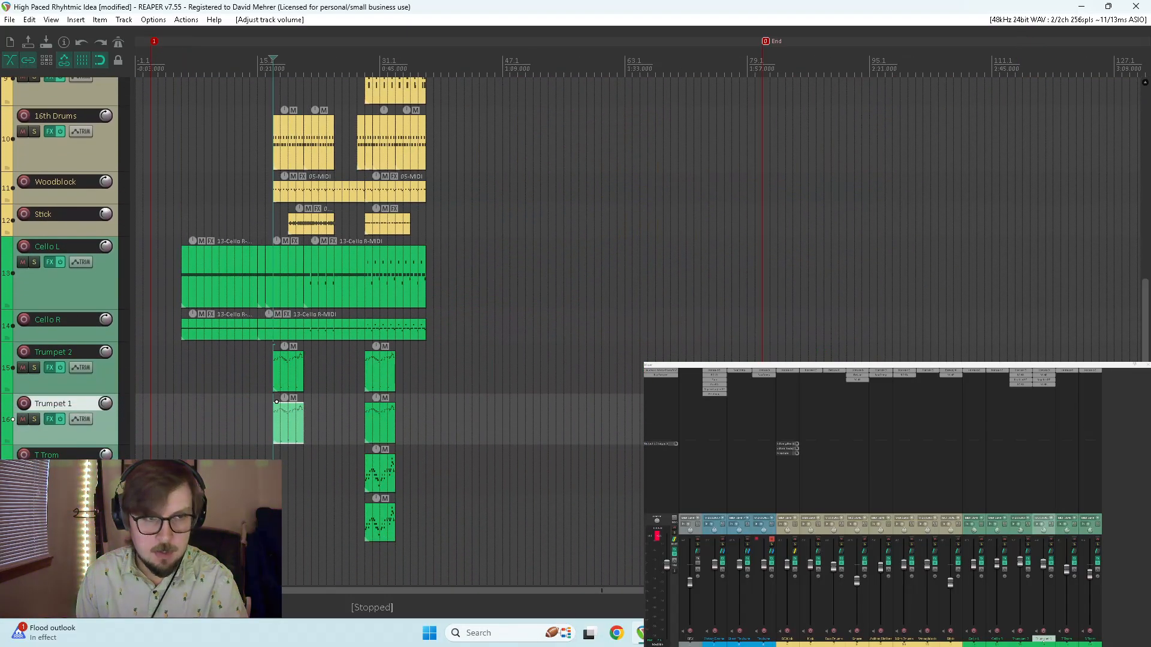
left_click(150, 348)
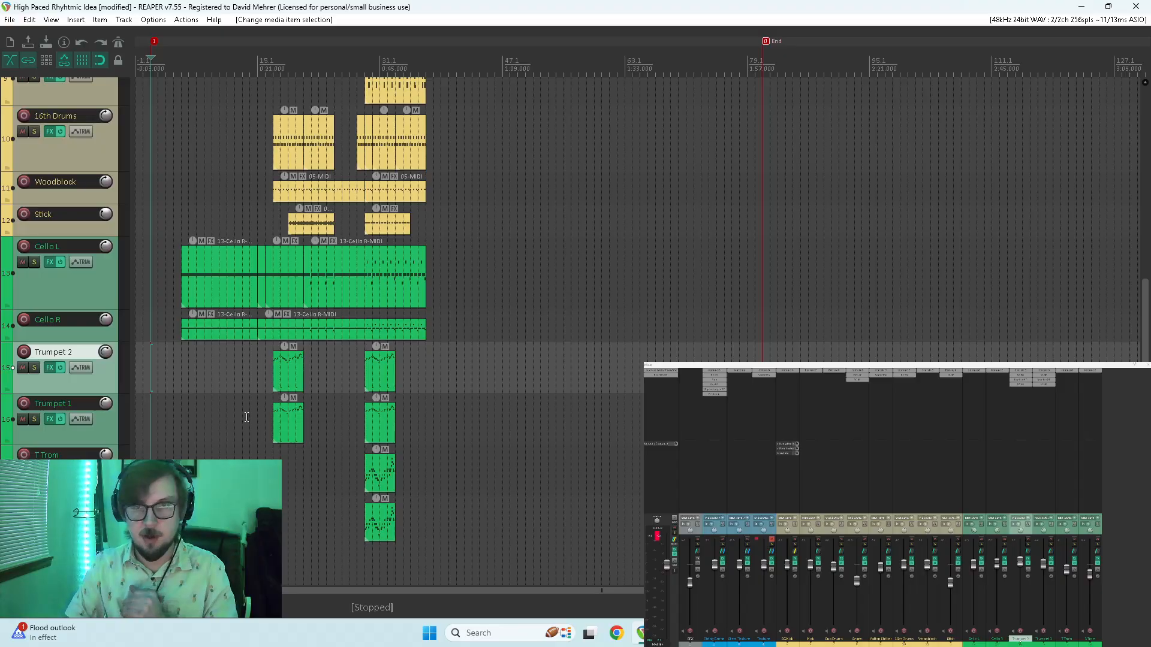
left_click(657, 540)
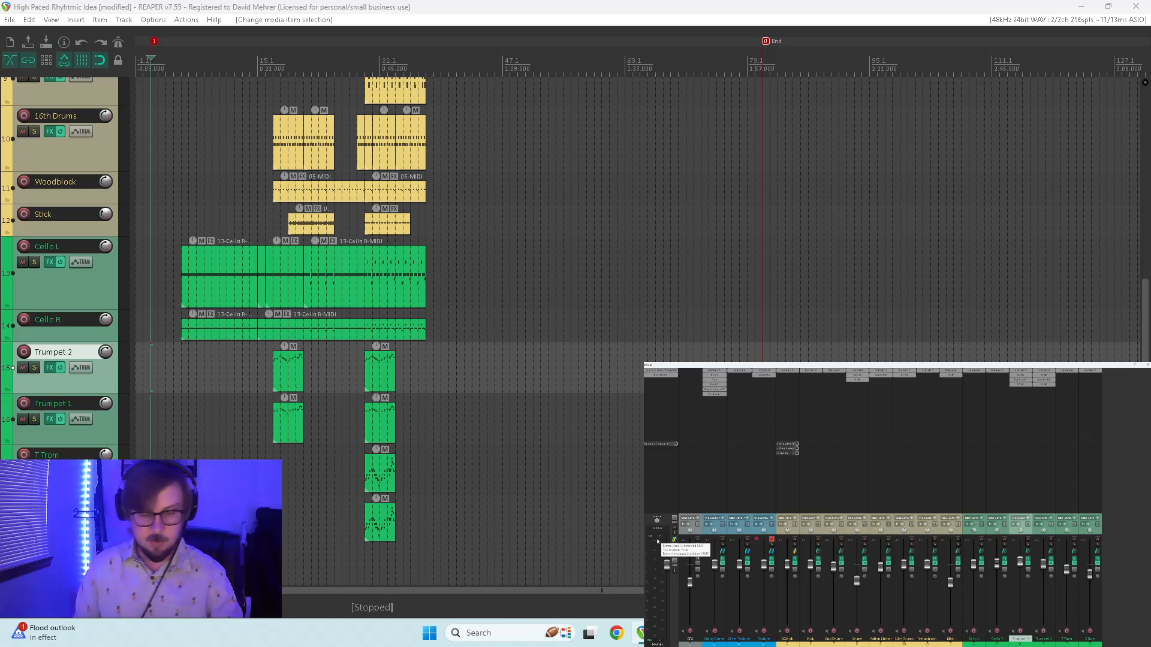
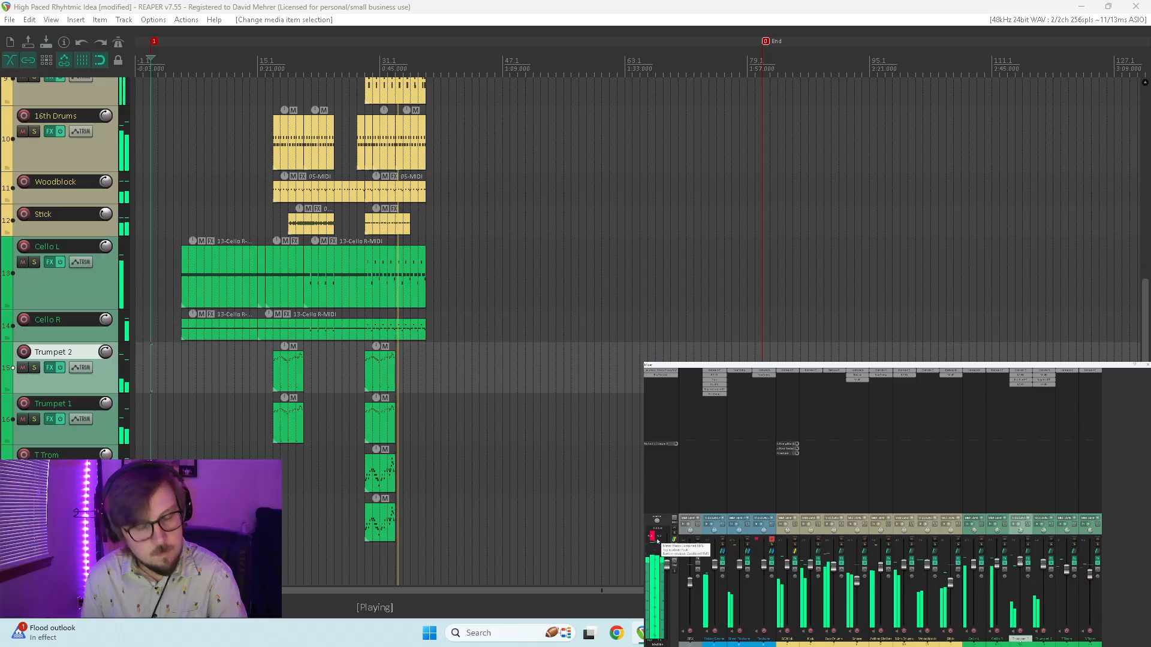
key("space")
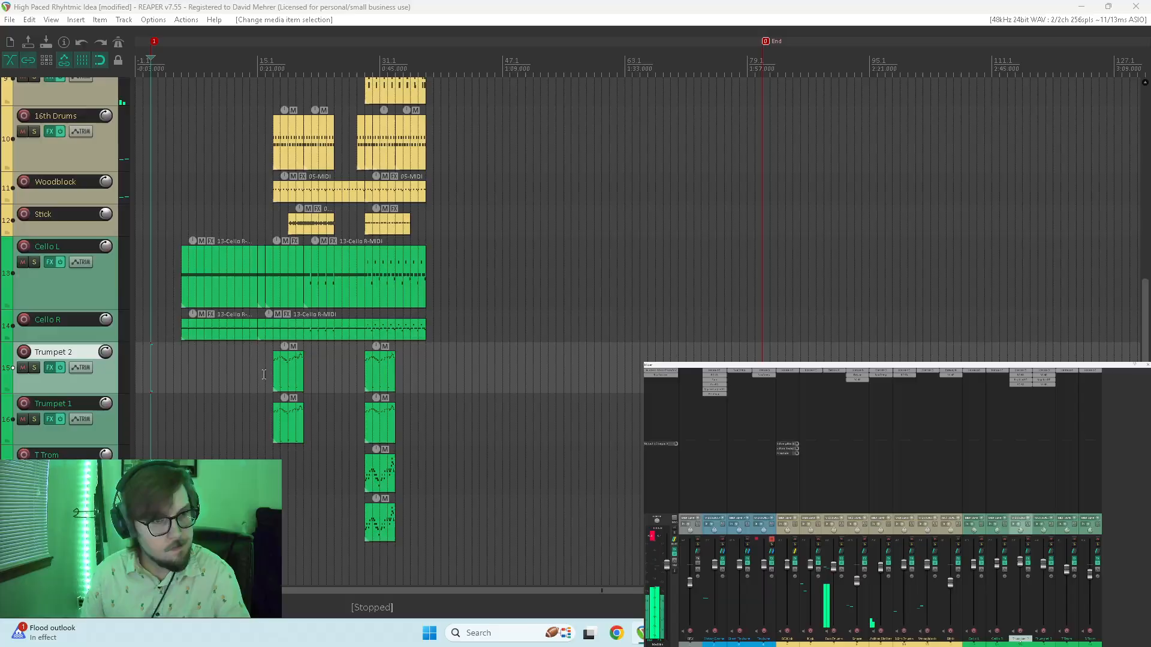
- Delete the earlier Trumpet 1 and Trumpet 2 items around bar 17
mouse_move(389, 423)
left_mouse_down()
mouse_move(292, 426)
mouse_move(383, 422)
left_mouse_up()
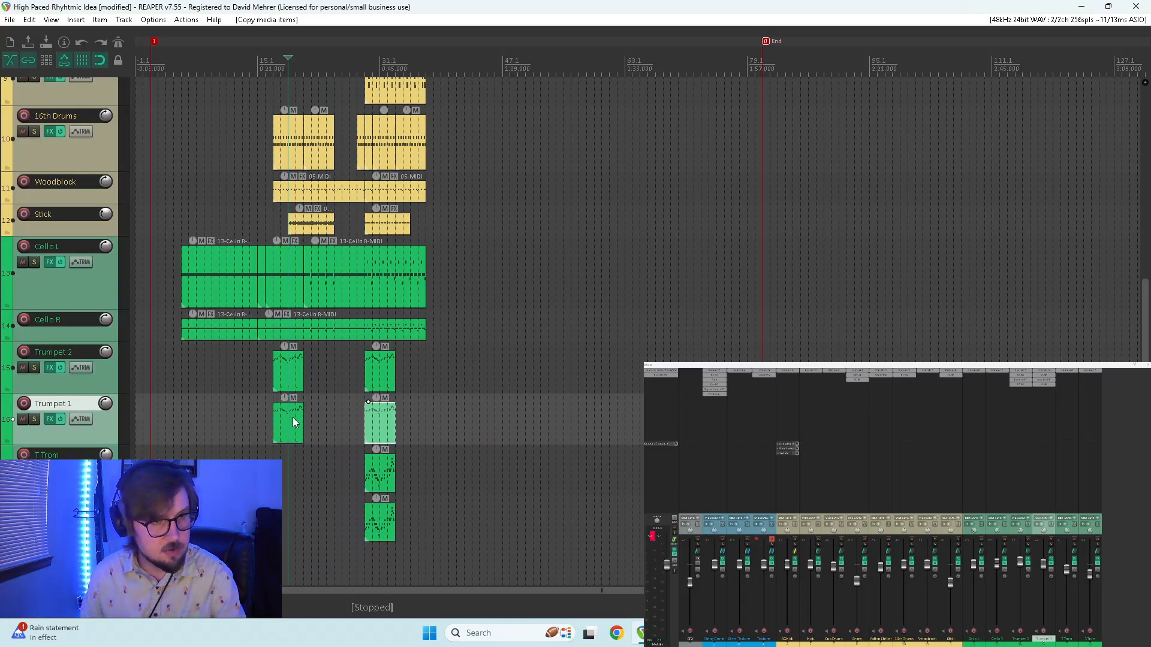
left_click_drag(275, 371, 297, 444)
key("Delete")
- Play from just before bar 15 and examine the drum, cello and brass tracks with the early trumpets removed
left_click(251, 430)
key("space")
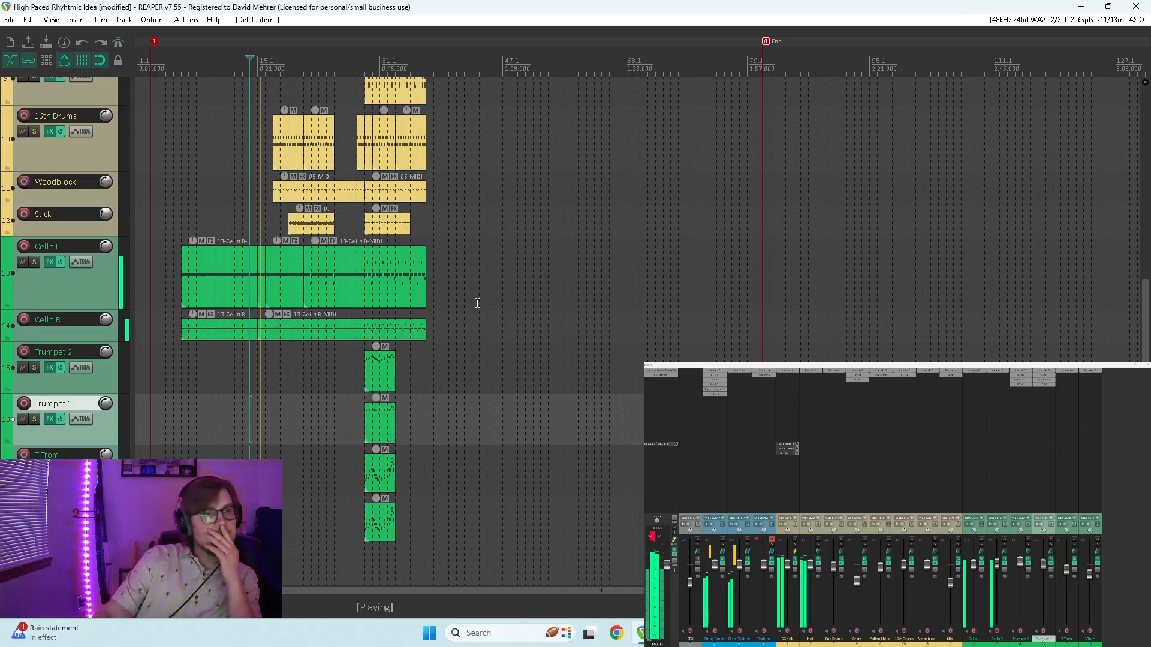
scroll(40, 319, "up", 3)
scroll(39, 319, "up", 3)
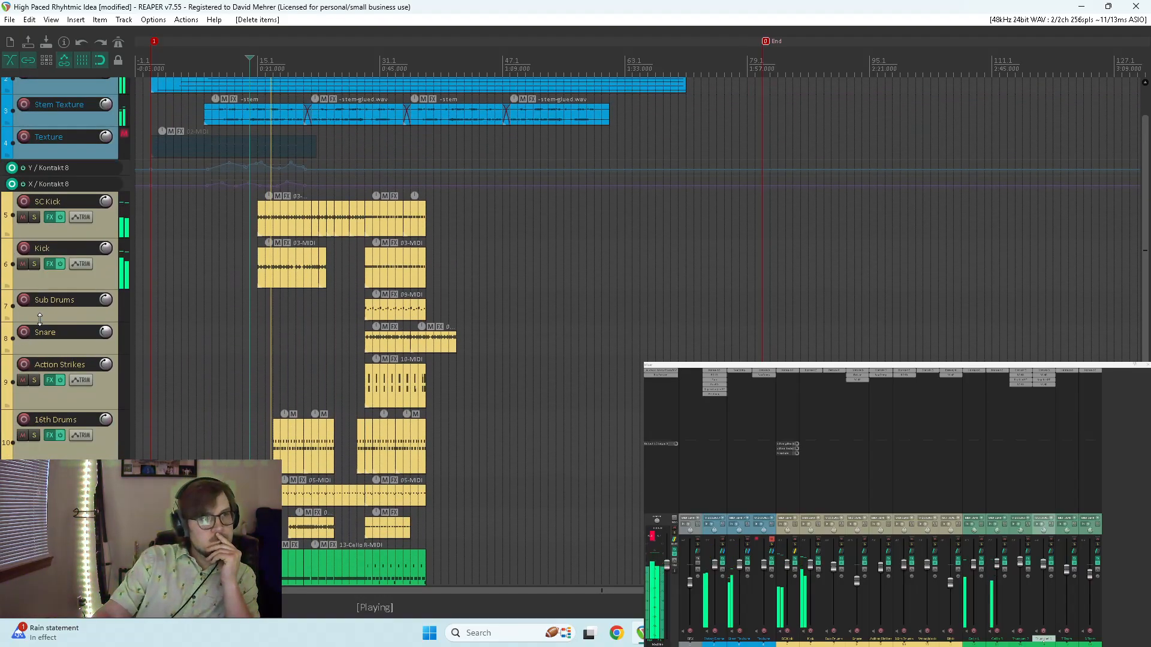
scroll(41, 325, "down", 1)
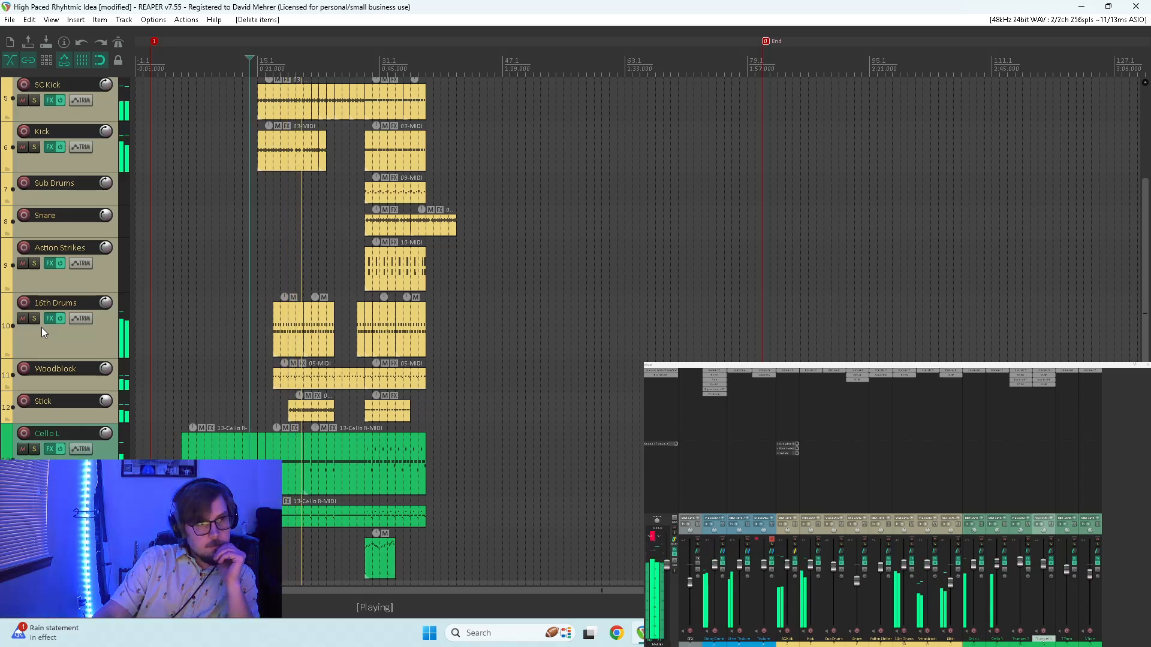
scroll(42, 327, "up", 2)
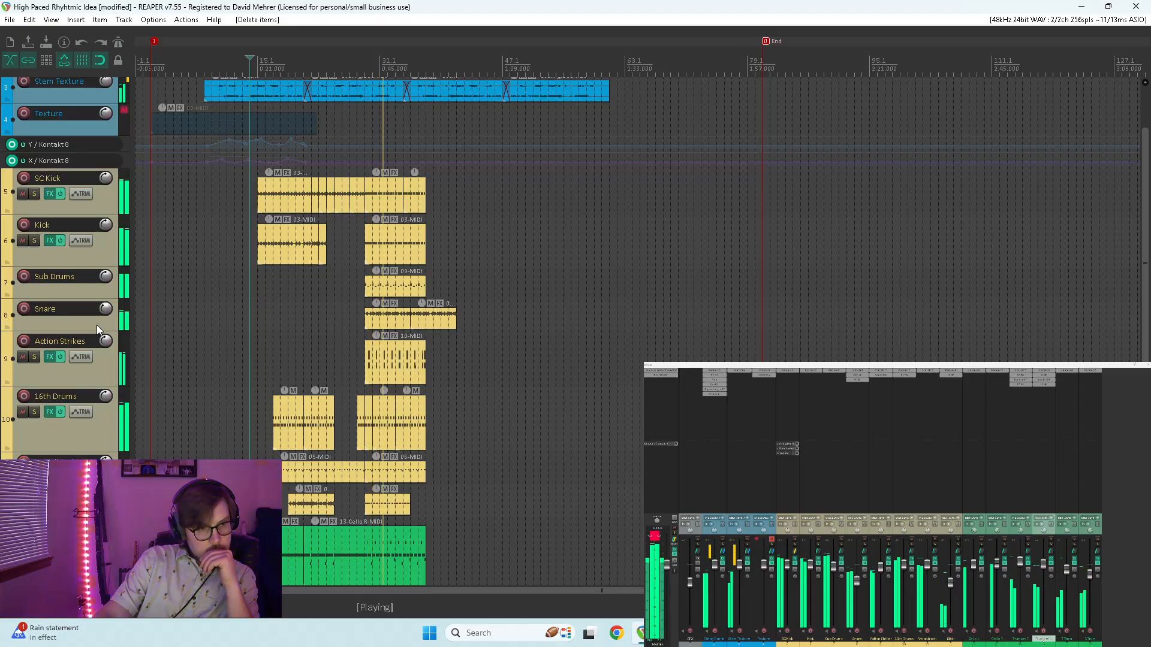
scroll(96, 324, "down", 3)
scroll(96, 326, "down", 6)
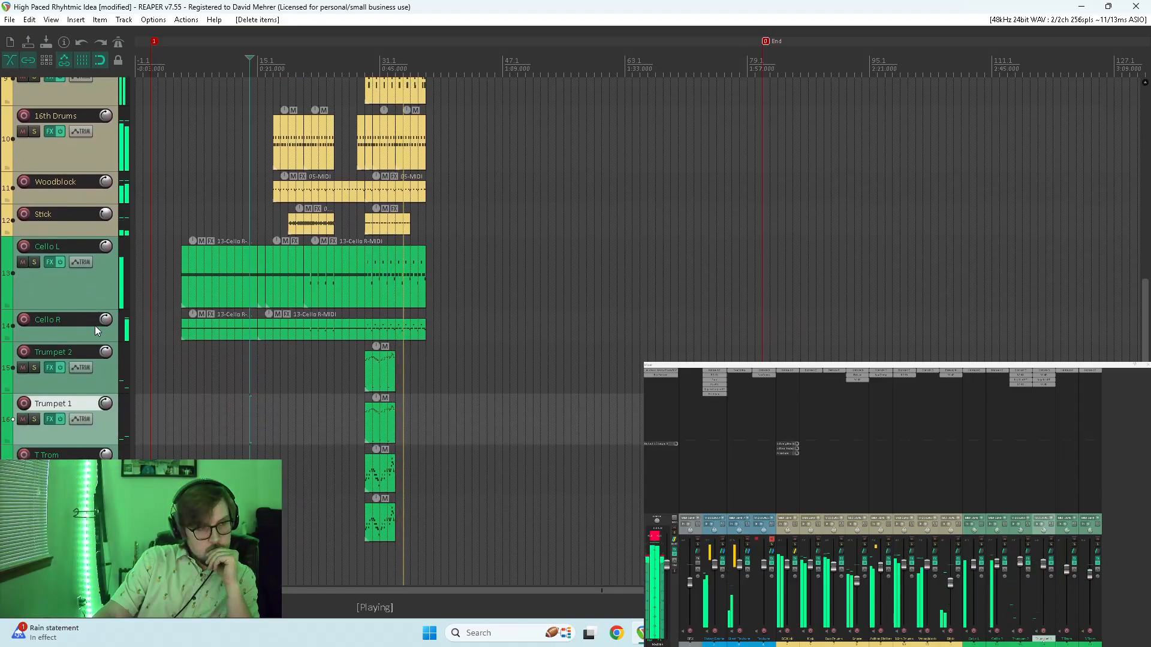
key("space")
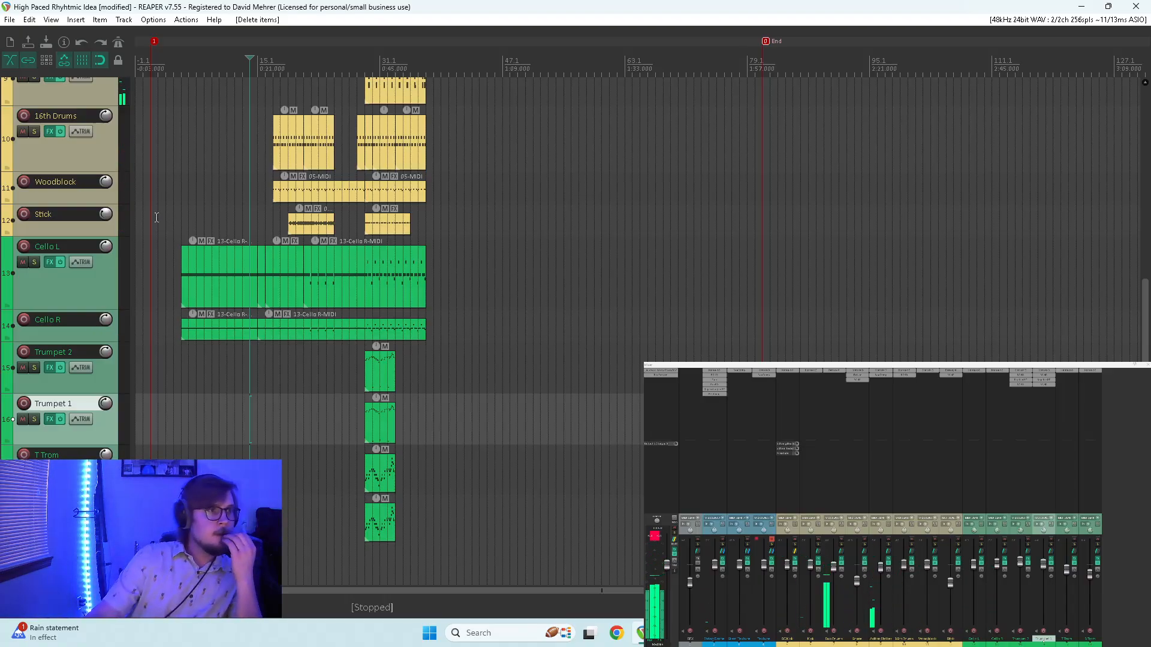
- Play the arrangement from the start of the remaining trumpet items
scroll(34, 224, "up", 5)
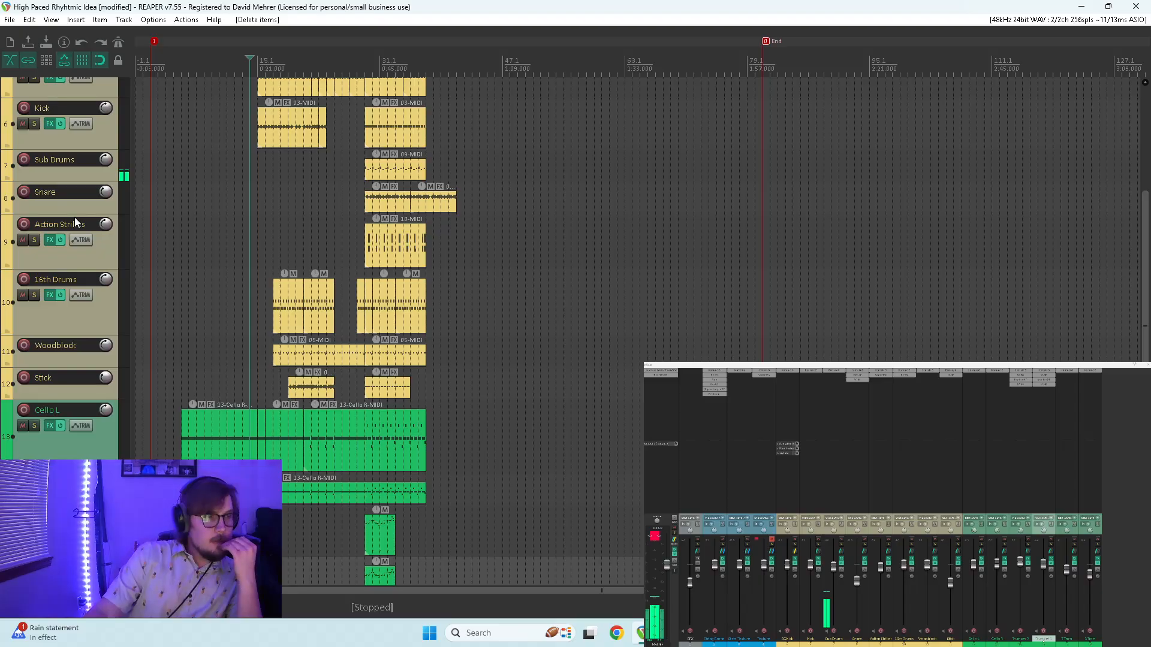
scroll(74, 222, "up", 6)
scroll(72, 233, "down", 10)
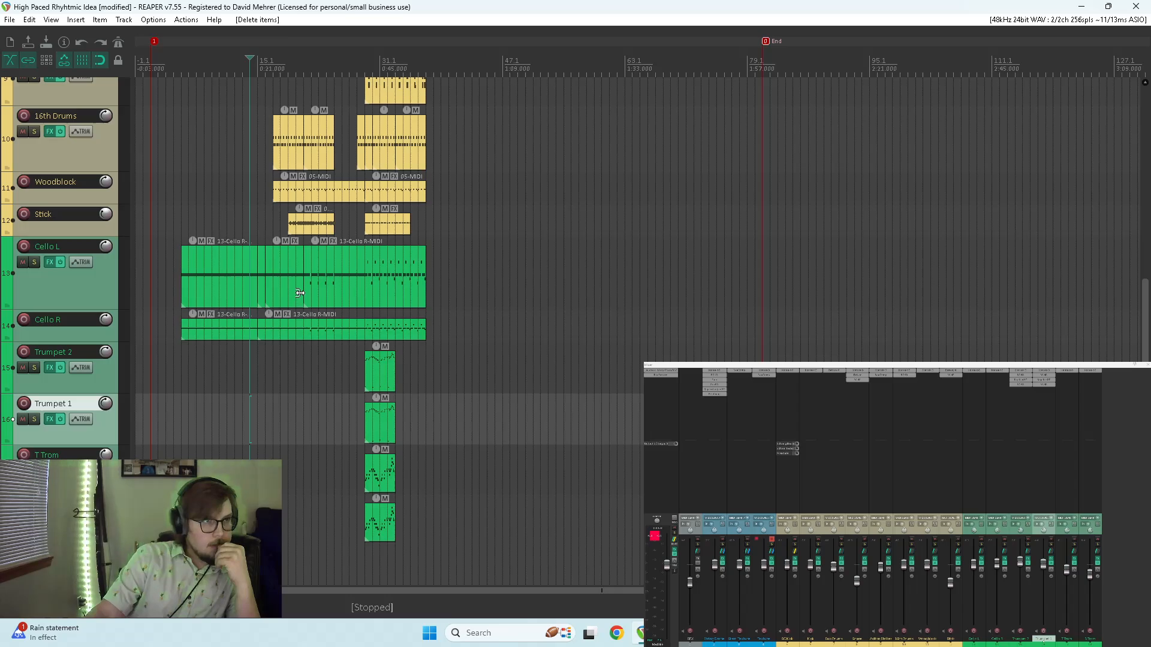
left_click(366, 343)
key("space")
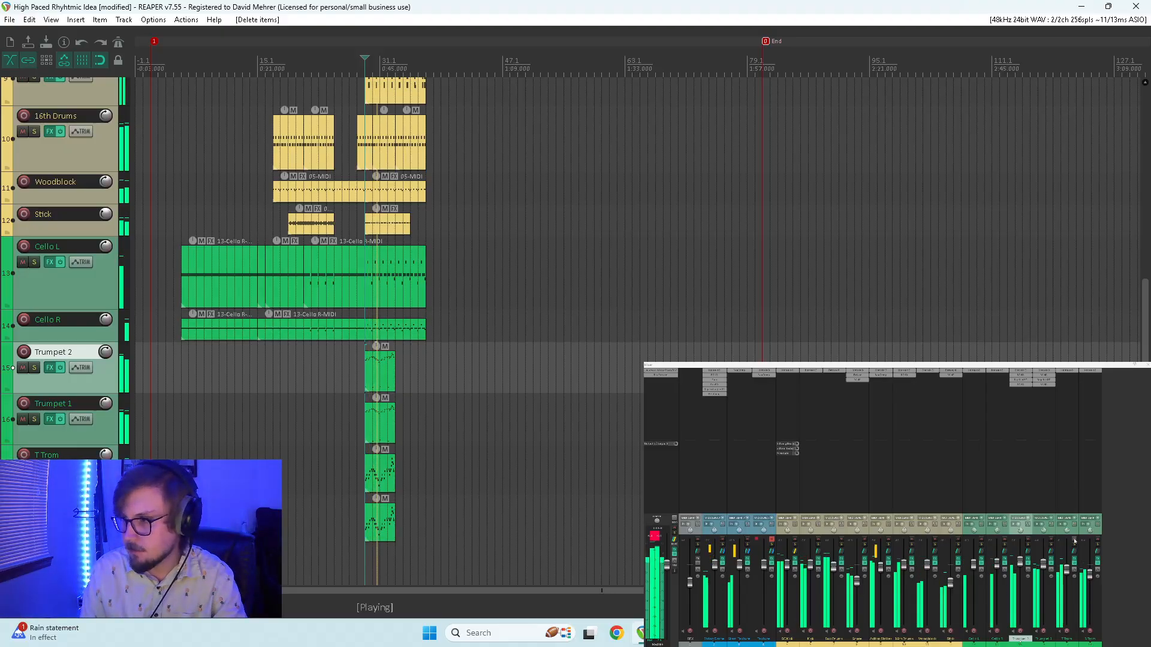
- Adjust the trumpet volume with T Trom and the track below it muted, and mute both trumpets with T Trom audible again
left_click_drag(1074, 539, 1097, 539)
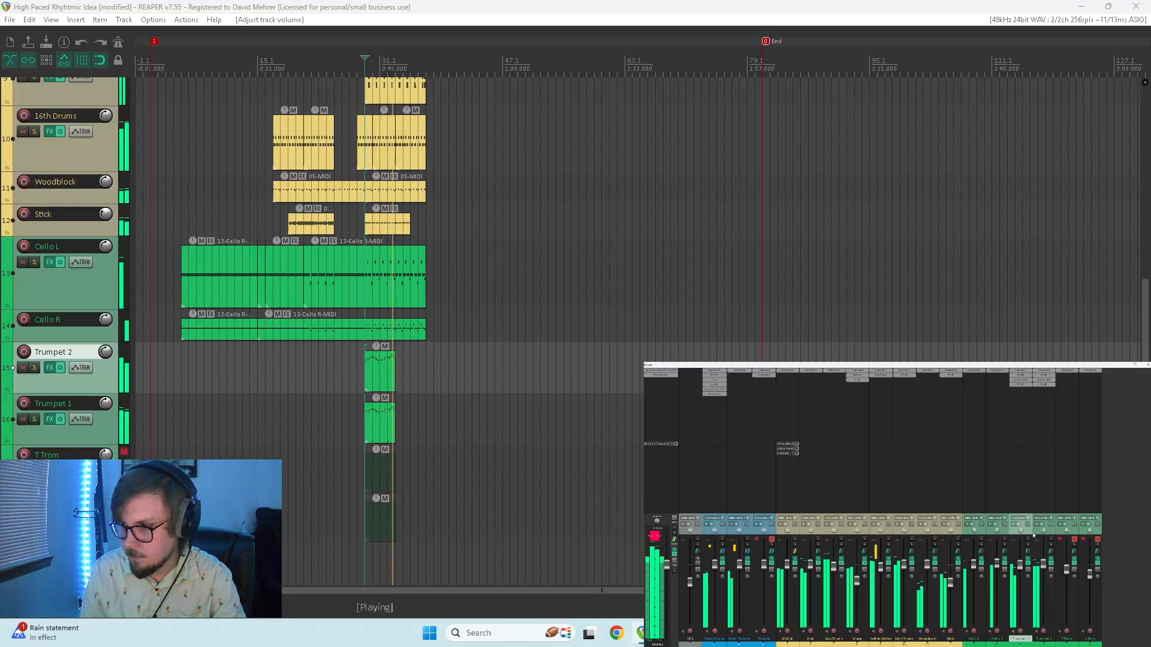
left_click(1030, 560)
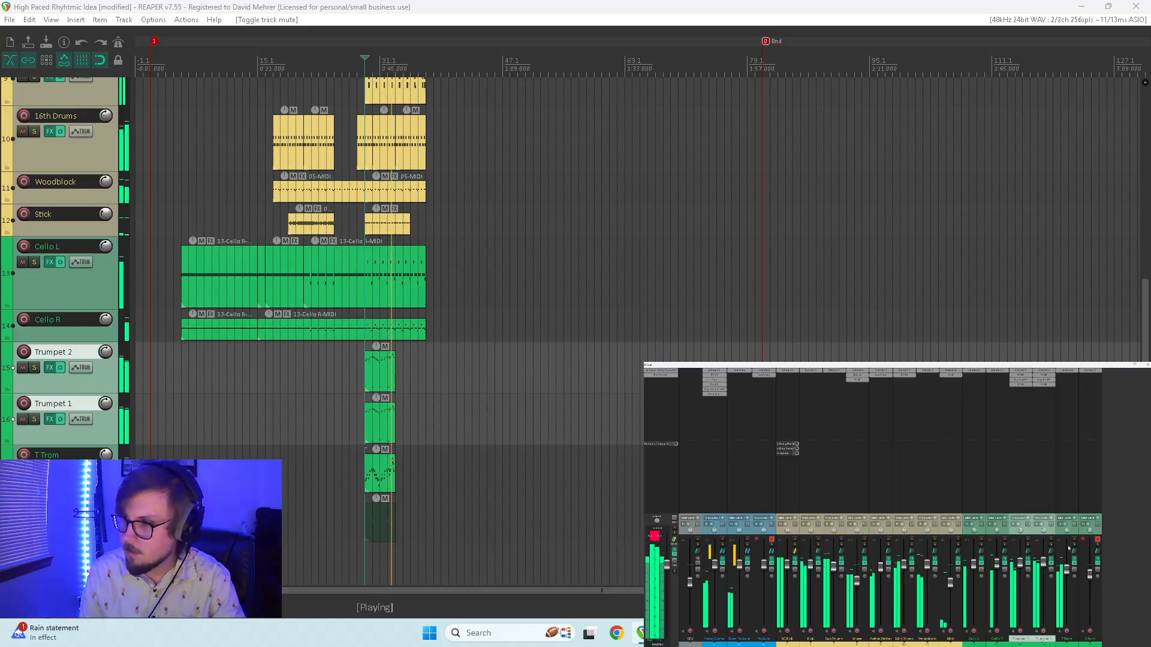
left_click(1036, 541)
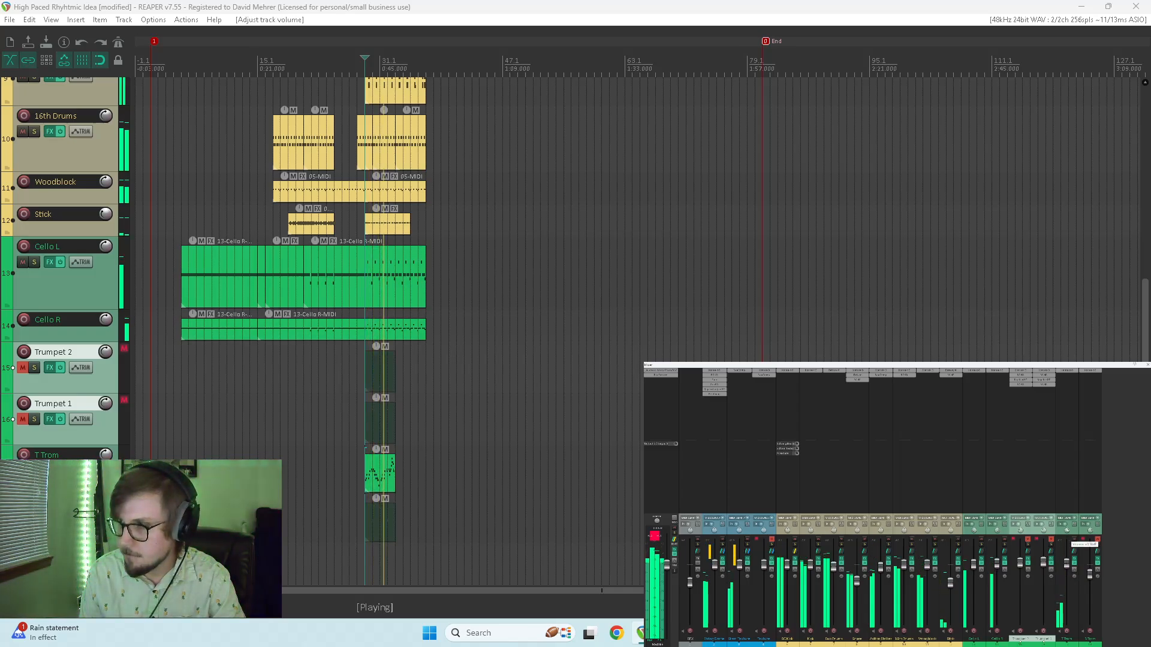
- Try an RC 48 reverb on T Trom, adjusting its mix knob during playback
double_click(1074, 380)
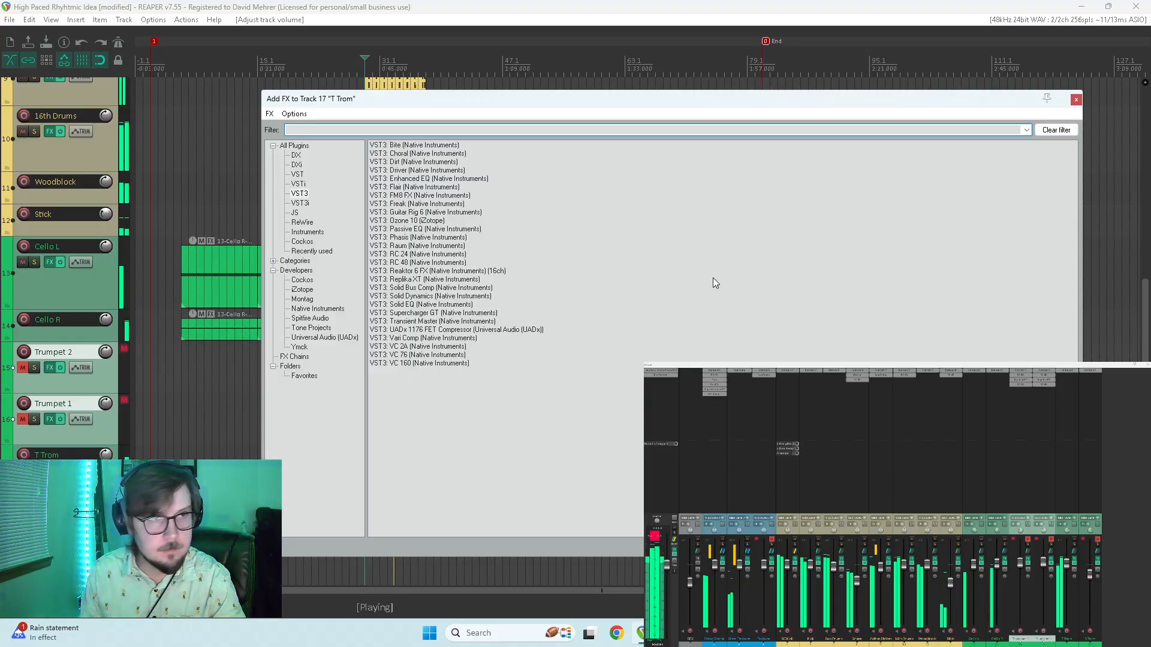
double_click(396, 262)
key("space")
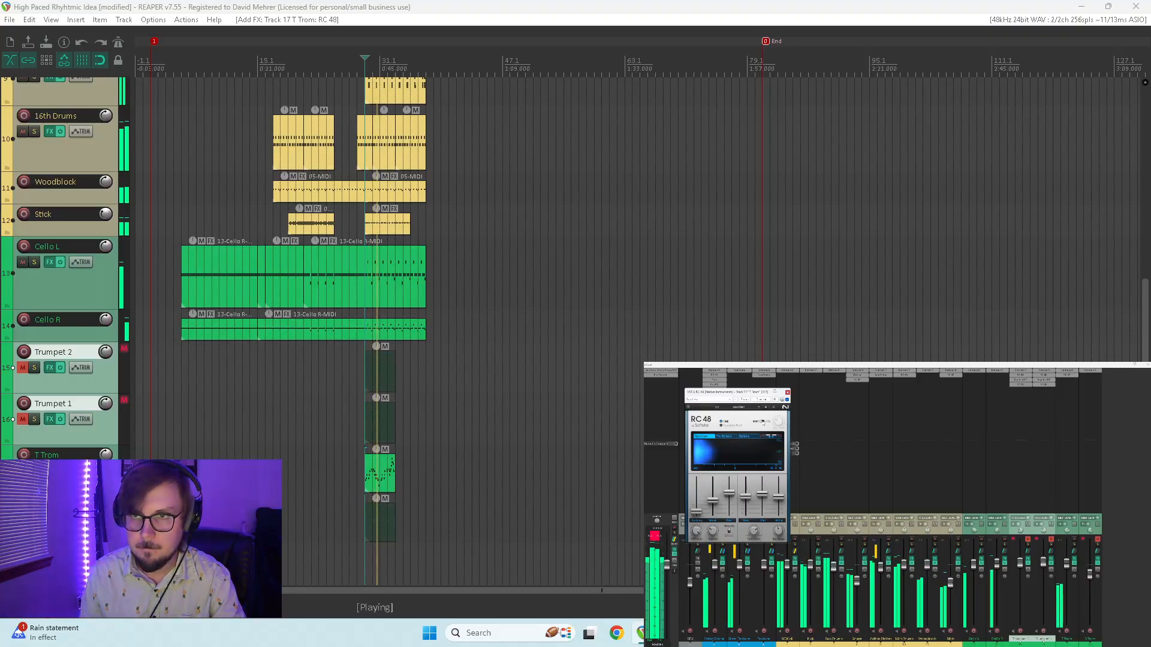
left_click_drag(778, 422, 777, 429)
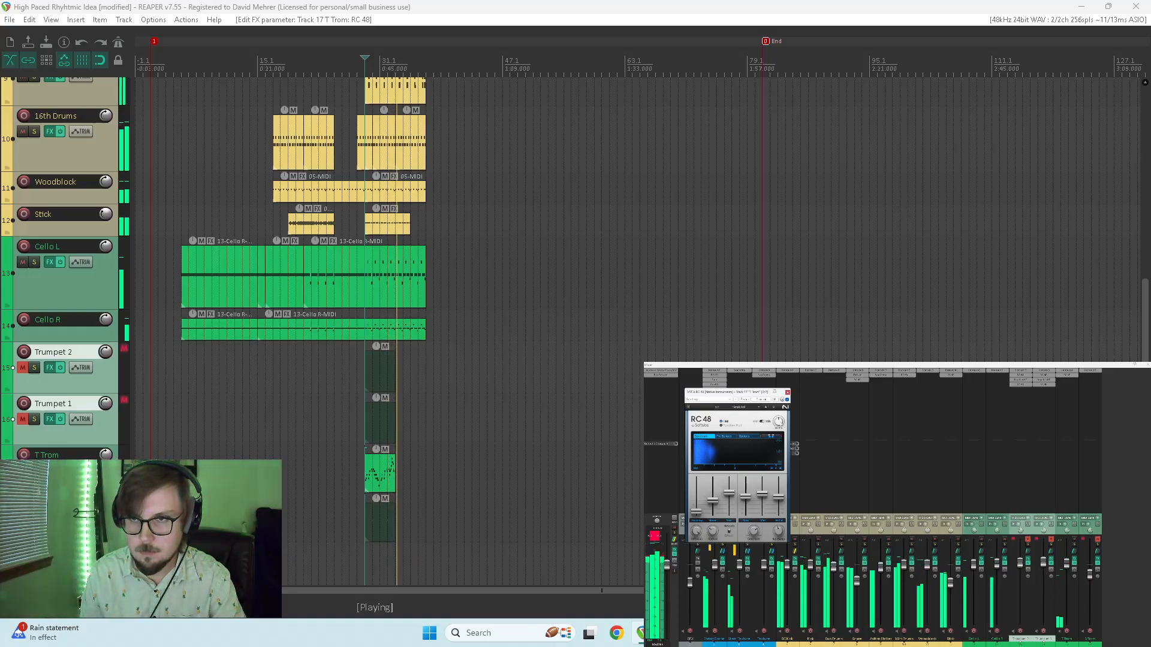
left_click(787, 393)
key("space")
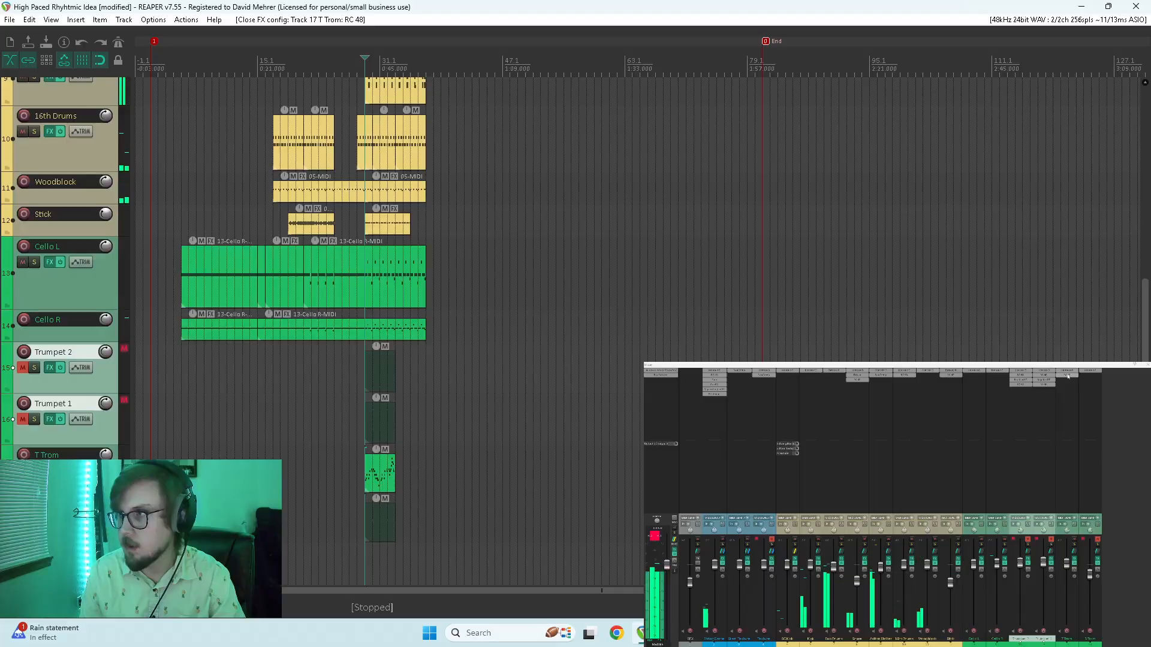
- Replace the RC 48 on T Trom with a copy of an existing RC 48 instance and open it
left_click(1066, 375, "alt")
left_click_drag(1067, 379, 1067, 376)
left_click(1067, 376)
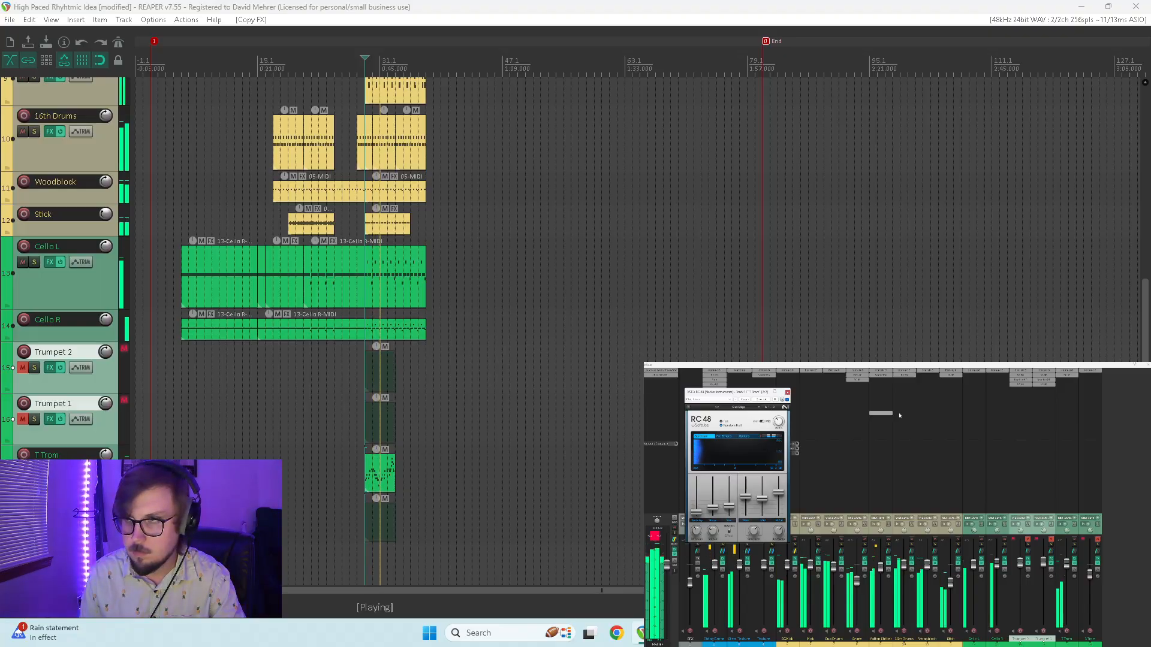
- Solo T Trom to audition and adjust its RC 48 reverb, and unsolo it with the plugin window closed
left_click(1076, 543)
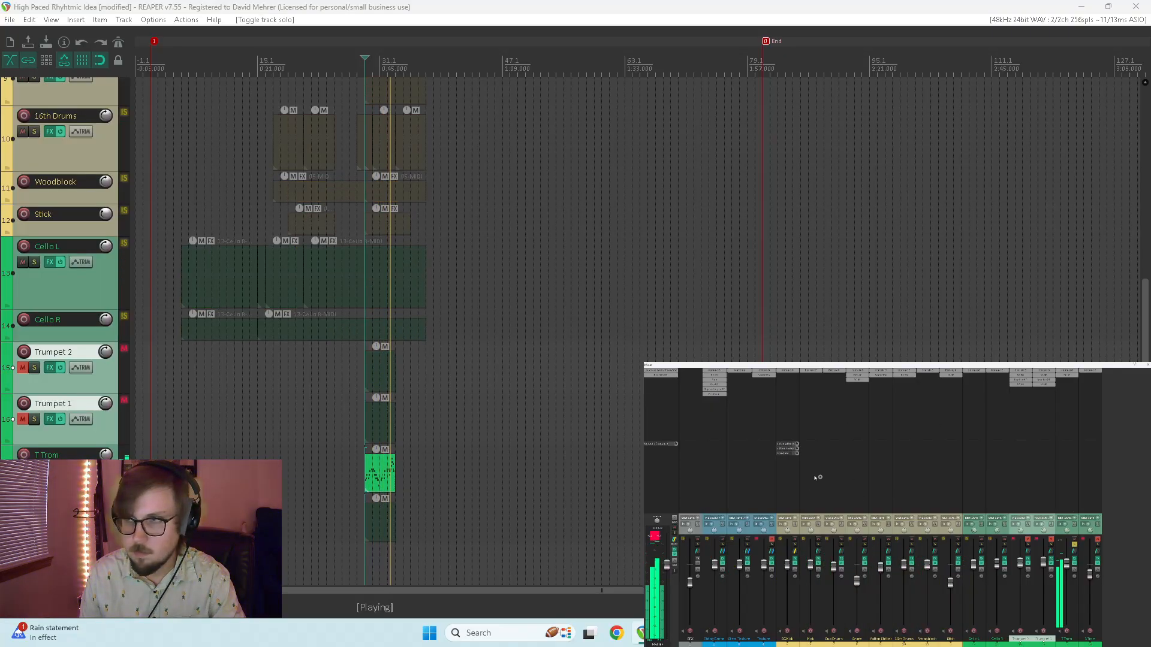
left_click(1066, 377)
left_click(1066, 377)
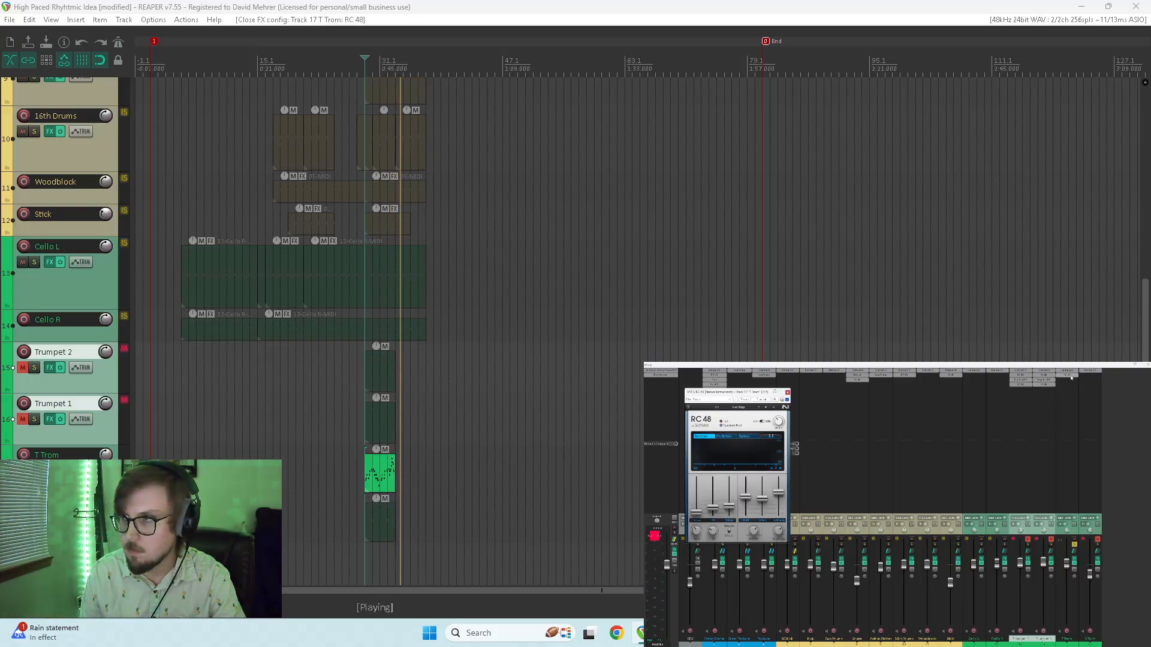
key("space")
key("space")
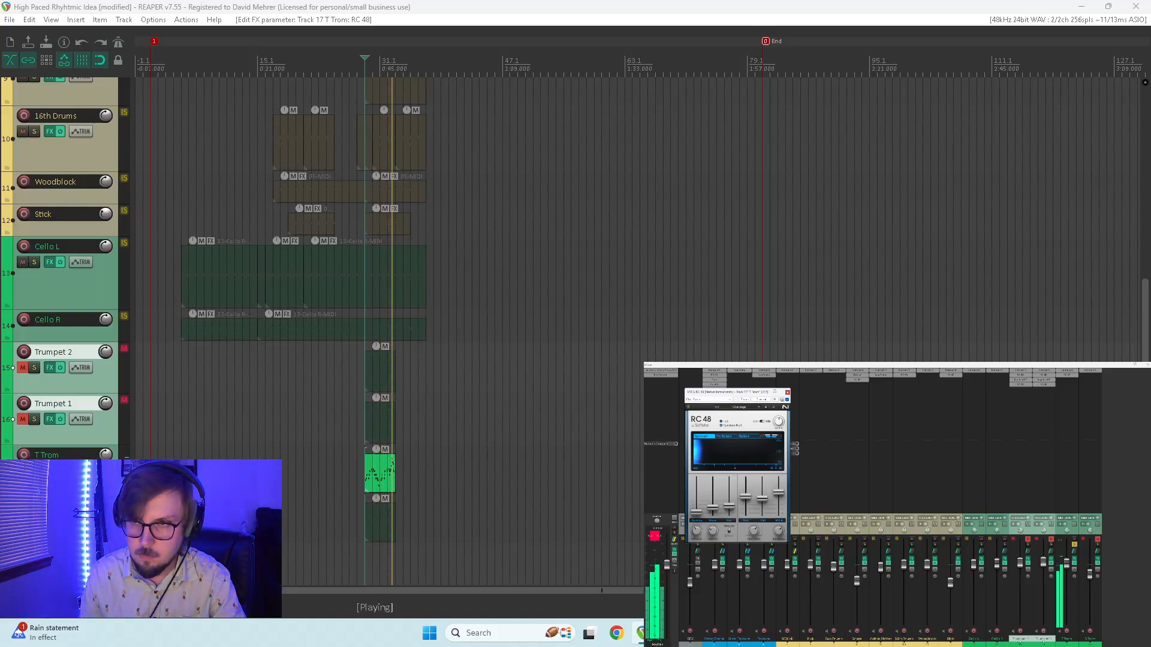
key("Escape")
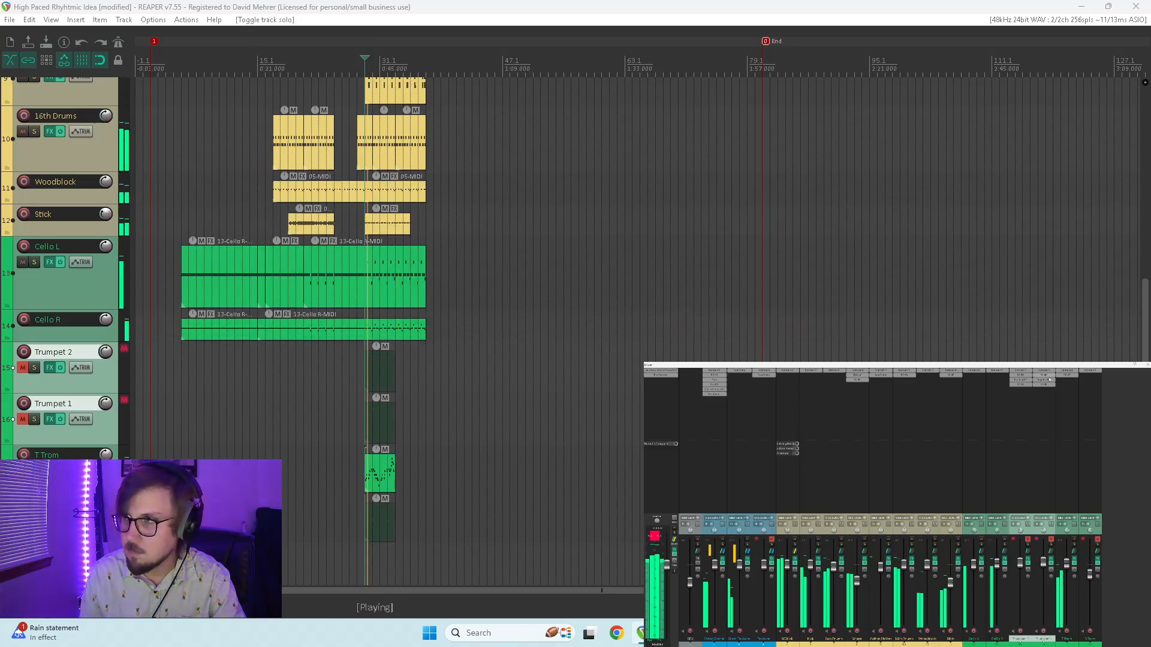
- Add the Replika XT delay to T Trom, bypass it and close its window
left_click(1049, 379)
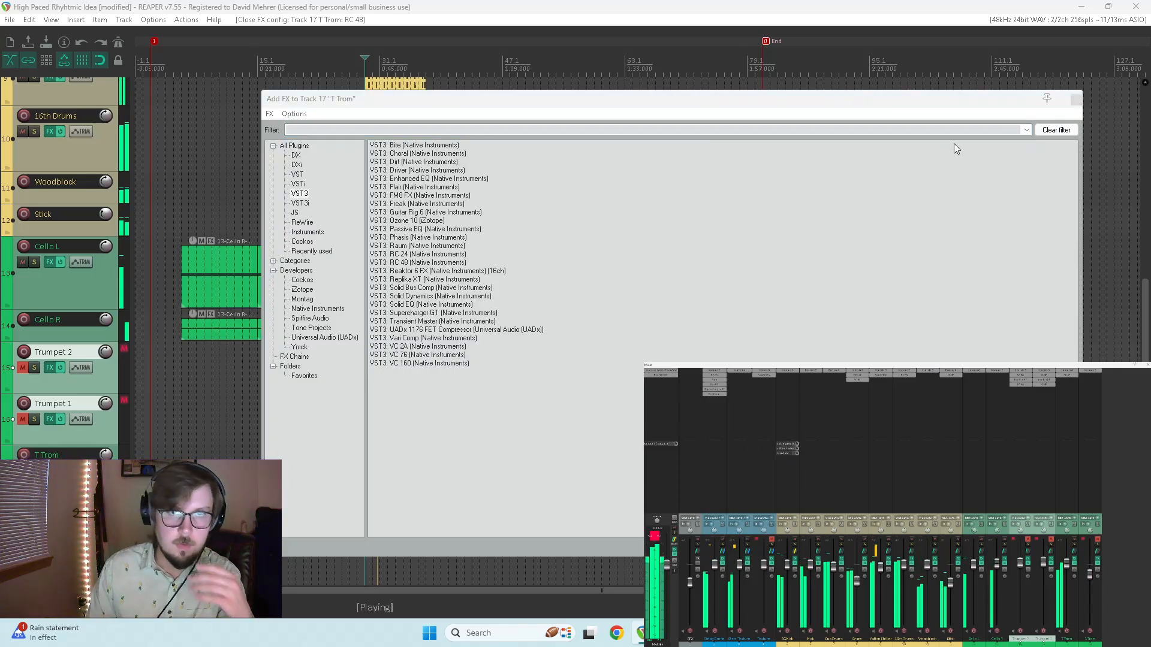
double_click(396, 280)
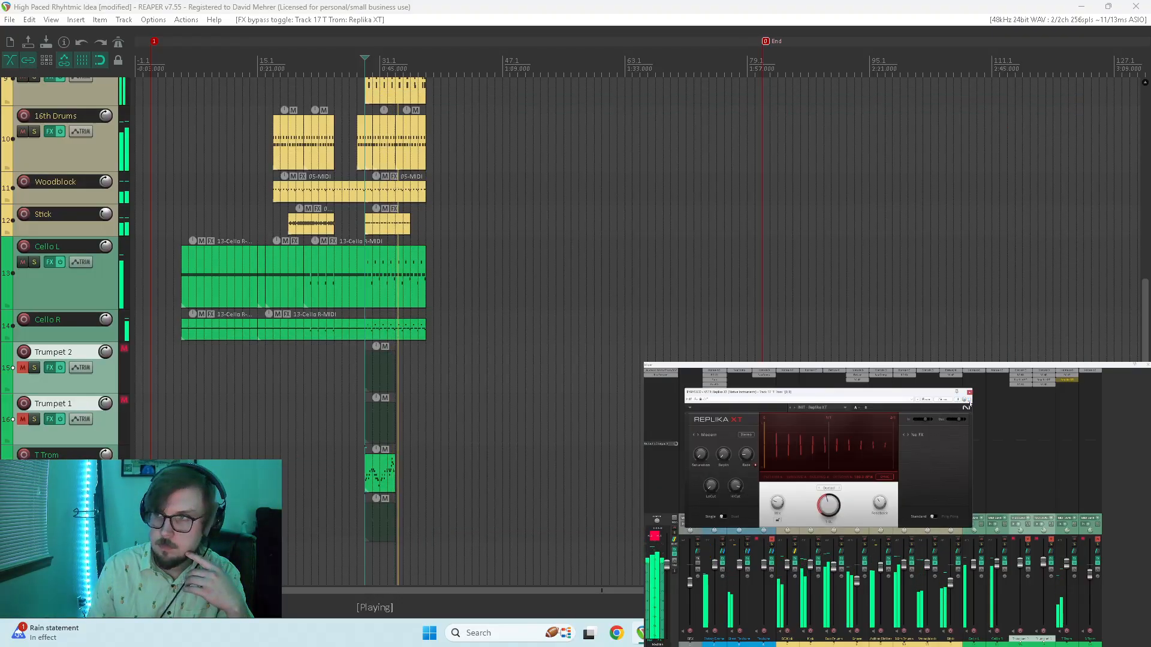
left_click(970, 392)
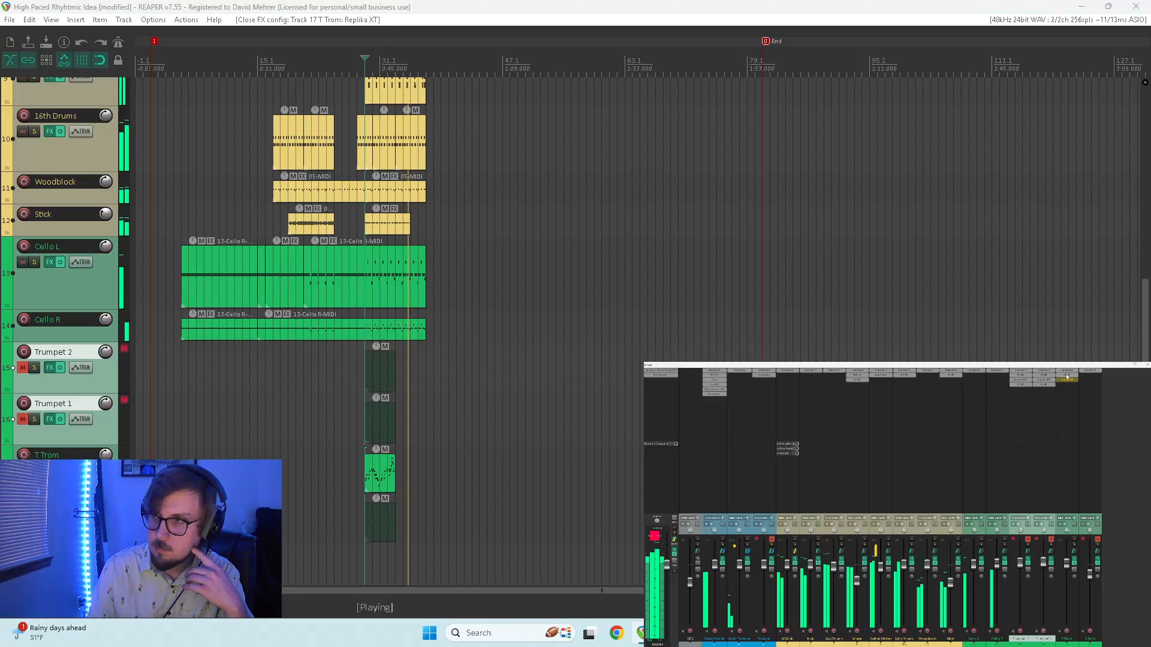
- Open the Club Stage RC 48 on T Trom, move its window clear of the mixer, and raise T Trom's volume slightly
left_click(1043, 372)
left_click_drag(757, 395, 877, 94)
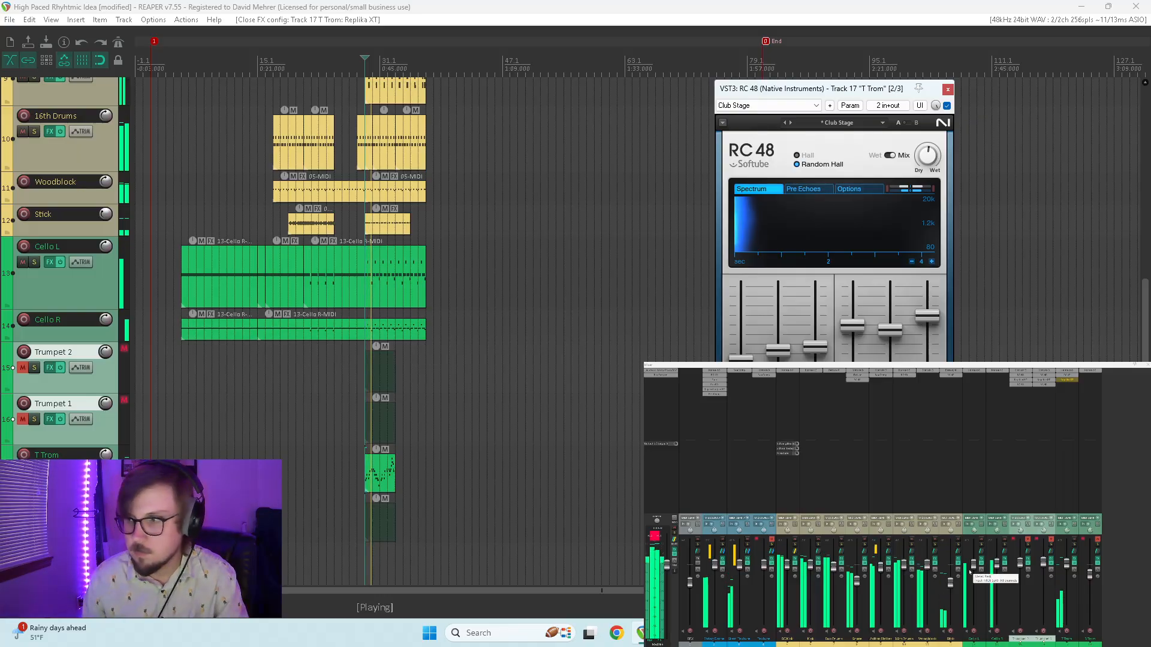
left_click(1067, 562)
left_click_drag(1066, 562, 1066, 559)
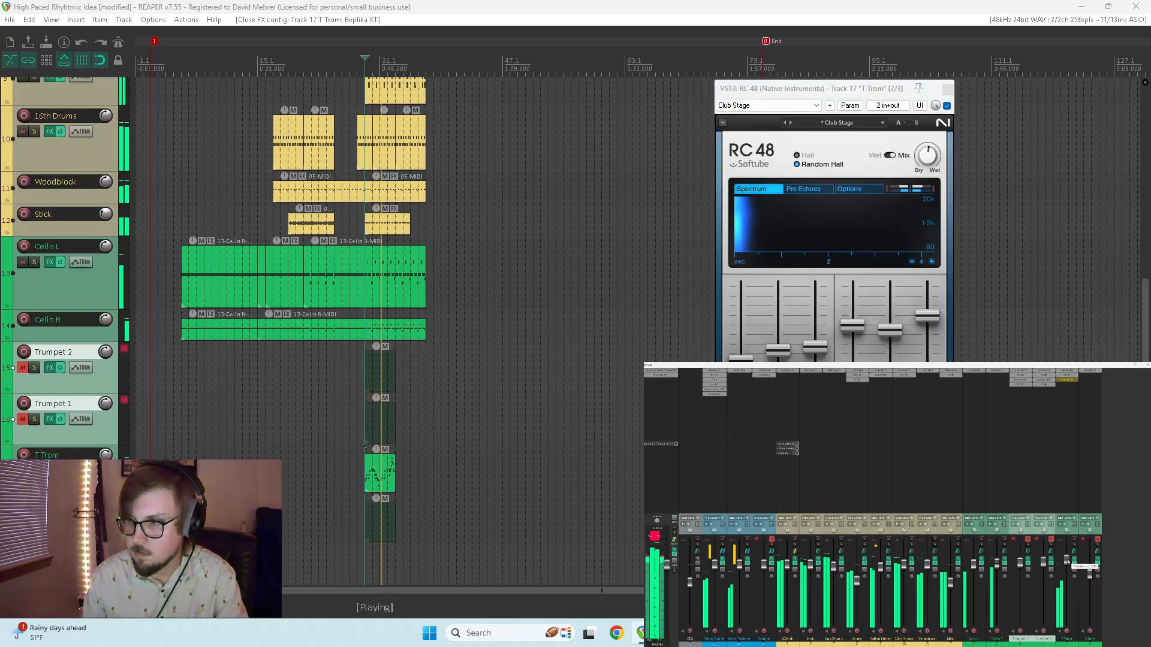
- Replace the bypassed Replika XT on T Trom with a copy of Trumpet 1's Wide Slap-Back Replika XT
left_click(1068, 381)
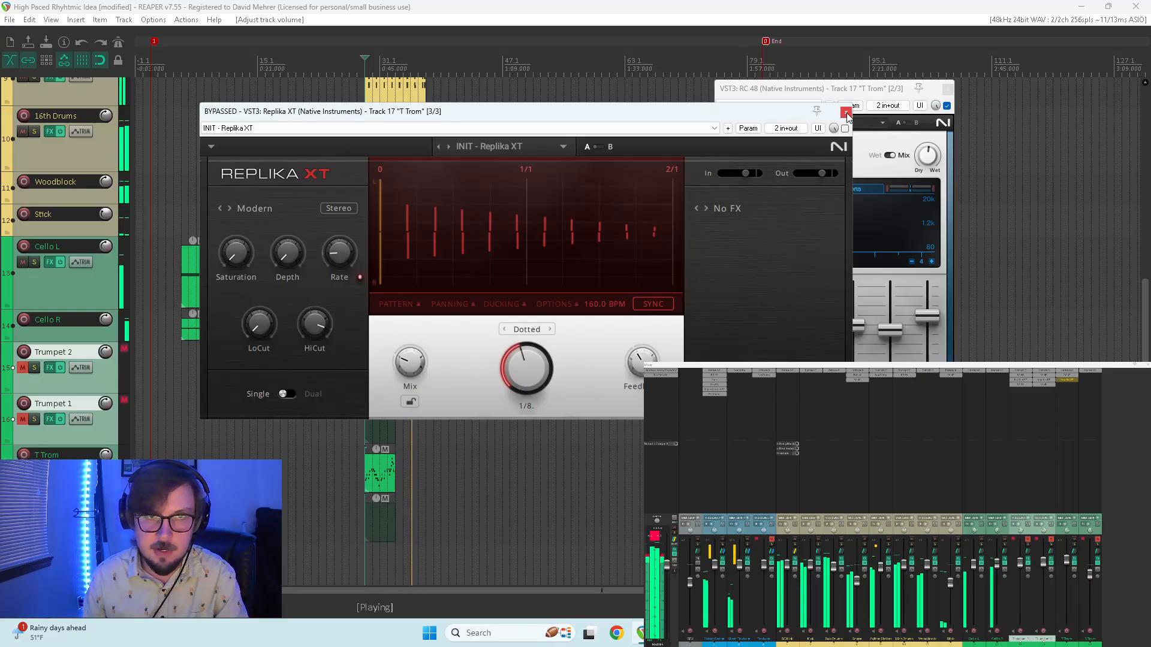
left_click(846, 112)
left_click(1066, 381, "alt")
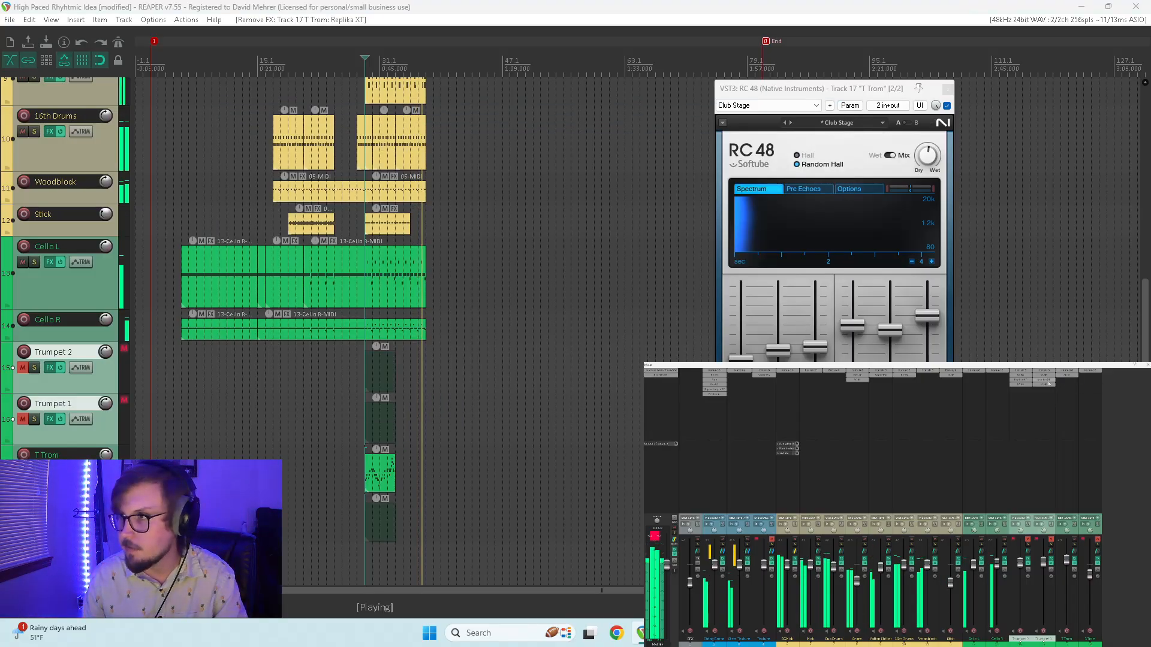
left_click_drag(1044, 381, 1067, 382)
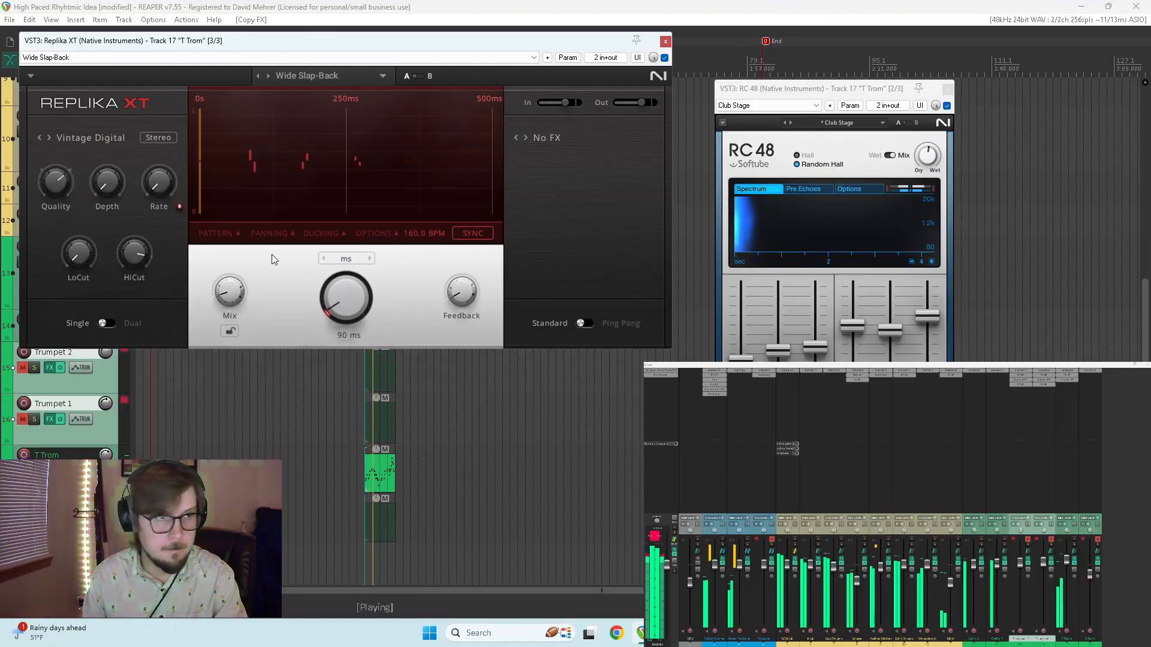
- Solo T Trom to audition the Replika XT mix, switch its preset to Mono Tape Slap, and unsolo the track
left_click(1075, 545)
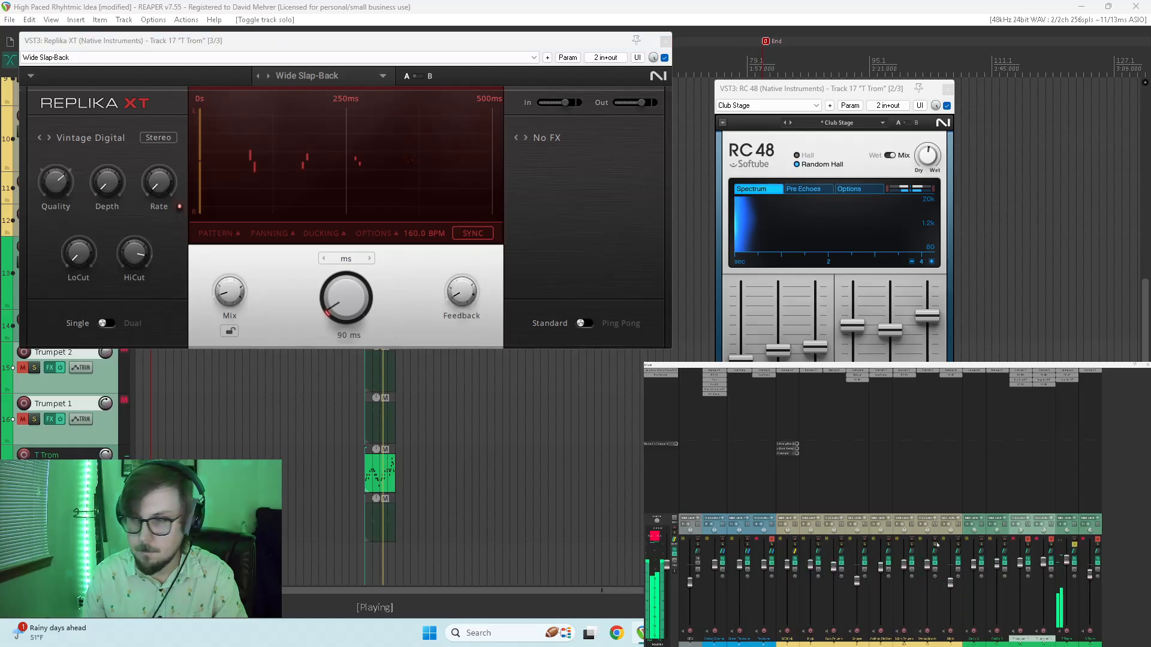
left_click(230, 292)
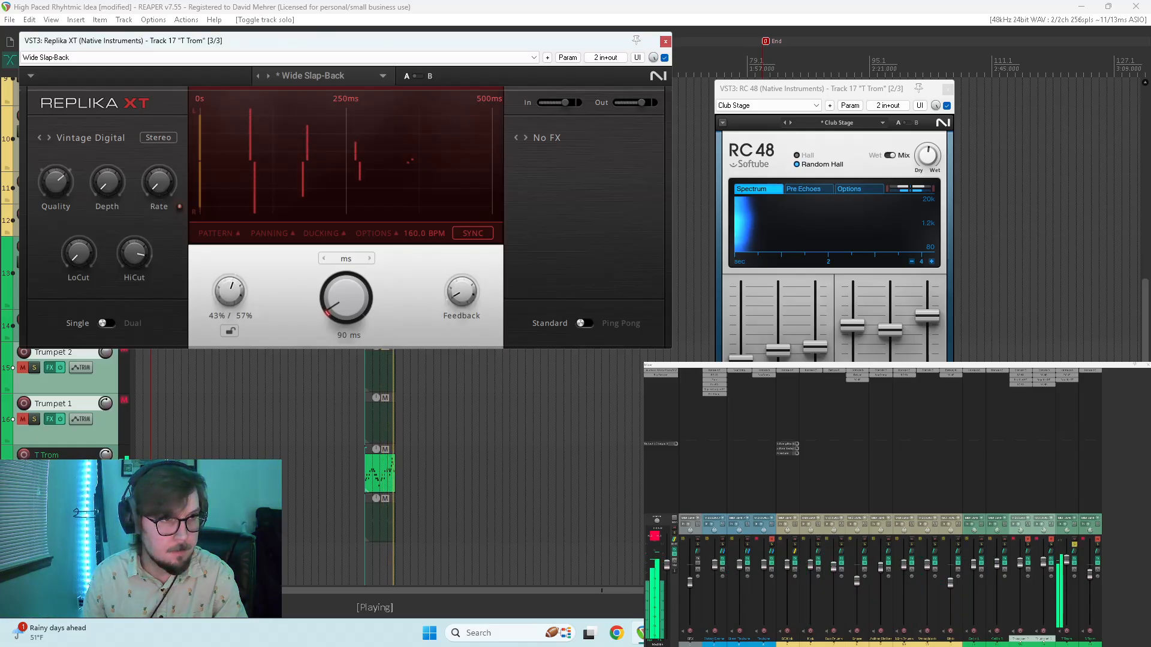
mouse_move(229, 292)
left_mouse_down()
mouse_move(230, 313)
mouse_move(229, 302)
left_mouse_up()
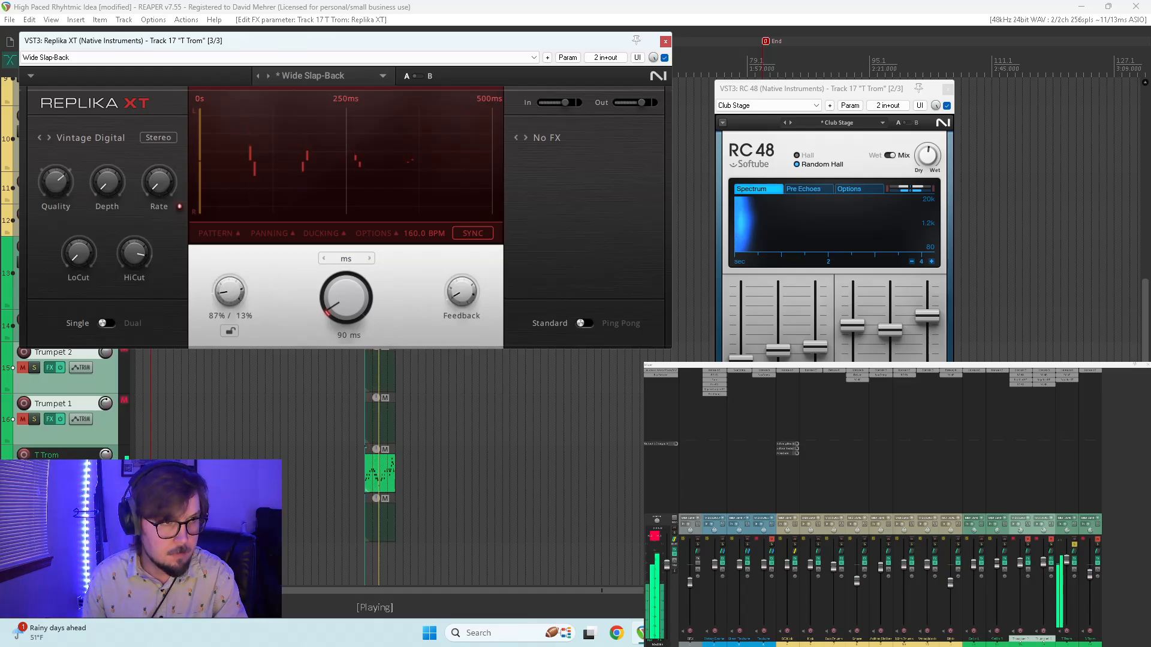
left_click(333, 77)
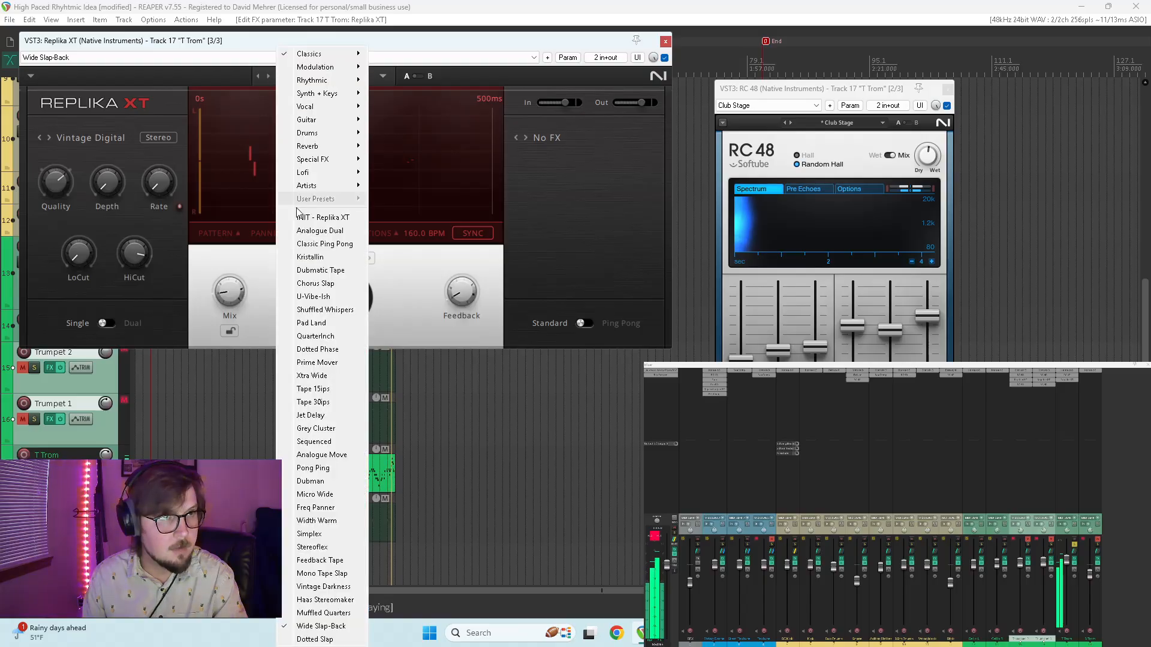
left_click(322, 573)
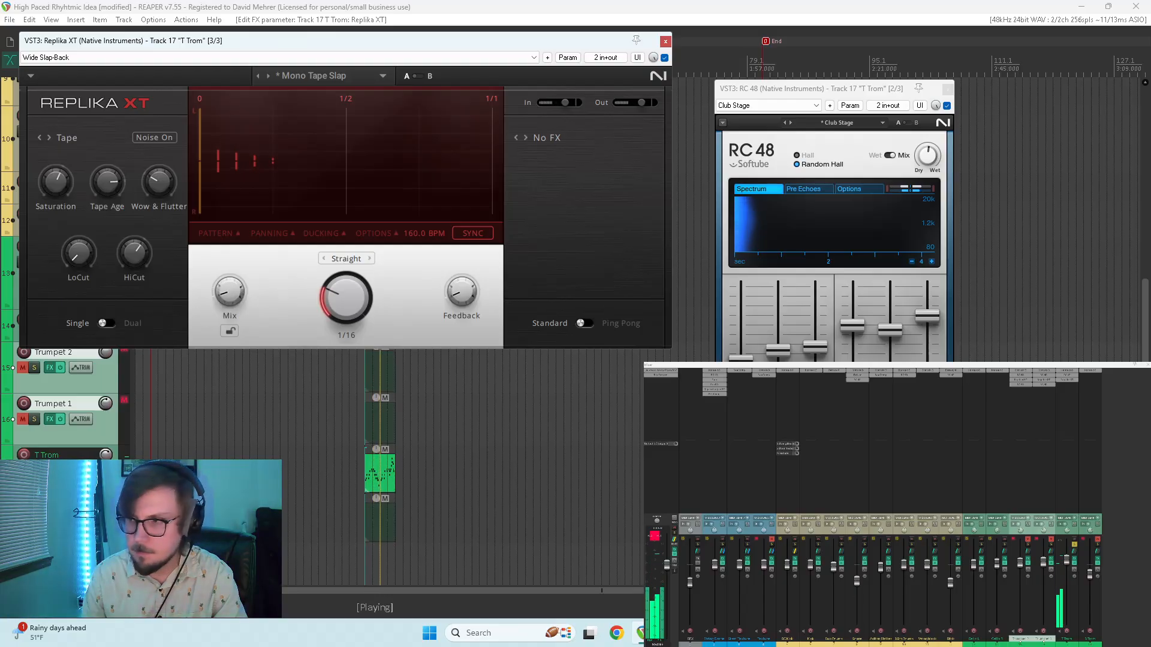
left_click(1076, 553)
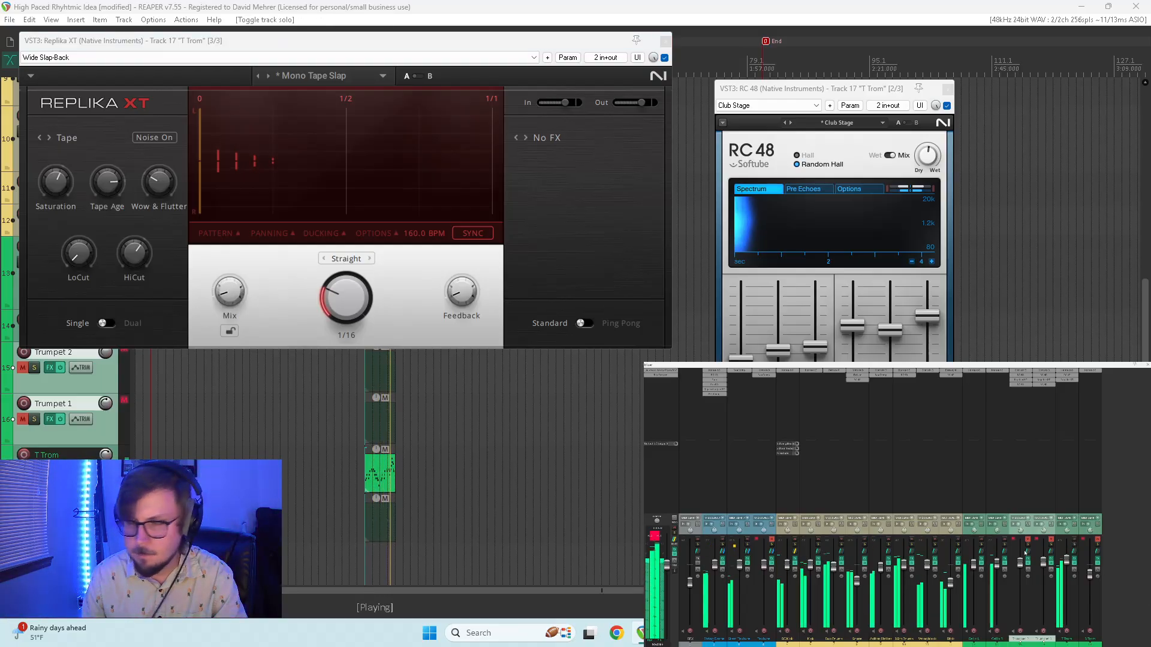
- Fine-tune the Replika XT mix on T Trom during playback, comparing the track soloed and within the full mix
mouse_move(223, 295)
left_mouse_down()
mouse_move(223, 263)
mouse_move(223, 294)
mouse_move(223, 284)
left_mouse_up()
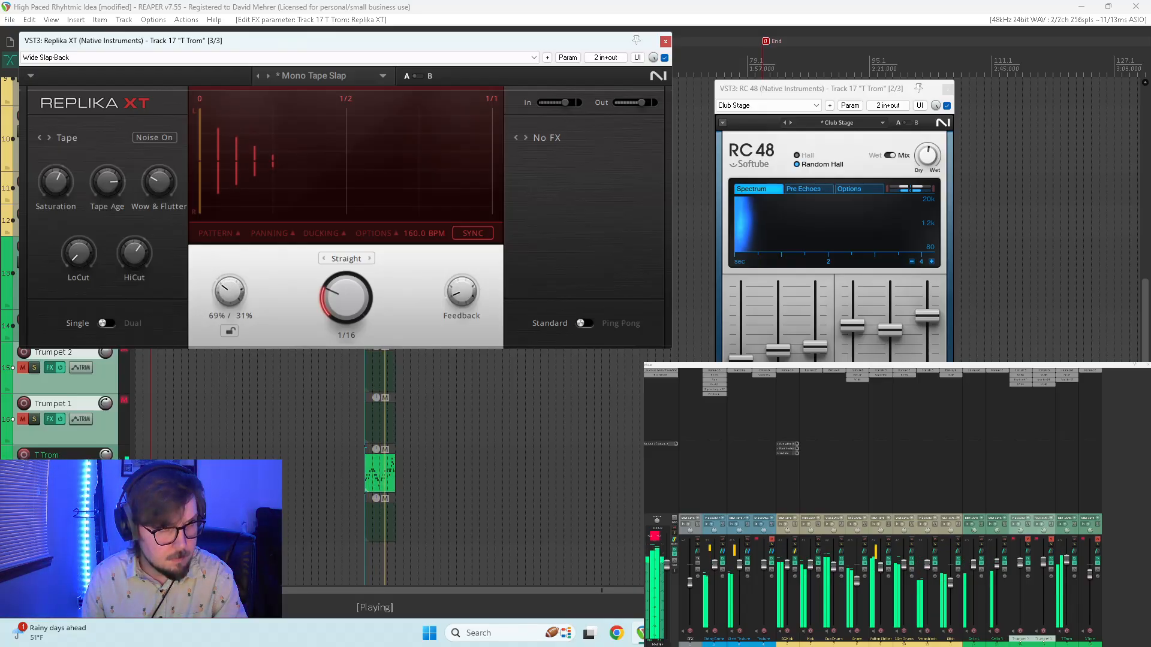
left_click(1075, 546)
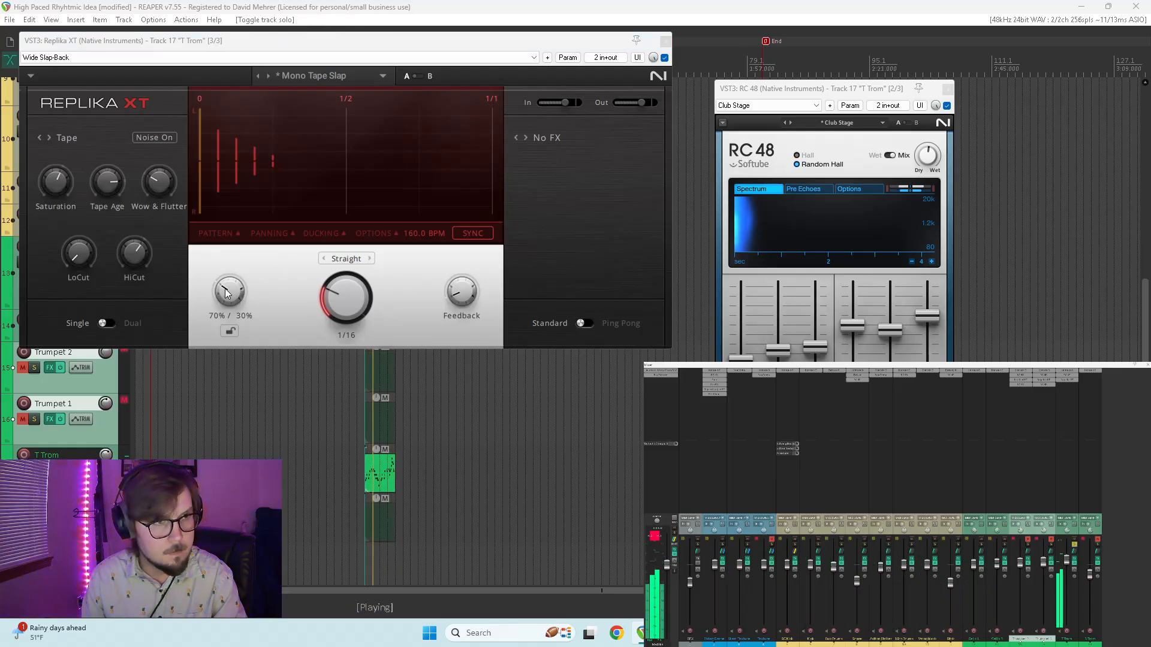
left_click_drag(227, 292, 226, 297)
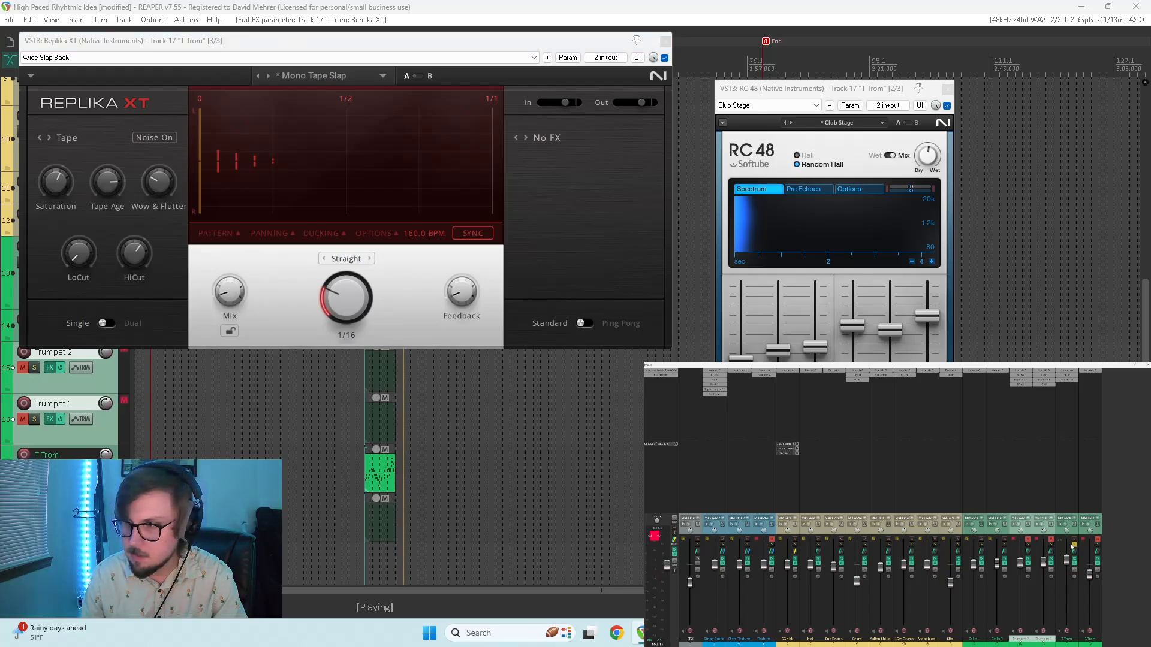
left_click(1073, 546)
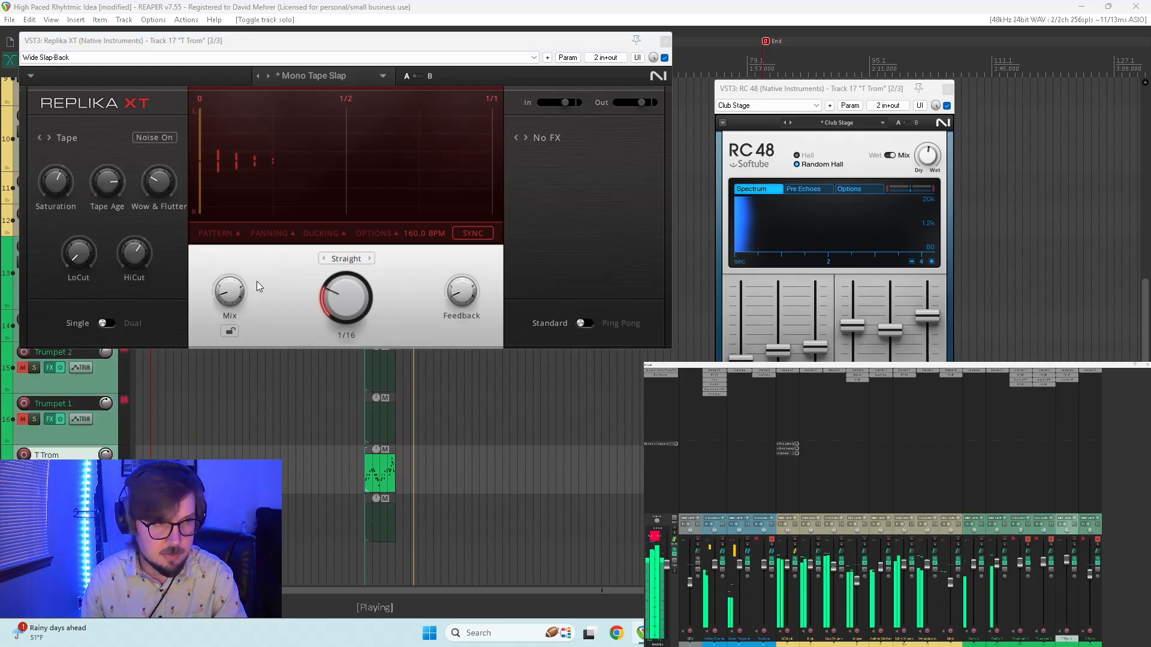
key("space")
left_click_drag(230, 293, 230, 291)
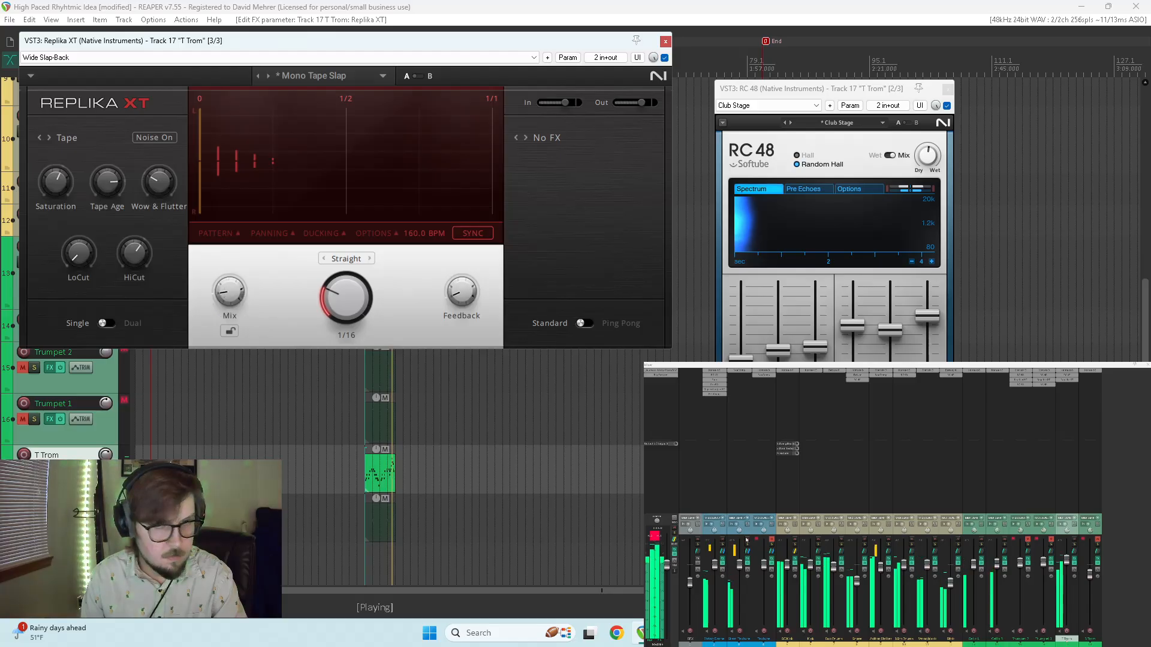
left_click(1076, 546)
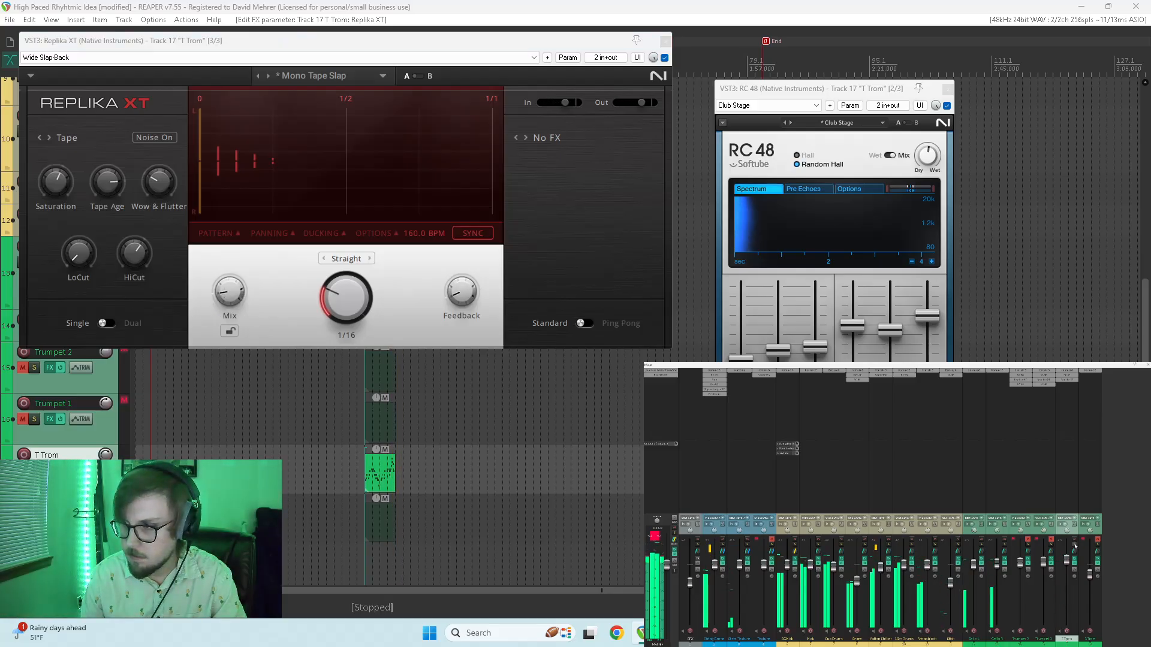
left_click(1076, 545)
key("space")
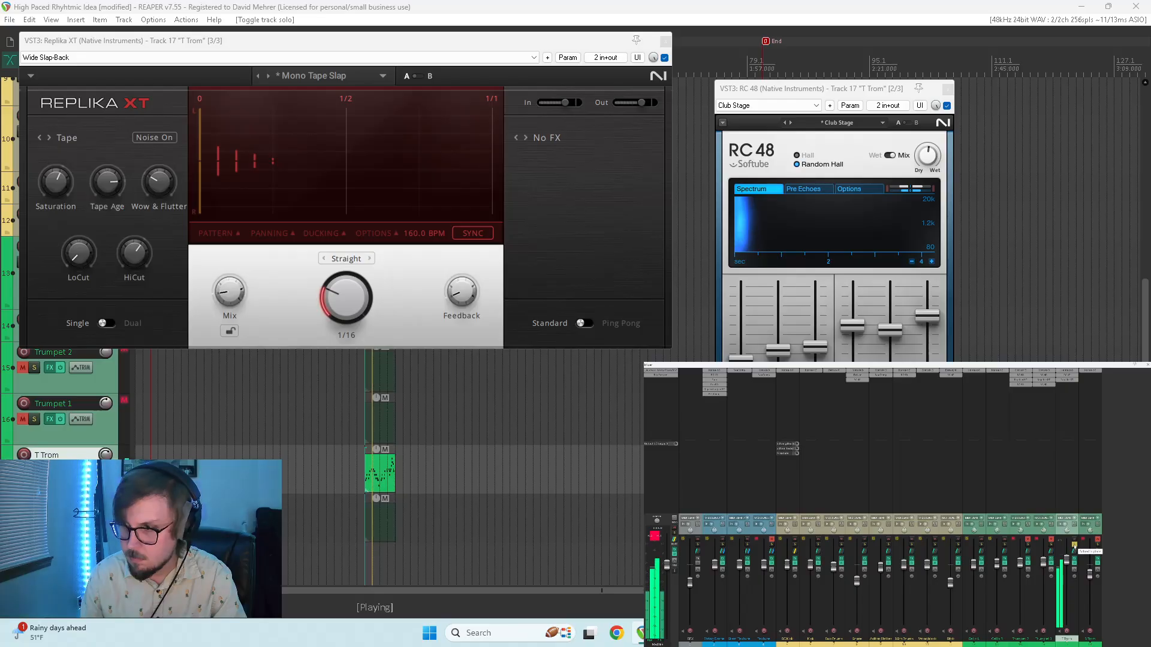
left_click_drag(226, 298, 227, 295)
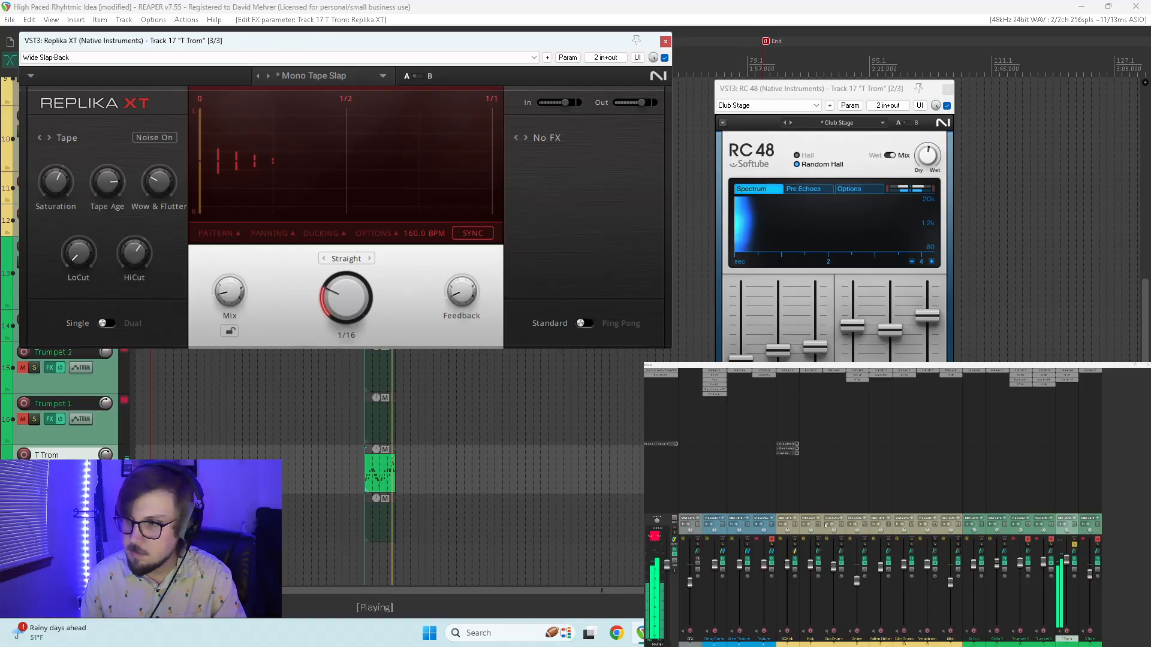
left_click(1076, 545)
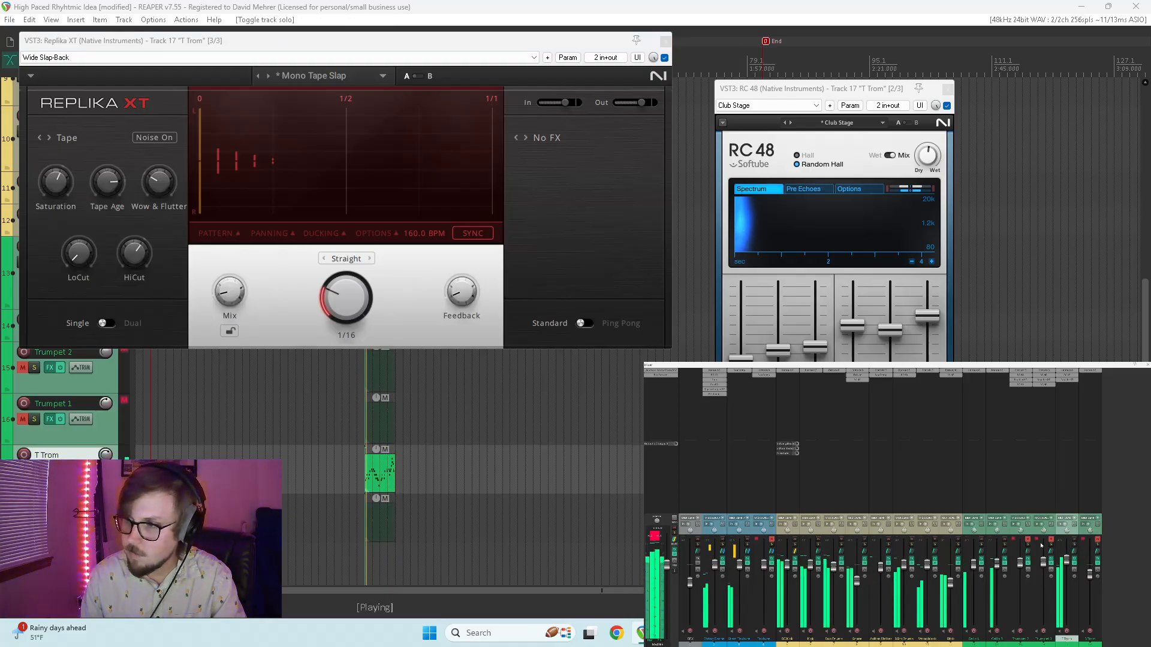
- Copy Trumpet 1's Dark Plate RC 48 onto T Trom, close the older plugin windows, and open the new reverb clear of the mixer
left_click_drag(1045, 385, 1067, 387)
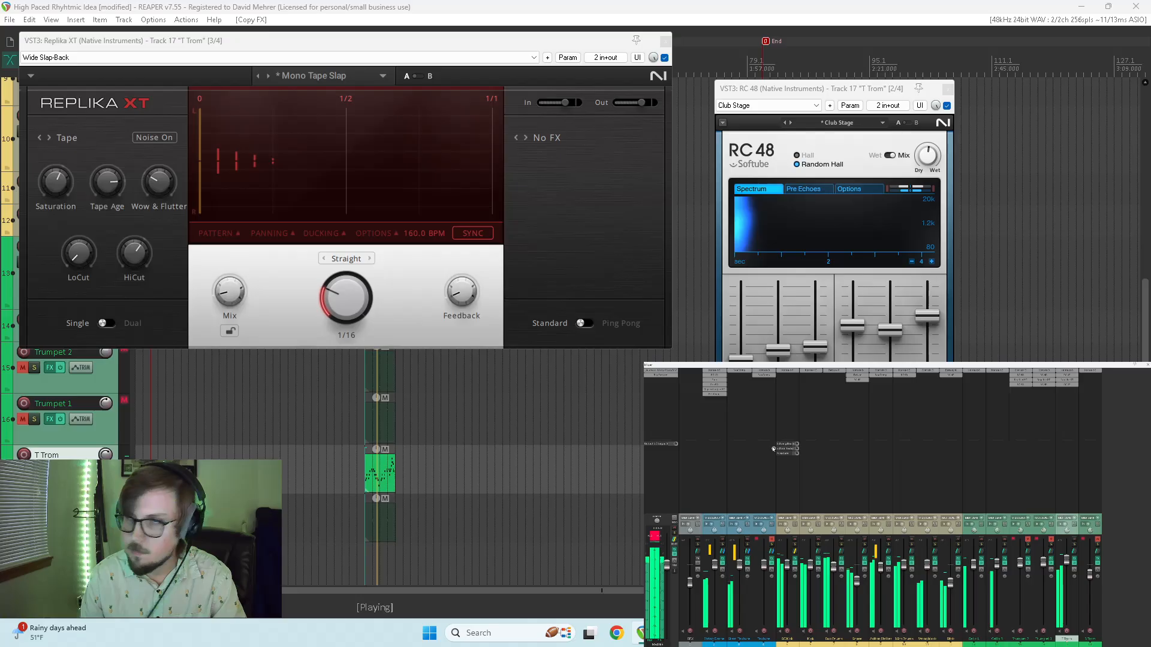
left_click(665, 41)
left_click(947, 89)
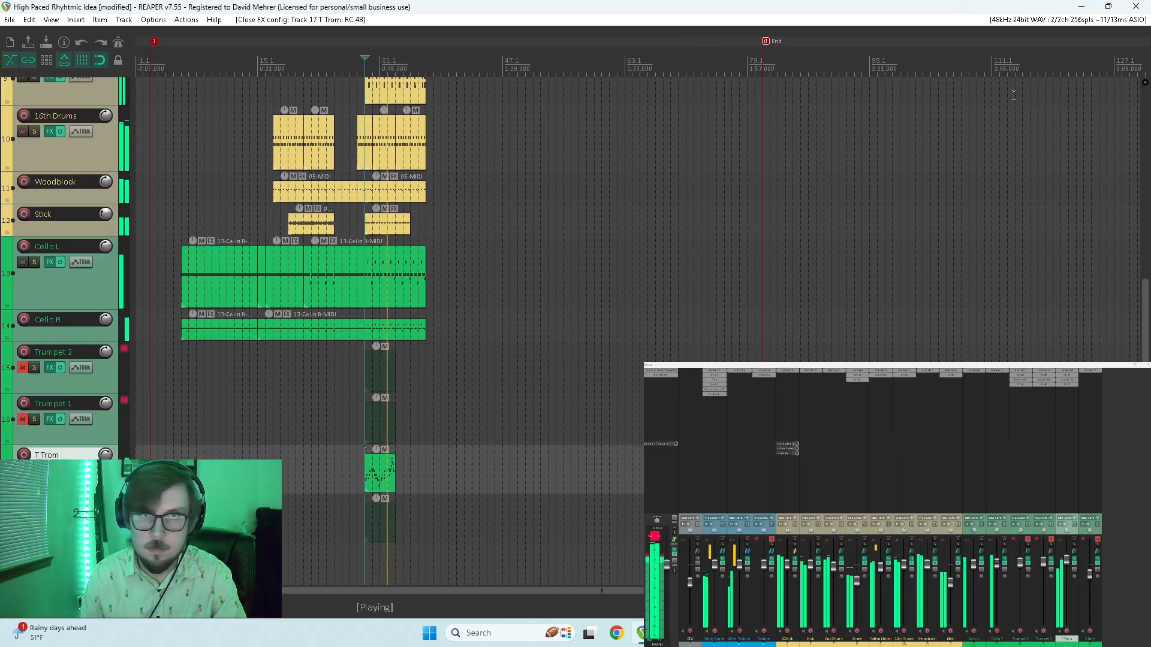
left_click(1066, 385)
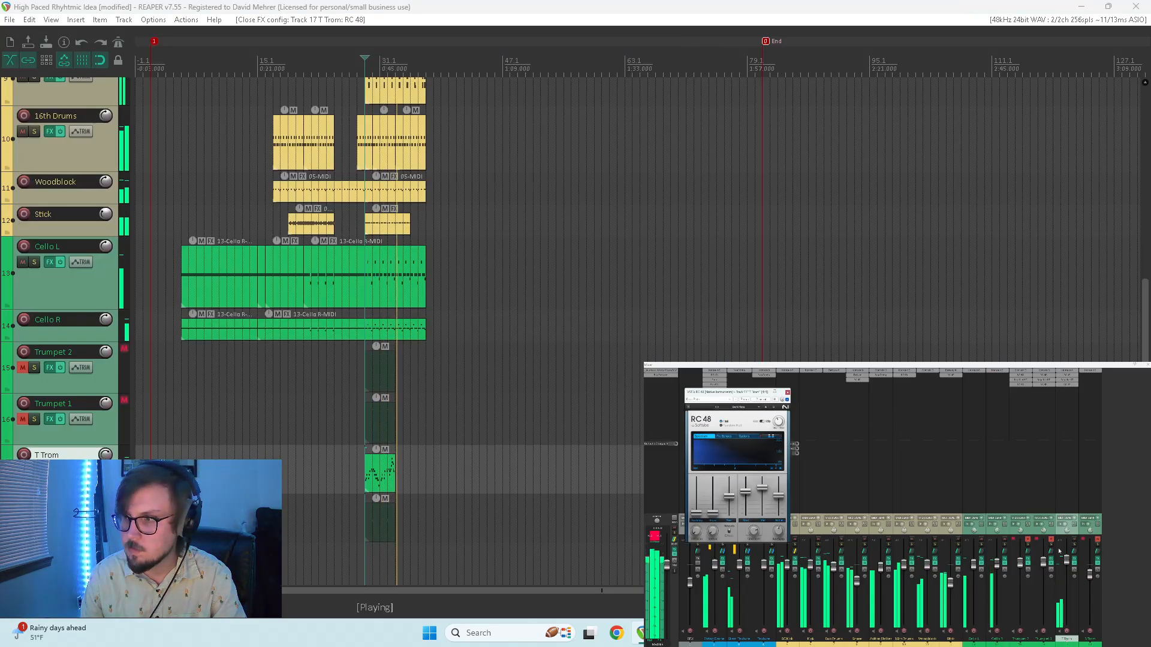
left_click_drag(737, 392, 912, 100)
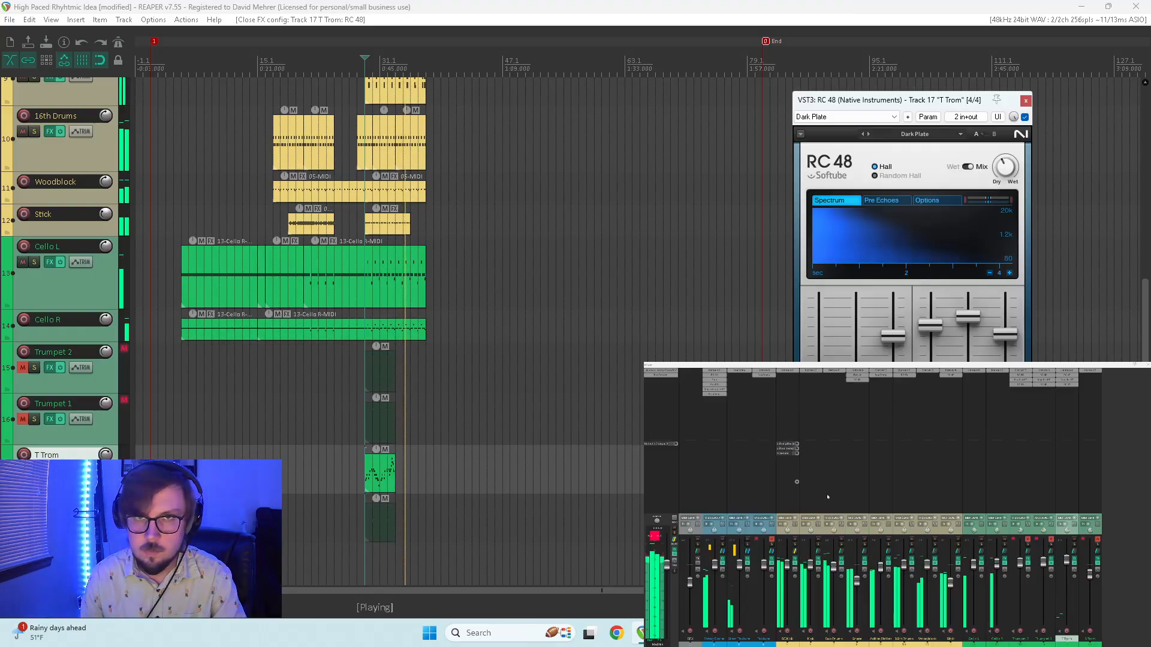
- Lower the Dark Plate RC 48's wet mix with T Trom soloed, fine-tune it in the full mix, and close its window
left_click(1073, 546)
key("space")
key("space")
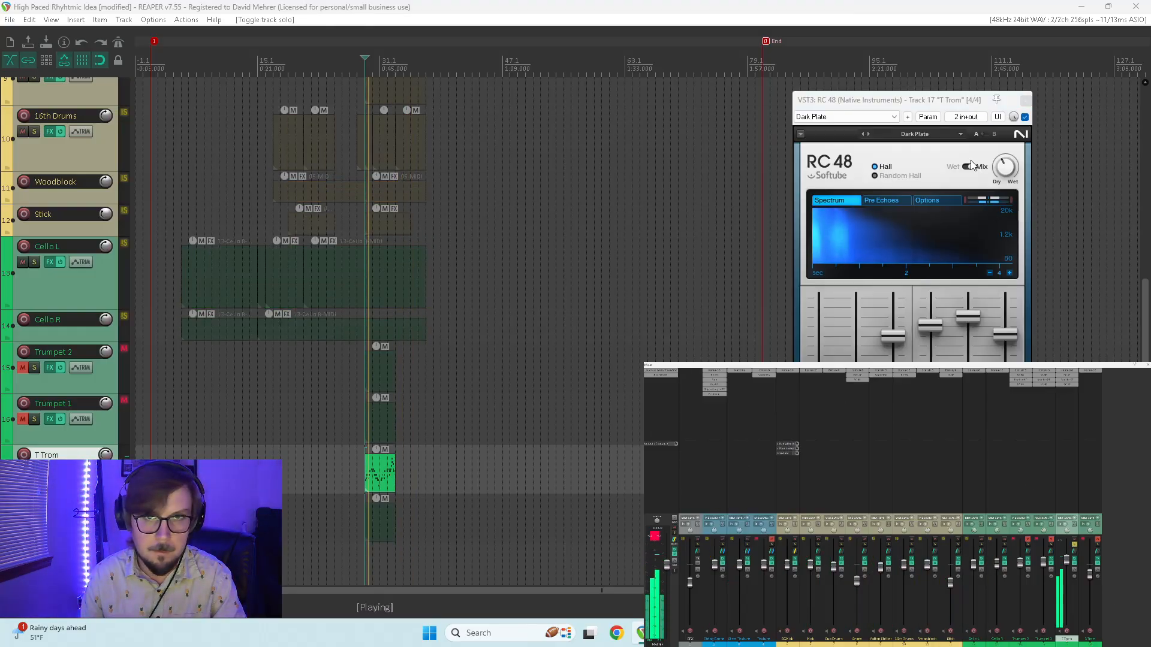
mouse_move(998, 166)
left_mouse_down()
mouse_move(998, 198)
mouse_move(997, 180)
left_mouse_up()
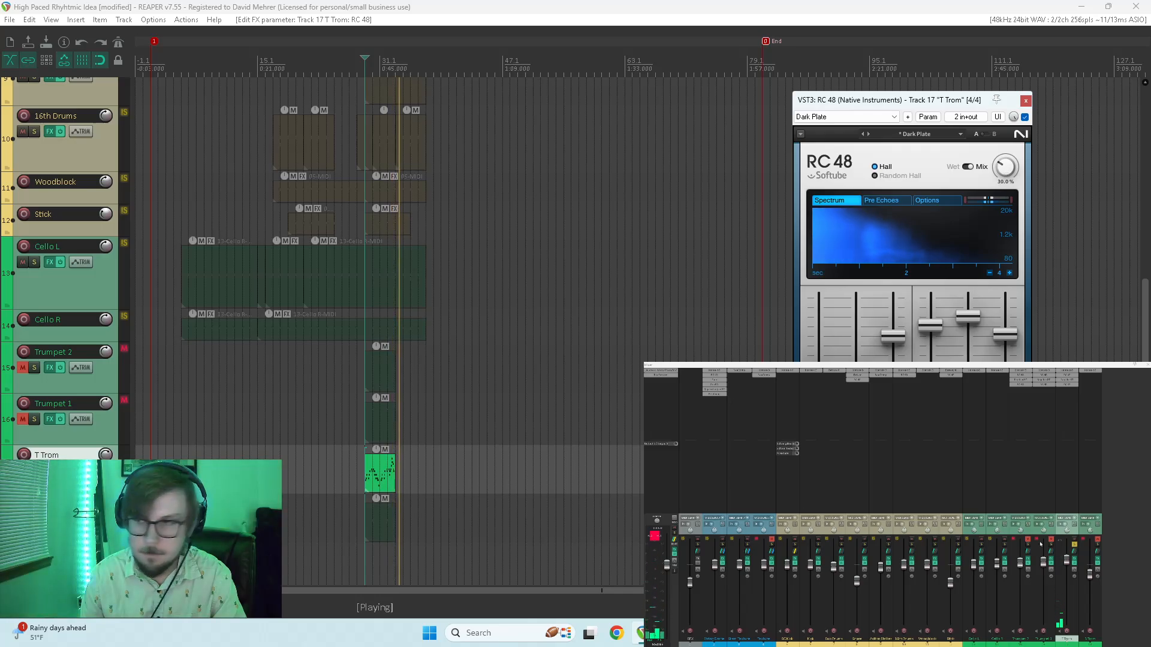
left_click(1076, 546)
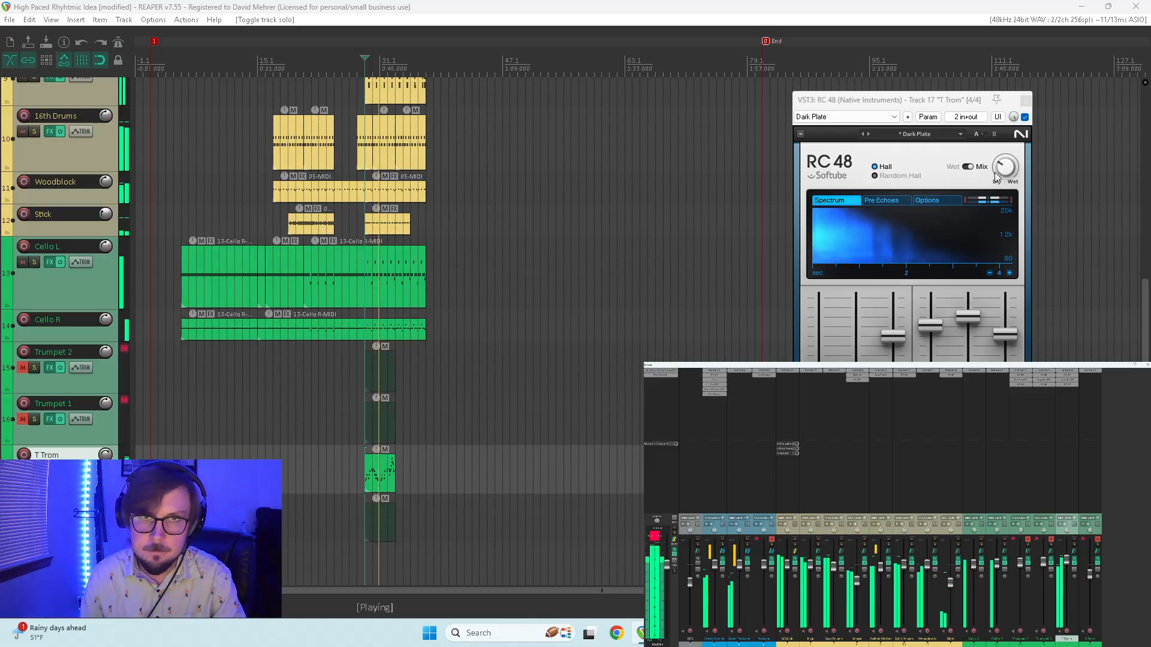
left_click_drag(1006, 168, 1005, 167)
left_click(1026, 101)
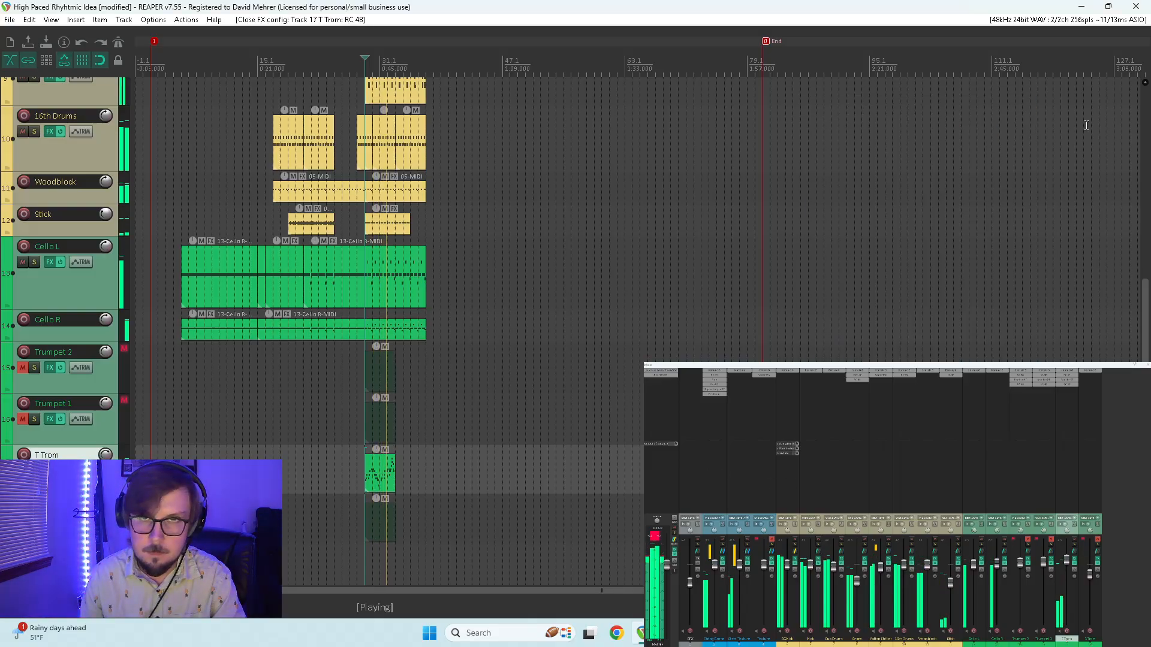
- Unmute Trumpet 1 and B Trom to hear the brass together, and mute Trumpet 1 and T Trom to leave only B Trom
left_click(1052, 540)
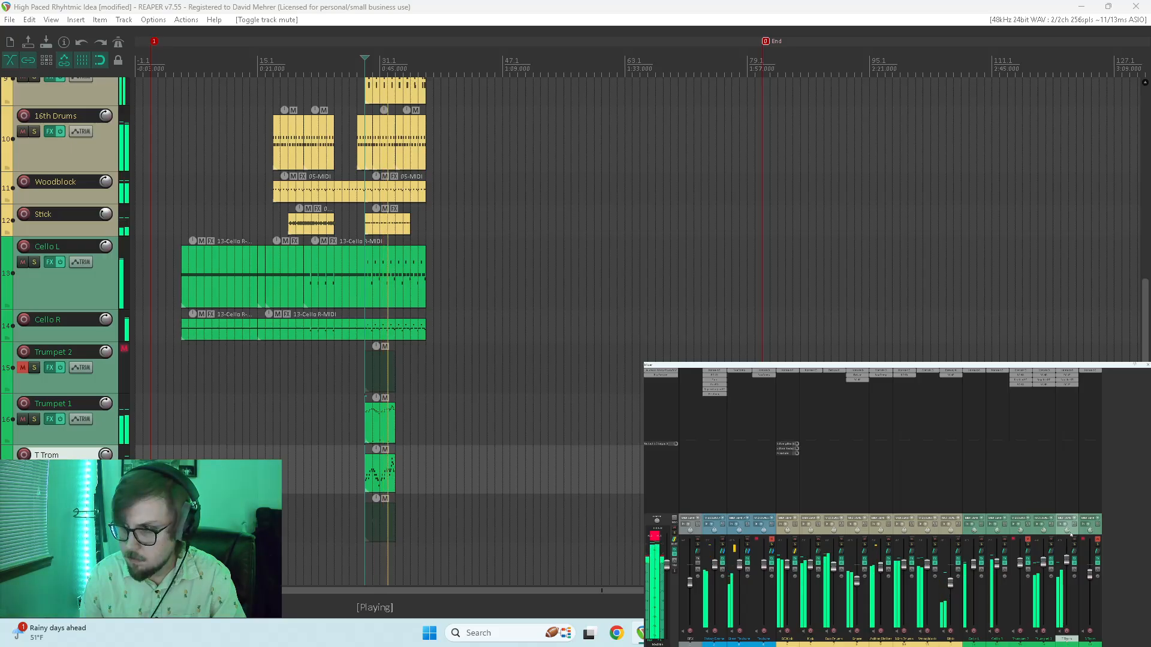
left_click_drag(1067, 531, 1067, 533)
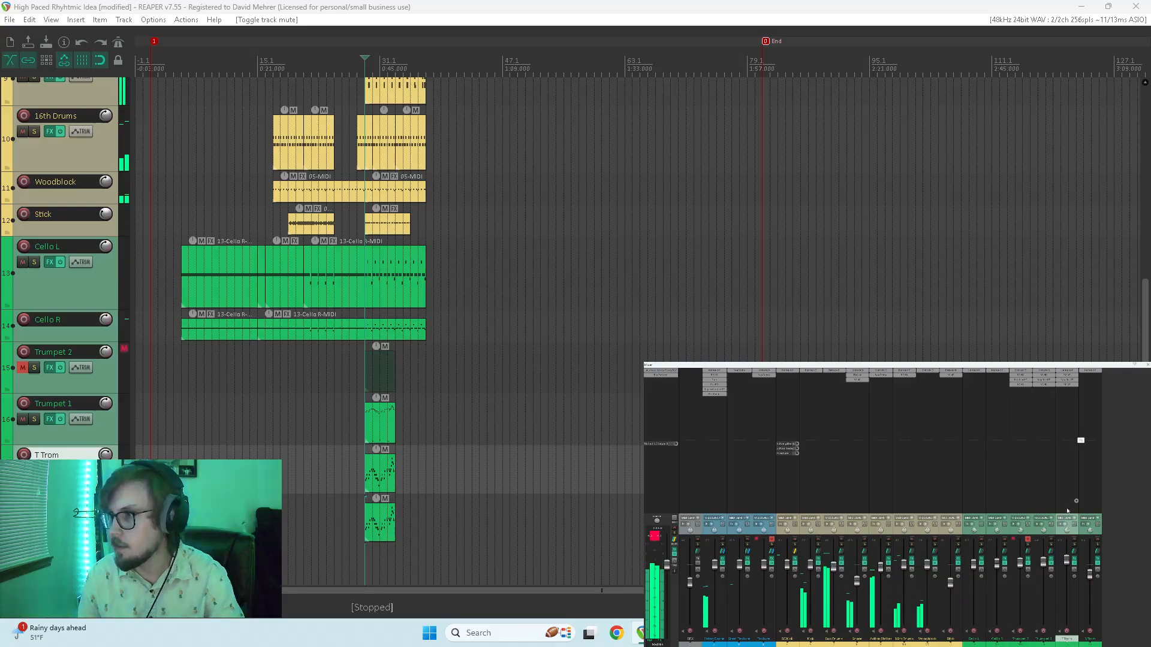
left_click(1074, 541)
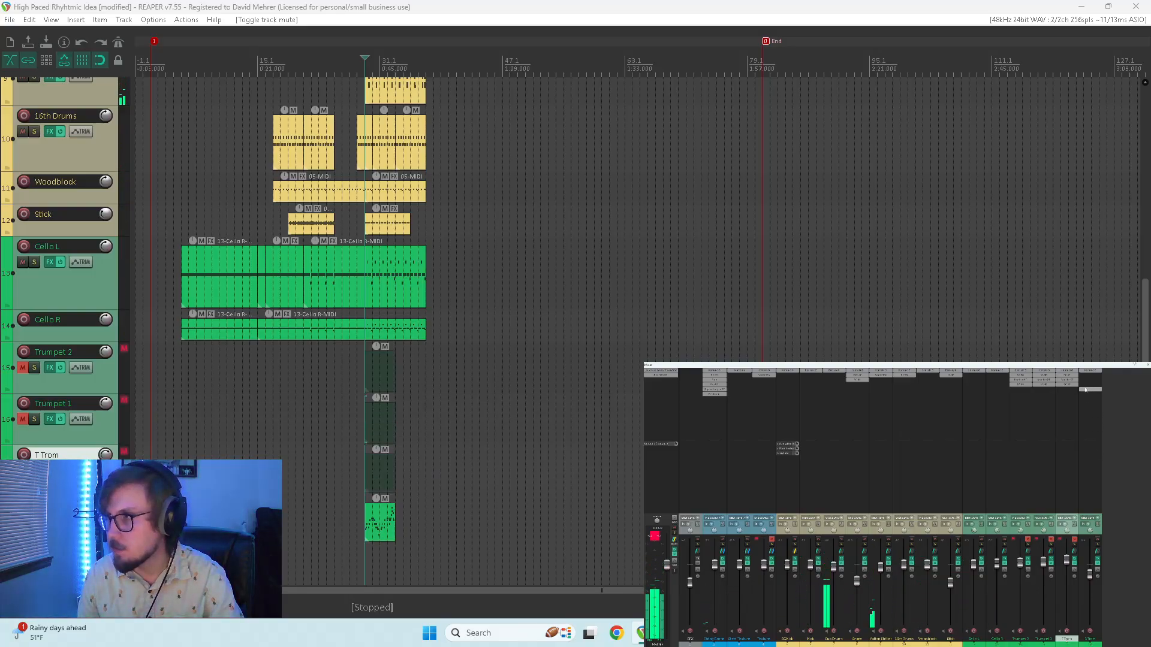
- Copy the Club Stage RC 48 onto B Trom, solo the track, and open the reverb clear of the mixer during playback
key("space")
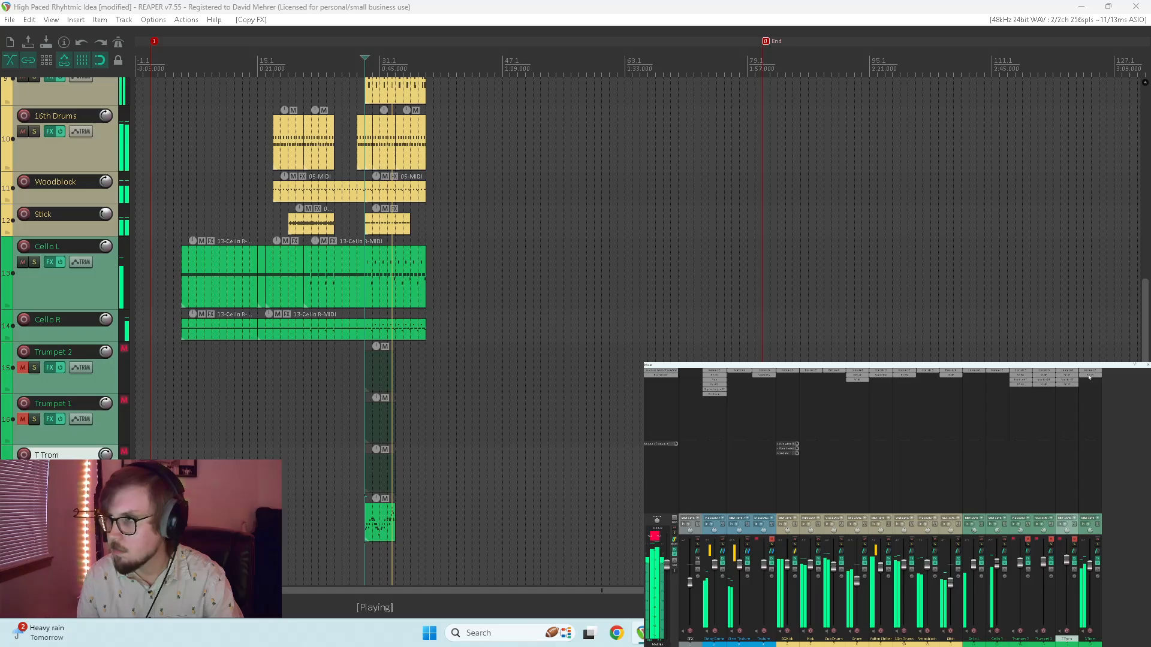
left_click(1090, 374)
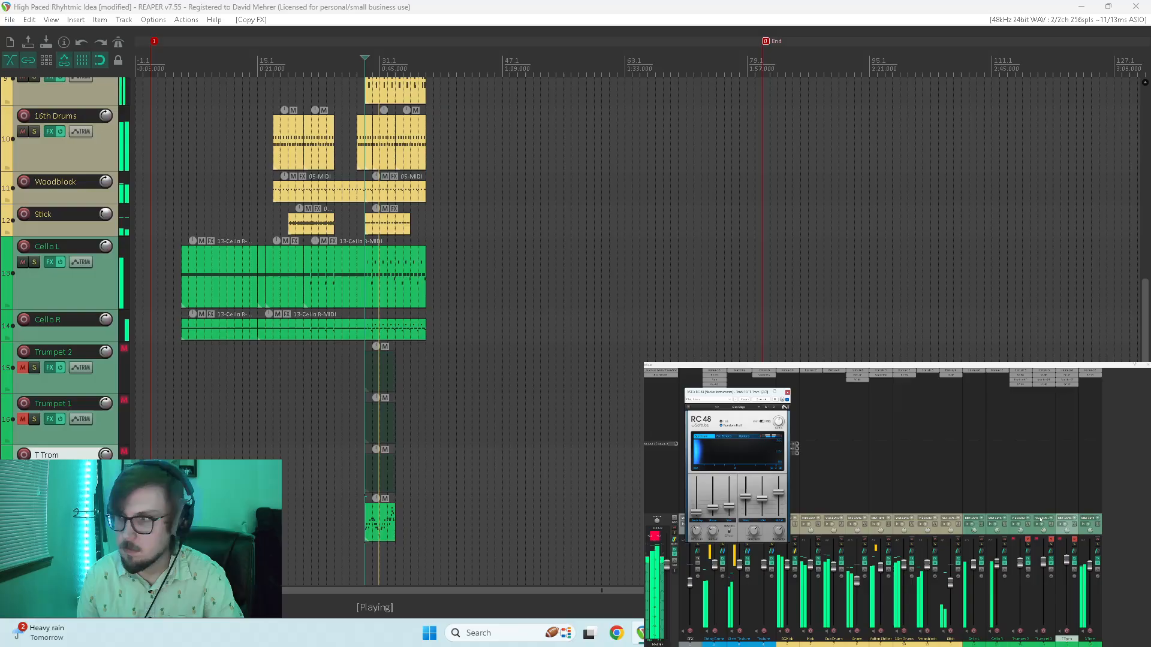
left_click(787, 393)
left_click(1098, 545)
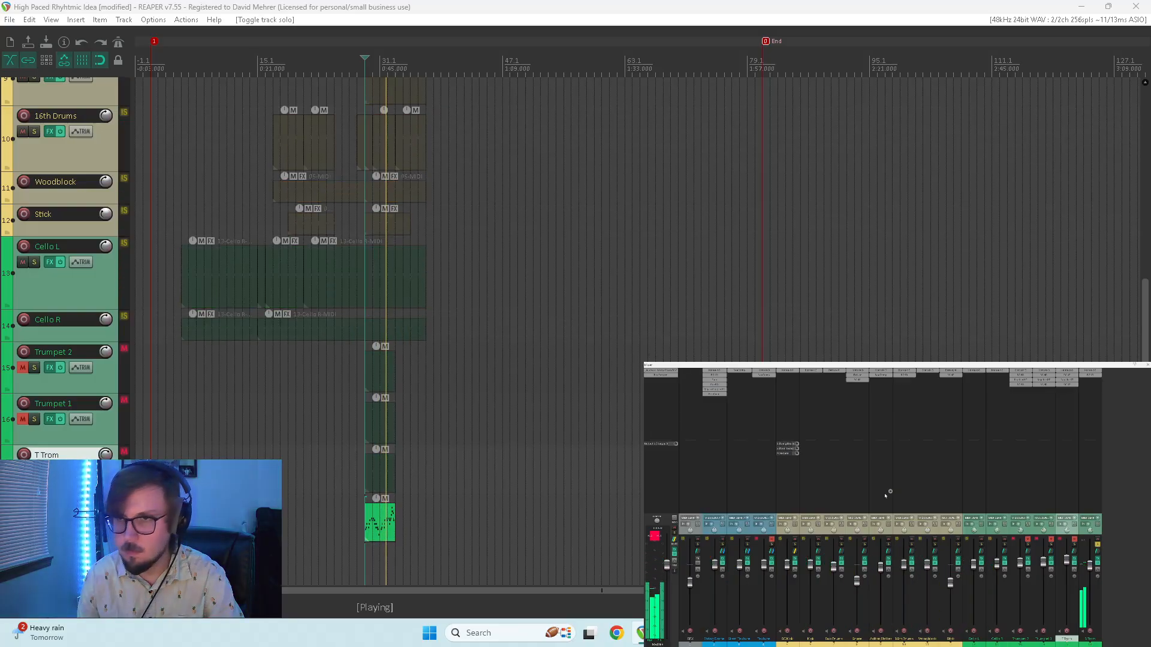
left_click(1085, 375)
left_click(1087, 377)
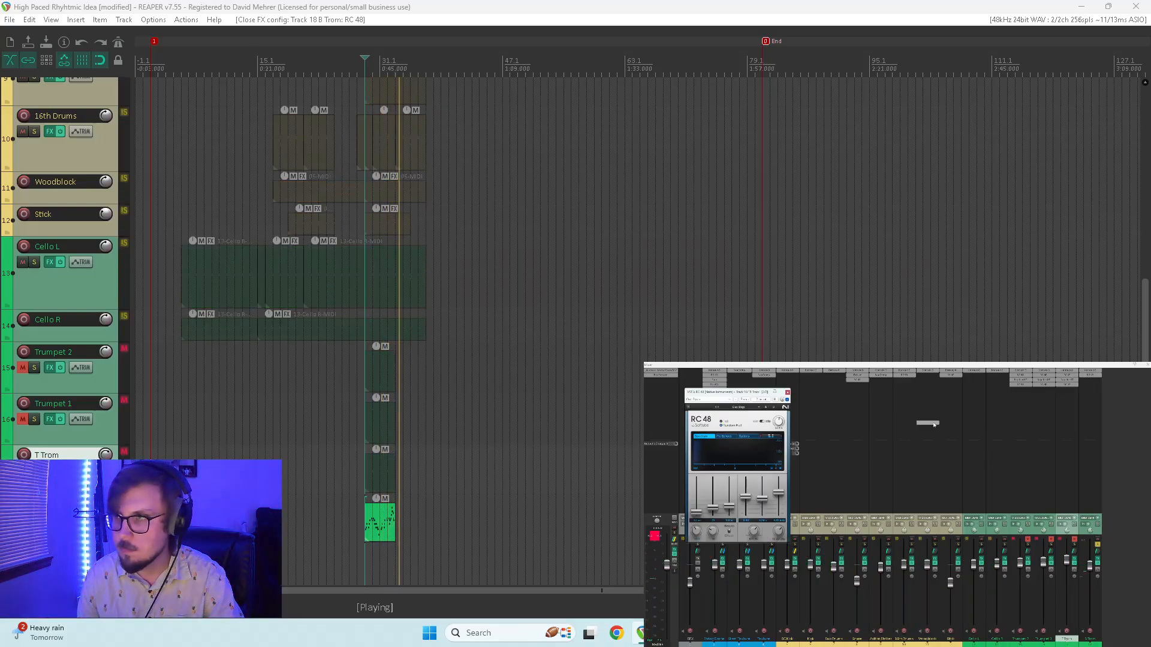
left_click_drag(748, 394, 819, 98)
key("space")
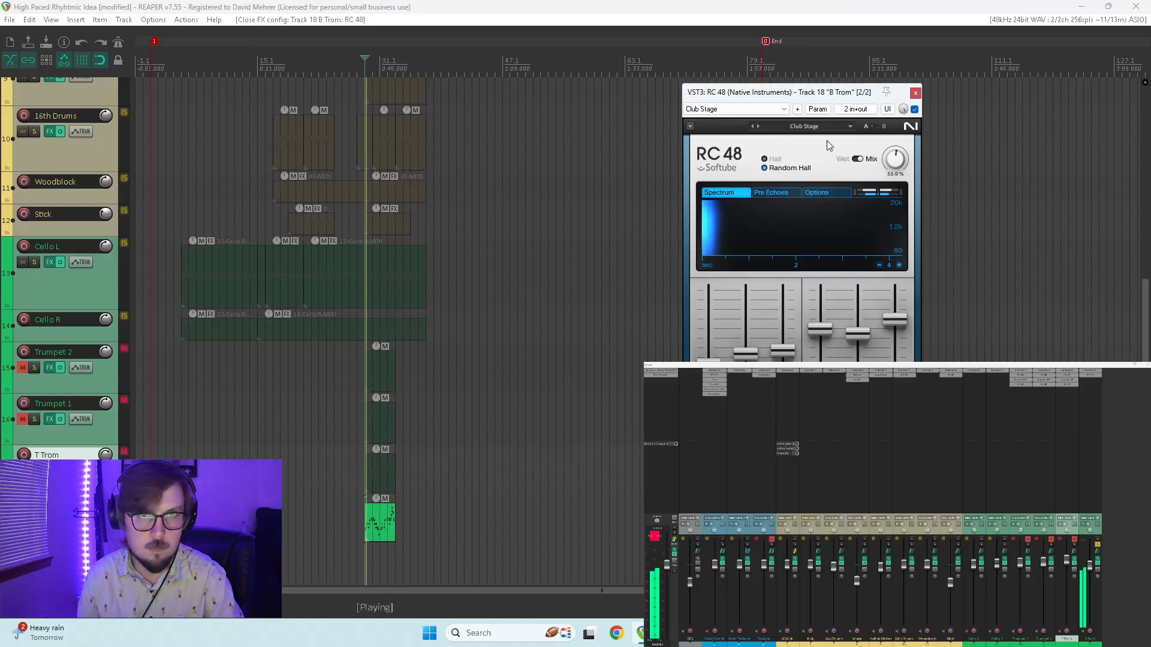
- Set the Club Stage RC 48's mix on B Trom to 67%, comparing it soloed and in the full mix, and close its window
mouse_move(896, 162)
left_mouse_down()
mouse_move(896, 136)
mouse_move(896, 178)
left_mouse_up()
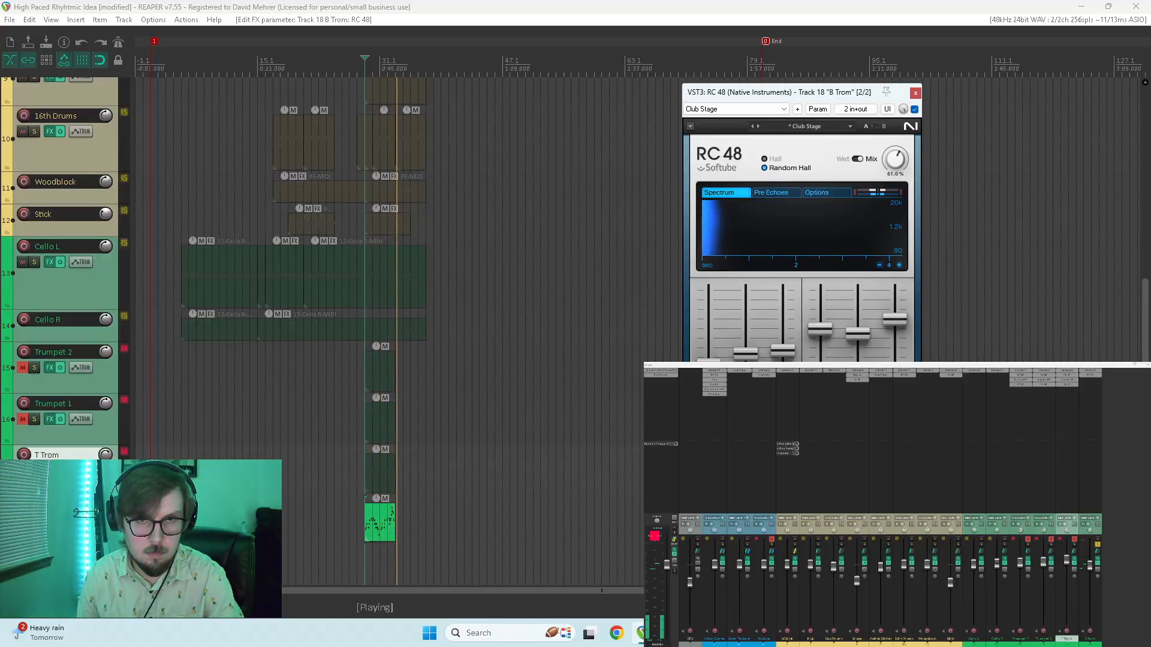
left_click_drag(897, 163, 899, 157)
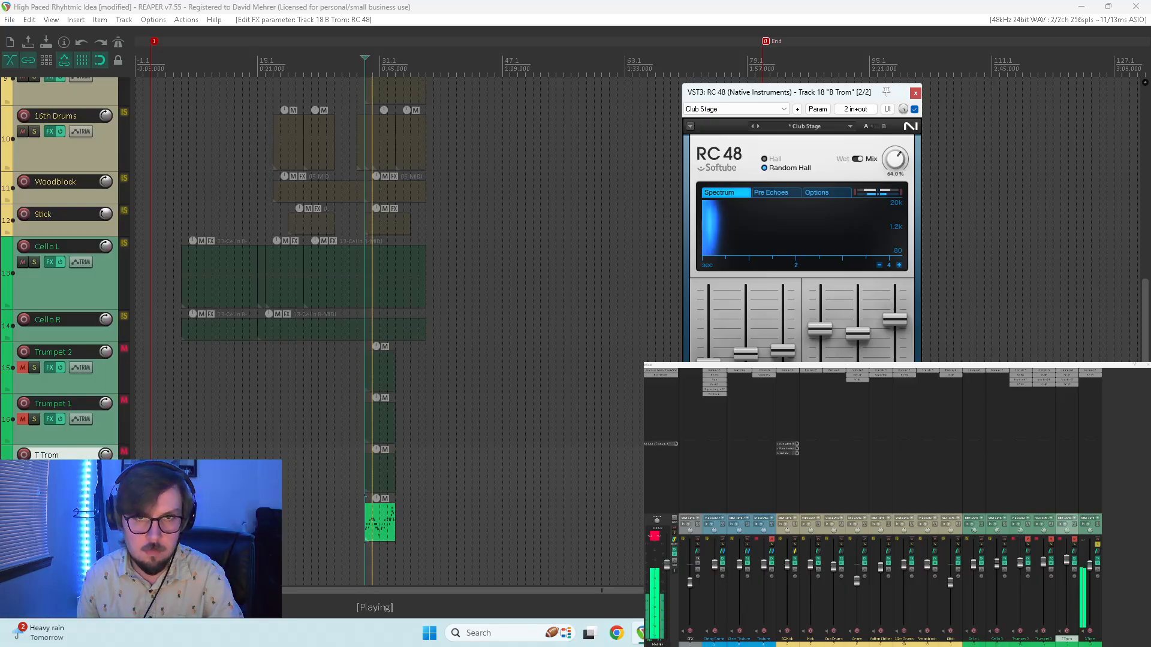
left_click(1097, 545)
left_click_drag(897, 161, 899, 155)
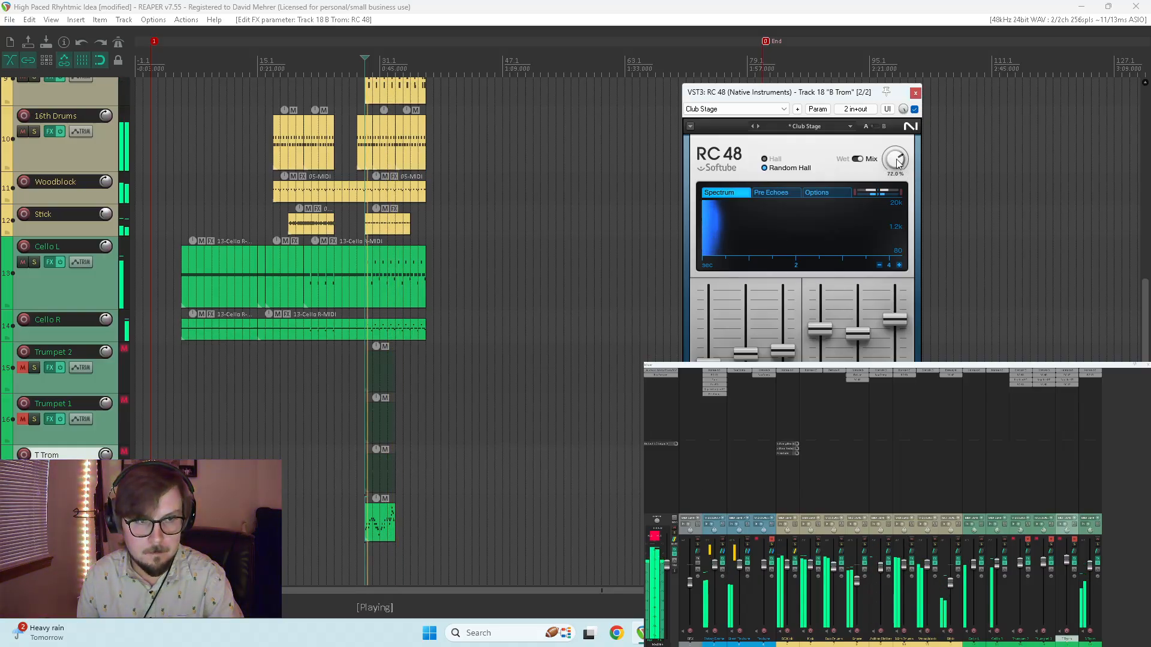
left_click_drag(897, 163, 897, 170)
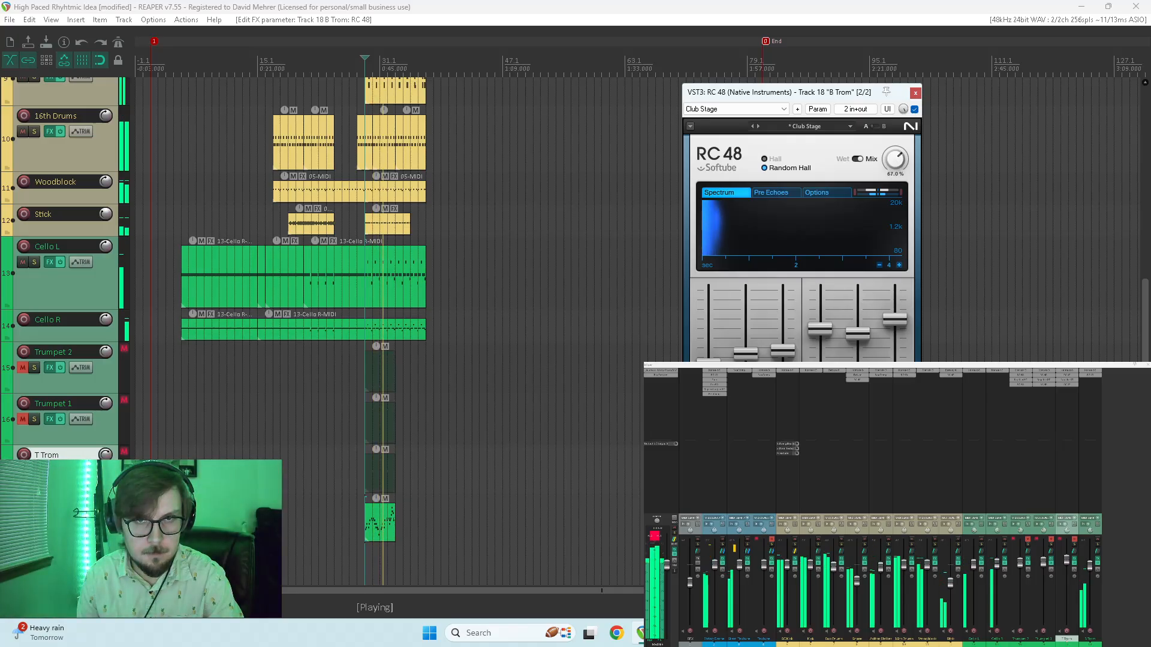
left_click(916, 93)
- Copy T Trom's Replika XT onto B Trom, open the delay clear of the mixer, and restart playback
left_click_drag(1067, 381, 1090, 380)
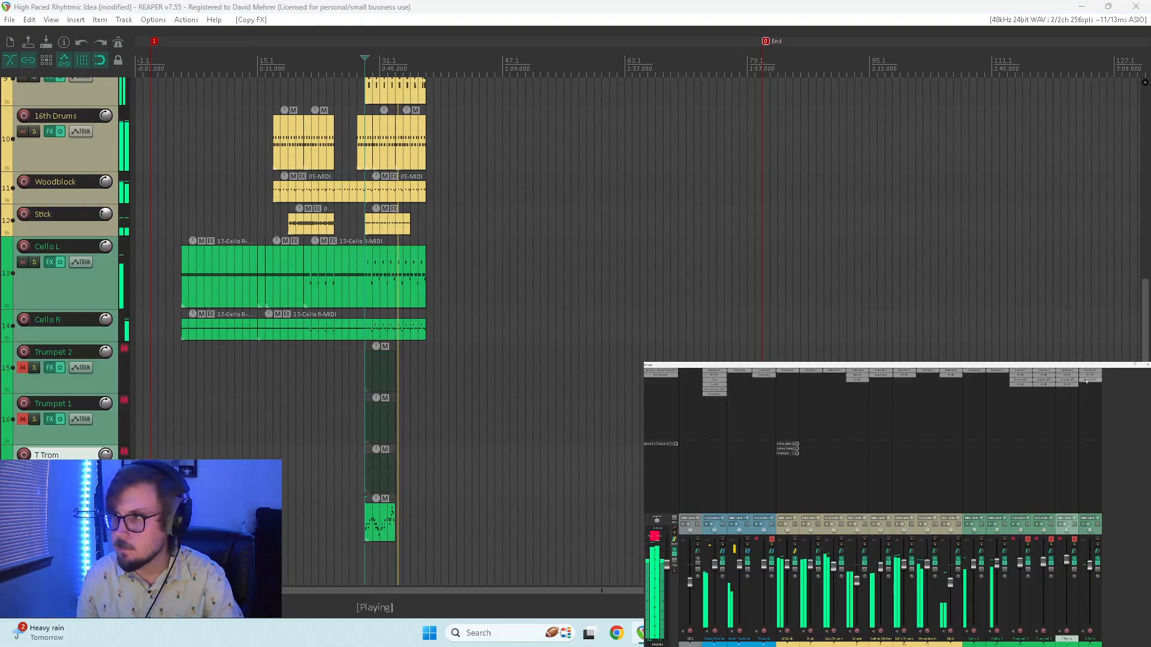
left_click(1091, 381)
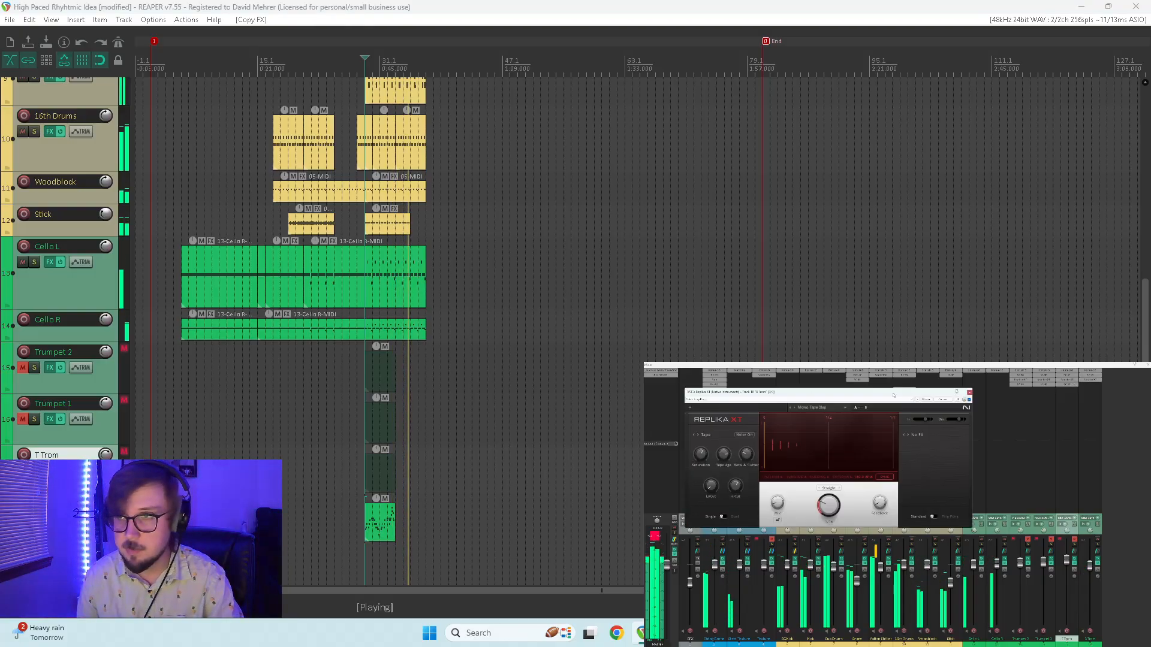
left_click_drag(893, 392, 733, 132)
key("space")
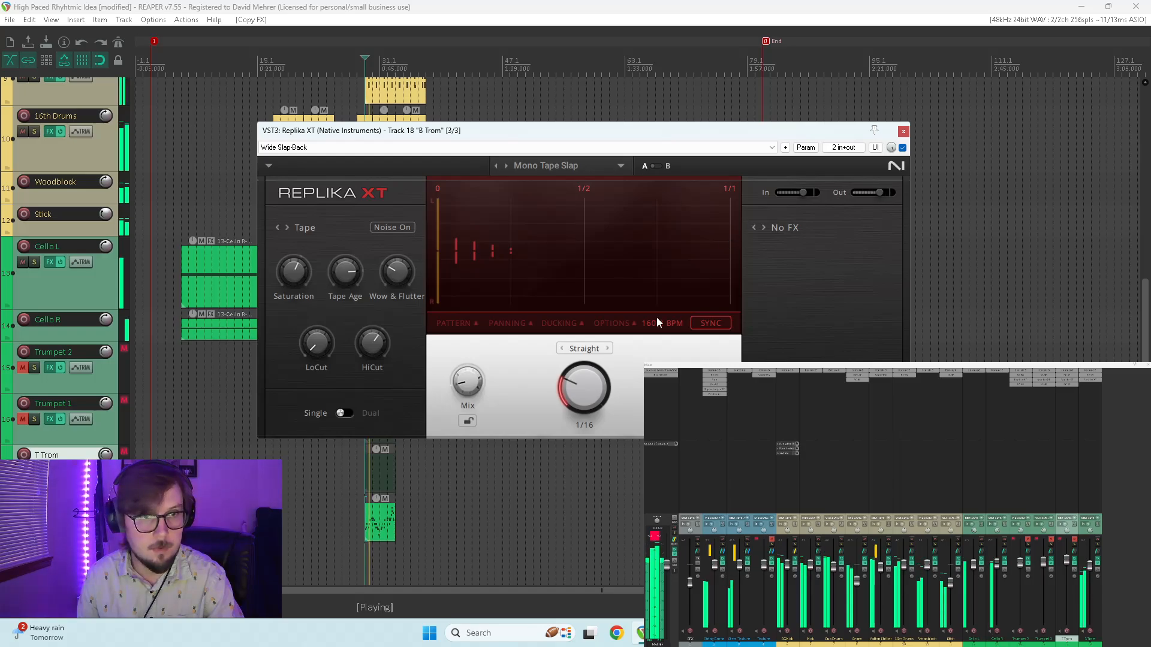
- Set B Trom's Replika XT mix to 90% dry / 10% wet, comparing it soloed, in the full mix and bypassed, and close its window
left_click(1097, 546)
mouse_move(467, 382)
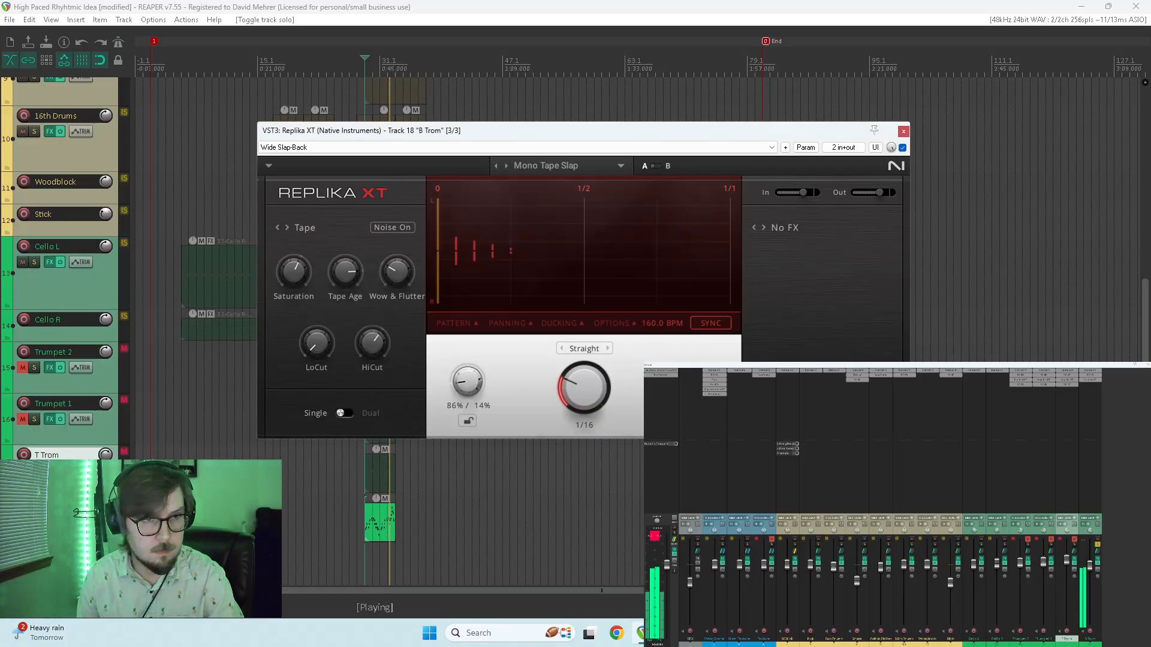
left_click_drag(467, 382, 480, 390)
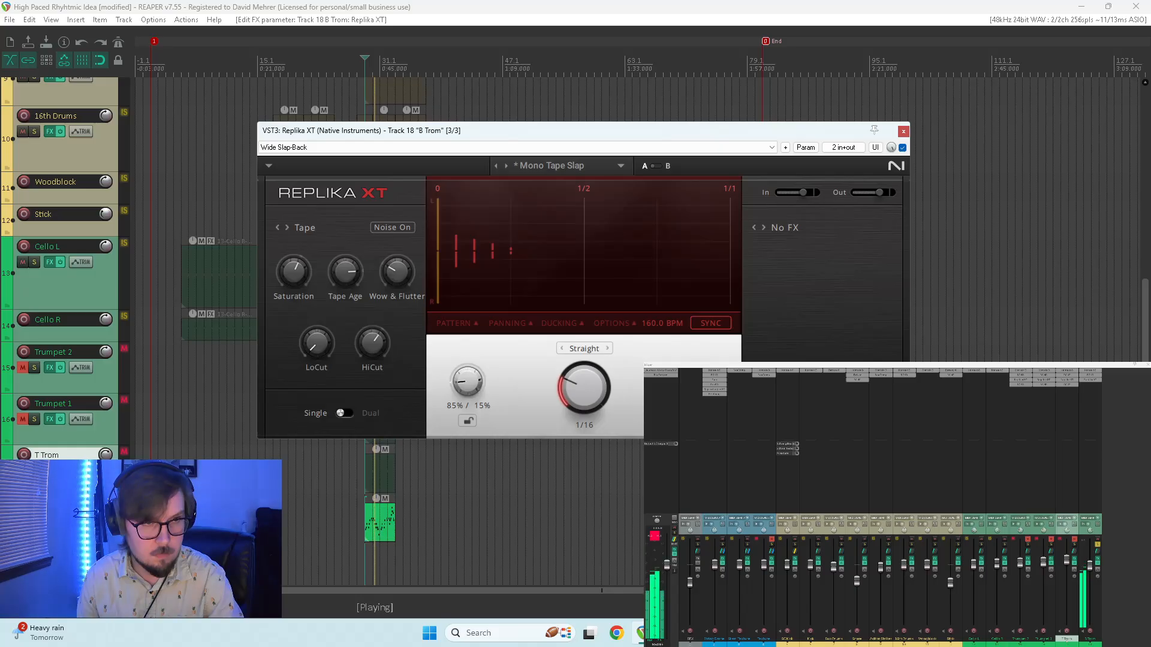
left_click(1098, 546)
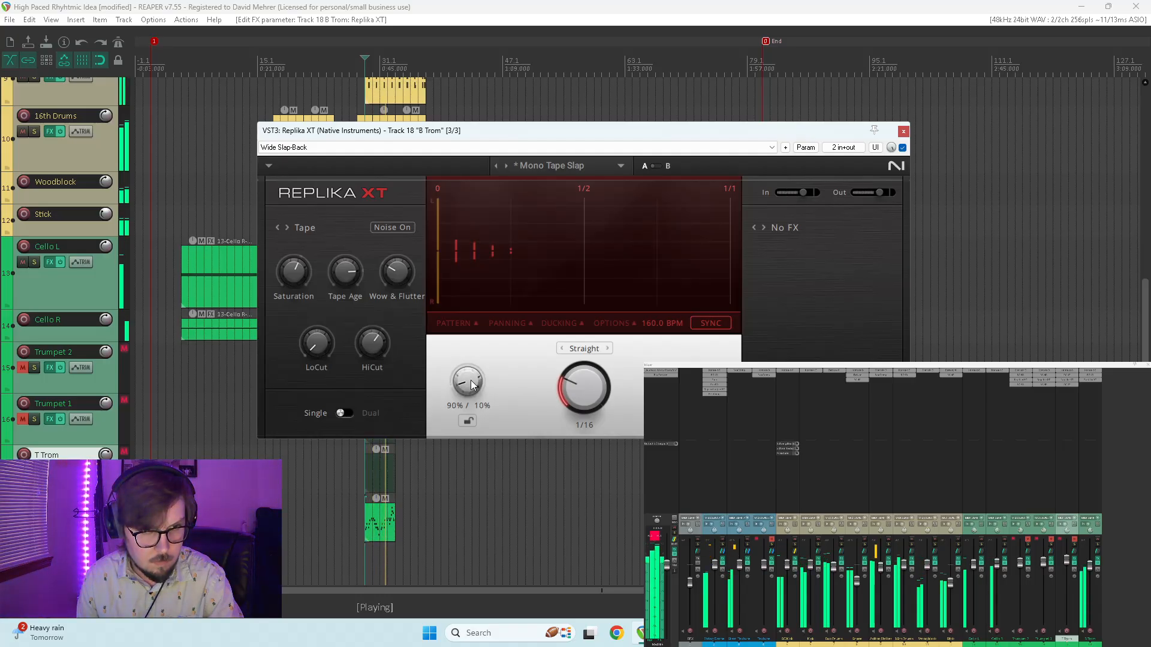
left_click(1098, 543)
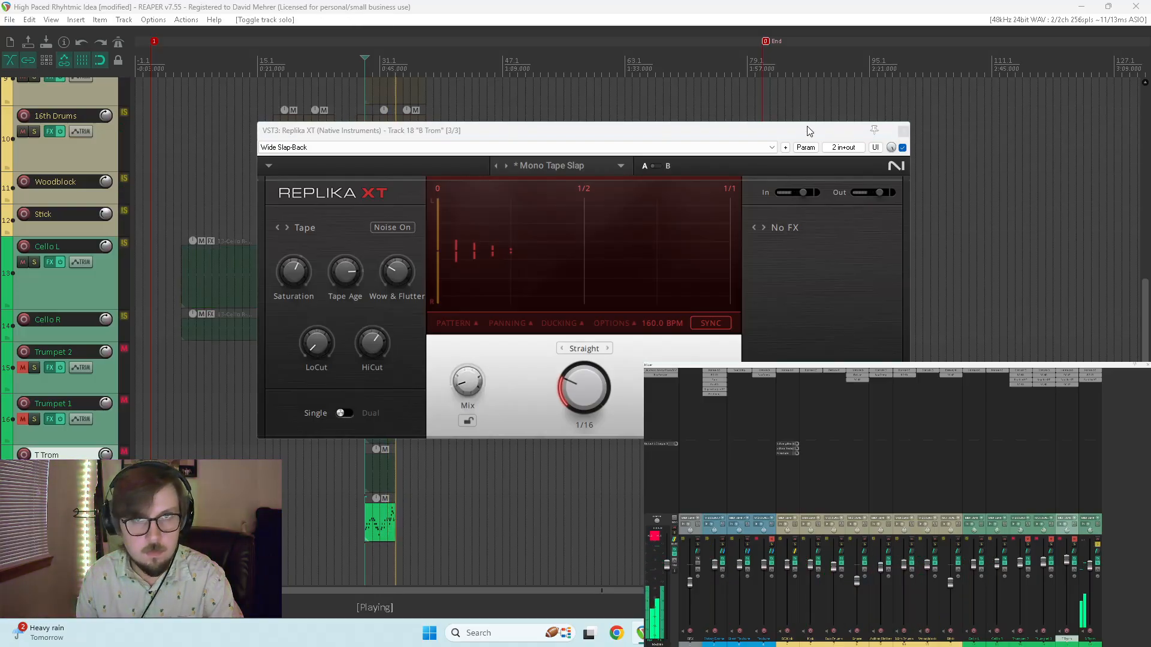
left_click(903, 148)
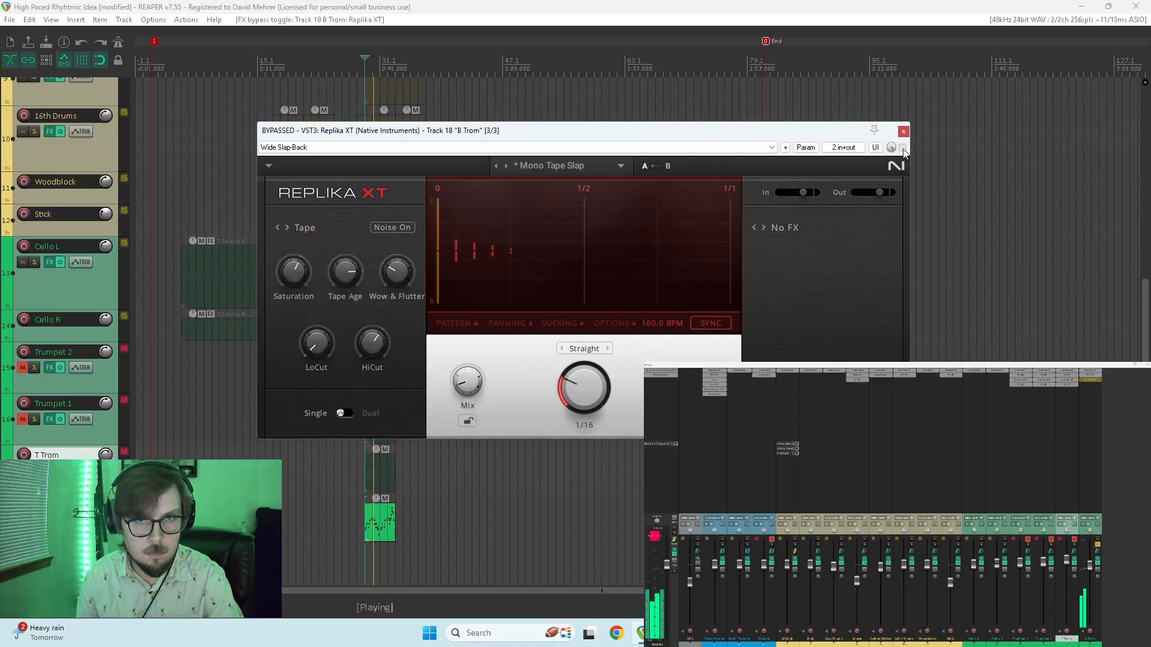
left_click(903, 148)
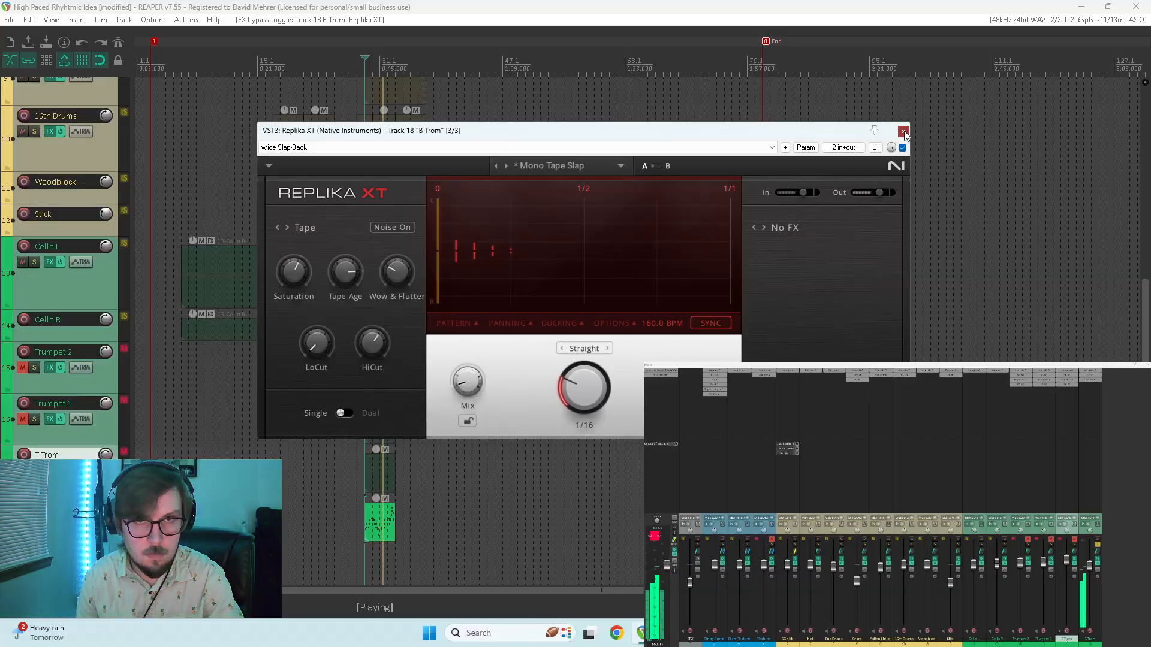
left_click(903, 131)
- Add an RC 24 reverb as the fourth effect on B Trom
double_click(1086, 387)
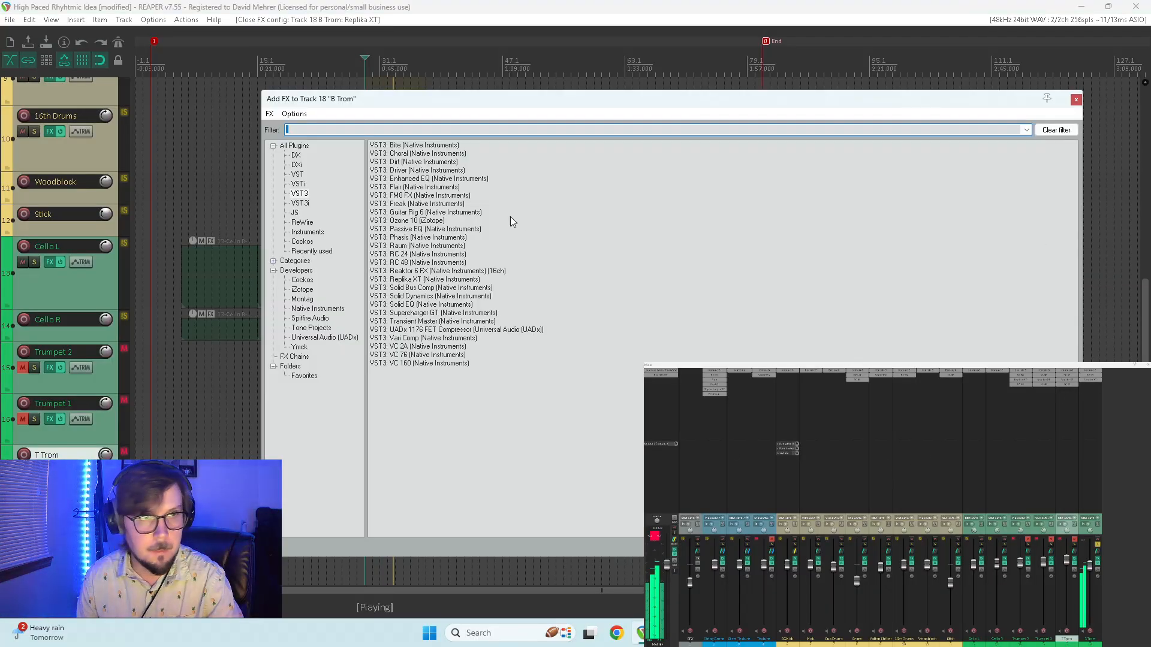
left_click(393, 255)
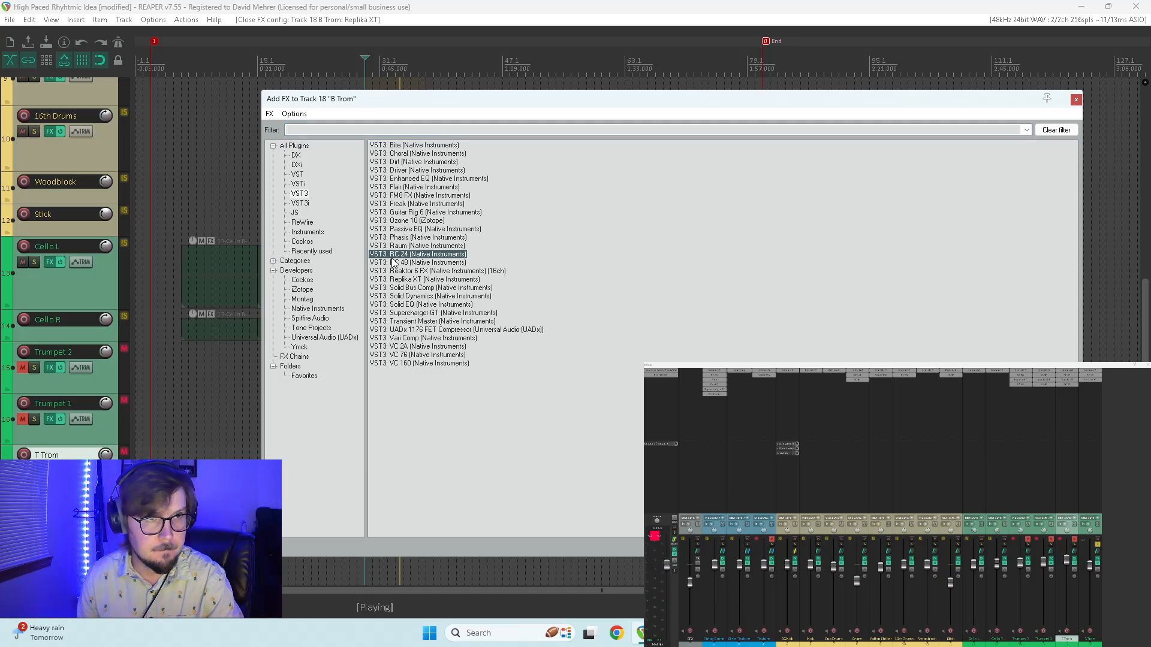
double_click(396, 267)
double_click(396, 265)
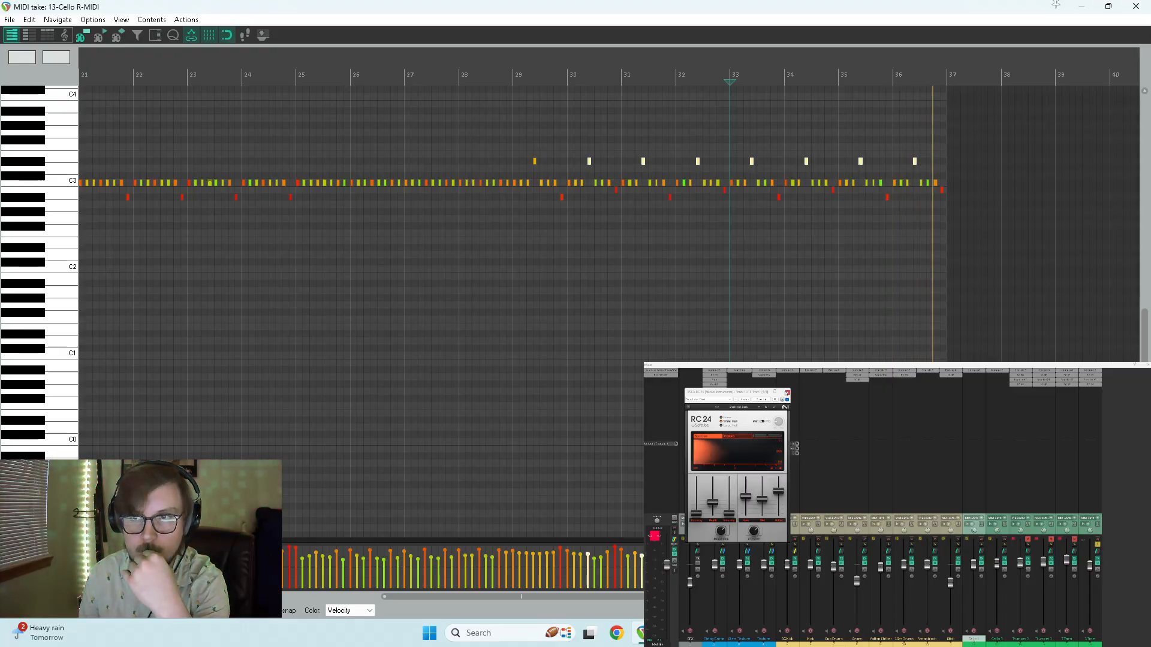
- Replace B Trom's RC 24 with an RC 48, browse its presets, and close the effects window without choosing one
right_click(1090, 385)
left_click(1057, 415)
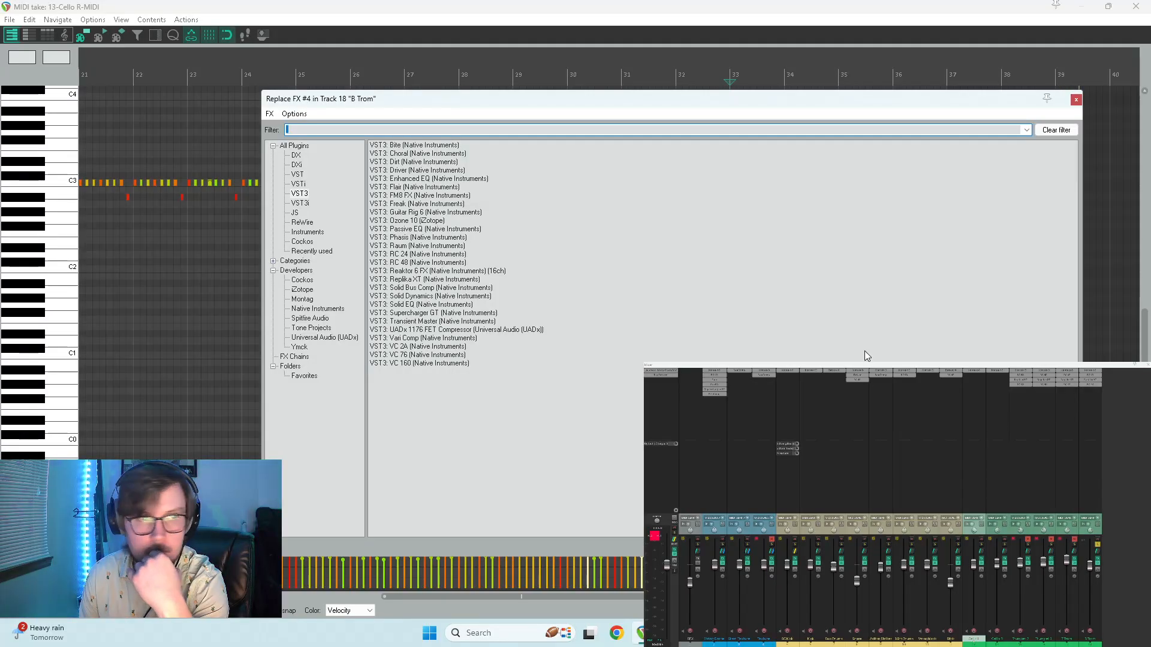
left_click(395, 263)
double_click(395, 264)
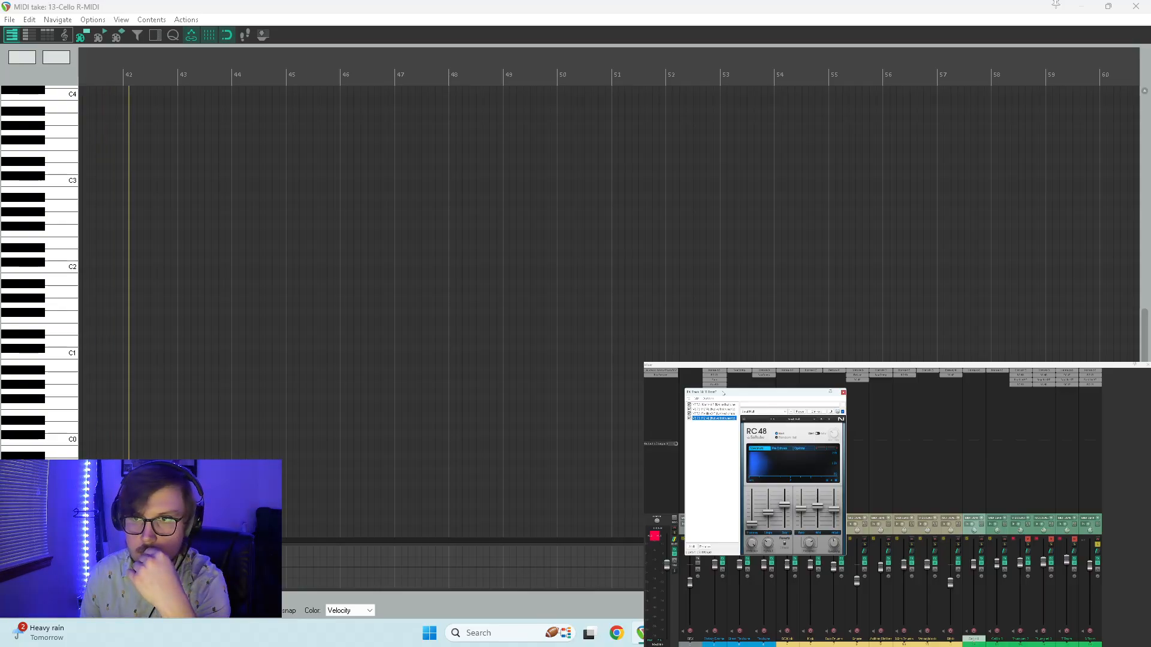
left_click(809, 421)
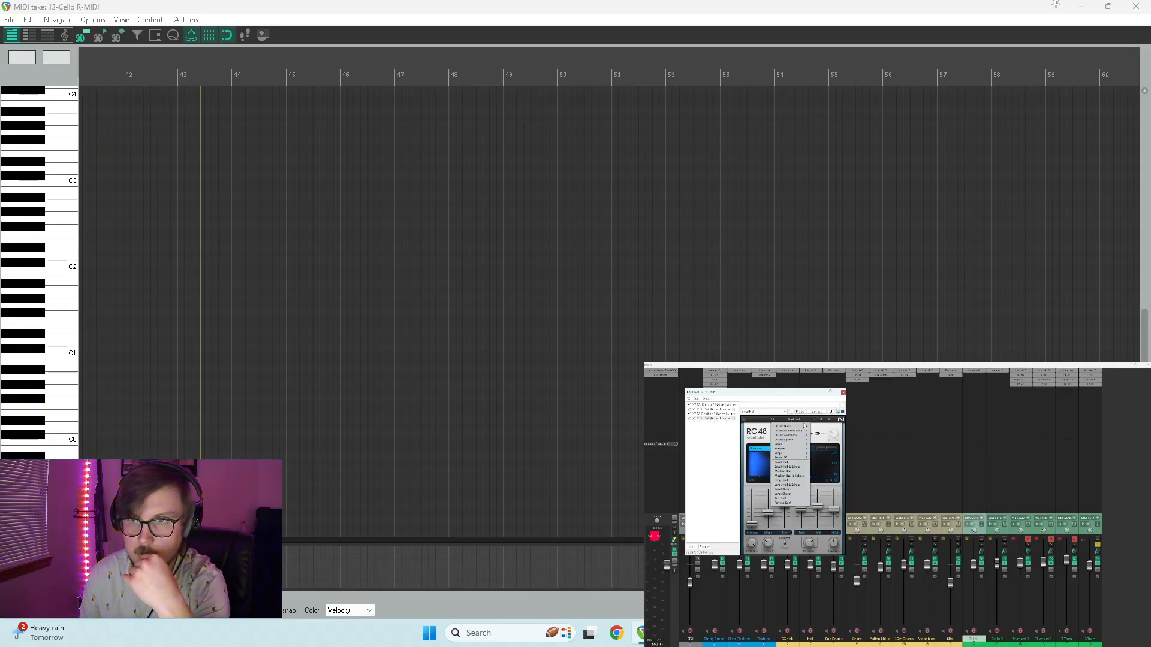
left_click_drag(812, 392, 786, 135)
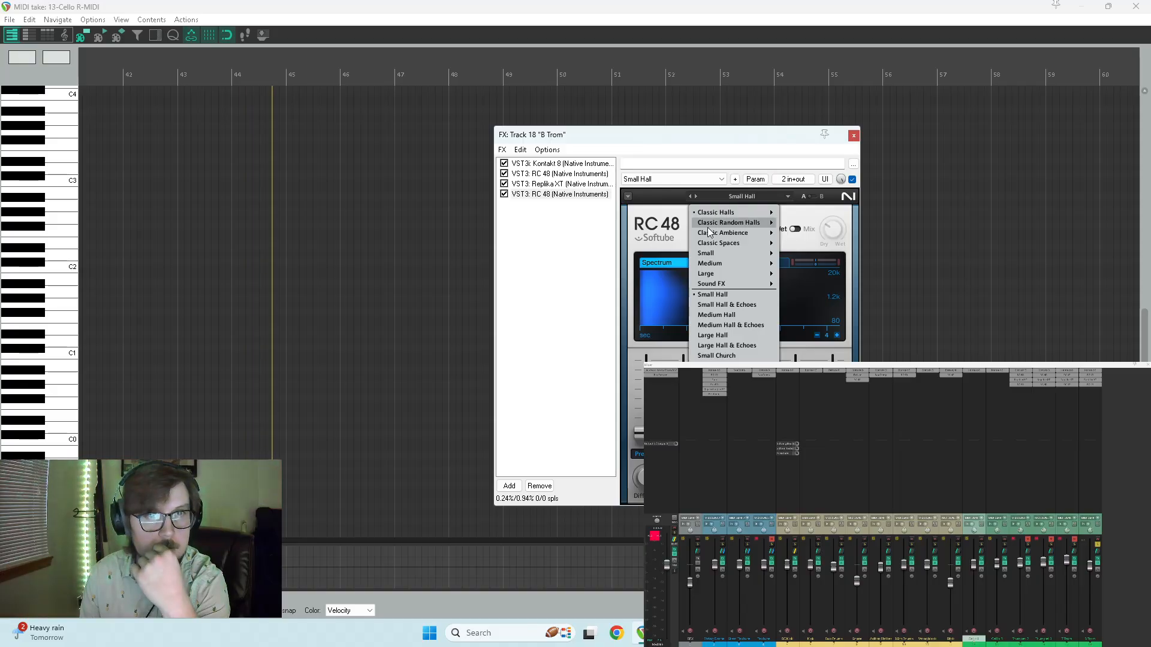
left_click(854, 134)
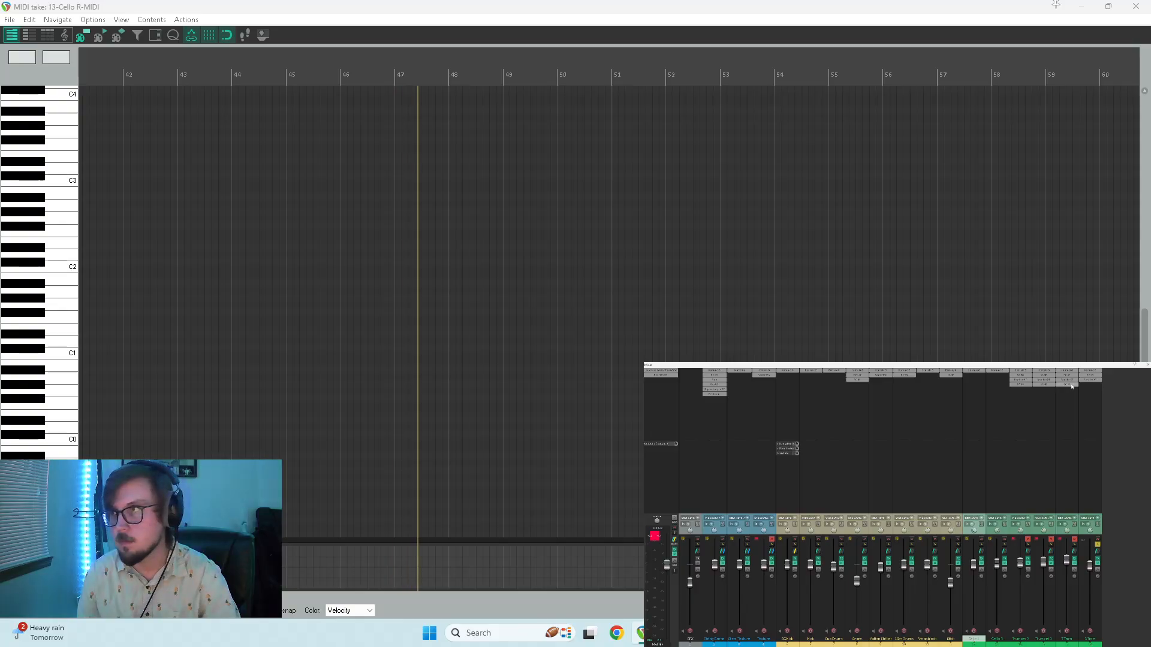
- Copy T Trom's Dark Plate RC 48 onto B Trom as its fourth effect and close the plugin window
left_click_drag(1071, 386, 1094, 386)
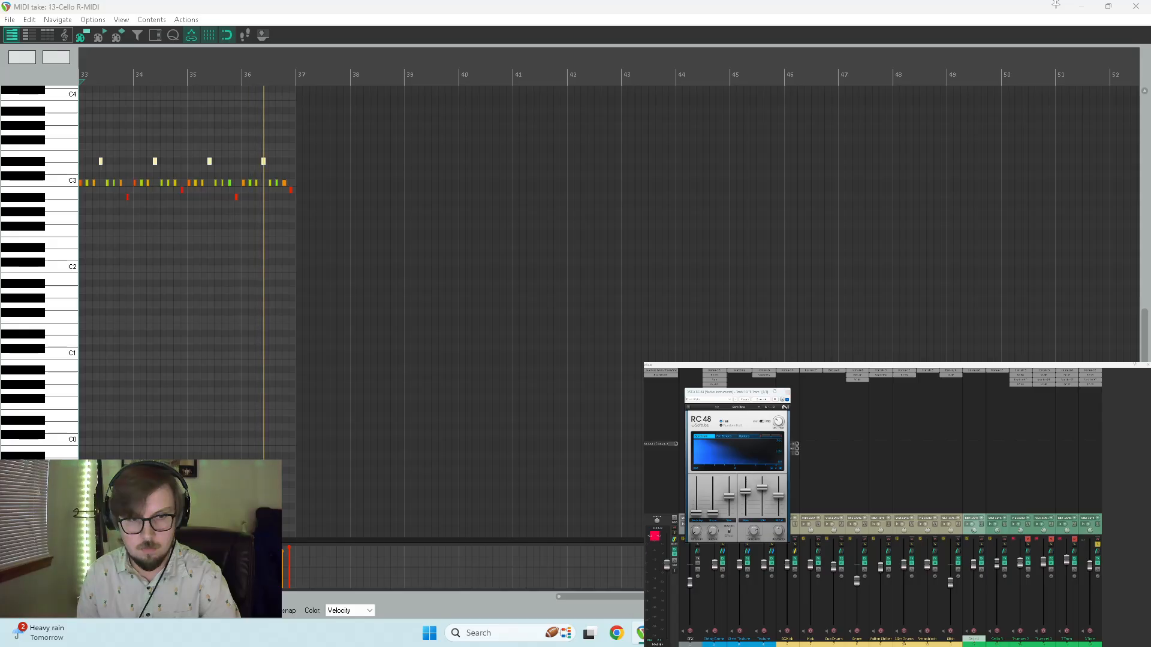
key("alt+Tab")
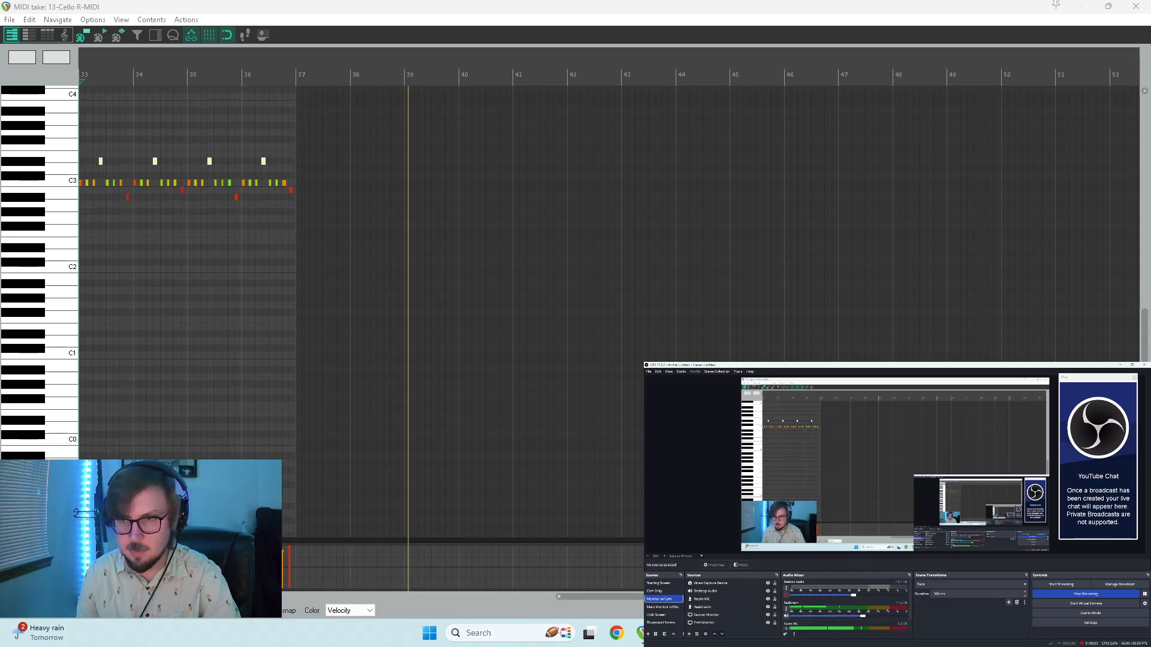
key("alt+Tab")
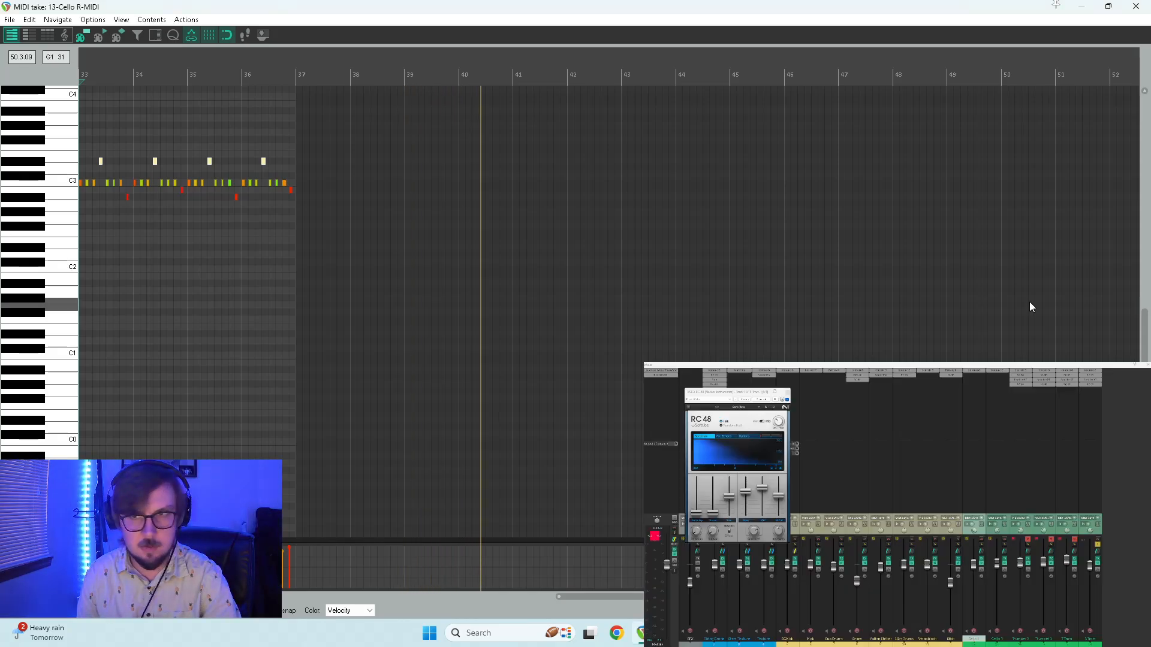
left_click(788, 393)
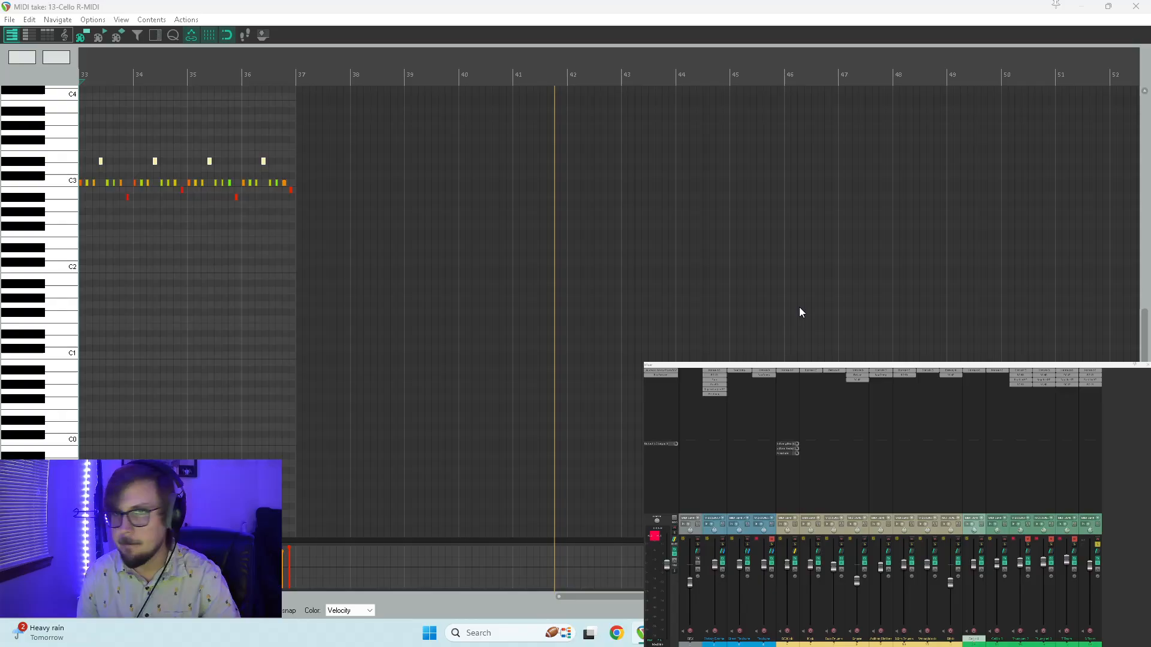
- Retry opening the audio hardware and shrink the MIDI editor window to uncover the arrangement
key("alt+Tab")
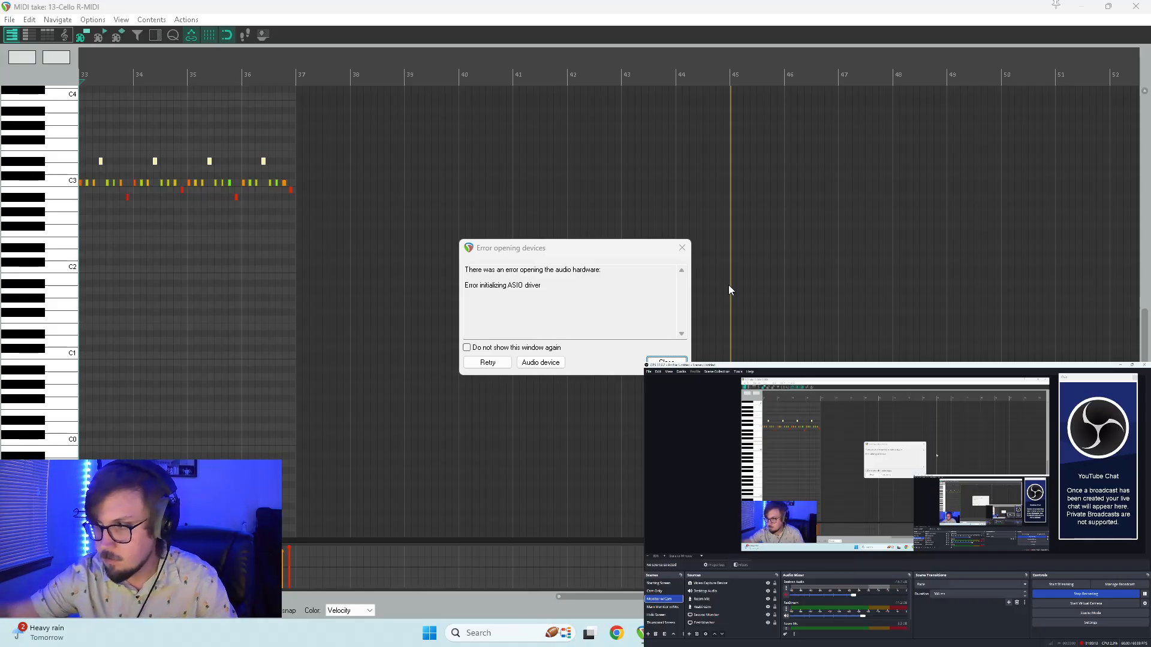
left_click(479, 363)
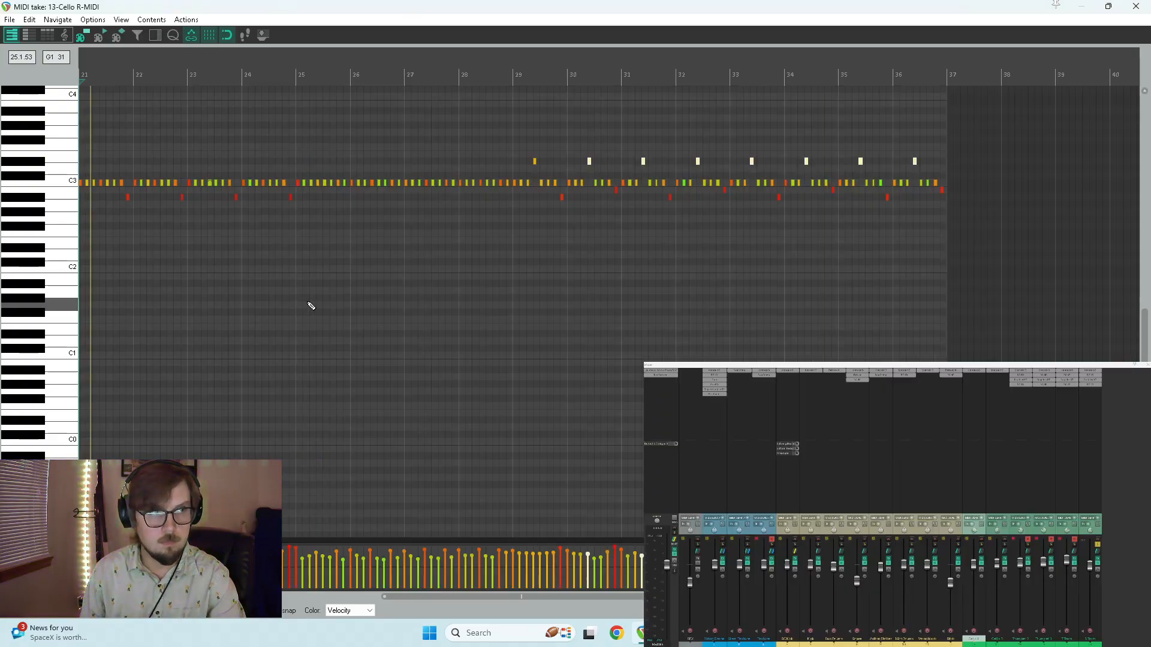
left_click(344, 292)
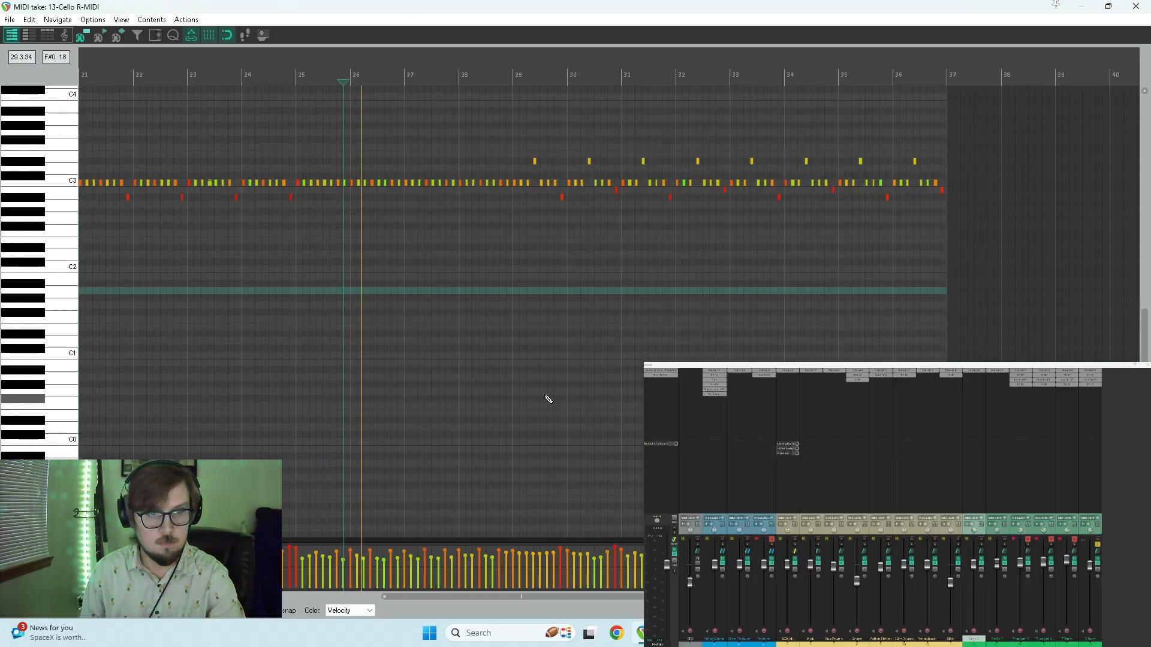
double_click(540, 7)
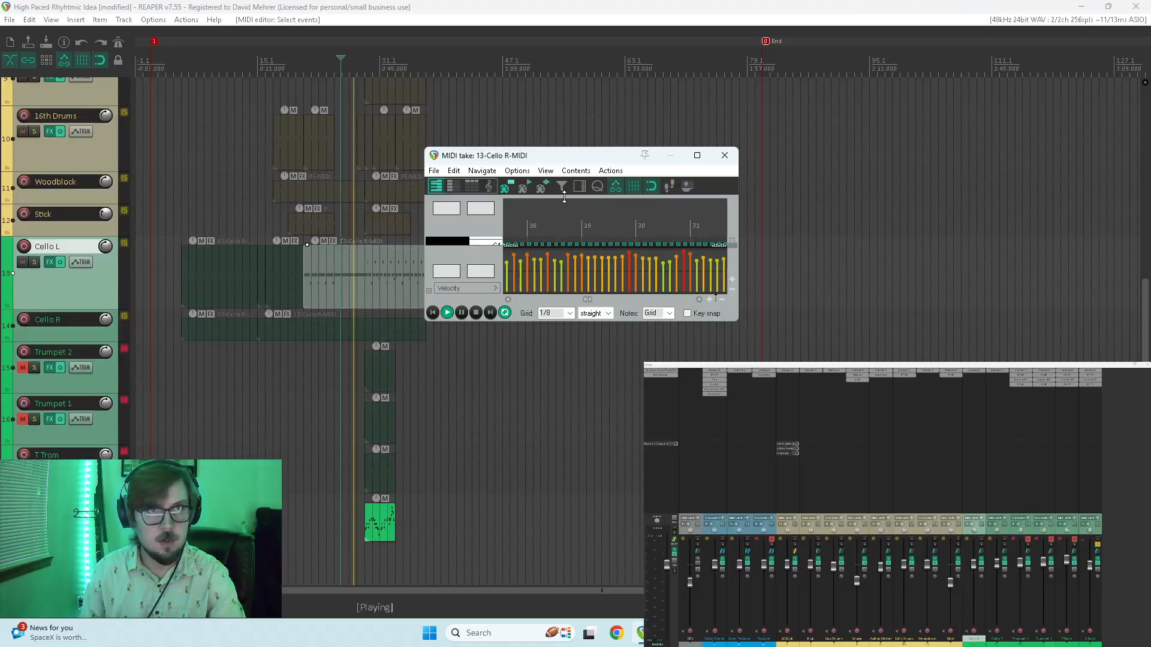
left_click(45, 45)
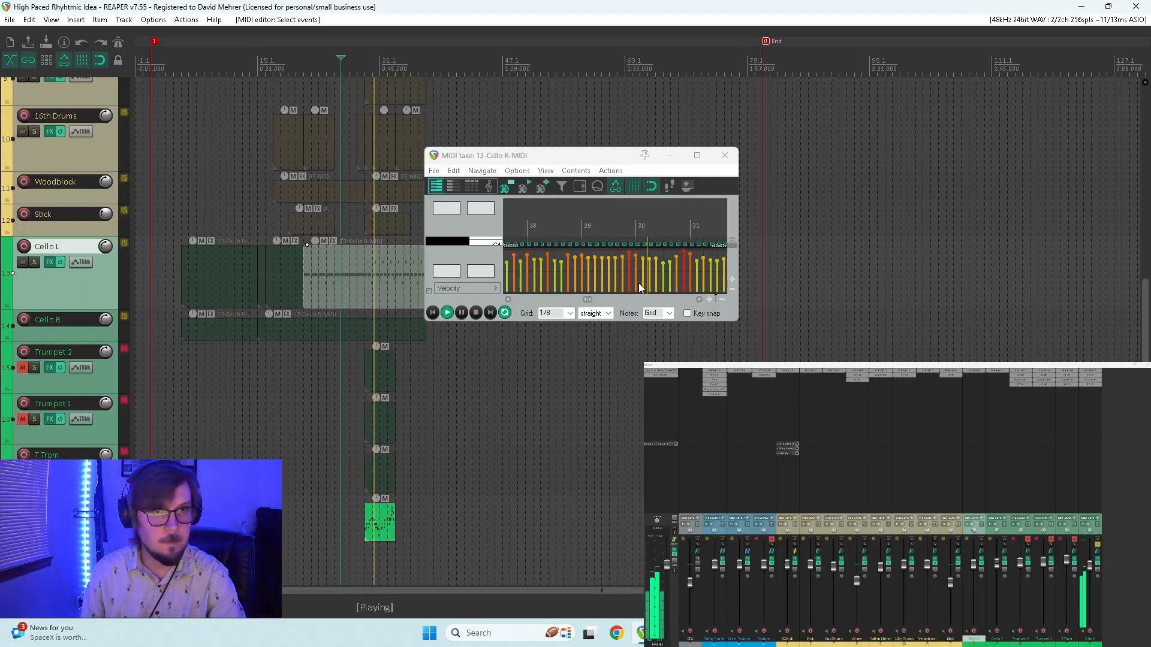
- Maximize the Cello R MIDI editor, open B Trom's RC 48 reverb, and close the editor to return to the arrangement
left_click(698, 156)
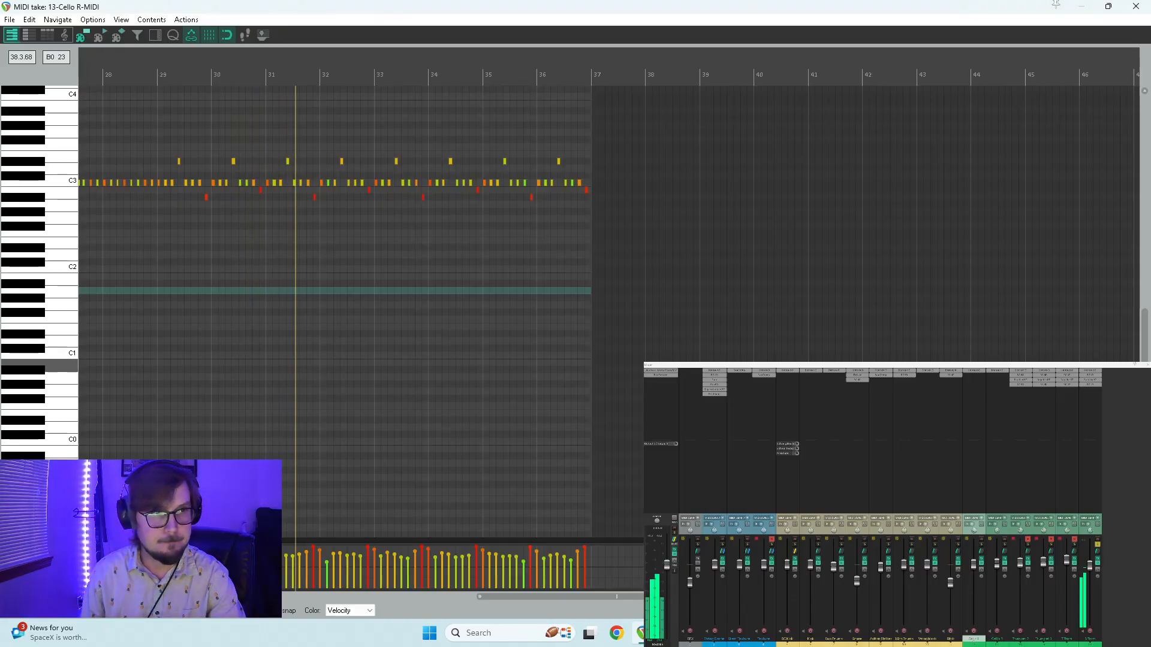
left_click(1089, 387)
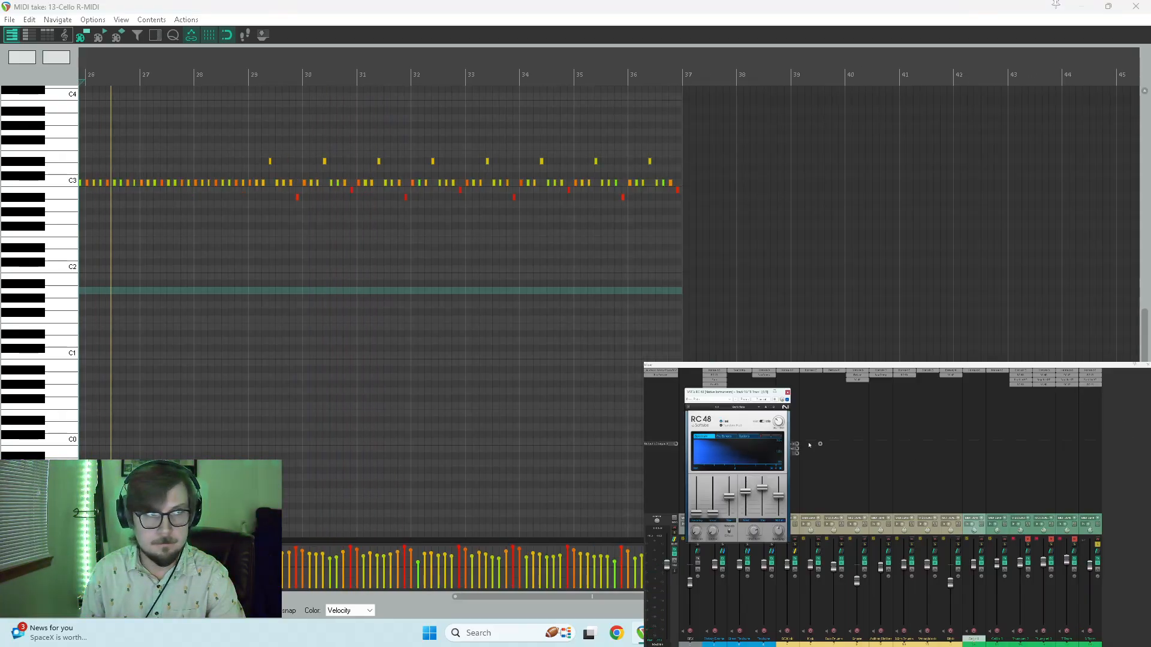
left_click(521, 262)
left_click(1135, 6)
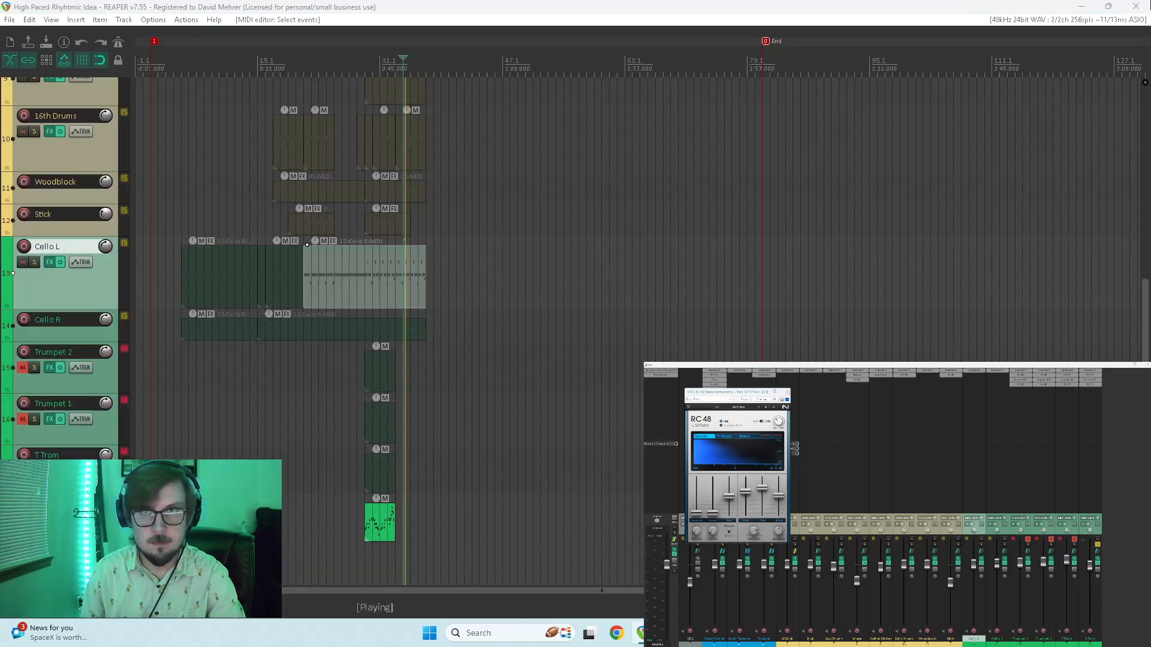
- Play B Trom's part in the full mix with the other brass unmuted, and close its RC 48 and MIDI editor
double_click(380, 522)
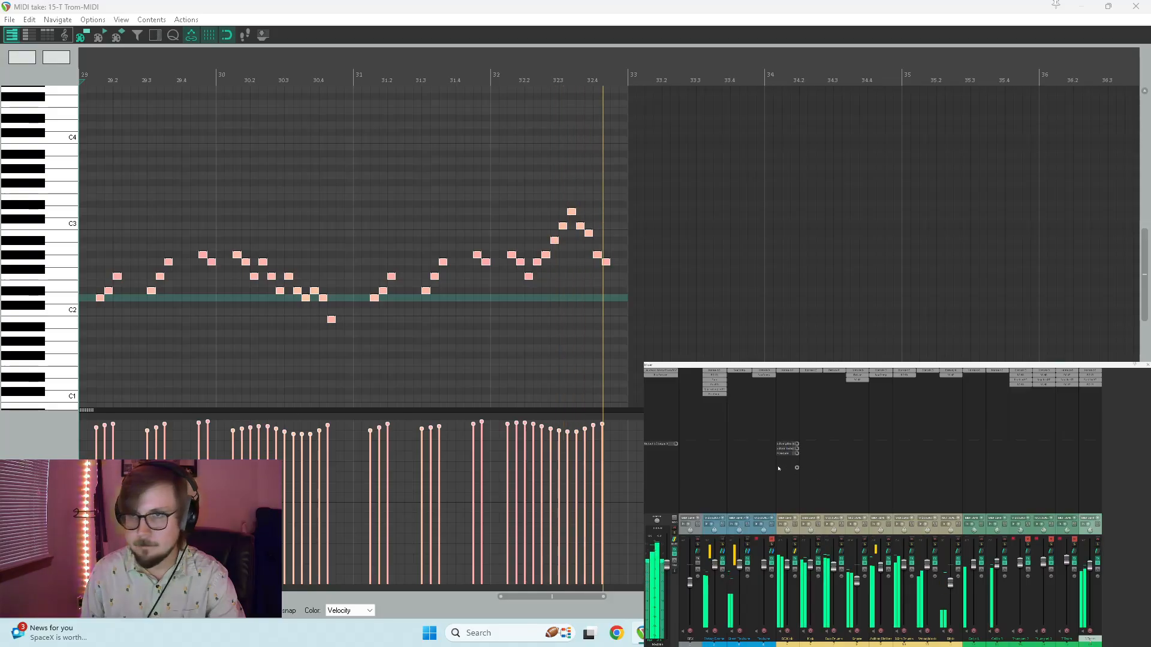
key("space")
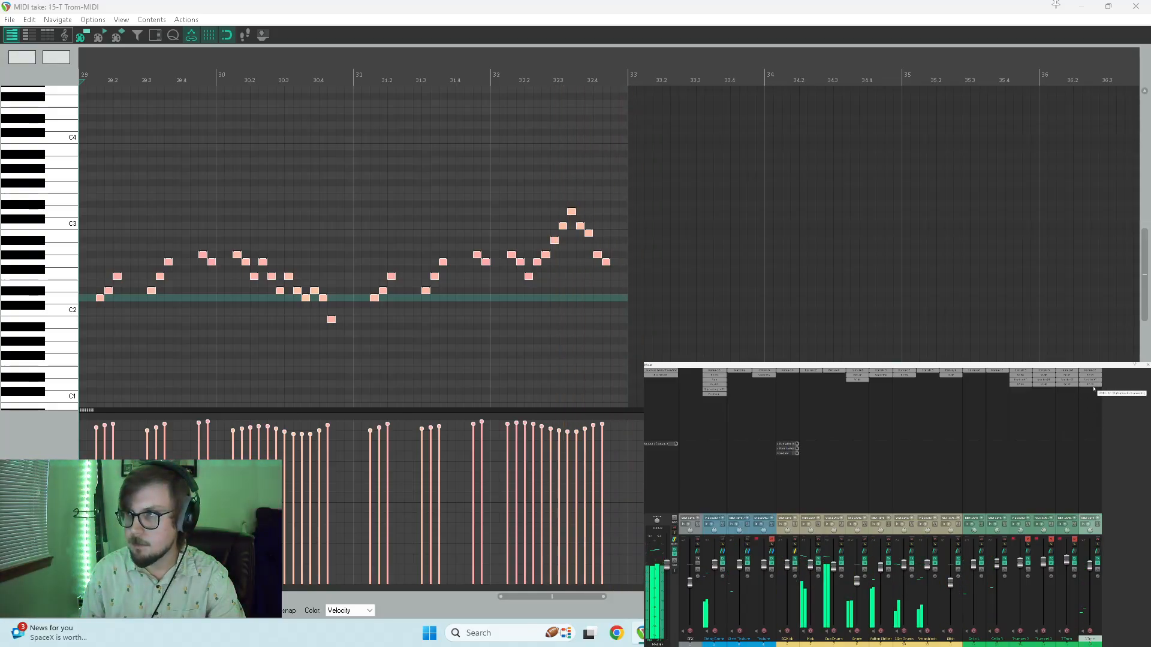
left_click(1090, 380)
key("space")
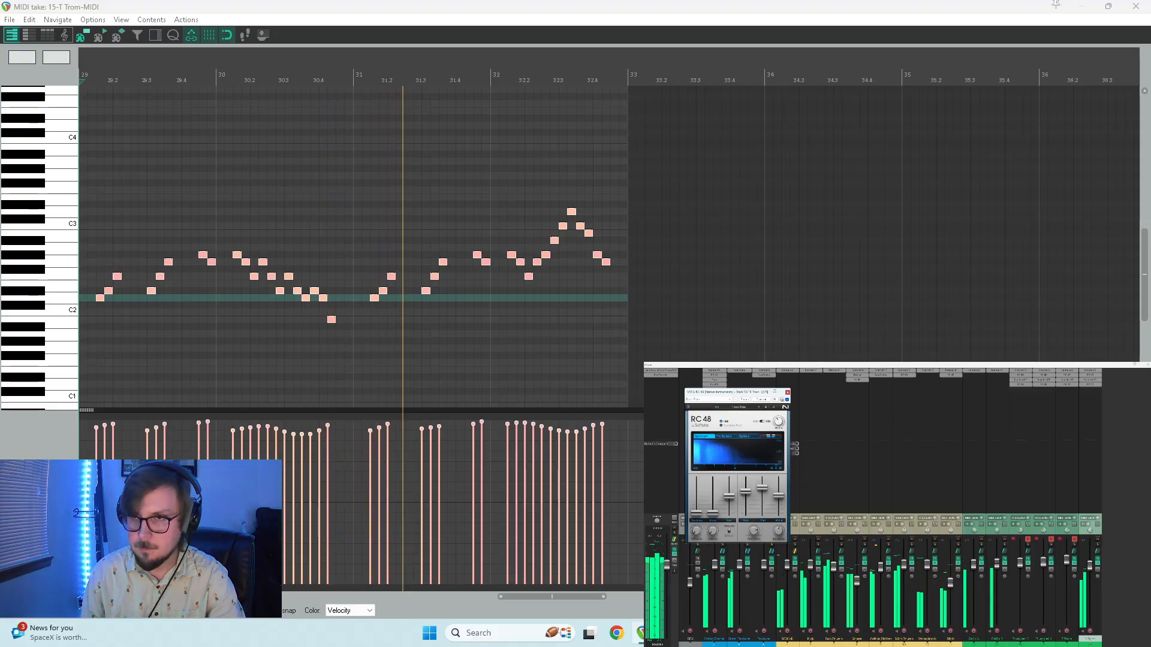
left_click(788, 392)
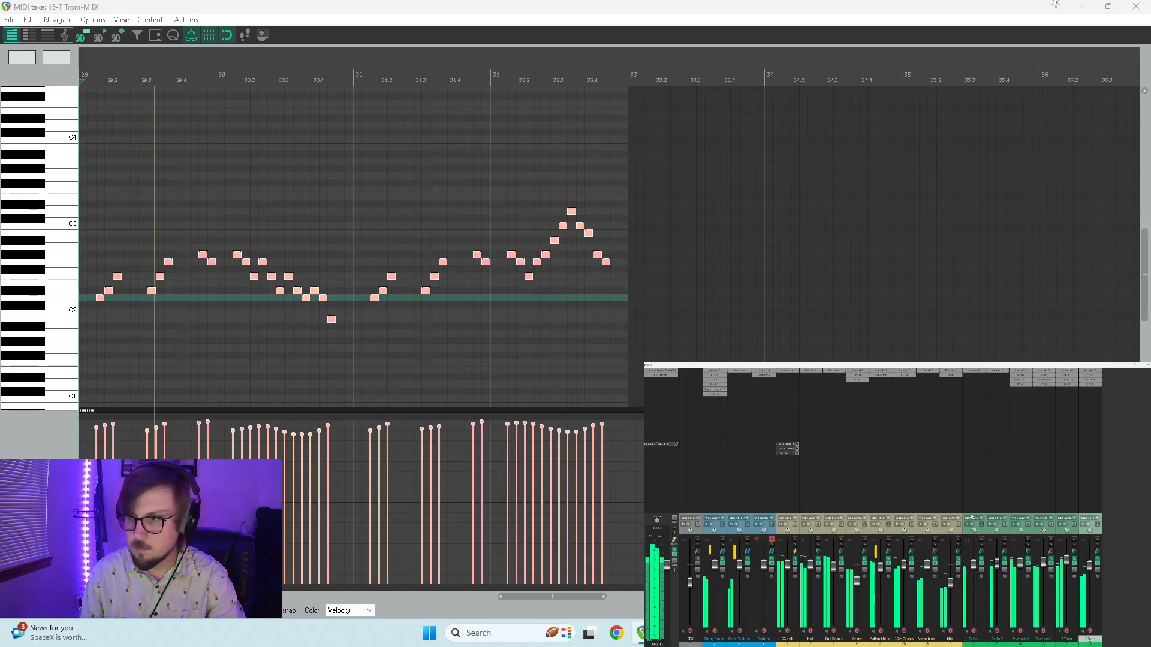
left_click(1136, 6)
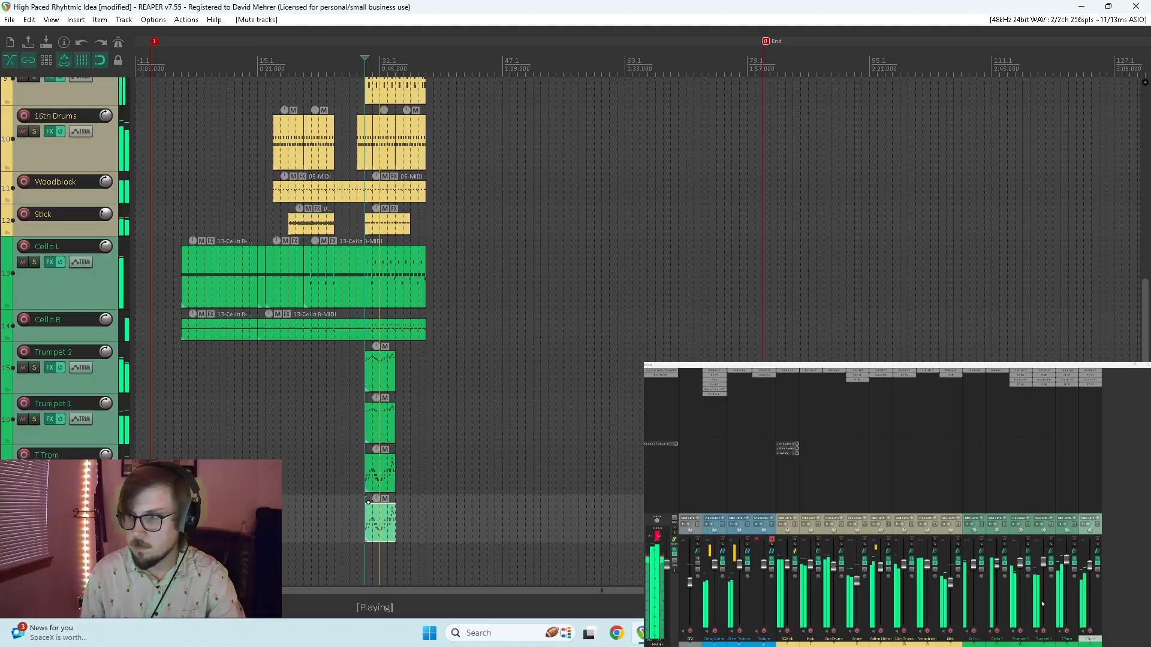
- Solo the four brass tracks, stop playback, and open the keyswitch page of T Trom's Tenor Trombone in Kontakt
left_click(1098, 544)
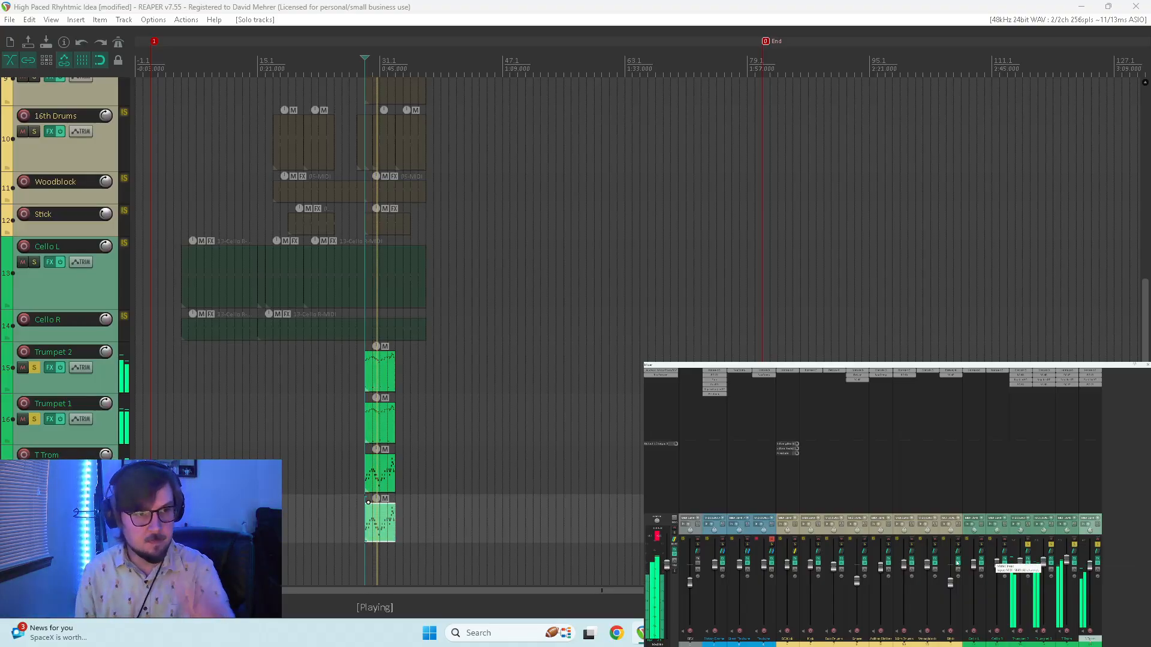
left_click(1072, 372)
key("space")
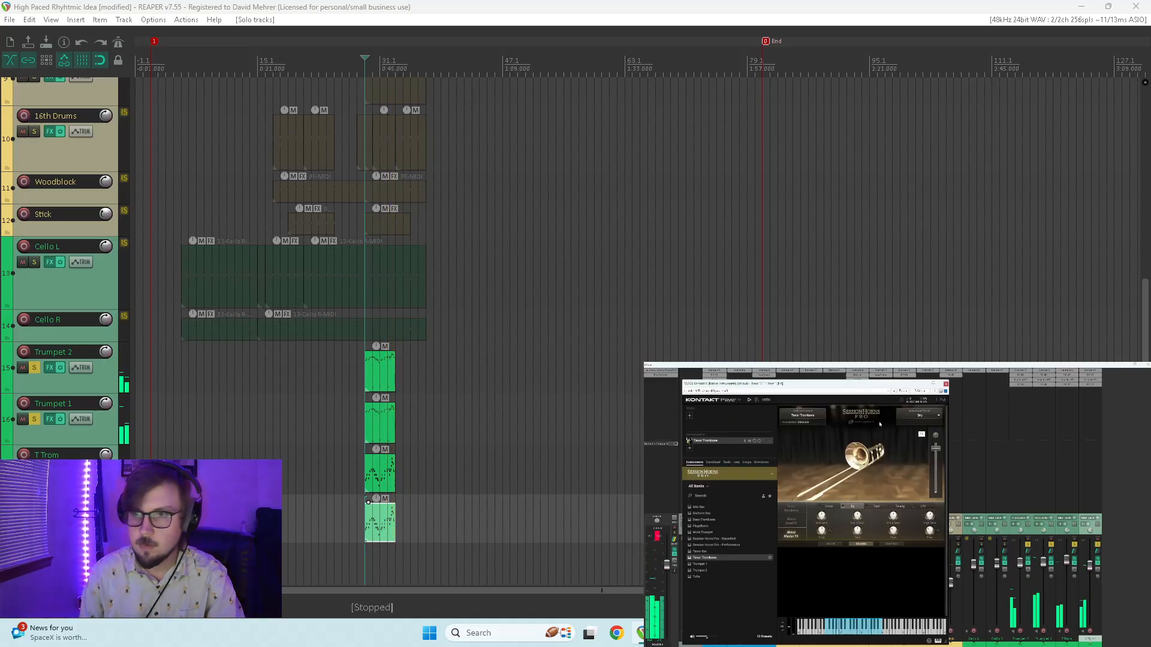
left_click(790, 523)
left_click(792, 510)
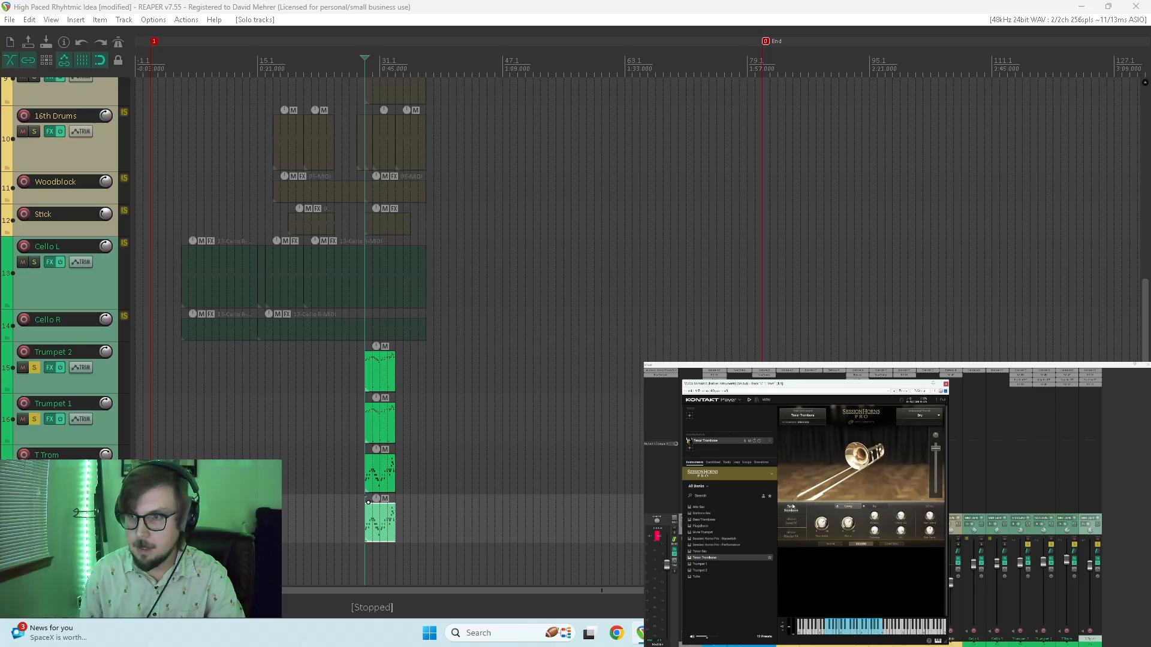
left_click(830, 544)
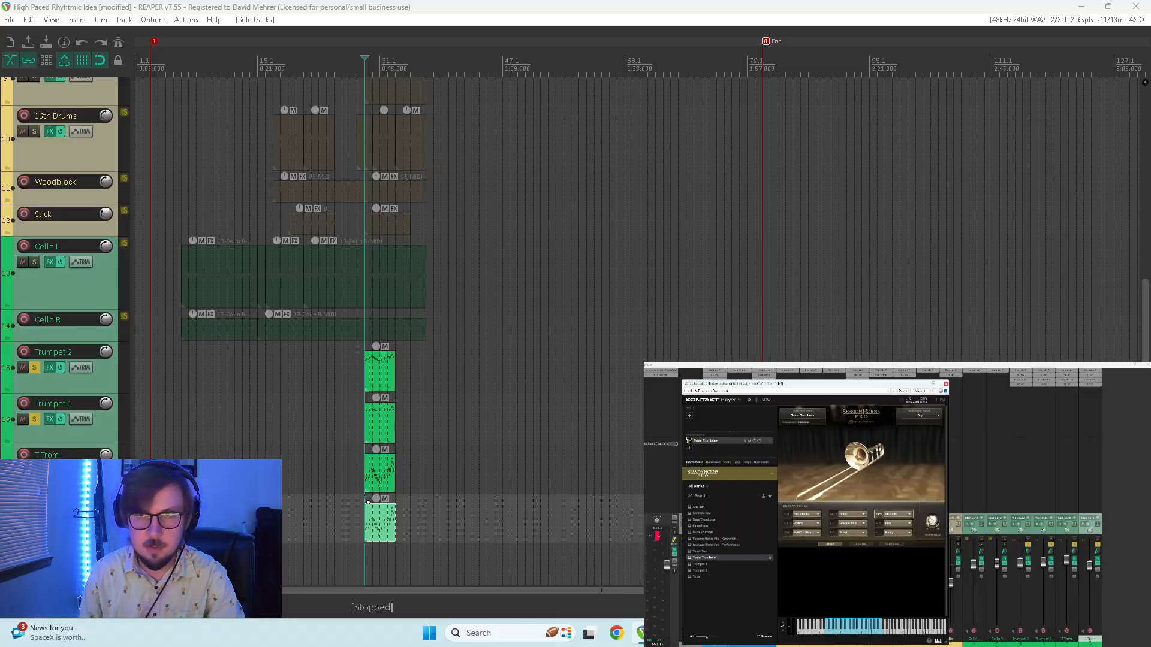
- Open B Trom's MIDI item alongside T Trom's Kontakt window and try several low keyswitch notes on the editor's keyboard
left_click_drag(776, 385, 977, 62)
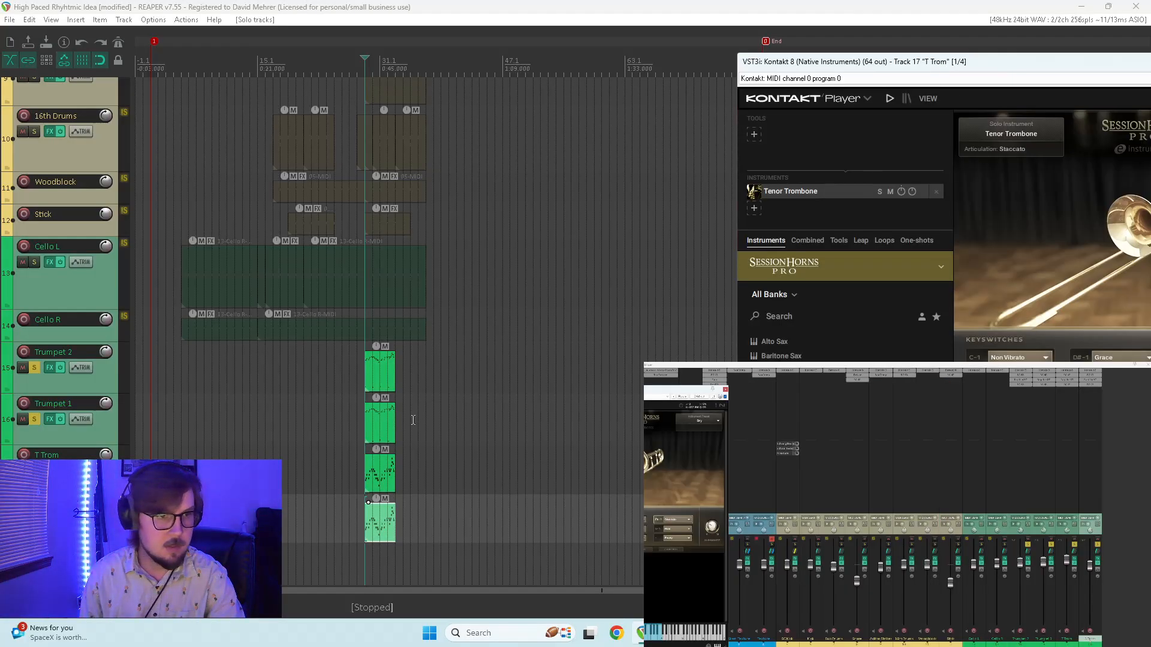
double_click(373, 523)
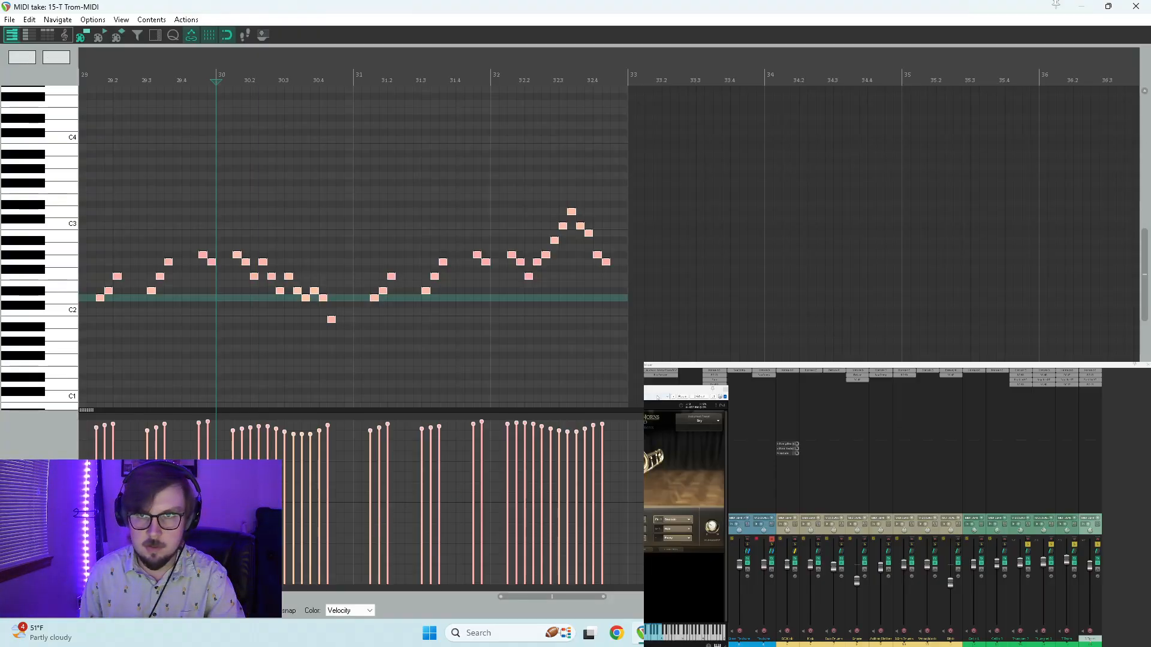
left_click_drag(658, 397, 879, 377)
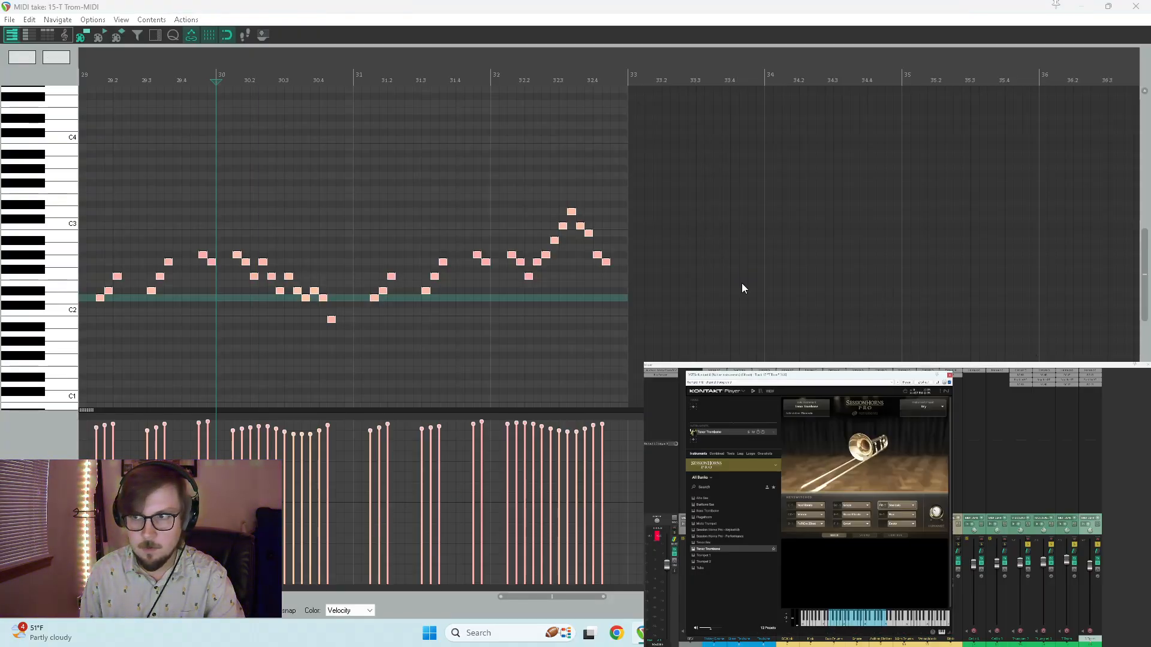
scroll(18, 323, "down", 6)
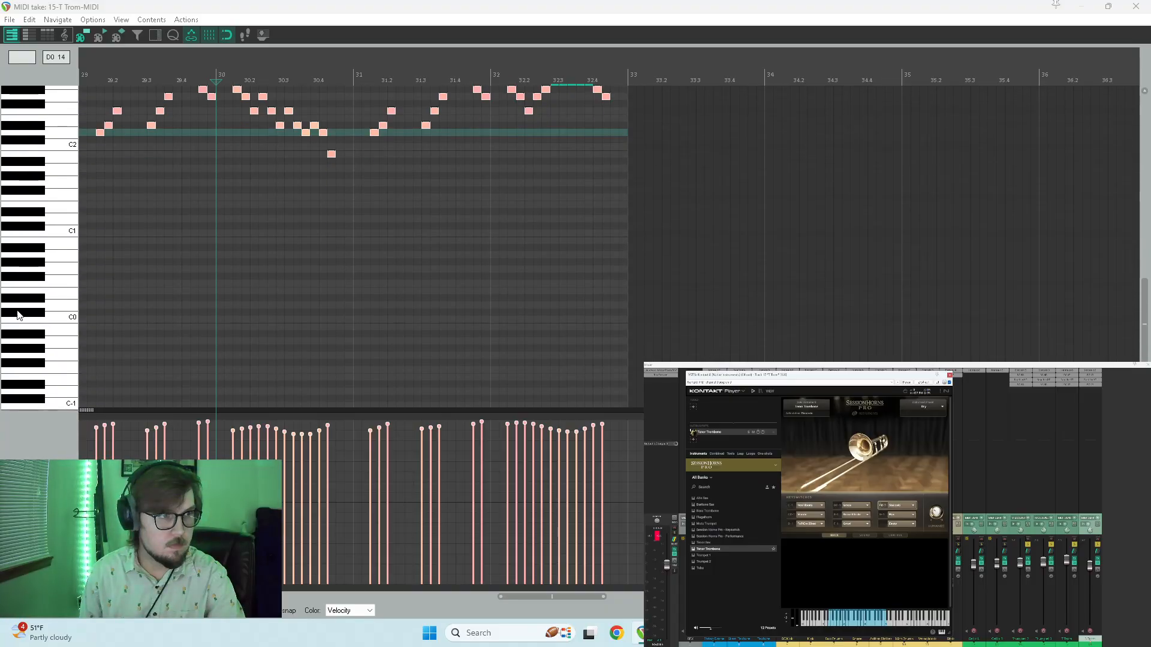
left_click(33, 242)
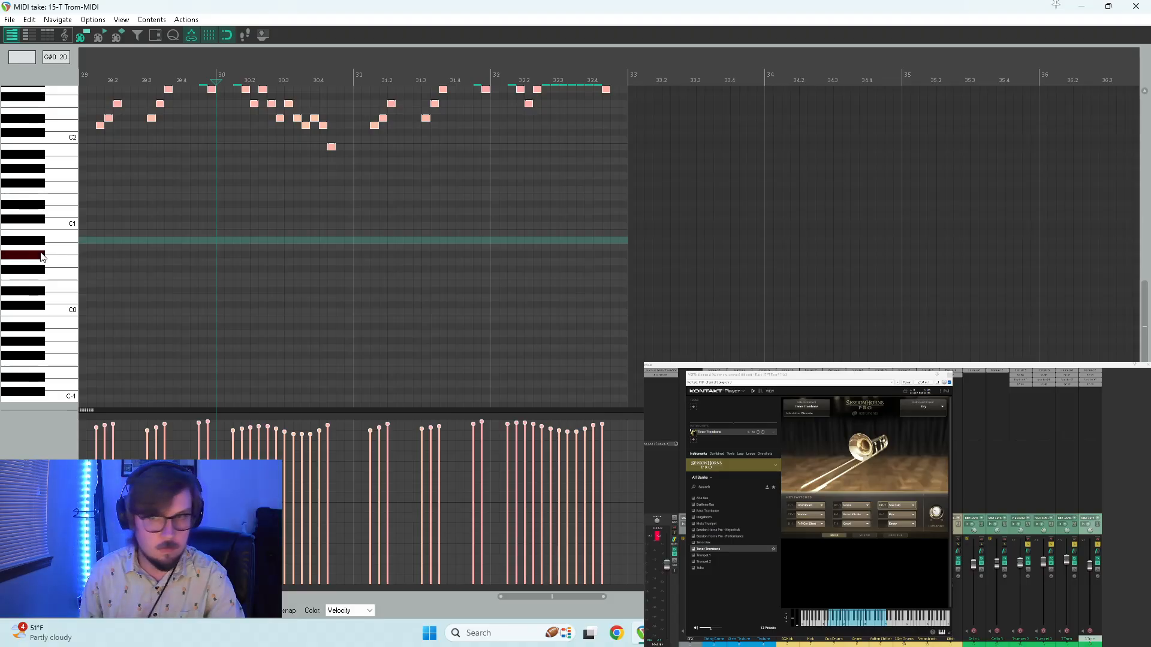
left_click(42, 256)
left_click(26, 328)
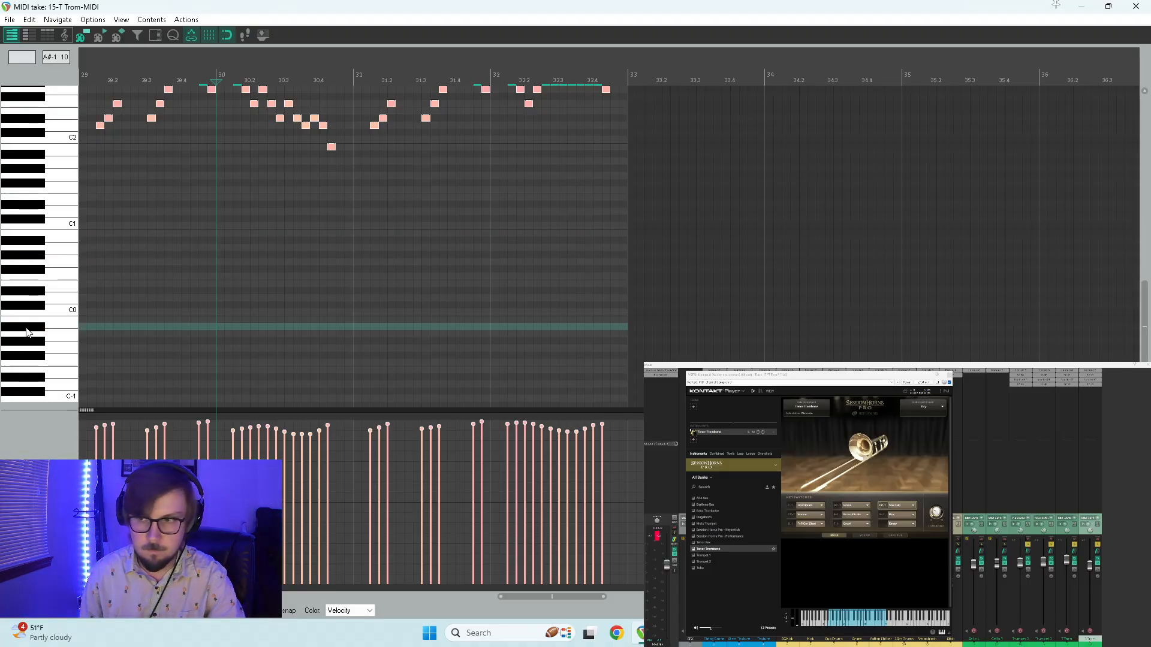
left_click(40, 353)
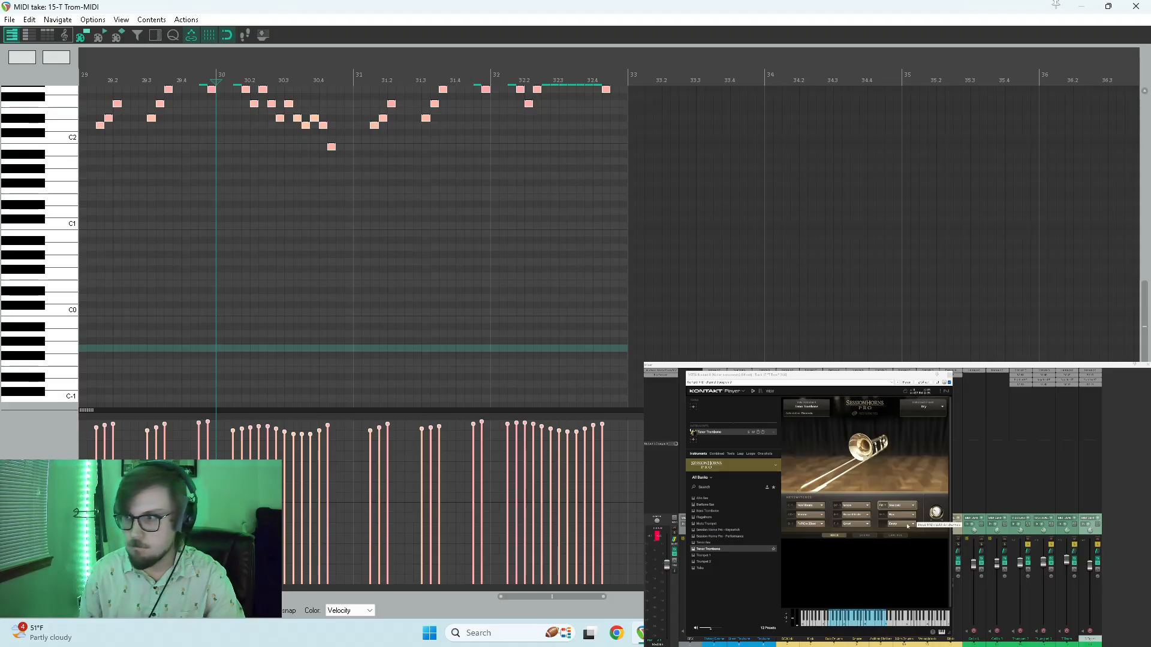
- Close the MIDI editor and leave only T Trom soloed among the brass tracks
left_click(1075, 546)
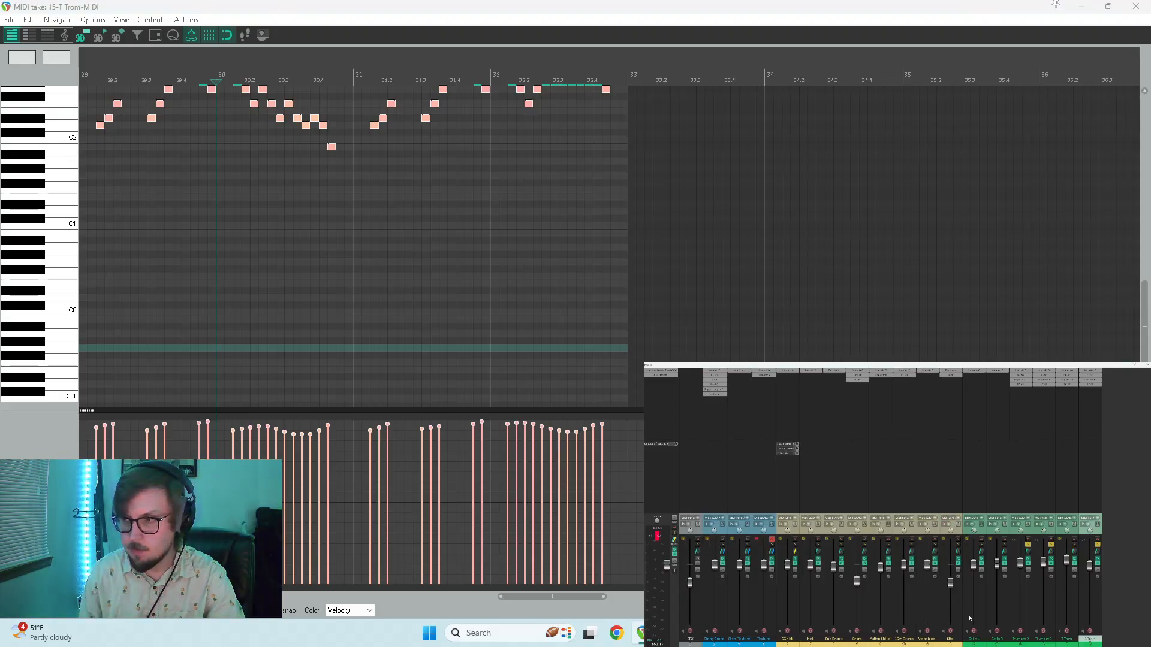
left_click(1066, 373)
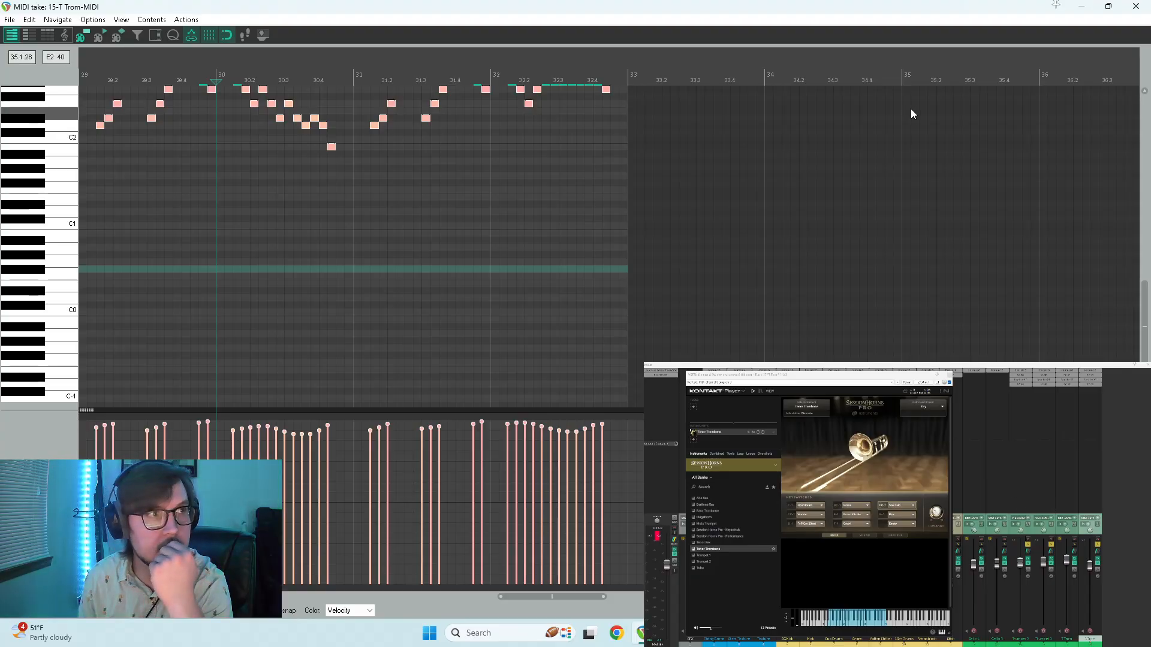
left_click(1135, 8)
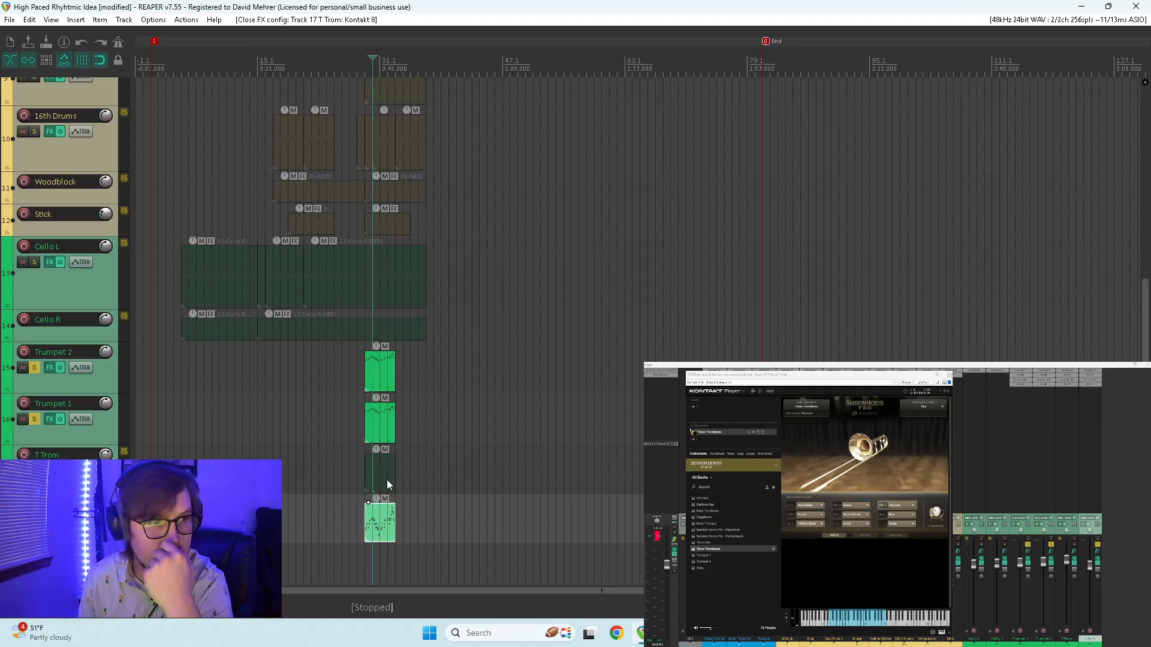
left_click(1028, 546)
left_click(1051, 546)
left_click(1098, 545)
left_click(1075, 546)
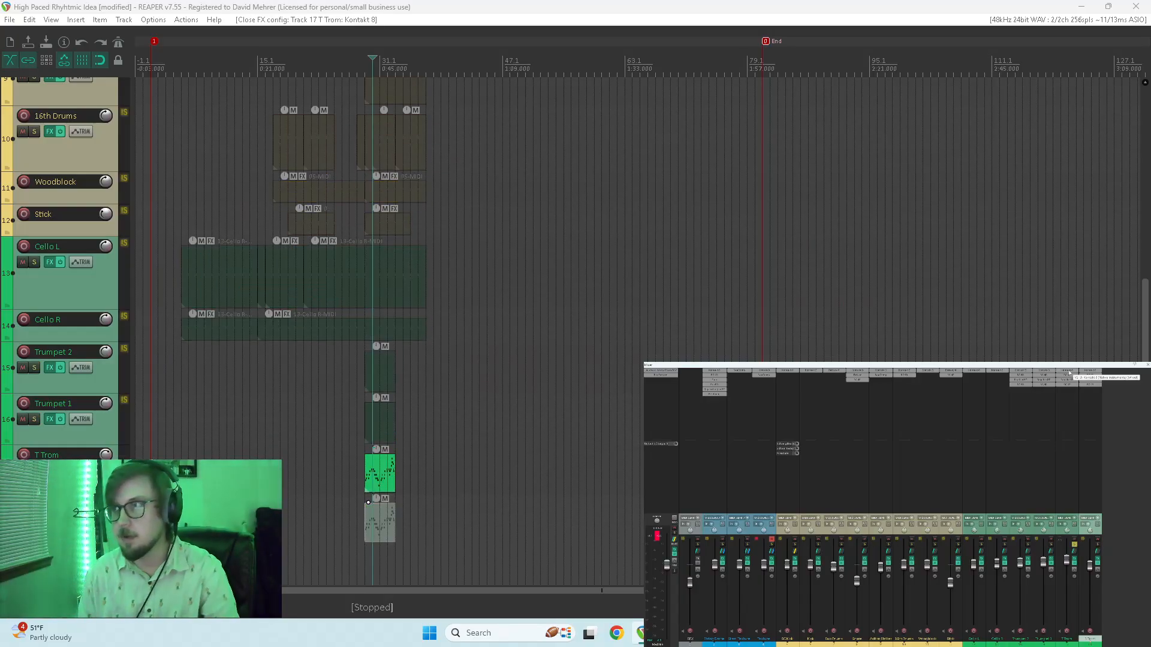
- Open T Trom's Kontakt instrument and its MIDI item, showing the keyswitch octave below C1
left_click(1069, 373)
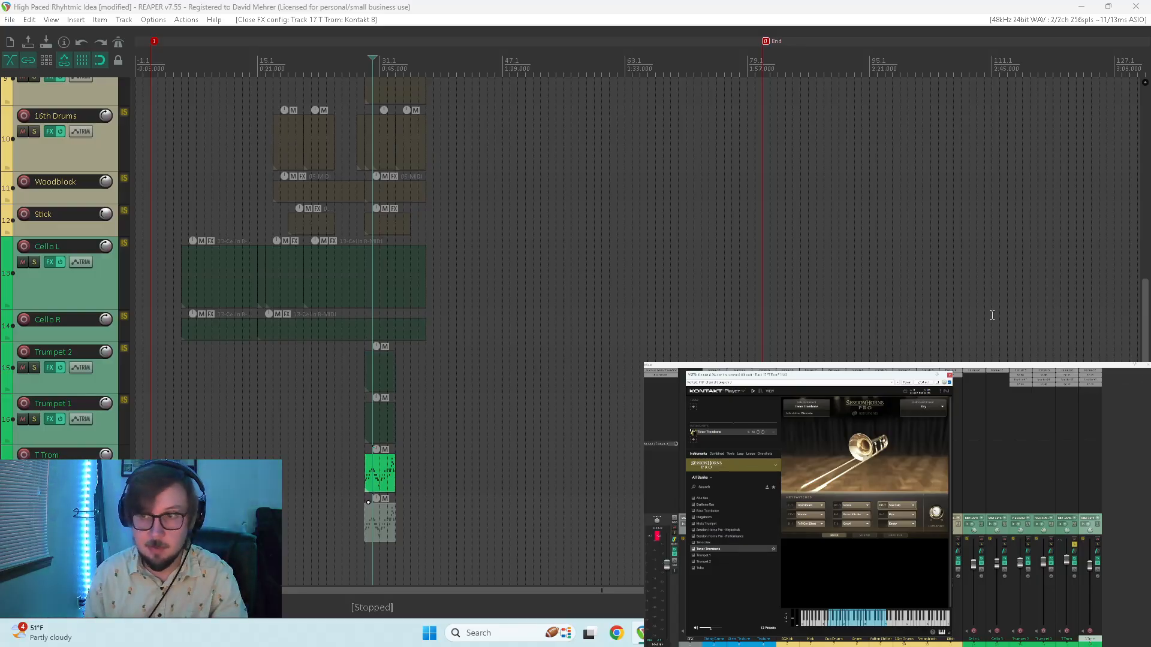
double_click(367, 465)
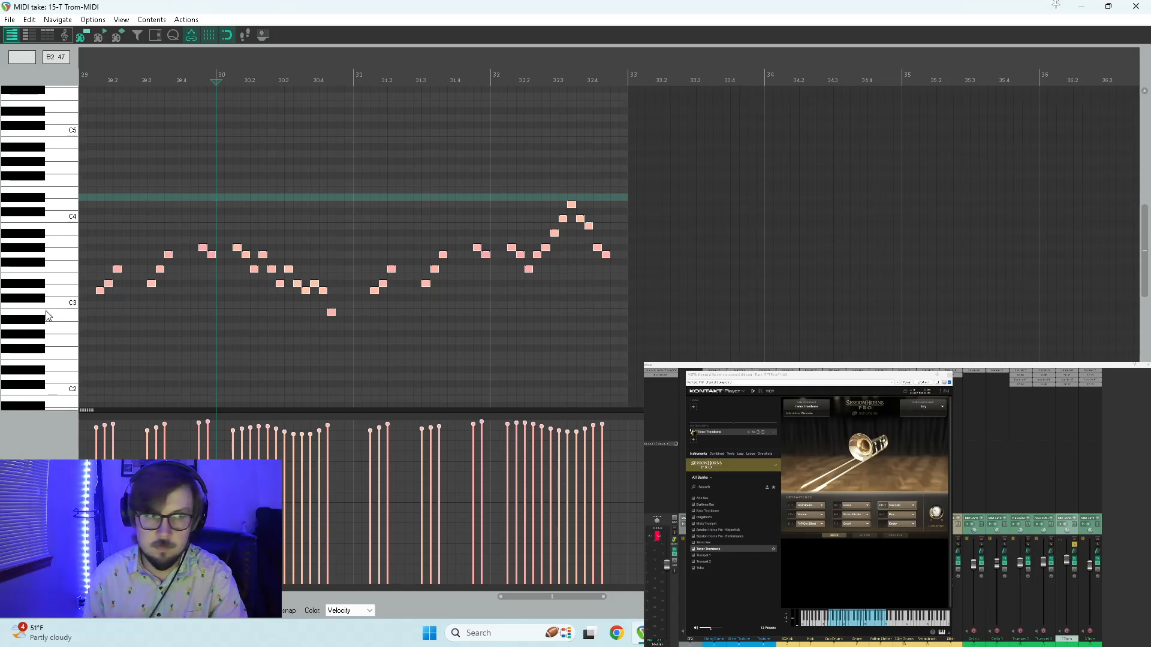
scroll(48, 313, "down", 5)
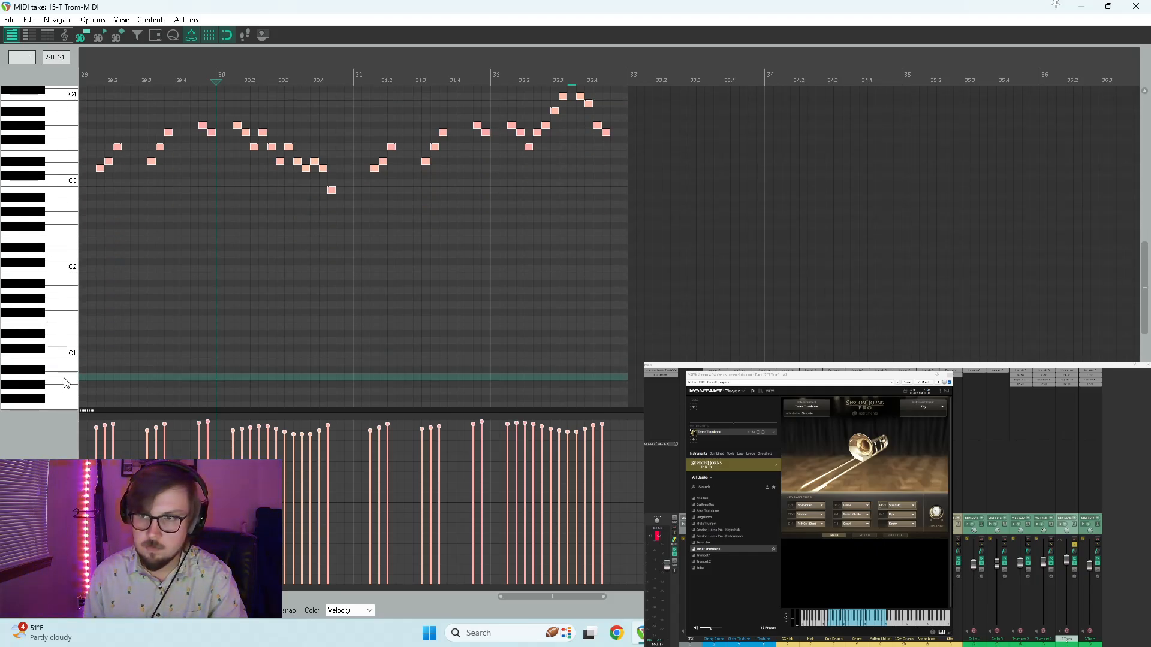
scroll(67, 379, "down", 1)
scroll(59, 334, "down", 1)
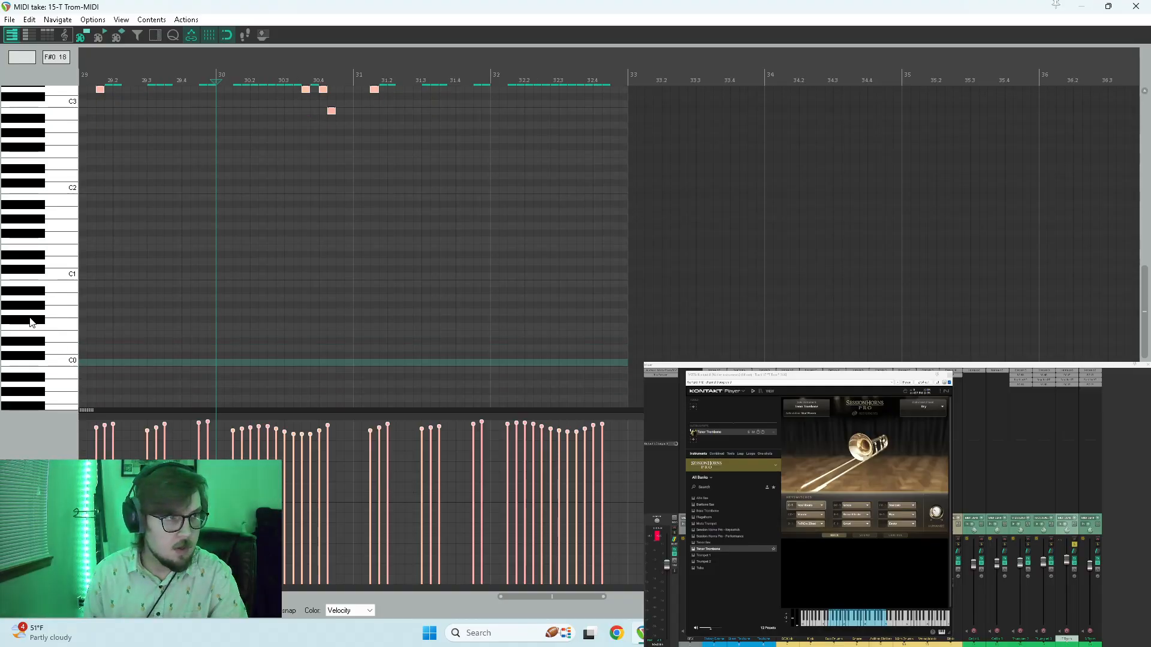
- Insert keyswitch notes at F#0 on bar 29 and F0 just after bar 30 in T Trom's item, and audition them
key("space")
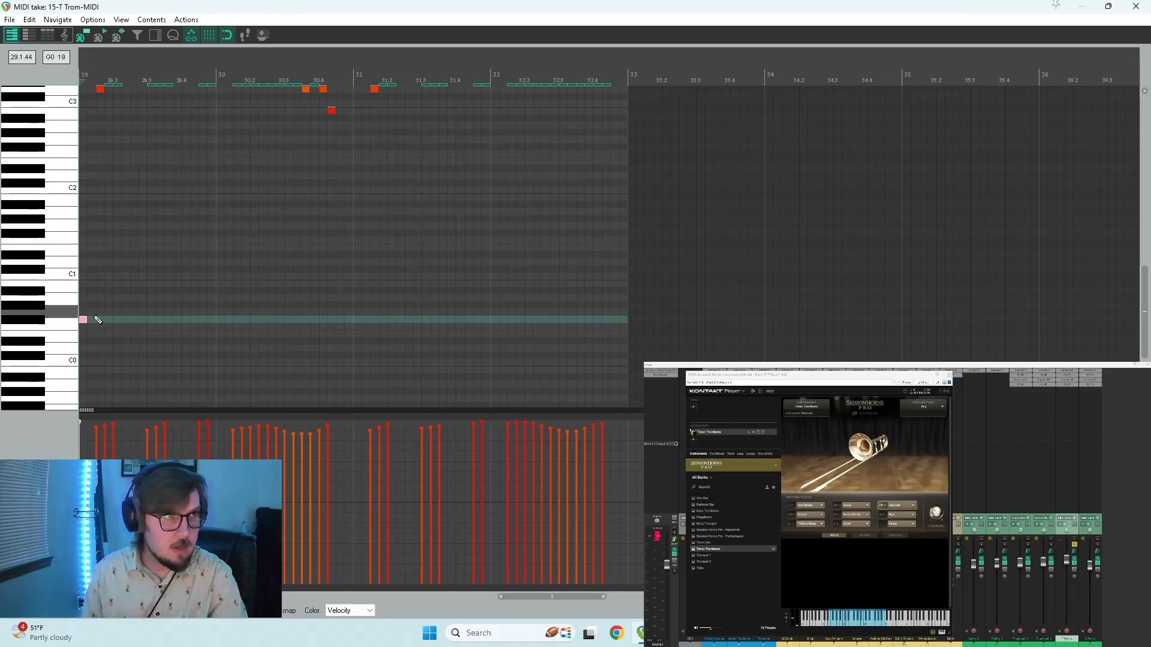
left_click(229, 327)
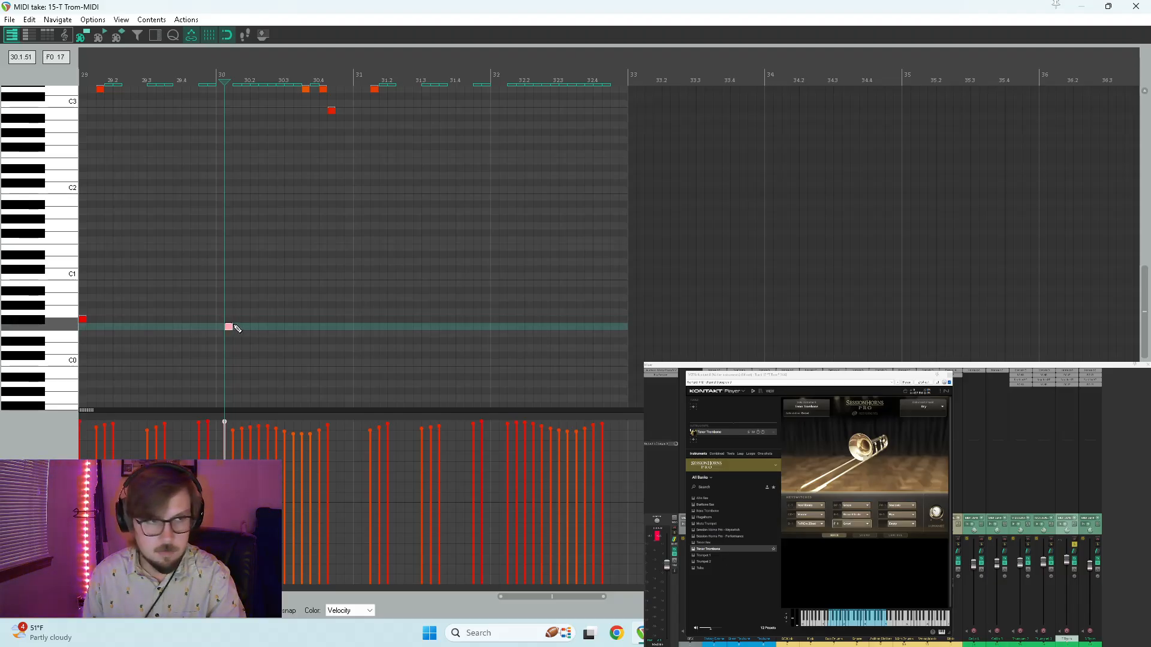
key("space")
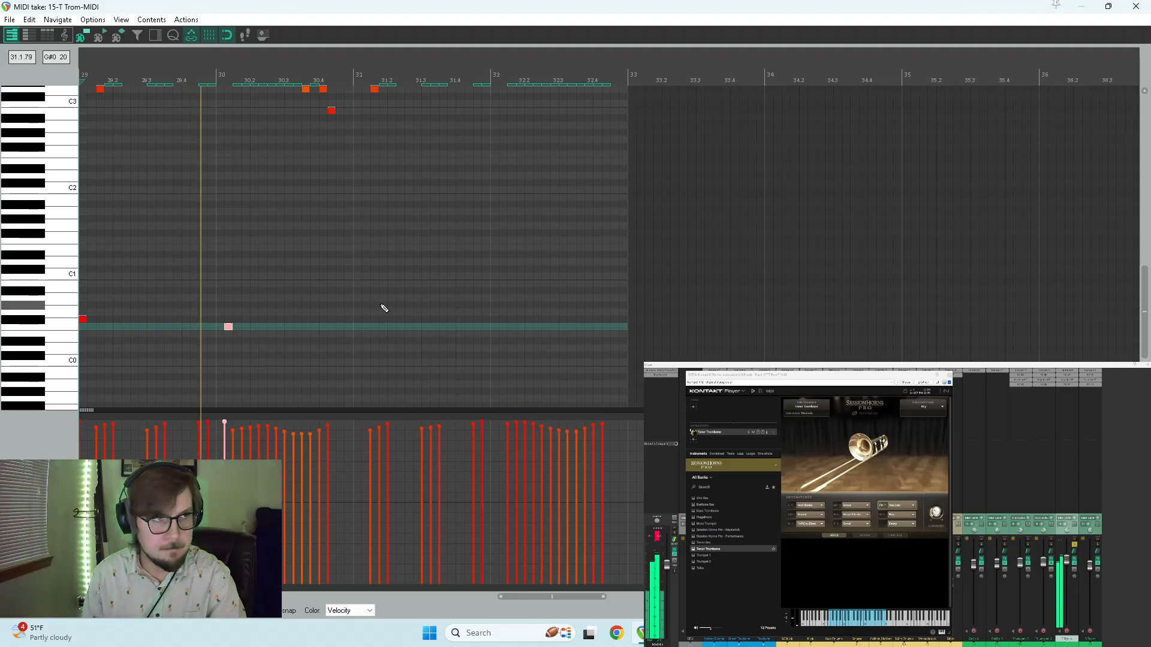
key("space")
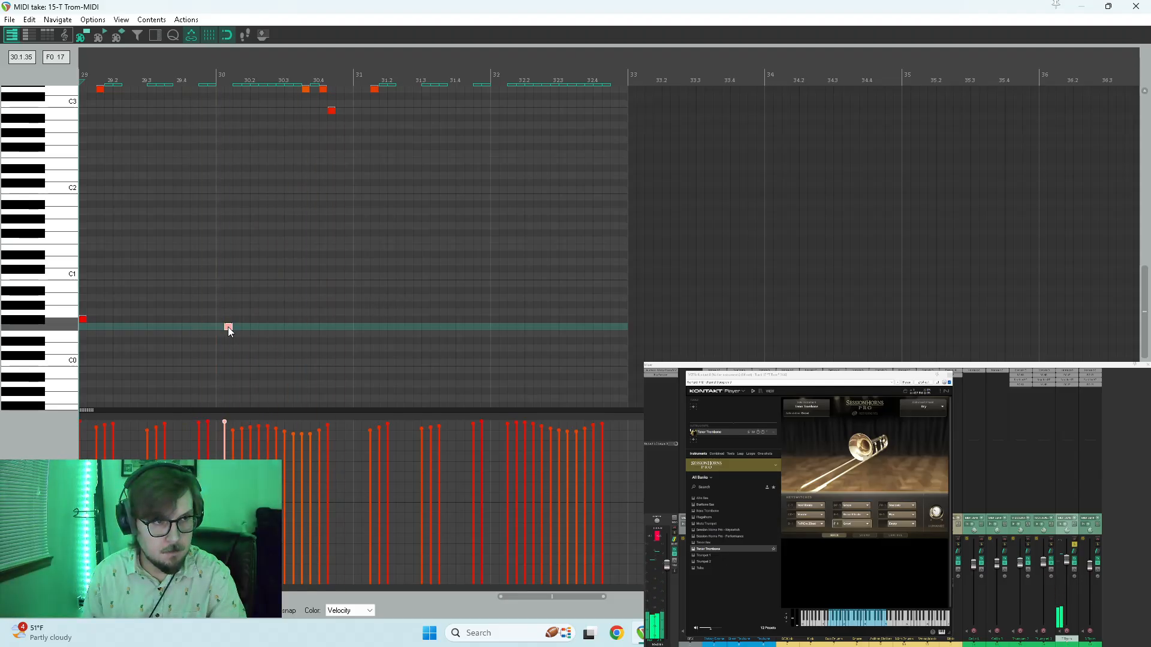
- Move T Trom's bar 30 keyswitch note down to C0 and play the passage
left_click_drag(228, 327, 228, 364)
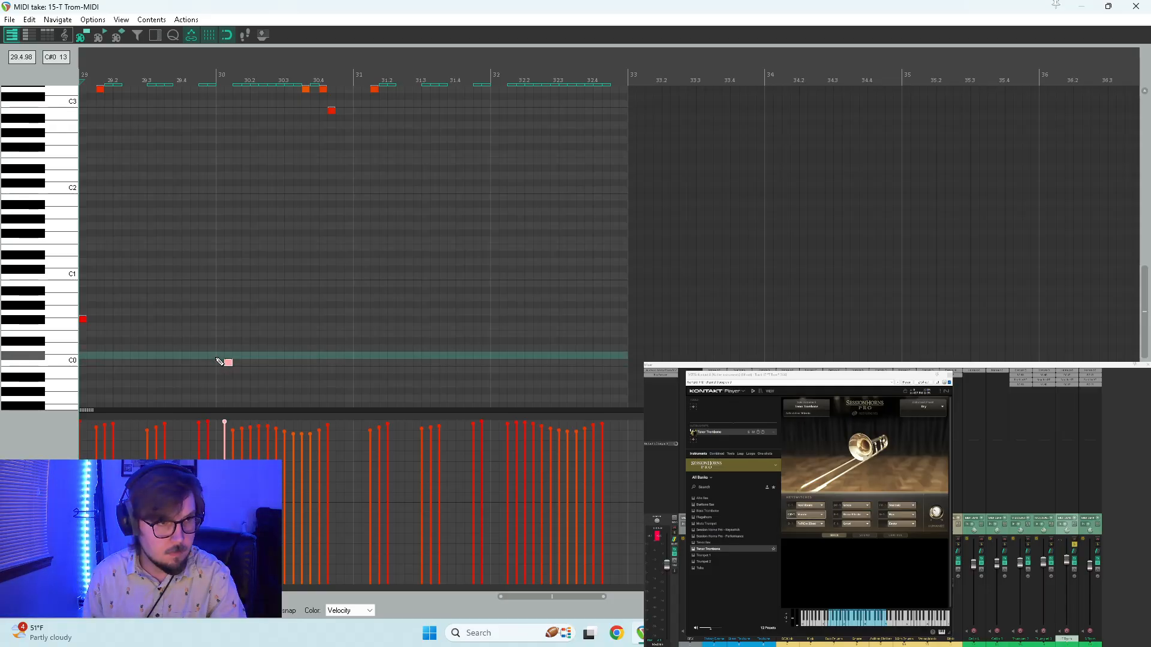
left_click(217, 359)
key("space")
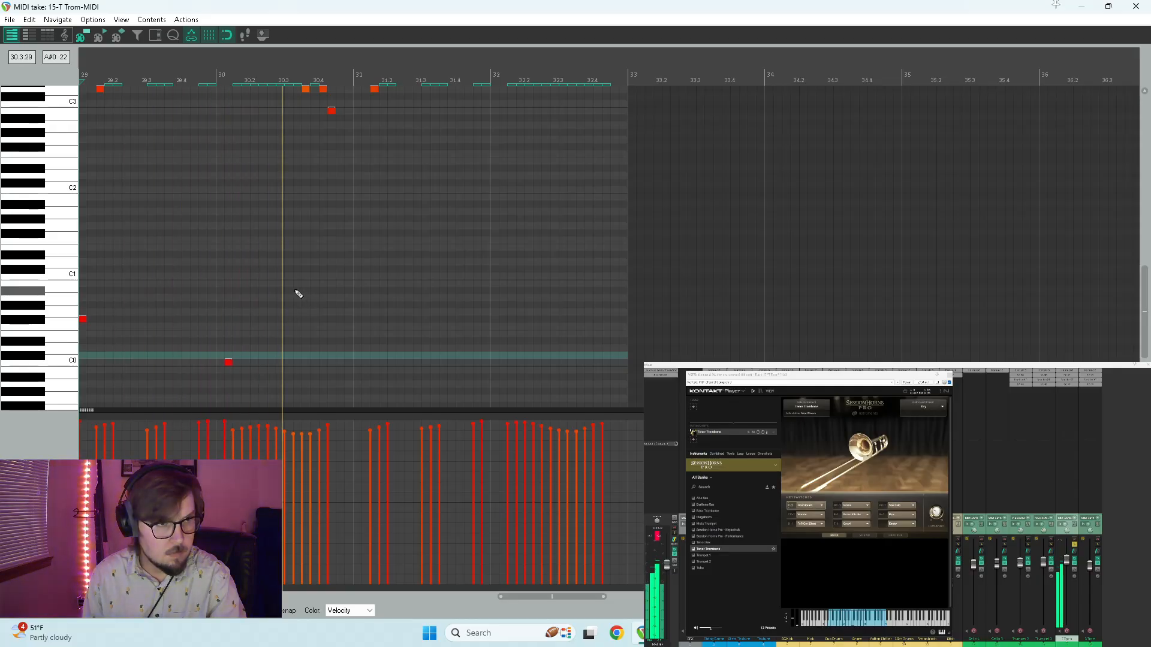
key("space")
- Lower the velocities of T Trom's bar 29 notes slightly and audition the passage
left_click_drag(184, 454, 35, 400)
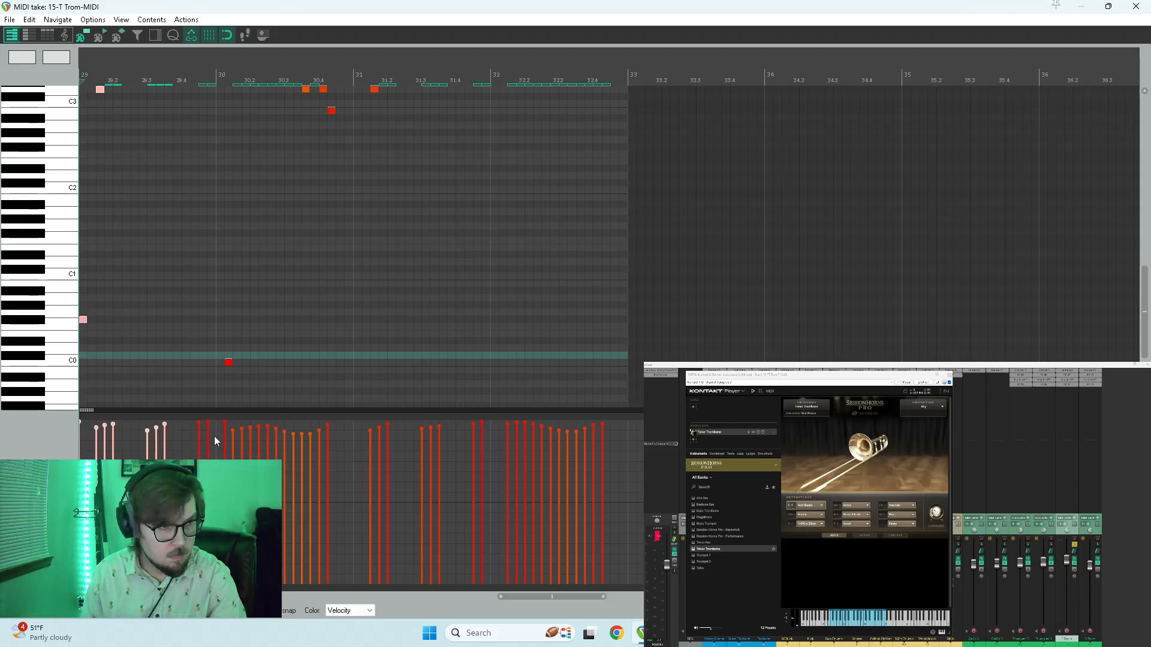
left_click_drag(214, 441, 98, 427)
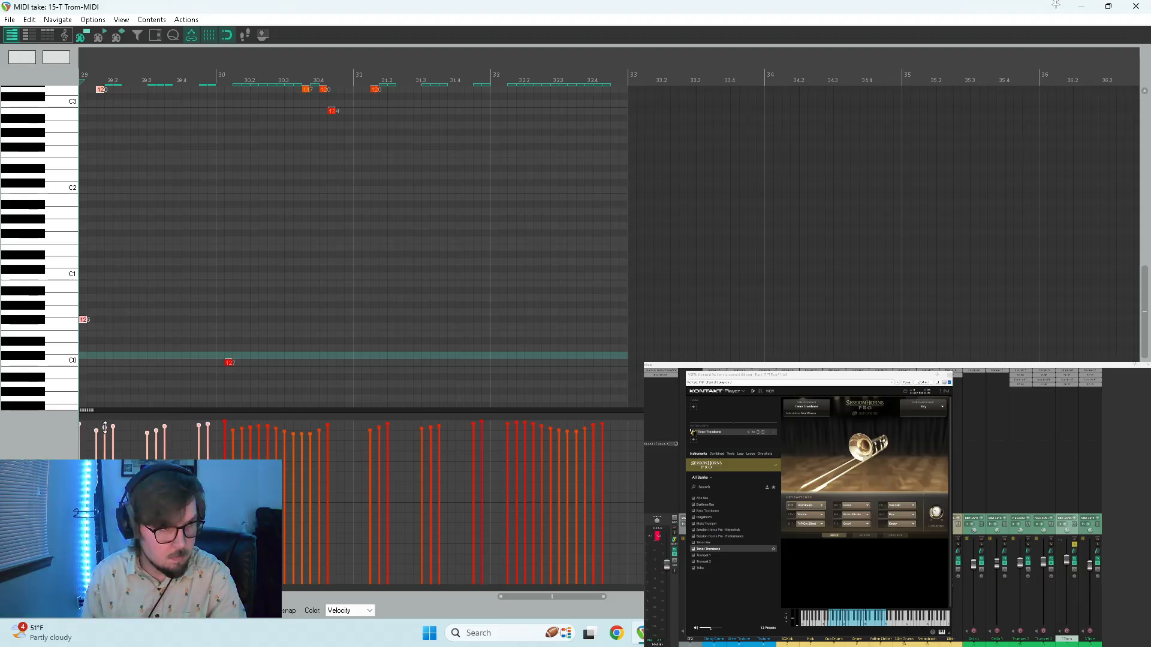
key("space")
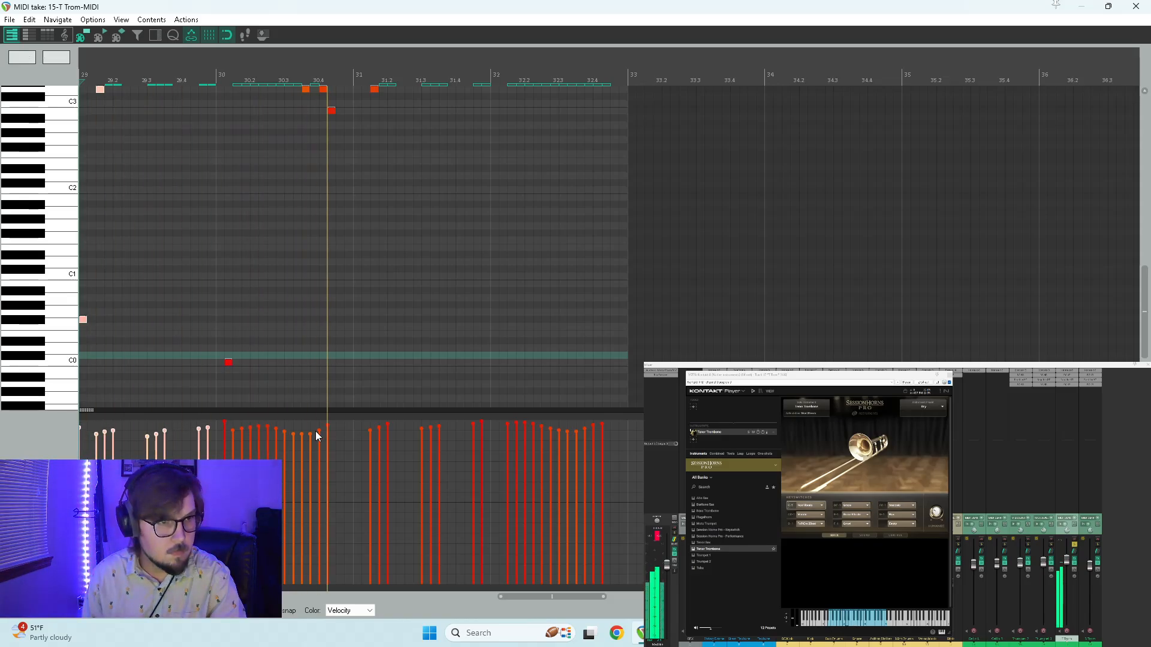
key("space")
- Raise the velocities of T Trom's bar 30 run slightly and lower those of the bar 31 notes during playback
left_click_drag(238, 423, 230, 414)
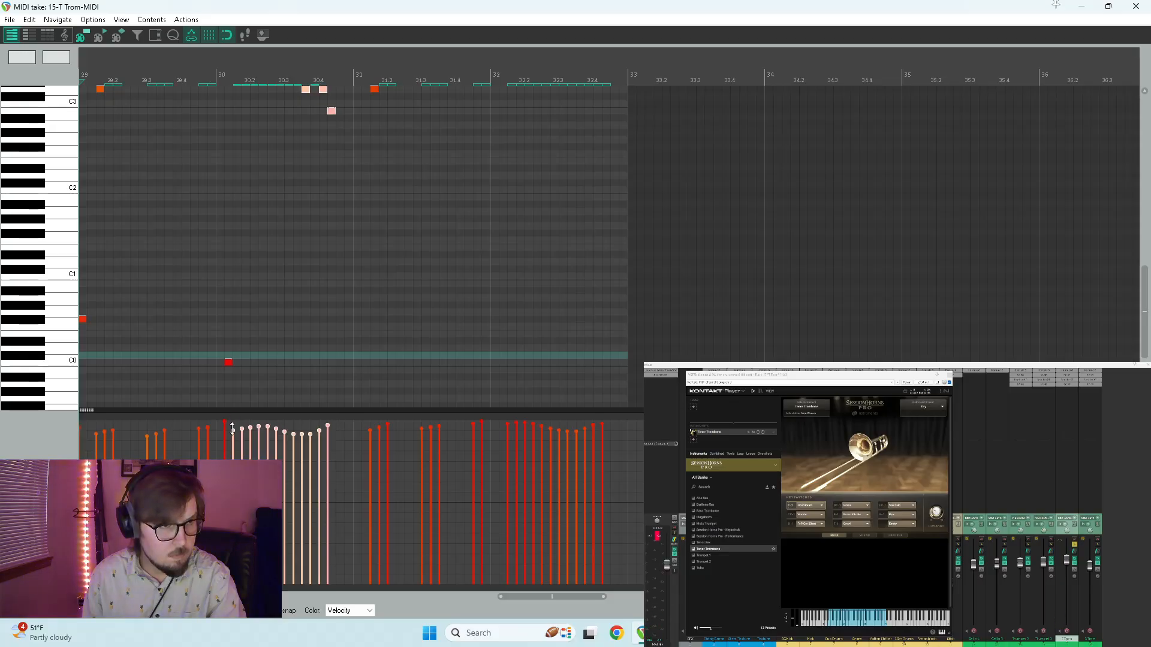
key("space")
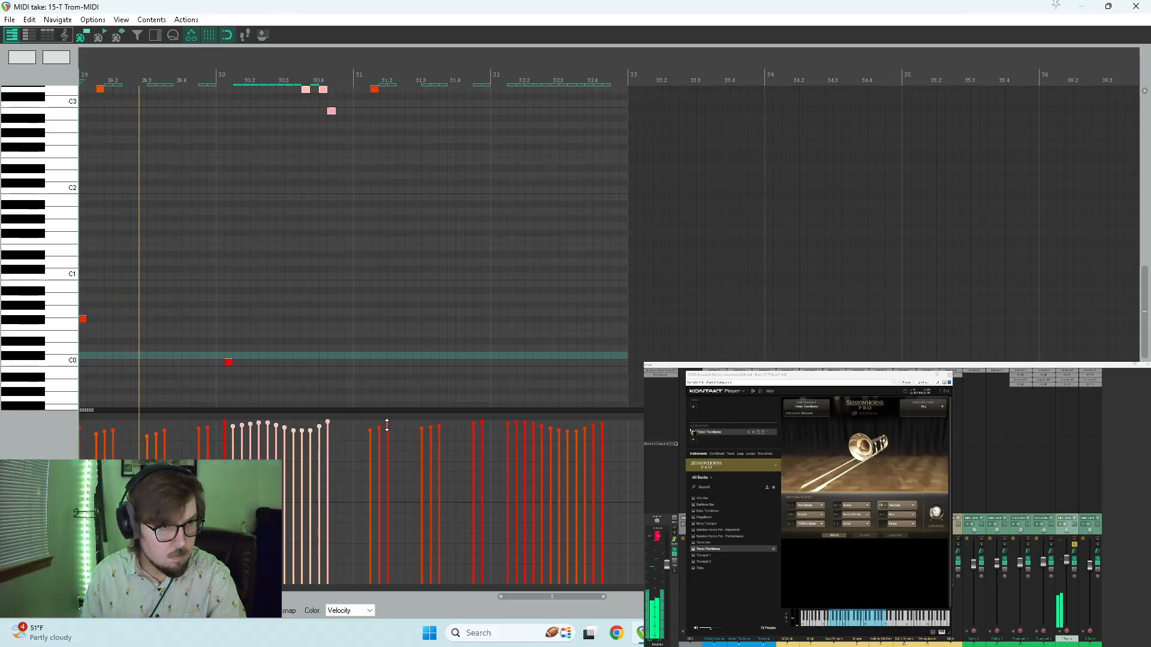
left_click_drag(360, 451, 484, 415)
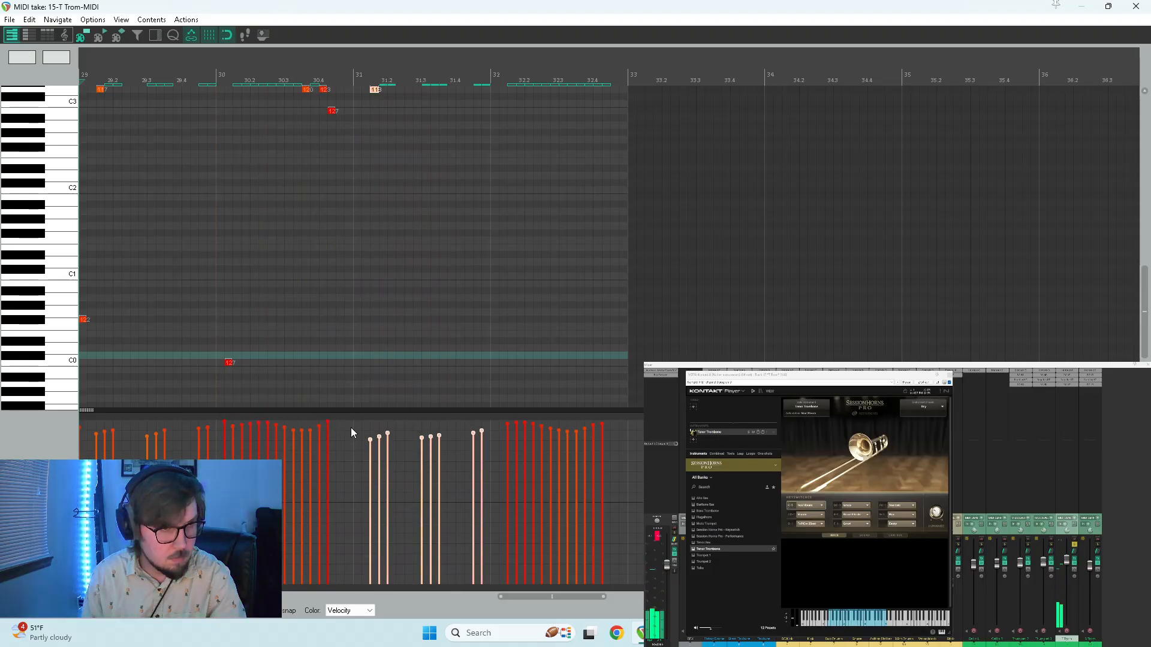
- Insert an F#0 keyswitch note at the start of bar 31, audition it, and close the MIDI editor
left_click(357, 403)
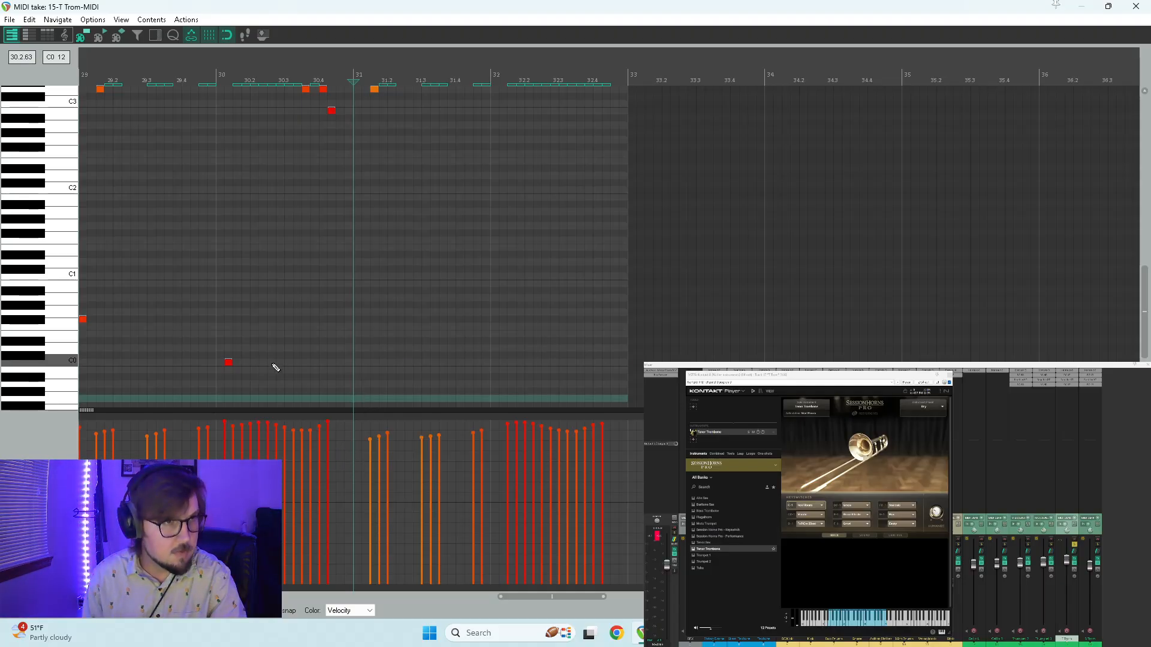
left_click(357, 319)
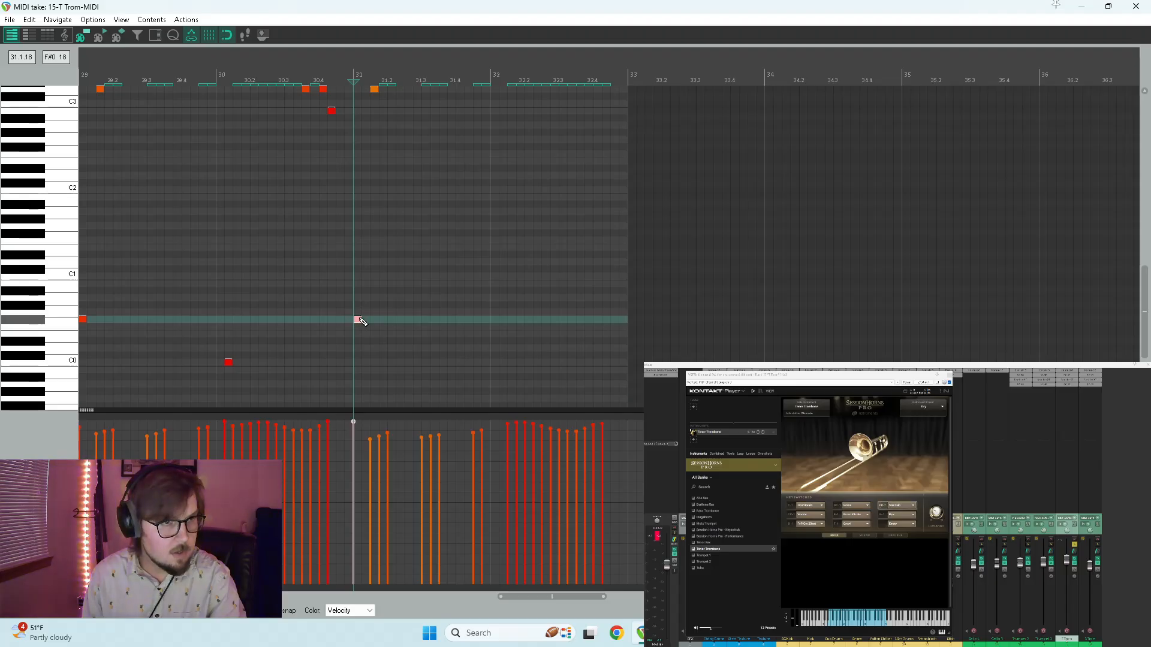
key("space")
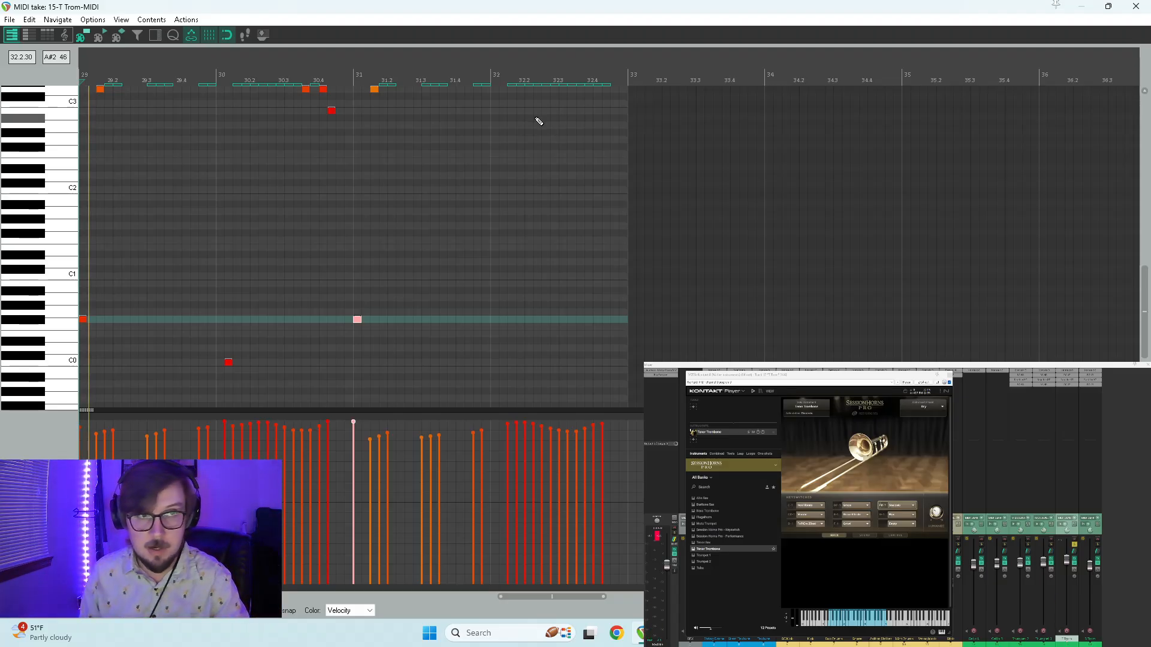
left_click(495, 148)
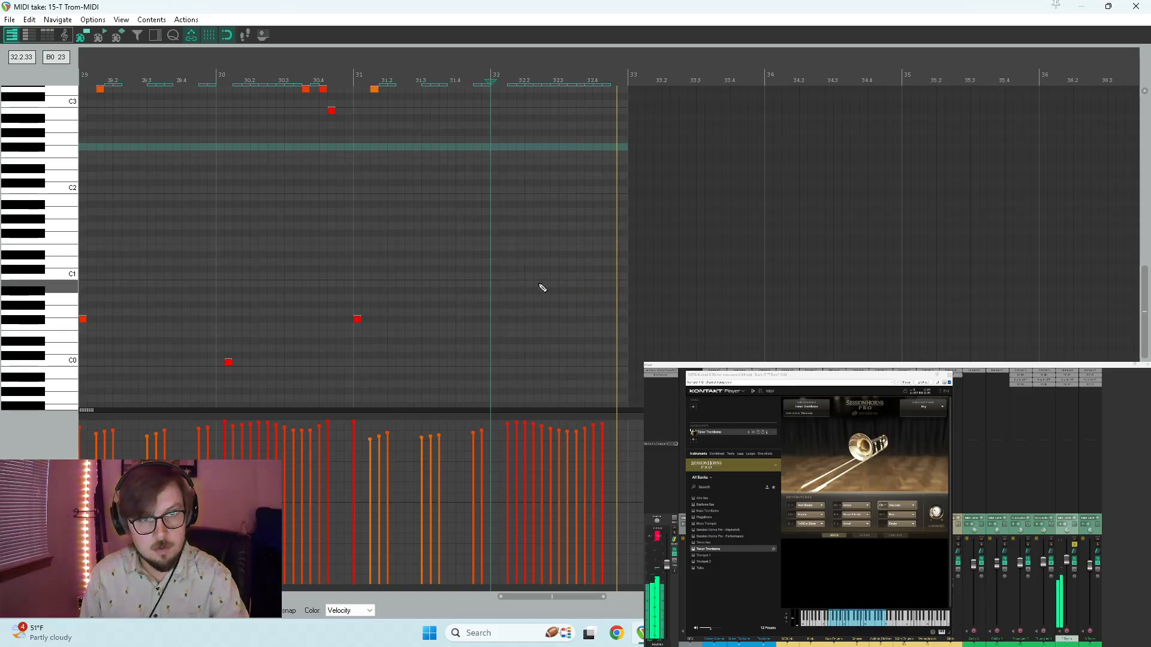
left_click(1133, 6)
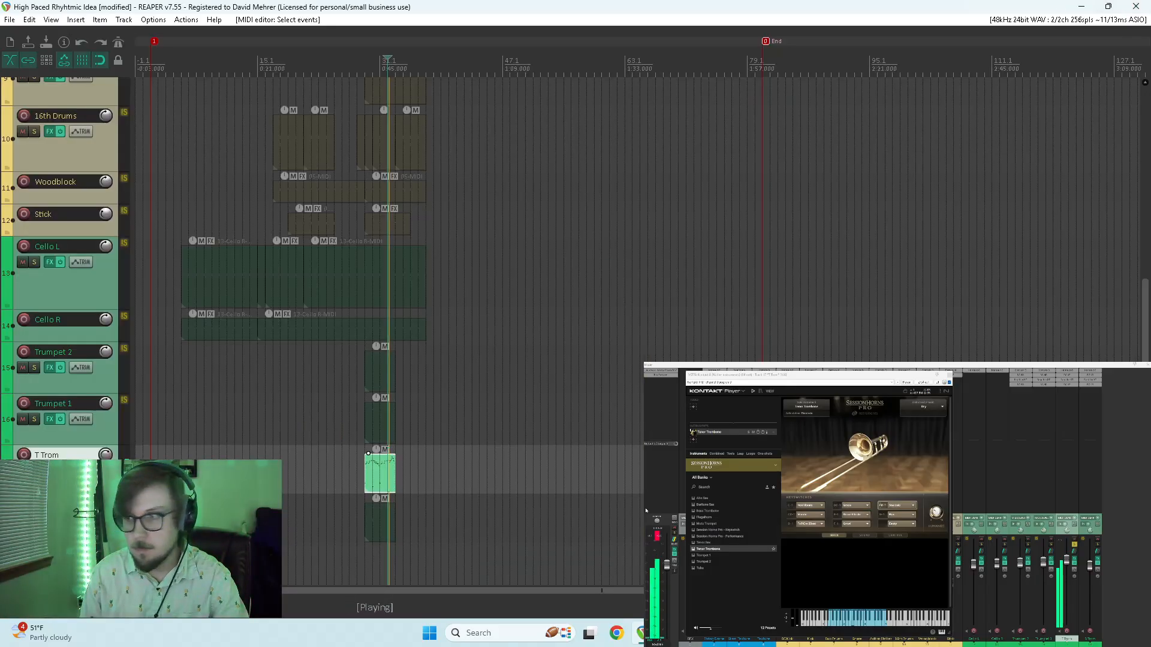
- Play the brass passage from bar 29 and solo Trumpet 1 and Trumpet 2 alongside T Trom
key("space")
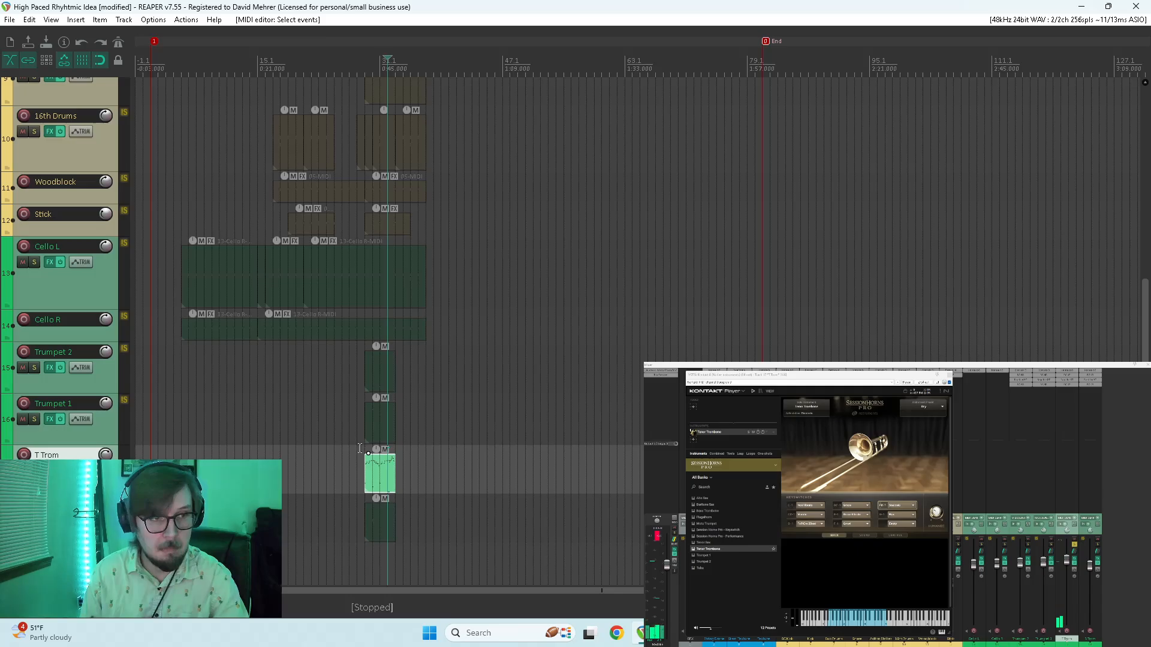
left_click(359, 448)
key("space")
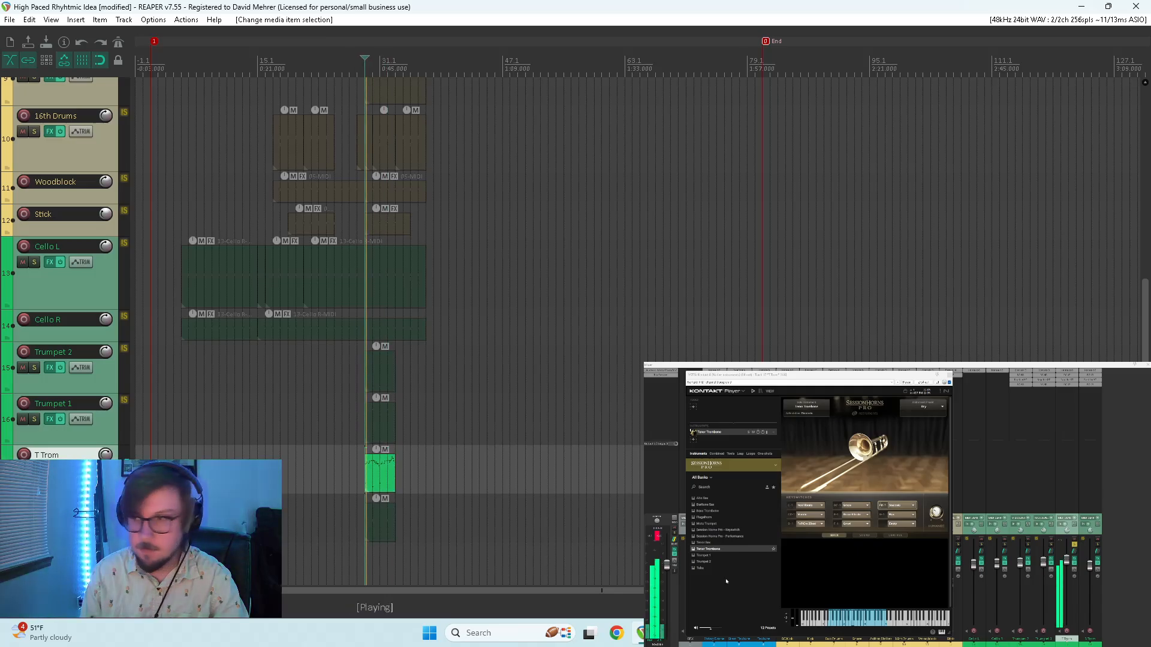
left_click(1051, 544)
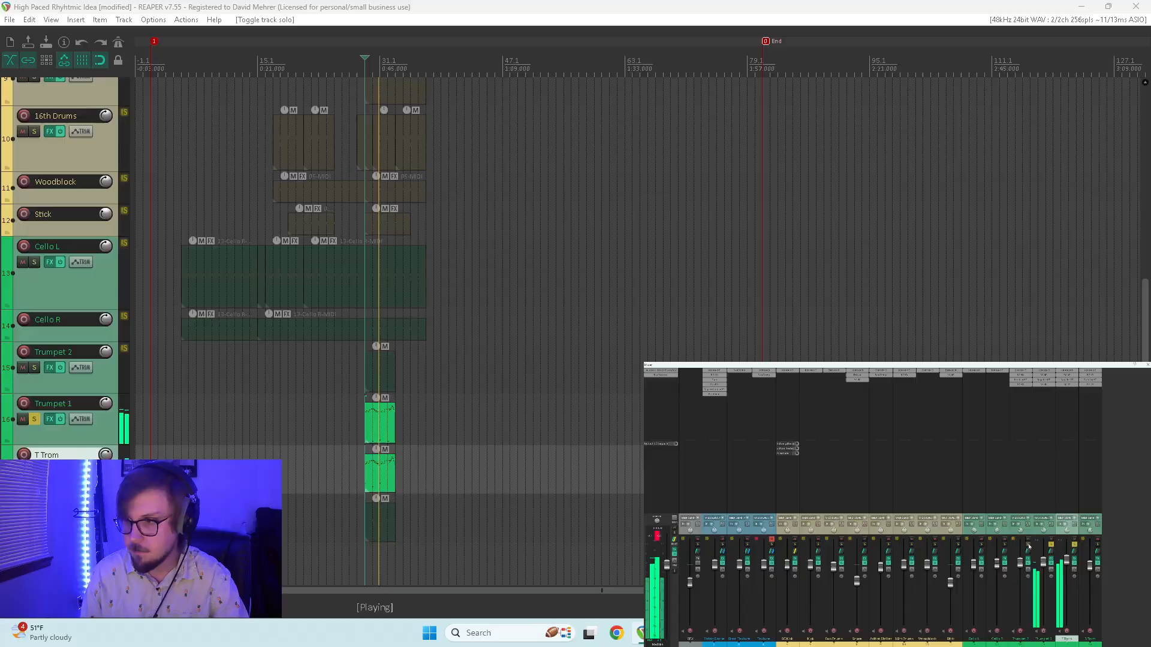
left_click(1028, 544)
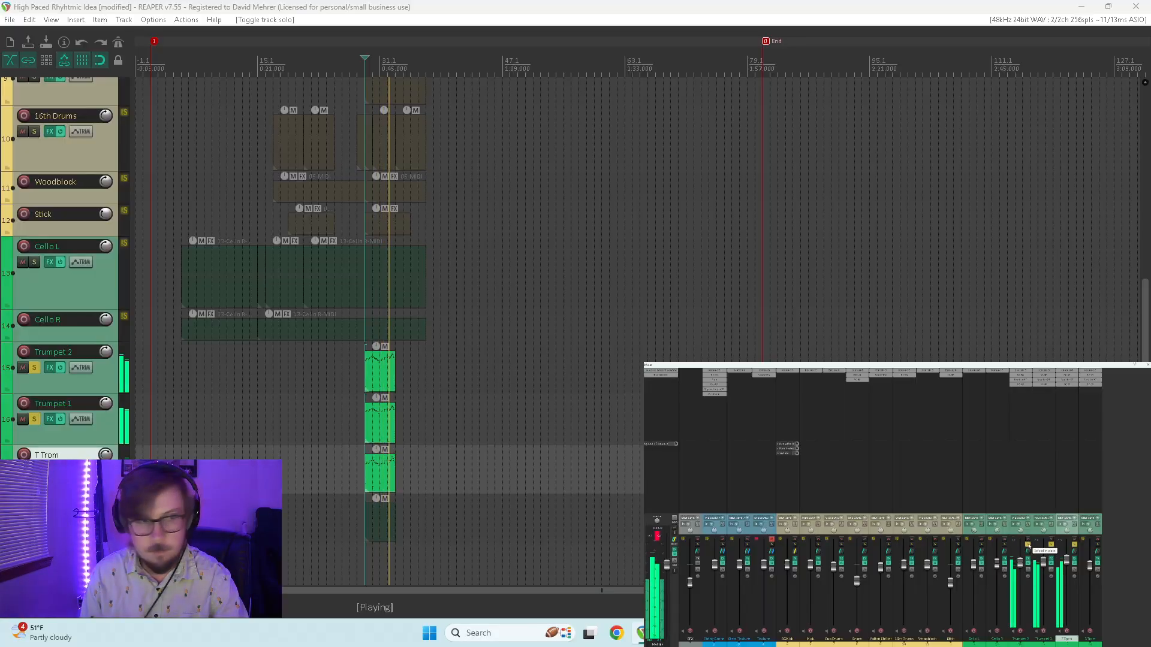
- Clear the solos on Trumpet 2, Trumpet 1 and T Trom, and play the full arrangement from bar 29
key("space")
left_click_drag(1028, 545, 1075, 545)
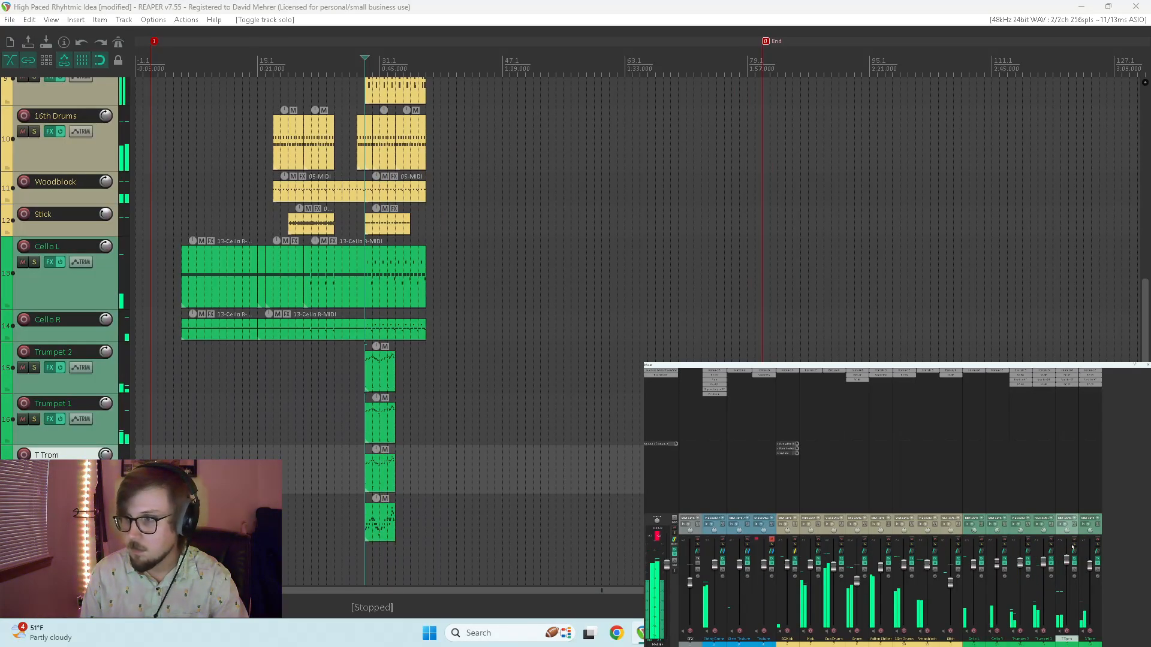
key("space")
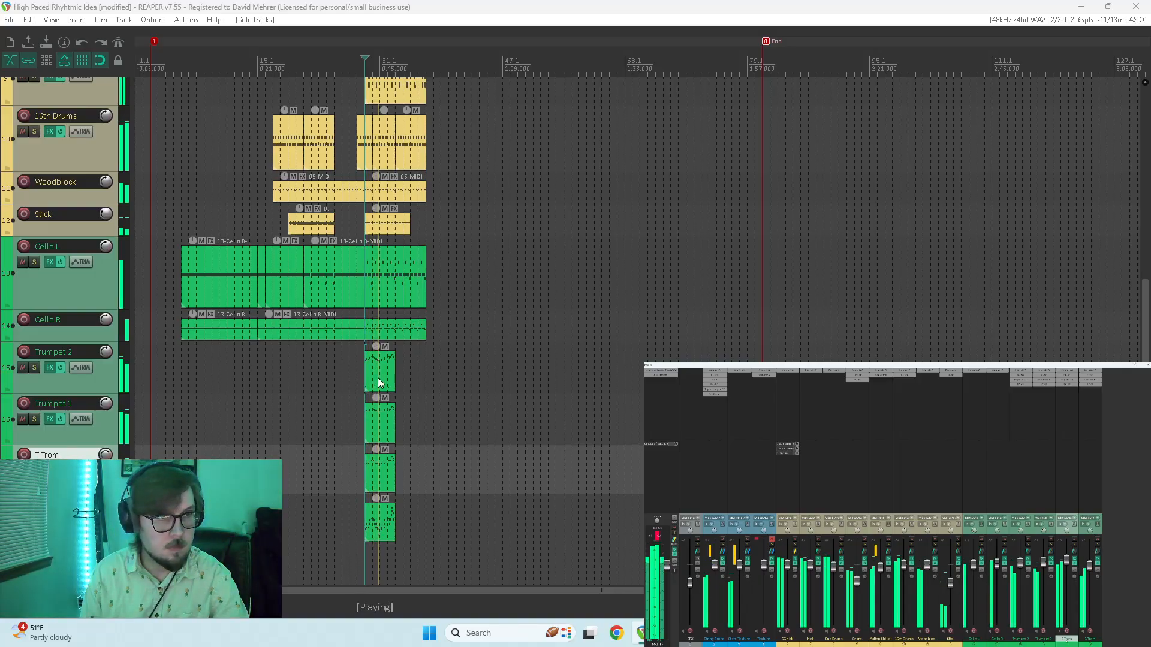
- Copy the MIDI items of all four brass tracks so that the copies start at bar 33
left_click_drag(381, 376, 422, 369)
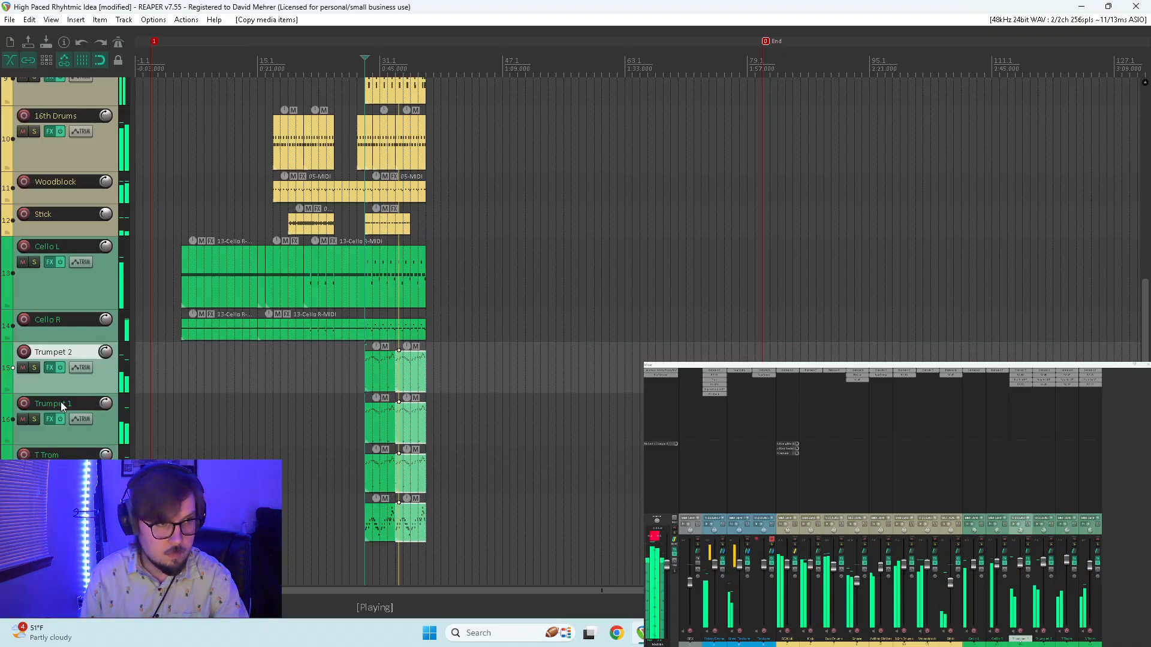
scroll(53, 403, "up", 8)
scroll(45, 409, "down", 7)
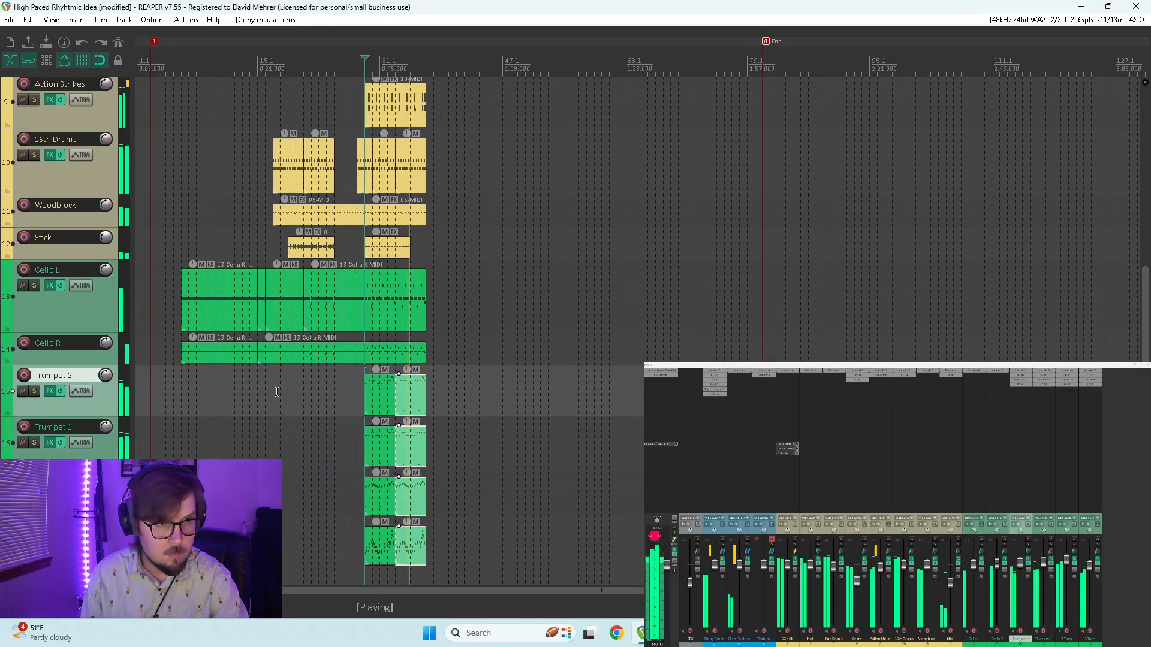
- Try a further copy of the four brass items starting at bar 37, delete it and stop playback
left_click_drag(421, 392, 453, 400)
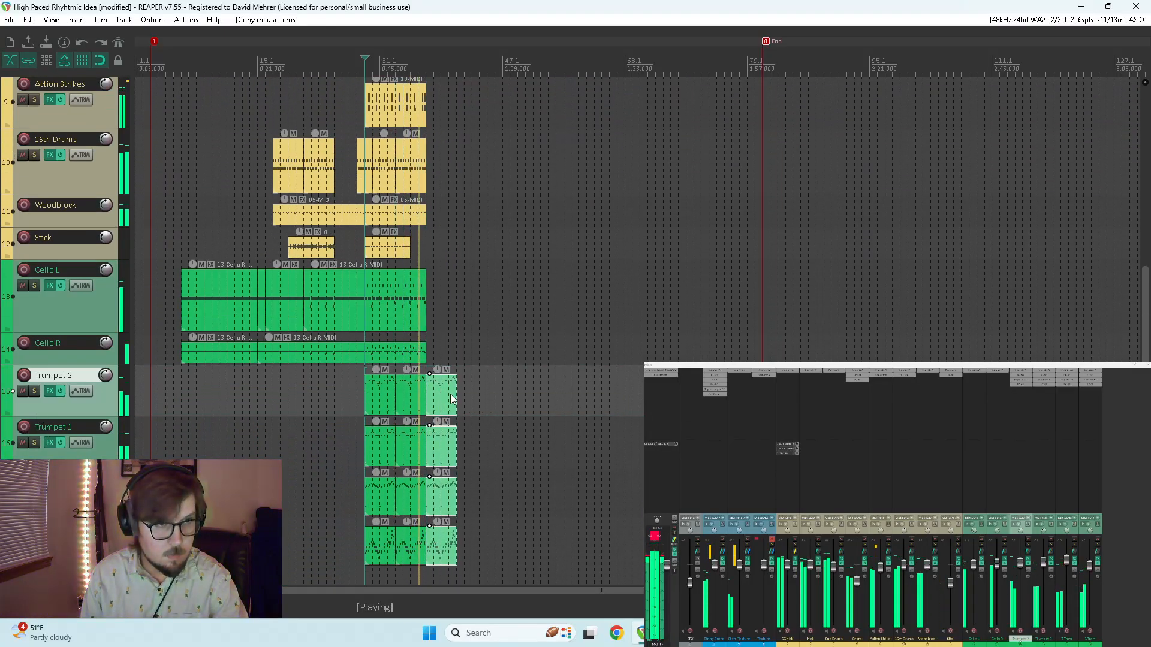
scroll(49, 379, "up", 8)
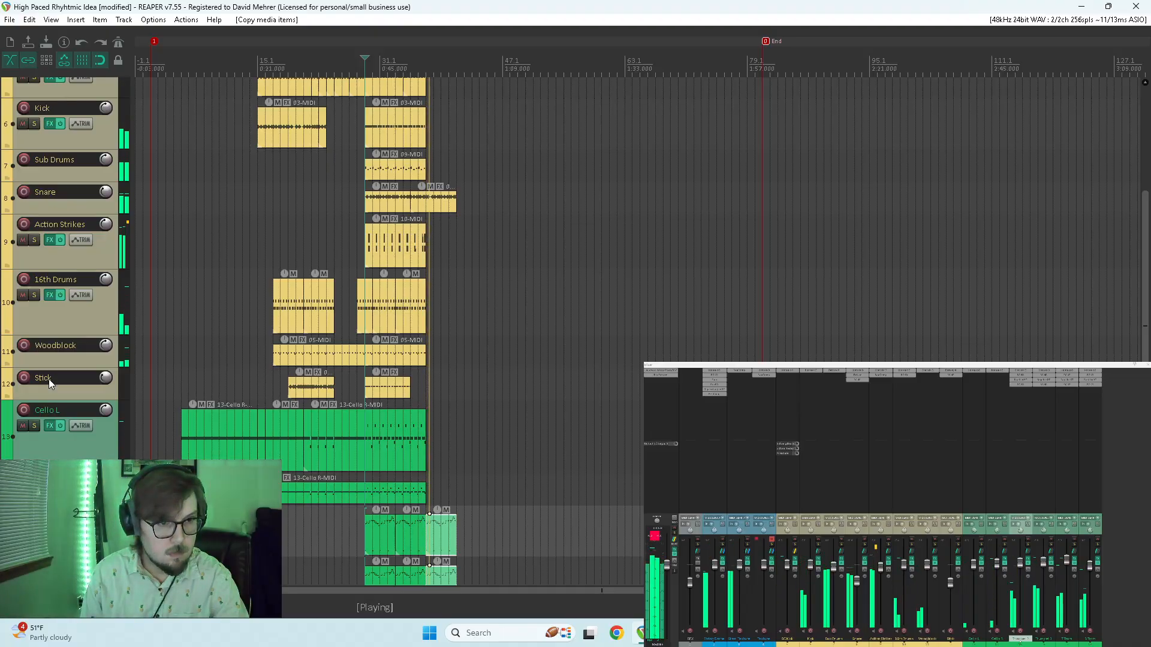
scroll(49, 379, "down", 7)
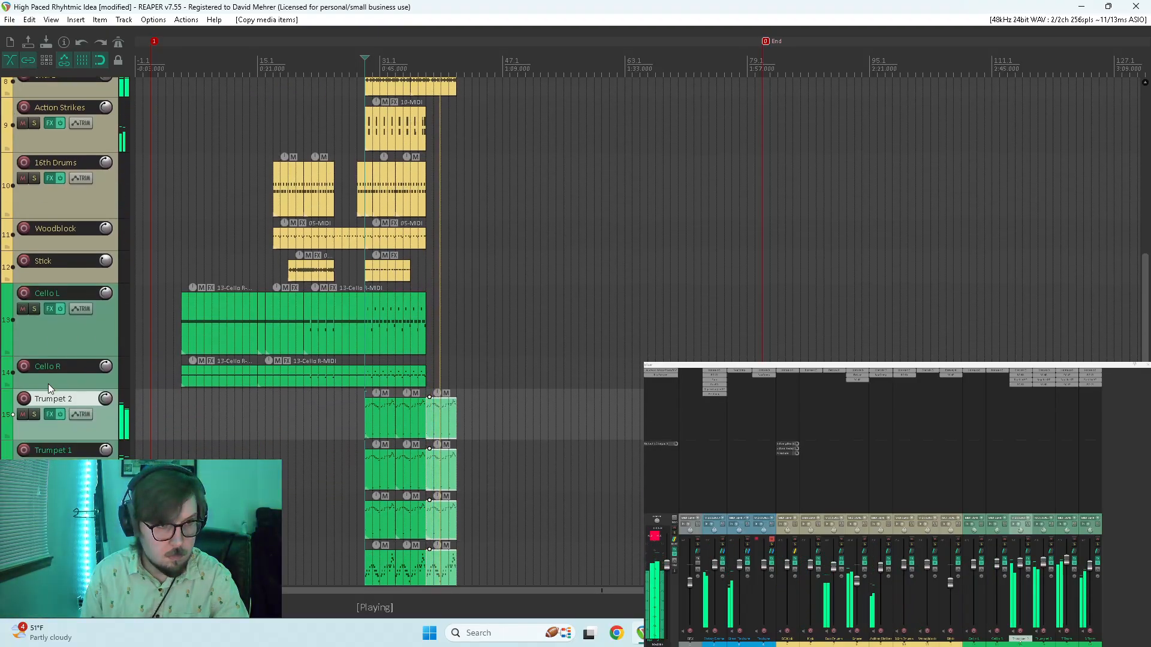
scroll(48, 383, "down", 2)
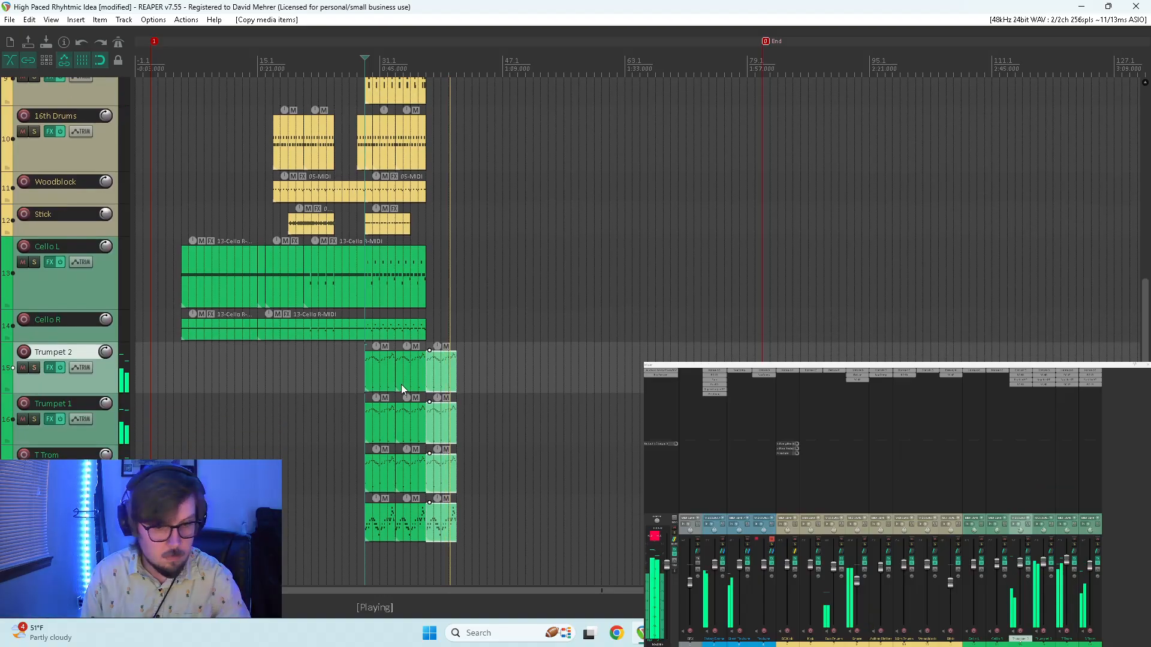
key("Delete")
key("space")
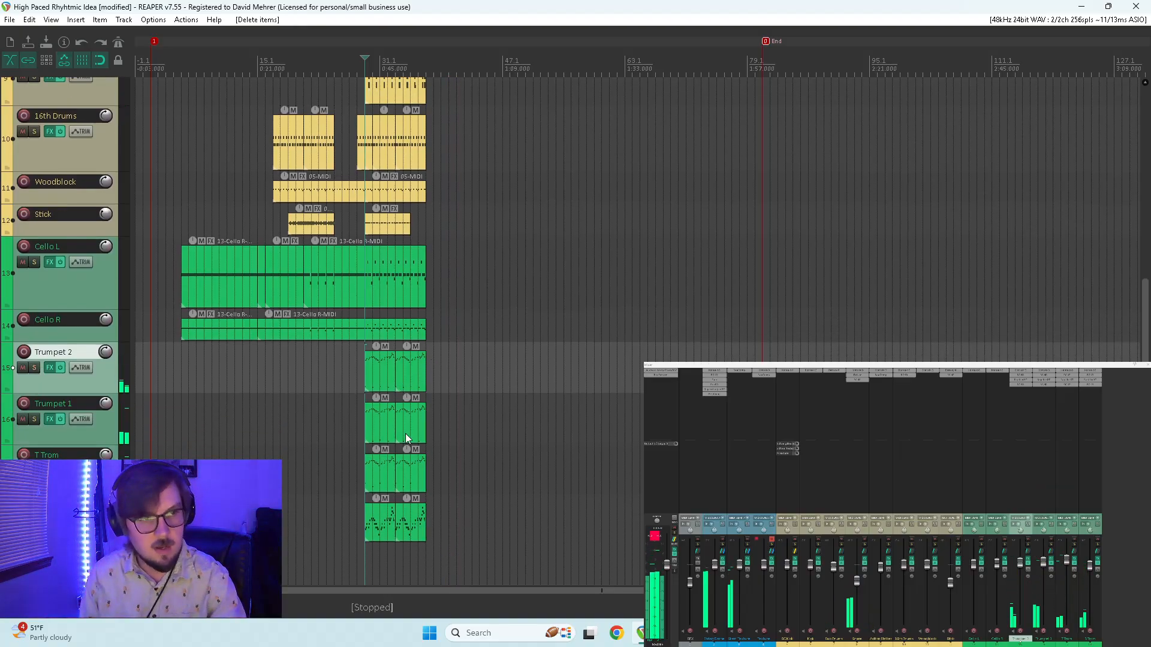
key("space")
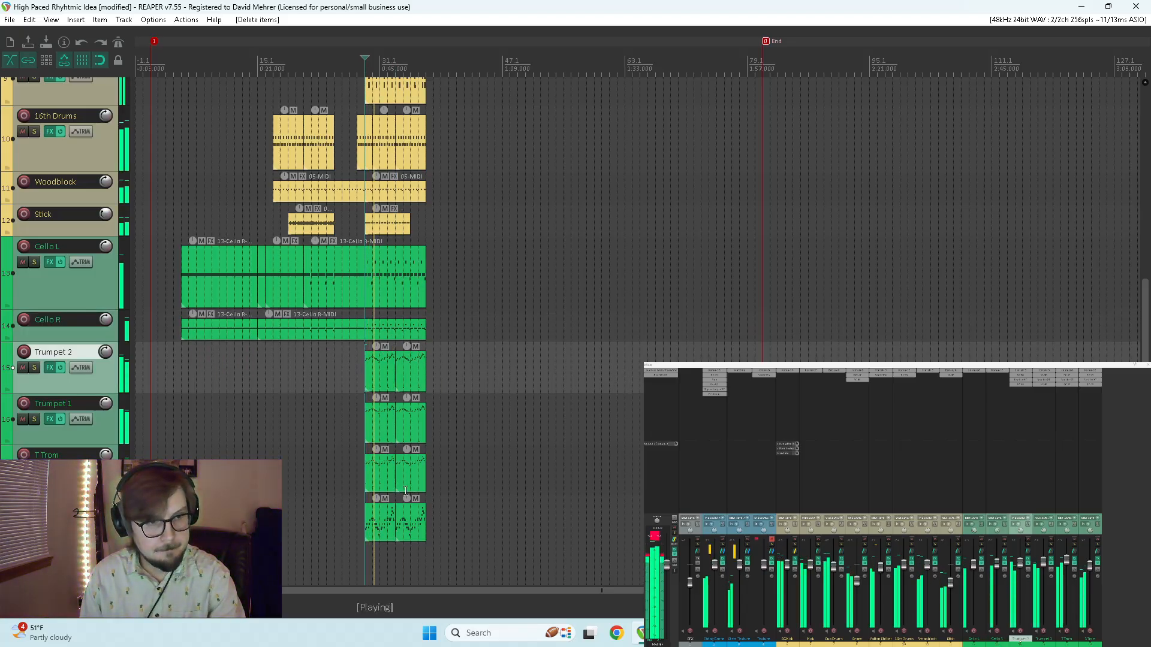
left_click(403, 521)
double_click(407, 521)
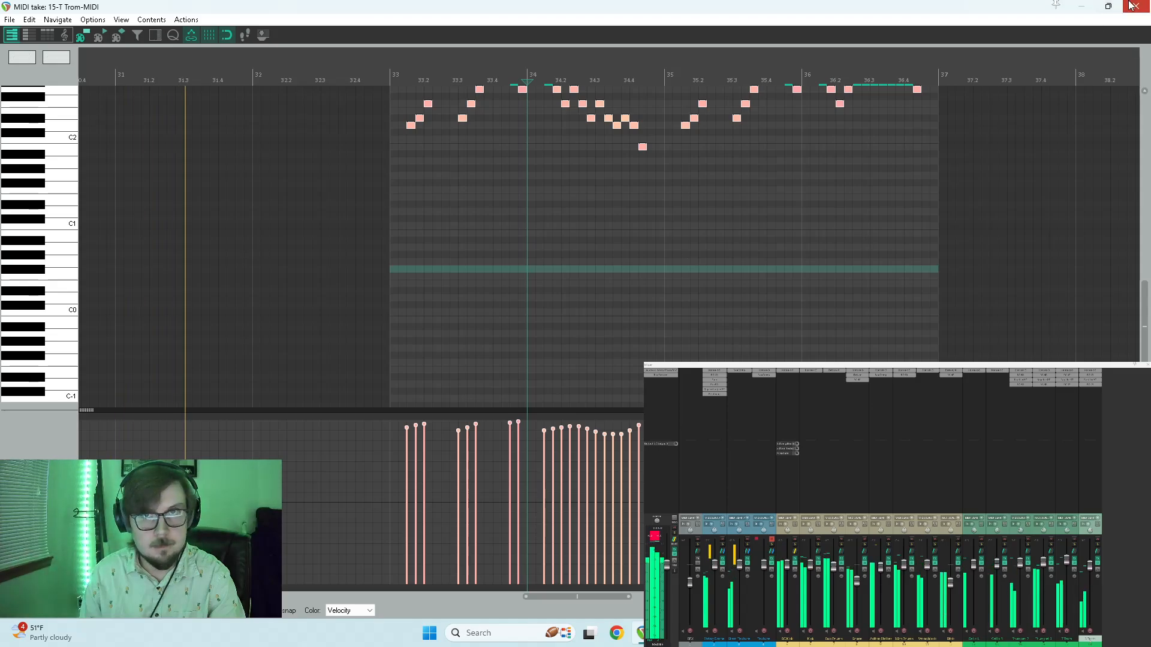
left_click(1134, 6)
key("space")
- Open the bass trombone's bar 29 MIDI item and its Kontakt instrument, and audition keys in the keyswitch range
double_click(399, 521)
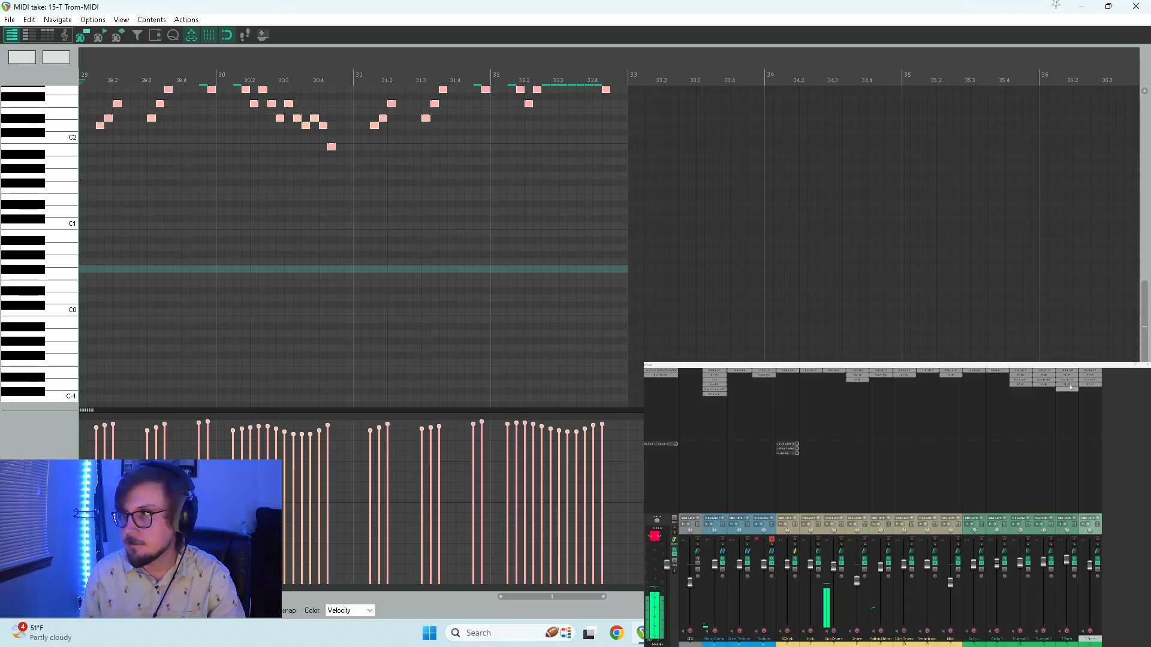
left_click(1090, 371)
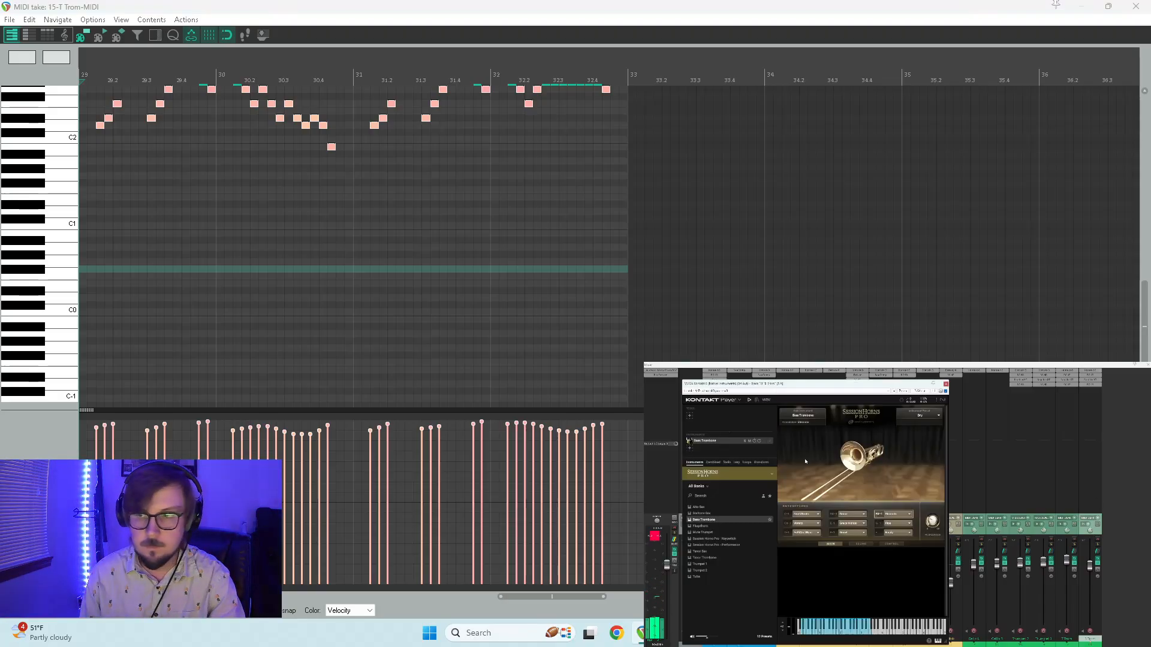
left_click(35, 271)
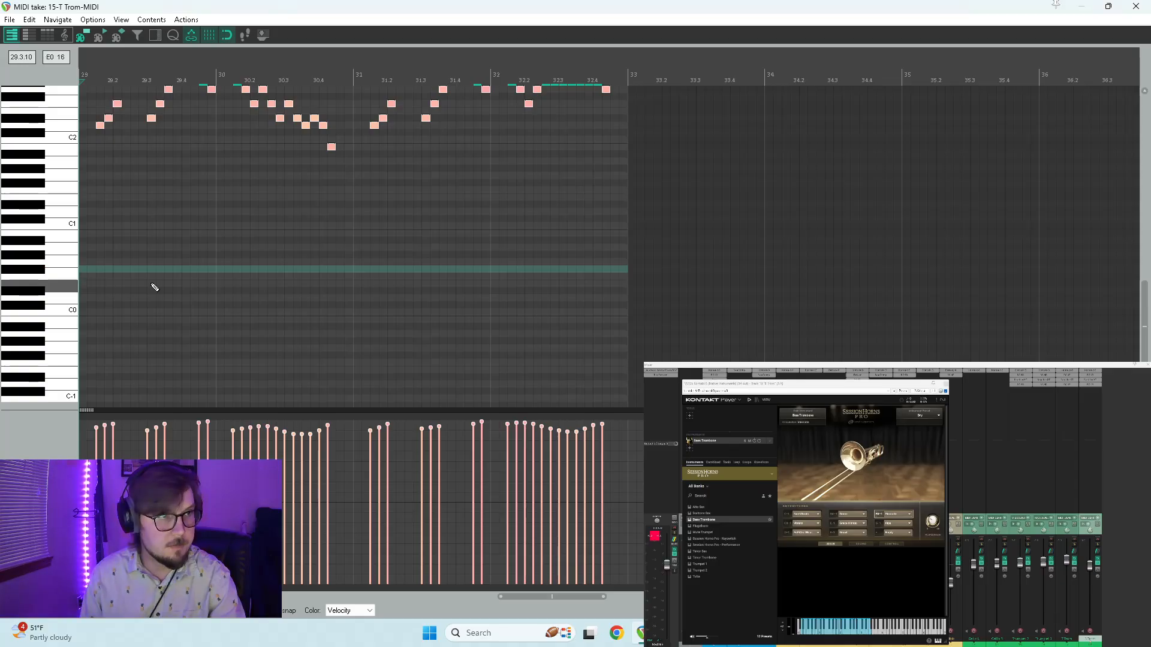
left_click(25, 356)
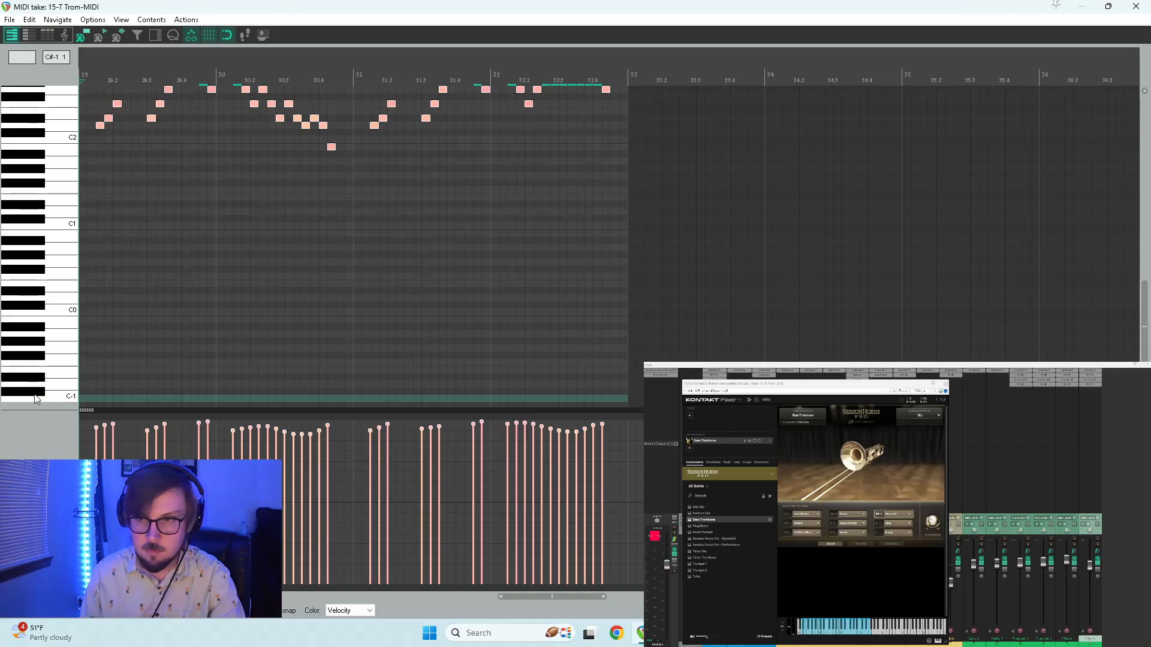
left_click(44, 325)
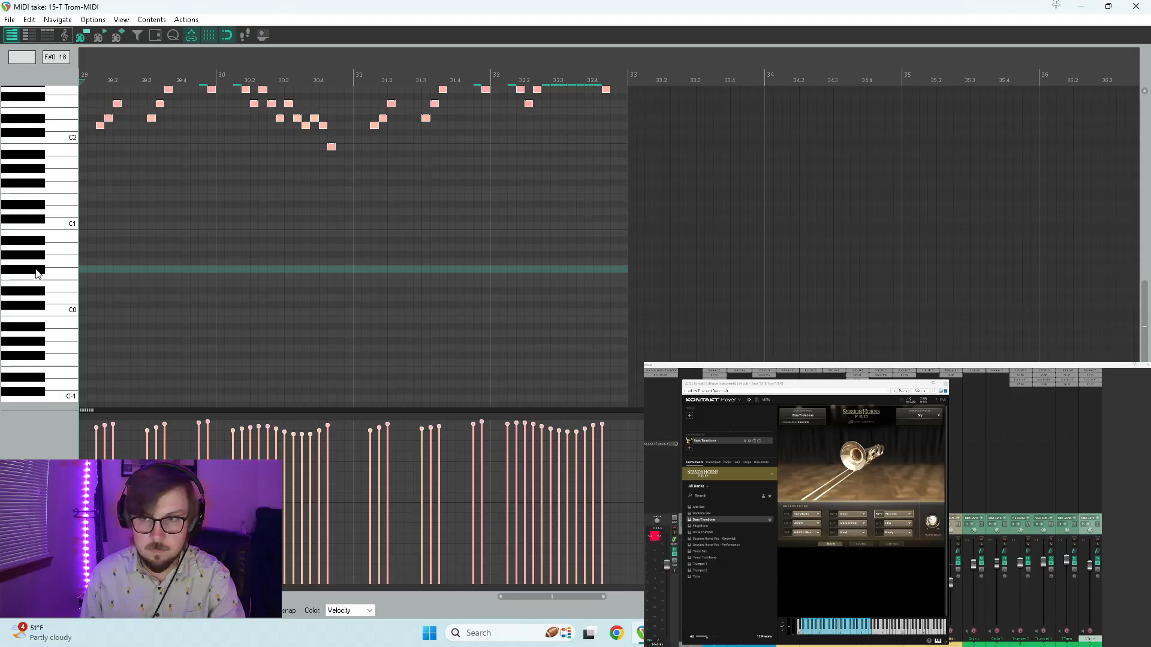
- Insert an F#0 keyswitch note at bar 29 in the bass trombone item, solo its track and play the passage
key("space")
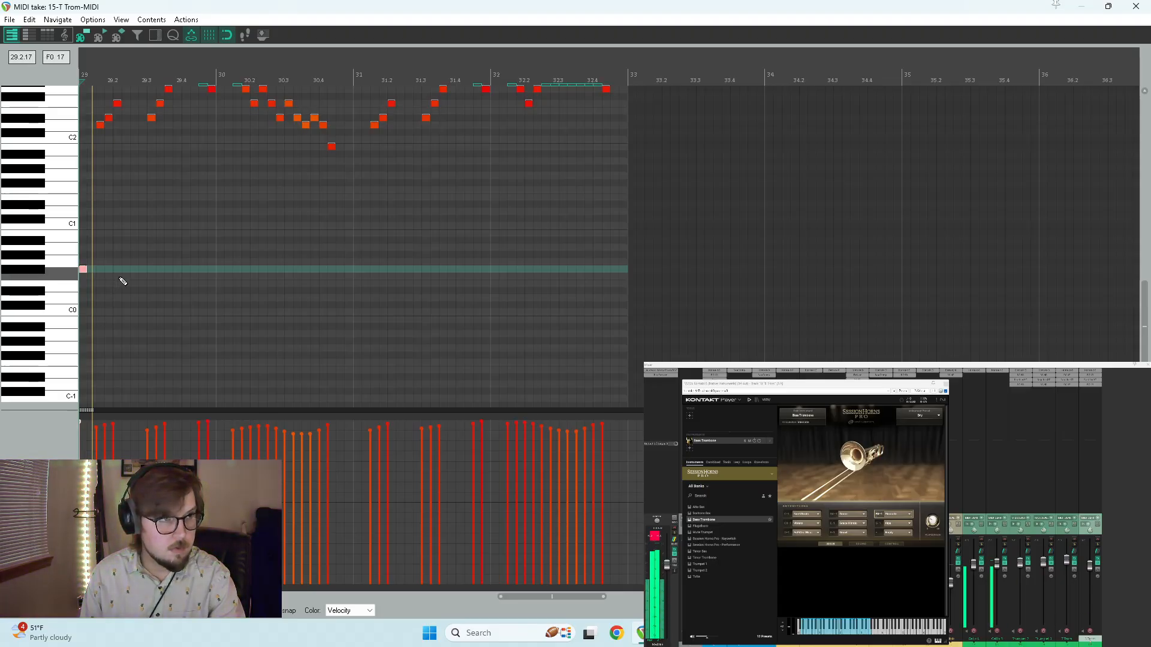
left_click(1097, 545)
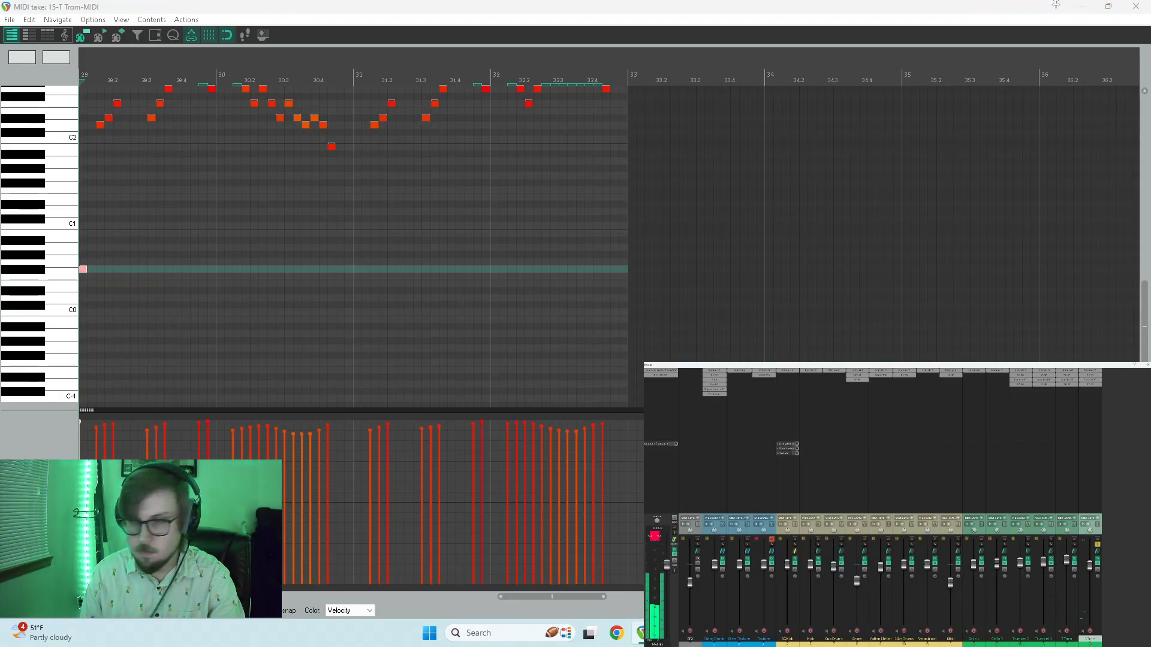
key("space")
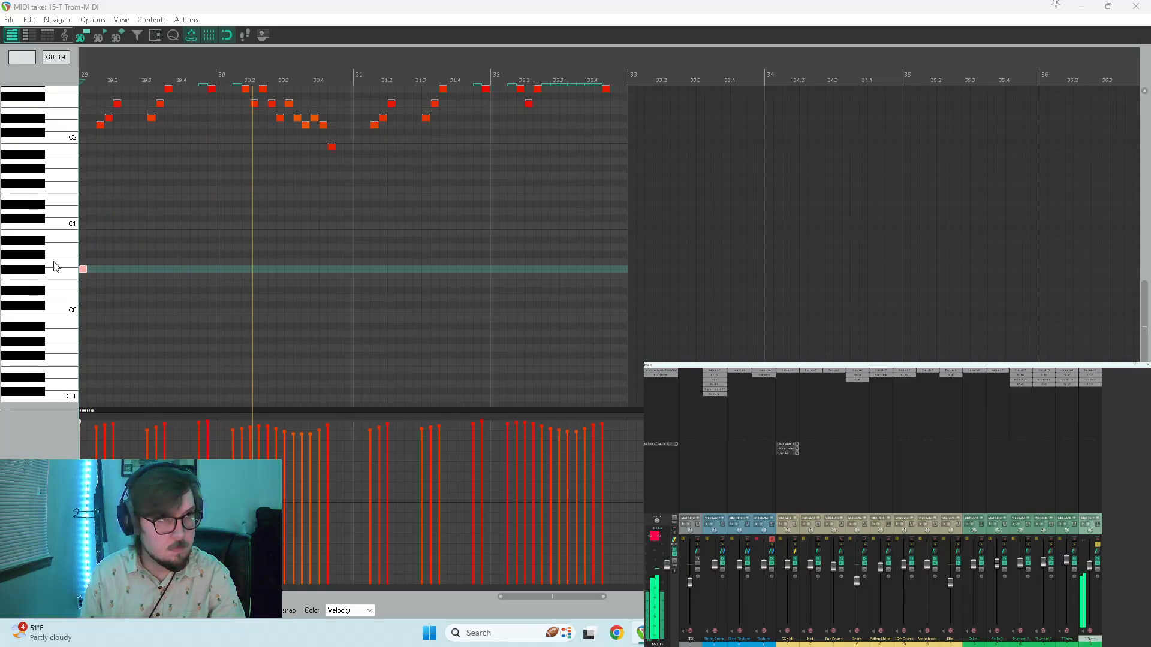
key("space")
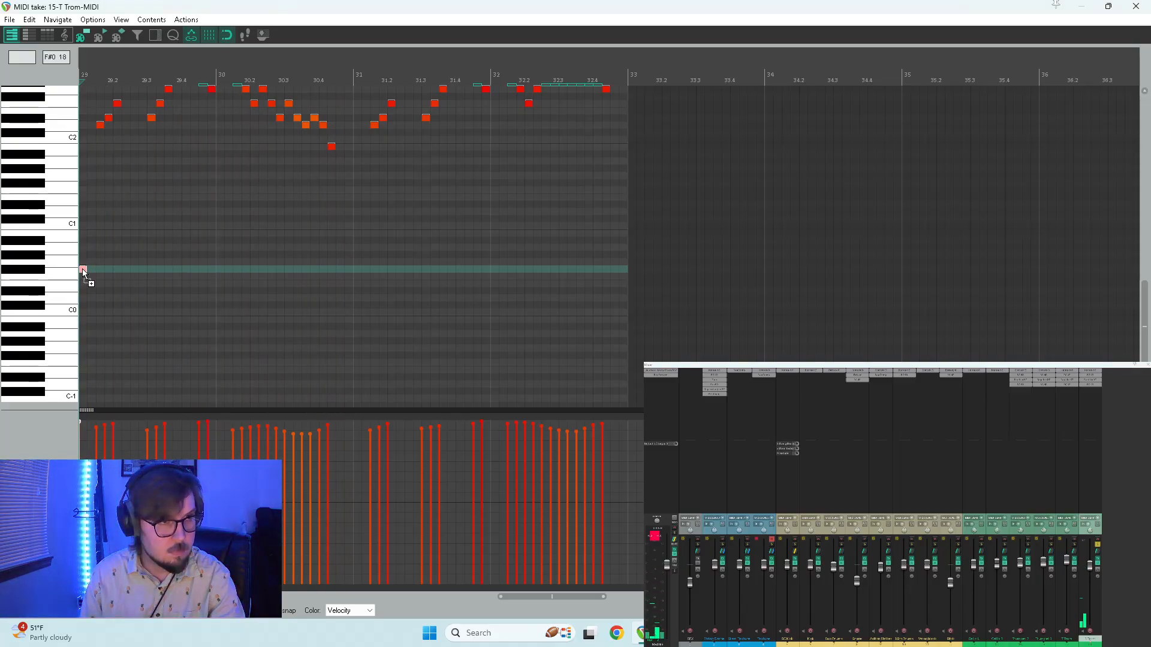
- Play the bass trombone passage with its F#0 keyswitch, lower the bass trombone fader slightly in the mixer and close the MIDI editor
key("space")
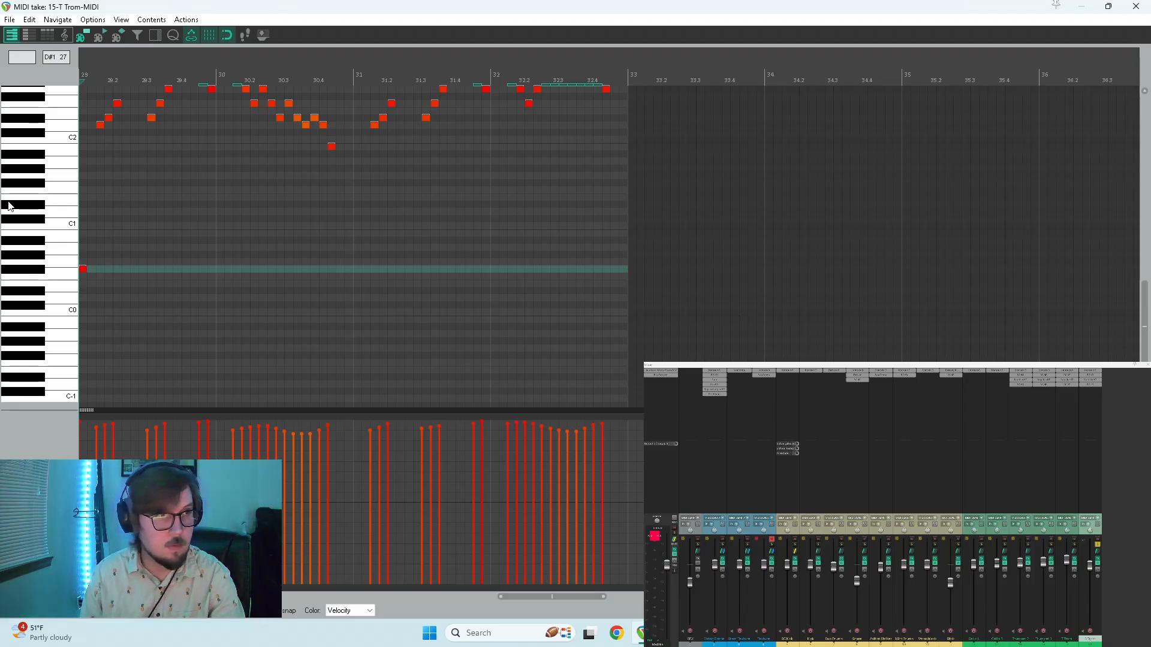
scroll(9, 206, "up", 3)
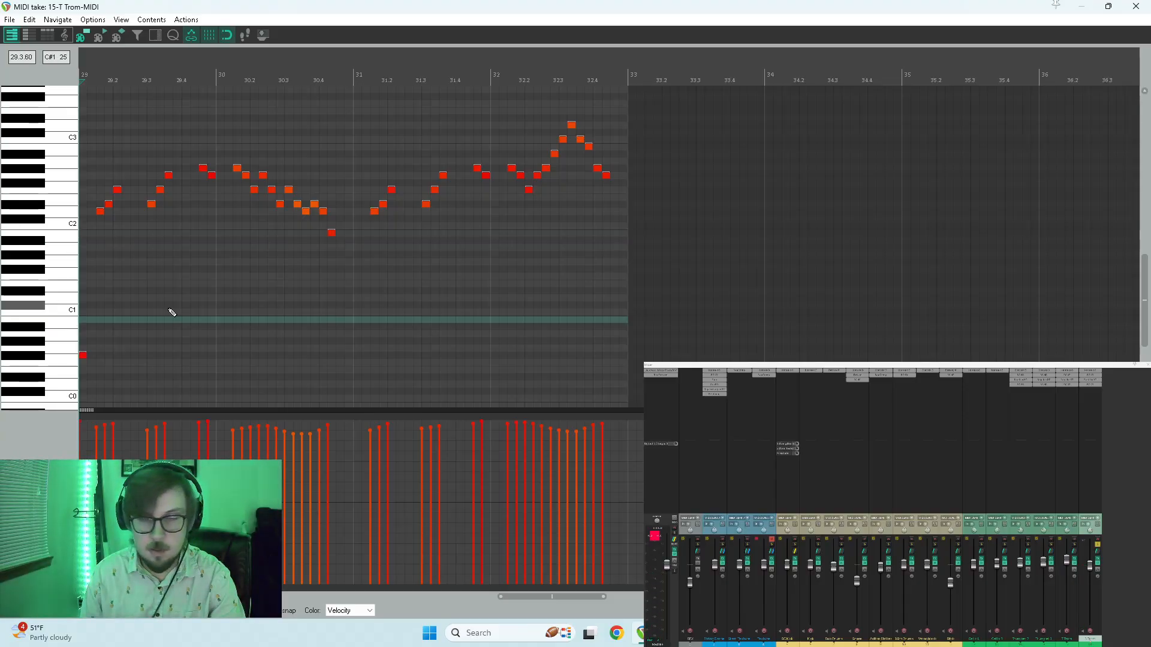
left_click(80, 356)
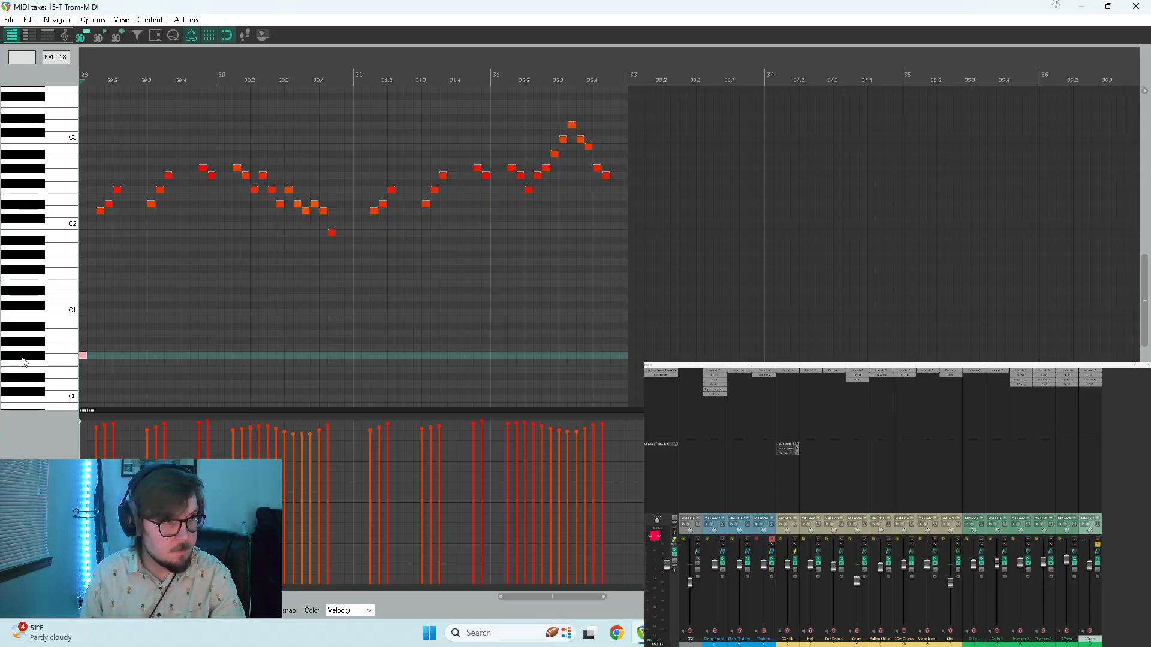
key("space")
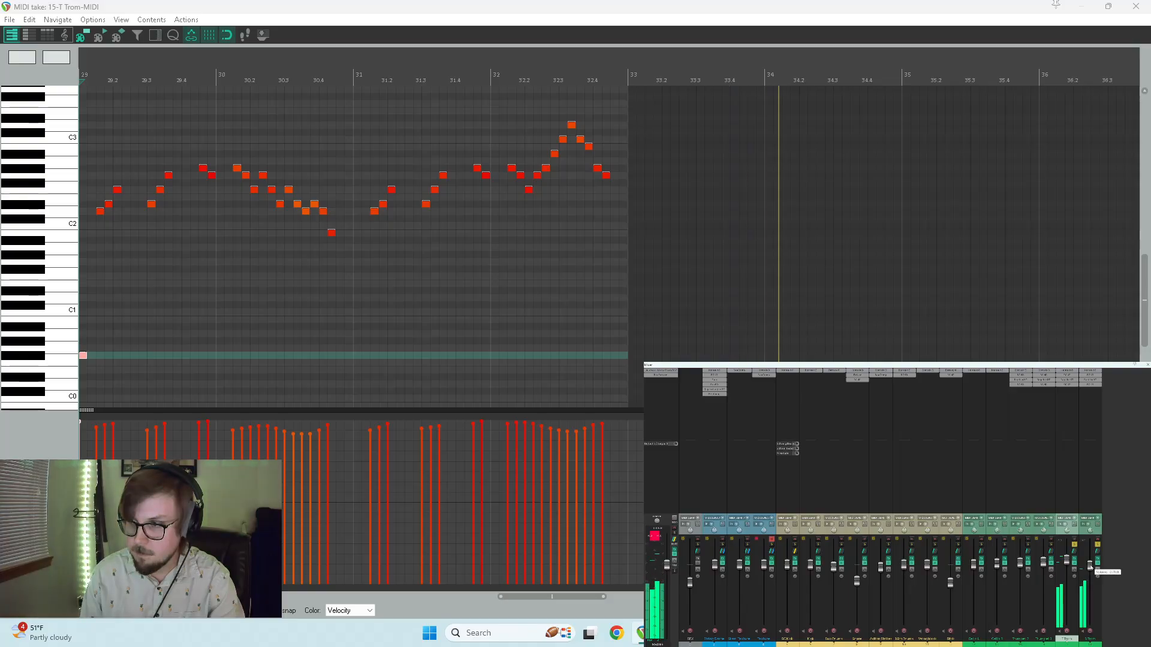
left_click_drag(1091, 568, 1092, 573)
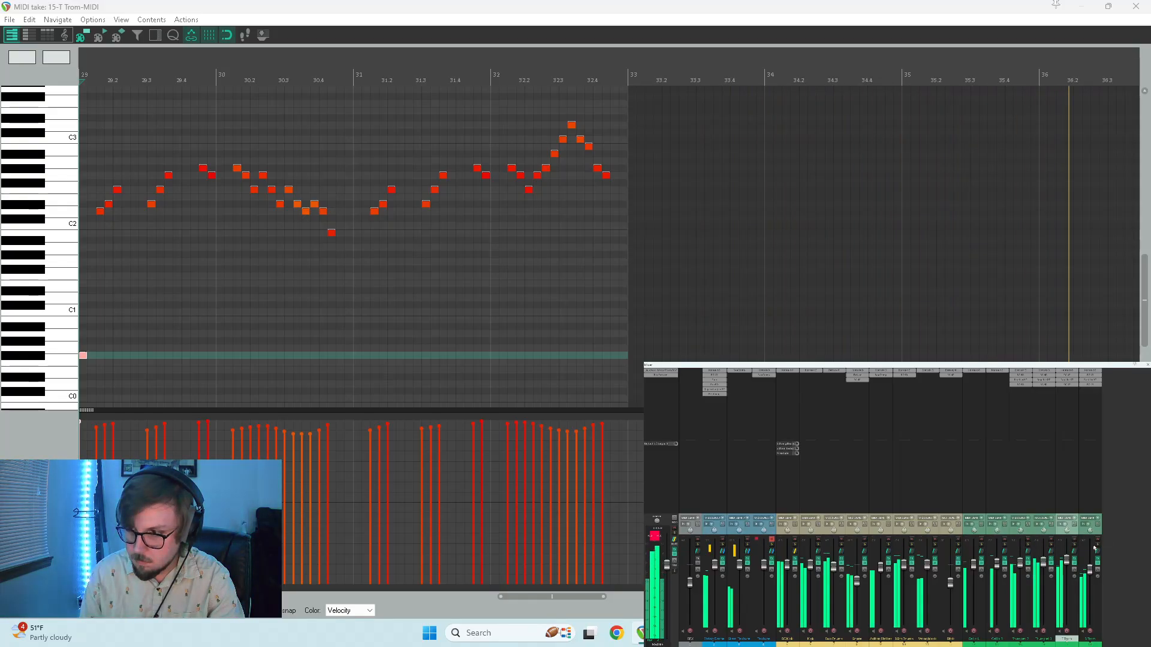
left_click(1132, 6)
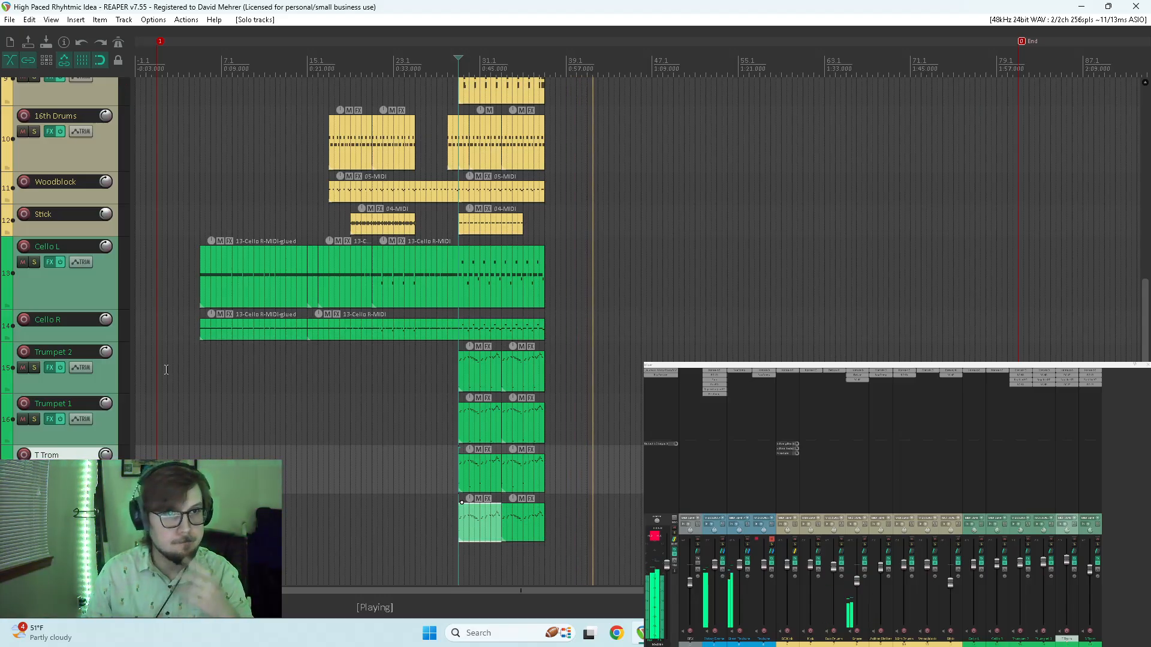
- Listen to the full arrangement from bar 29 through the end of the brass phrase and stop playback
left_click(457, 343)
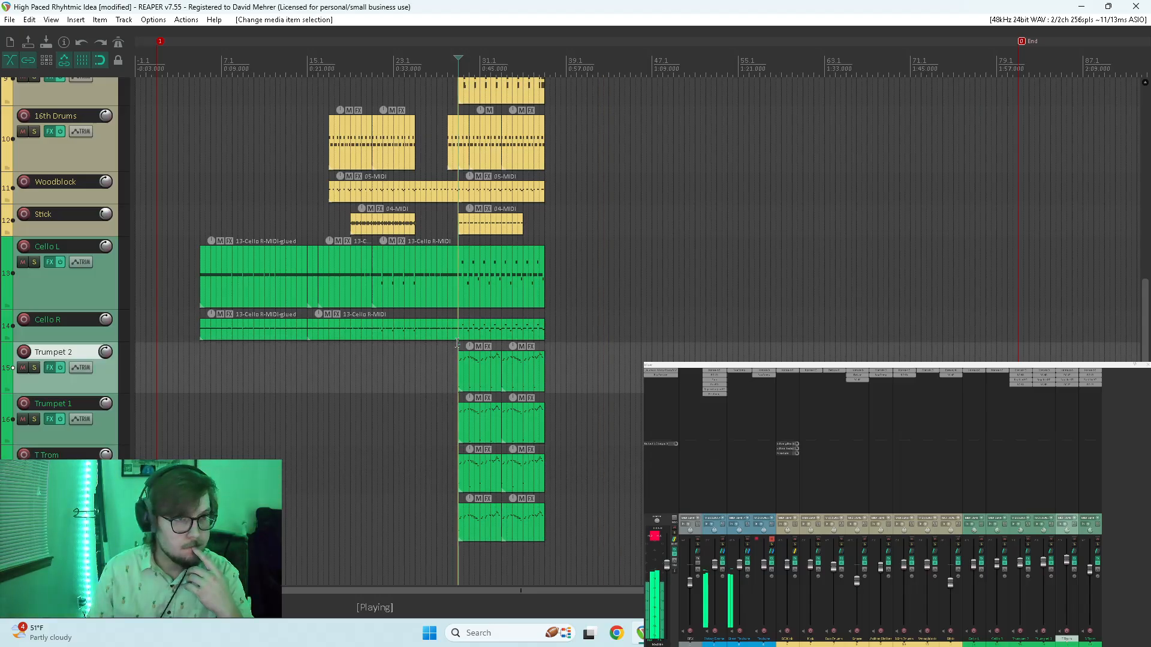
scroll(11, 389, "up", 6)
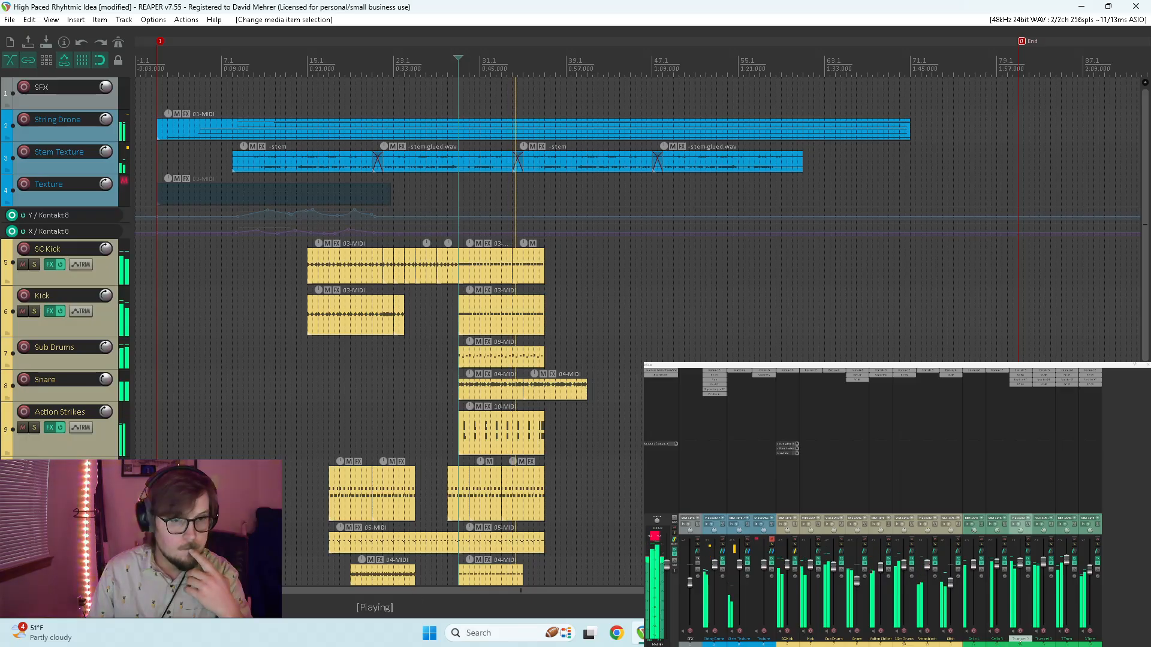
key("alt+Tab")
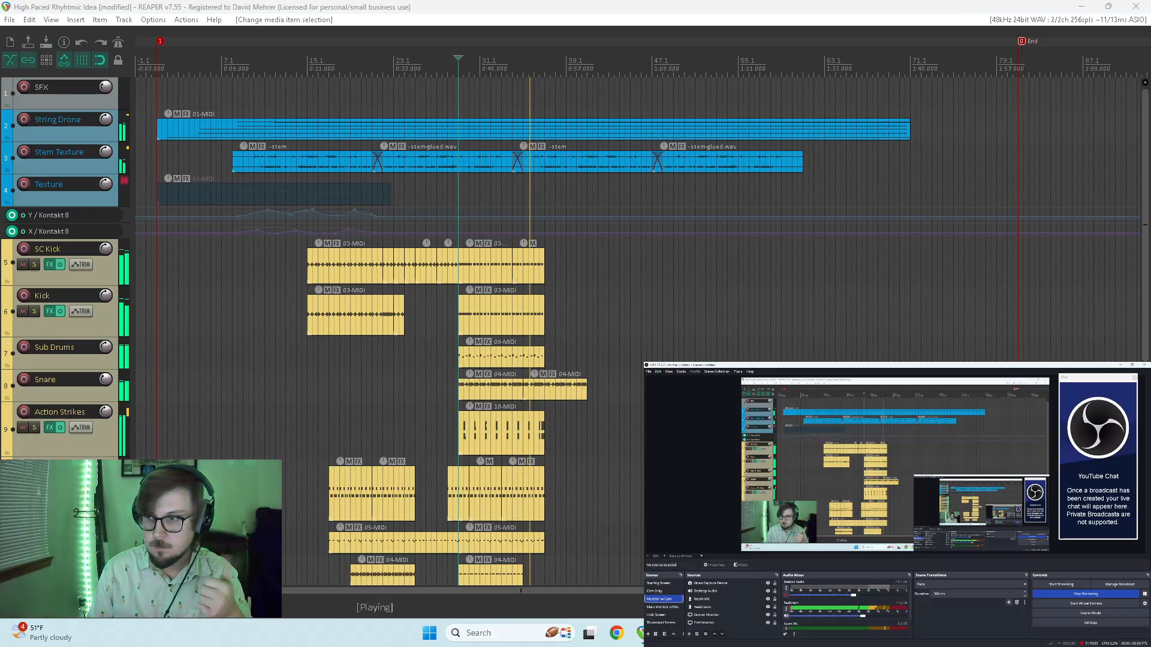
key("alt+Tab")
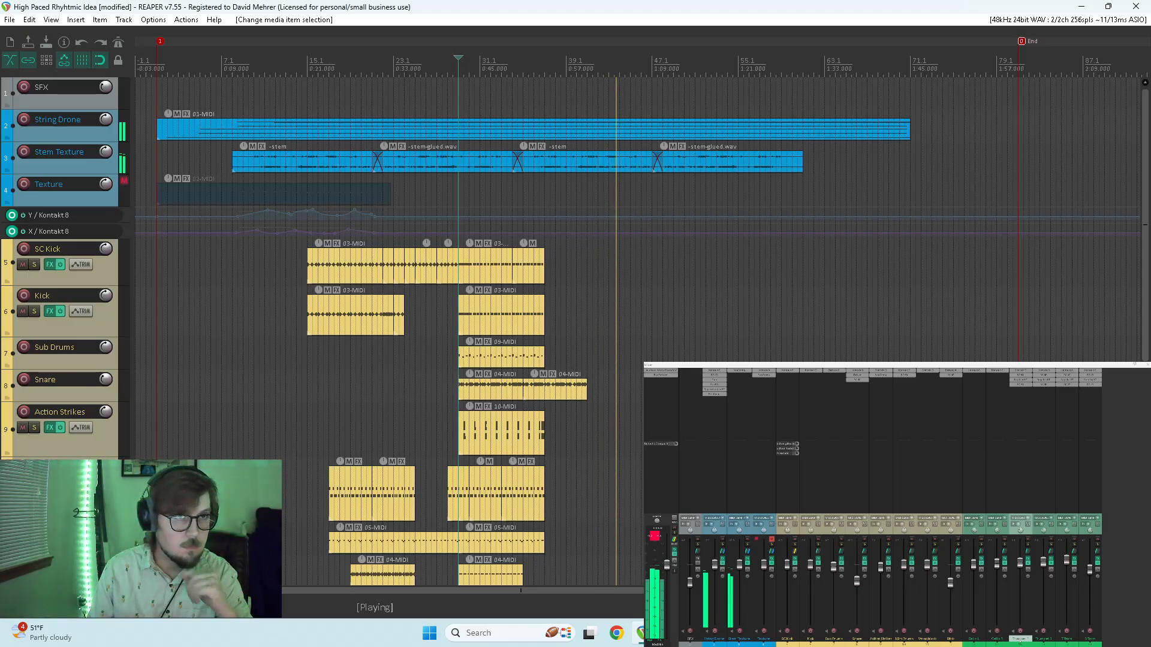
key("space")
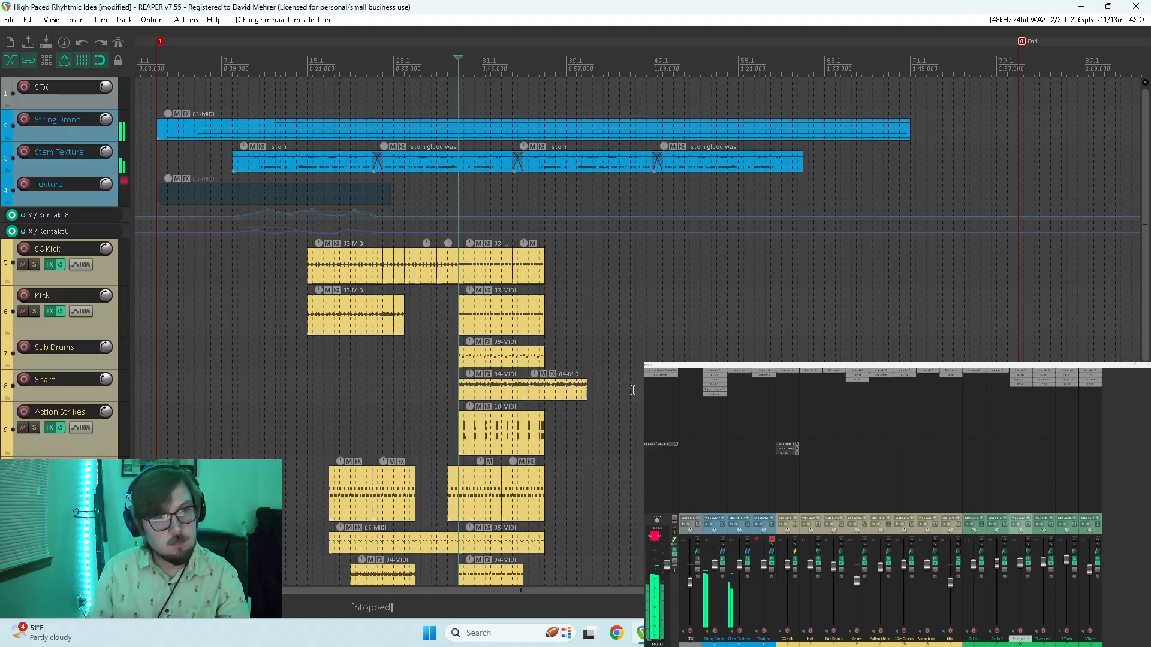
- Add a marker at bar 45 and name it "Big In"
left_click(630, 383)
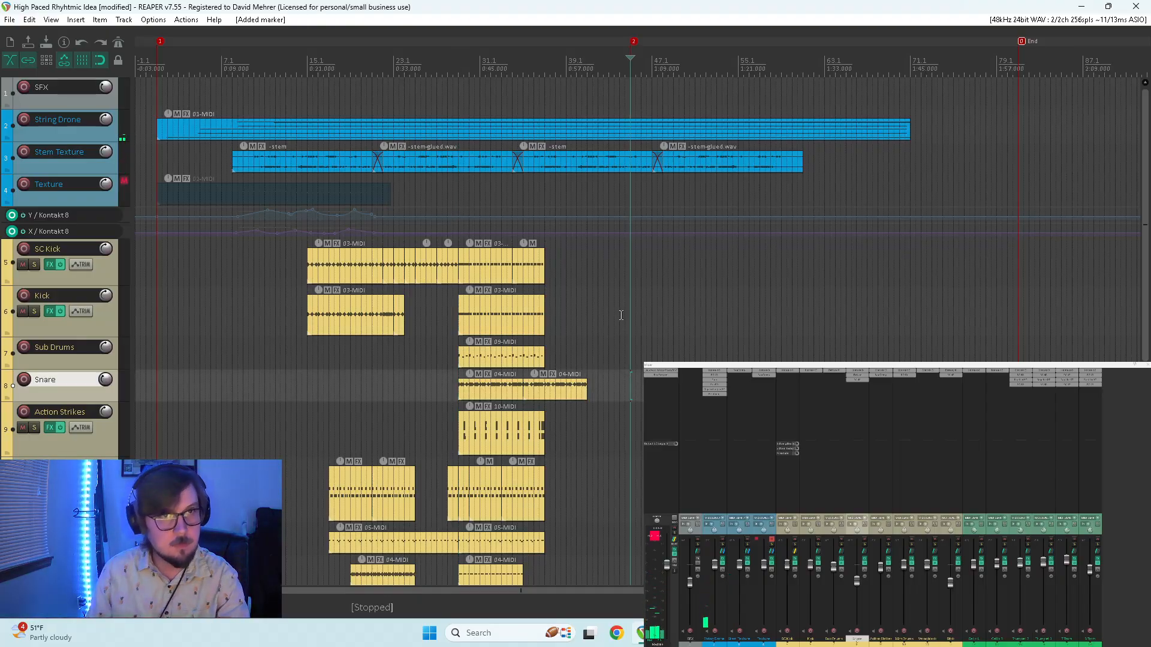
double_click(635, 43)
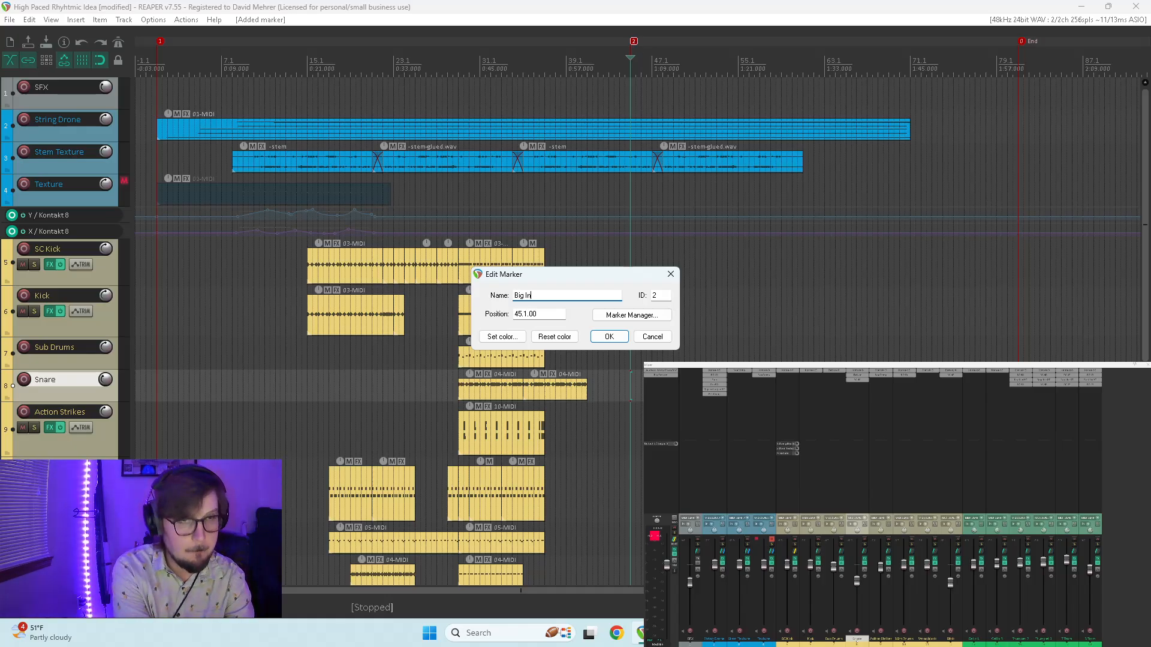
key("Return")
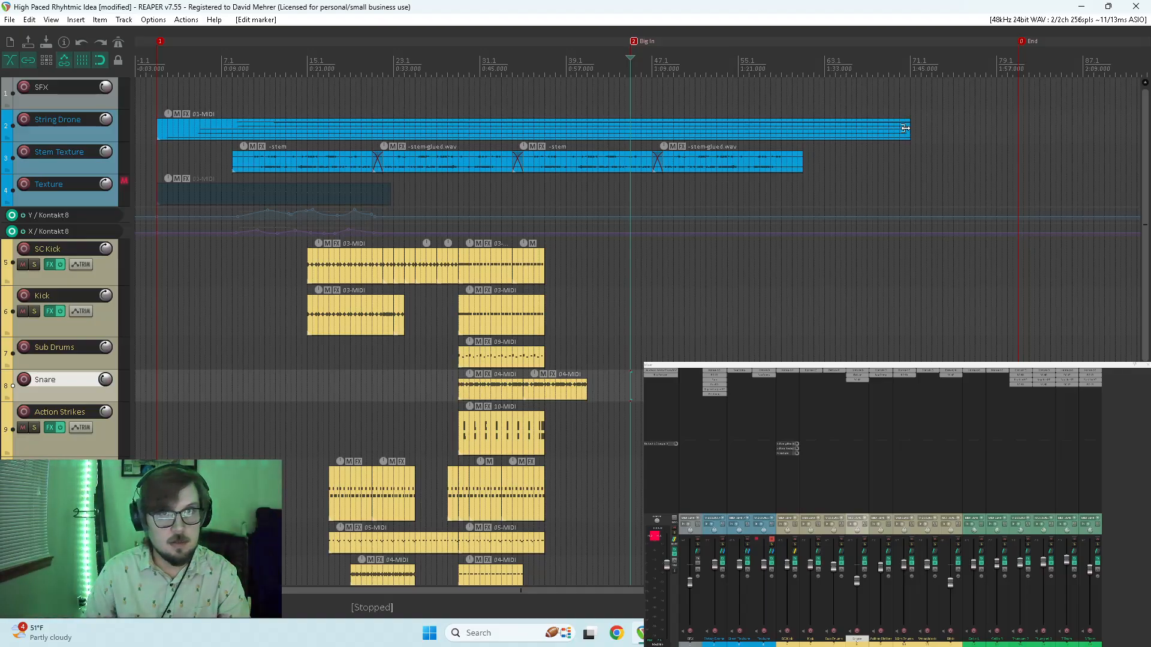
- Extend the String Drone item to the End marker, open its MIDI and stretch the loop source to the item's end
left_click_drag(905, 128, 1018, 129)
double_click(969, 133)
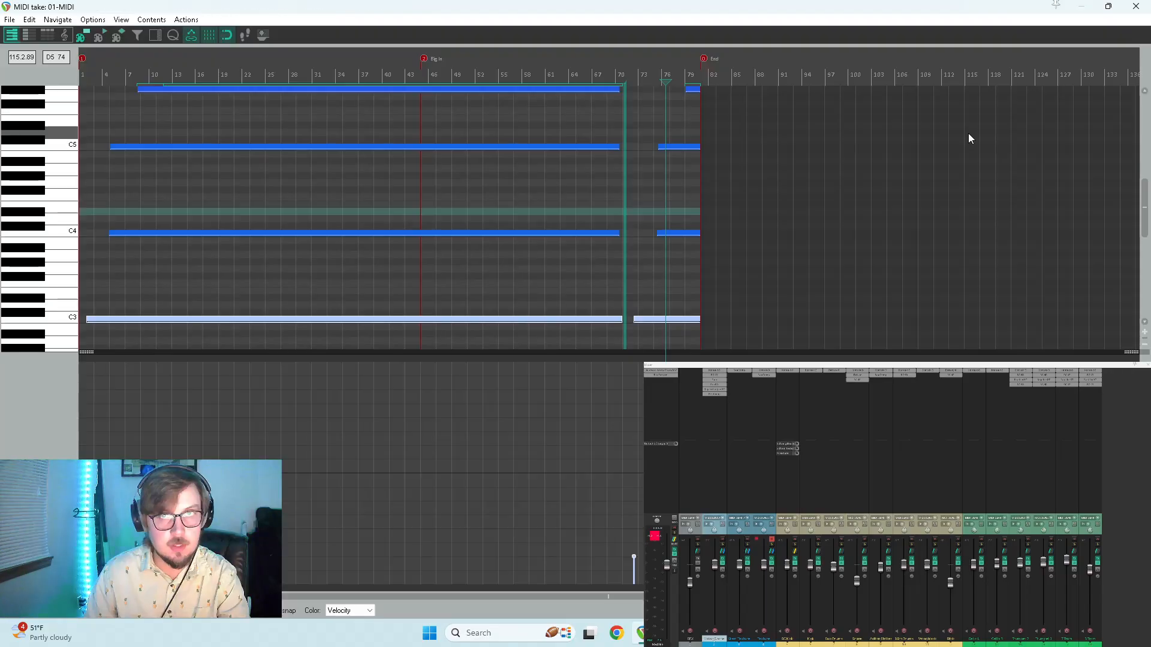
left_click_drag(624, 202, 697, 199)
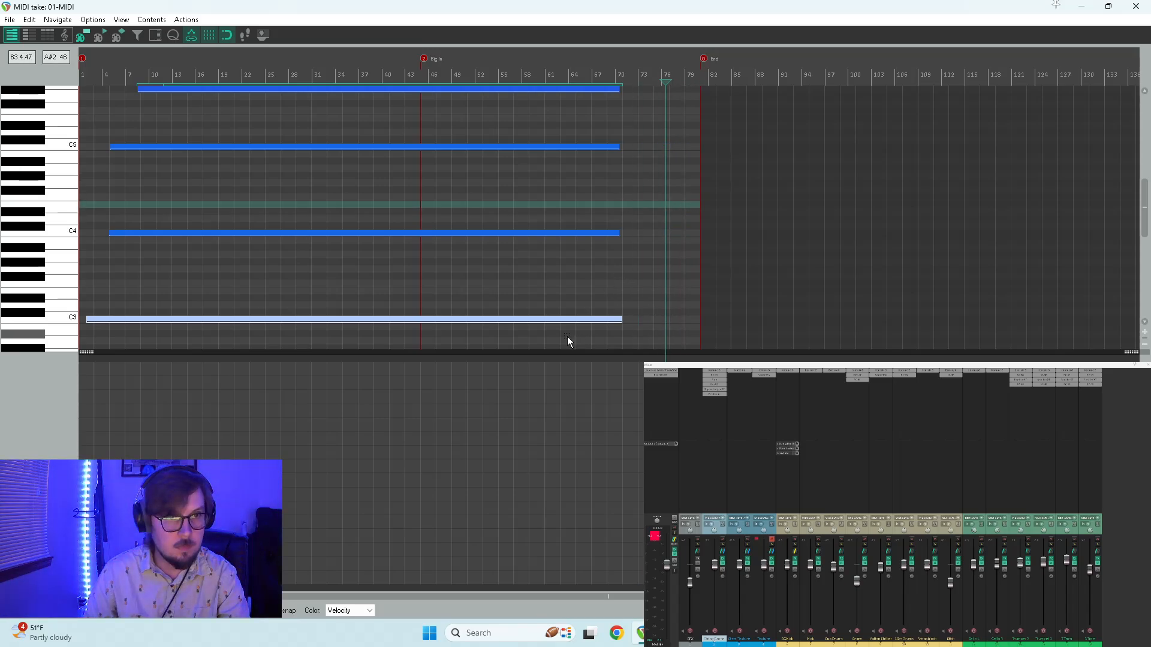
- Lengthen all the sustained String Drone notes so that they reach close to the End marker
scroll(570, 342, "up", 10)
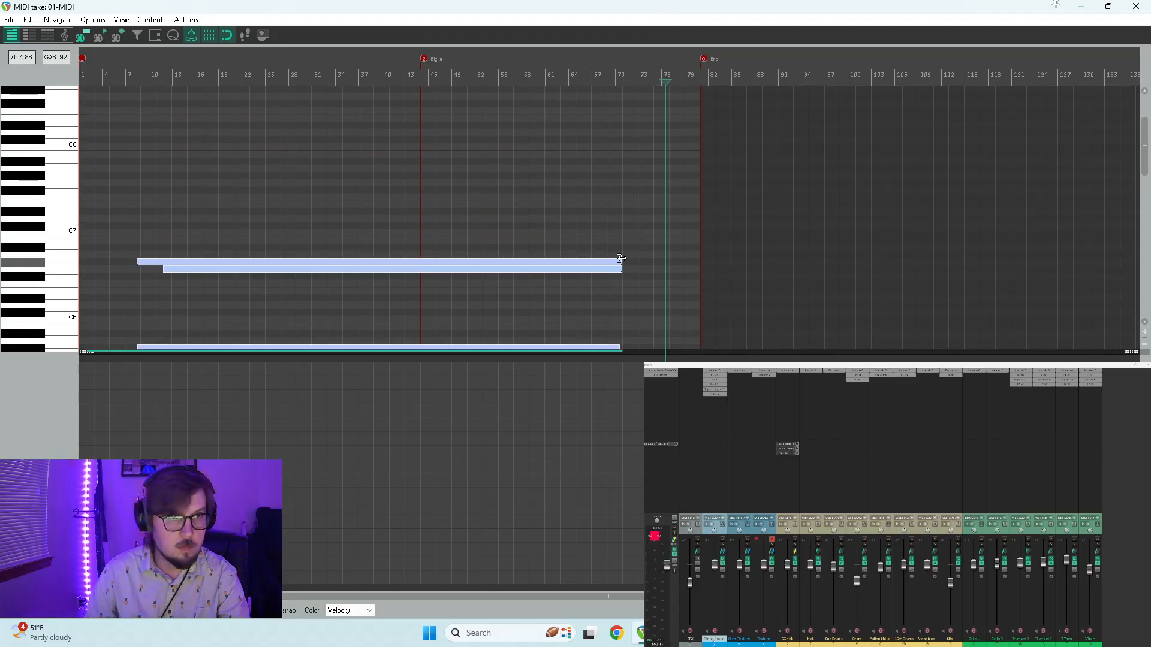
left_click_drag(621, 257, 689, 273)
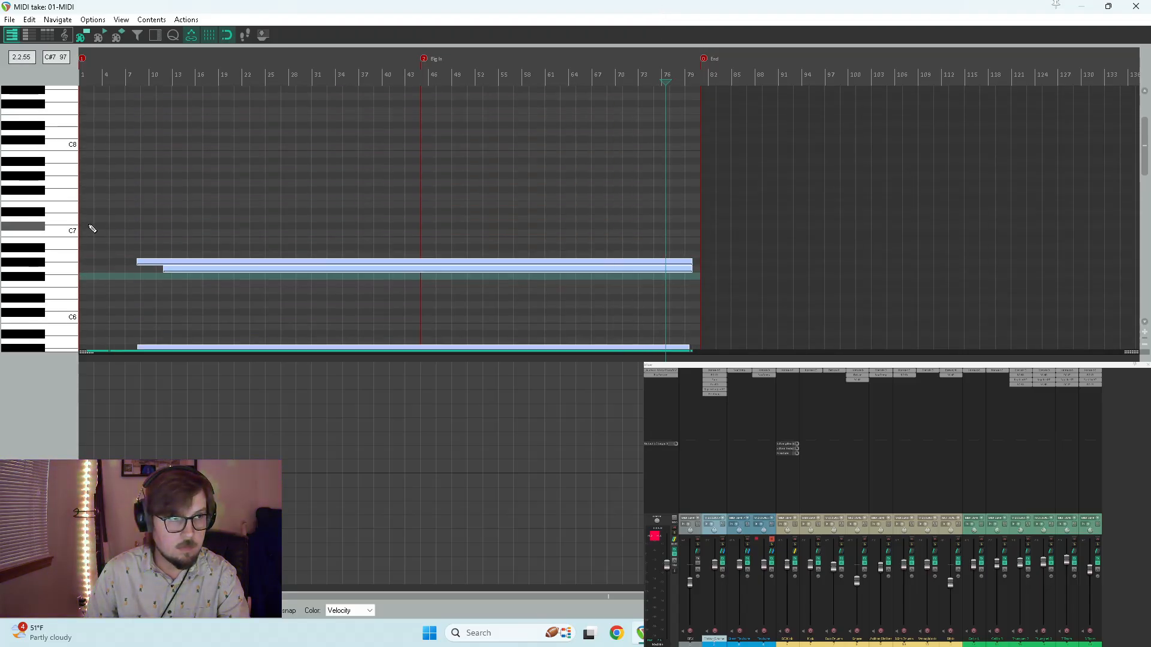
scroll(41, 220, "down", 7)
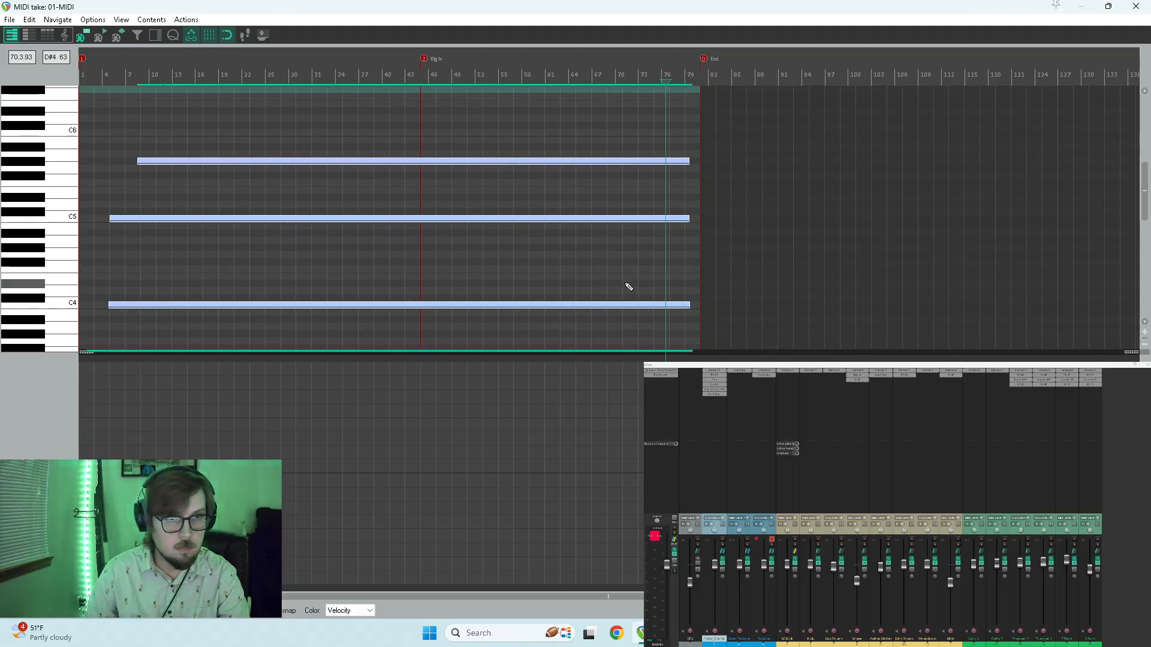
left_click_drag(688, 305, 693, 308)
scroll(51, 192, "up", 2)
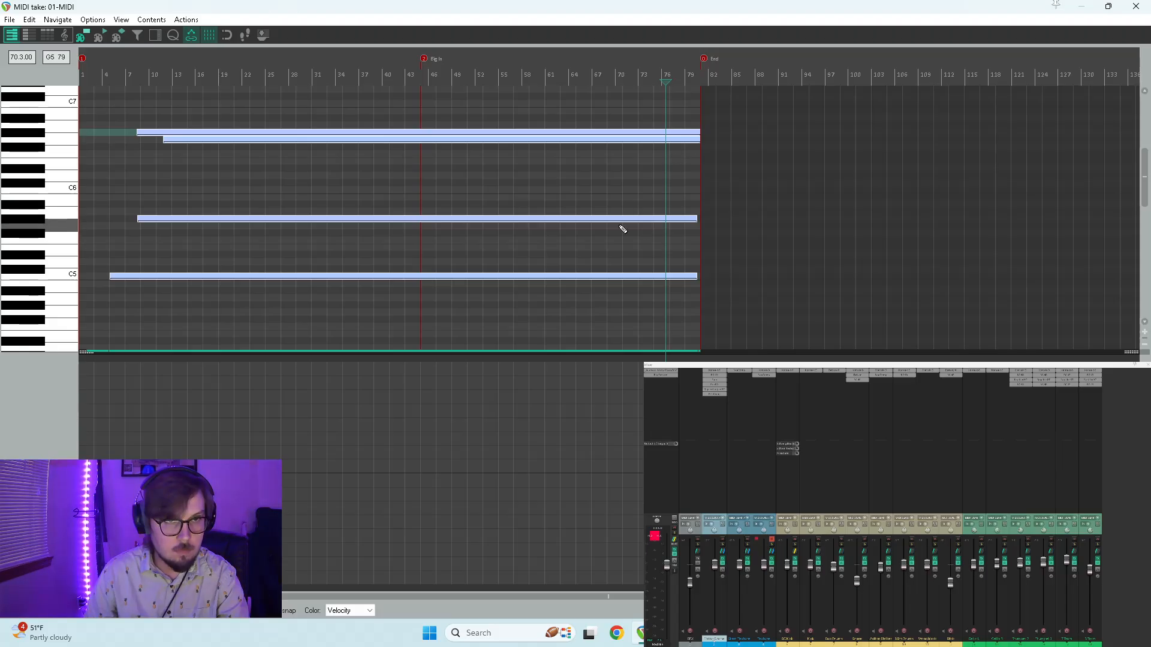
- Stagger the ends of the String Drone's sustained notes just before the End marker, play the ending and close the MIDI editor
left_click_drag(660, 191, 690, 310)
left_click_drag(658, 234, 691, 161)
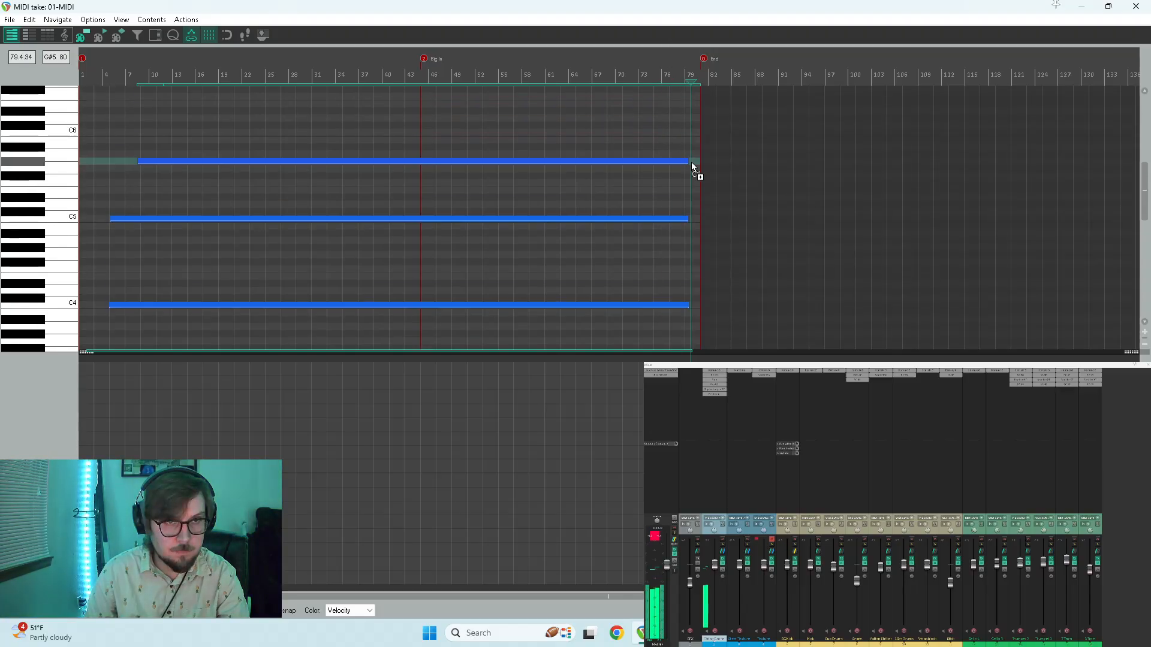
key("ctrl+a")
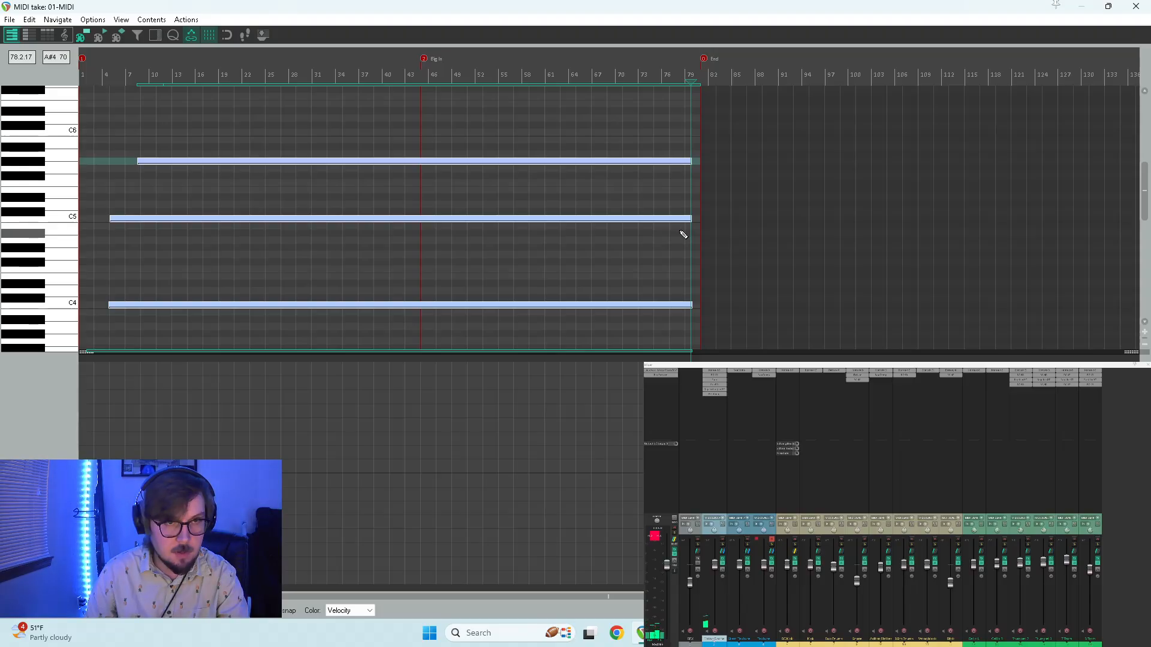
left_click_drag(682, 231, 707, 145)
left_click_drag(685, 210, 685, 232)
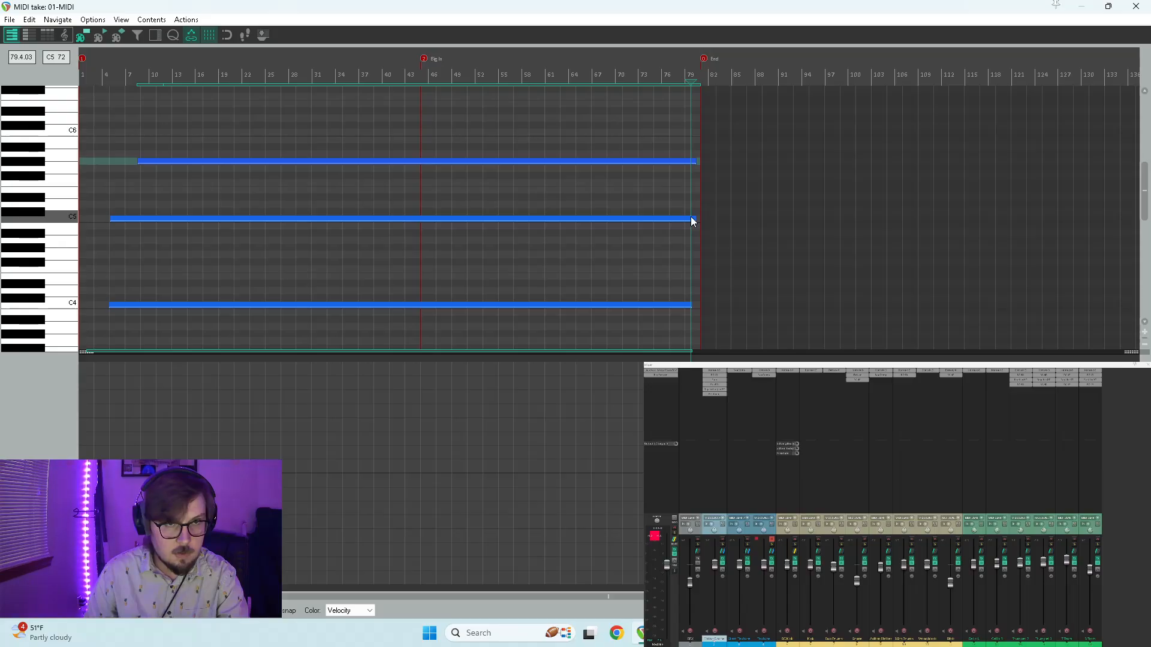
left_click(692, 219)
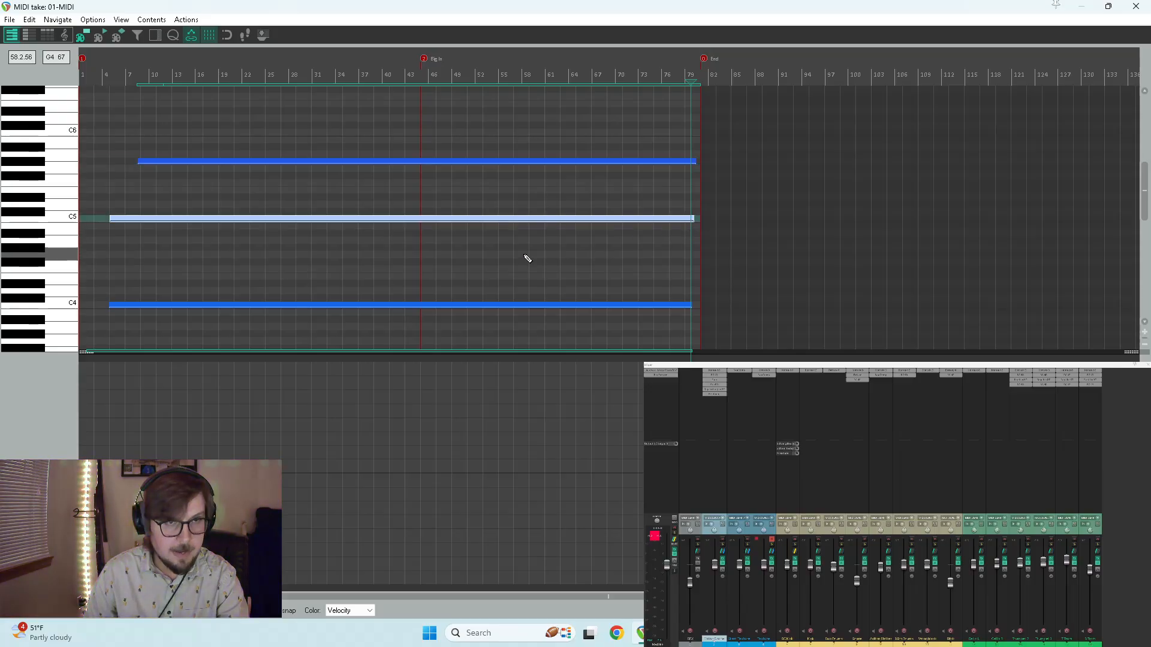
key("space")
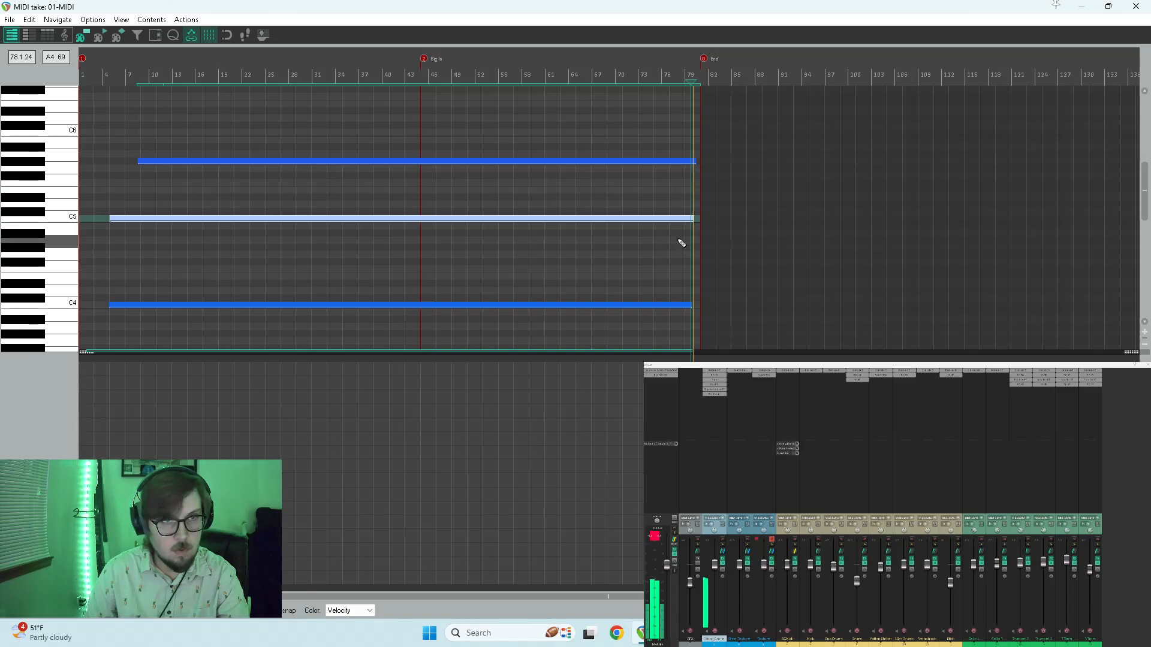
key("space")
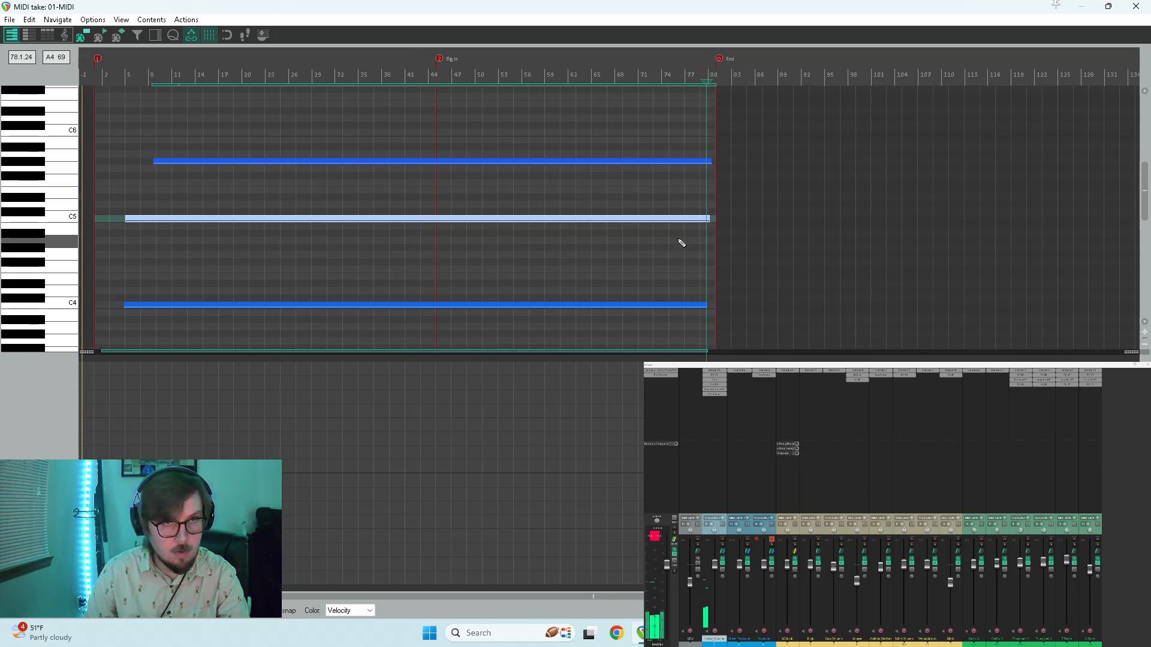
left_click(1135, 6)
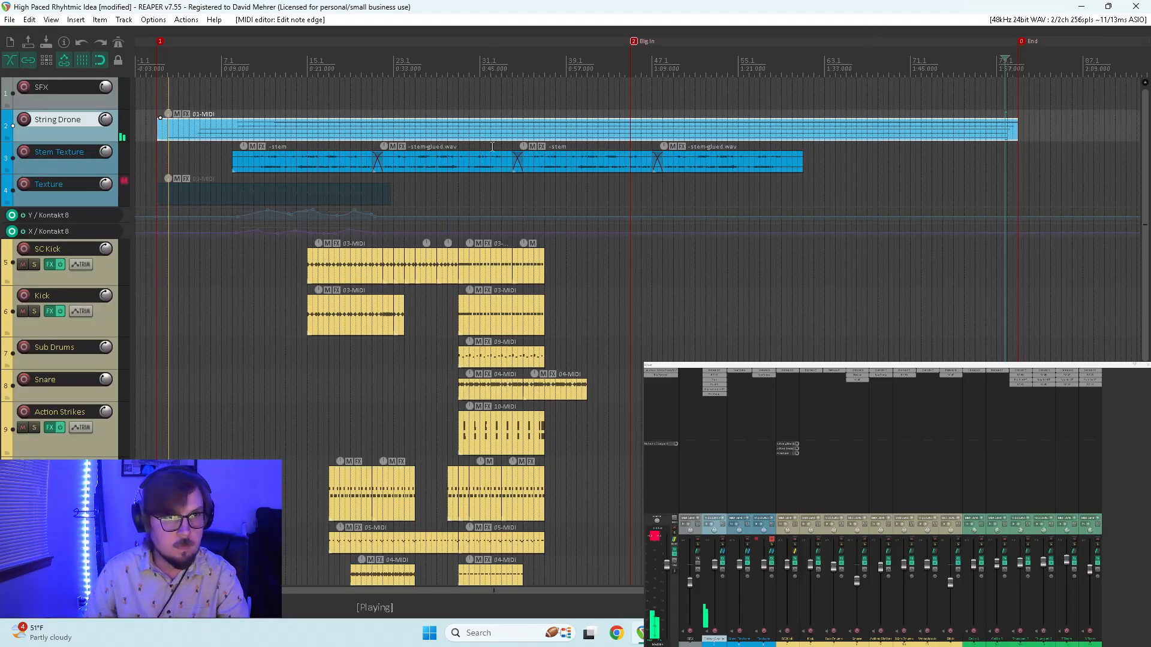
- Copy the four Stem Texture items directly after the existing ones and delete the copies that start beyond the End marker
double_click(817, 154)
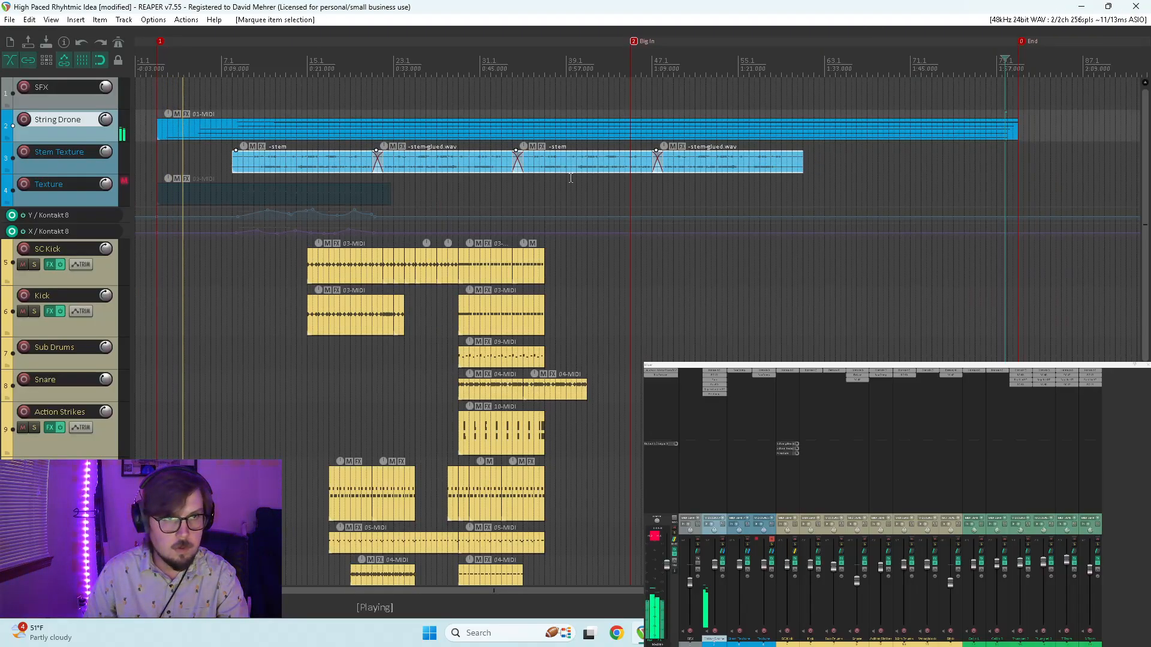
left_click_drag(330, 159, 885, 154)
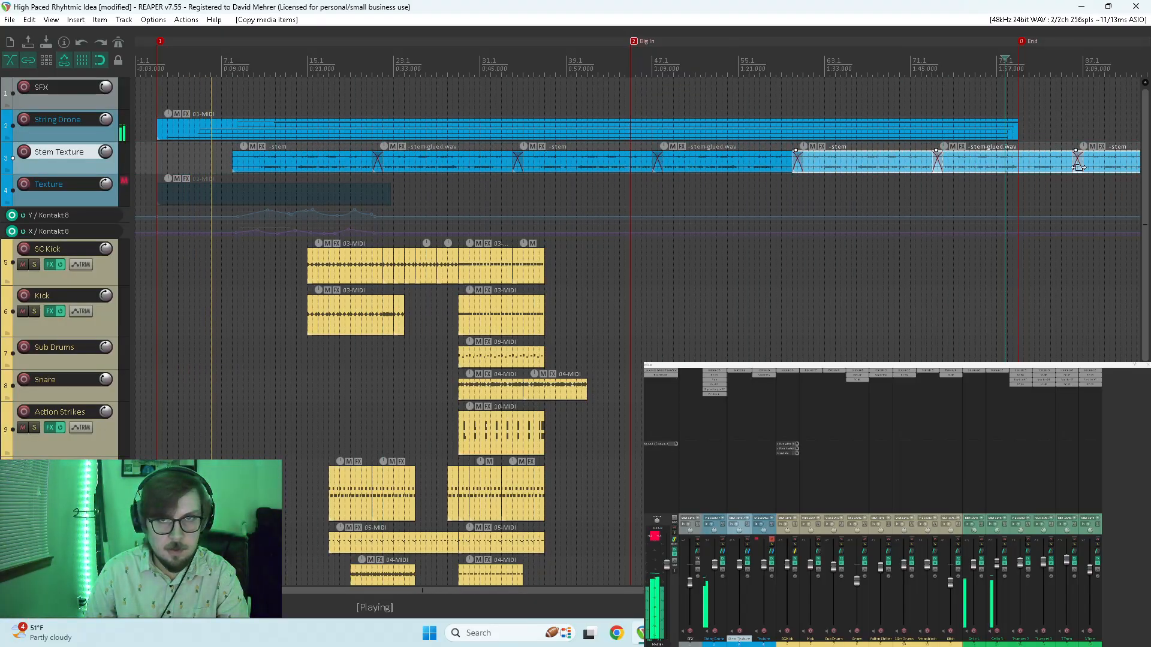
left_click_drag(1116, 166, 1122, 200)
key("Delete")
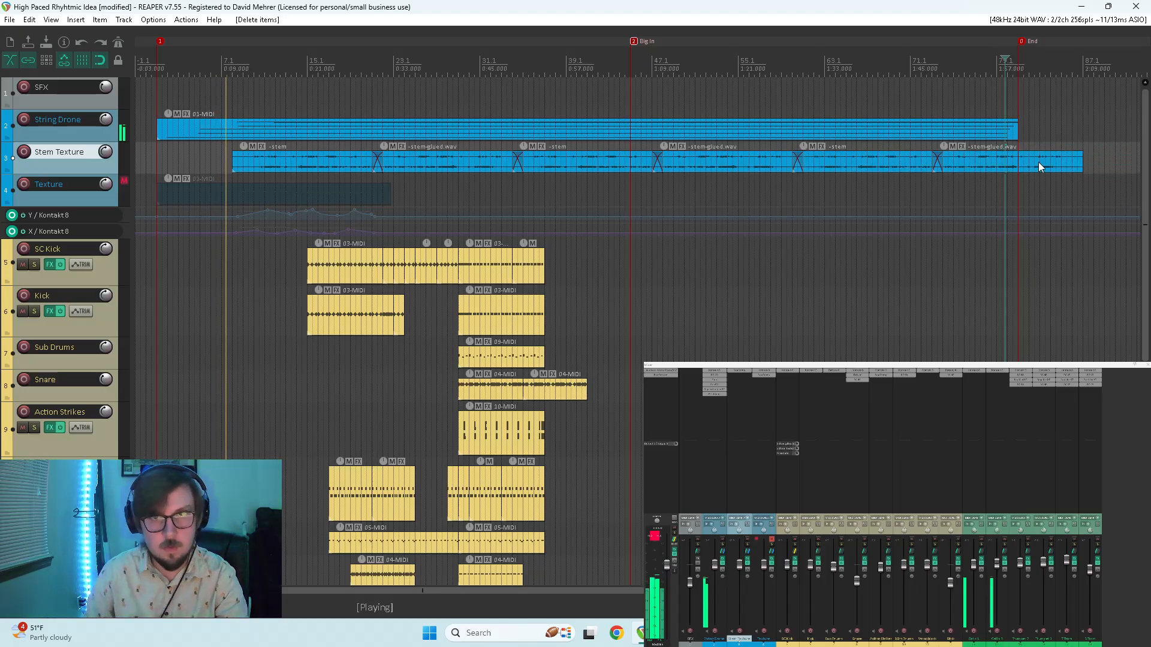
- Trim the last Stem Texture item back to the End marker
left_click(1071, 161)
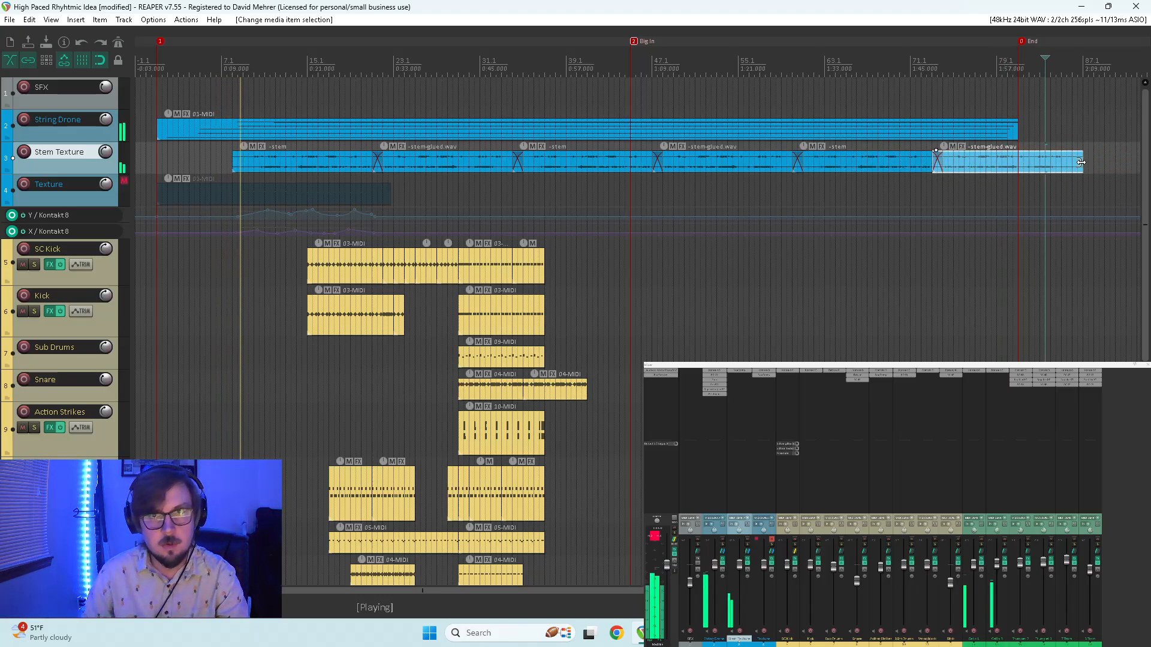
left_click_drag(1088, 162, 1028, 176)
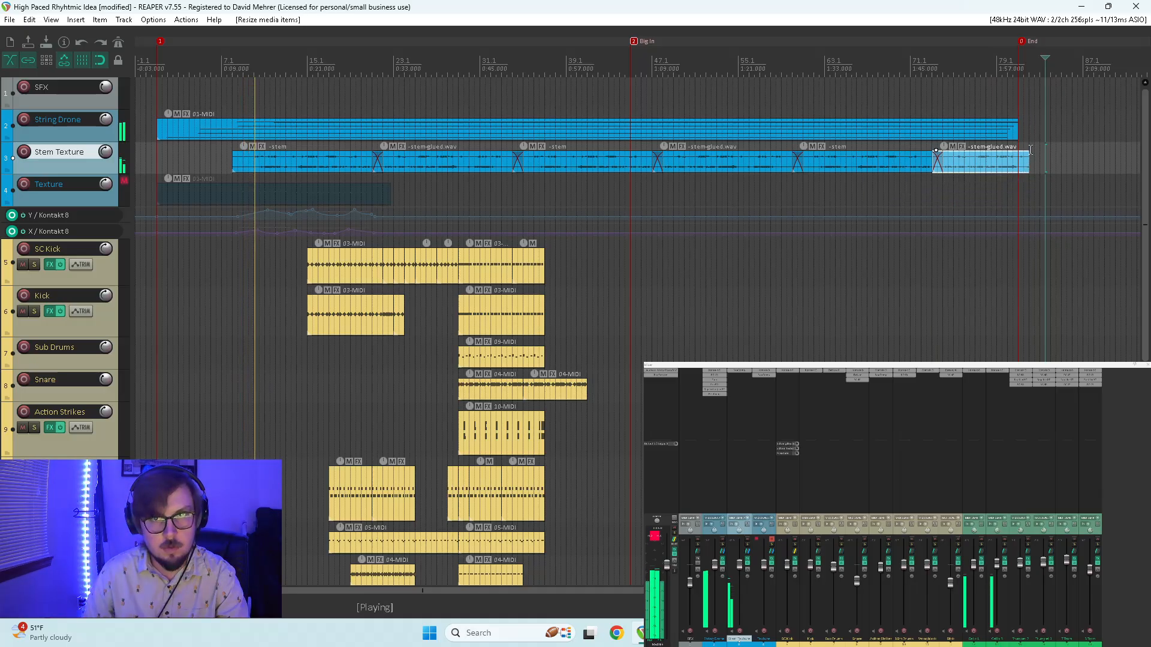
left_click(1004, 183)
scroll(831, 183, "up", 3)
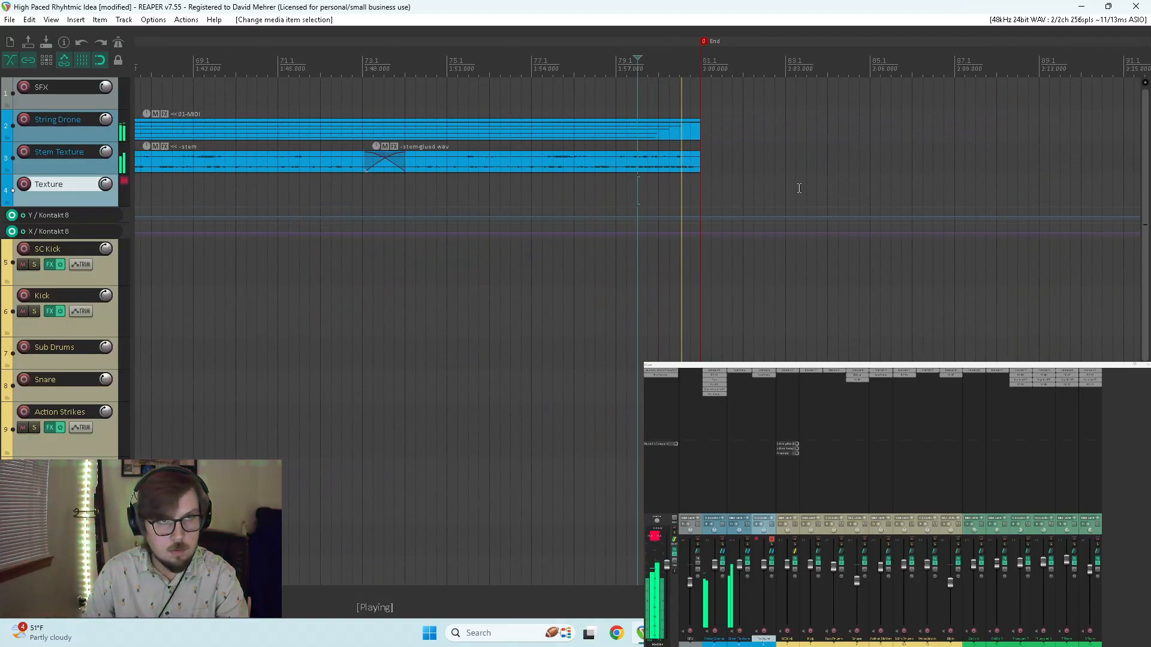
- Extend the last Stem Texture item slightly past the End marker, give it a fade-out and play the ending
left_click_drag(701, 161, 692, 154)
left_click(682, 174)
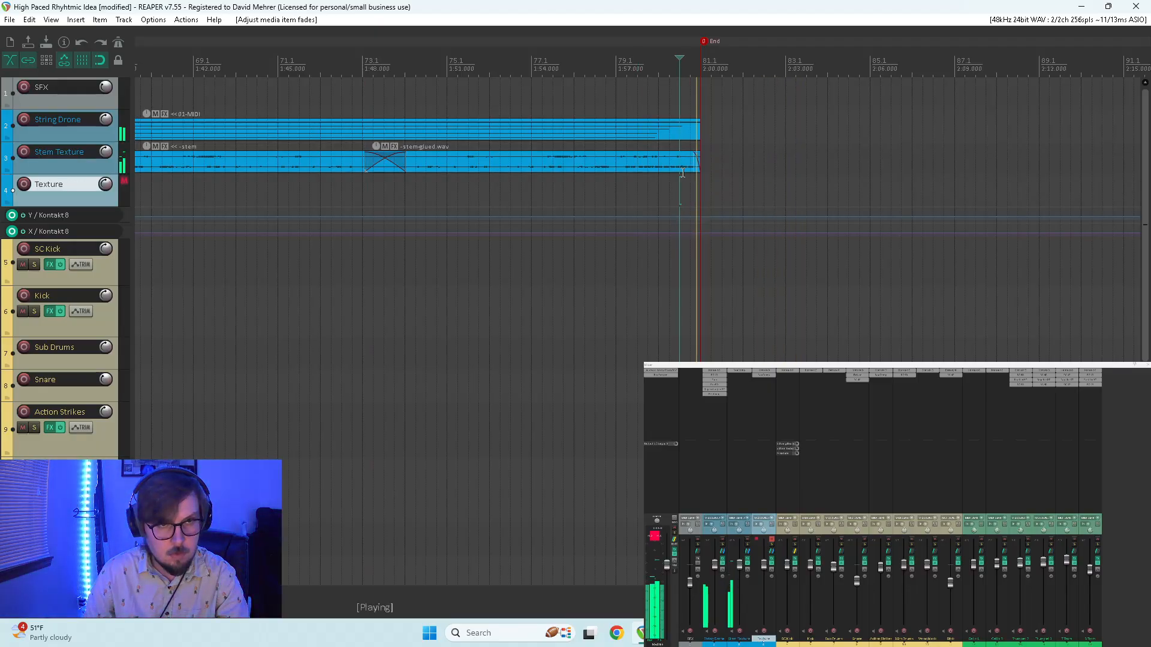
mouse_move(697, 162)
left_mouse_down()
mouse_move(720, 168)
mouse_move(682, 159)
left_mouse_up()
left_click(649, 180)
key("space")
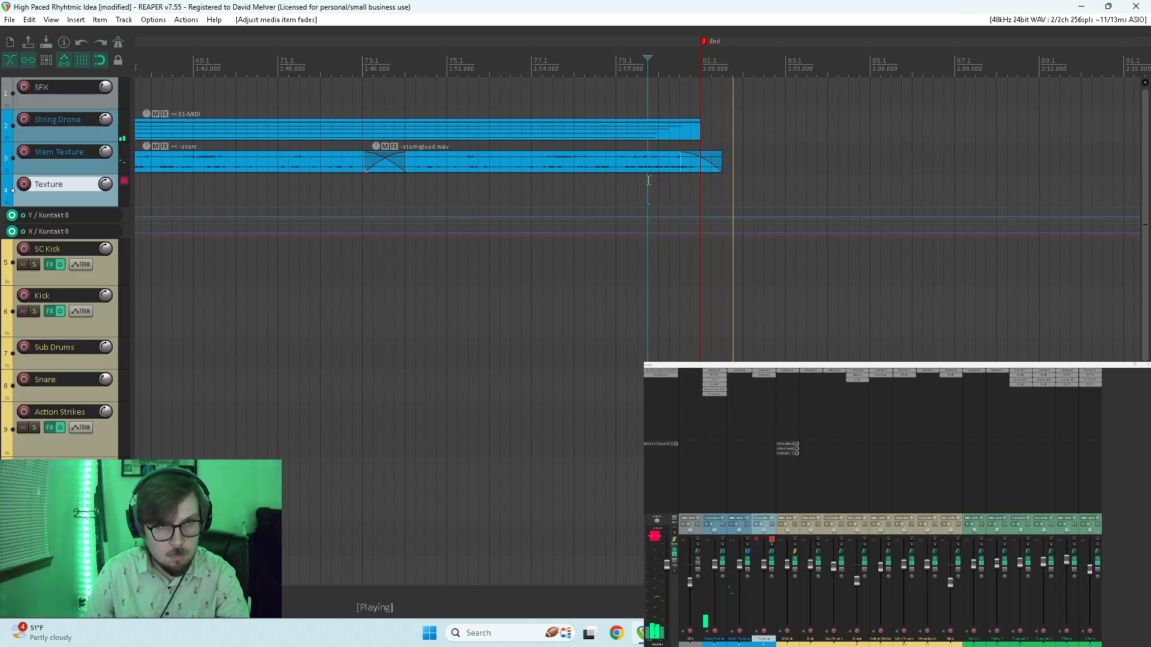
- Switch the last Stem Texture item's fade-out to the slow-starting, steep-ending curve and play the ending
right_click(713, 165)
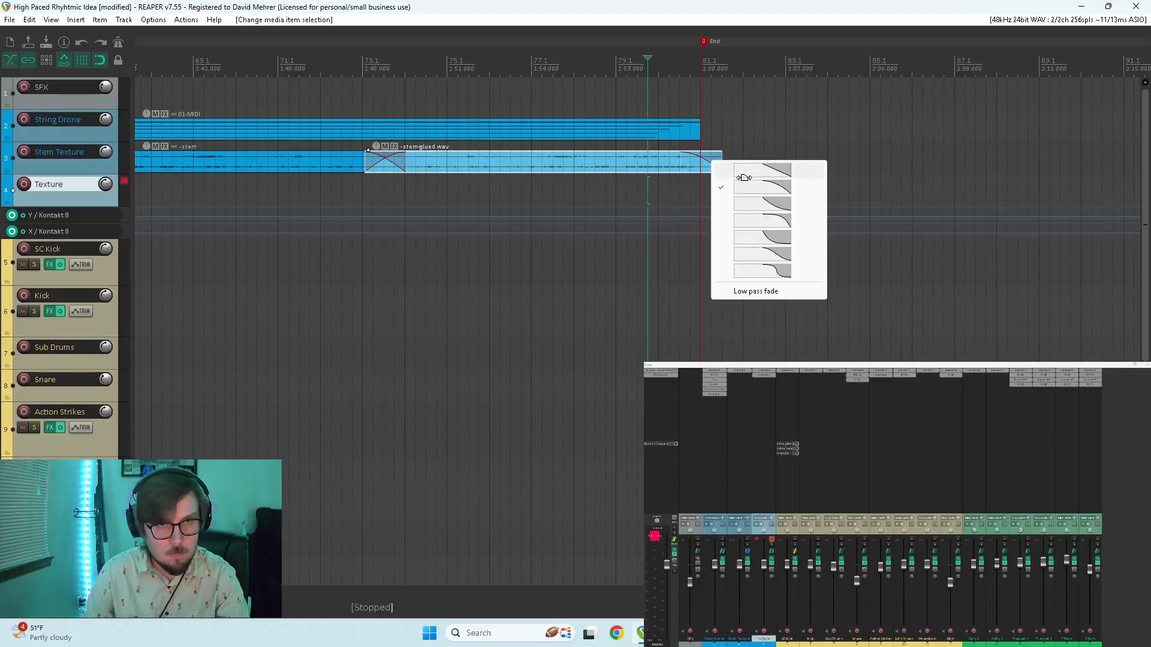
left_click(785, 222)
key("space")
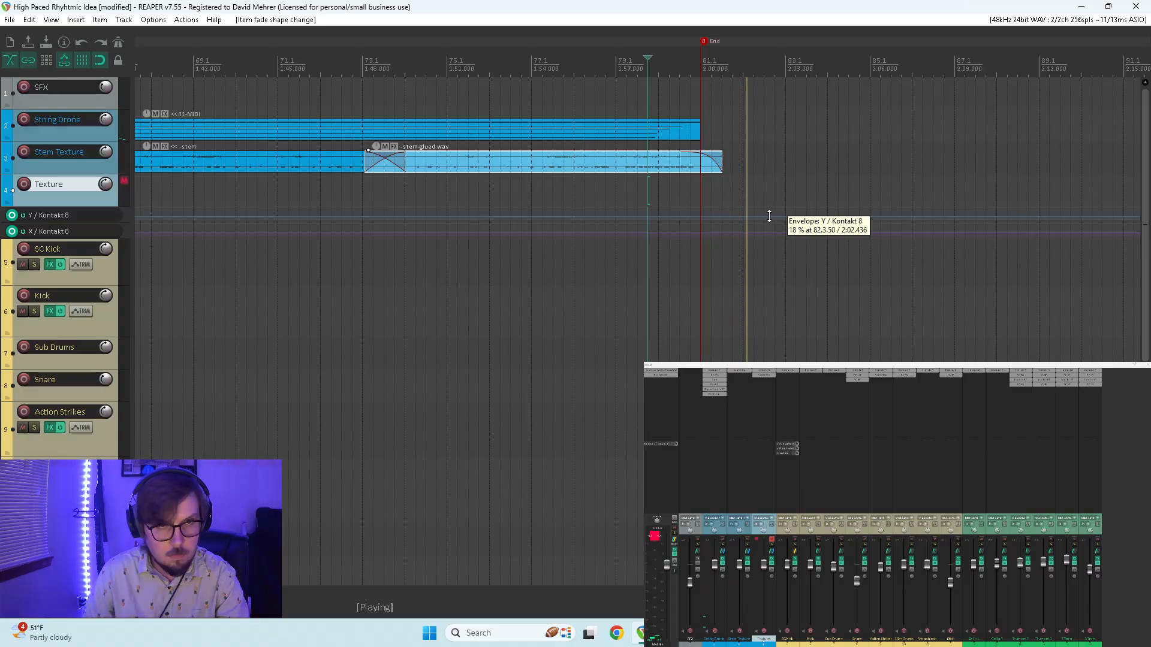
key("space")
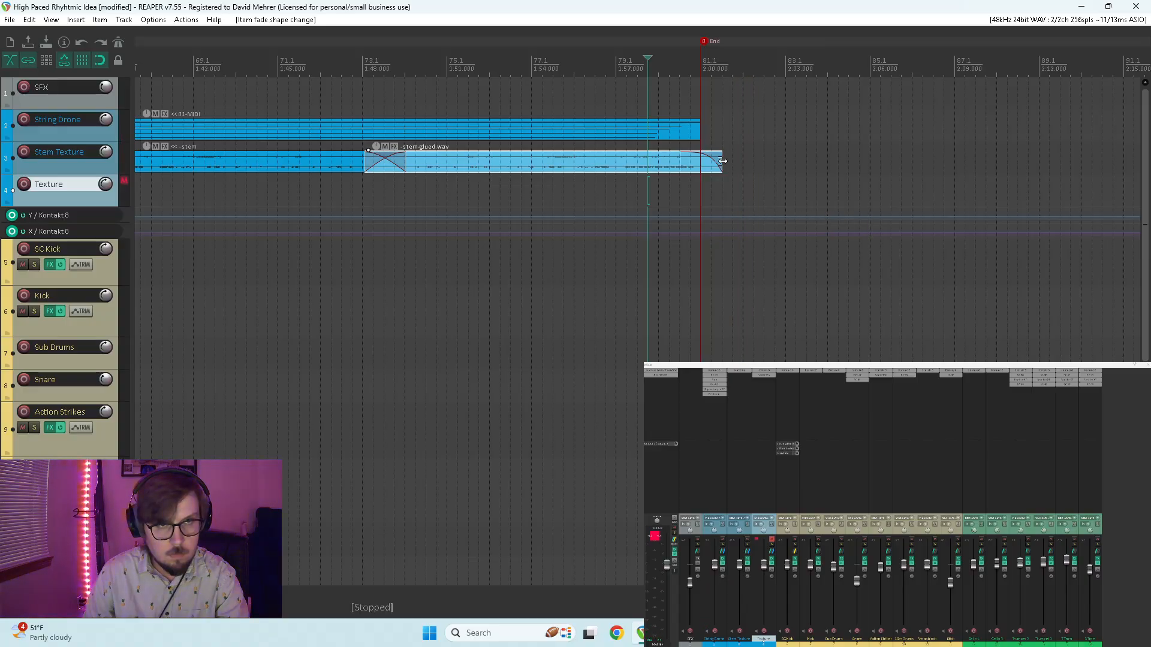
- Try extending the last Stem Texture item and its fade-out further past the End marker, listening to the ending
mouse_move(722, 161)
left_mouse_down()
mouse_move(732, 161)
mouse_move(702, 156)
left_mouse_up()
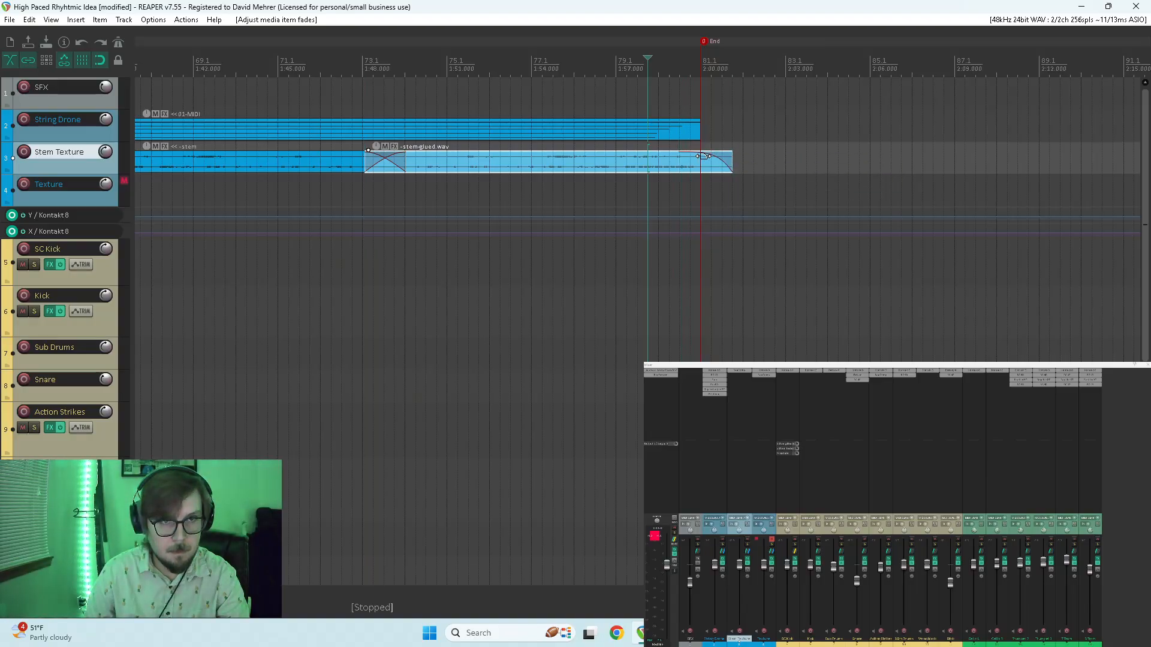
left_click(669, 145)
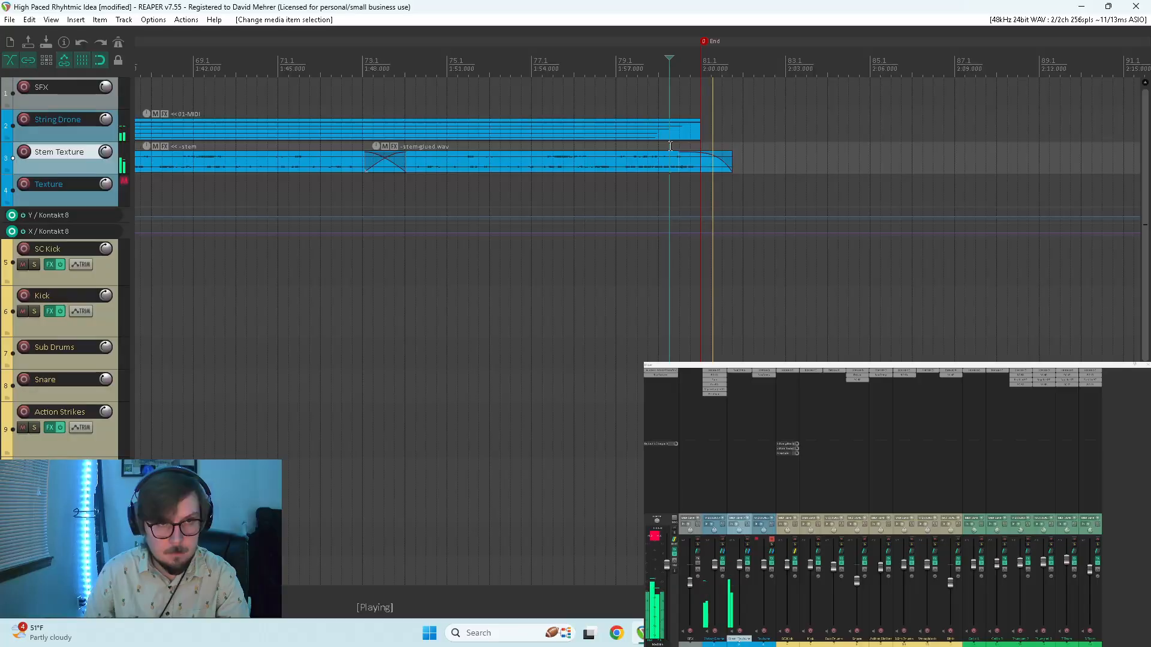
left_click_drag(729, 161, 742, 161)
left_click(712, 185)
key("space")
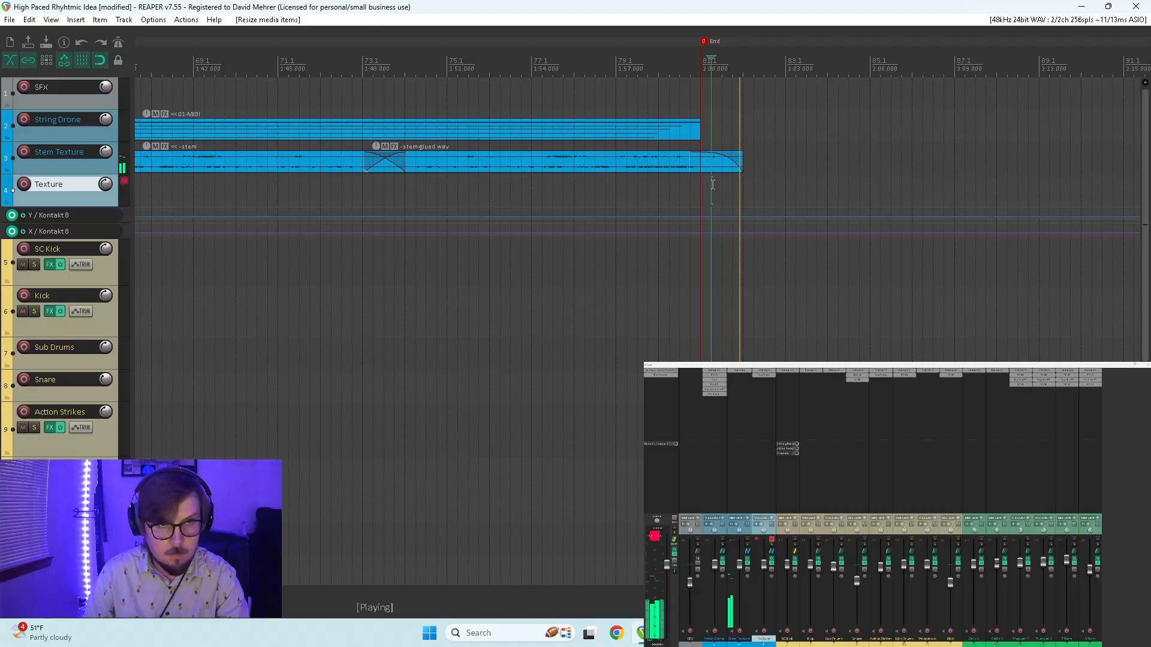
left_click(658, 180)
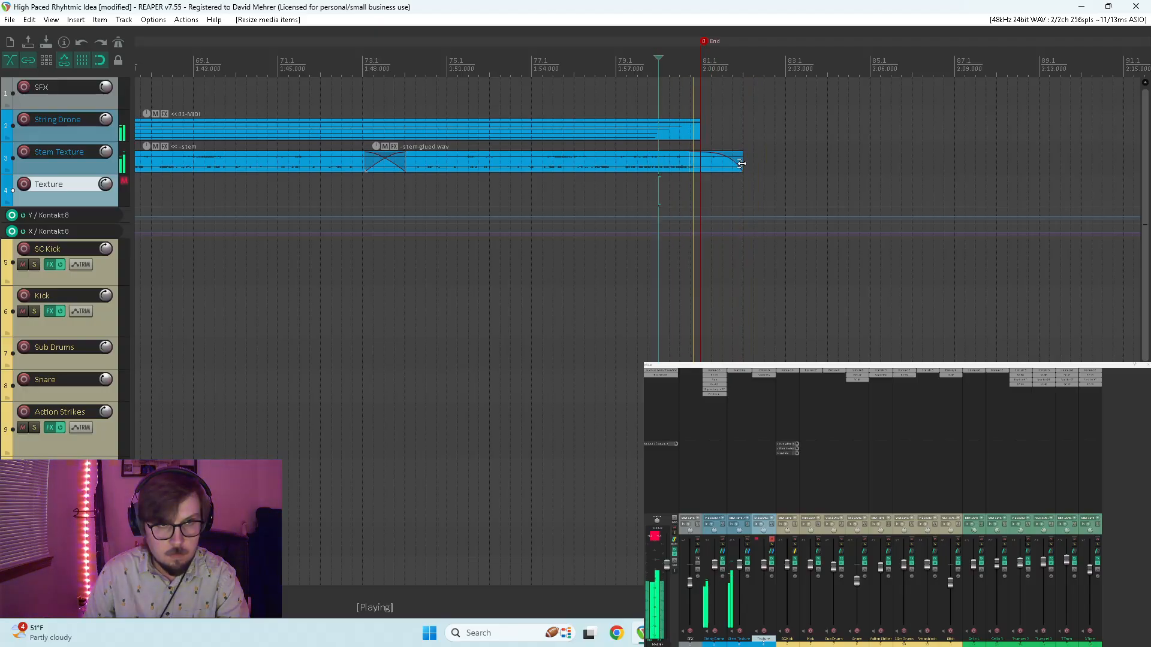
- Shorten the last Stem Texture item back to the End marker, keeping its fade-out, and play the ending
left_click_drag(741, 164, 722, 164)
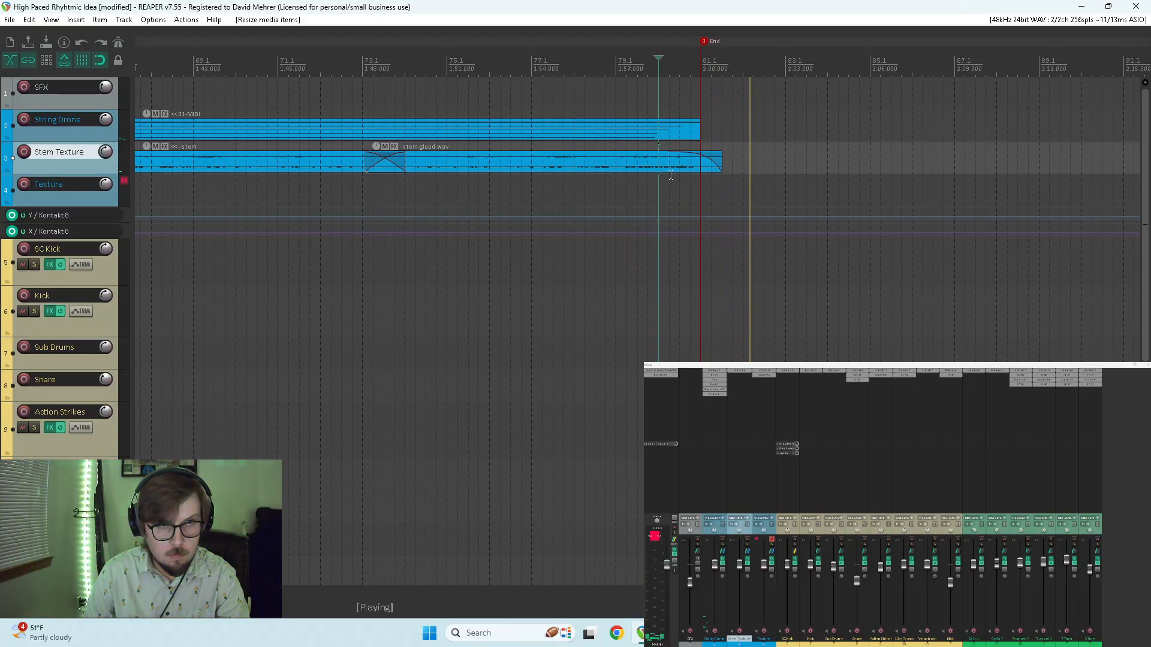
left_click(638, 184)
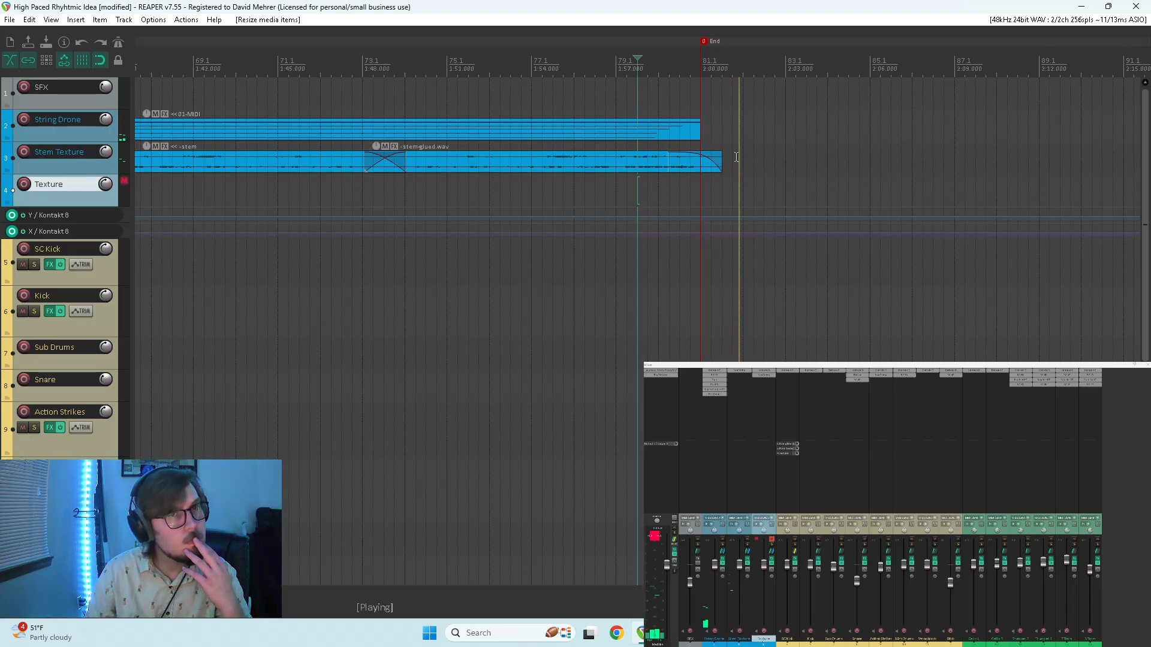
mouse_move(722, 164)
left_mouse_down()
mouse_move(699, 167)
mouse_move(703, 156)
left_mouse_up()
left_click(651, 183)
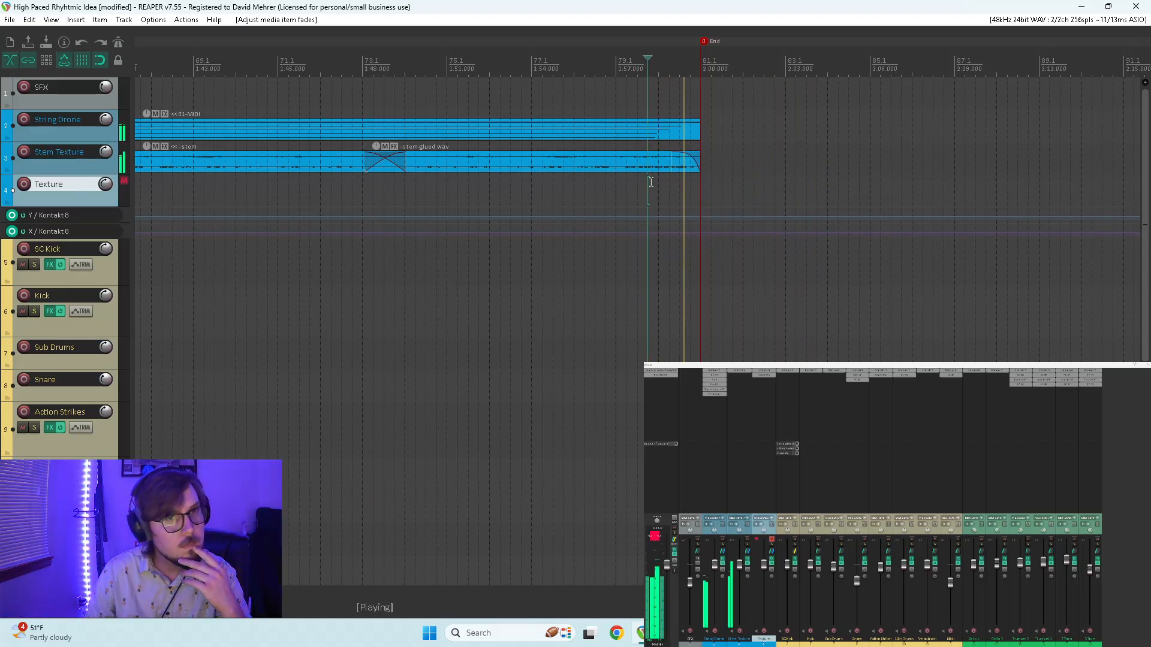
- Delete the leftover Stem Texture item located well beyond the End marker
scroll(653, 179, "down", 4)
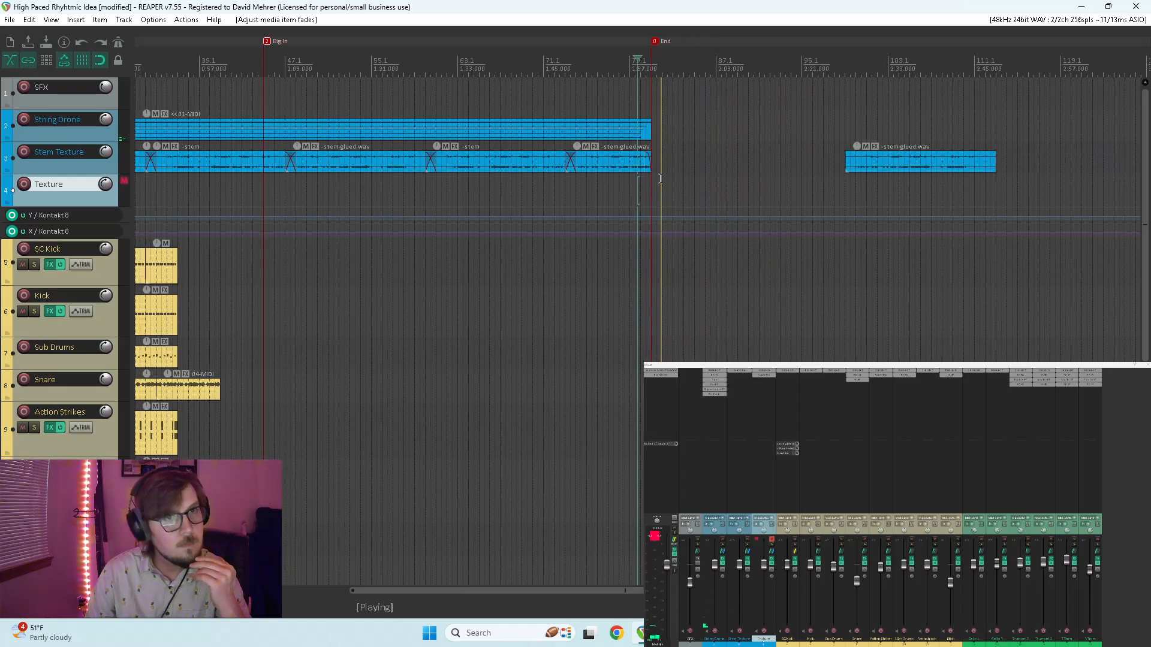
left_click_drag(965, 191, 951, 171)
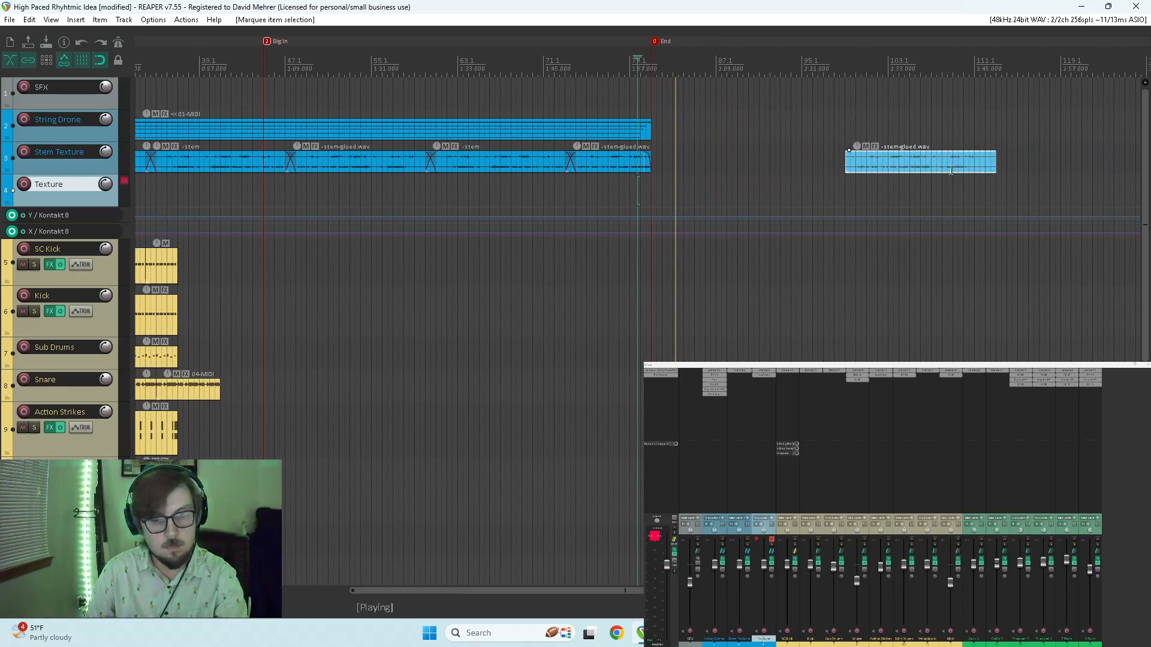
key("Delete")
scroll(568, 192, "down", 3)
scroll(497, 204, "up", 2)
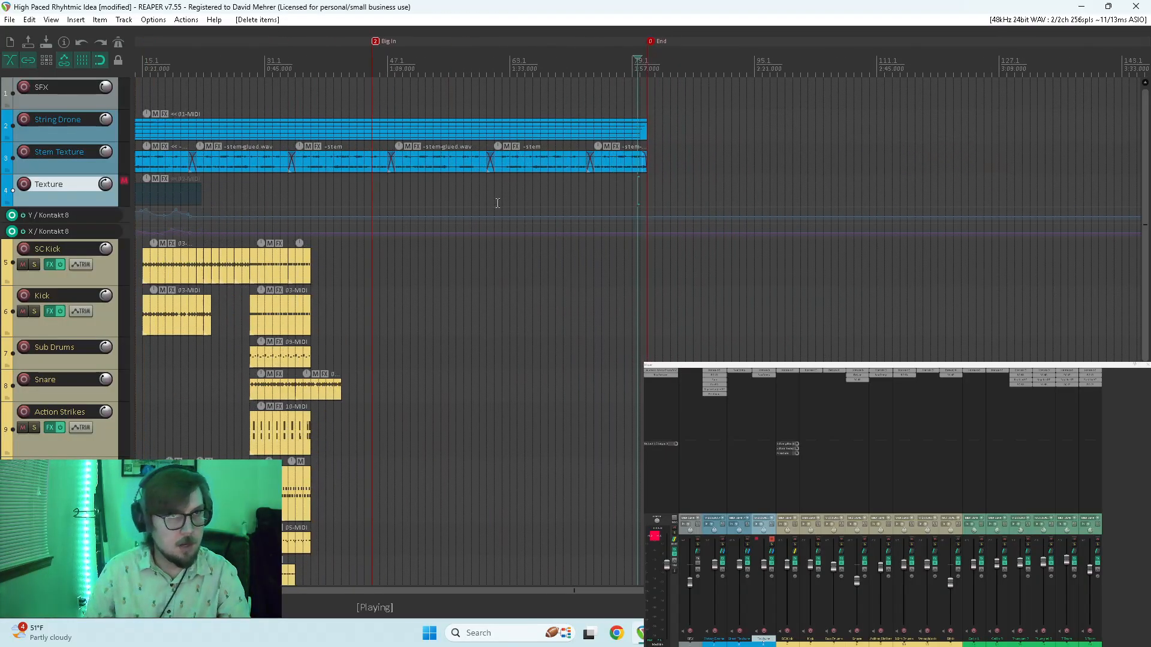
scroll(63, 261, "down", 2)
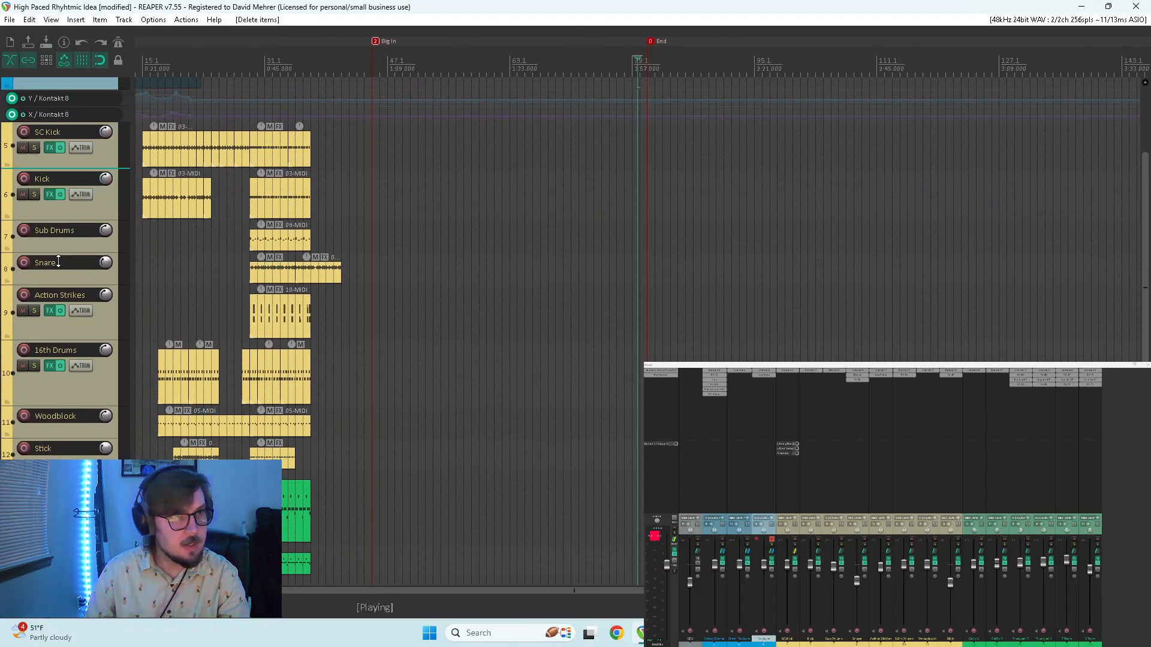
scroll(62, 262, "up", 2)
- Try to change the color of the Big In marker to blue
double_click(378, 42)
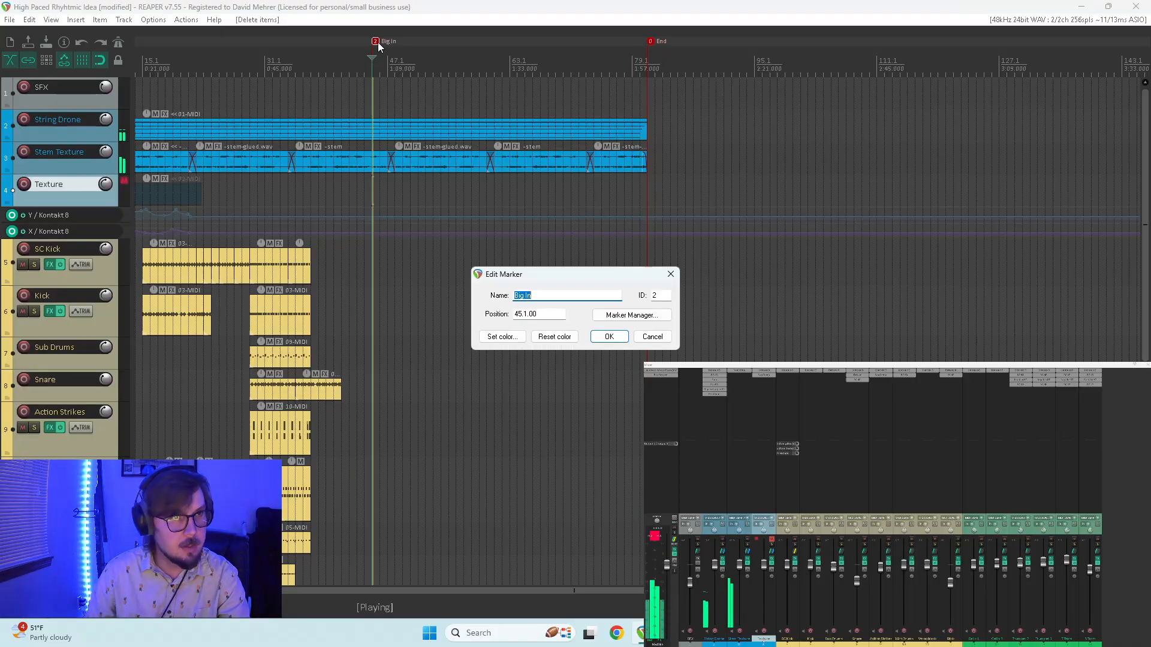
left_click(501, 336)
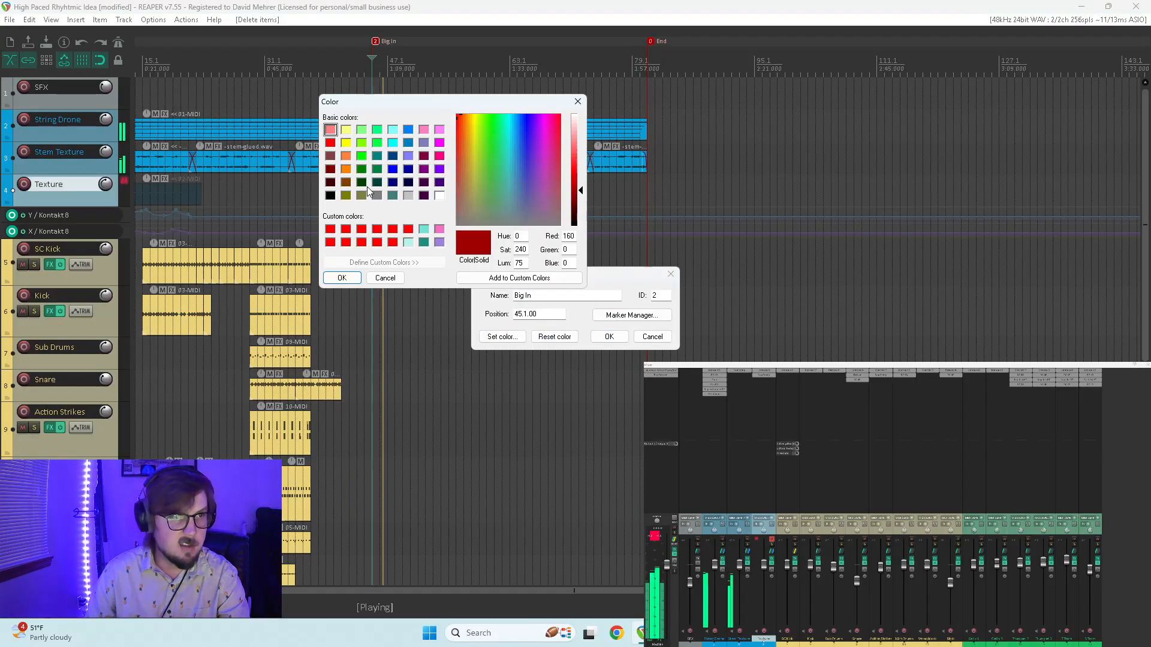
left_click(407, 130)
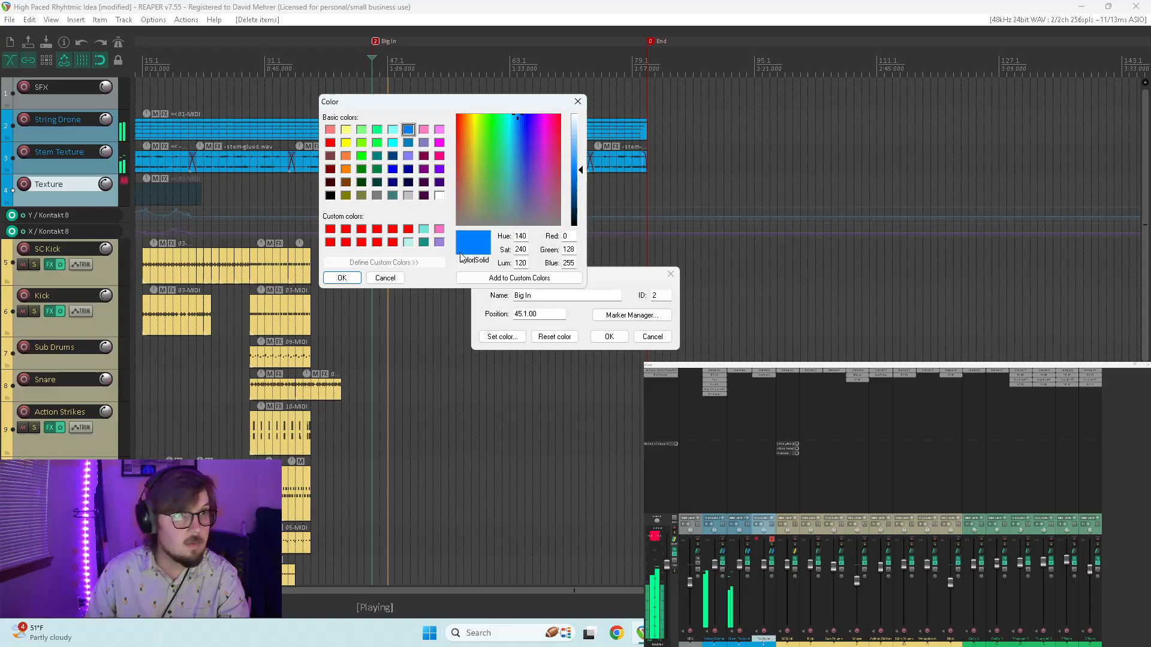
left_click(341, 279)
left_click(671, 274)
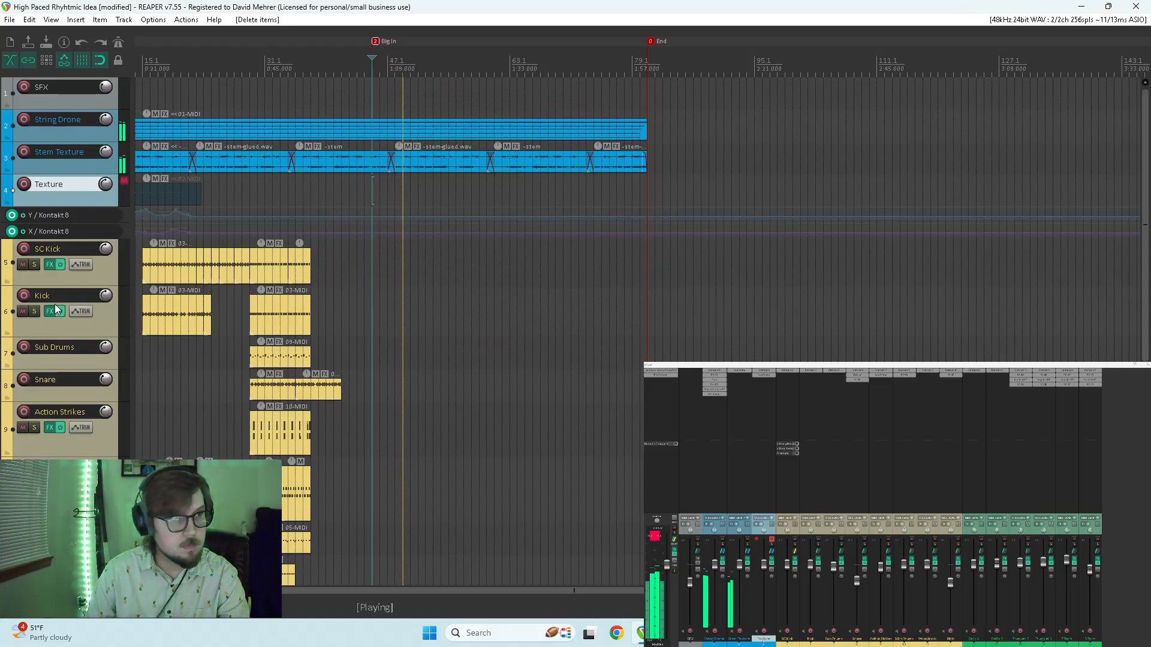
- Stop playback and look over the drum, cello and texture tracks to see which parts lead up to the Big In marker
scroll(55, 309, "down", 5)
key("space")
scroll(55, 307, "down", 5)
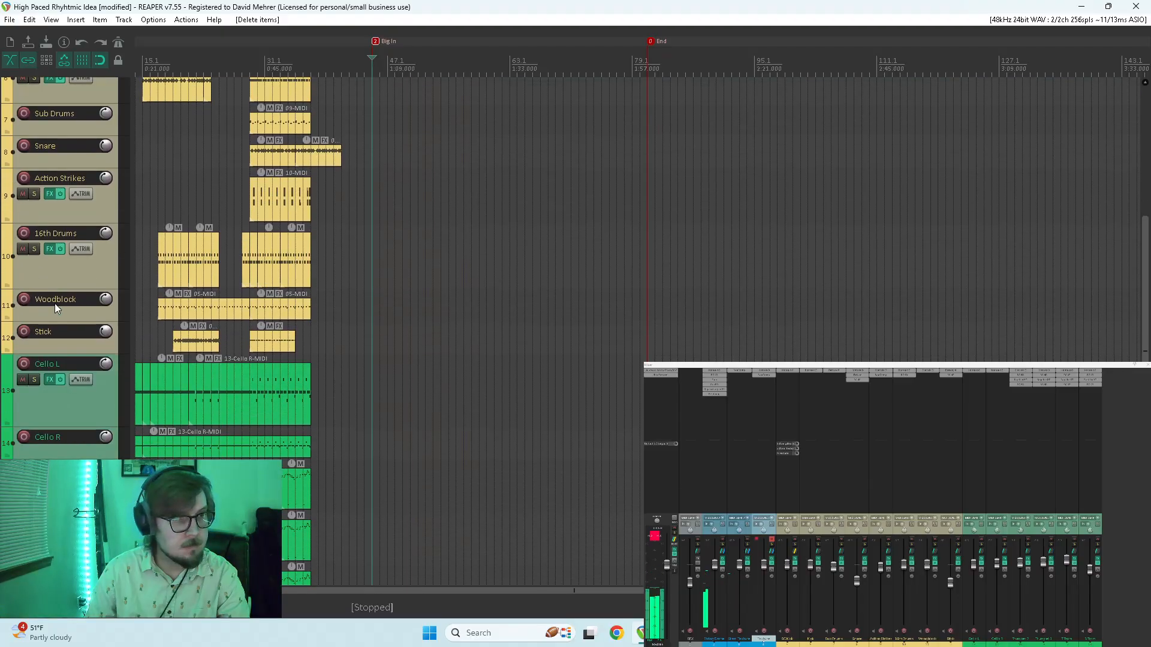
scroll(56, 304, "down", 2)
scroll(53, 302, "up", 4)
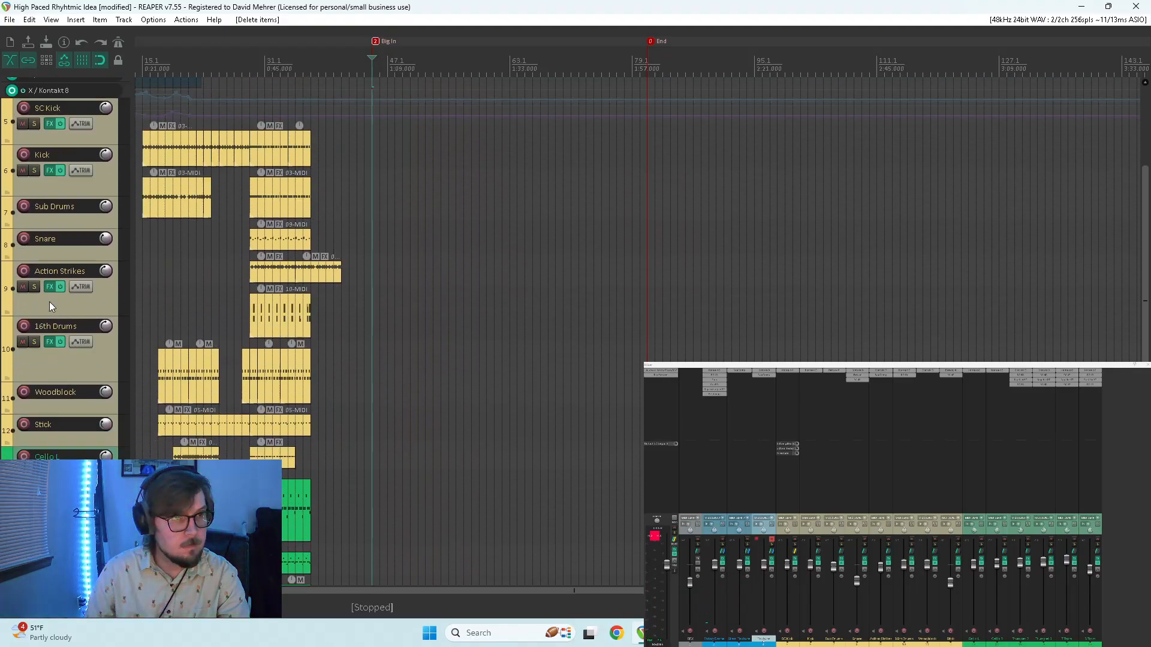
scroll(50, 306, "up", 3)
scroll(47, 305, "down", 4)
scroll(363, 326, "down", 2)
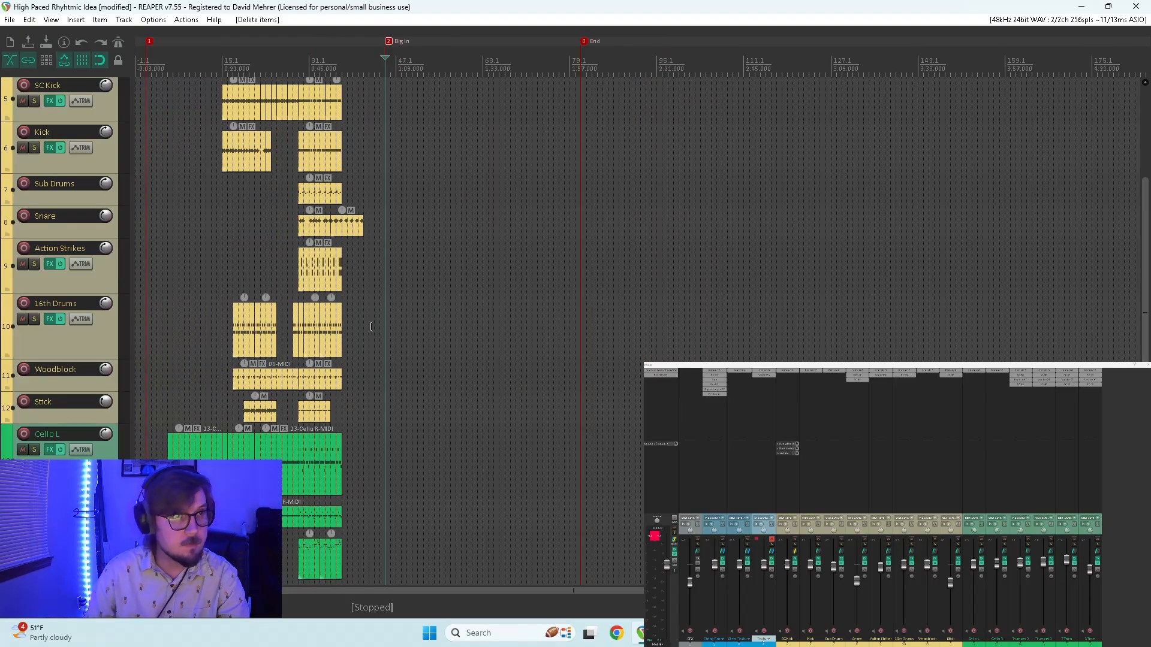
scroll(325, 334, "up", 2)
scroll(37, 373, "up", 4)
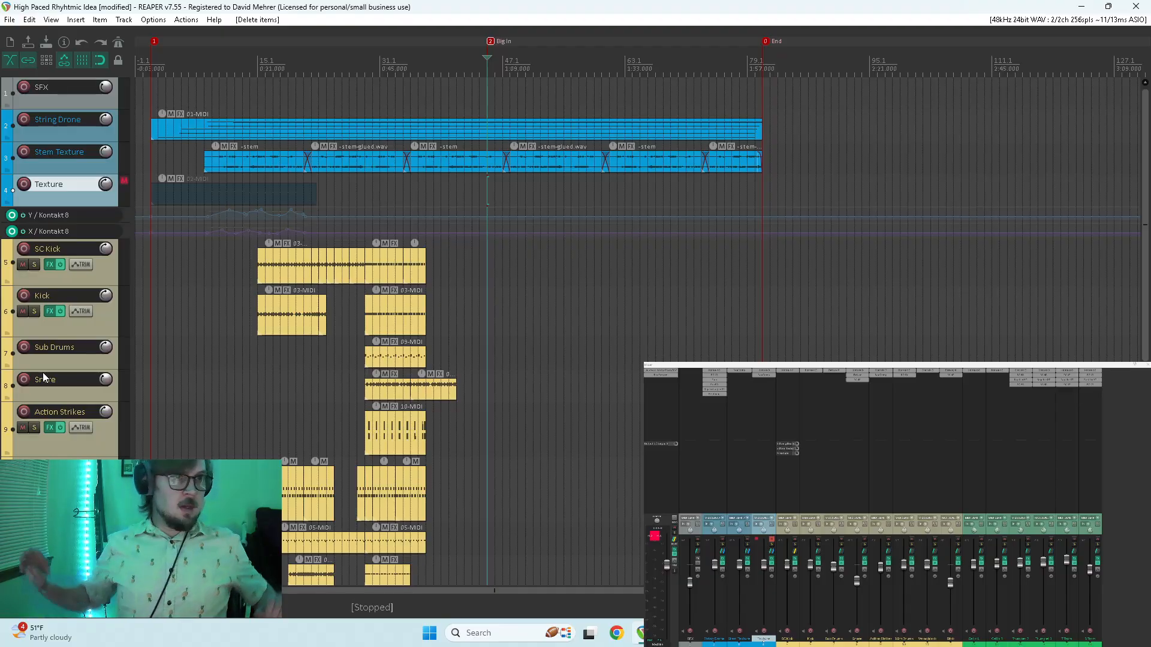
scroll(25, 388, "down", 5)
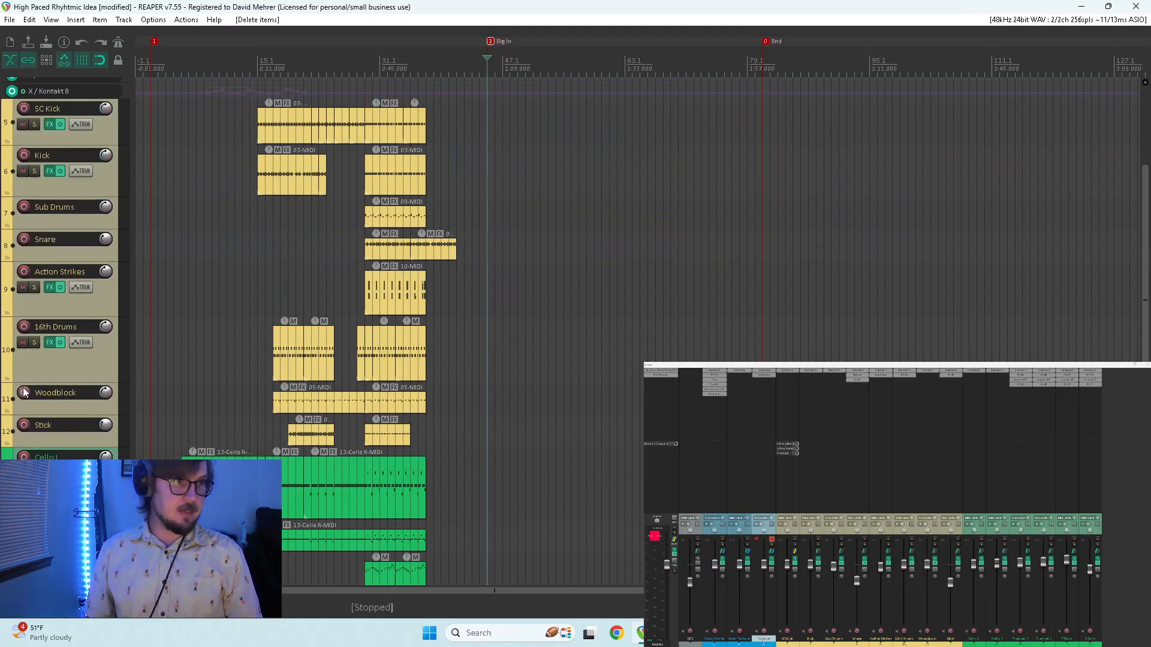
scroll(13, 352, "up", 5)
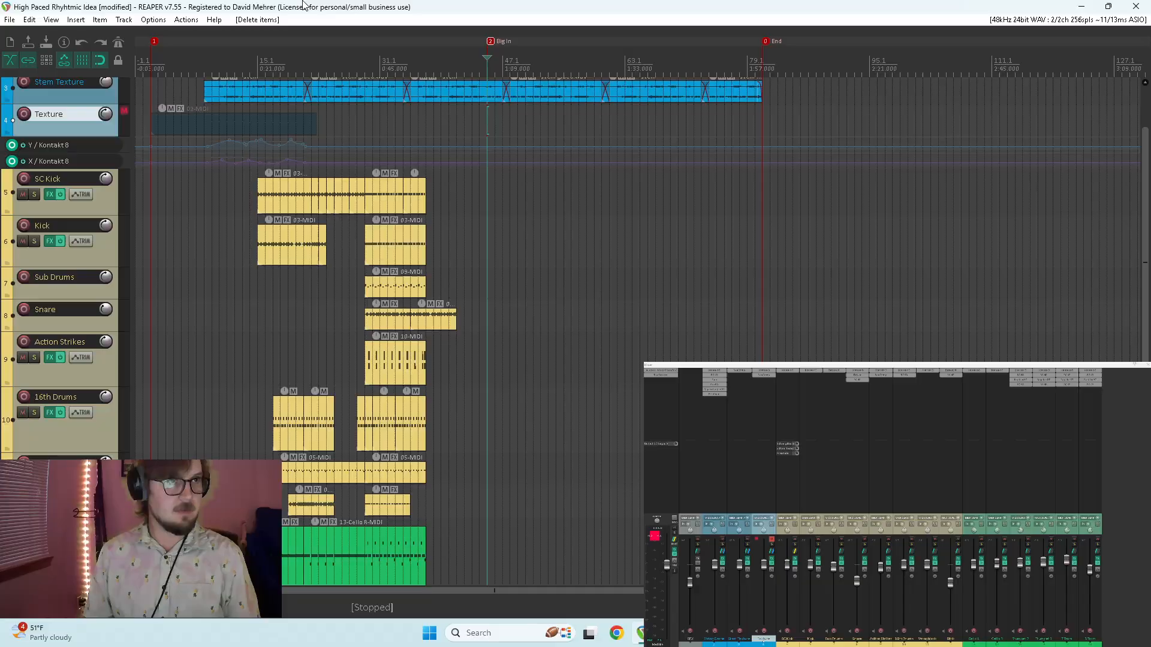
- Play the piece from the start and adjust the note velocities in the last two bars of the first Cello L item
key("space")
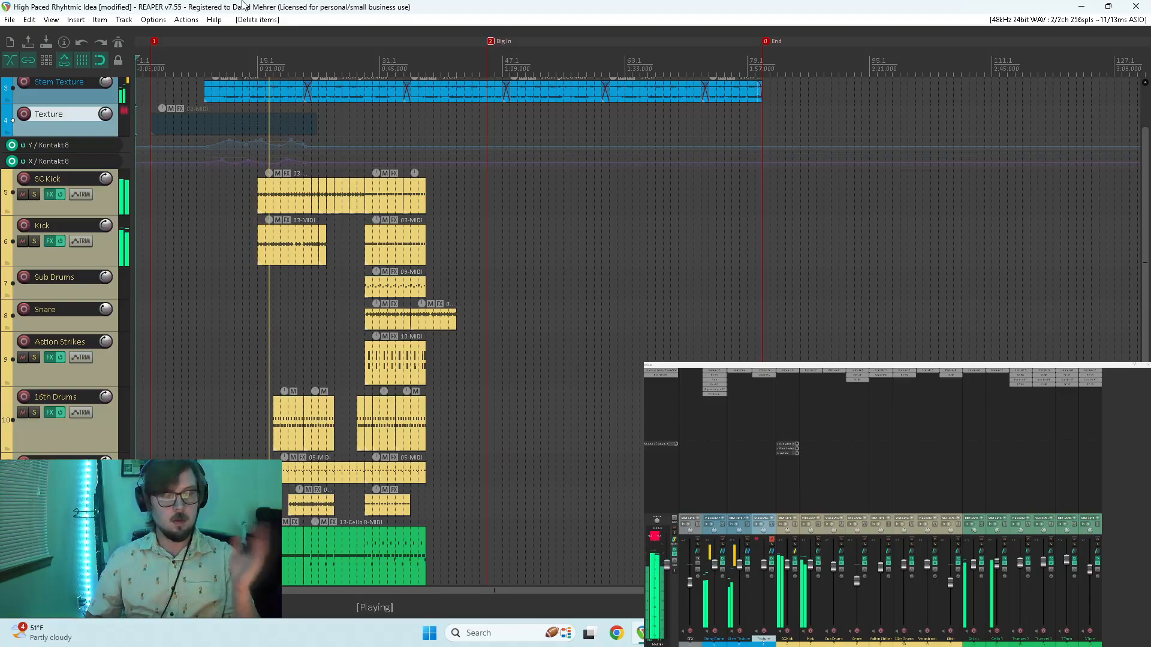
scroll(84, 240, "down", 5)
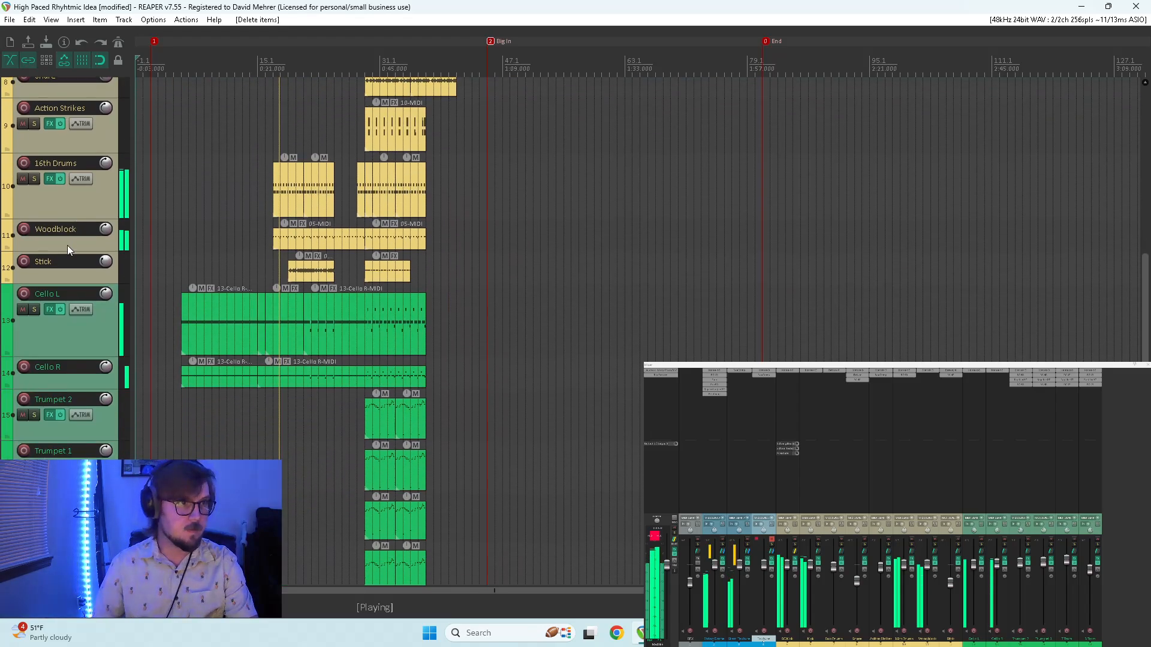
double_click(247, 327)
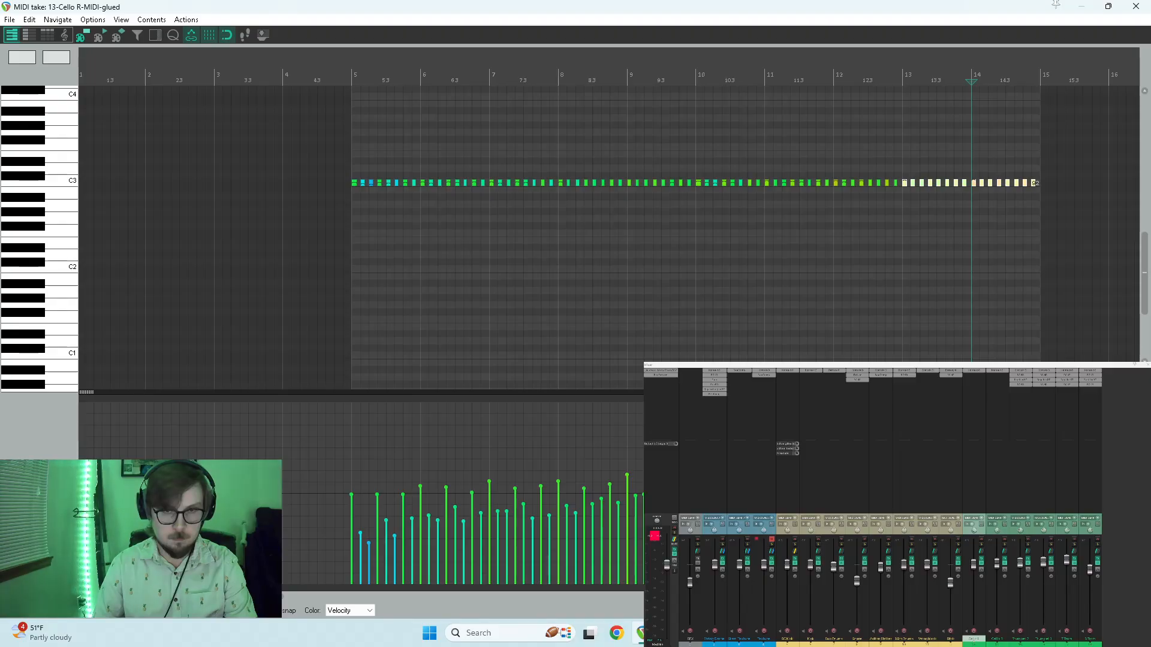
left_click(1135, 6)
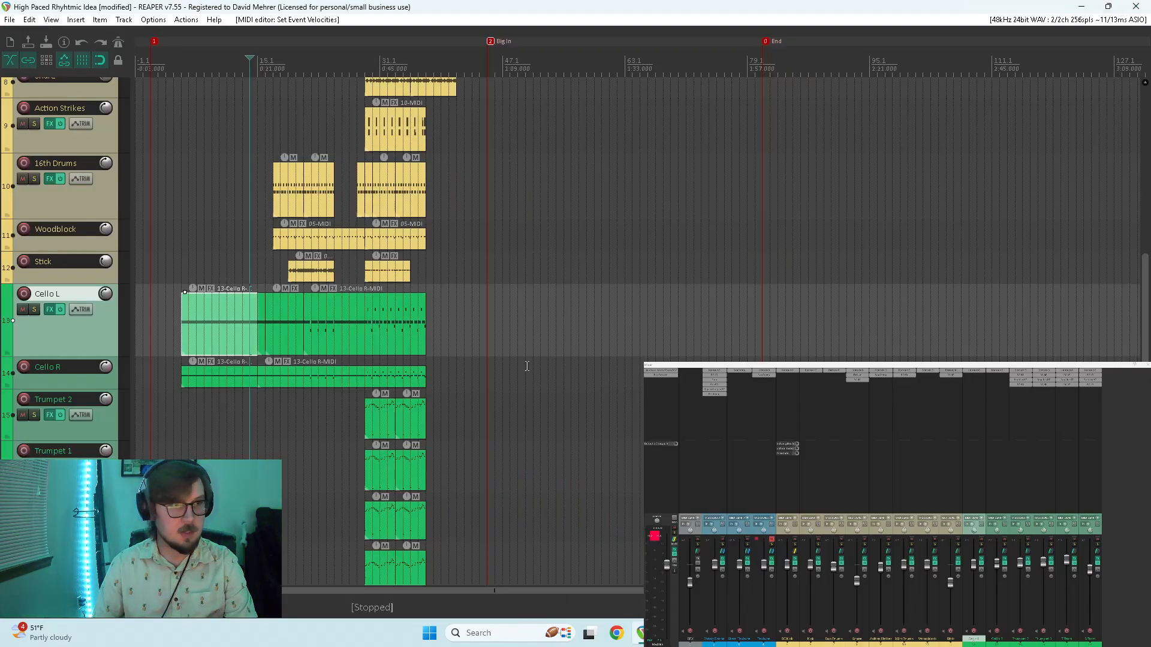
- Adjust the note velocities in the last two bars of the first Cello R item and play the passage through the break
double_click(236, 377)
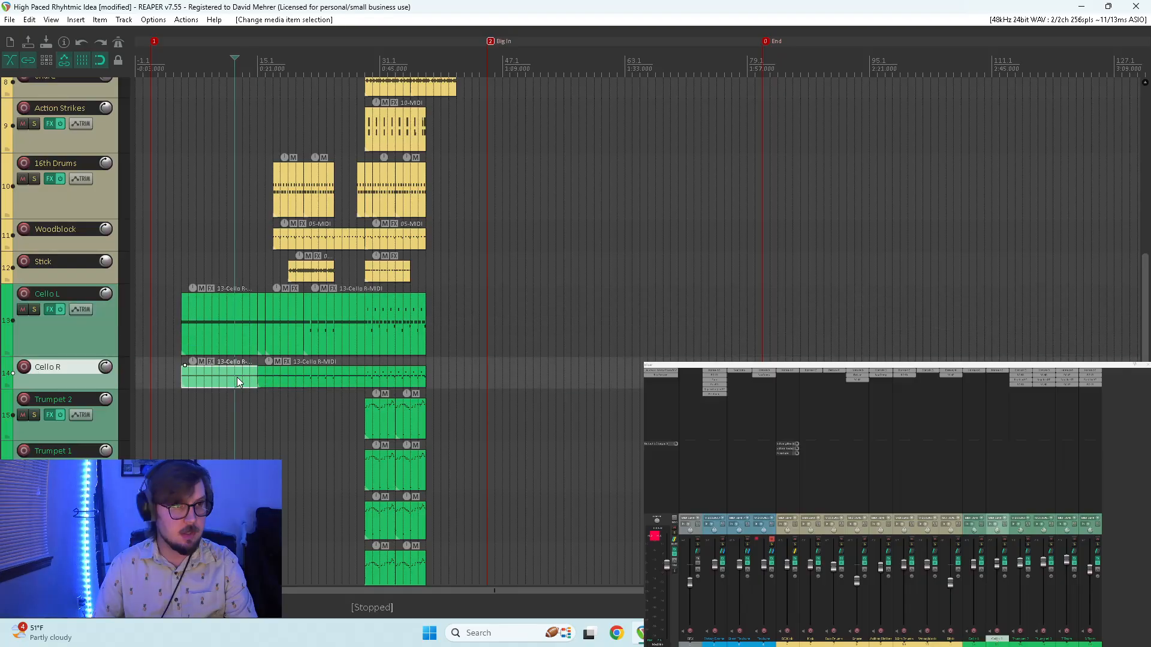
left_click_drag(696, 411, 614, 482)
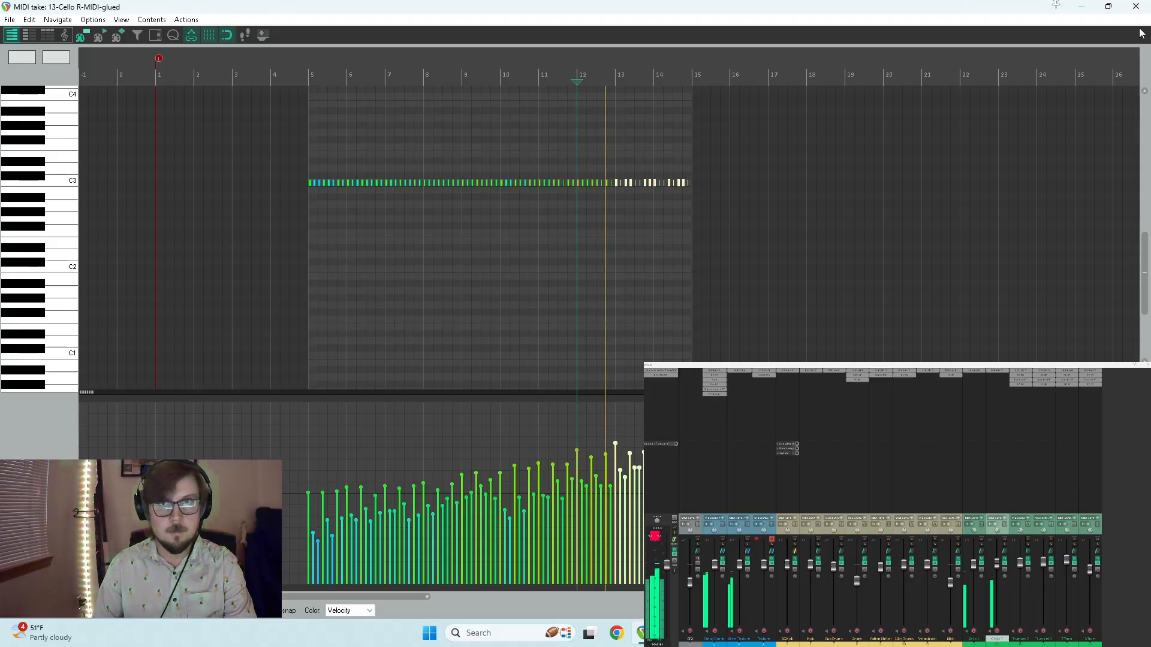
left_click(1135, 6)
scroll(578, 317, "up", 3)
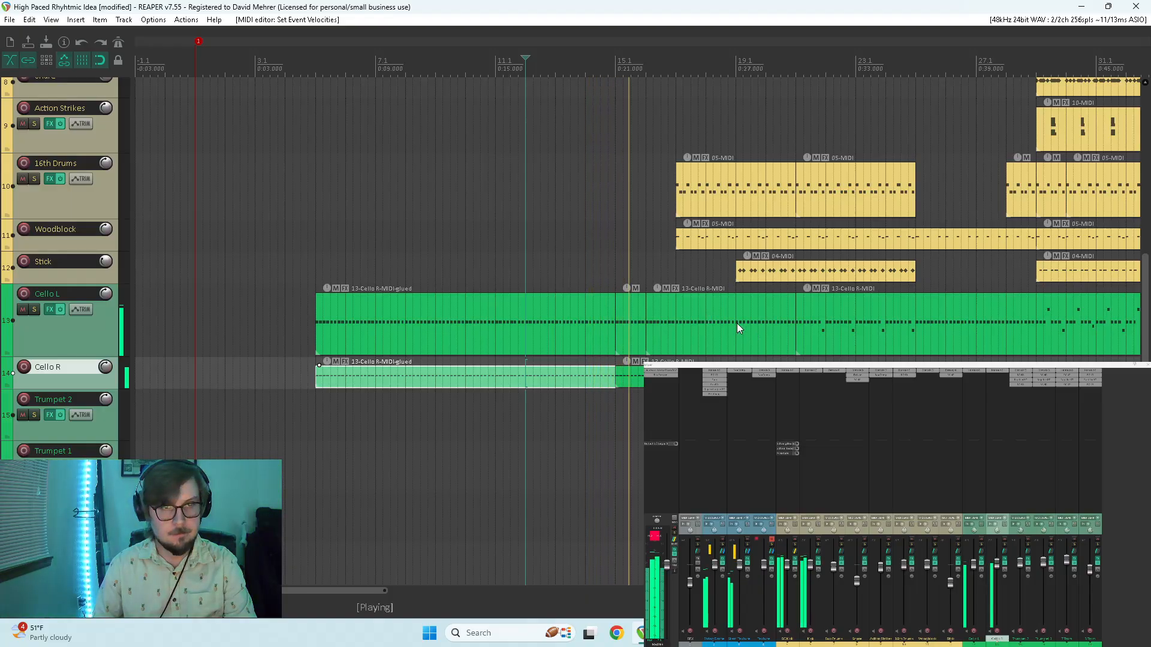
scroll(737, 327, "down", 3)
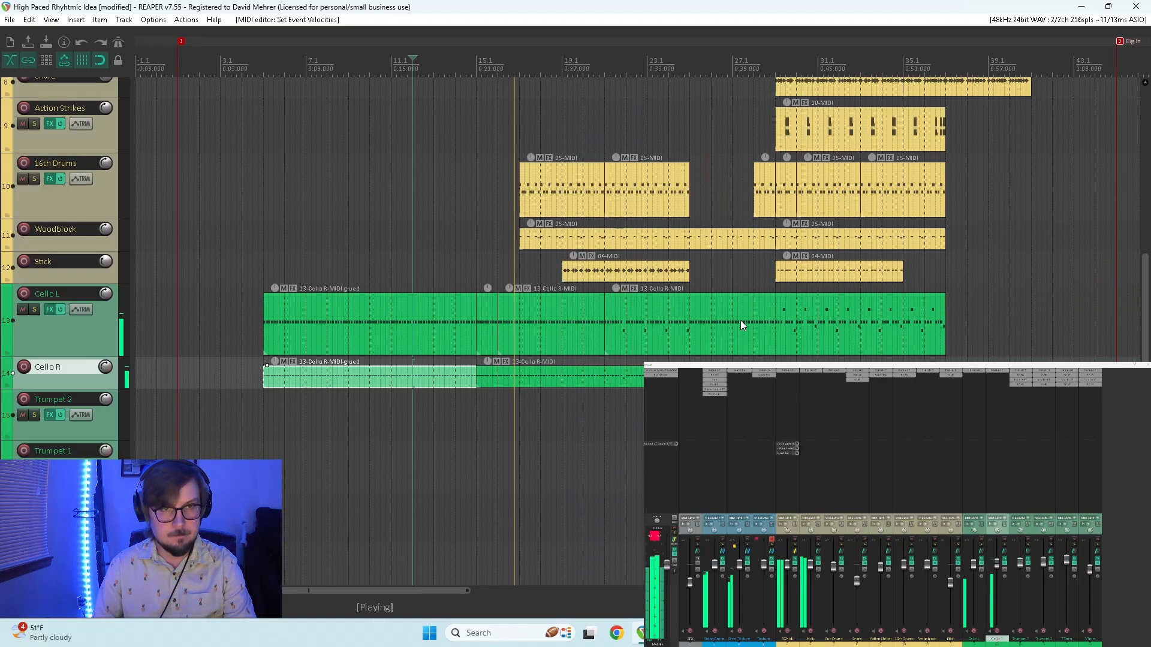
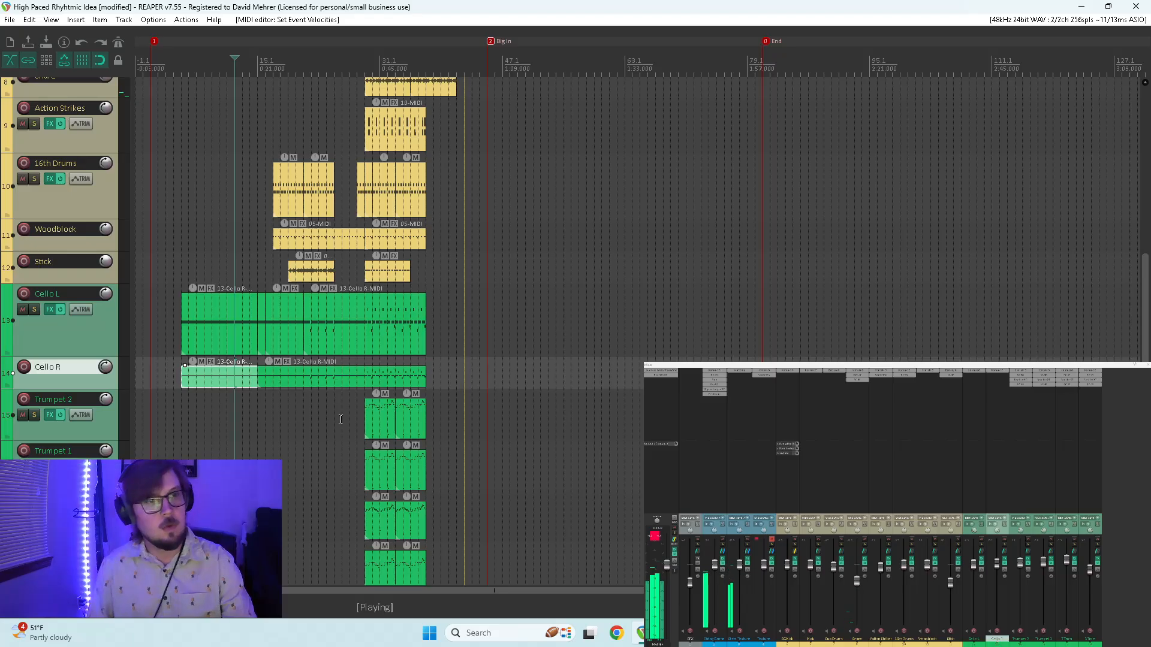
key("space")
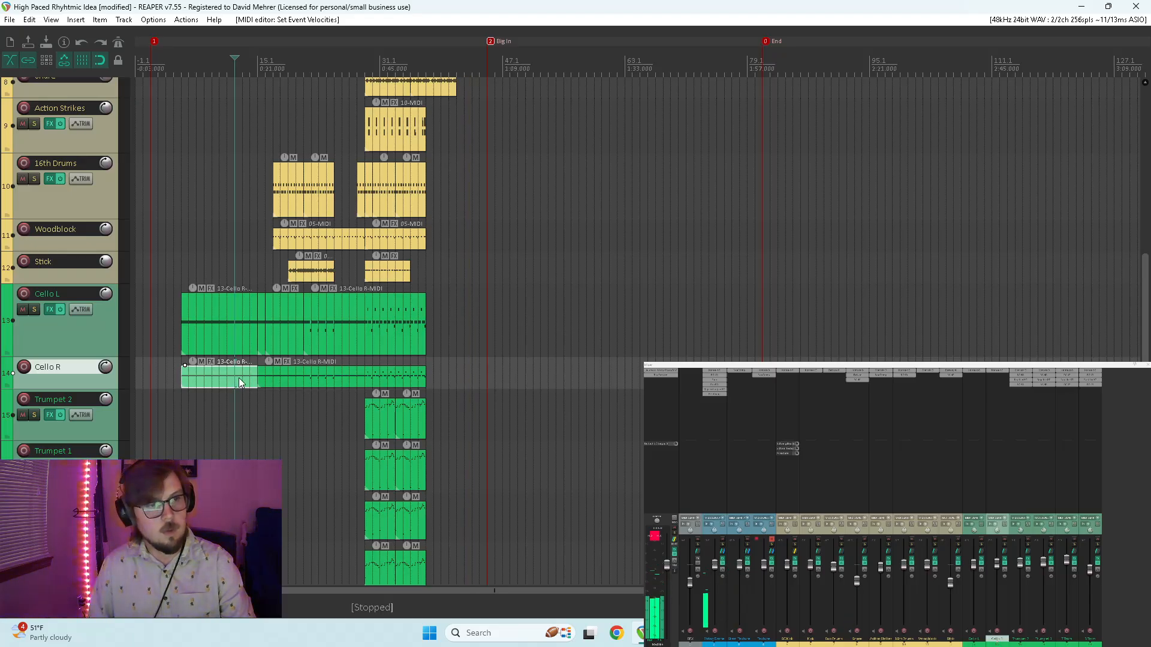
- Copy the second Cello R item and the last two Cello L items so their copies start at the Big In marker
left_click_drag(318, 377, 555, 384)
left_click(377, 325)
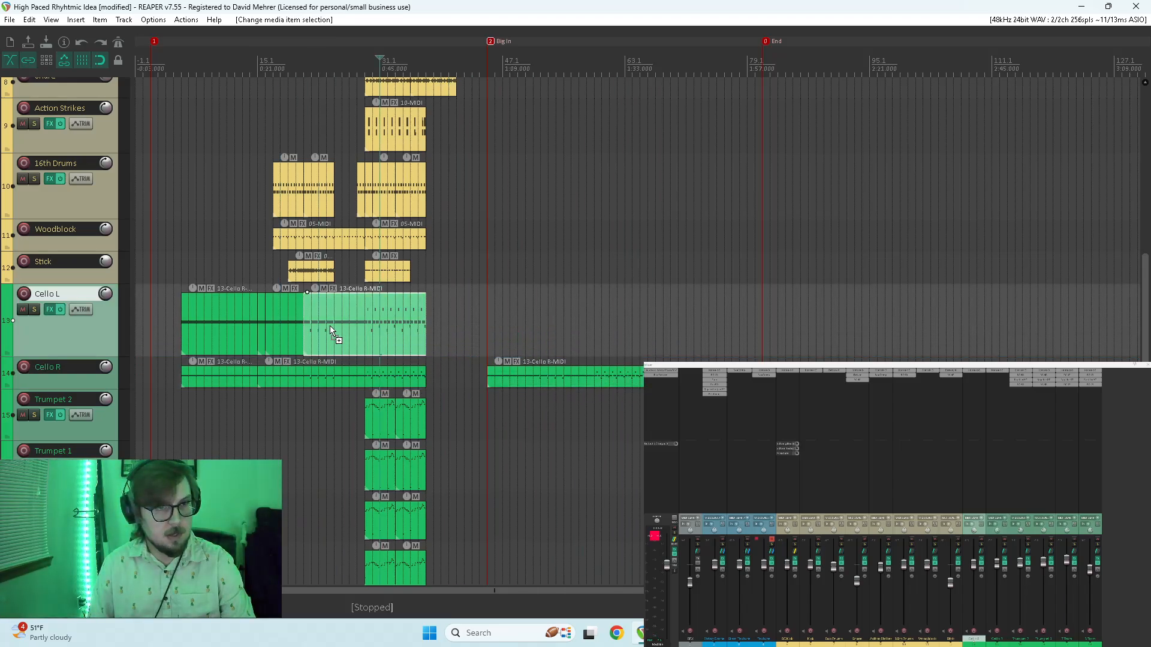
left_click_drag(336, 330, 570, 338)
left_click(271, 329)
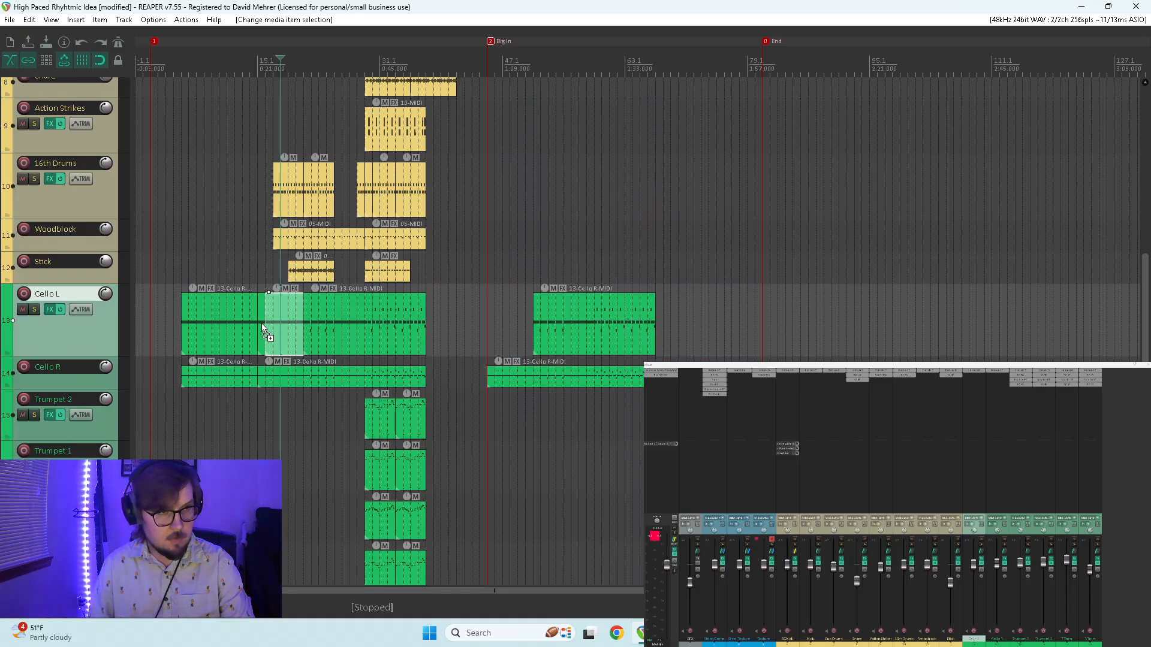
left_click_drag(260, 326, 495, 324)
- Play the copied cello parts from just before the Big In marker and stop playback
left_click(488, 278)
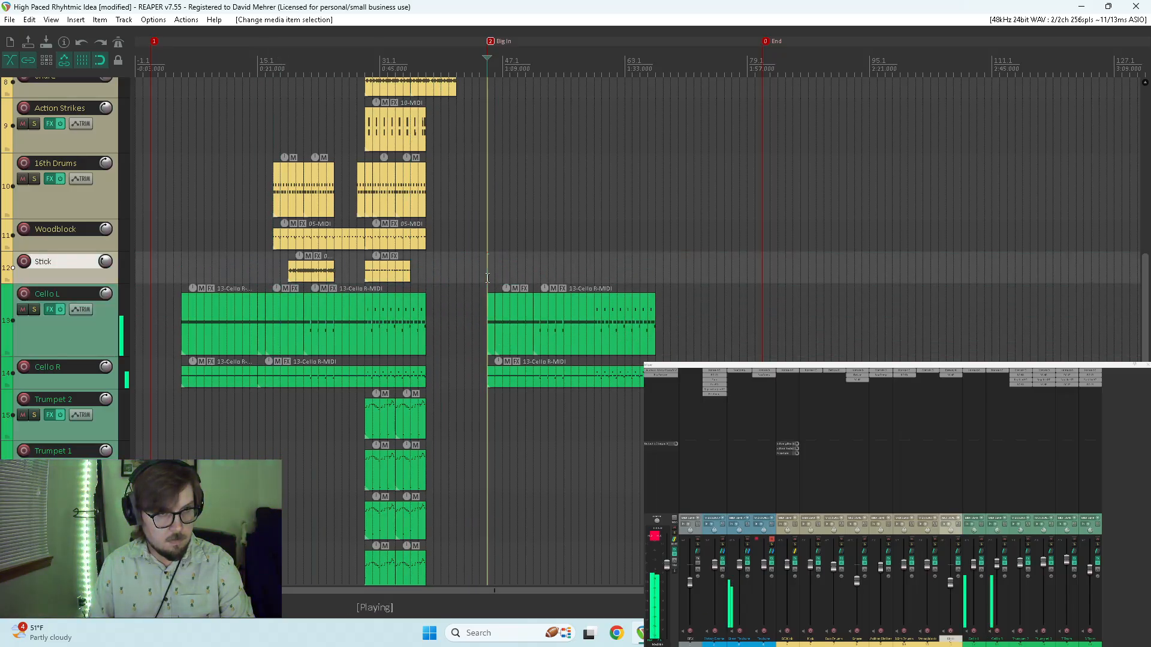
key("space")
left_click(463, 276)
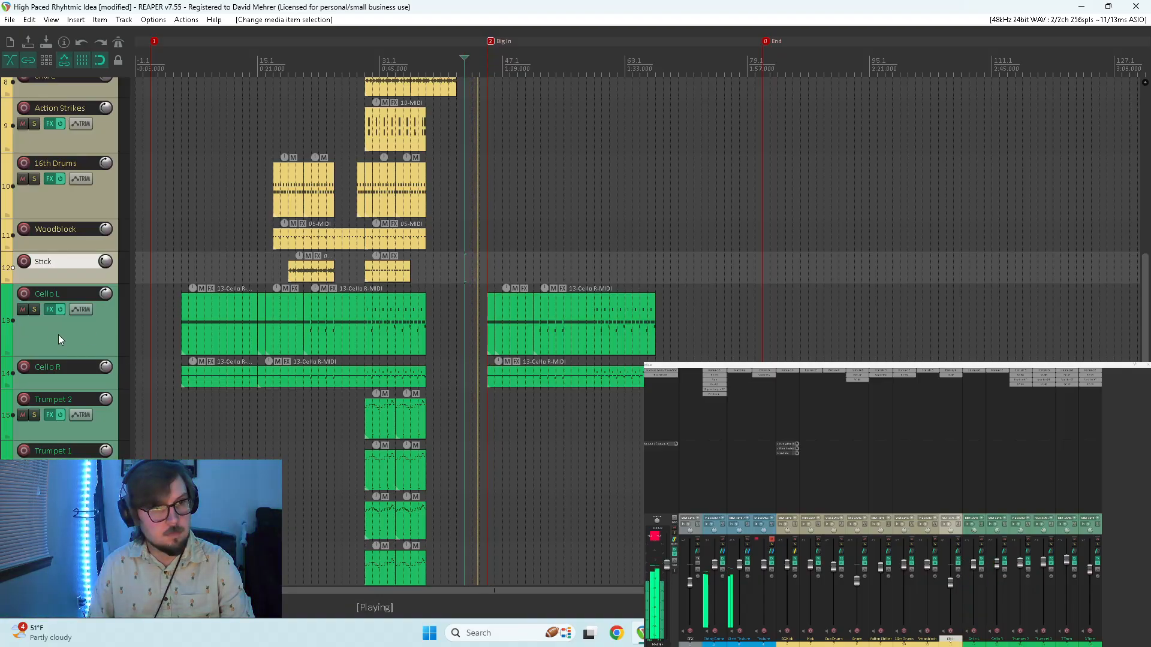
scroll(58, 330, "up", 2)
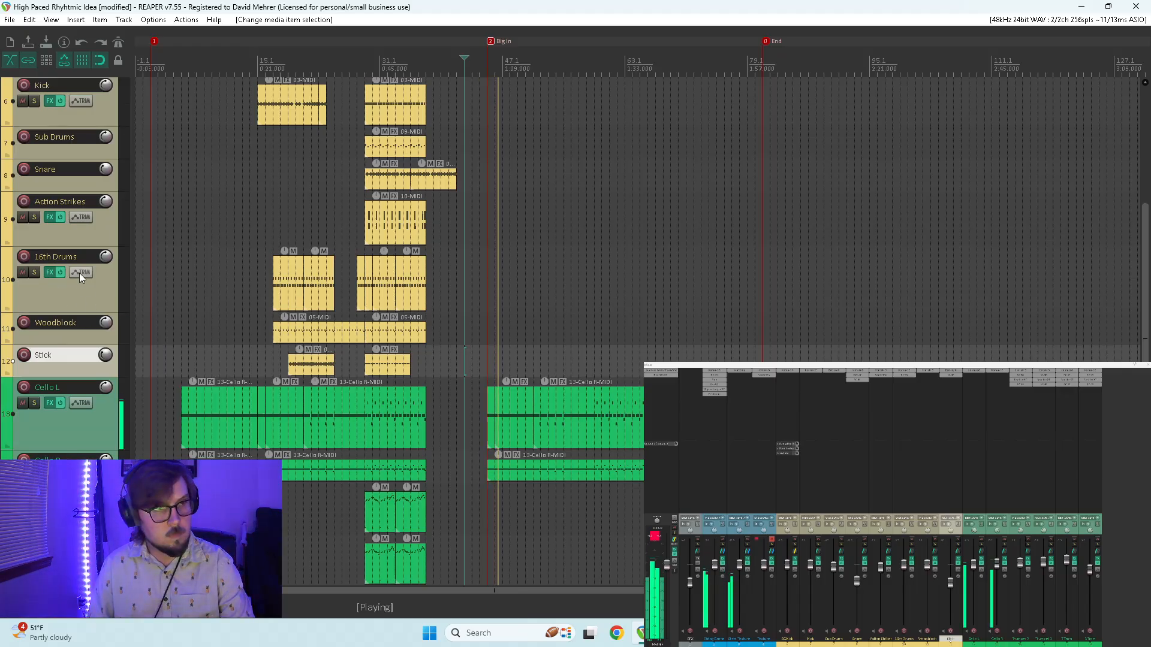
key("space")
- Split the first Kick item and the first SC Kick item at bar 17
scroll(73, 268, "up", 2)
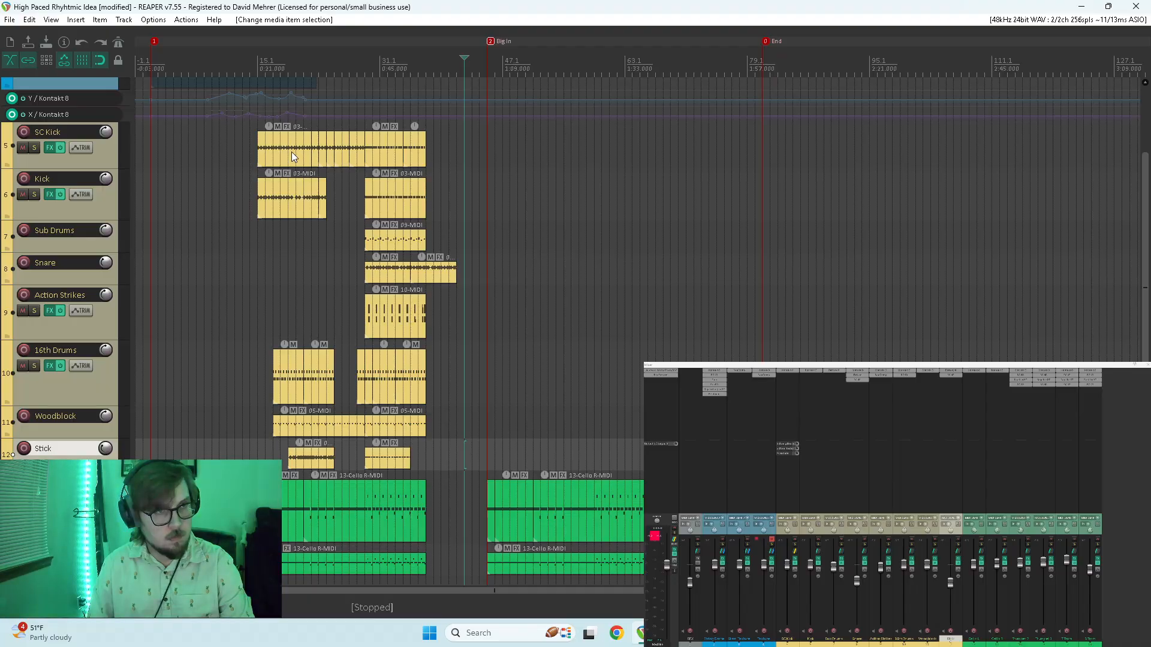
scroll(294, 200, "up", 3)
scroll(288, 199, "down", 2)
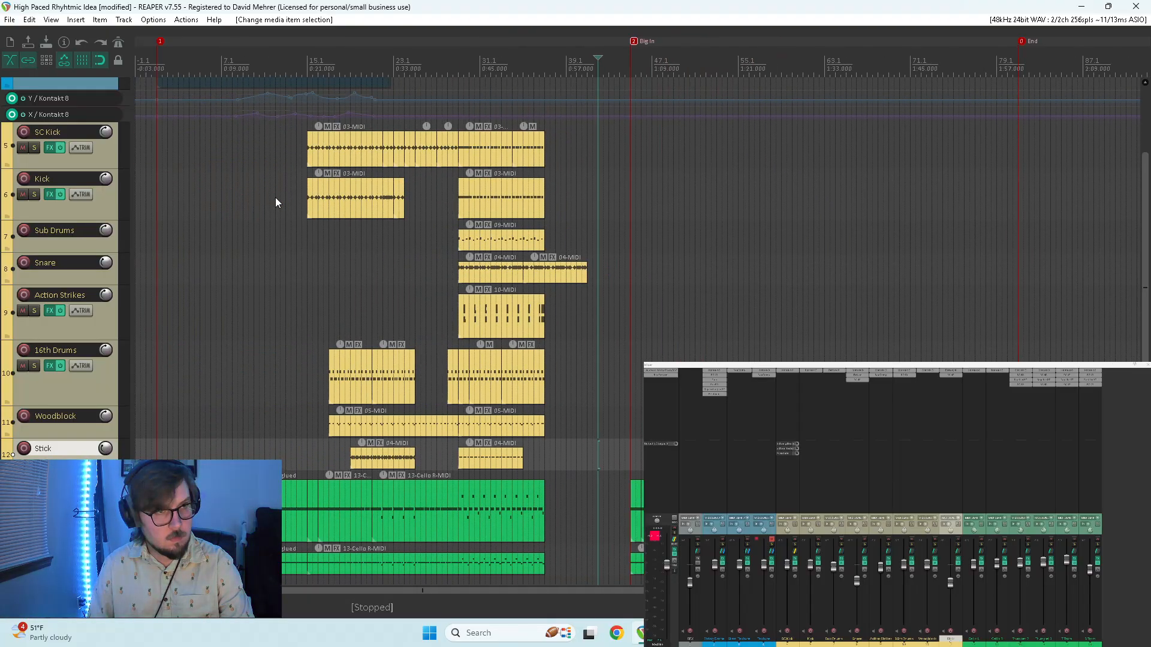
left_click(329, 225)
scroll(376, 219, "up", 4)
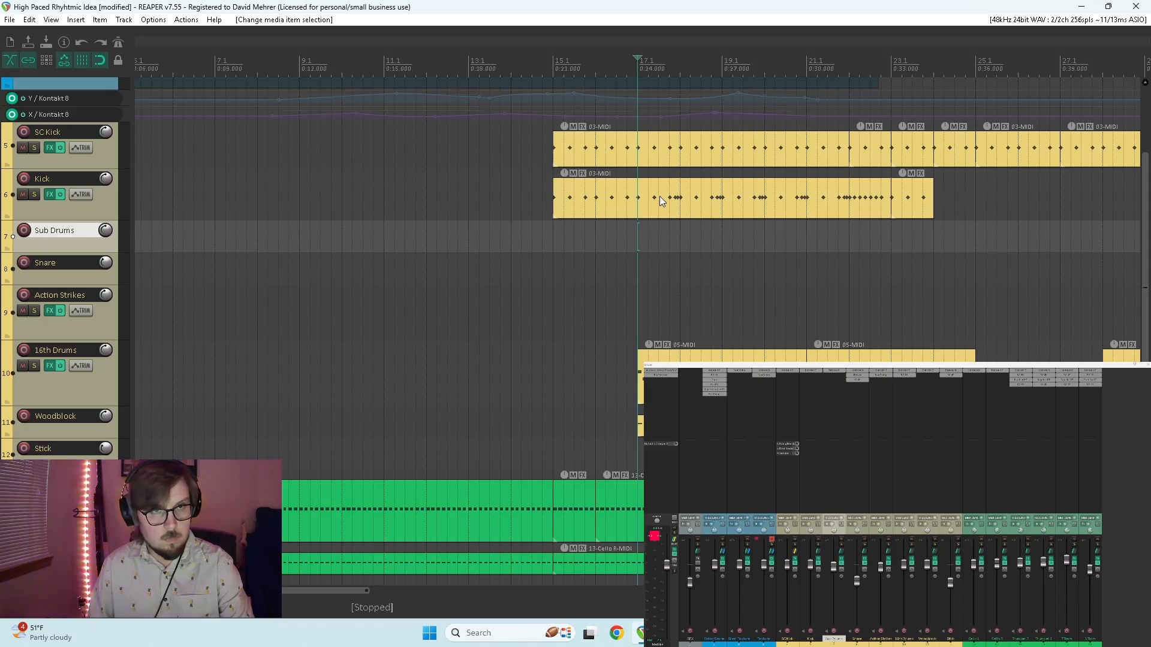
left_click(636, 199)
key("s")
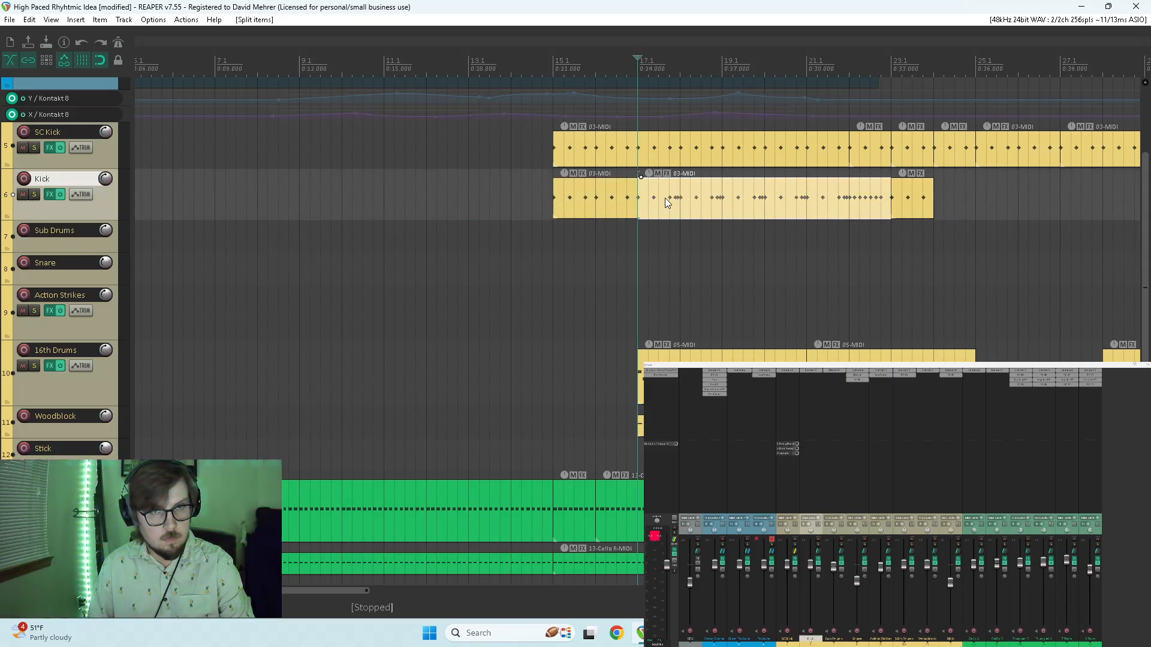
left_click_drag(678, 148, 785, 155)
key("ctrl+z")
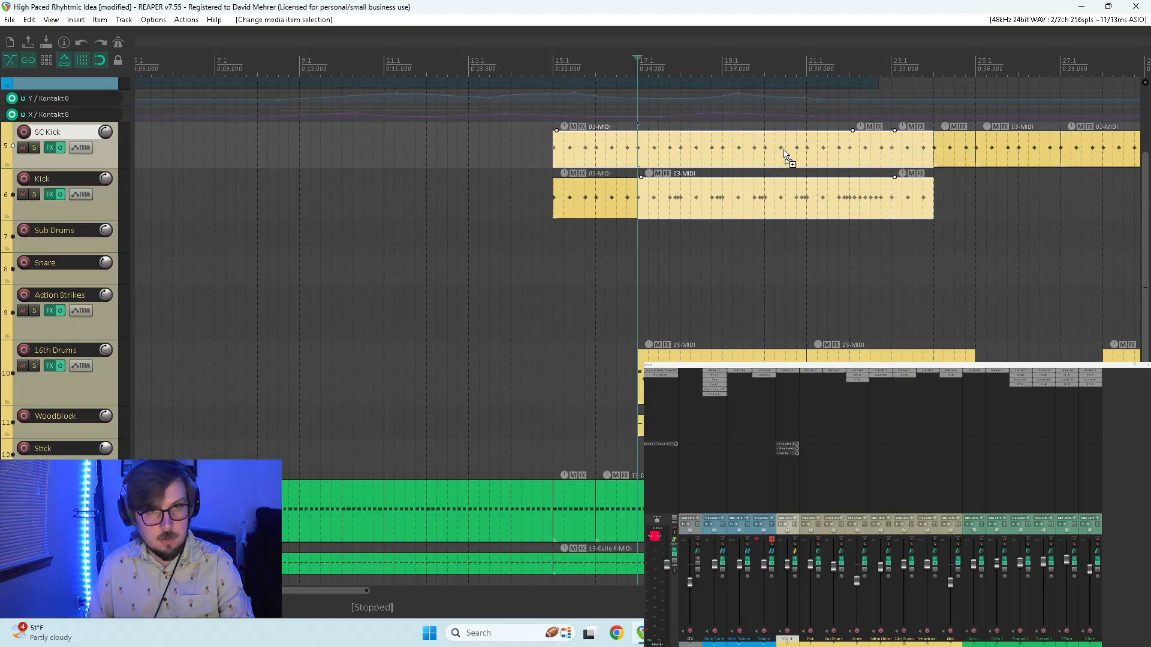
left_click(637, 149)
key("s")
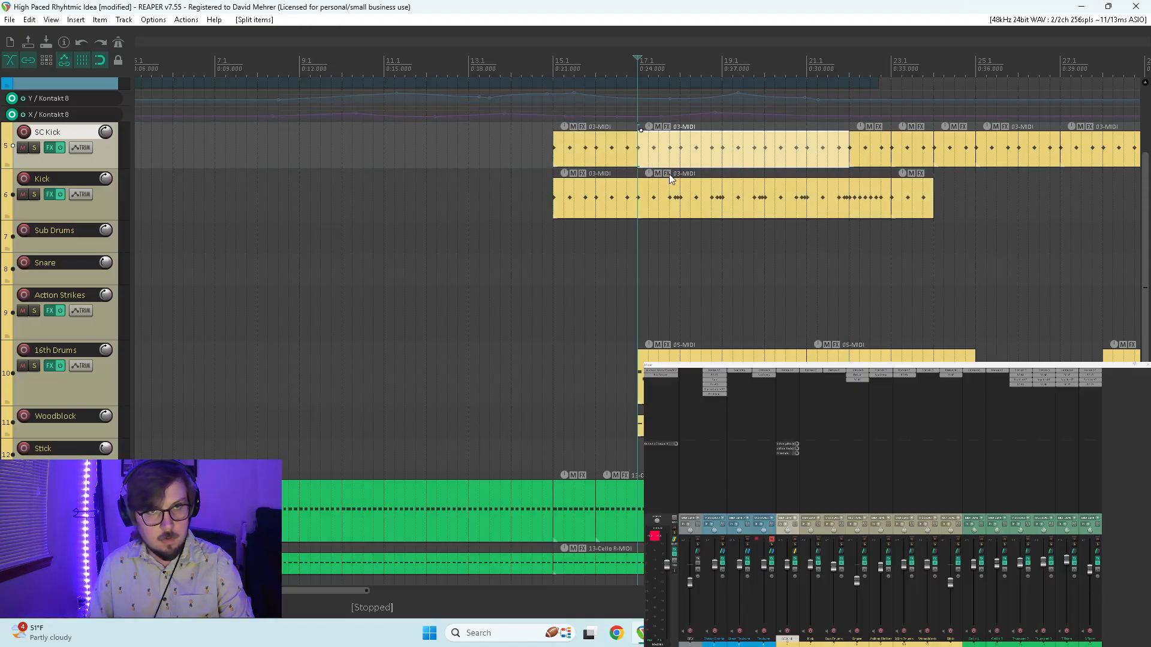
- Copy the Kick and SC Kick items between bars 17 and 24 to the Big In marker and play from there
left_click_drag(664, 229, 926, 142)
scroll(752, 213, "down", 4)
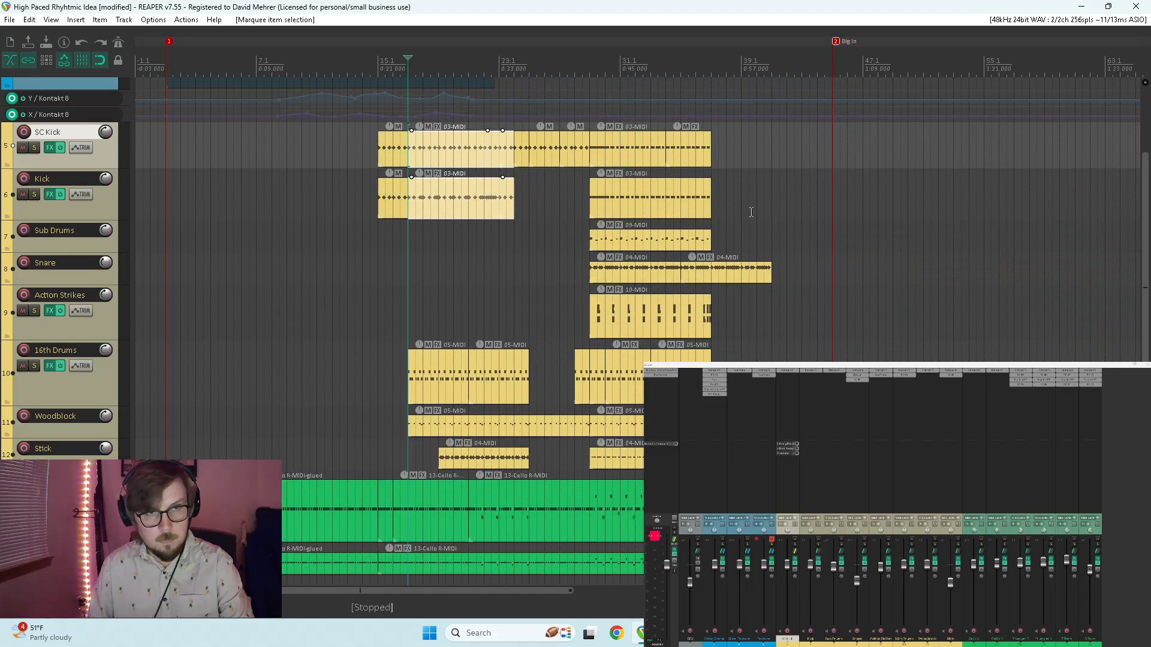
mouse_move(424, 153)
left_mouse_down("ctrl")
mouse_move(893, 154)
mouse_move(878, 154)
left_mouse_up("ctrl")
left_click(832, 171)
key("space")
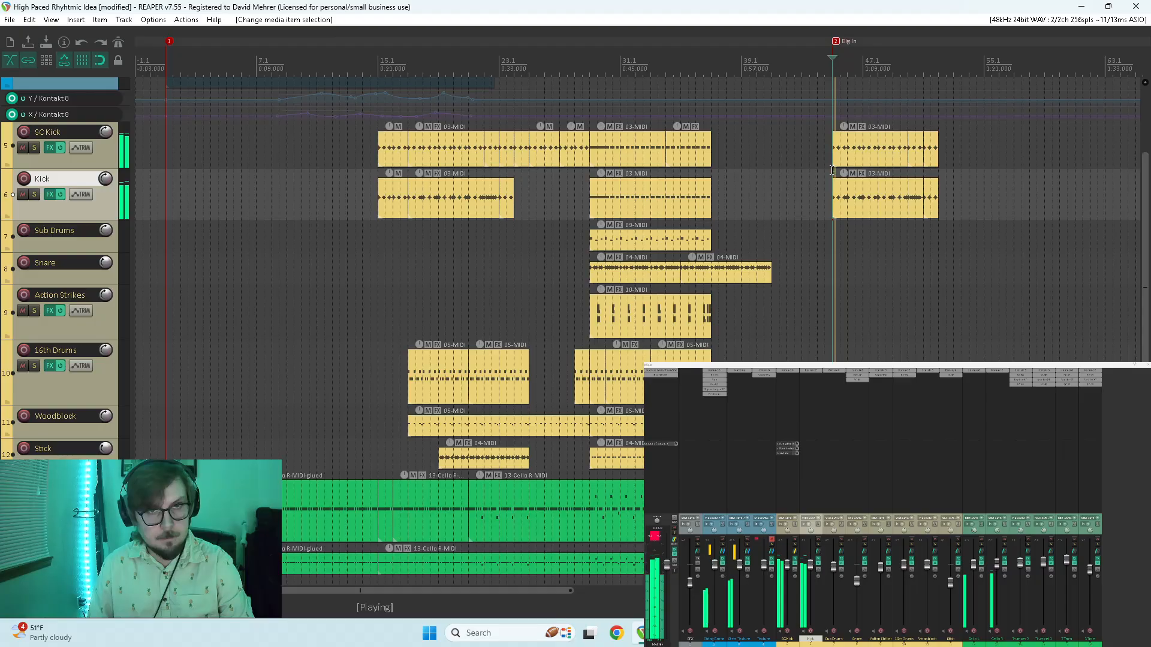
- Open the first copied Kick item and add pairs of extra hits between the existing notes in bars 45 and 46
double_click(854, 201)
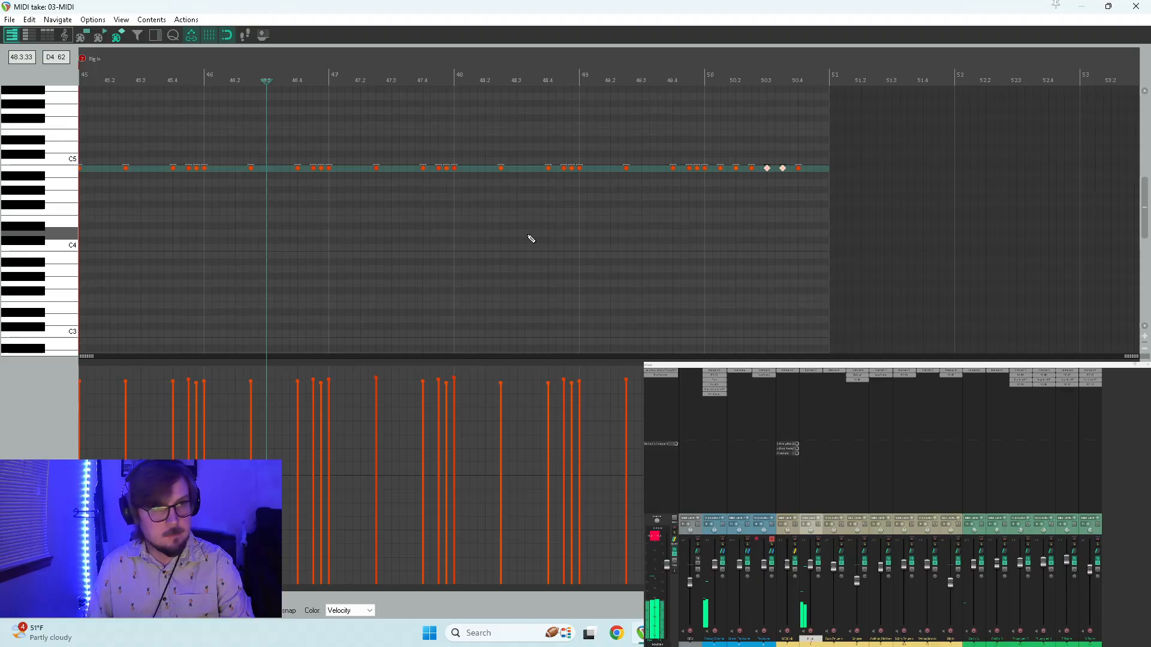
scroll(522, 256, "up", 2)
key("w")
scroll(520, 224, "down", 4)
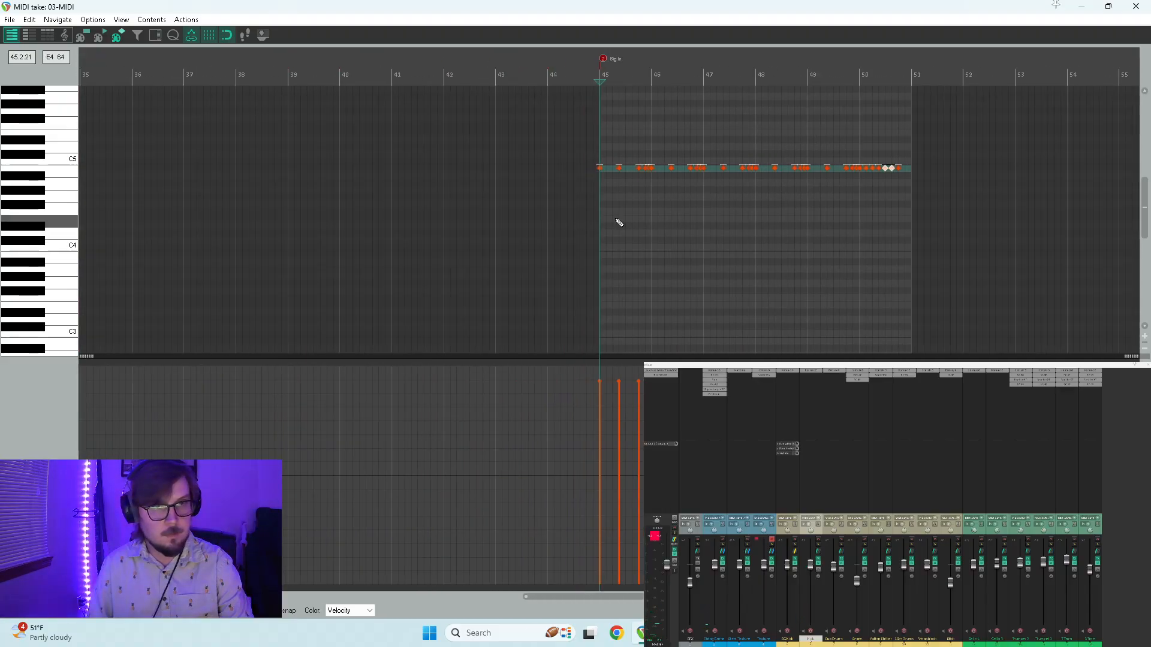
scroll(851, 180, "up", 4)
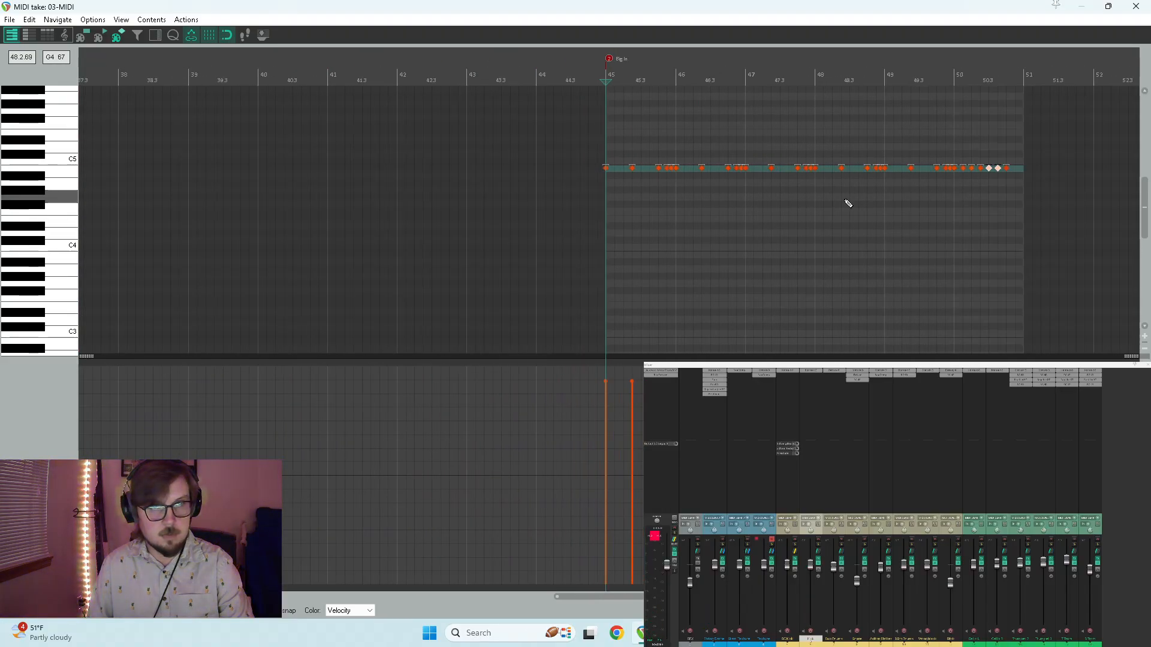
key("space")
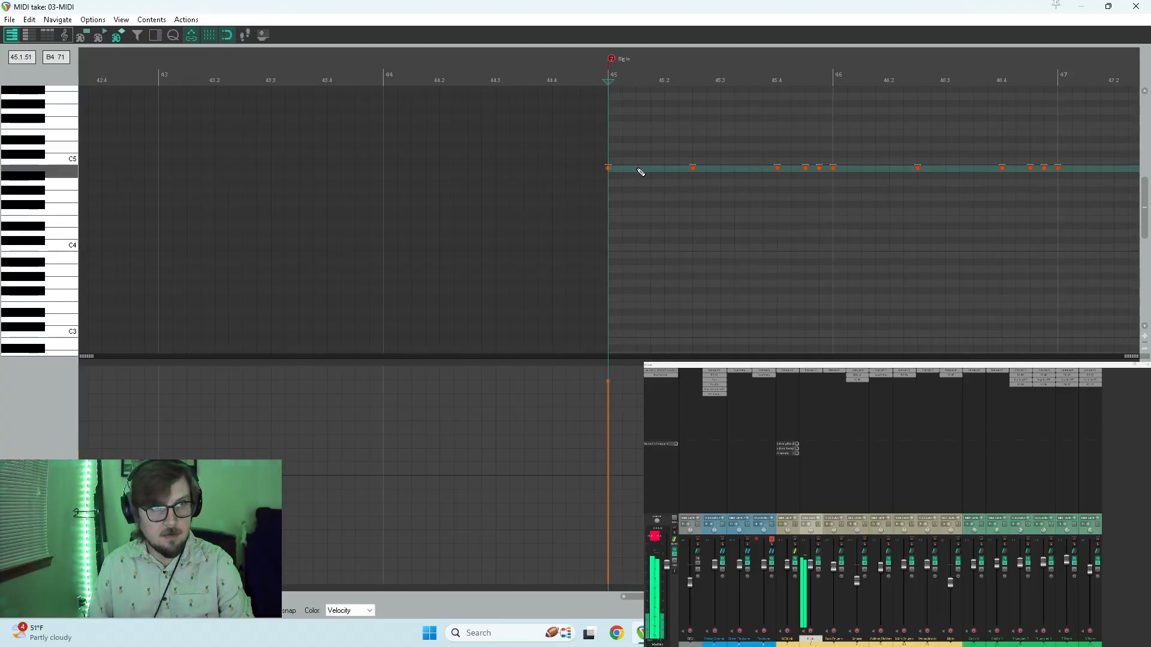
left_click(666, 169)
left_click_drag(671, 163, 631, 189)
key("space")
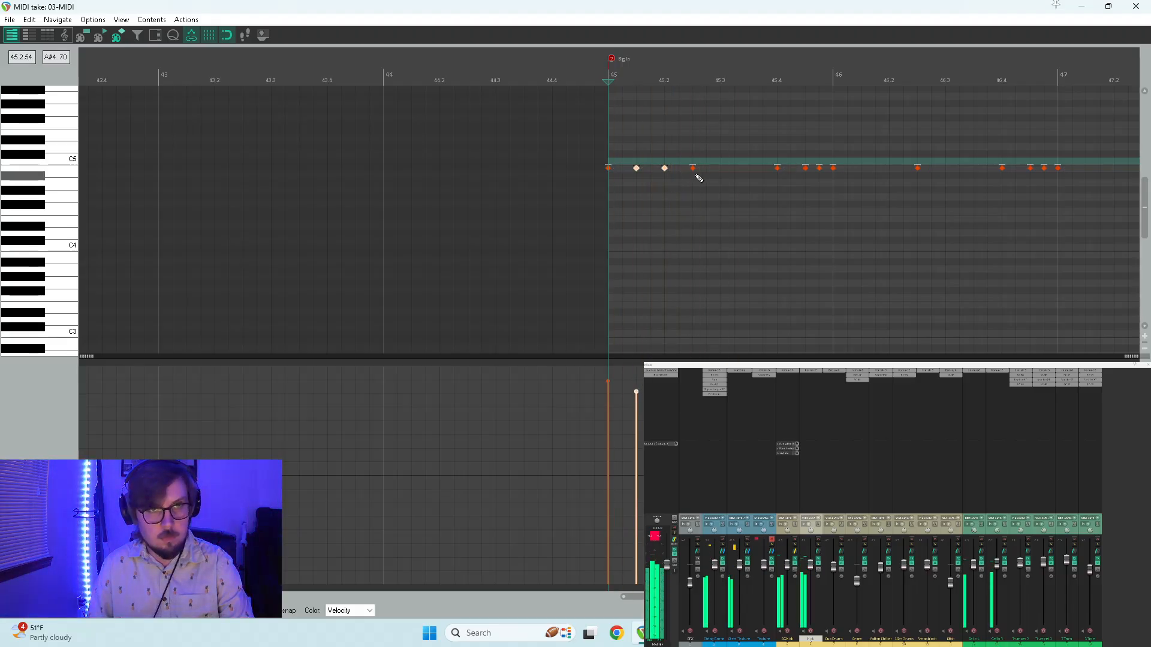
left_click_drag(637, 168, 721, 171)
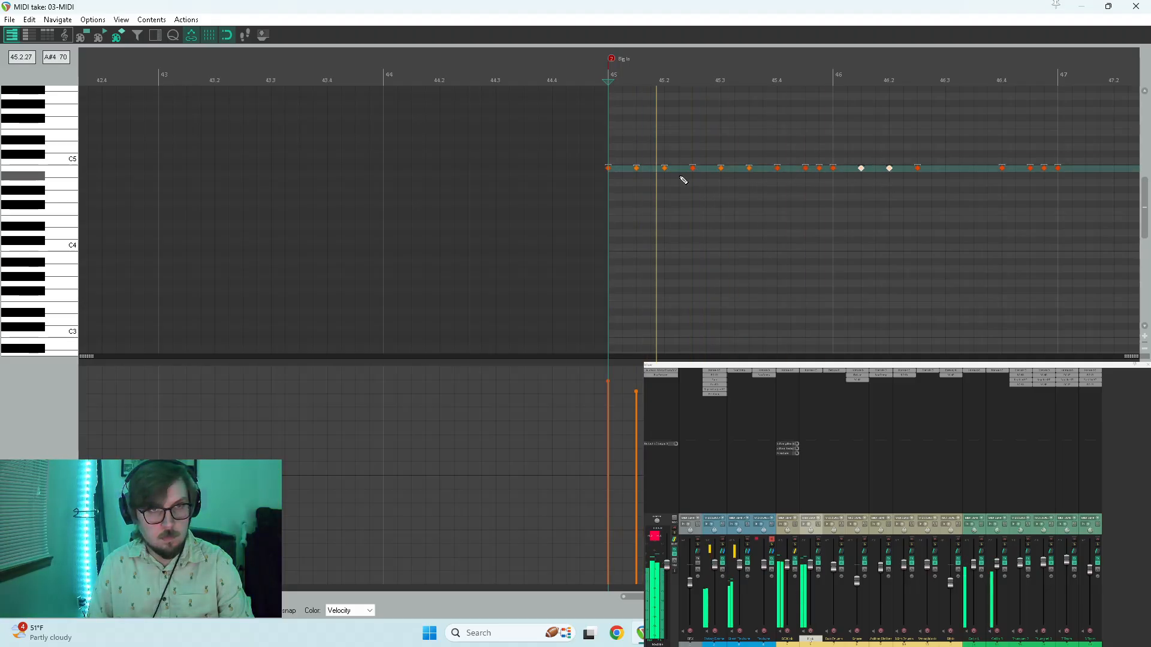
- Add one more hit between the first pair of added kick notes in bars 45 and 46, and play the groove
left_click(637, 169)
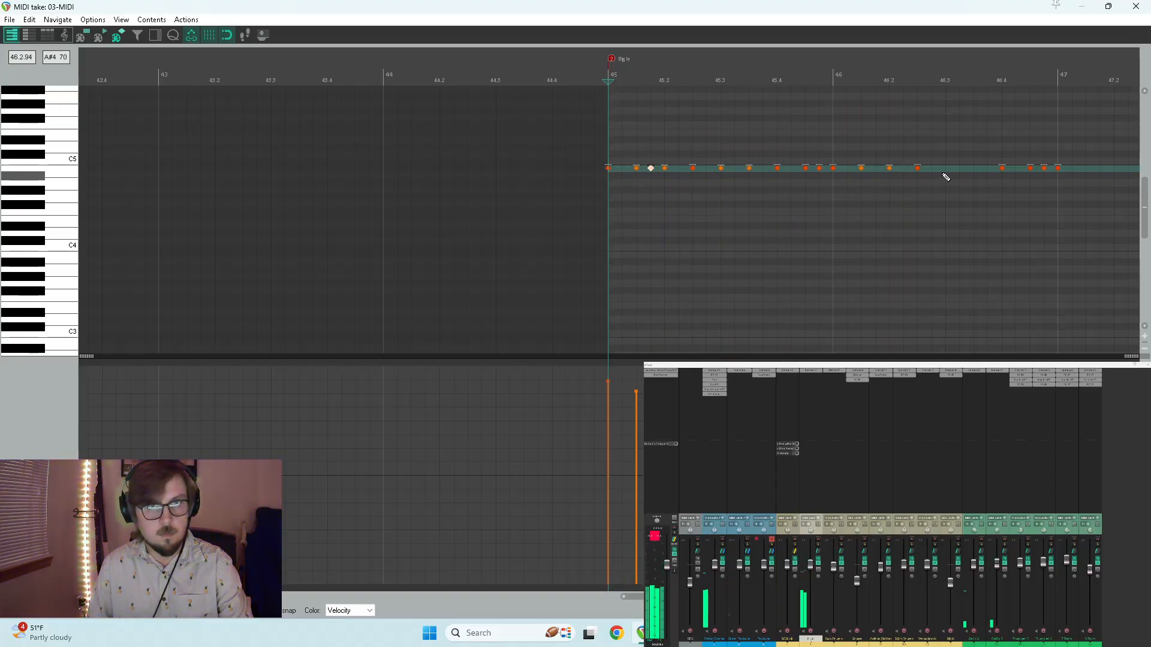
left_click(877, 168)
key("space")
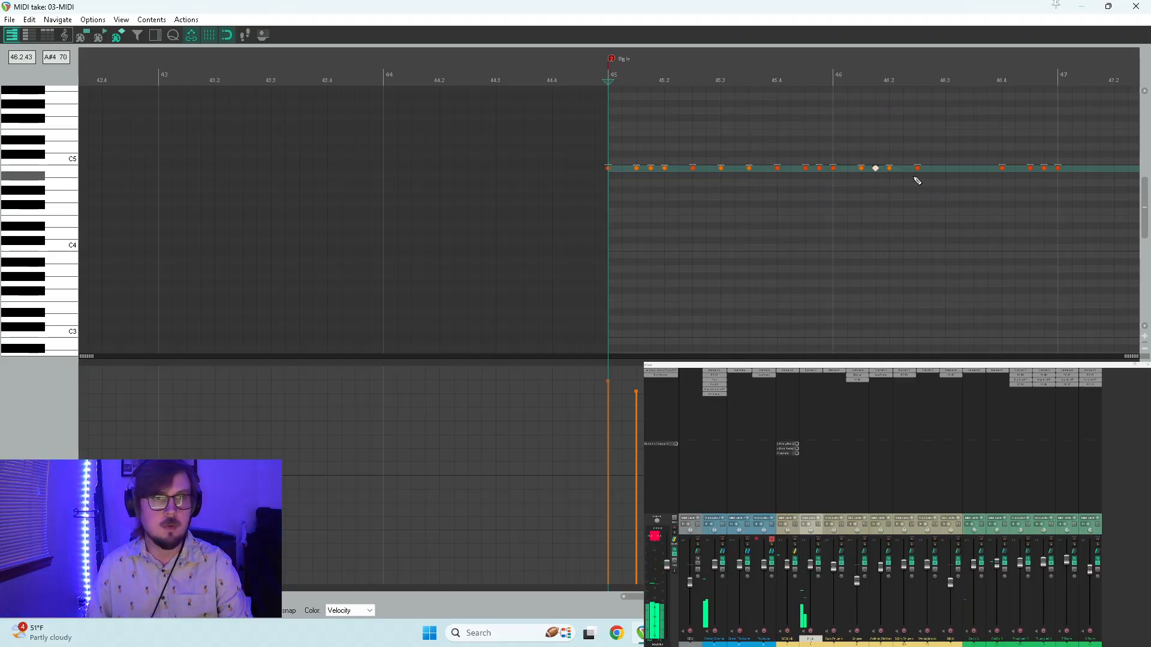
key("space")
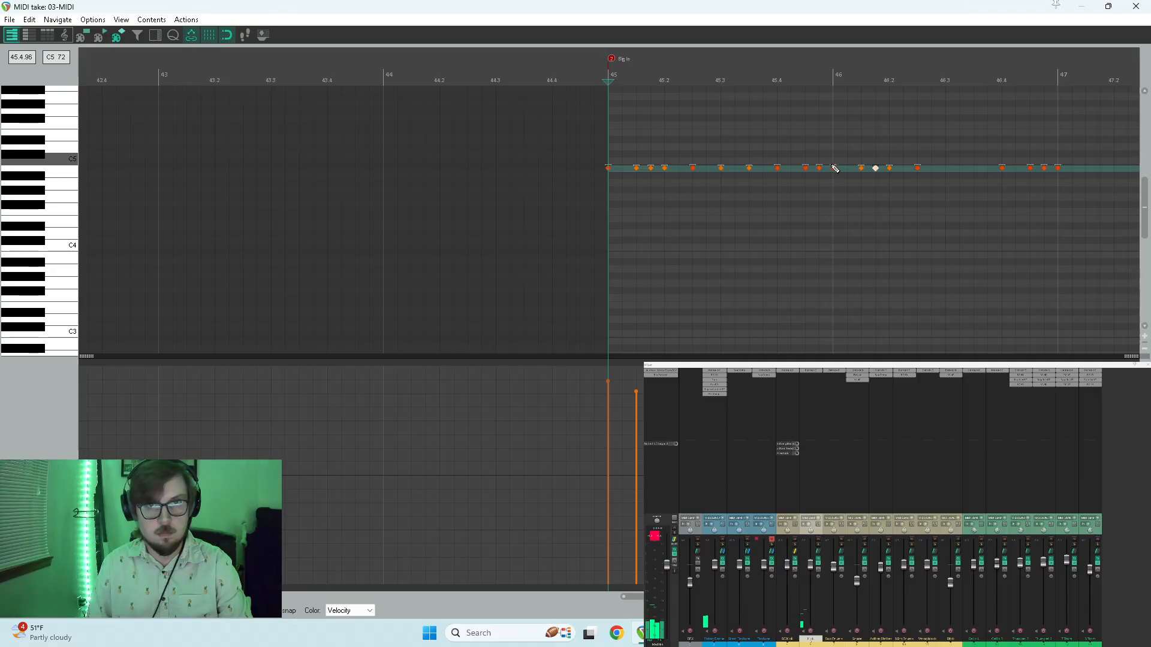
- Delete all kick notes from bar 46 to the end of the item, keeping only the bar 45 pattern
left_click_drag(832, 165, 1045, 184)
scroll(989, 201, "down", 3)
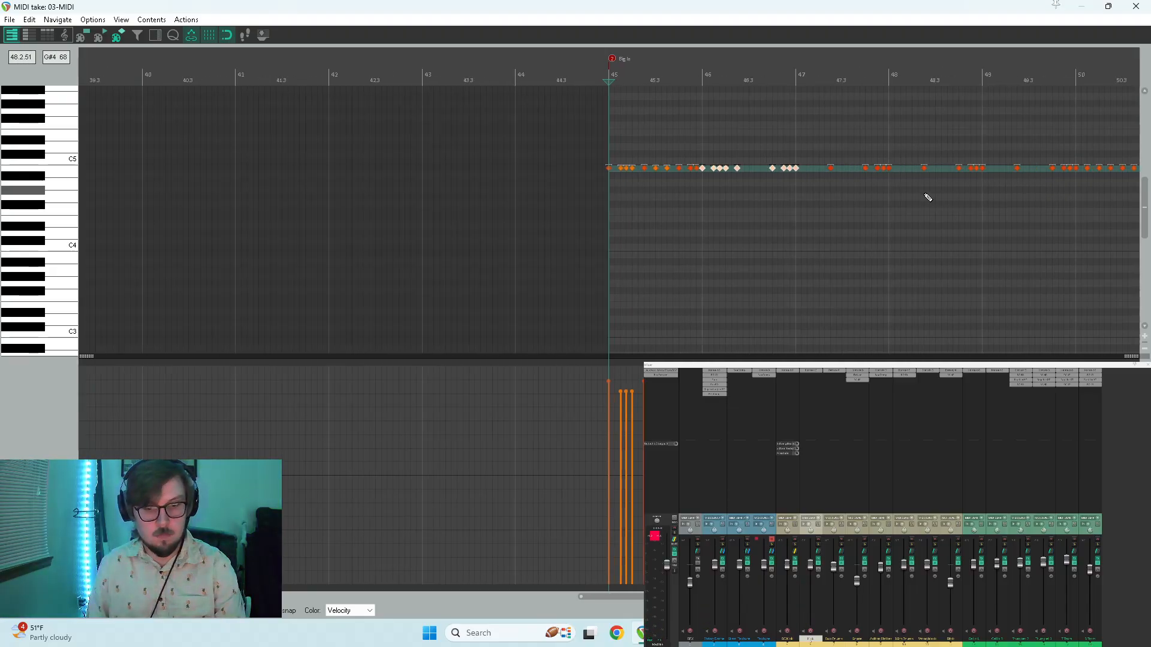
scroll(902, 193, "down", 3)
left_click_drag(941, 145, 663, 187)
scroll(666, 177, "up", 5)
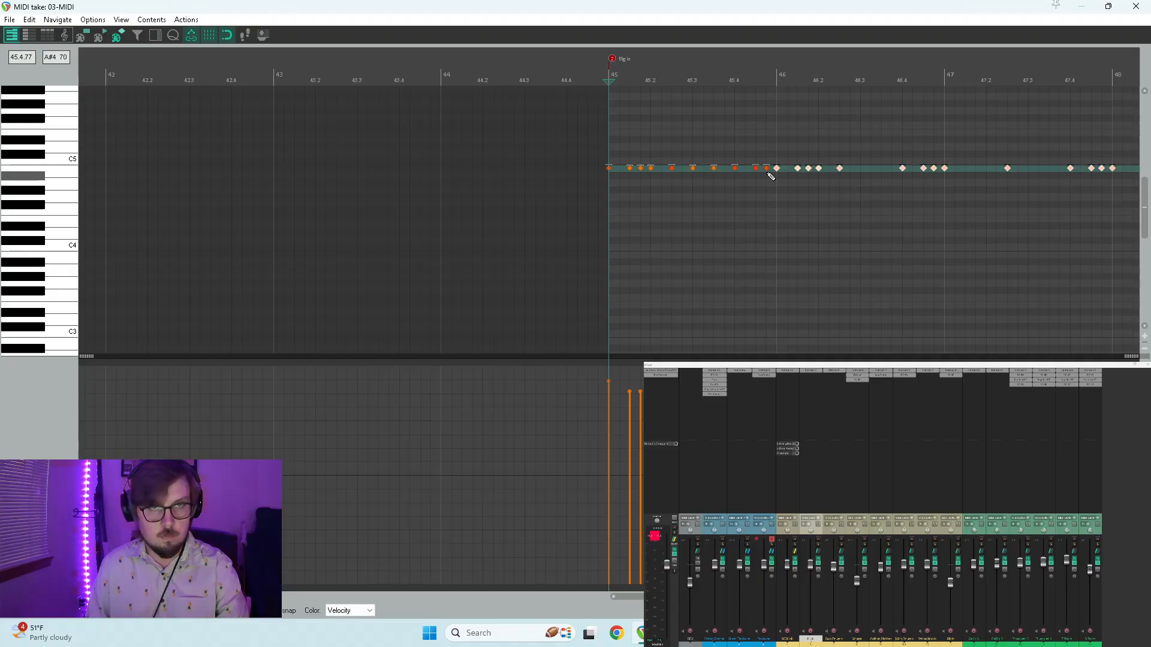
key("Delete")
- Duplicate the bar 45 kick pattern through bar 50 to fill the item, playing it back along the way
left_click_drag(605, 160, 830, 189)
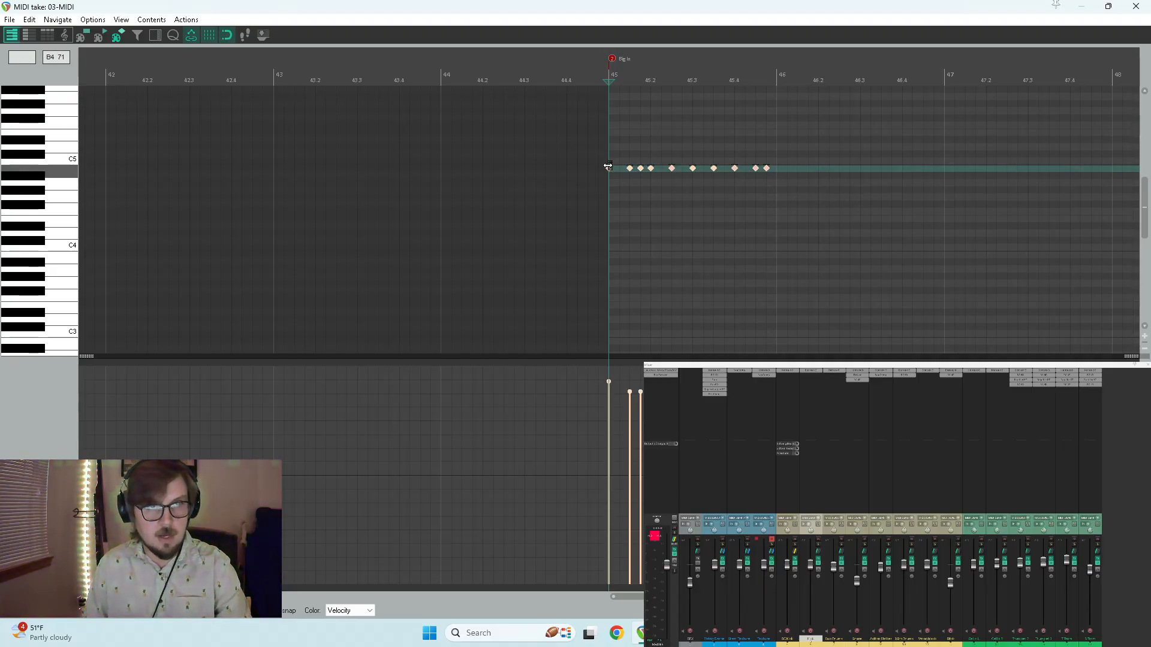
left_click_drag(609, 168, 779, 169)
key("space")
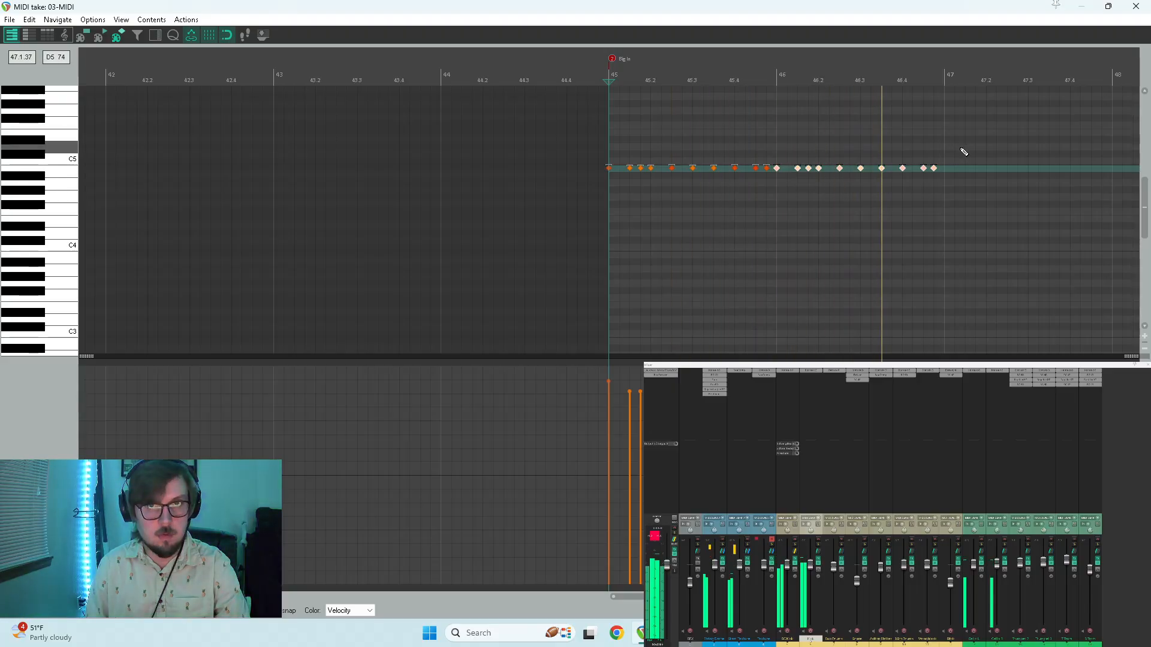
key("space")
left_click_drag(995, 138, 947, 171)
key("space")
scroll(842, 211, "down", 3)
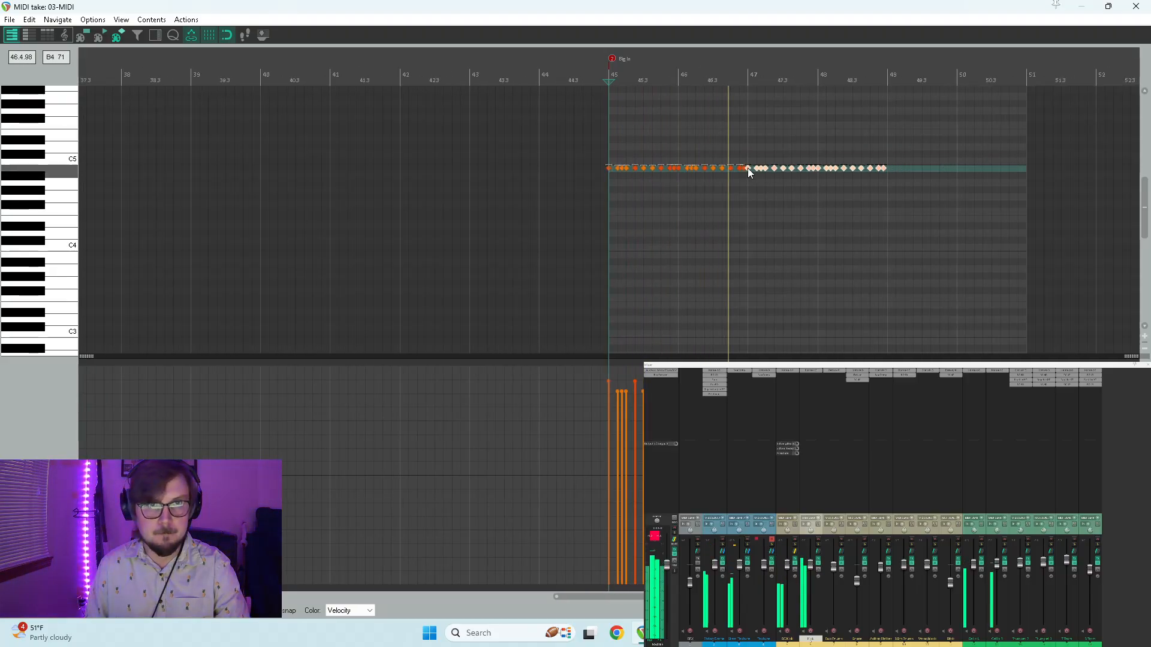
left_click_drag(750, 174, 893, 173)
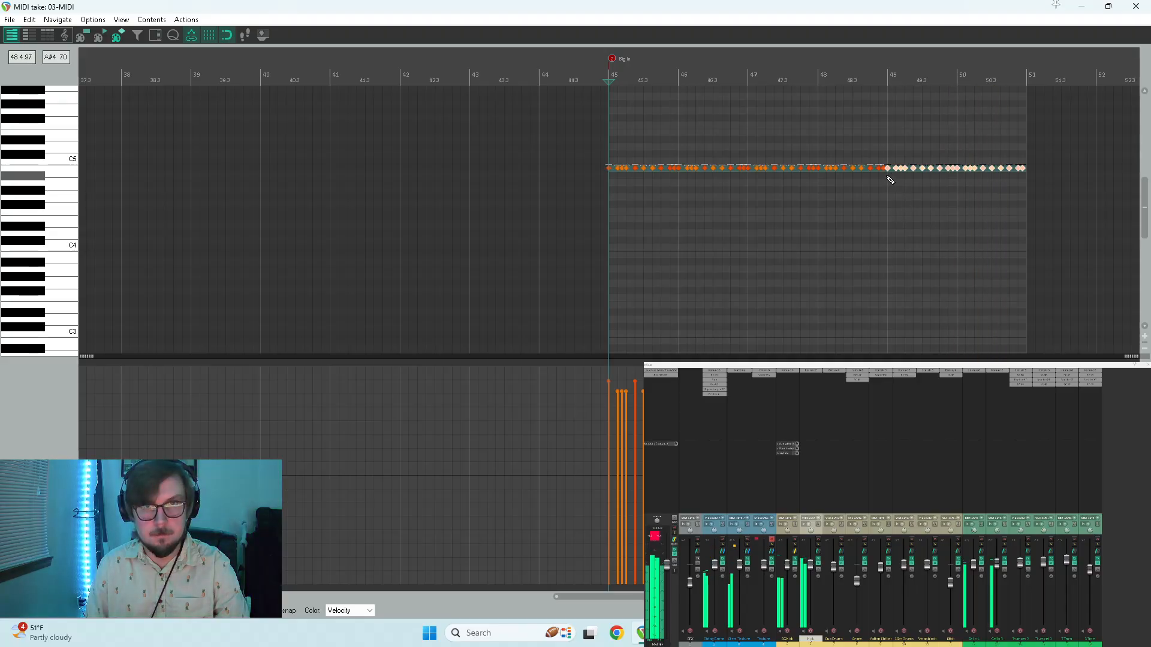
- Play from bar 49 and add extra kick hits to bars 49 and 50 for a denser galloping rhythm
left_click(889, 179)
scroll(928, 185, "up", 3)
key("space")
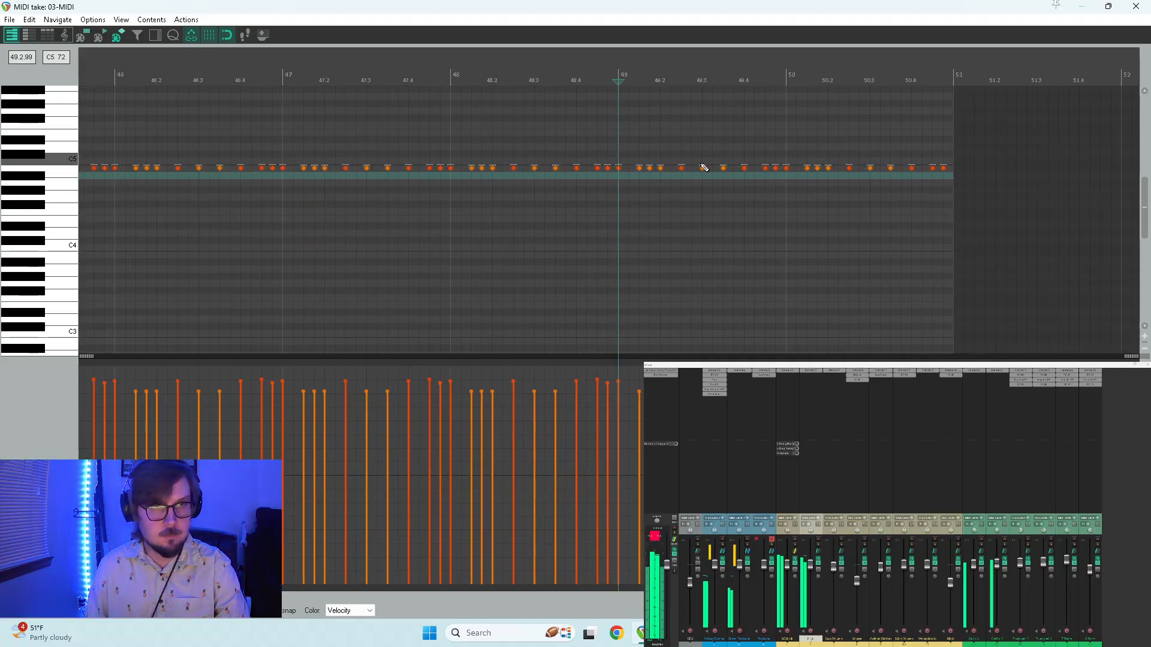
left_click(692, 168)
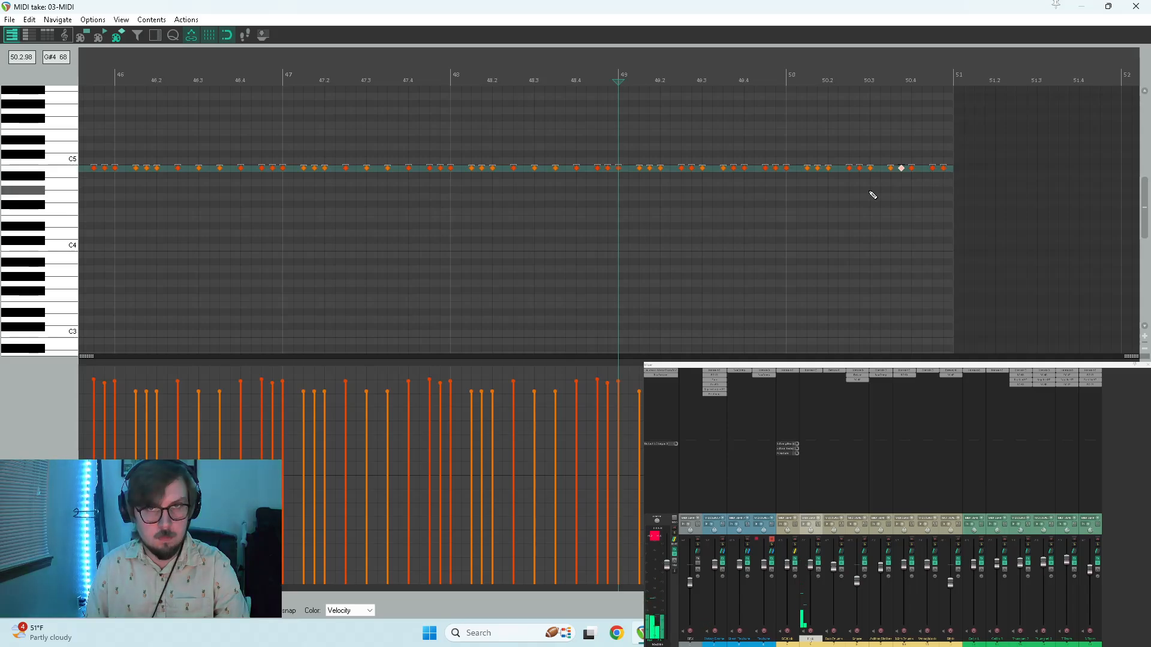
- Shape the kick velocities in bars 49 and 50 into a rising ramp, play it back and close the MIDI editor
left_click_drag(978, 142, 637, 198)
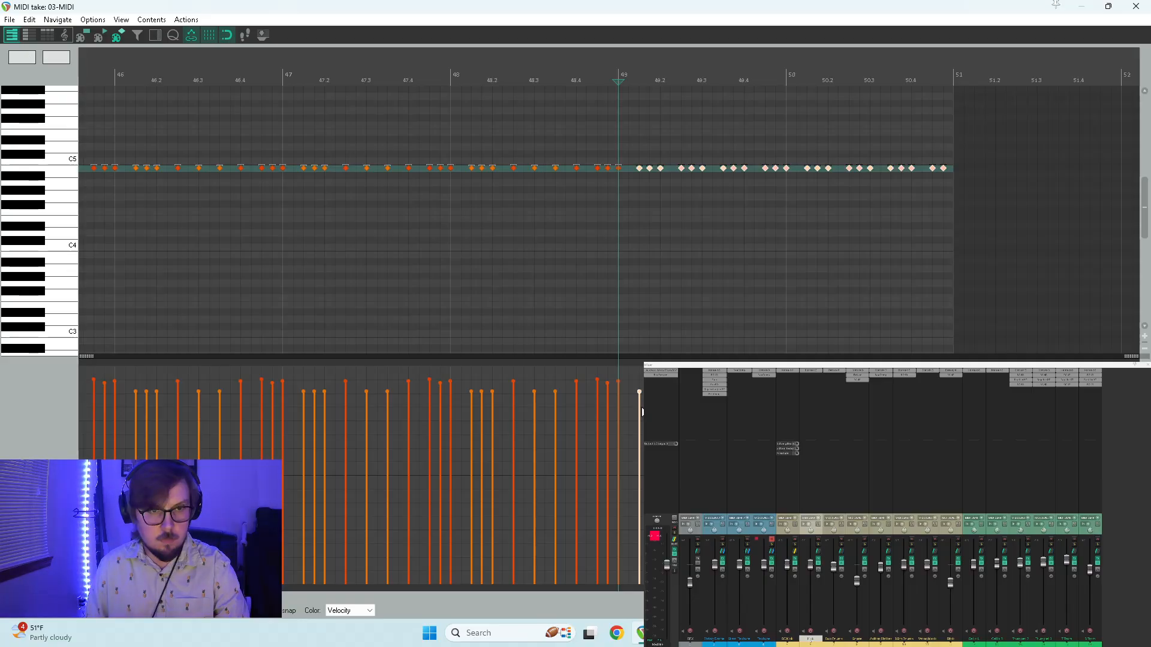
left_click_drag(633, 411, 640, 414)
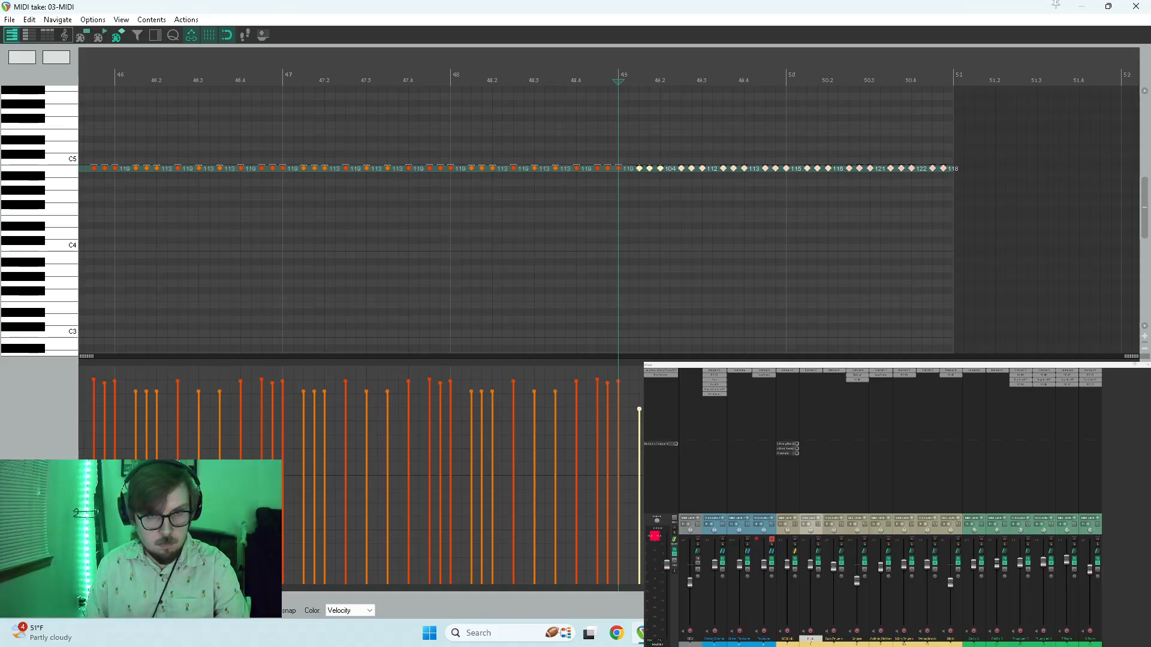
key("space")
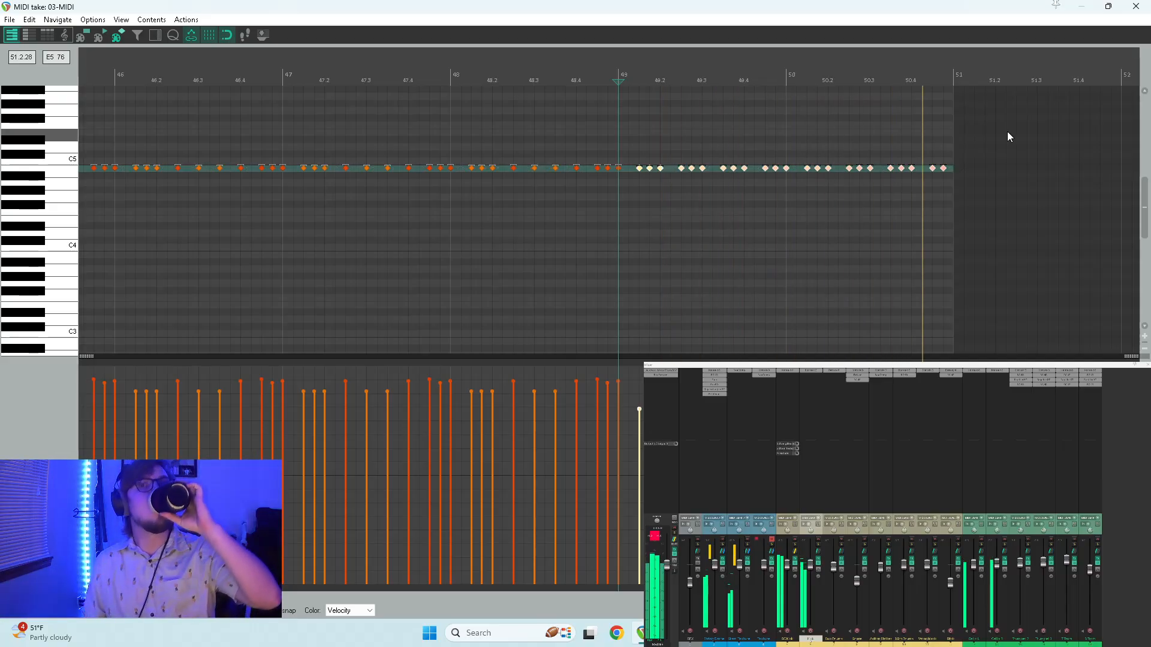
left_click(1137, 6)
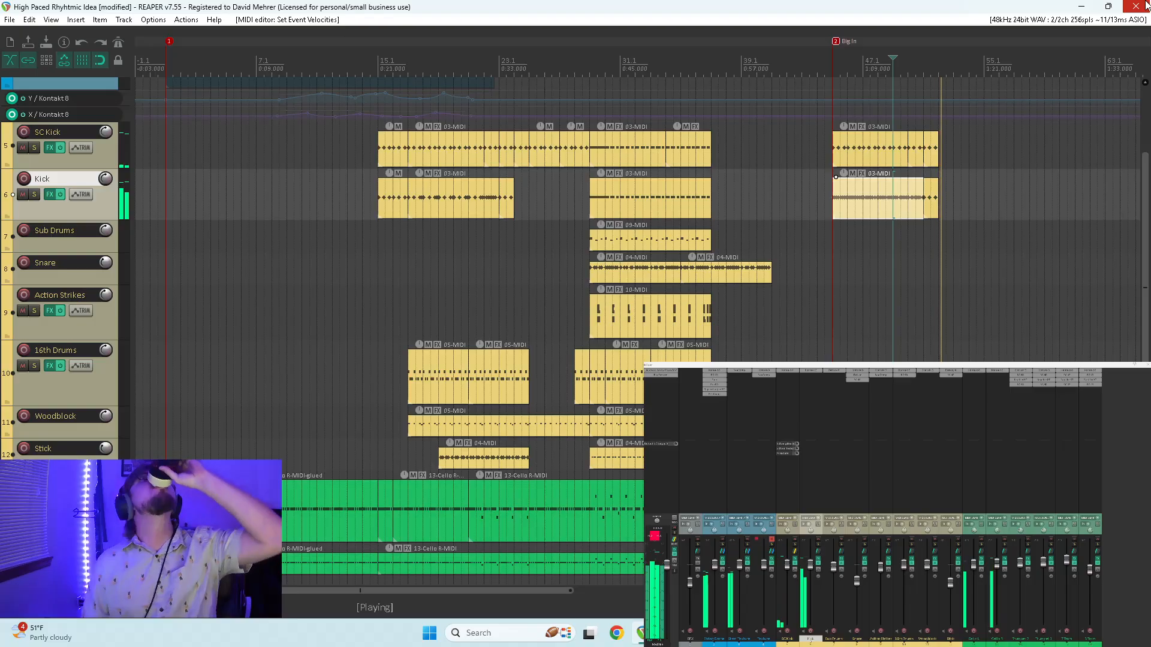
scroll(819, 290, "down", 4)
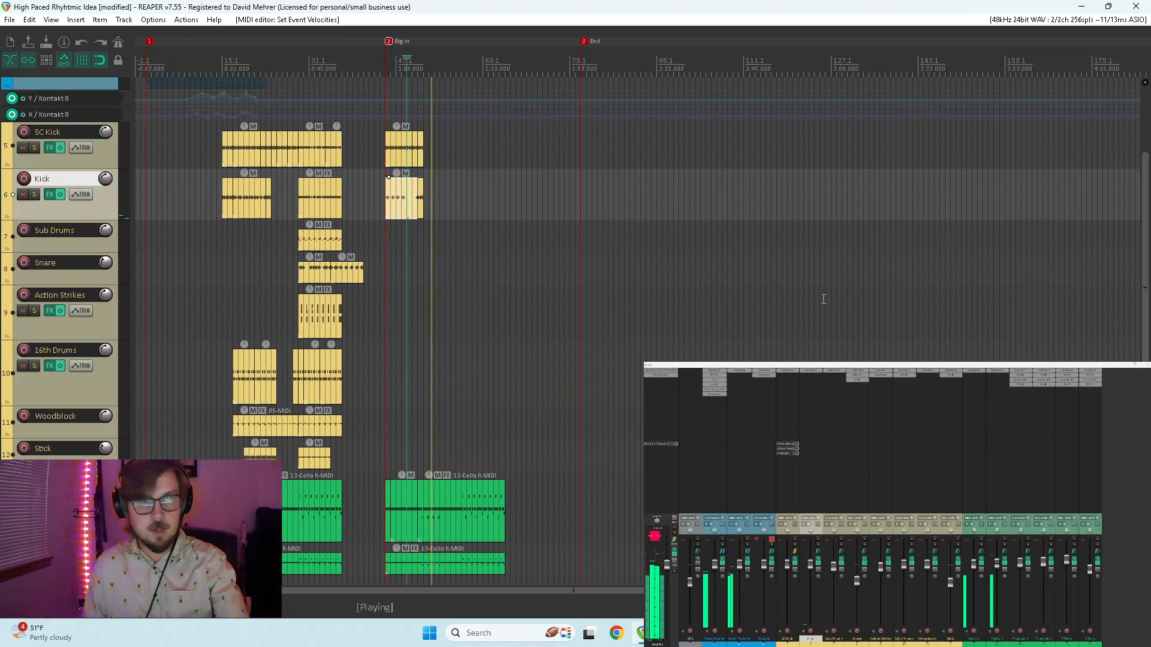
- Copy the Sub Drums item to the Big In marker at bar 45 and listen to it with the kick and cello parts
scroll(821, 296, "up", 4)
key("space")
left_click(492, 269)
key("space")
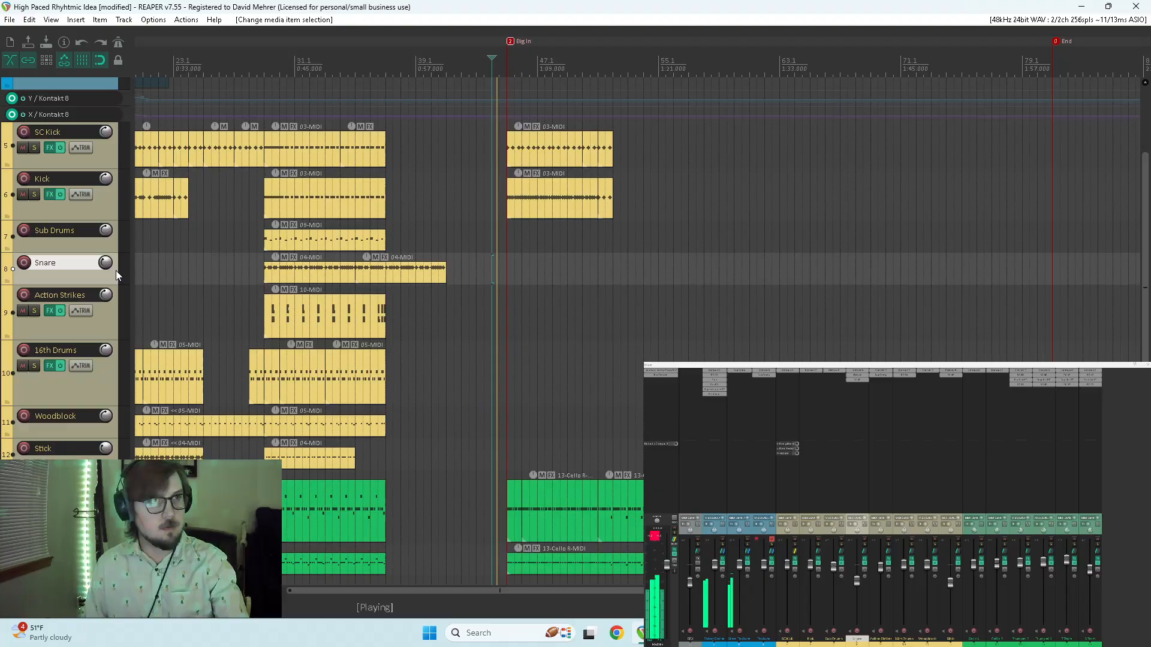
scroll(23, 272, "down", 3)
scroll(25, 269, "up", 2)
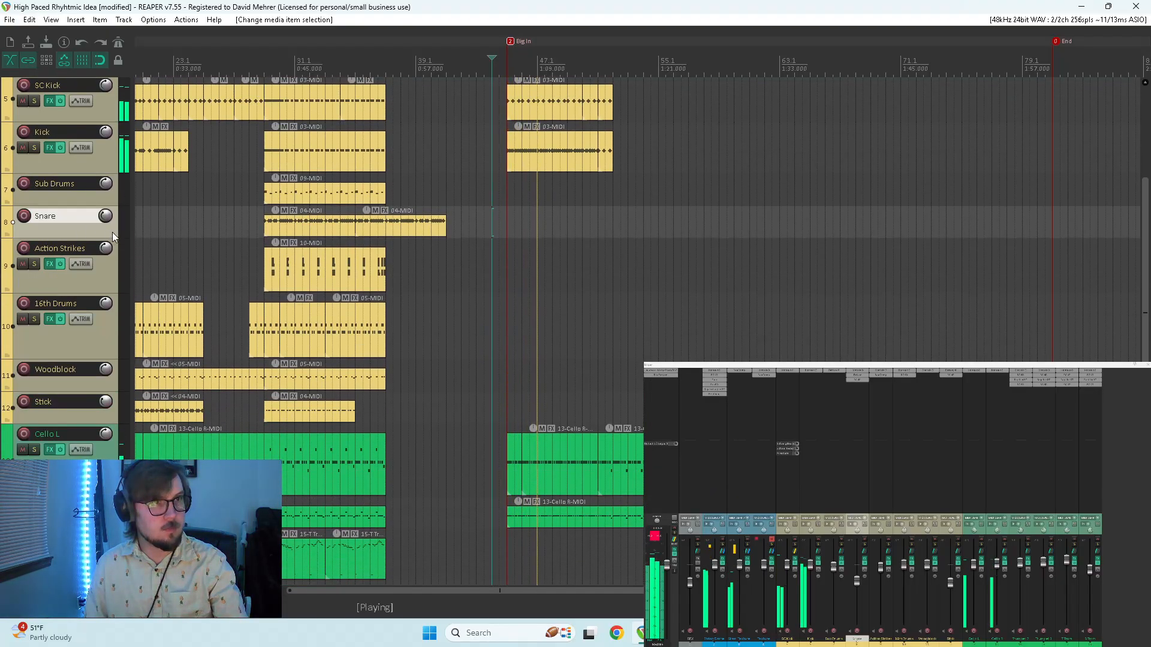
mouse_move(280, 194)
left_mouse_down()
mouse_move(285, 204)
mouse_move(524, 185)
left_mouse_up()
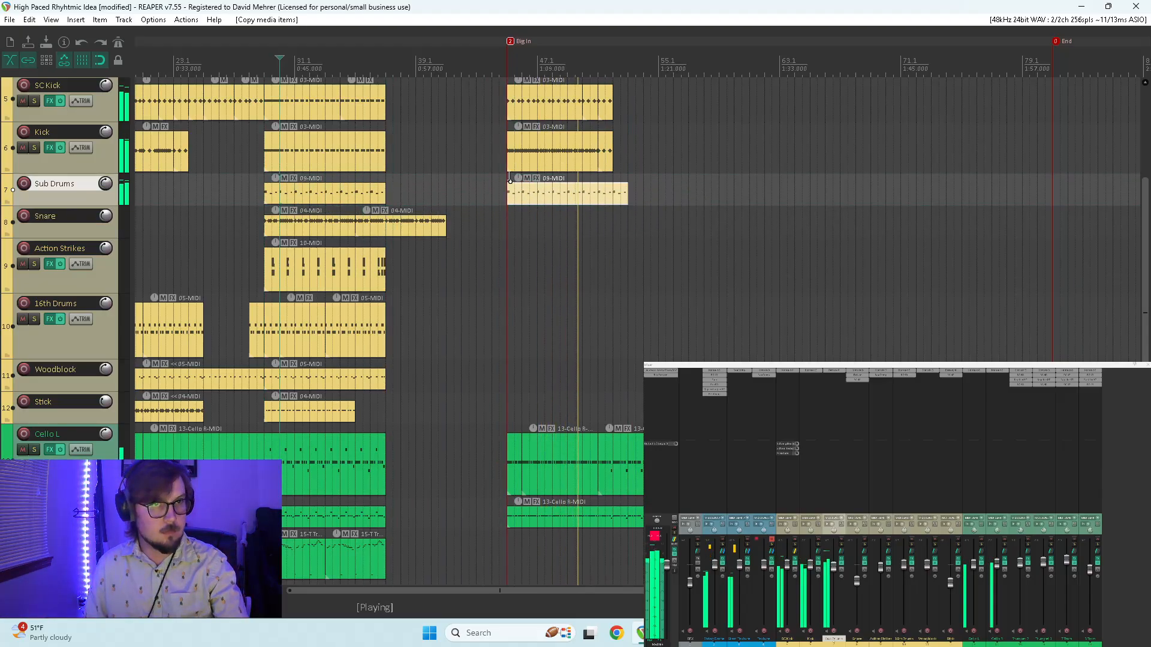
left_click(506, 179)
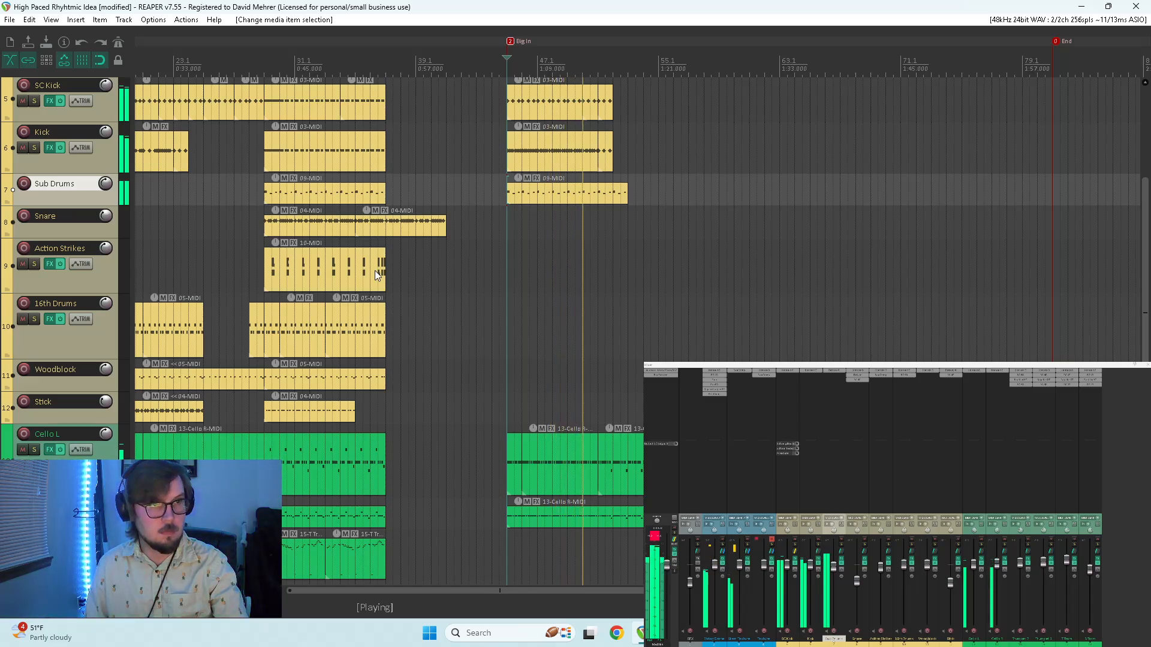
- Copy the Action Strikes item to the Big In marker at bar 45 and play from there
left_click(312, 274)
key("space")
left_click_drag(312, 275, 554, 274)
key("space")
left_click(505, 238)
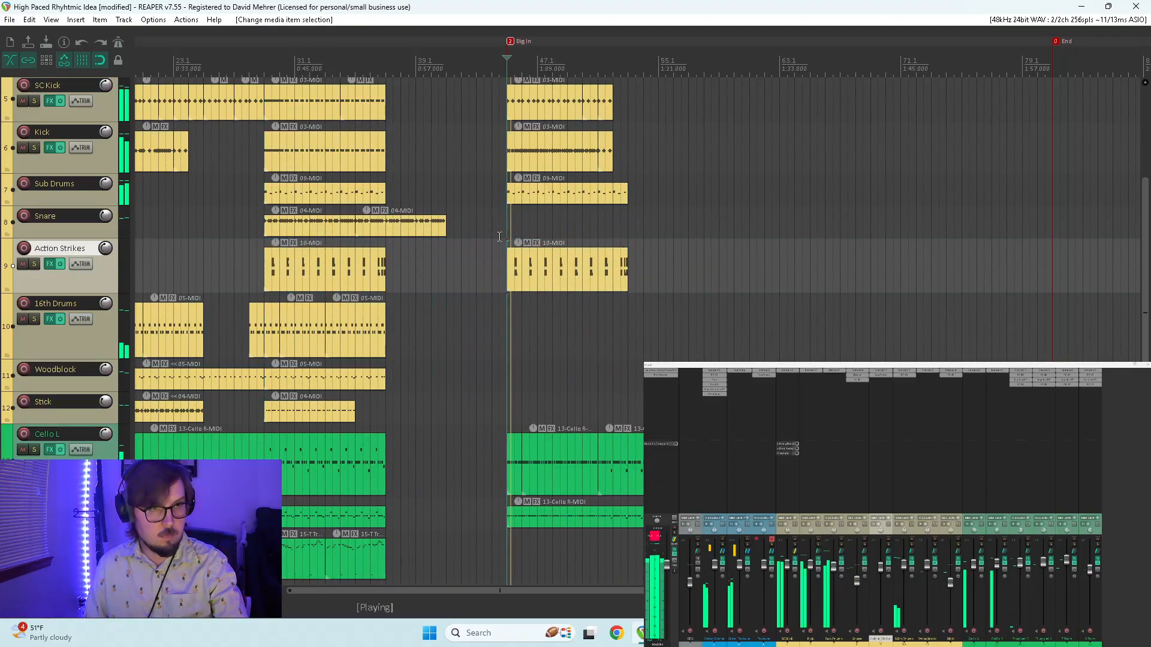
- Try duplicating the bar 46 Action Strikes hit a short distance after the original, shift it earlier and play it back
double_click(517, 269)
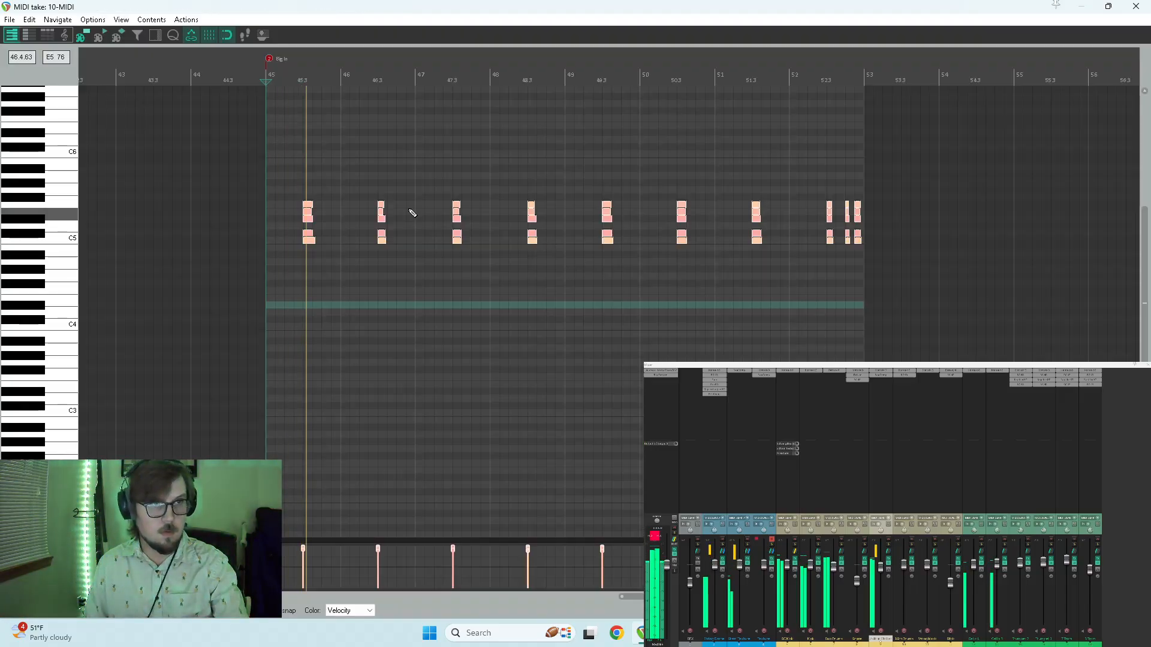
left_click_drag(376, 190, 403, 264)
left_click_drag(383, 211, 400, 213)
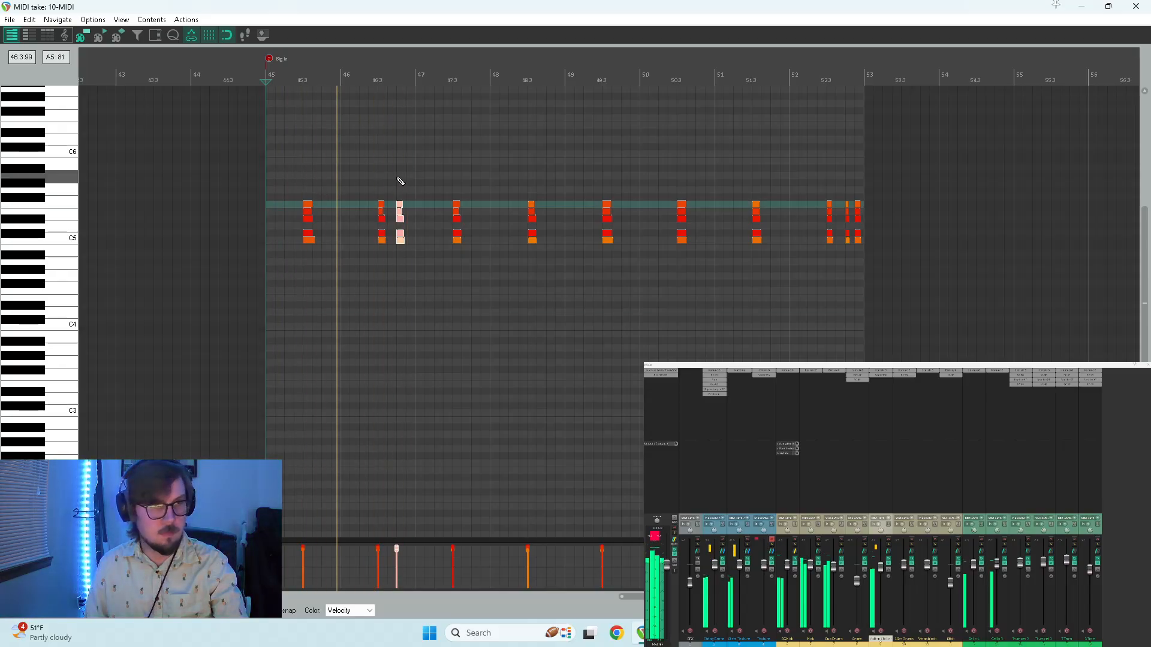
scroll(559, 207, "up", 3)
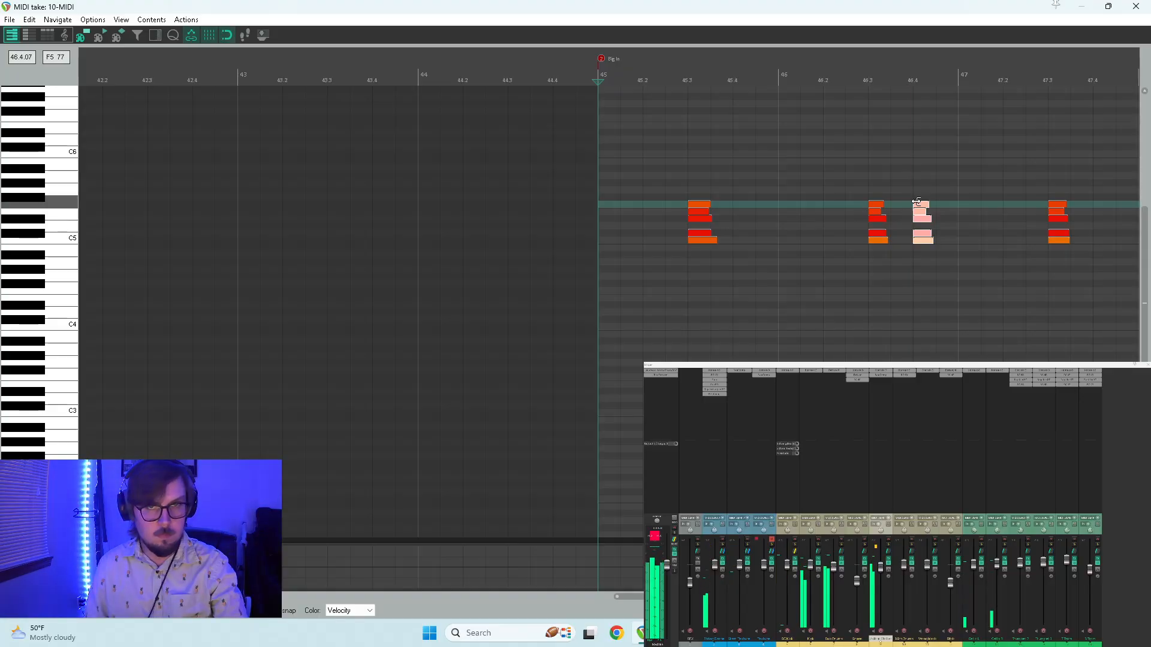
left_click_drag(919, 207, 898, 209)
key("space")
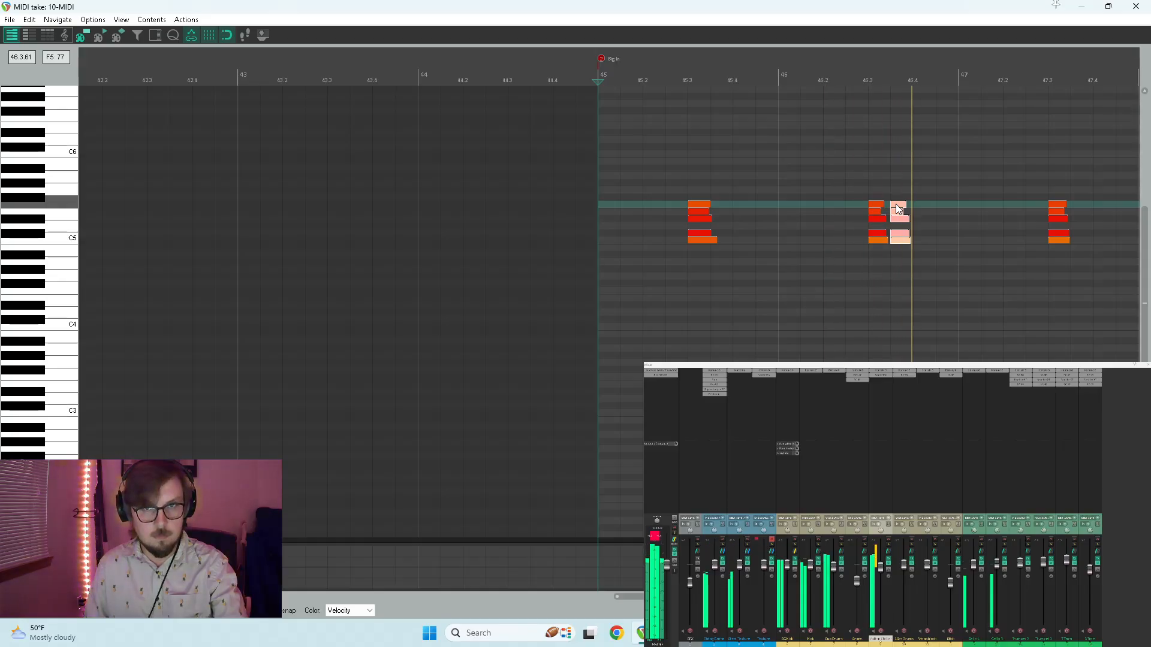
scroll(895, 205, "down", 3)
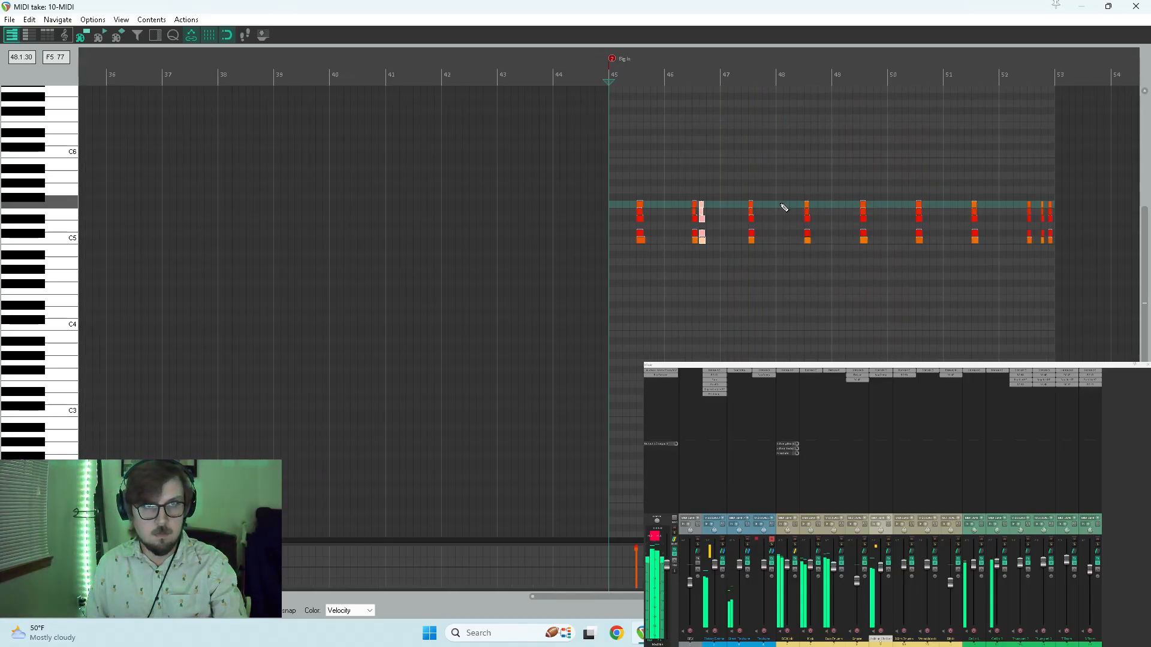
key("ctrl+a")
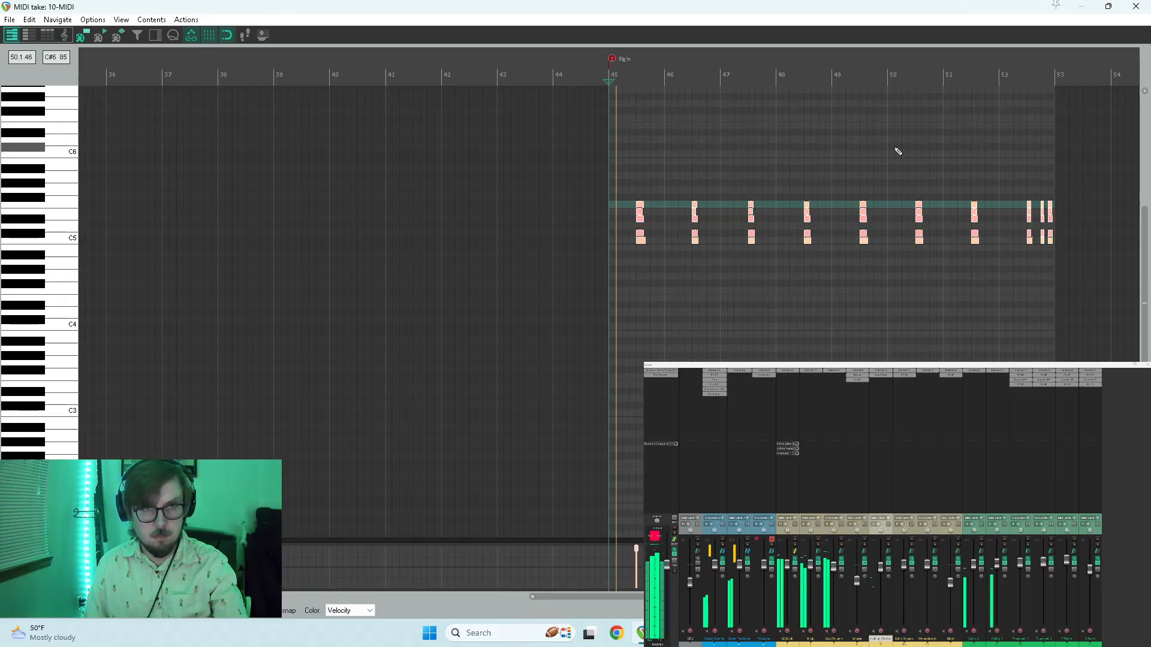
- Close the MIDI editor and delete the copied Action Strikes item from the Big In section
left_click(1136, 6)
left_click(582, 271)
key("Delete")
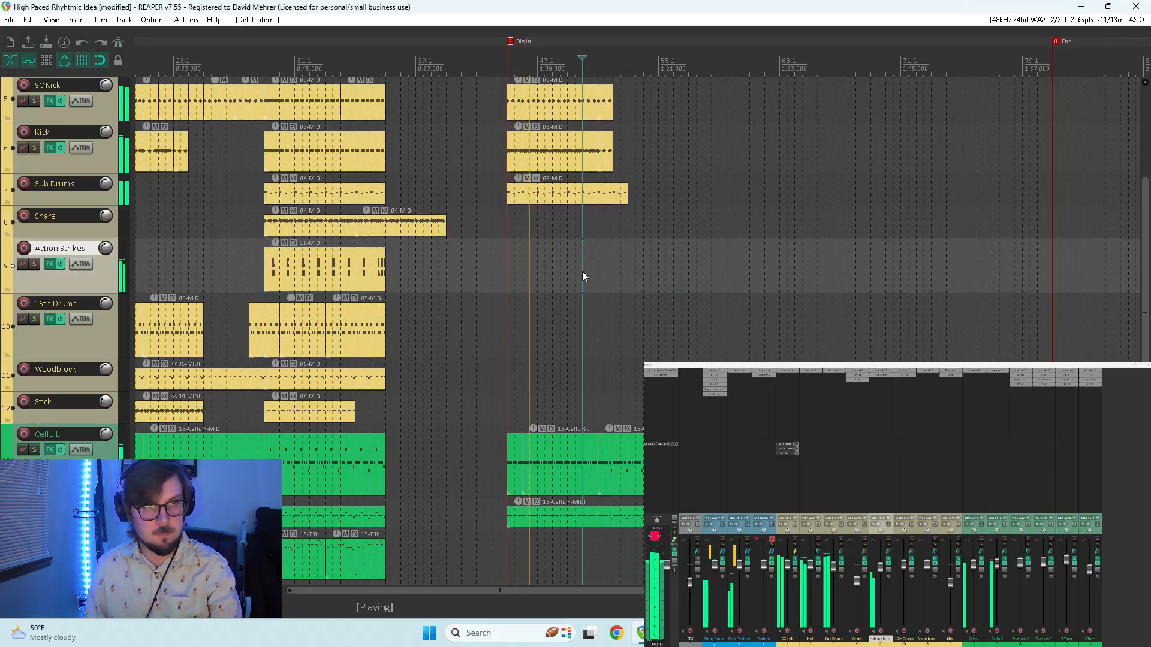
- Copy the second group of 16th Drums items to the Big In marker at bar 45 and play the section
left_click(346, 331)
key("space")
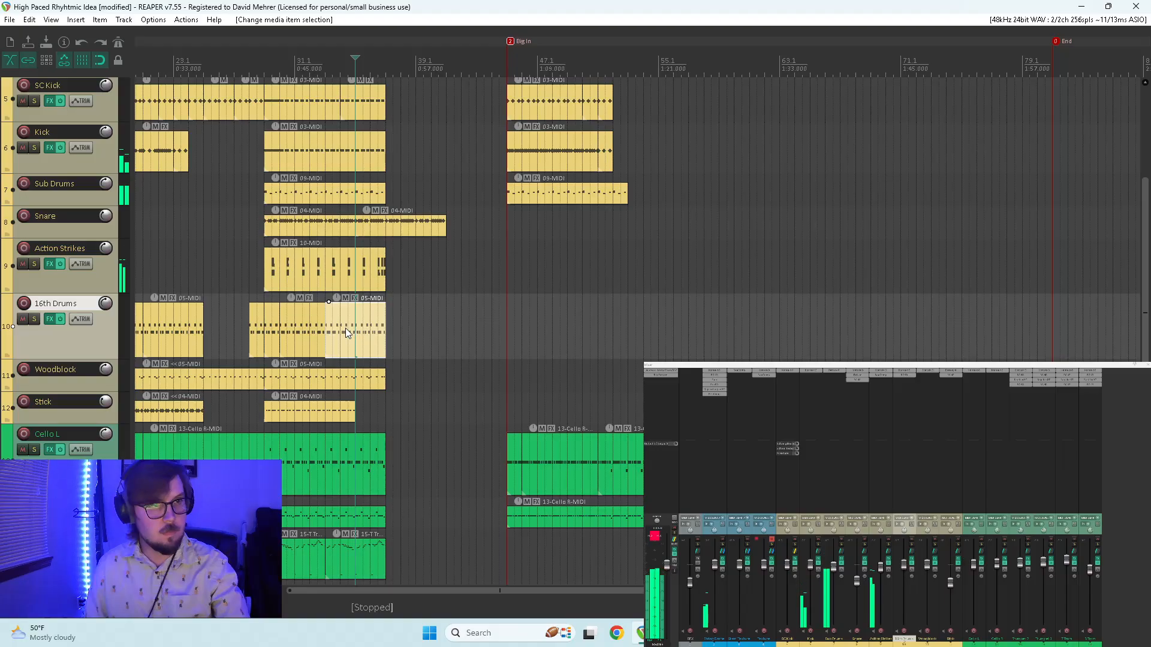
scroll(350, 331, "down", 3)
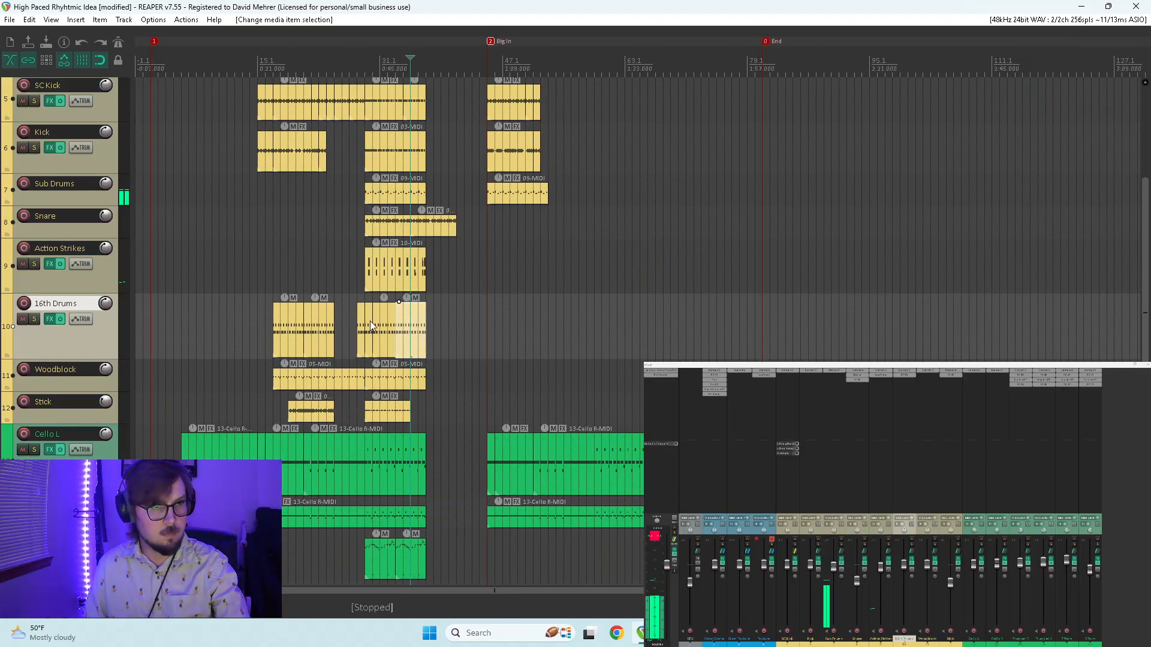
mouse_move(440, 326)
left_mouse_down()
mouse_move(370, 334)
mouse_move(510, 325)
left_mouse_up()
left_click(487, 287)
key("space")
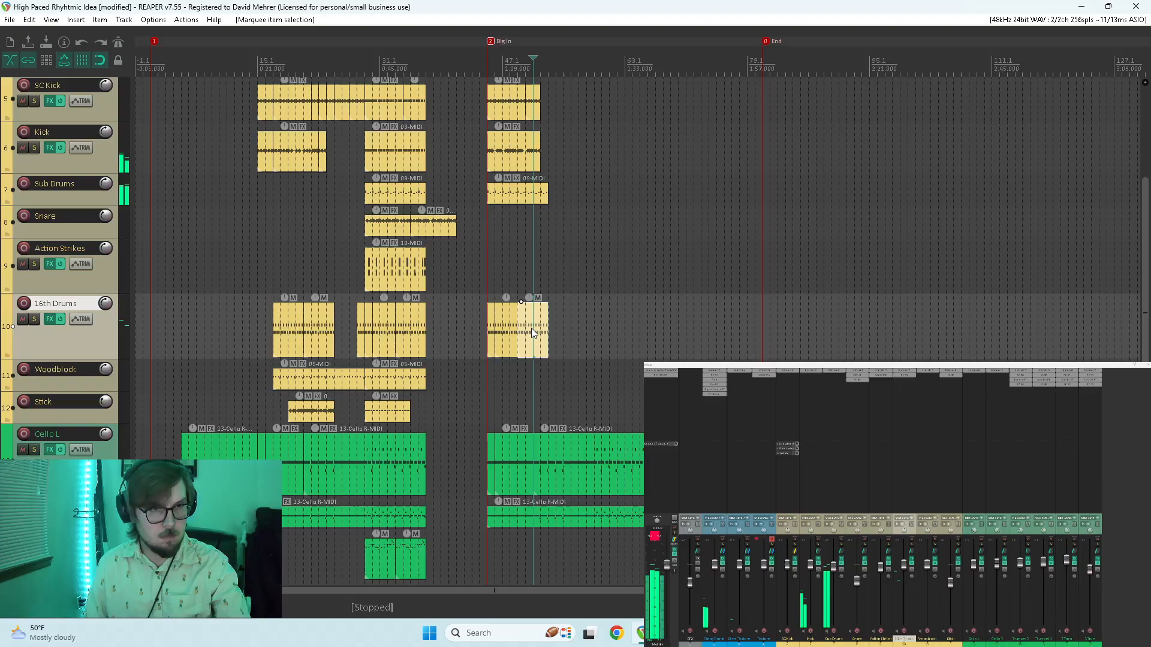
- In the second copied 16th Drums item, duplicate the first two G4 notes of bar 49 a sixteenth earlier and play the item from its start
double_click(531, 328)
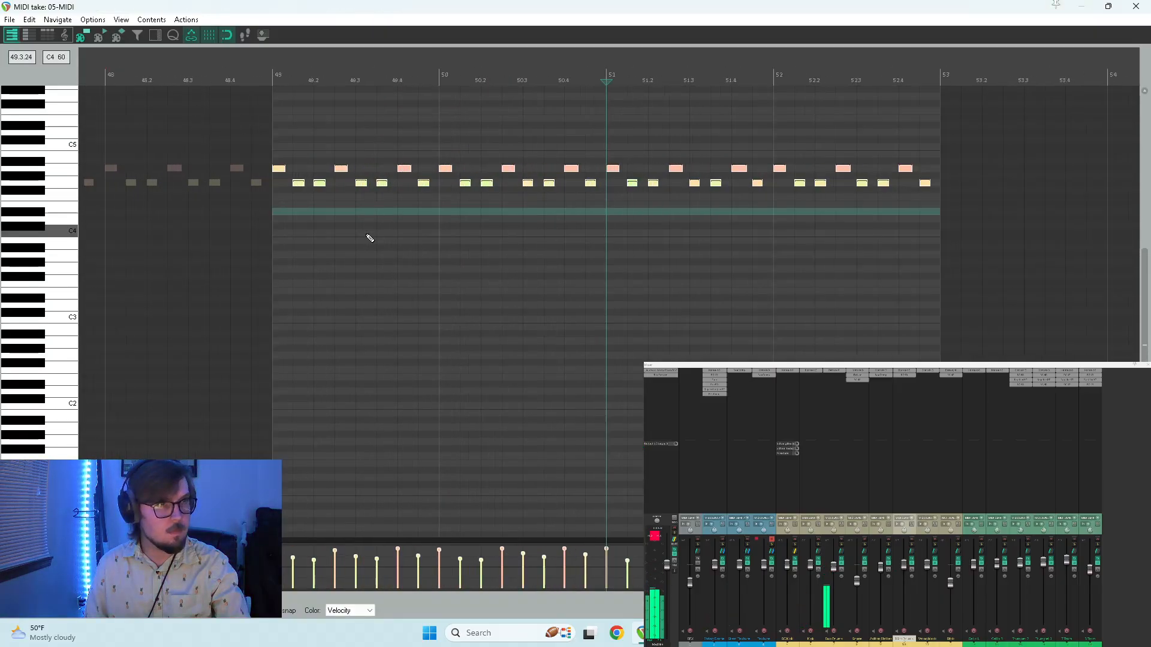
scroll(349, 185, "up", 2)
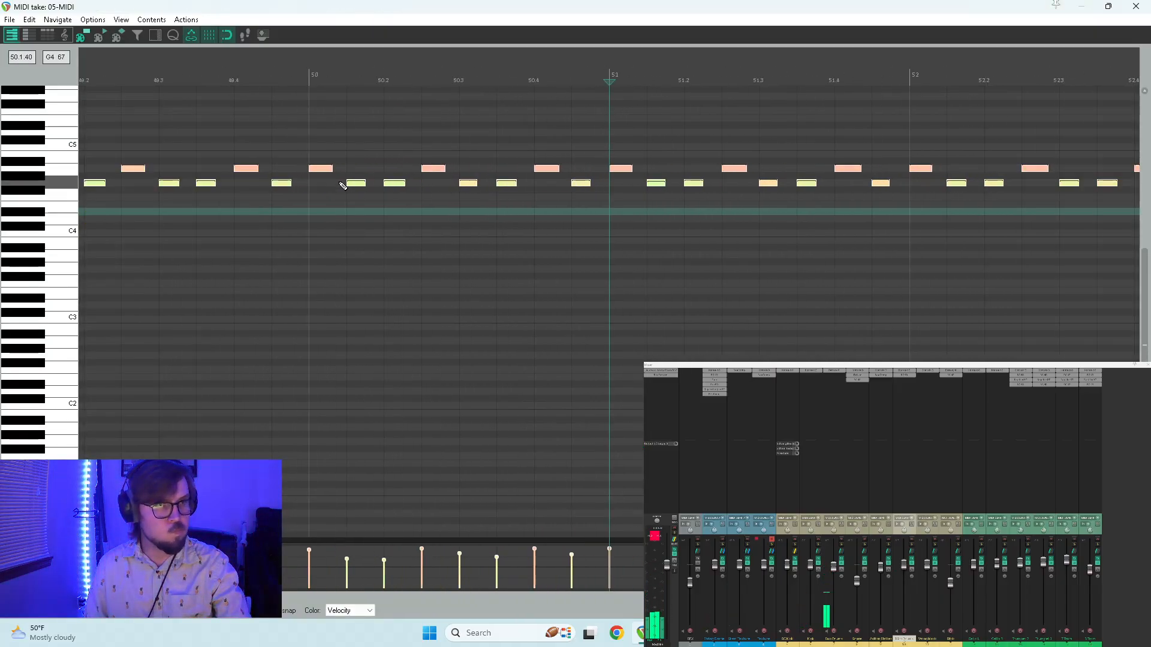
scroll(285, 246, "down", 1)
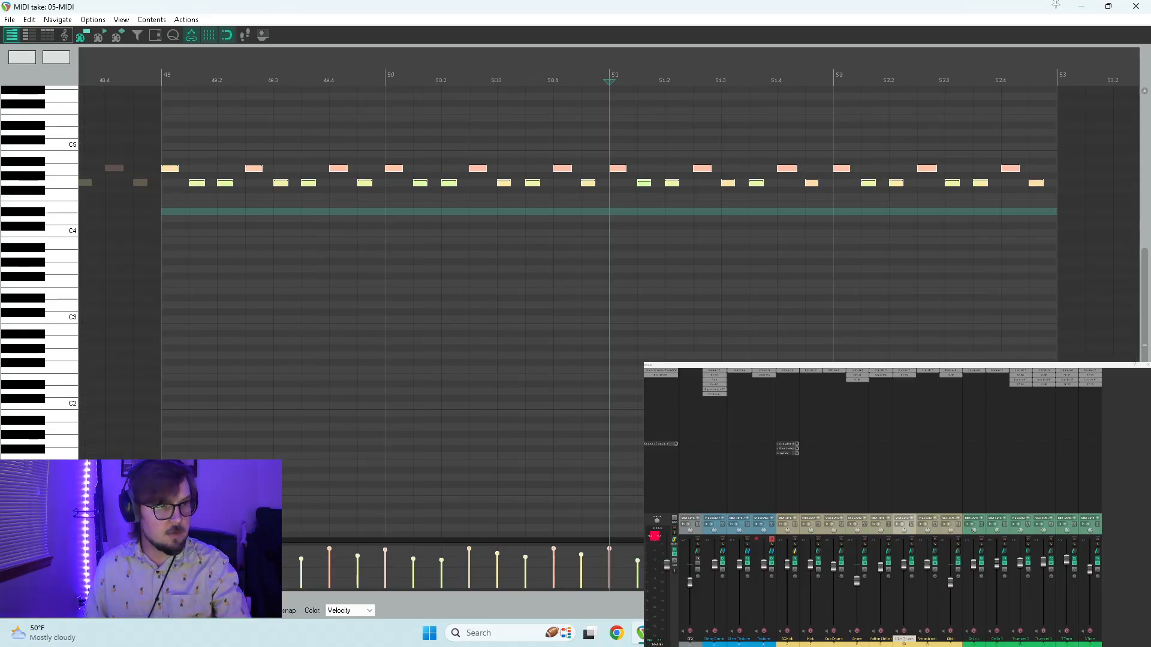
left_click(196, 184)
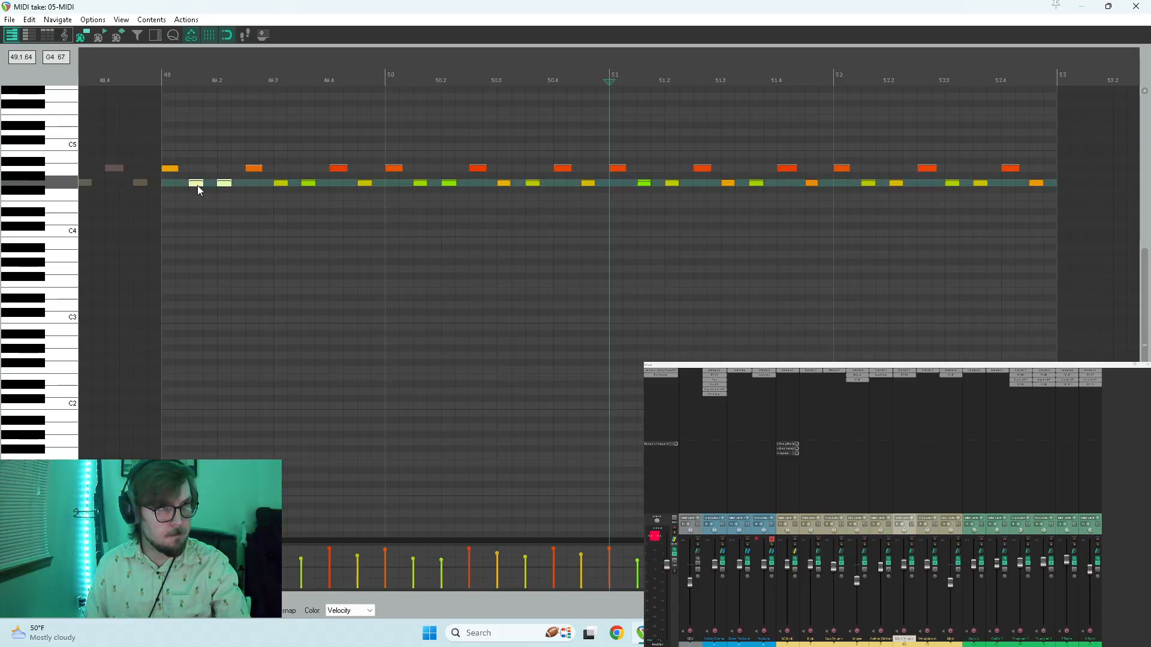
left_click_drag(197, 183, 184, 183)
key("space")
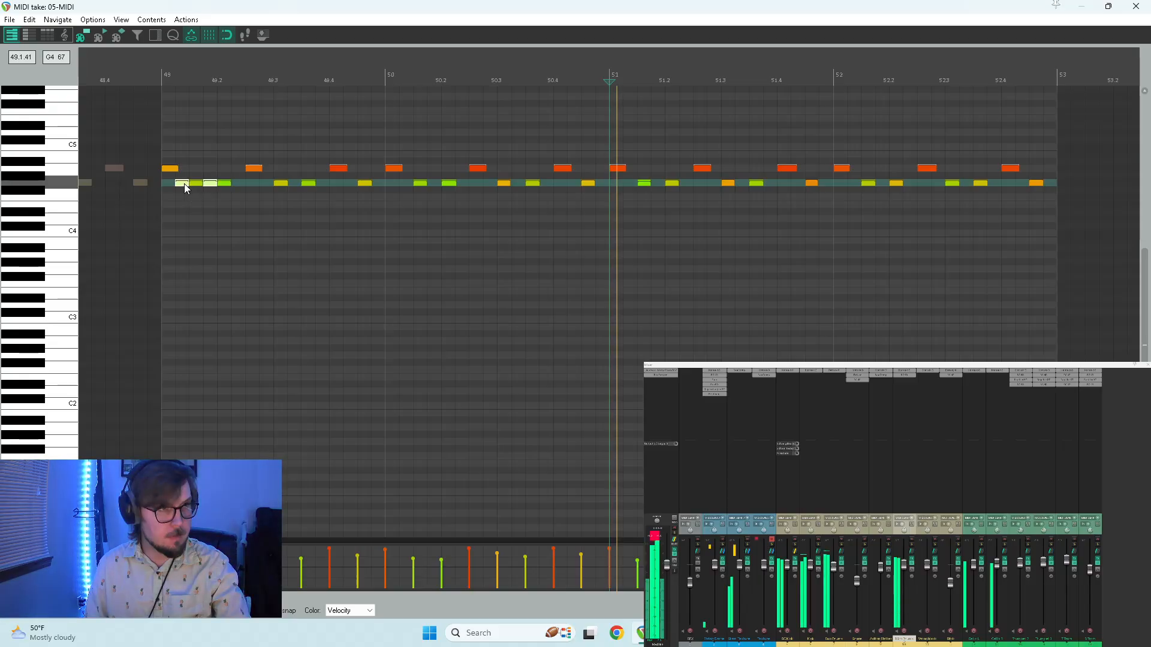
key("Home")
key("space")
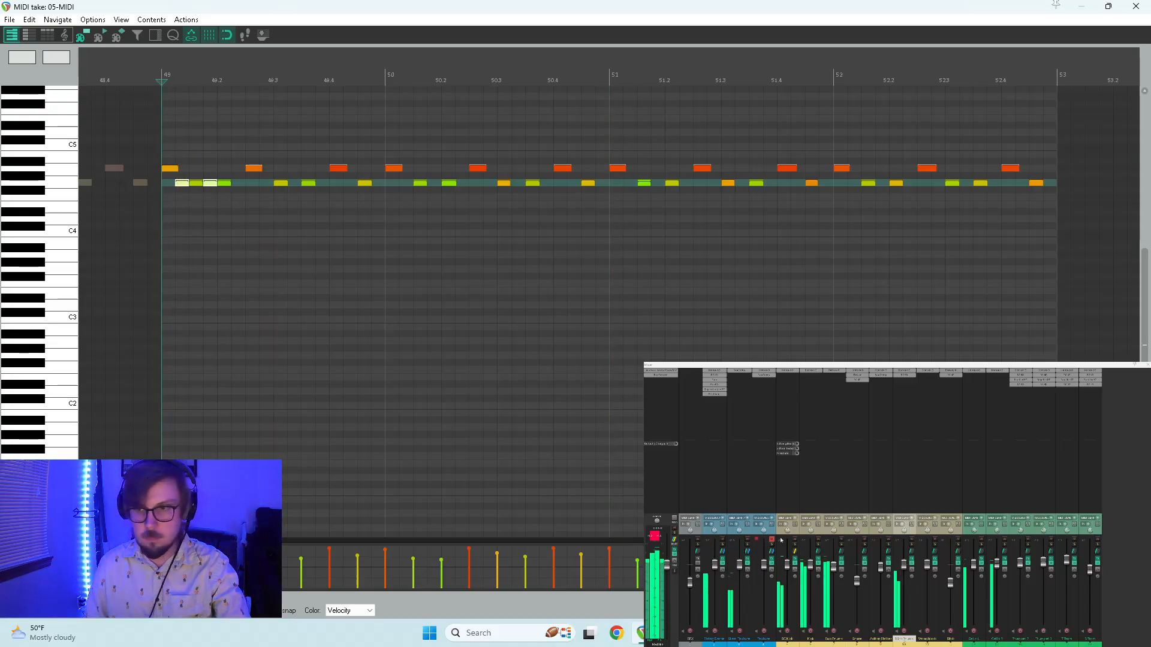
- Solo the 16th Drums track and audition bar 49 onward, checking it briefly with the Kick soloed too
left_click(911, 545)
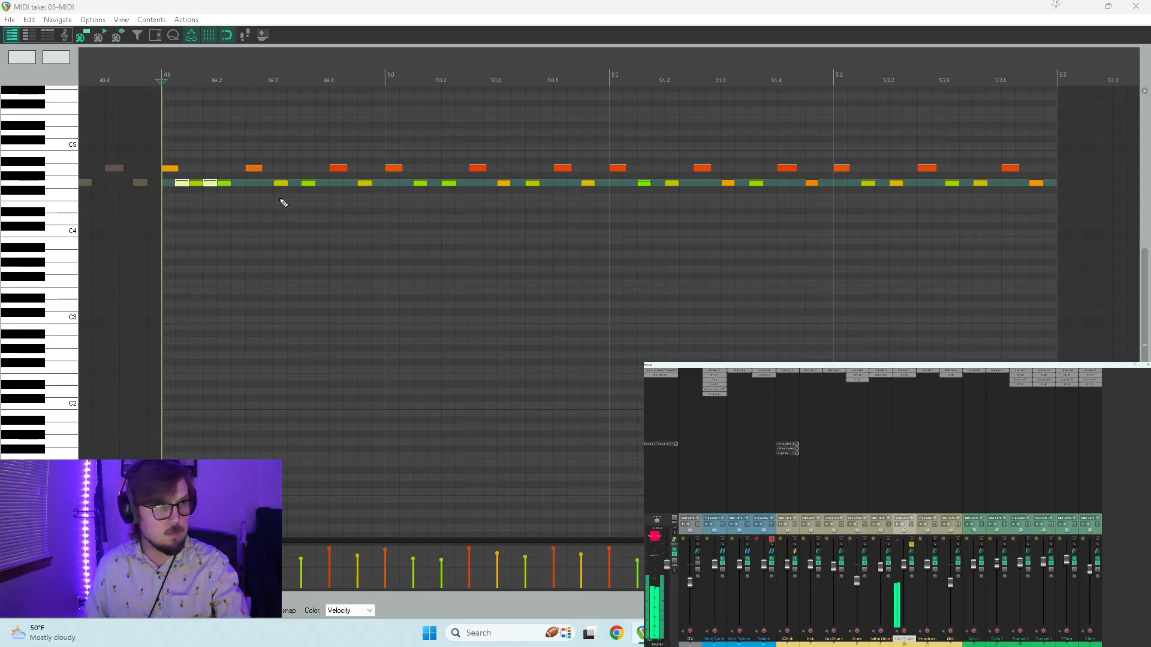
key("space")
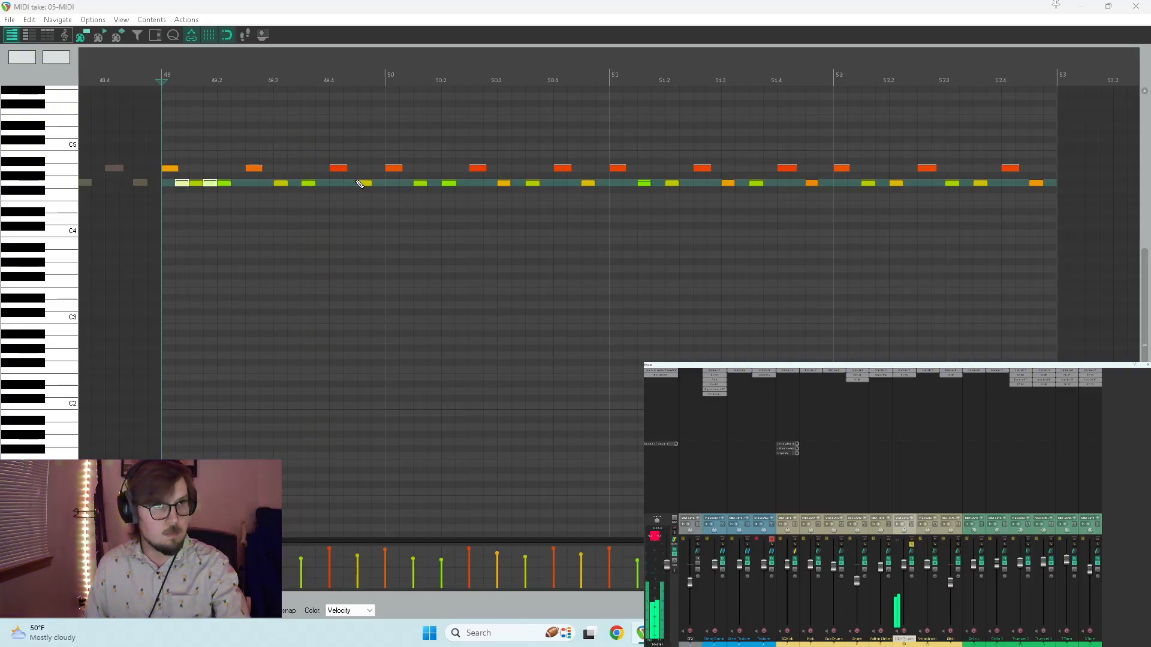
key("space")
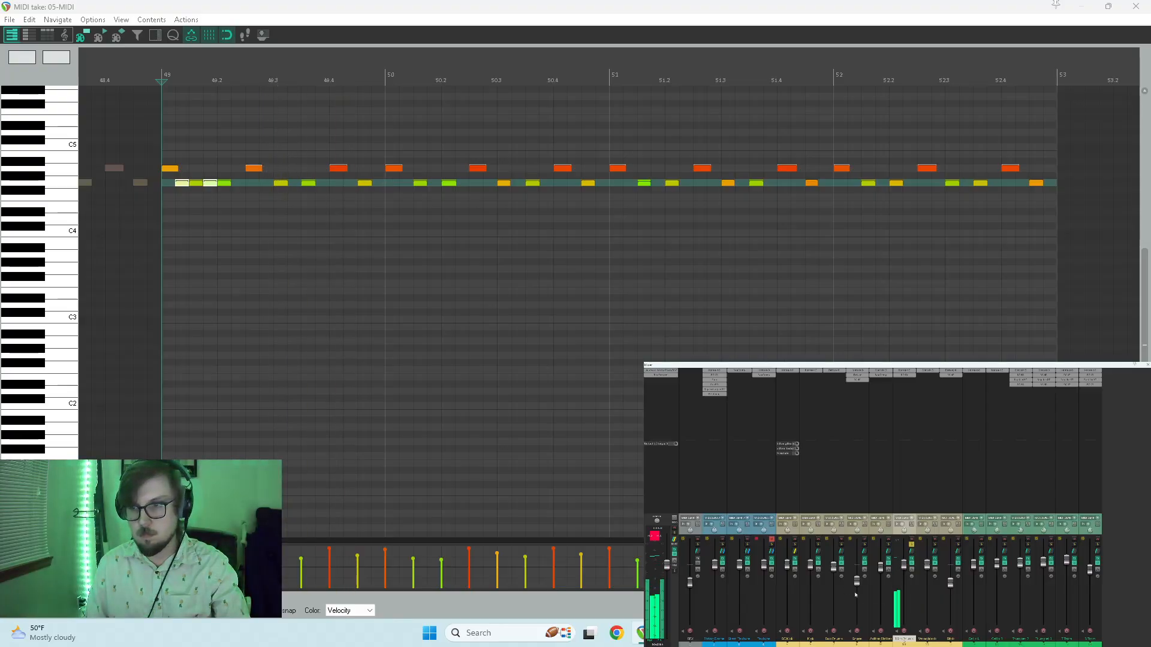
left_click(818, 544)
key("space")
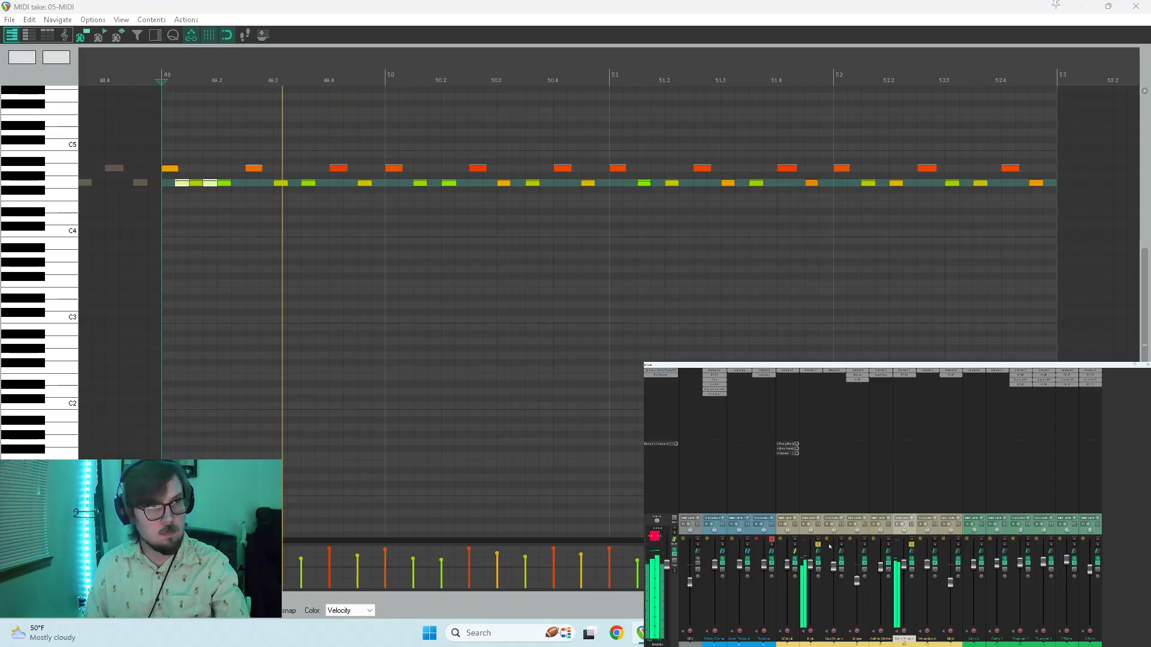
key("space")
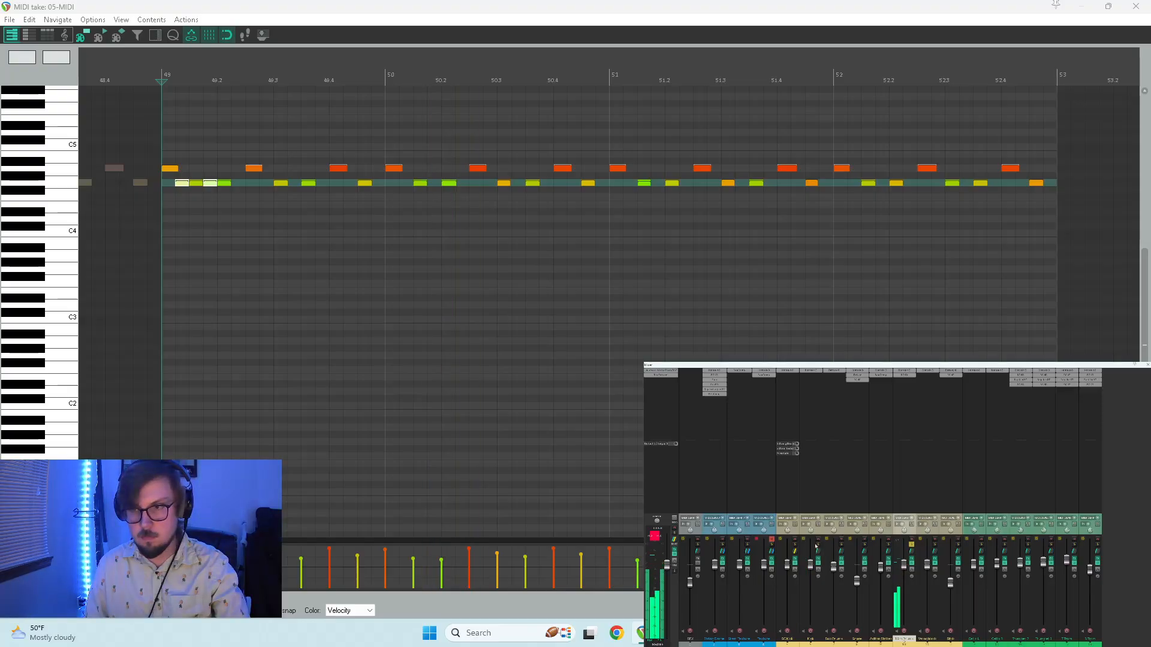
key("space")
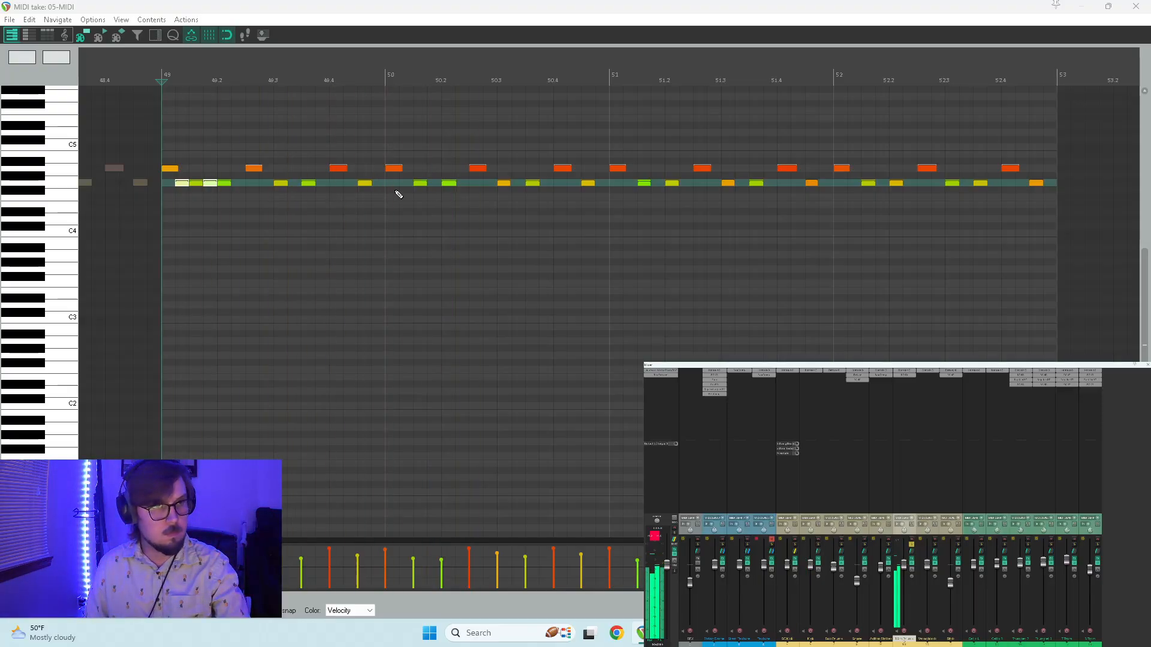
- Duplicate the first two G4 notes of bars 50, 51 and 52 a sixteenth earlier to fill the gaps, playing back along the way
left_click_drag(459, 177, 408, 184)
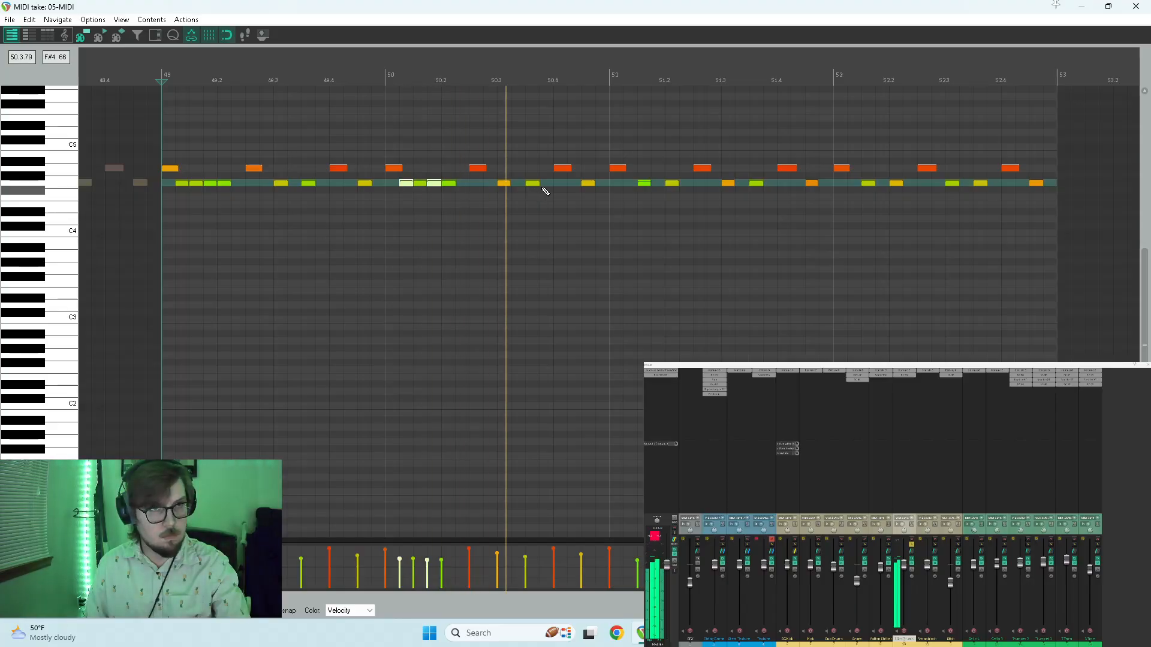
key("space")
left_click_drag(632, 162, 657, 185)
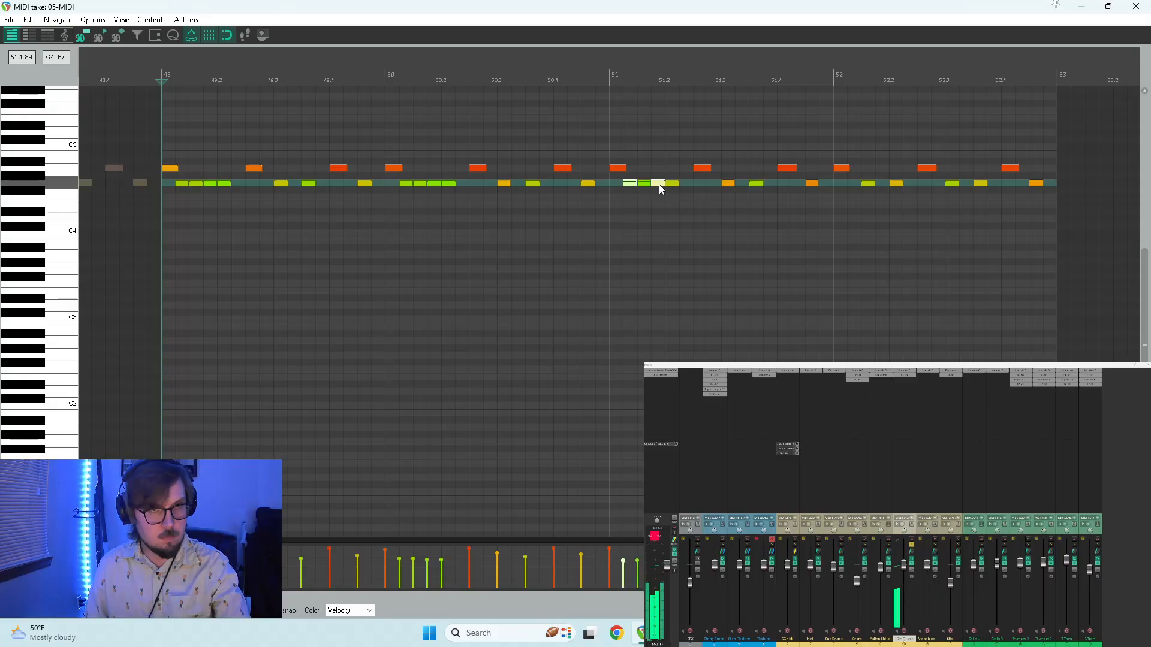
key("space")
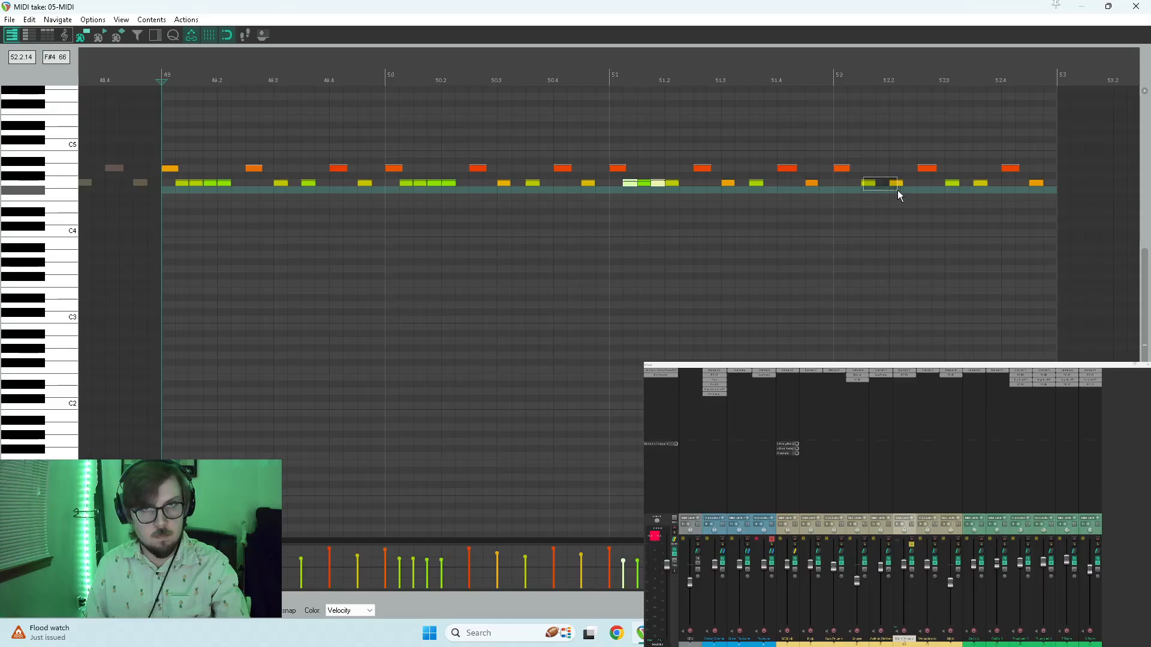
left_click_drag(899, 195, 899, 195)
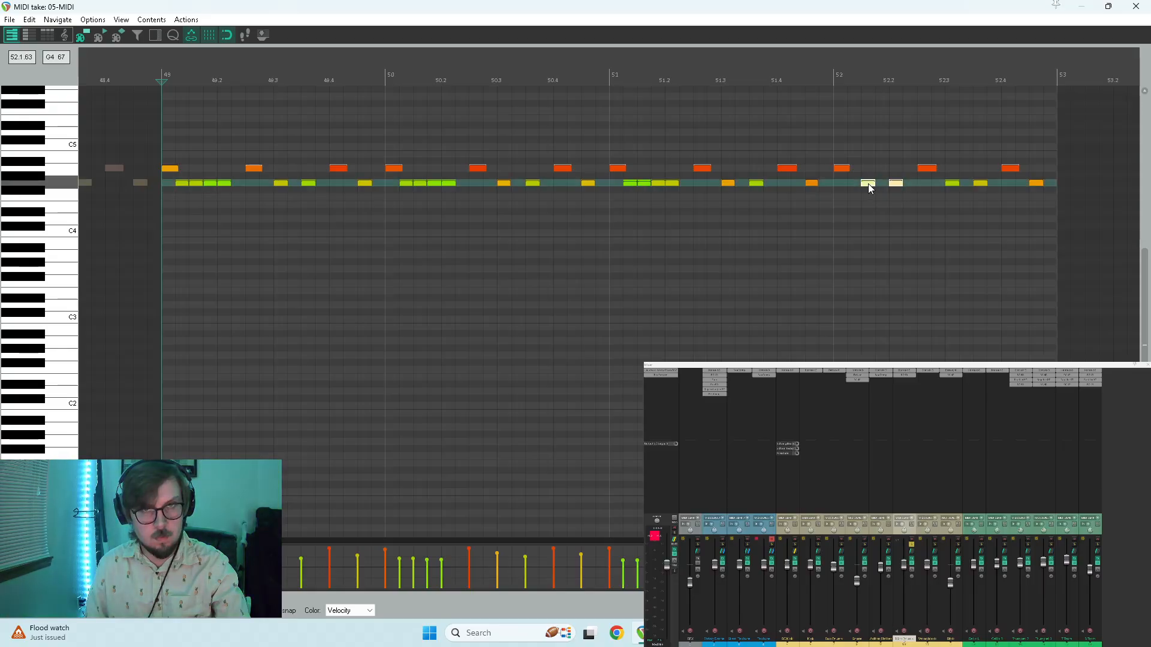
key("space")
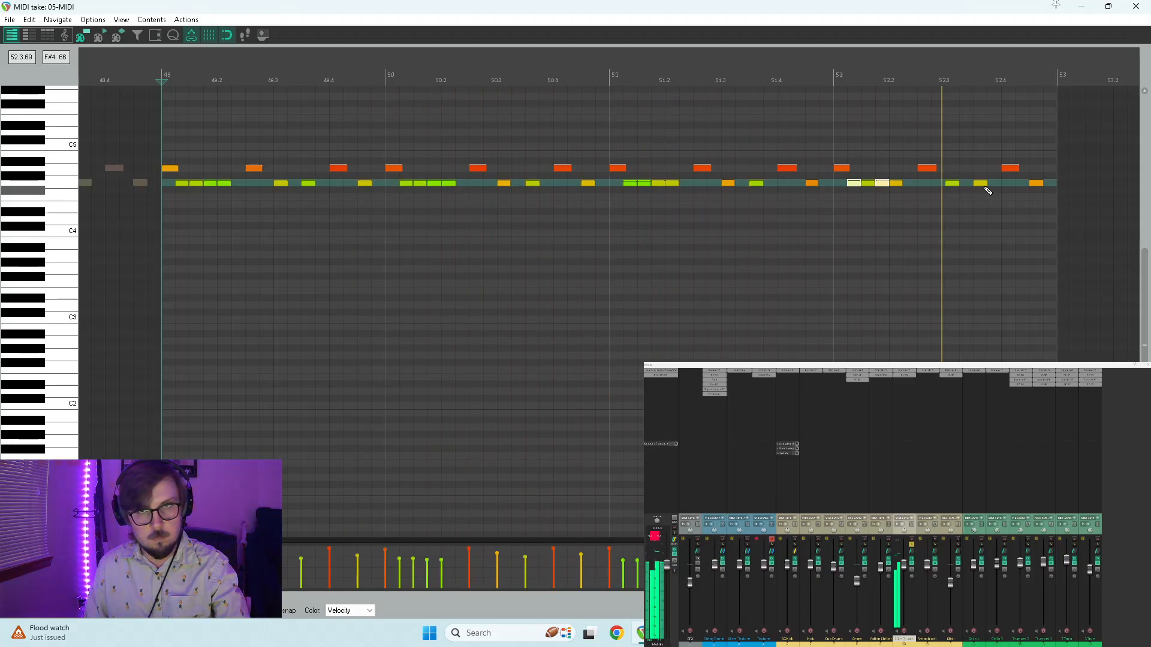
key("space")
- Raise the last 16th Drums note of bar 52 from G4 to the upper accent note's pitch
scroll(900, 210, "down", 4)
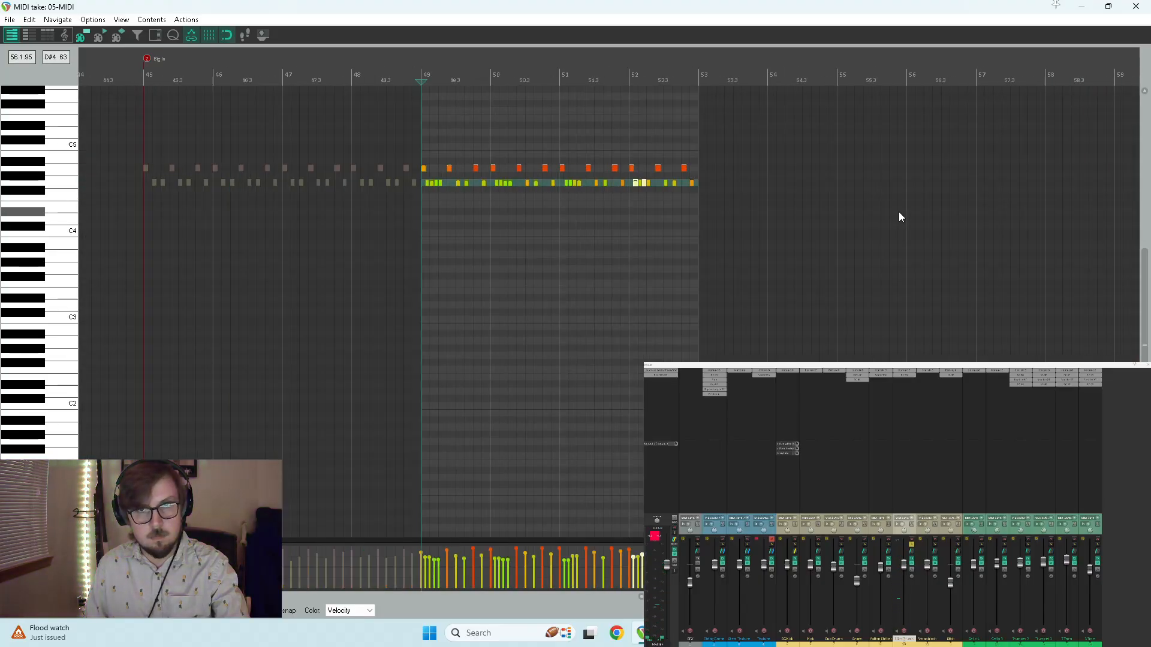
scroll(898, 209, "up", 2)
scroll(999, 196, "down", 1)
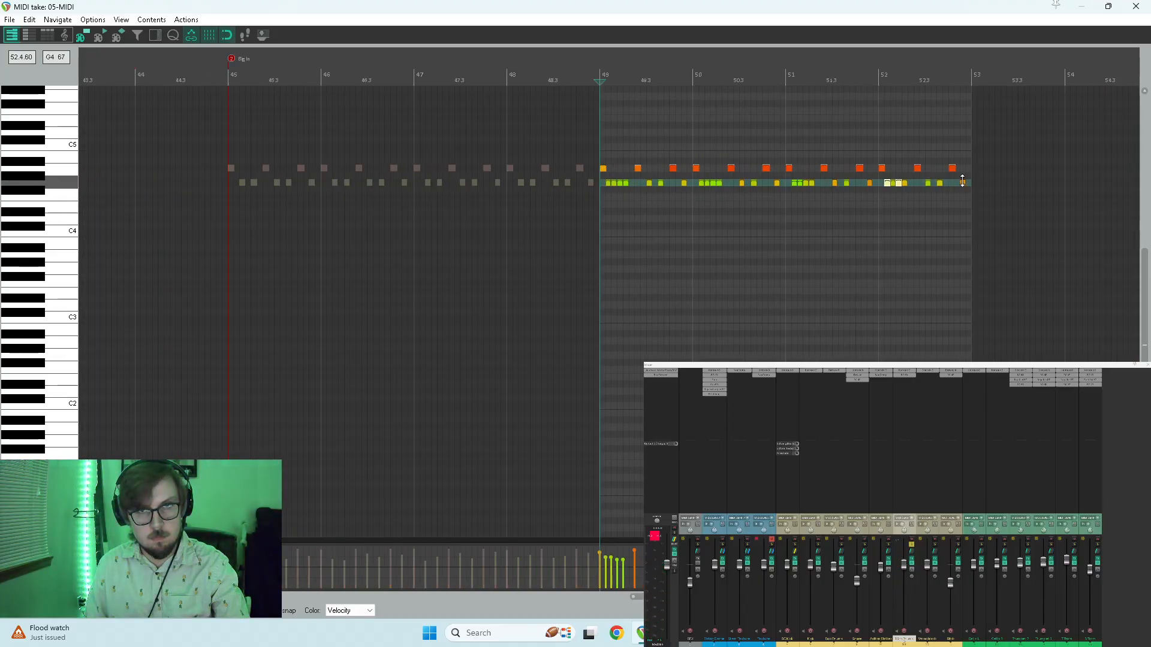
left_click_drag(963, 184, 962, 169)
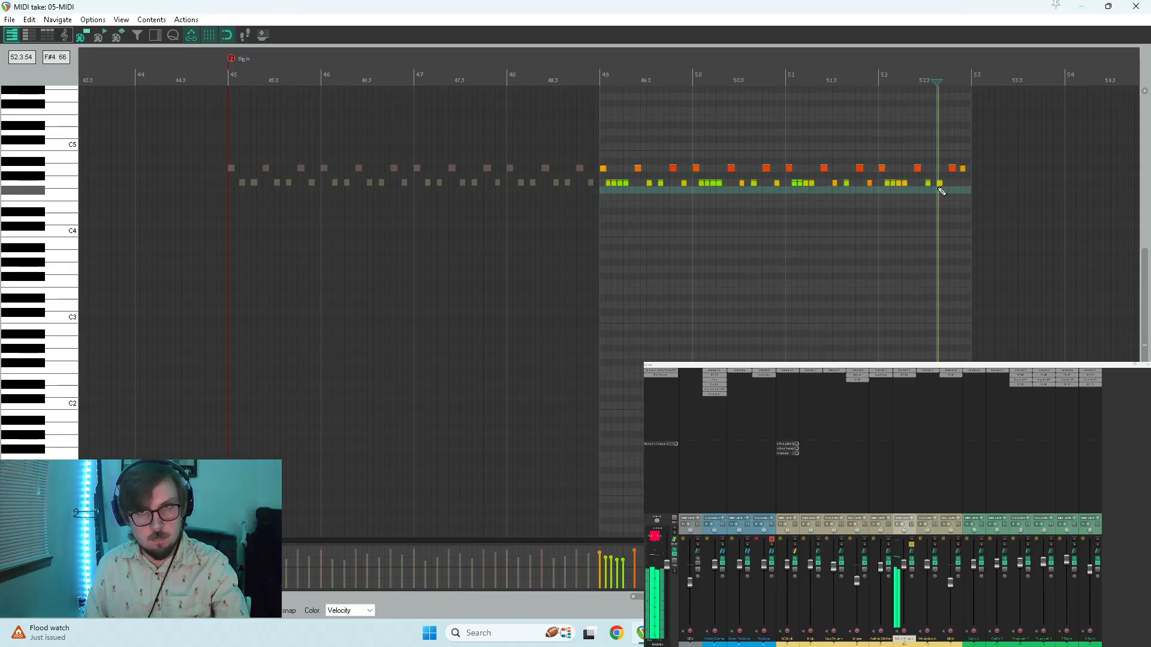
- Return to the arrangement, unsolo the 16th Drums track and play the full mix around the start of Big In
left_click(1126, 5)
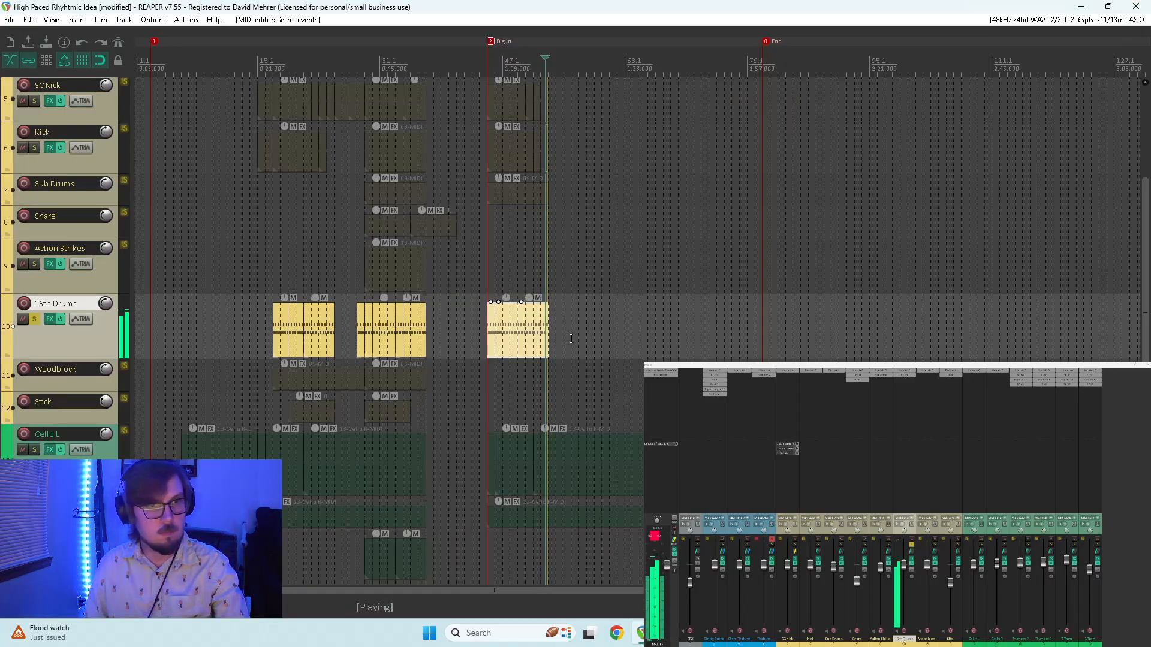
left_click(528, 334)
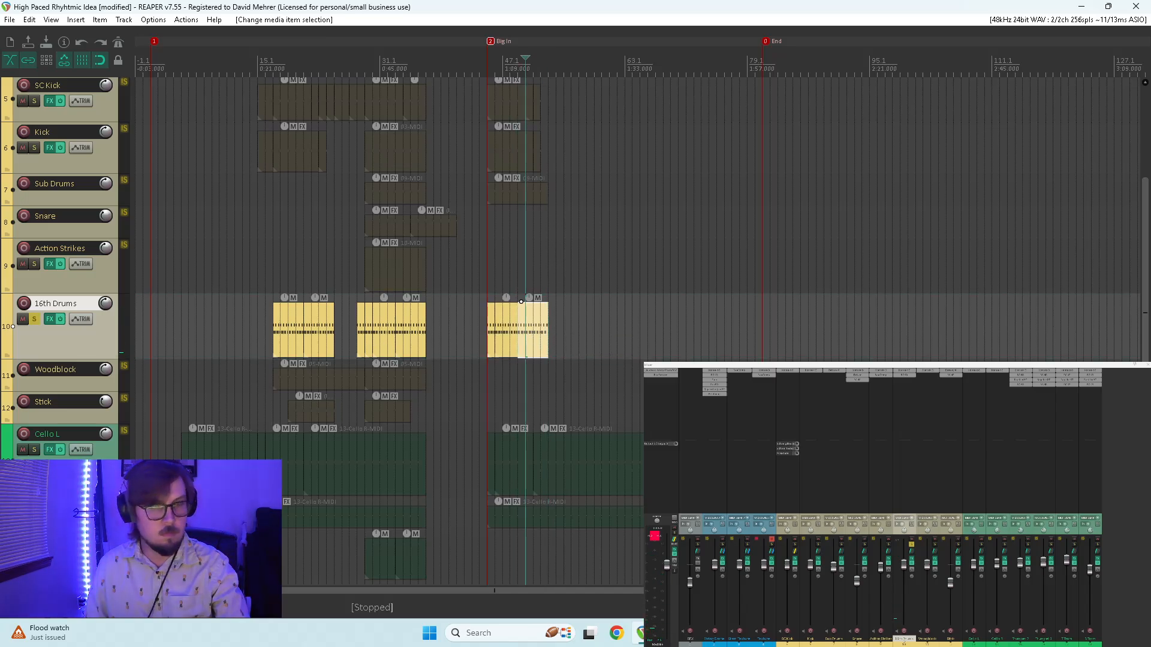
left_click(912, 544)
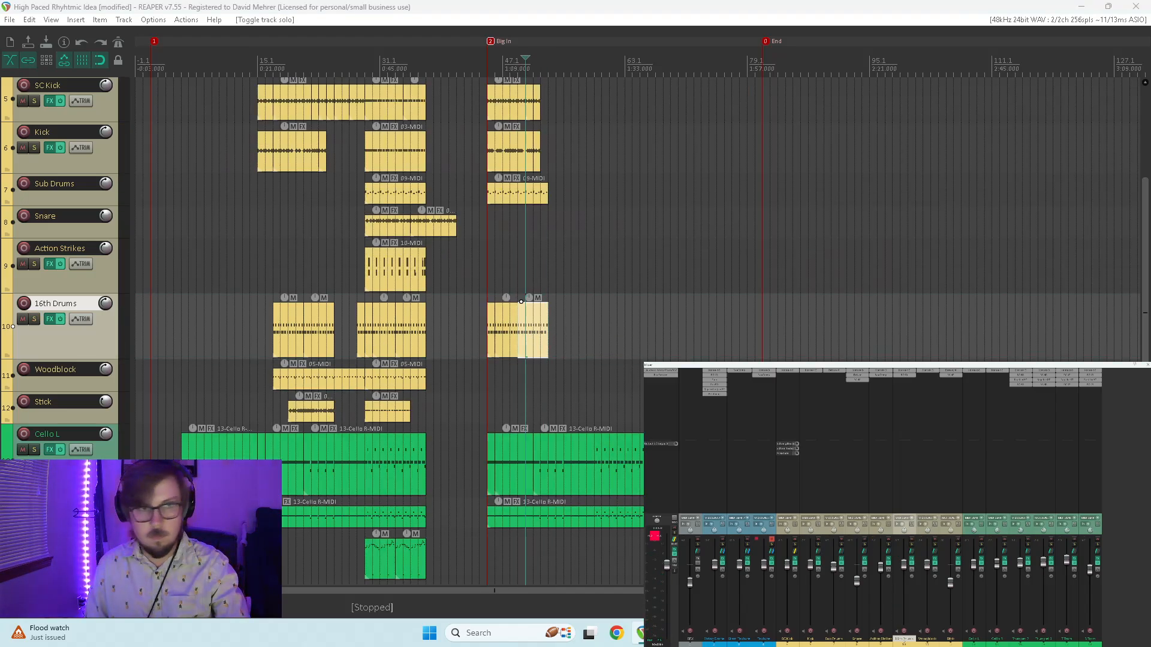
left_click(493, 370)
key("space")
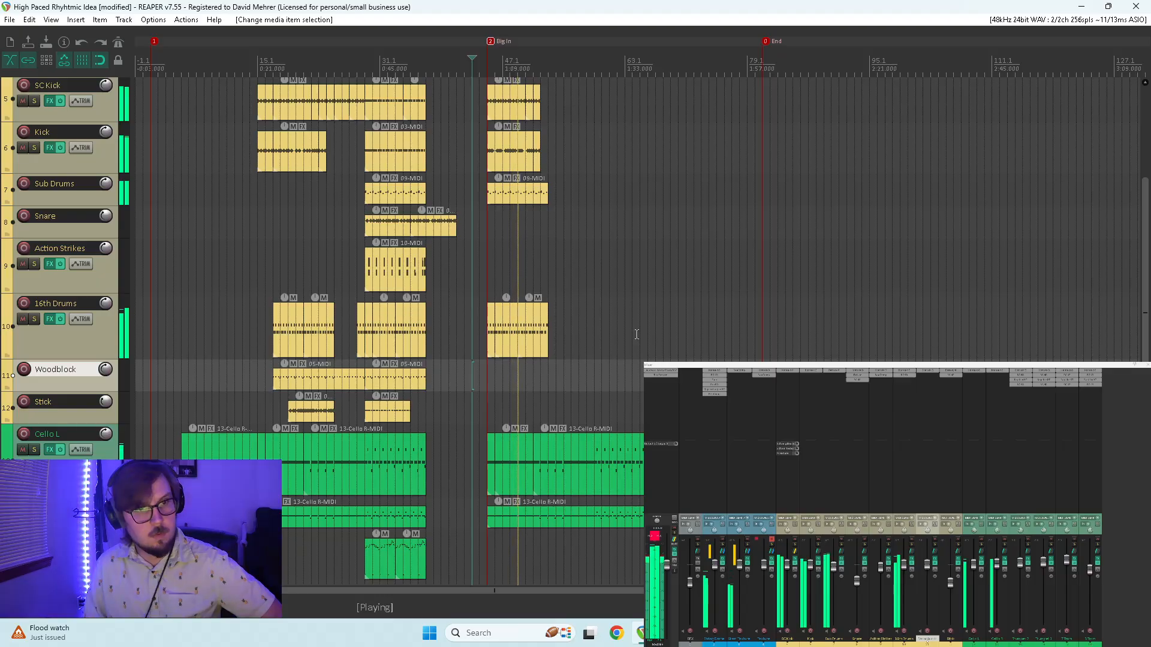
key("space")
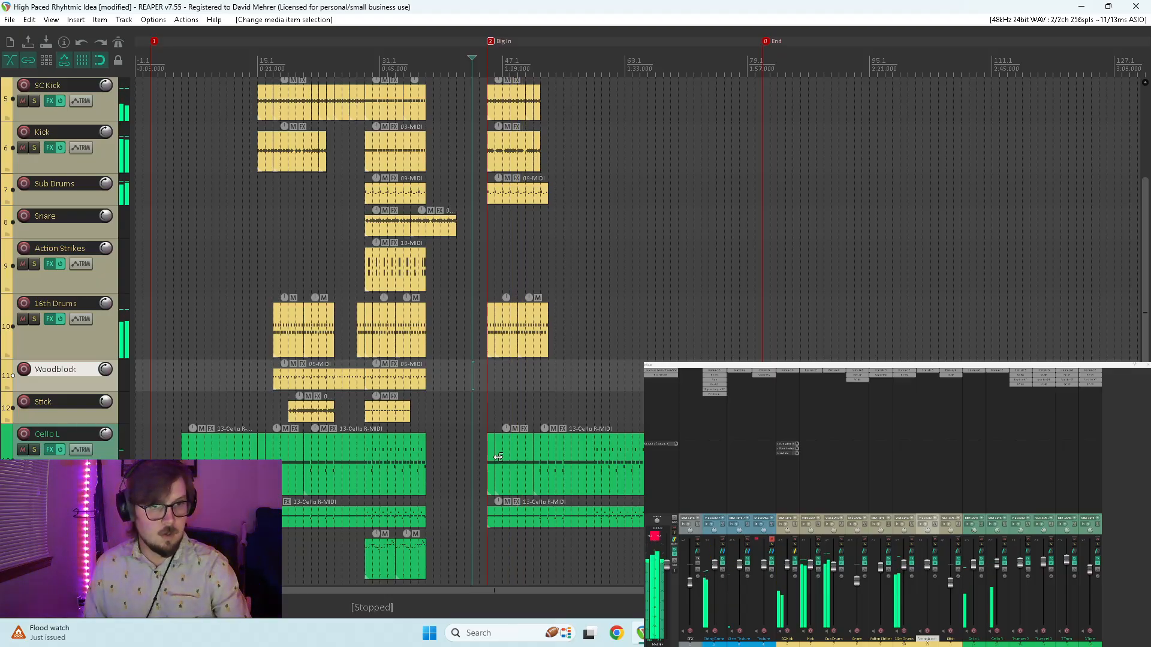
- Delete the short first Cello L item at the start of Big In
left_click_drag(498, 457, 587, 540)
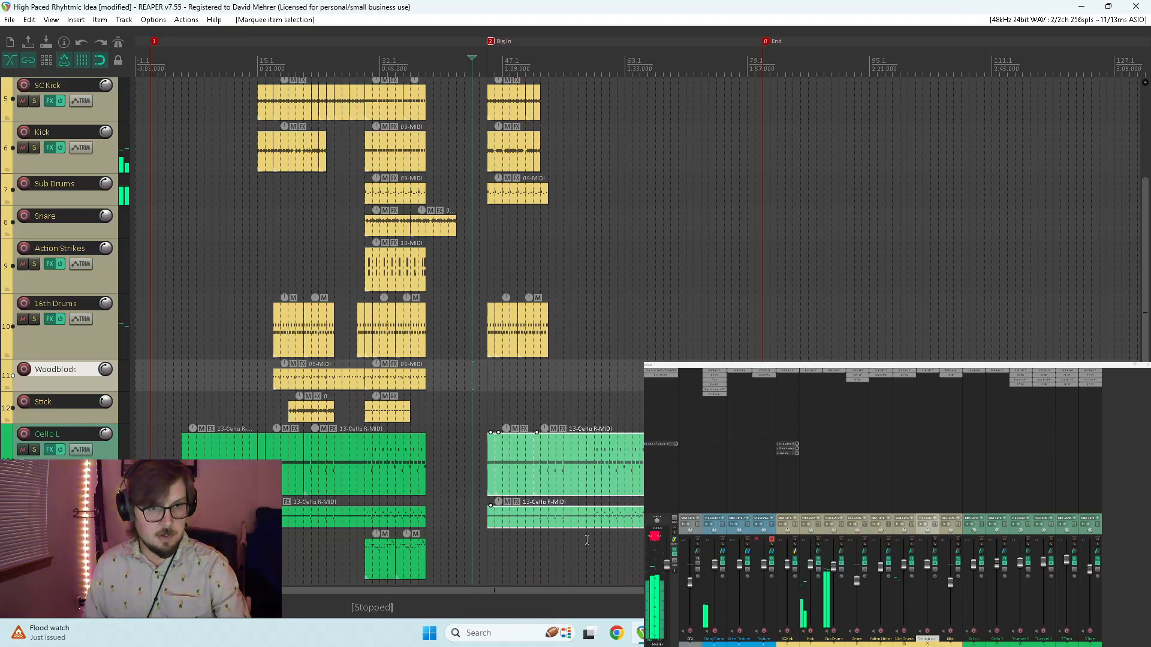
left_click_drag(490, 462, 558, 467)
key("ctrl+z")
left_click(503, 460)
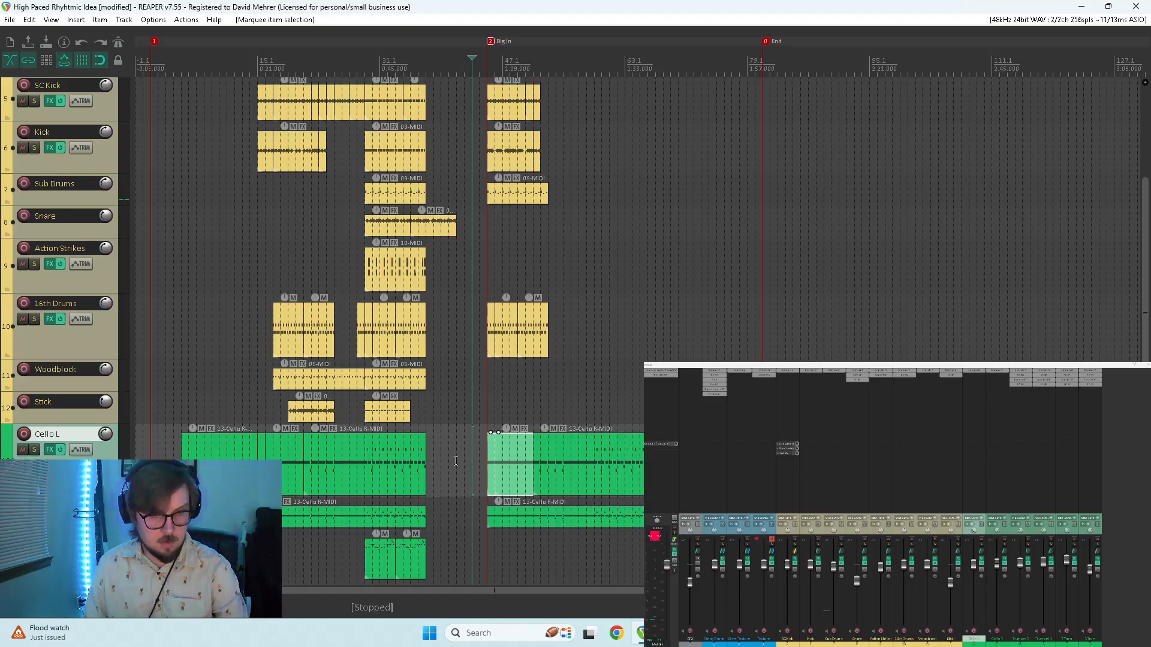
key("Delete")
- Trim the starts of both remaining copied cello items to their last eight bars and move them to the Big In marker
left_click(506, 520)
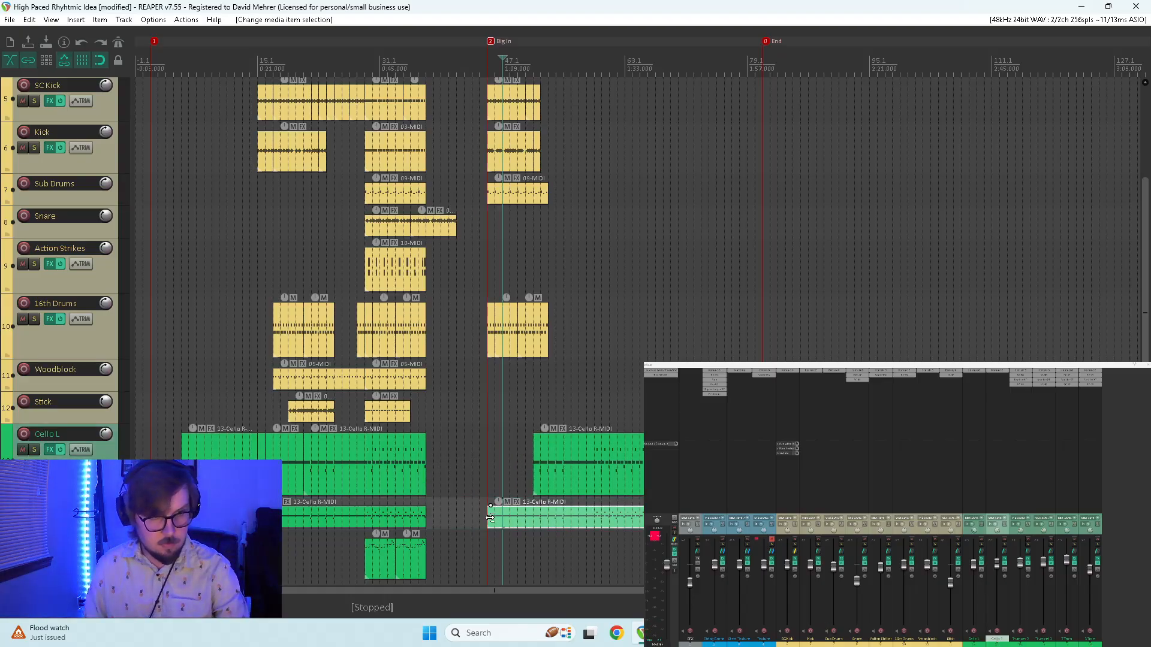
left_click_drag(490, 518, 594, 532)
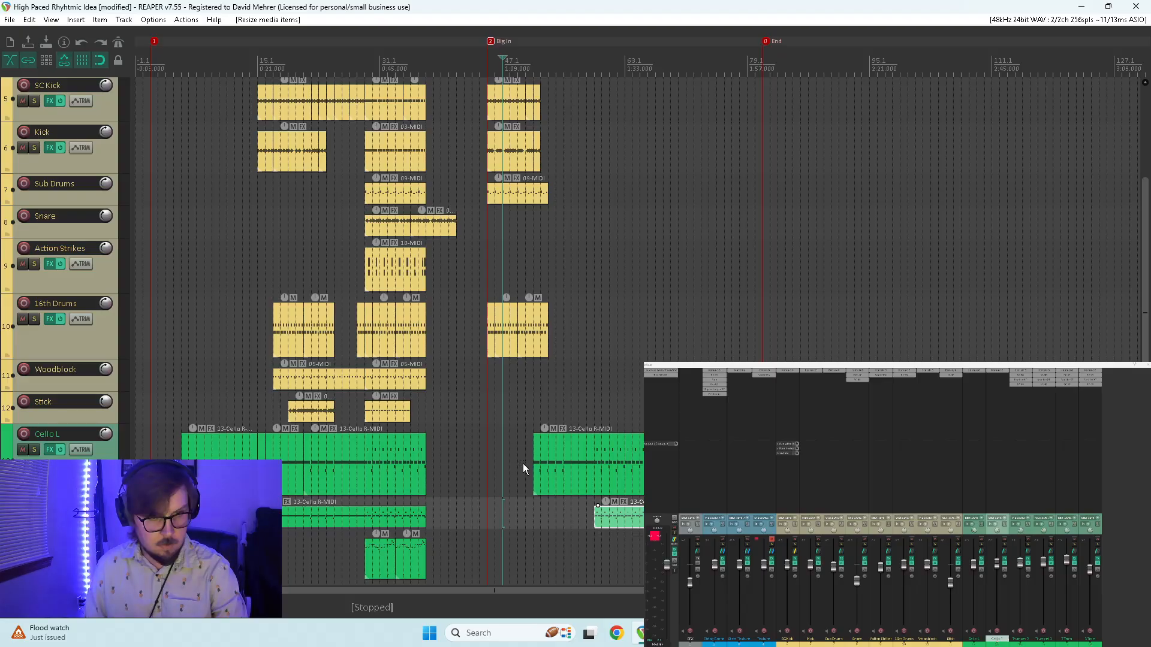
mouse_move(534, 465)
left_mouse_down()
mouse_move(595, 462)
mouse_move(516, 458)
left_mouse_up()
left_click(488, 415)
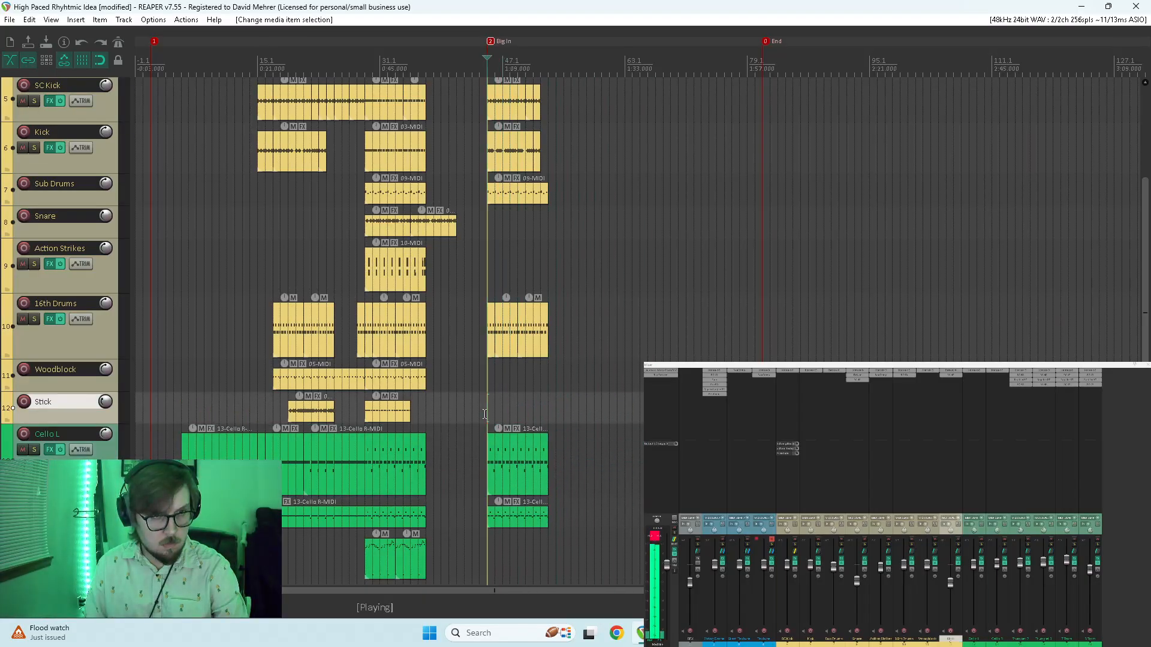
- Open the Cello L item at Big In and add a B2 sixteenth between the second and third notes of bar 45
key("space")
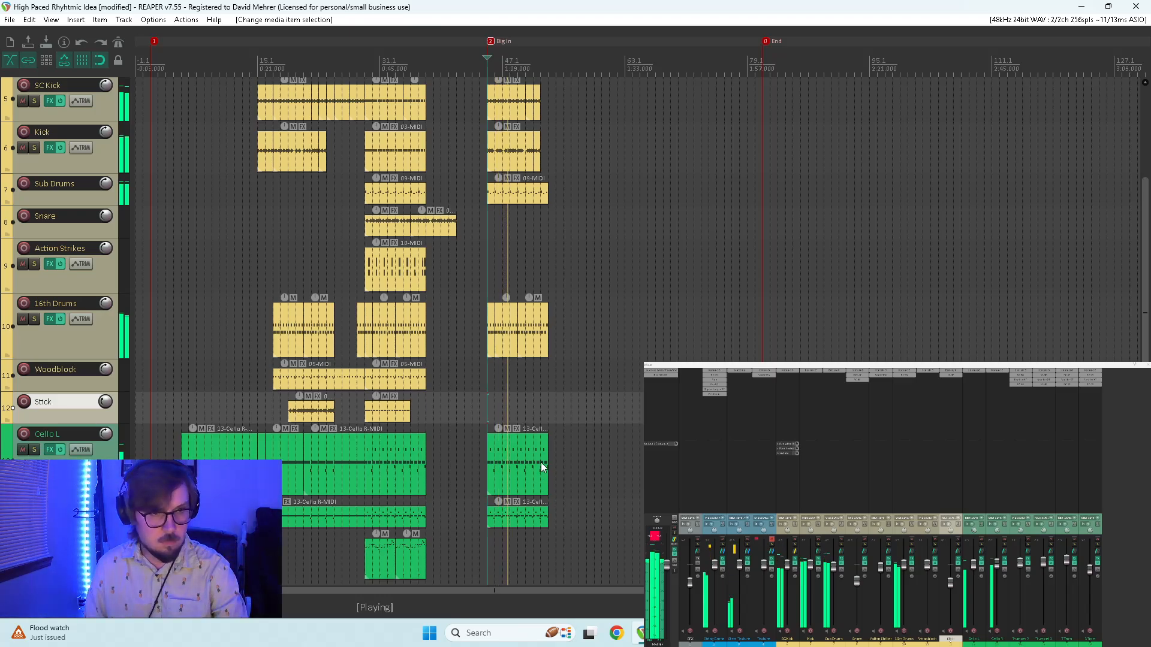
double_click(509, 459)
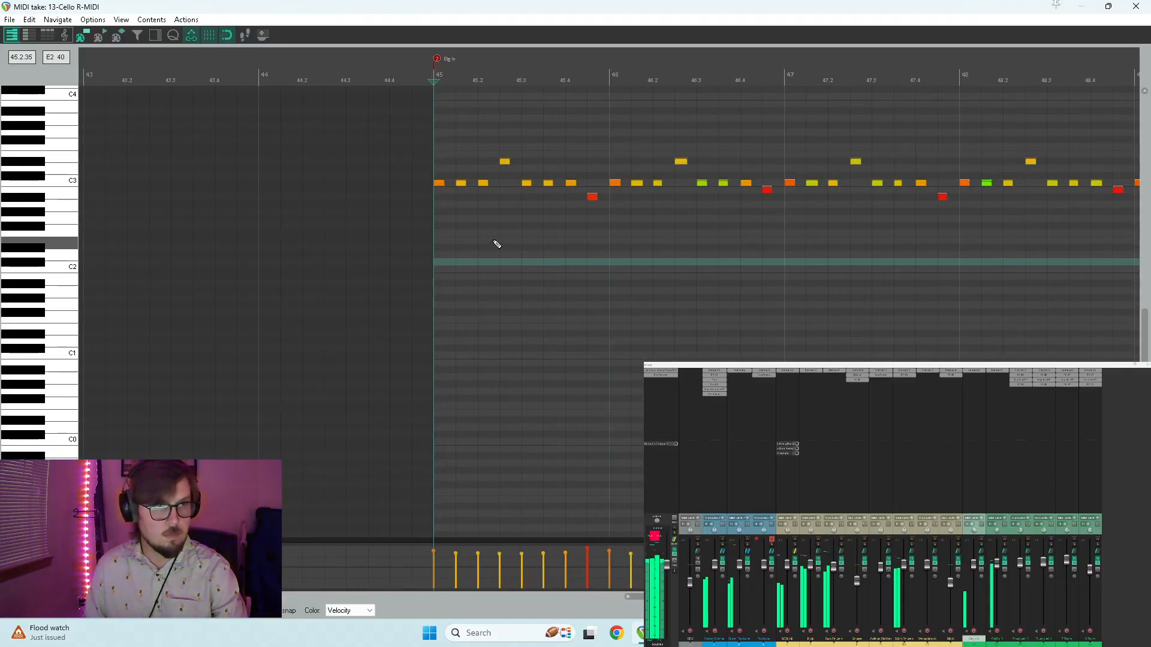
scroll(540, 210, "up", 2)
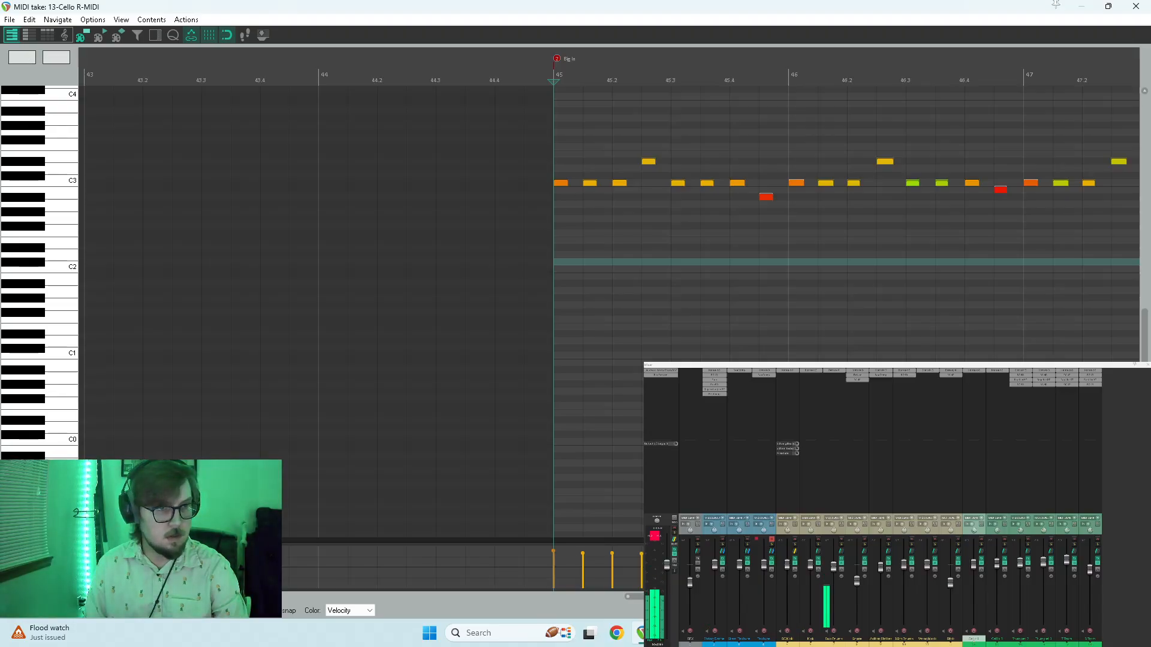
left_click(603, 190)
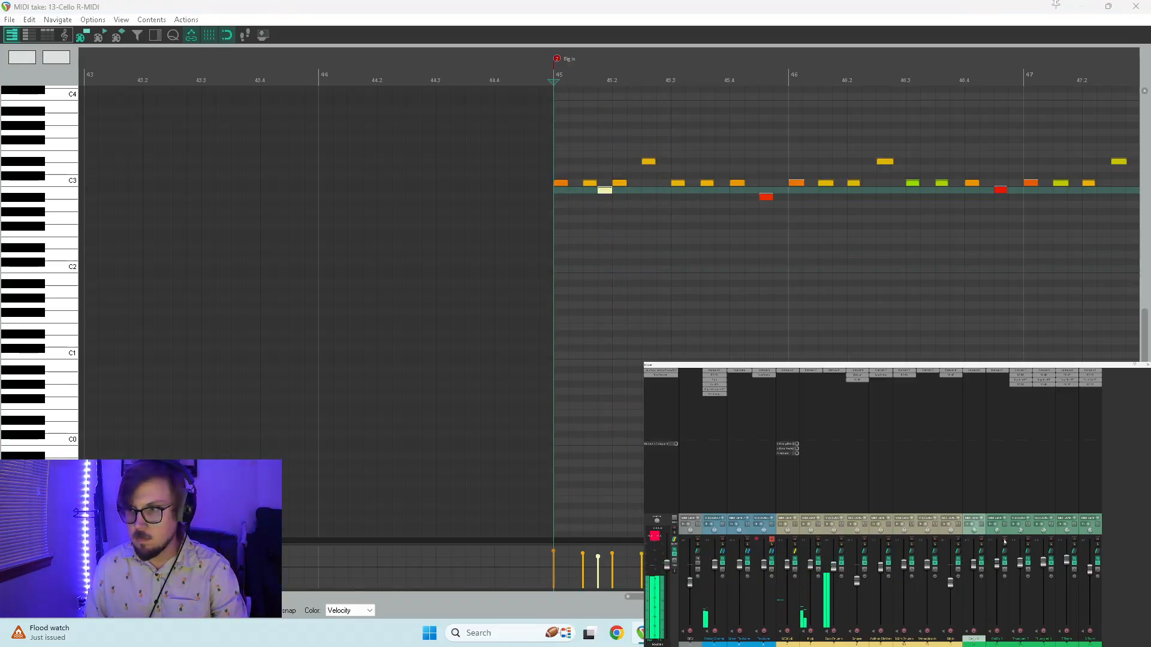
- Mute the second cello track and audition bar 45 repeatedly from the Big In marker
key("space")
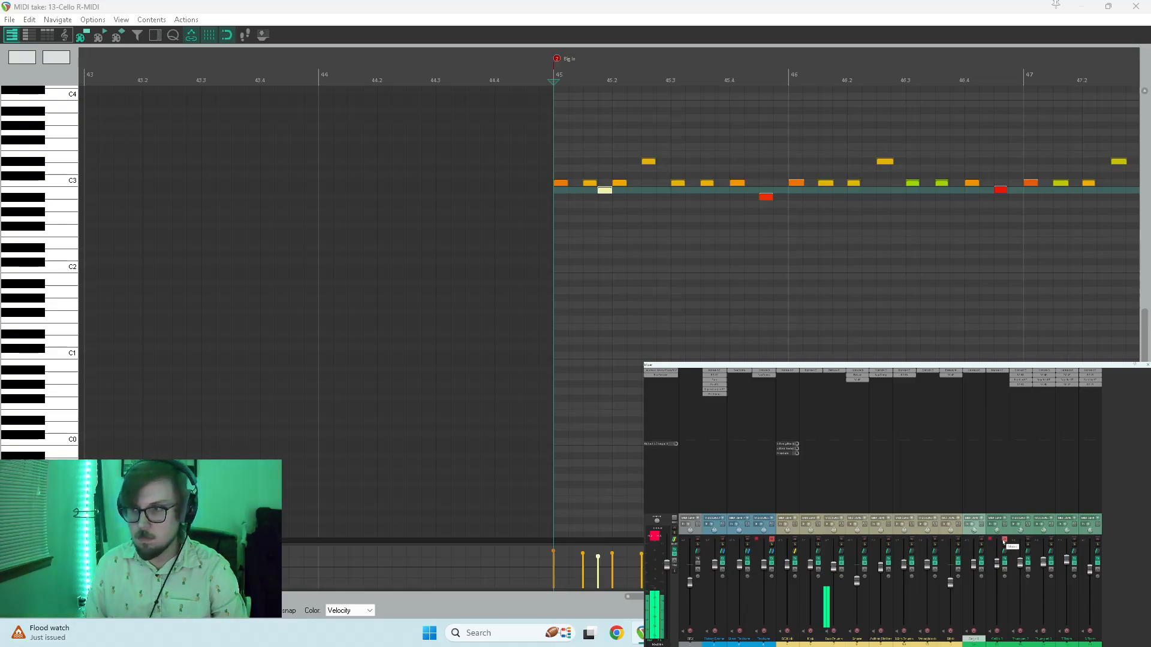
key("space")
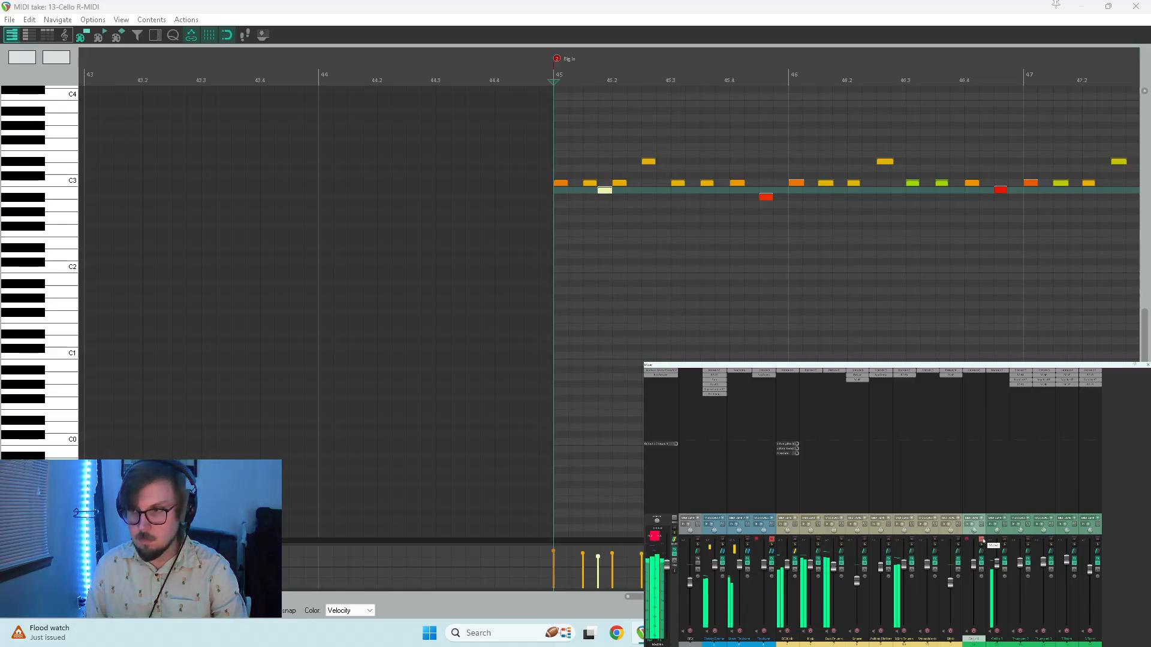
key("space")
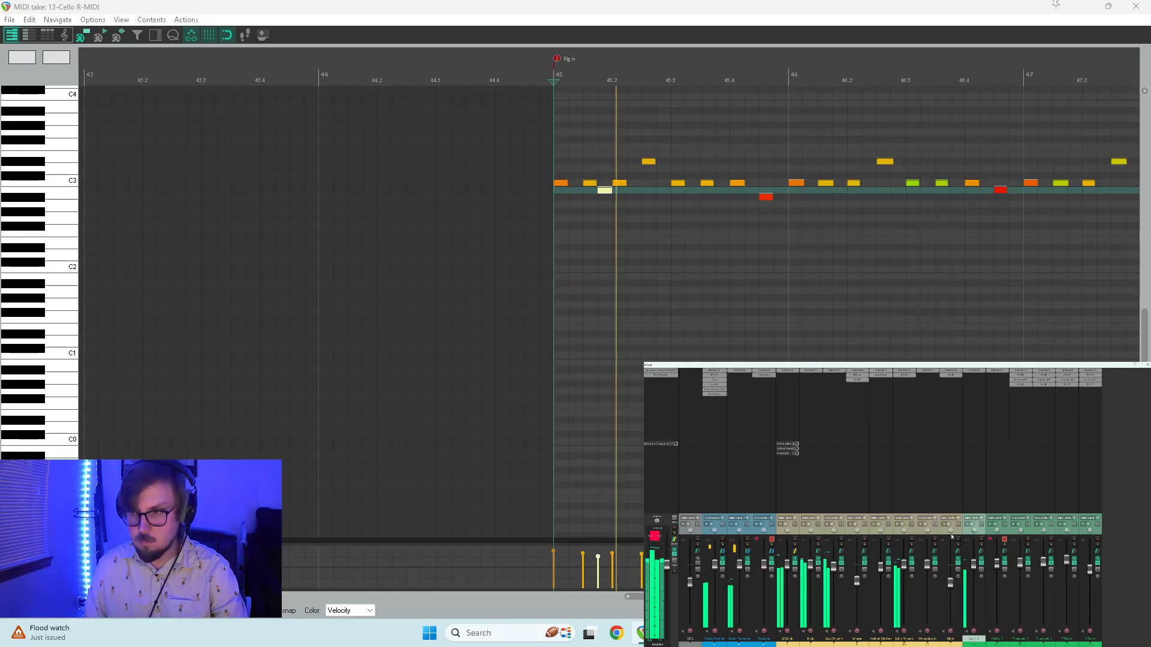
key("space")
key("space")
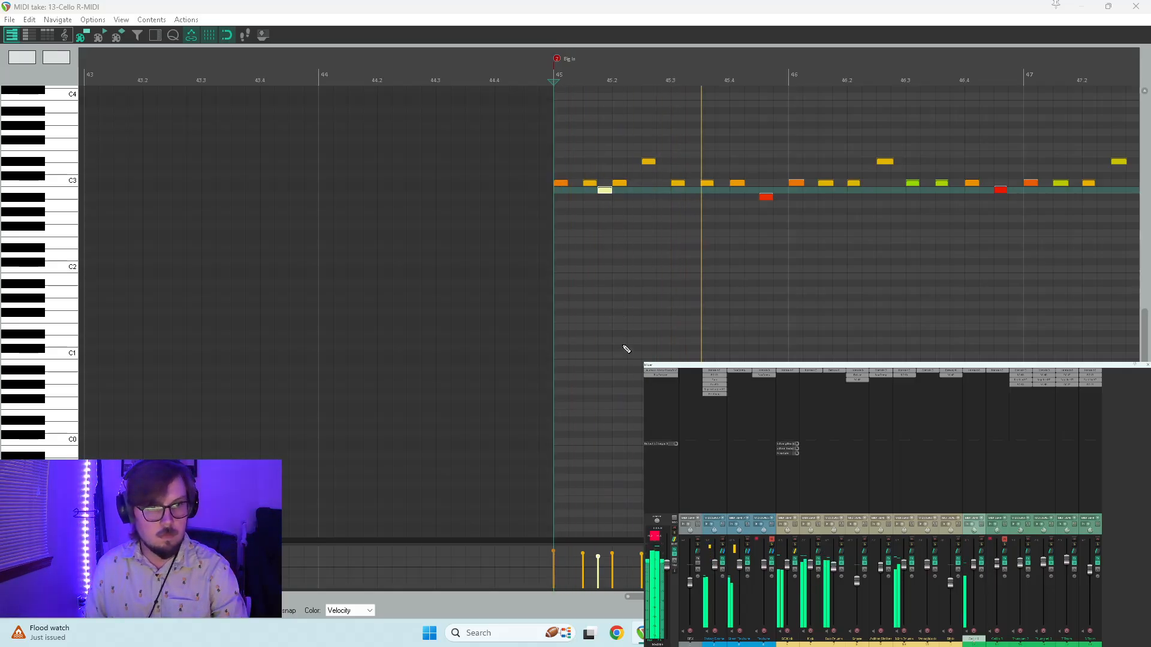
key("space")
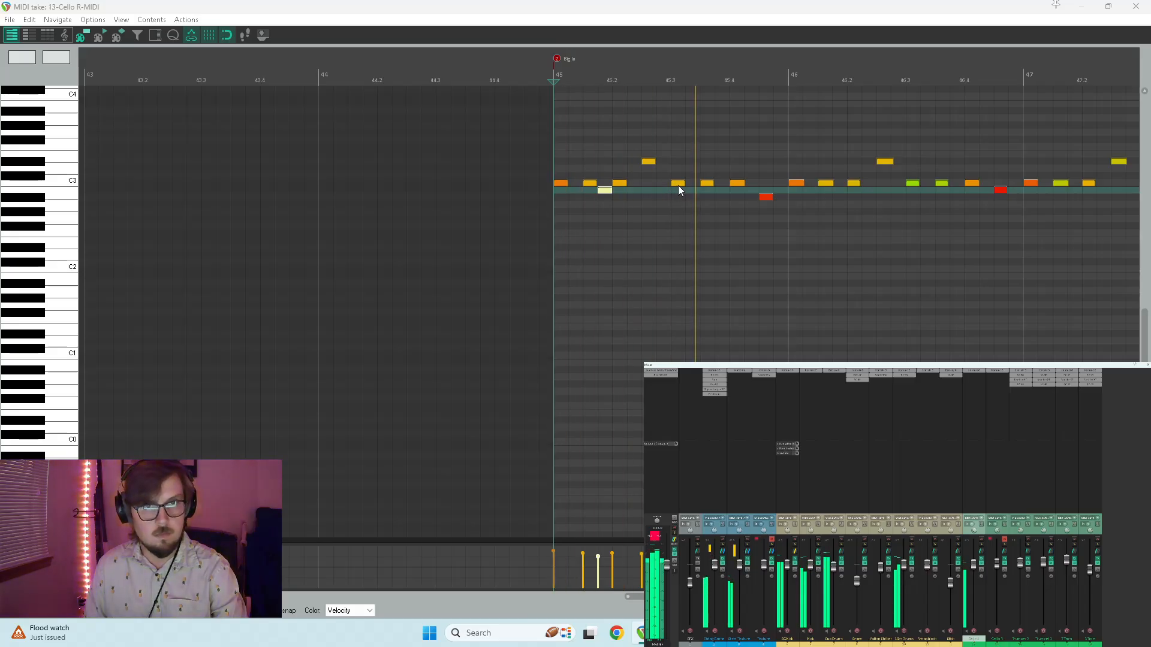
key("space")
key("space")
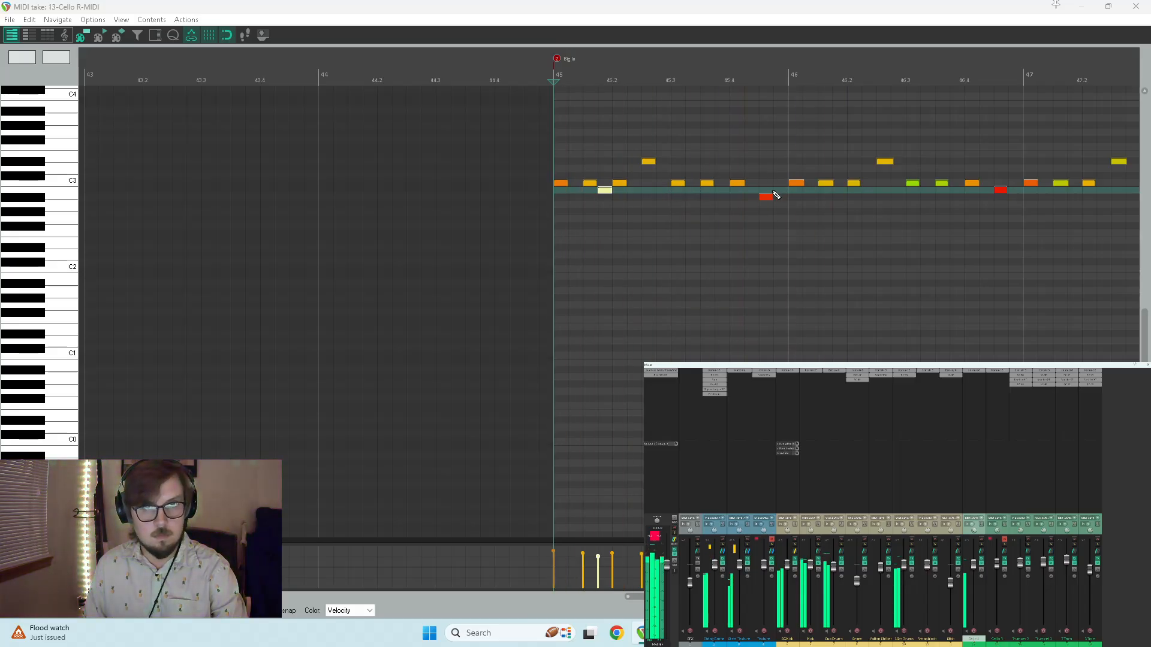
- Add a B2 sixteenth between the second and third notes of bar 46, playing back to check its position
key("space")
left_click(811, 190)
key("space")
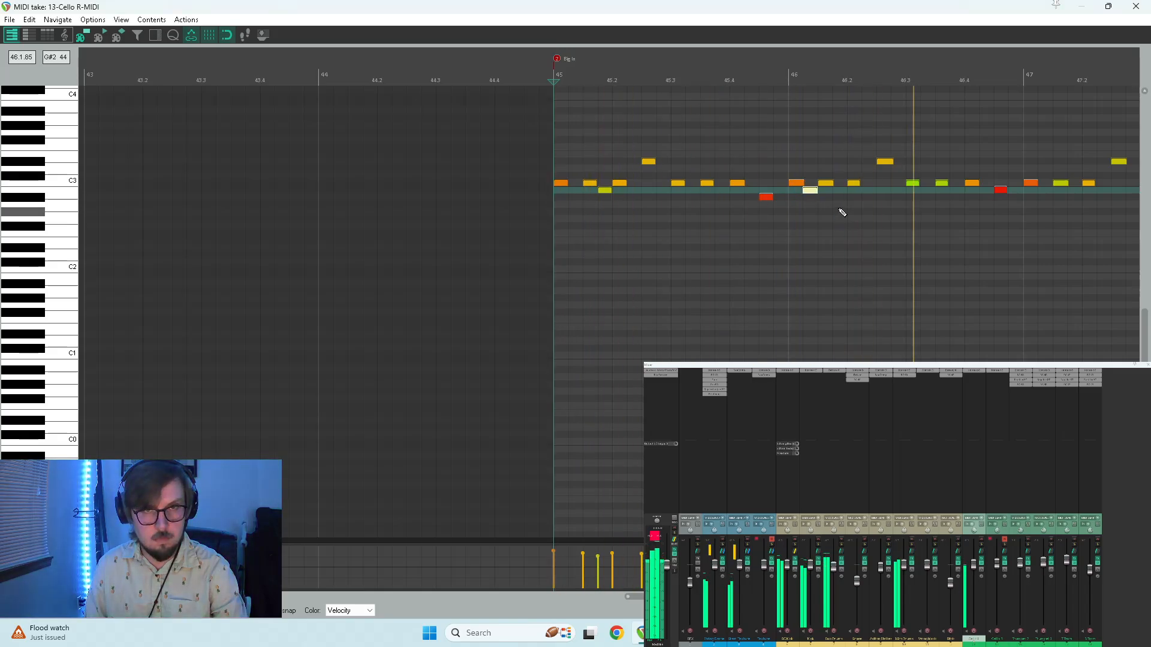
key("space")
key("space")
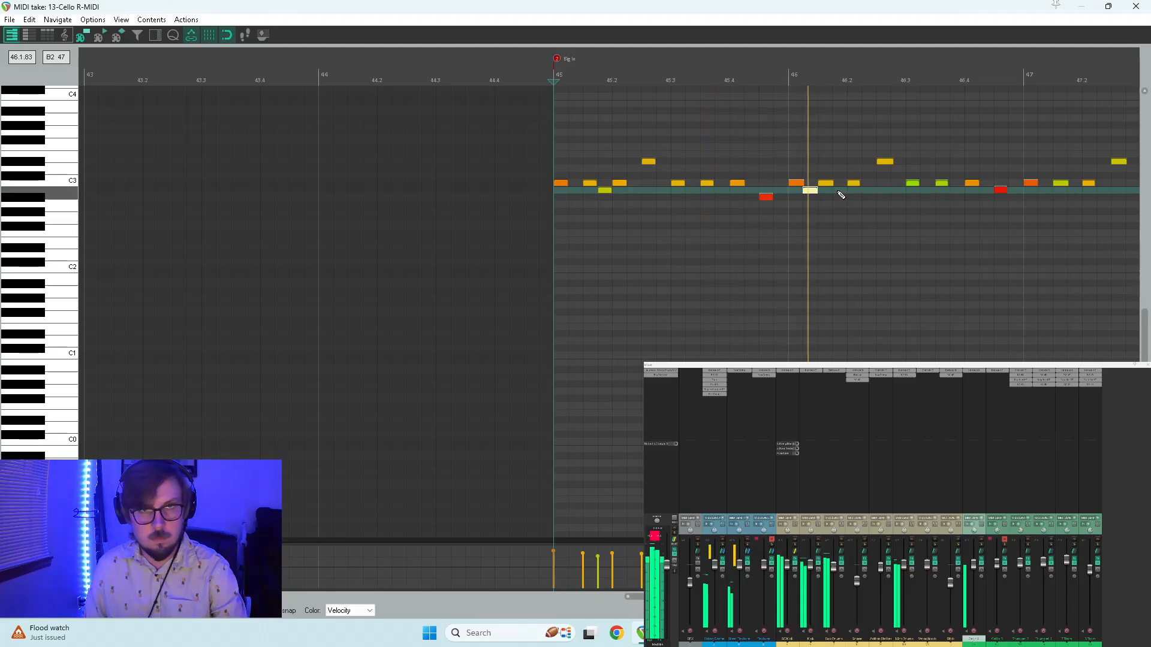
key("space")
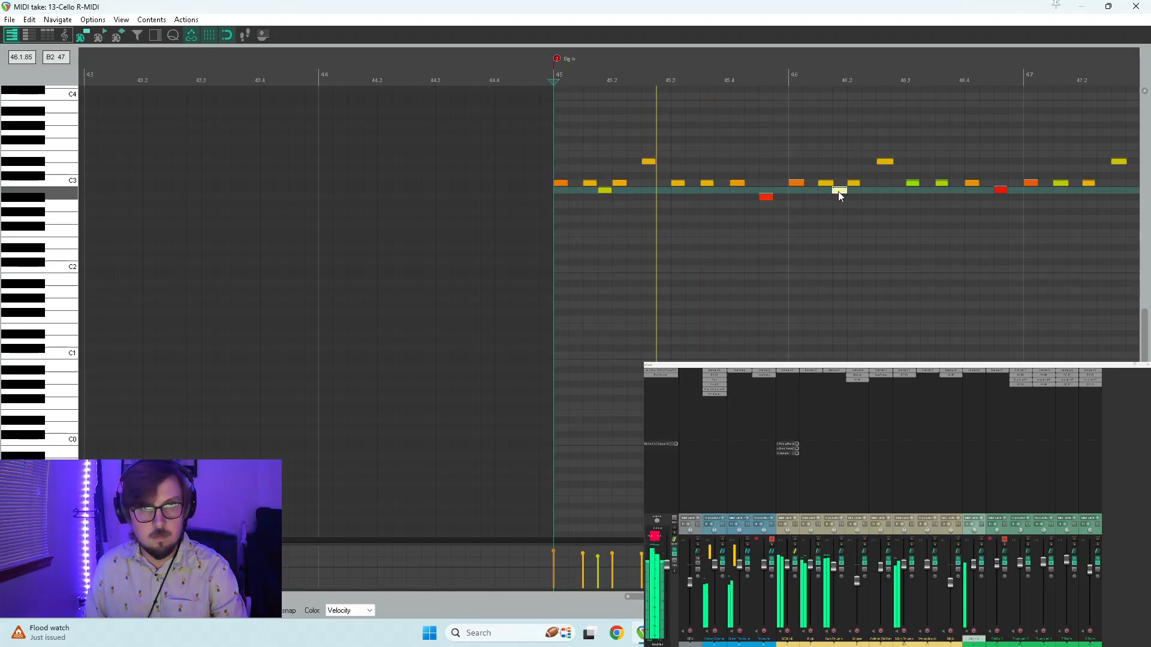
key("space")
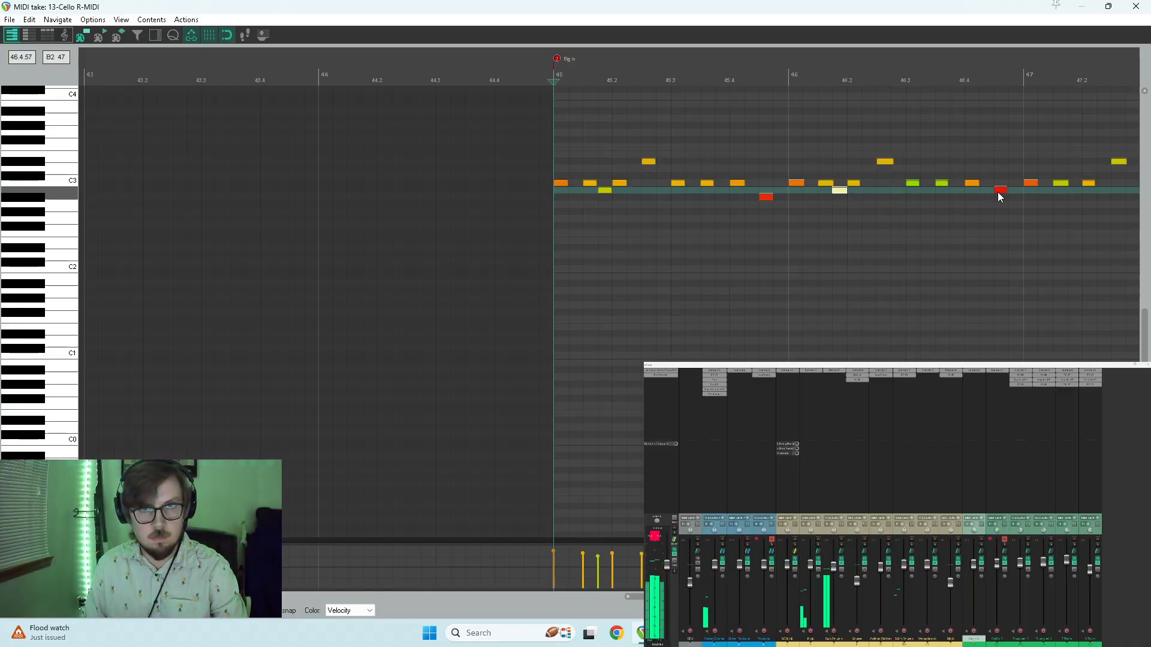
- Raise the last cello note of bar 46 from B2 to F3 and play the phrase through bar 47
left_click_drag(998, 192, 998, 146)
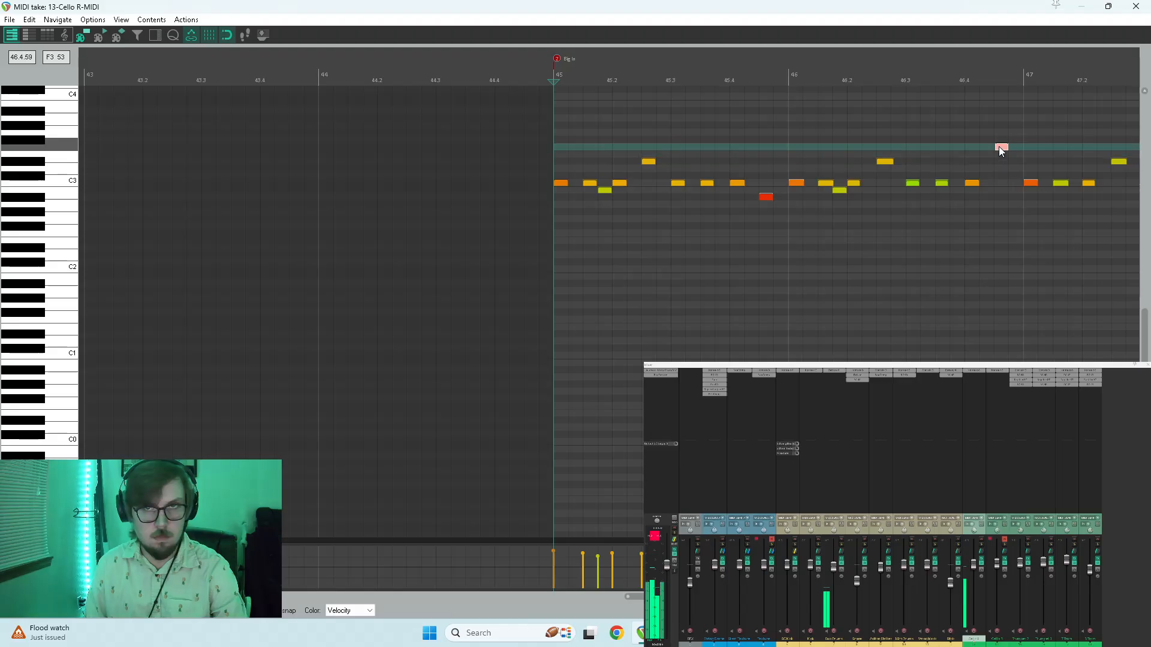
key("space")
scroll(995, 163, "left", 2)
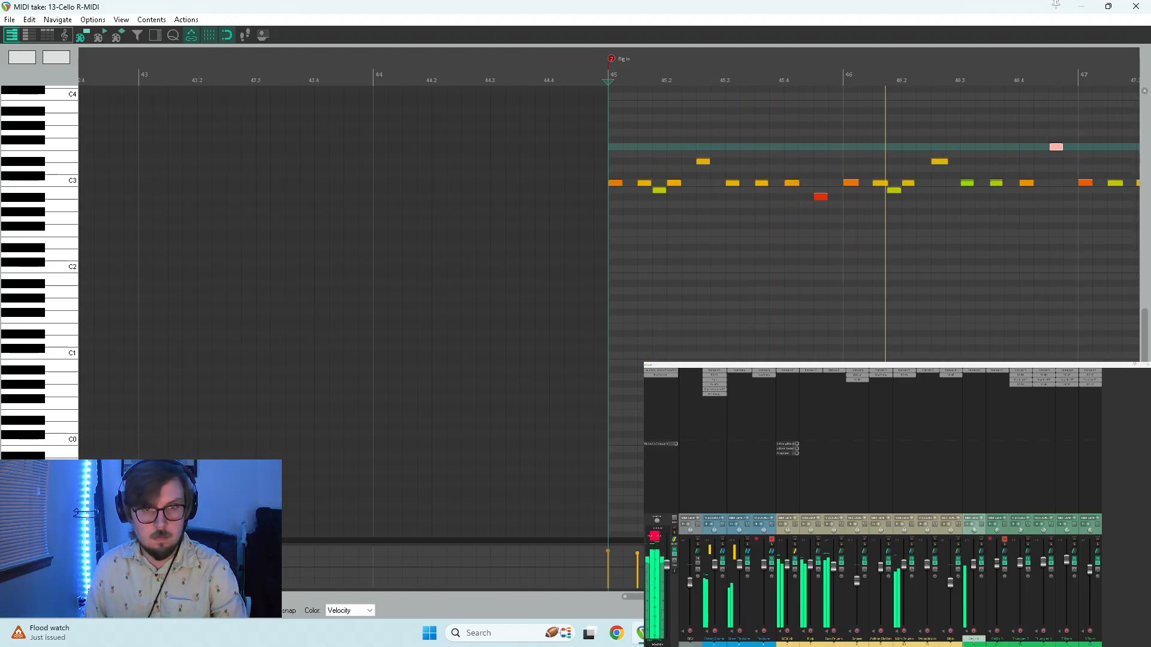
left_click_drag(657, 596, 679, 597)
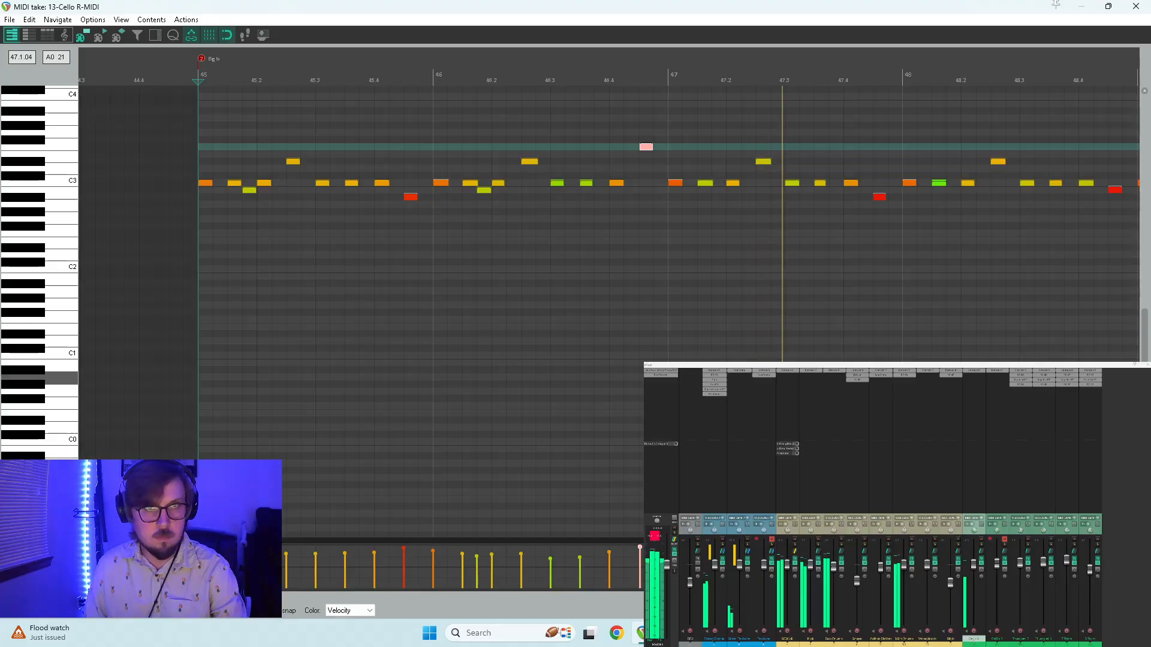
- Add a B2 sixteenth between the second and third notes of bar 47 and play it back
key("space")
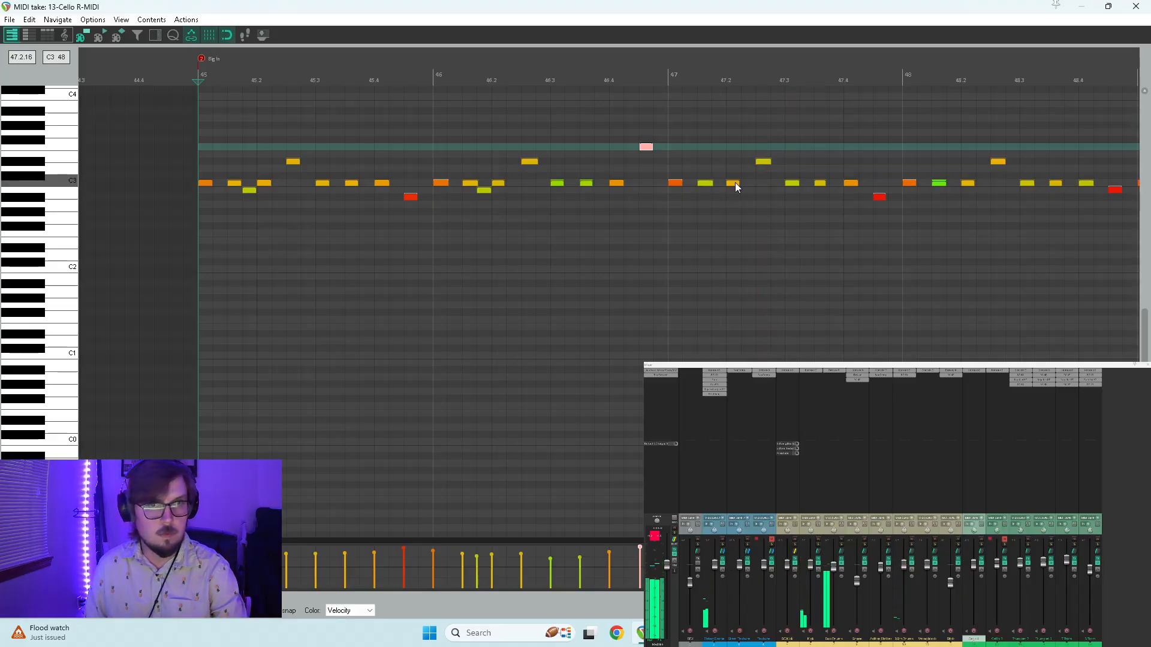
key("space")
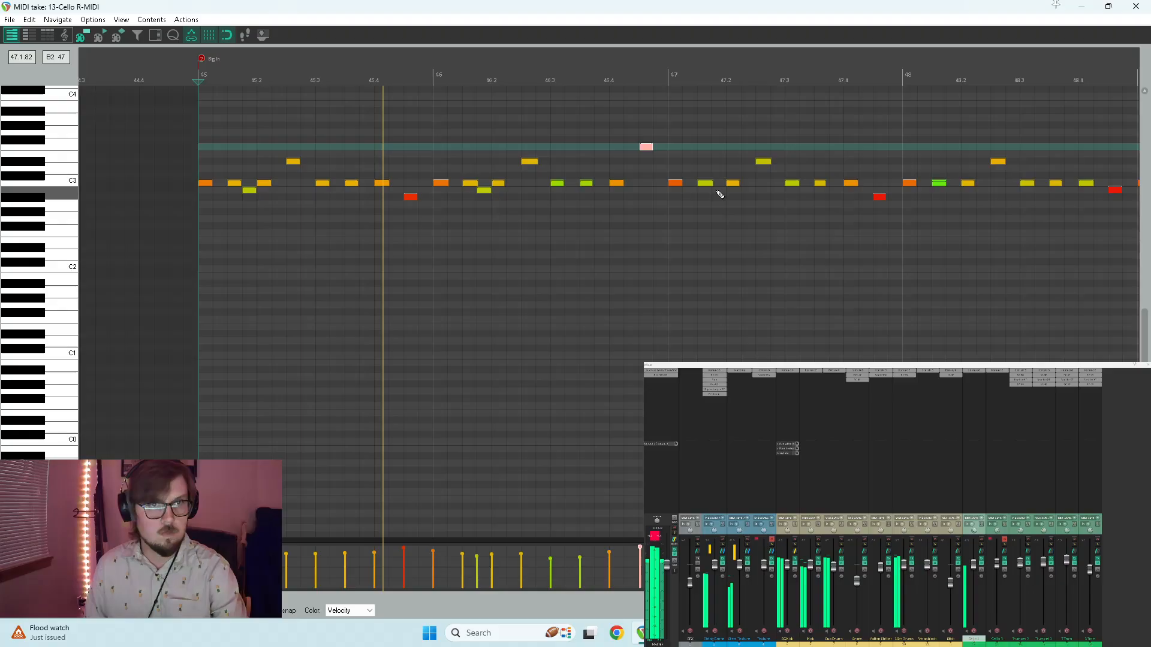
left_click(719, 191)
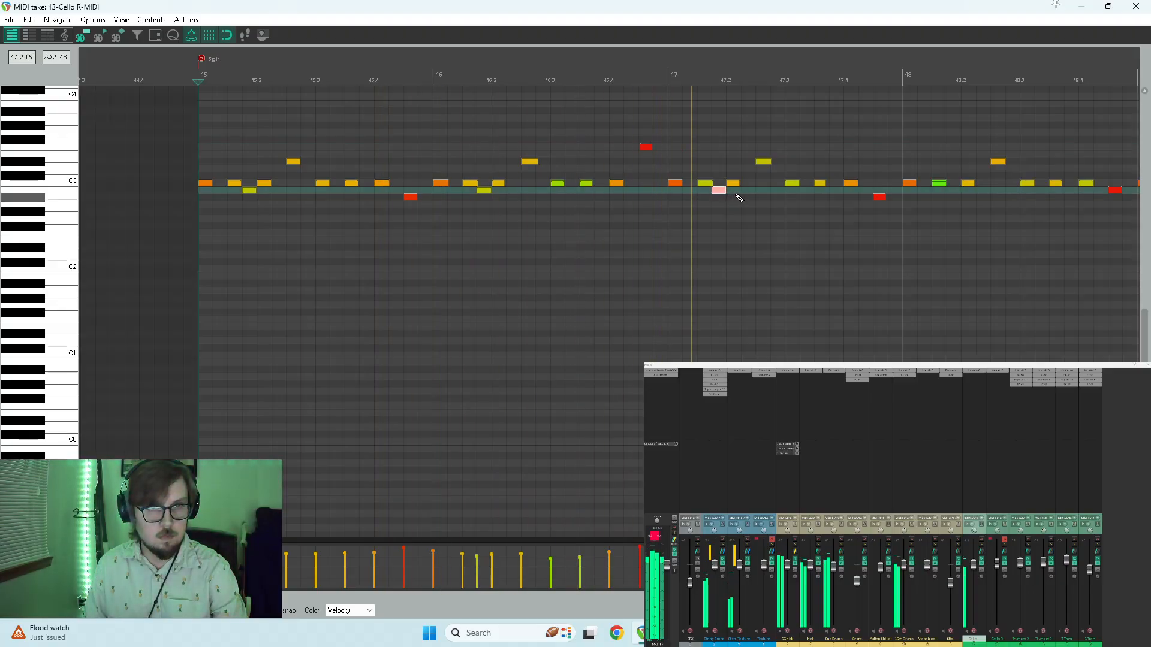
key("space")
key("space")
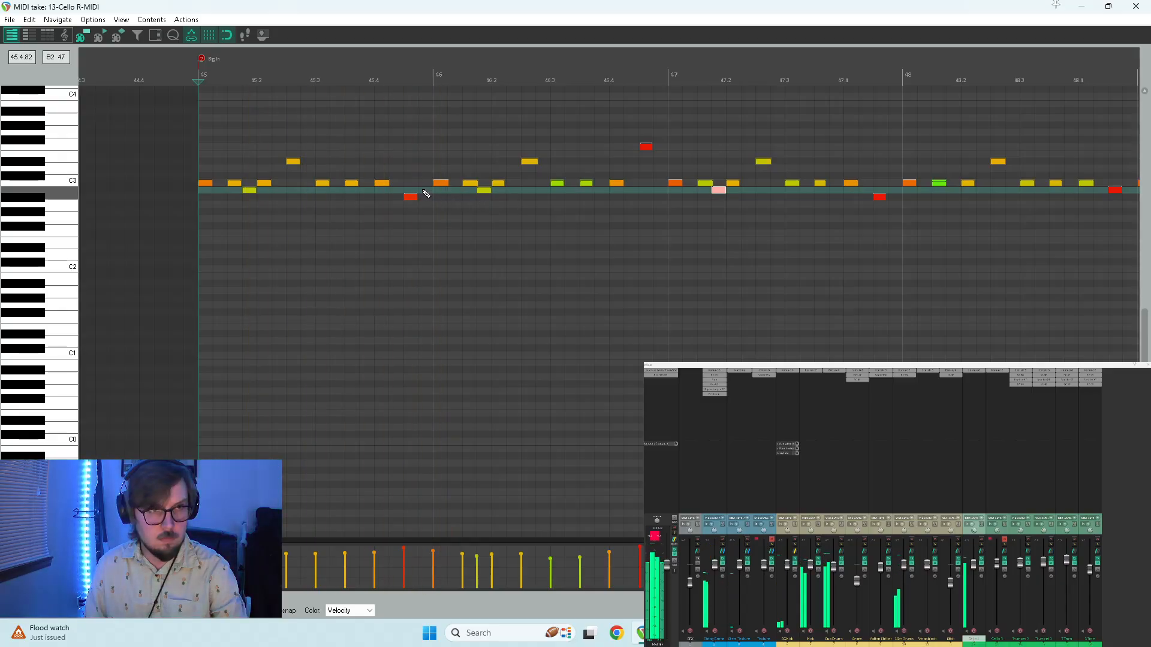
- Add B2 notes on the last sixteenths of bars 45 and 47 and after the second note of bar 49, playing back along the way
left_click(425, 190)
key("space")
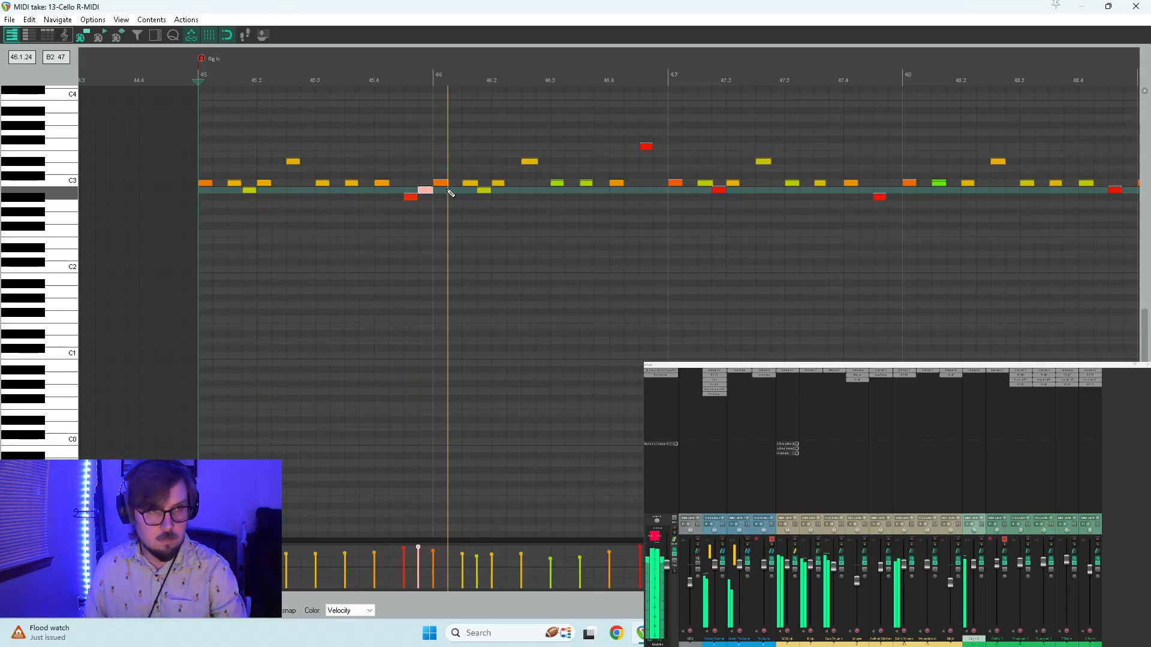
key("space")
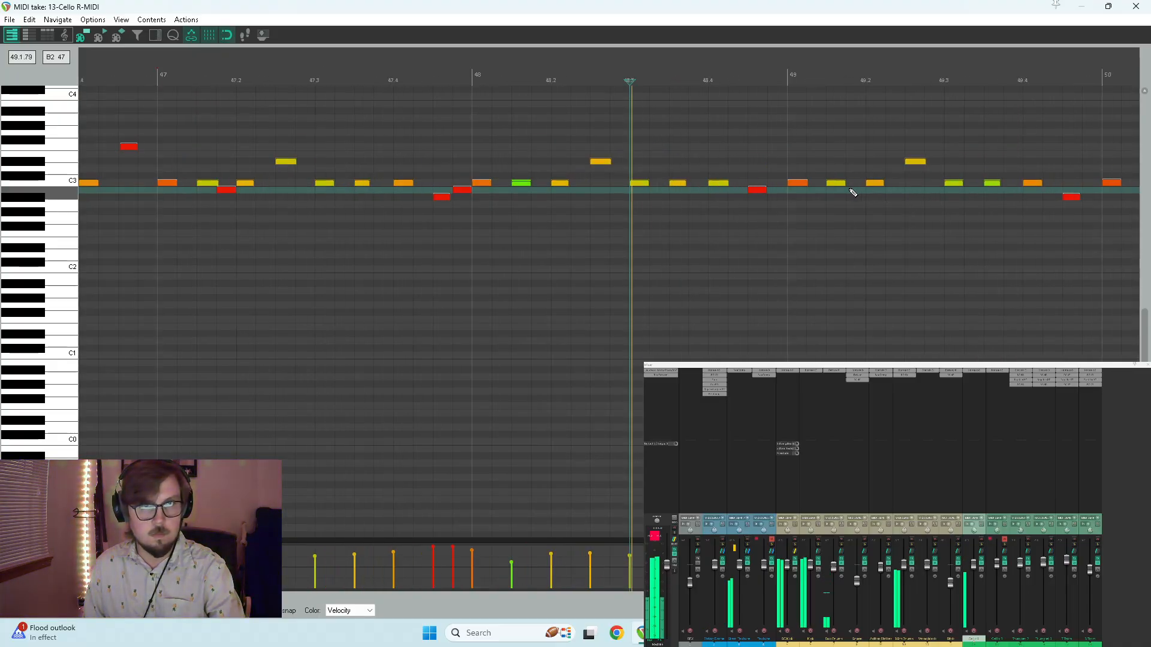
scroll(743, 190, "down", 5)
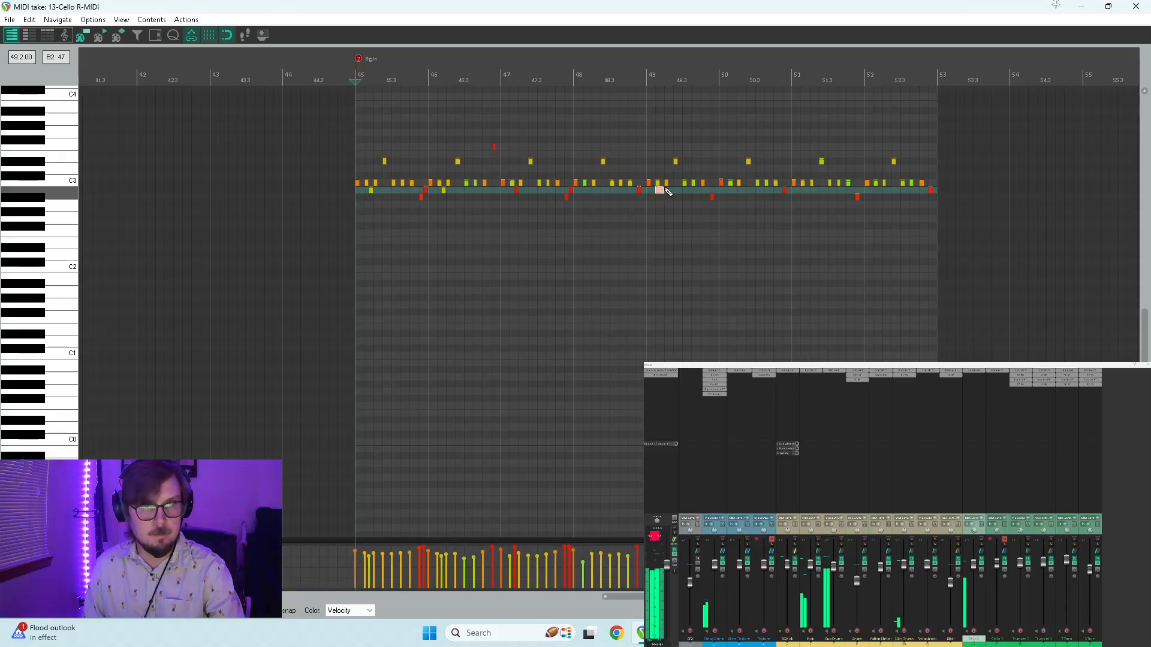
scroll(662, 197, "up", 2)
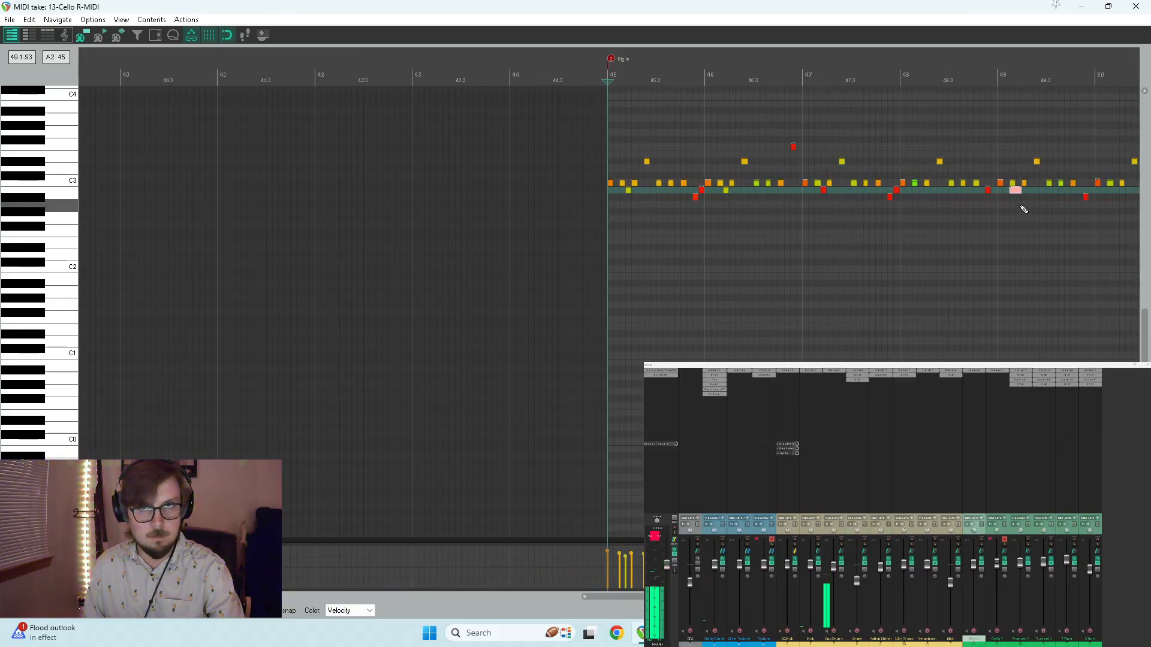
- Play the cello from bar 49 and add a B2 note on the last sixteenth of bar 49
scroll(1024, 209, "up", 3)
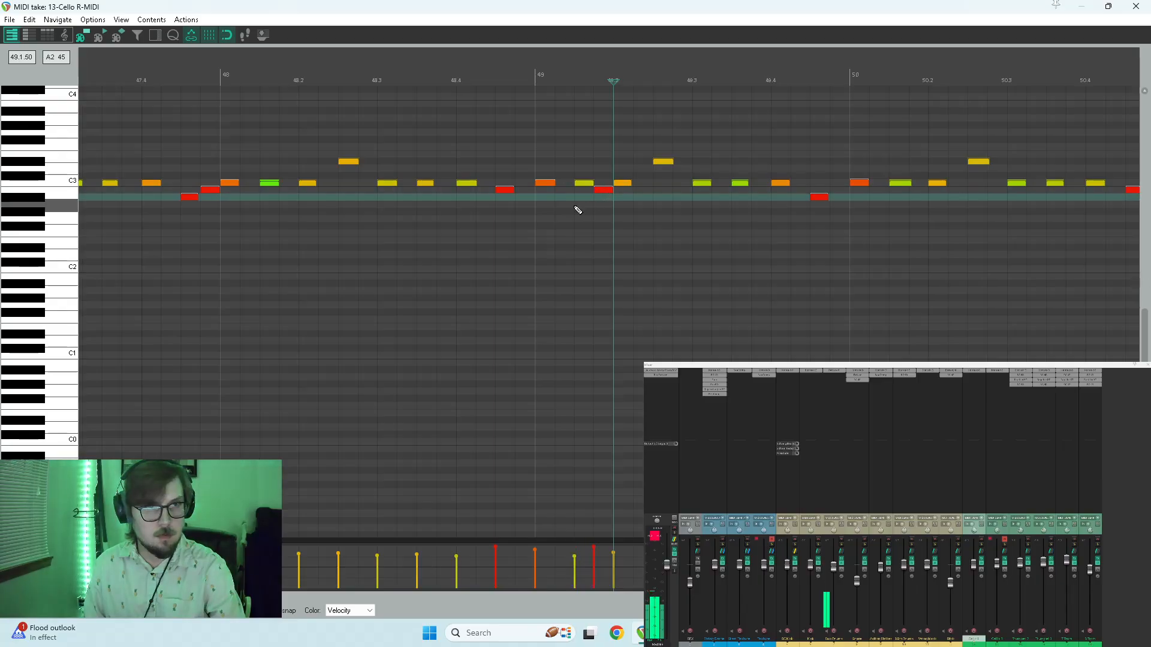
left_click(523, 211)
key("space")
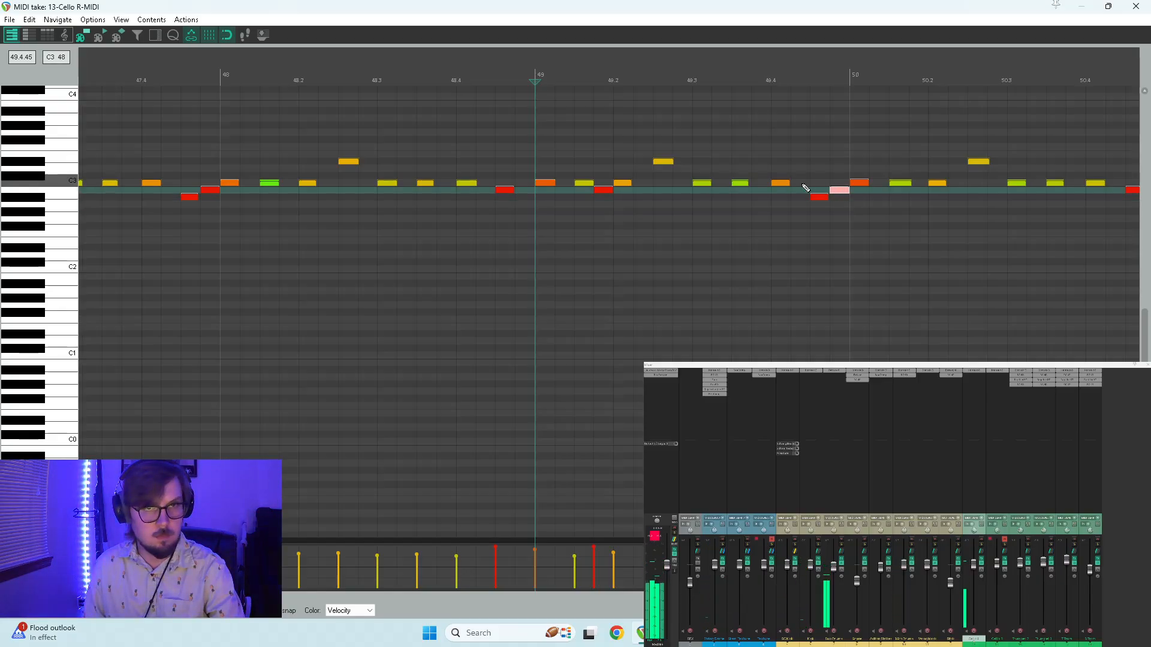
scroll(686, 163, "down", 5)
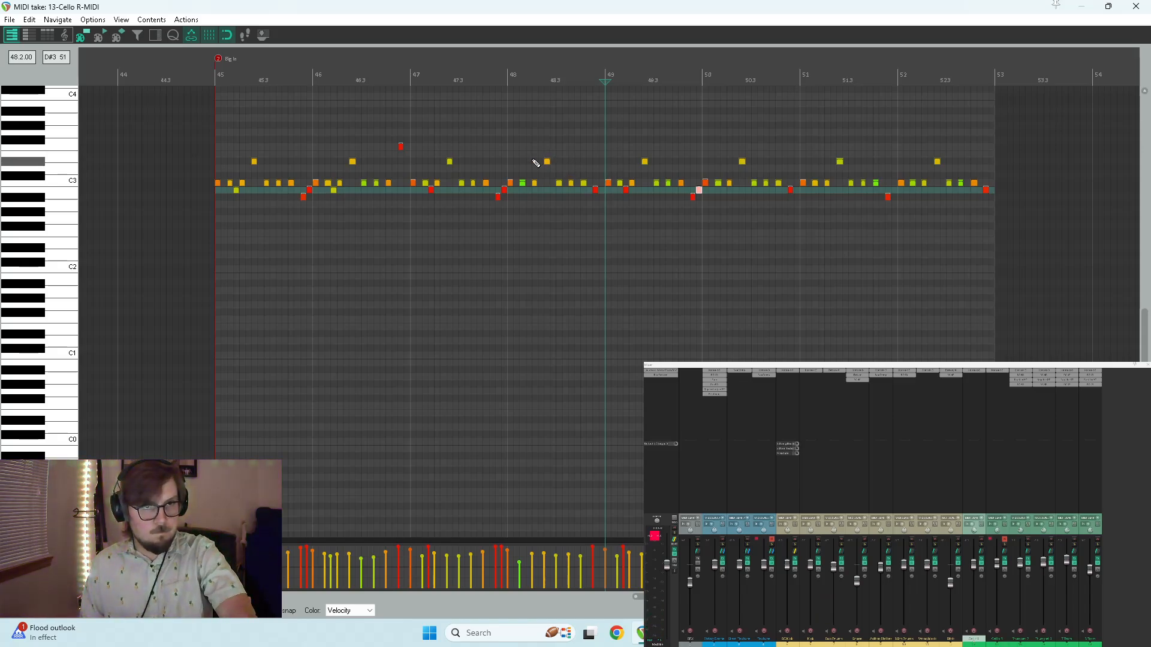
- Play back from the Big In marker and raise the last cello note of bar 48 to G3, playing it again
key("2")
key("space")
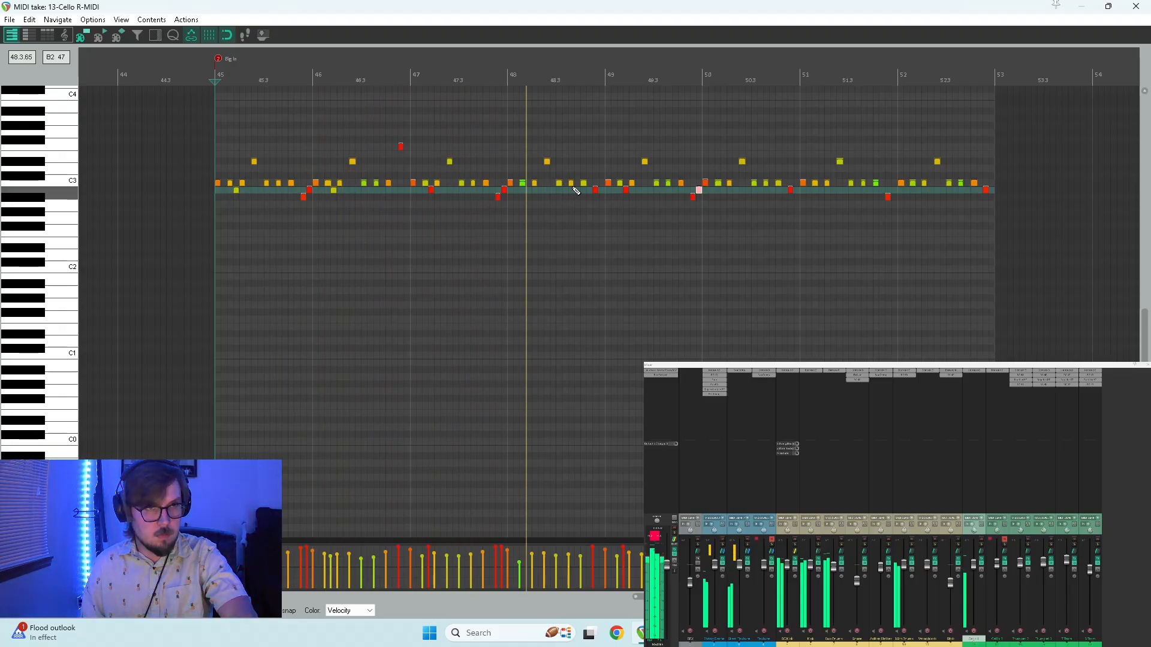
key("space")
left_click_drag(595, 189, 596, 131)
key("space")
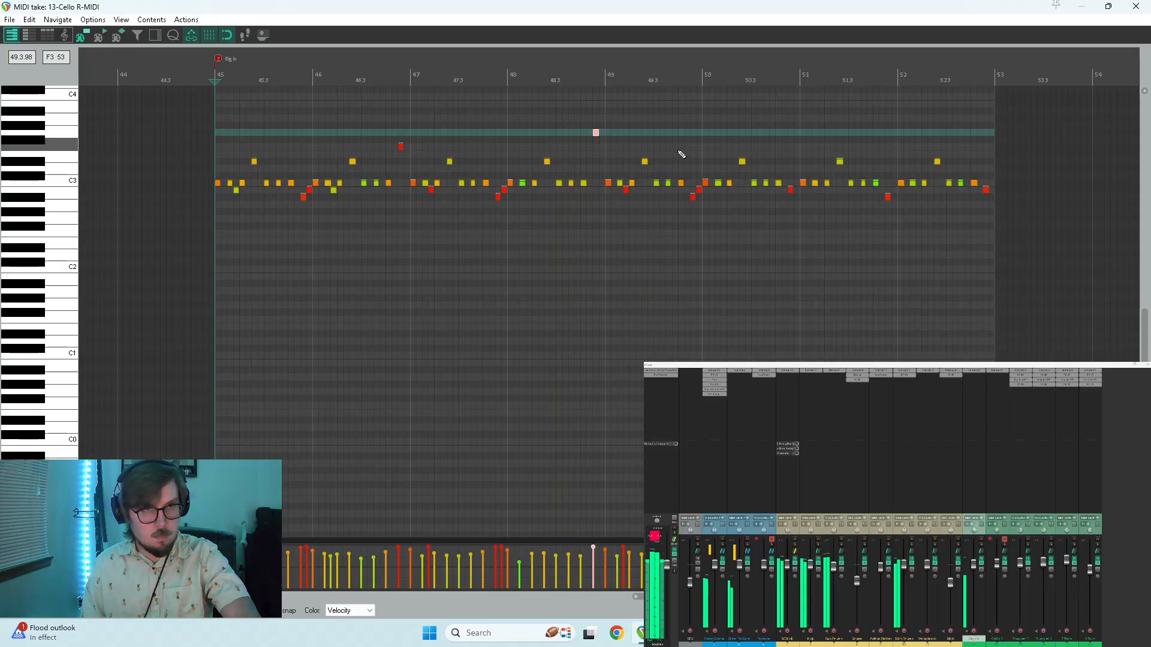
- Raise the last cello note of bar 50 from B2 to F3 and play the section back
key("space")
left_click(790, 175)
left_click_drag(791, 175, 790, 148)
key("space")
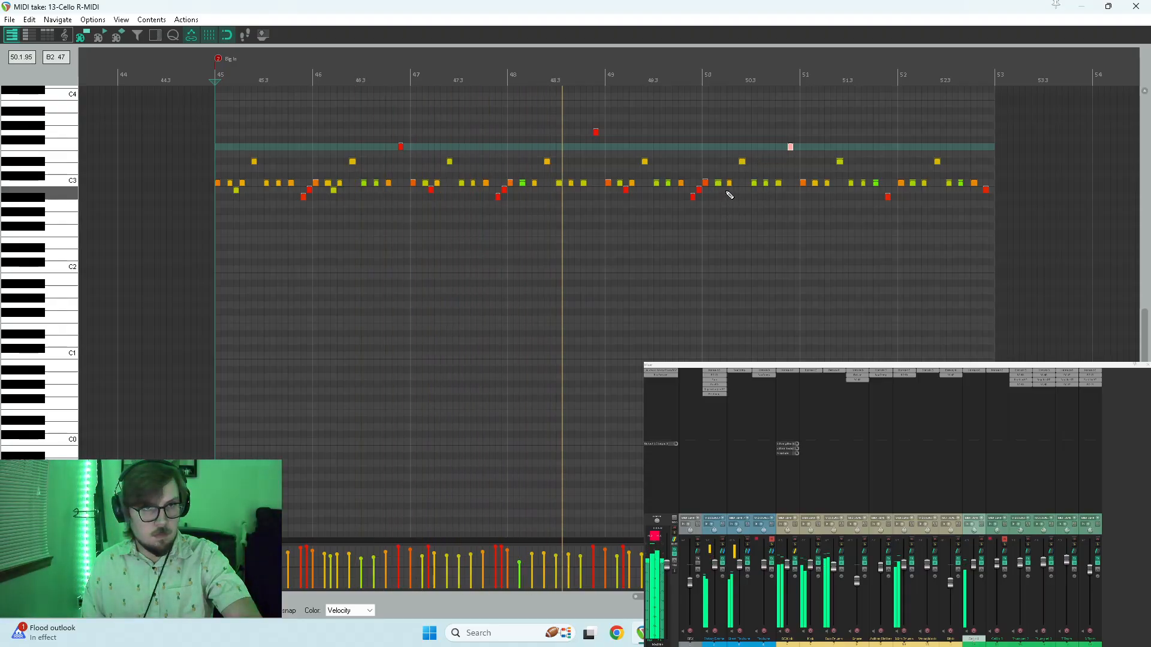
- Add B2 sixteenths after the second note of bar 51 and at the end of beat 3 in bar 50, playing back between them
key("space")
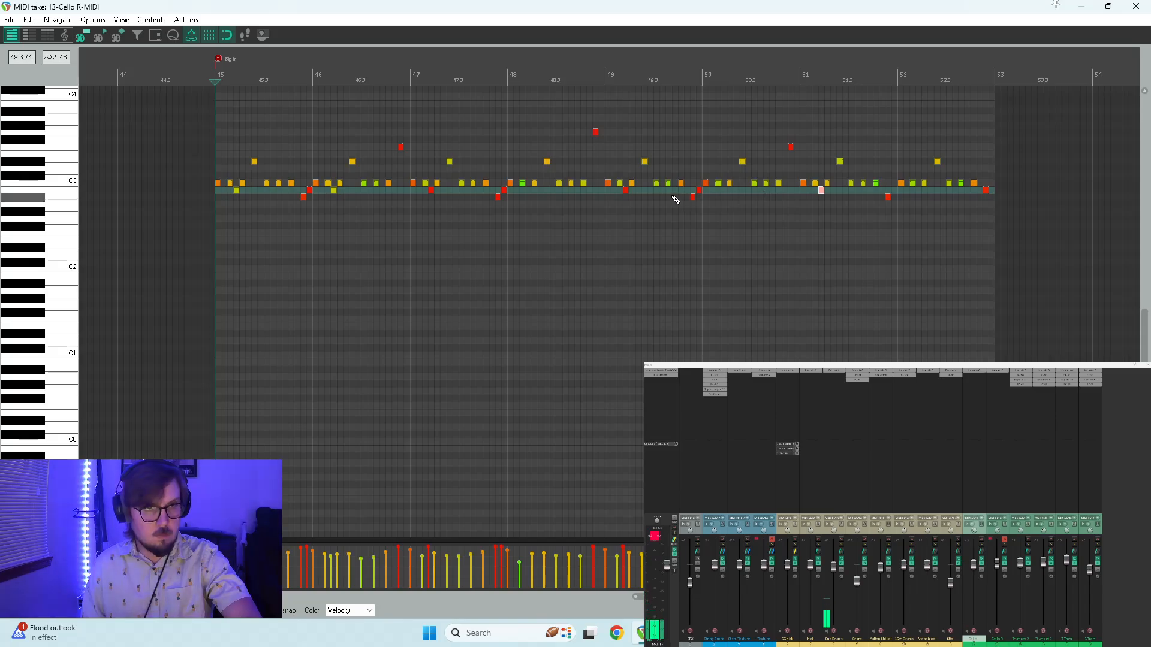
key("space")
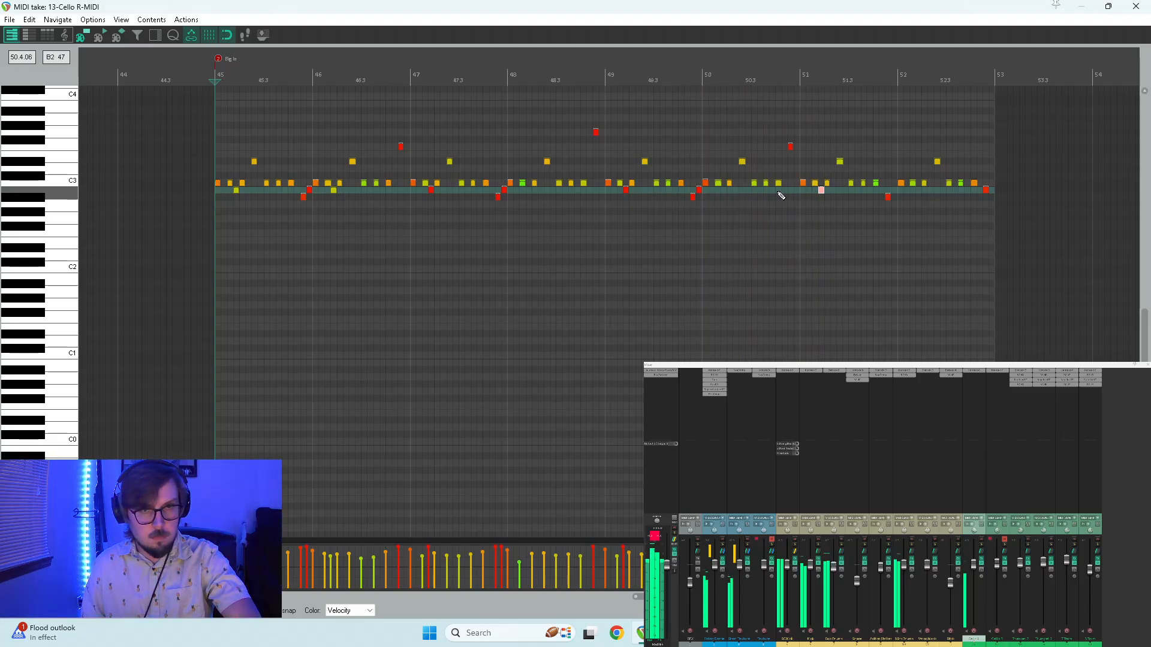
key("space")
left_click(742, 199)
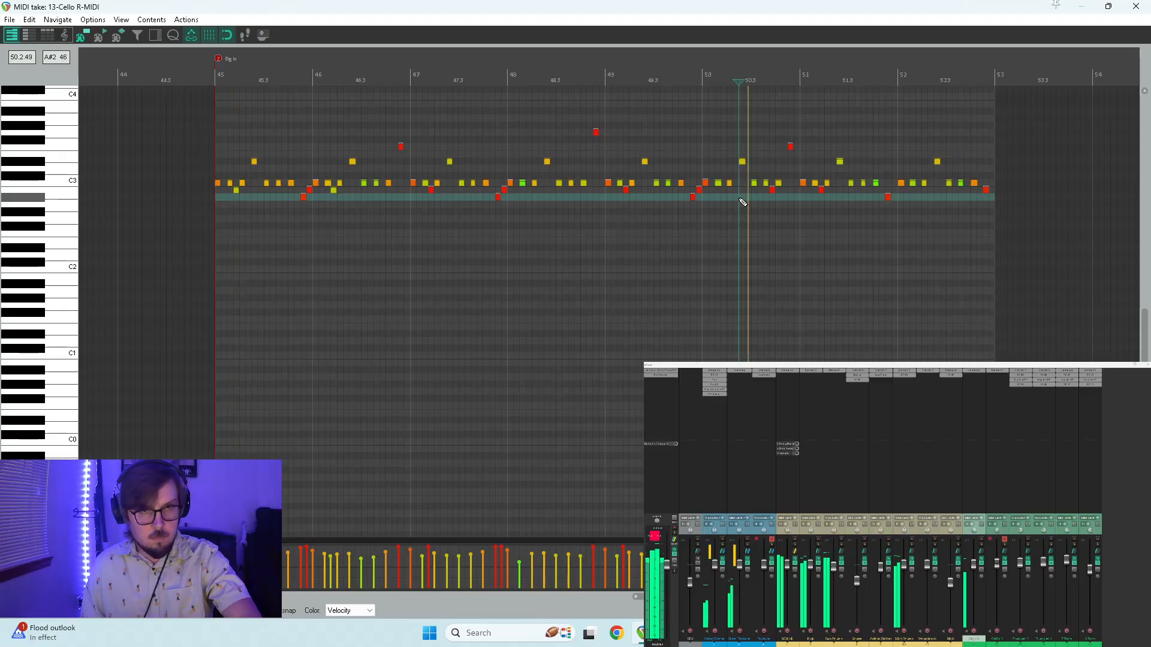
- Add a note on the second sixteenth of beat 3 in bar 50, play it back, and lower it to G#2
key("space")
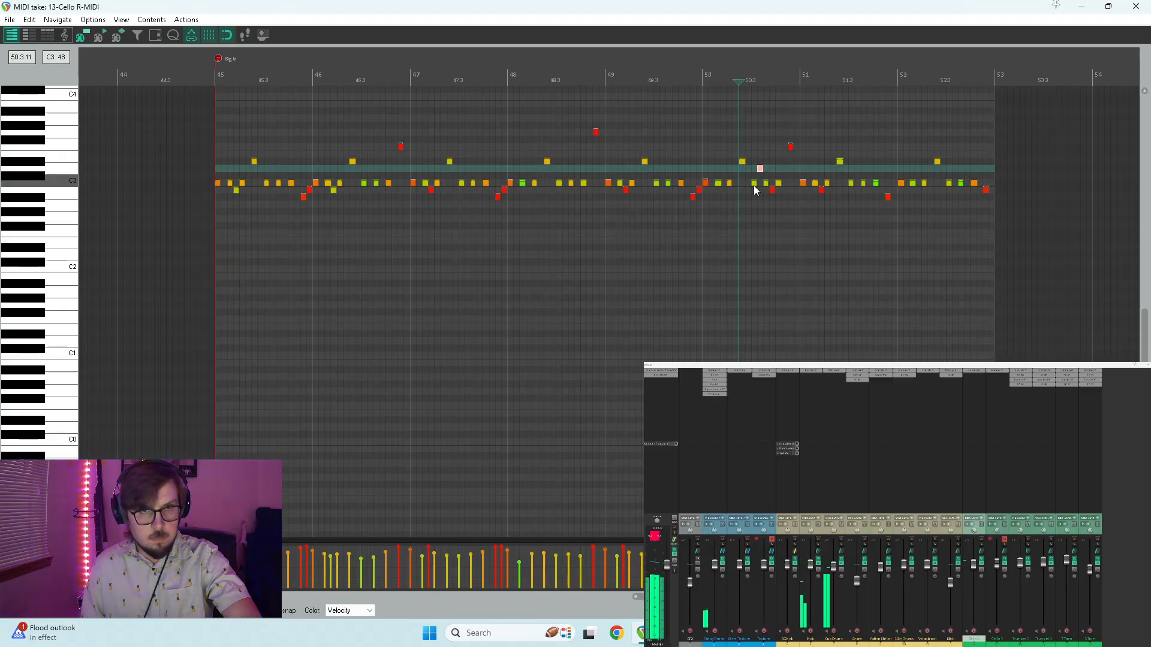
key("space")
key("space")
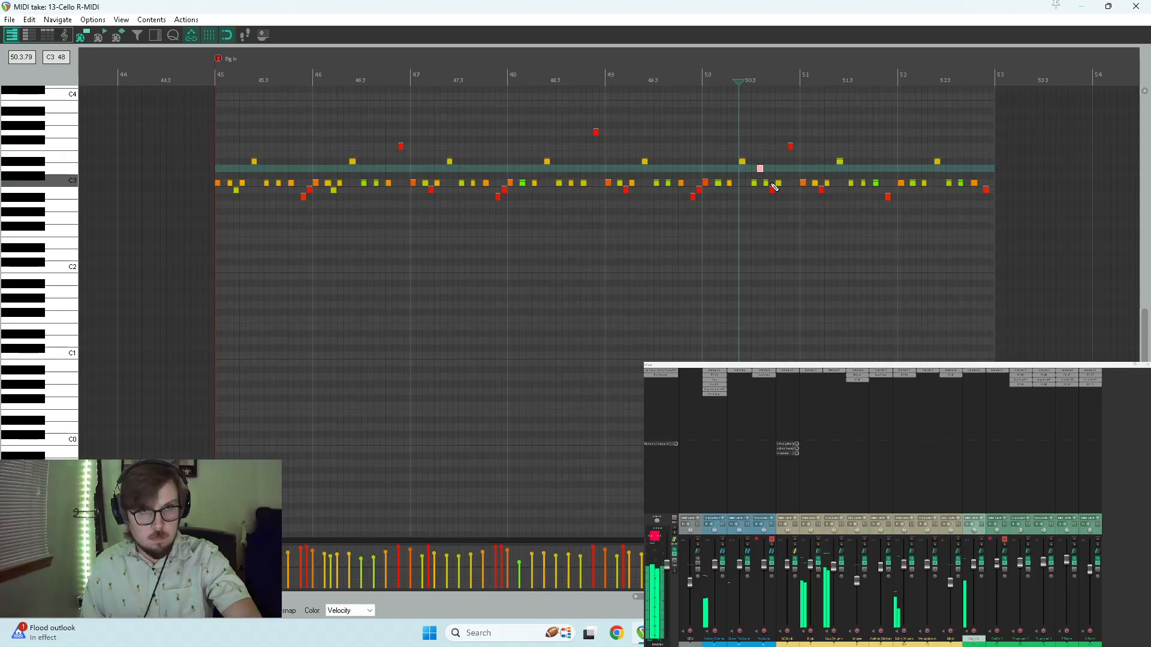
scroll(812, 193, "up", 2)
left_click_drag(663, 170, 665, 210)
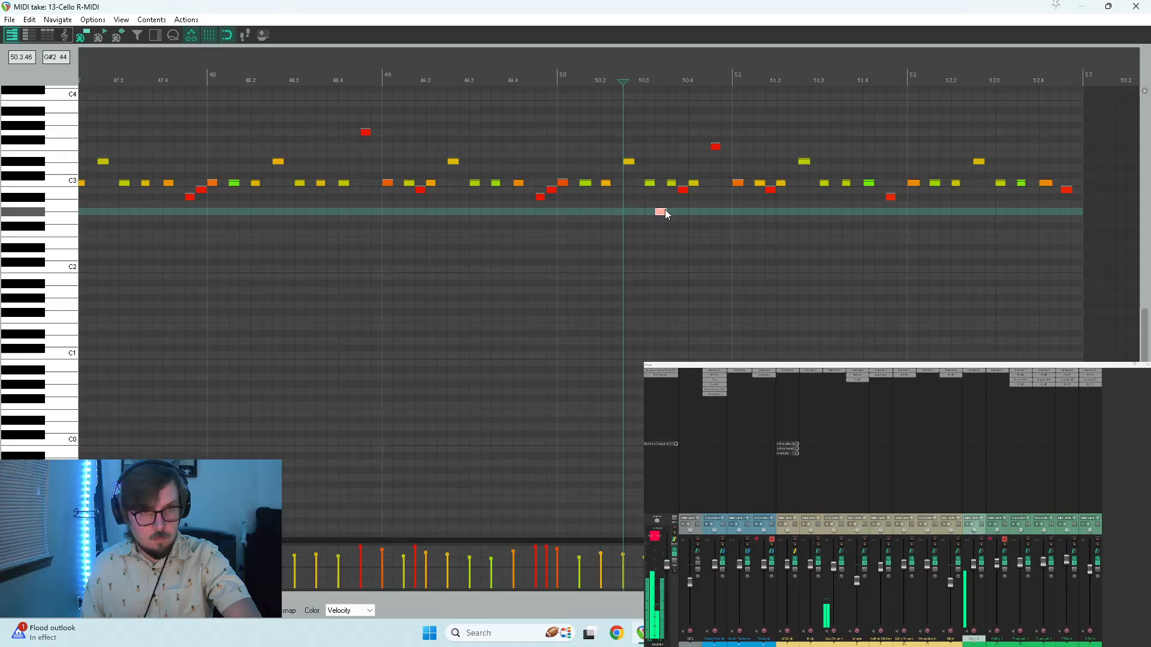
- Delete the G#2 note in measure 50 of the cello part and play the passage back
key("space")
key("space")
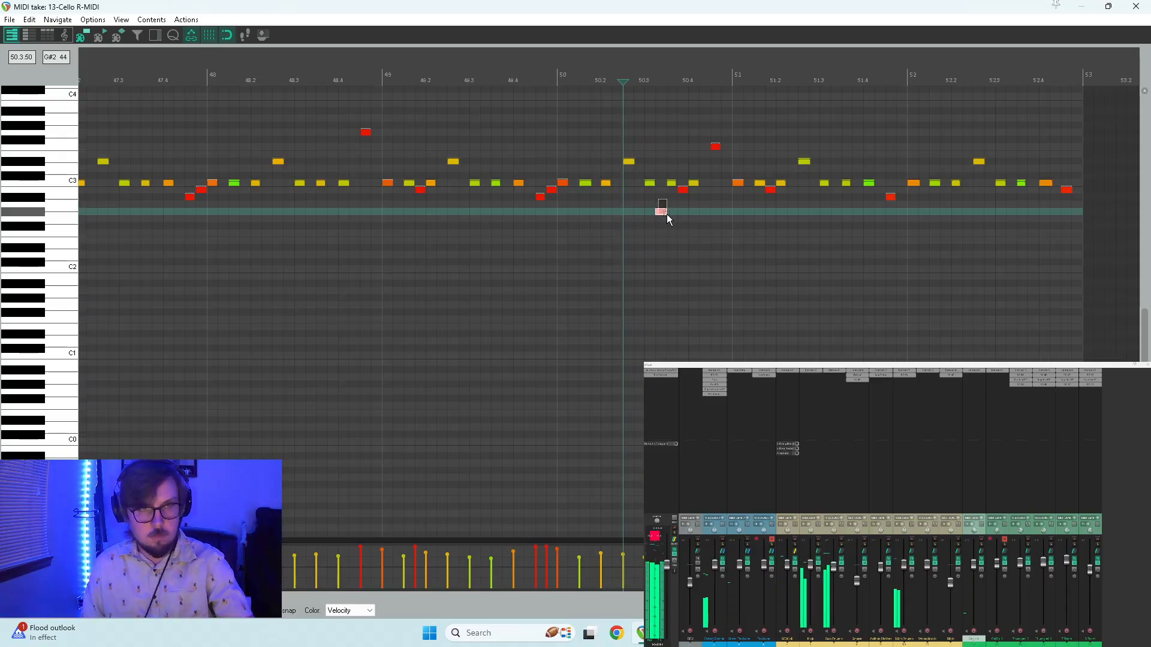
key("Delete")
key("space")
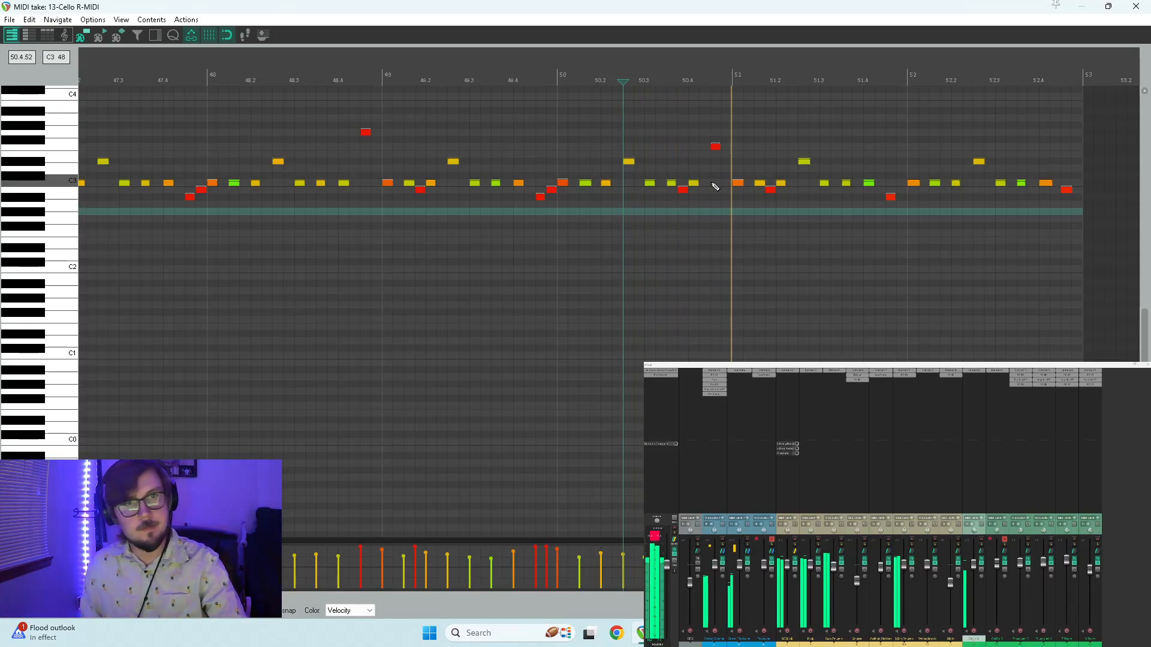
- Add a short B2 note between the C3 notes on the first beat of measure 52
scroll(739, 172, "down", 3)
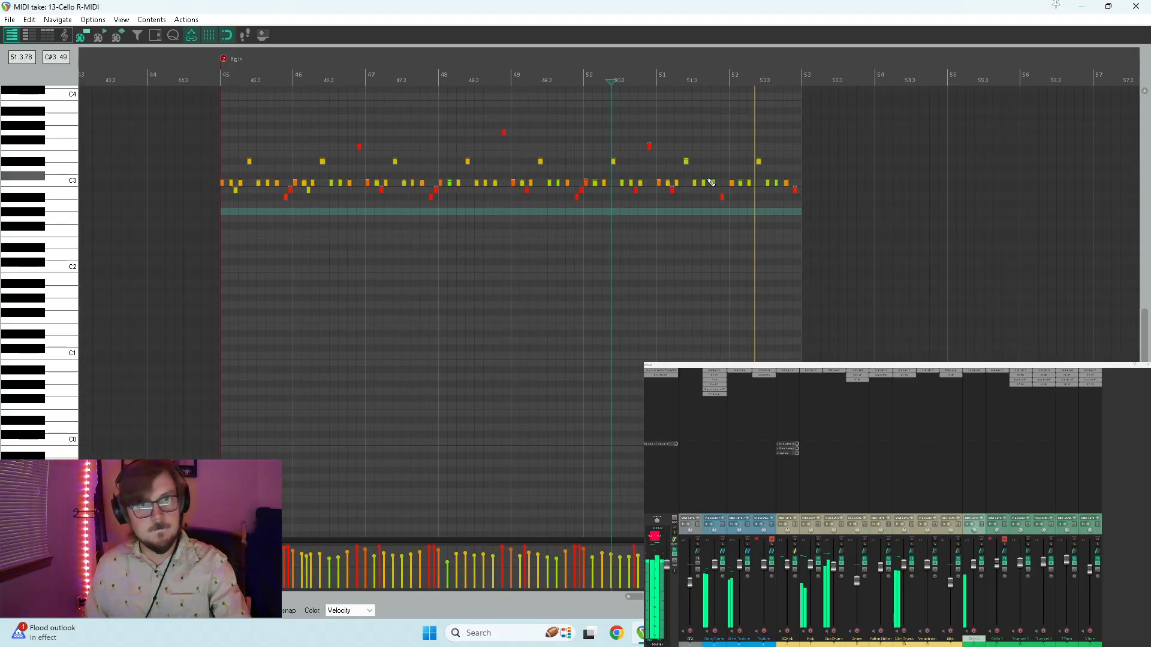
left_click(743, 191)
scroll(743, 191, "up", 2)
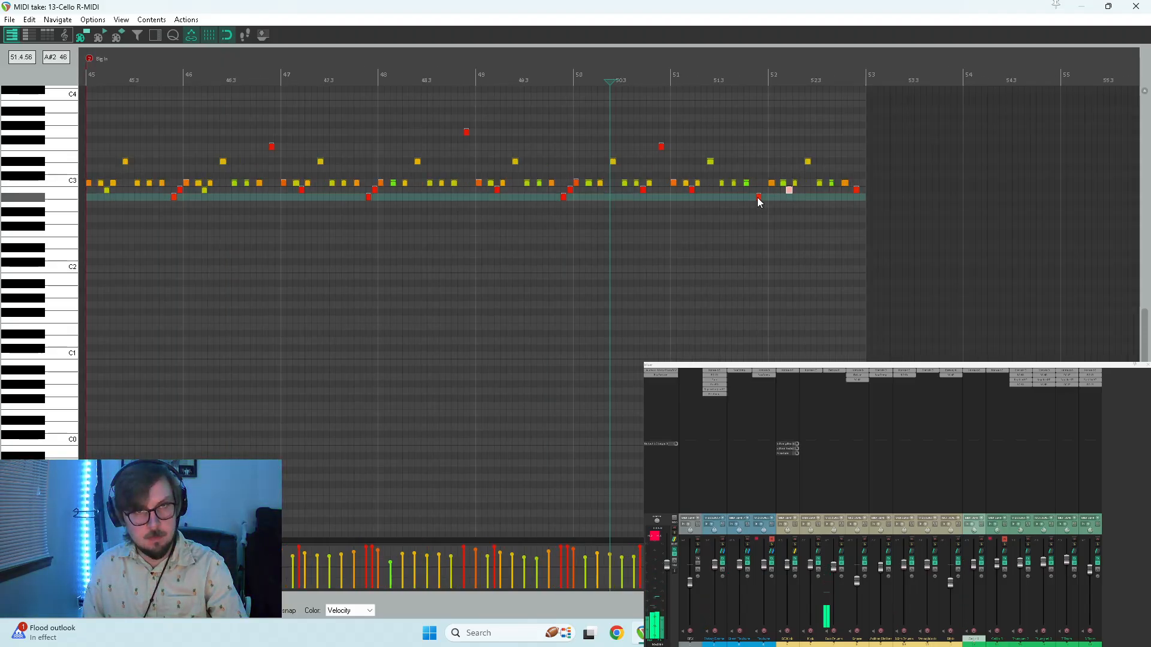
- Try the A#2 note at the end of measure 51 at D3 and play the phrase back
left_click_drag(757, 195, 760, 169)
left_click(738, 122)
key("space")
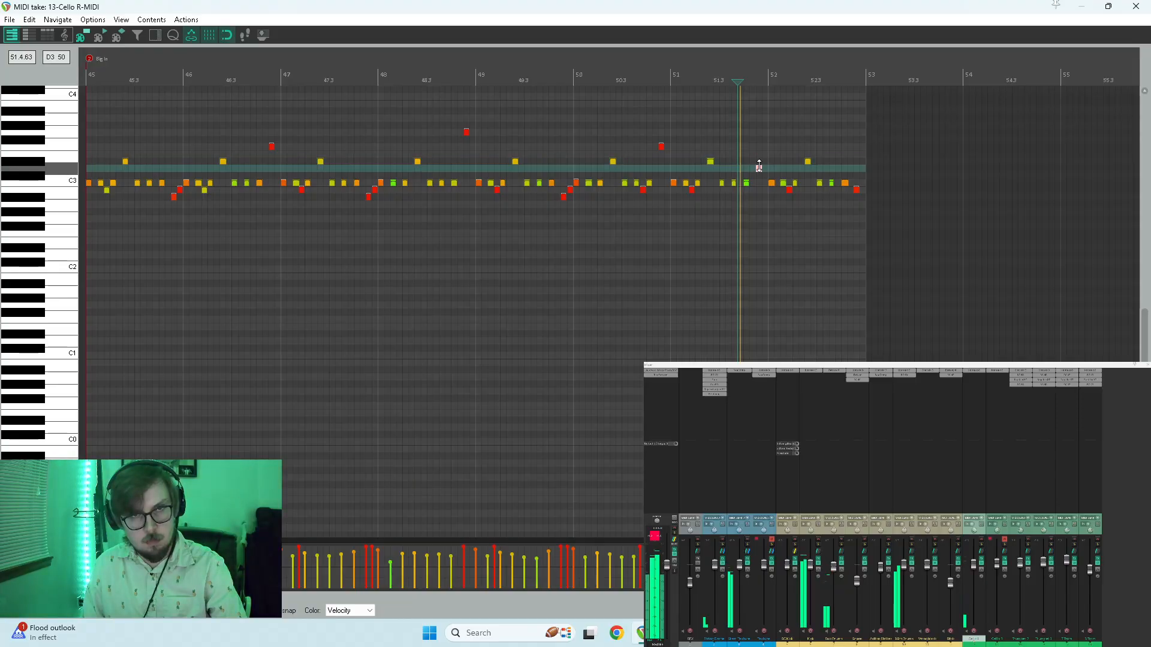
left_click(635, 241)
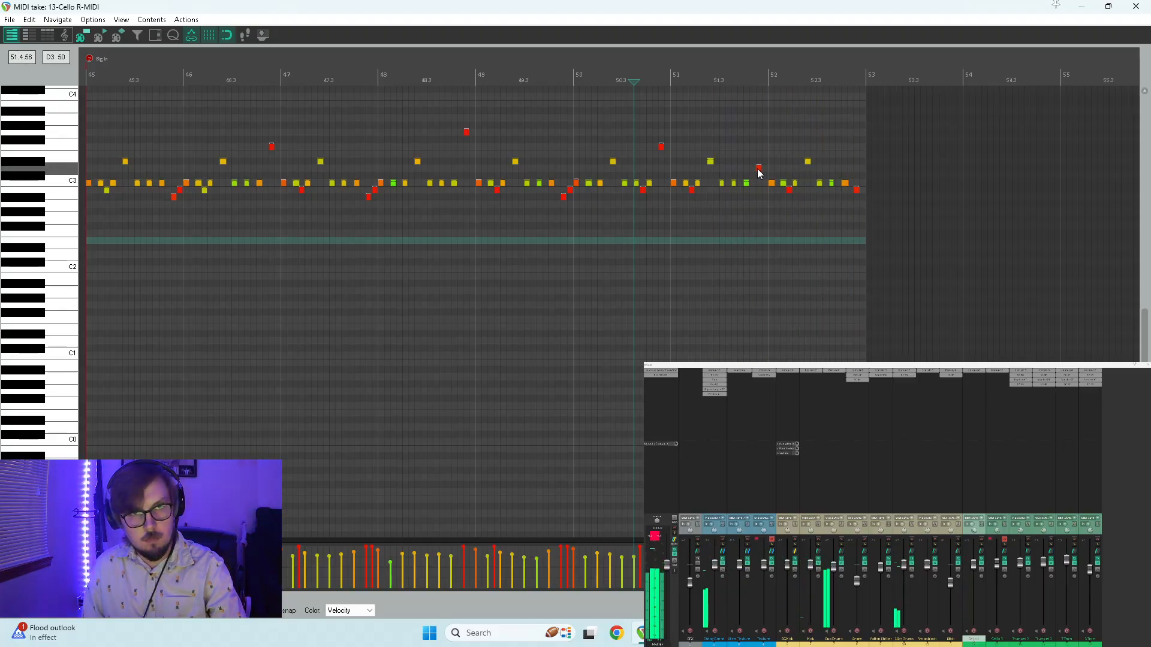
- Set measure 51's last note to D#3, move measure 52's D#3 and final B2 notes to D3, audition the ending and close the note editor
left_click_drag(757, 168, 807, 168)
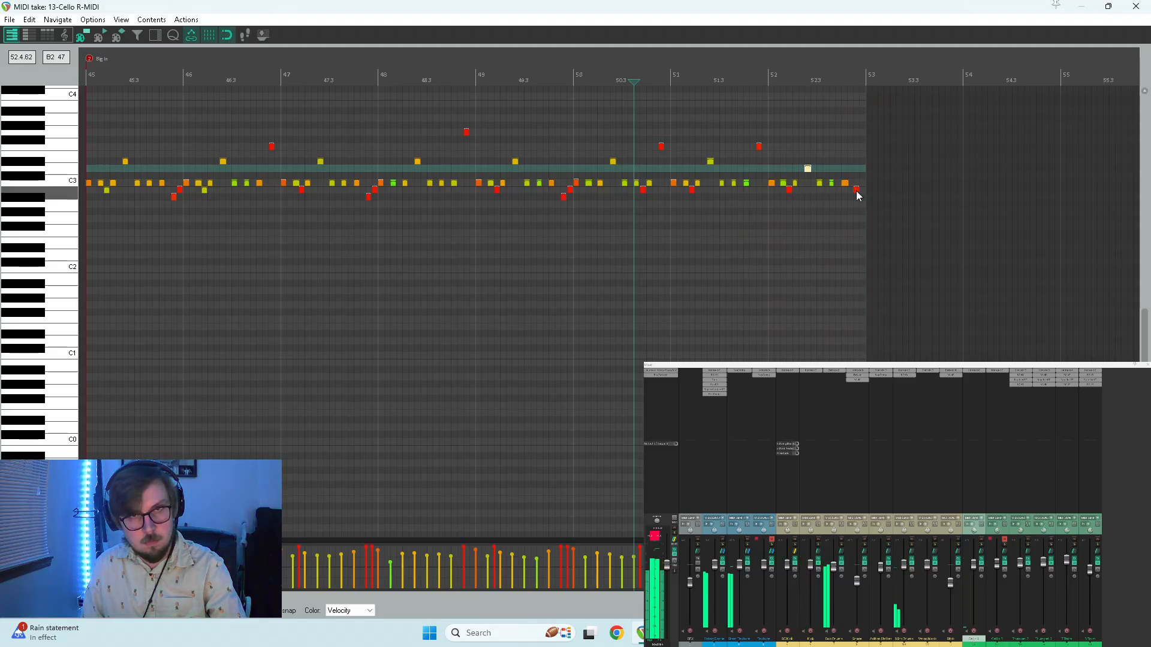
left_click_drag(857, 192, 857, 171)
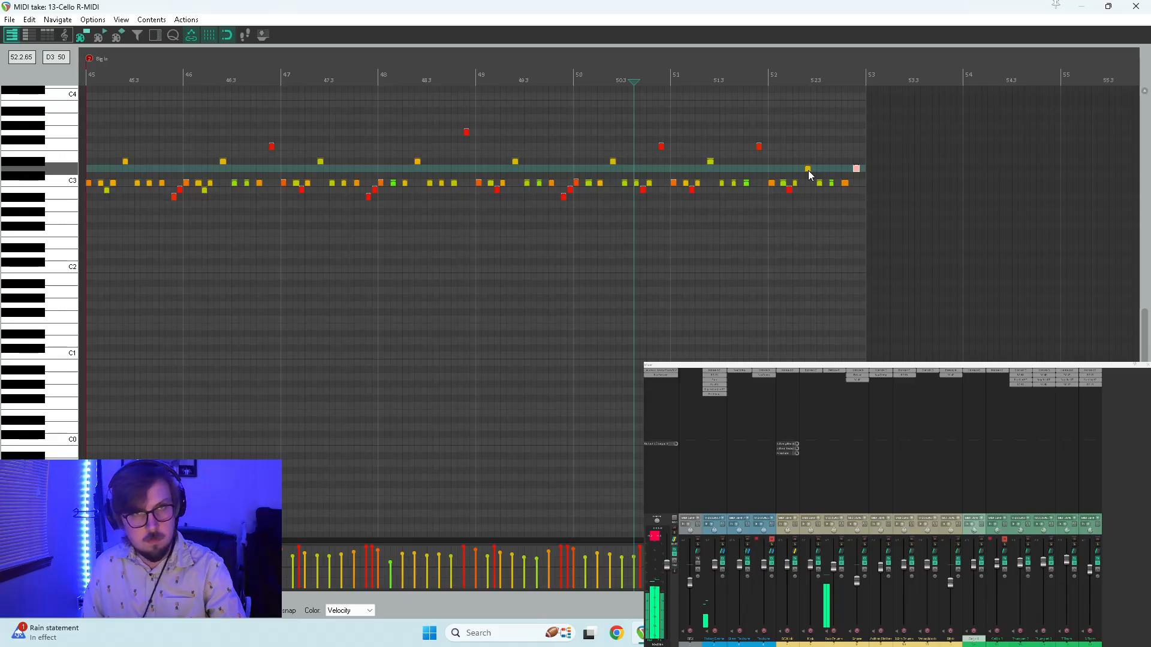
left_click_drag(760, 147, 759, 162)
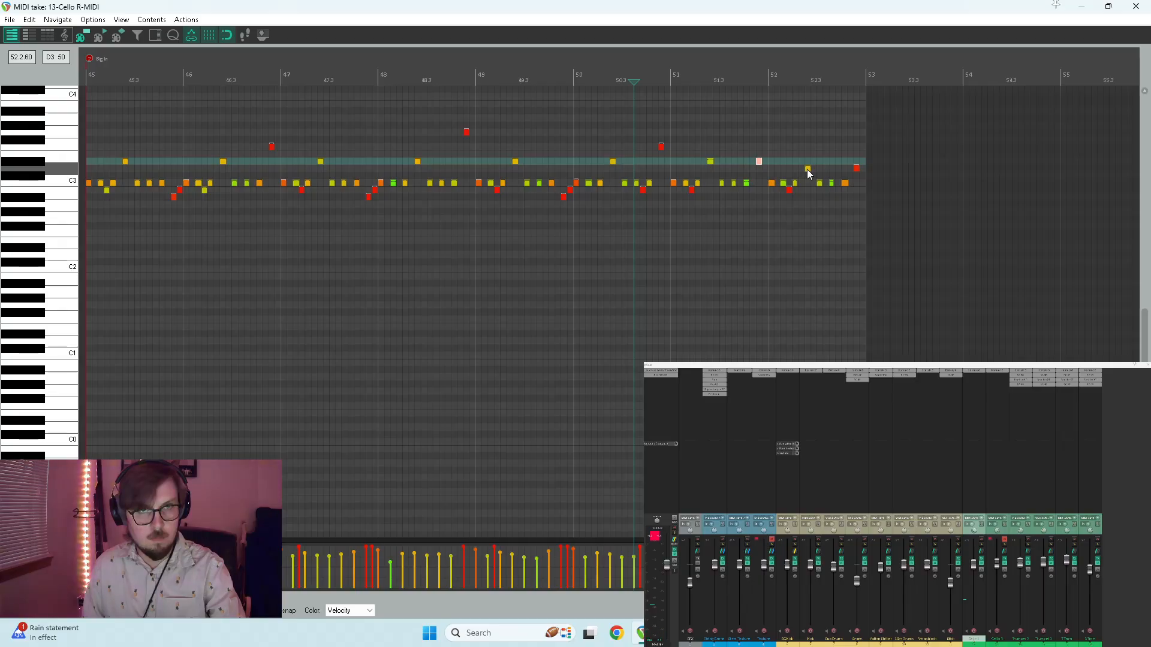
key("space")
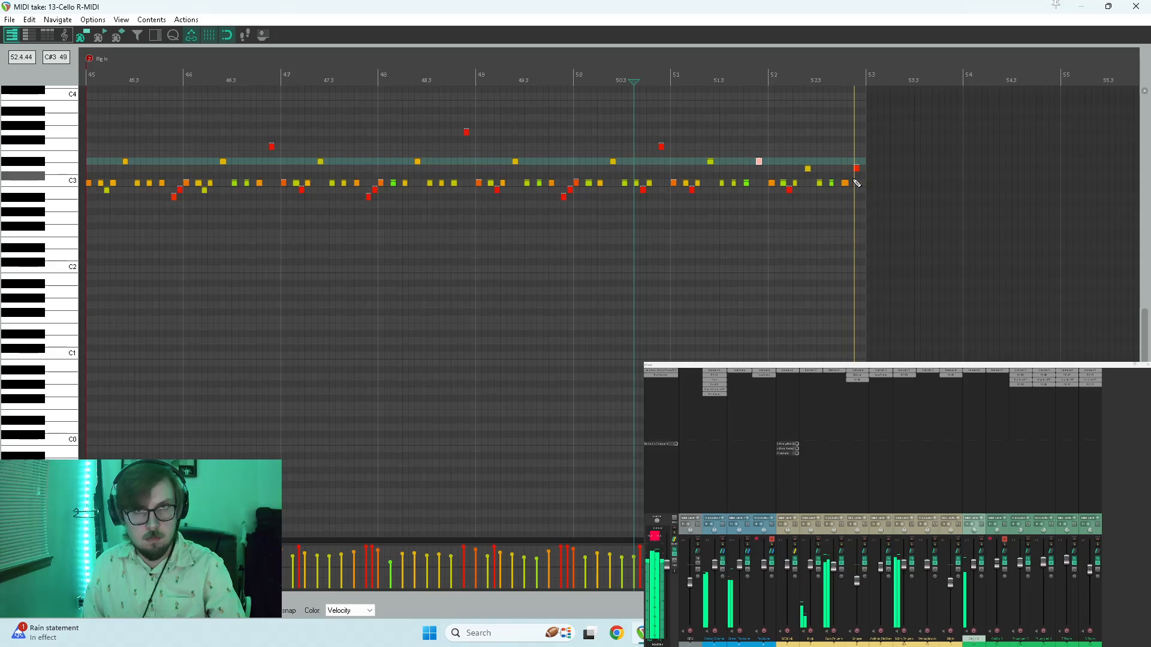
left_click(1136, 6)
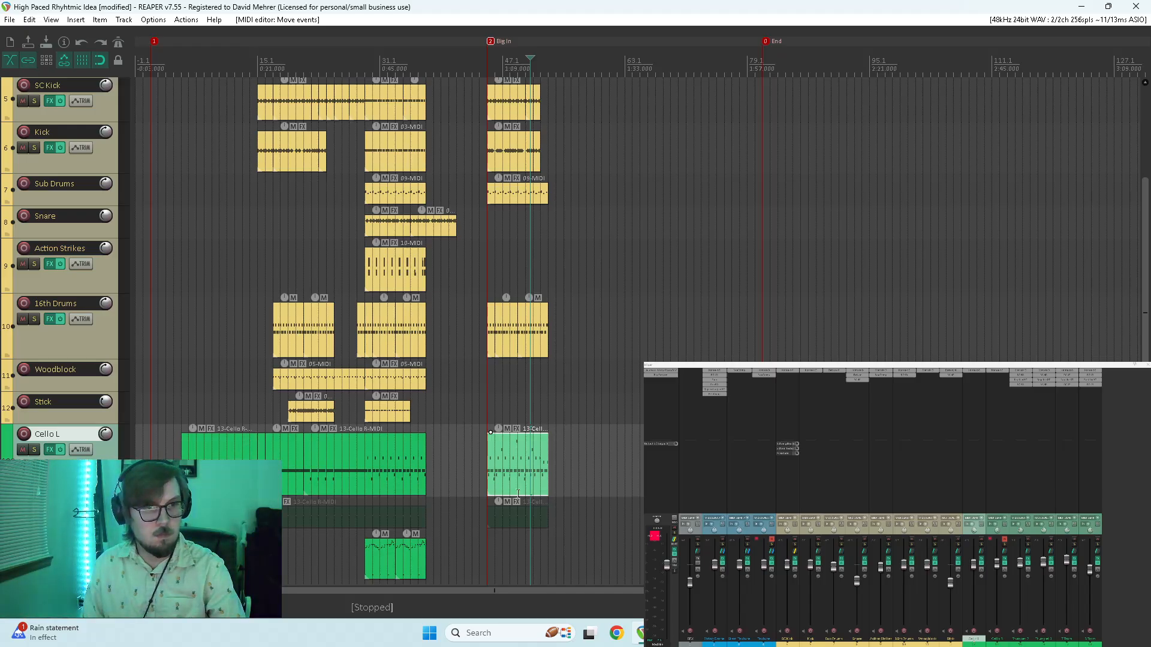
- Replace the Big In item on the track below Cello L with a copy of the edited Cello L item
left_click(517, 518)
key("Delete")
left_click(500, 473)
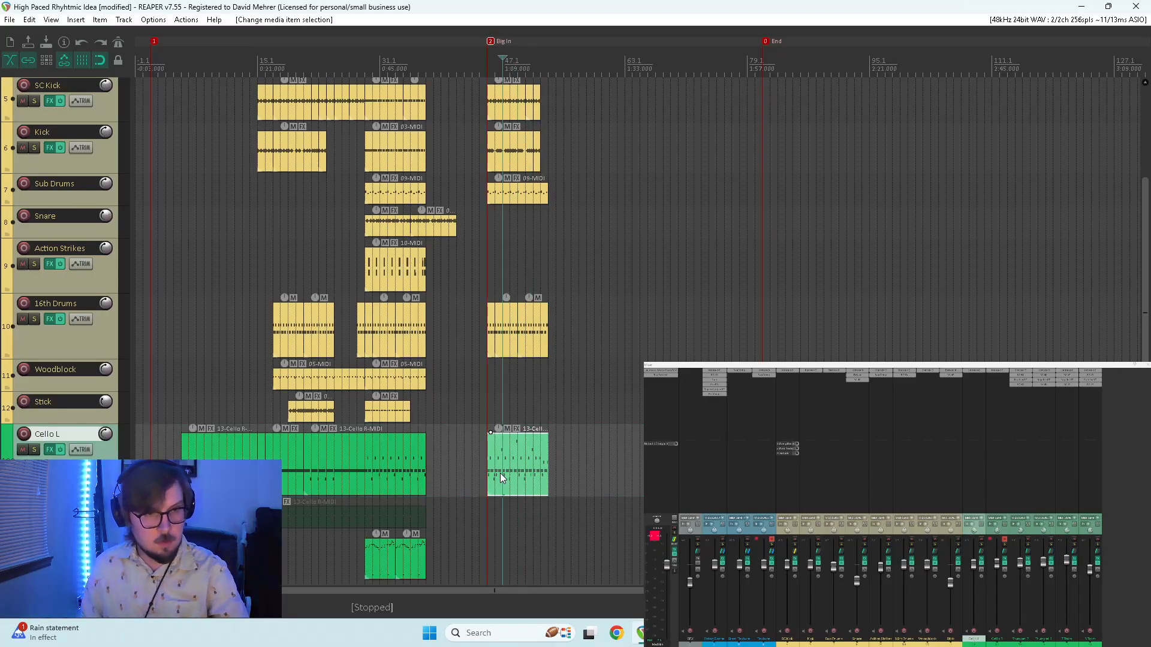
left_click_drag(500, 473, 505, 516)
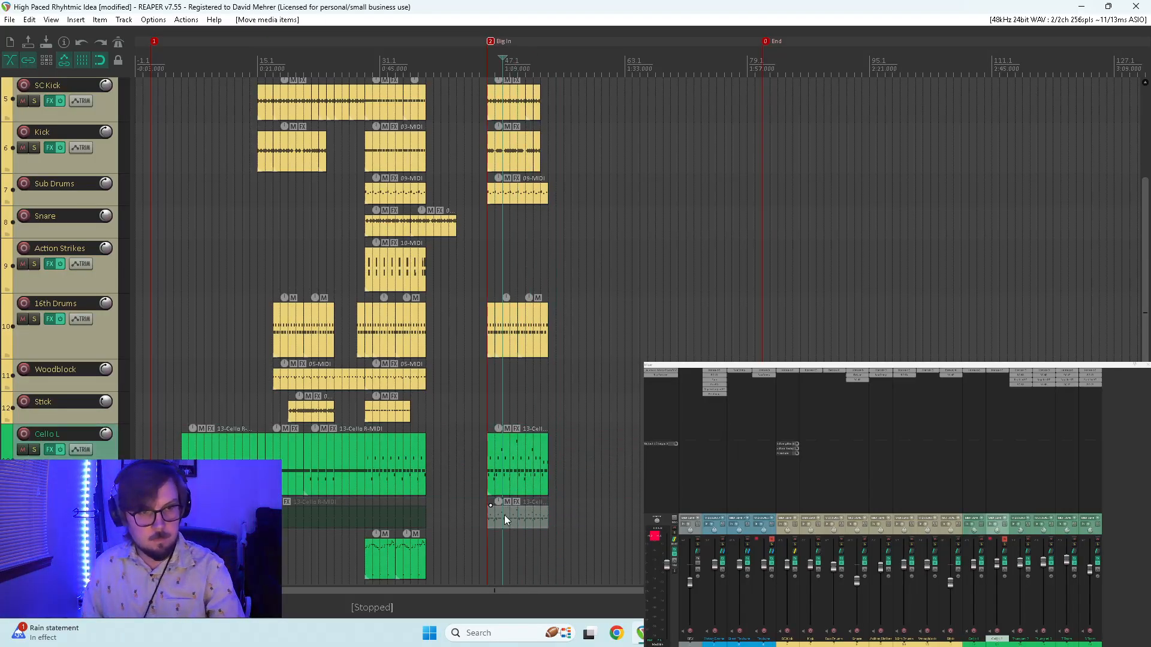
- Unmute the second cello track, play from the Big In marker and lower that track's volume slightly
left_click(1004, 540)
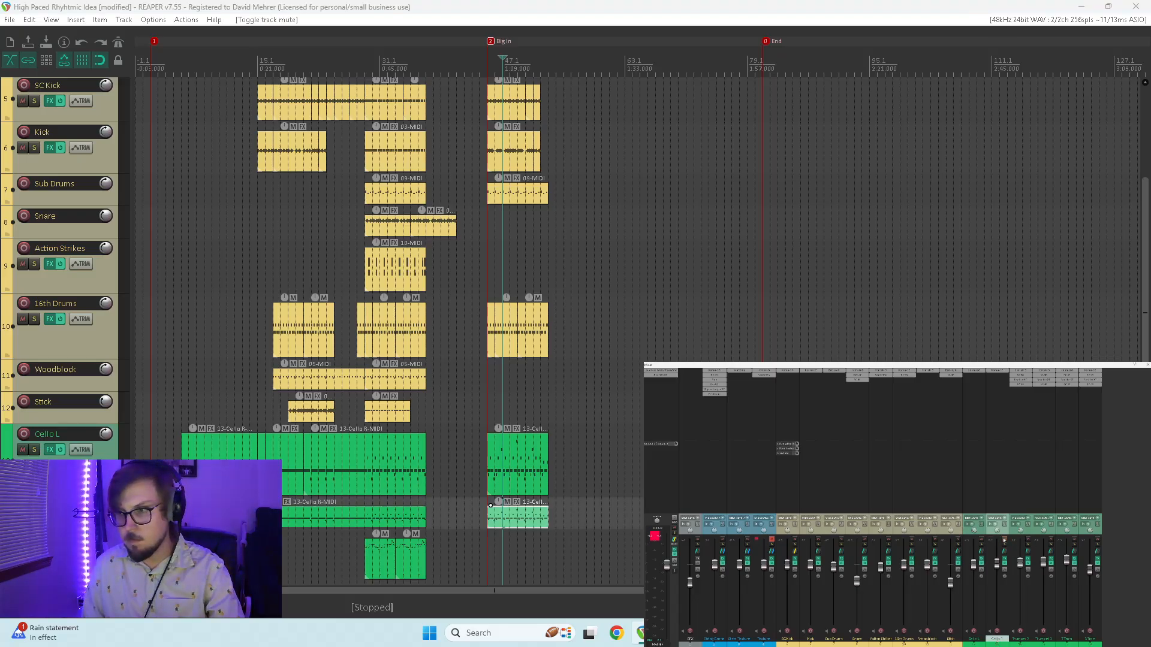
key("space")
left_click(488, 410)
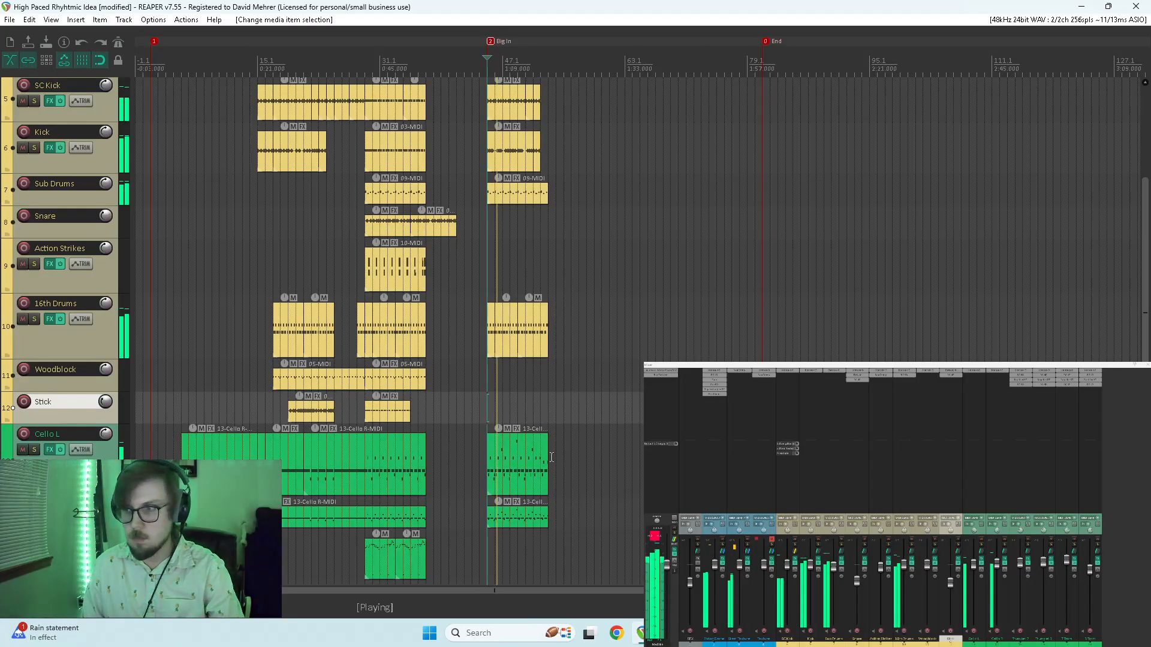
left_click_drag(998, 566, 1000, 568)
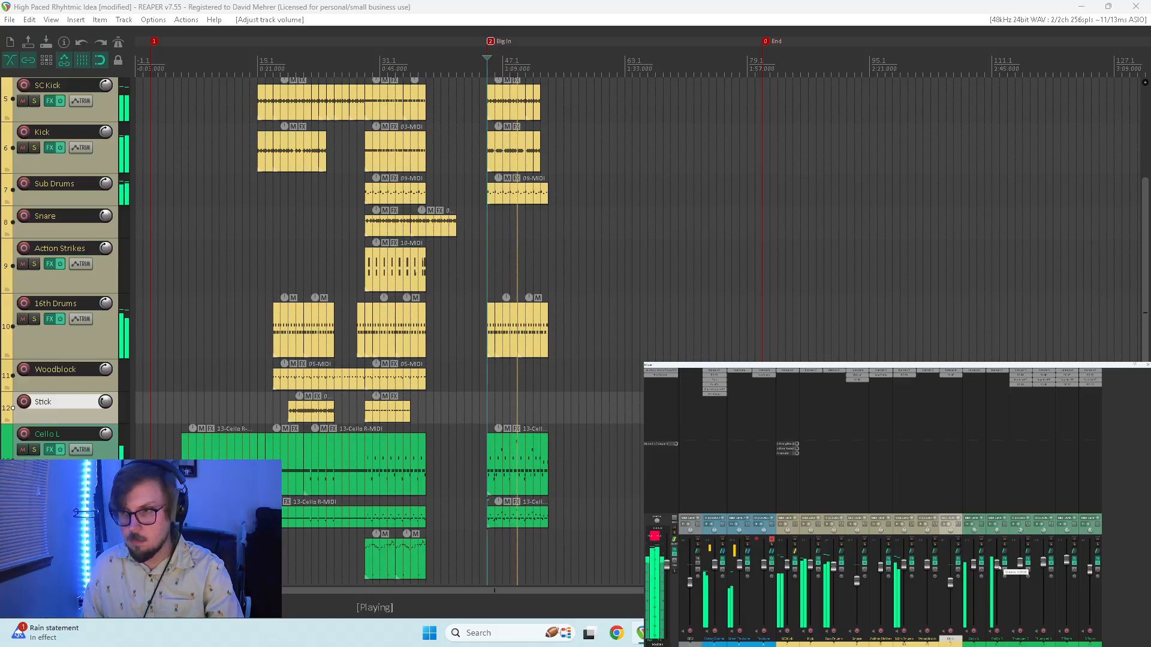
- Lower the velocities of the loudest notes in the Cello L item at Big In, using an enlarged velocity lane
double_click(505, 463)
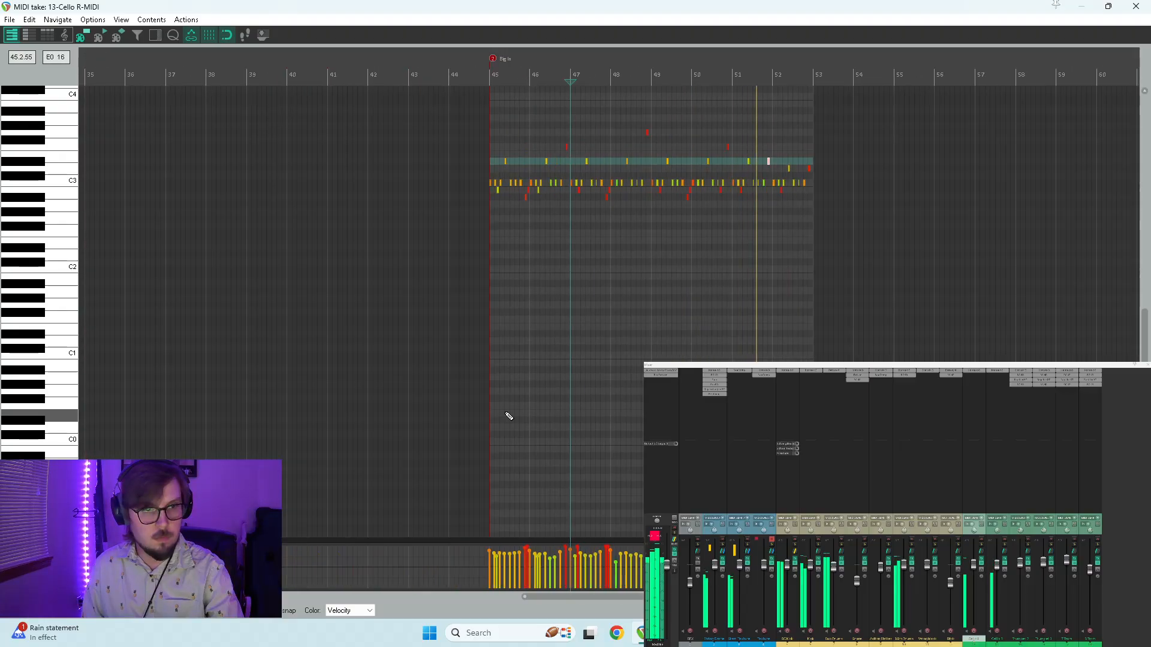
left_click_drag(359, 540, 360, 399)
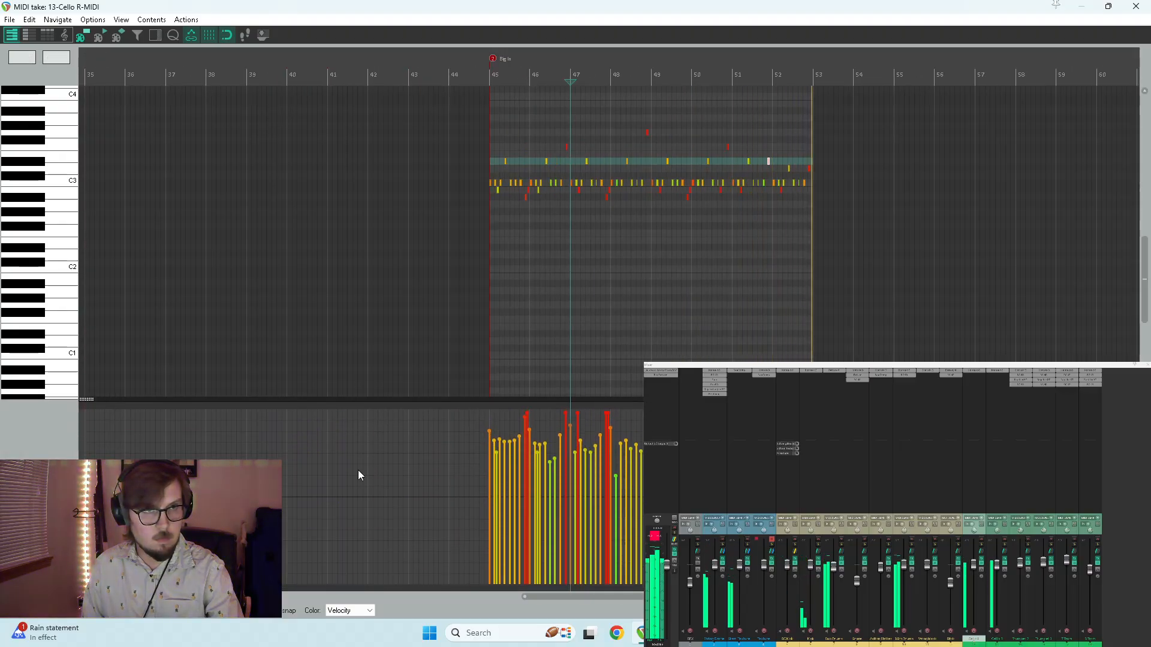
left_click_drag(520, 422, 781, 419)
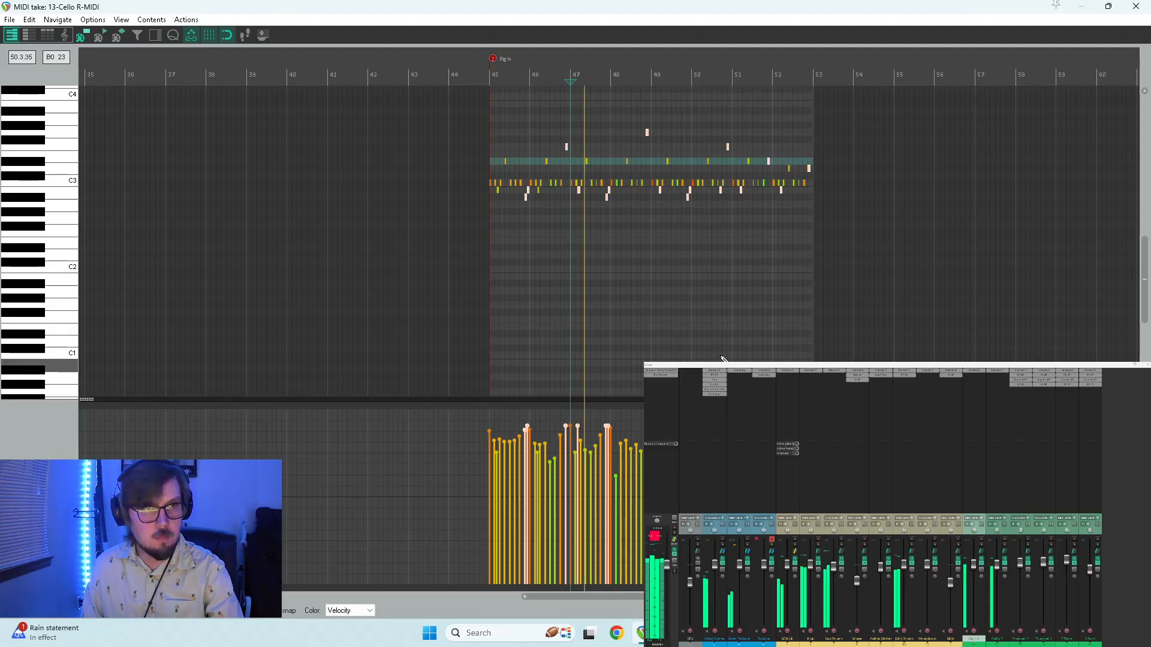
left_click(1135, 6)
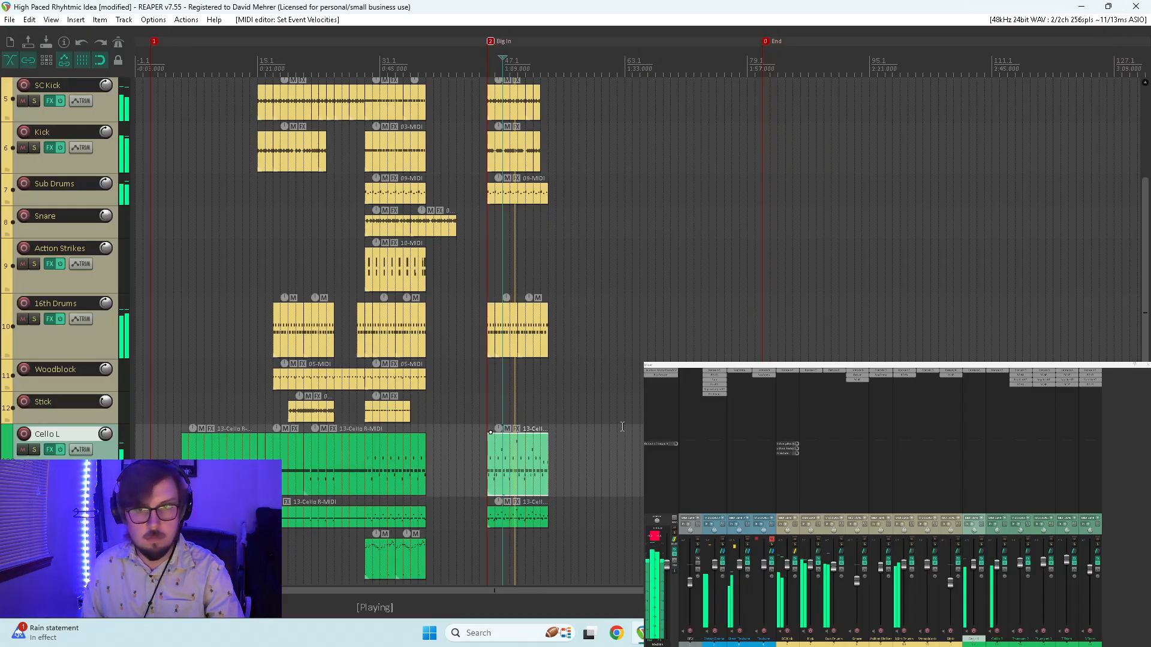
- Reduce the loudest note velocities in the second cello's Big In item to about 114
left_click(528, 517)
scroll(661, 385, "down", 2)
scroll(661, 384, "left", 5)
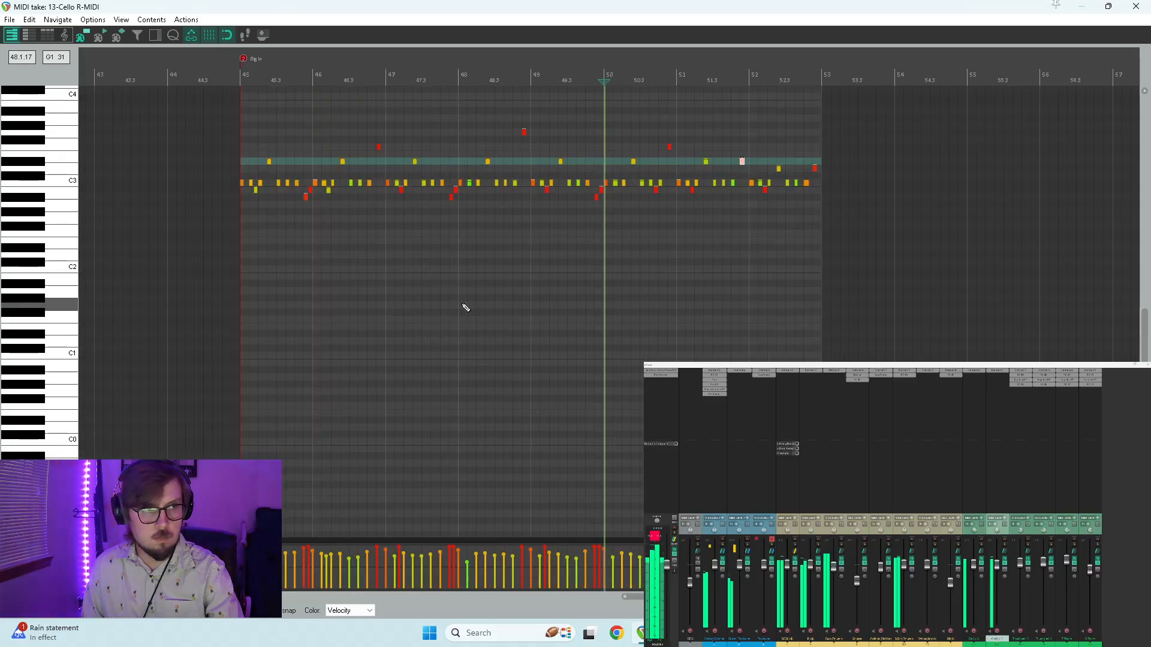
left_click_drag(286, 539, 836, 427)
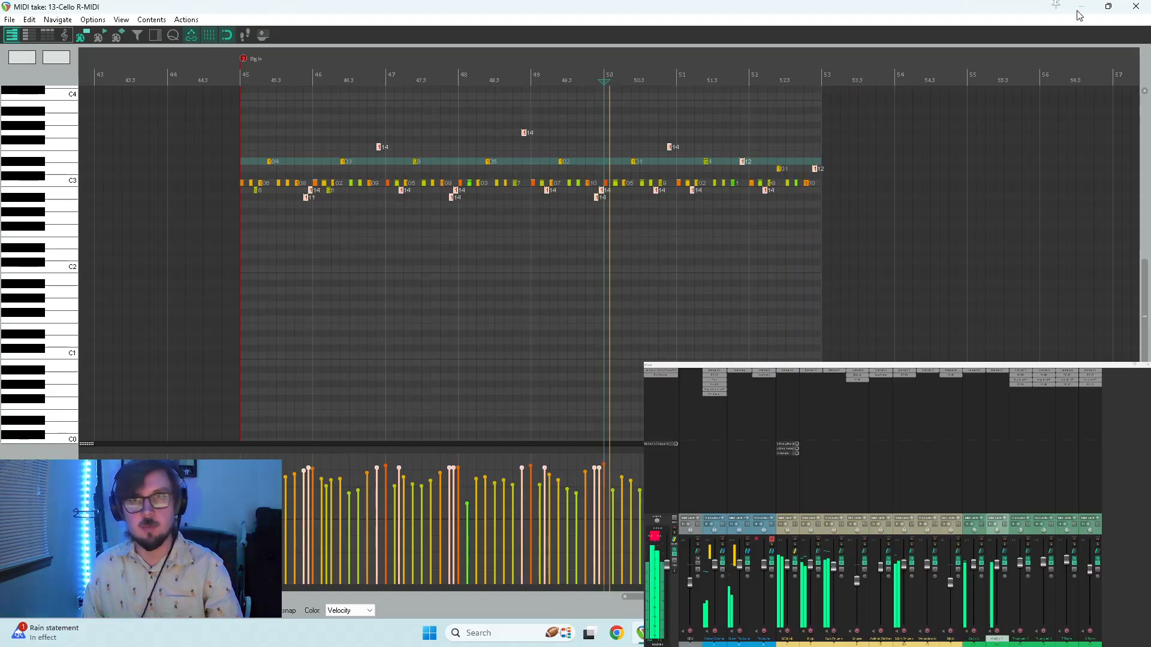
left_click(1080, 8)
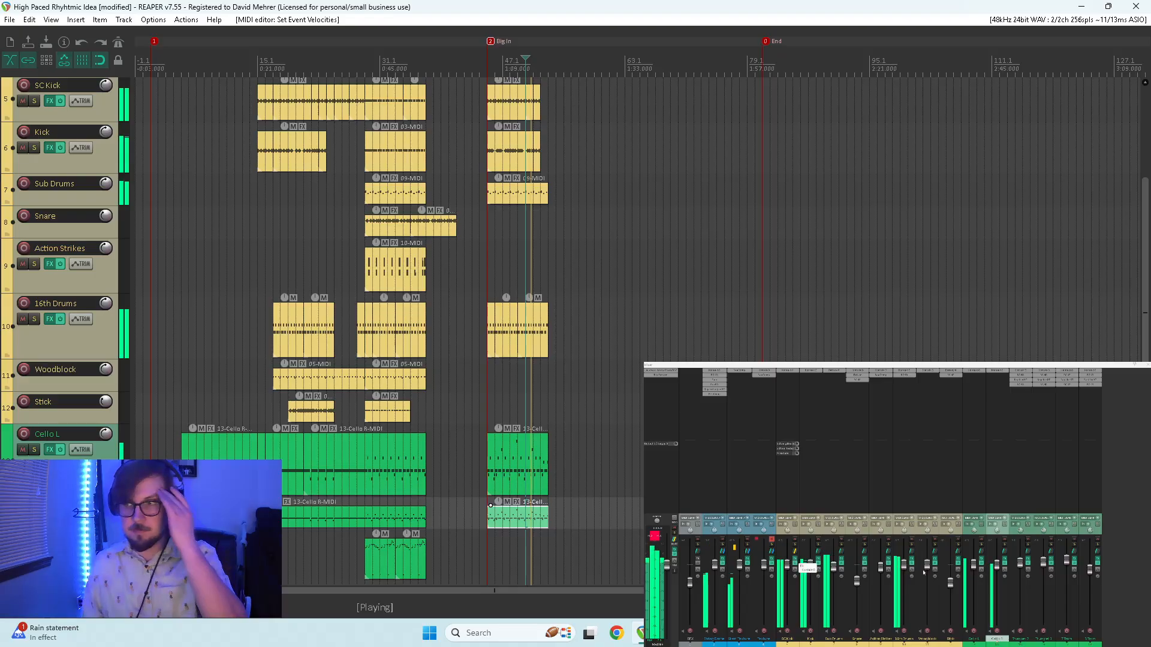
- Solo both cello tracks briefly, unsolo them and listen to the Big In section in the full mix
left_click(982, 544)
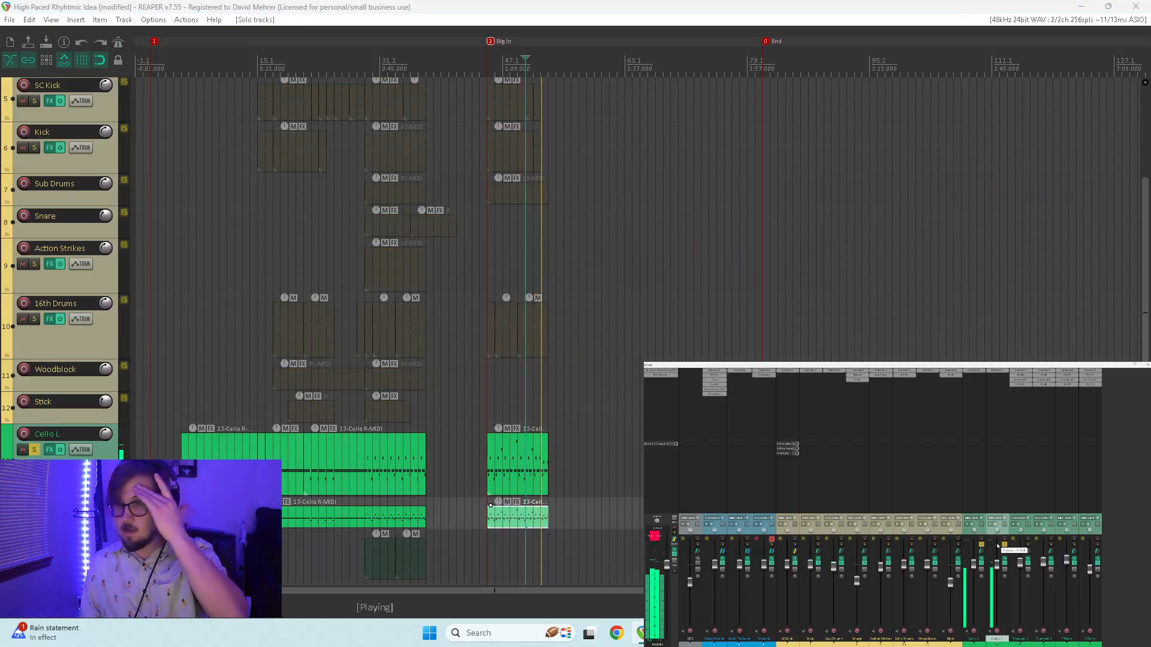
left_click(982, 545)
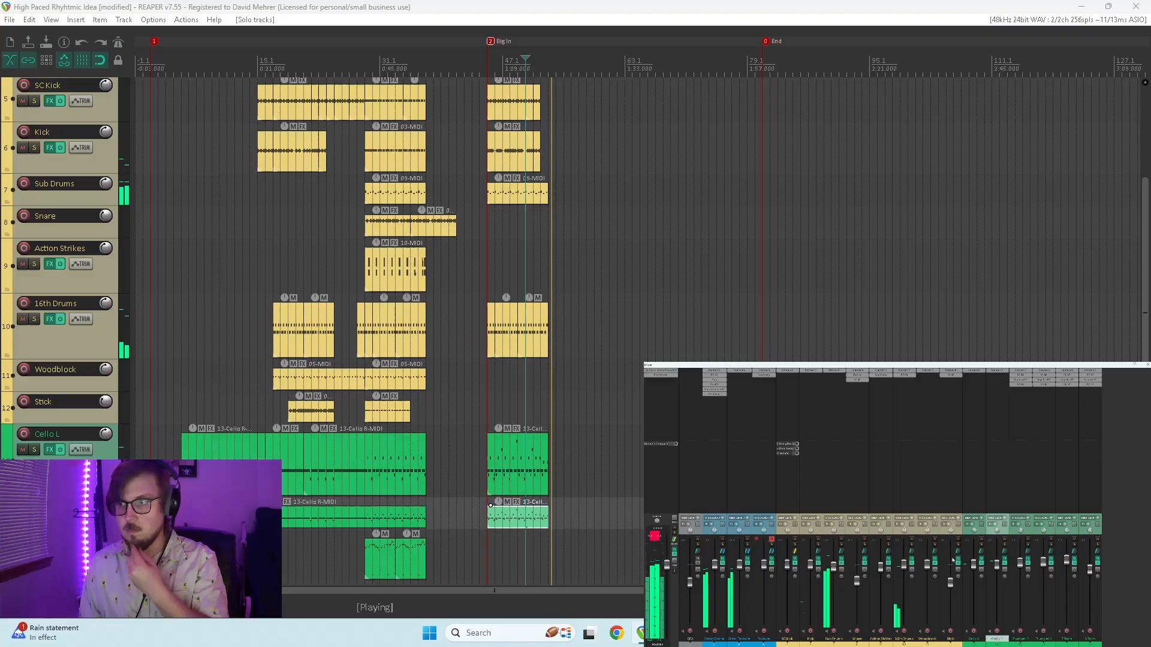
key("space")
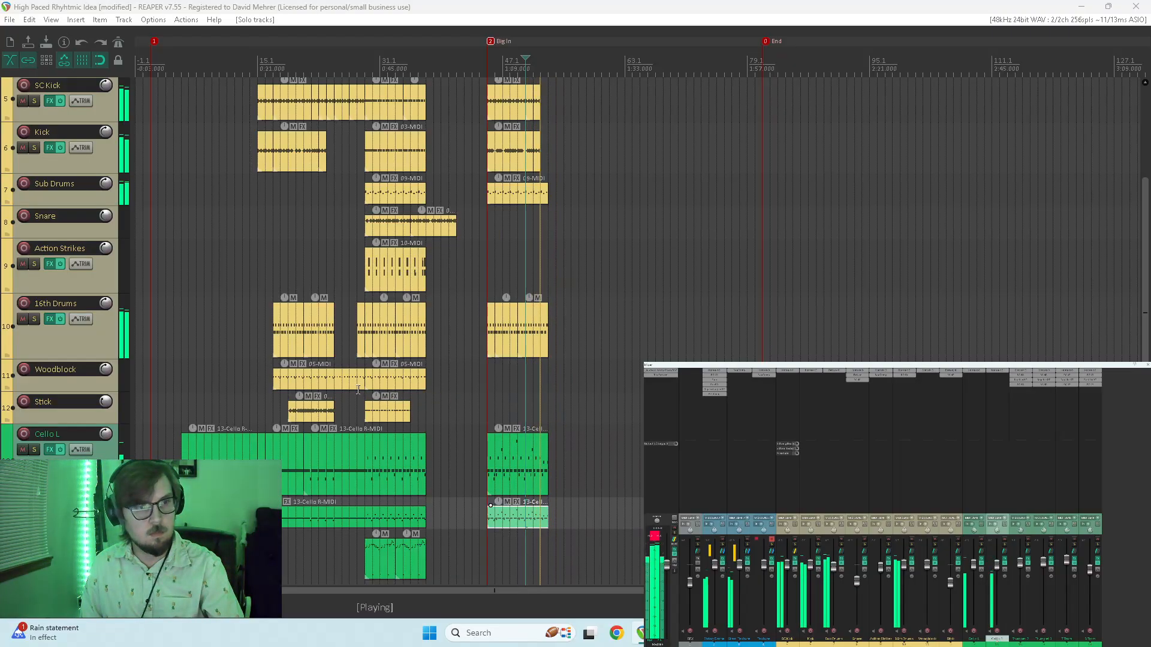
key("space")
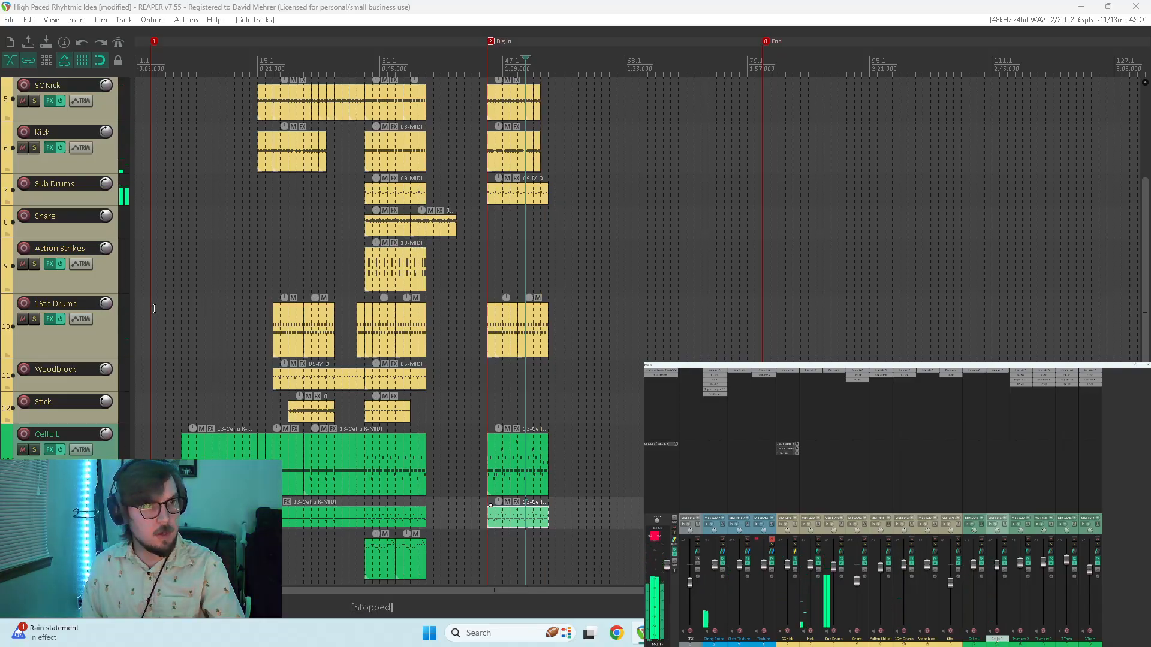
- Play the arrangement from the start marker through the Big In section
left_click(151, 305)
key("space")
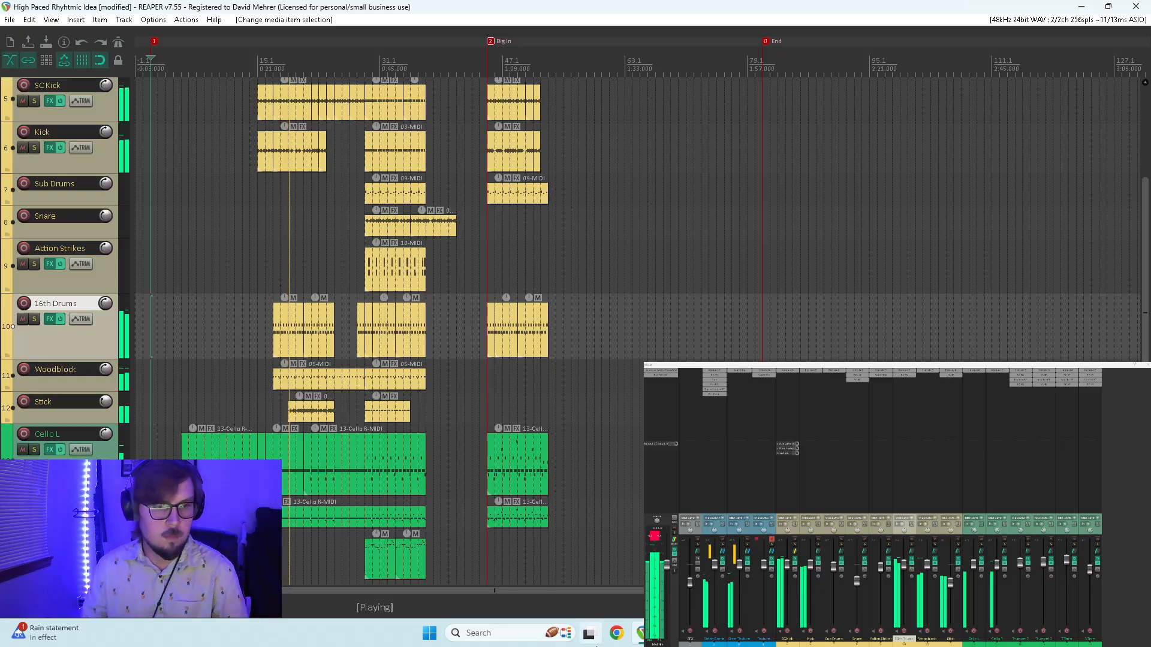
scroll(499, 591, "up", 2)
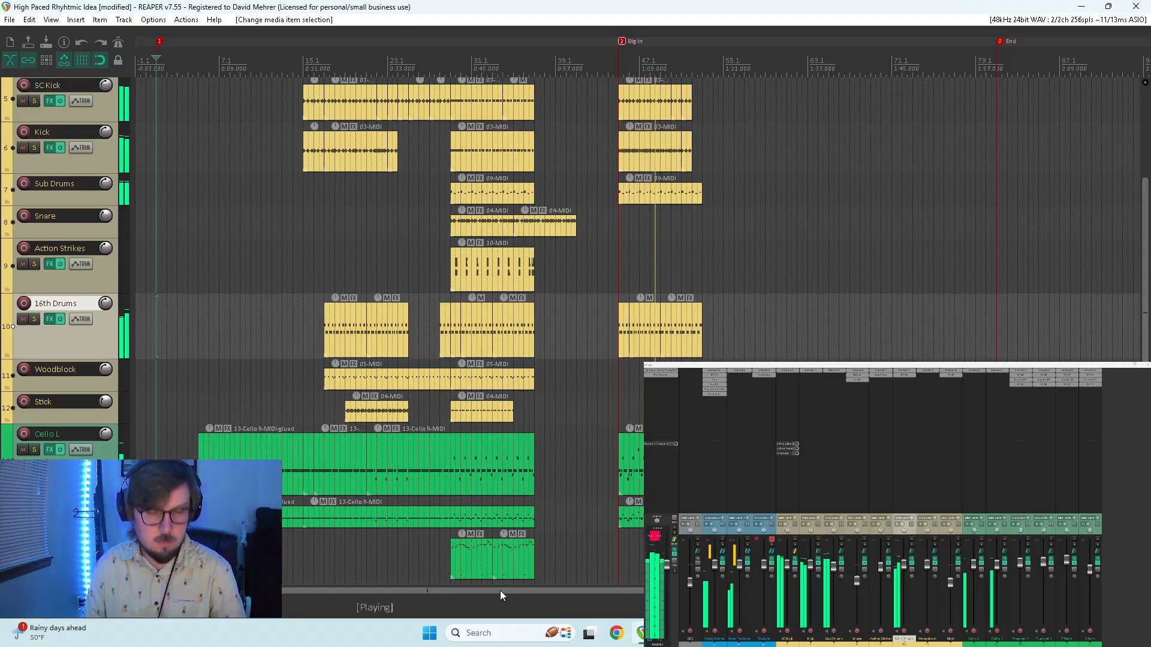
- Open the Cello L item at Big In for note editing and play it from the Big In marker
left_click(641, 473)
key("space")
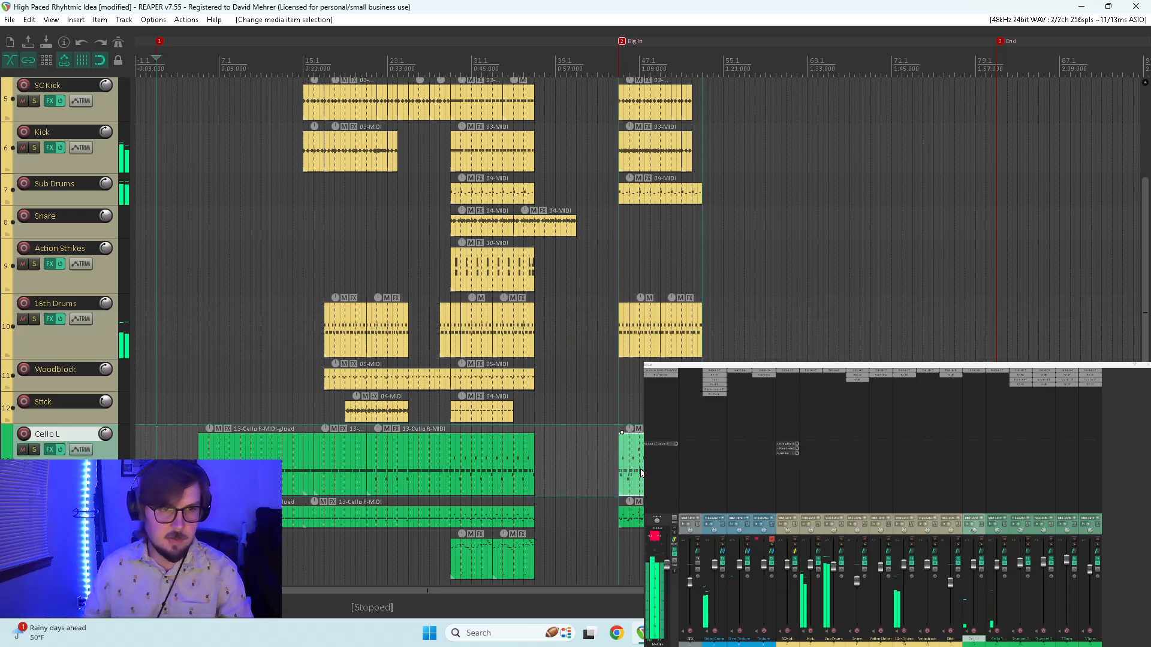
double_click(641, 473)
scroll(526, 236, "up", 3)
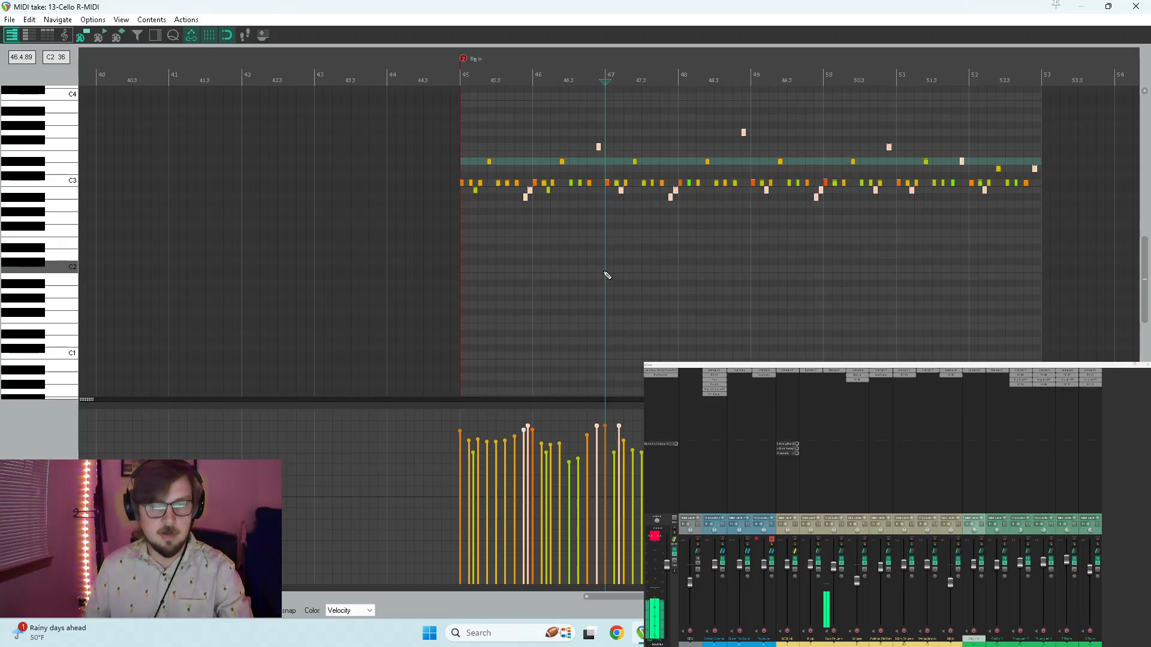
key("2")
key("space")
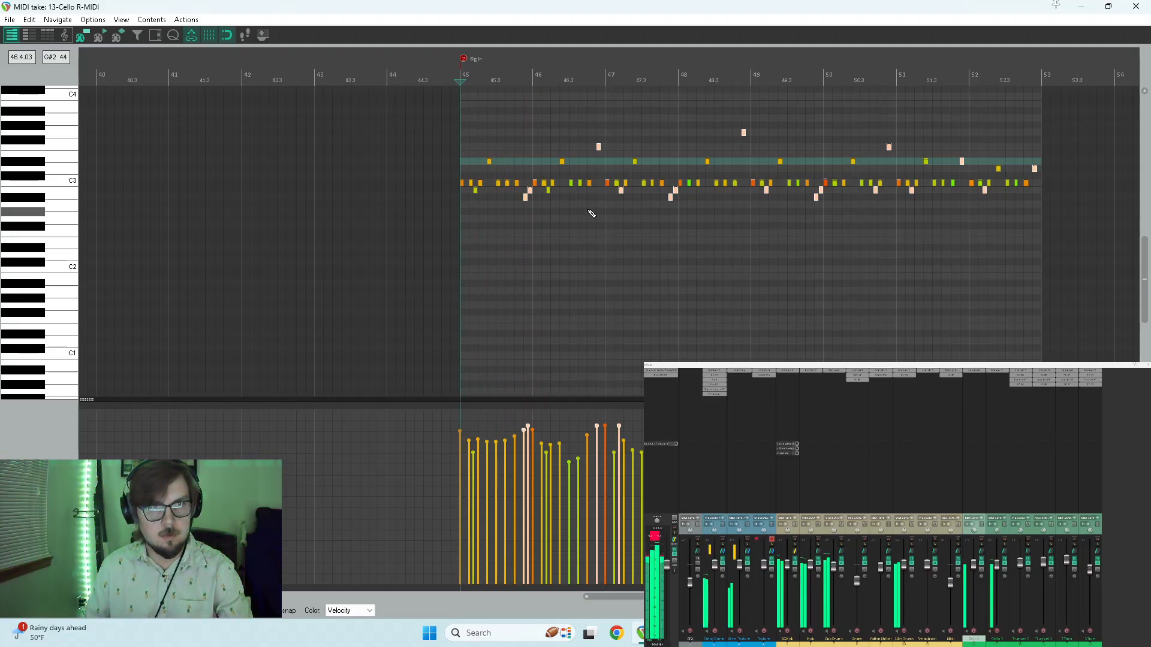
- Delete the B2 notes just before measures 46, 48 and 50 in the Cello L item
left_click(530, 192)
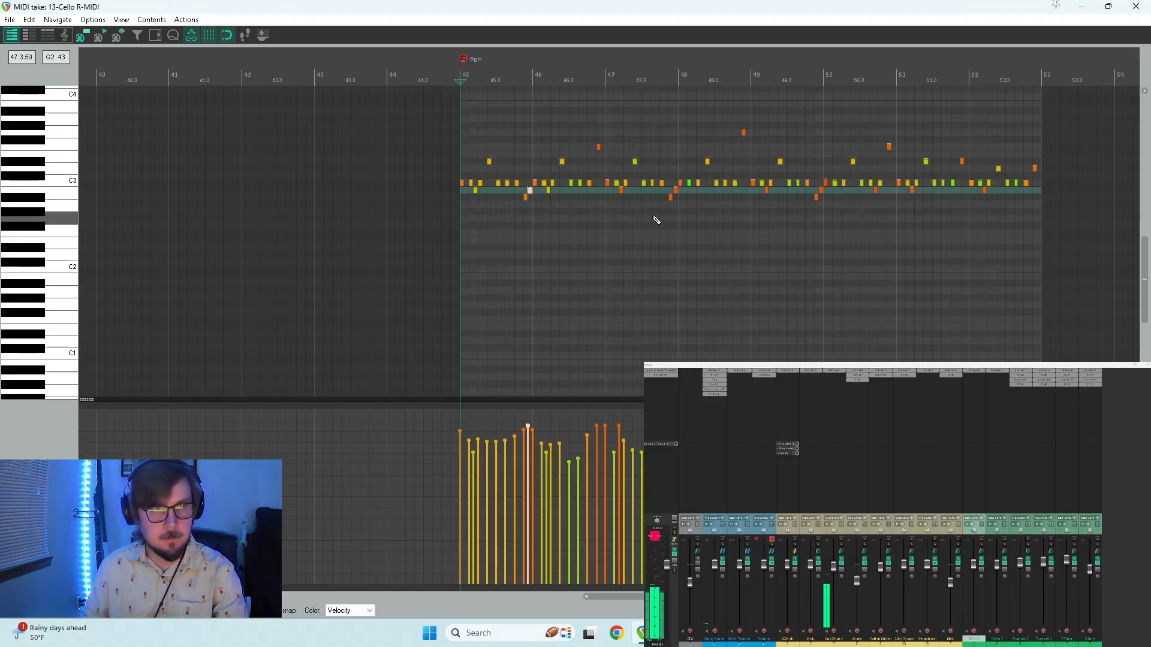
key("Delete")
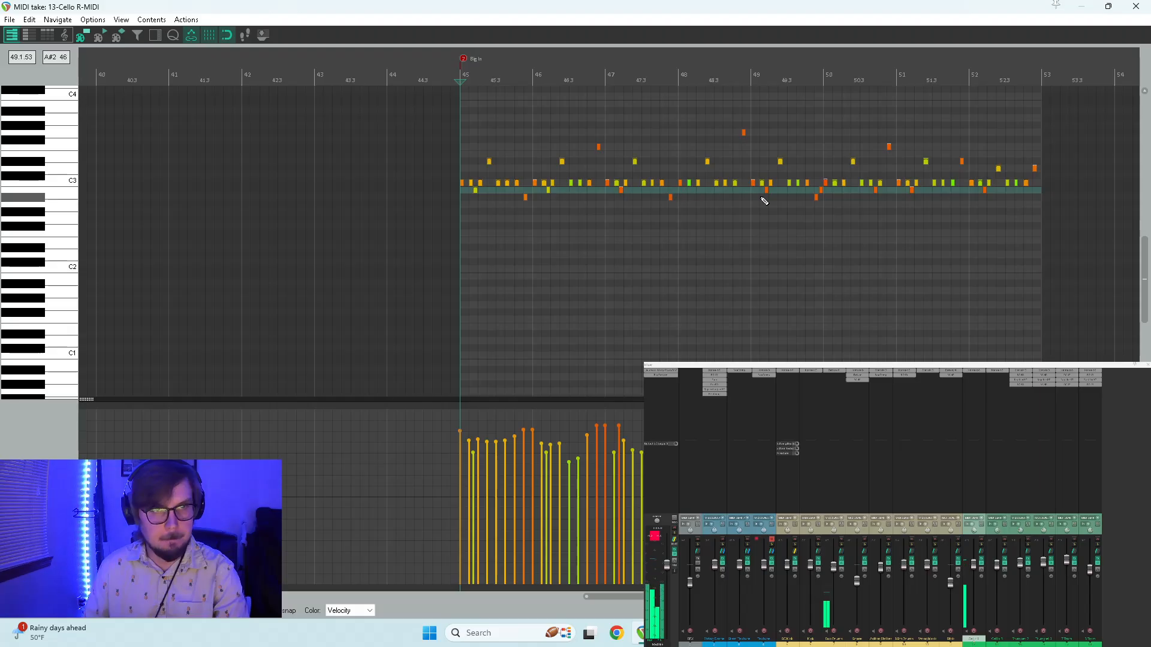
left_click(821, 189)
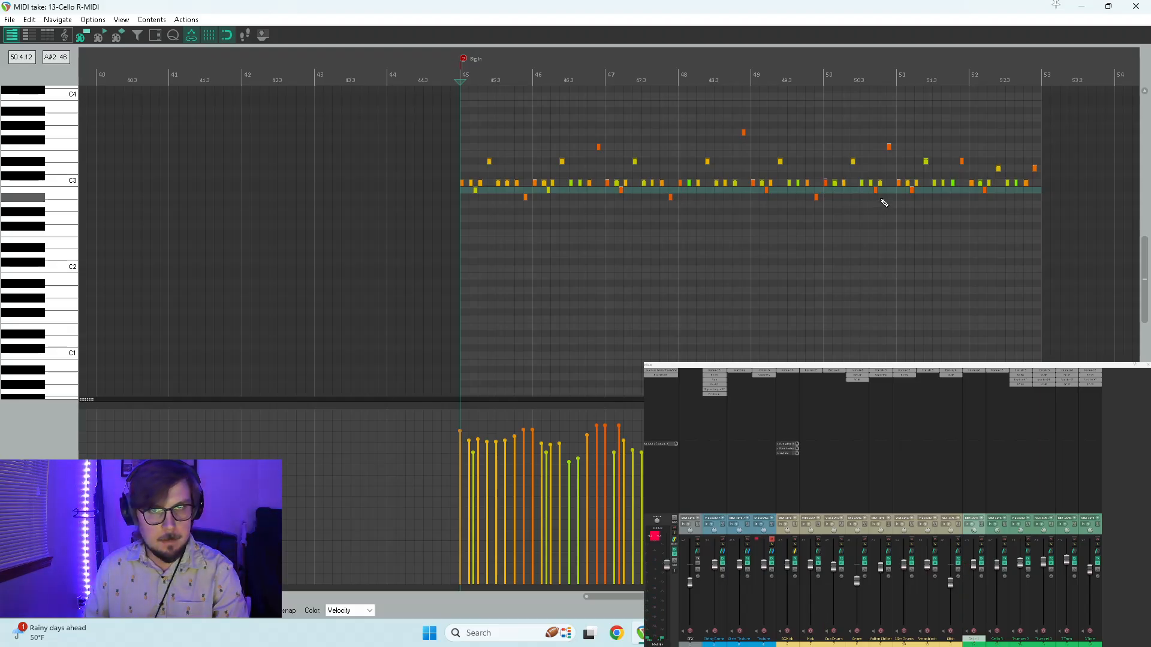
- Play the edited Cello L part from the Big In marker and close the note editor
key("space")
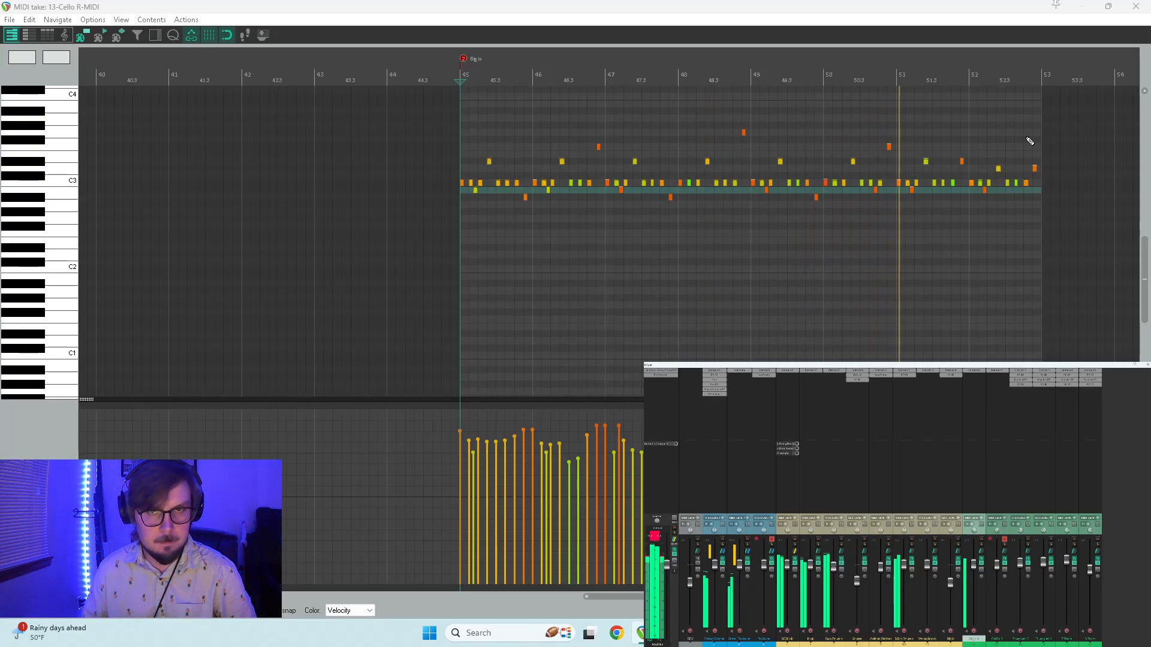
left_click(1136, 6)
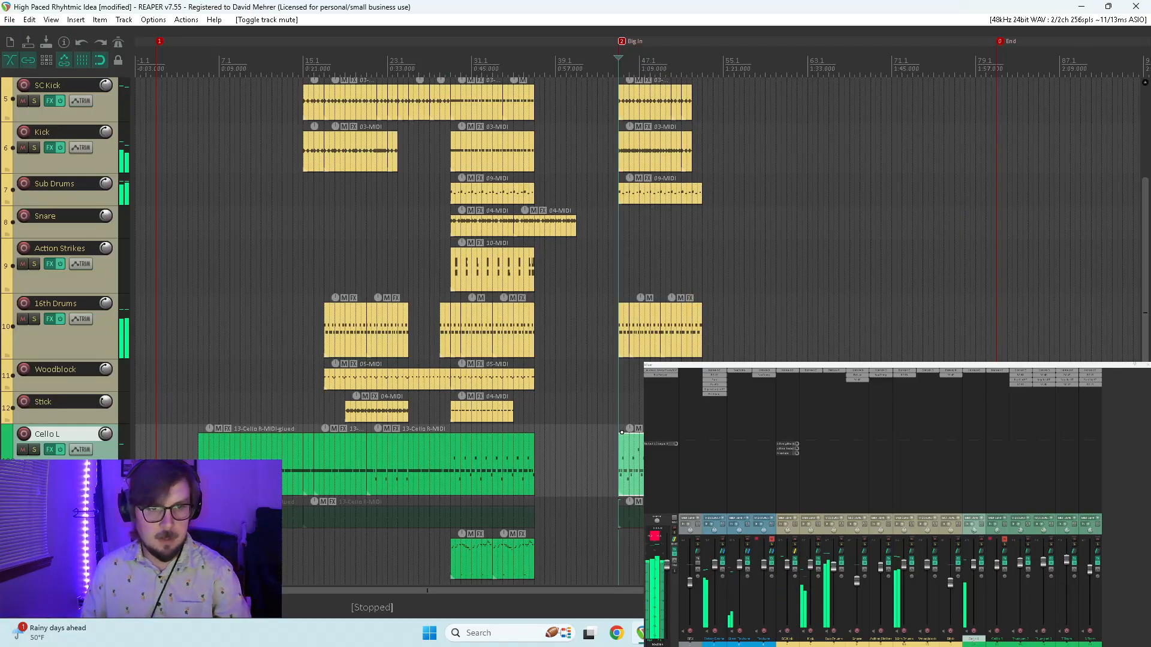
- Replace the Cello R item at Big In with a copy of the Cello L item from the same section
left_click(660, 517)
key("Delete")
left_click(660, 465)
key("shift+t")
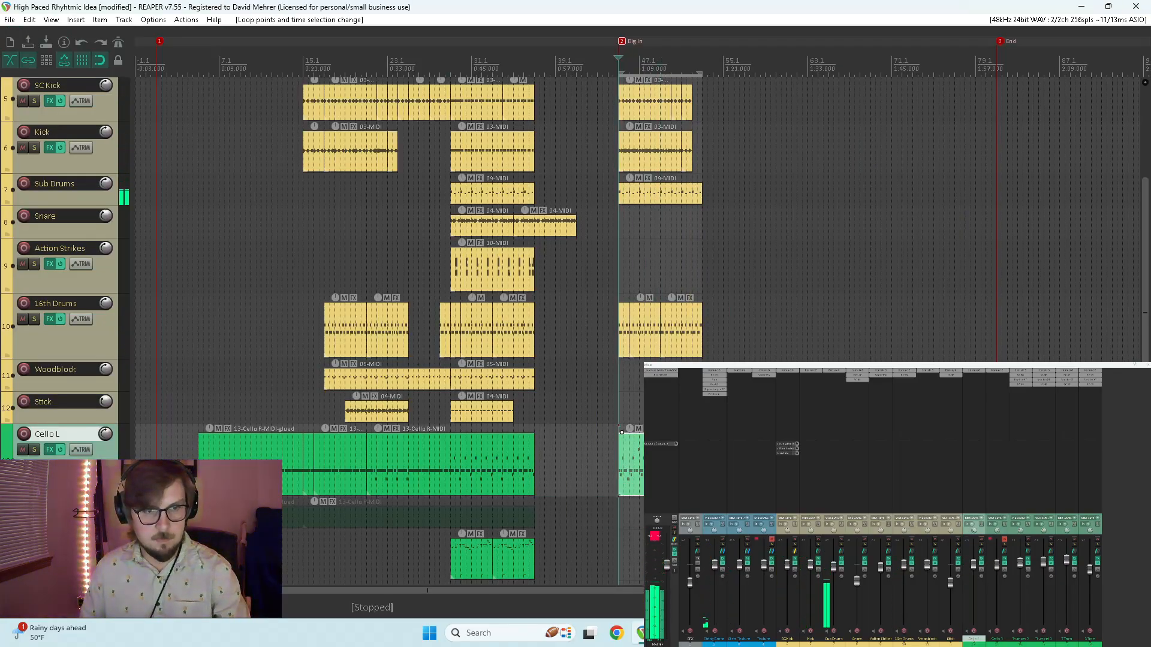
left_click_drag(660, 465, 660, 516)
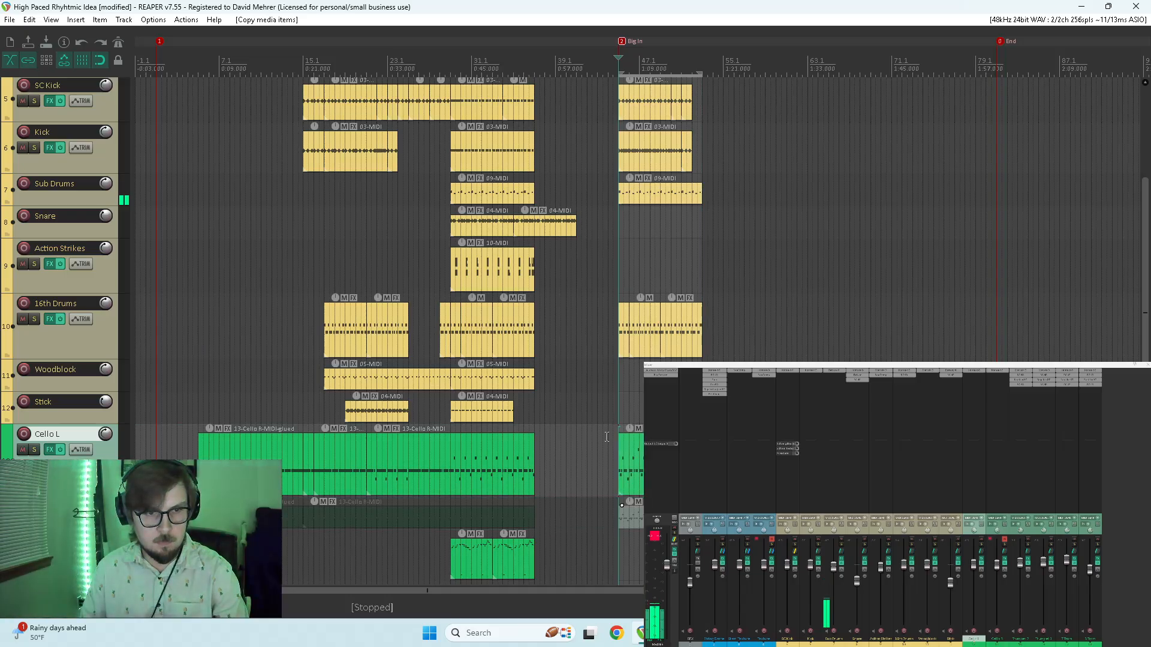
left_click(618, 413)
- Unmute the Cello R track, play the Big In section with both cellos and clear the loop selection
left_click(1004, 539)
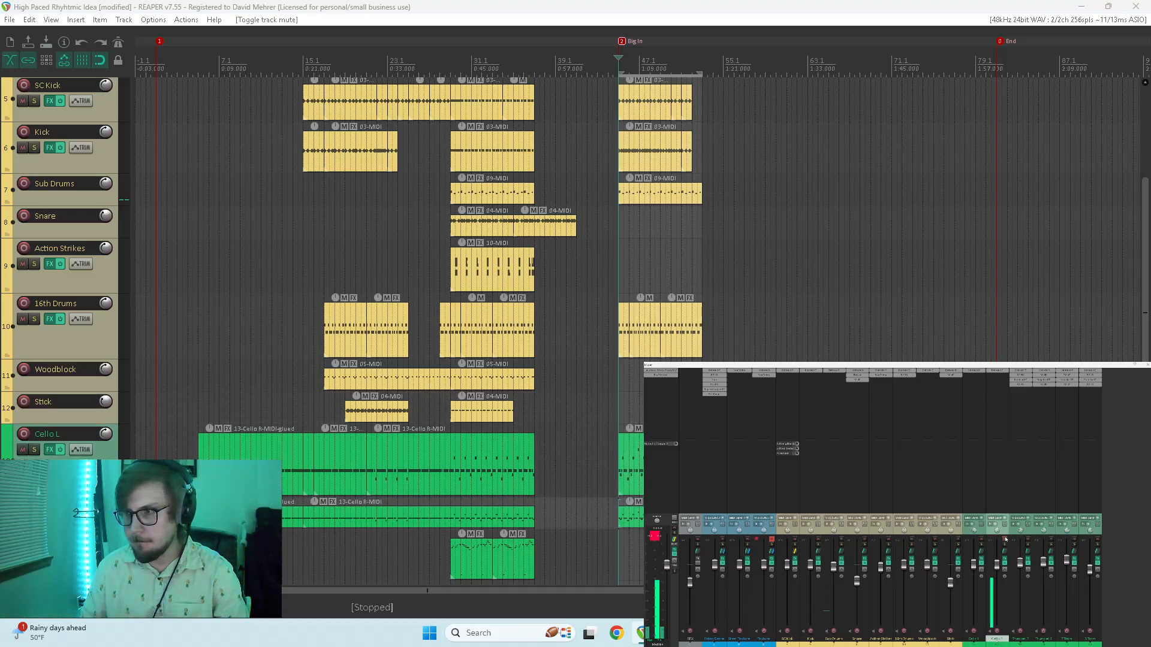
key("space")
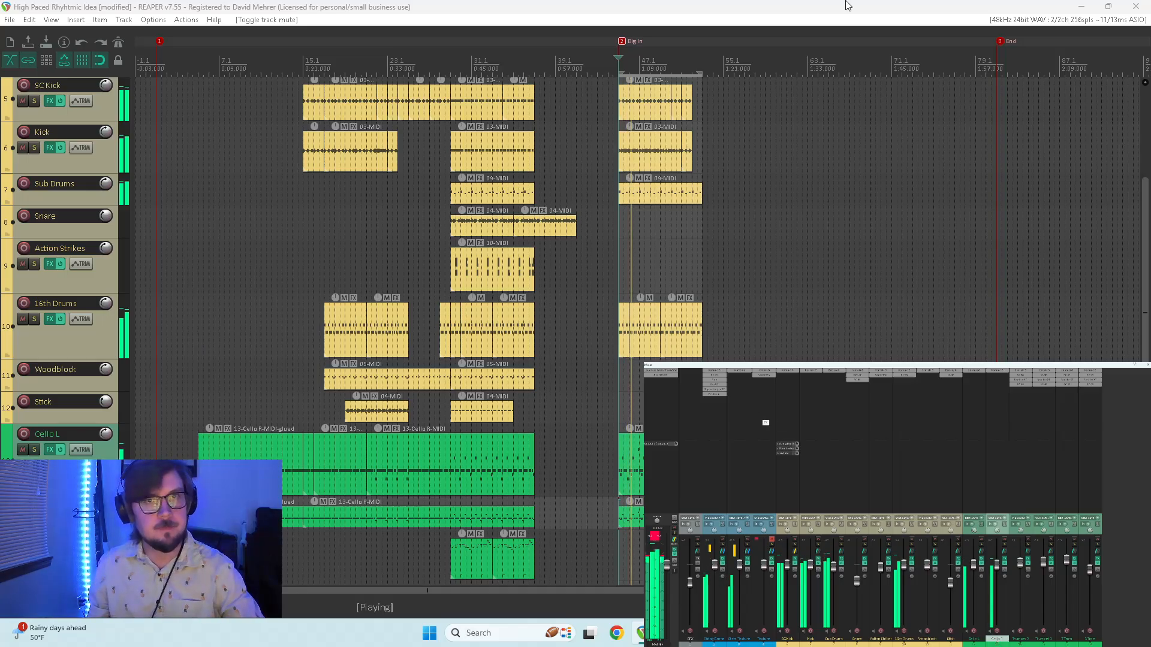
key("Escape")
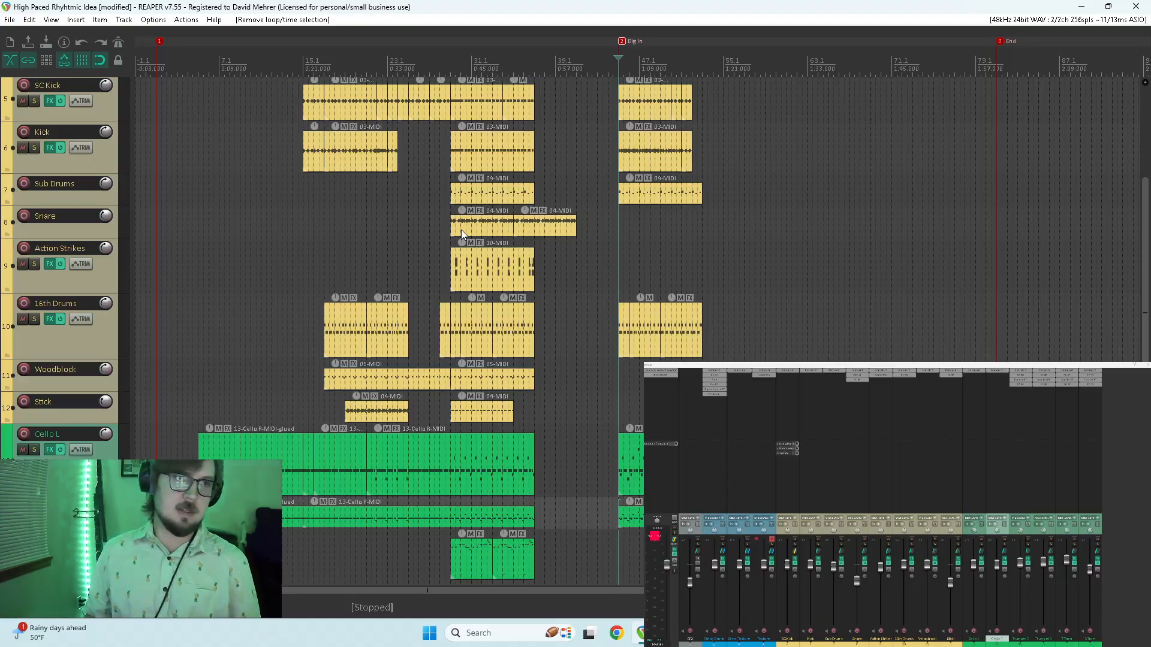
- Play the arrangement from measure 29 through the end of the section at Big In
left_click(451, 241)
key("space")
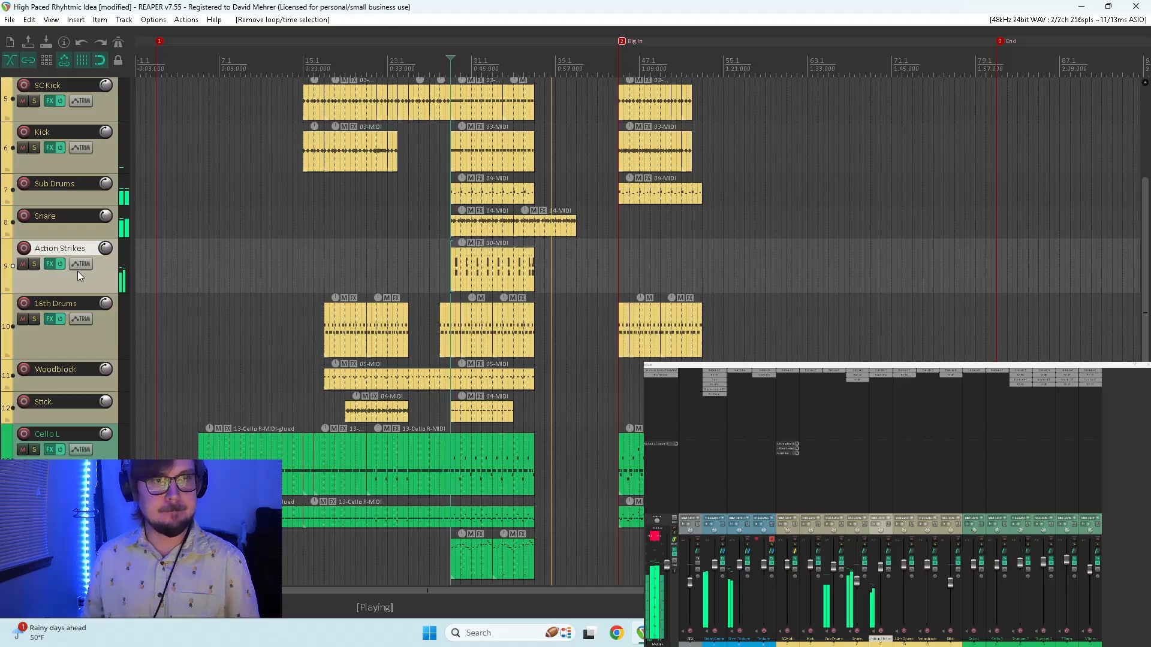
scroll(77, 270, "down", 6)
scroll(74, 270, "up", 5)
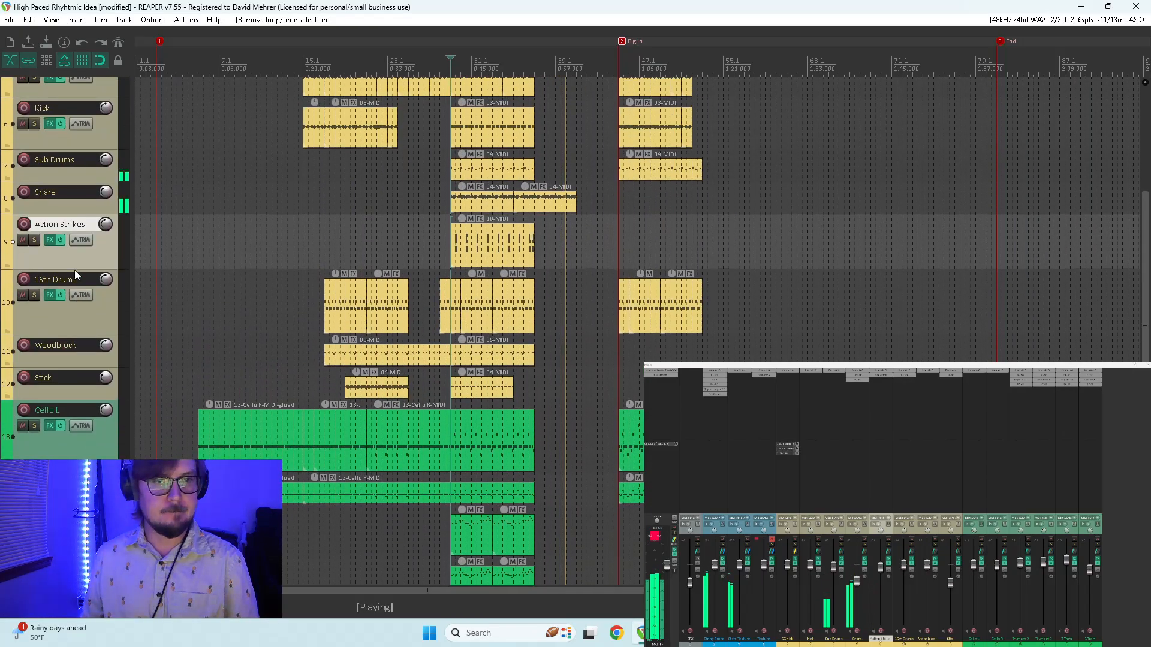
scroll(75, 269, "up", 8)
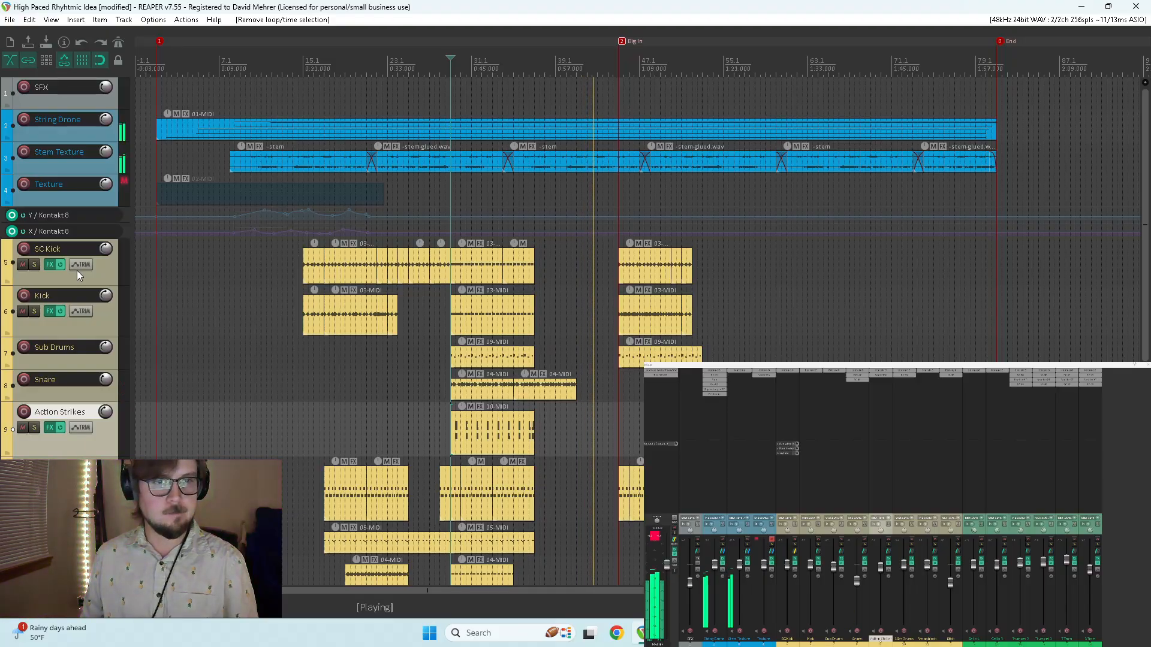
scroll(77, 271, "down", 6)
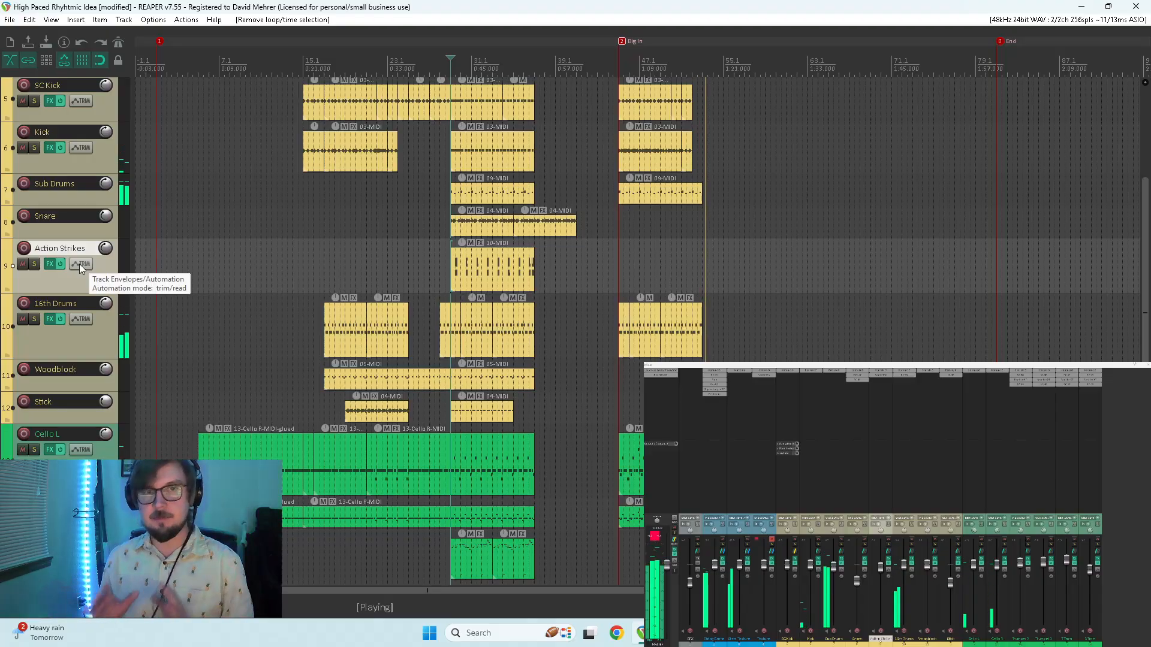
key("space")
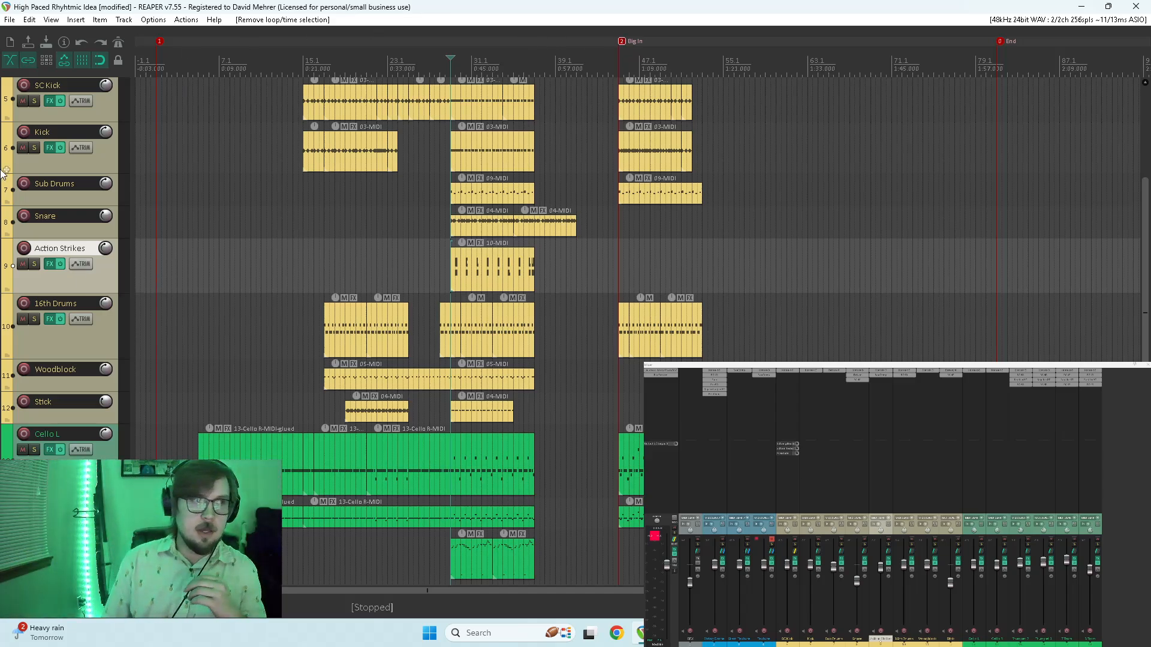
- Move the Big In marker to measure 53, the end of the second cello and drum section, and play across it
scroll(36, 160, "up", 3)
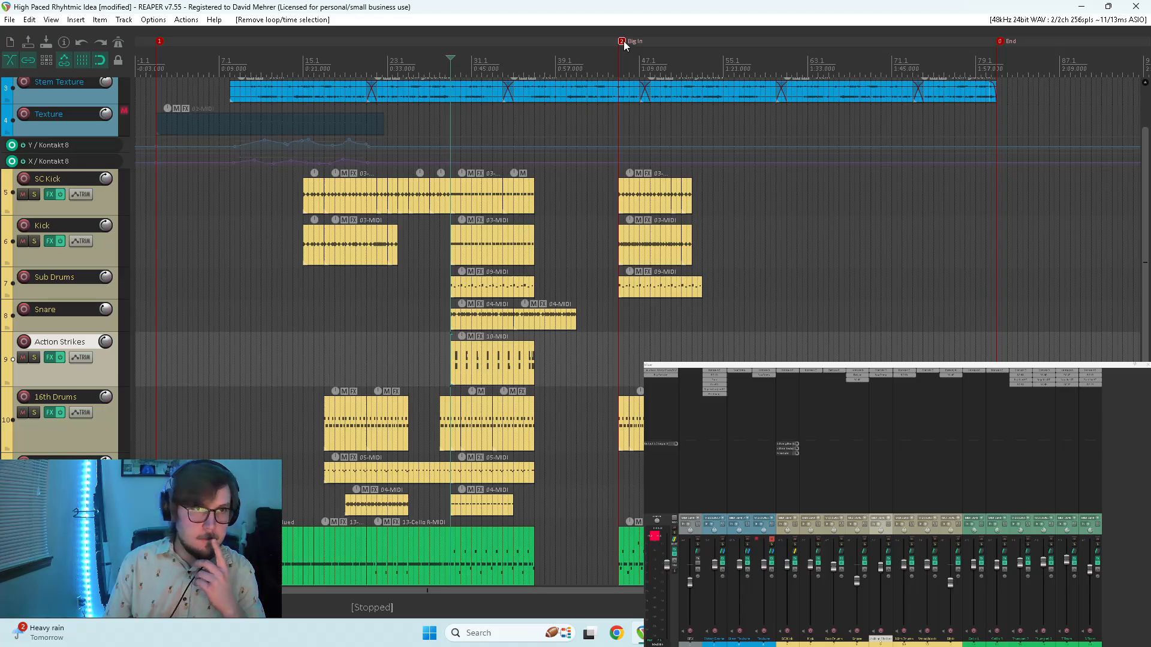
left_click_drag(622, 42, 705, 66)
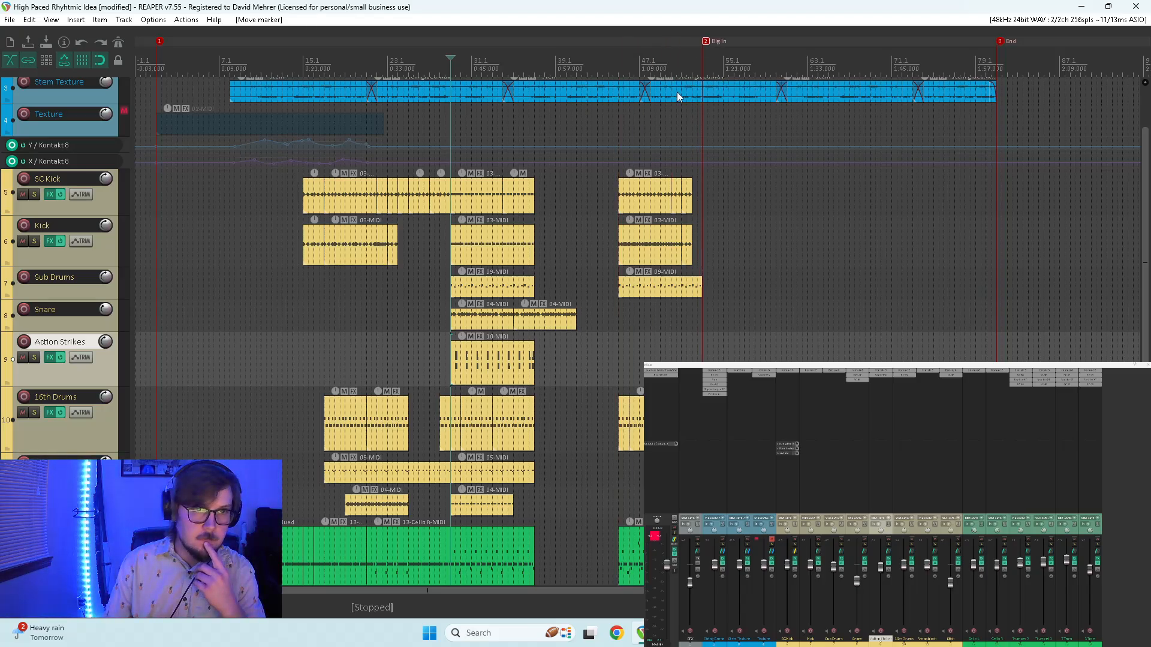
left_click(680, 119)
key("space")
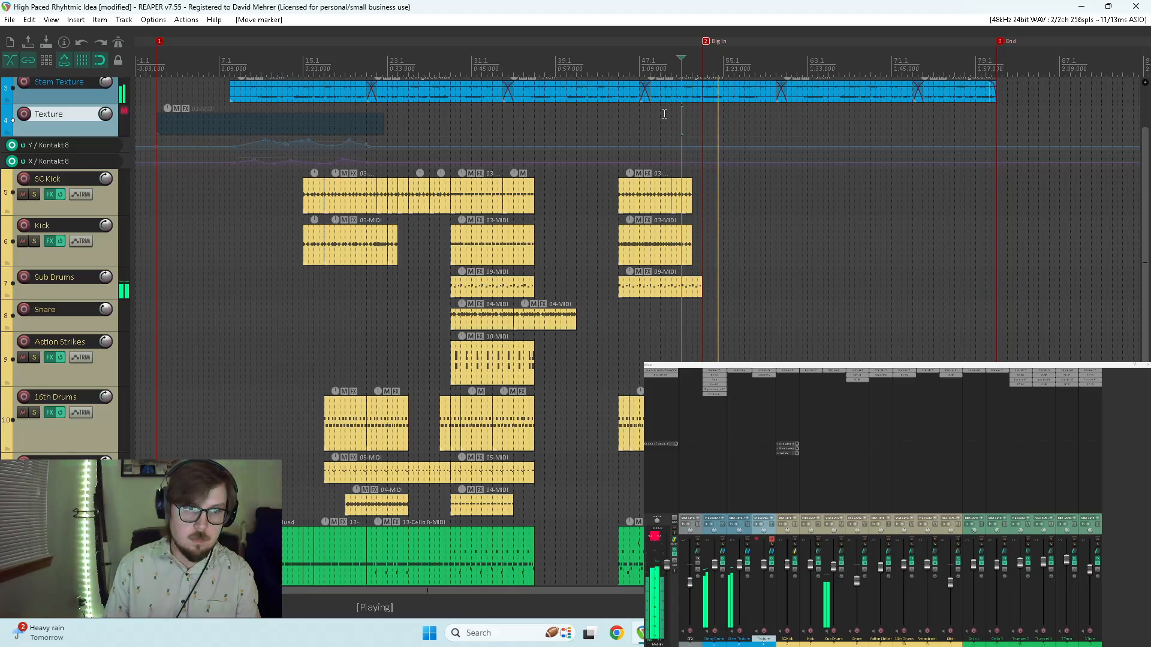
left_click(703, 238)
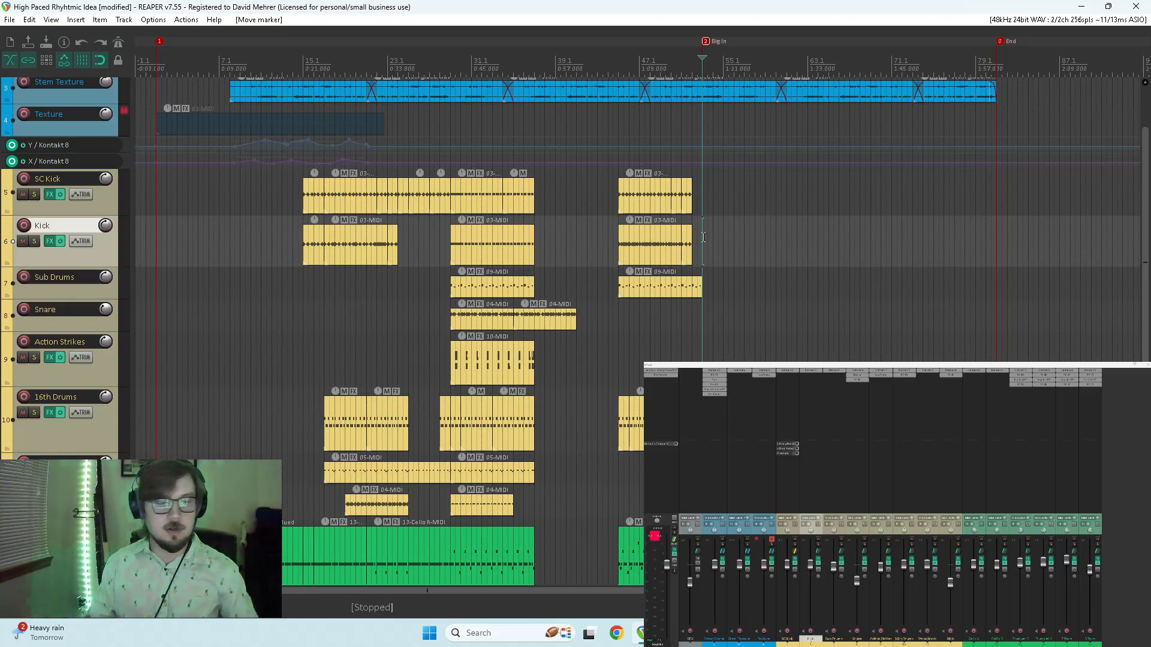
key("space")
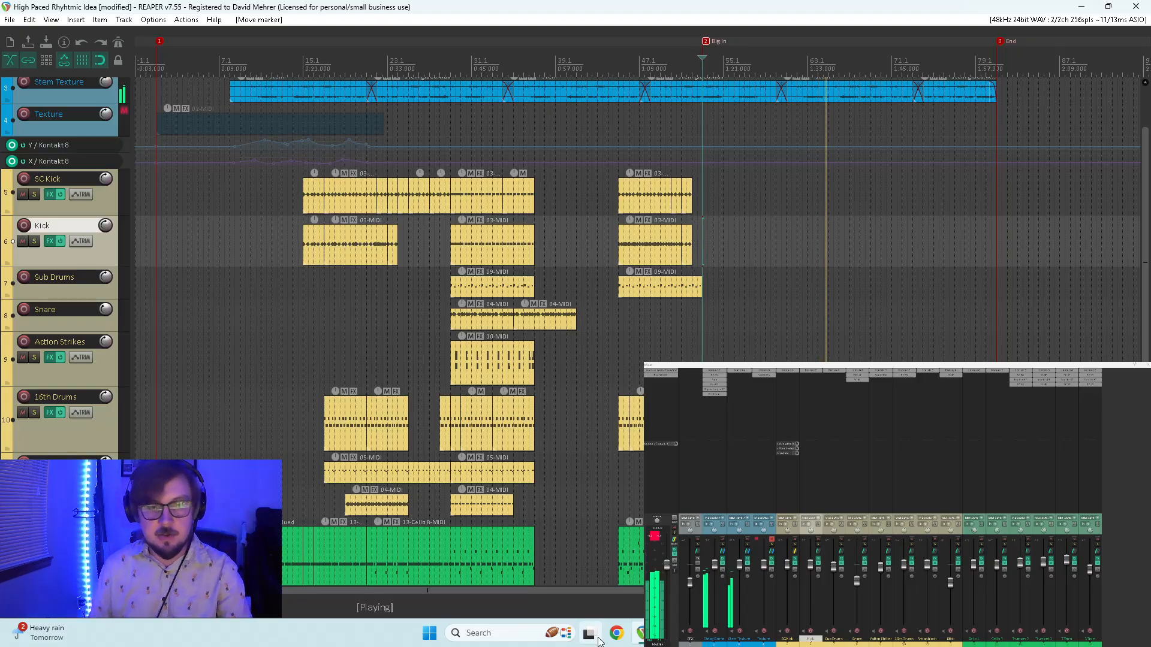
key("alt+Tab")
key("alt+Tab")
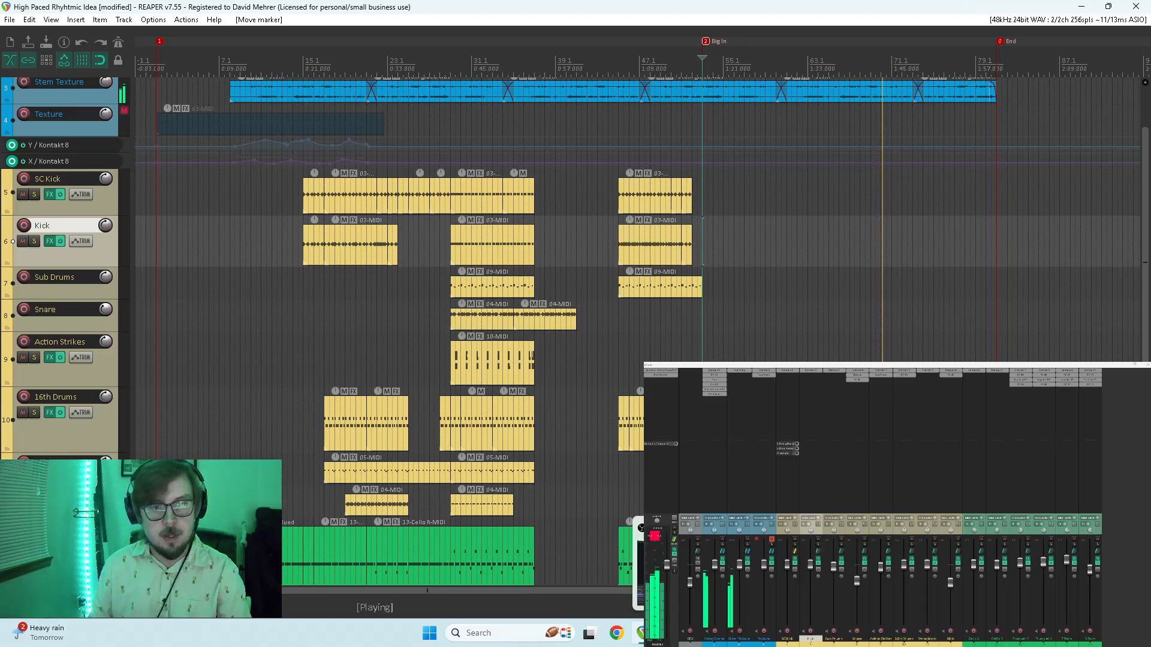
key("alt+Tab")
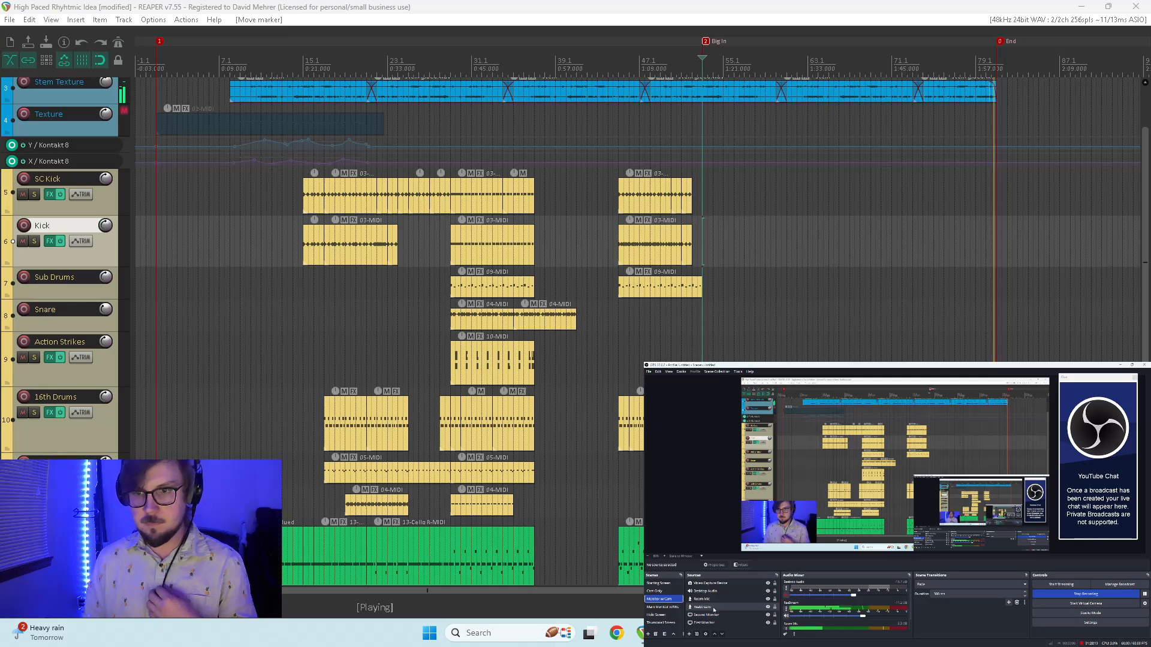
left_click(663, 607)
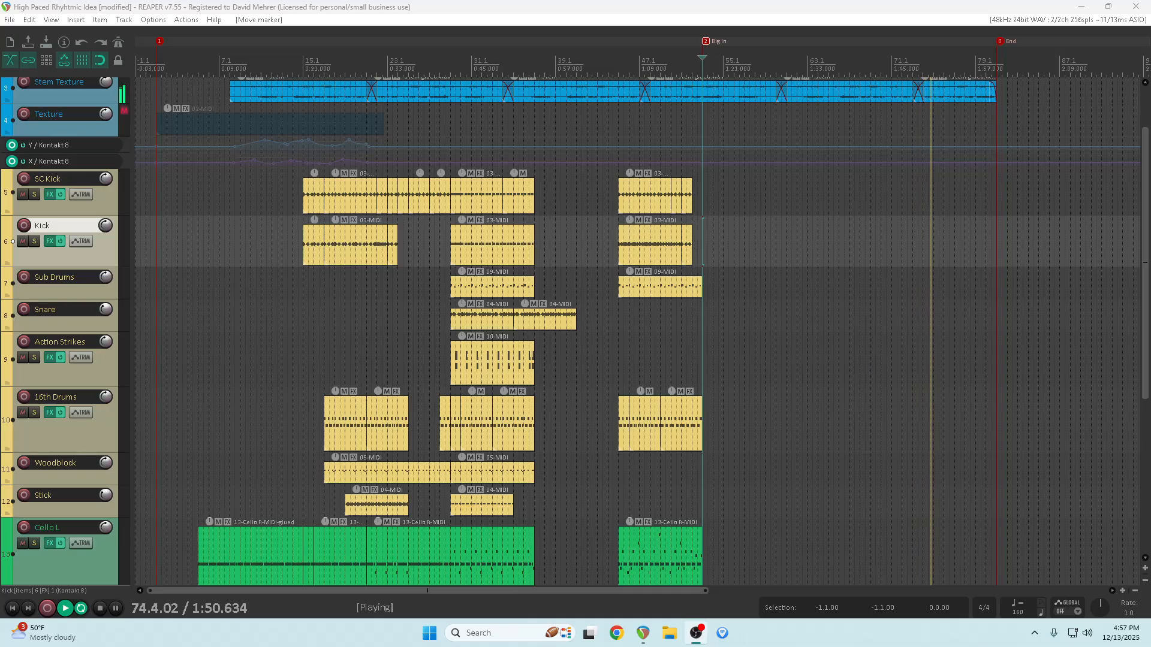
left_click(666, 601)
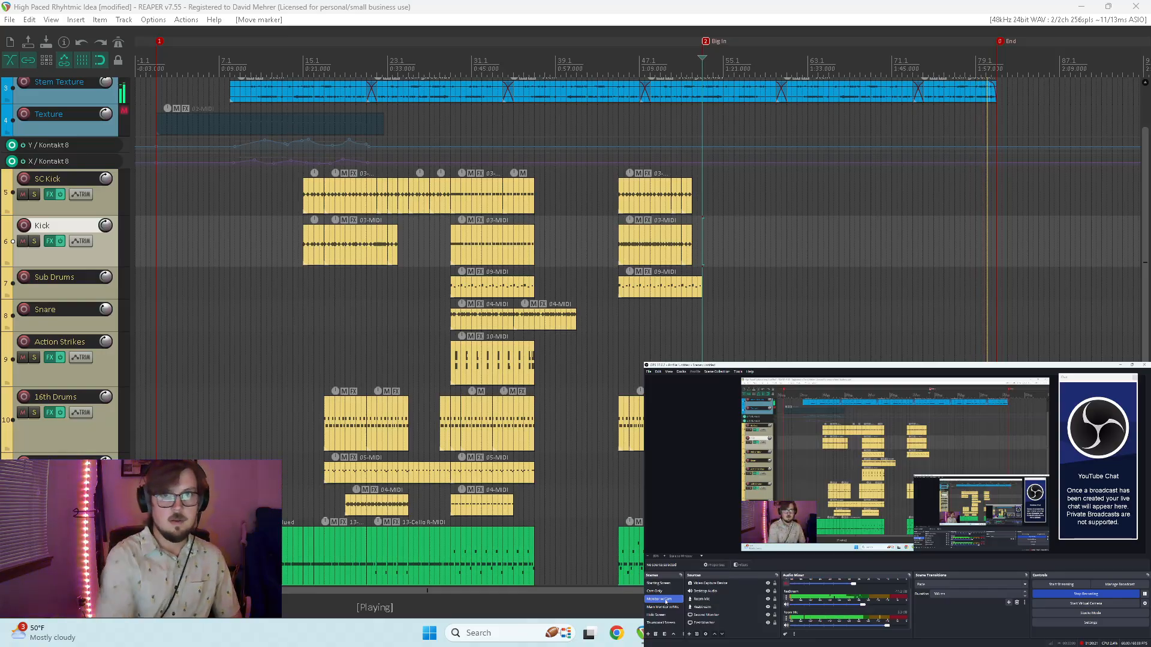
left_click(743, 11)
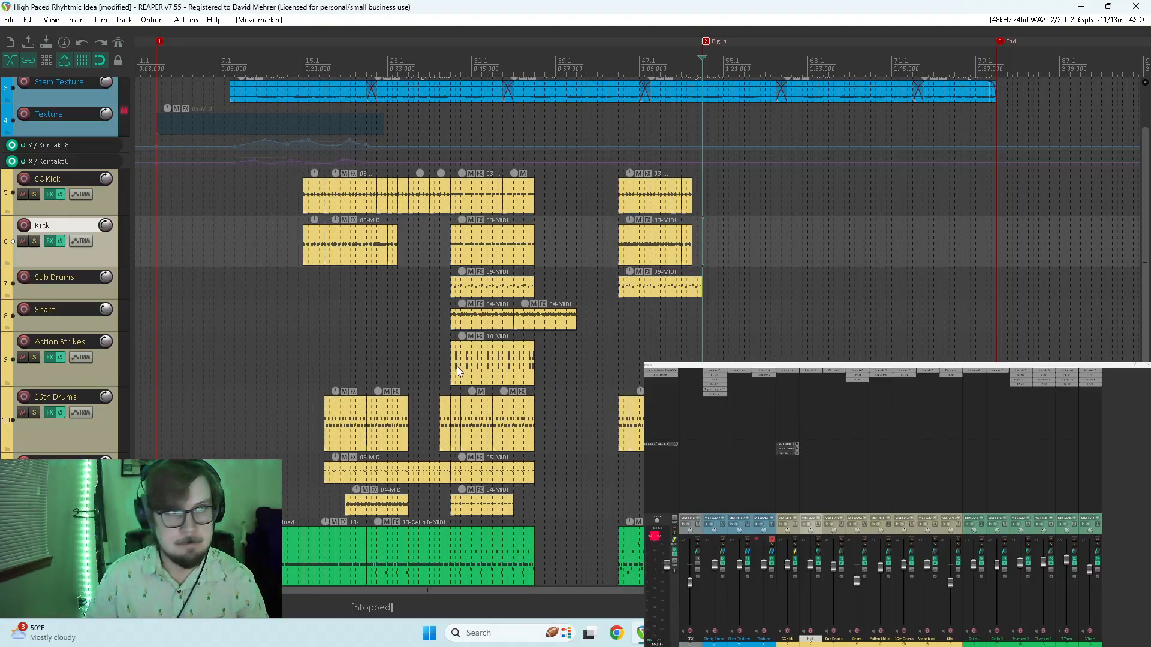
- Add a new empty track after the last brass track
scroll(87, 339, "up", 3)
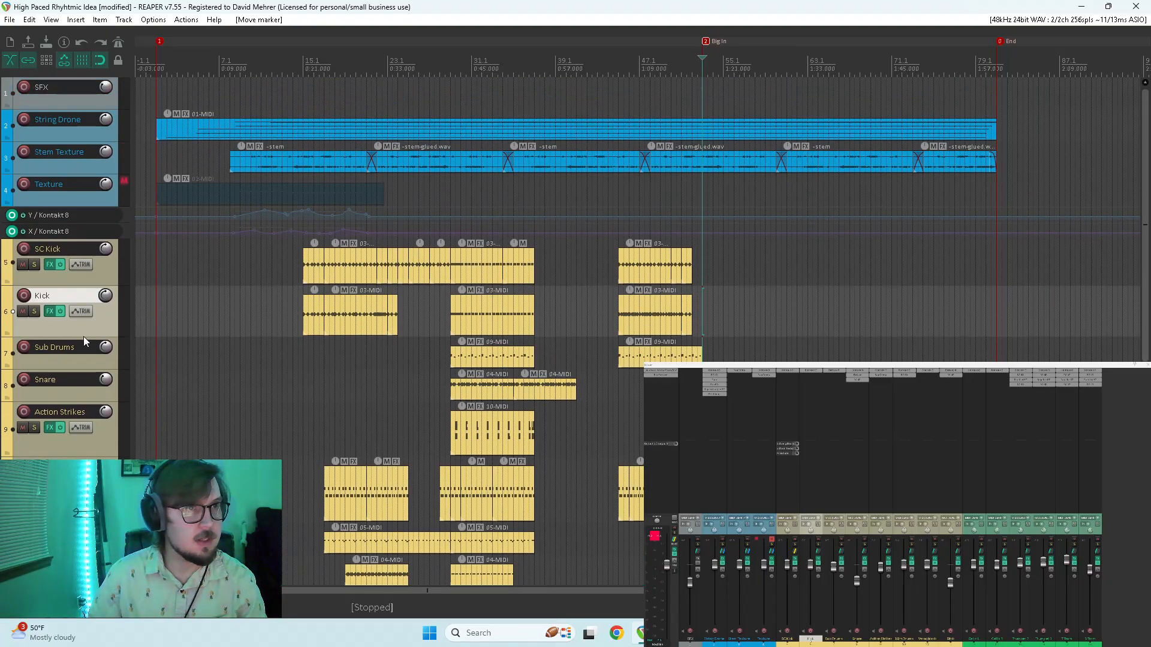
key("space")
key("space")
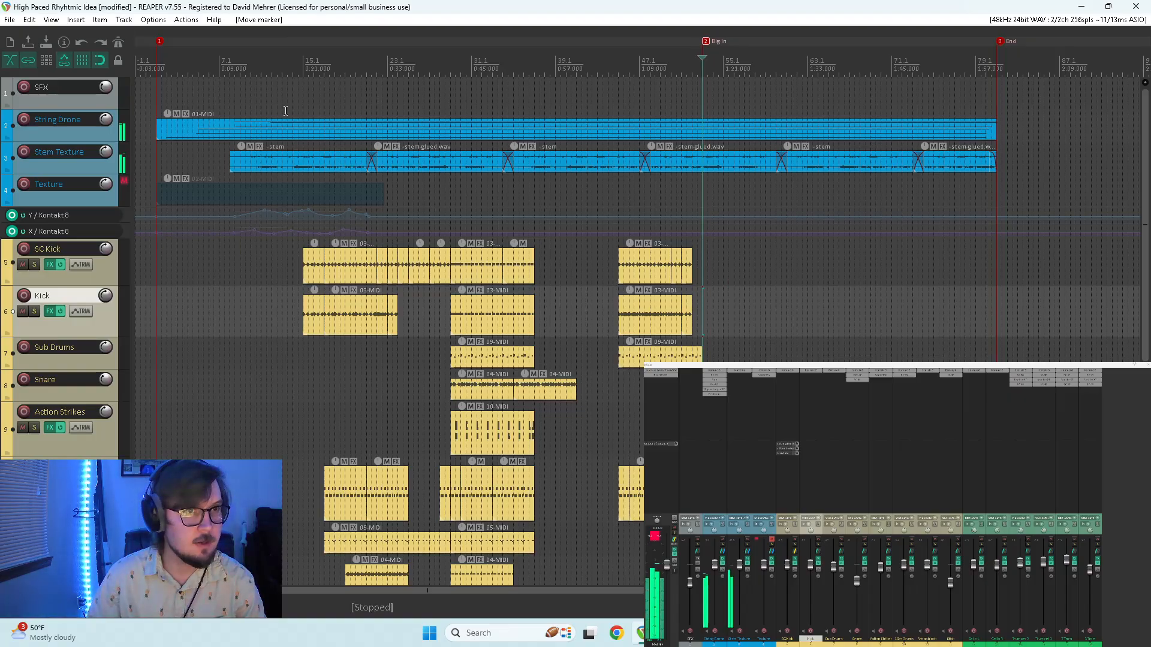
scroll(48, 279, "down", 5)
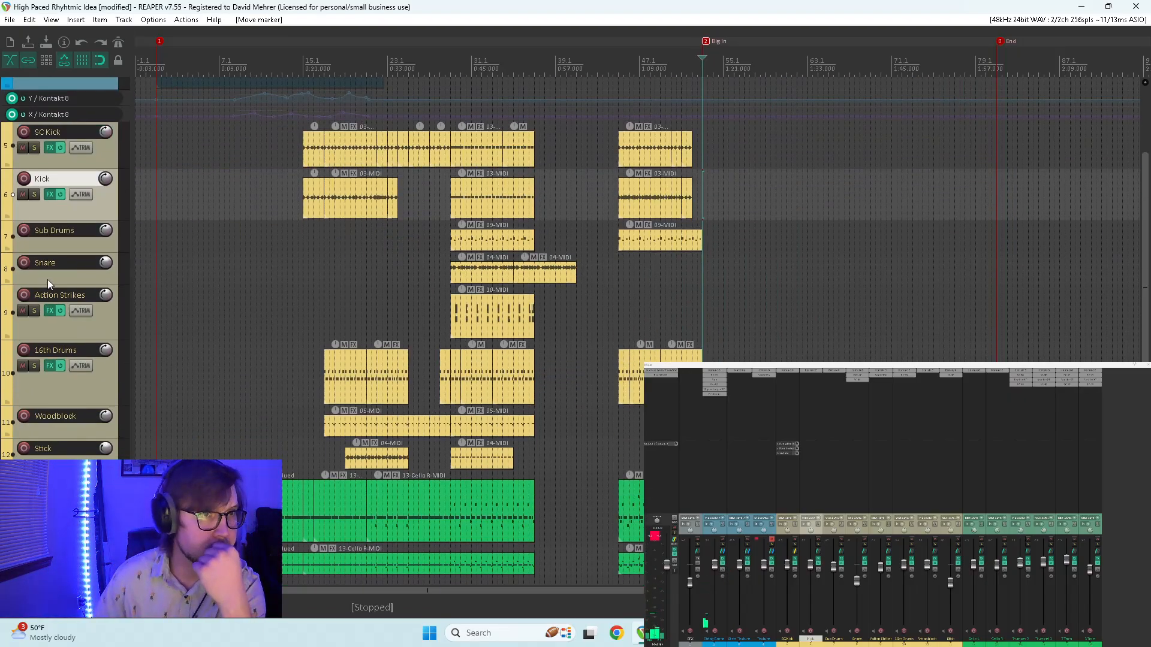
scroll(48, 279, "up", 5)
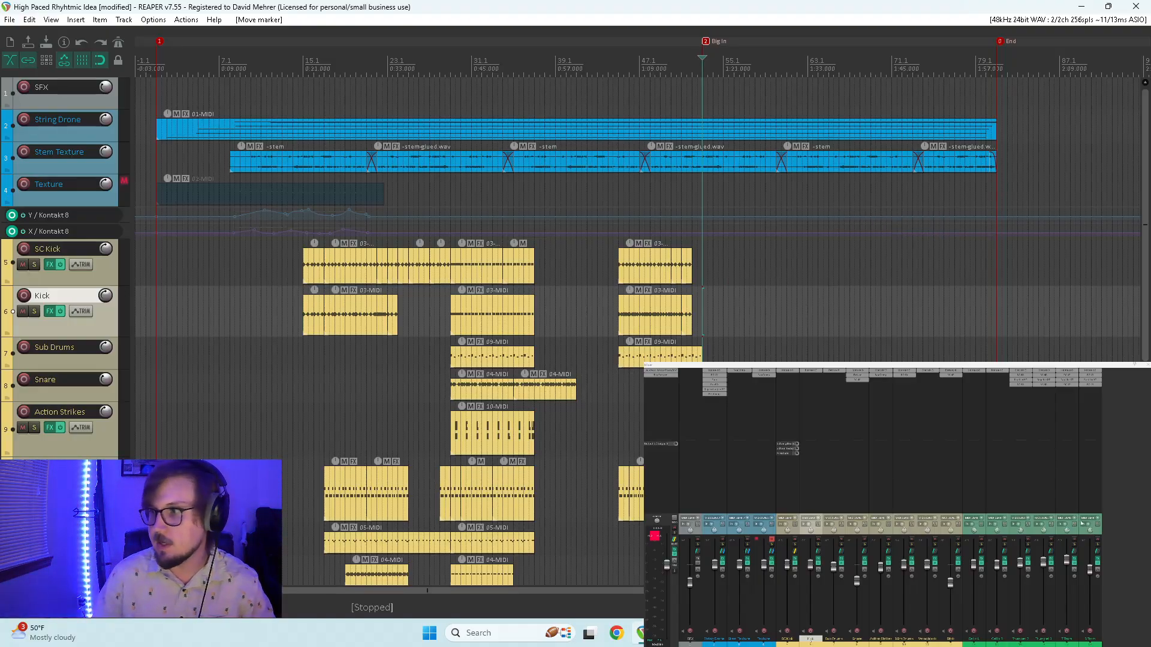
left_click(1127, 534)
double_click(1127, 533)
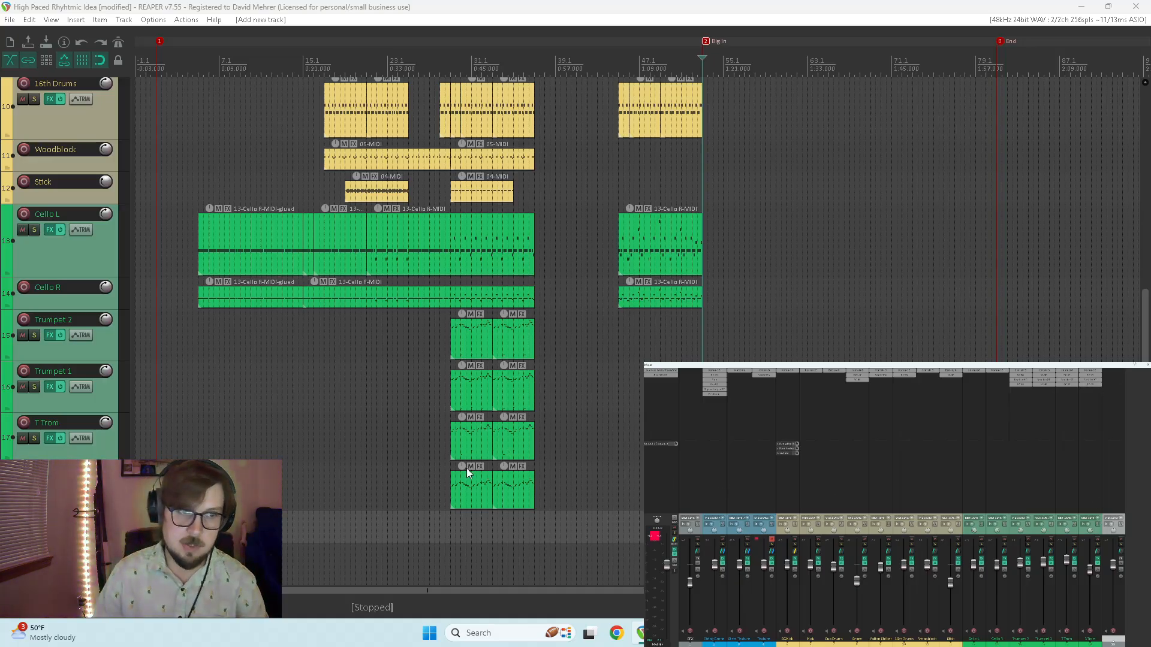
- Place the edit cursor at measure 29 and review the track list from the brass up to the SFX track
left_click(450, 526)
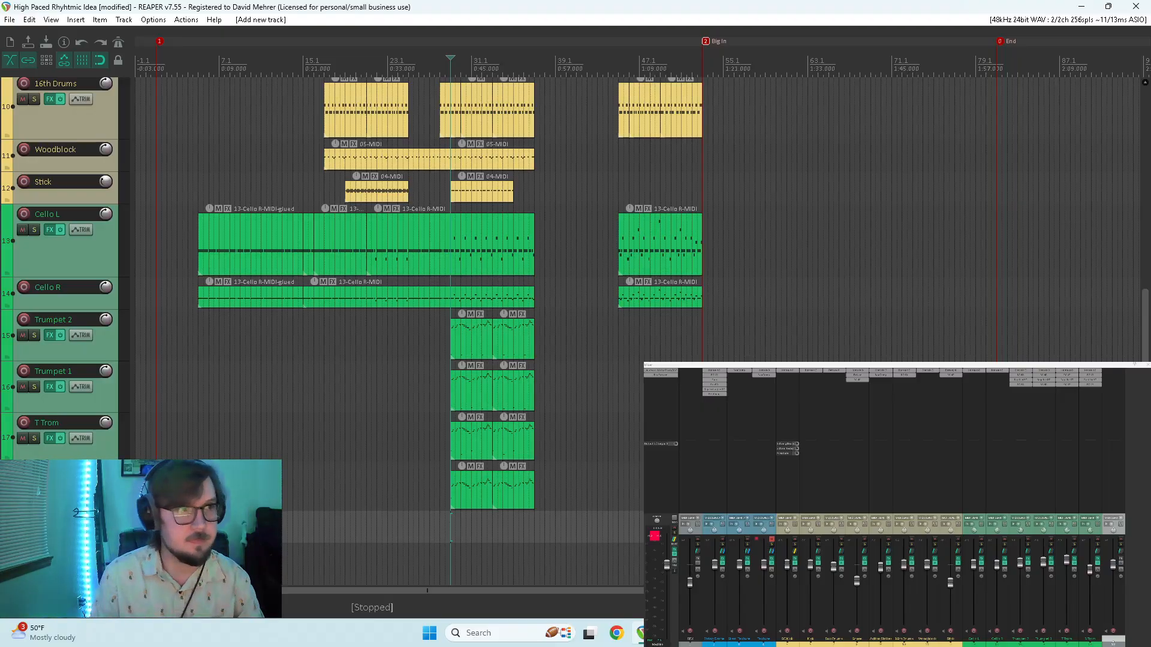
scroll(451, 525, "up", 5)
scroll(451, 330, "up", 4)
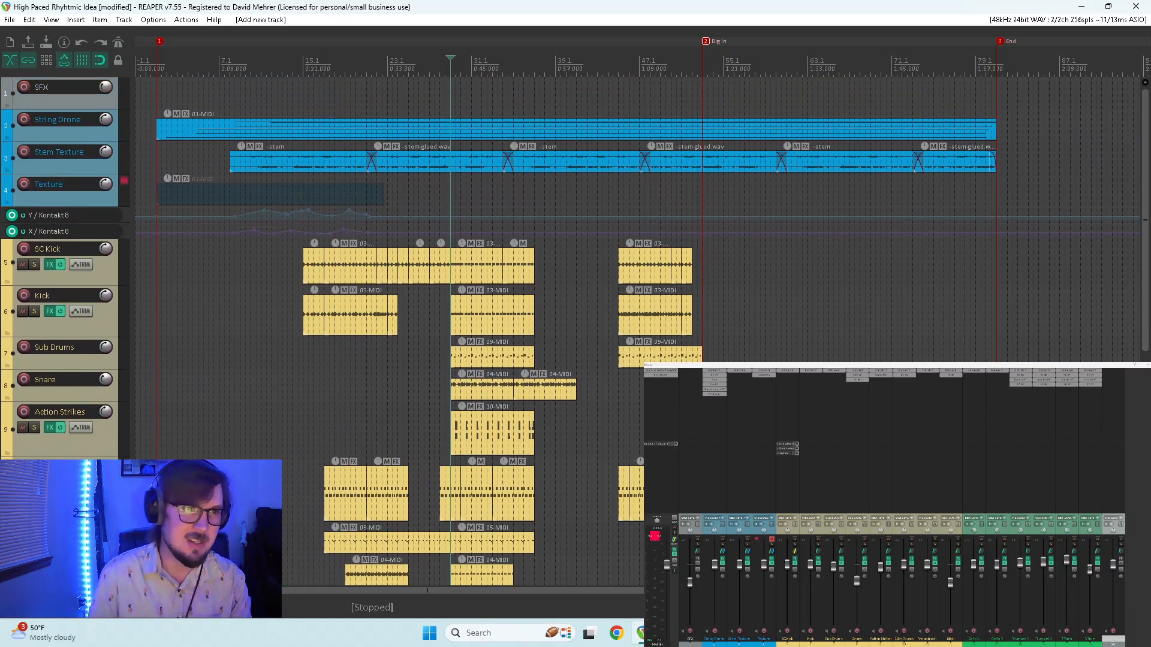
scroll(451, 330, "down", 2)
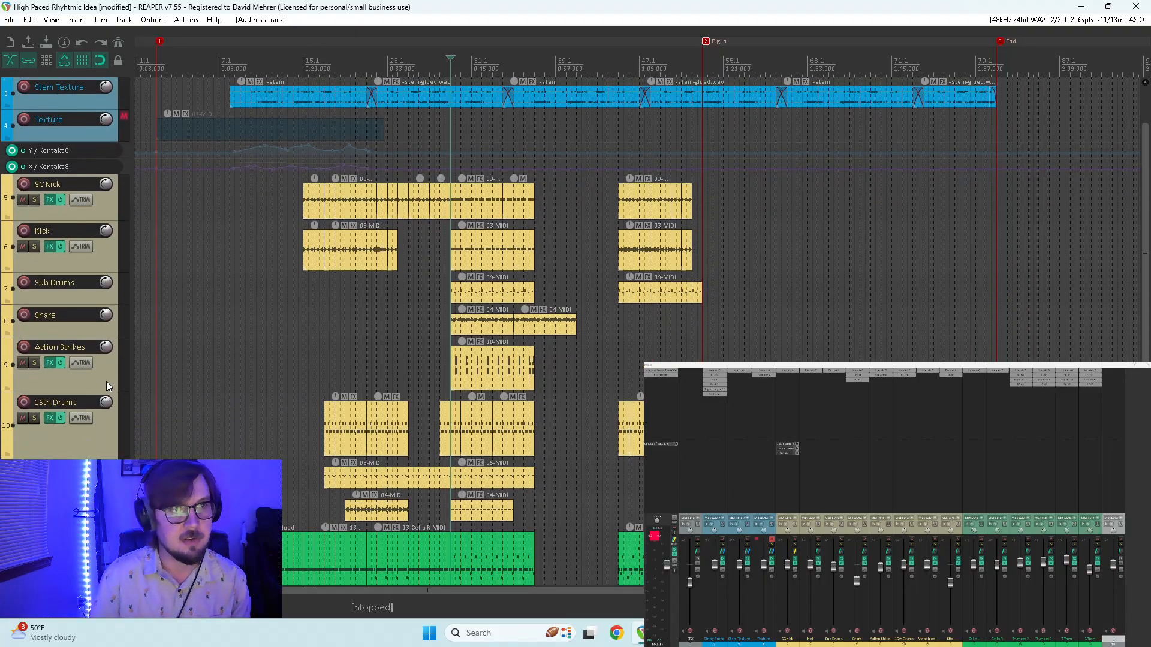
scroll(71, 341, "down", 6)
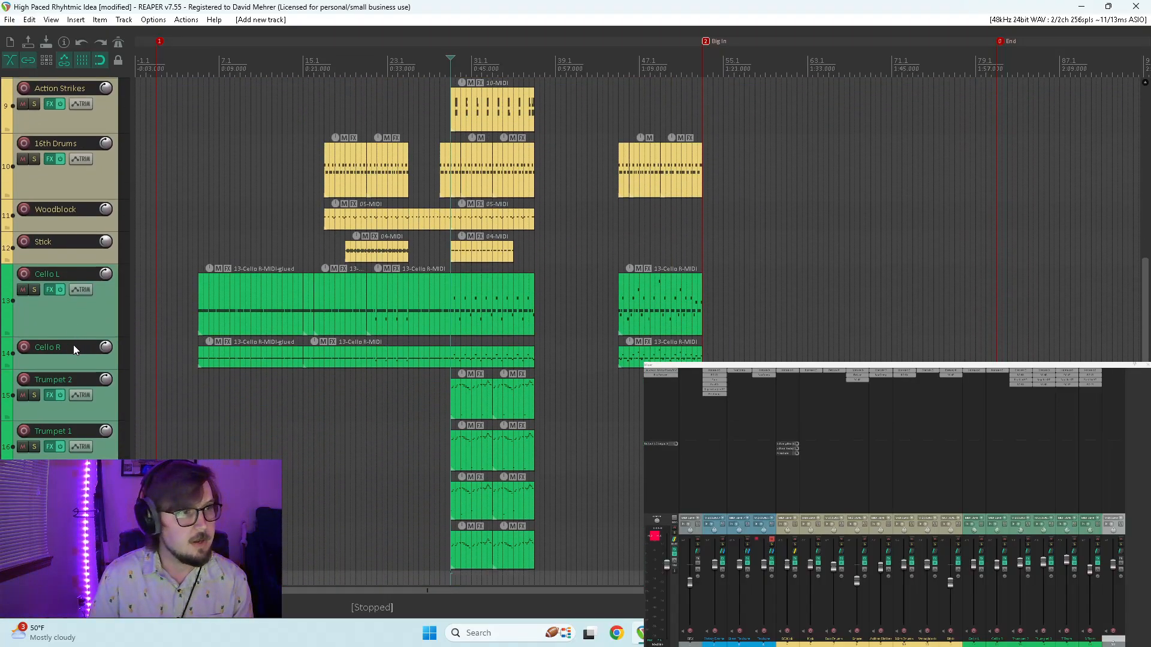
scroll(74, 344, "down", 2)
scroll(45, 324, "up", 8)
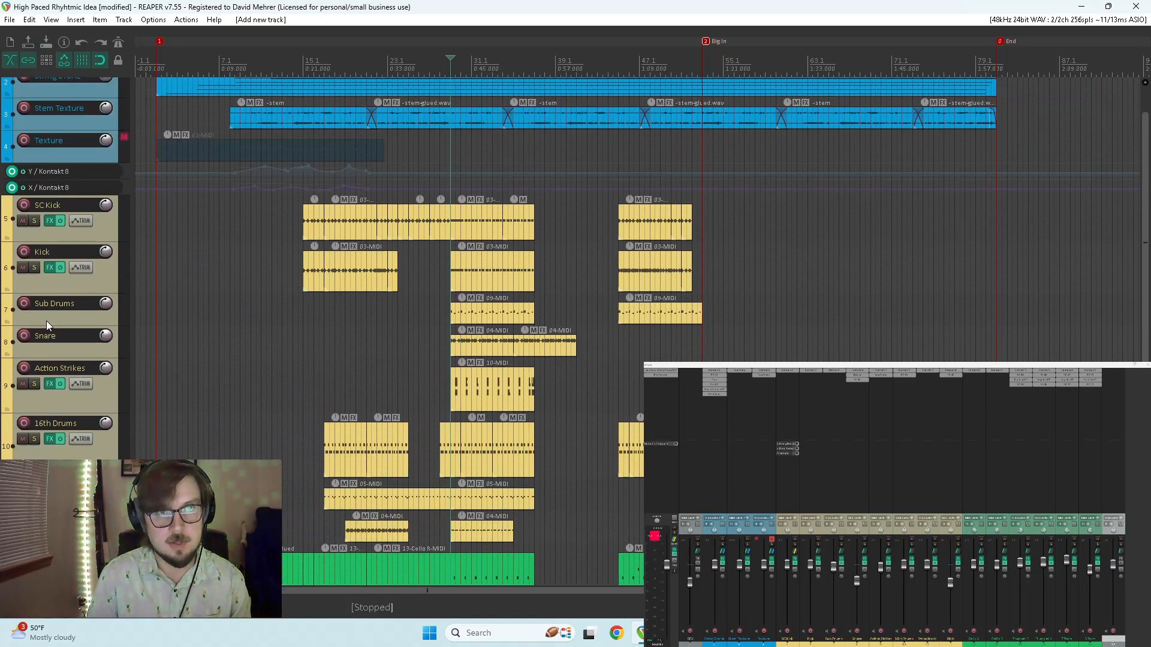
scroll(45, 321, "up", 1)
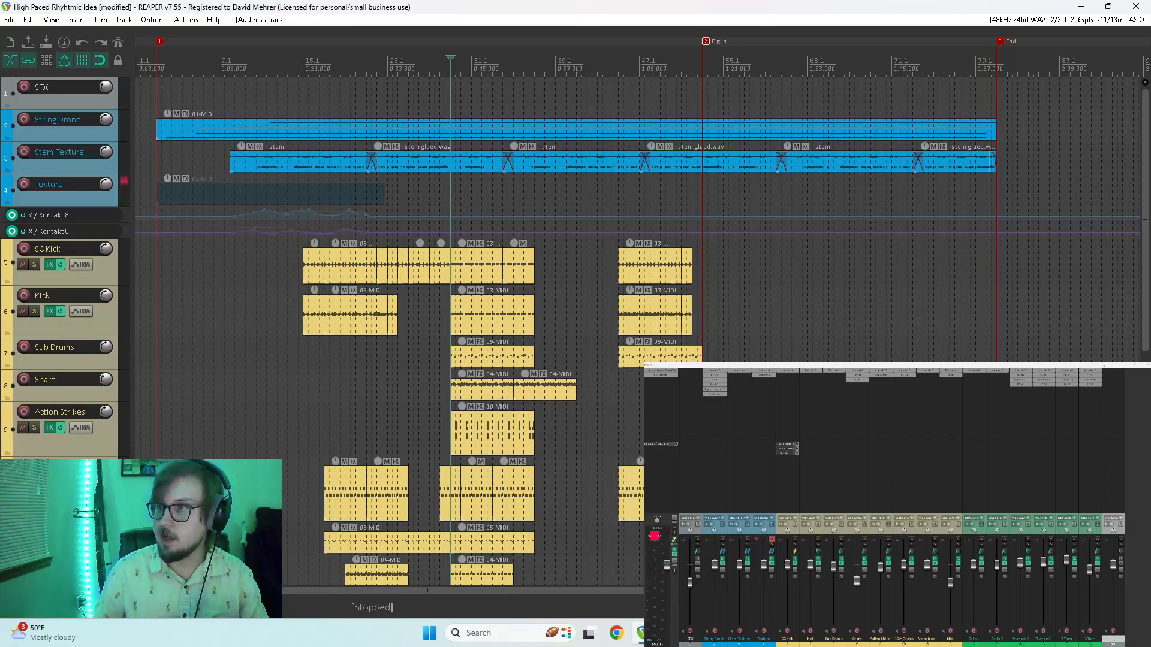
- Insert the VST3i Massive X instrument from Native Instruments on the new empty track
left_click(1103, 375)
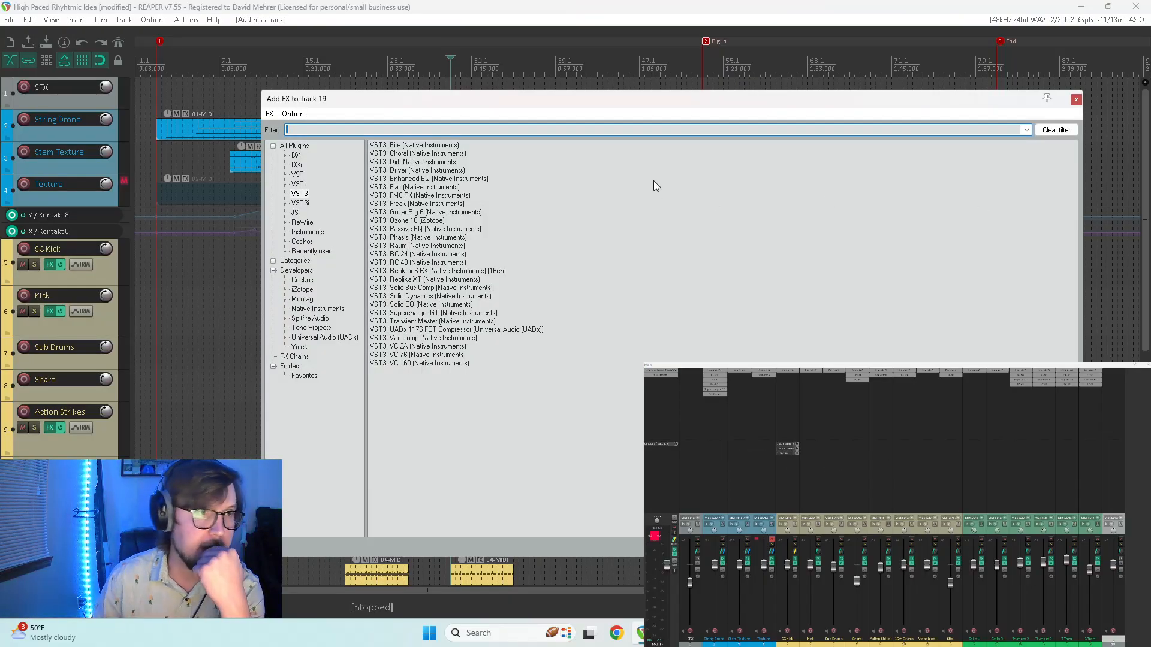
left_click(300, 203)
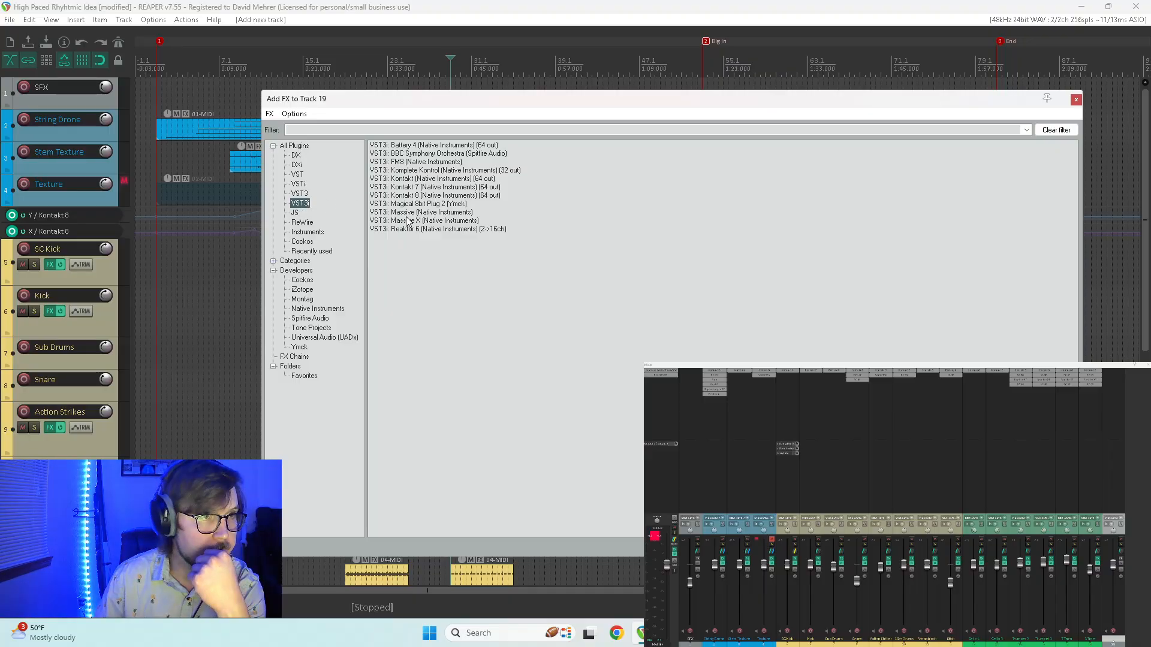
left_click(407, 221)
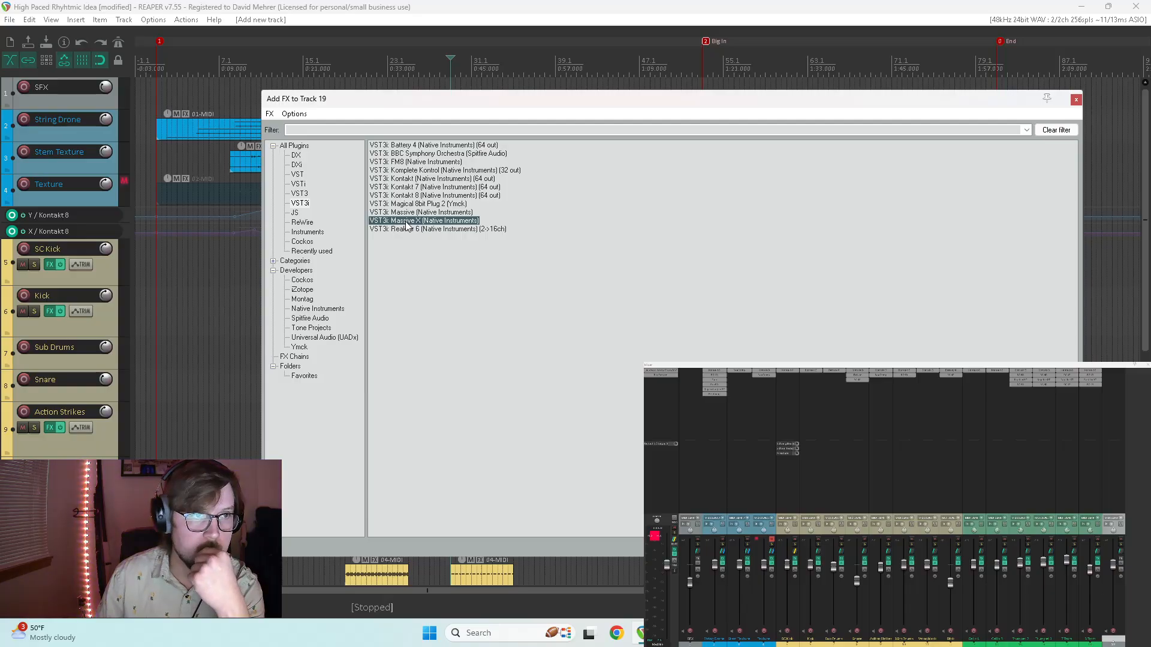
double_click(407, 222)
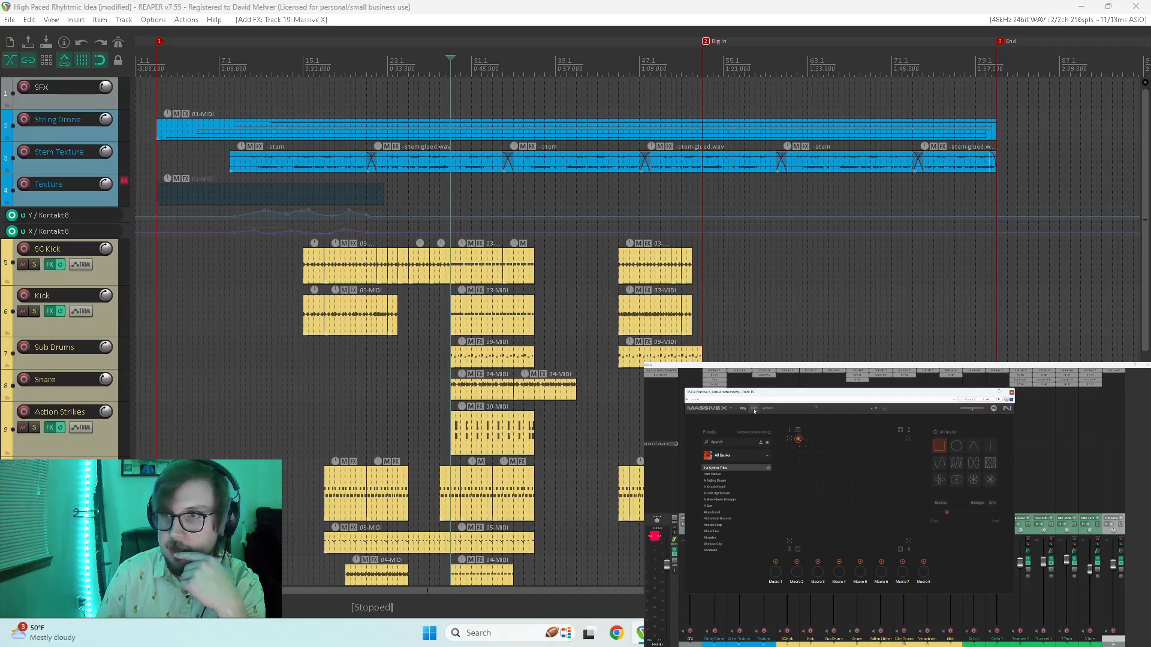
- Open the Massive X preset browser, move its window over the arrangement and filter the presets to the Sweep & Swell sound type
left_click(768, 410)
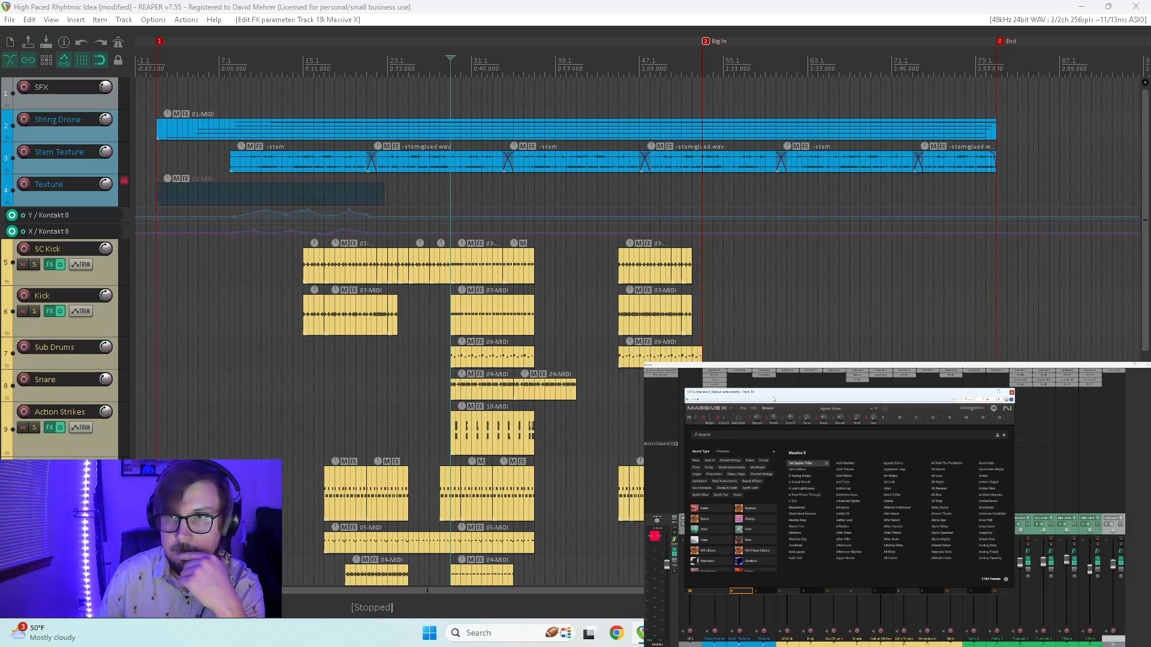
left_click_drag(761, 393, 566, 129)
left_click_drag(667, 125, 376, 61)
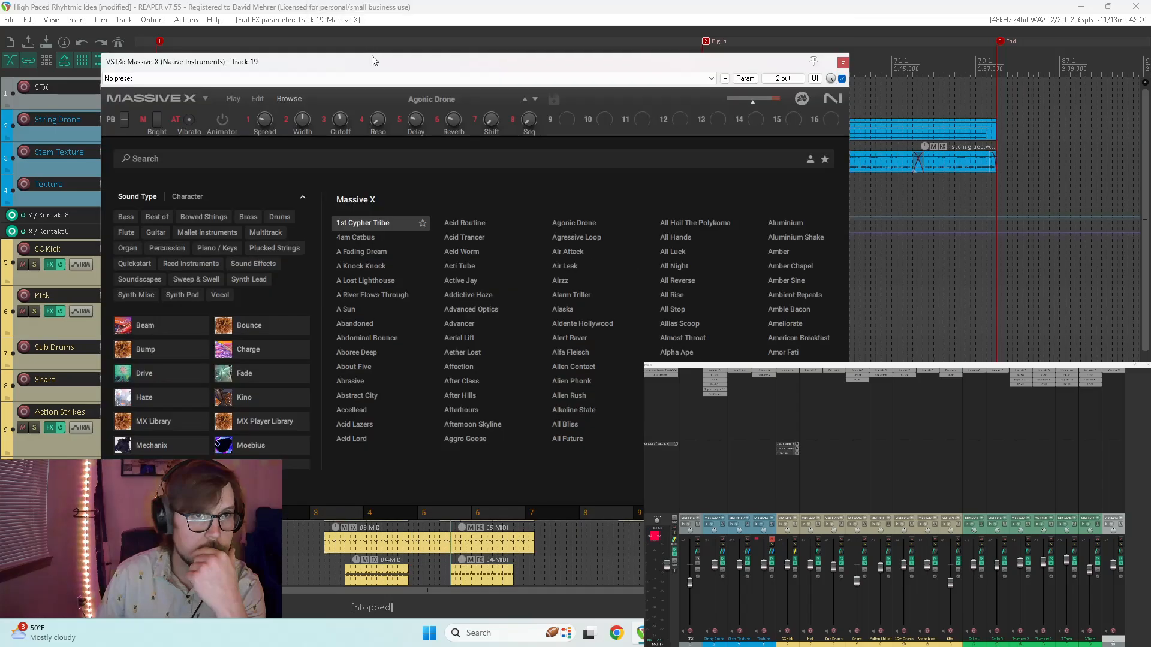
left_click(184, 280)
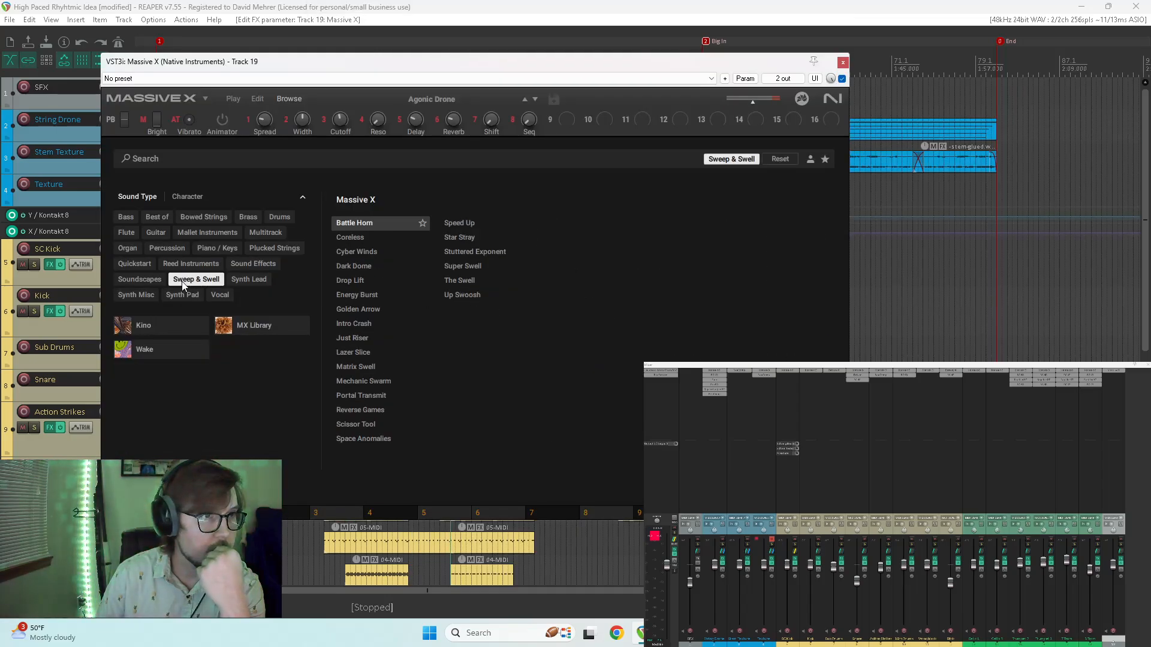
- Load the Battle Horn preset and arm the Massive X track for recording so it can be played live
left_click(360, 226)
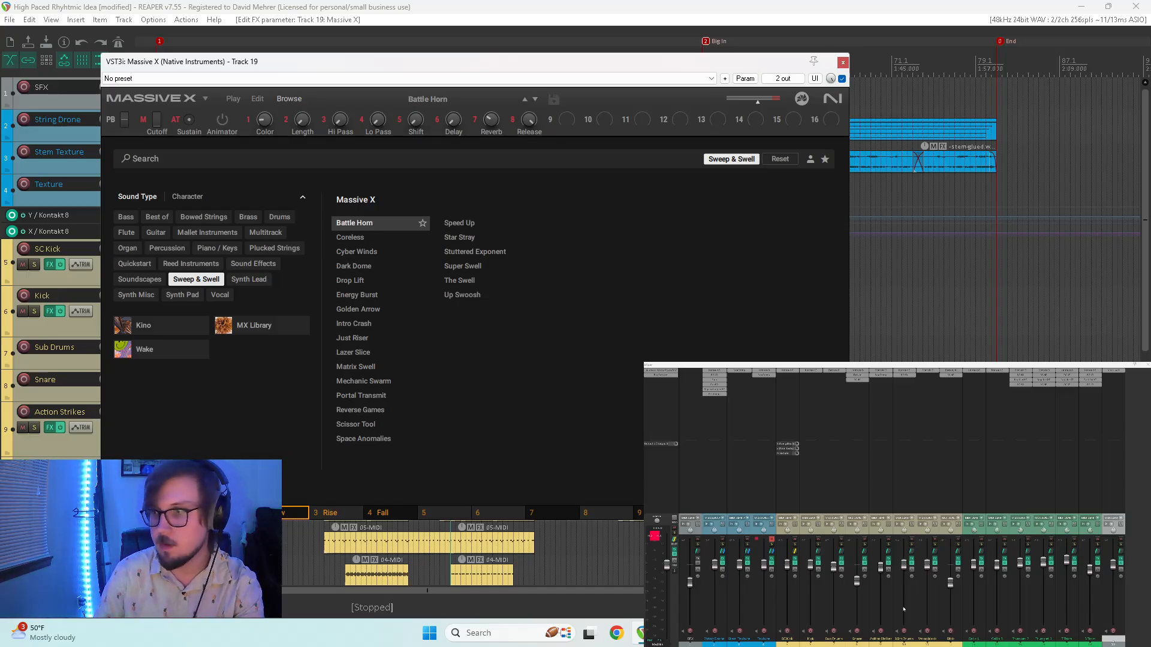
left_click(1113, 632)
left_click(1113, 631)
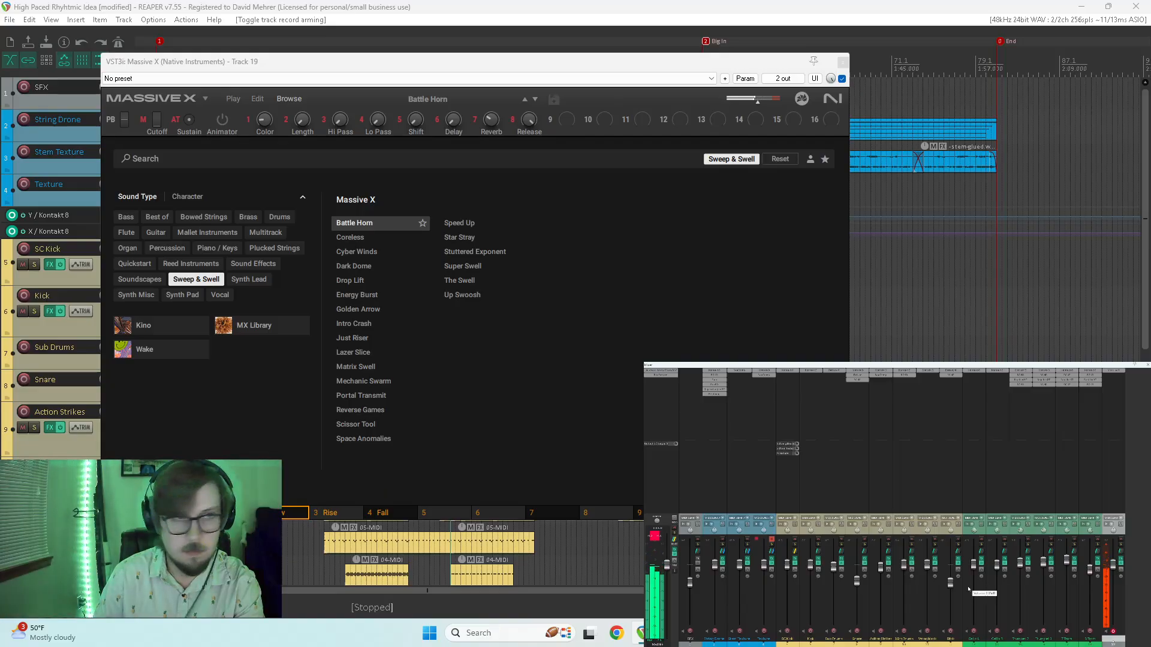
- Audition the Sweep & Swell presets in order from Coreless through Intro Crash
left_click(364, 238)
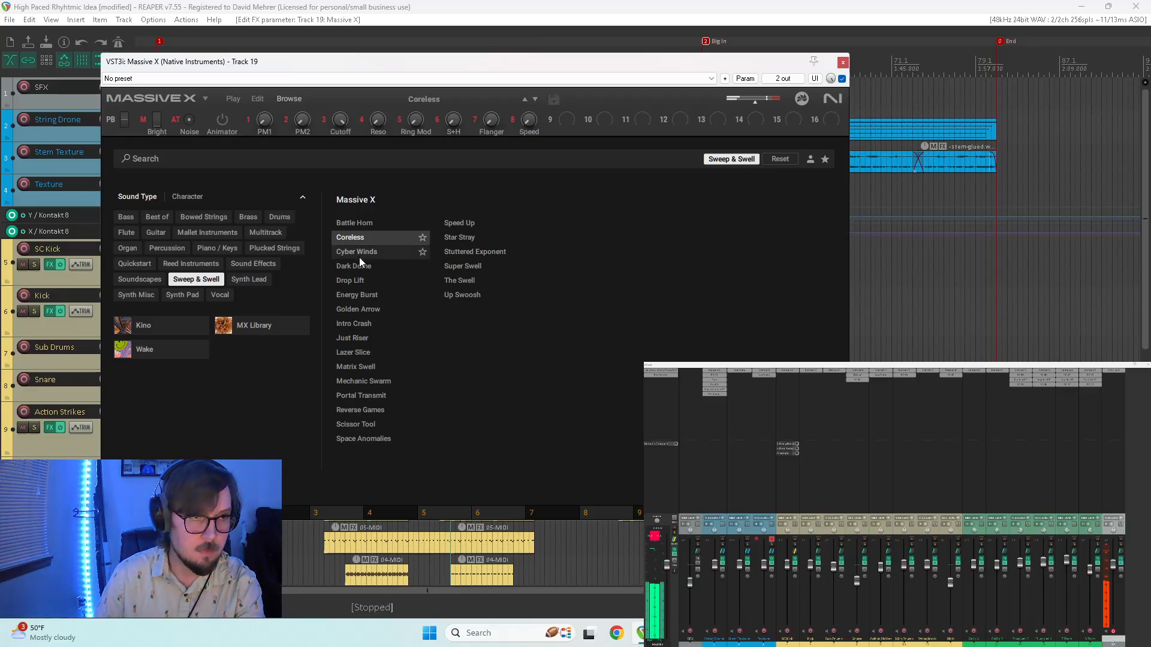
left_click(359, 257)
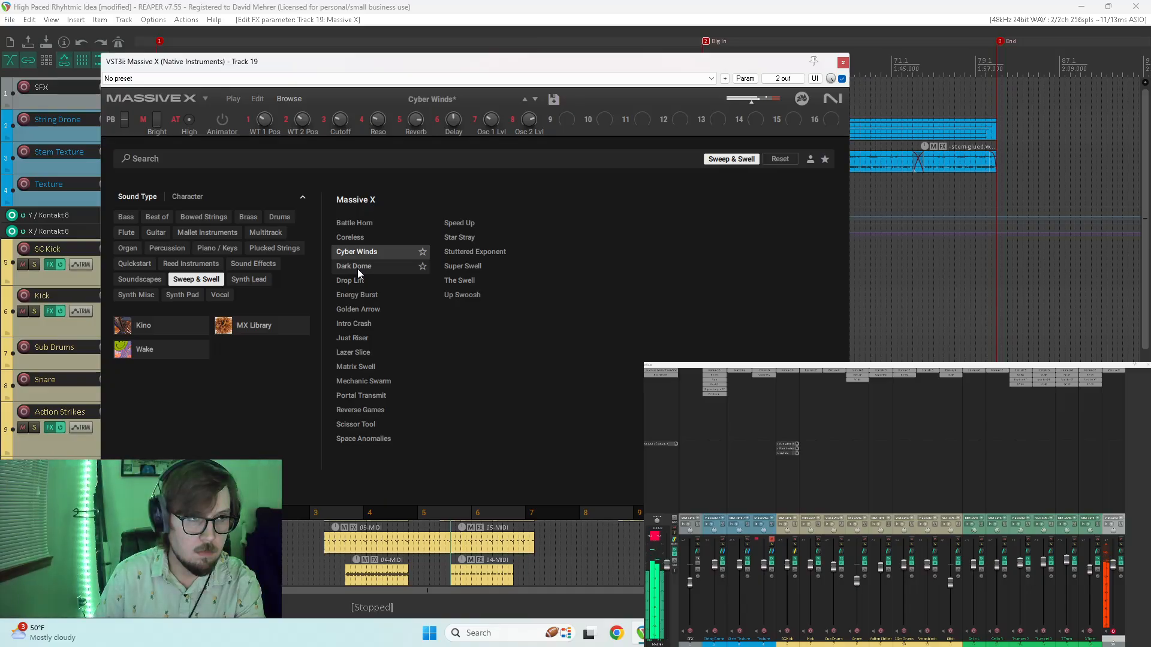
left_click(358, 268)
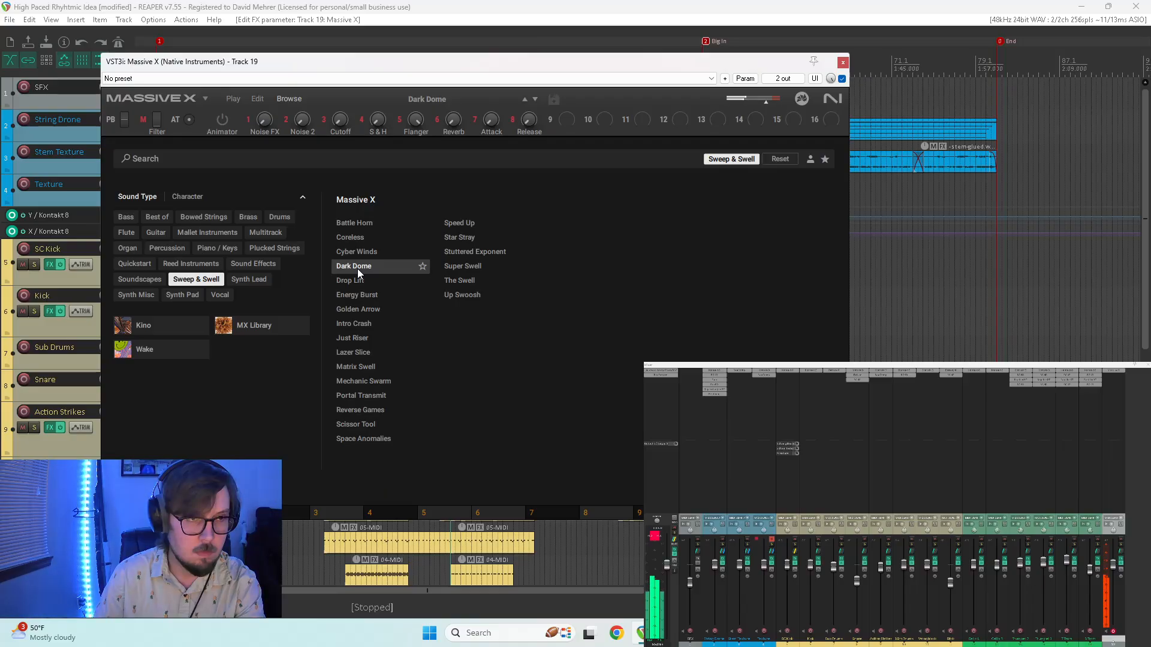
left_click(360, 282)
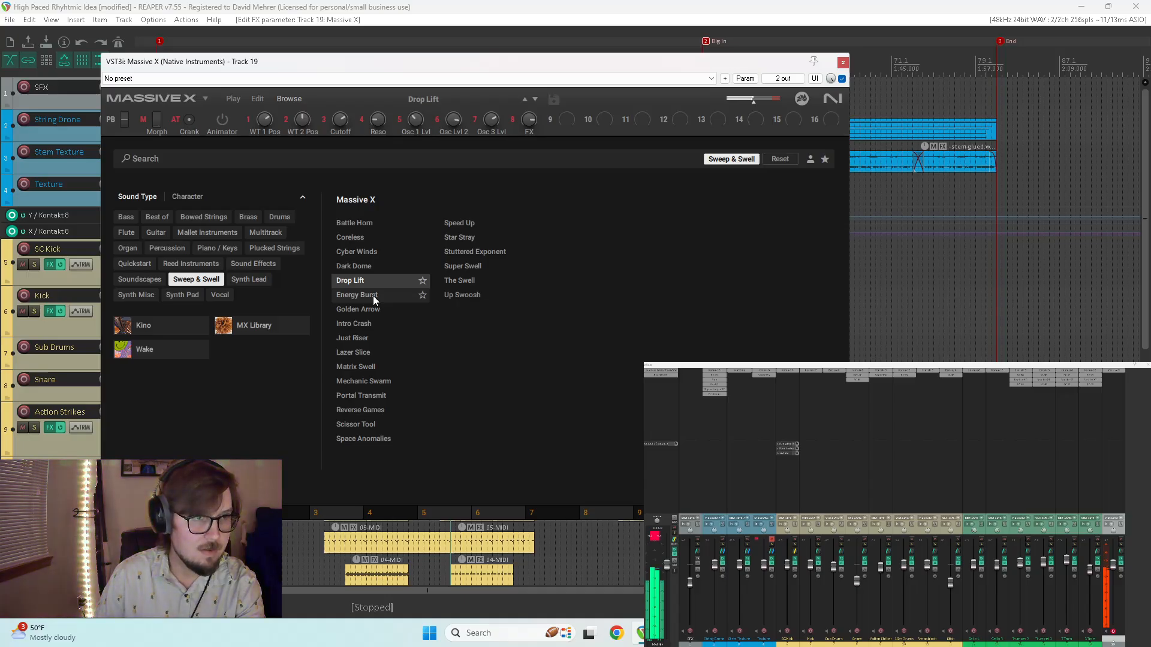
left_click(373, 297)
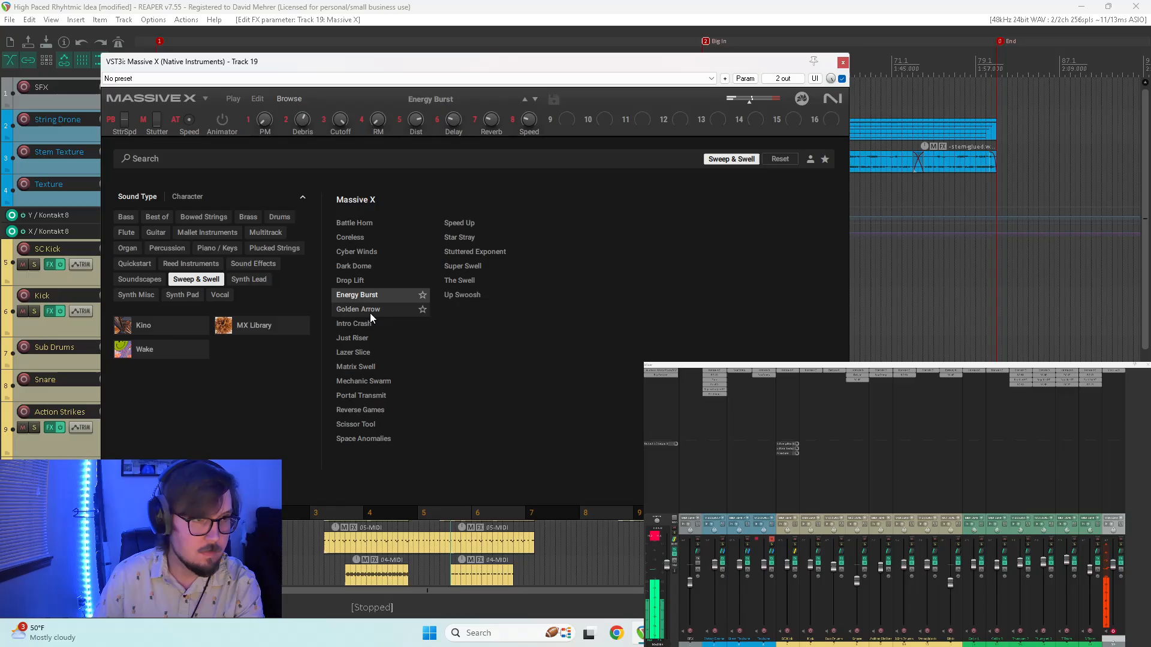
left_click(369, 313)
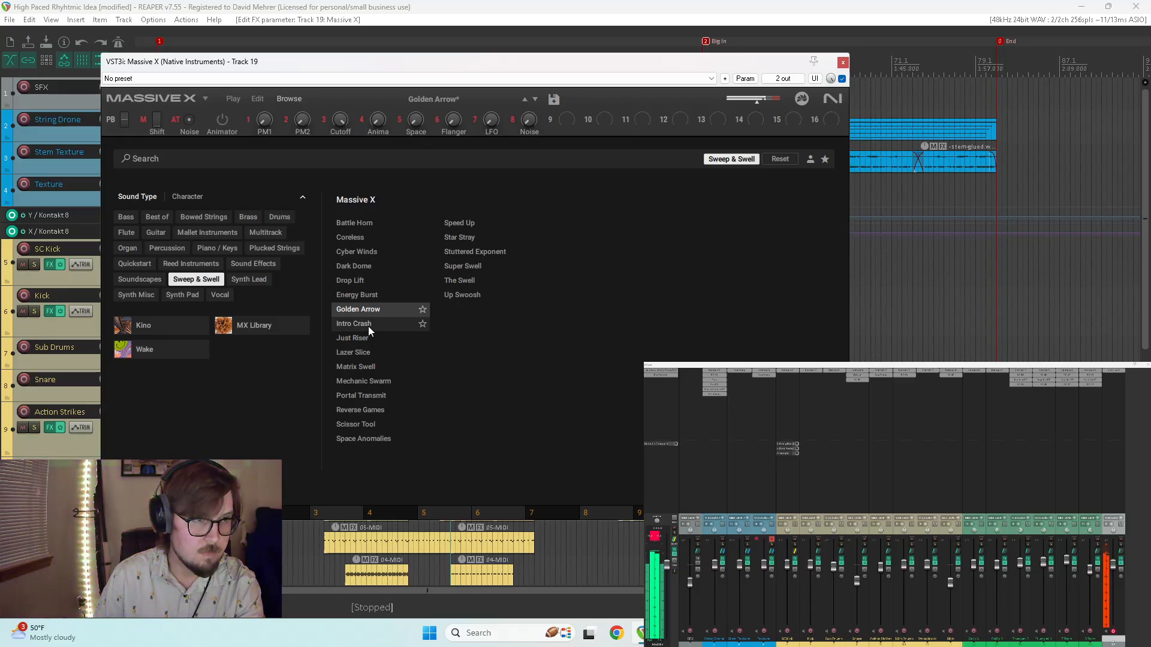
left_click(368, 326)
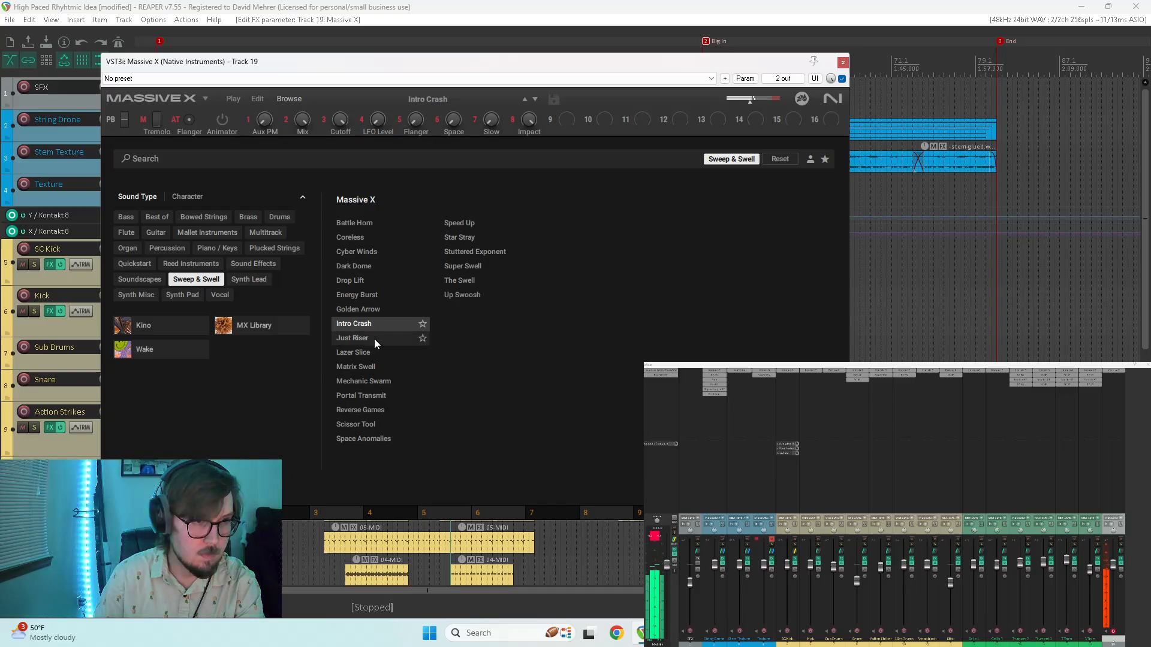
- Audition the Sweep & Swell presets in order from Just Riser through Space Anomalies
left_click(374, 340)
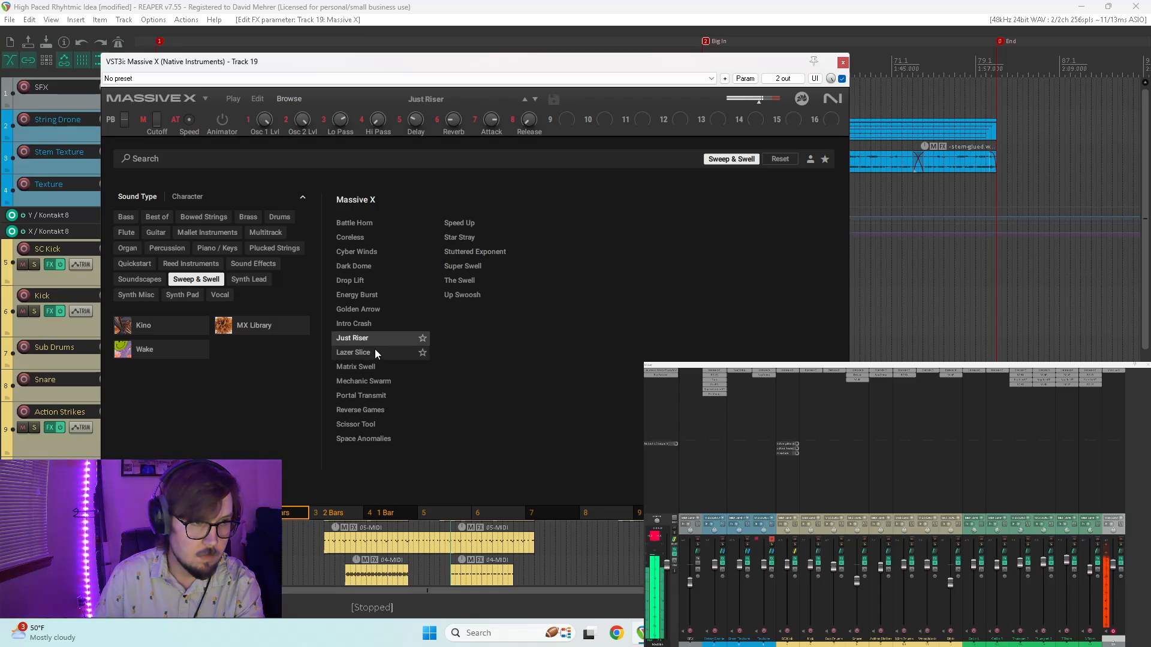
left_click(375, 350)
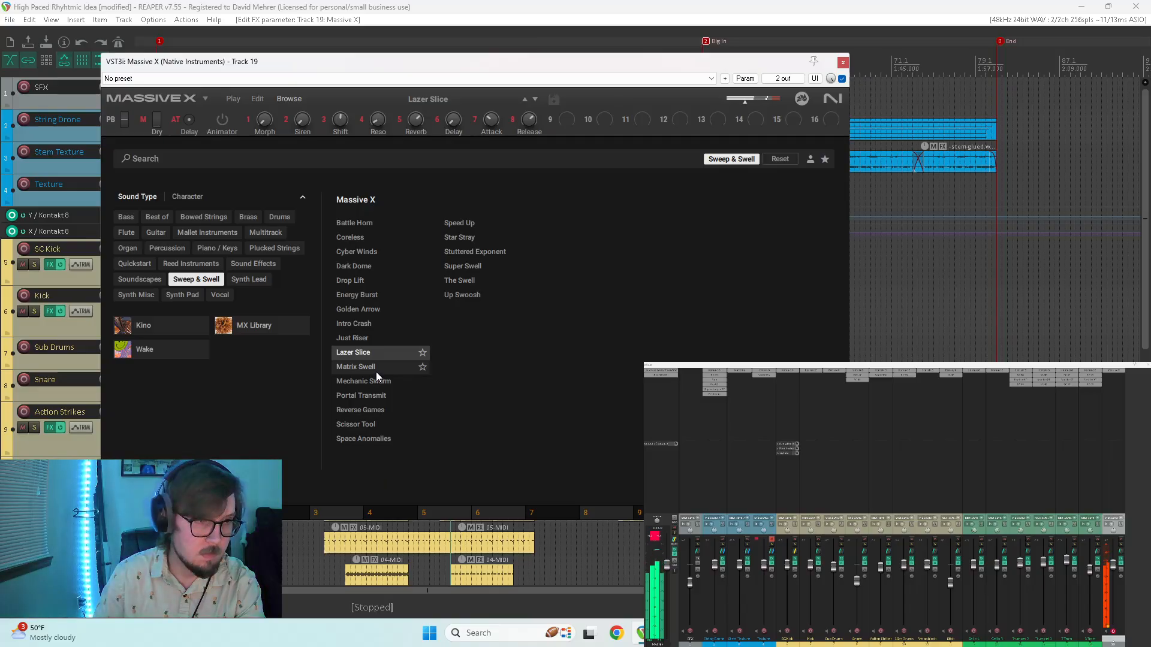
left_click(376, 372)
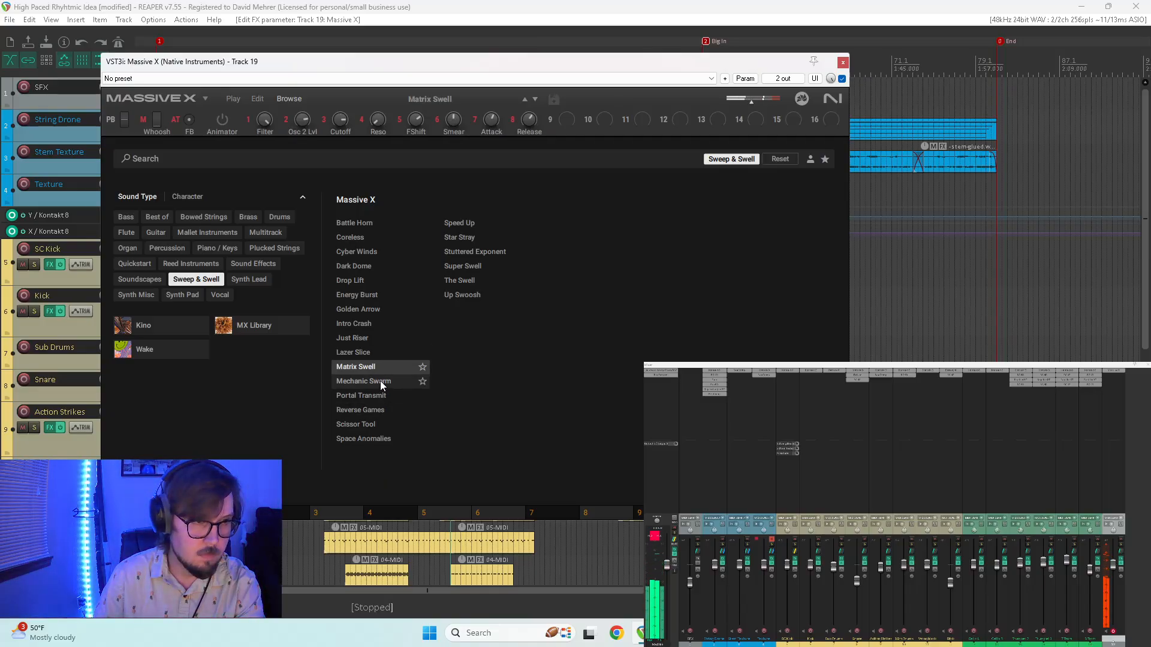
left_click(381, 384)
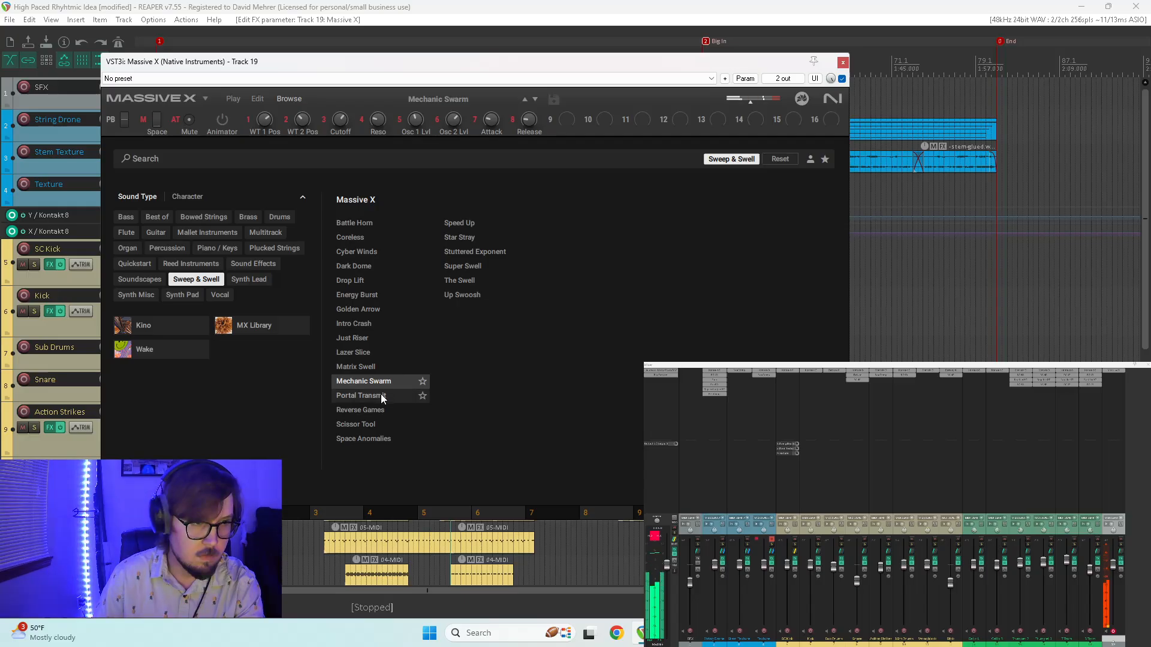
left_click(382, 396)
left_click(382, 410)
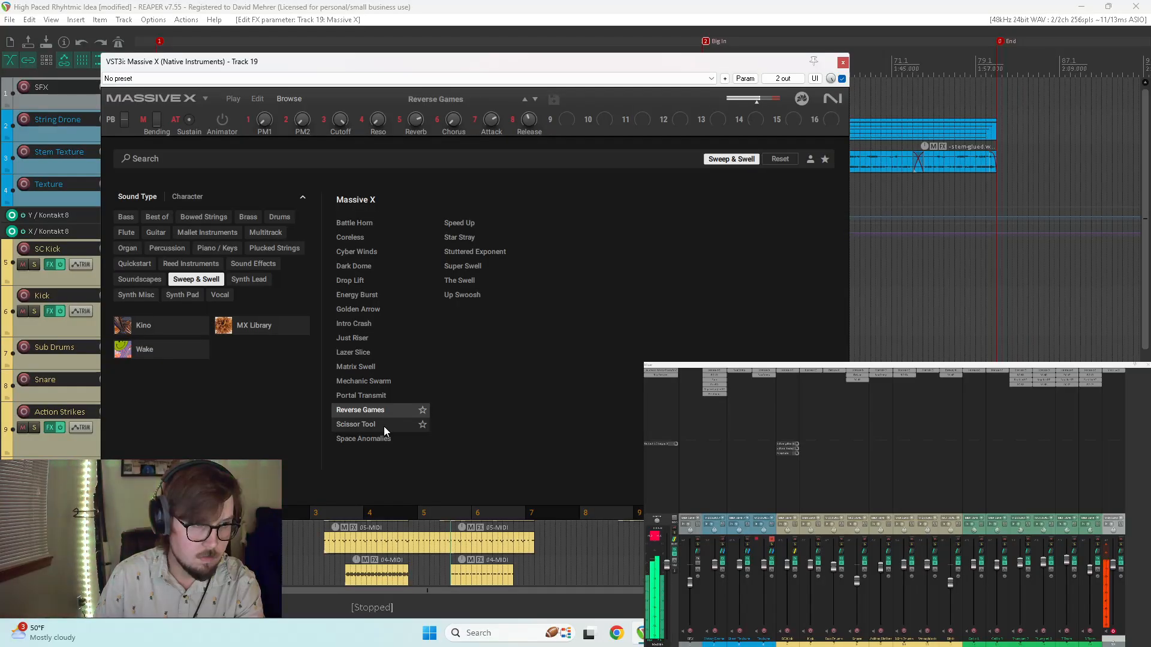
left_click(383, 425)
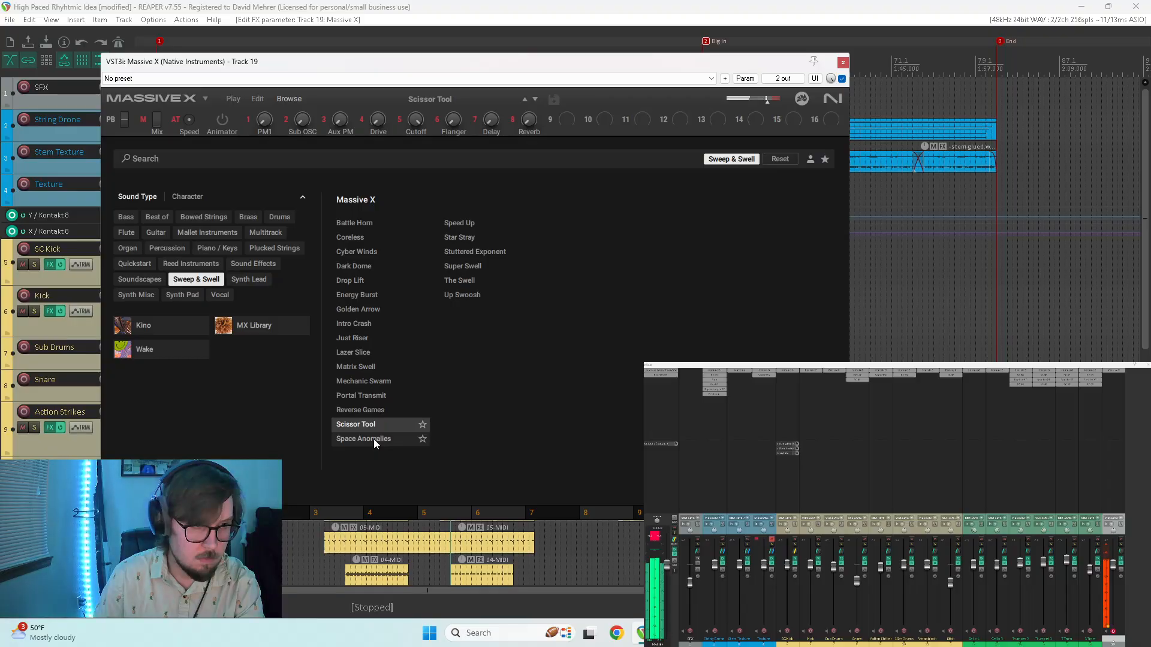
left_click(373, 439)
- Audition the remaining Sweep & Swell presets in order from Speed Up through Up Swoosh
left_click(463, 225)
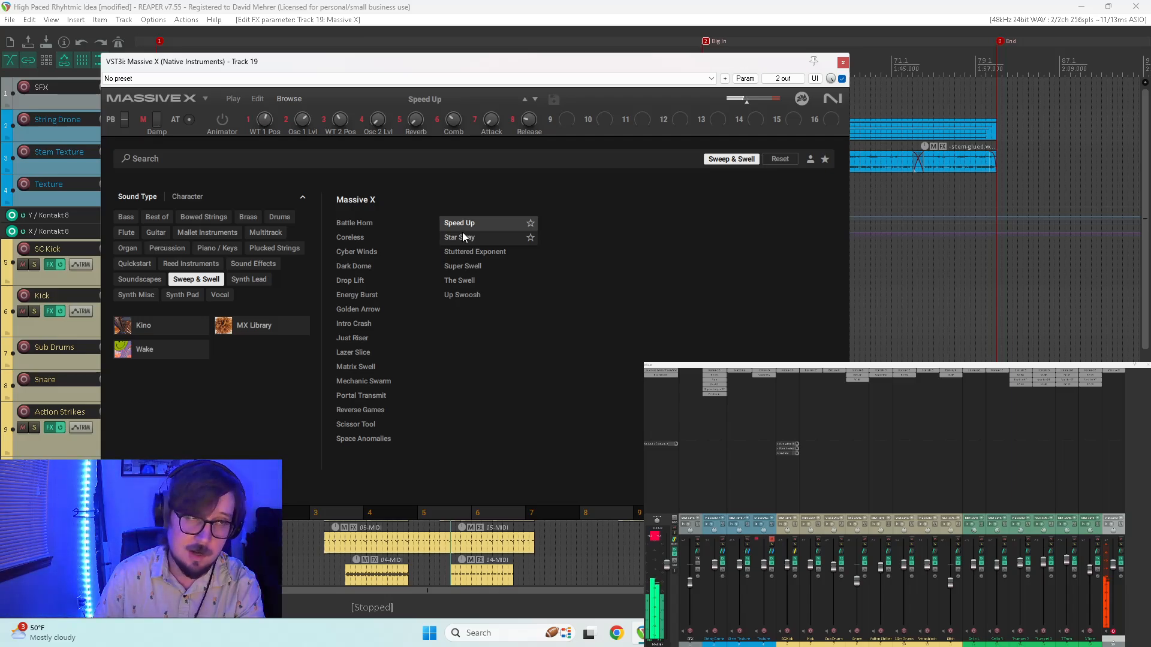
left_click(461, 235)
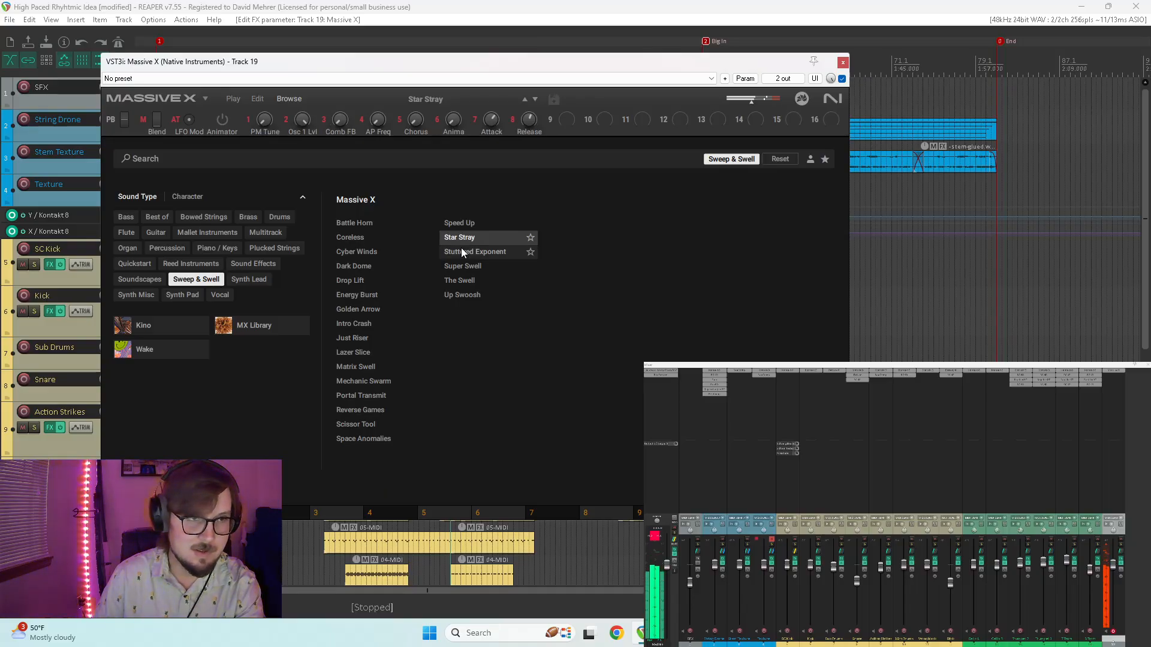
left_click(463, 251)
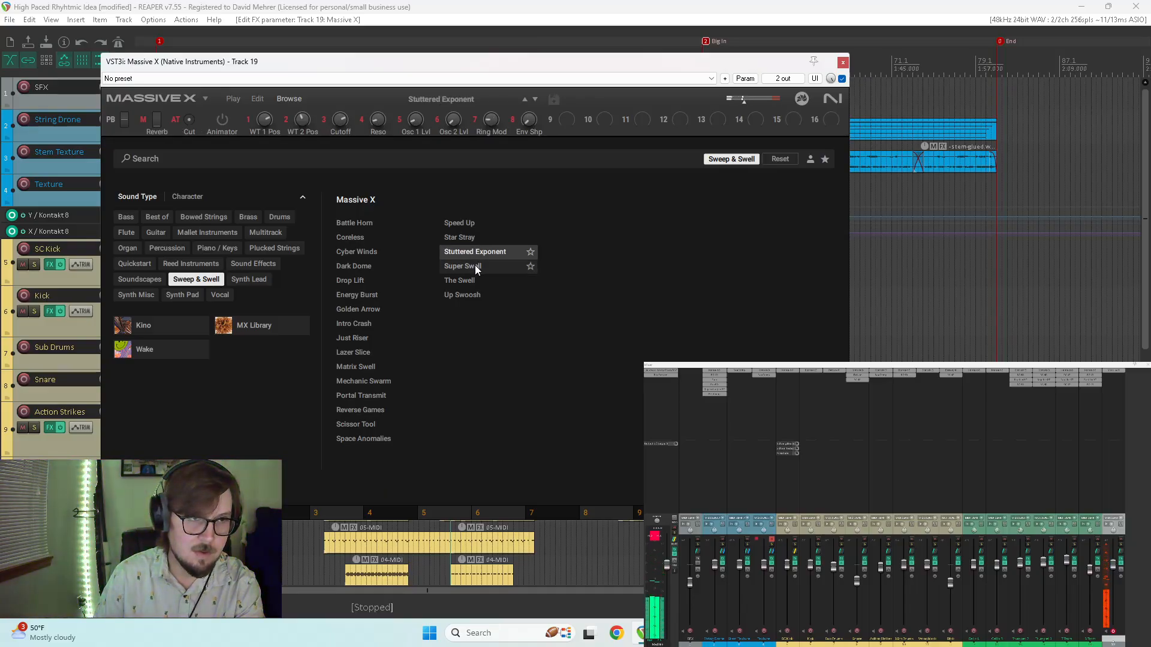
left_click(476, 266)
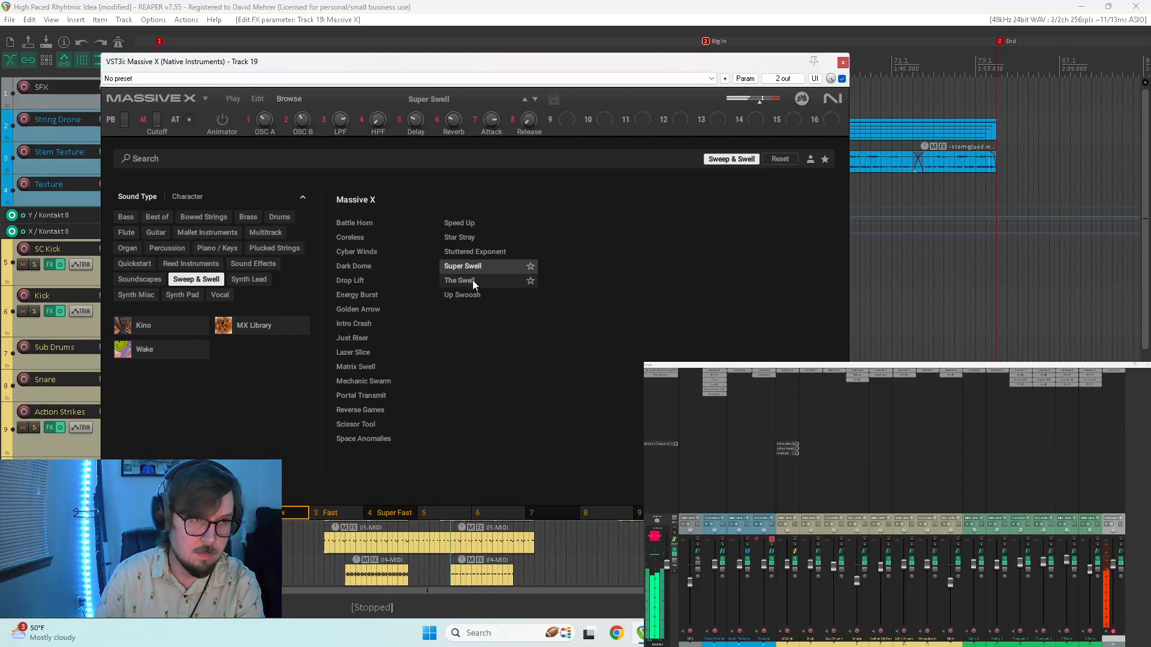
left_click(473, 282)
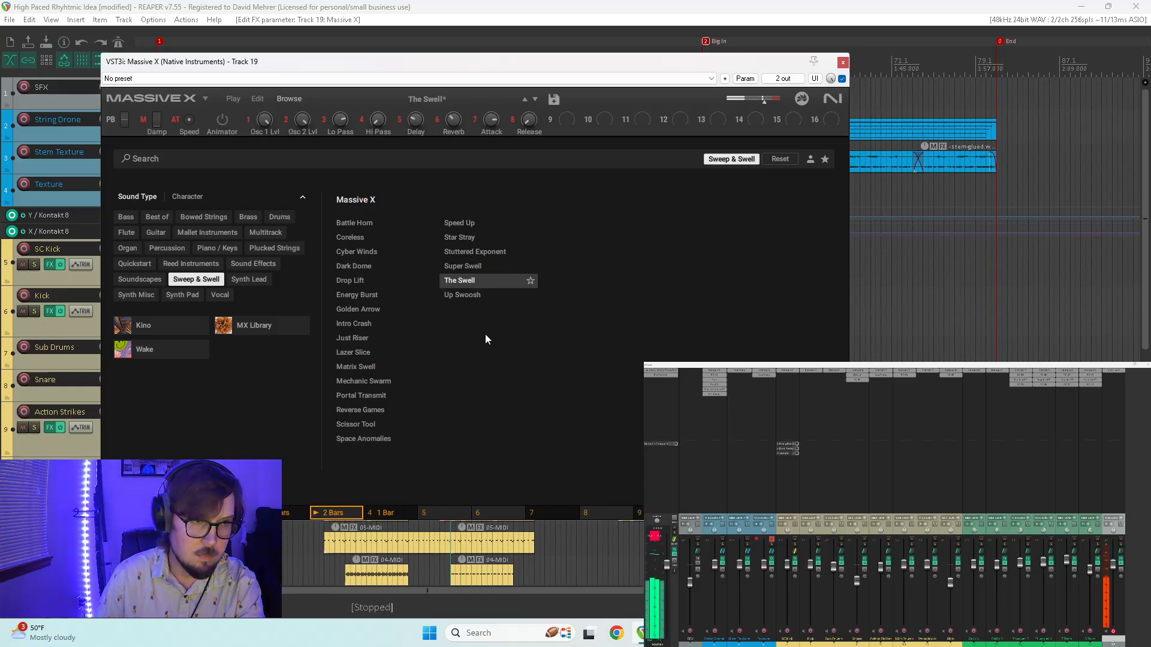
left_click(471, 299)
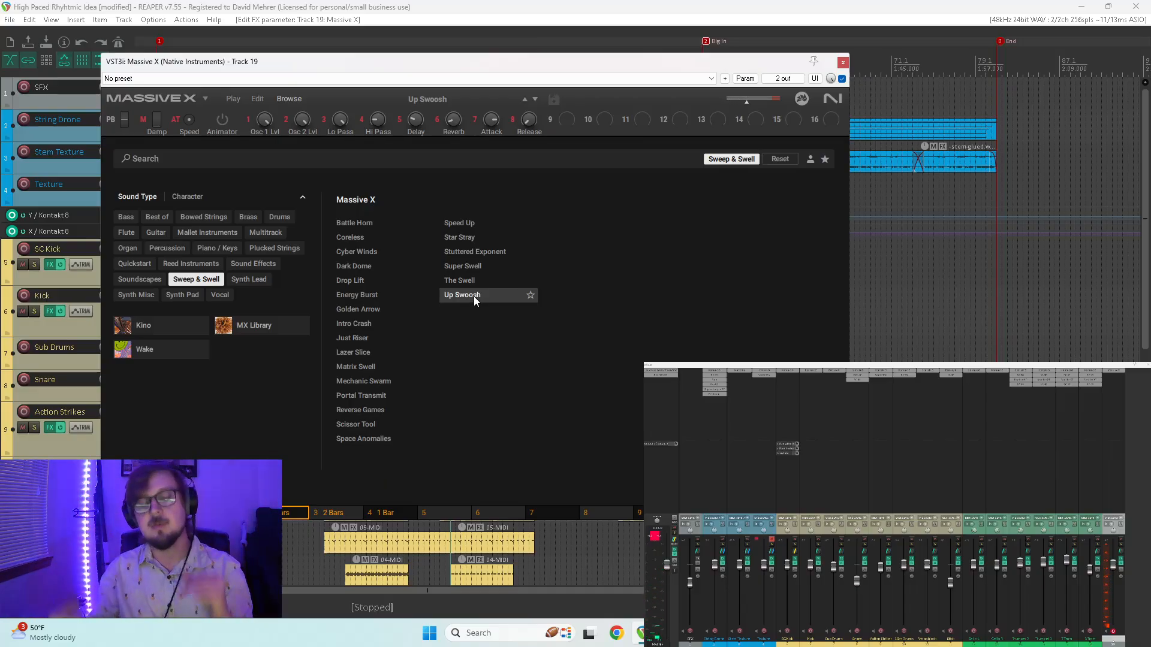
- Compare Battle Horn with Drop Lift, and play the arrangement from measure 51 across Big In with Drop Lift loaded
left_click(365, 221)
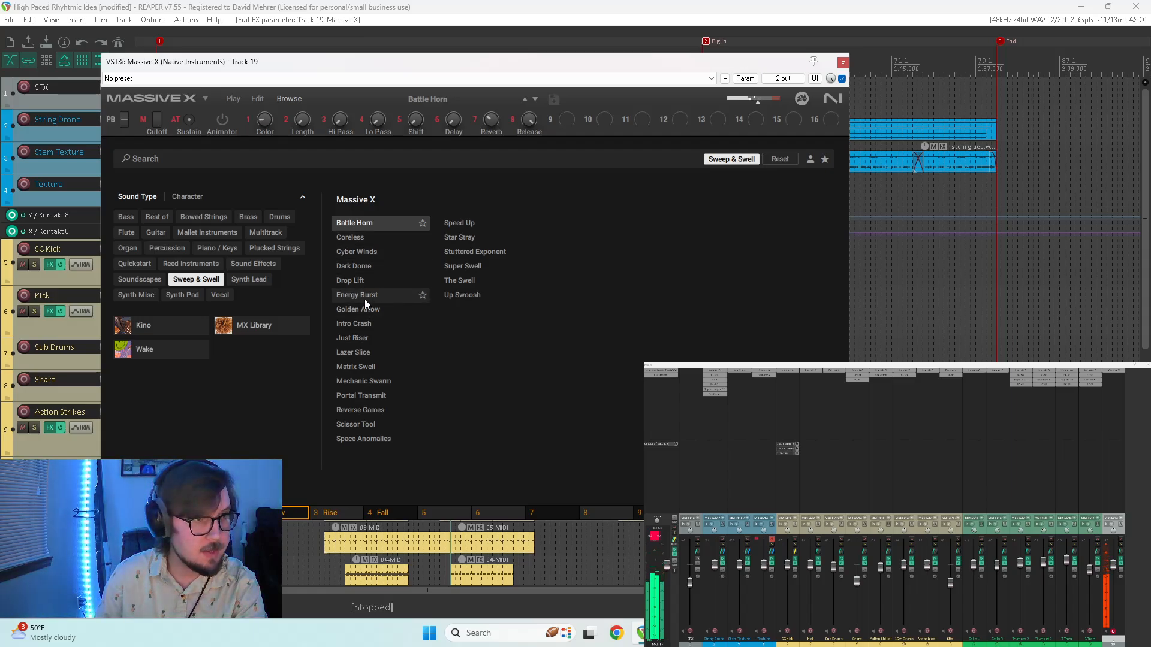
left_click(364, 280)
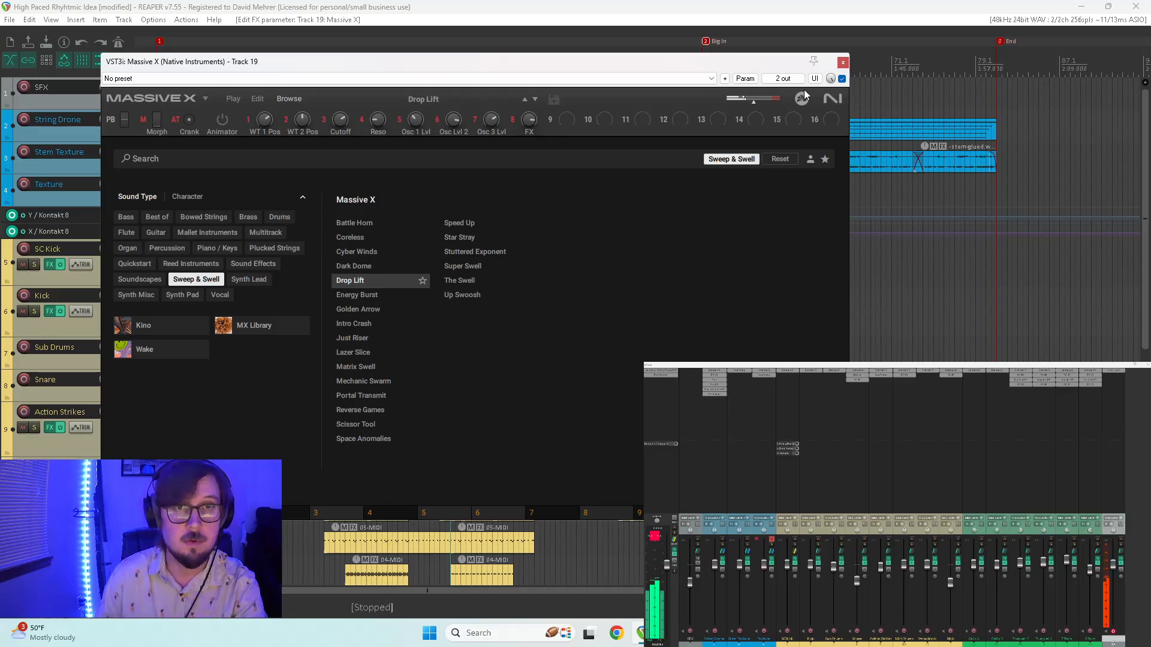
left_click_drag(717, 63, 933, 396)
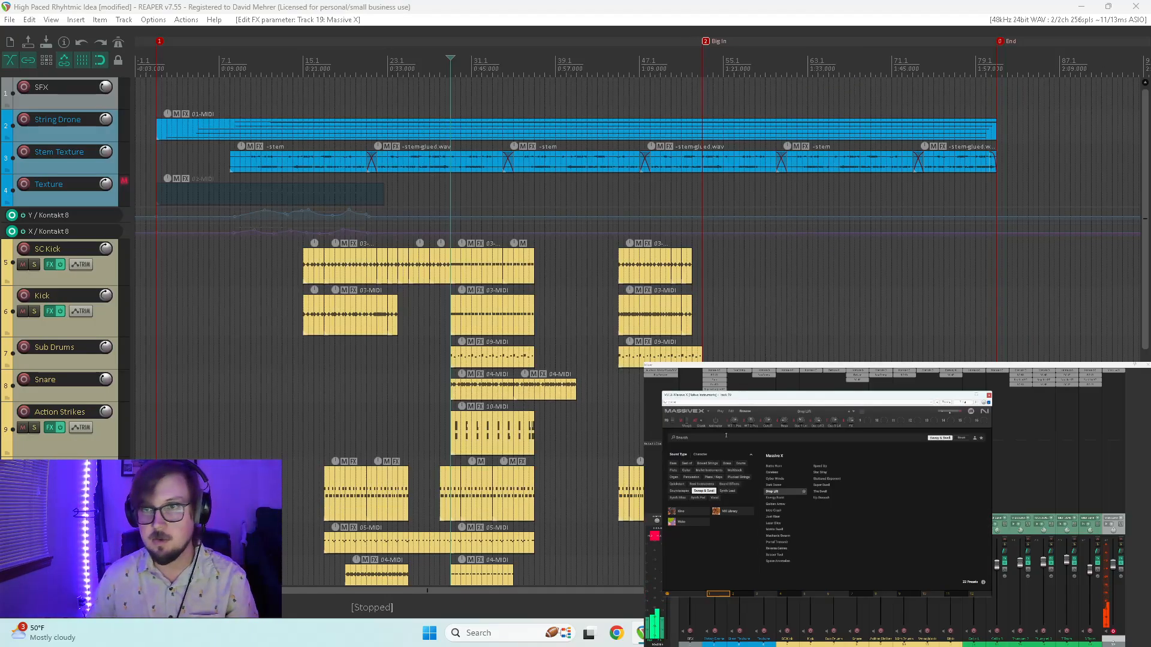
left_click(682, 200)
key("space")
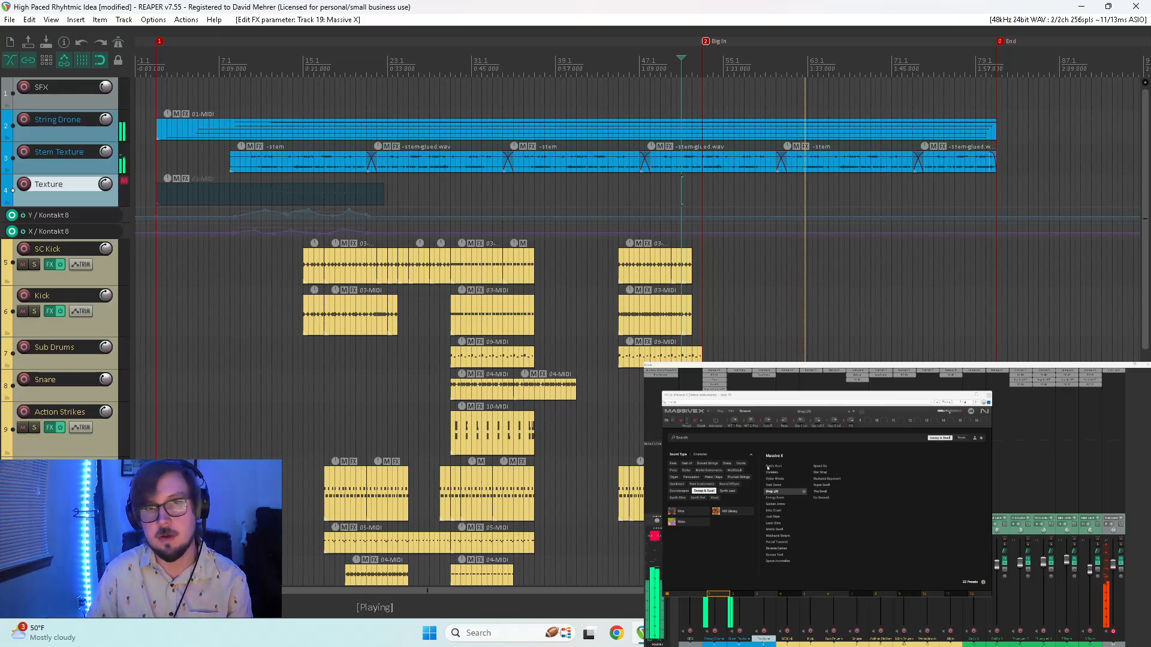
key("space")
- Load the Battle Horn preset, play the arrangement from measure 51 with it and open the synth's Play page
left_click(776, 466)
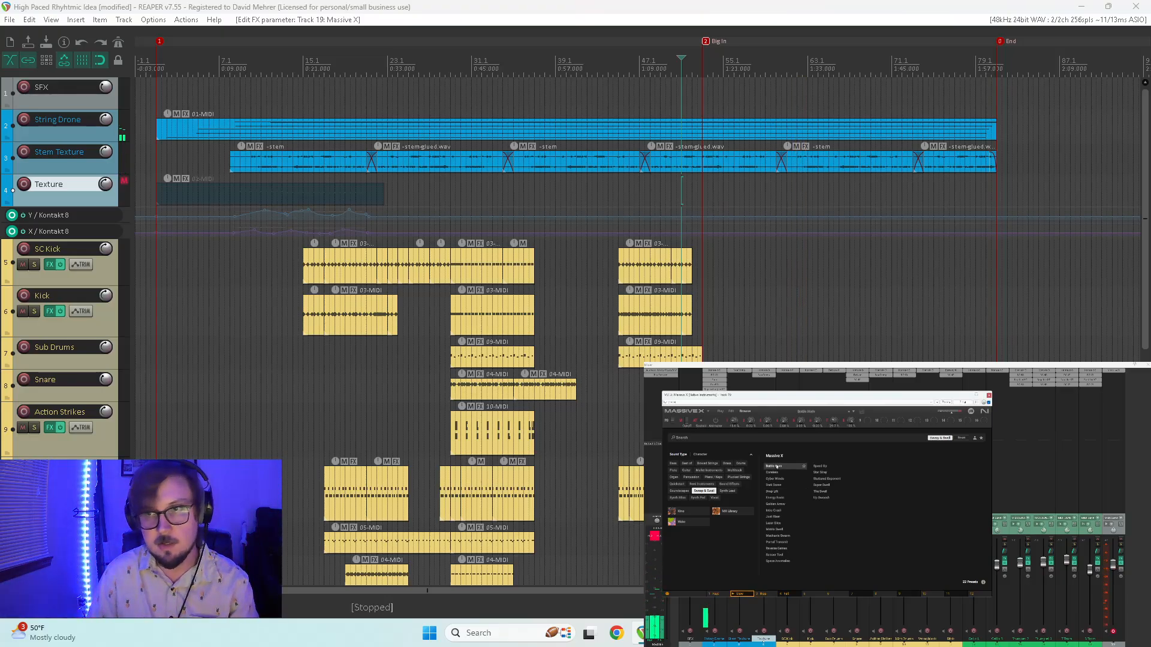
key("space")
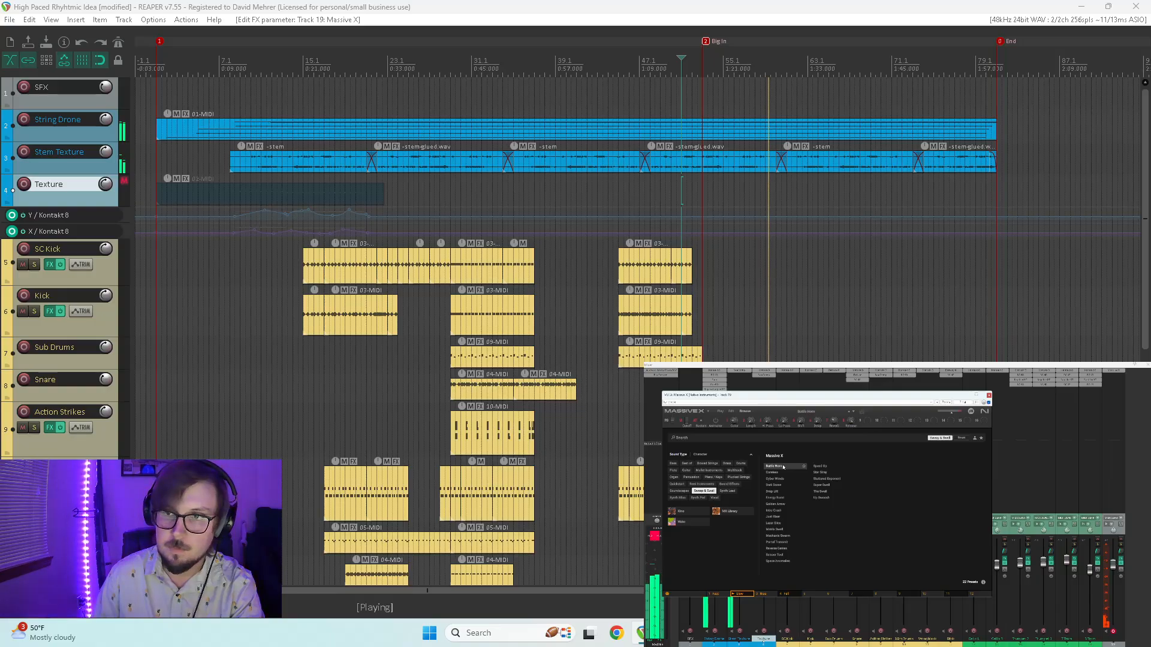
left_click(731, 412)
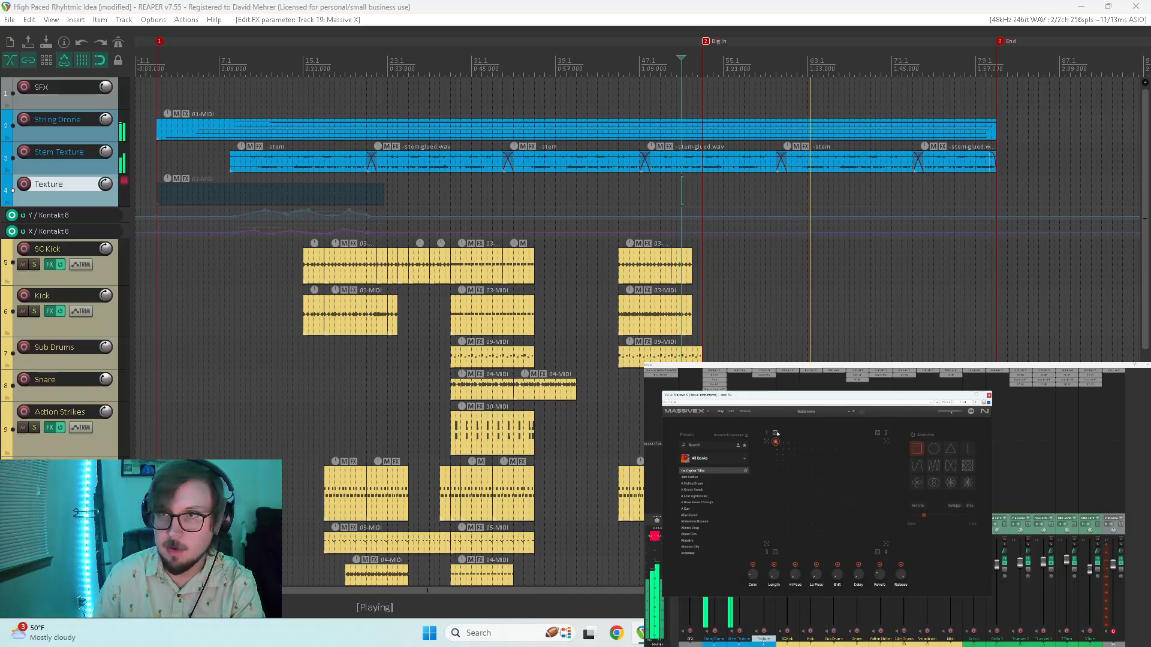
- Move Battle Horn's morph point down from snapshot 1 toward snapshot 2, check it with playback, and save the project
left_click_drag(776, 442, 776, 517)
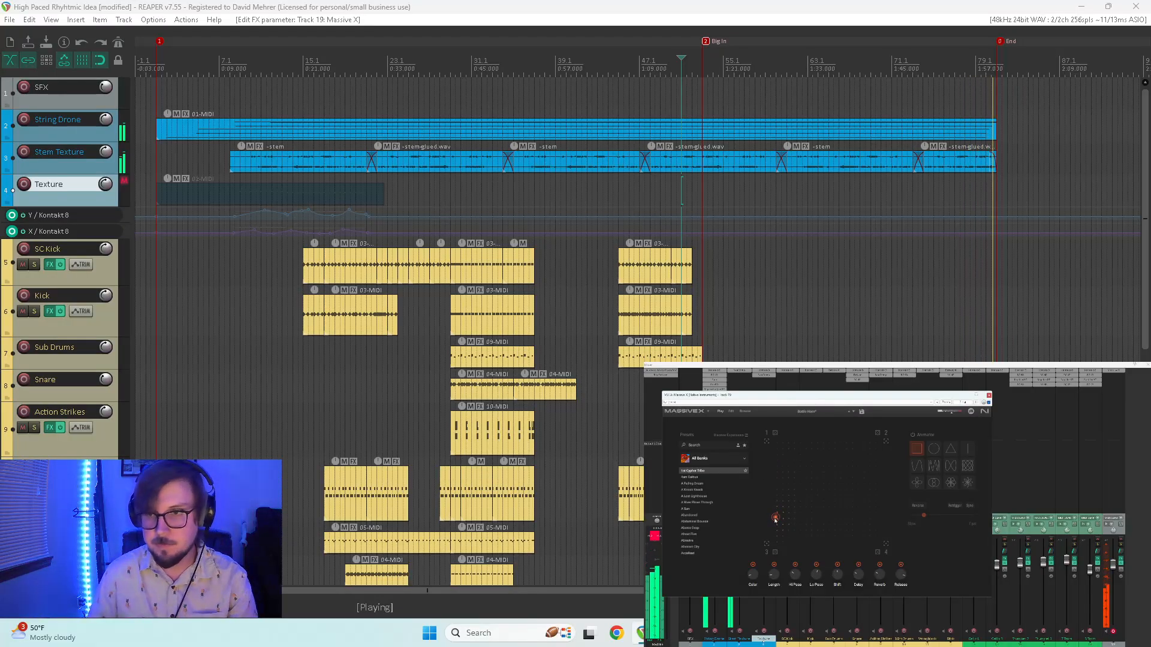
key("space")
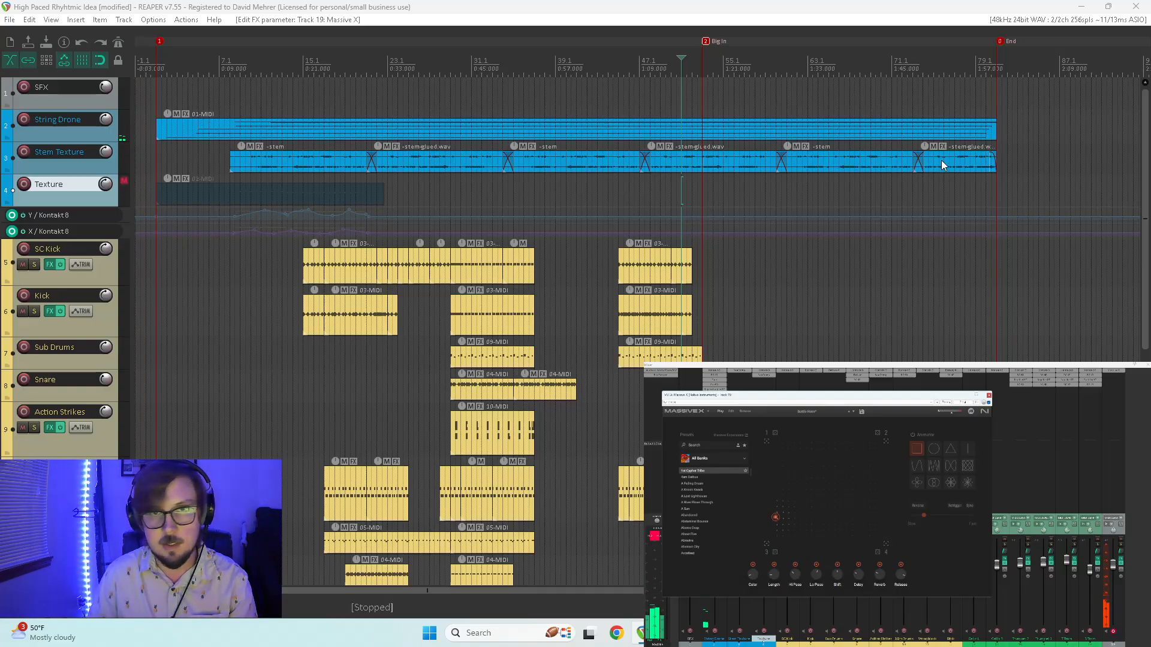
key("space")
key("space")
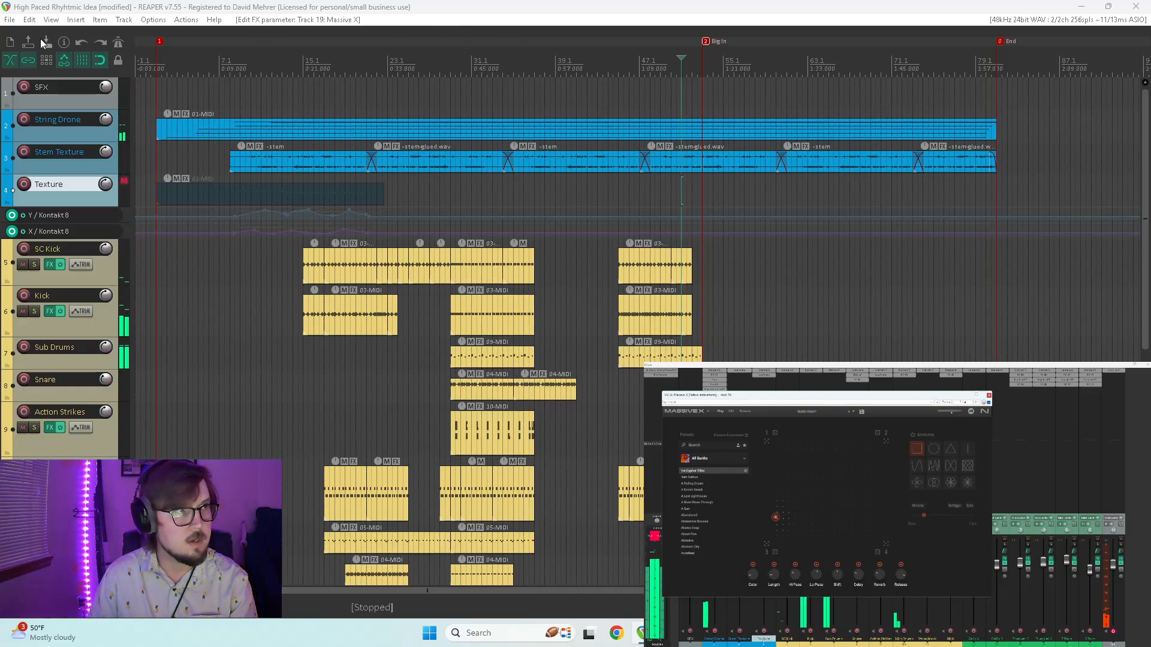
key("ctrl+s")
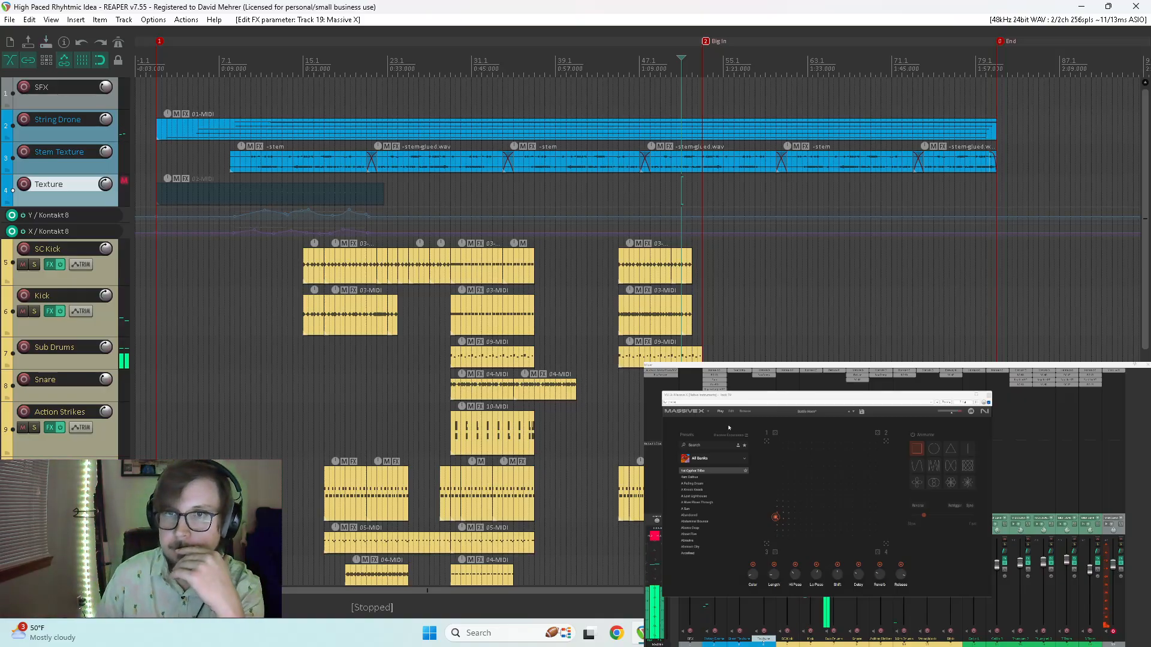
- Open Massive X's Edit page and examine performers P1 to P3 and the envelope modulators of Battle Horn
left_click(732, 412)
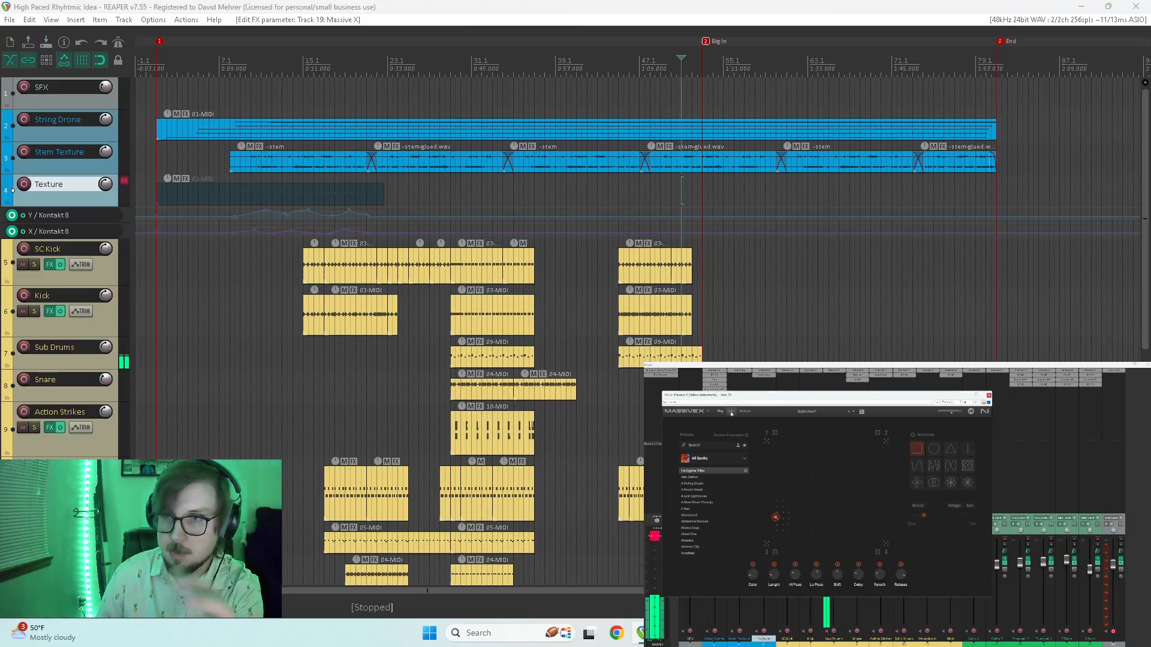
left_click_drag(802, 398, 502, 76)
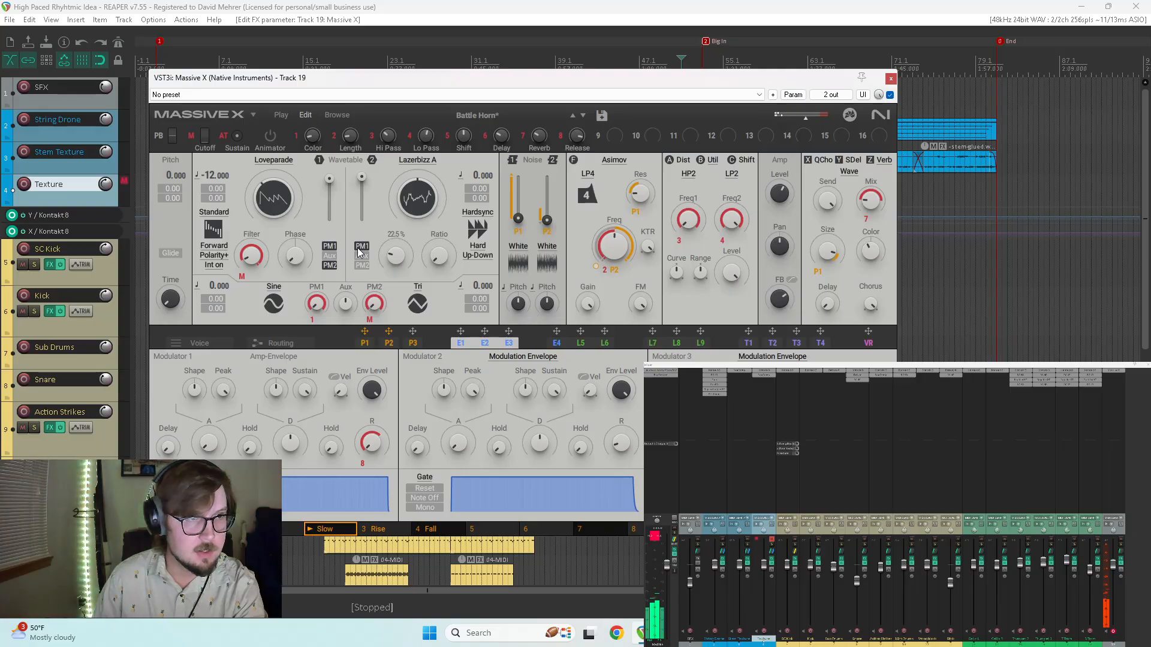
mouse_move(379, 428)
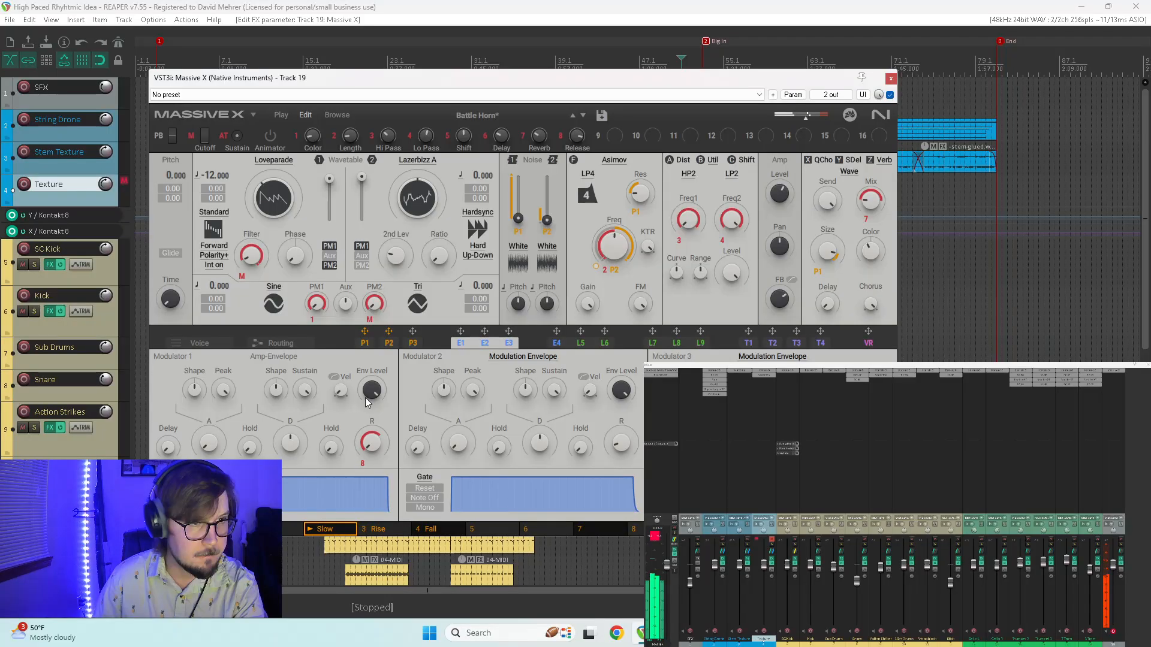
left_click(364, 343)
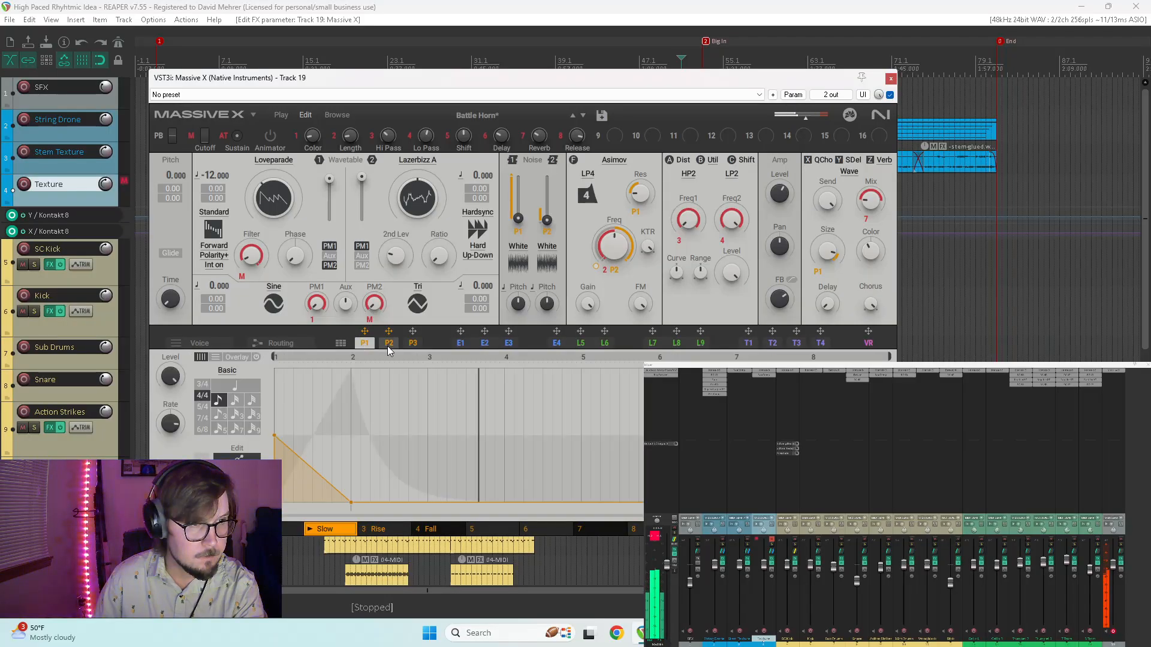
left_click(388, 344)
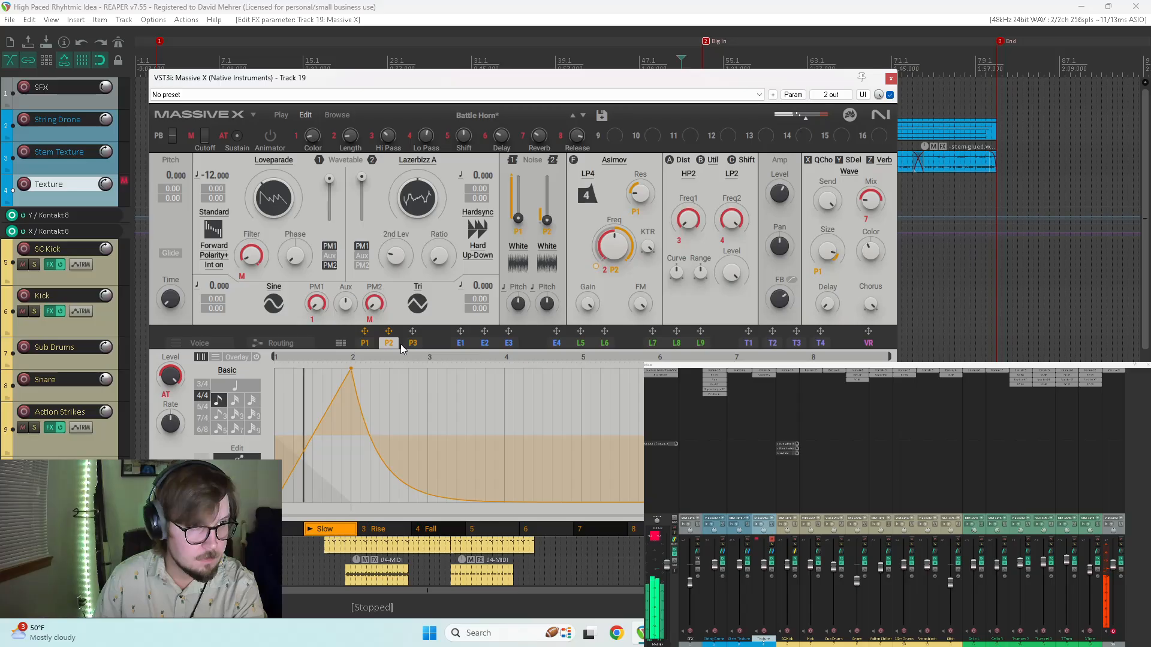
left_click(413, 344)
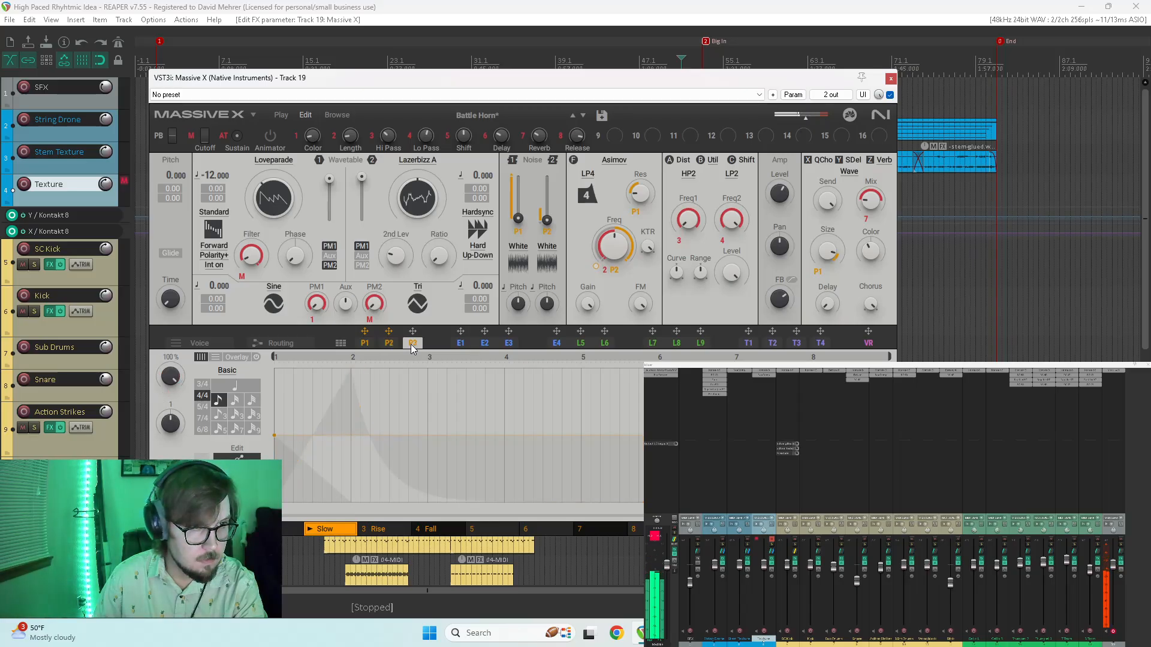
left_click(460, 344)
left_click(560, 347)
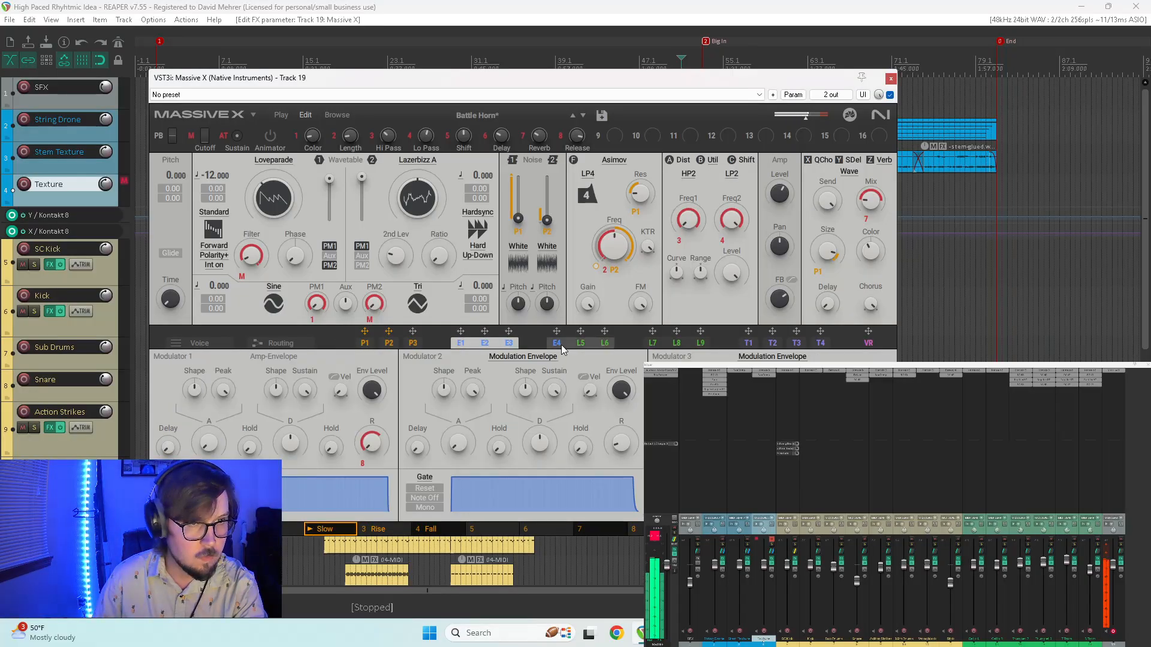
left_click(510, 344)
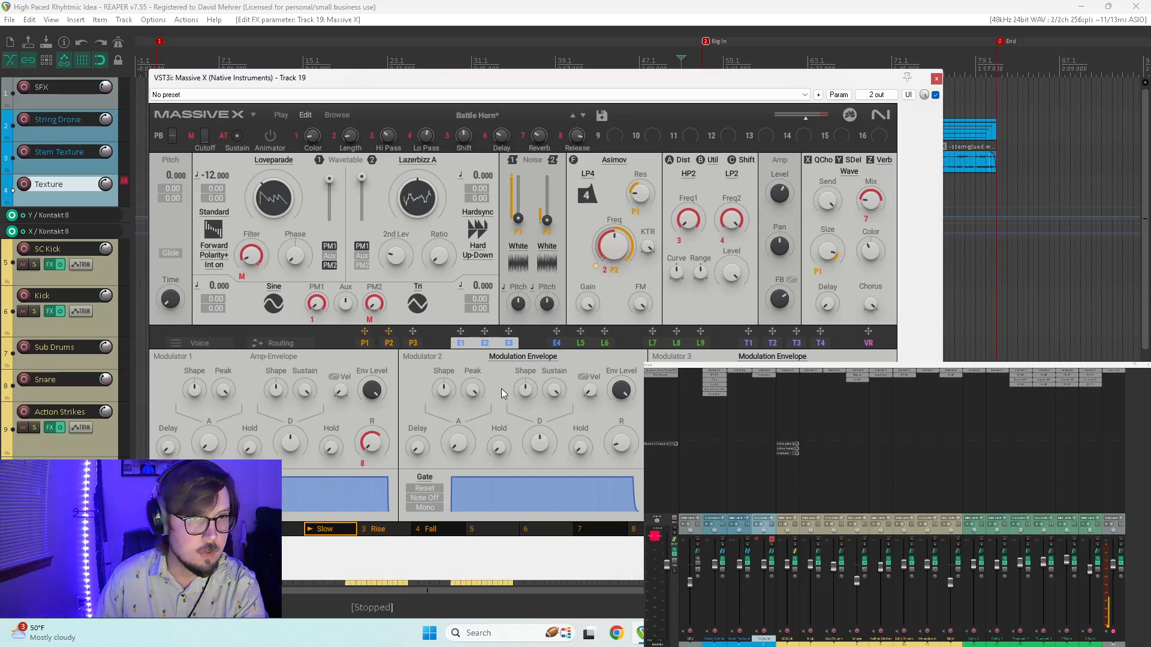
mouse_move(373, 390)
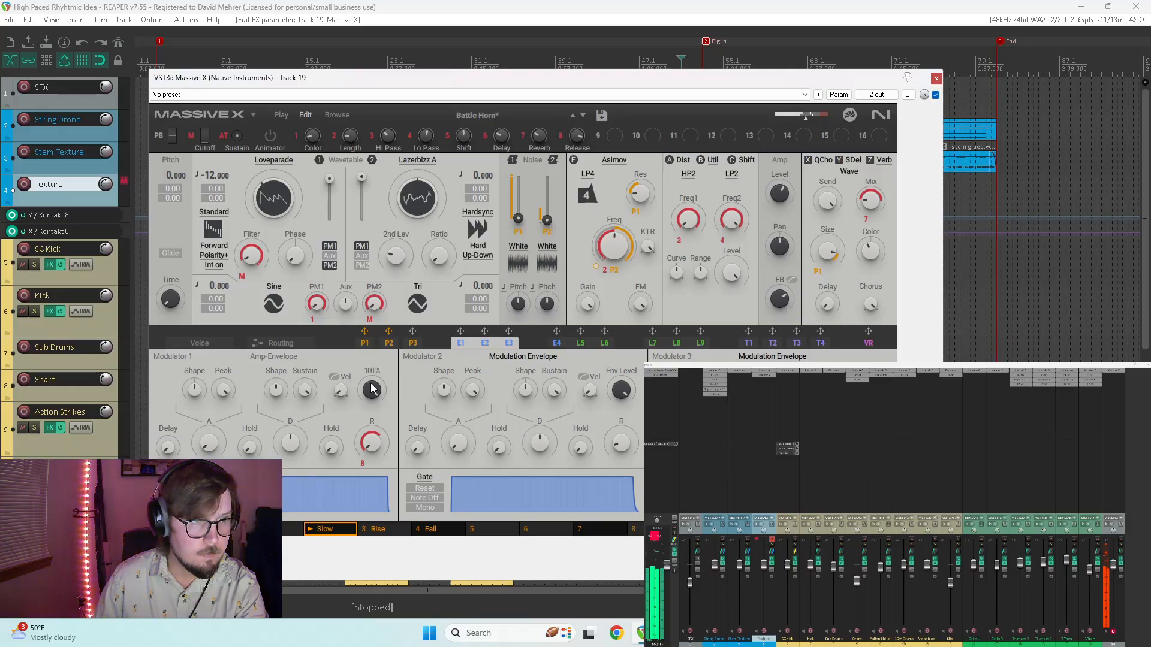
mouse_move(371, 445)
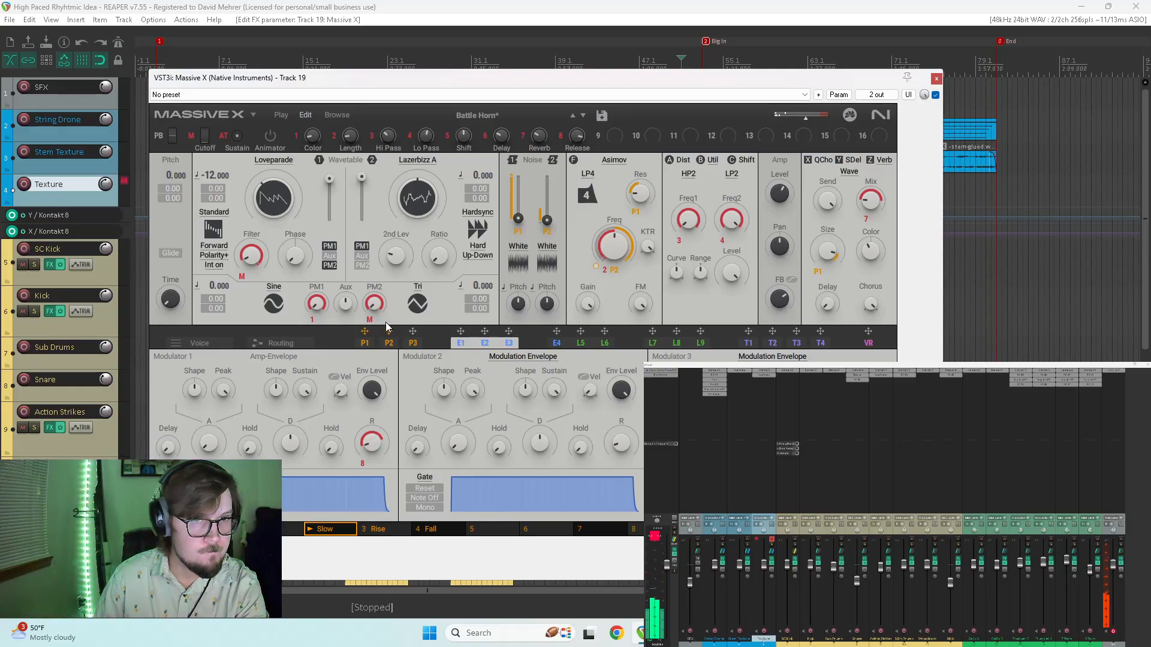
- Try raising the final point of performer P2's Slow curve to the centre line, and return it to the lower edge
left_click(366, 344)
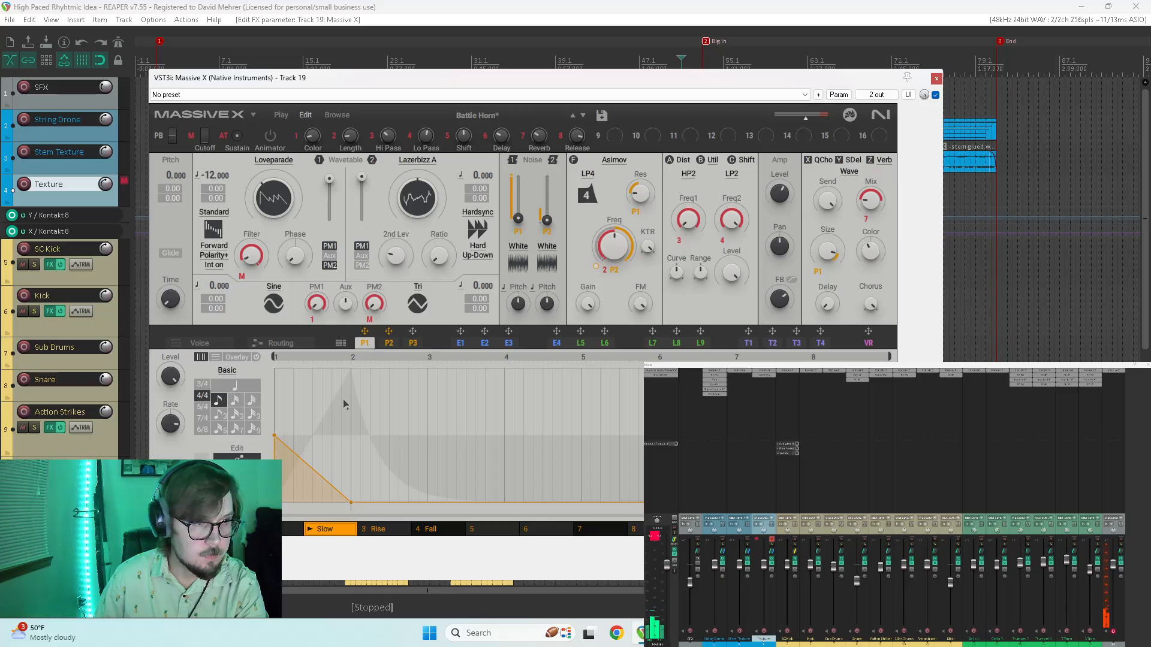
left_click(389, 344)
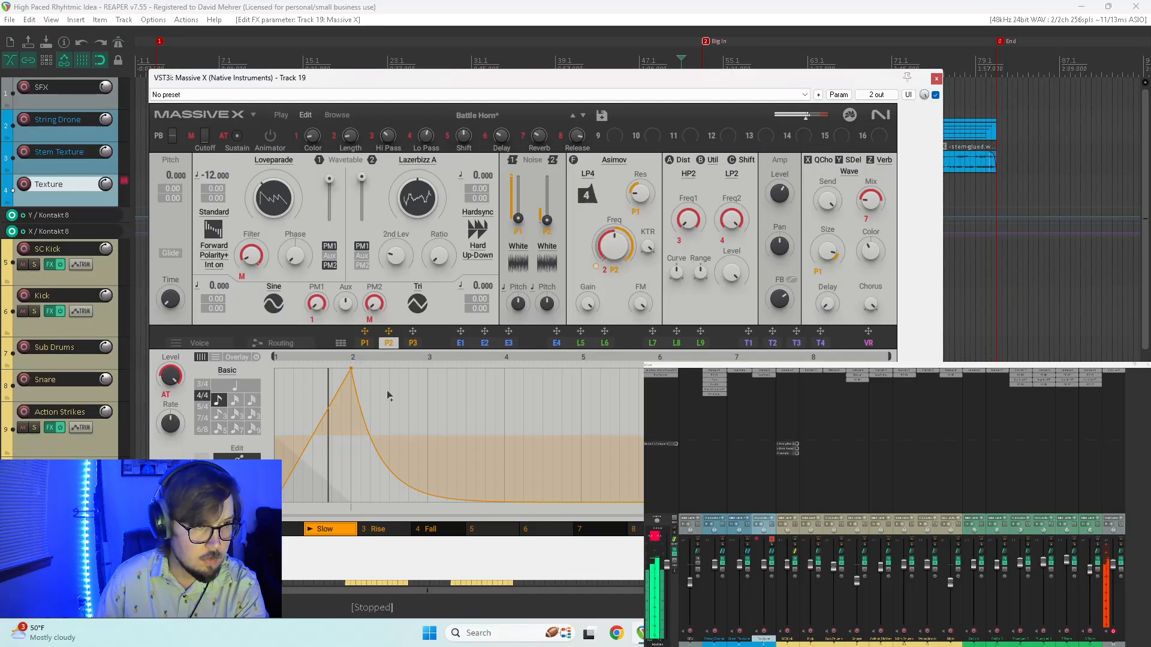
left_click_drag(890, 502, 890, 433)
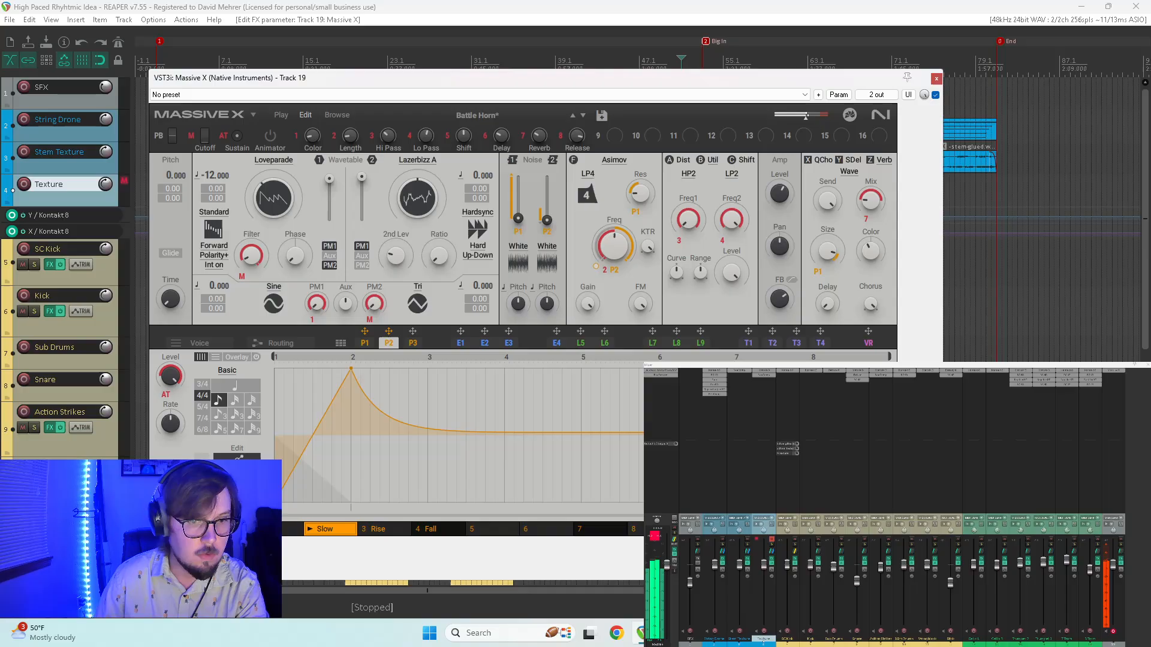
left_click(413, 343)
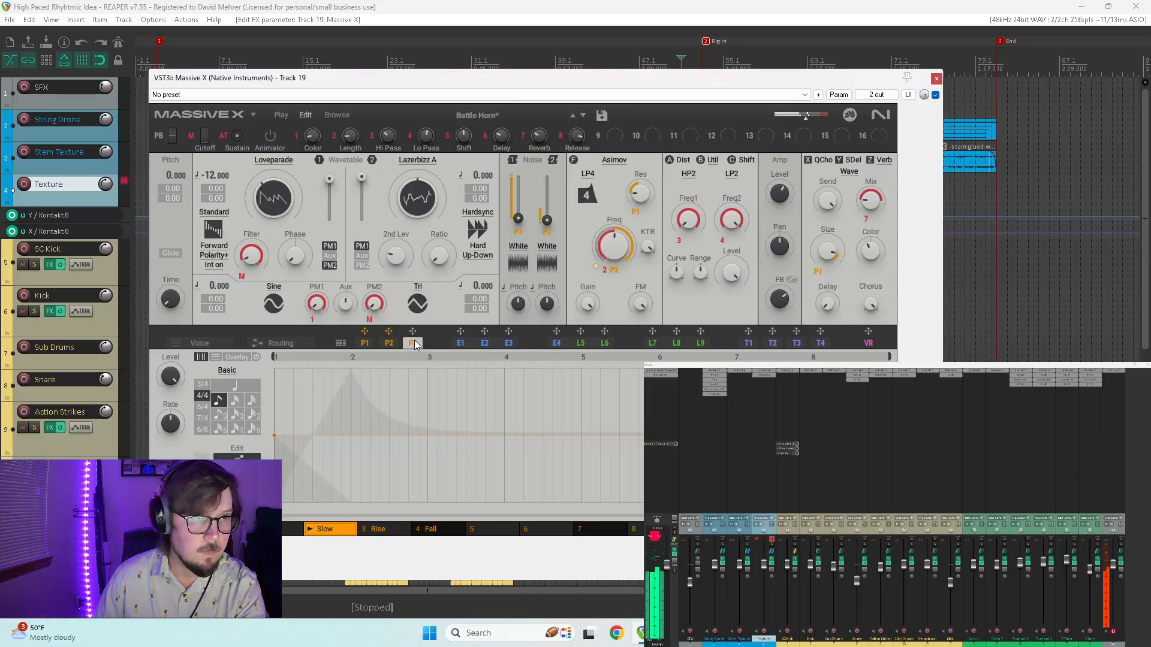
left_click(365, 343)
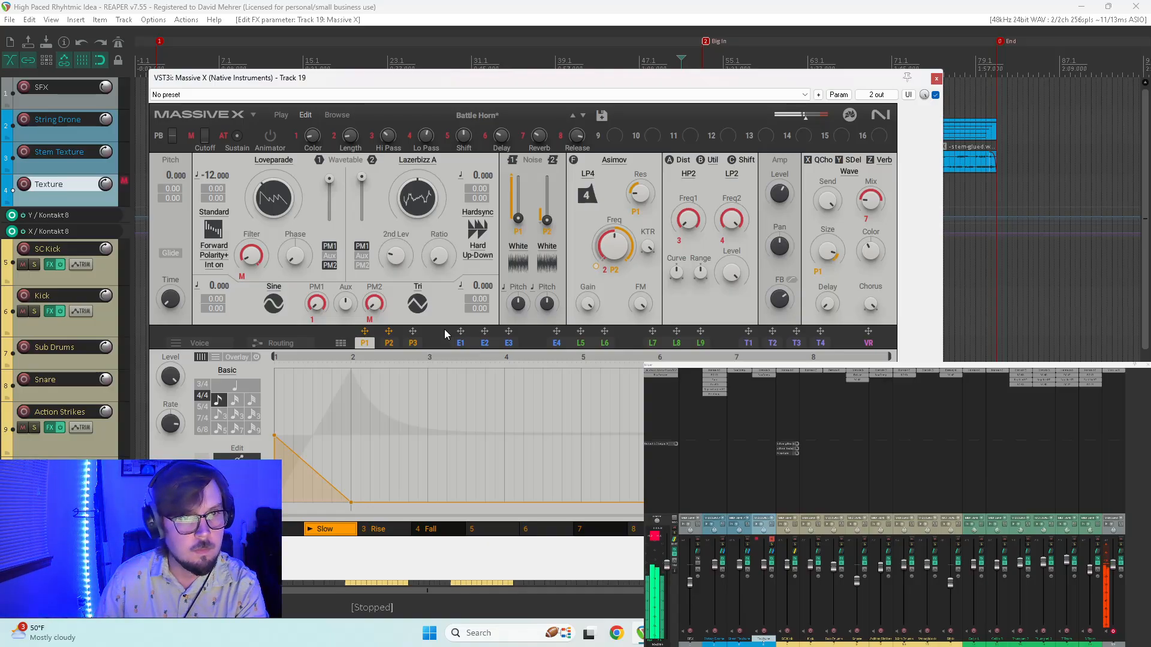
left_click(388, 343)
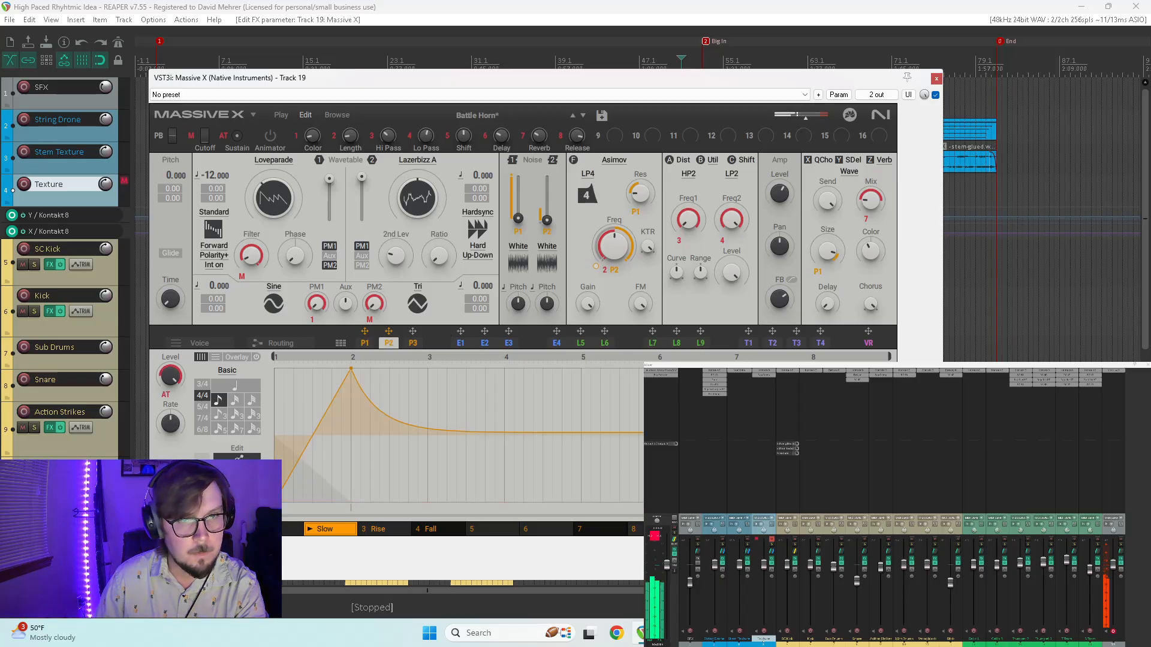
left_click_drag(890, 433, 889, 502)
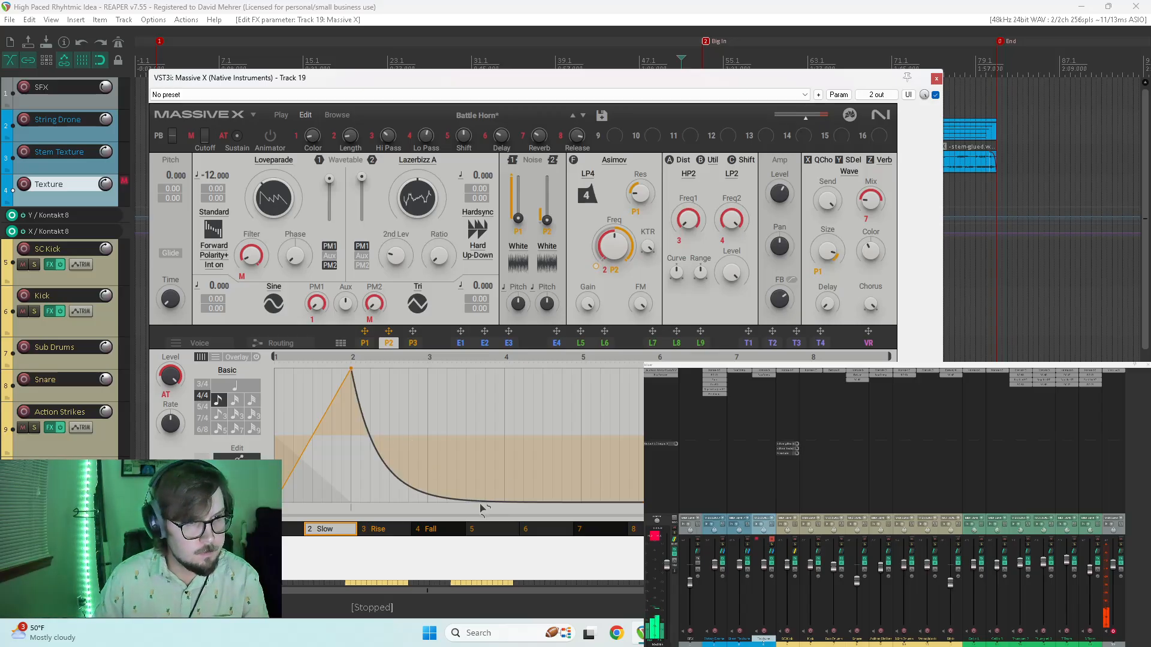
- Shape P2's Slow curve with a centre-line point just before 5 and a rising end segment, and play the arrangement with it
left_click_drag(479, 506, 572, 440)
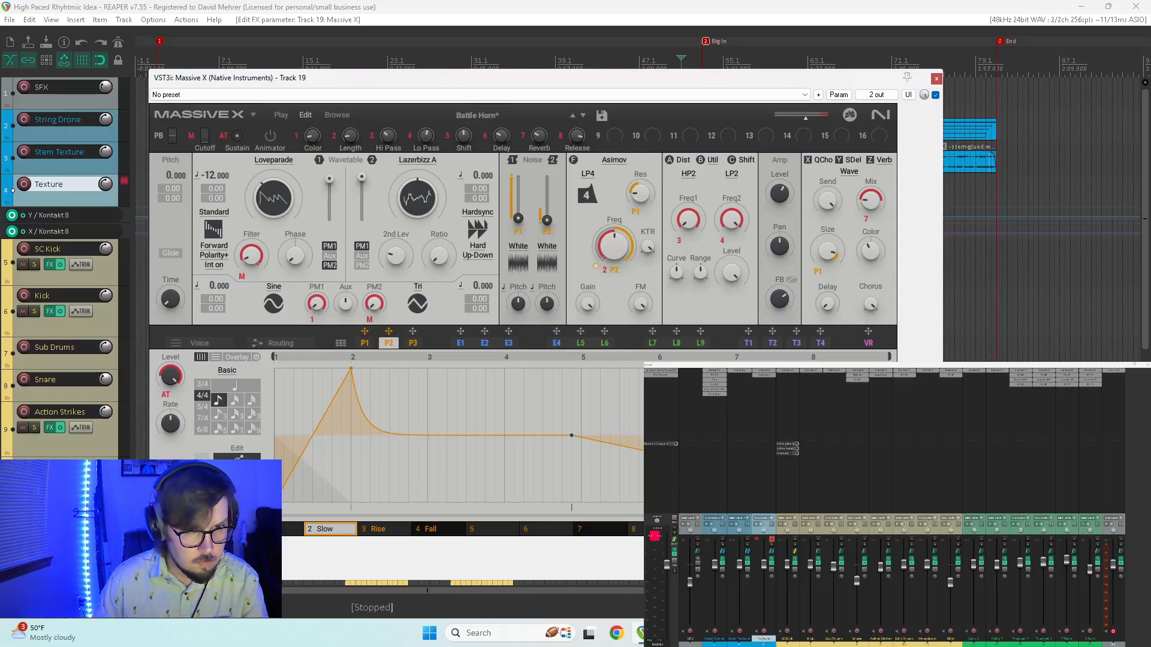
key("space")
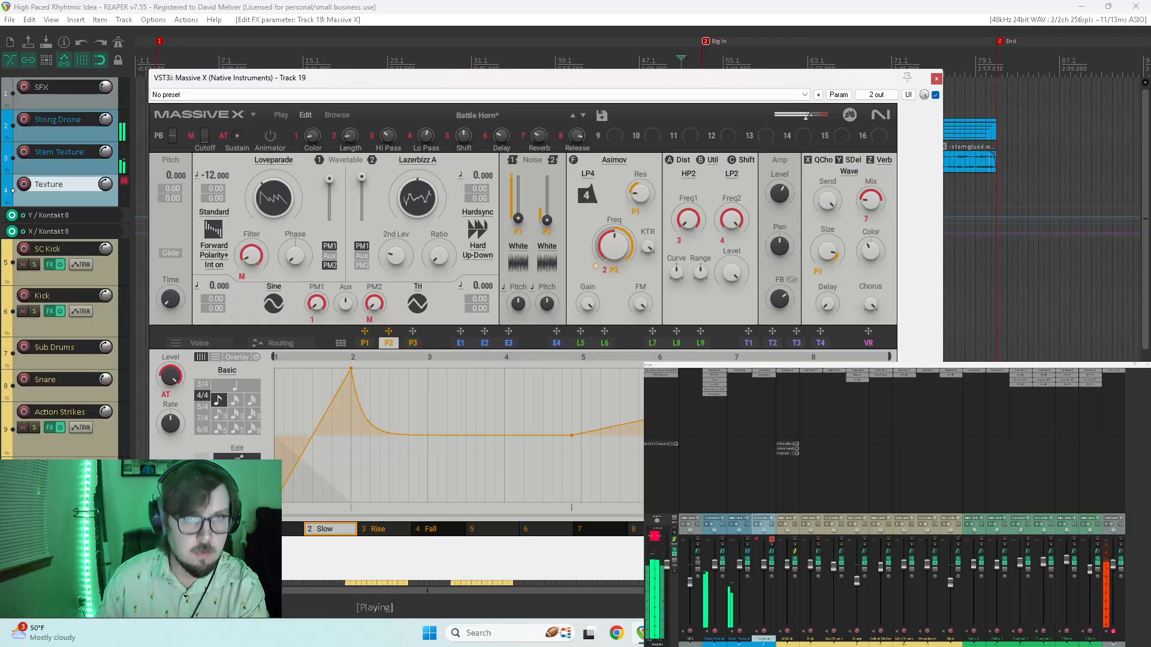
left_click(939, 79)
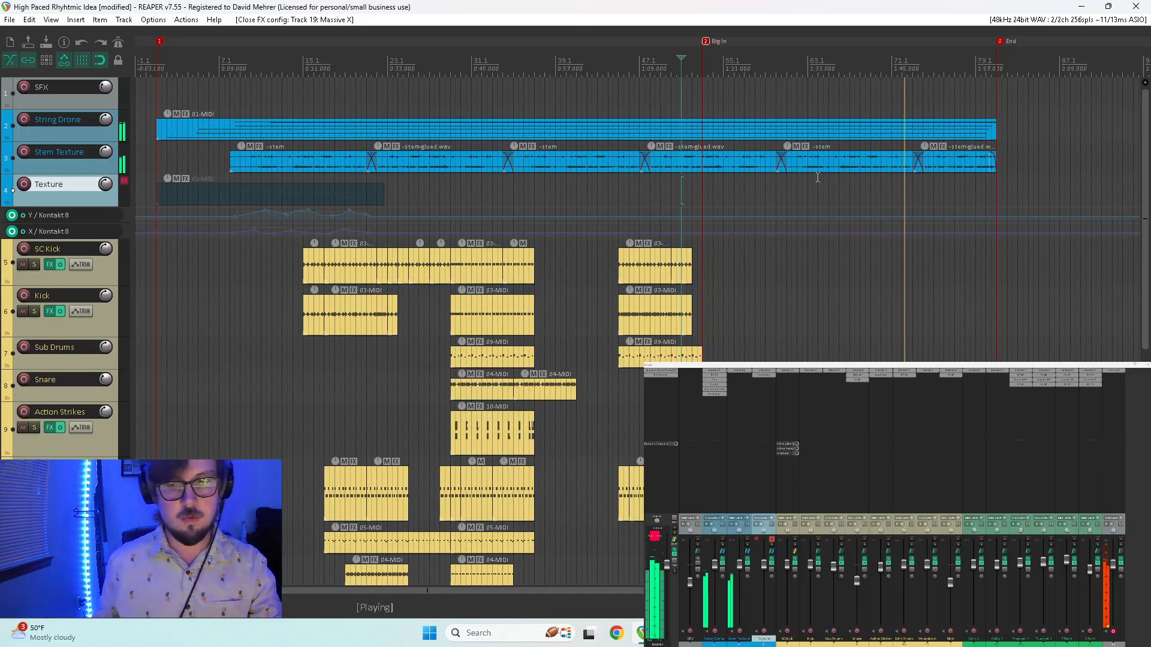
key("space")
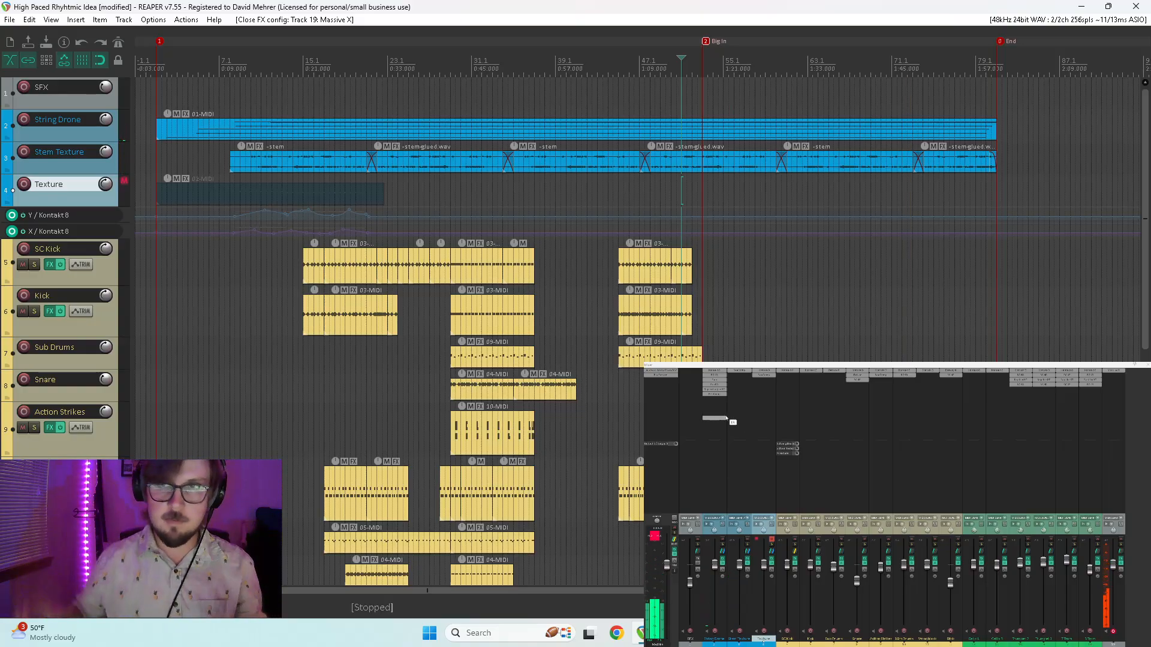
- Reopen Massive X on track 19 and compare performer P2's pattern 1, Slow, Rise and Fall curves
mouse_move(1114, 526)
left_mouse_down()
mouse_move(783, 531)
mouse_move(1108, 543)
left_mouse_up()
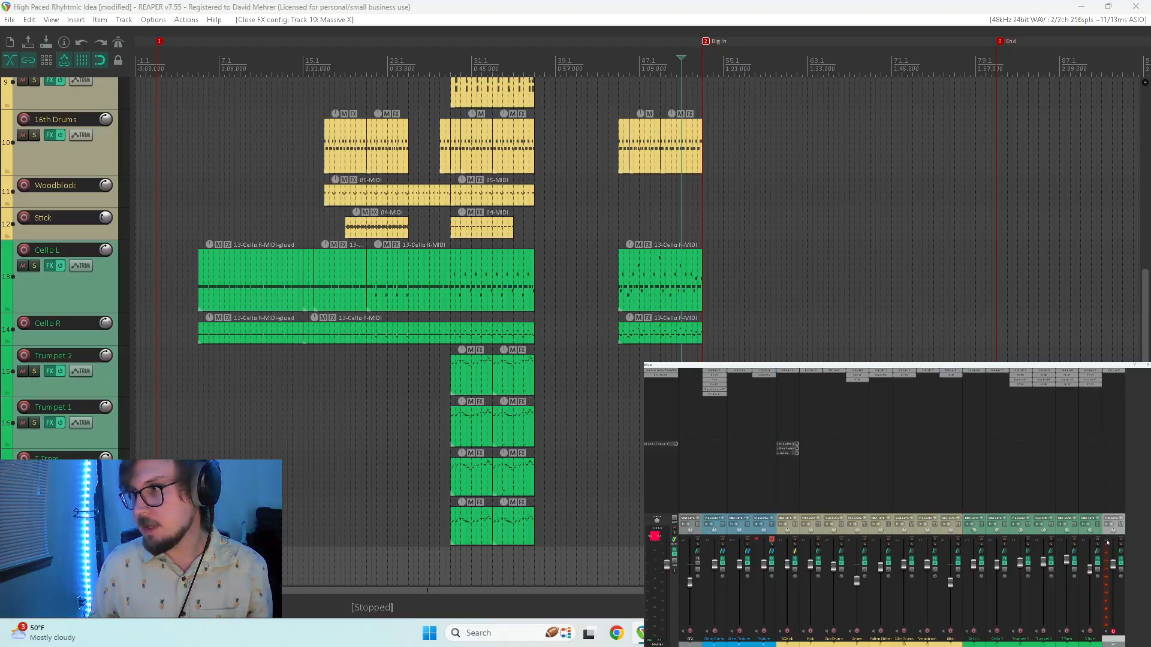
left_click(1116, 373)
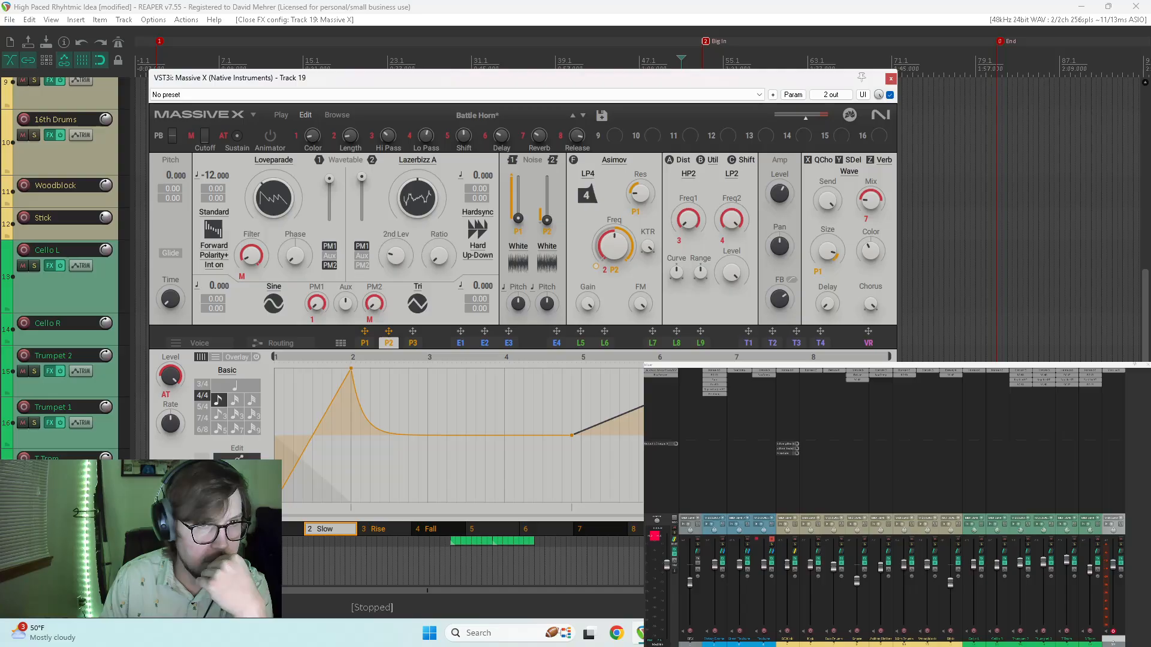
left_click(376, 531)
left_click(323, 530)
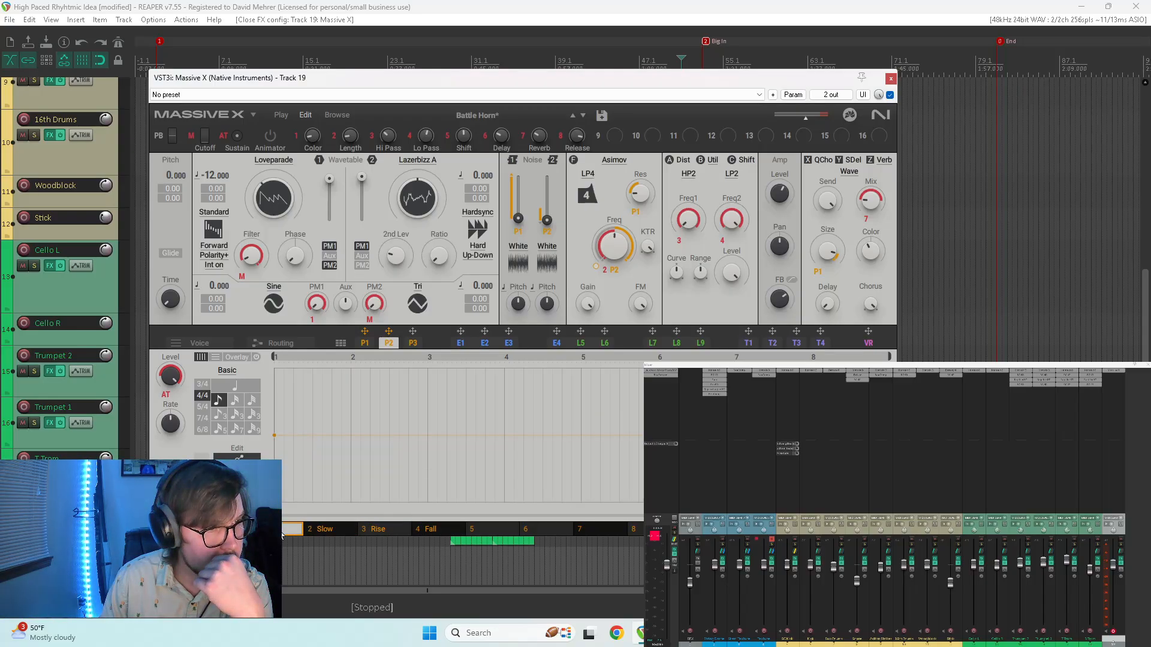
left_click(426, 531)
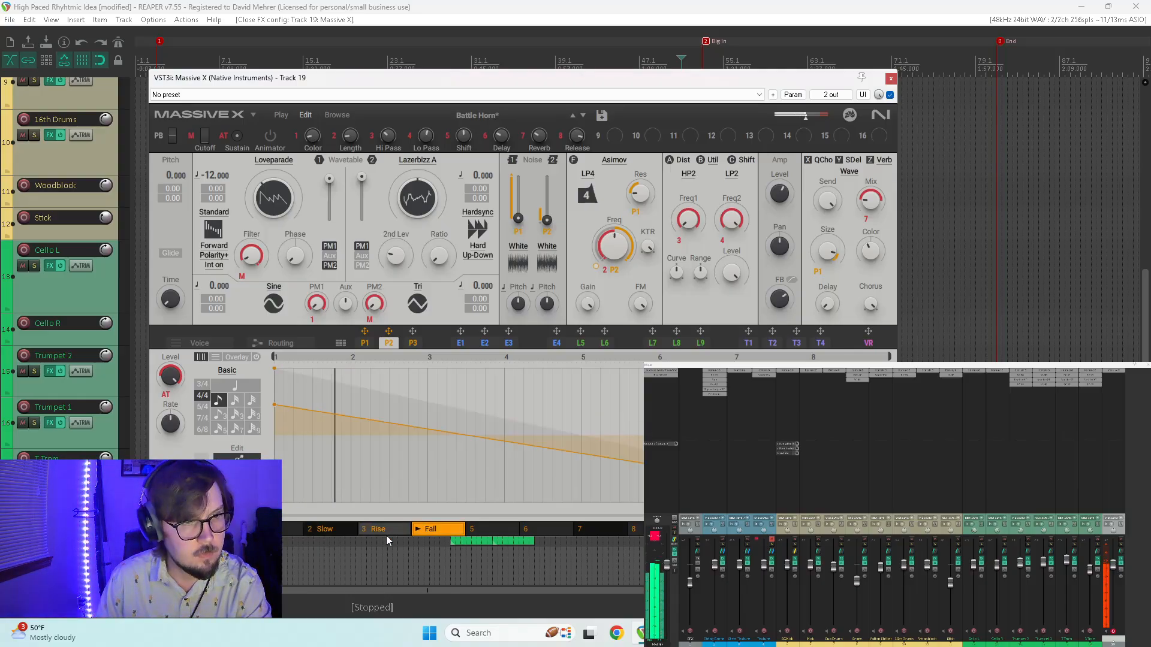
left_click(329, 532)
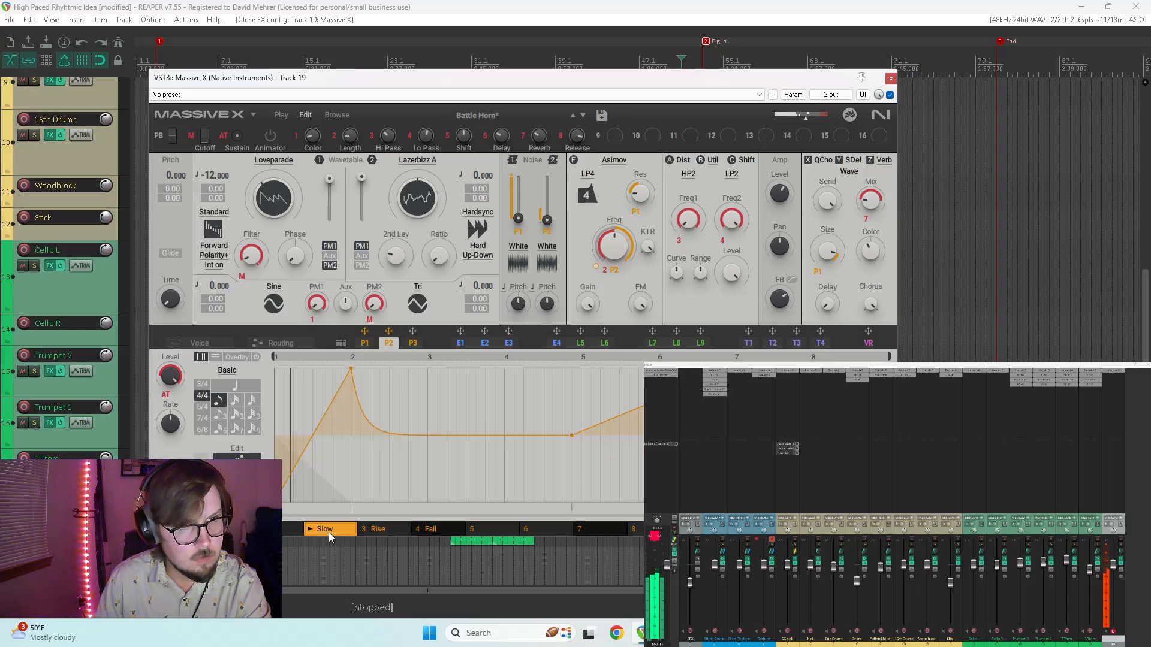
left_click(371, 532)
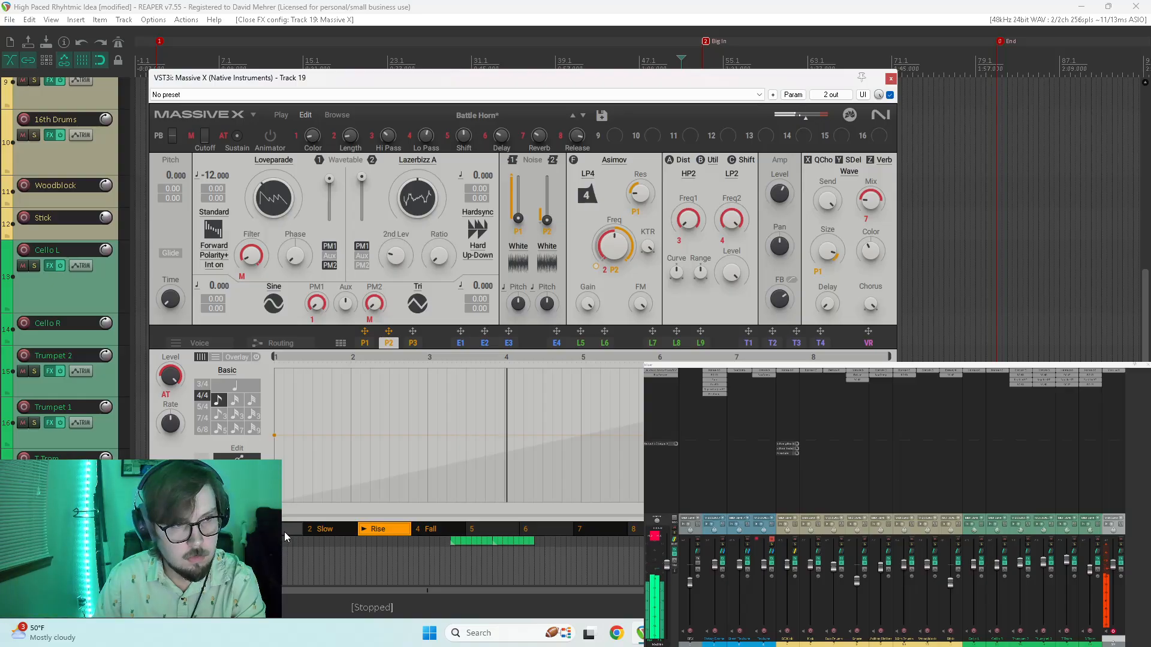
- Examine performers P1 and P3 and pattern 1, and return to performer P2's Slow pattern
left_click(365, 343)
left_click(413, 343)
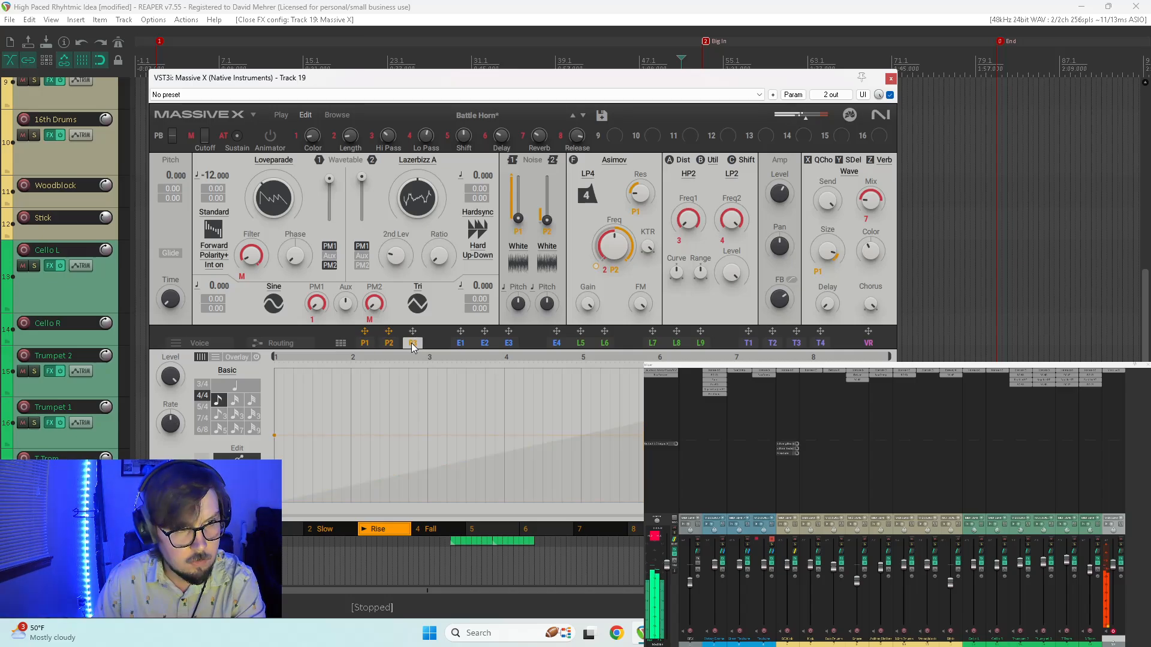
left_click(277, 529)
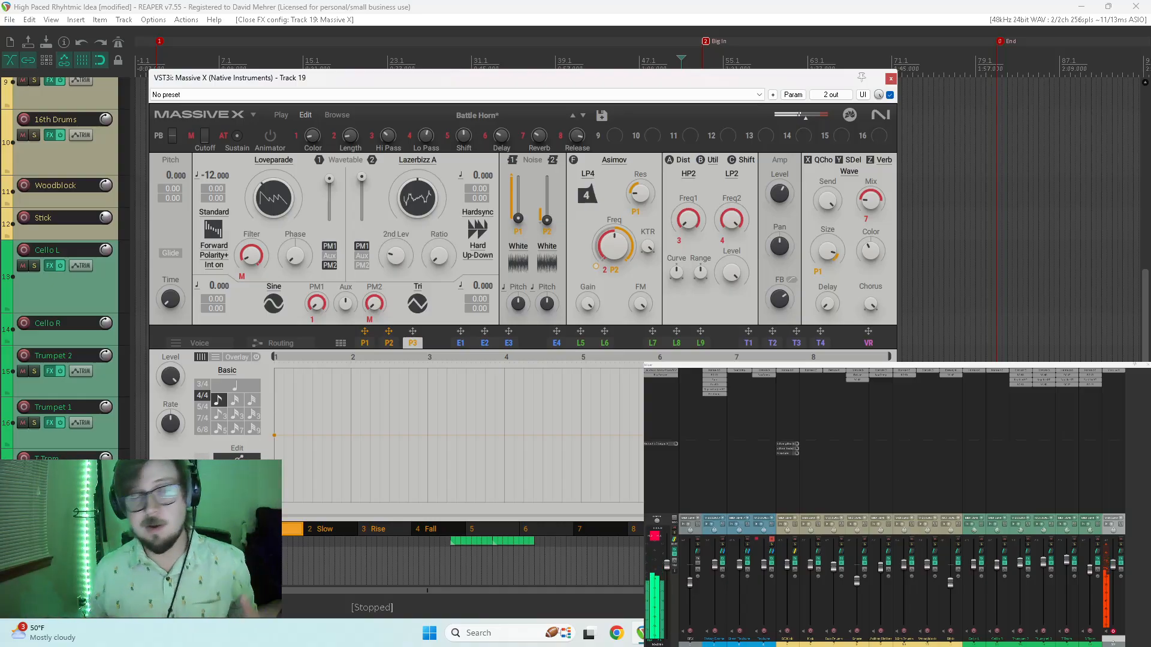
left_click(320, 531)
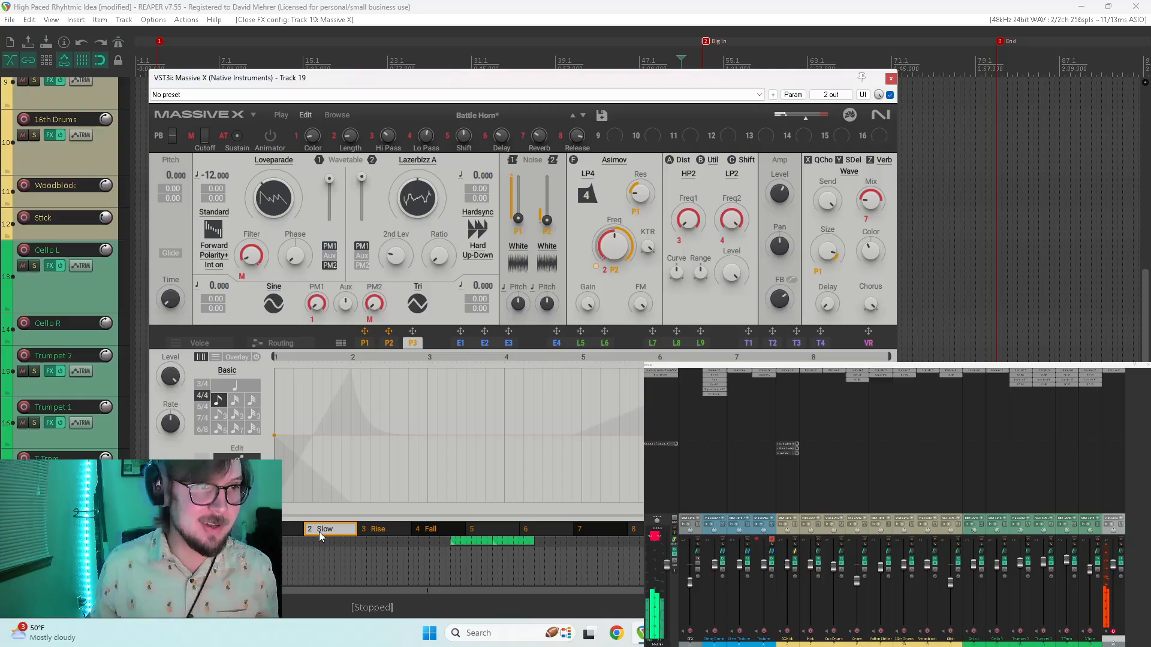
left_click(381, 344)
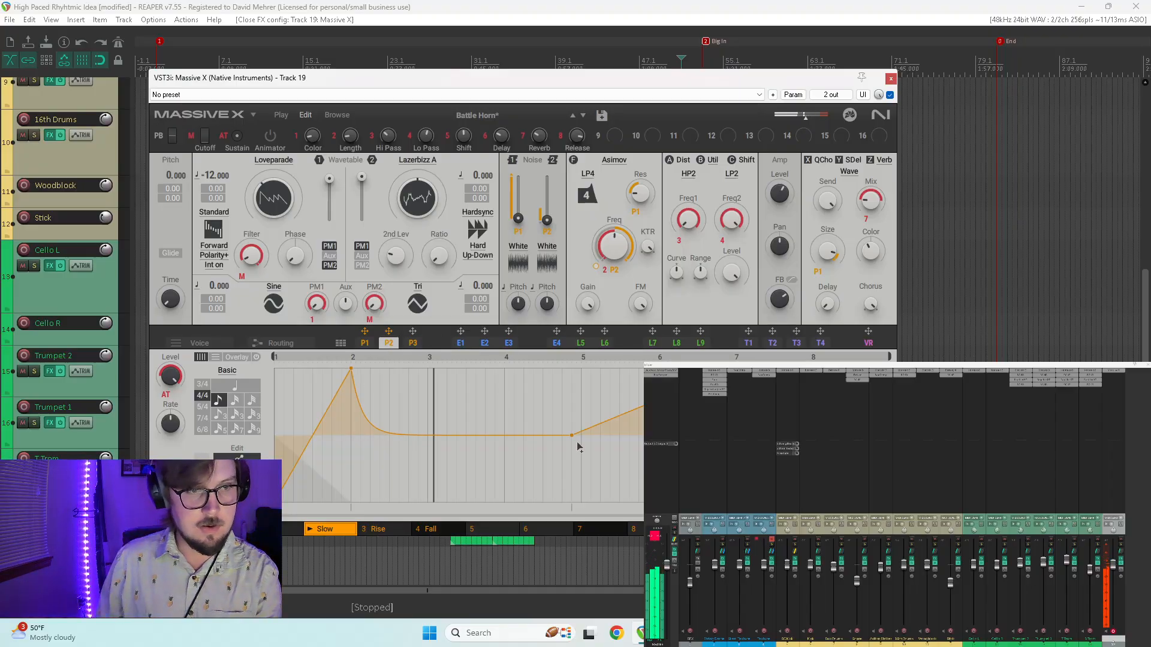
- Move the Slow curve's centre-line point to 3 and bend the segment after it into a gradual, accelerating rise
left_click_drag(573, 436, 428, 432)
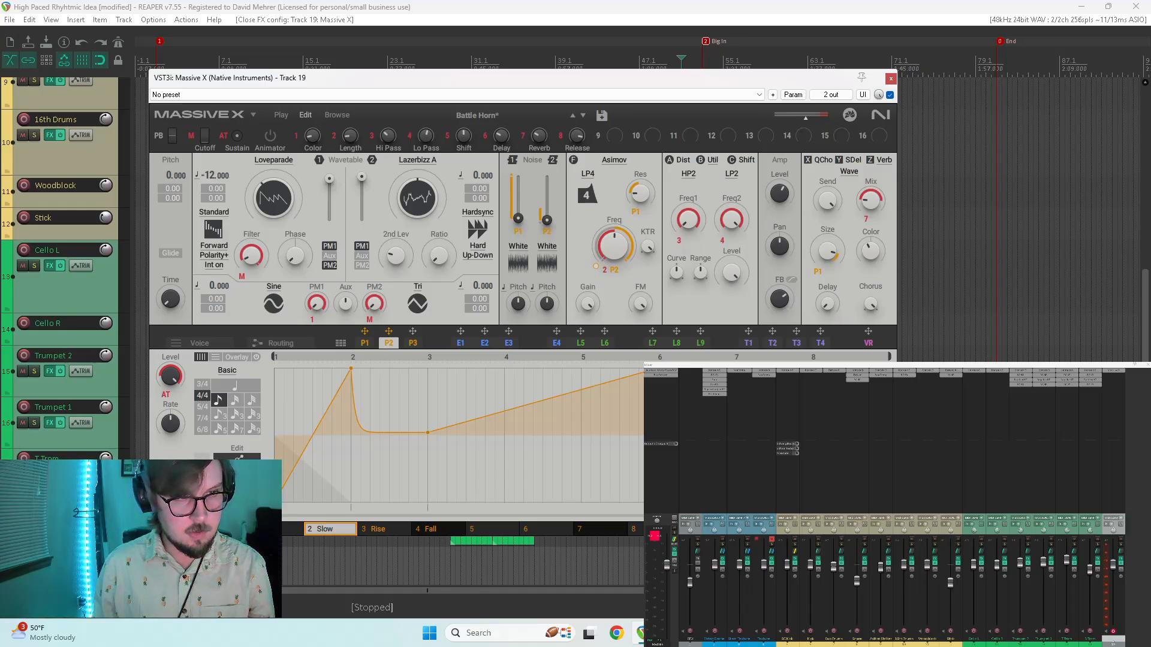
key("space")
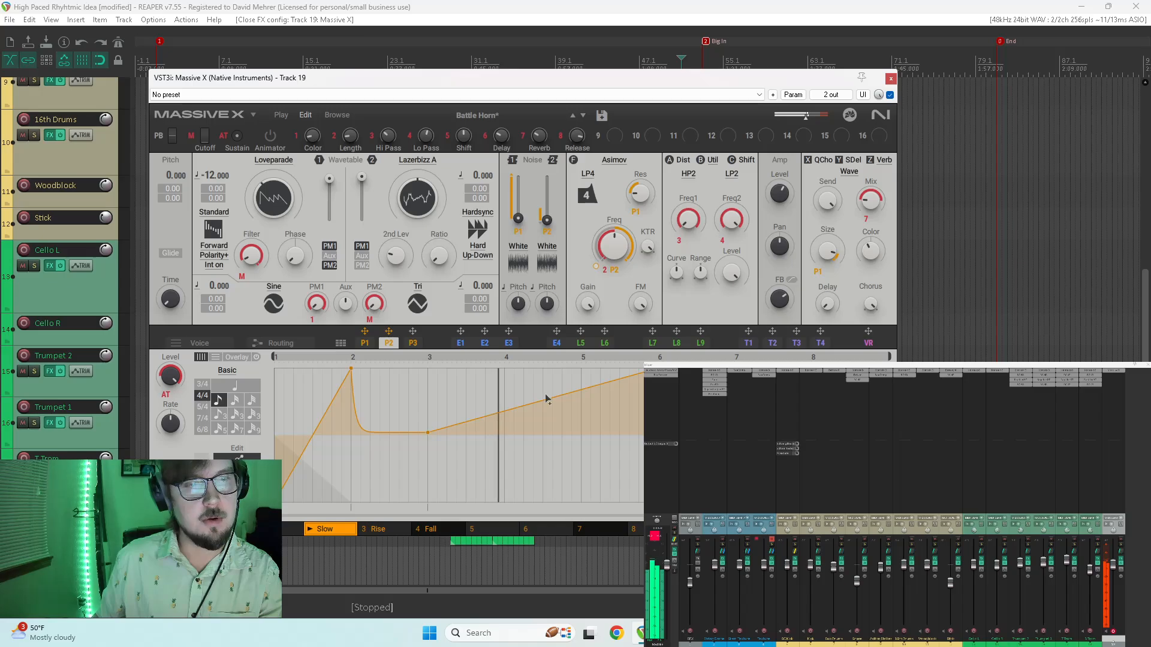
left_click_drag(548, 401, 550, 405)
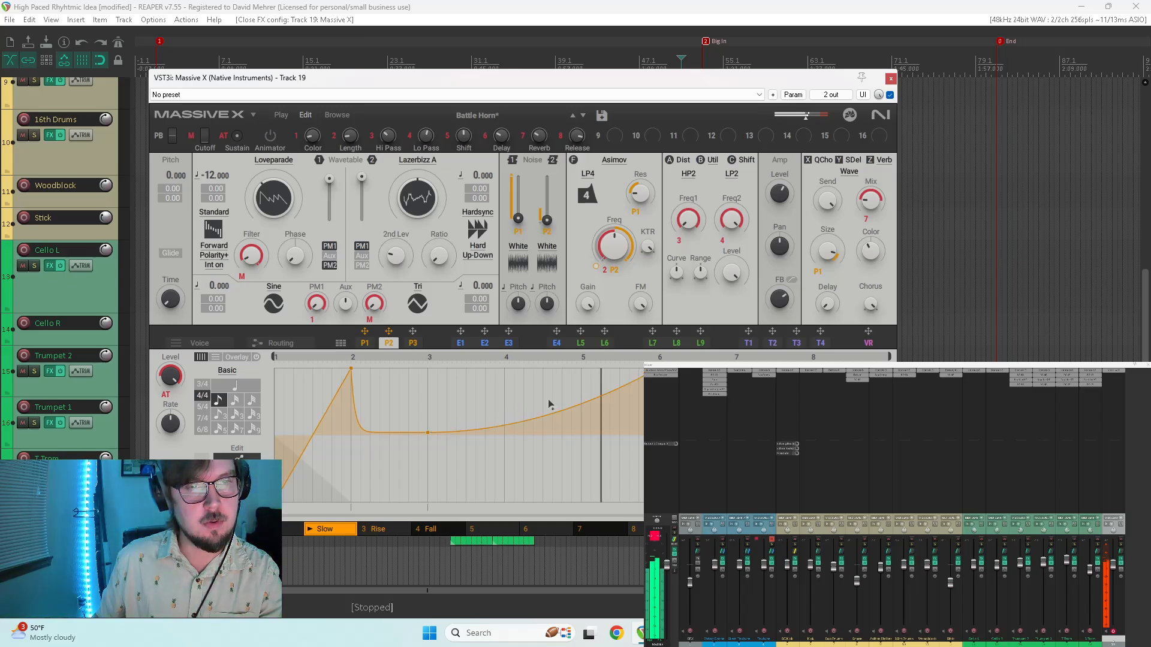
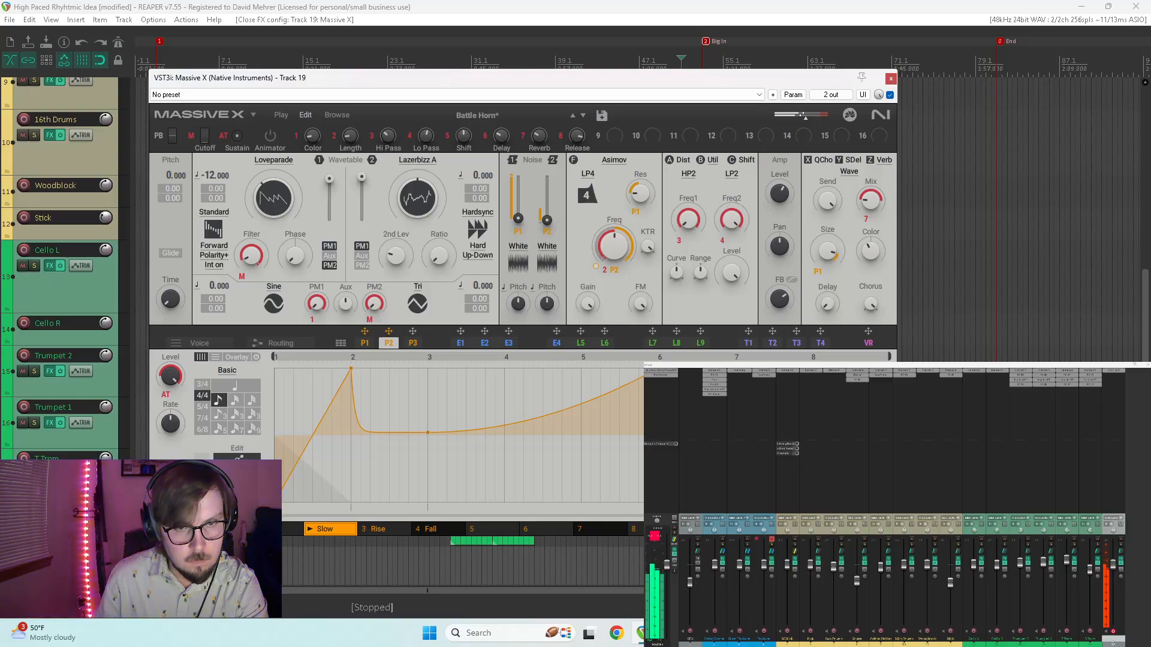
- Close Massive X and play the arrangement from bar 45 through the Big In marker
left_click(891, 79)
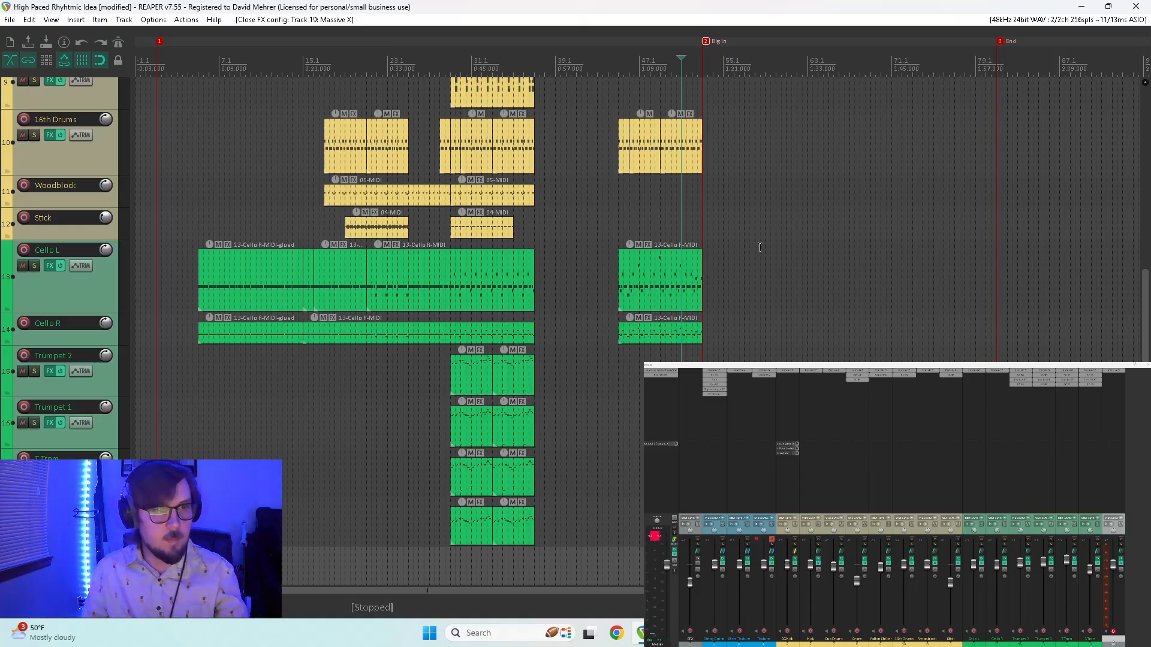
left_click(616, 350)
key("space")
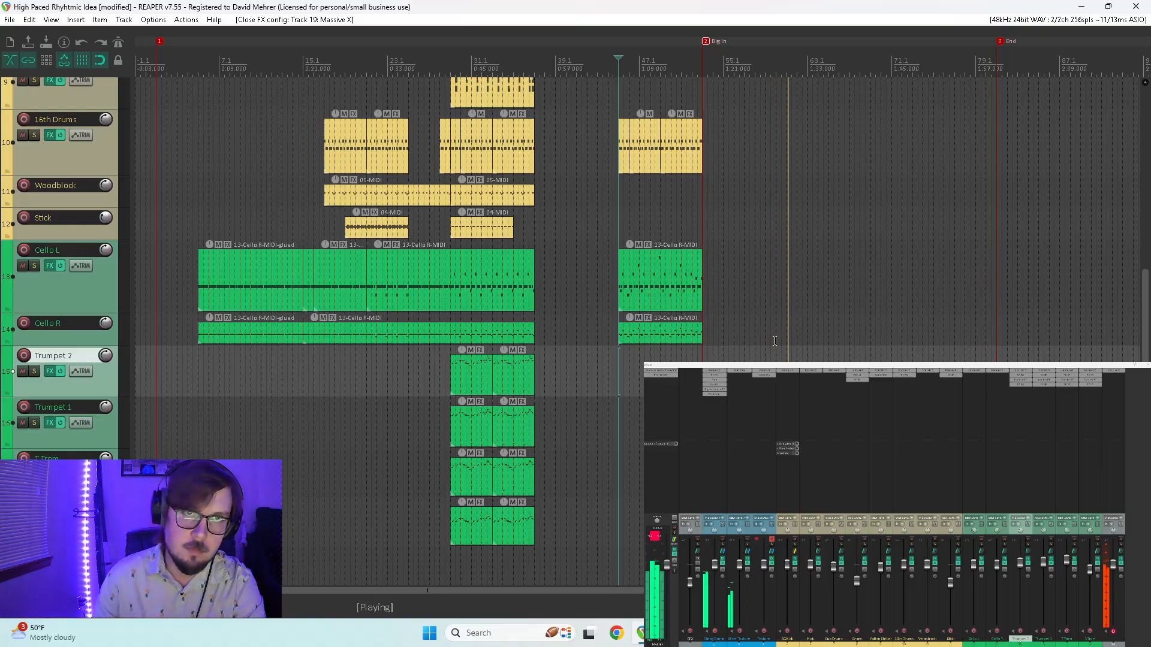
key("space")
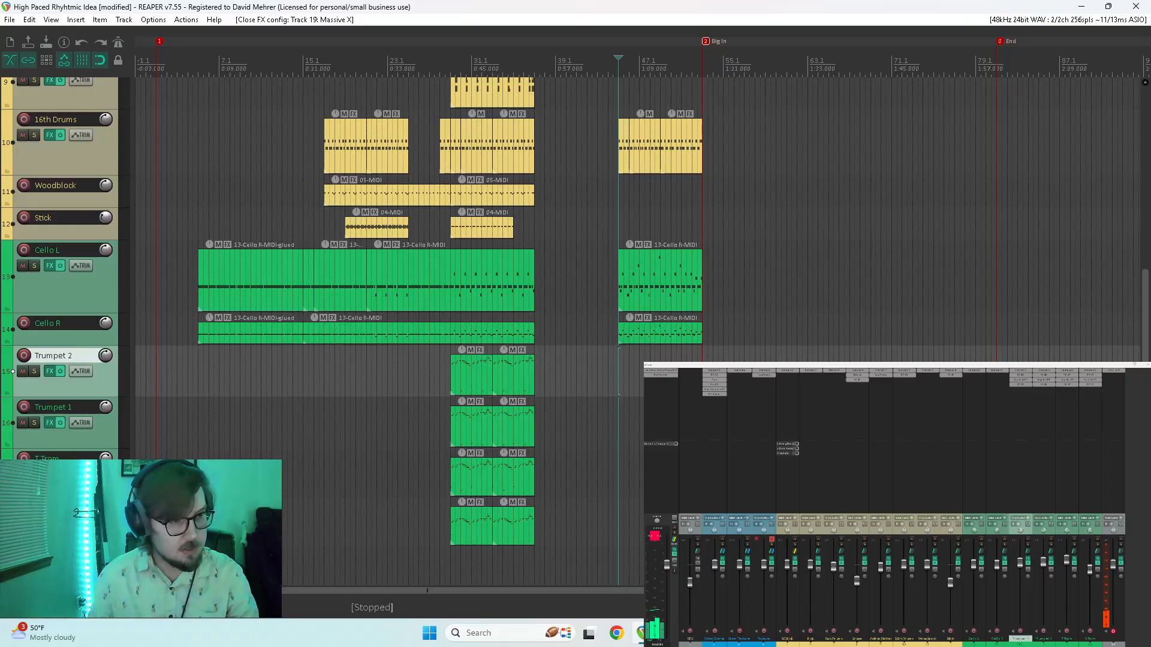
- Name track 19 Synth Bass Tex, record a MIDI take on it from bar 45, and save the recorded file
left_click(63, 560)
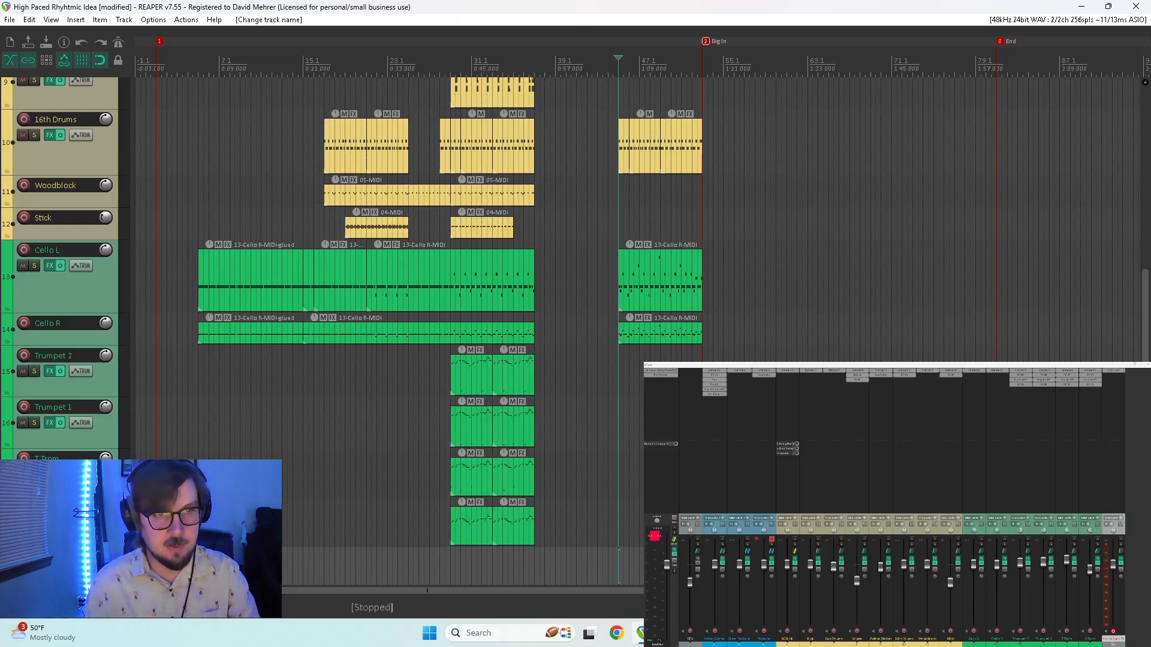
key("ctrl+r")
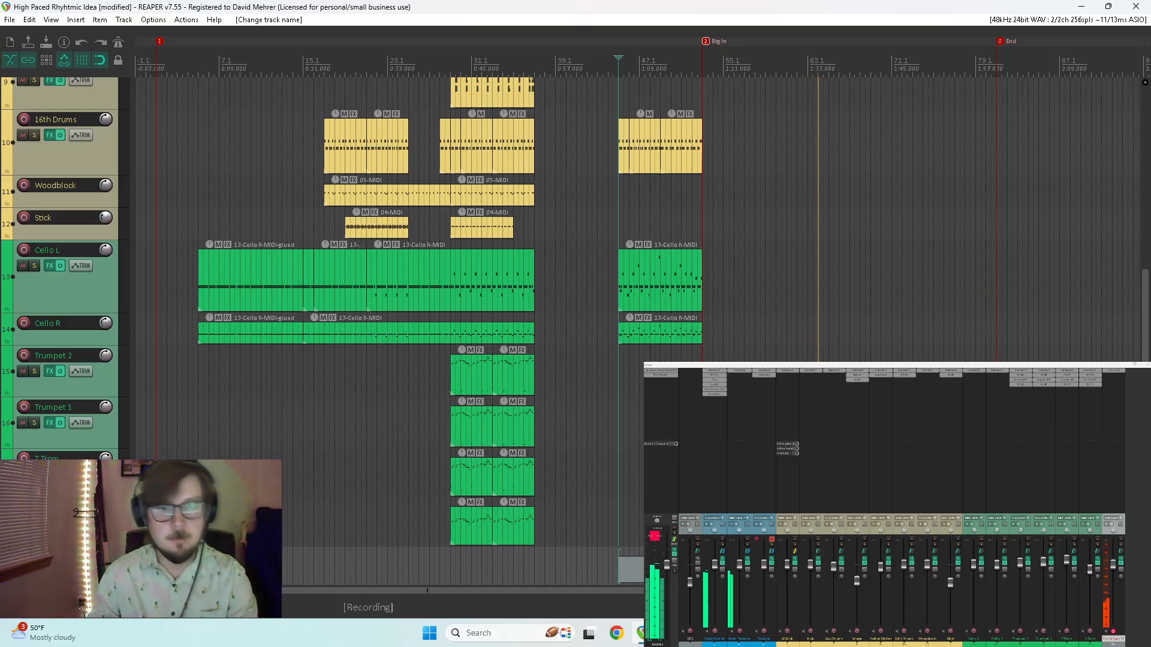
key("space")
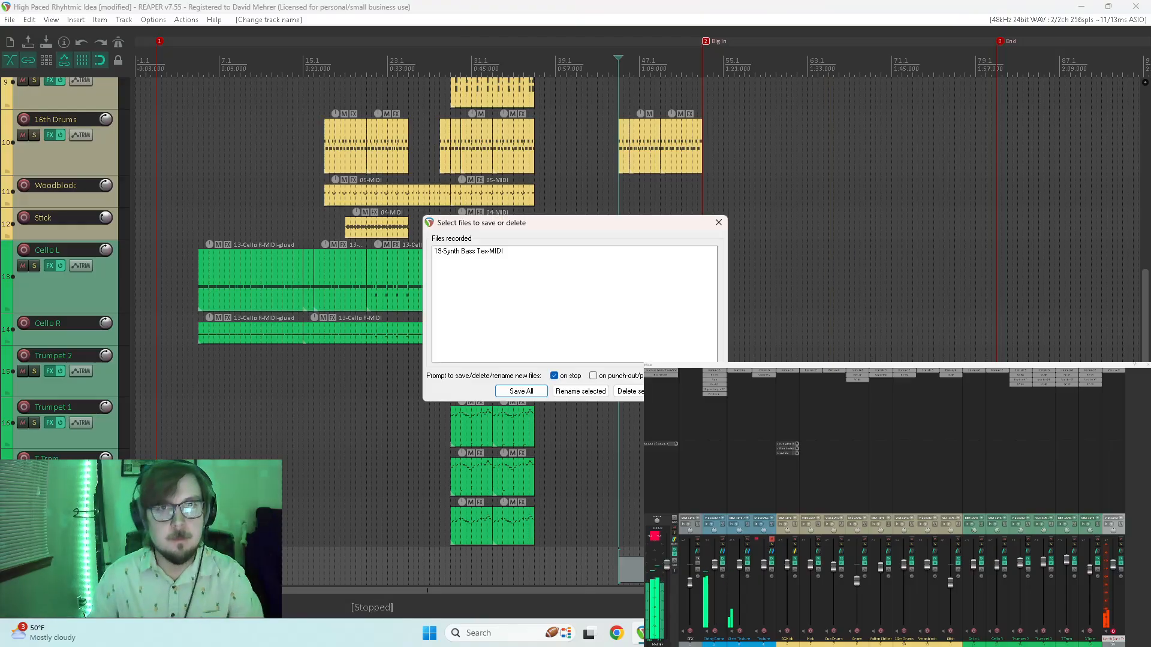
left_click(521, 391)
- Play back the new Synth Bass Tex take from bar 45 and from just before the Big In marker, checking OBS briefly
key("space")
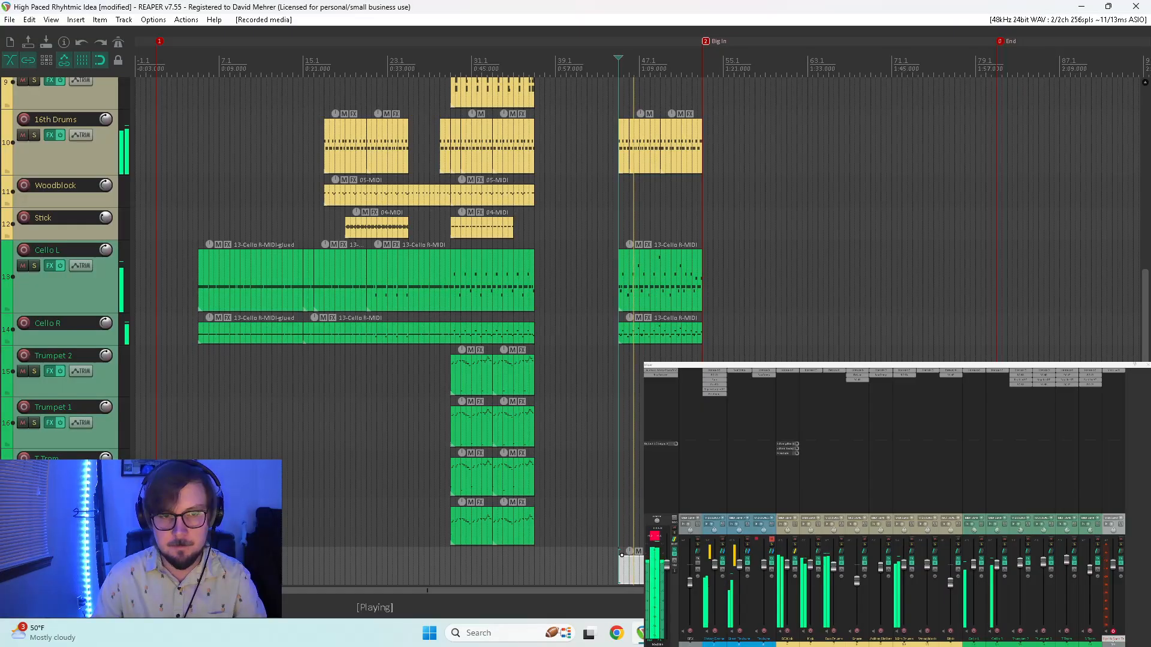
left_click(605, 522)
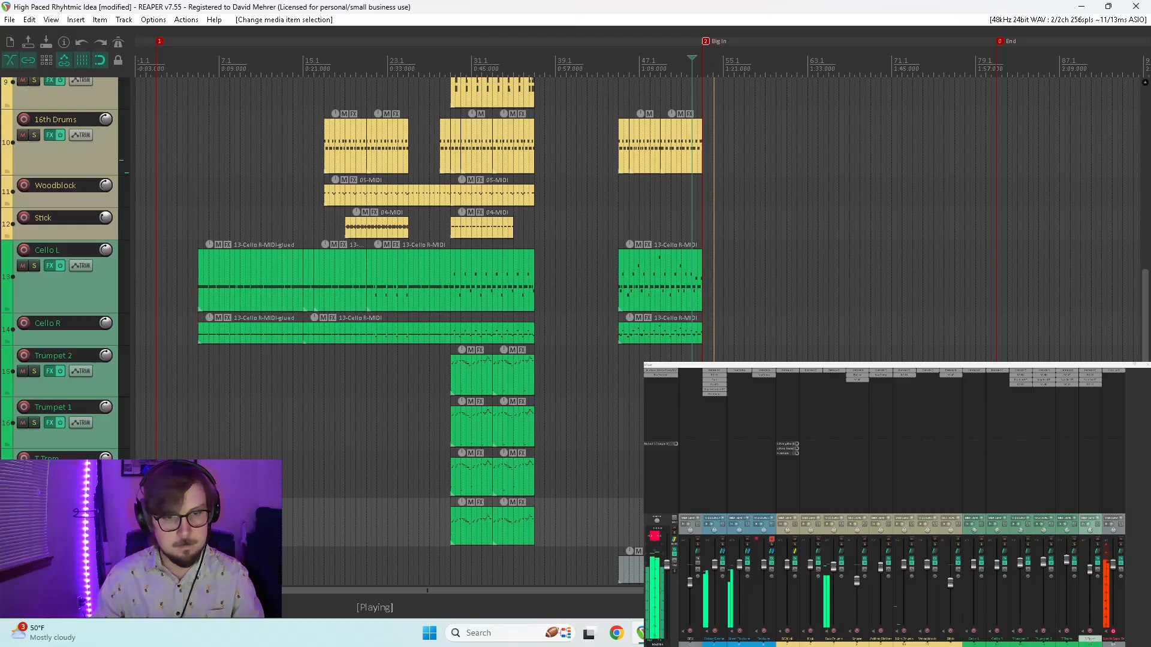
key("alt+Tab")
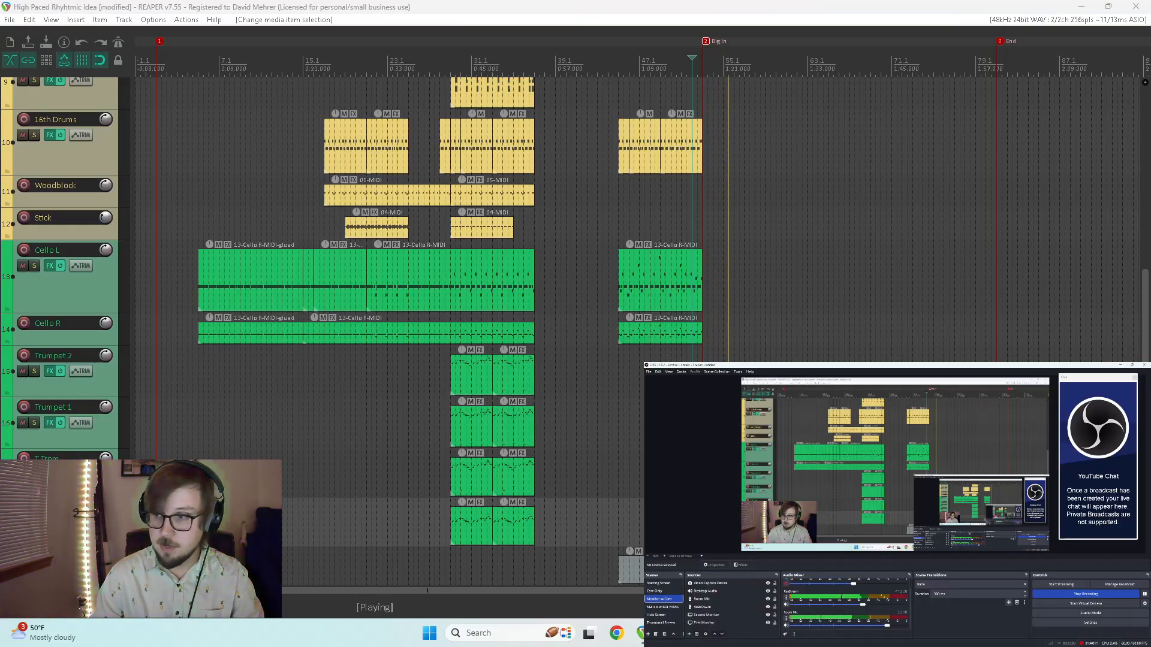
key("alt+Tab")
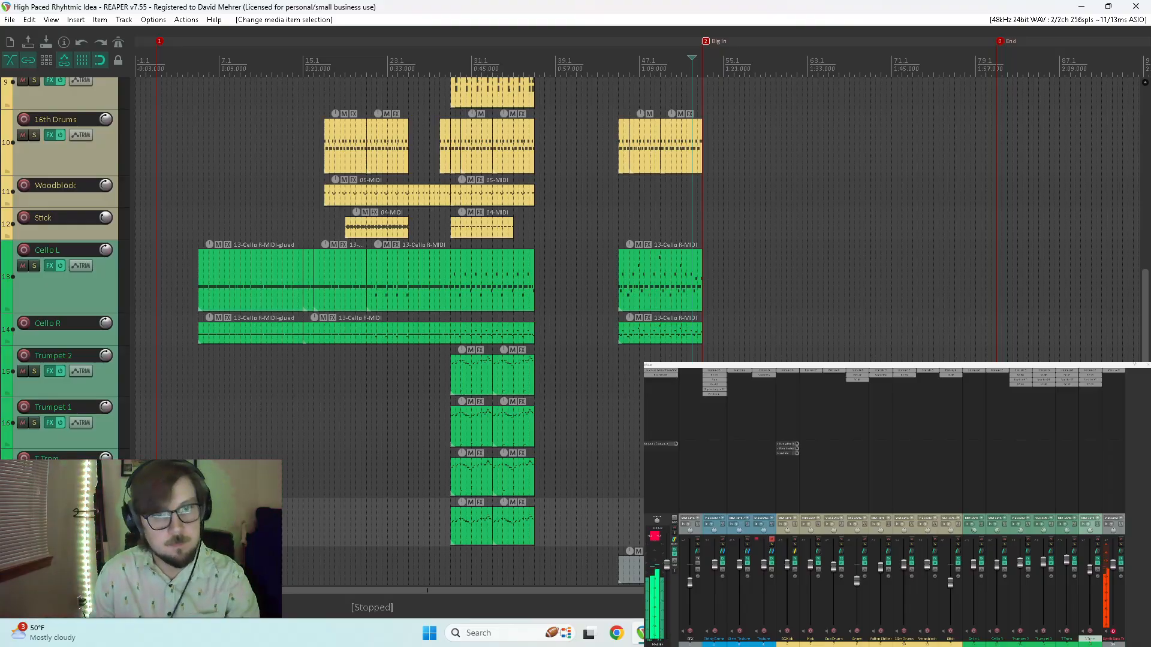
- Open the Synth Bass Tex take in the MIDI editor and display its notes as rectangles instead of diamonds
double_click(766, 569)
scroll(517, 330, "down", 6)
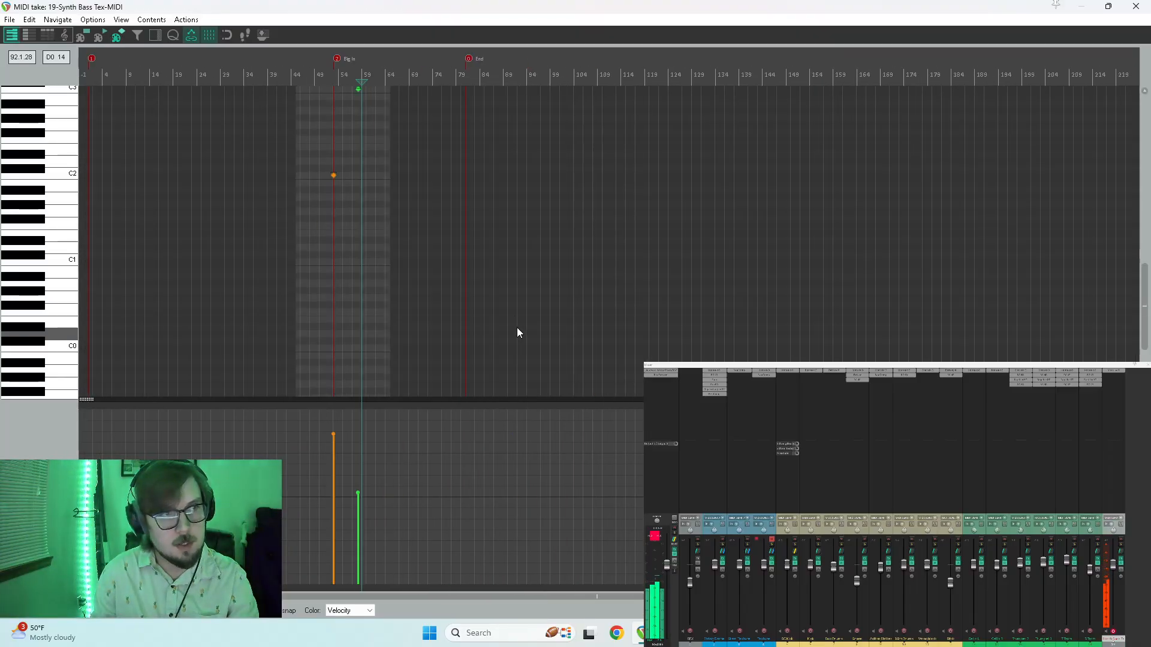
scroll(498, 298, "up", 5)
scroll(15, 258, "up", 3)
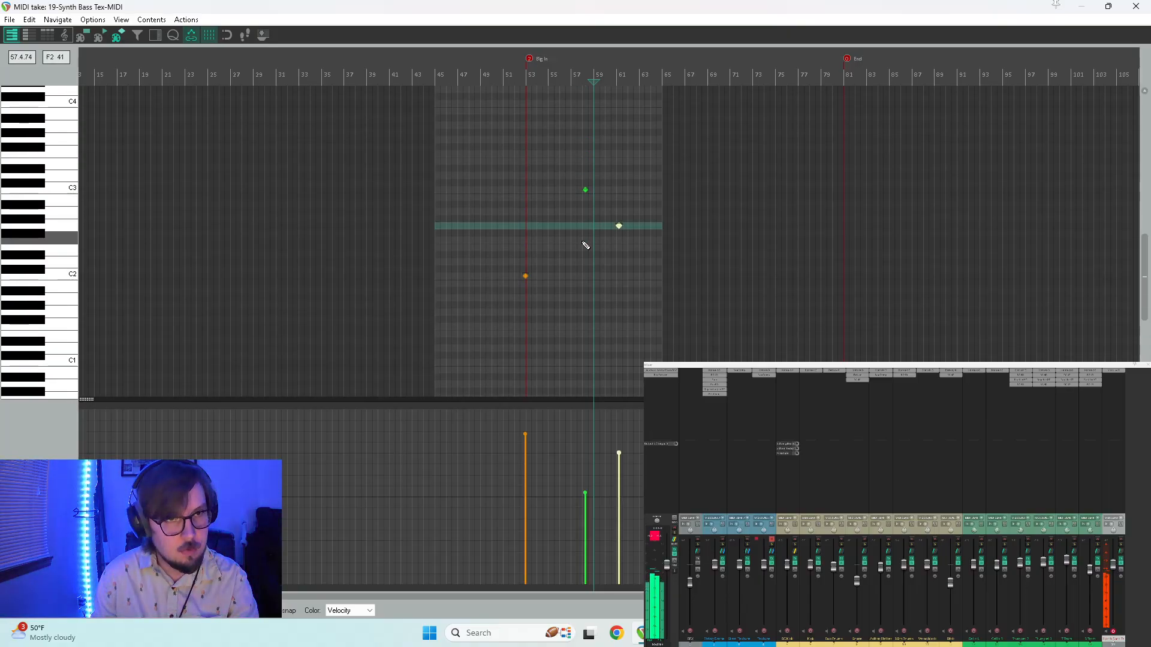
key("space")
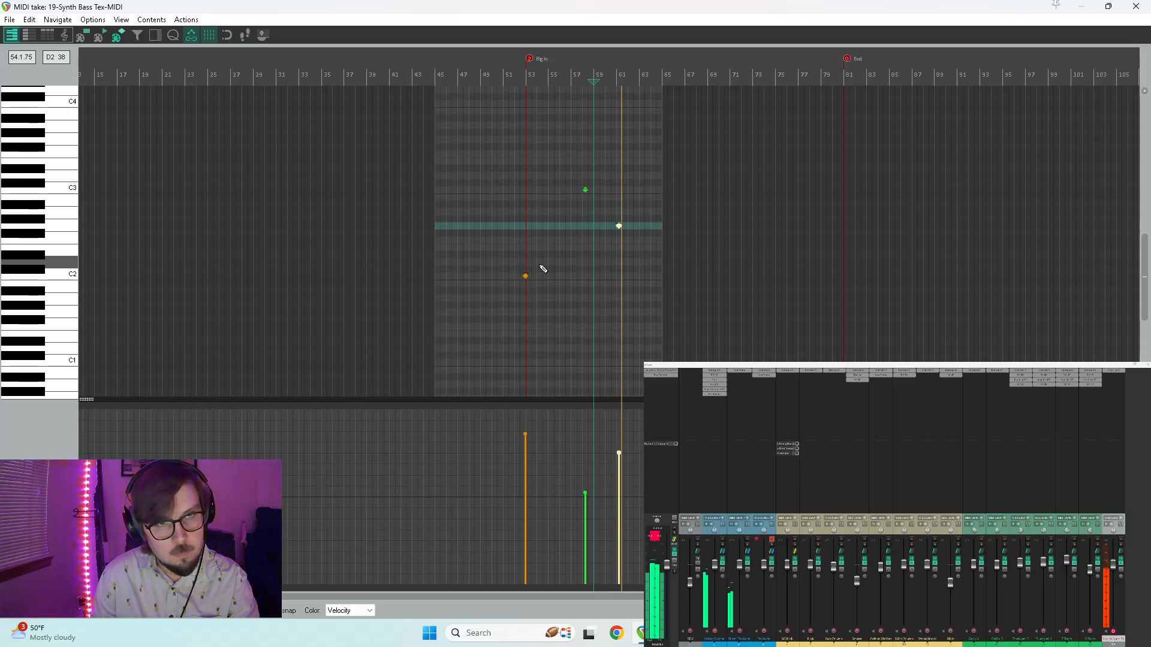
left_click(84, 36)
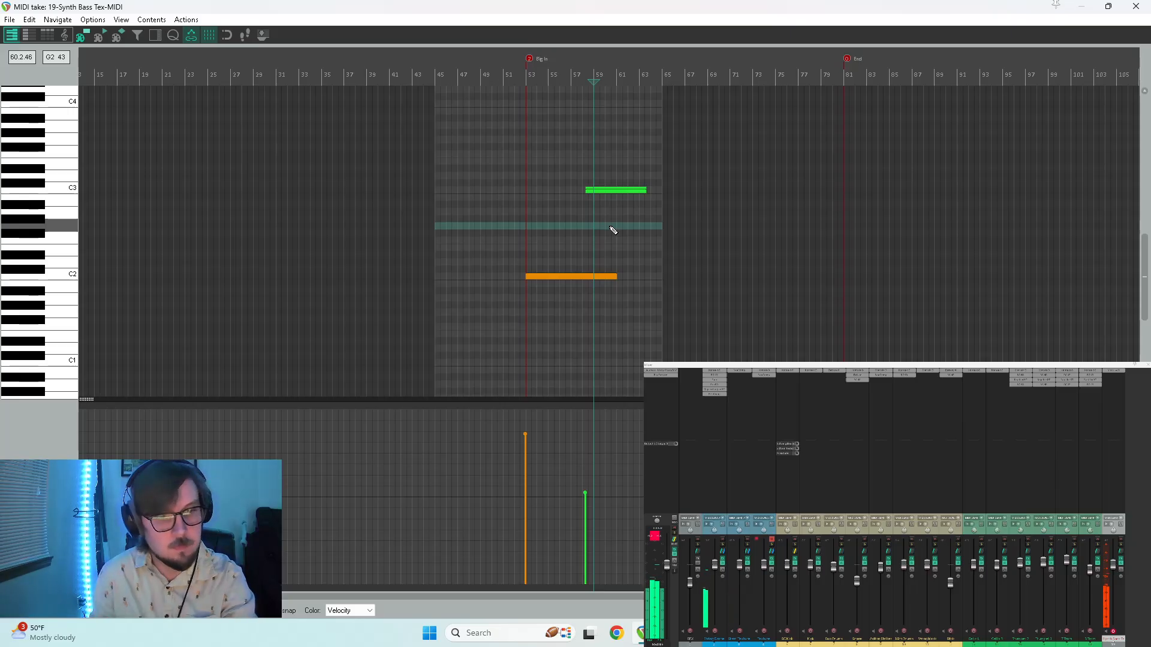
- Draw a G#2 note ending at bar 65, lower its velocity, and shorten it to start between bars 61 and 62
left_click_drag(617, 221, 663, 221)
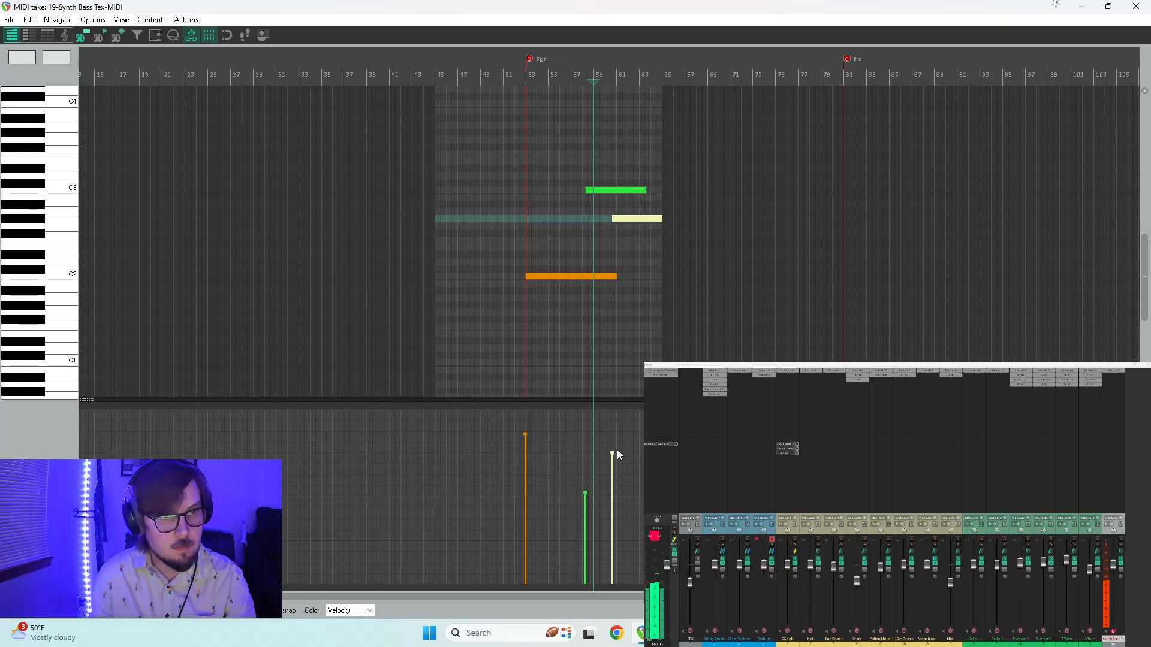
left_click_drag(615, 452, 613, 533)
key("space")
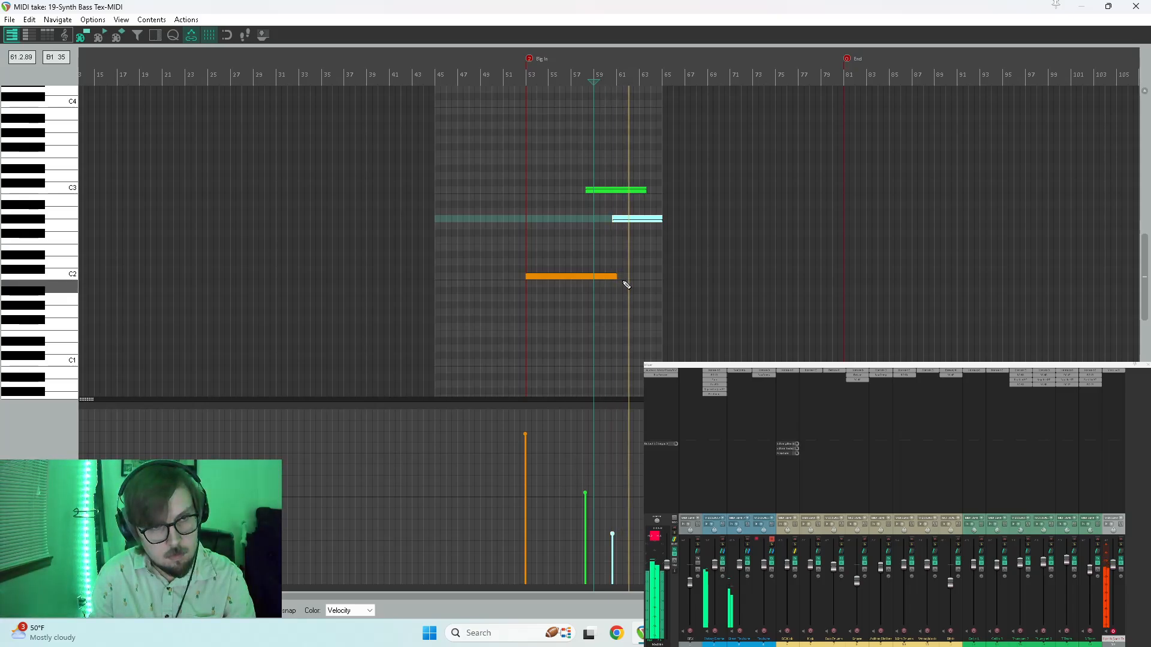
left_click_drag(613, 219, 625, 223)
left_click(613, 229)
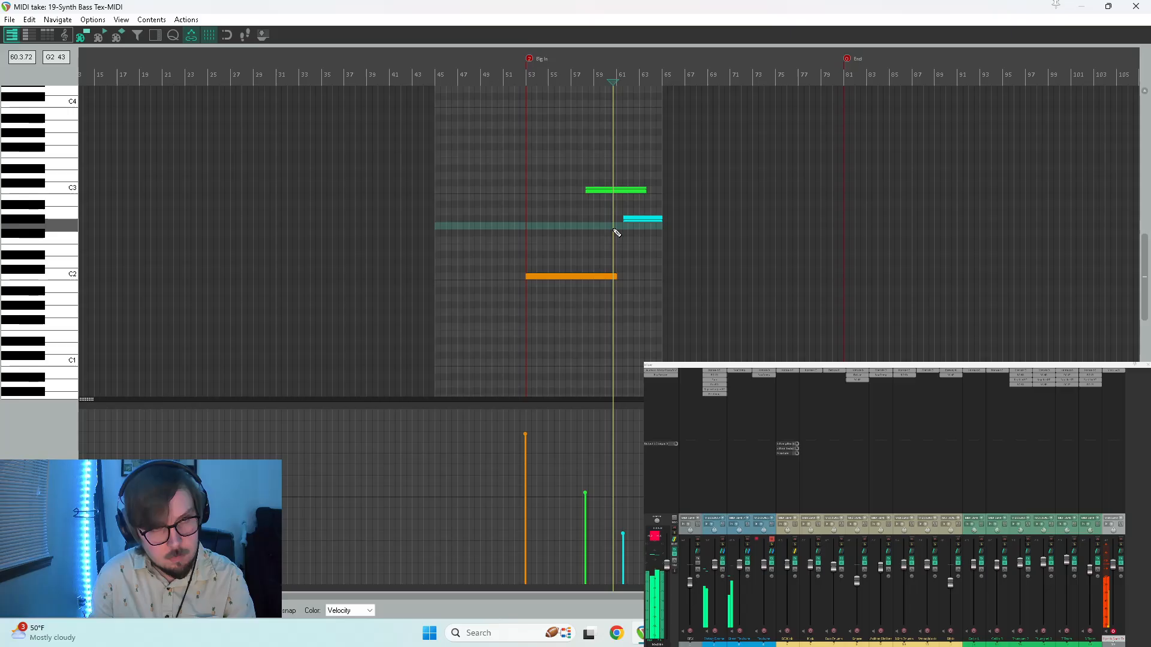
key("w")
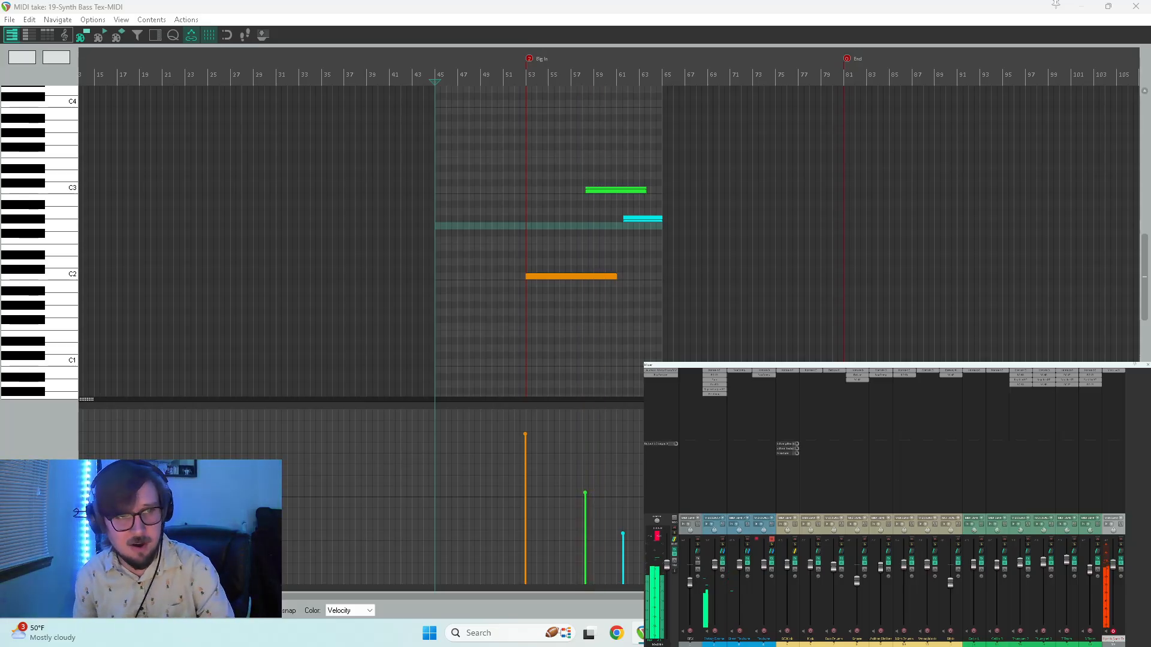
- Open Massive X on Synth Bass Tex, place its window over the mixer, and play from bar 52
left_click(519, 299)
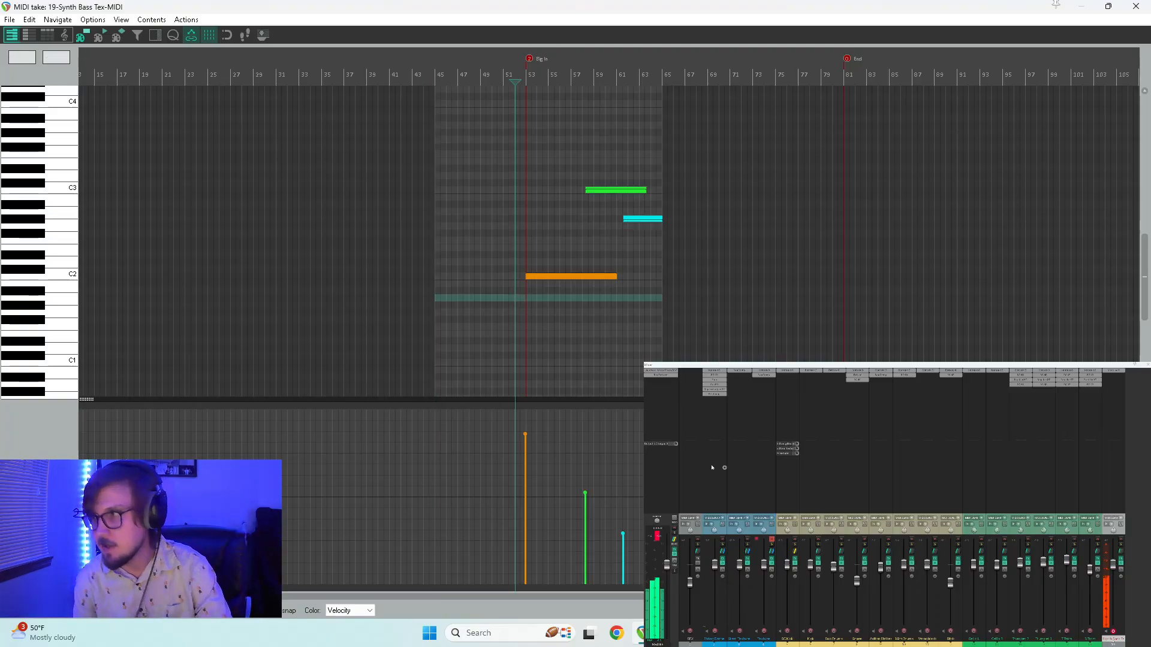
left_click(1112, 371)
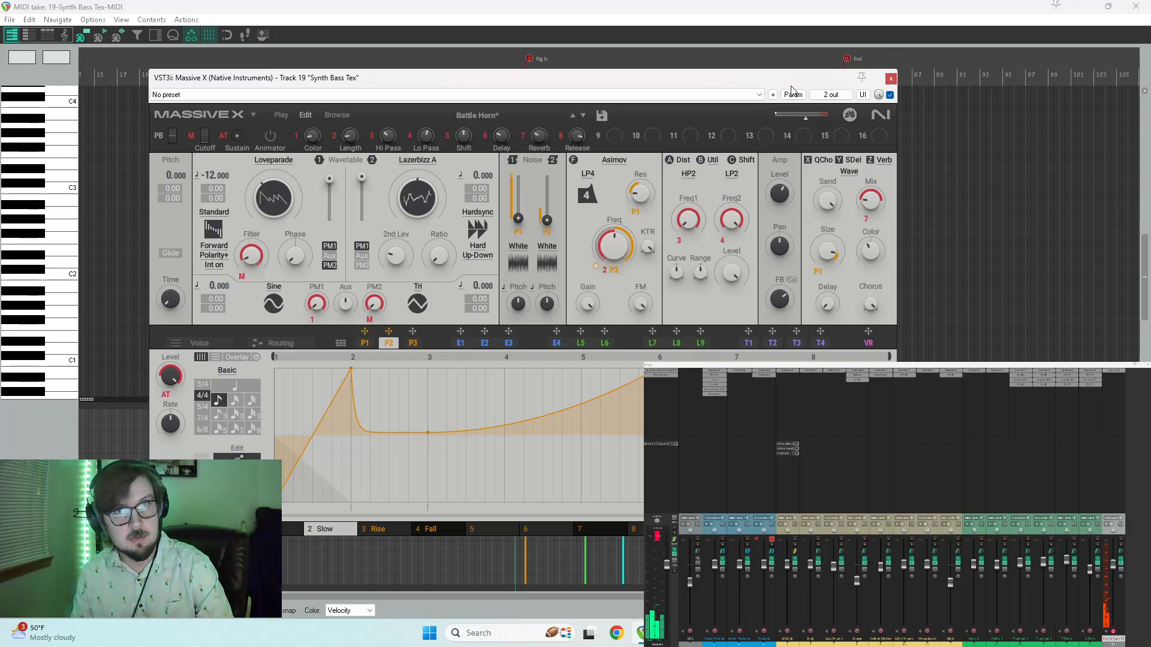
left_click_drag(791, 81, 994, 375)
key("space")
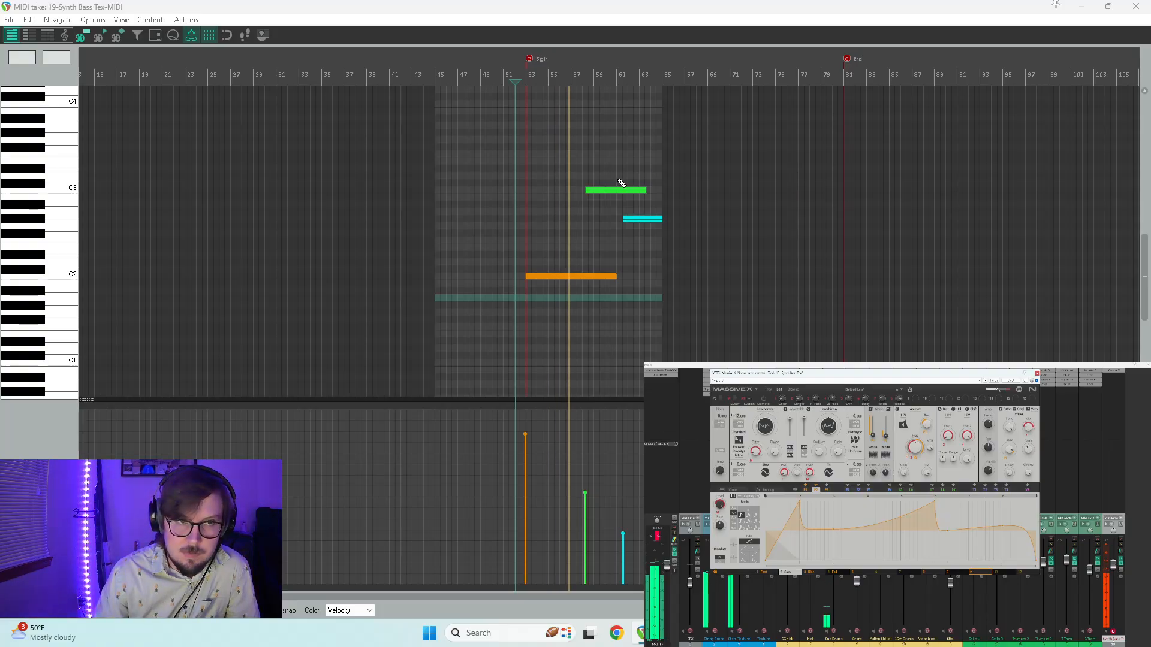
- Select the C3 and G#2 notes, and disarm and solo the Synth Bass Tex track
left_click_drag(621, 183, 682, 254)
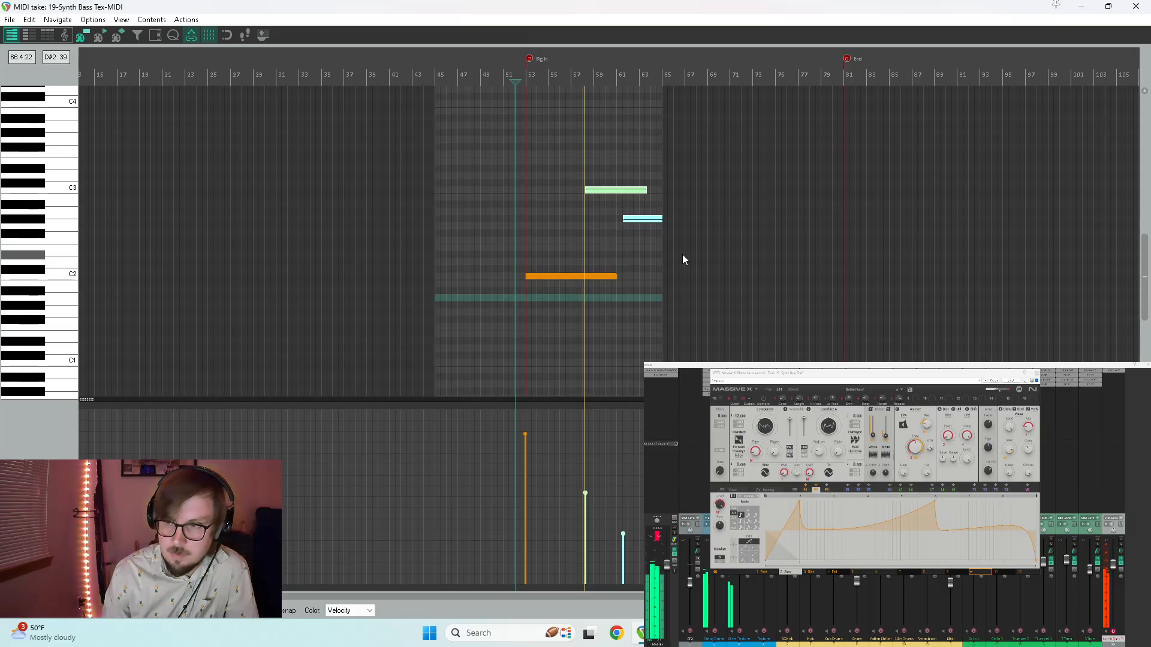
left_click(1114, 632)
left_click(1120, 545)
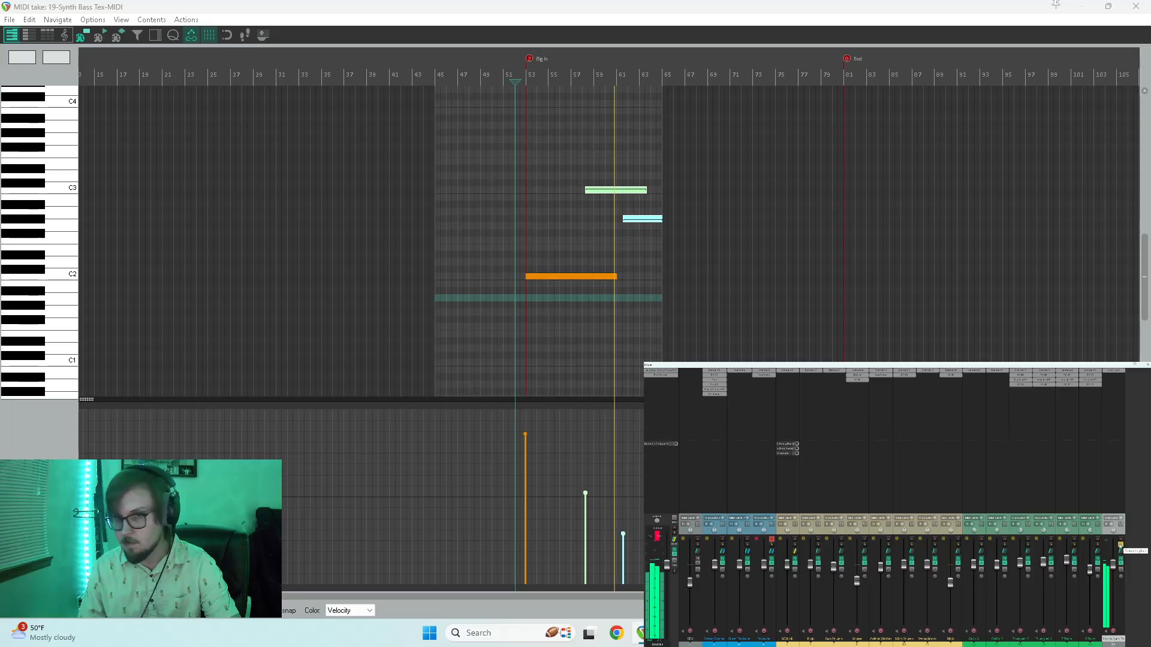
- Reopen Massive X during playback, compare performer P2's Rise, Slow, pattern 1 and Fall curves, and return to Slow
double_click(1113, 373)
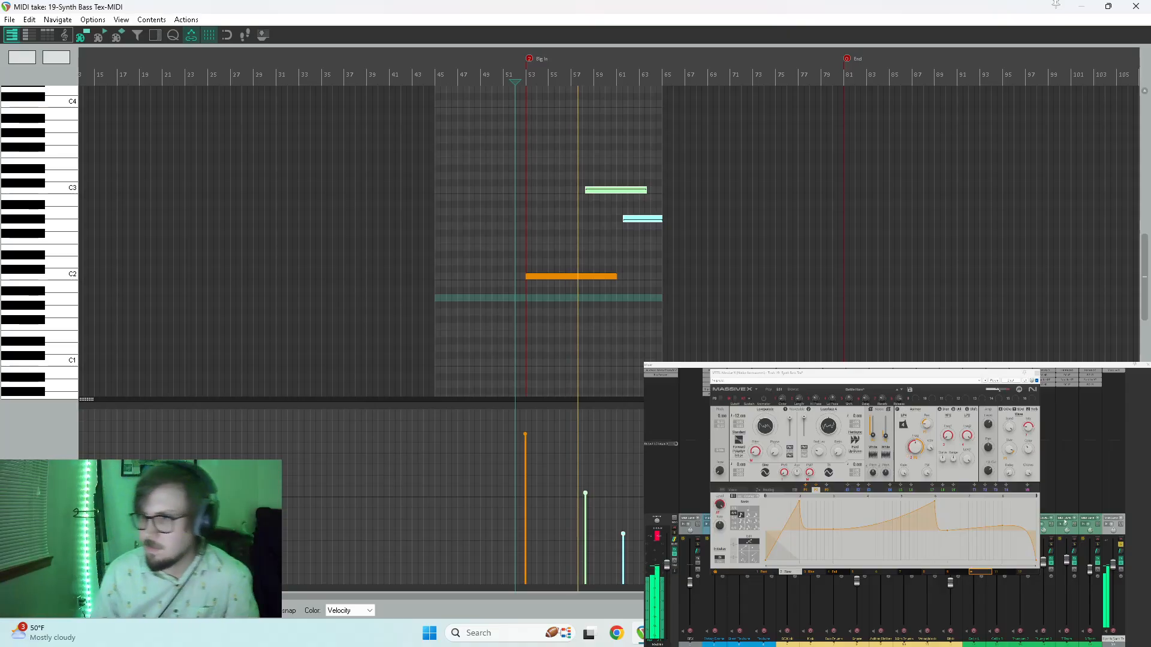
left_click(813, 572)
left_click(789, 573)
left_click(768, 573)
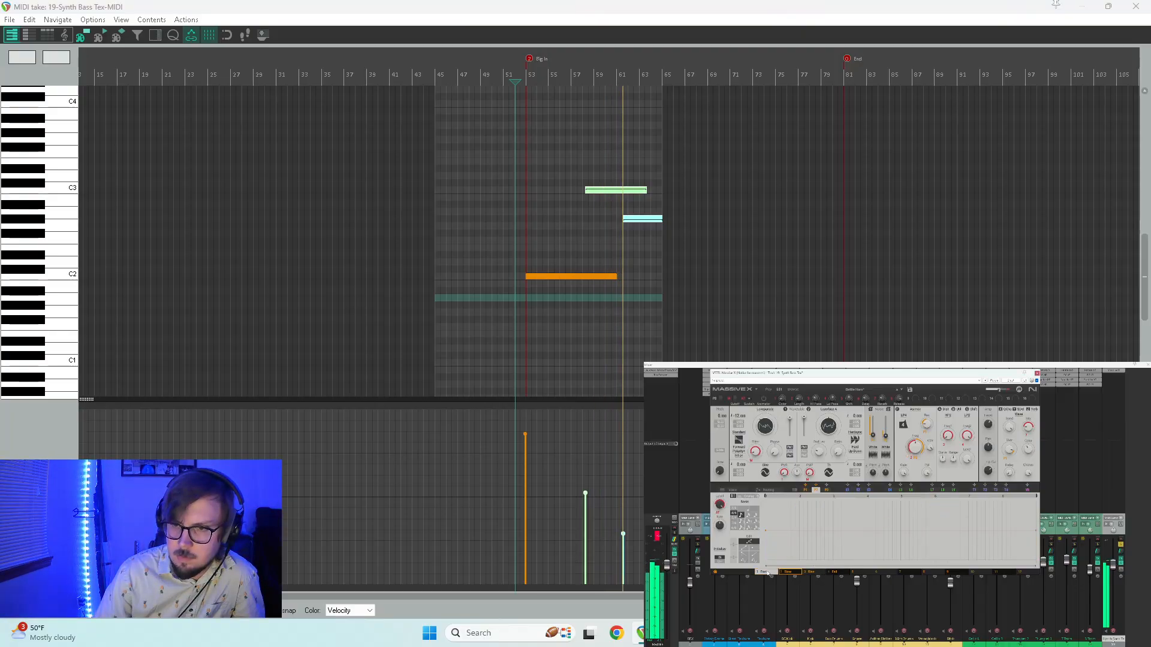
left_click(785, 573)
left_click(809, 572)
left_click(833, 573)
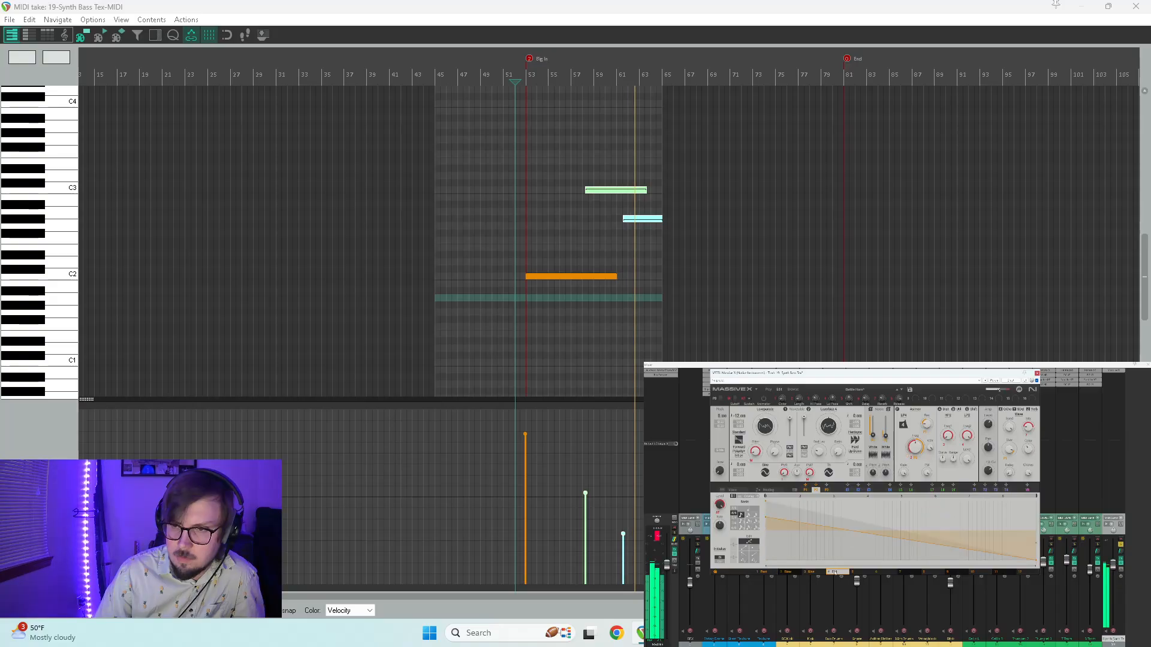
left_click(789, 572)
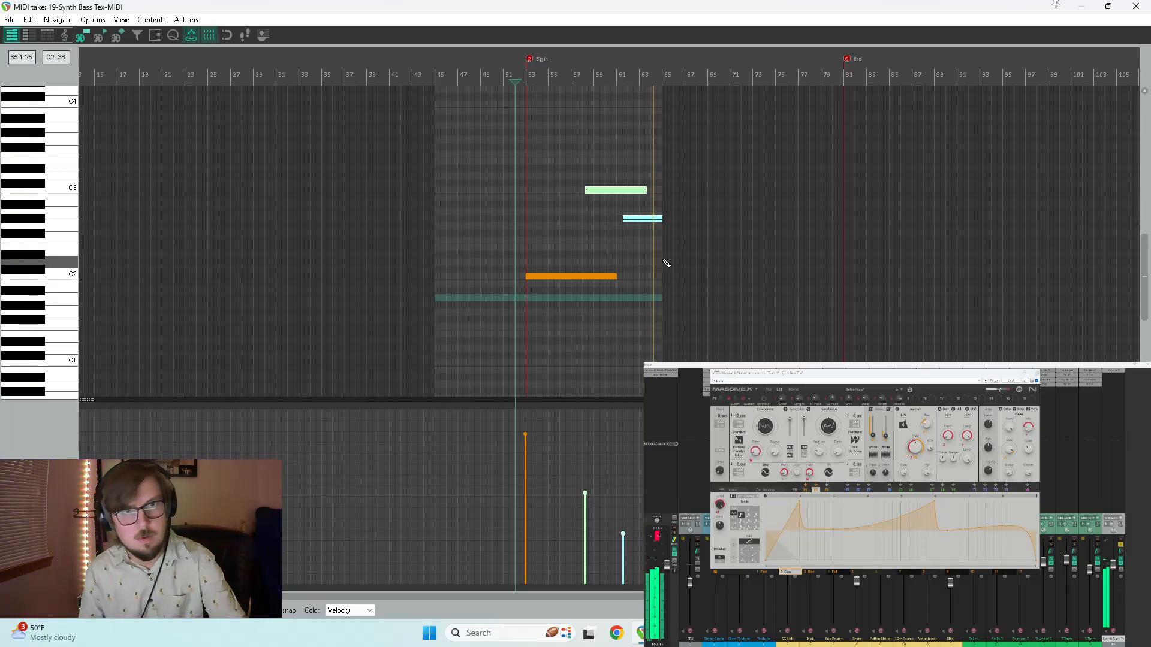
- Delete the selected C3 and G#2 notes from the Synth Bass Tex take and stop playback
key("Delete")
key("space")
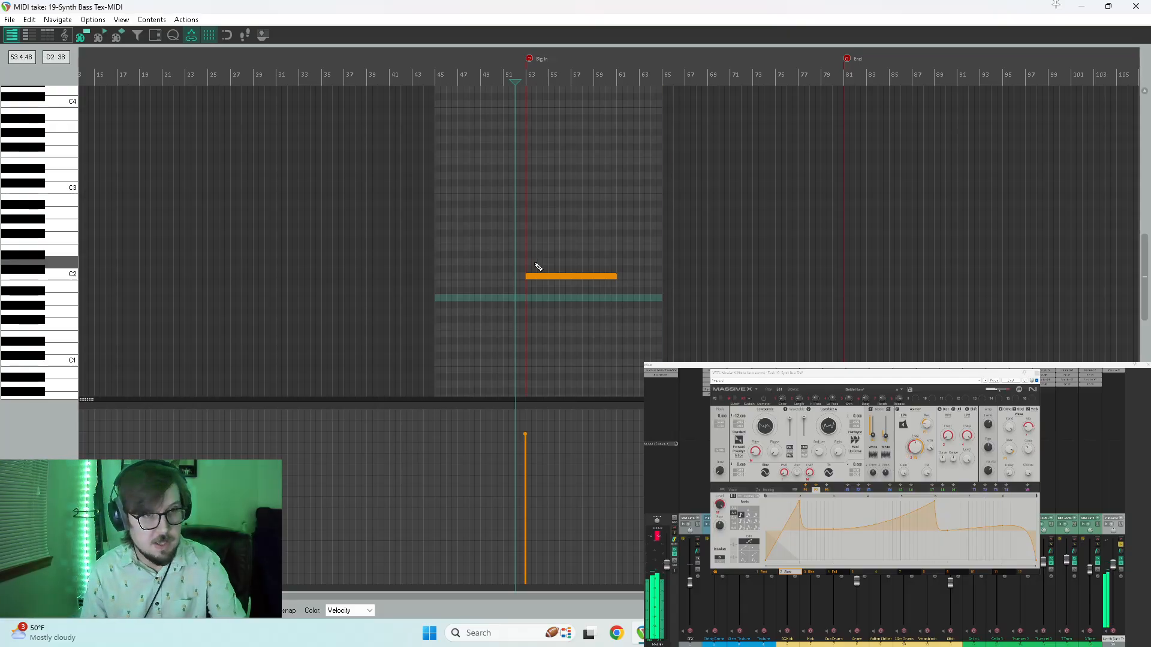
- Play the remaining C2 note briefly from just before the Big In marker, and re-arm Synth Bass Tex for recording
left_click(522, 312)
key("space")
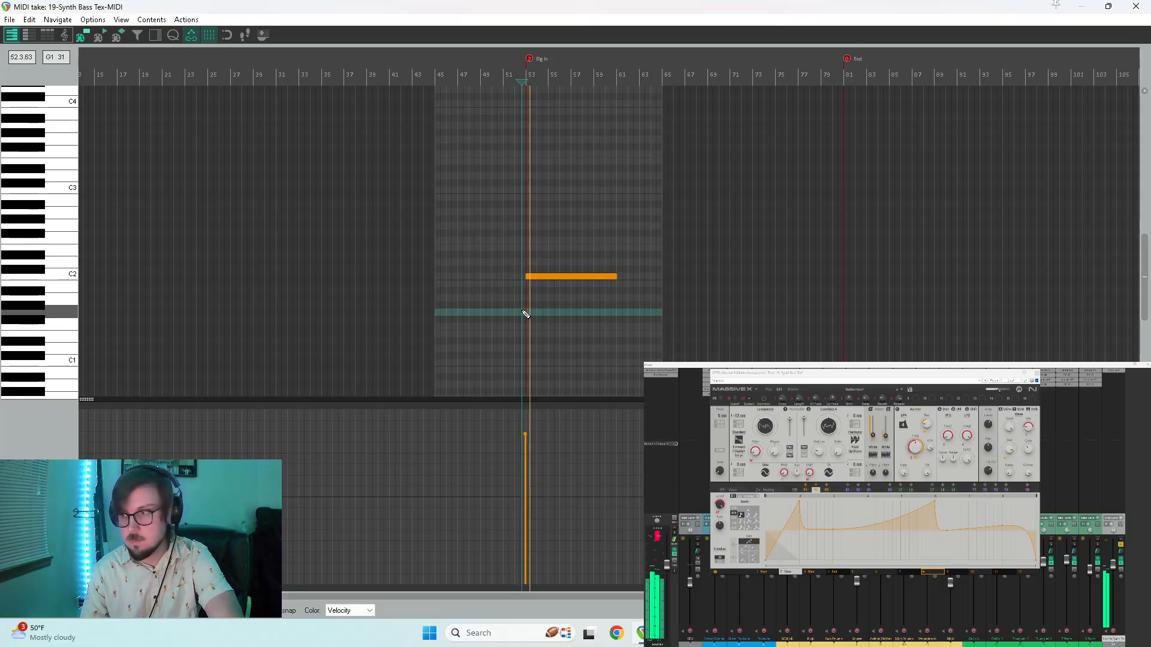
key("space")
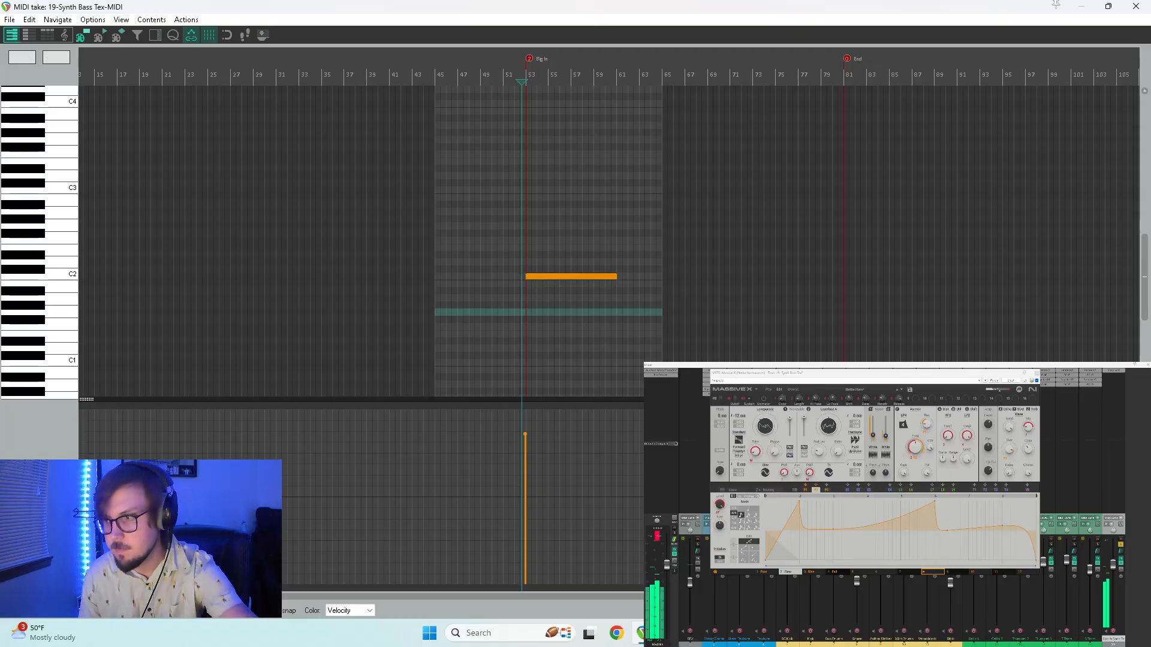
left_click(1114, 631)
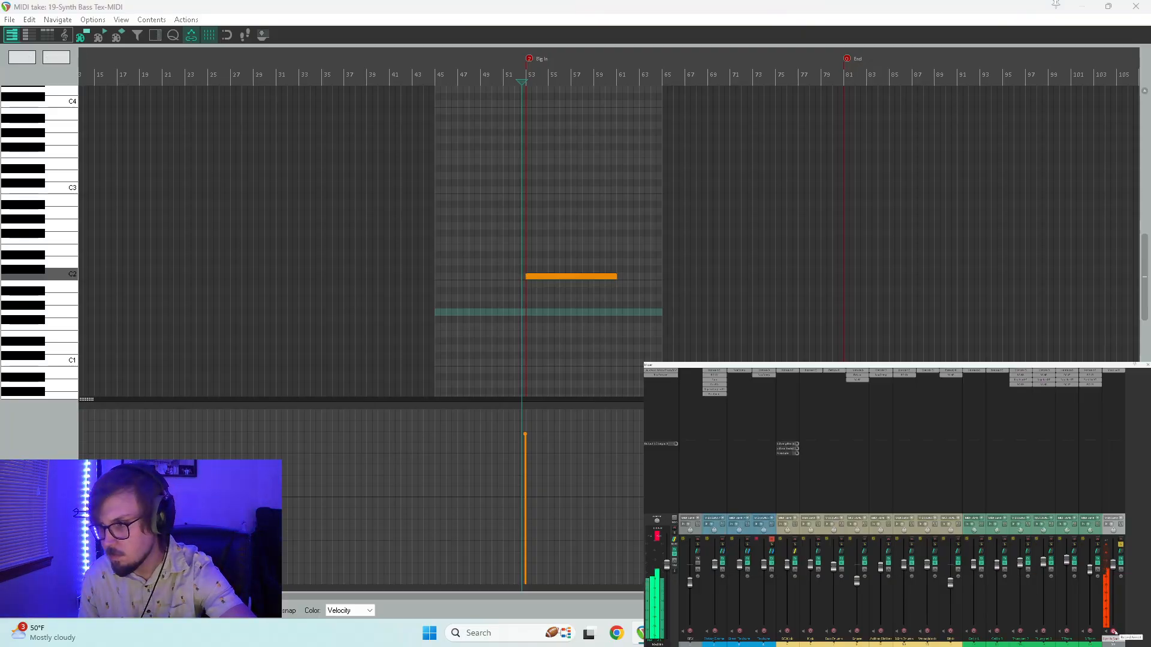
- Open Massive X on Synth Bass Tex and reload the Battle Horn preset by switching to a neighbouring preset and back
left_click(1116, 373)
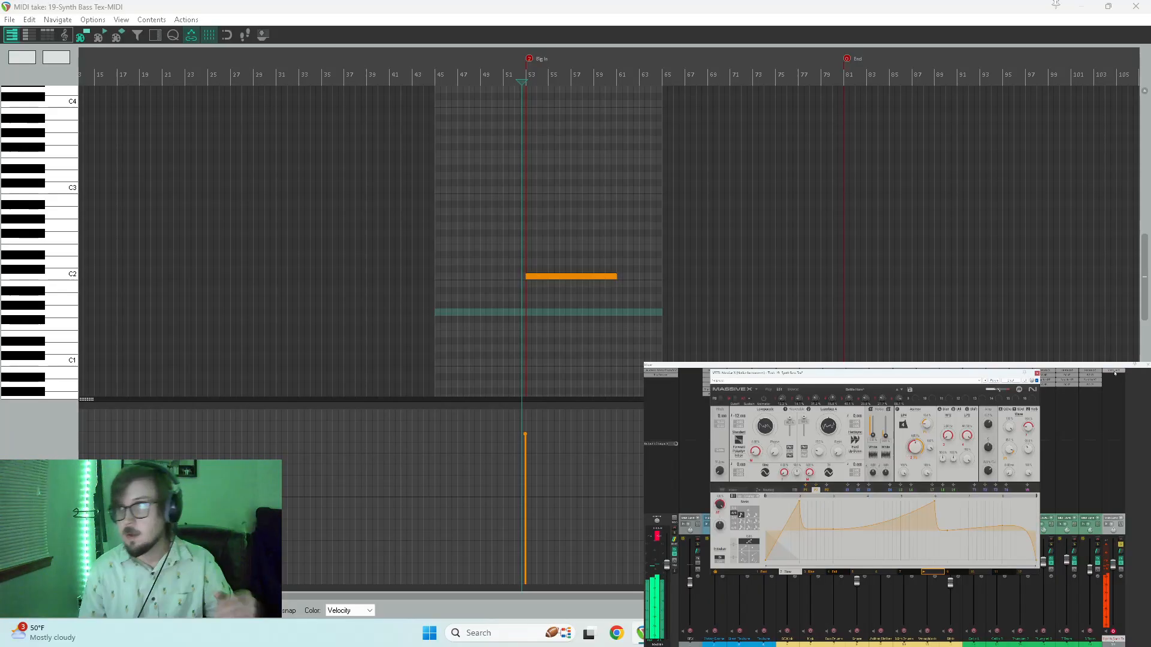
left_click(897, 390)
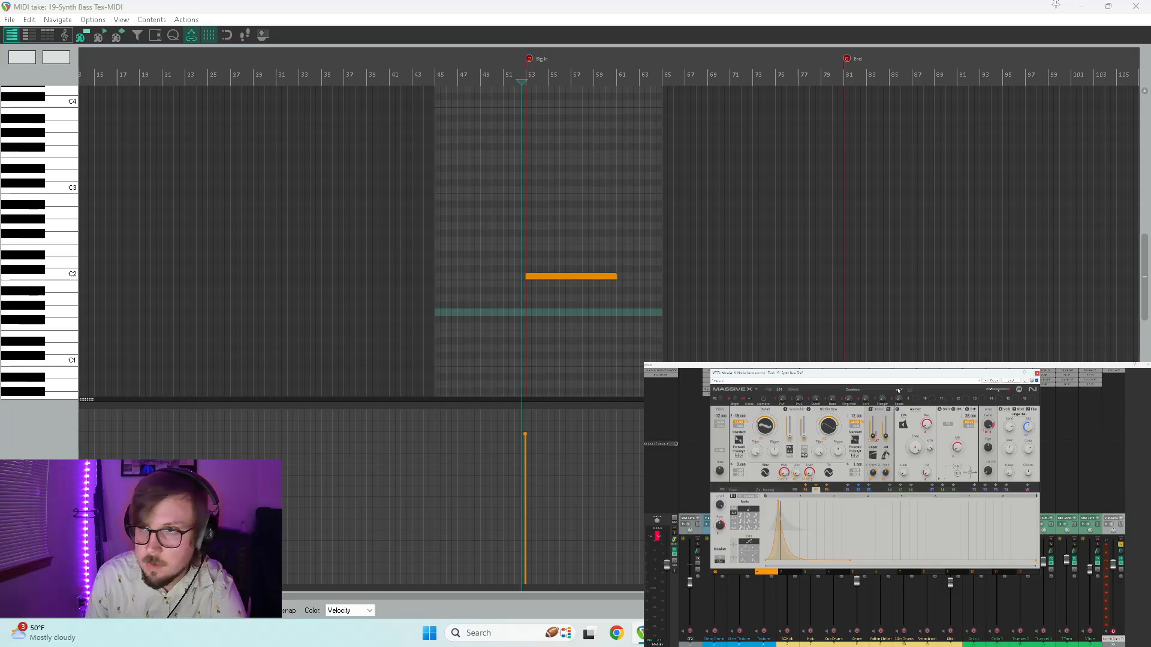
left_click(898, 390)
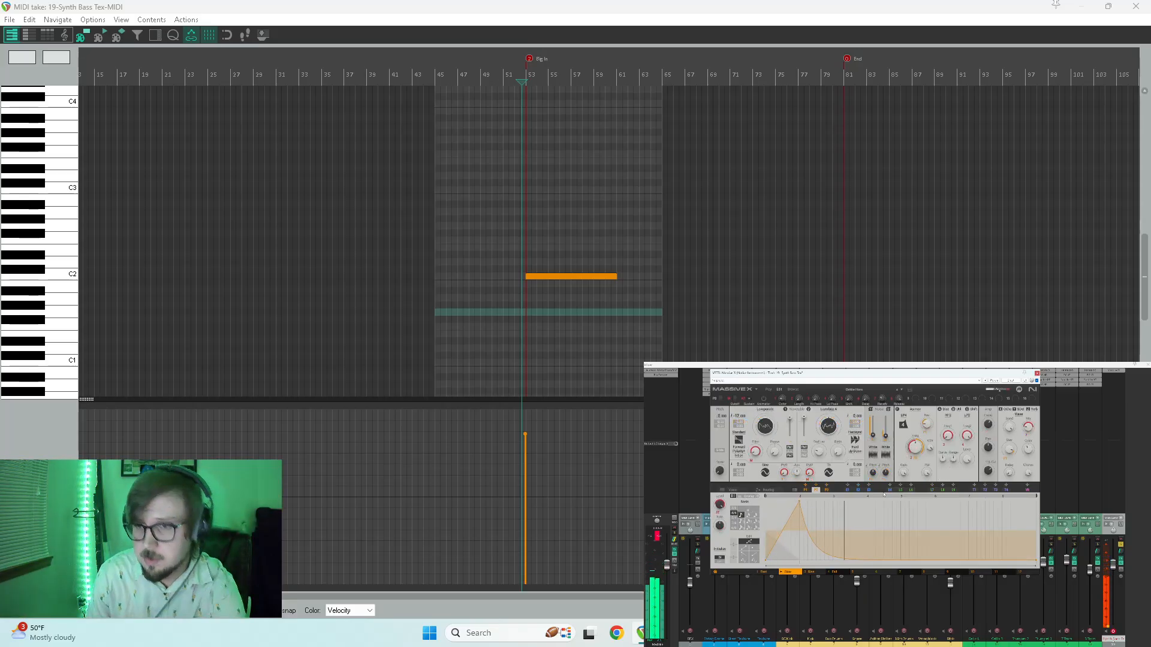
key("space")
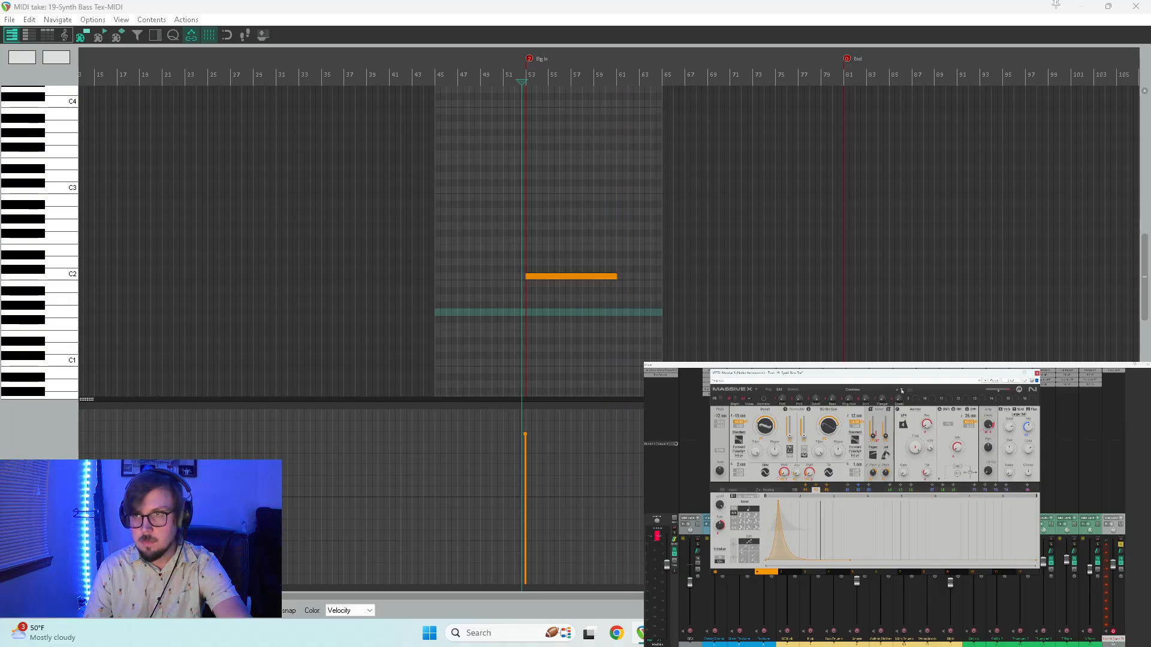
left_click(901, 390)
left_click(898, 392)
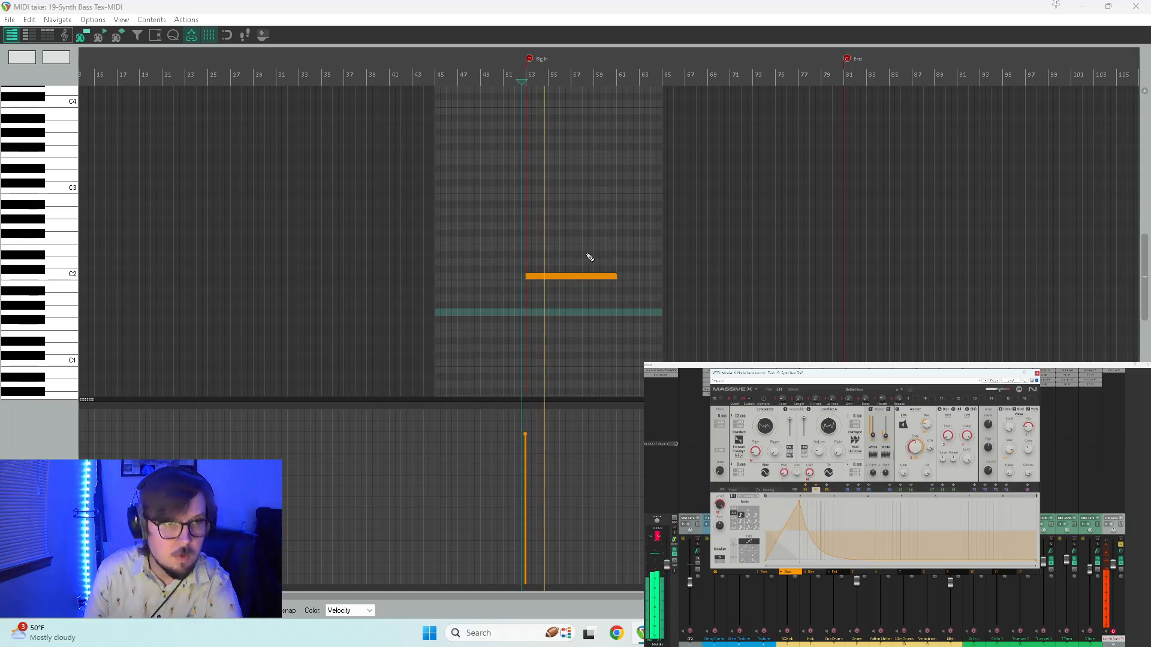
- Shorten the C2 note to about one bar and try short copies at C2 near bar 54 and F2 near bar 56
left_click_drag(612, 277, 537, 277)
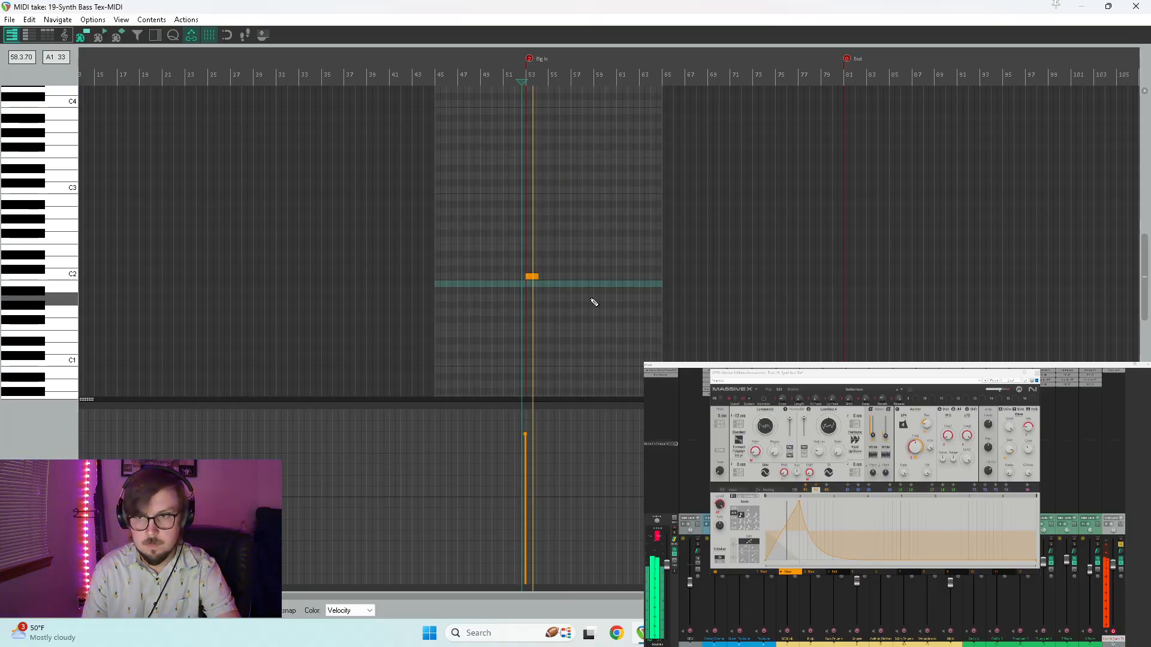
scroll(556, 284, "up", 3)
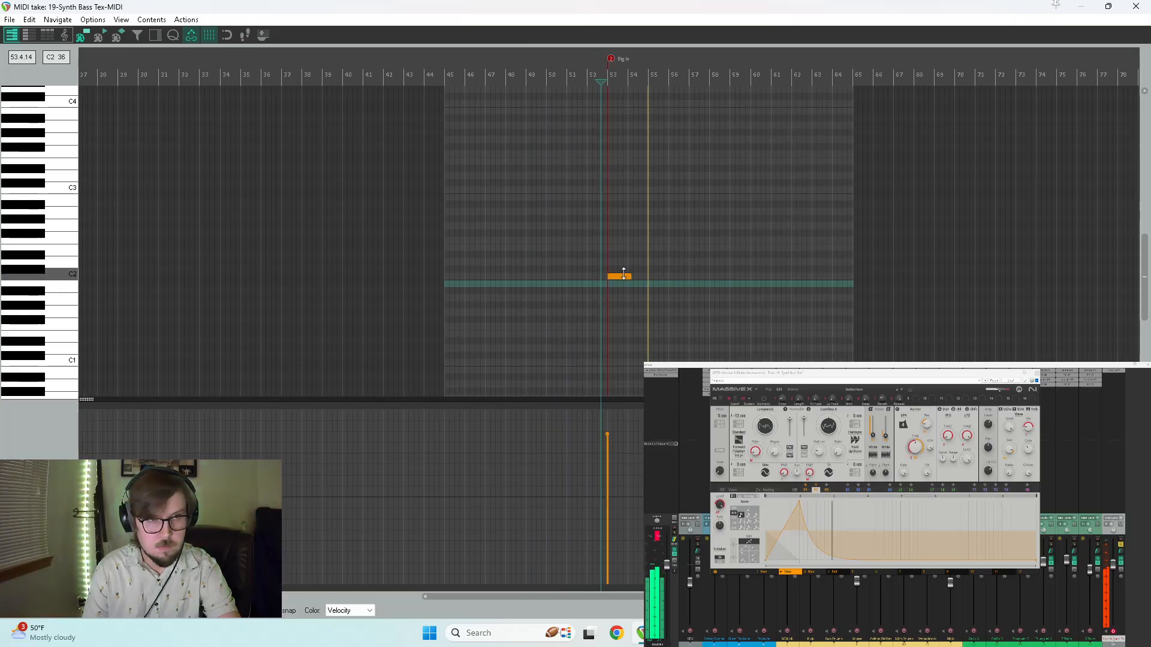
left_click_drag(642, 276, 659, 276)
key("space")
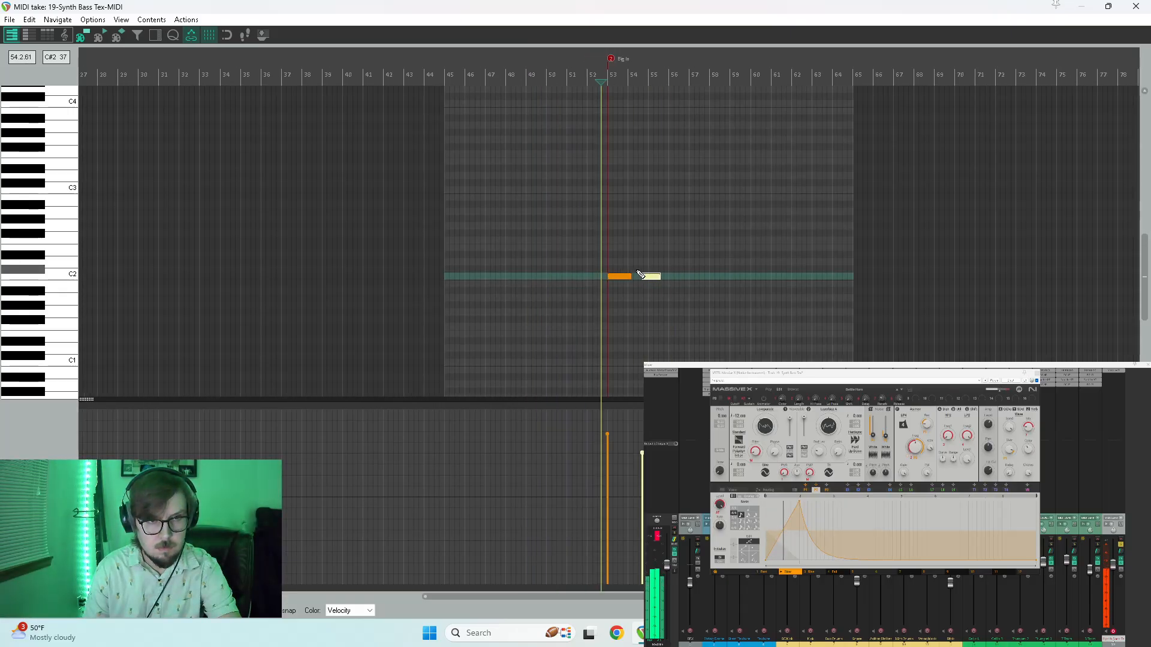
left_click(680, 241)
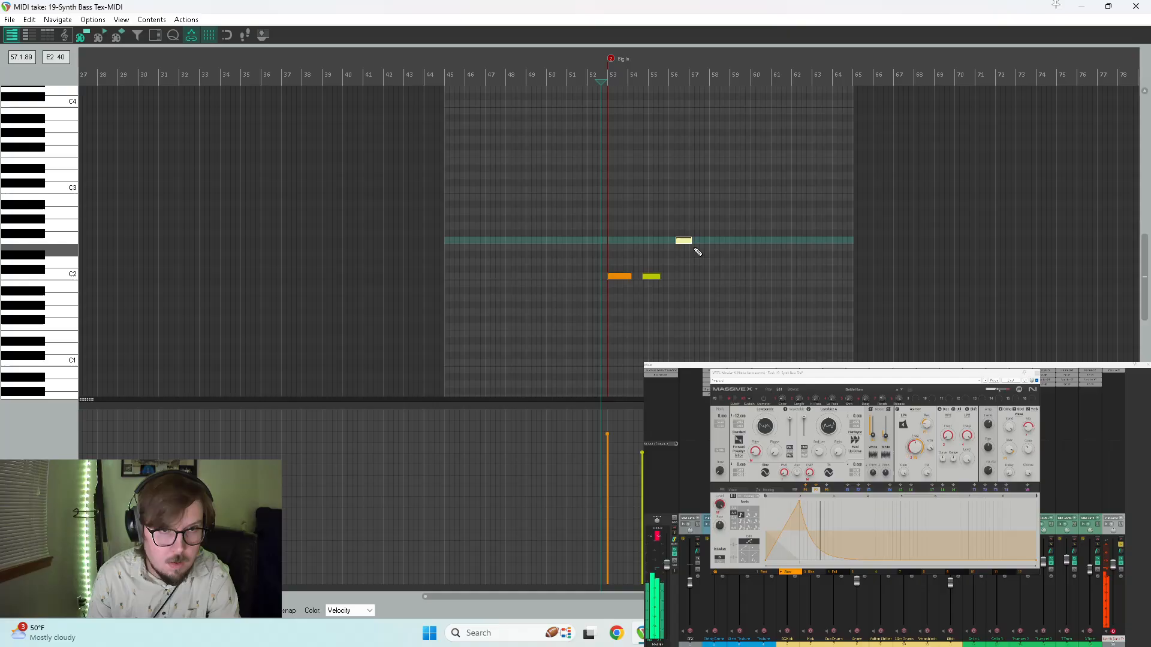
- Unsolo the Synth Bass Tex track and play its notes together with the full mix
key("space")
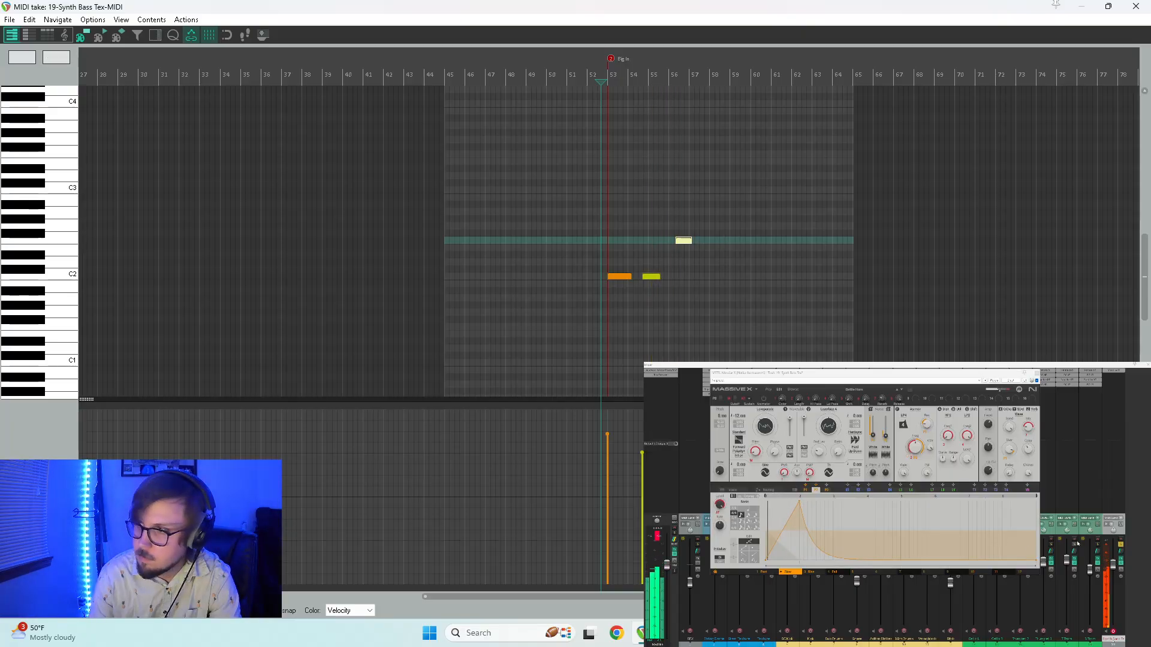
left_click(1122, 547)
key("space")
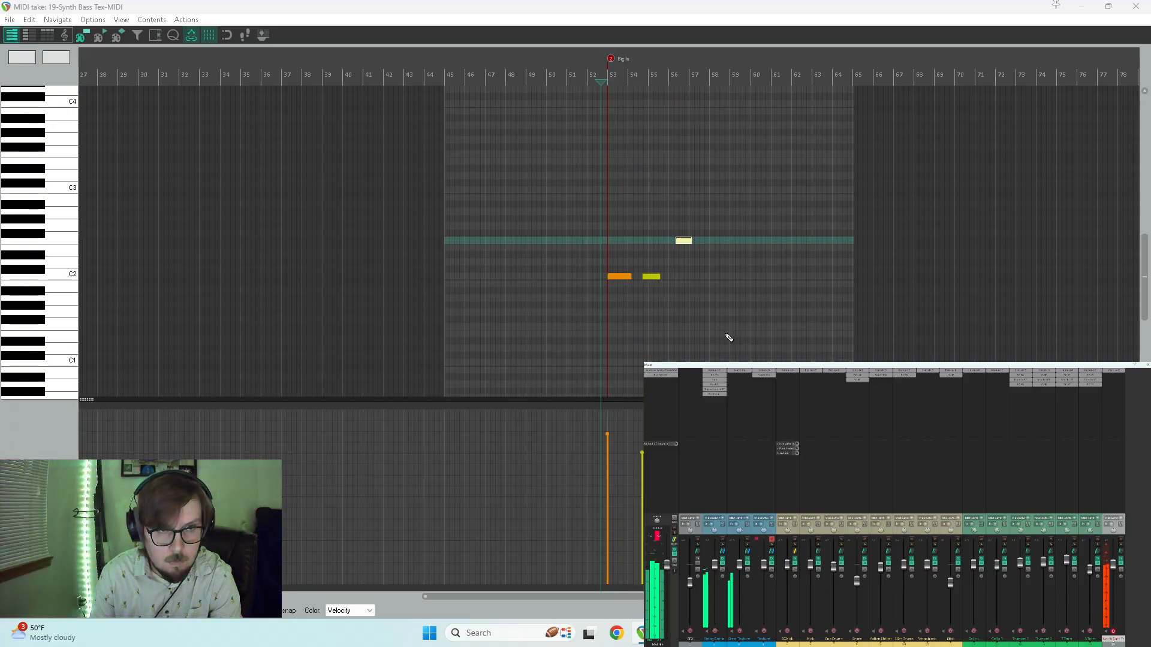
- Try a C#2 note just before bar 58, play it within the arrangement, and delete it from the Synth Bass Tex take
left_click(708, 274)
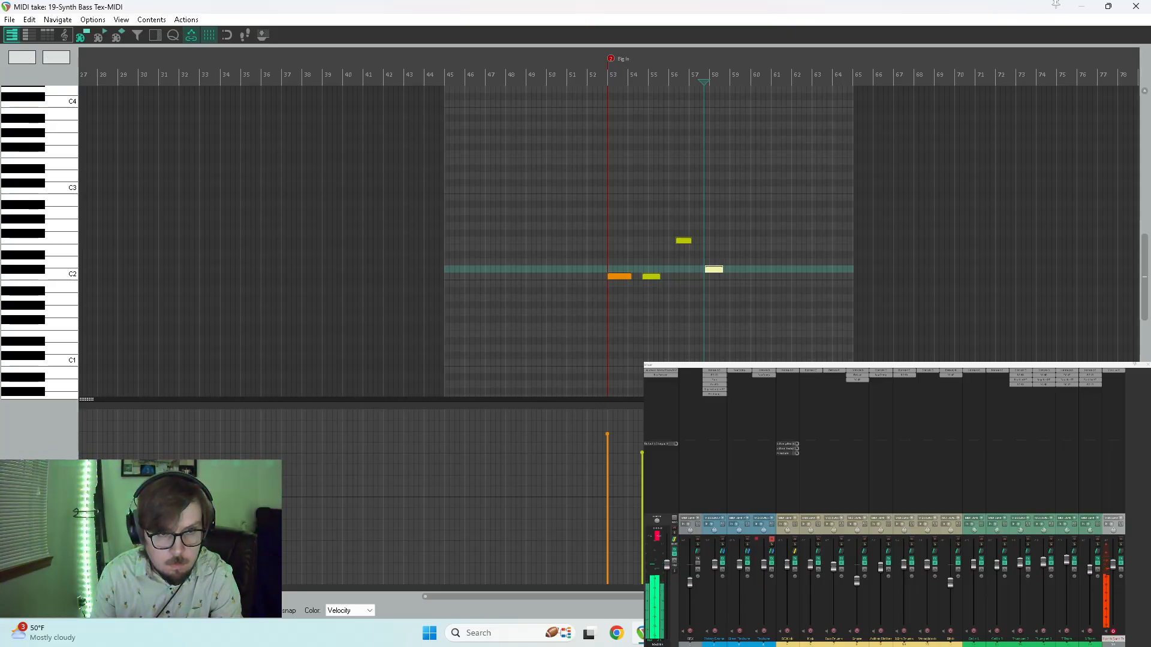
key("space")
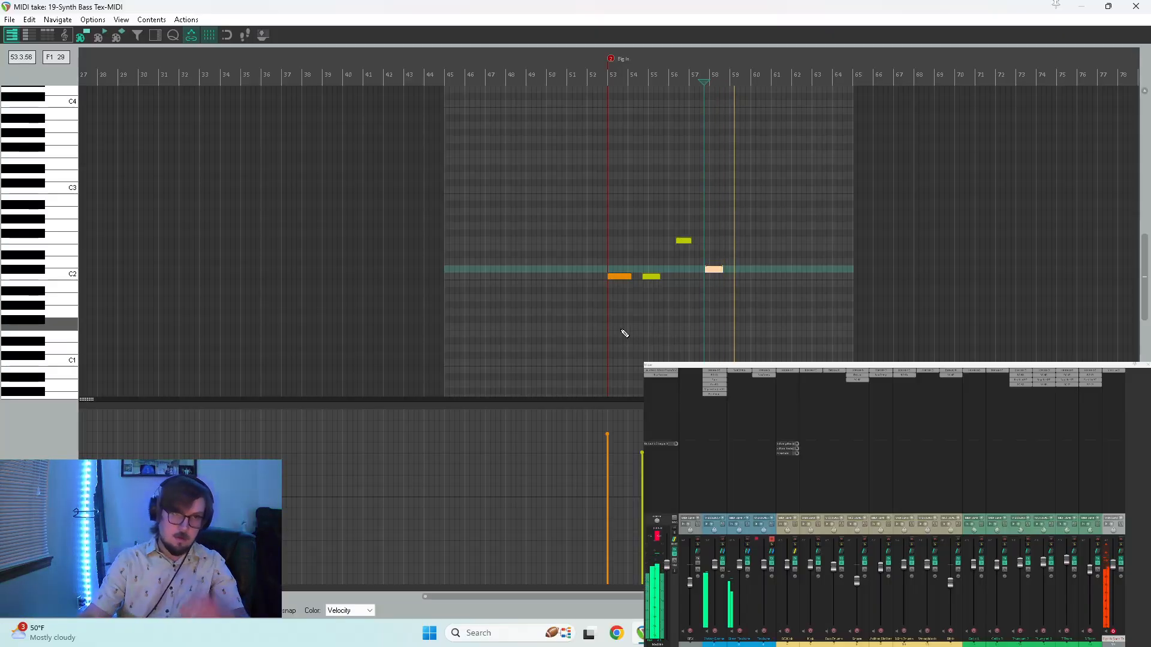
key("Escape")
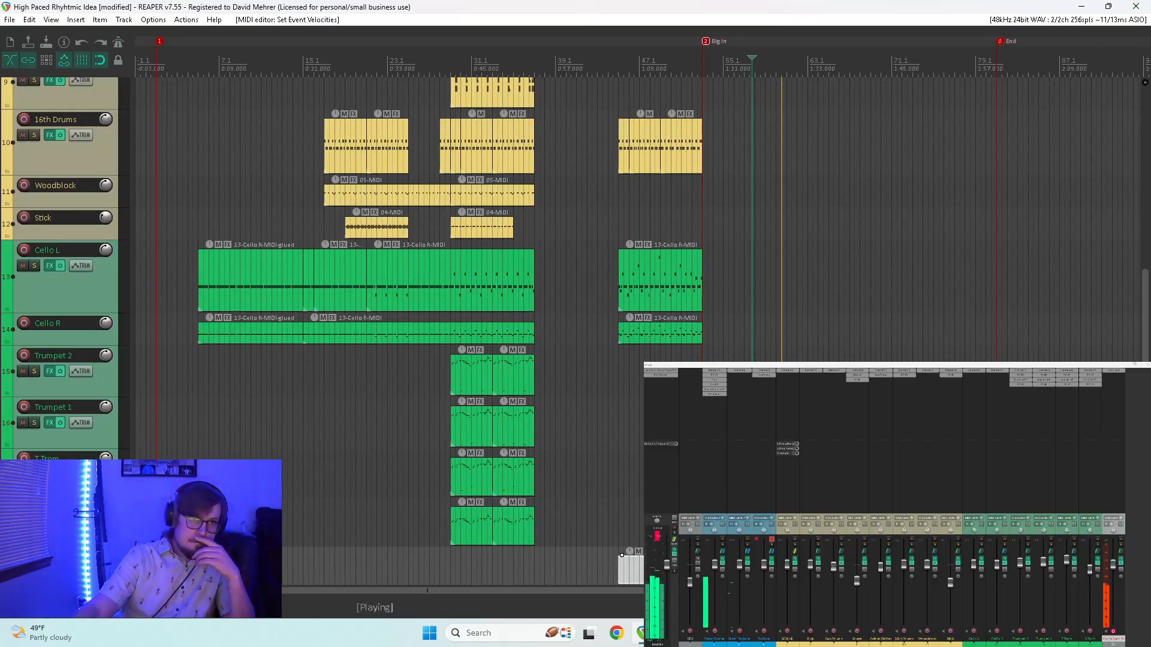
left_click(610, 412)
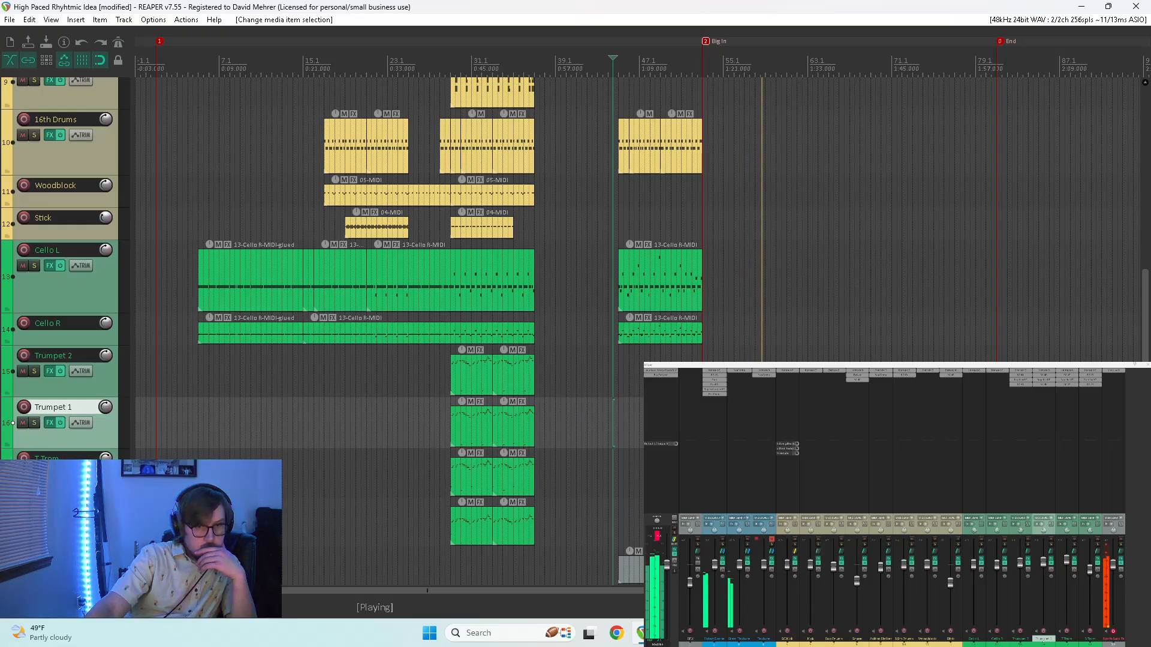
double_click(632, 570)
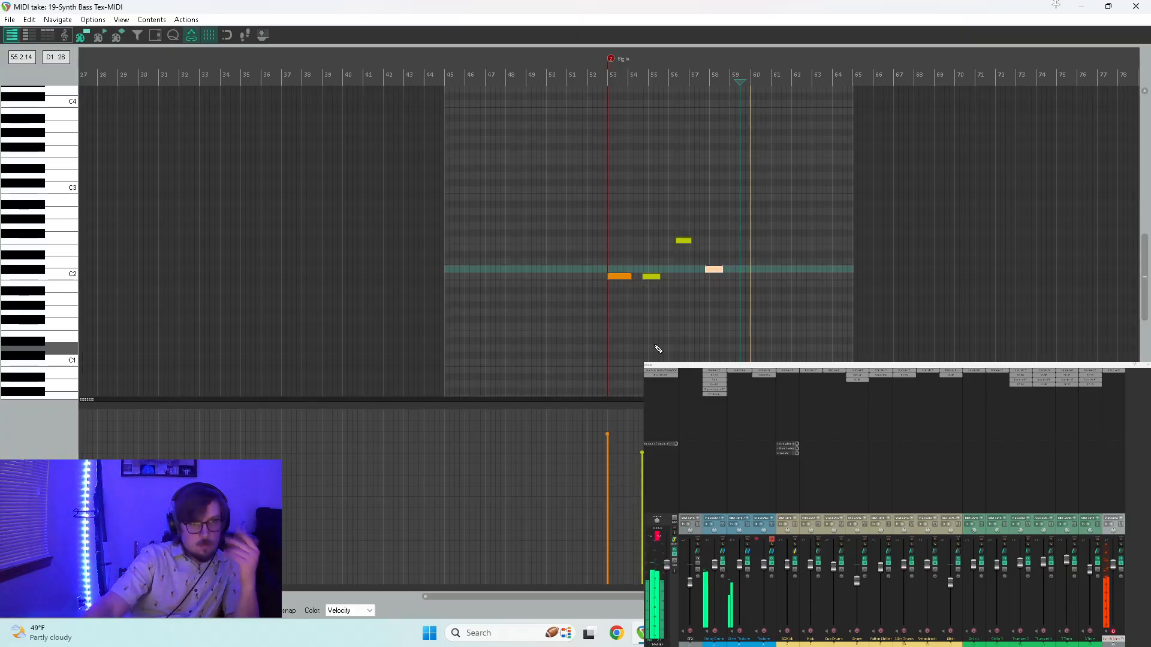
key("Delete")
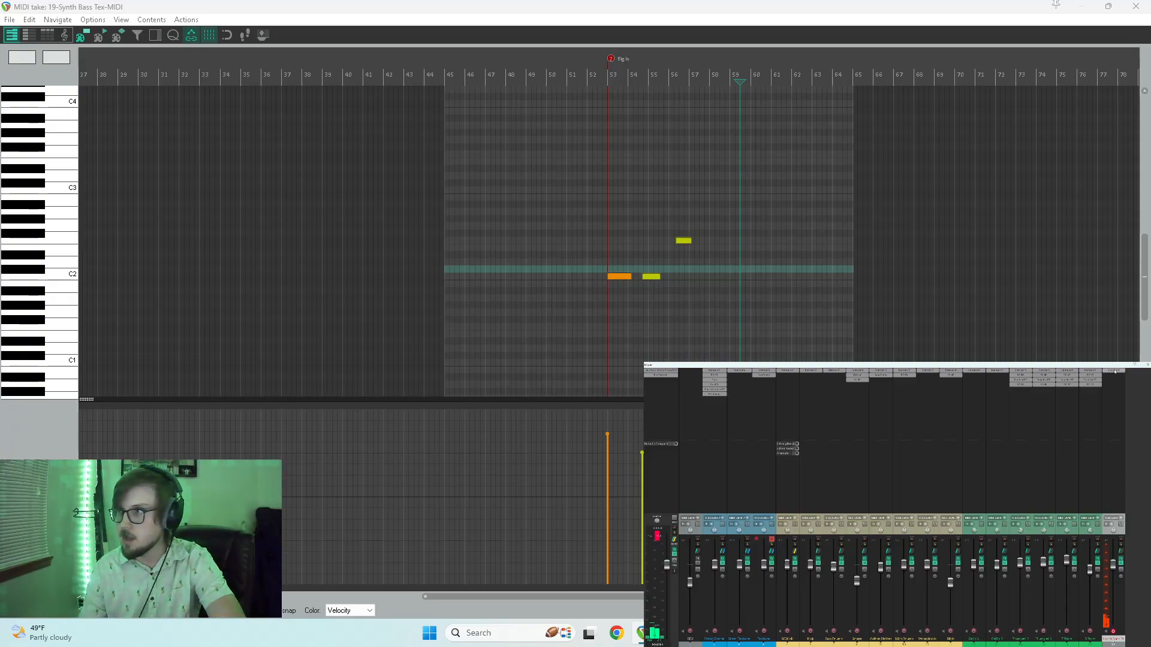
- Reopen Massive X and try extending the performer curve's peak into a flat hold of about two bars
left_click(1109, 371)
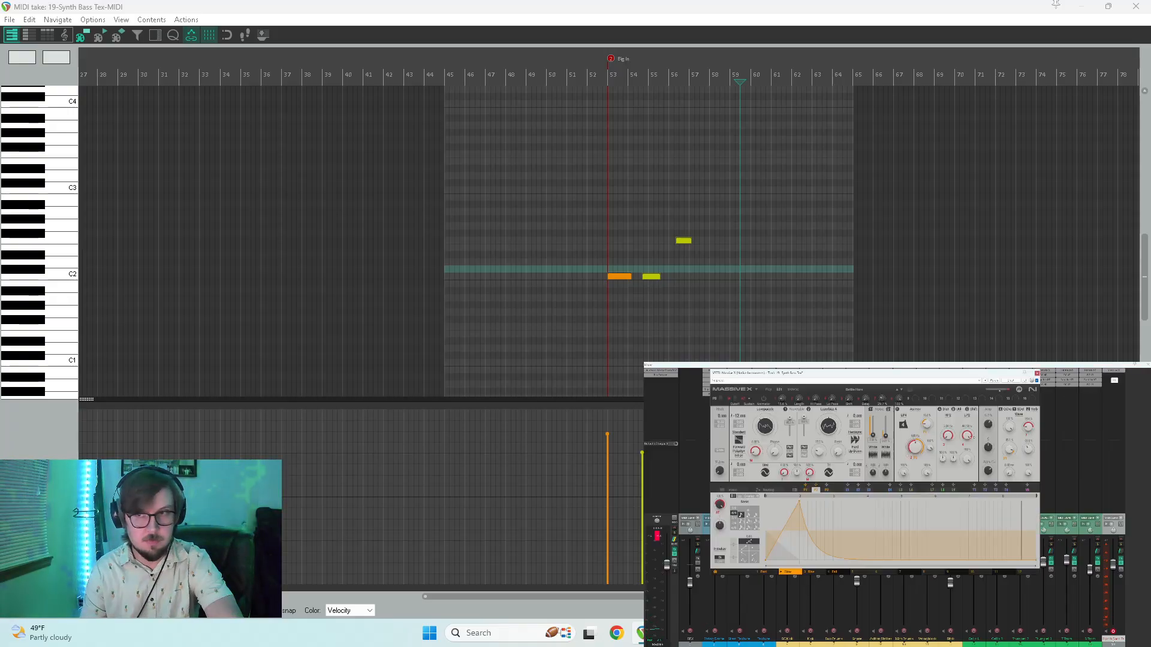
key("space")
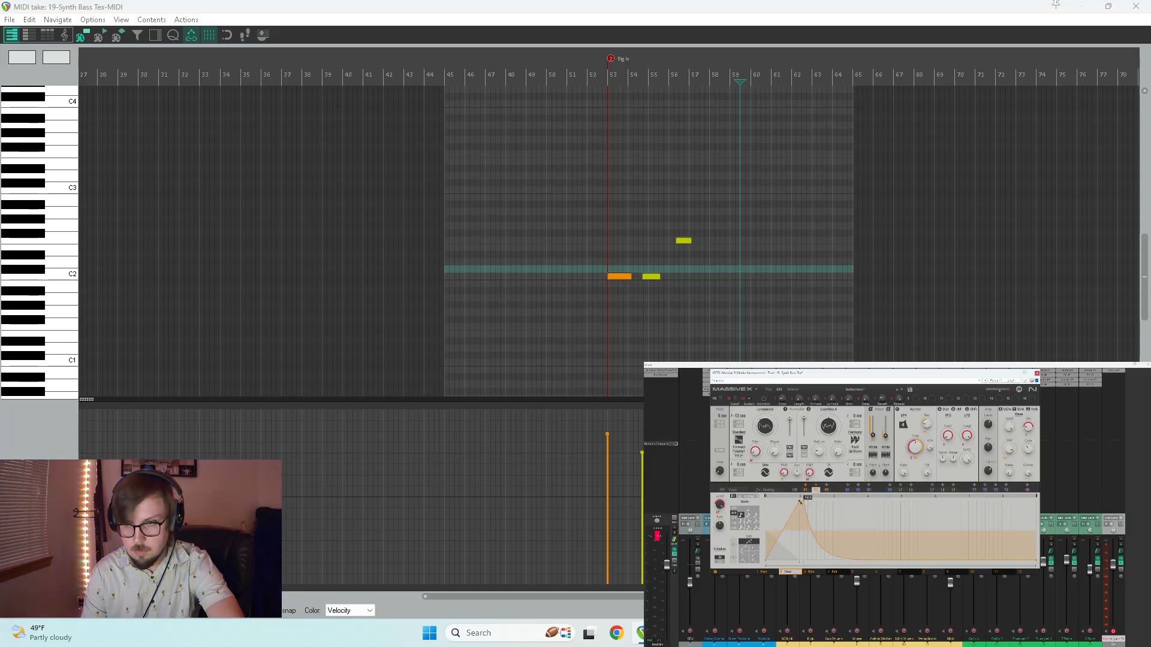
left_click_drag(805, 502, 852, 503)
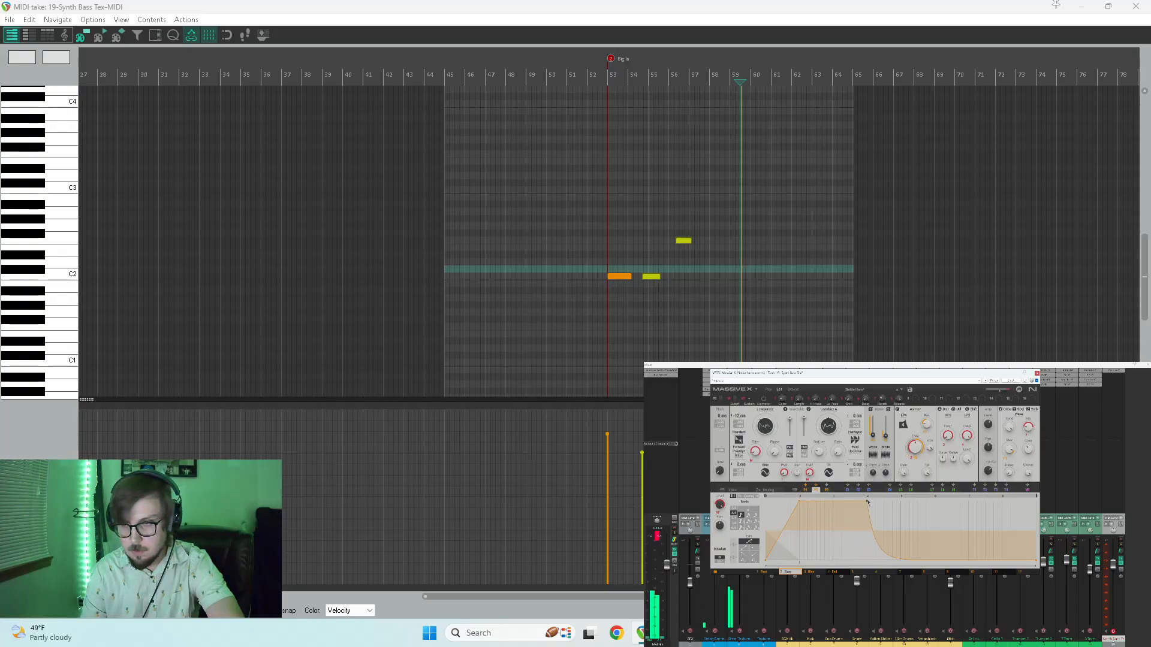
- Delete the second C2 note and the F2 note, and extend the first C2 note to the take's end at bar 65
left_click_drag(732, 214, 871, 285)
key("Delete")
key("space")
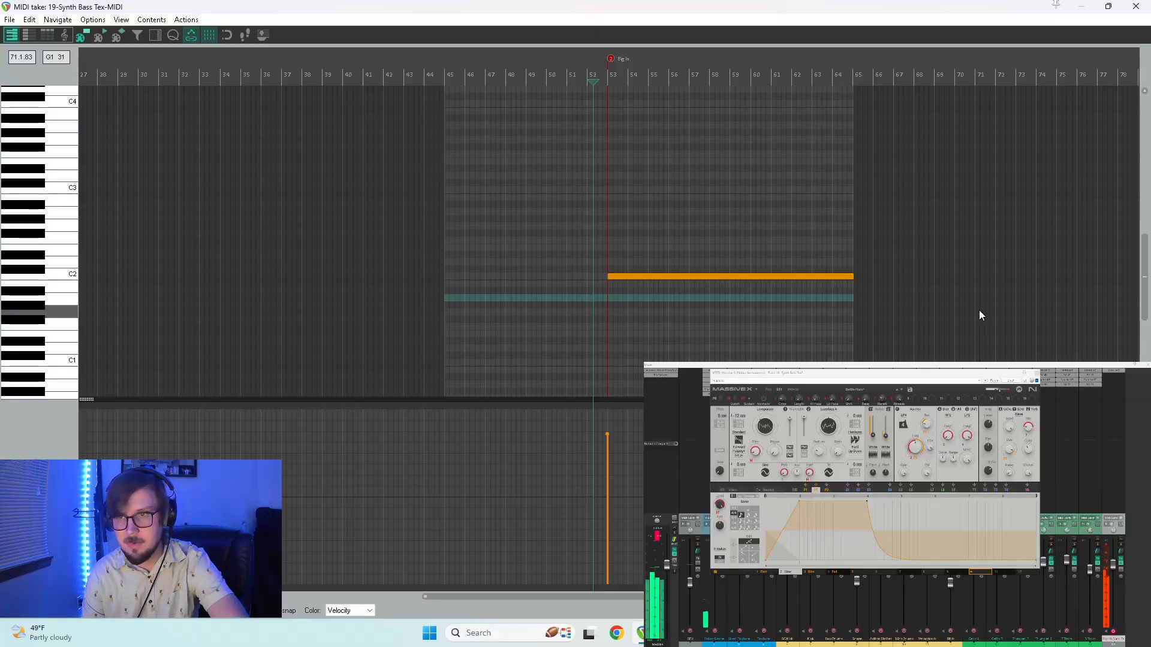
- Restore the original performer curve by reloading the Battle Horn preset, and play from just before the Big In marker
key("space")
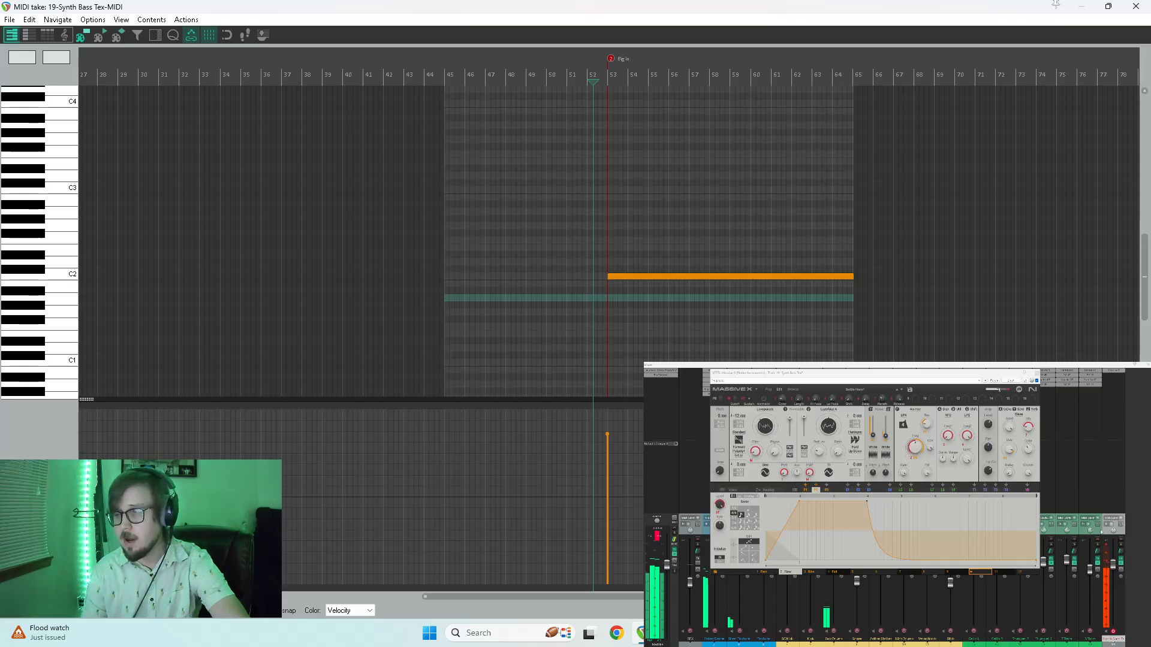
left_click(901, 390)
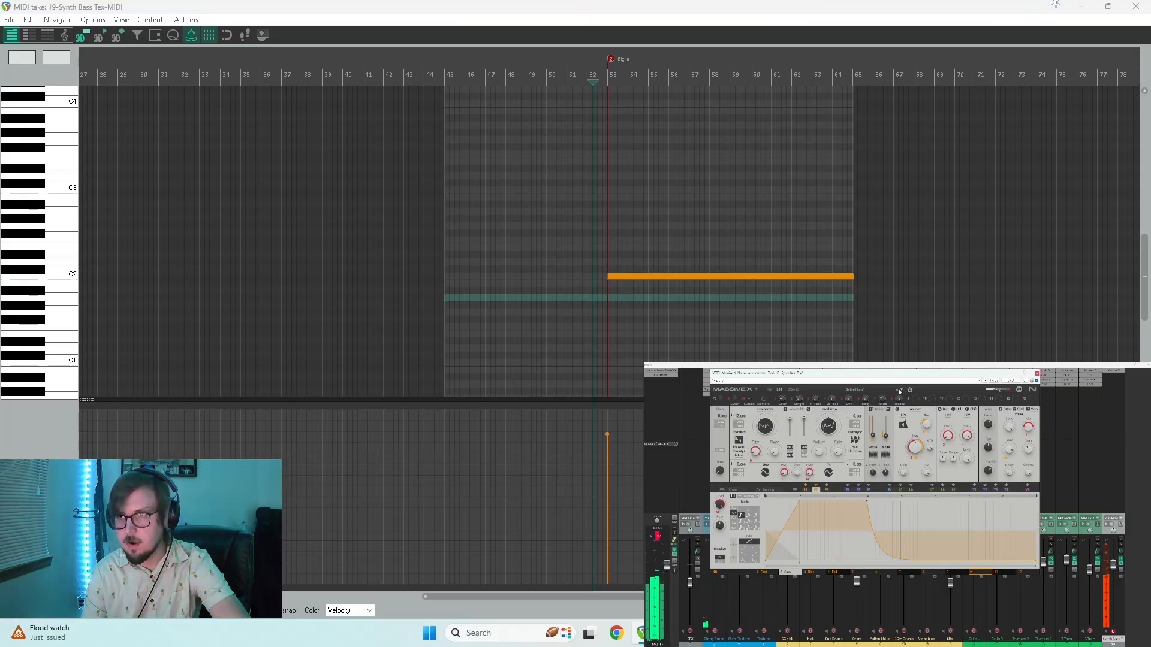
left_click(897, 391)
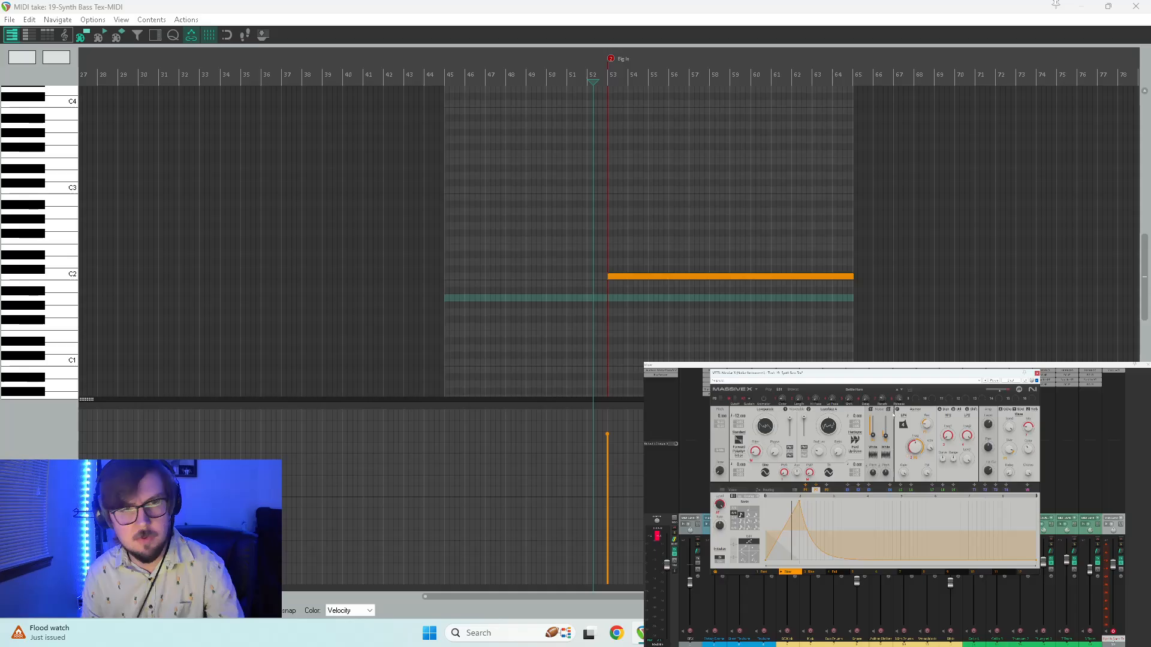
key("space")
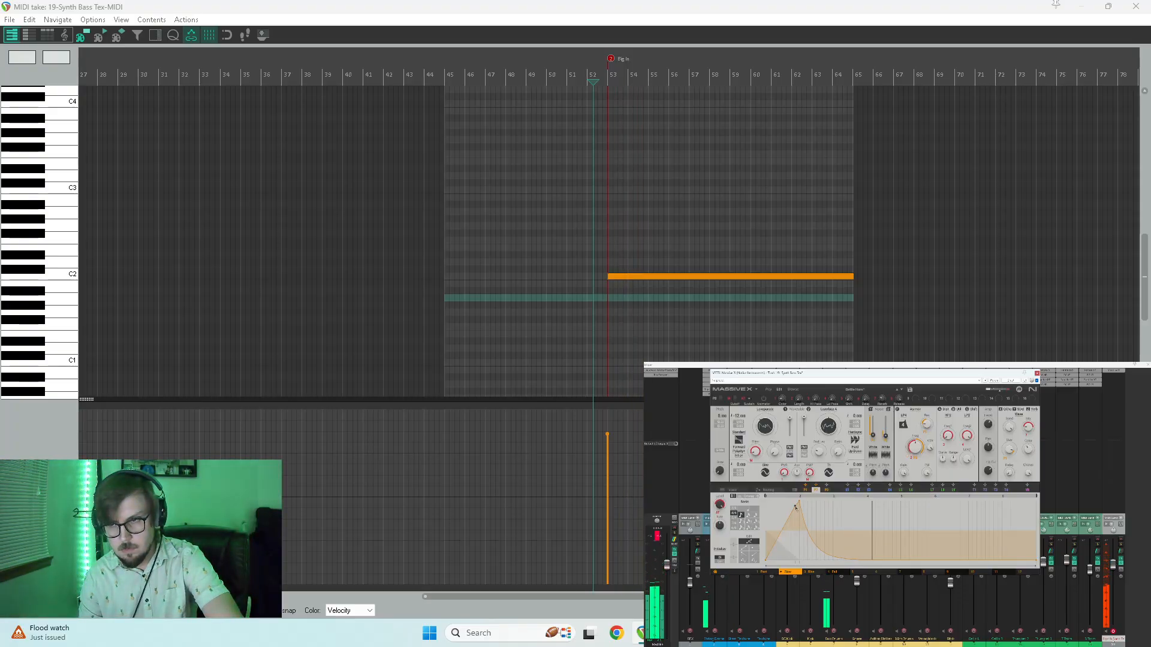
- Reshape the Massive X performer curve so its peak holds flat for about one bar before falling, checking it during playback
left_click_drag(827, 503, 903, 504)
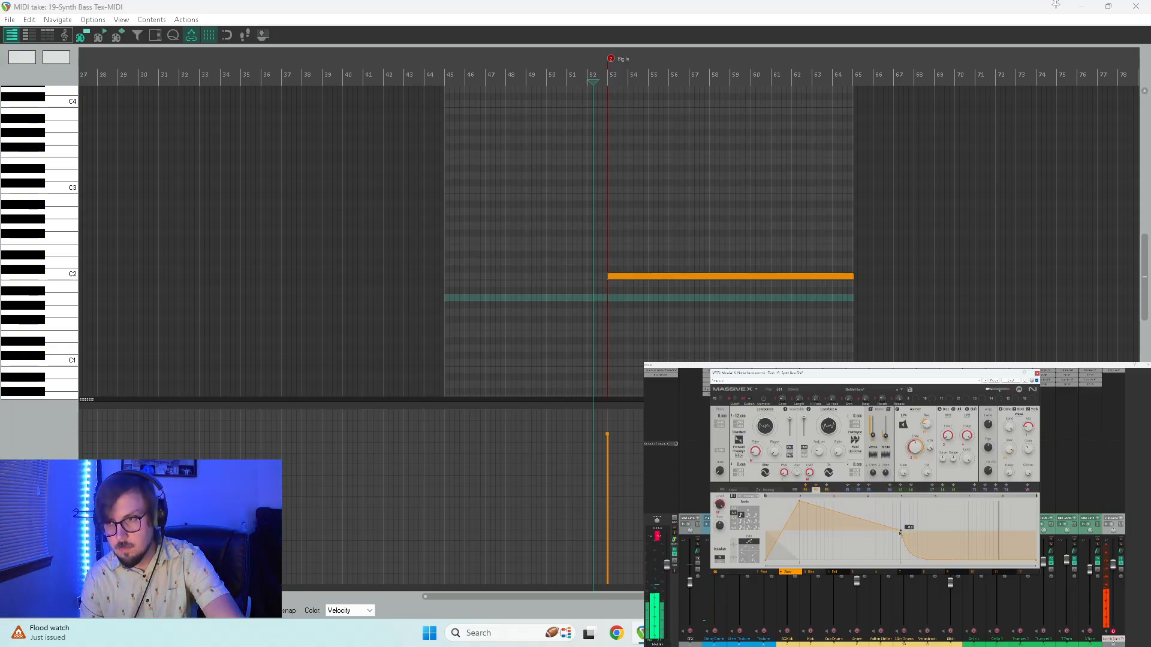
key("space")
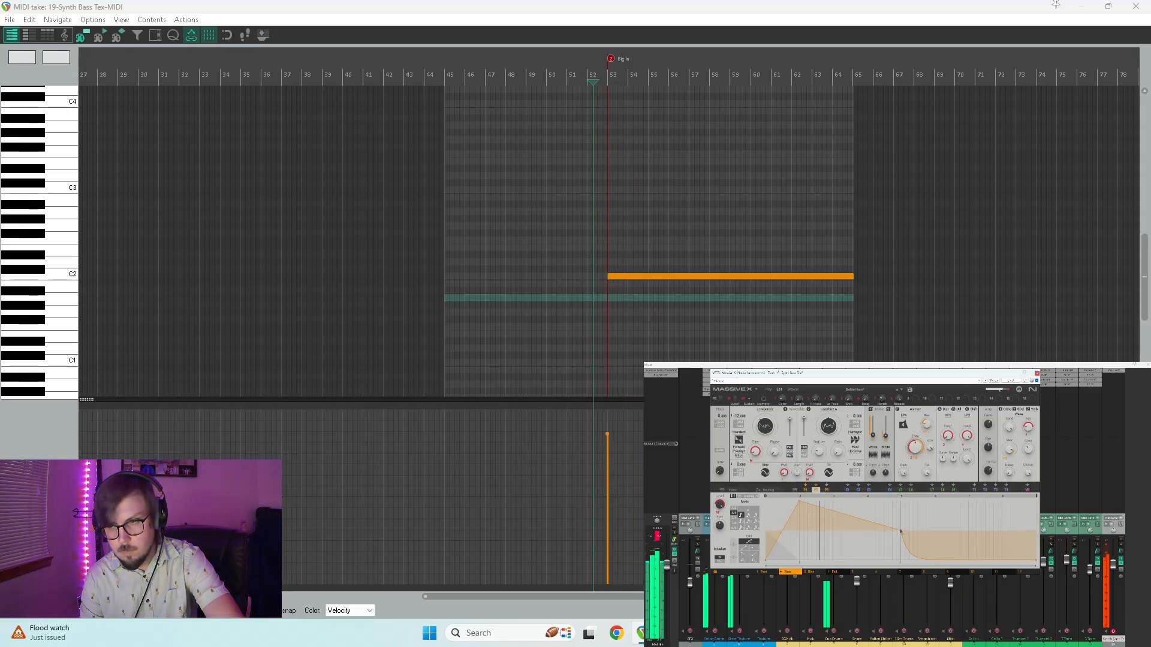
left_click_drag(902, 532, 833, 499)
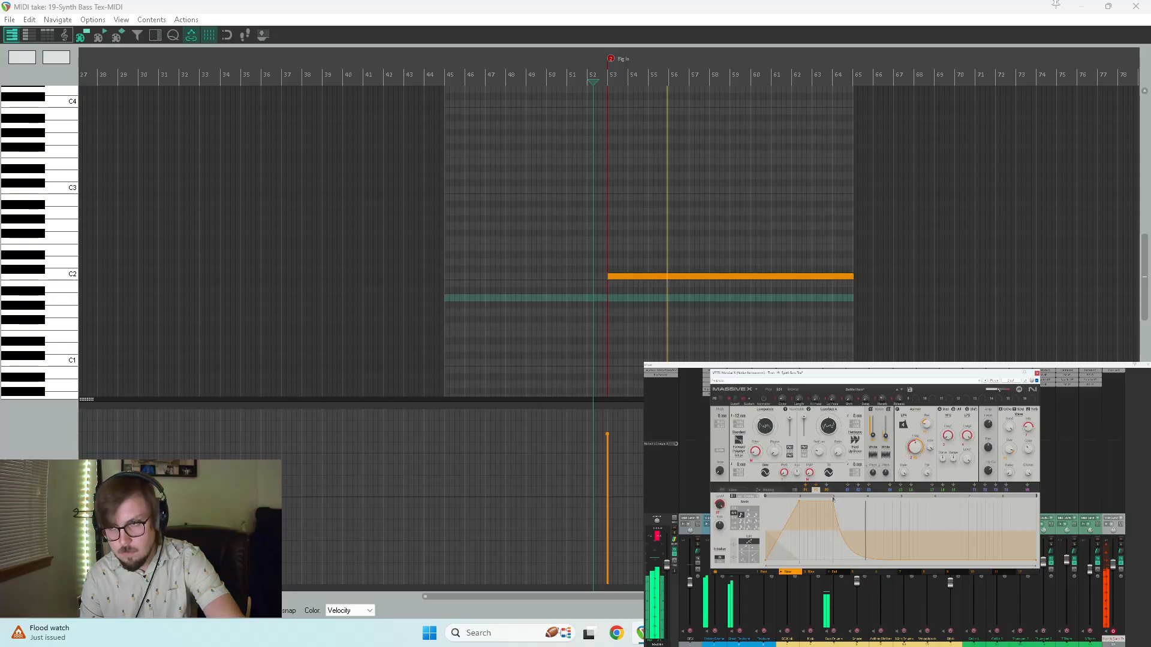
key("space")
key("space")
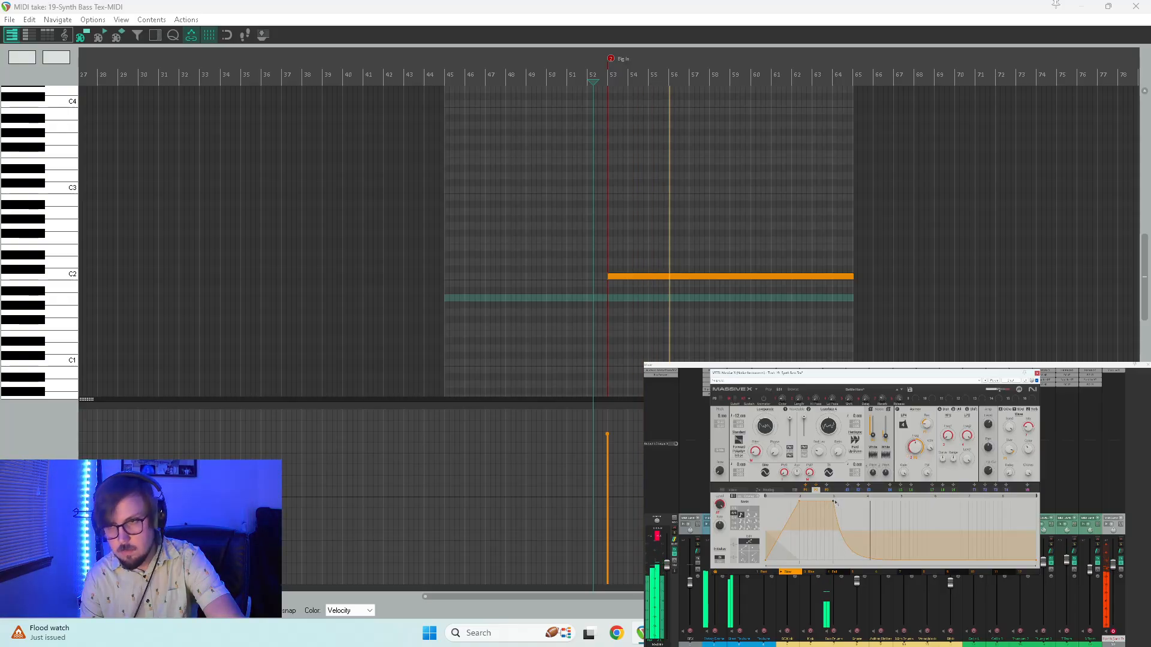
key("space")
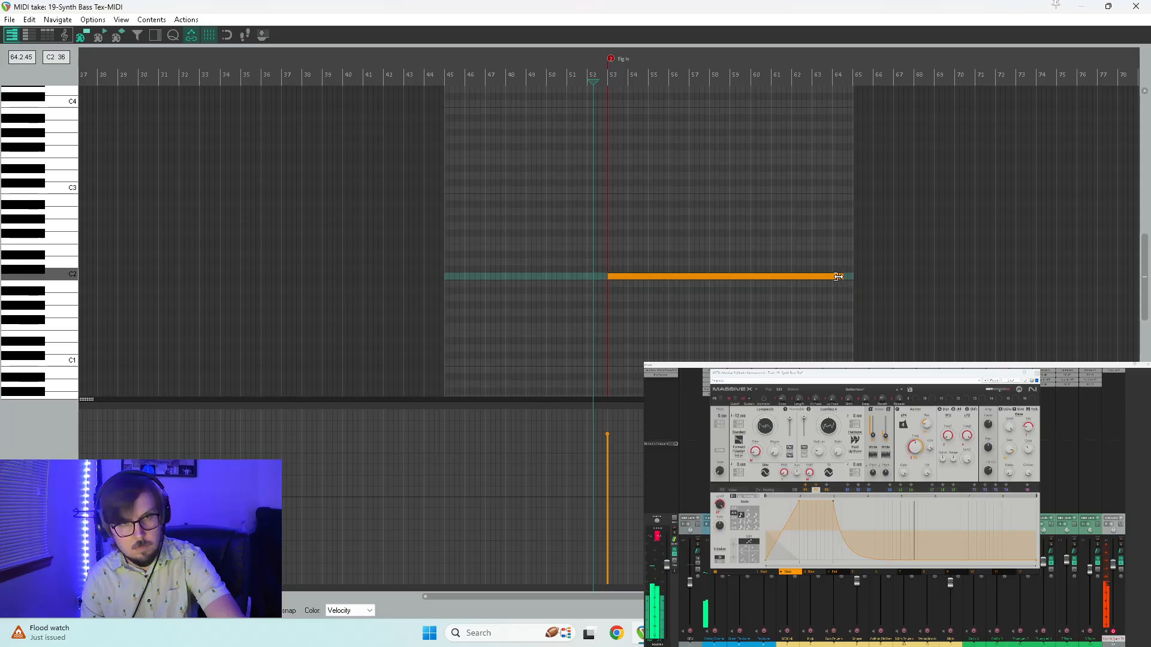
- Shorten the C2 note to end at bar 55 and play it from just before the Big In marker
left_click_drag(849, 278, 672, 280)
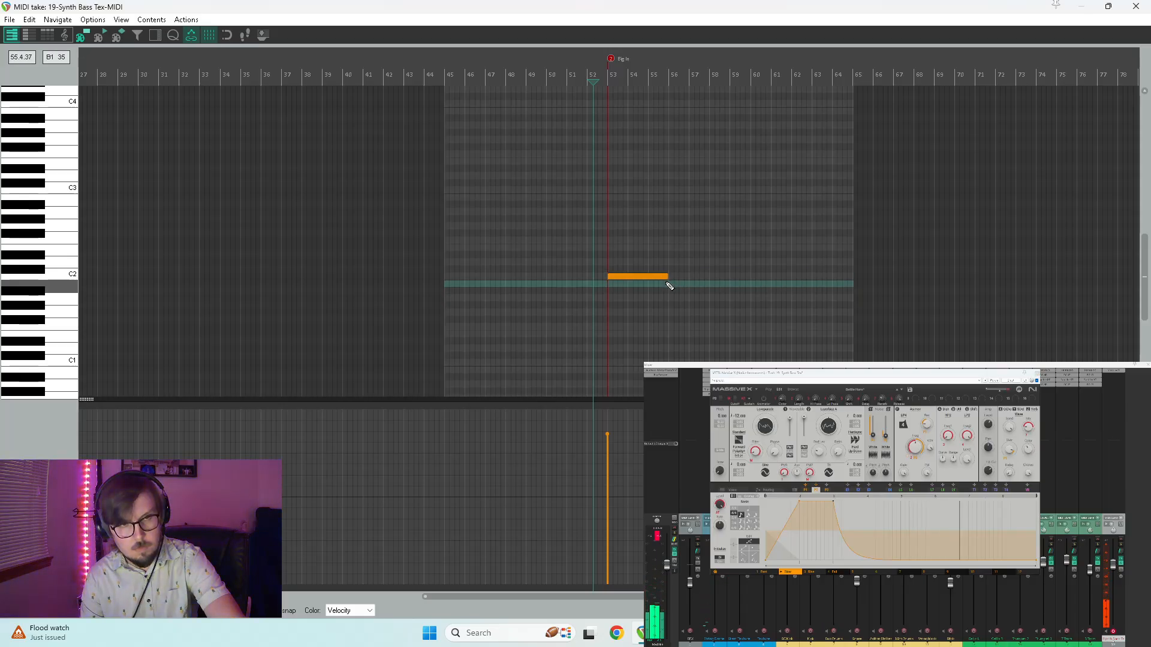
left_click_drag(669, 278, 646, 280)
key("space")
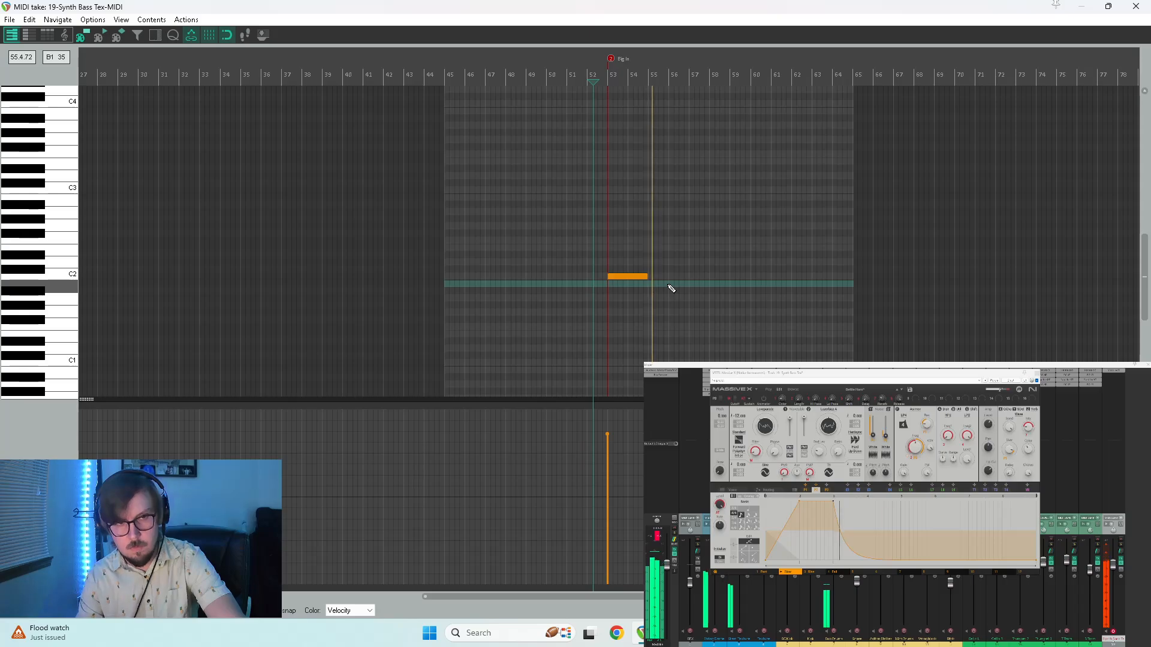
key("space")
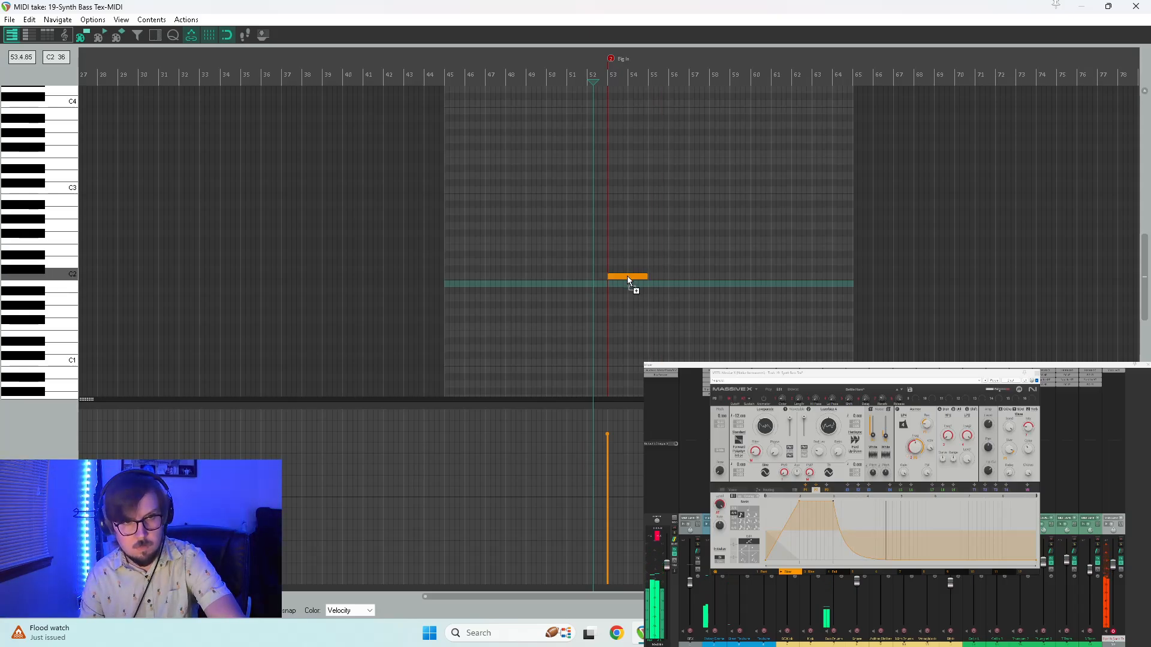
- Duplicate the two-bar C2 note and place the copy directly after it, from bar 55 to bar 57
left_click(695, 276)
left_click_drag(694, 275, 691, 274)
key("space")
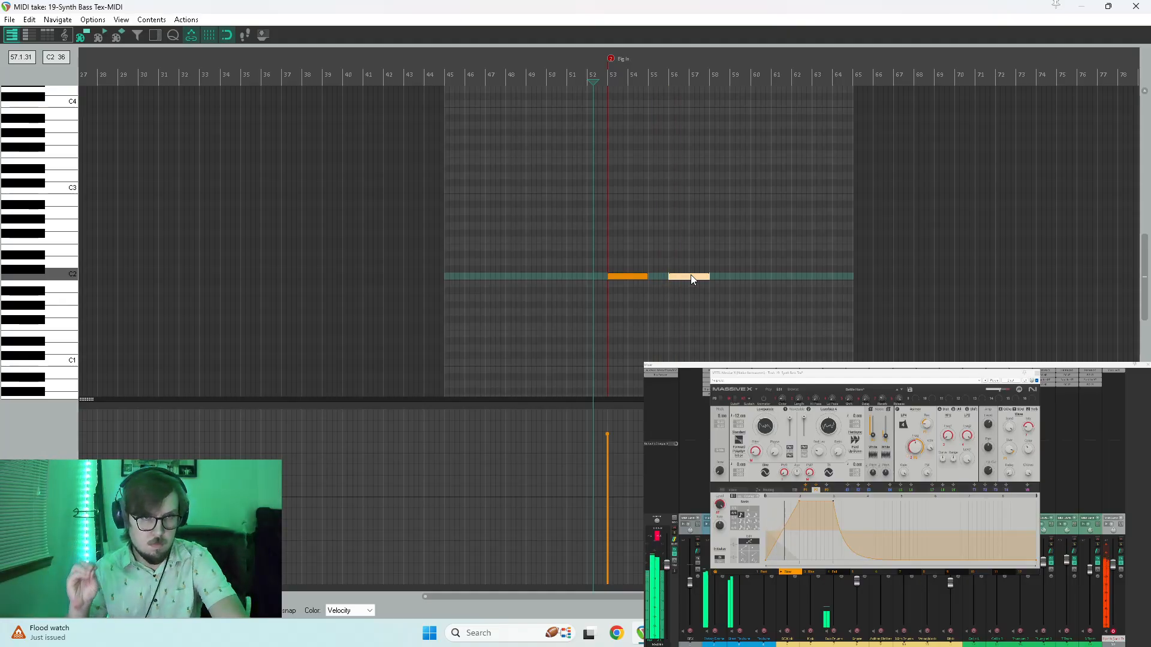
left_click_drag(690, 275, 665, 279)
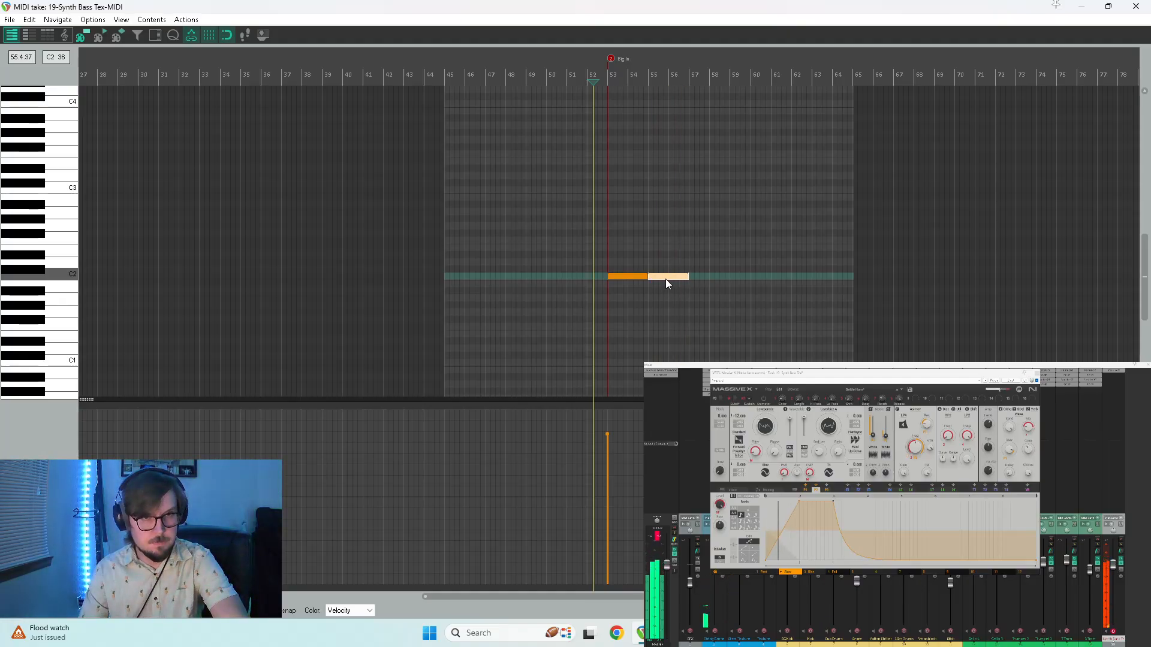
- Play from just before Big In, shift the second C2 note half a bar later, and place a copy of it at bar 58
key("space")
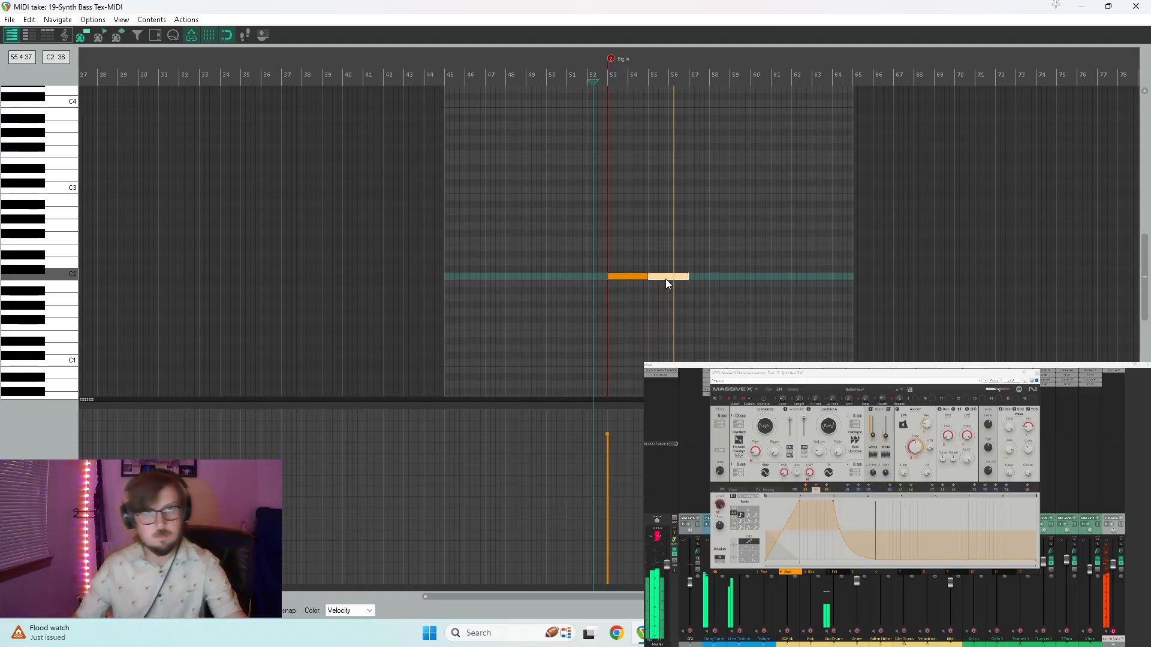
key("space")
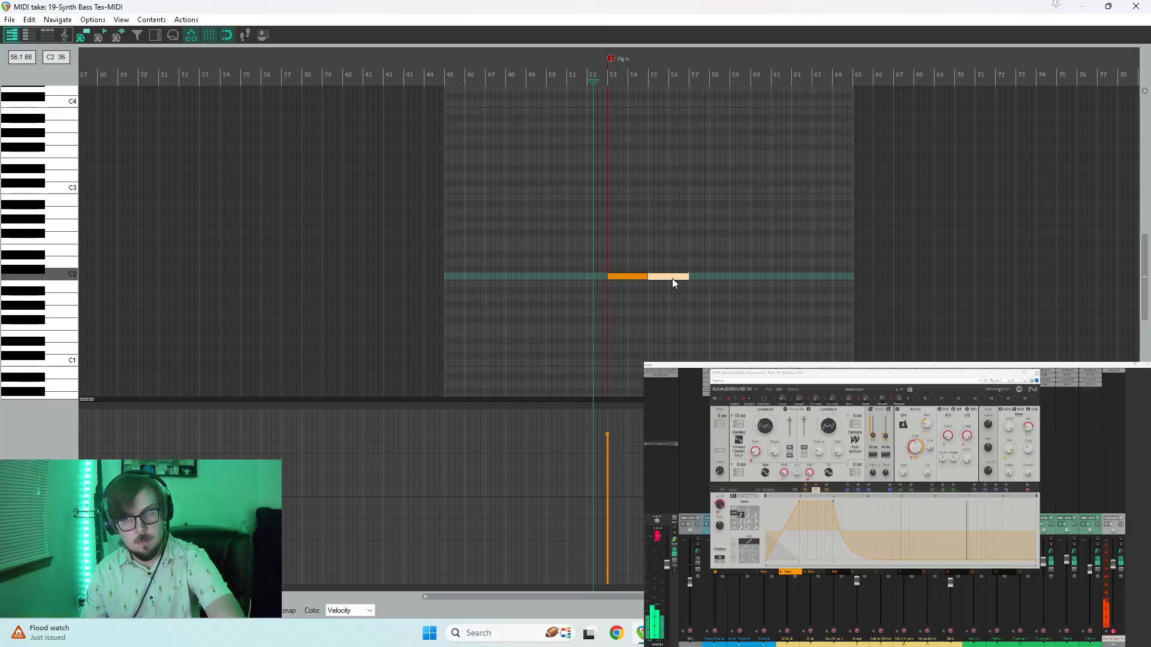
key("space")
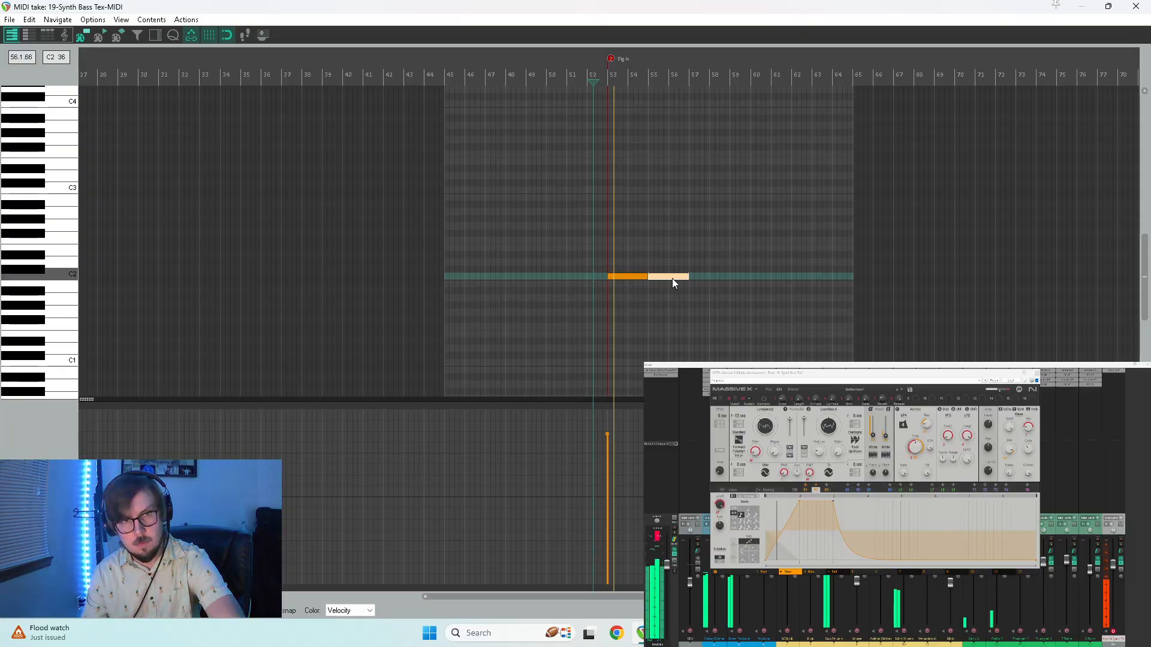
left_click_drag(673, 280, 688, 281)
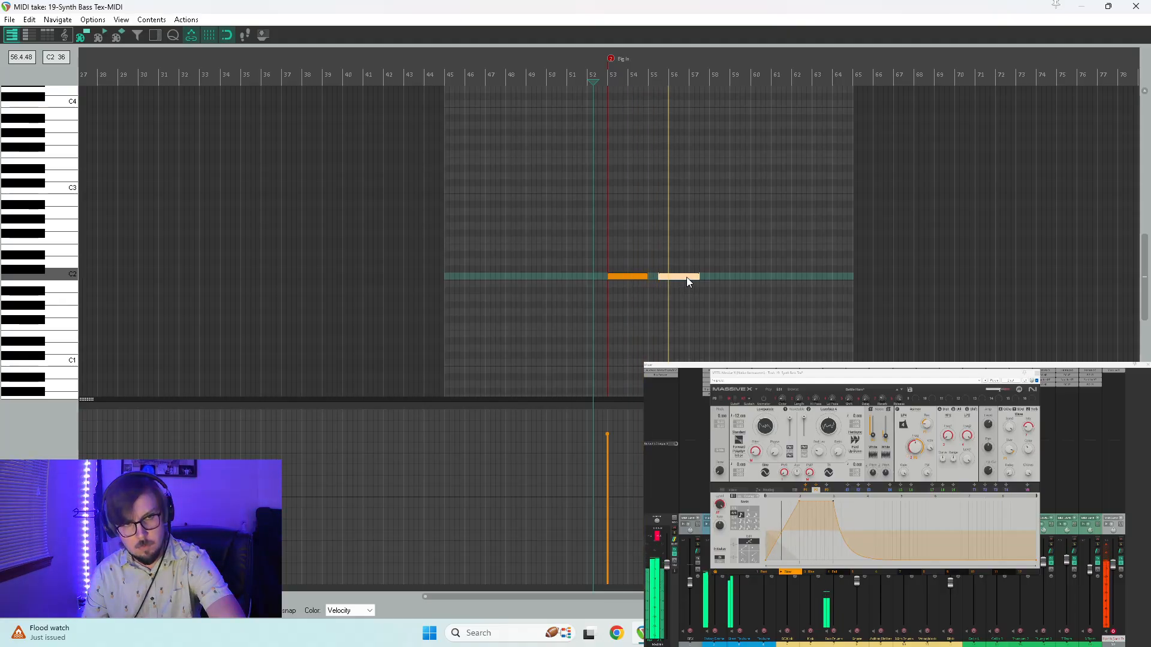
mouse_move(686, 279)
left_mouse_down()
mouse_move(741, 276)
mouse_move(727, 246)
mouse_move(731, 192)
mouse_move(723, 268)
left_mouse_up()
- Put the bar 58 note on C2, copy it to a fourth C2 note starting midway through bar 60, and play the passage
key("space")
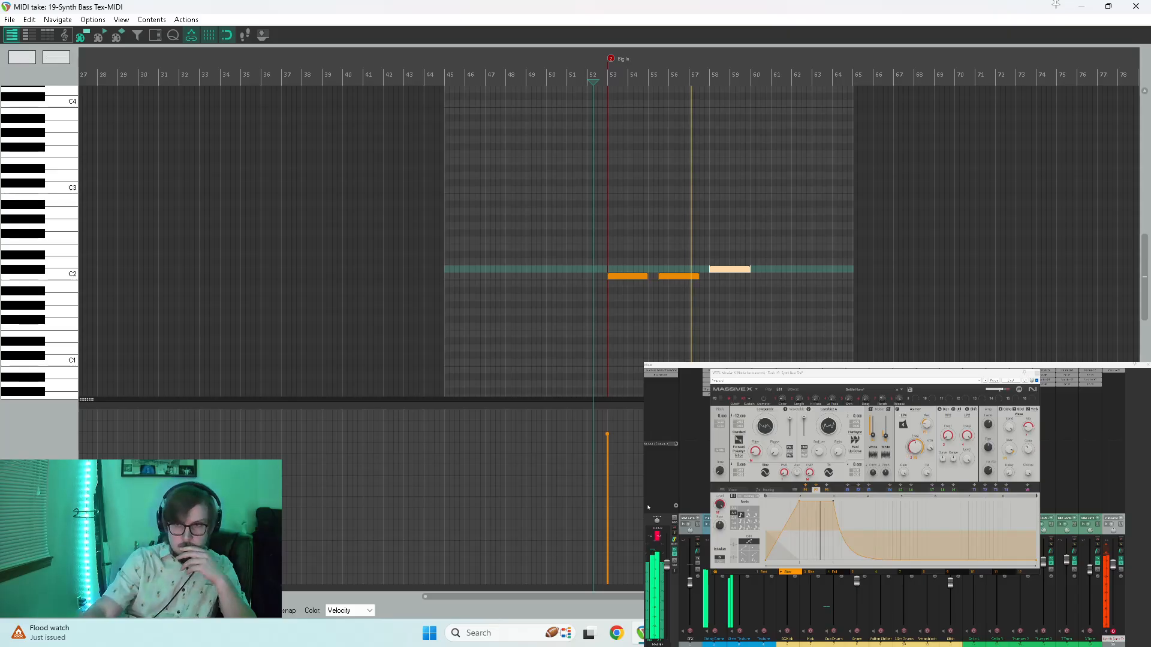
key("space")
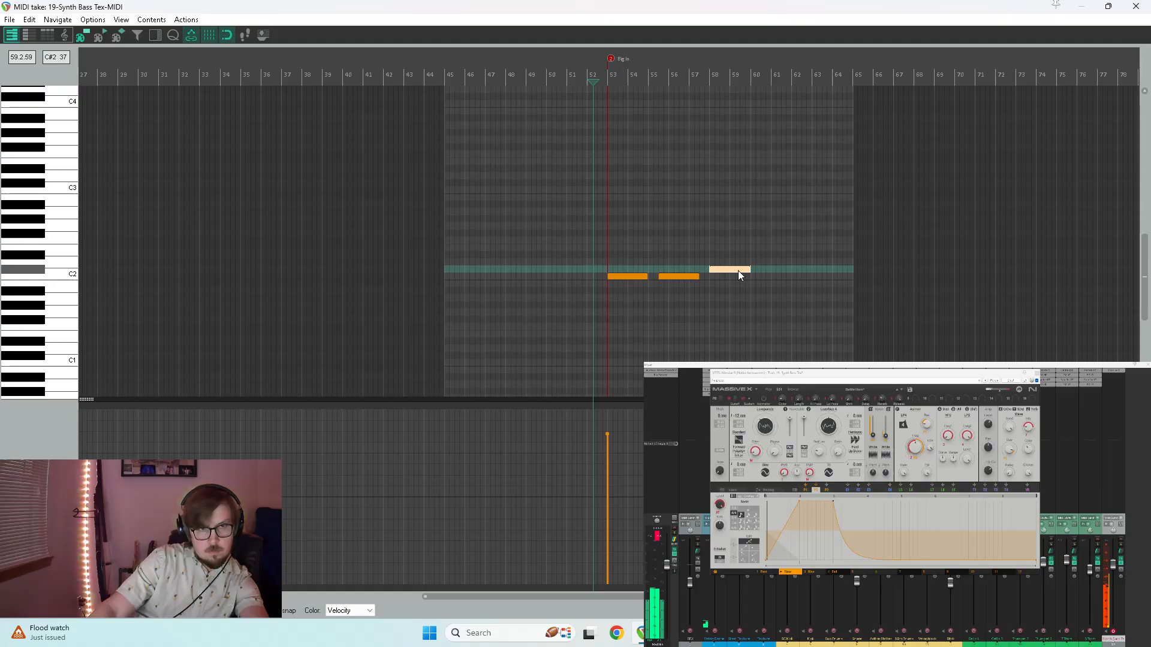
left_click_drag(739, 275, 796, 280)
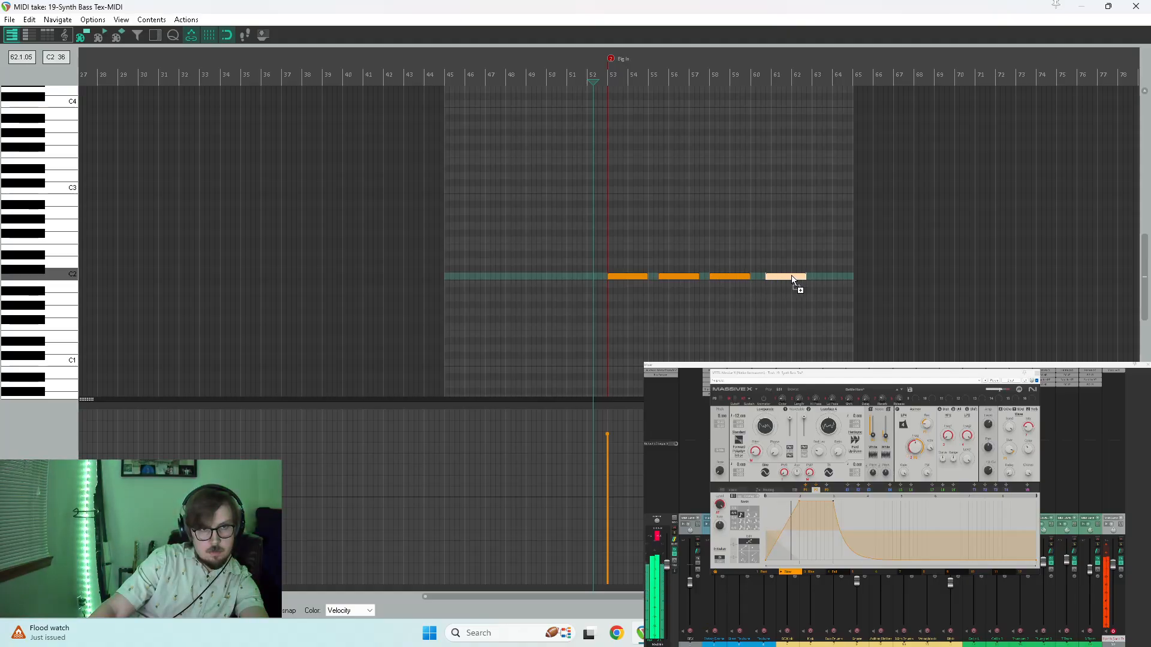
key("space")
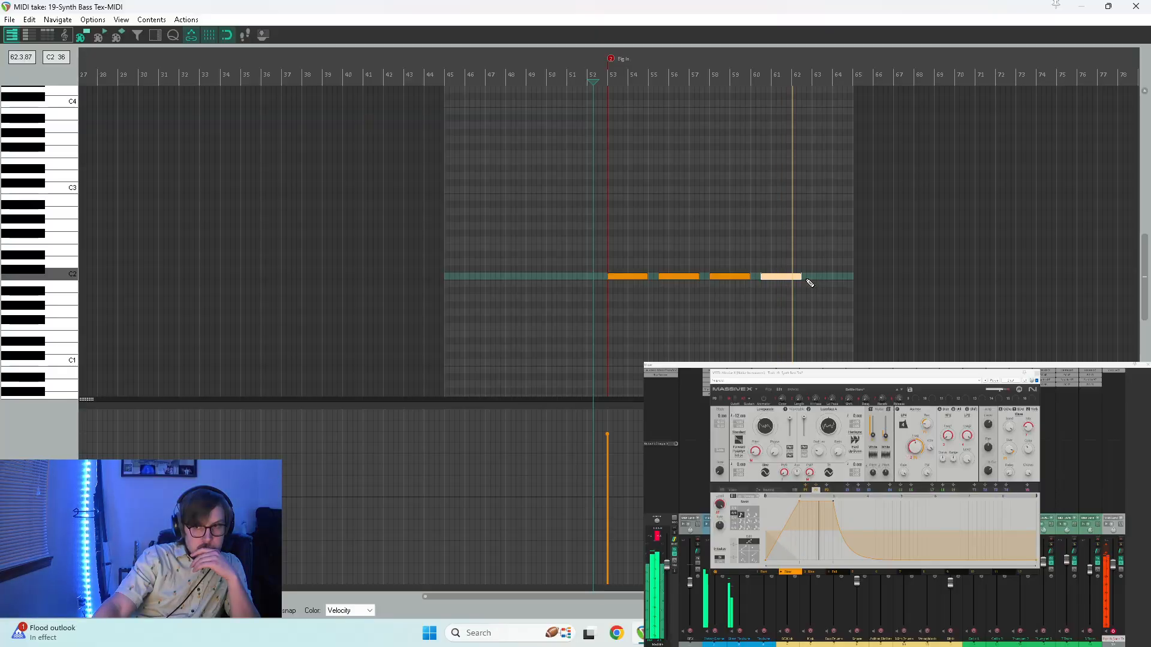
key("space")
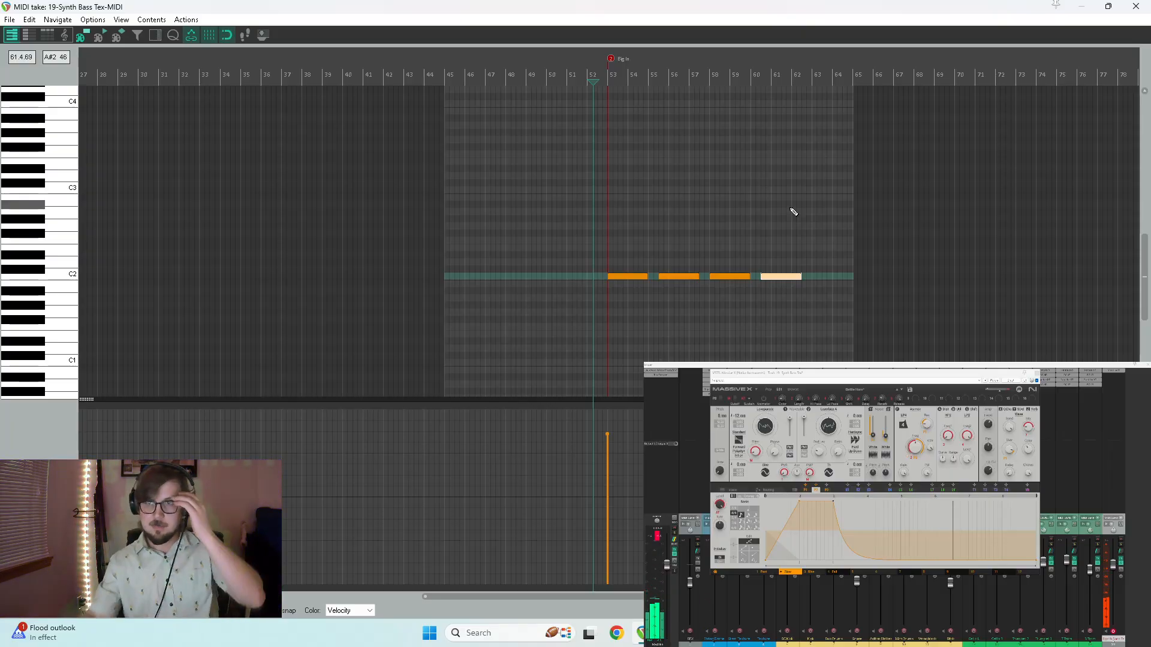
- Check the modulation options of the active Massive X performer and play the swell from just before Big In
left_click(800, 503)
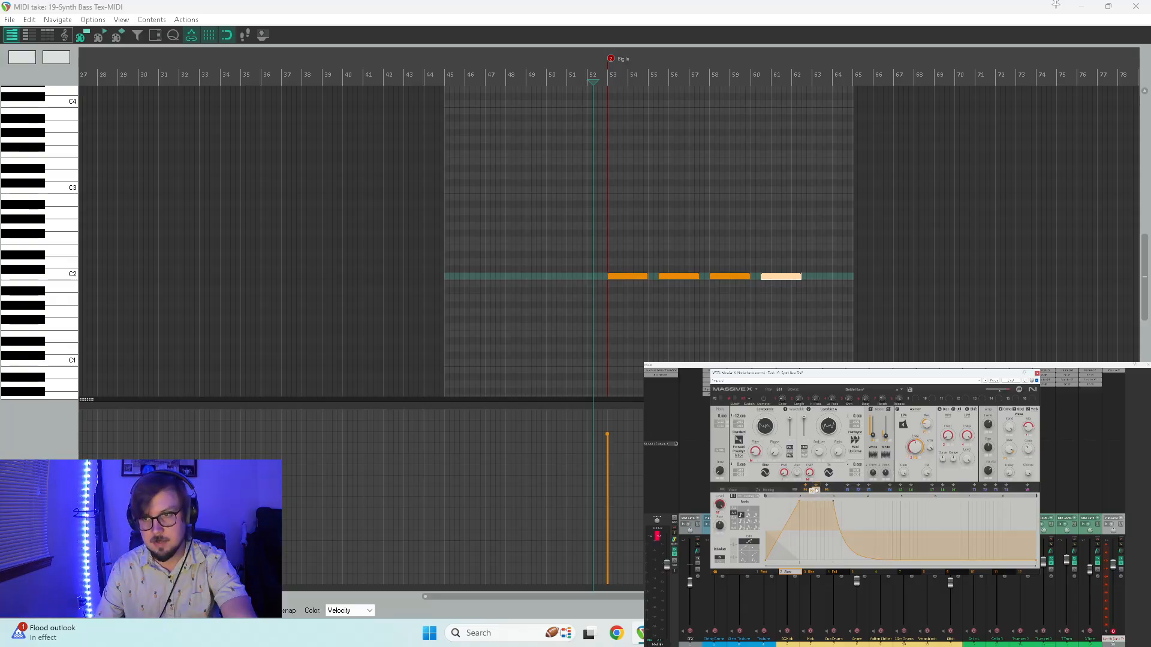
right_click(817, 491)
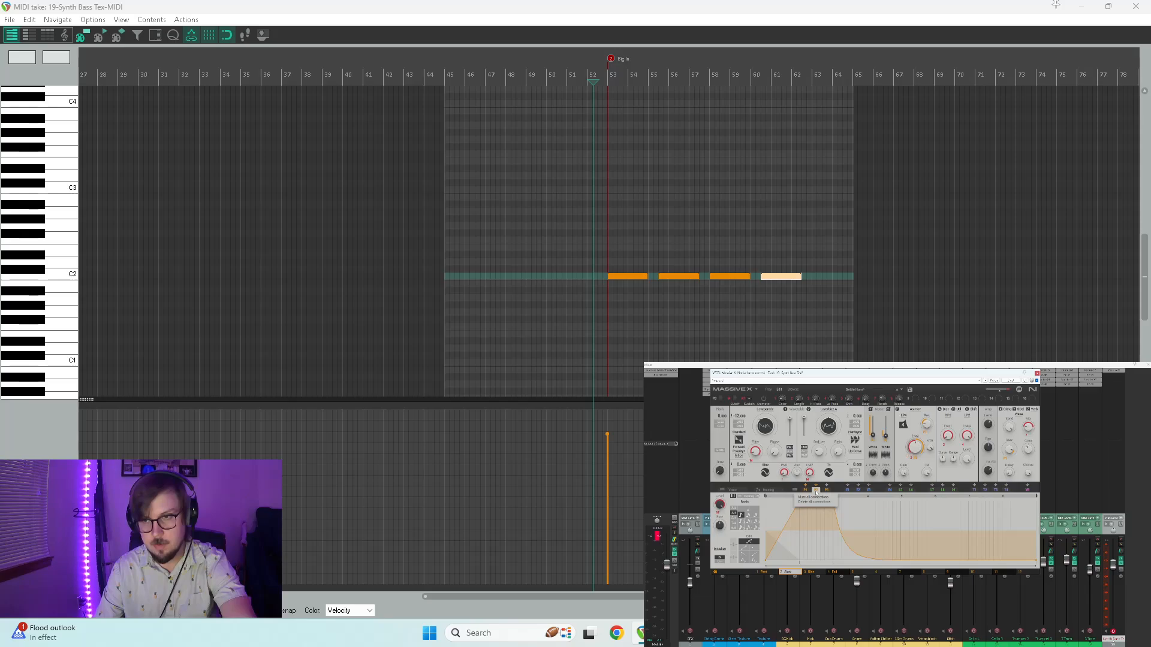
left_click(816, 492)
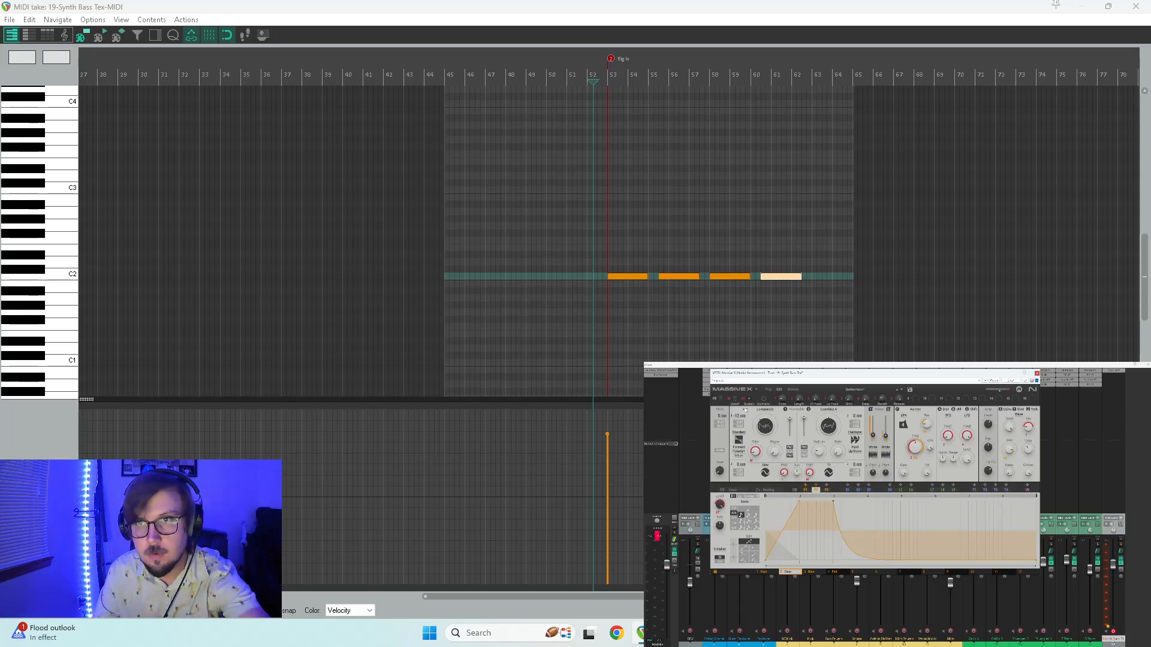
key("space")
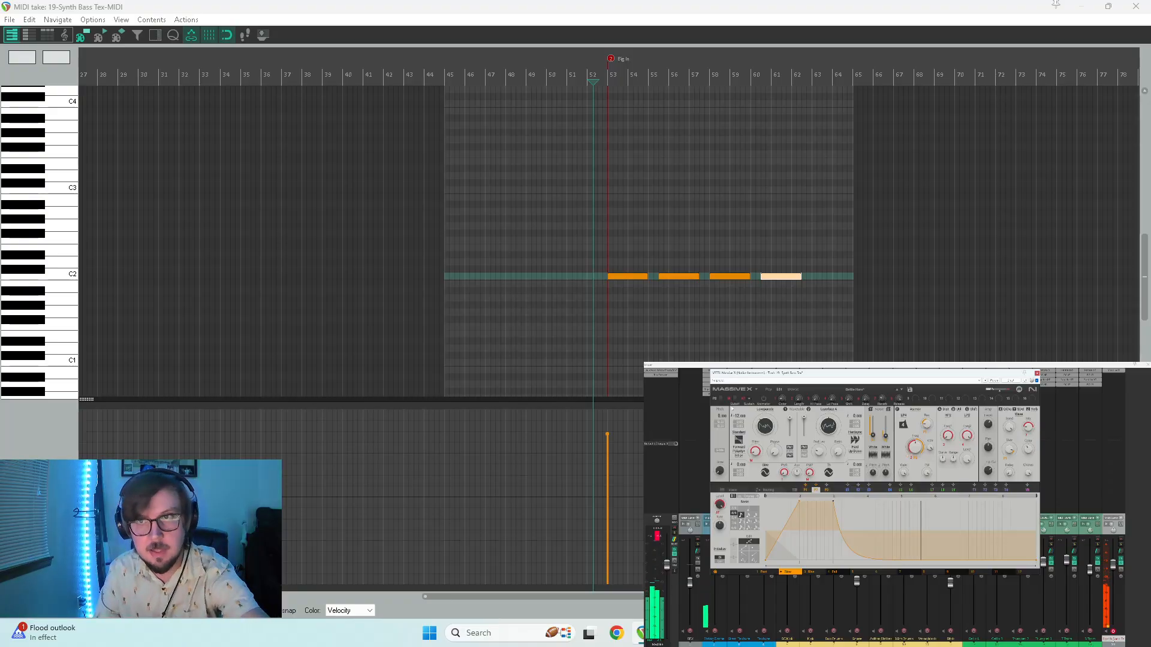
- Close the MIDI editor, stop playback, and increase the height of the Synth Bass Tex track in the arrangement
key("super")
left_click(792, 5)
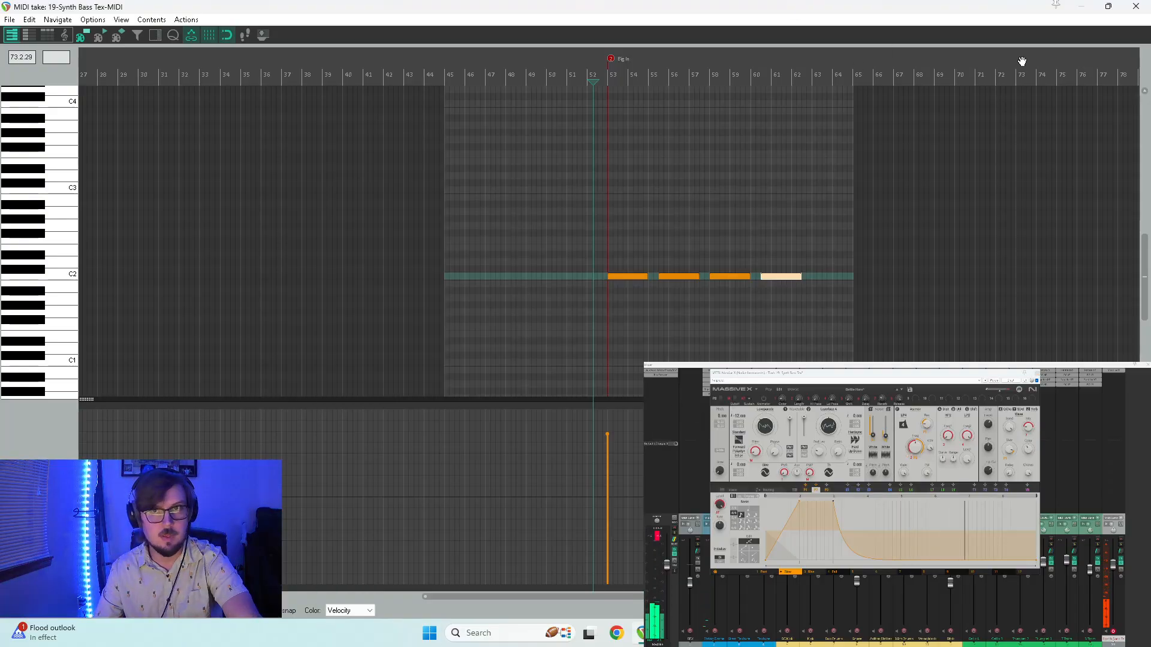
left_click(1136, 6)
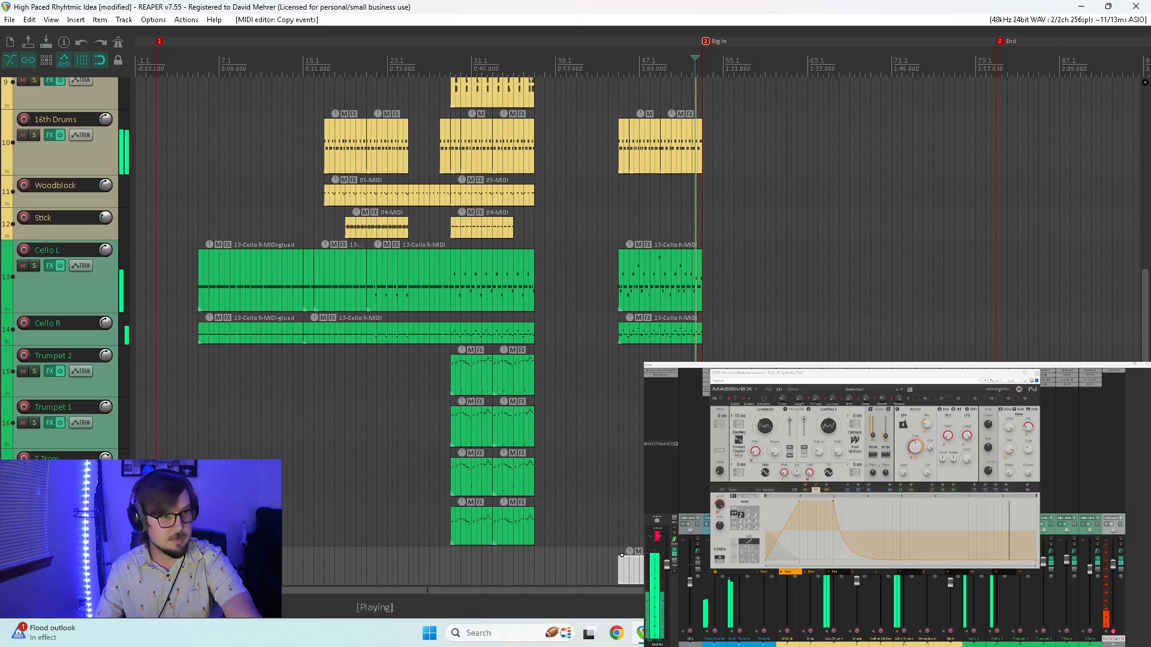
scroll(420, 330, "down", 2)
key("space")
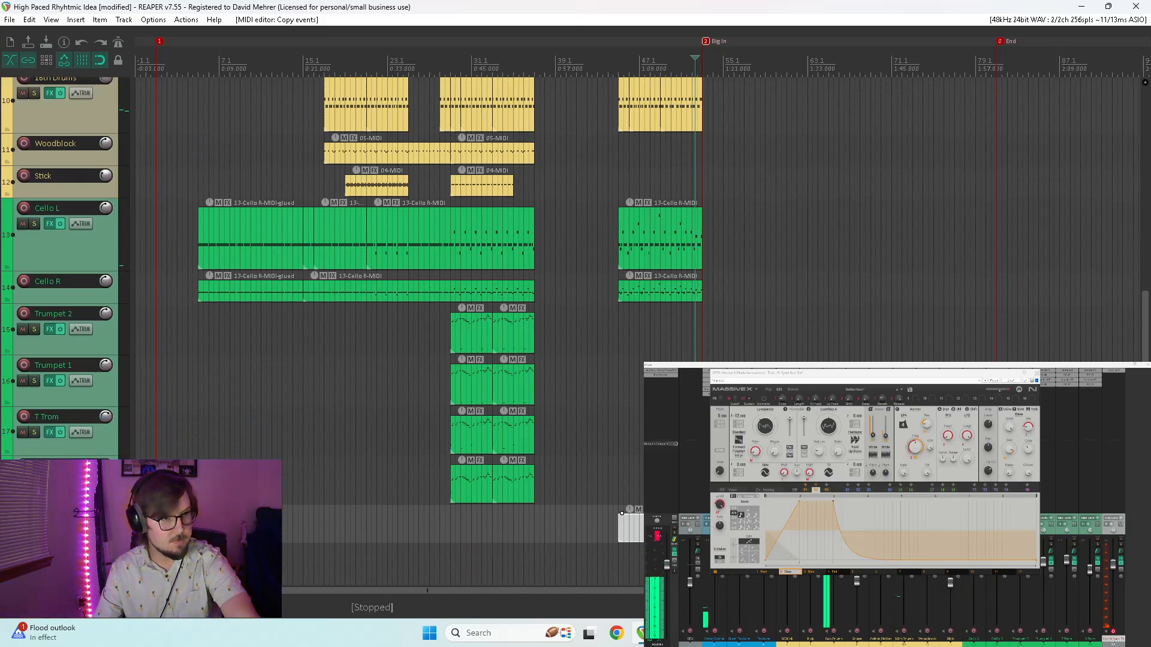
left_click_drag(66, 543, 66, 574)
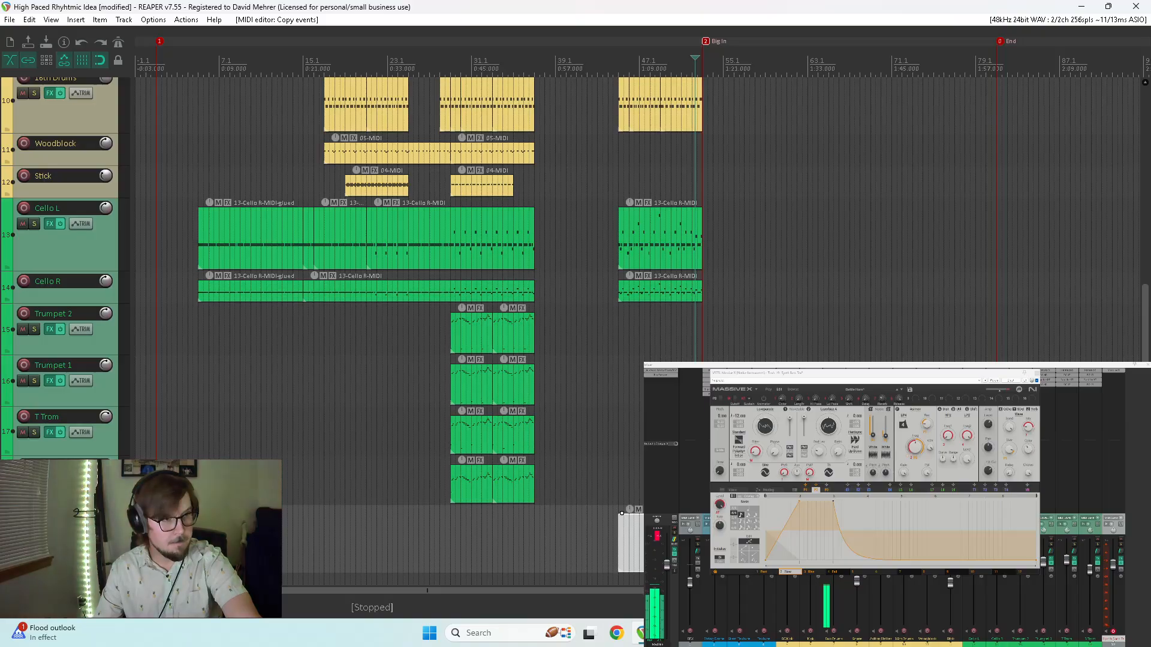
- Show, activate and arm the Massive X Mod Wheel envelope on the Synth Bass Tex track, leaving Pitch Bend off
left_click(80, 530)
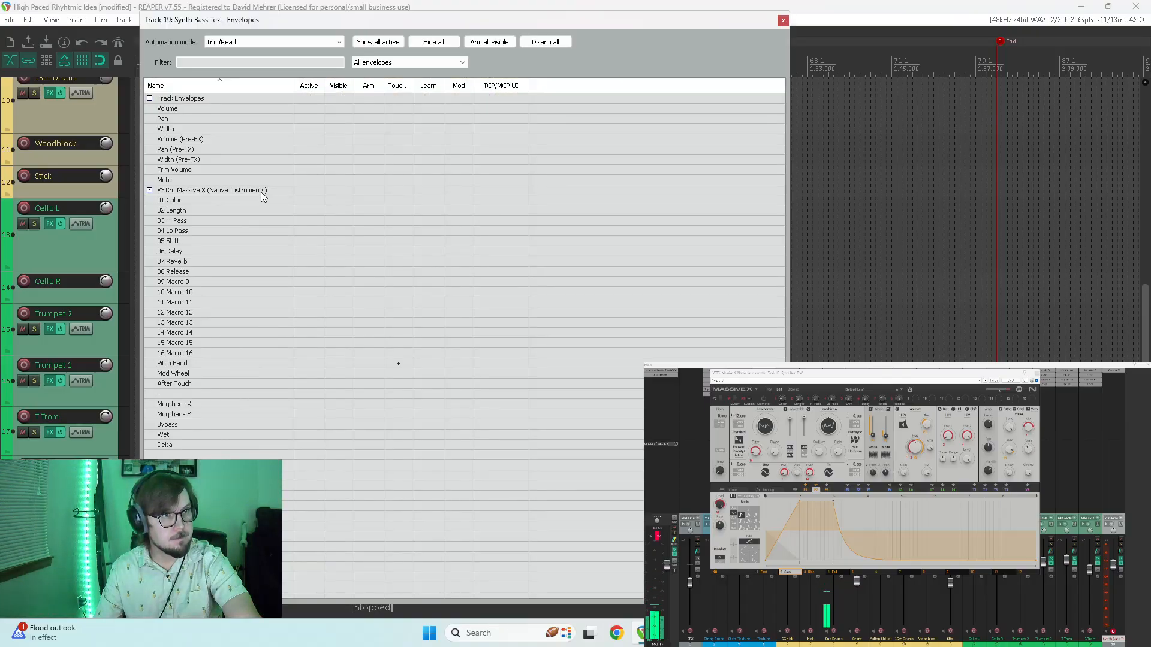
left_click(372, 362)
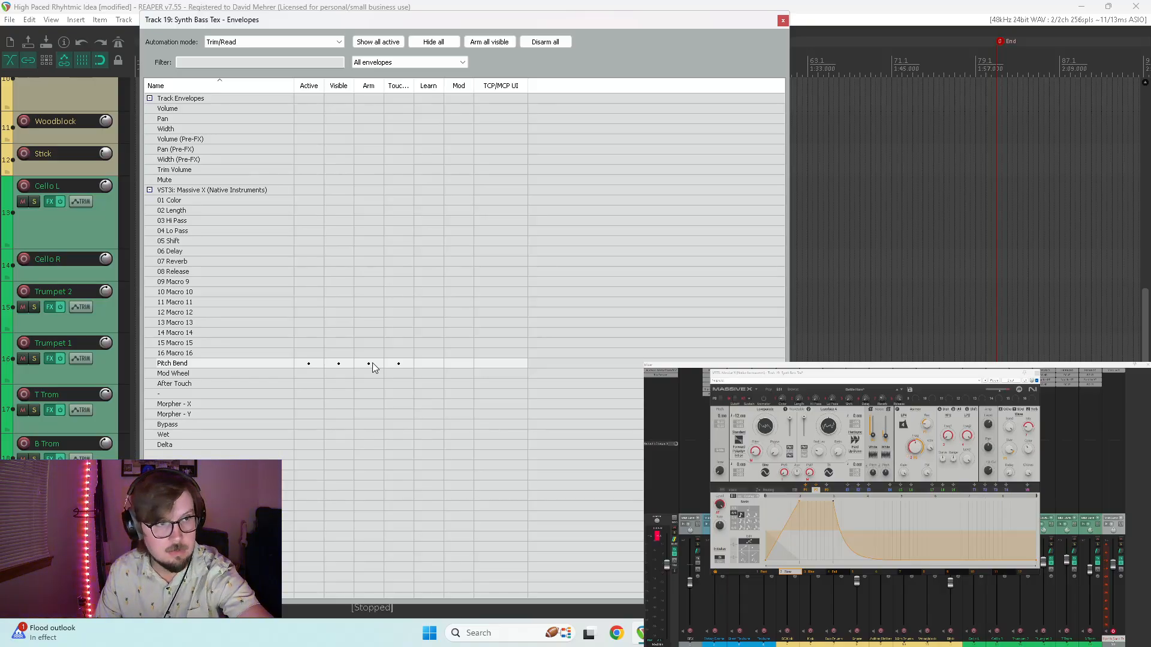
left_click(341, 364)
left_click(308, 366)
left_click(373, 376)
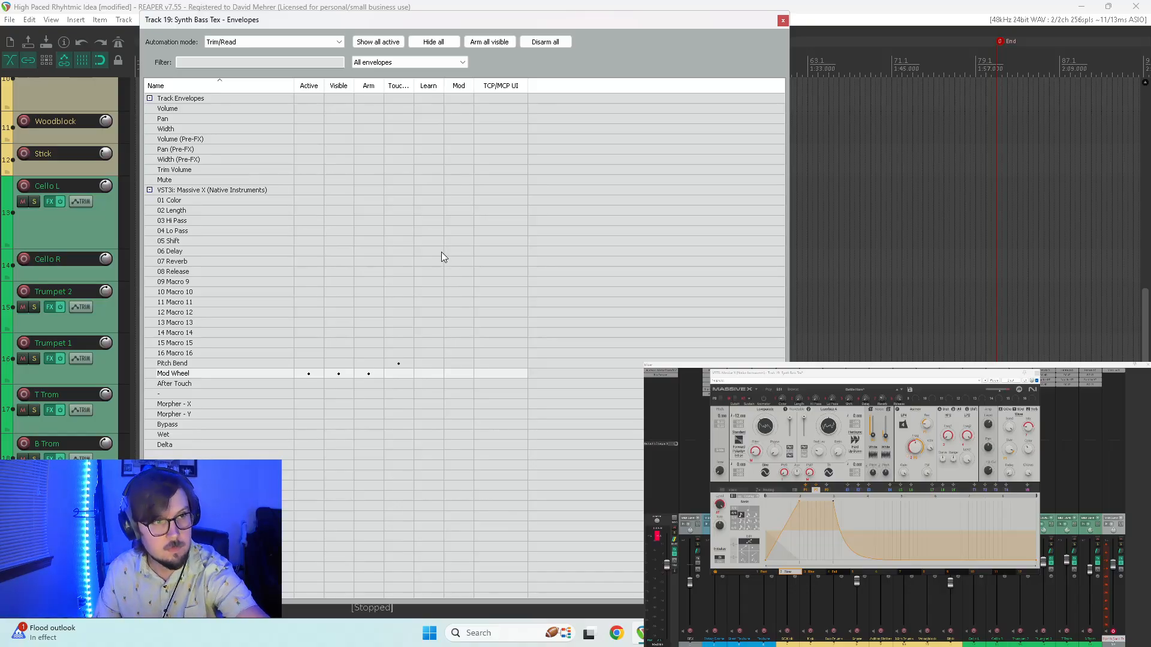
left_click_drag(559, 27, 858, 370)
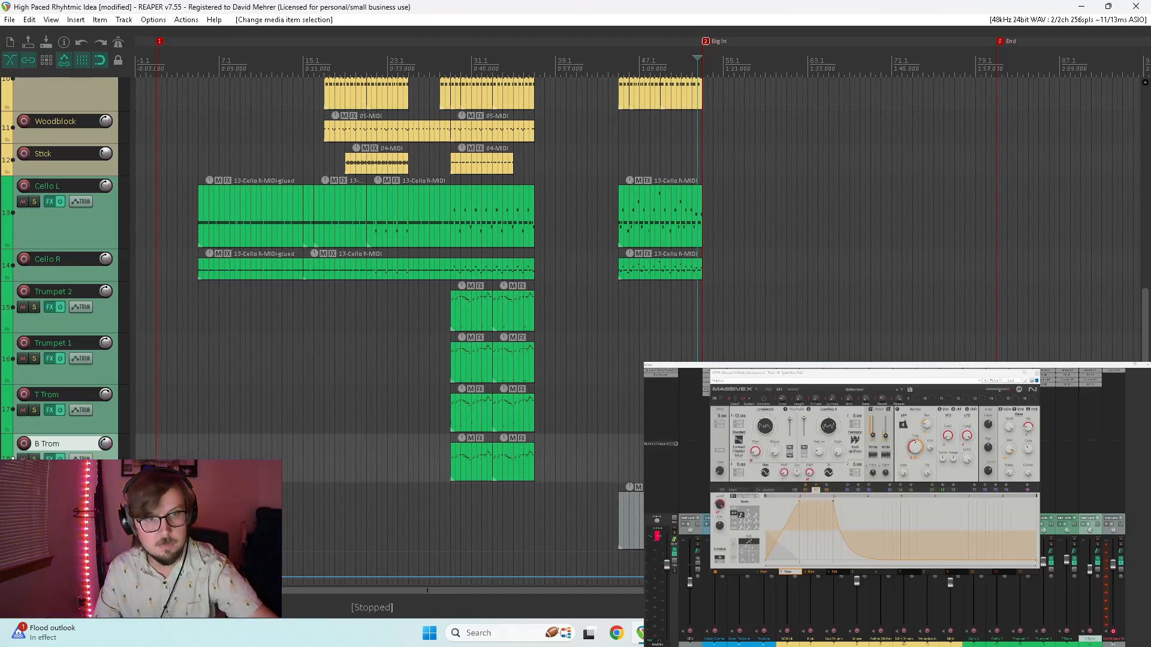
- Play from just before Big In and toggle the arm state of Synth Bass Tex's Mod Wheel envelope
key("space")
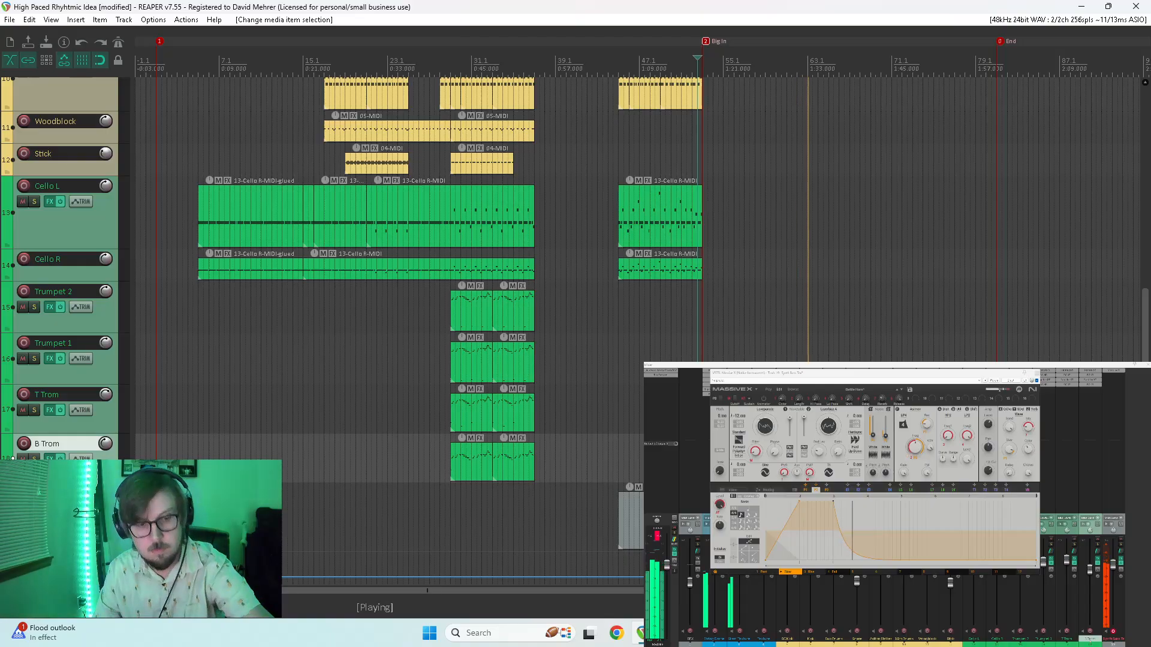
key("space")
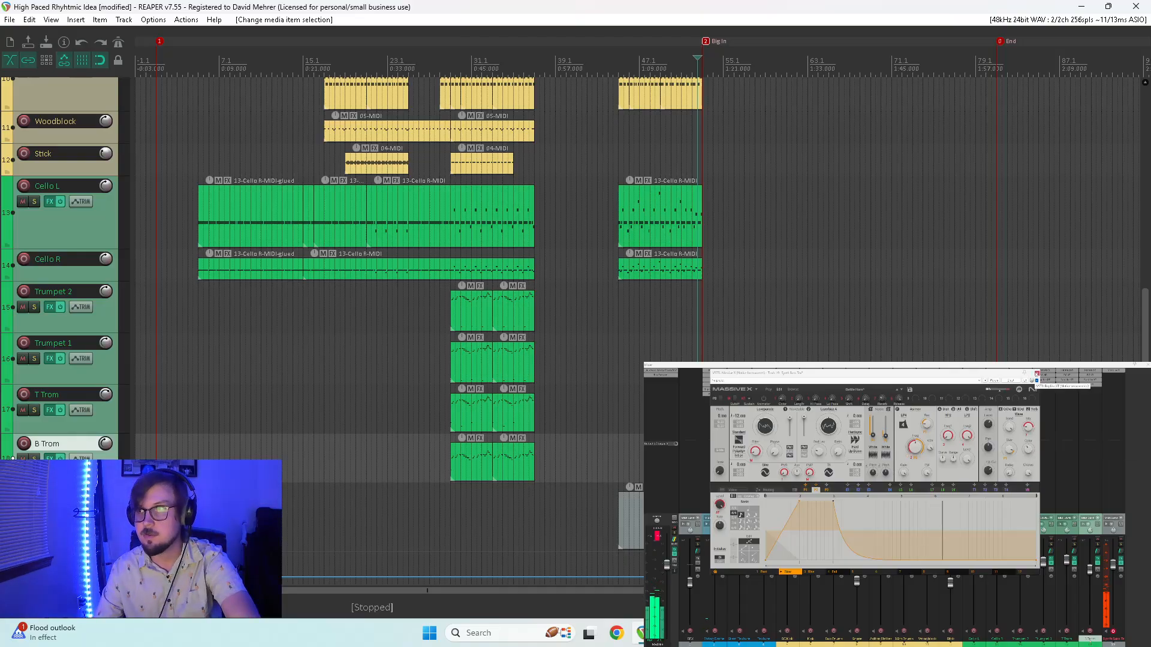
scroll(75, 429, "down", 2)
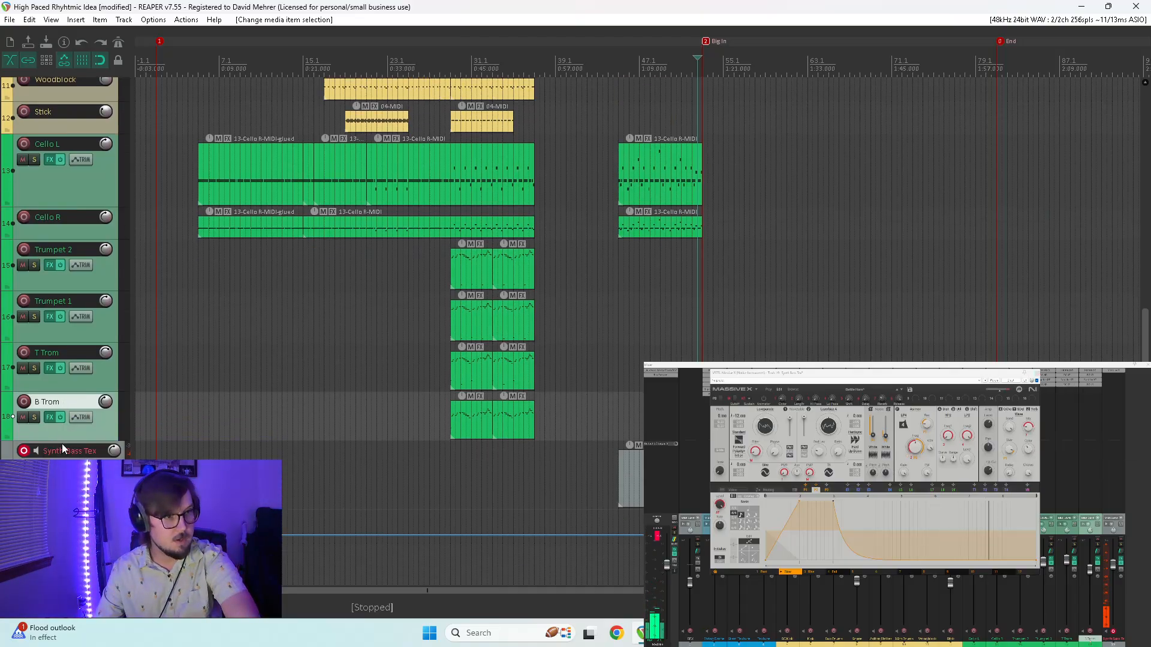
right_click(28, 525)
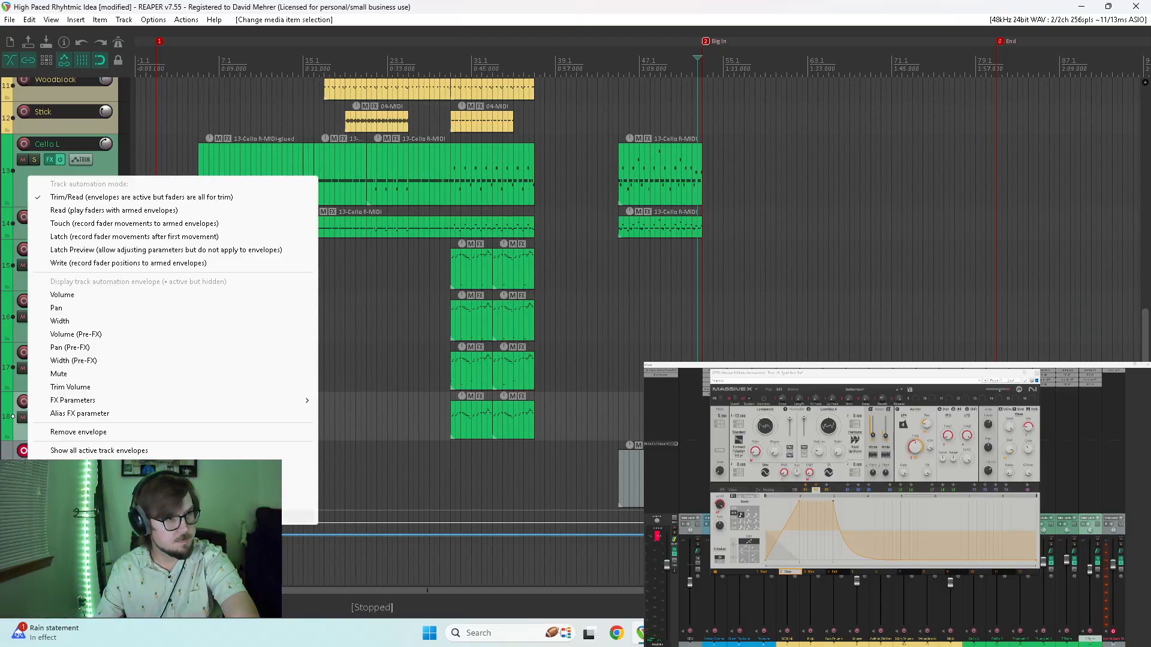
left_click(25, 524)
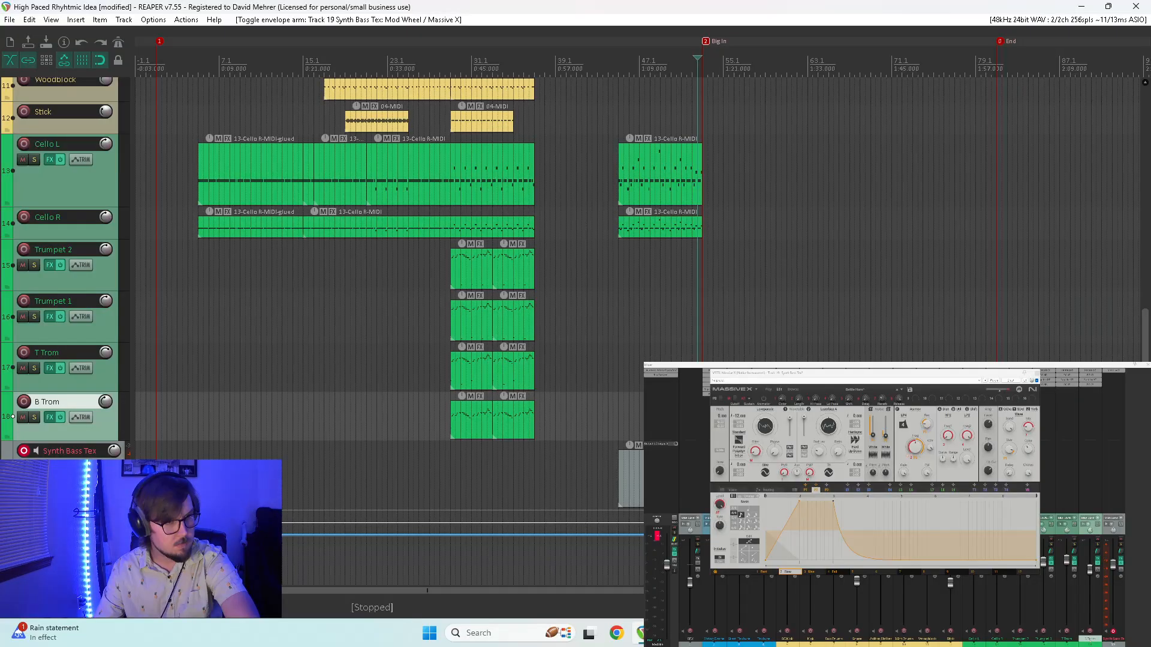
left_click(51, 538)
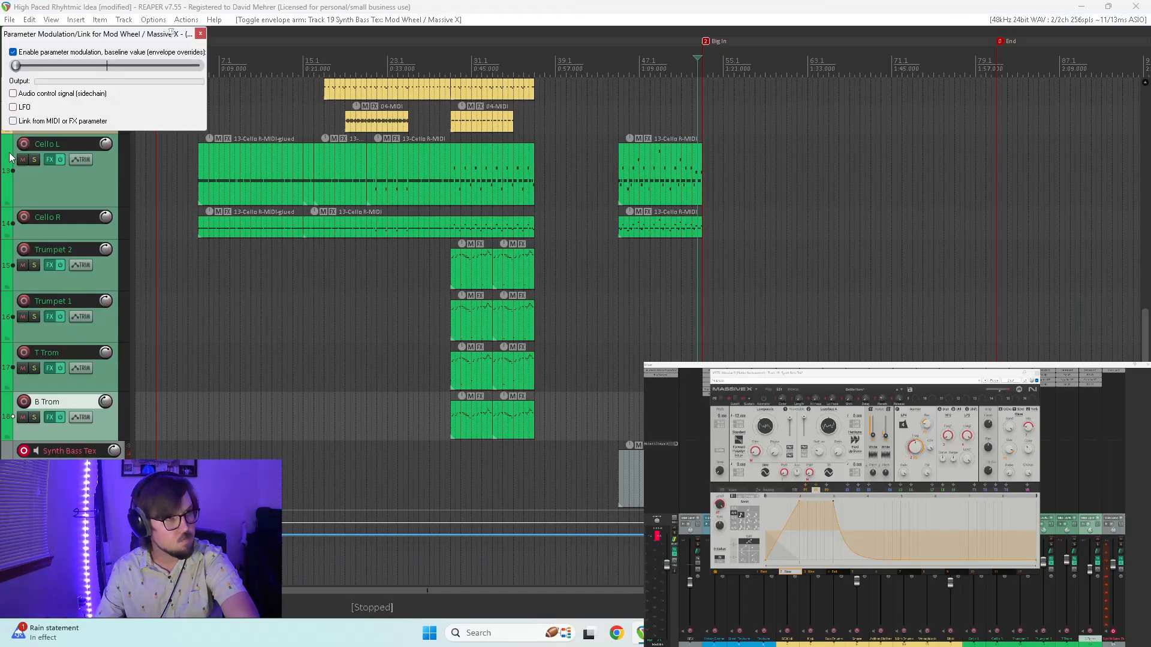
left_click(14, 122)
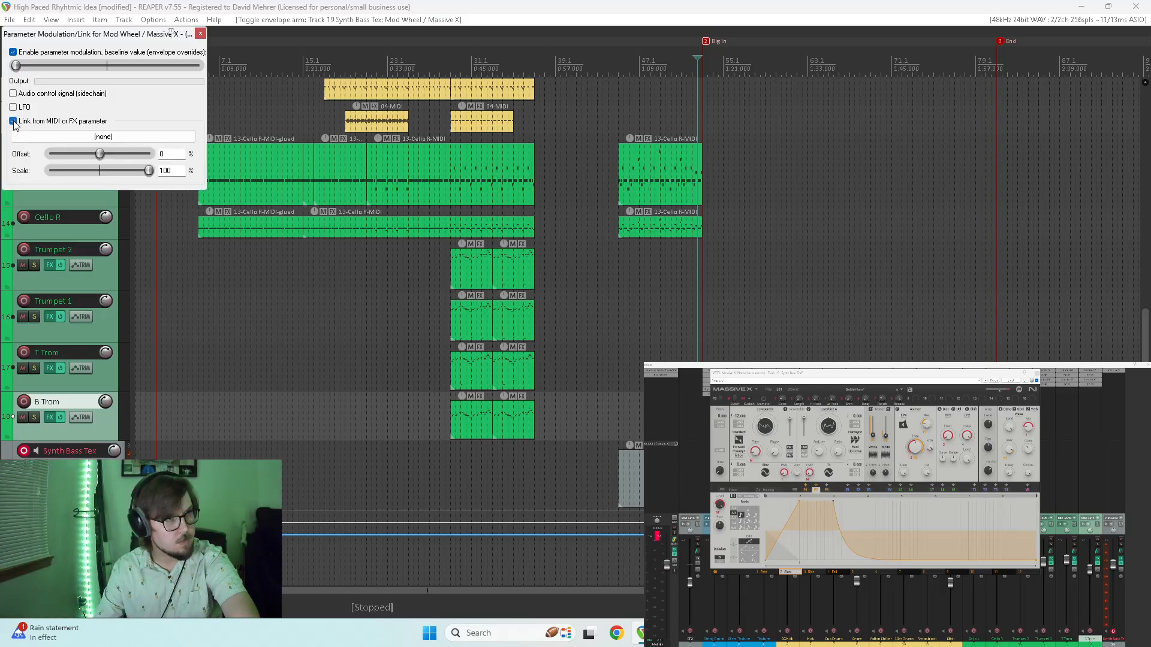
left_click(13, 121)
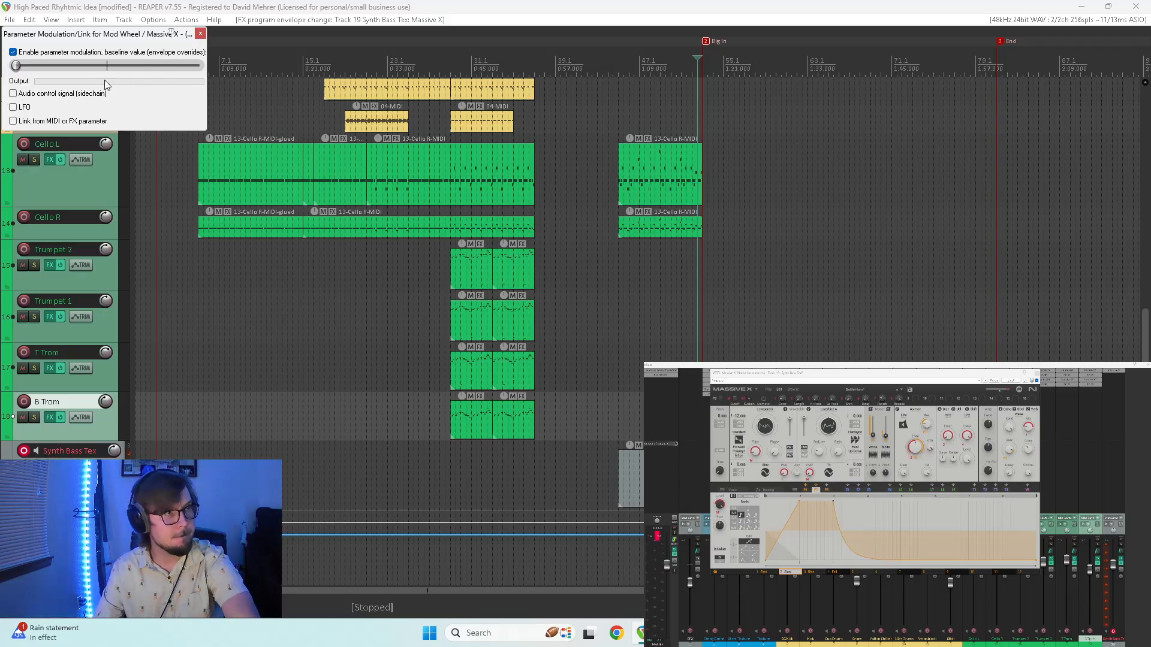
left_click(13, 122)
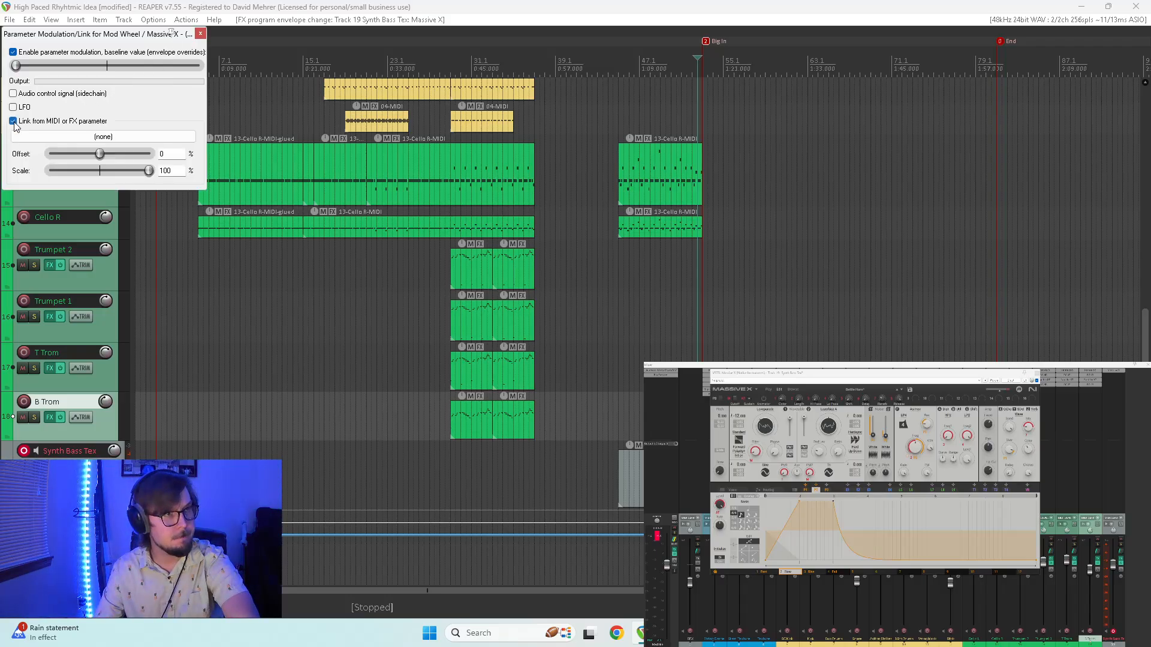
left_click(103, 138)
mouse_move(85, 153)
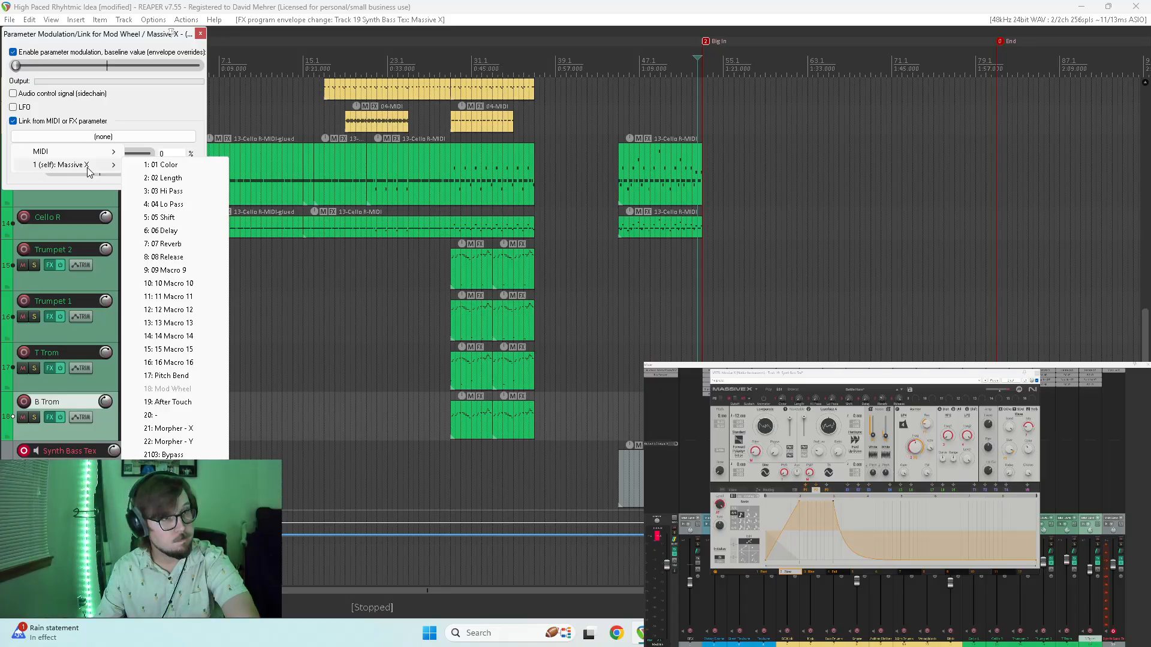
left_click(129, 118)
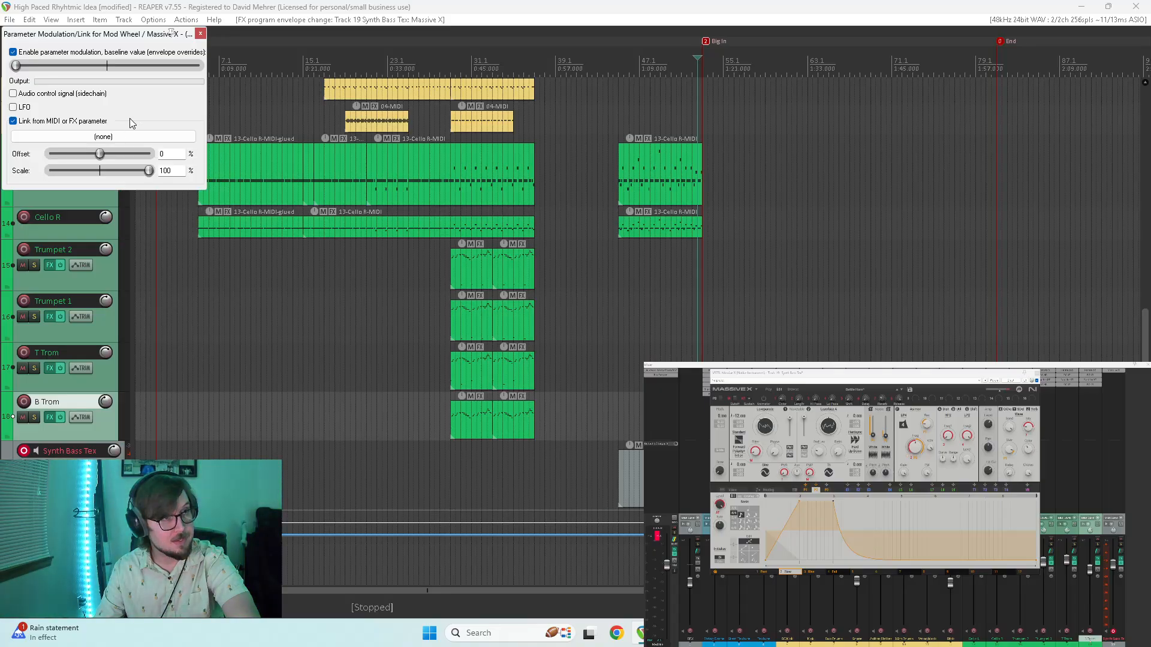
left_click(14, 121)
left_click(201, 34)
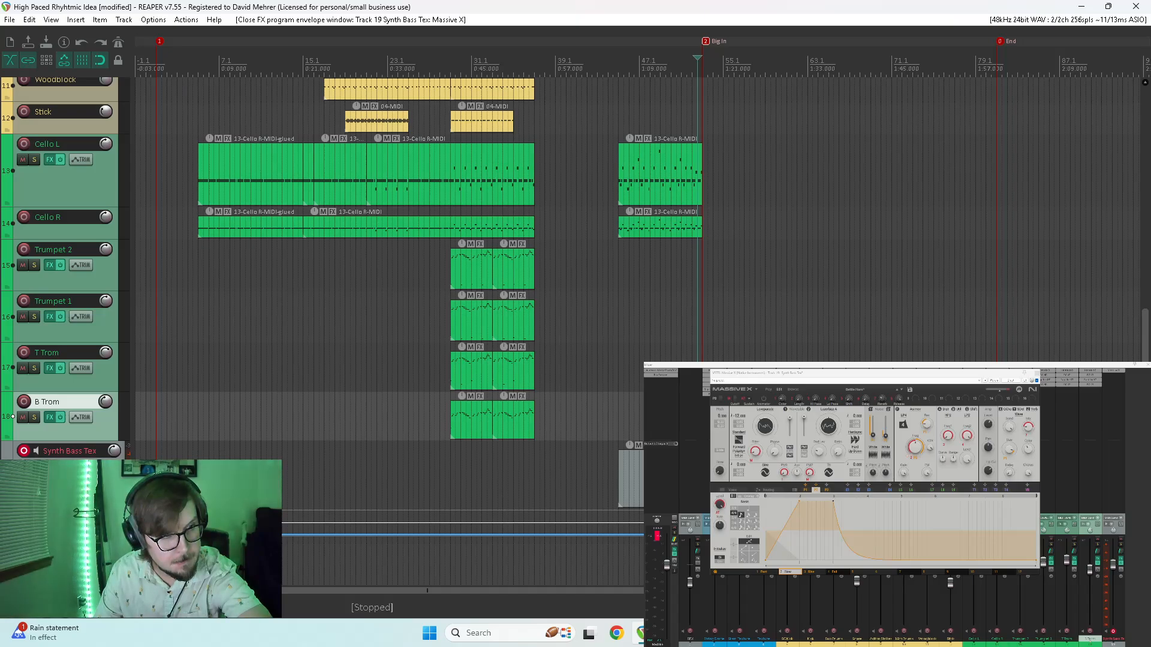
- Set the Synth Bass Tex track's automation mode to Touch
right_click(28, 525)
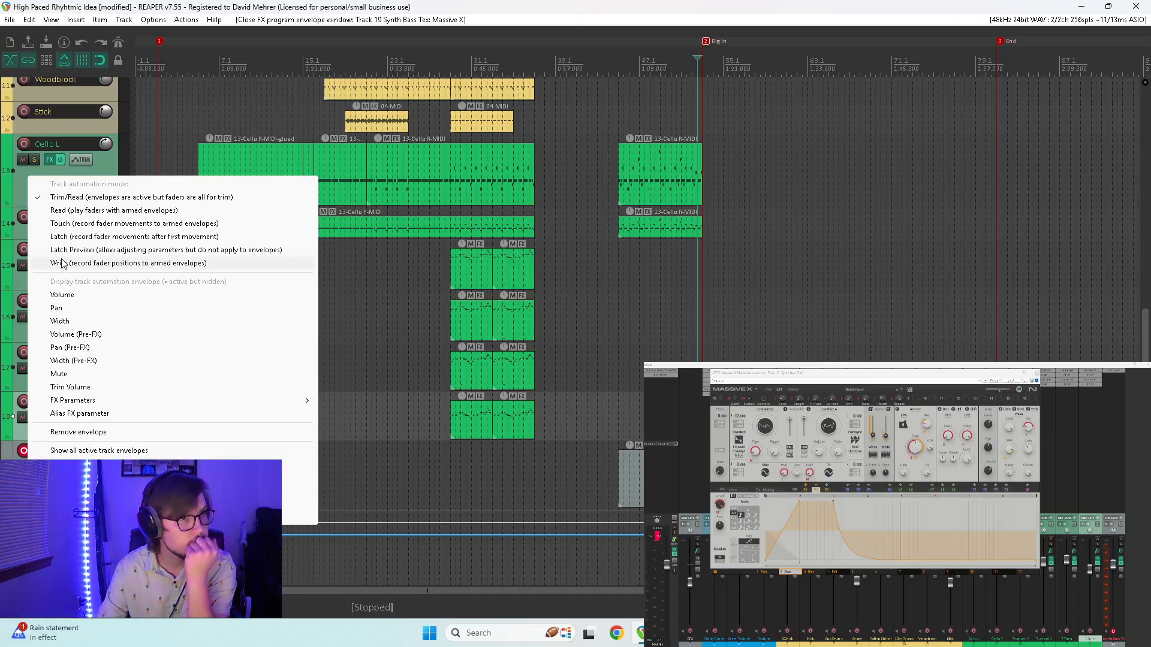
left_click(90, 227)
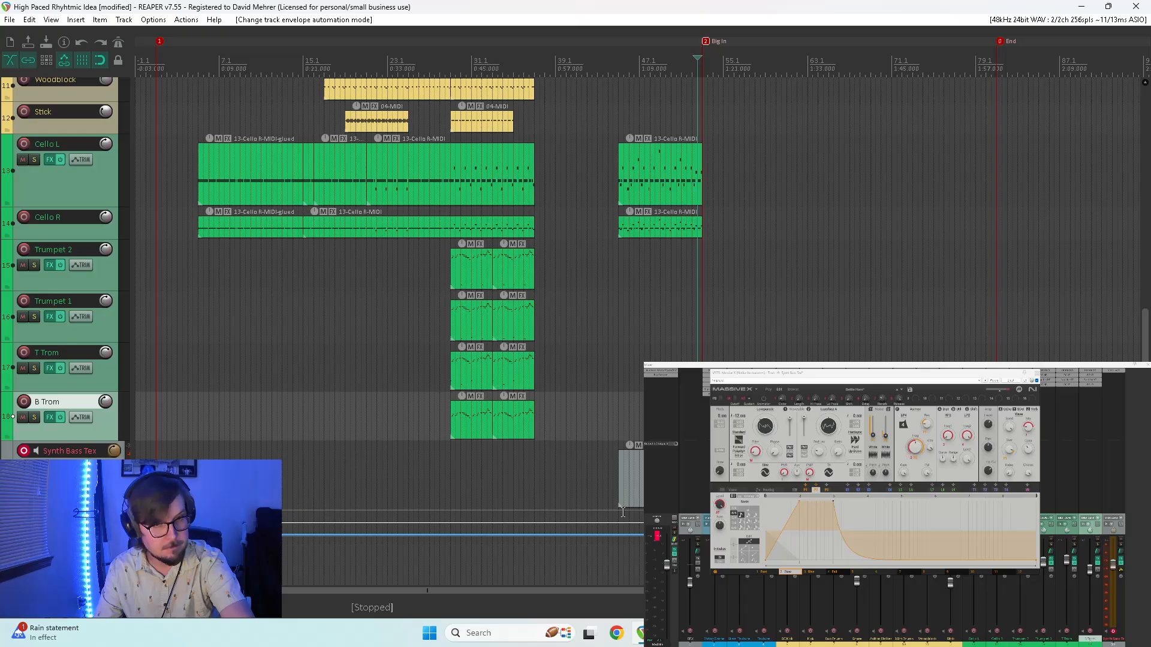
key("ctrl+r")
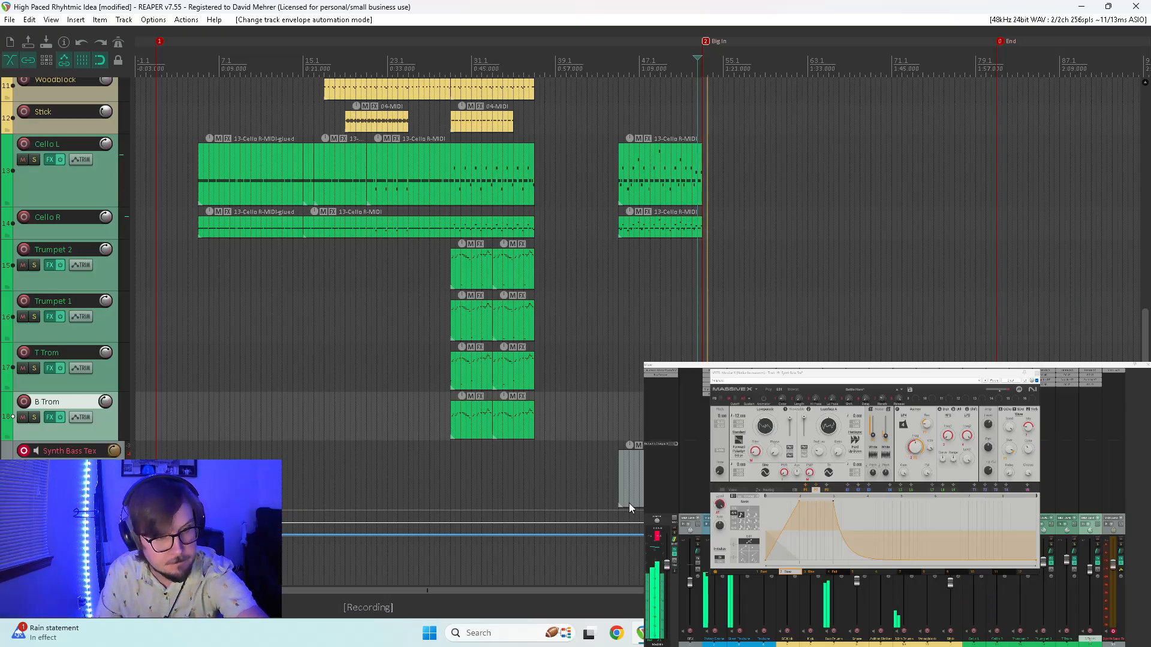
key("space")
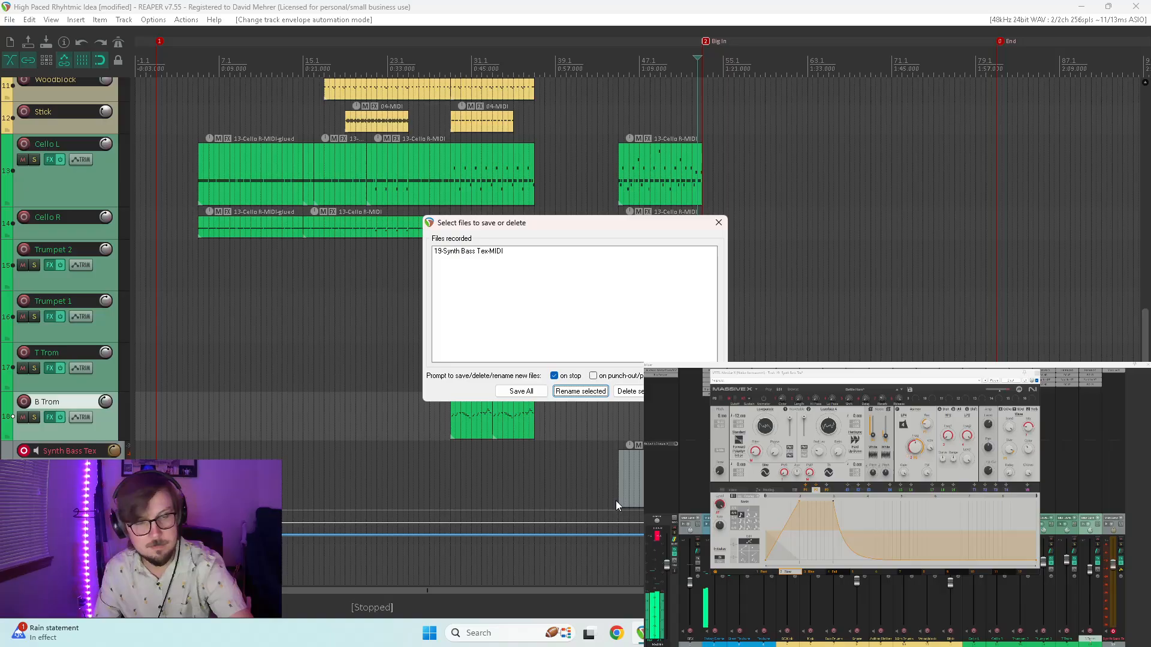
key("Escape")
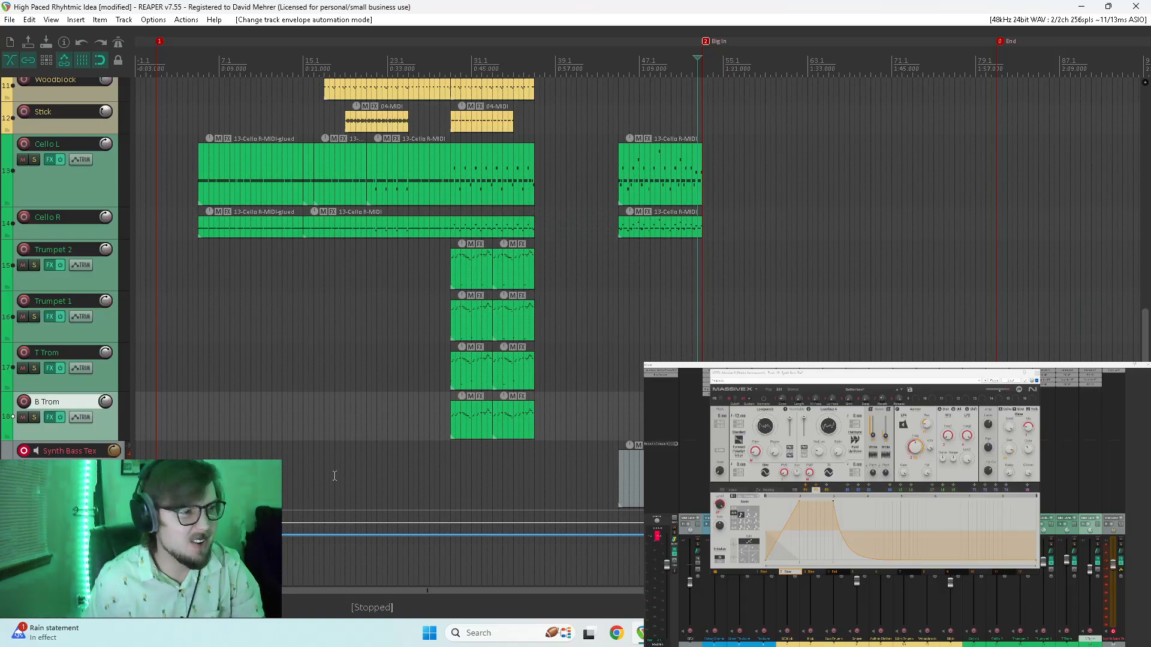
- Disarm the Synth Bass Tex track for recording and play its MIDI item from just before Big In
key("F9")
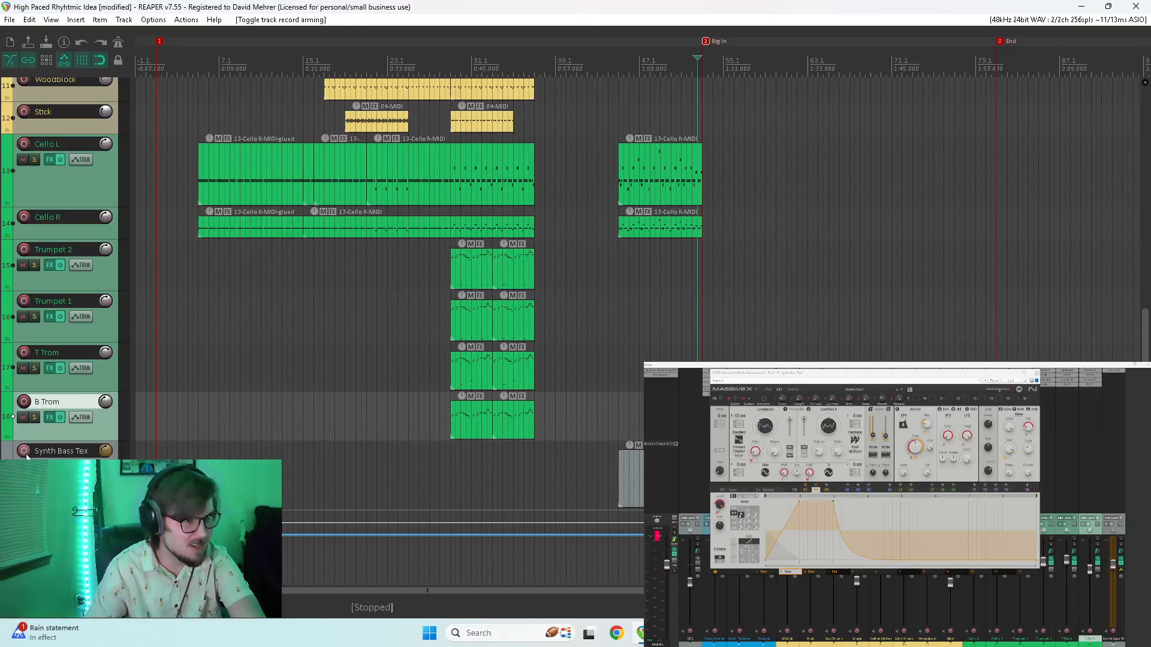
left_click(621, 450)
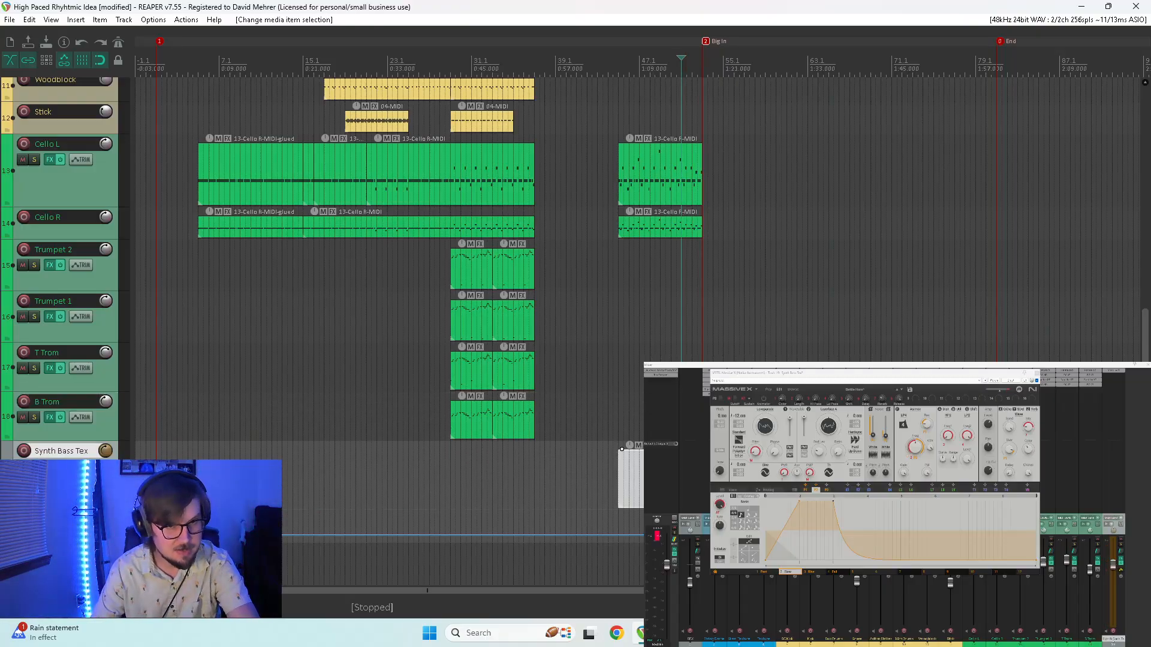
key("space")
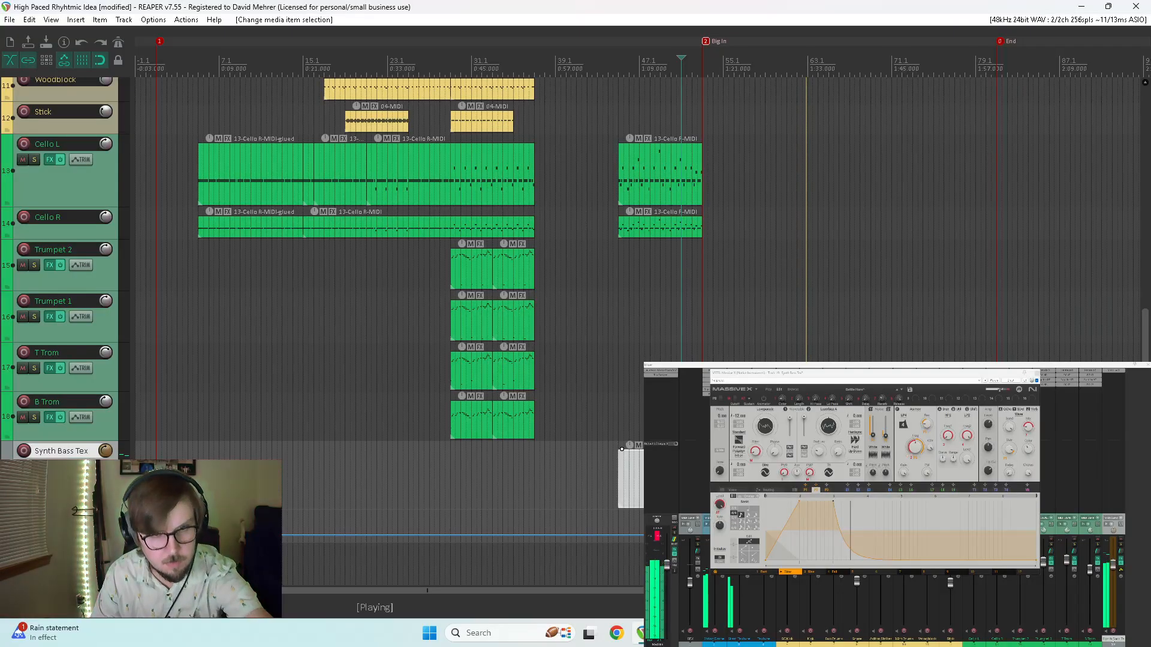
key("space")
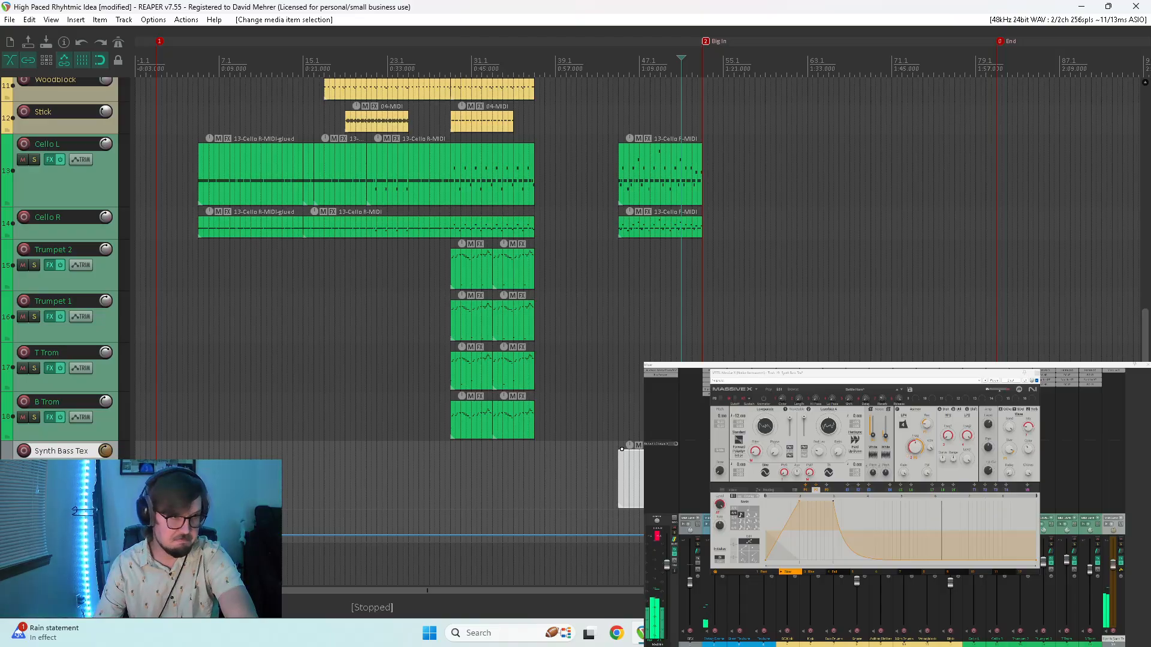
- Set the Synth Bass Tex track's automation mode to Write and disarm its Mod Wheel envelope
right_click(28, 526)
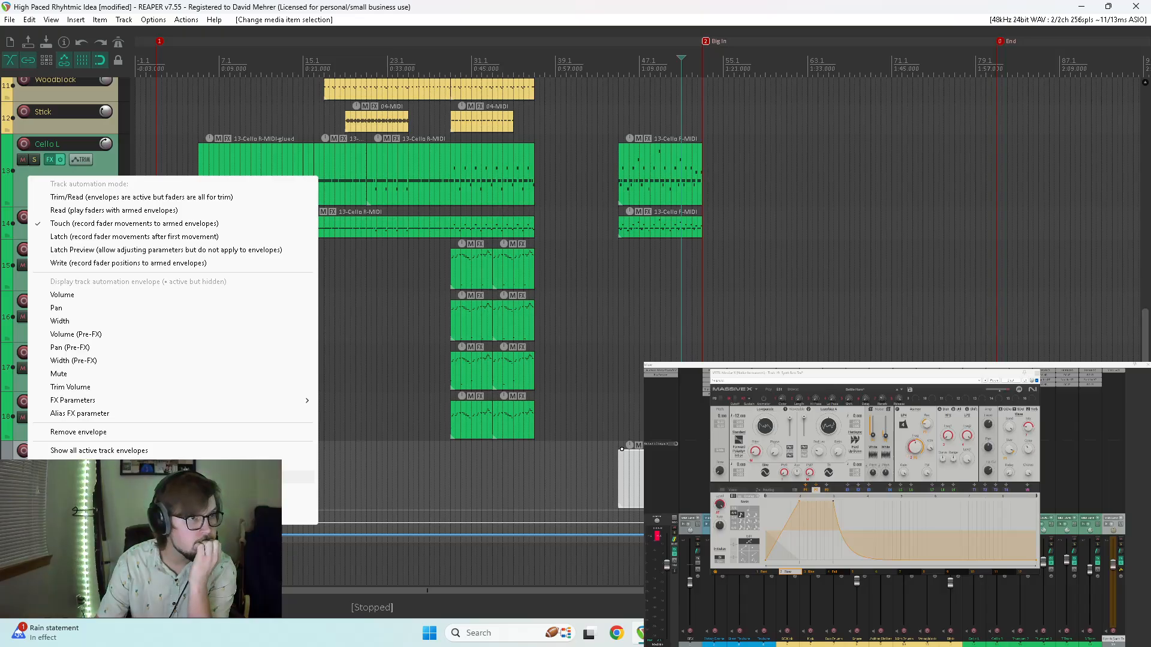
left_click(77, 264)
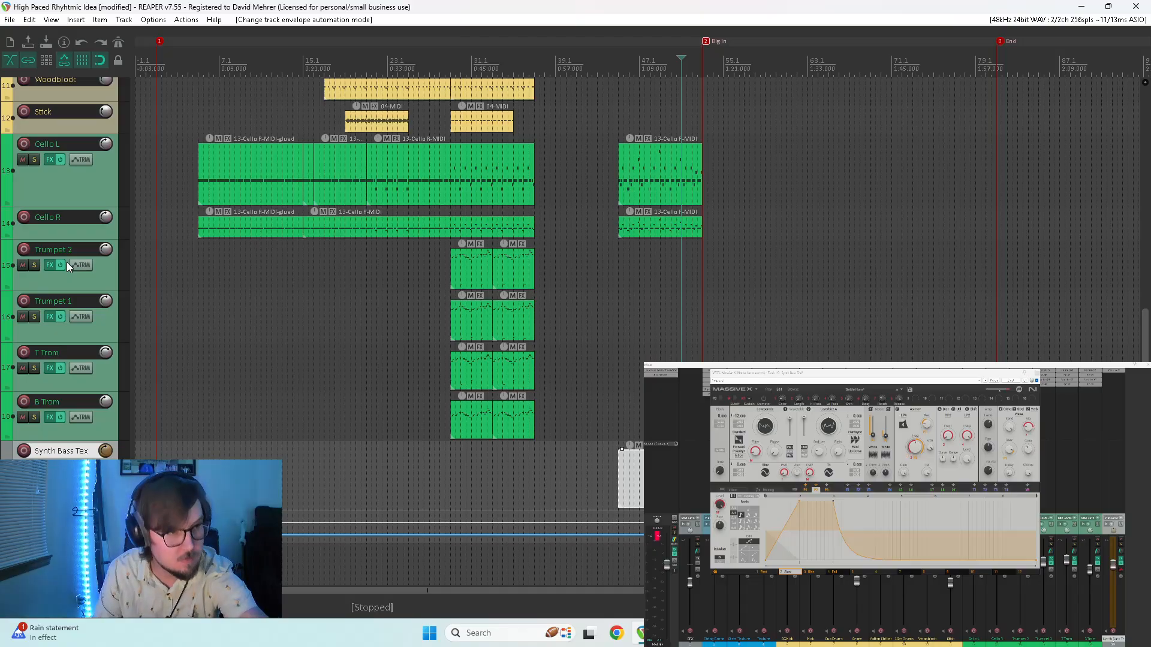
left_click(24, 520)
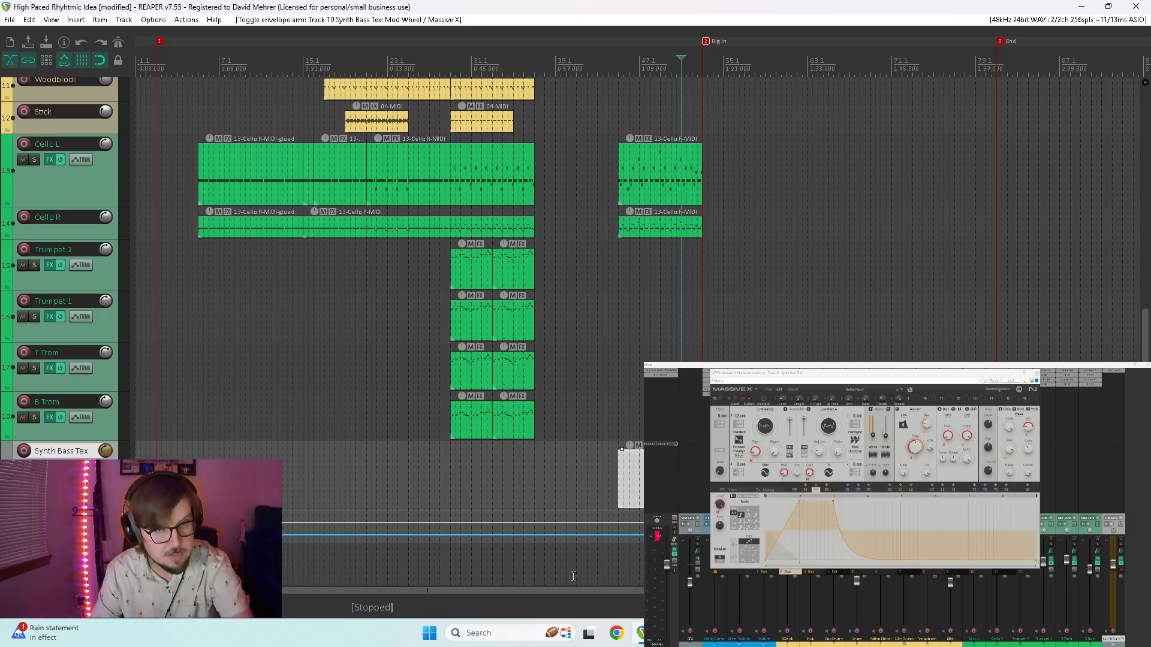
- Try a recording pass on the Synth Bass Tex track from just before Big In and undo the last change
key("ctrl+r")
left_click(580, 347)
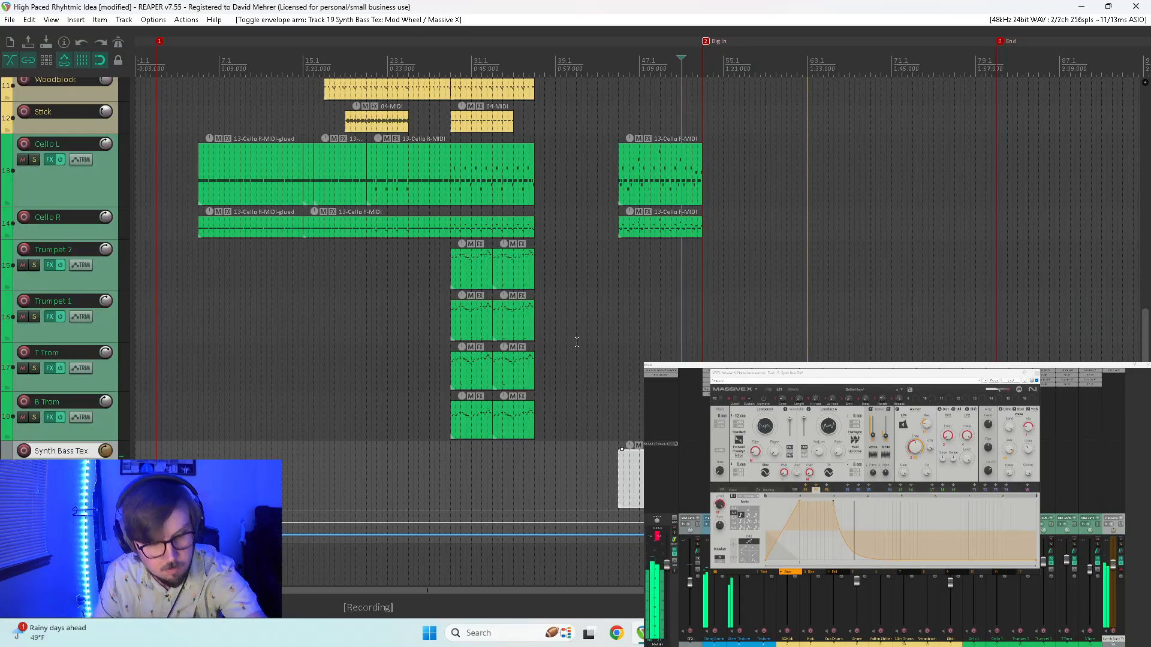
key("space")
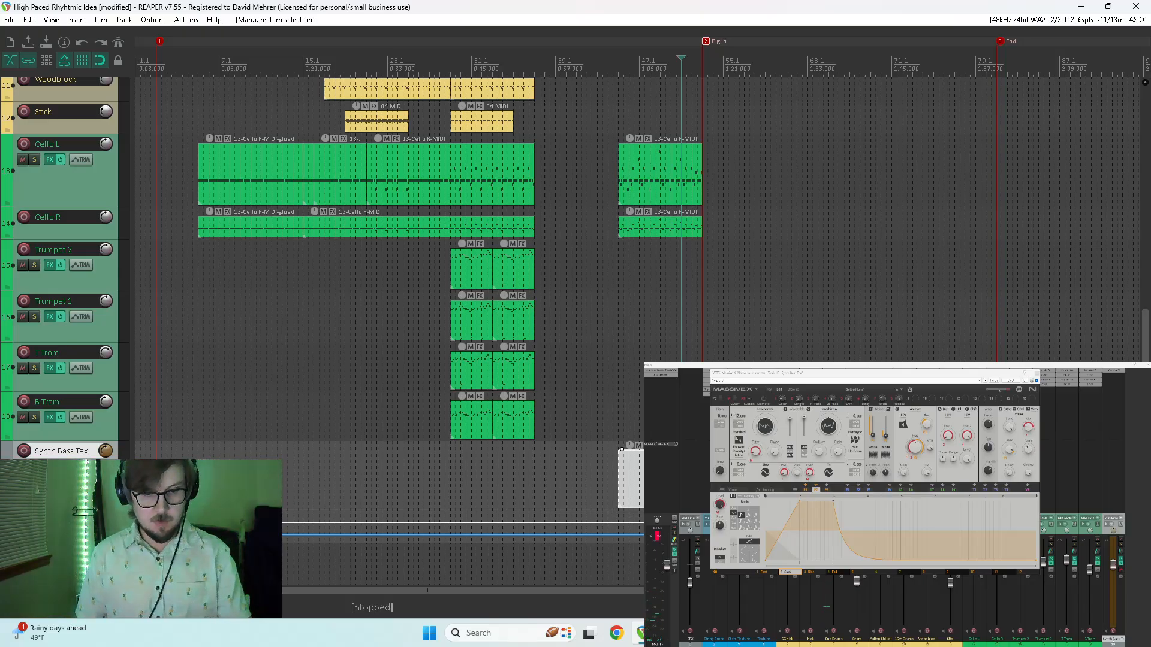
key("Delete")
key("ctrl+z")
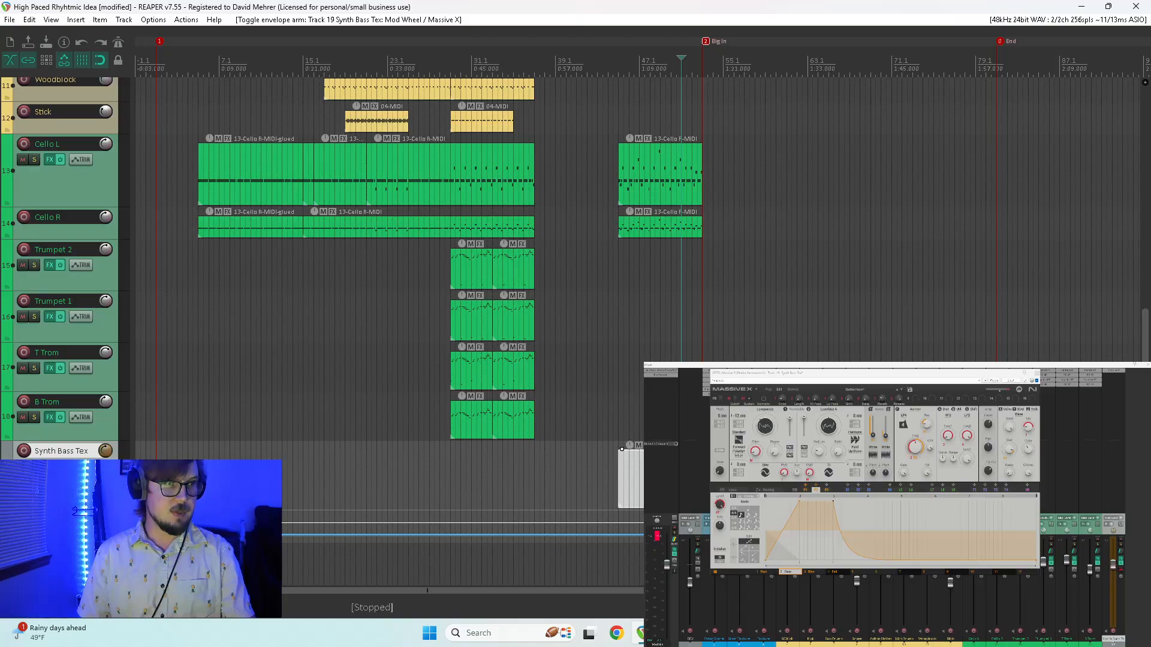
- Arm the Massive X Mod Wheel envelope in the Synth Bass Tex track's envelope list and close the list
left_click(82, 466)
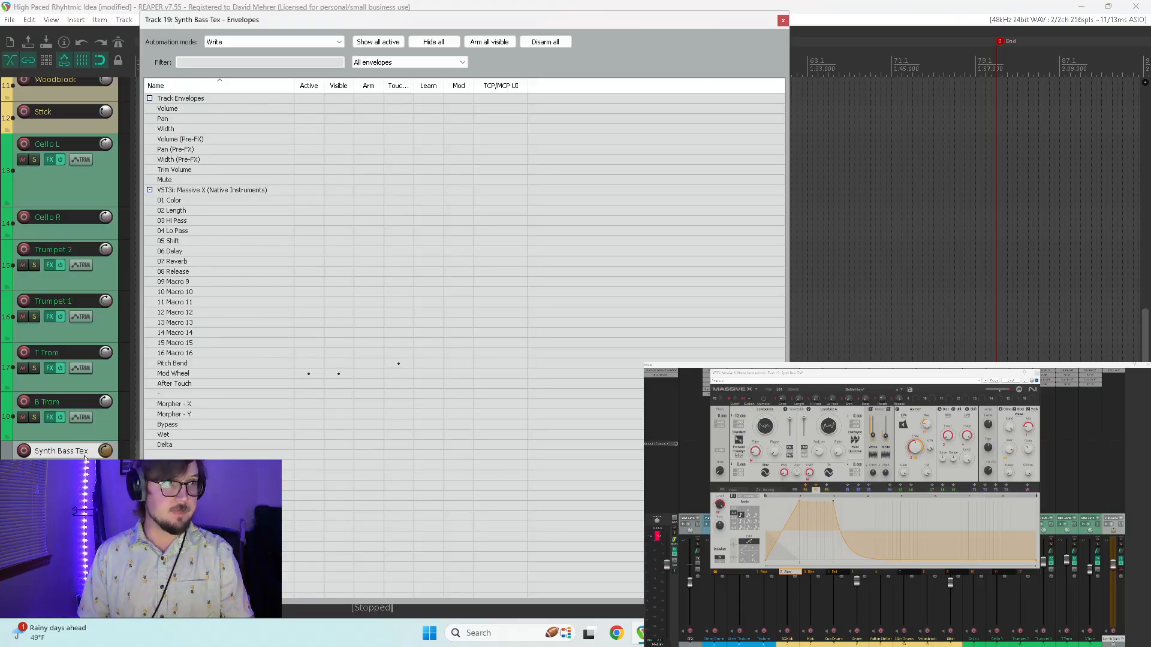
left_click(366, 375)
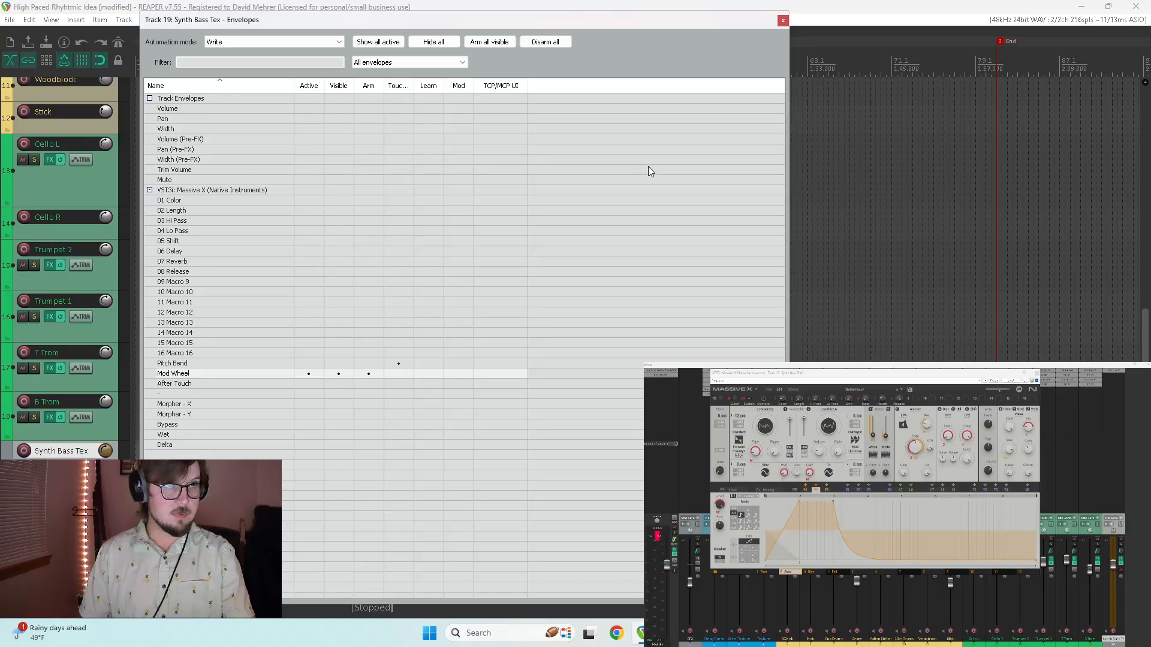
left_click(782, 22)
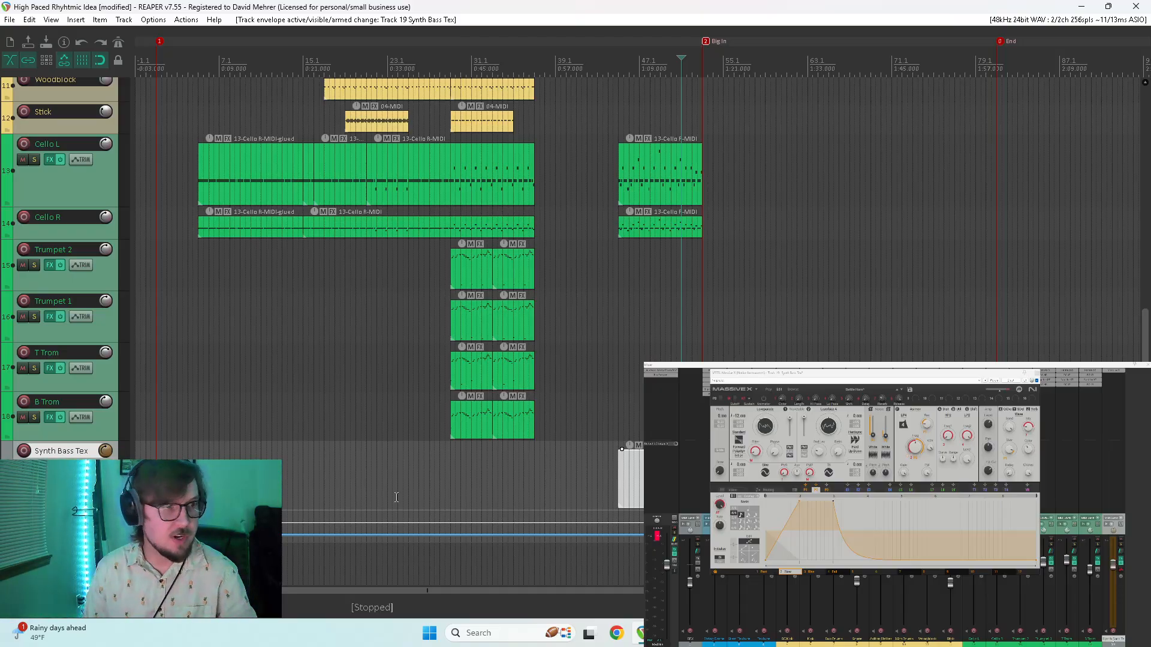
- Increase the Synth Bass Tex track's height and enable parameter modulation for its Massive X Mod Wheel, without sidechain, LFO or MIDI link
left_click_drag(66, 511, 66, 635)
scroll(66, 540, "down", 3)
right_click(27, 421)
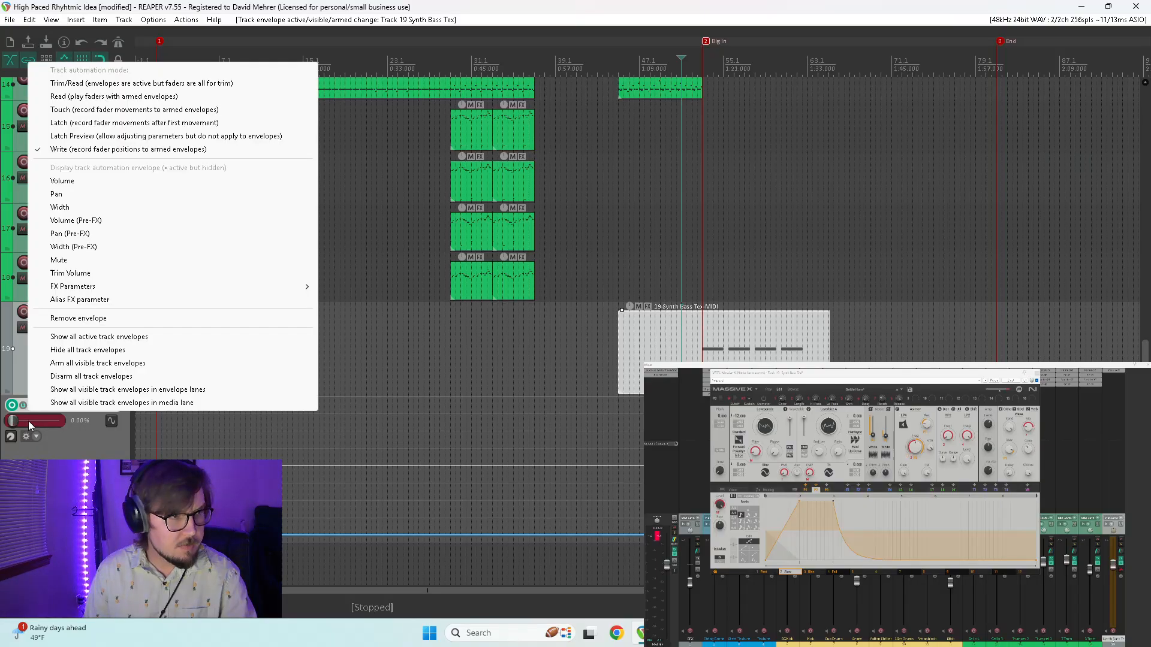
left_click(111, 420)
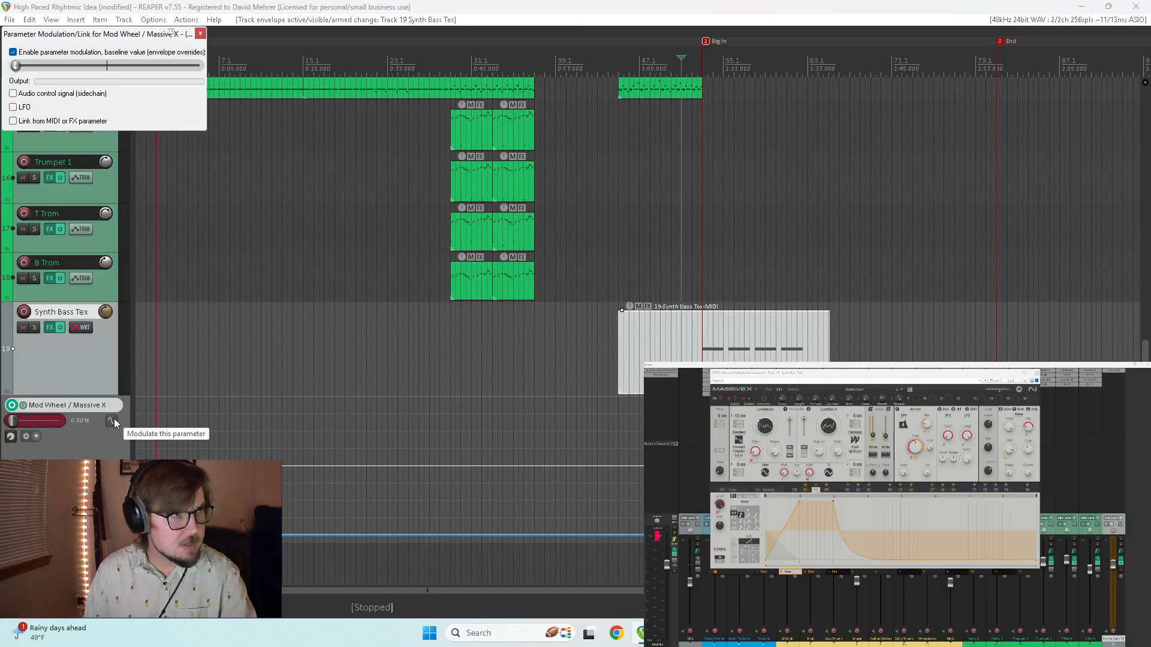
left_click(13, 53)
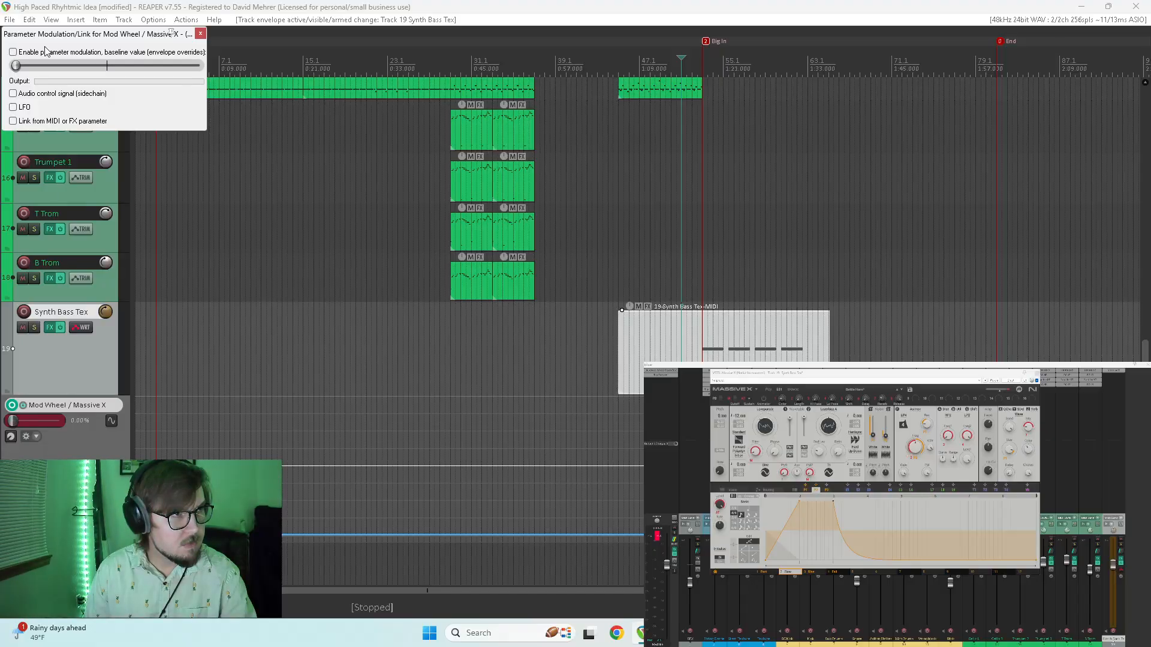
left_click(13, 52)
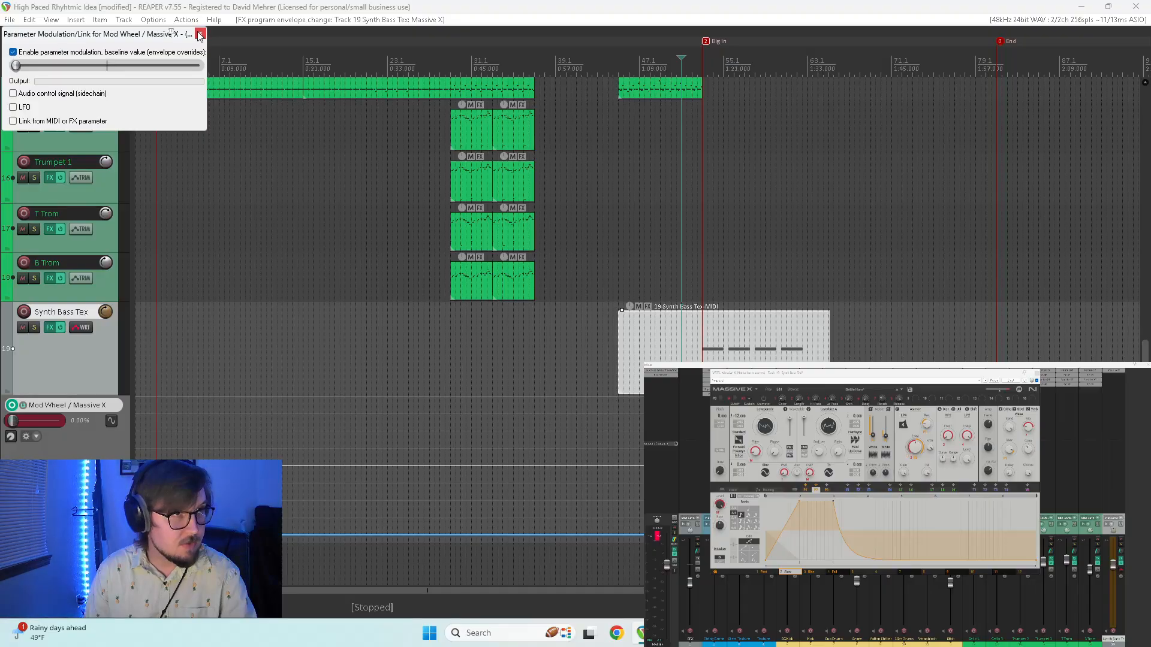
left_click(199, 35)
- Disarm the Mod Wheel envelope and play the Synth Bass Tex notes from just before Big In
left_click(12, 405)
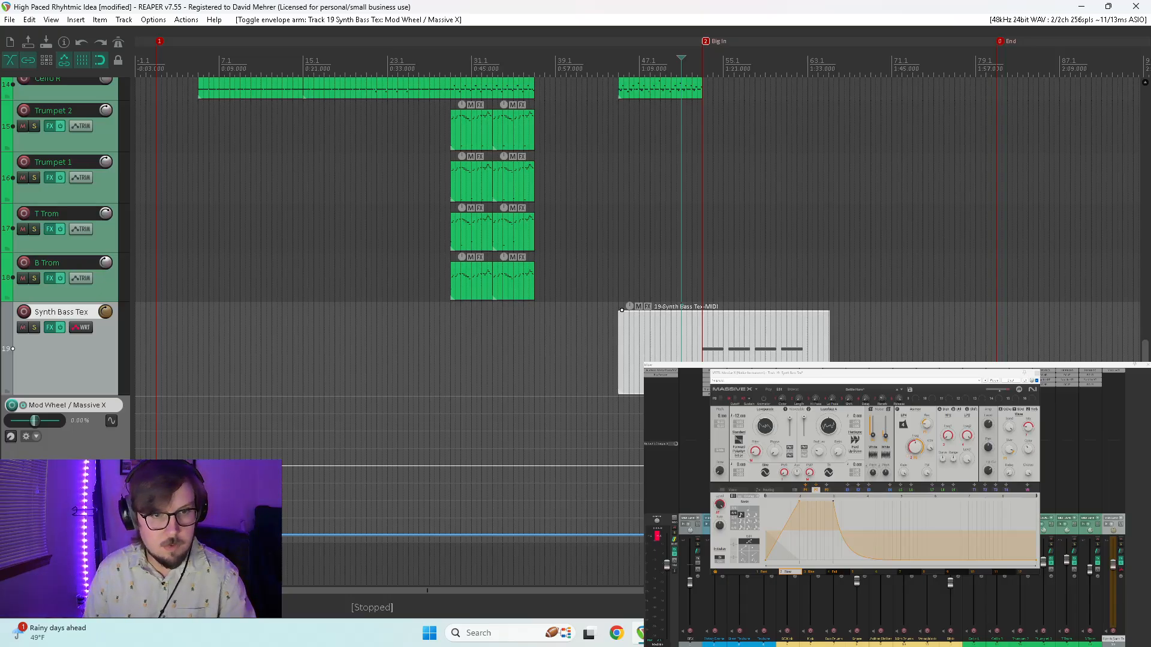
left_click(697, 306)
scroll(697, 306, "up", 4)
key("space")
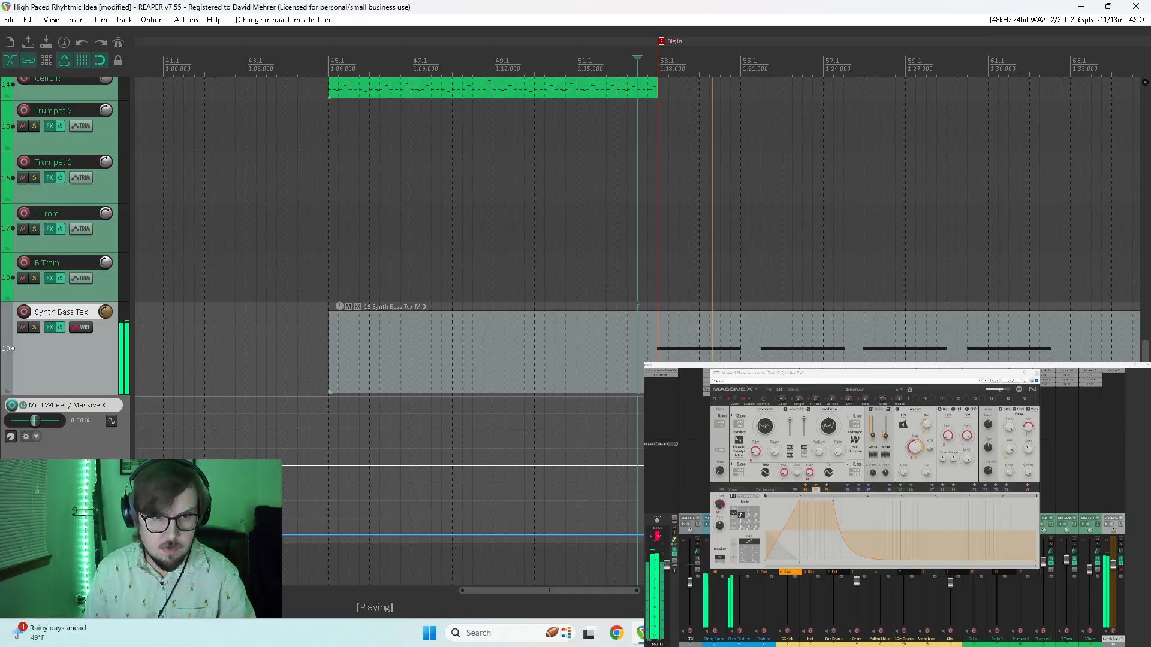
key("space")
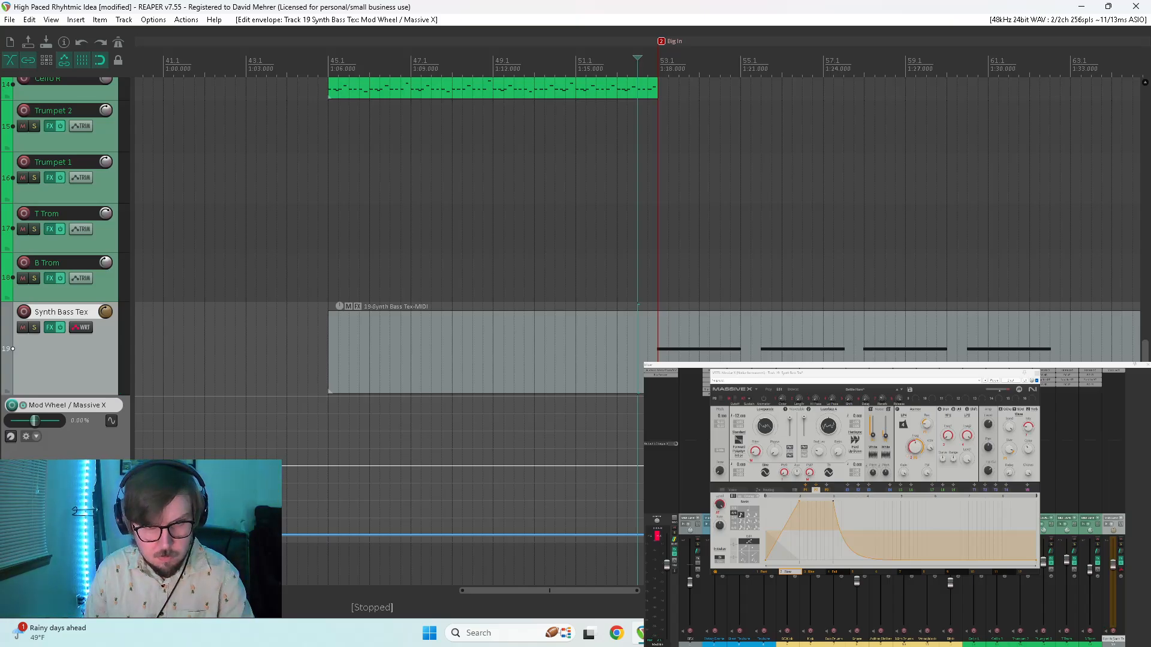
- Shift the Mod Wheel envelope point near bar 57 slightly earlier and play back from just after bar 55
key("Delete")
left_click_drag(833, 498, 822, 500)
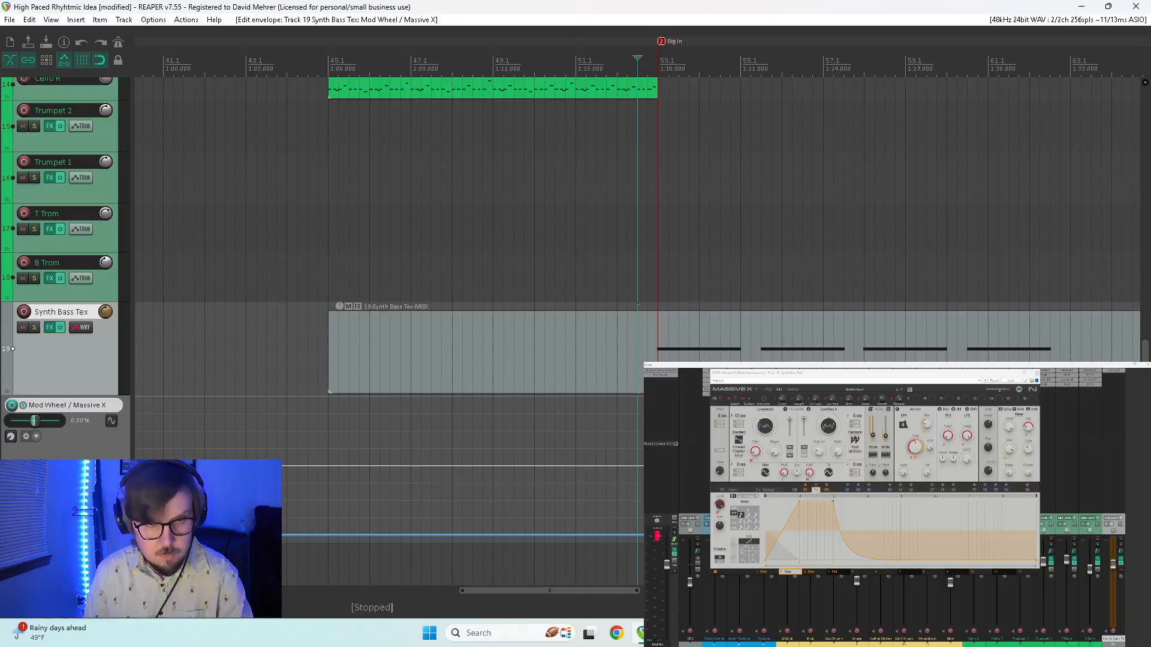
left_click(761, 501)
left_click(751, 501)
key("space")
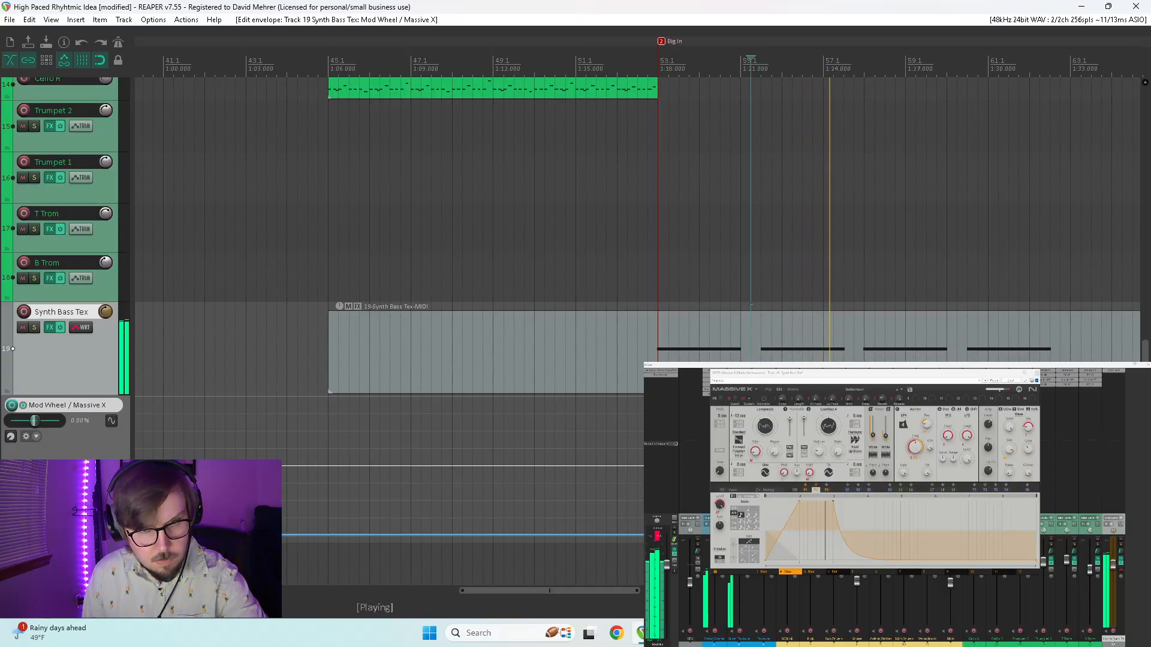
key("space")
key("space")
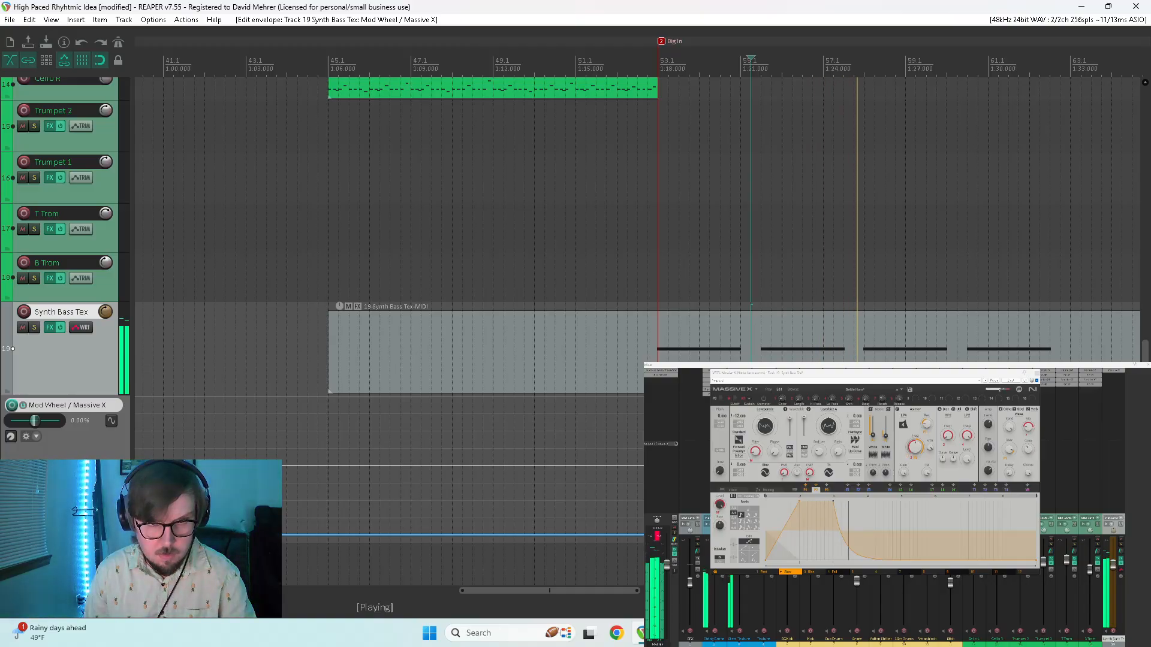
key("space")
- Adjust the Mod Wheel envelope points between bars 59 and 60 and play back from about bar 57
key("ctrl+z")
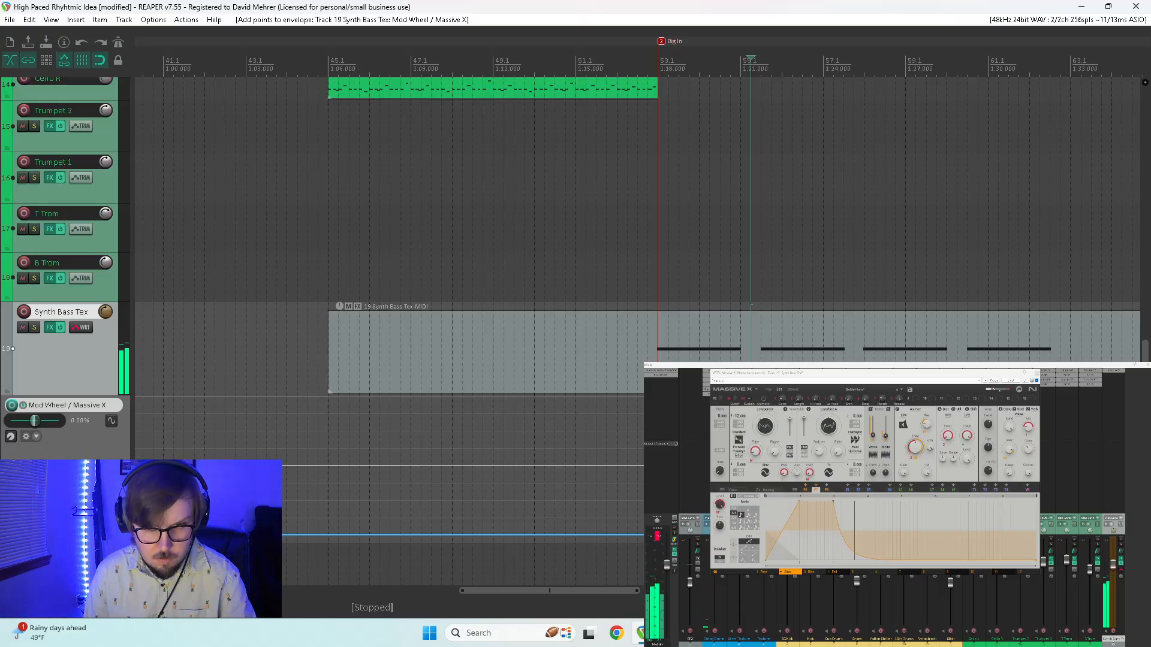
left_click(927, 491)
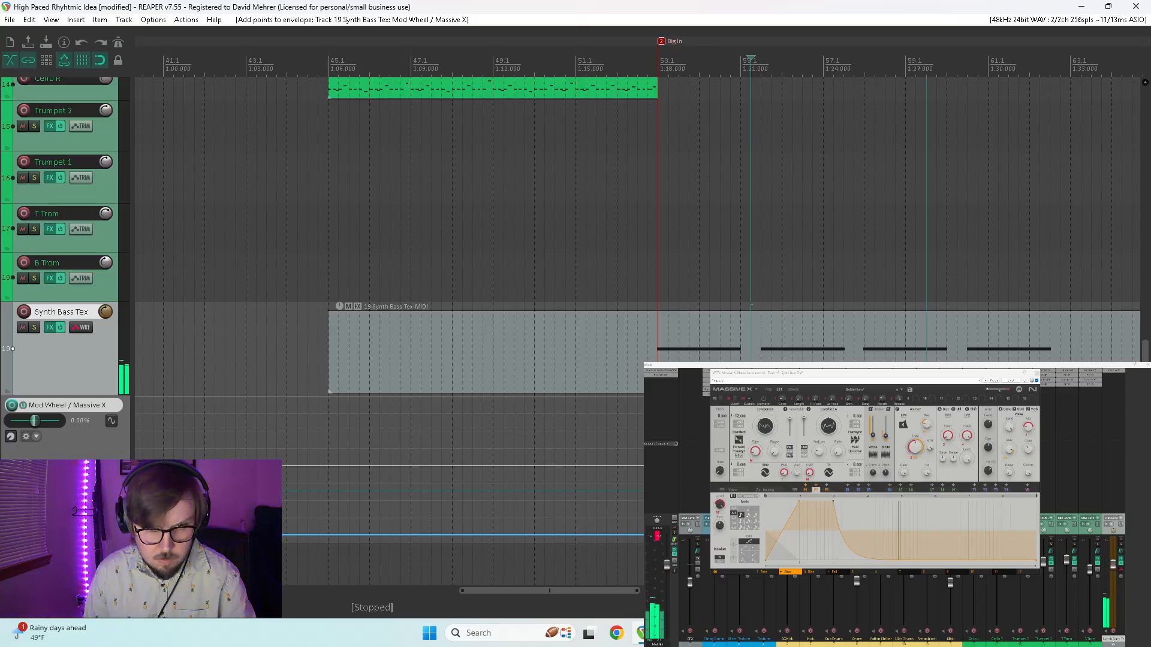
left_click_drag(926, 491, 926, 491)
left_click(823, 497)
key("space")
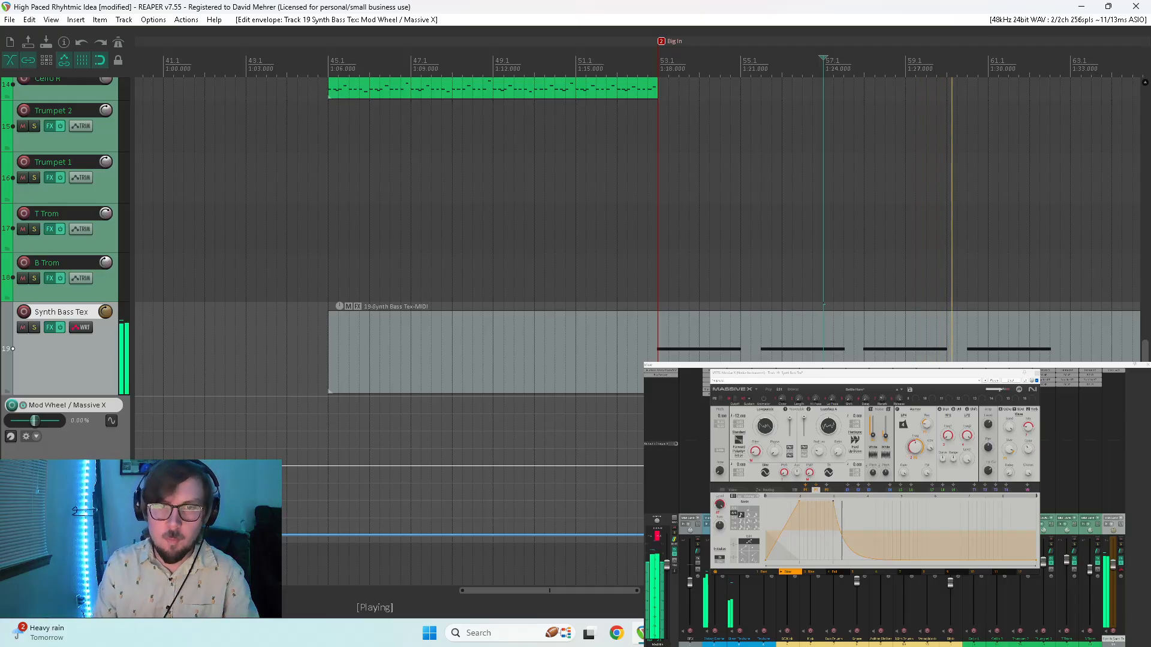
key("space")
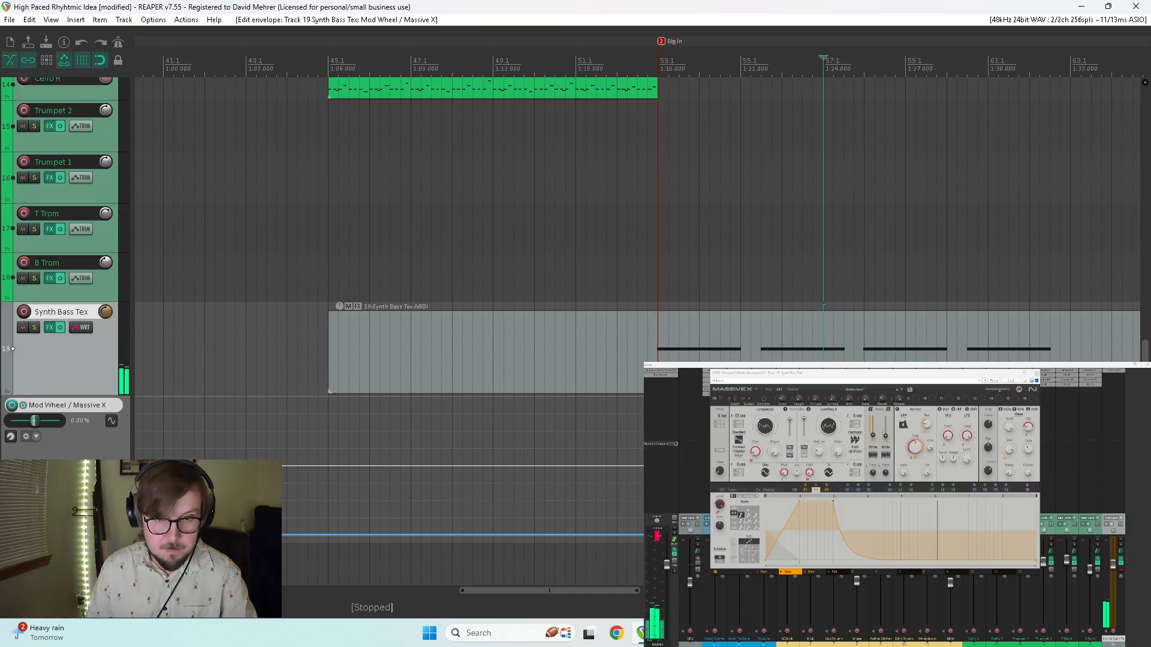
- Play back the Synth Bass Tex swells with the Mod Wheel automation from about bar 57, just before Big In, and bar 55
key("space")
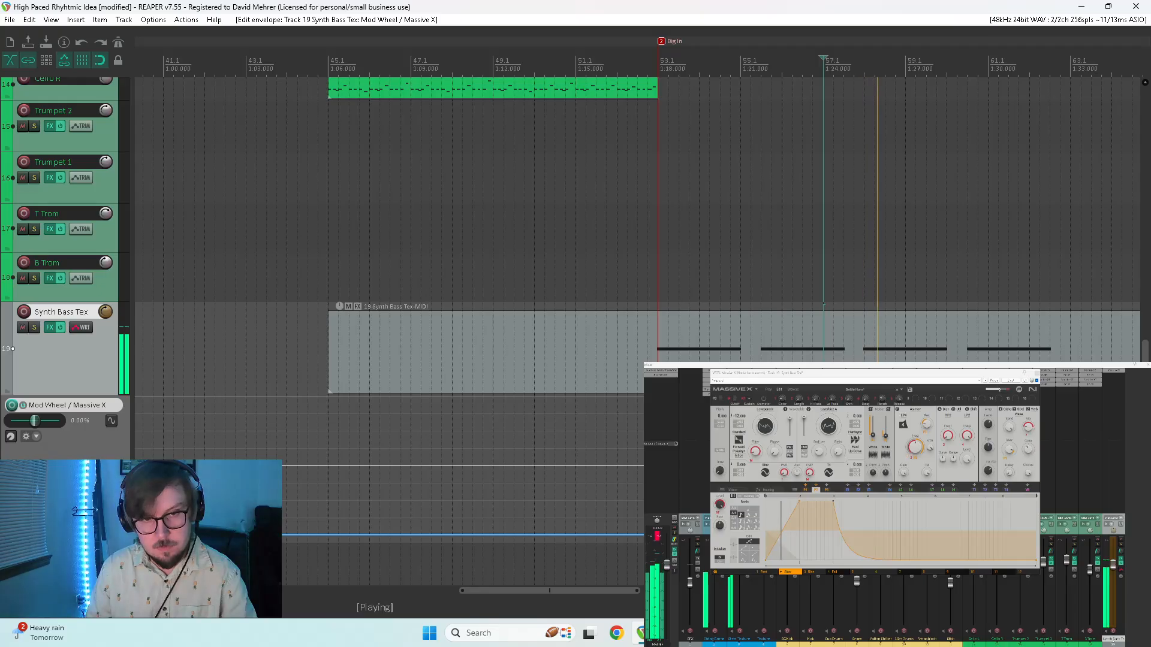
key("space")
left_click(617, 490)
key("space")
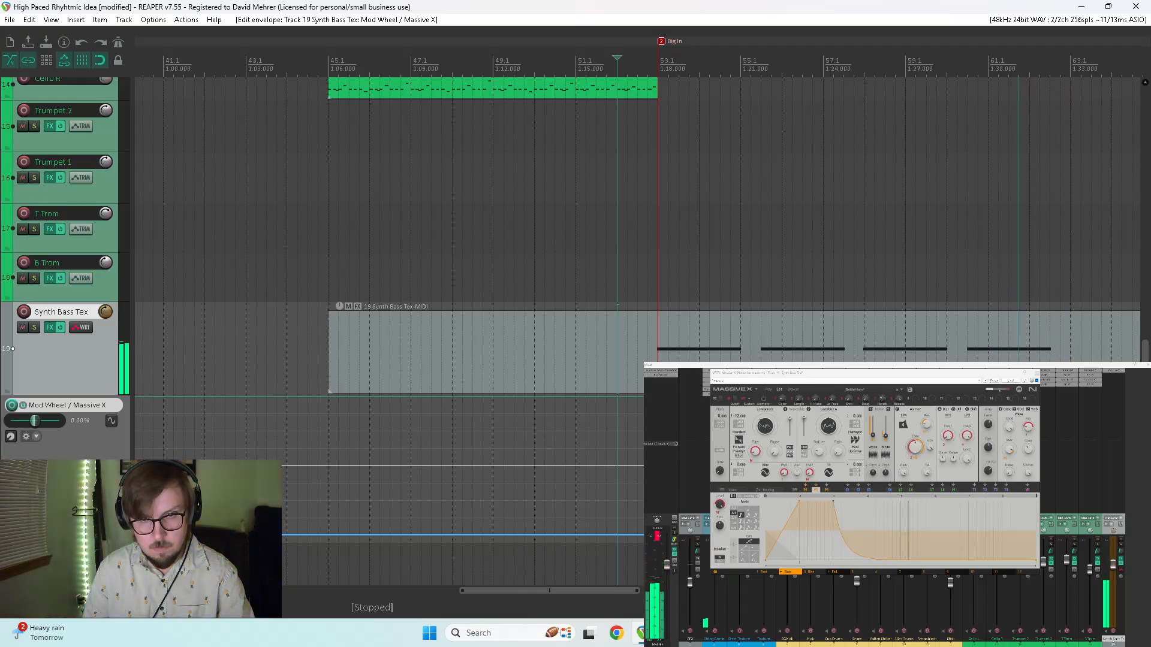
key("space")
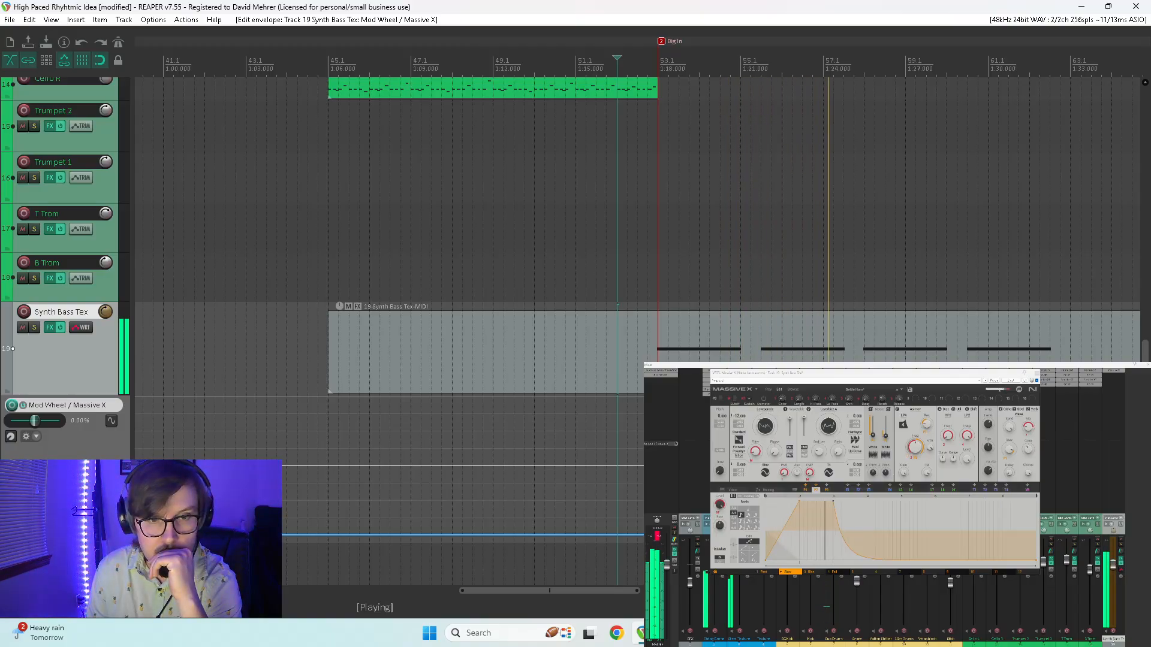
key("space")
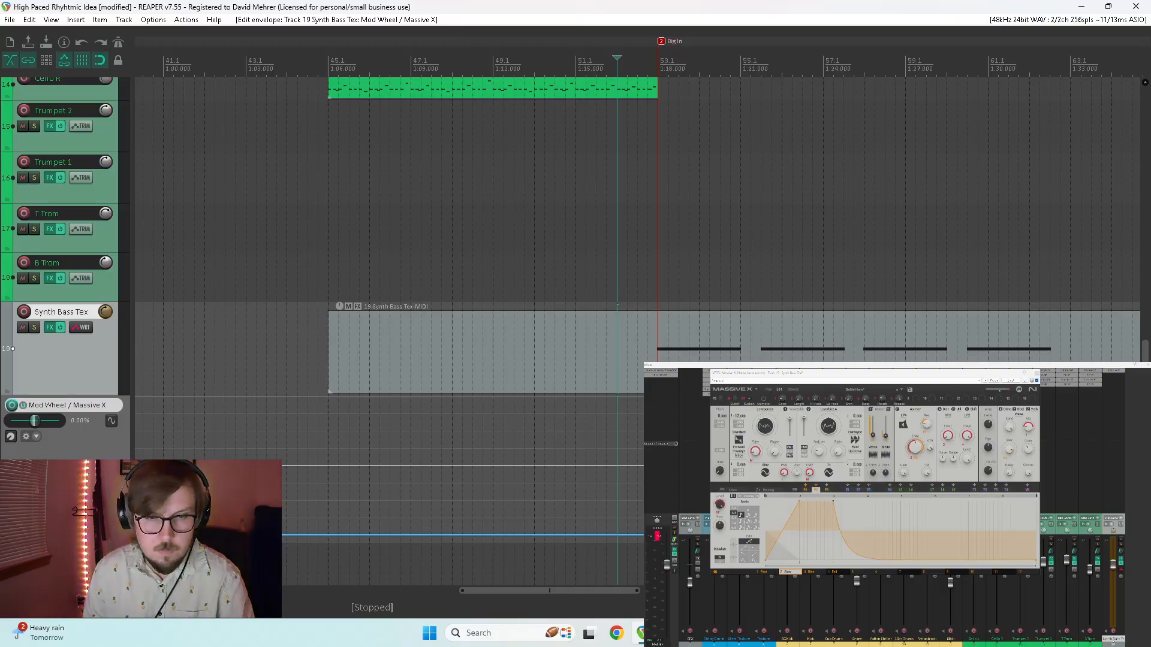
left_click(741, 63)
key("space")
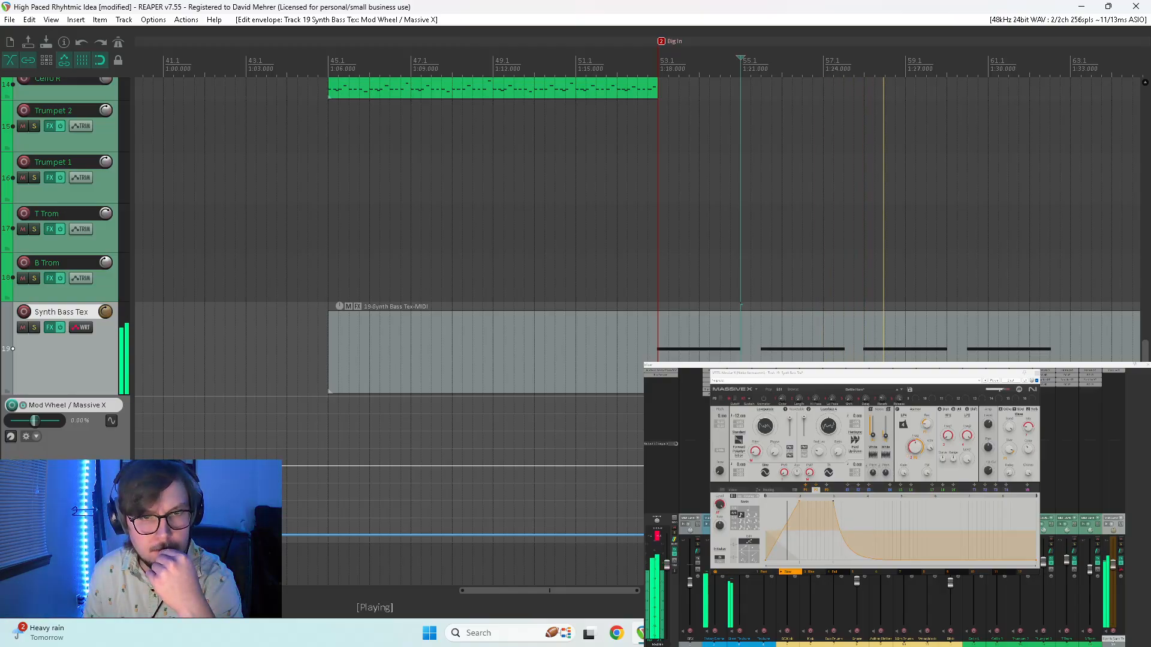
- Set the Mod Wheel envelope points near bars 57 and 59 to the Fast end shape
right_click(824, 533)
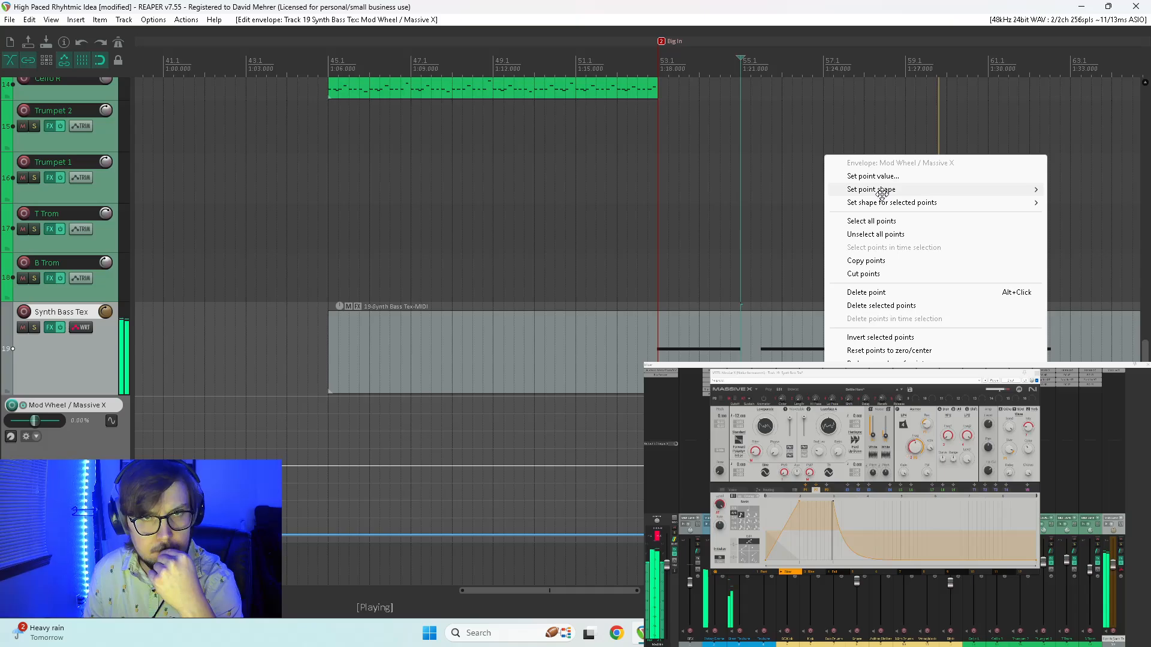
mouse_move(881, 188)
left_click(1084, 242)
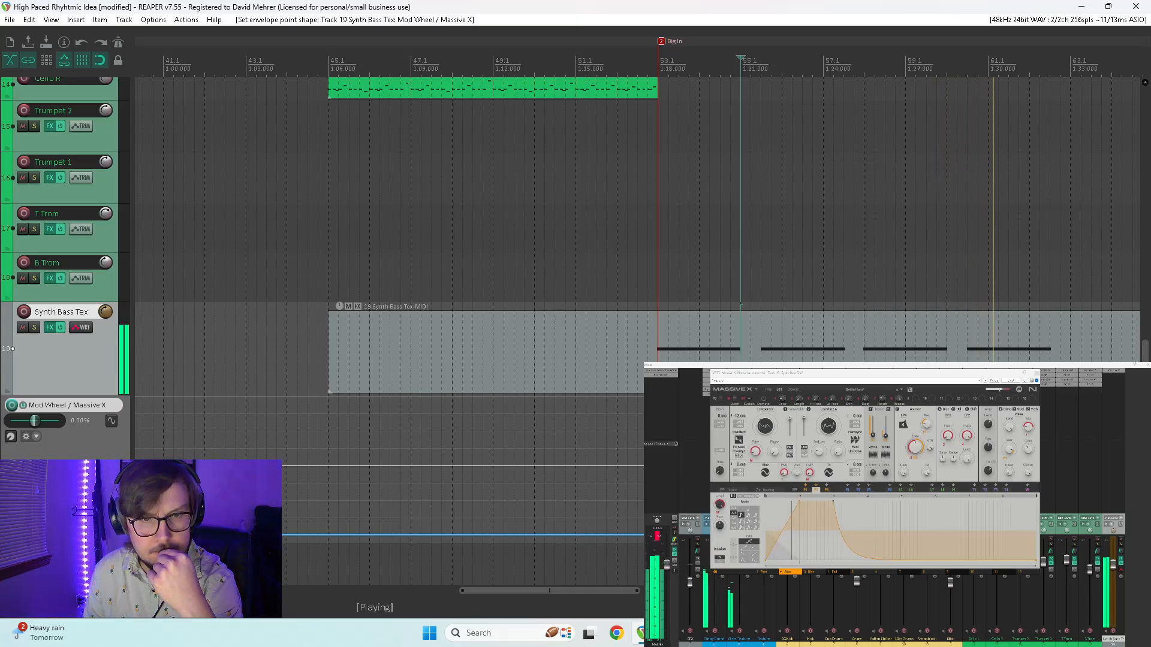
right_click(928, 482)
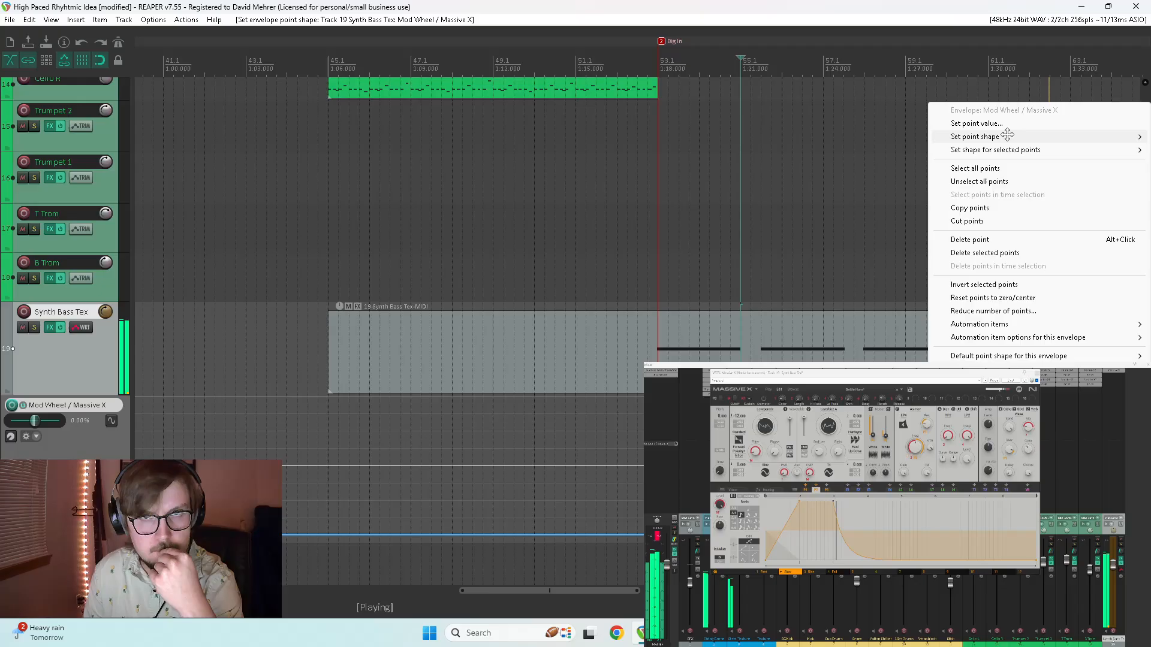
mouse_move(1038, 138)
left_click(863, 189)
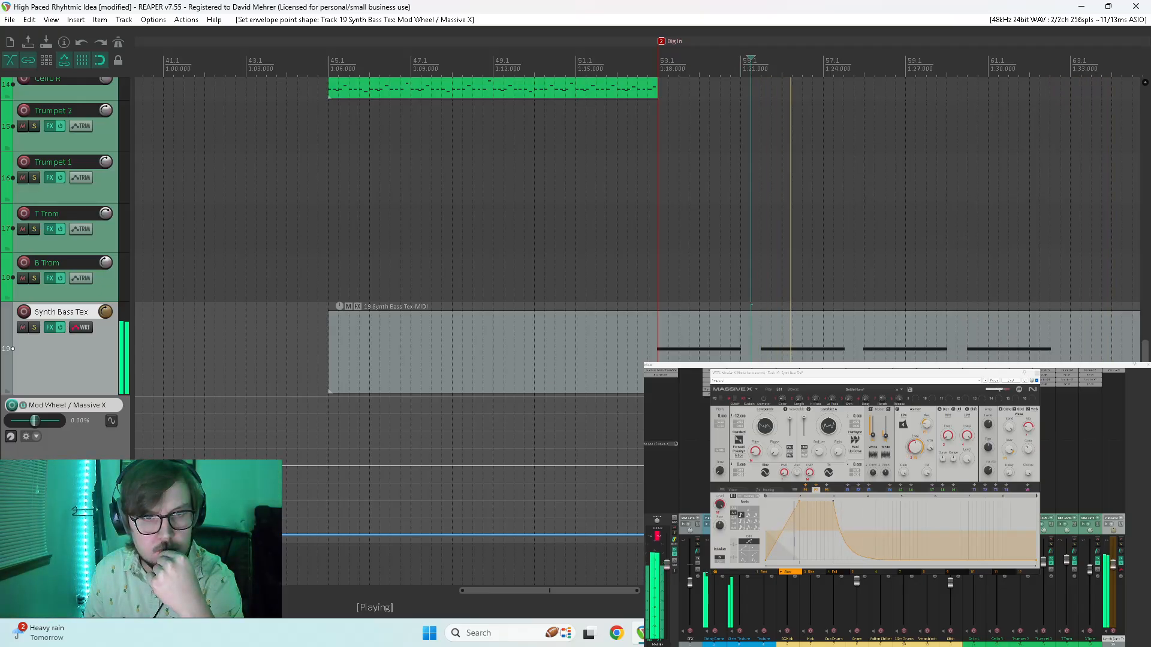
- Set the Mod Wheel point just after bar 55 to Fast start, and insert a Fast start point between bars 57 and 58
right_click(752, 534)
mouse_move(893, 222)
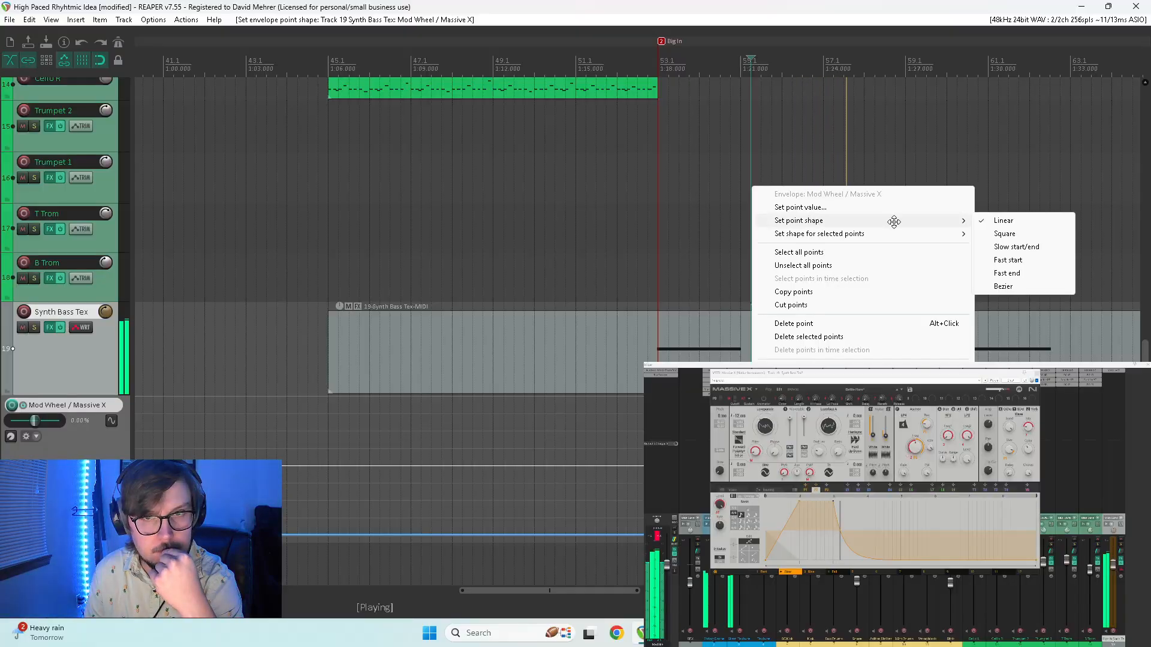
left_click(1007, 260)
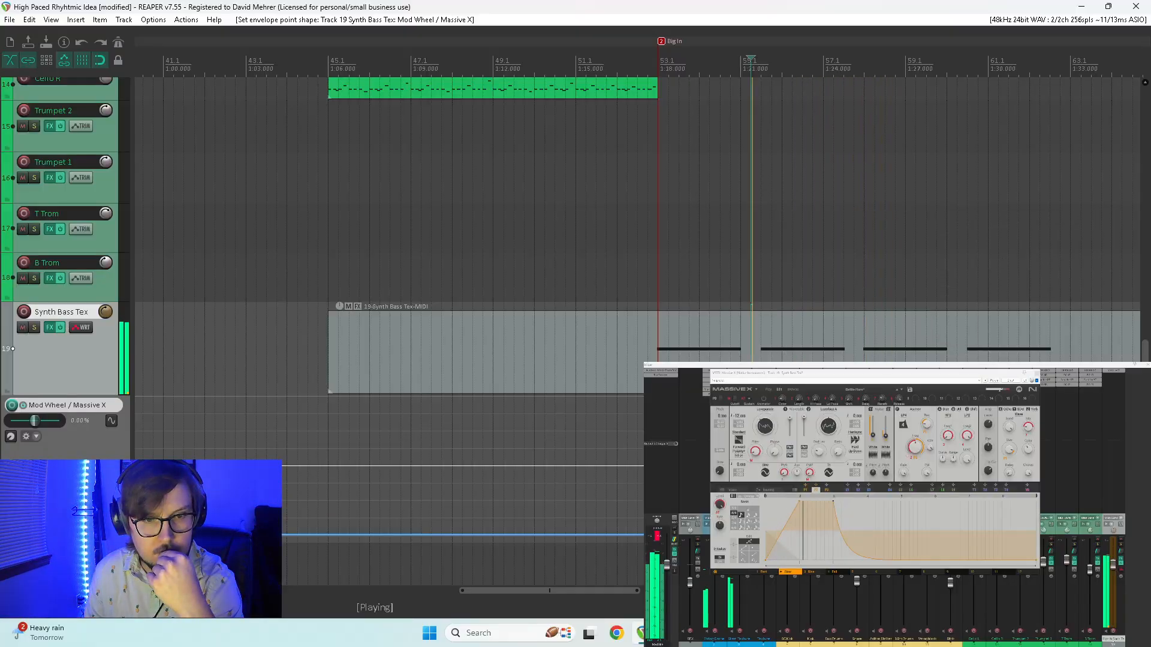
right_click(855, 534)
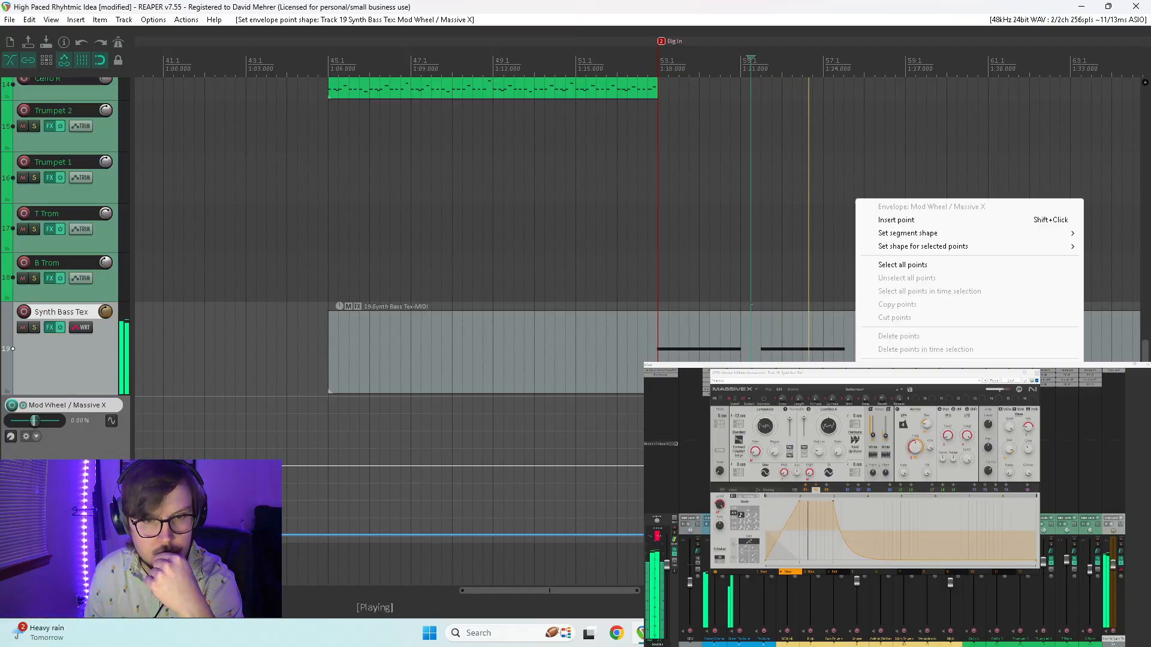
left_click(899, 220)
right_click(855, 534)
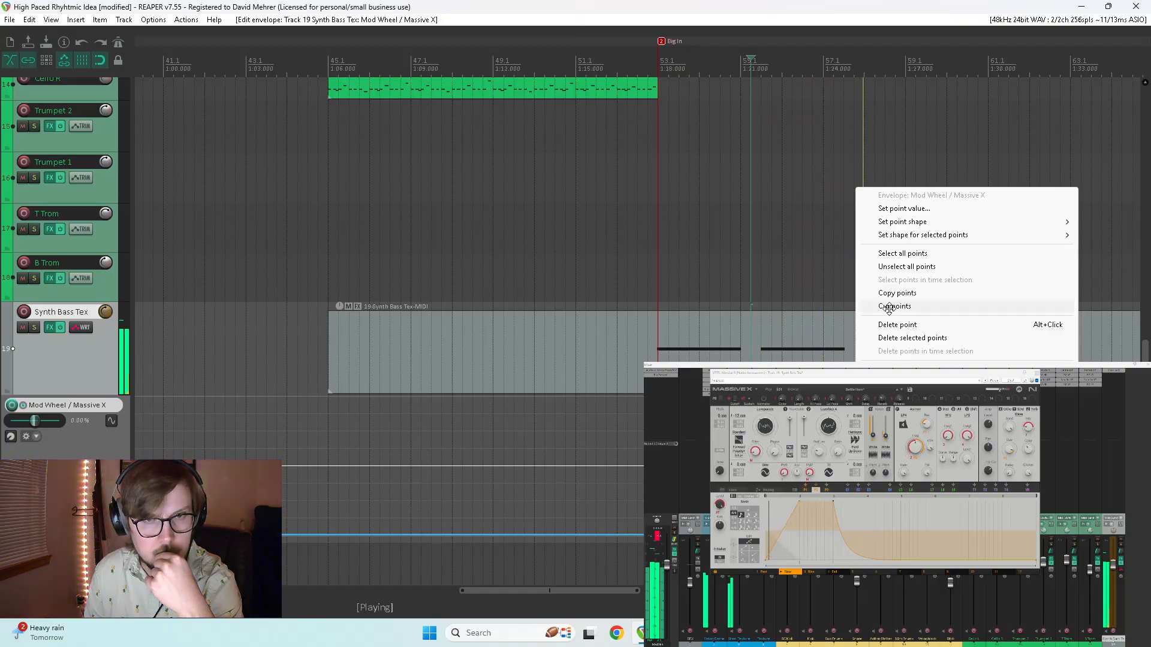
mouse_move(916, 222)
left_click(797, 262)
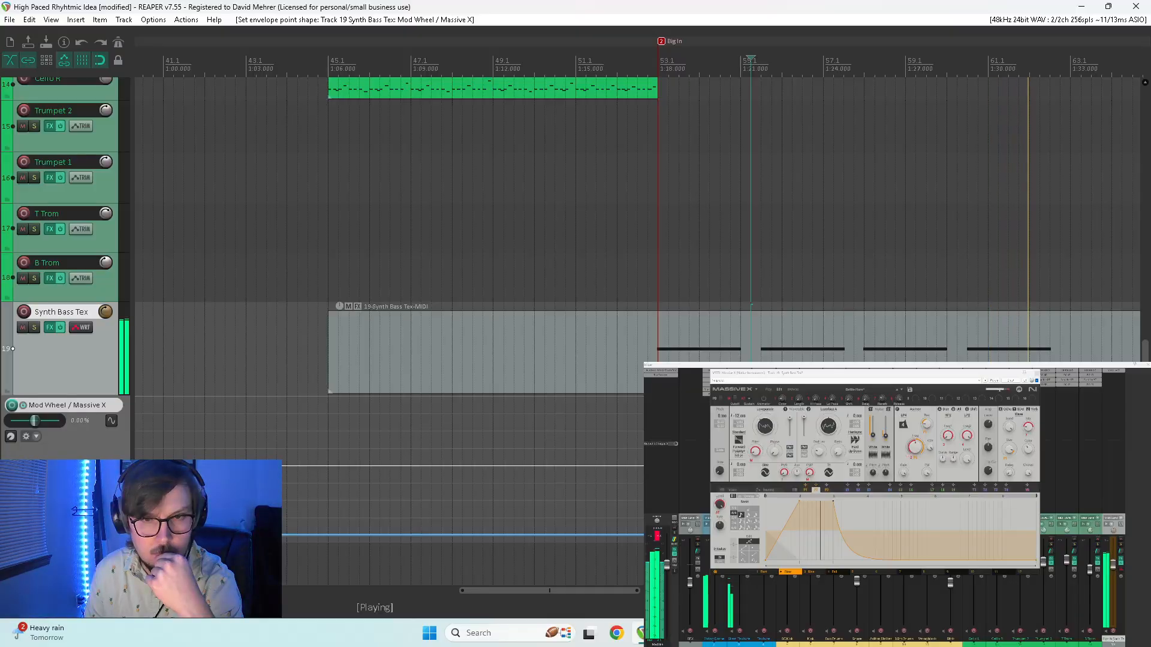
- Try the Fast end shape on the Mod Wheel envelope point near bar 60 and change it to Bezier
right_click(949, 534)
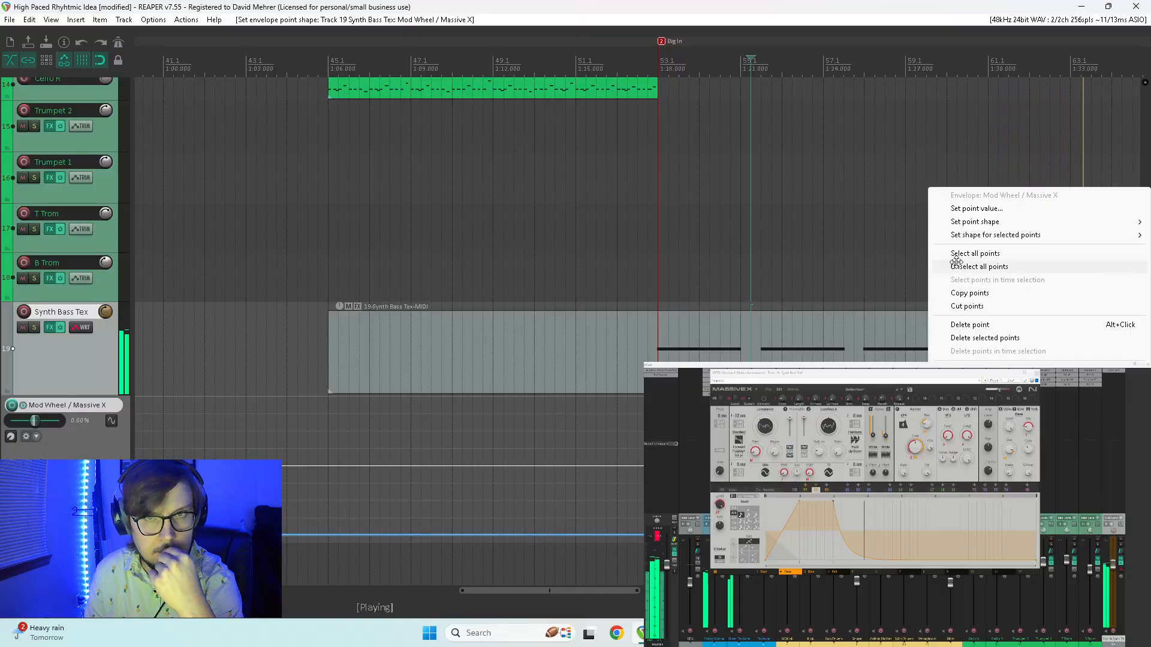
mouse_move(979, 223)
left_click(873, 273)
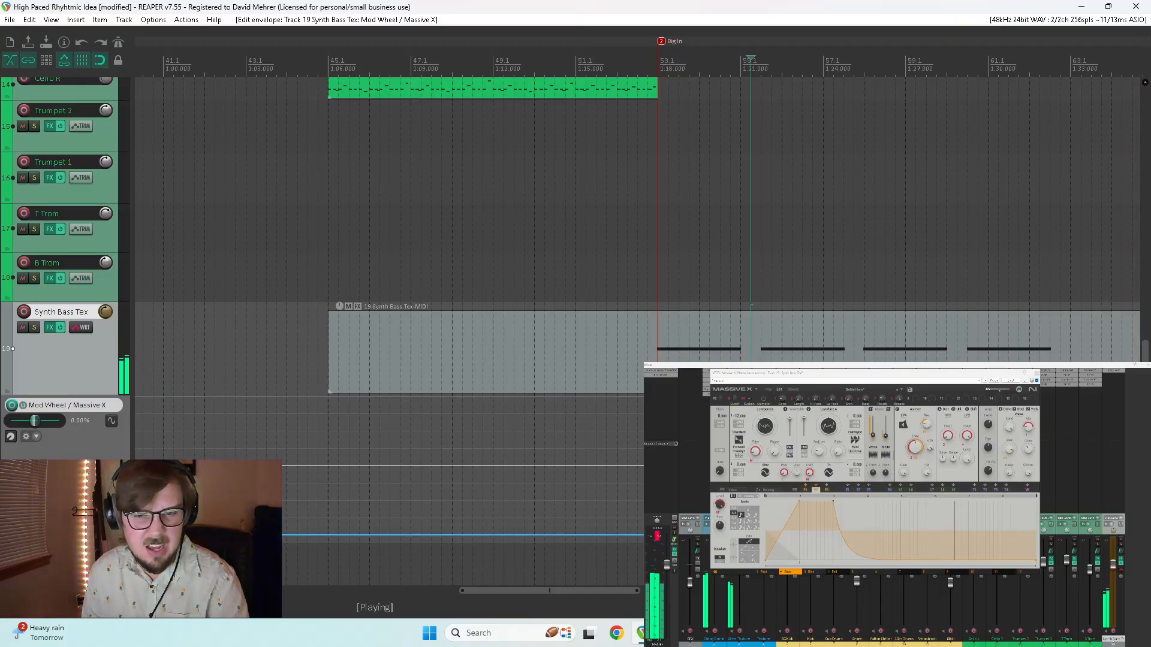
right_click(967, 534)
mouse_move(979, 222)
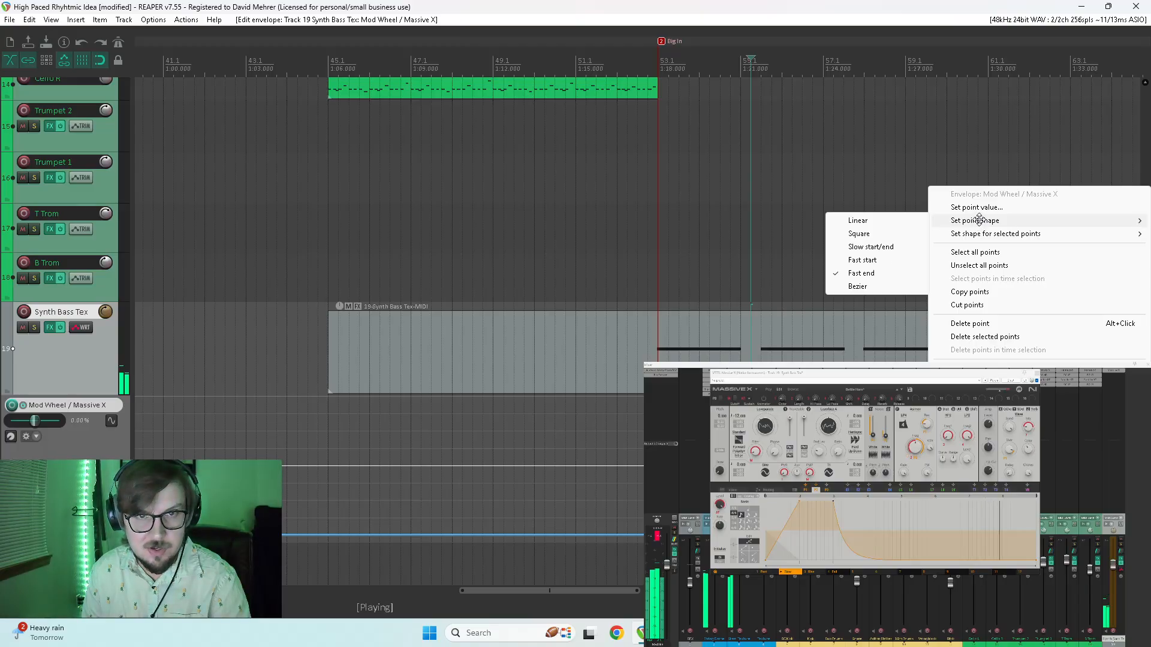
left_click(873, 285)
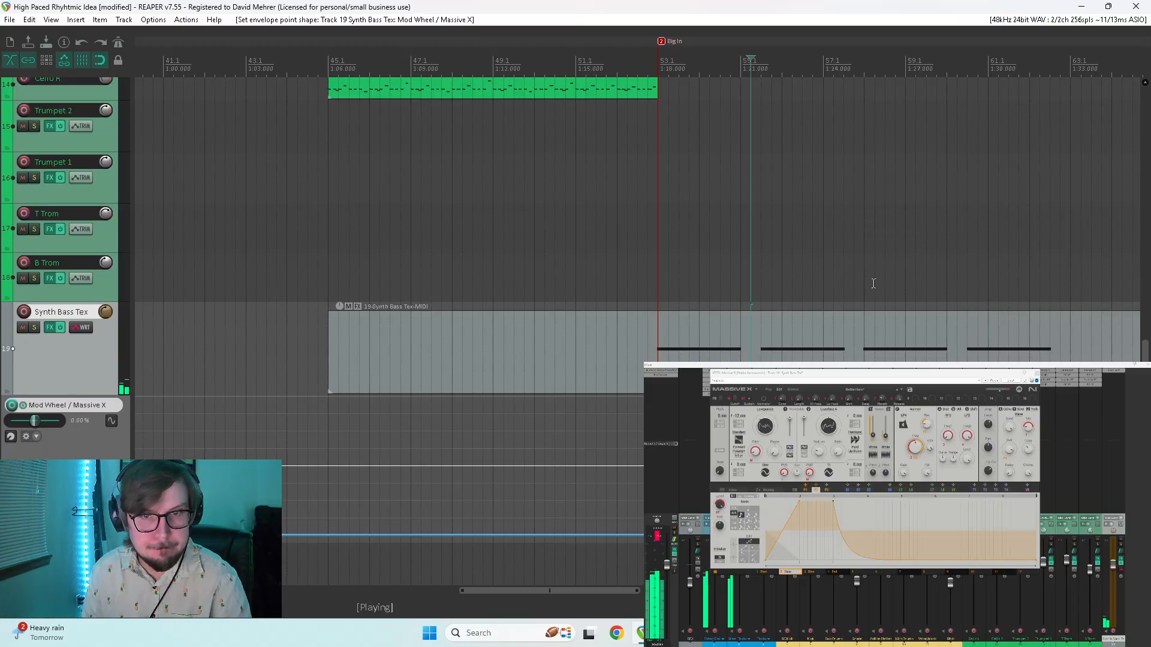
- Refine the Mod Wheel envelope points of the last Synth Bass Tex swell, playing back from just after bar 60
key("space")
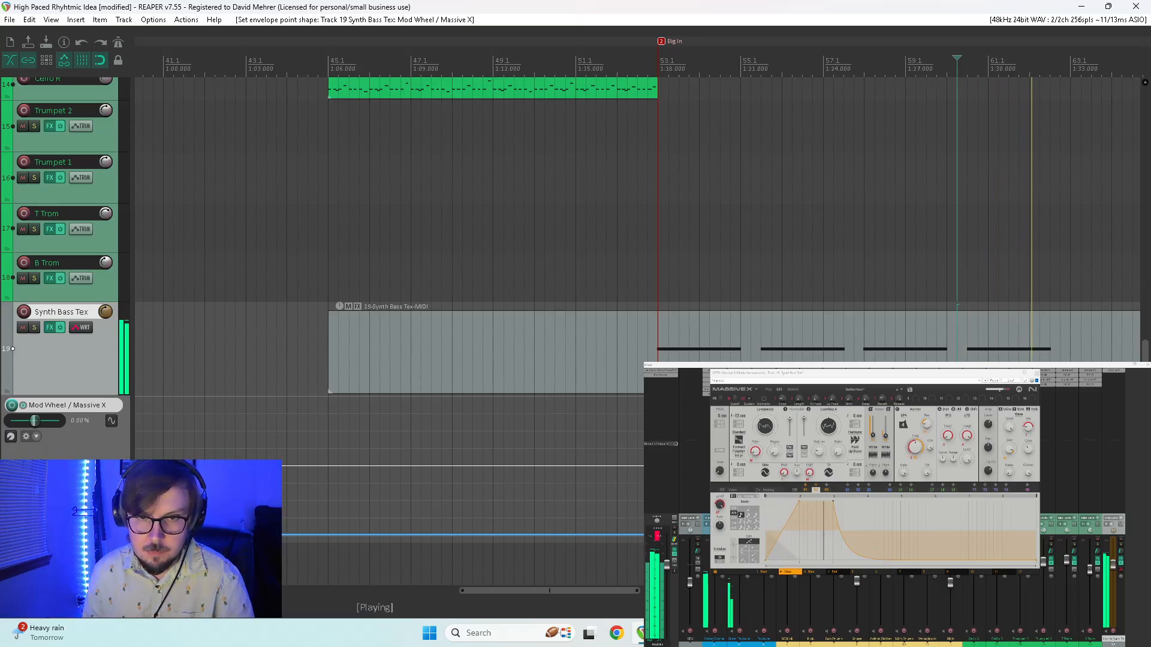
key("space")
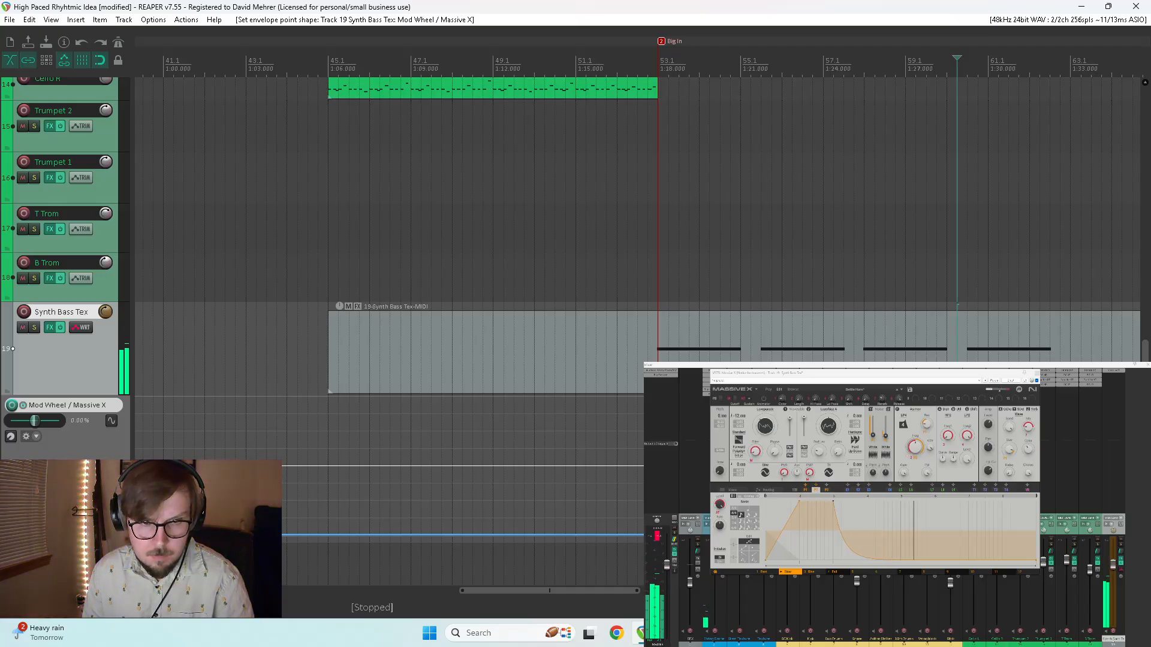
left_click_drag(854, 521, 854, 517)
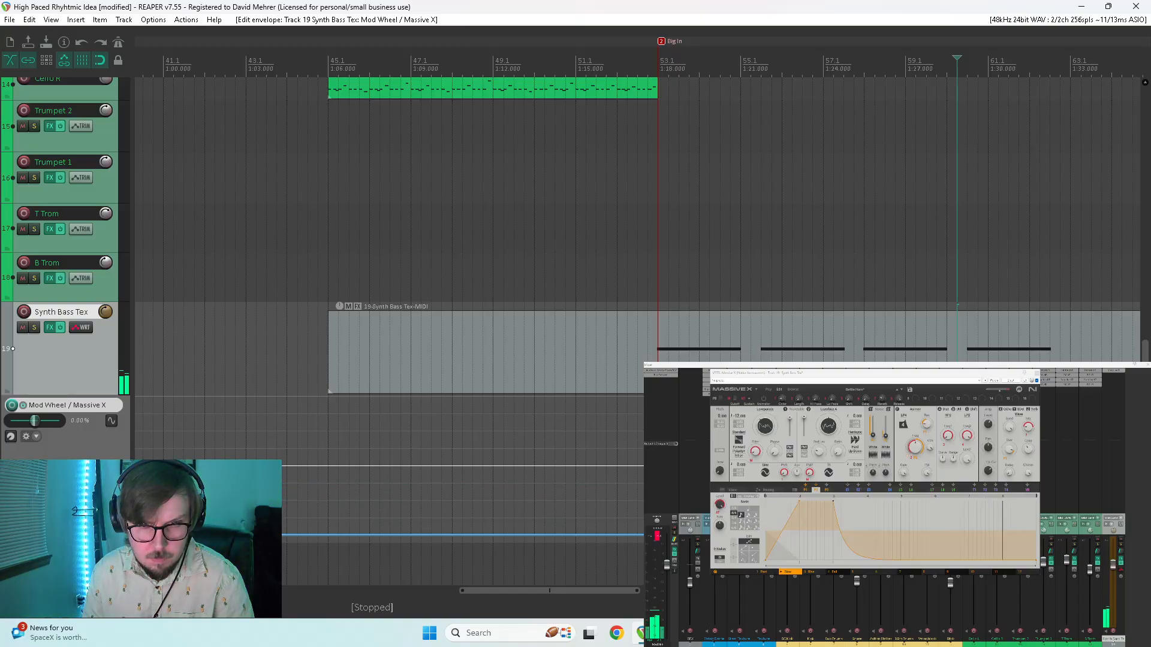
key("space")
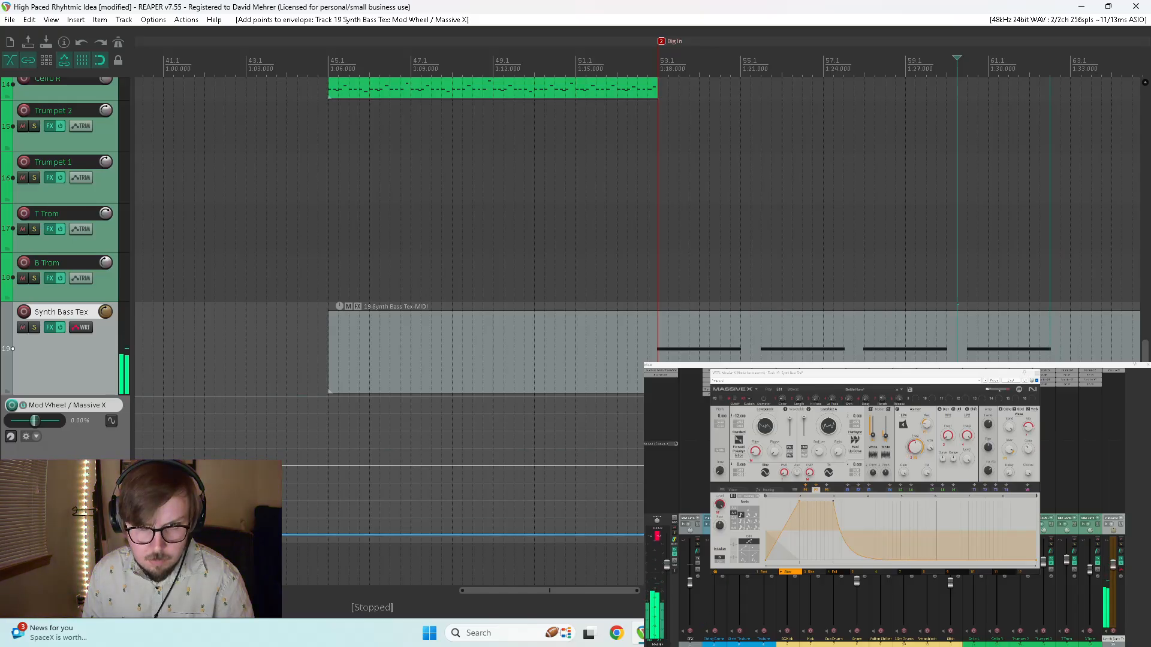
key("space")
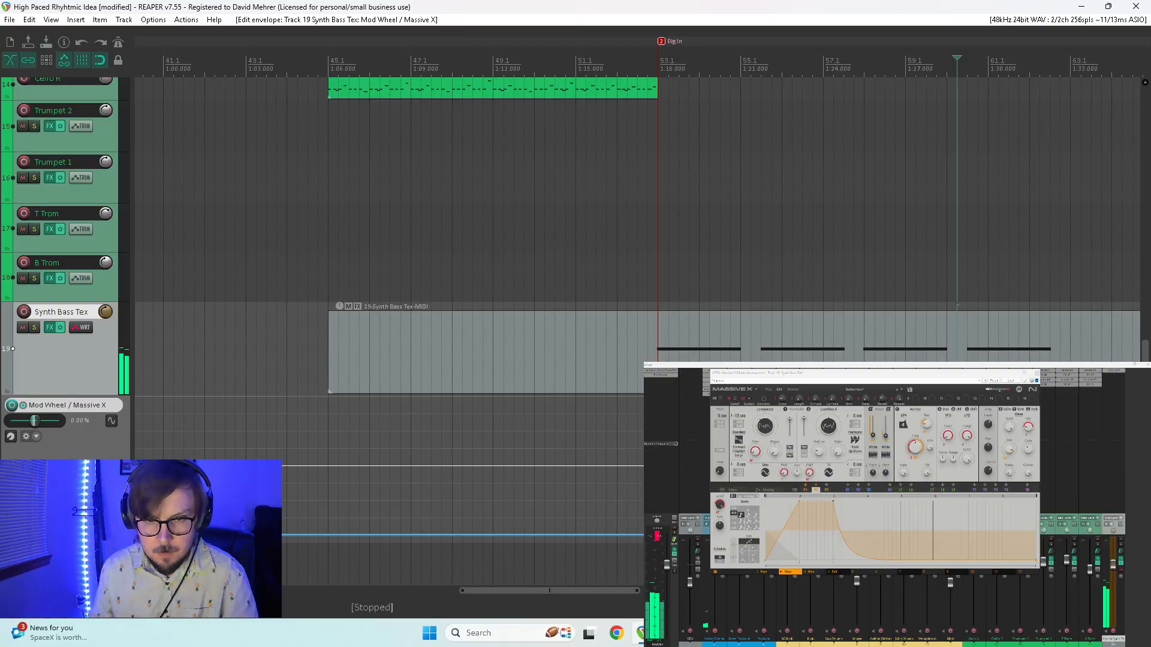
key("space")
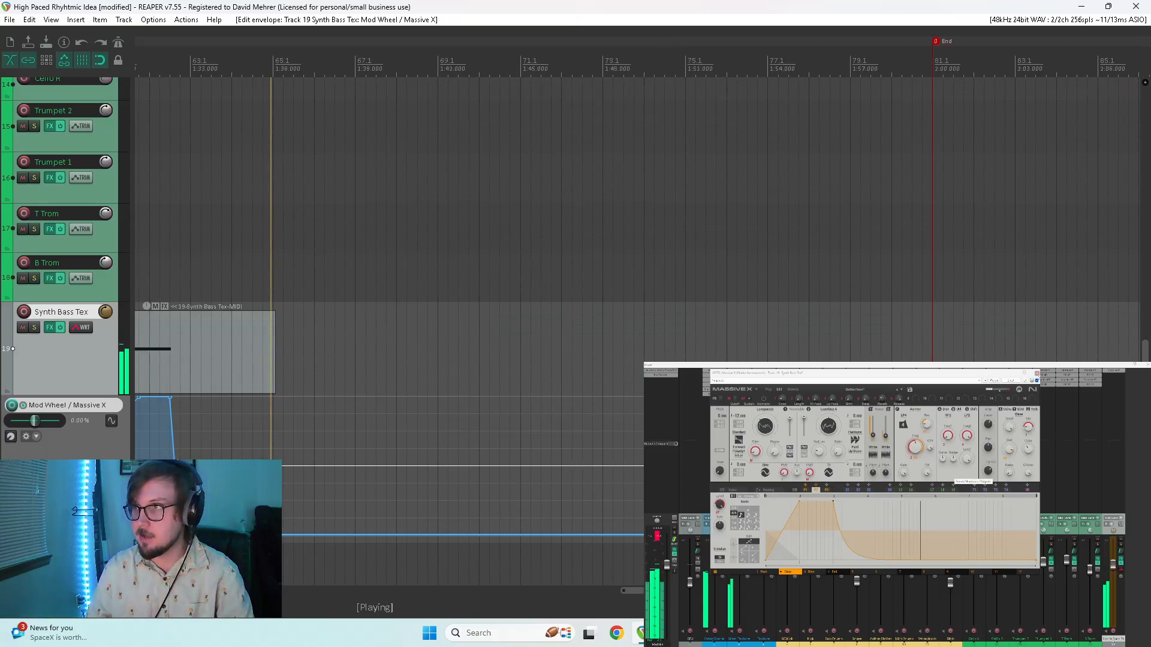
key("space")
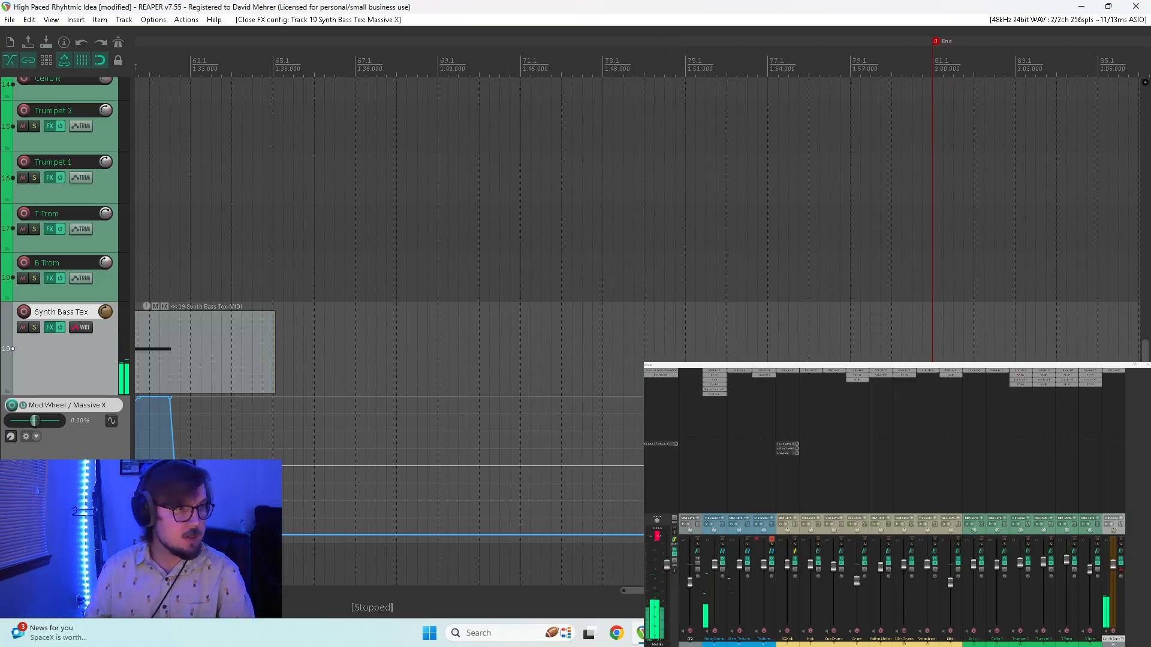
- Trim the start of the Synth Bass Tex item to bar 52 and play back from about bar 50
left_click(82, 551)
left_click_drag(82, 542, 82, 397)
scroll(353, 377, "down", 5)
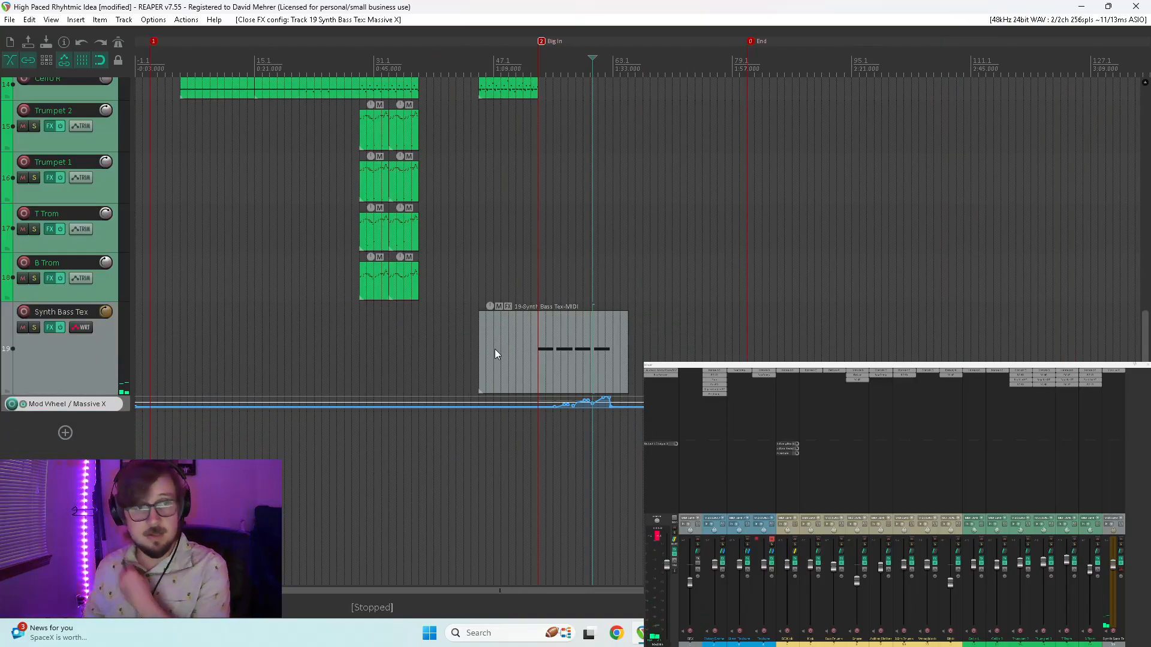
left_click_drag(485, 354, 522, 322)
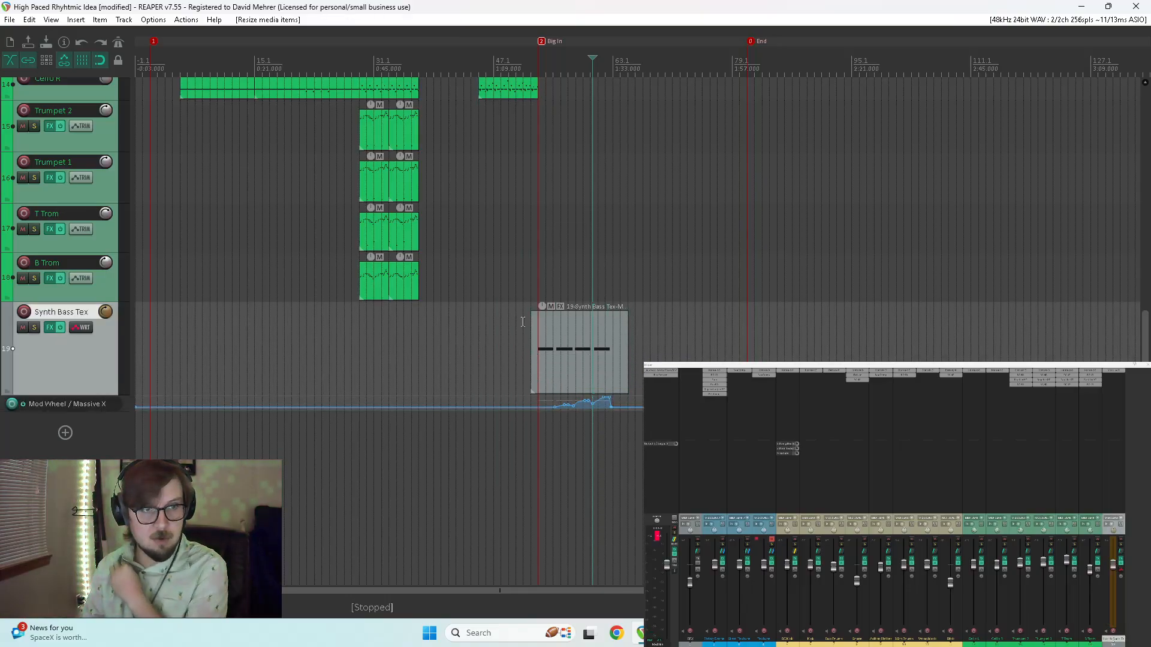
left_click(516, 289)
key("space")
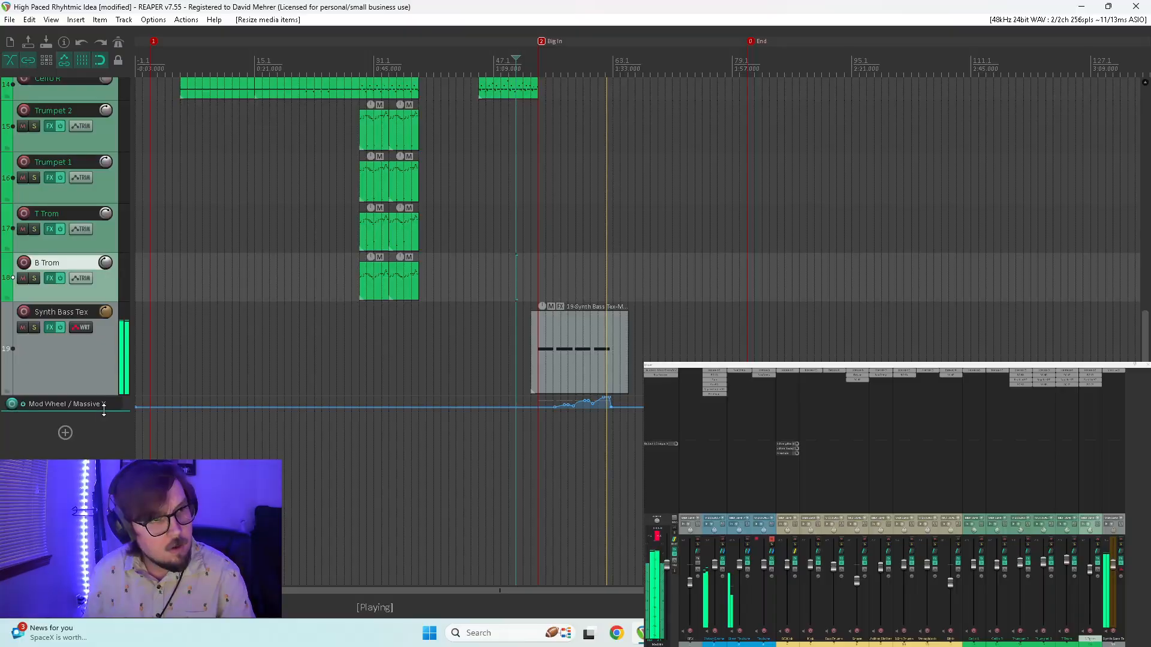
left_click_drag(102, 411, 103, 504)
key("space")
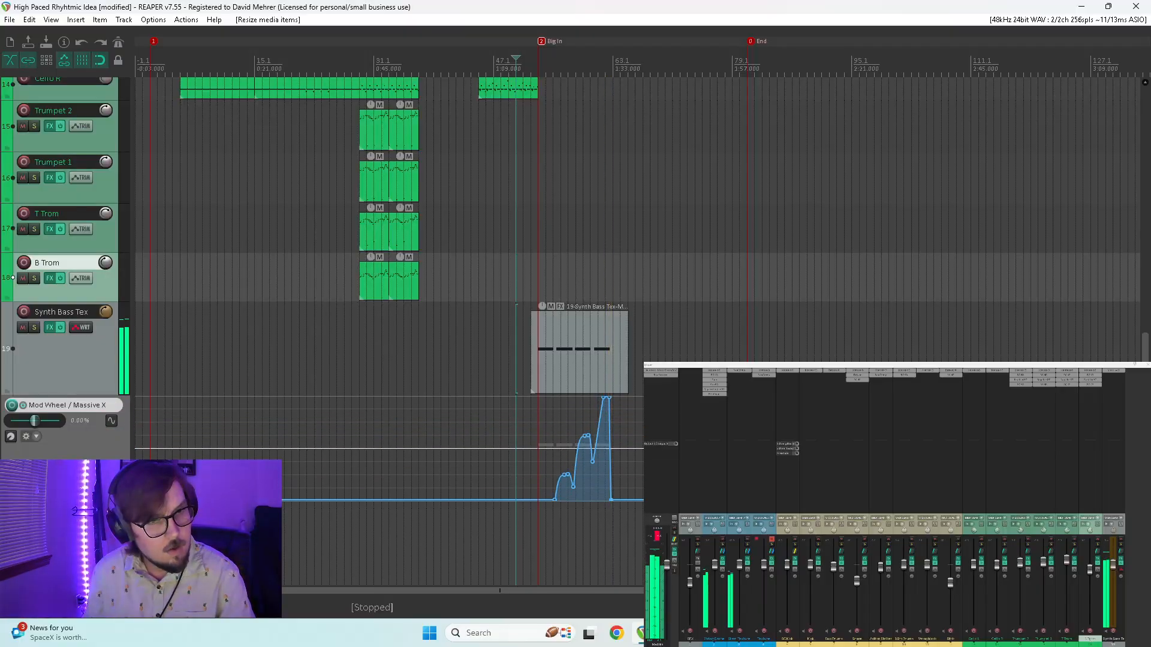
- Switch the Synth Bass Tex track's automation mode to Trim/Read and close its envelope window
left_click(1121, 570)
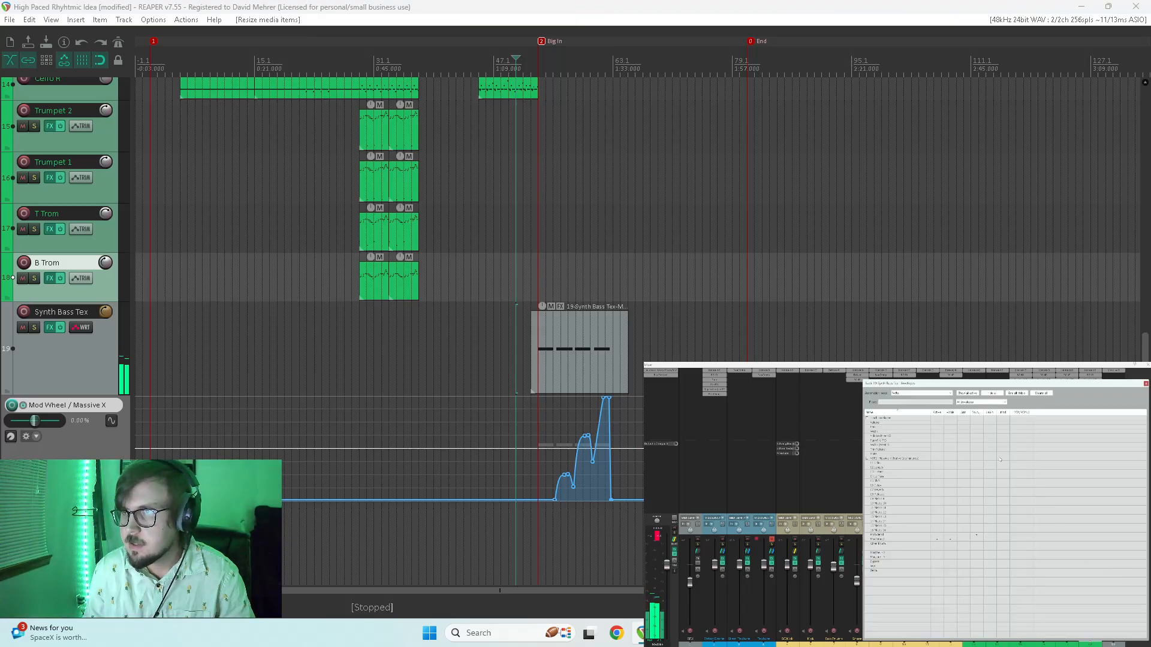
left_click(951, 397)
left_click(917, 401)
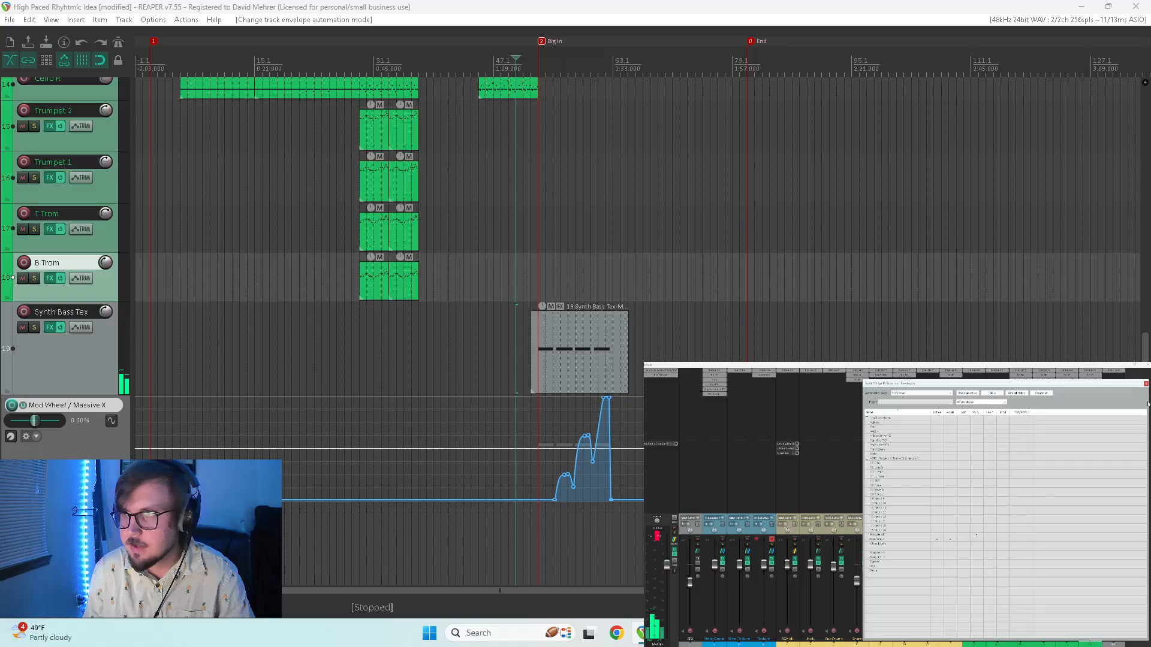
left_click(1146, 383)
right_click(1127, 387)
left_click(1148, 548)
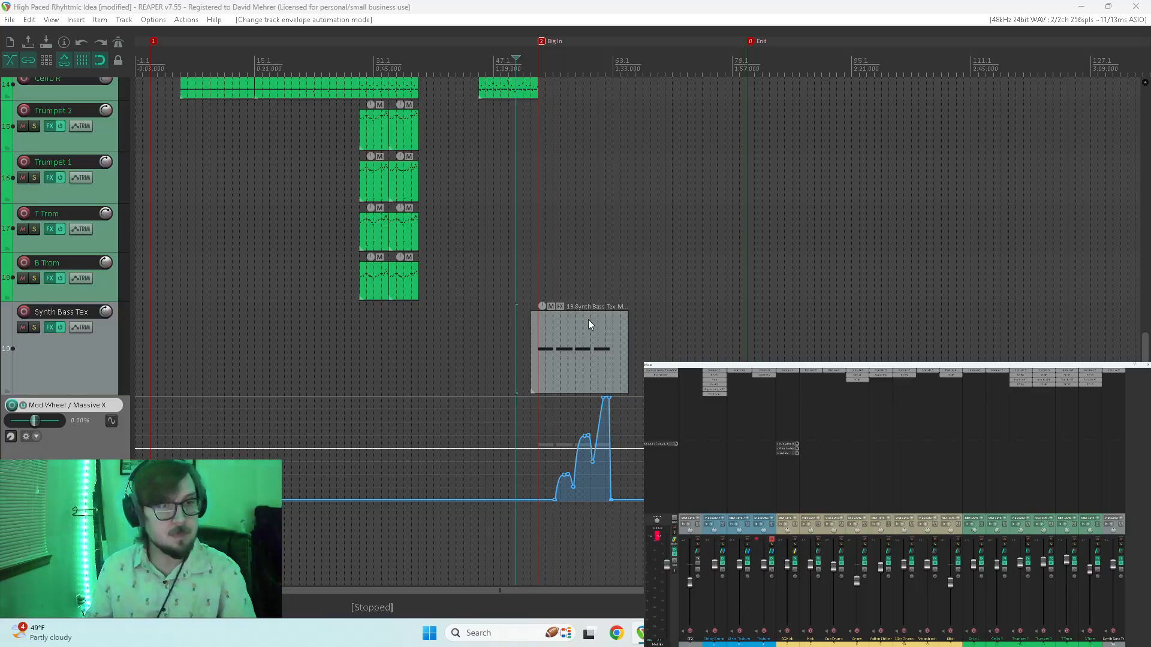
- Lower the Mod Wheel envelope point at the end of the last swell during playback from about bar 50
key("space")
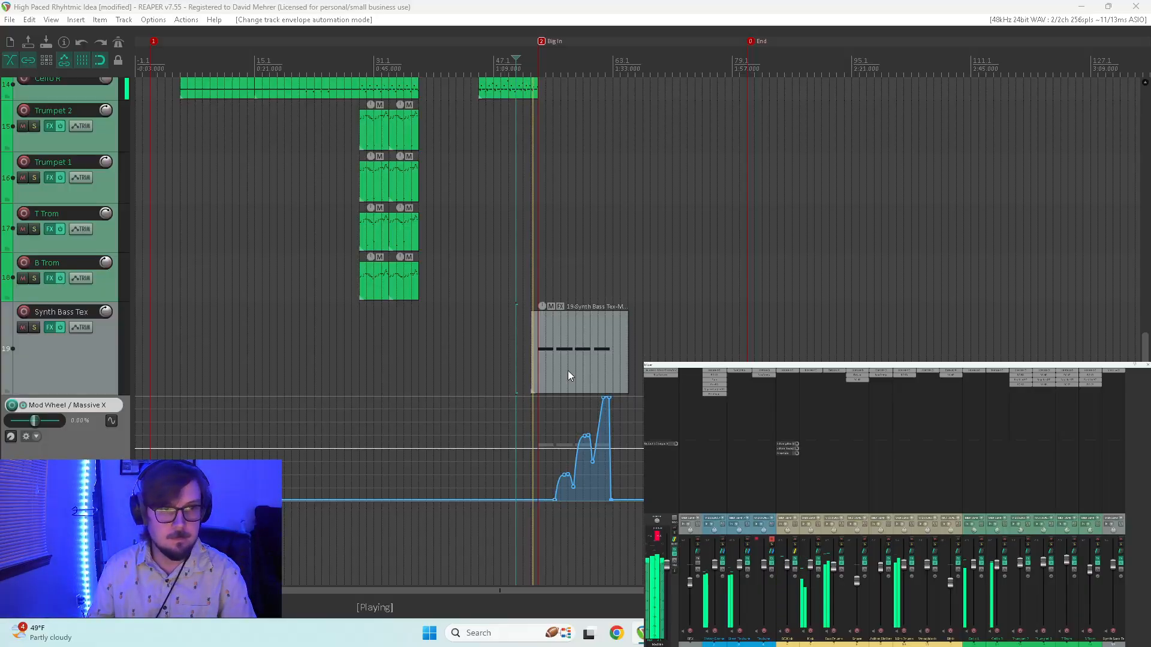
left_click_drag(78, 503, 78, 590)
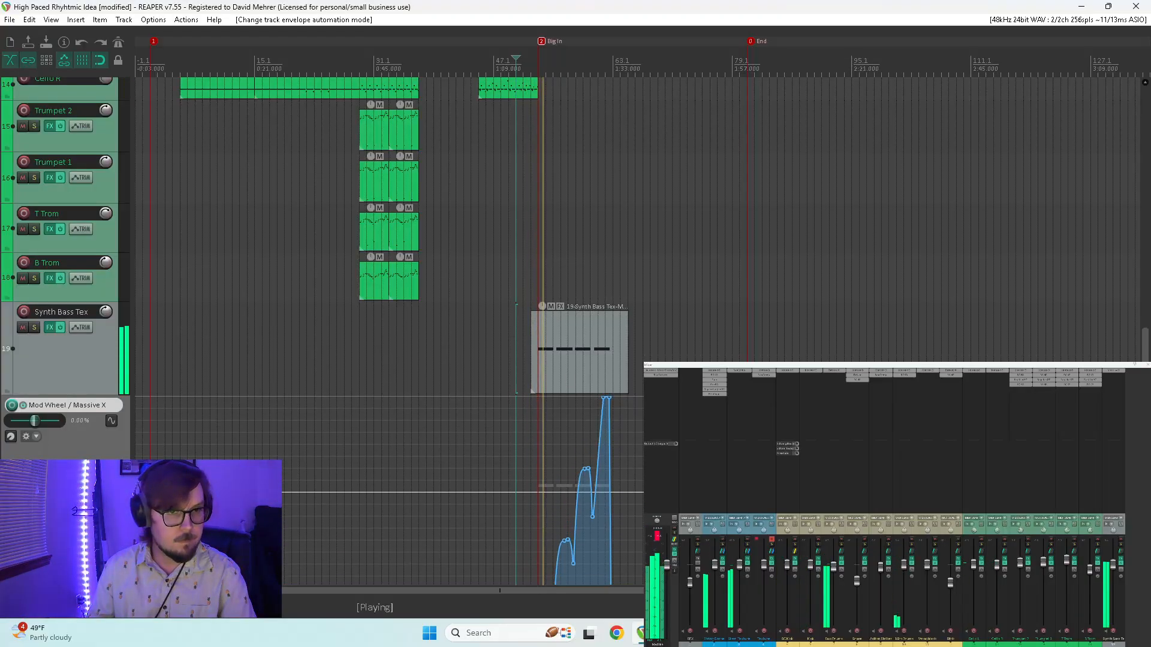
scroll(78, 540, "down", 1)
scroll(240, 528, "up", 3)
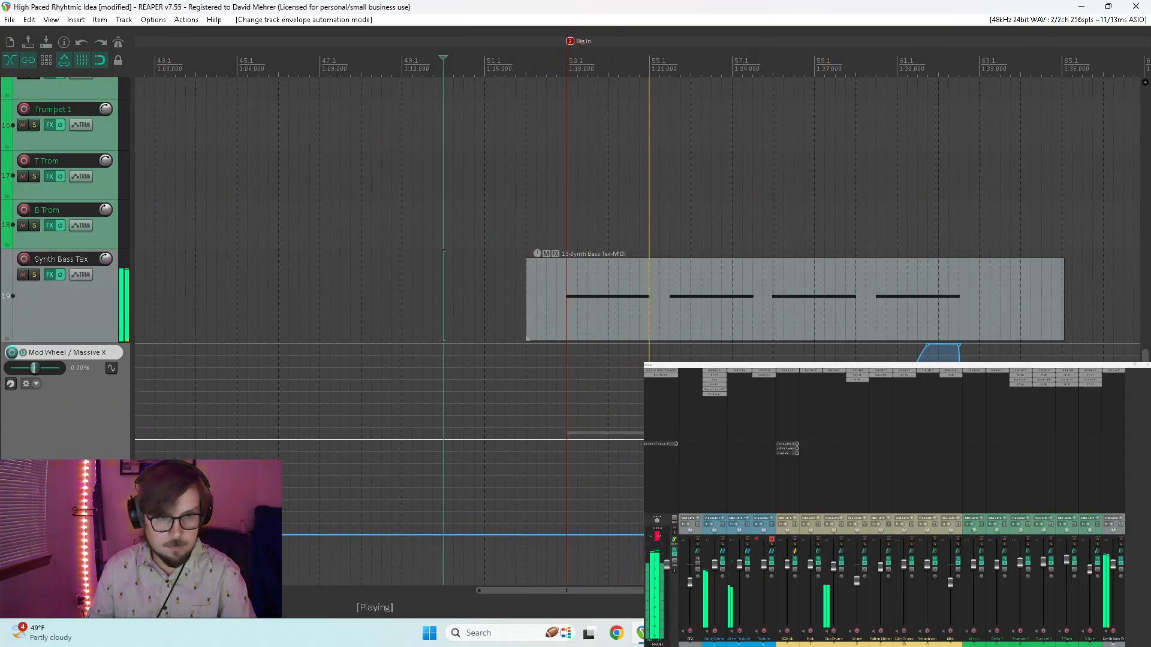
left_click(62, 259)
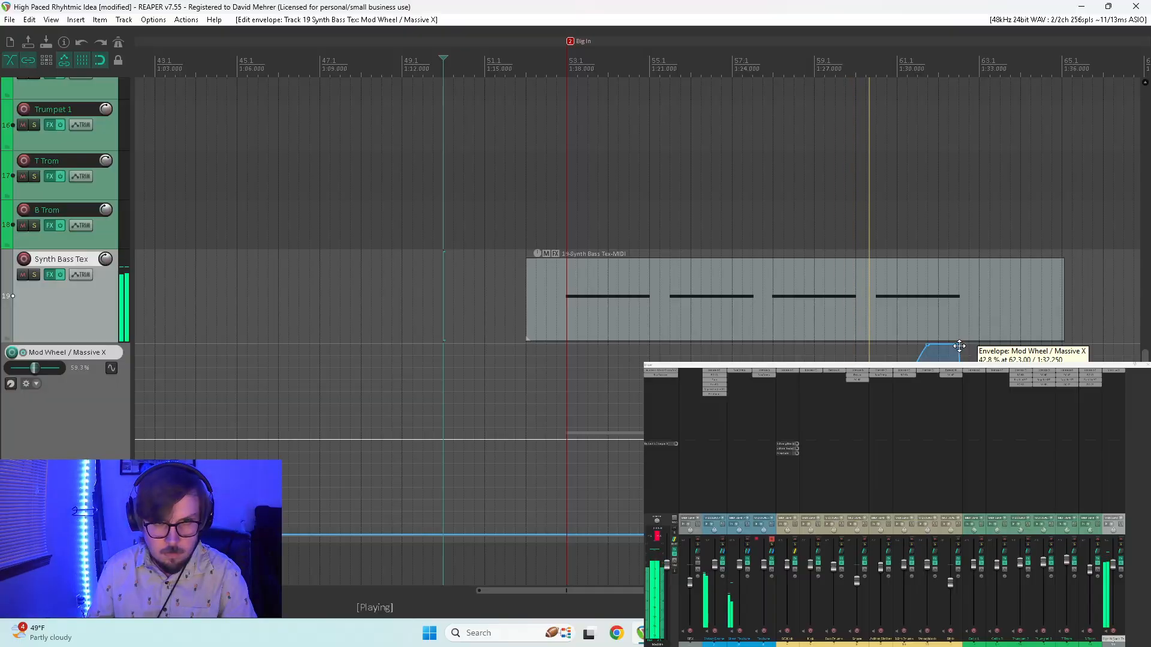
left_click_drag(959, 345, 959, 355)
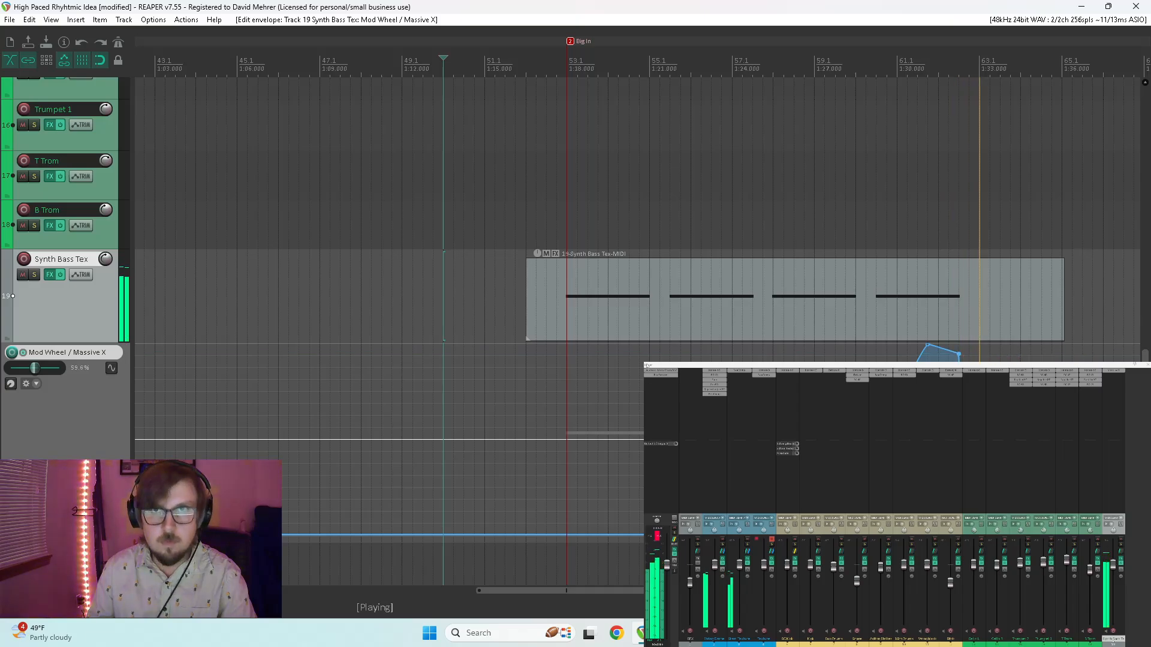
key("space")
- Lower the Synth Bass Tex track's volume and fine-tune it during playback from about bar 50
scroll(1115, 324, "down", 2)
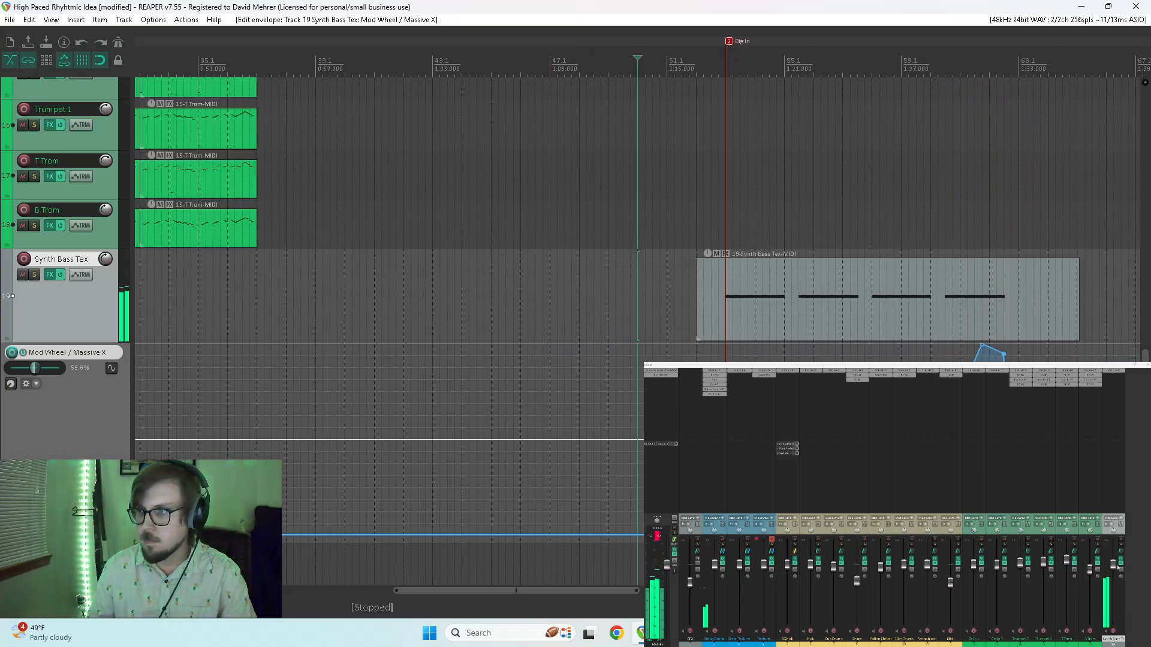
scroll(1118, 566, "down", 3)
key("space")
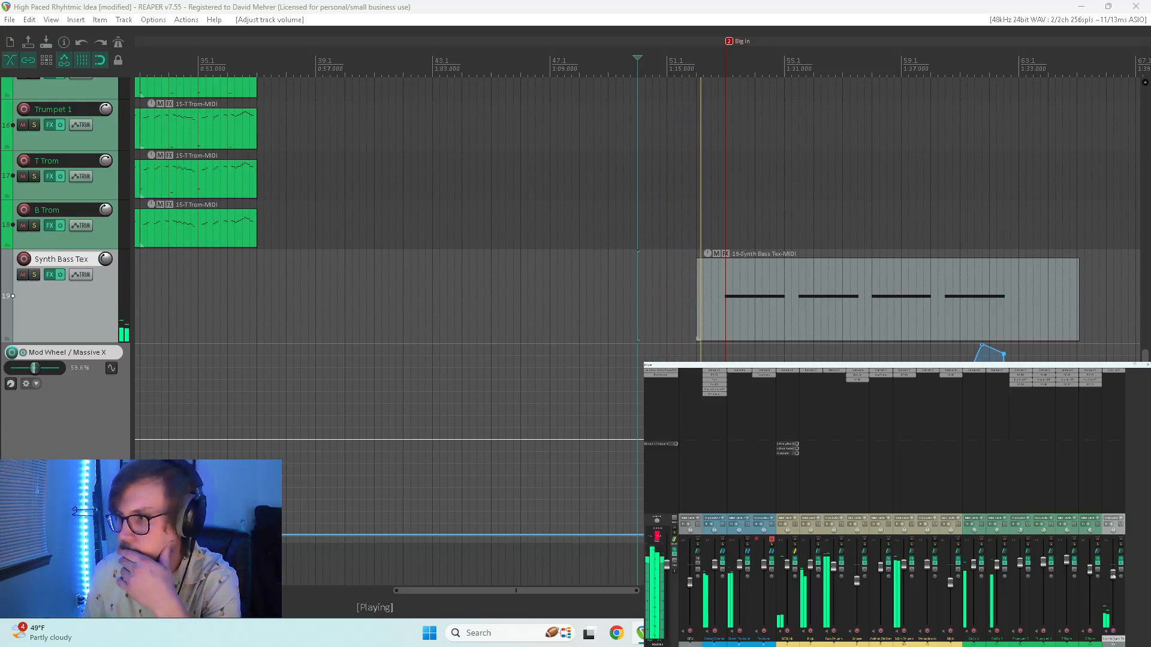
left_click_drag(1113, 577, 1113, 573)
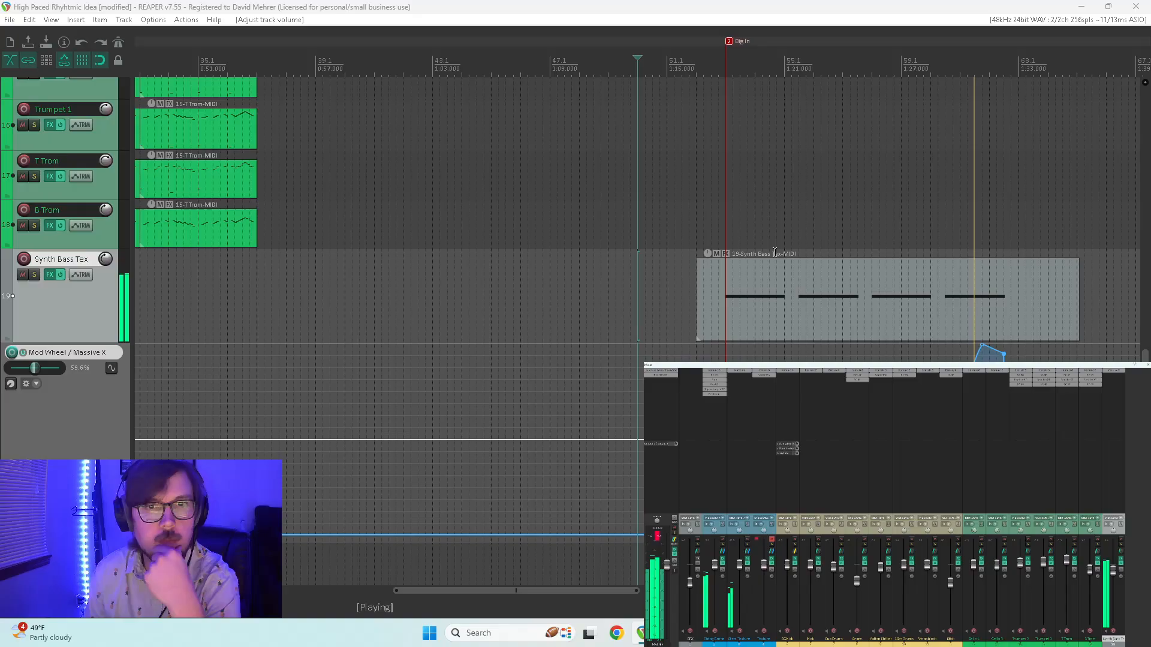
- Trim the Synth Bass Tex item so it ends at bar 63 and starts at the Big In marker
scroll(663, 302, "down", 3)
left_click_drag(670, 297, 651, 301)
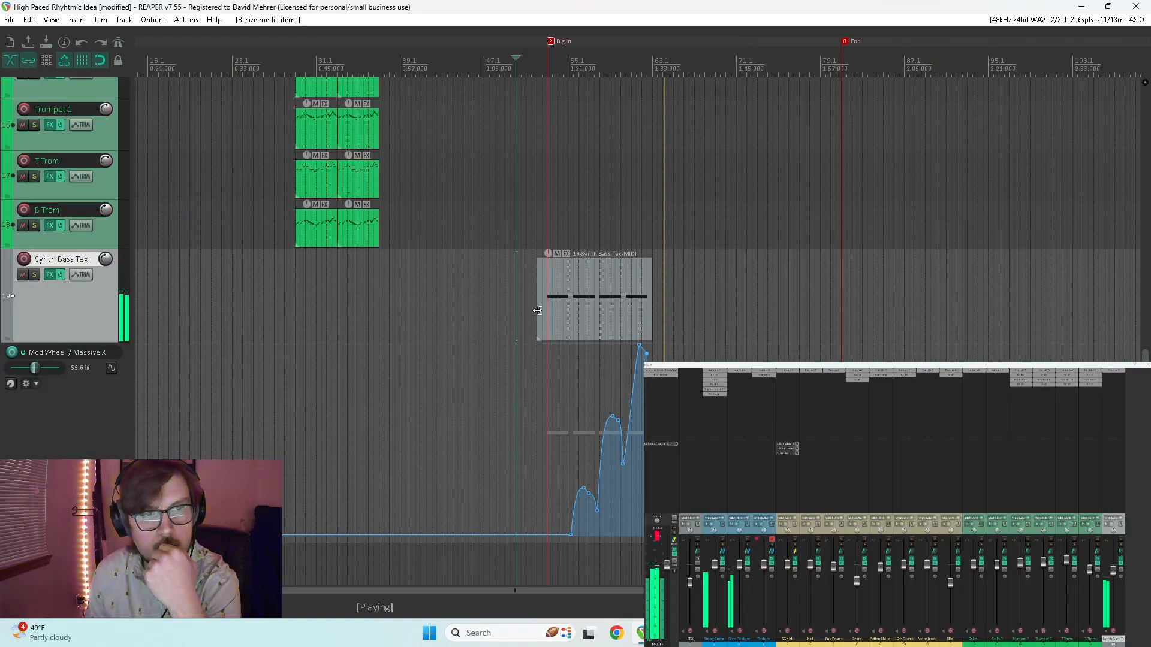
left_click_drag(537, 309, 548, 309)
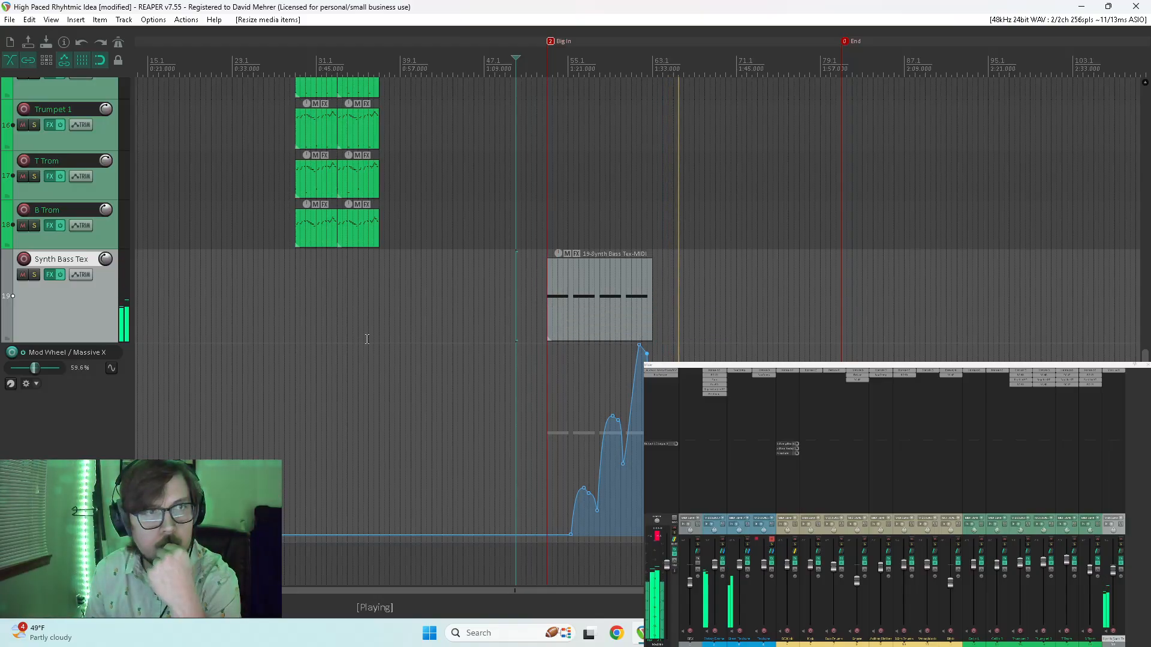
scroll(363, 332, "down", 4)
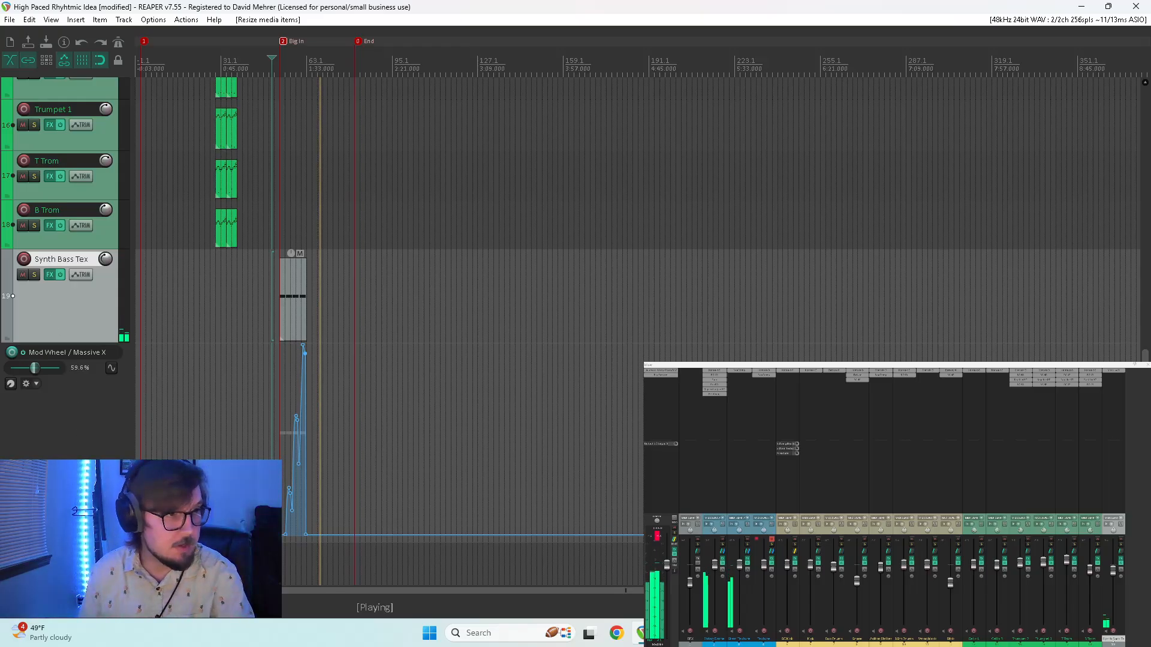
- Shrink the Synth Bass Tex track's Mod Wheel envelope lane to its minimum height and stop playback
left_click_drag(87, 542, 86, 330)
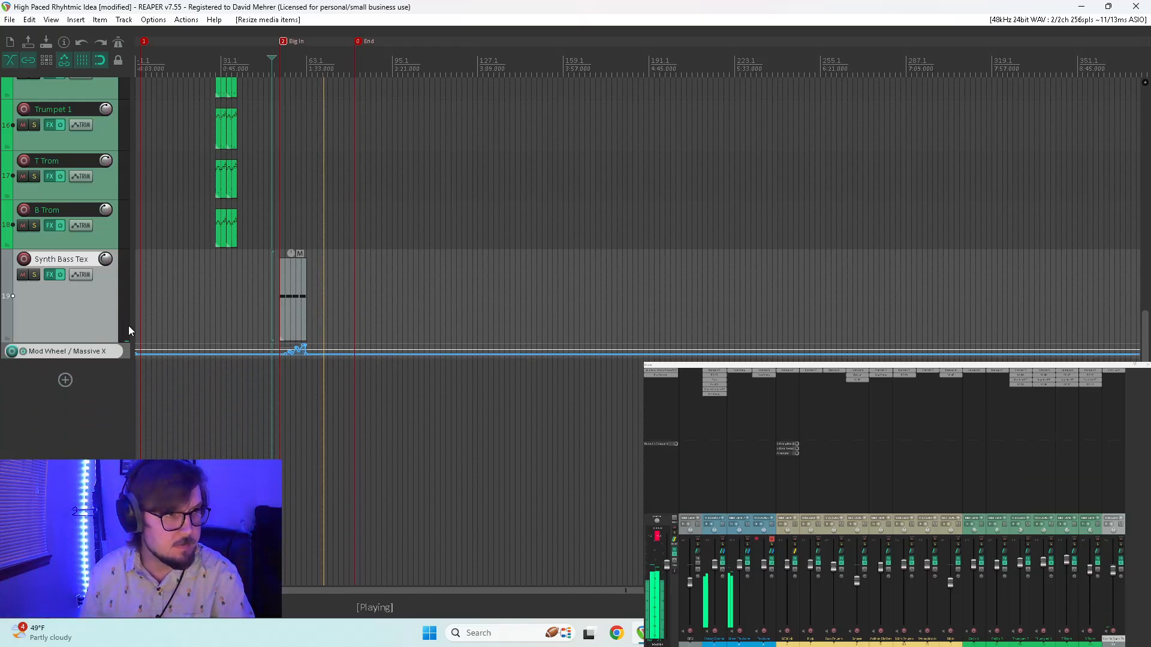
scroll(483, 275, "up", 3)
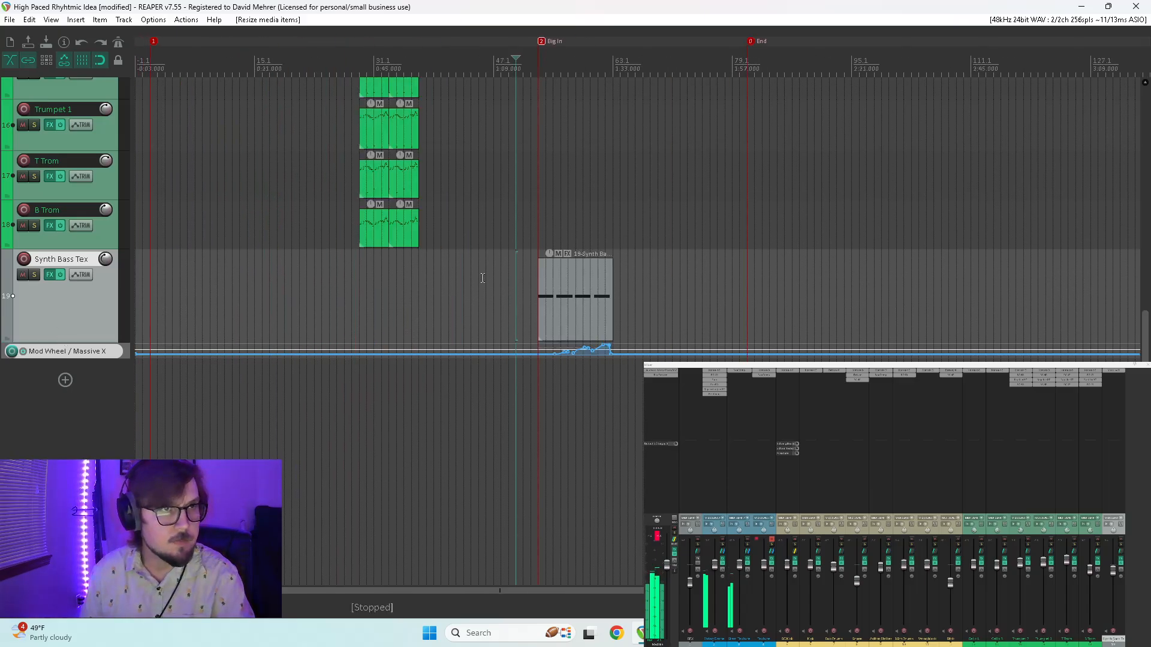
key("space")
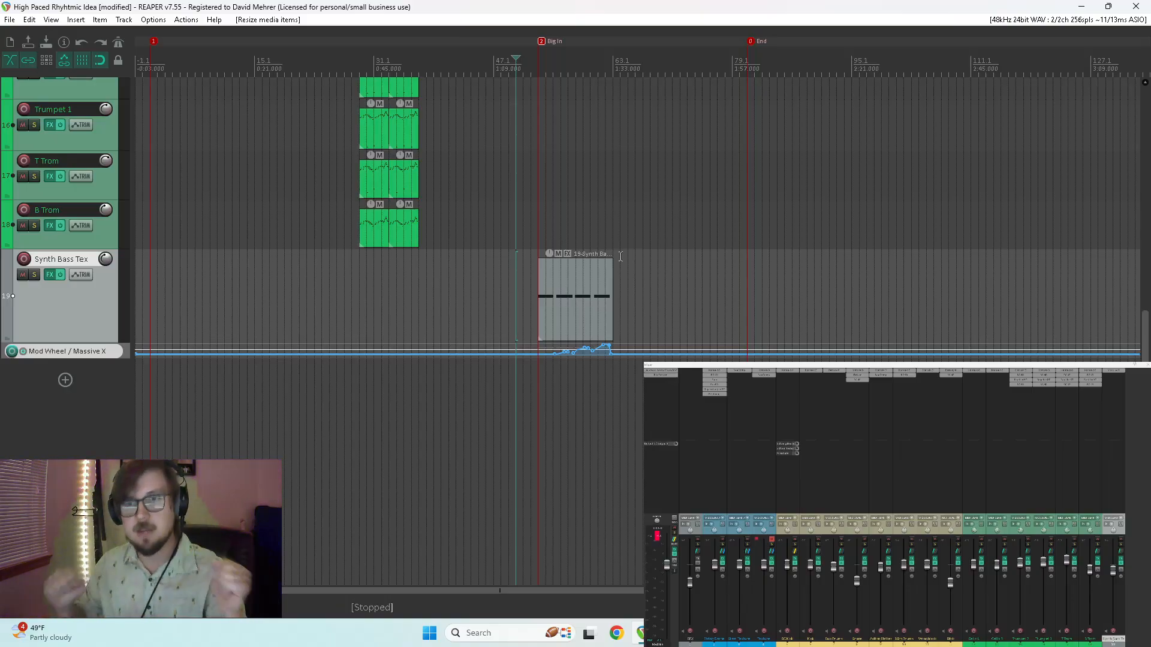
- Play back the arrangement from about bar 50 through the Big In section, then stop
scroll(524, 259, "down", 4)
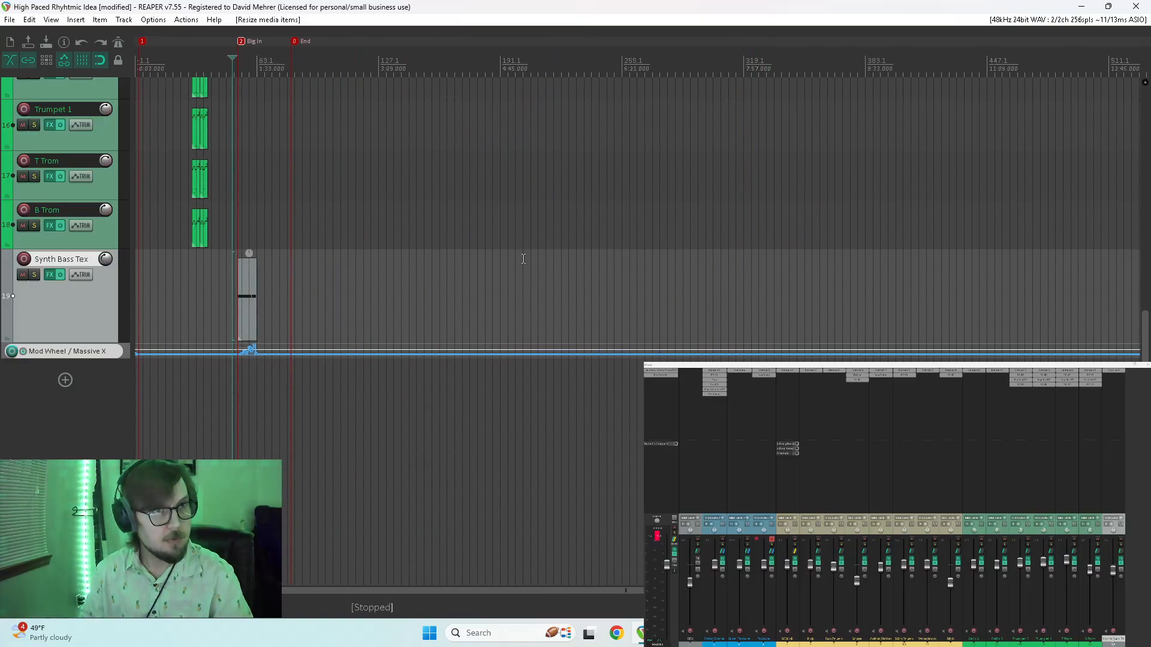
scroll(43, 232, "up", 10)
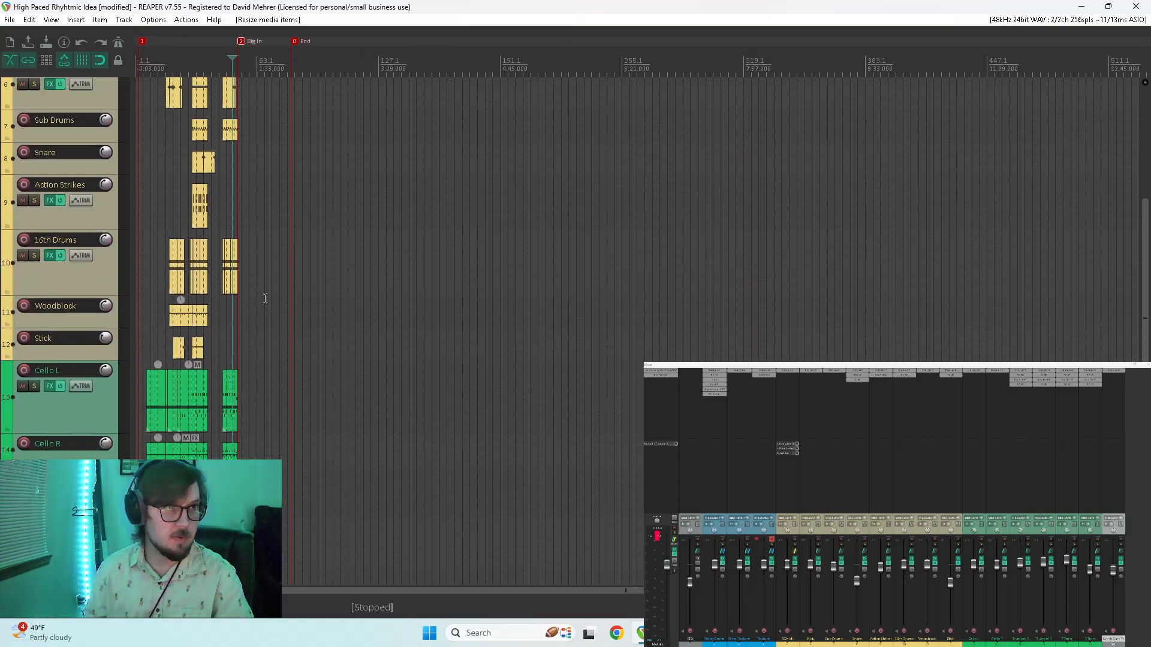
double_click(482, 592)
scroll(24, 425, "down", 2)
scroll(5, 411, "up", 4)
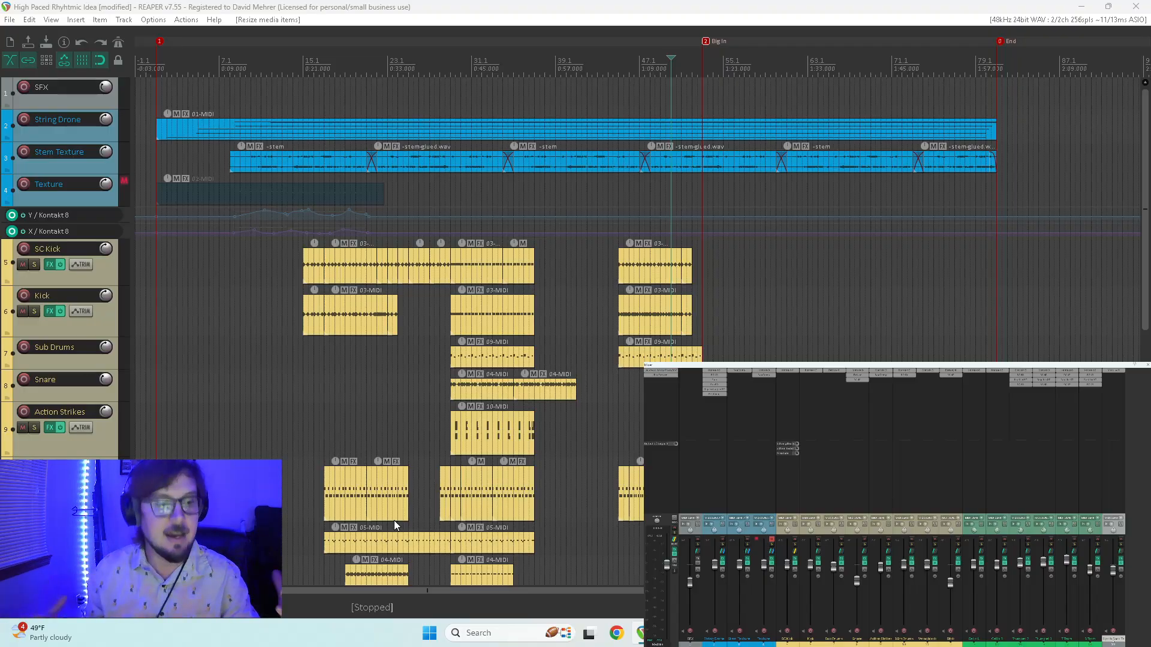
key("space")
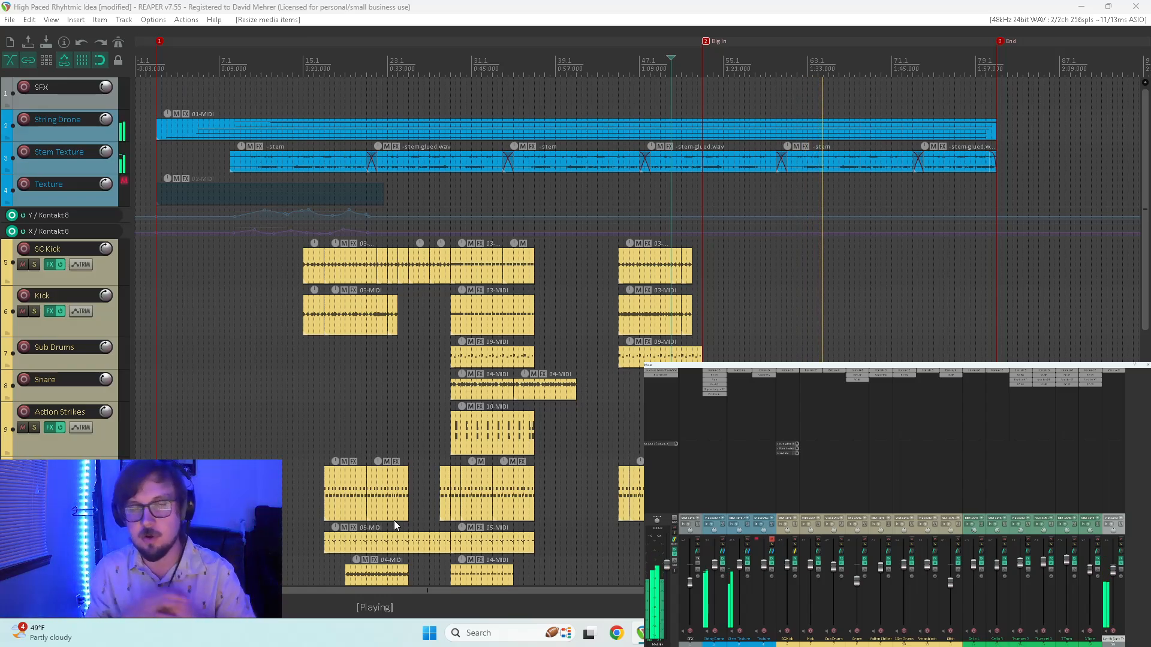
key("space")
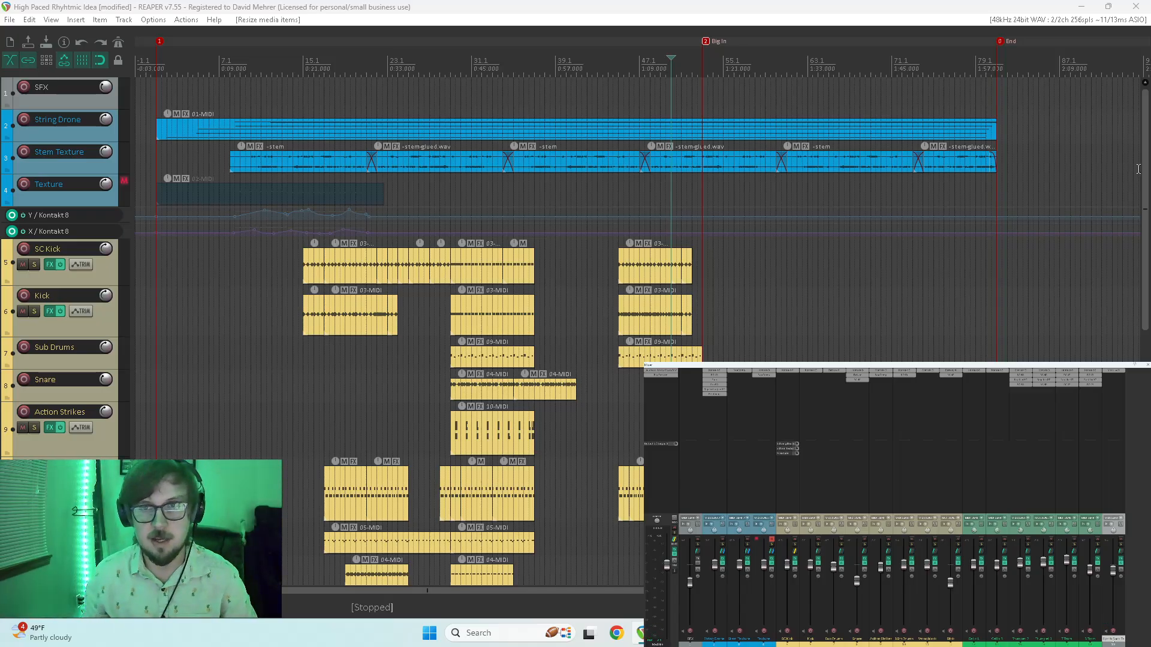
- Switch to OBS Studio to check the recording and return to REAPER
scroll(1139, 169, "down", 6)
key("alt+Tab")
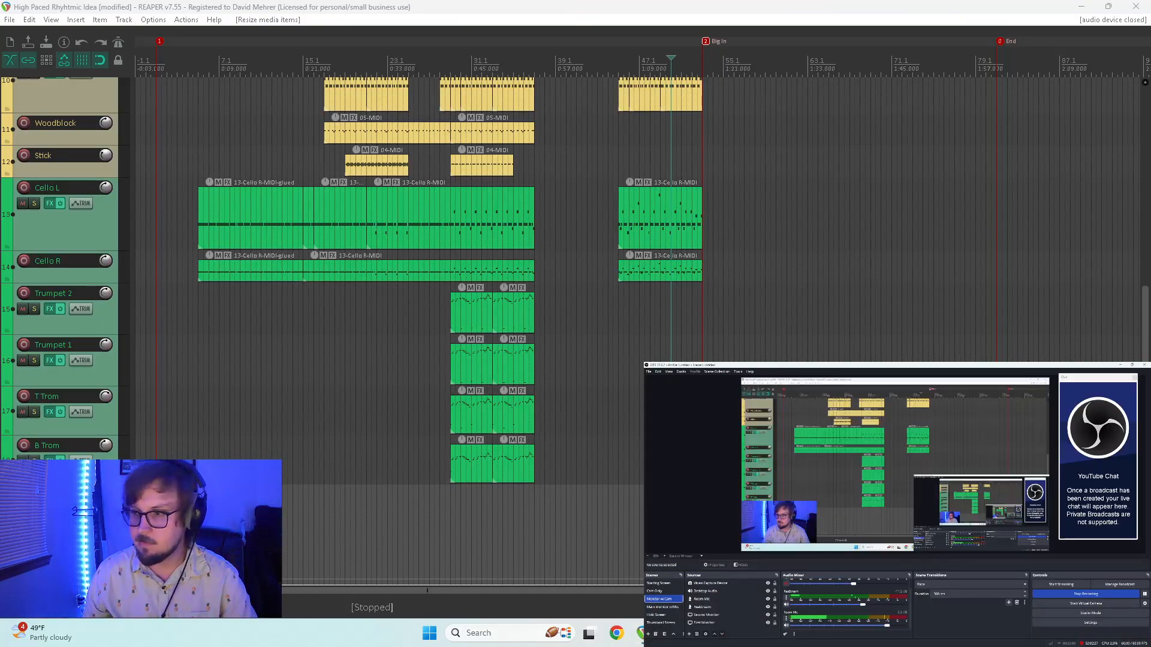
key("alt+Tab")
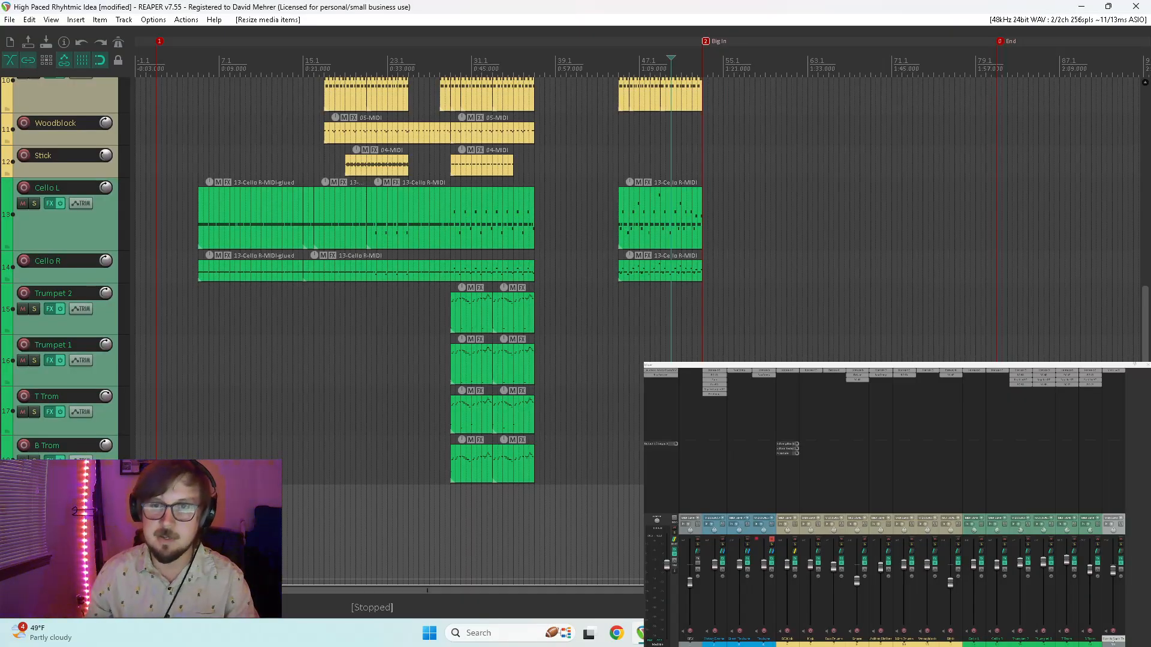
- Lower the Synth Bass Tex Mod Wheel envelope around the third swell and the dip before the last swell
scroll(1145, 353, "down", 1)
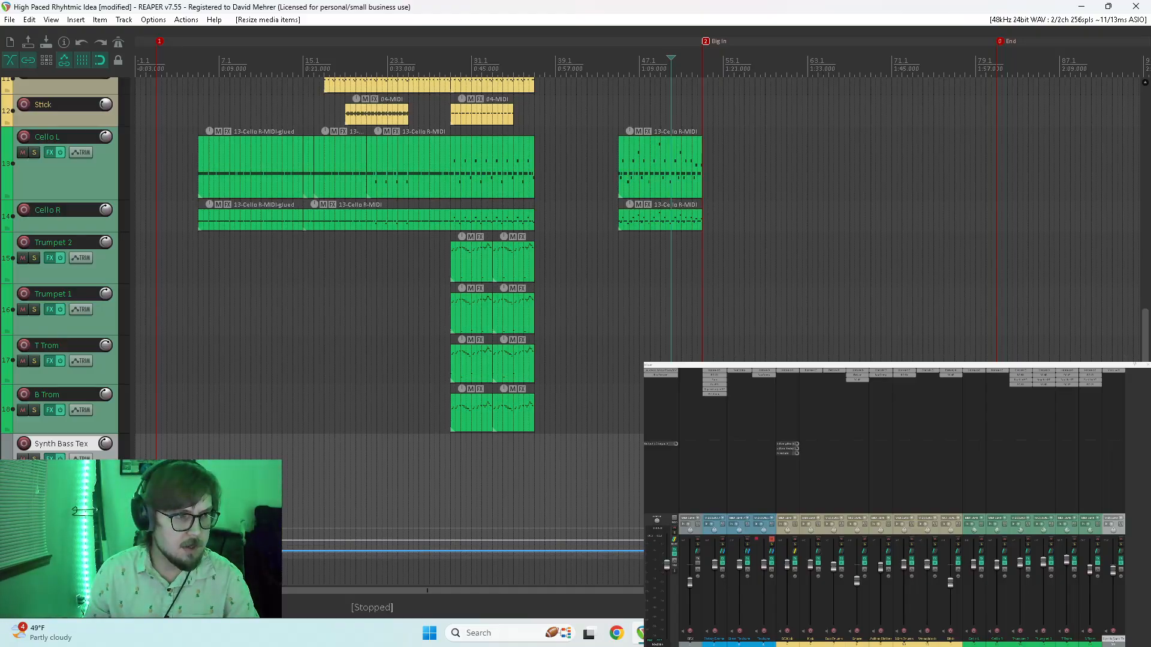
scroll(1145, 352, "down", 2)
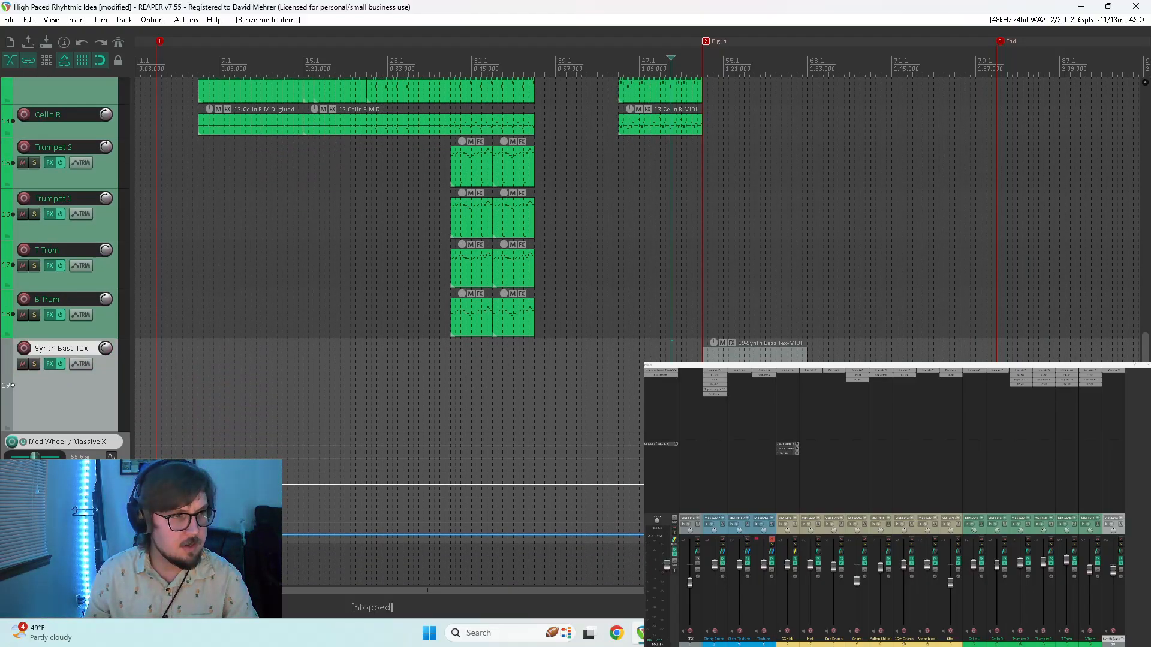
scroll(1144, 352, "down", 1)
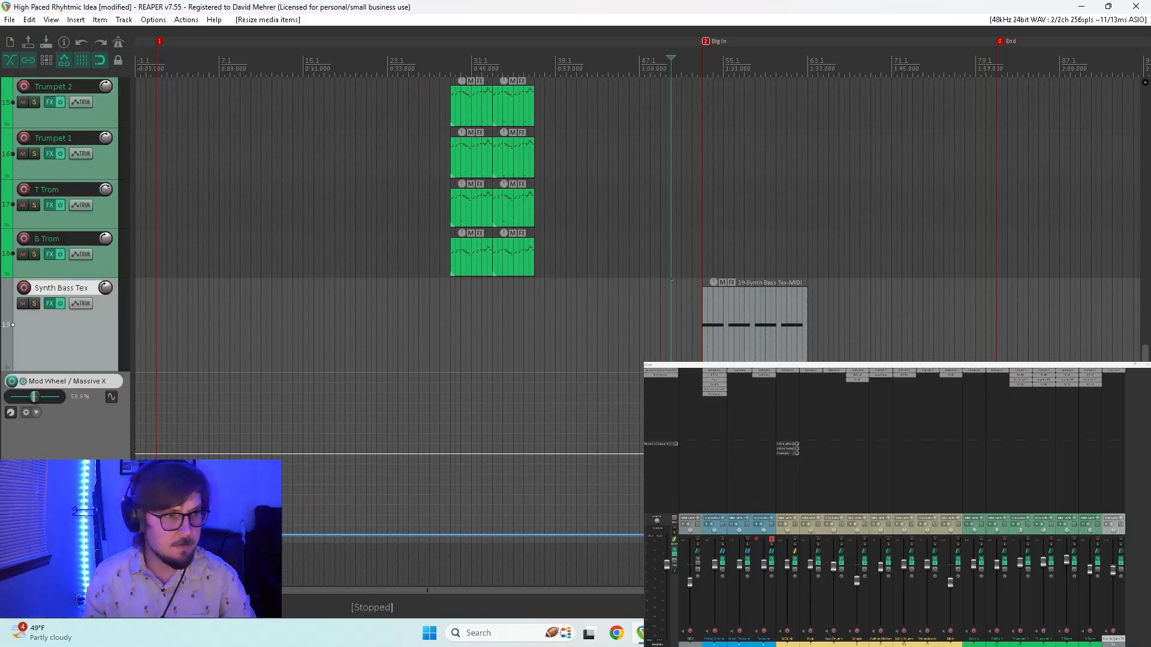
scroll(1145, 353, "down", 1)
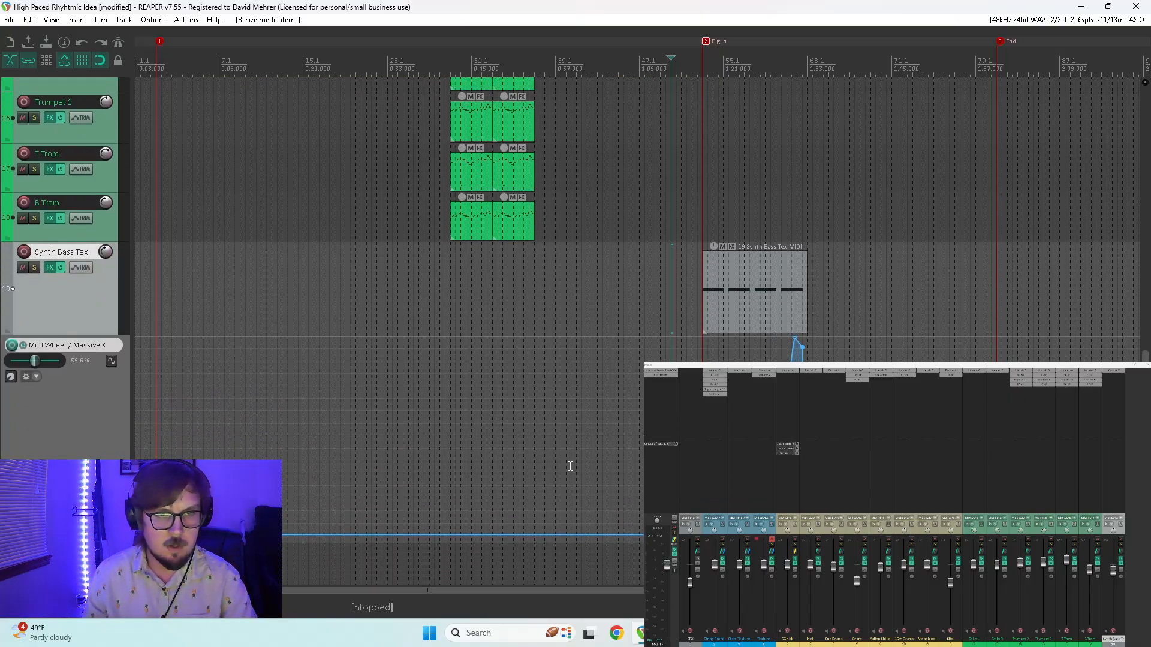
scroll(637, 220, "up", 4)
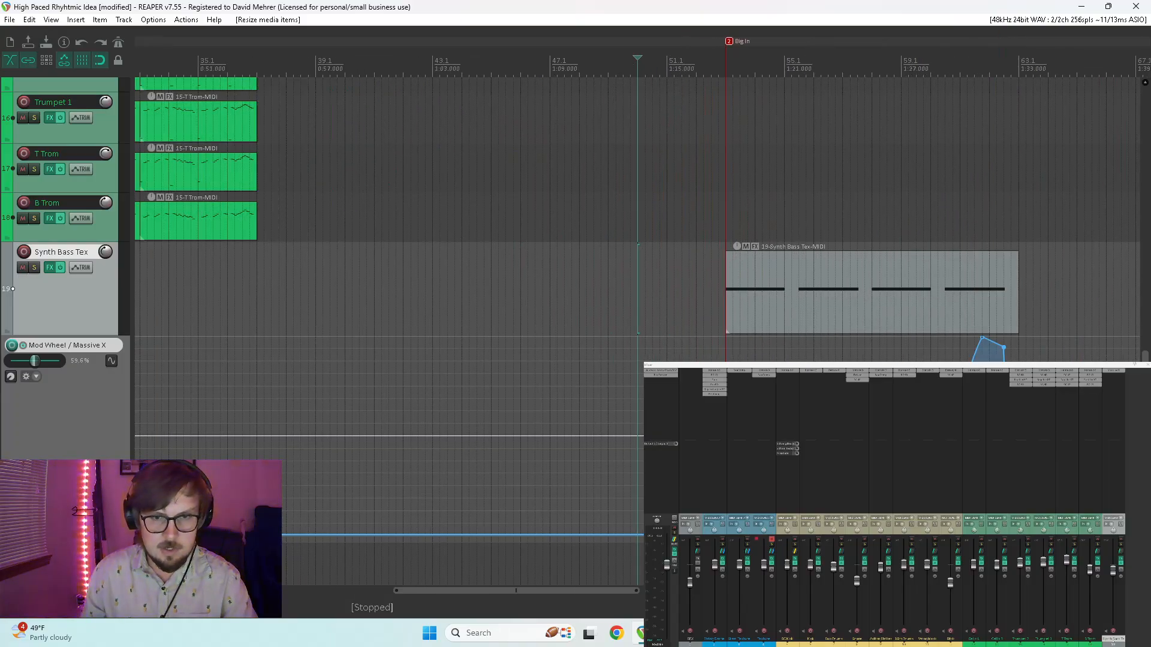
left_click_drag(945, 401, 945, 438)
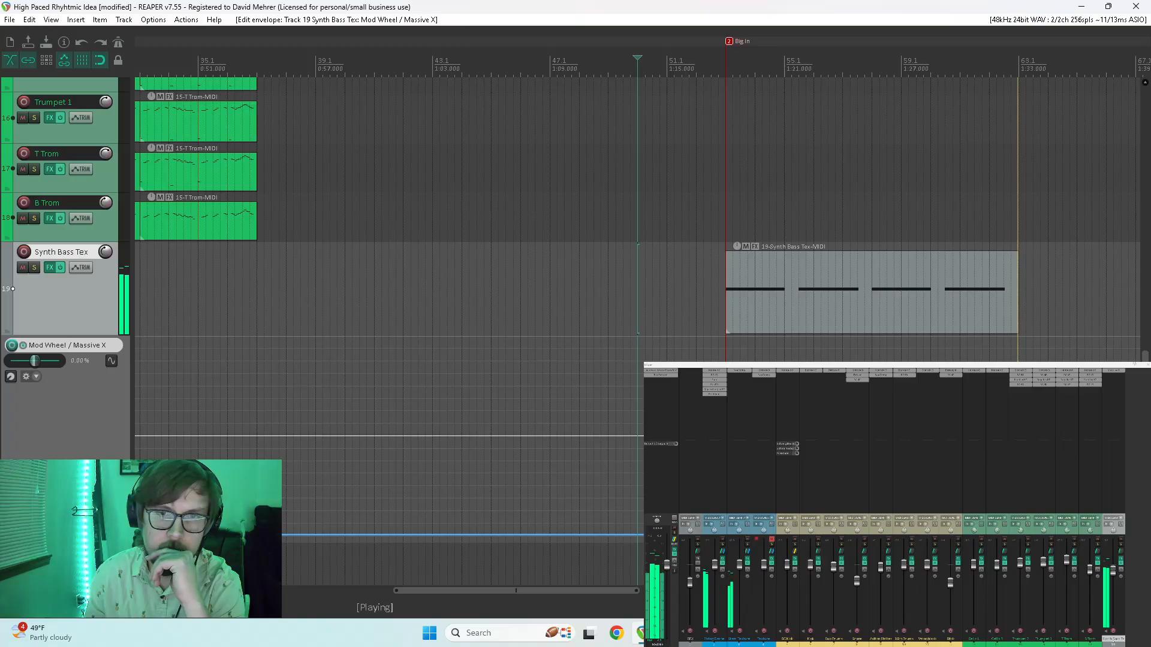
- Reshape the last Mod Wheel swell into a rise to maximum at the last note's end and play from about bar 61
left_click_drag(952, 431, 1004, 332)
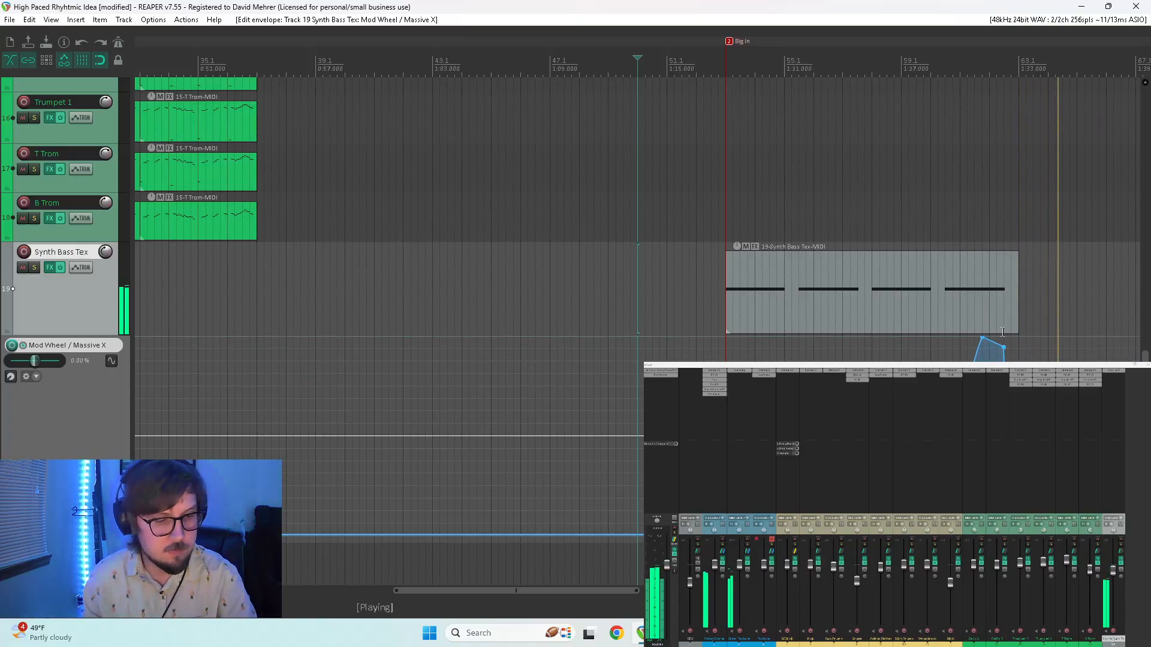
key("ctrl+z")
left_click_drag(1004, 532, 1004, 337)
left_click(960, 432)
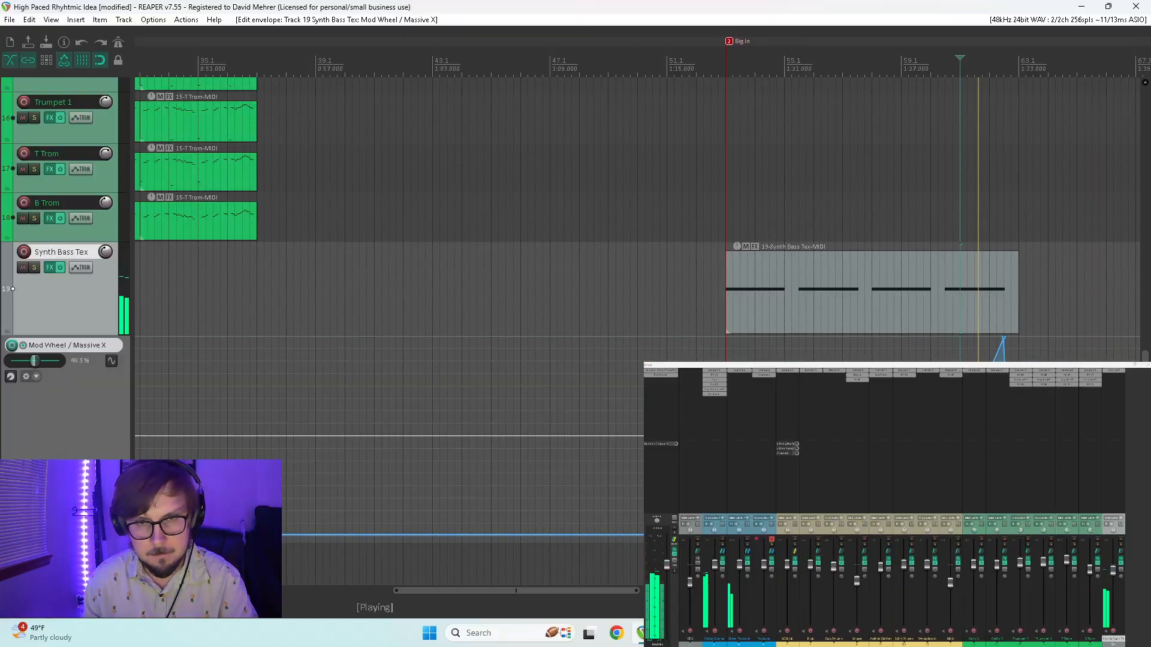
- Play back repeatedly from the Big In marker to judge the reshaped Synth Bass Tex swells
key("2")
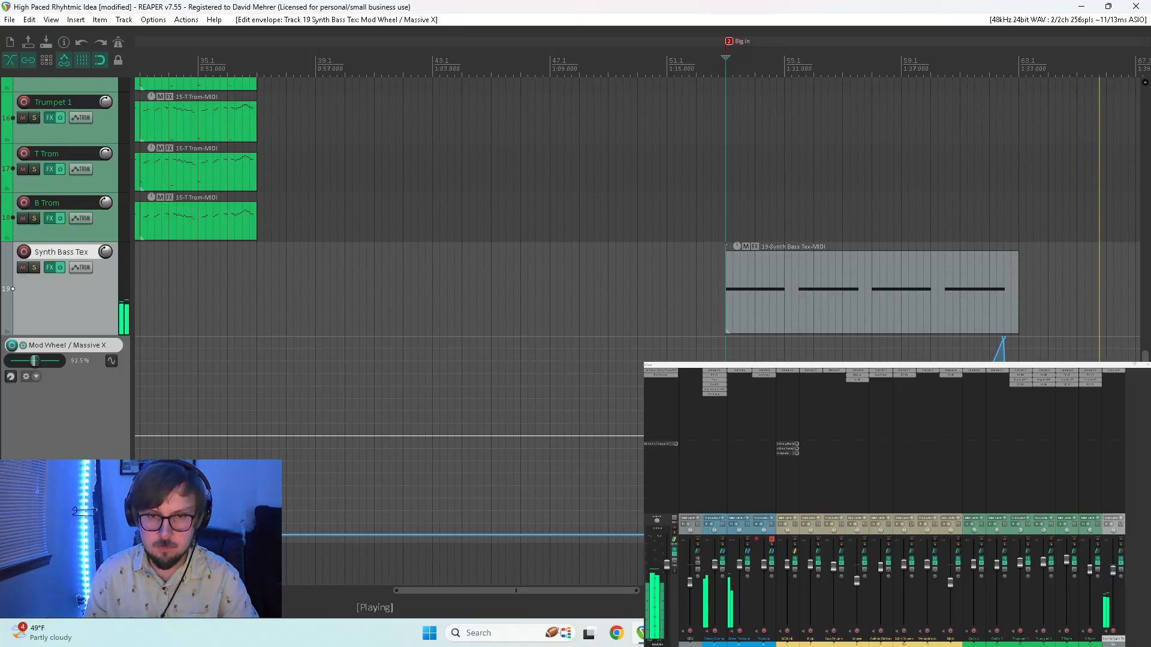
left_click(990, 449)
key("space")
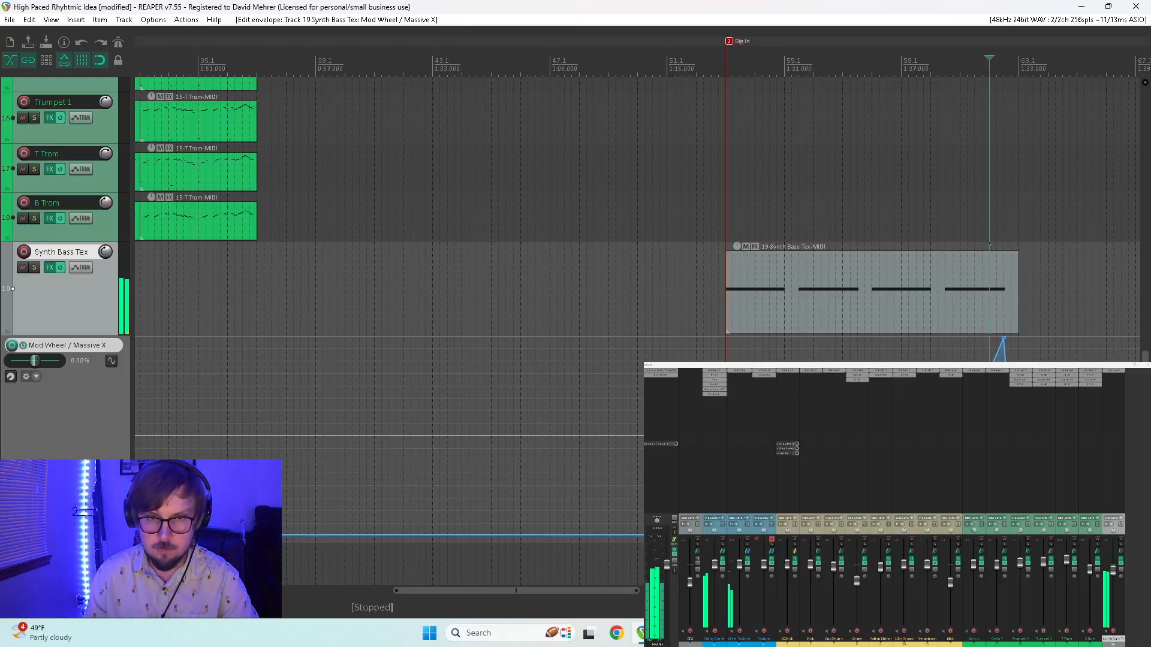
key("2")
key("space")
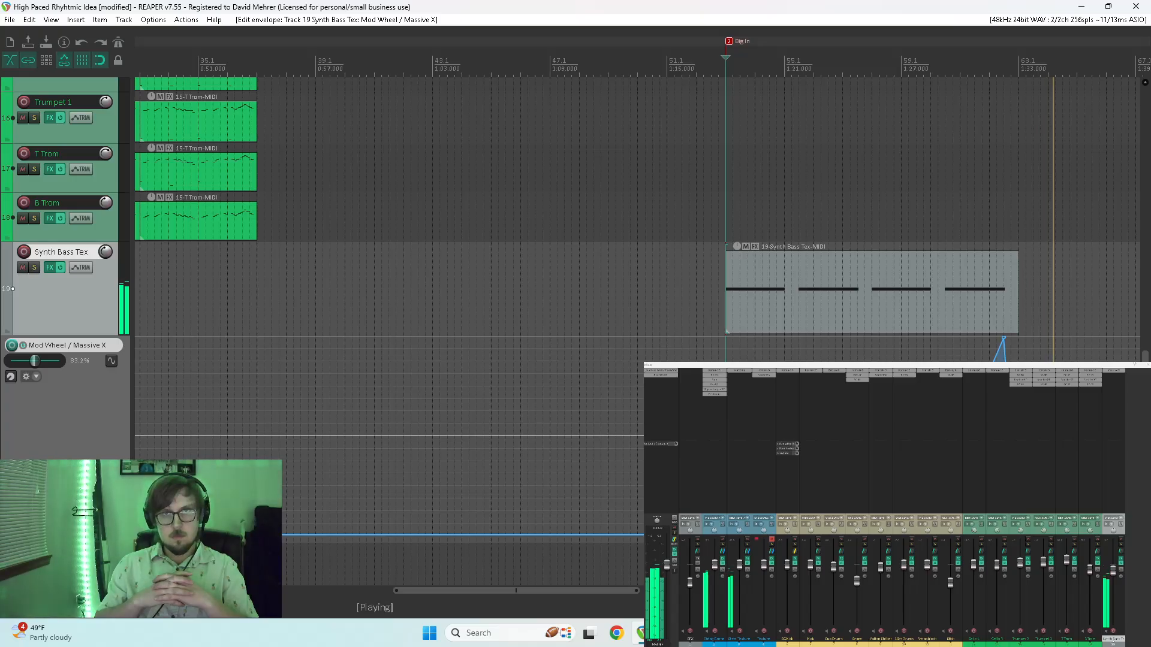
key("space")
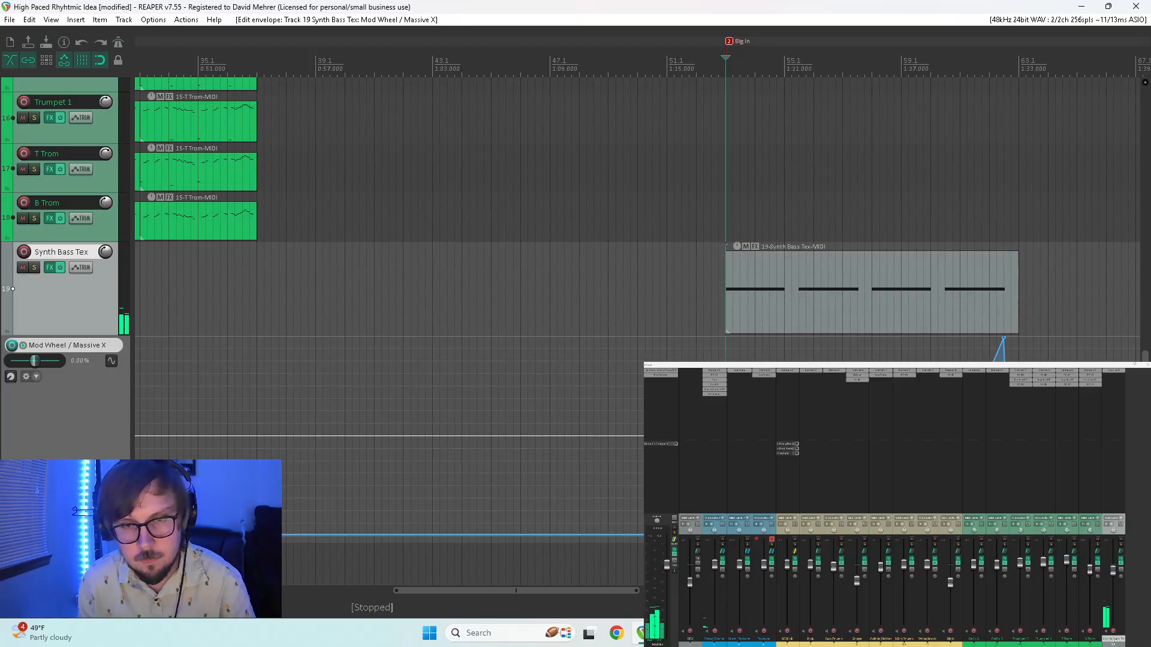
key("space")
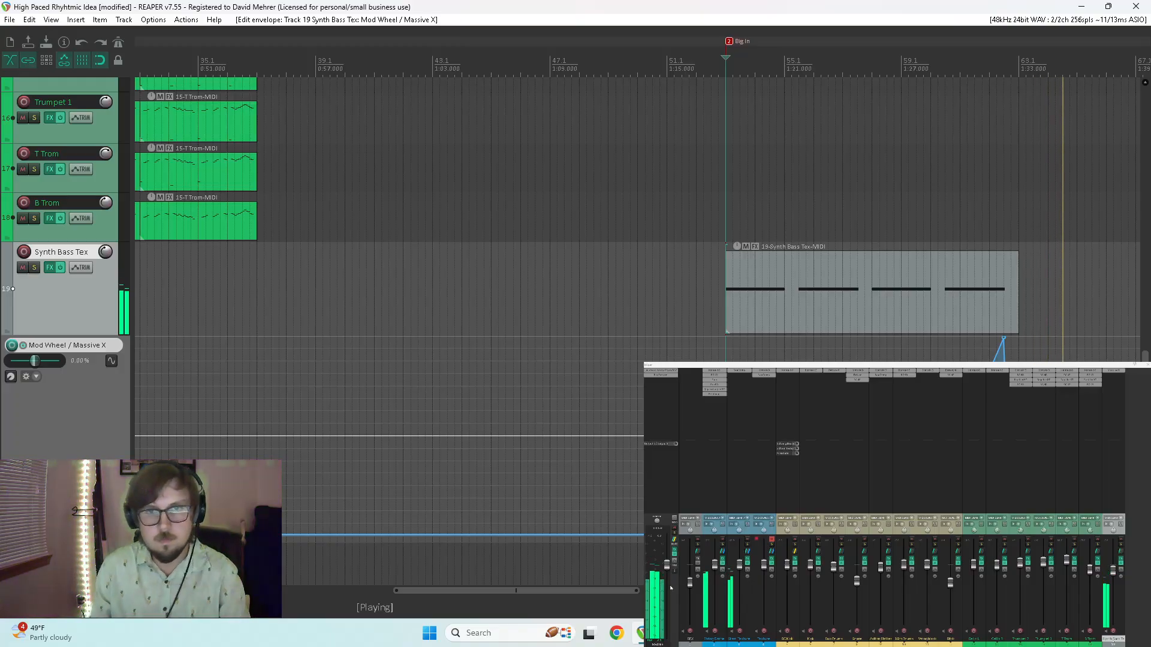
key("space")
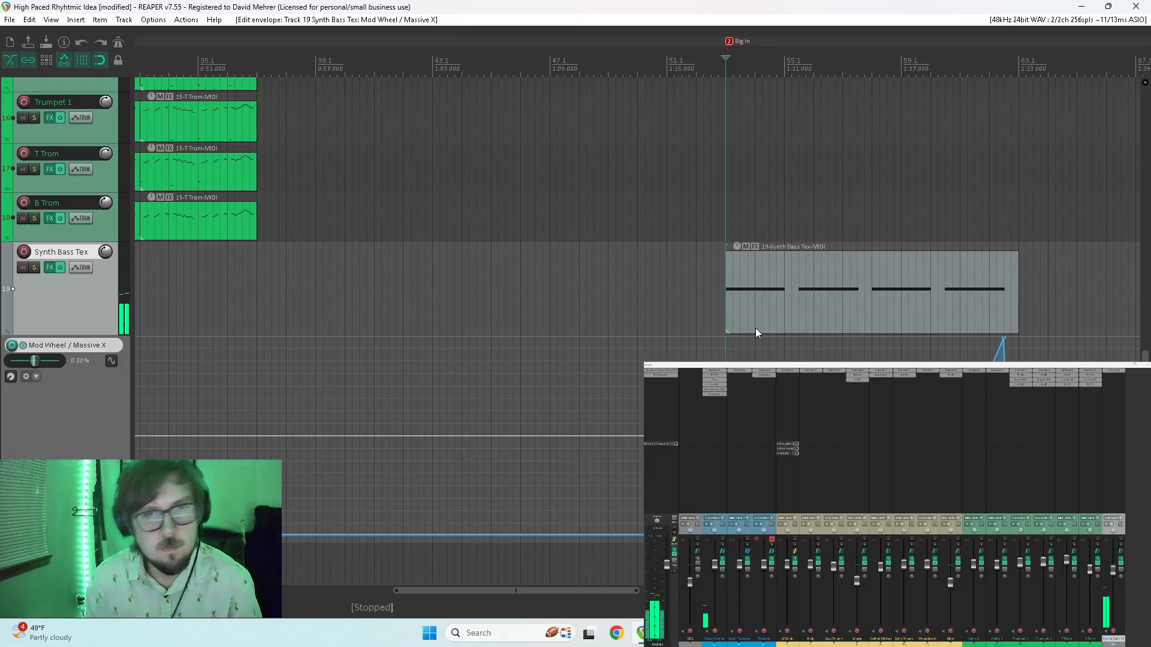
- Play back from about bar 50 and reset the Mod Wheel envelope point after the last swell to its default value
left_click(965, 348)
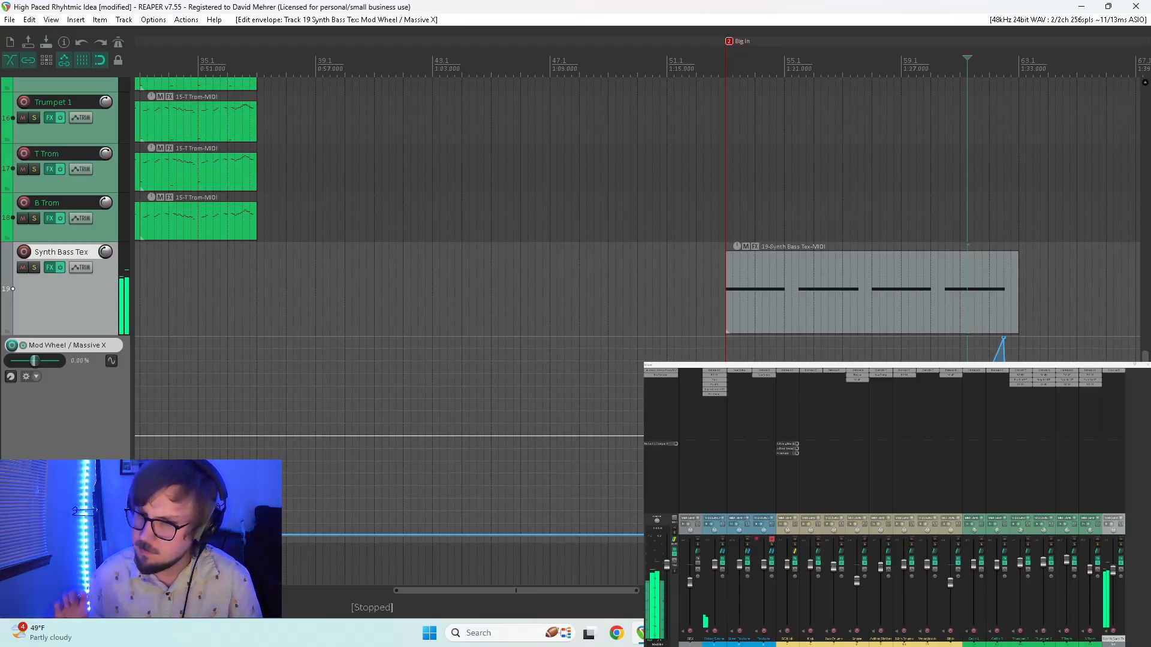
scroll(582, 381, "down", 3)
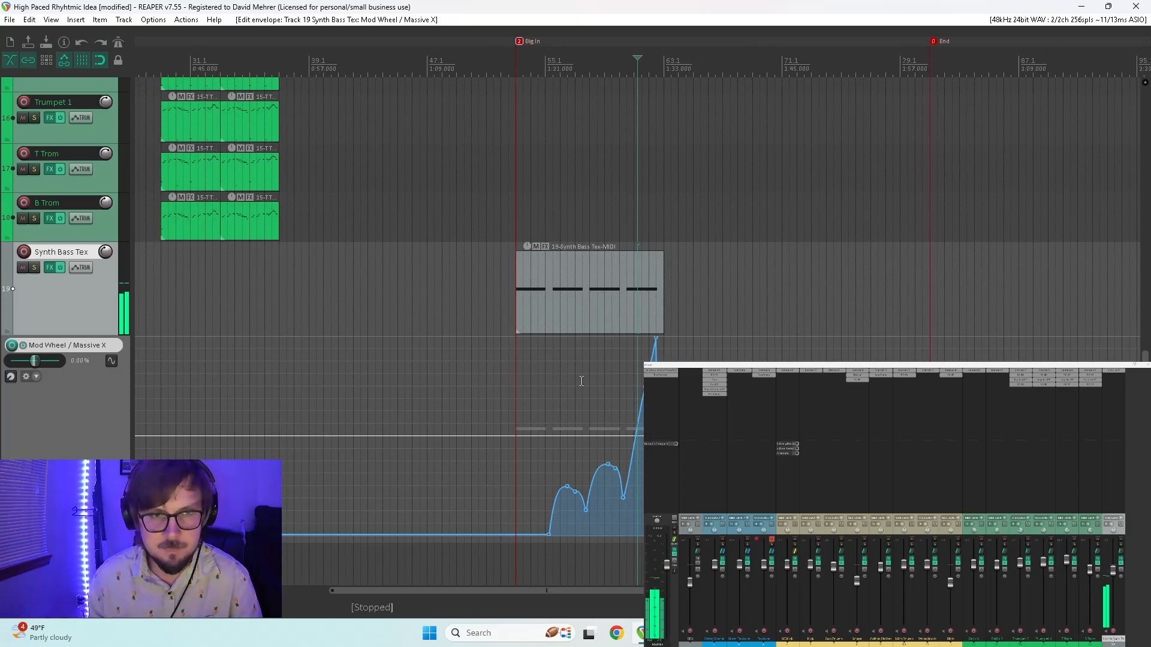
left_click(478, 360)
key("space")
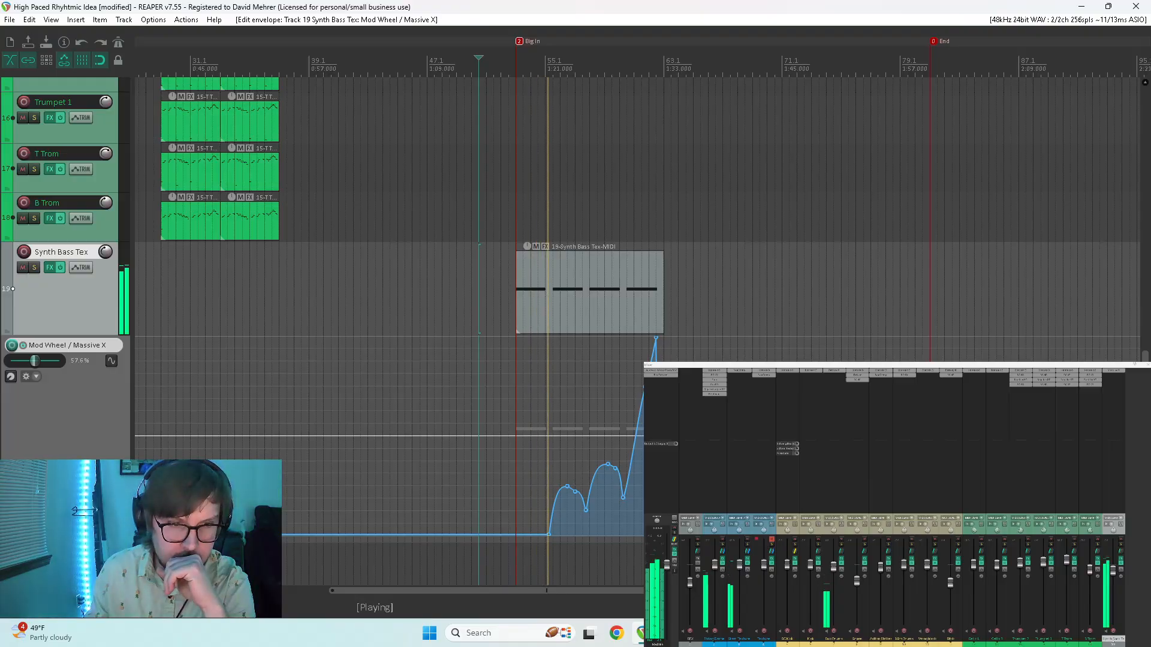
key("ctrl+z")
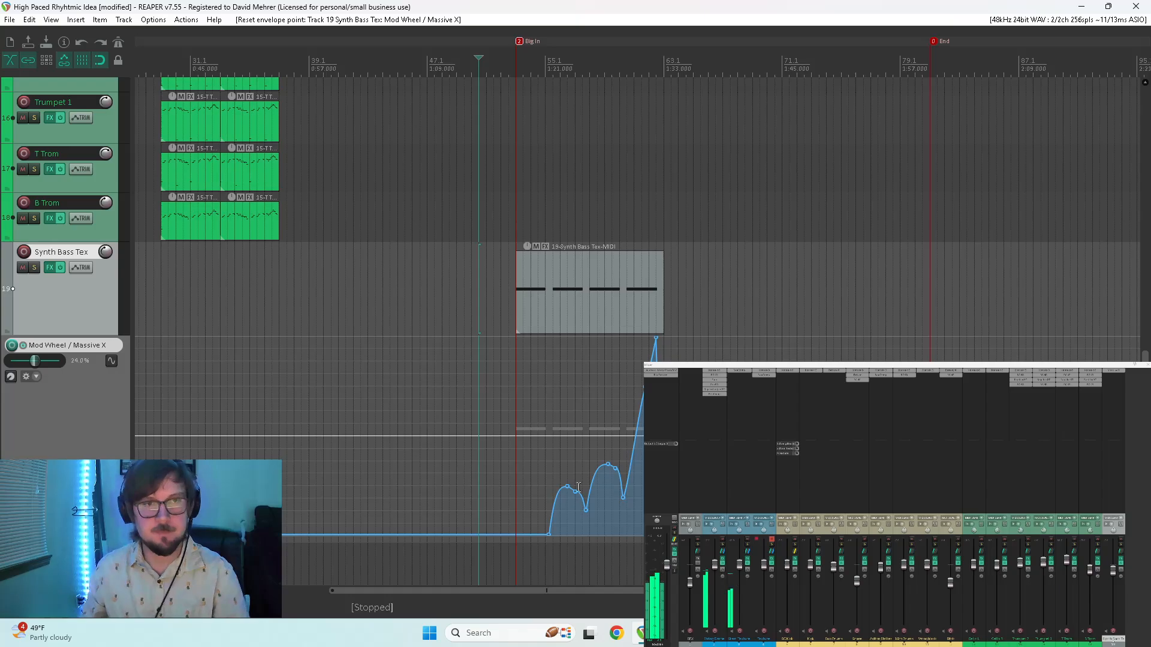
- Return the edit cursor to the project start and shrink the Synth Bass Tex track's Mod Wheel envelope lane
scroll(461, 282, "down", 5)
scroll(417, 300, "up", 4)
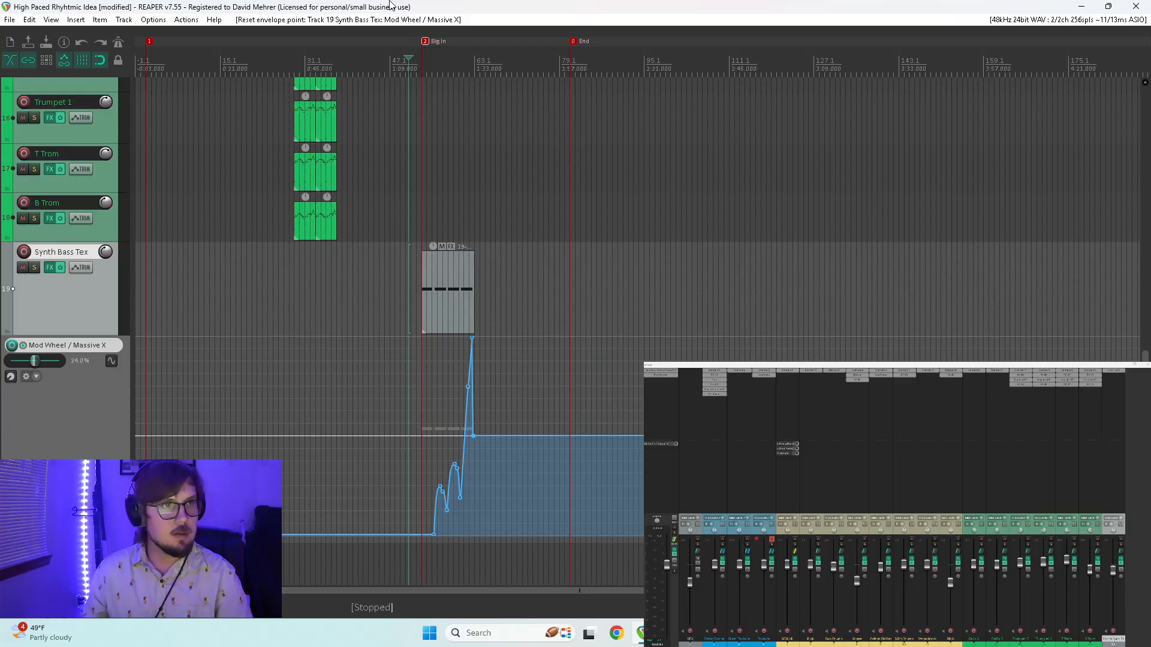
key("Home")
scroll(62, 235, "up", 6)
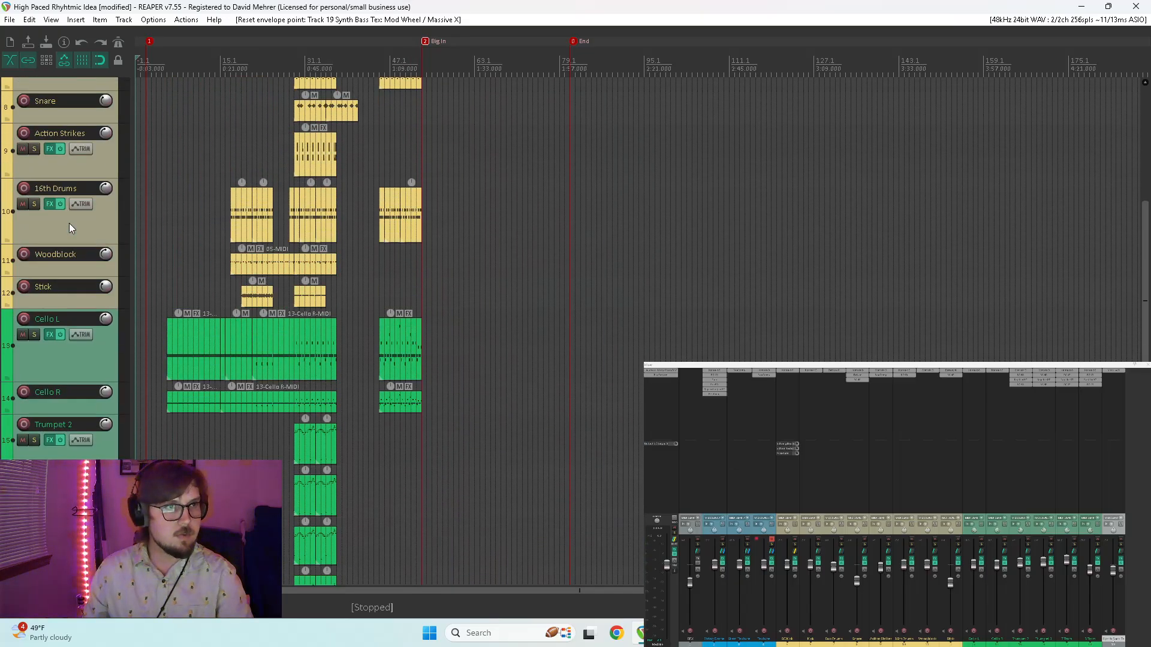
scroll(69, 223, "down", 4)
scroll(56, 287, "down", 2)
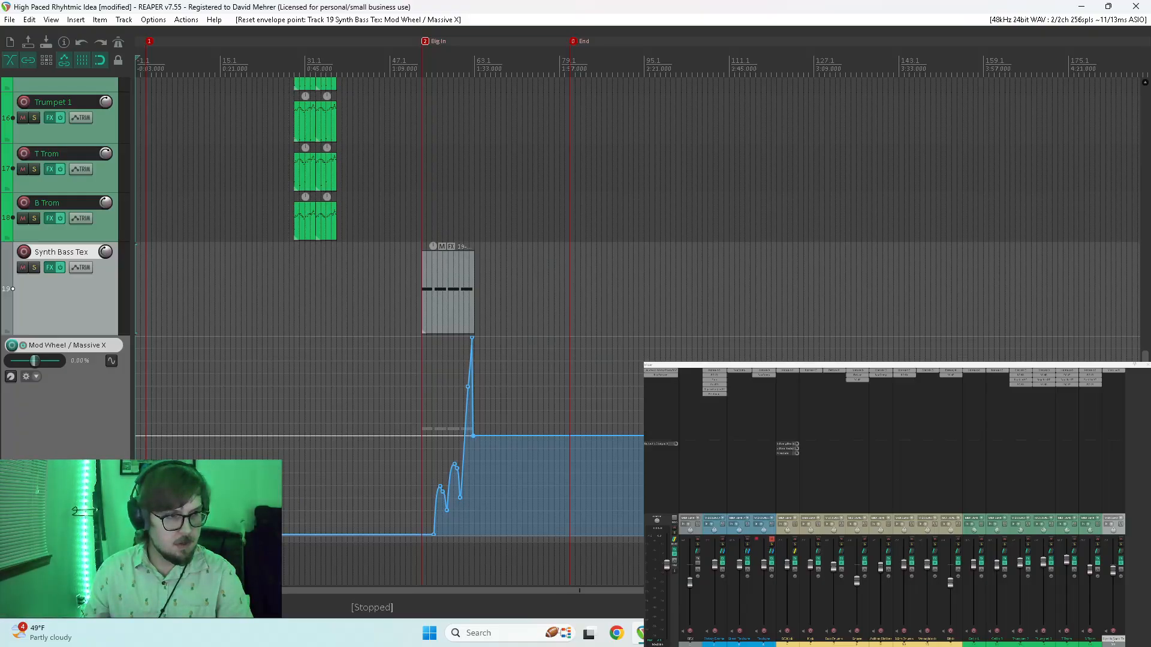
left_click_drag(83, 537, 85, 243)
scroll(85, 252, "up", 15)
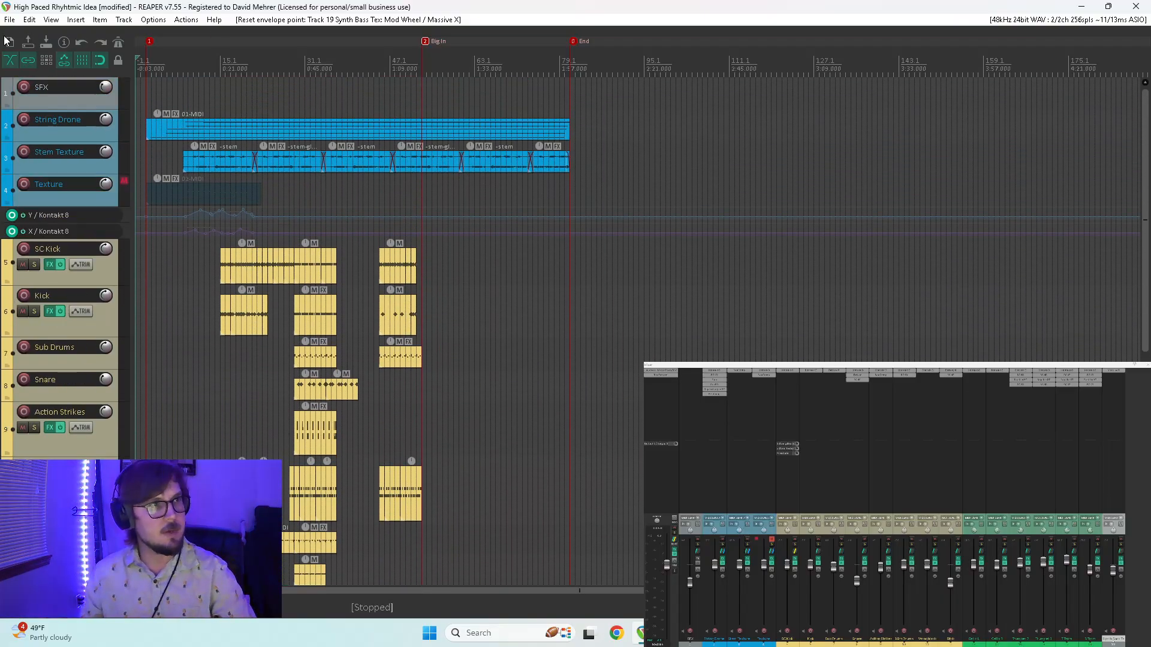
- Save the project and shrink all tracks to minimum height so the whole arrangement fits in view
left_click(50, 45)
key("grave")
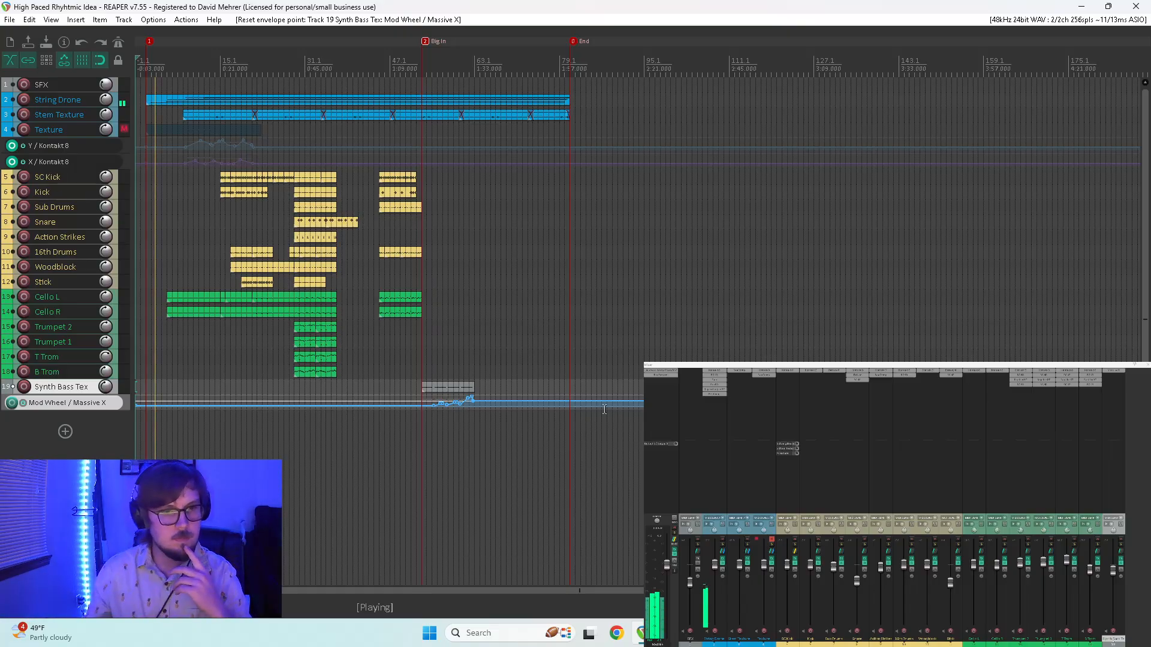
- Save the project again and stop playback, ending in the OBS Studio window
left_click(695, 633)
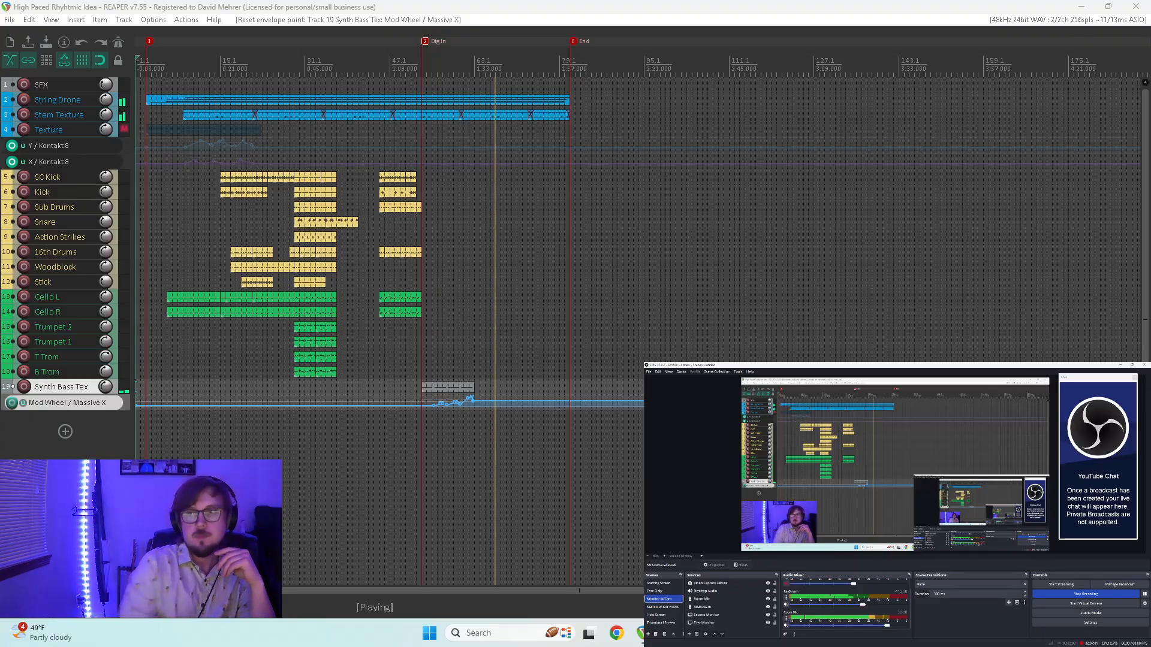
left_click(211, 7)
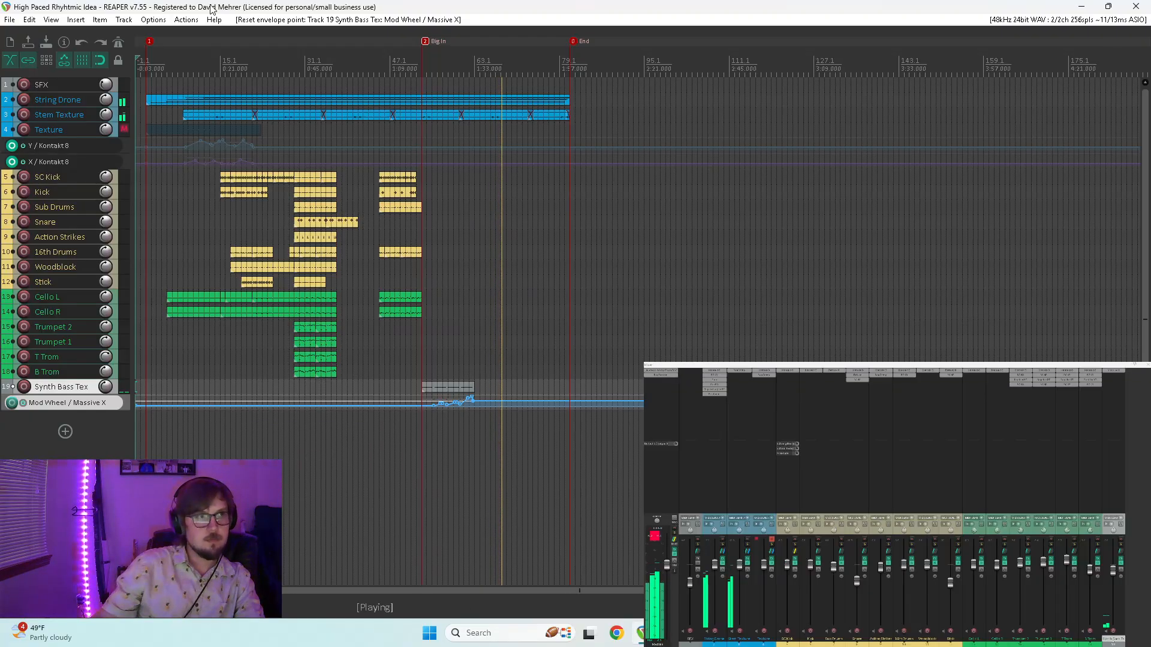
left_click(46, 43)
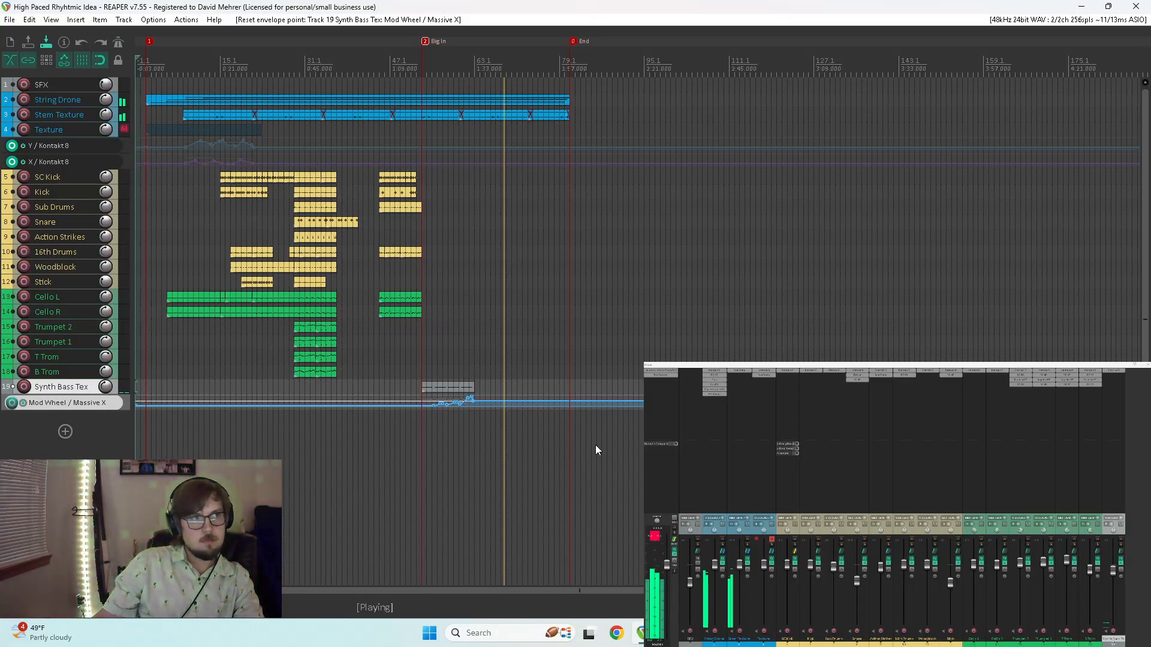
key("space")
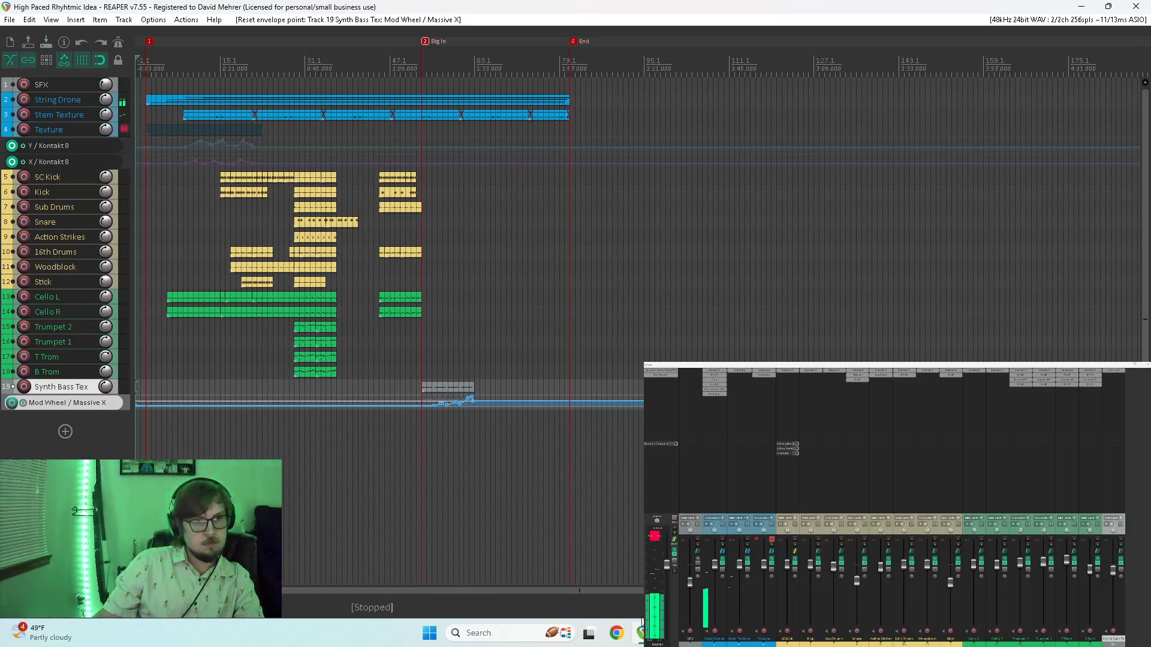
key("alt+Tab")
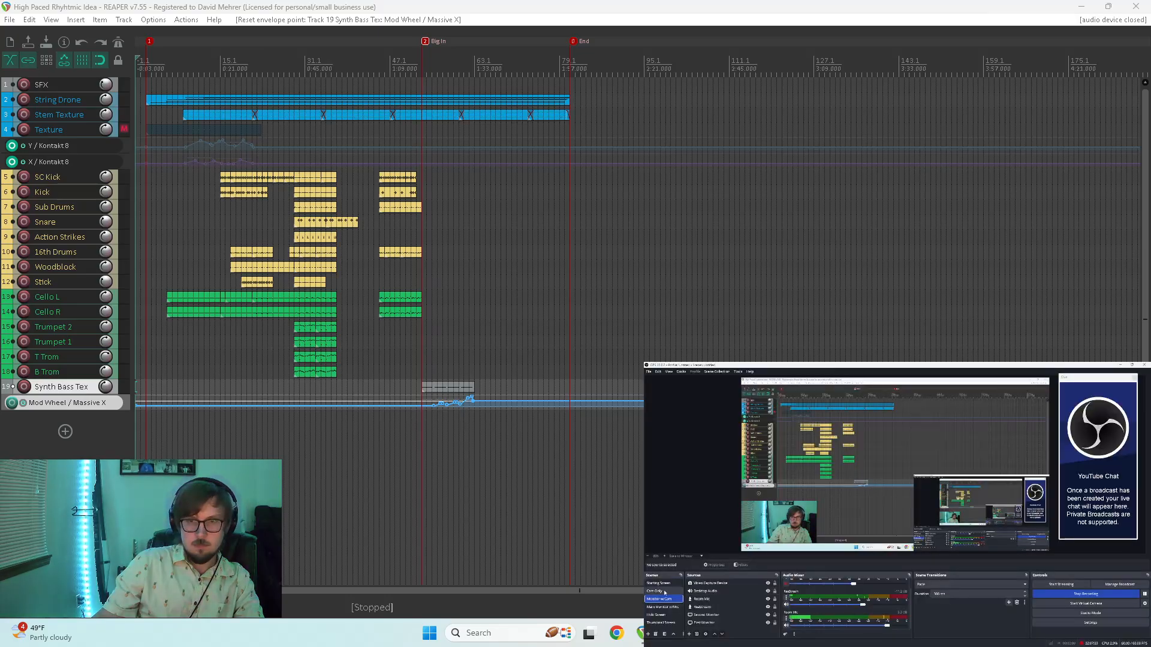